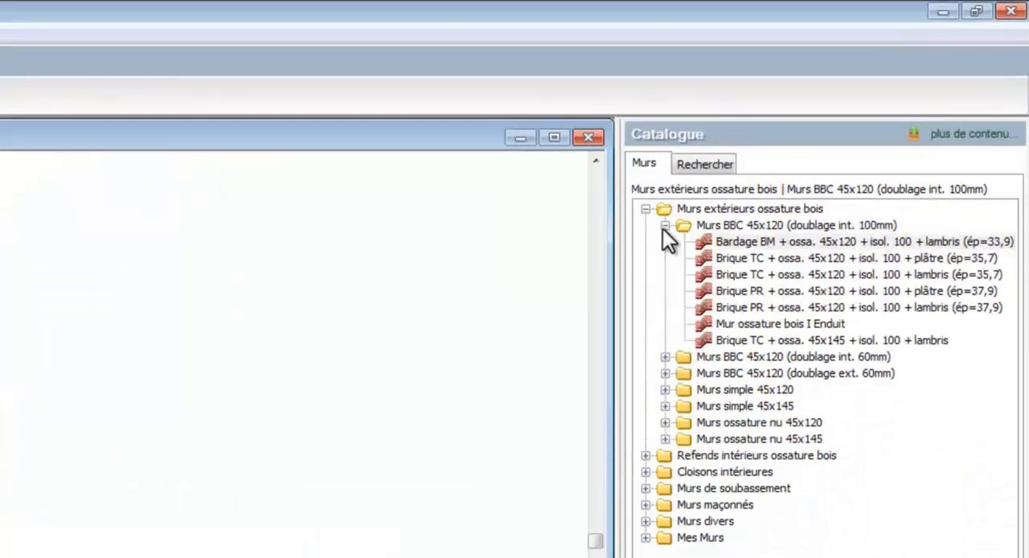
Step: Choose the exterior wall type "Bardage BM + ossature 45x145 + plâtre (ép=25,2)" from the Murs simple 45x145 group
click(664, 226)
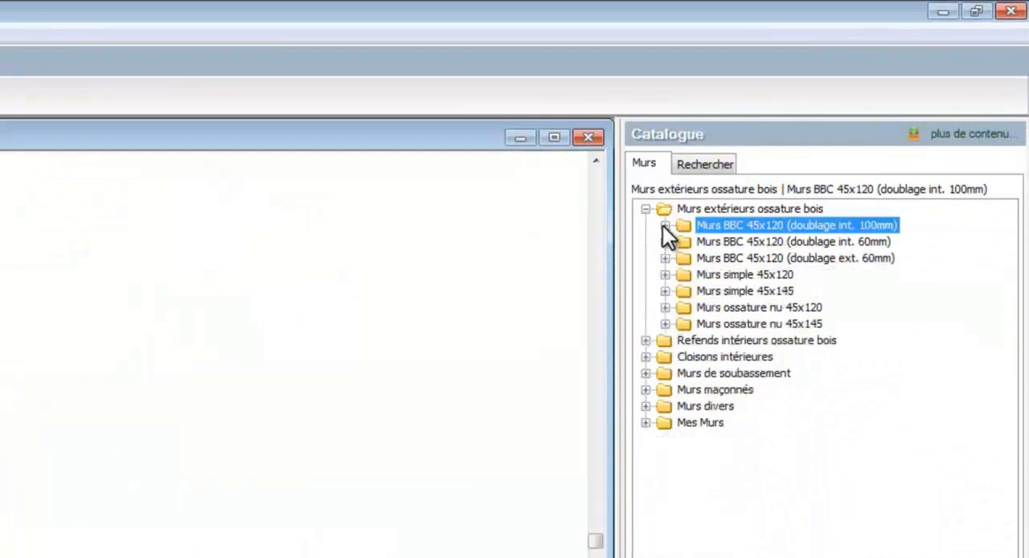
click(664, 290)
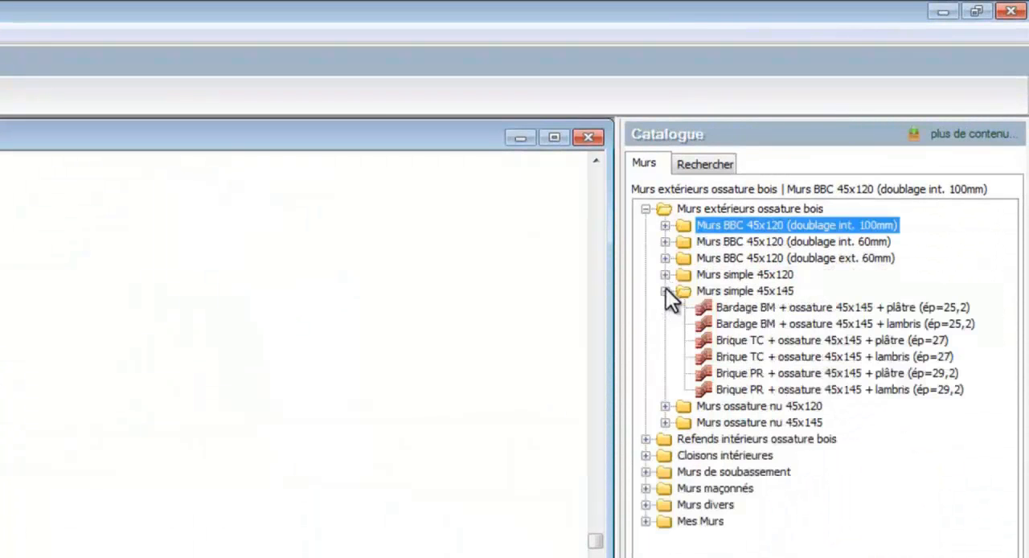
click(725, 306)
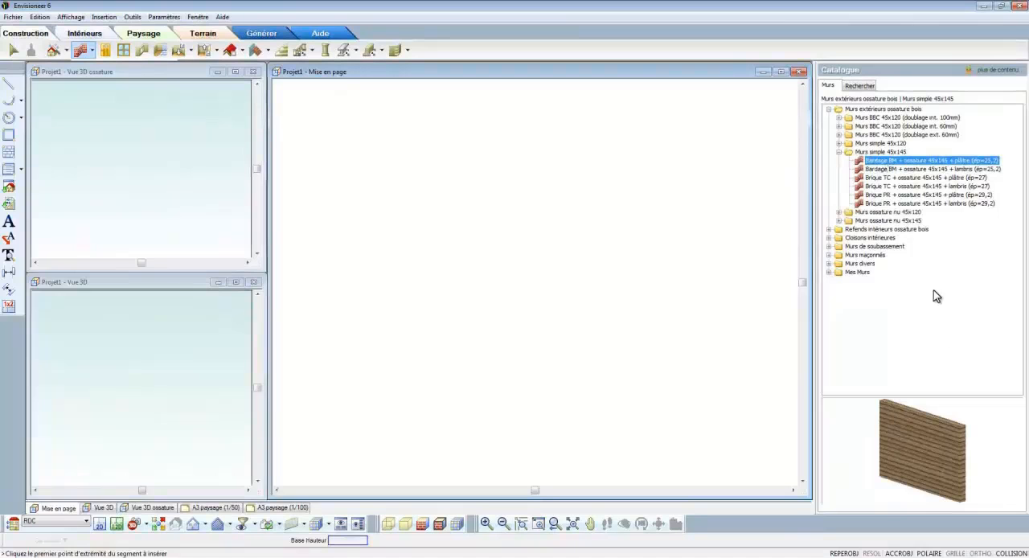
mouse_move(956, 425)
mouse_down()
mouse_move(924, 428)
mouse_move(951, 424)
mouse_up()
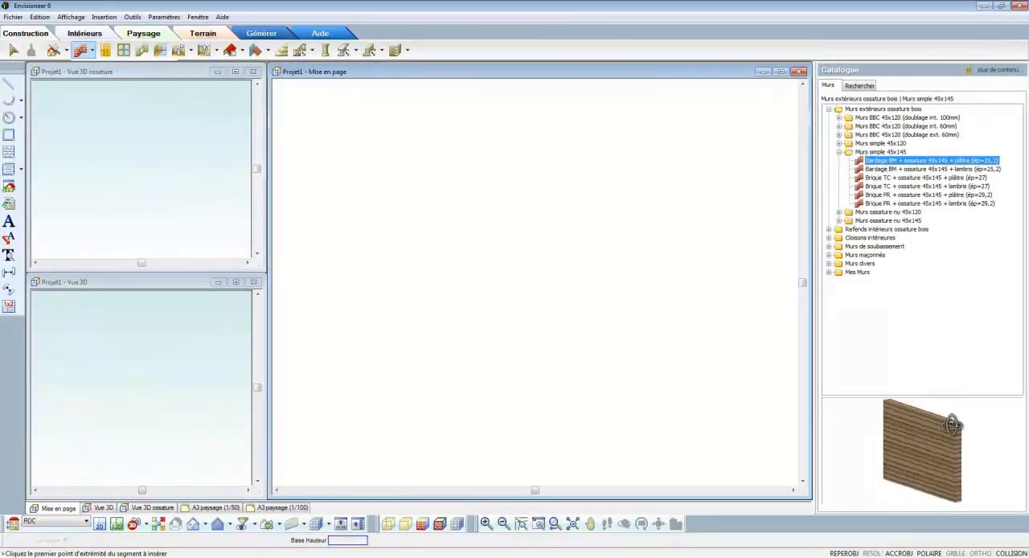
Step: Draw a closed rectangle of exterior walls about 411 wide and 835 long in the plan
click(743, 147)
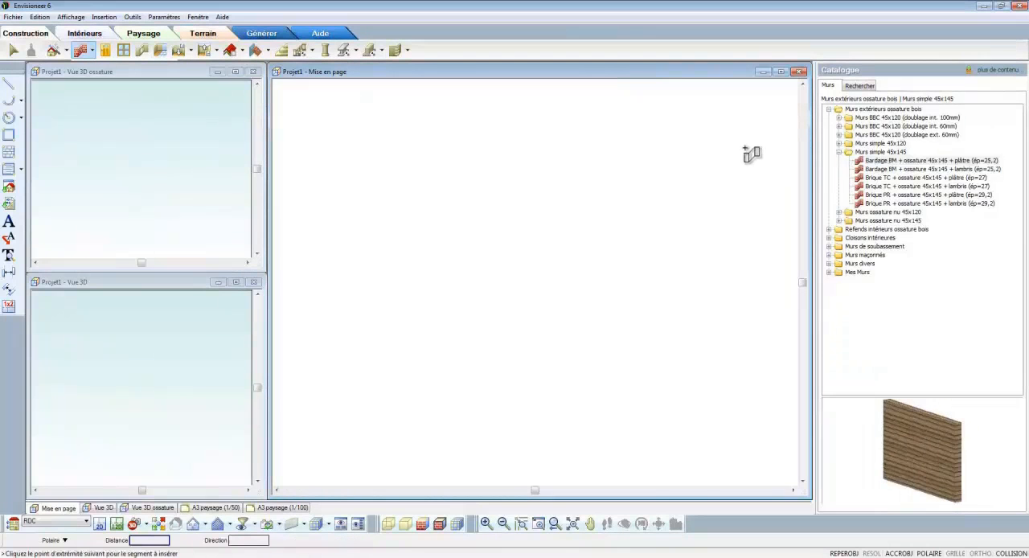
click(636, 148)
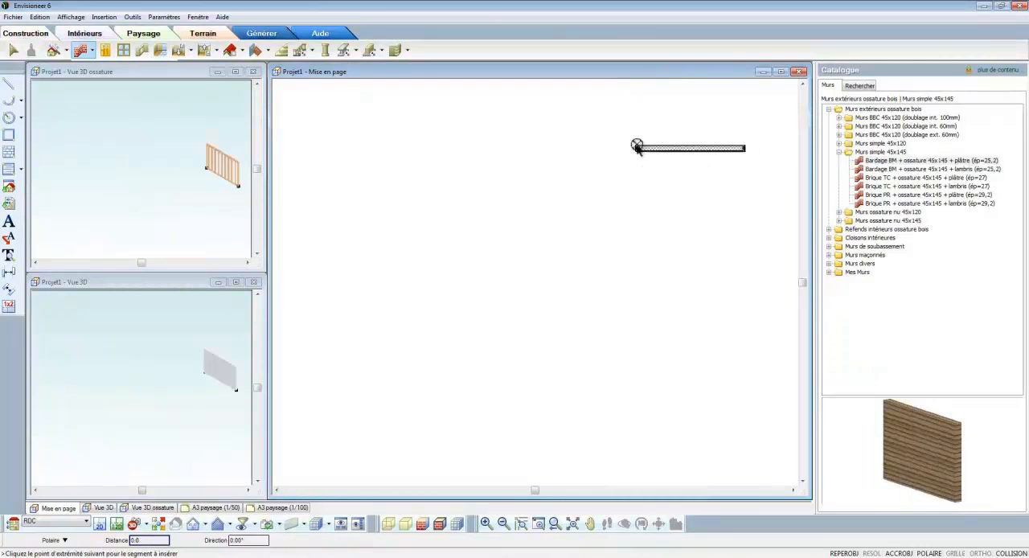
click(636, 375)
click(742, 374)
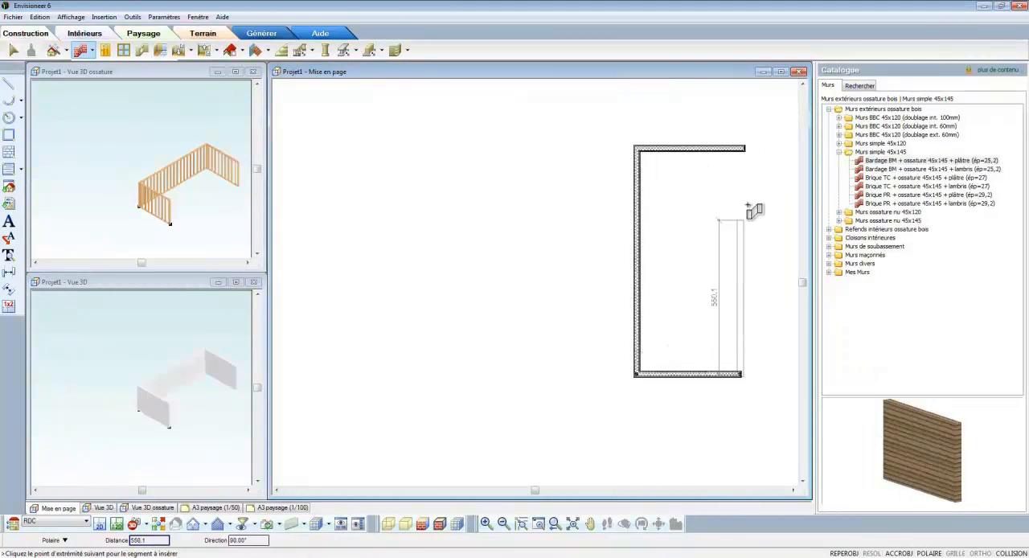
click(744, 149)
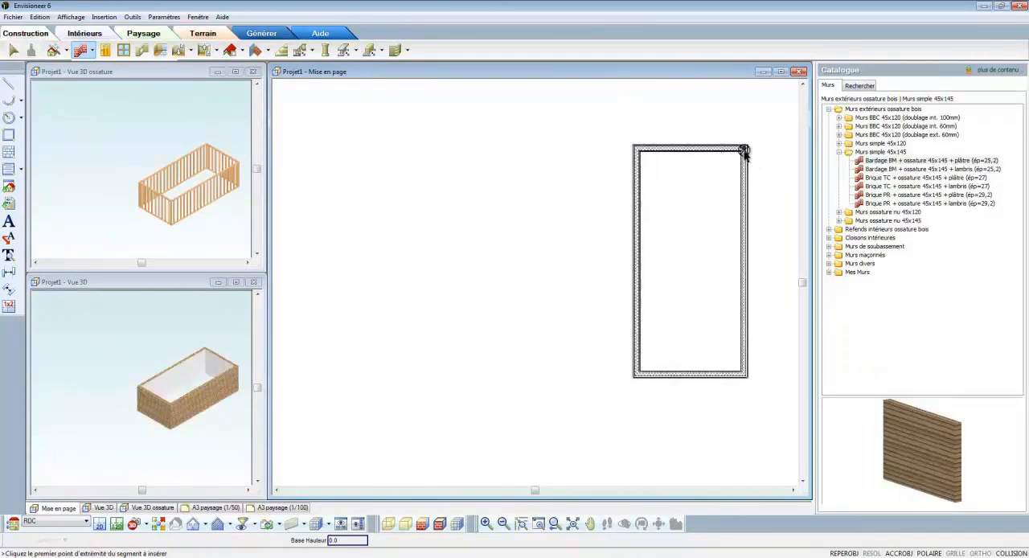
Step: Add three walls forming an adjoining room about 712 by 587 against the rectangle's west wall, and end wall insertion
click(640, 170)
click(436, 170)
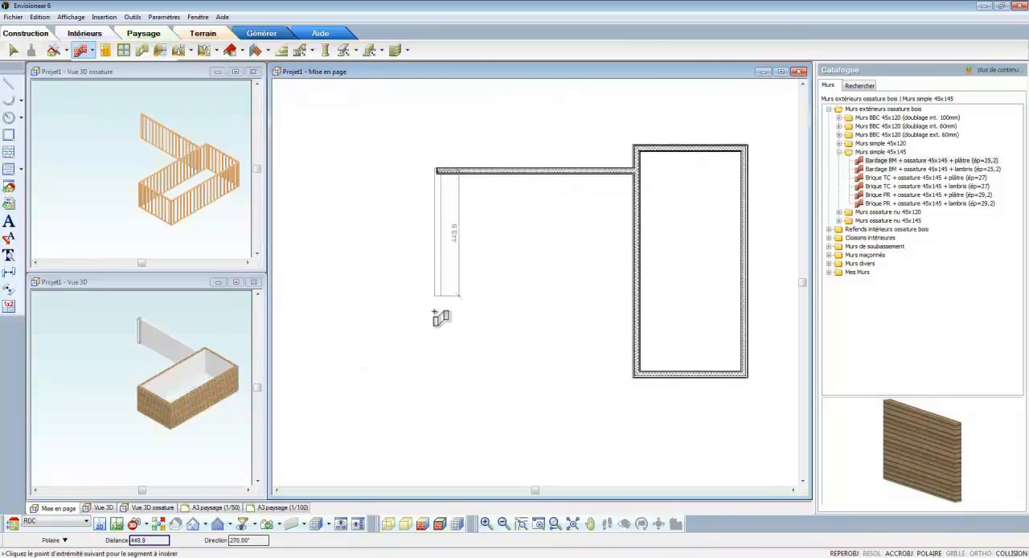
click(435, 327)
click(637, 328)
right_click(639, 333)
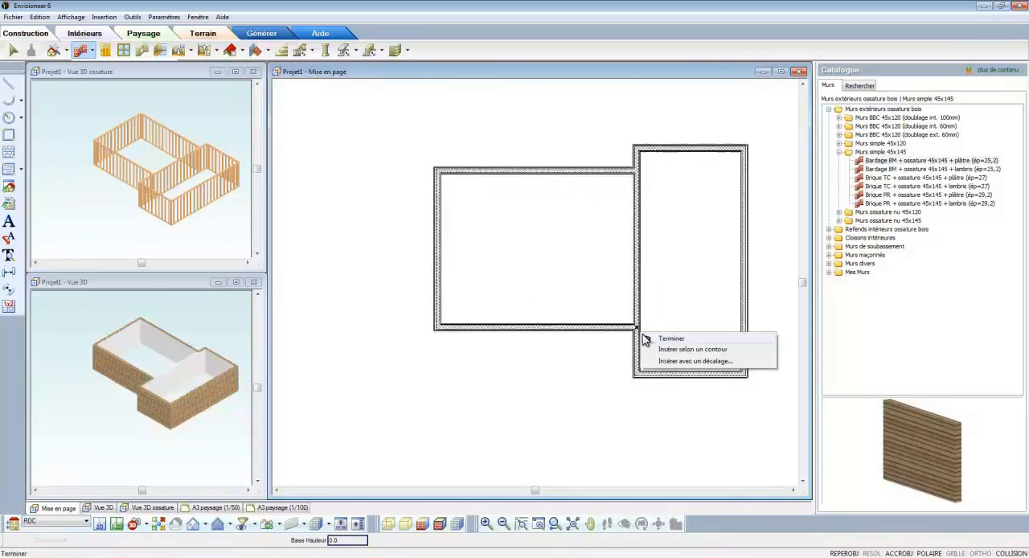
click(652, 338)
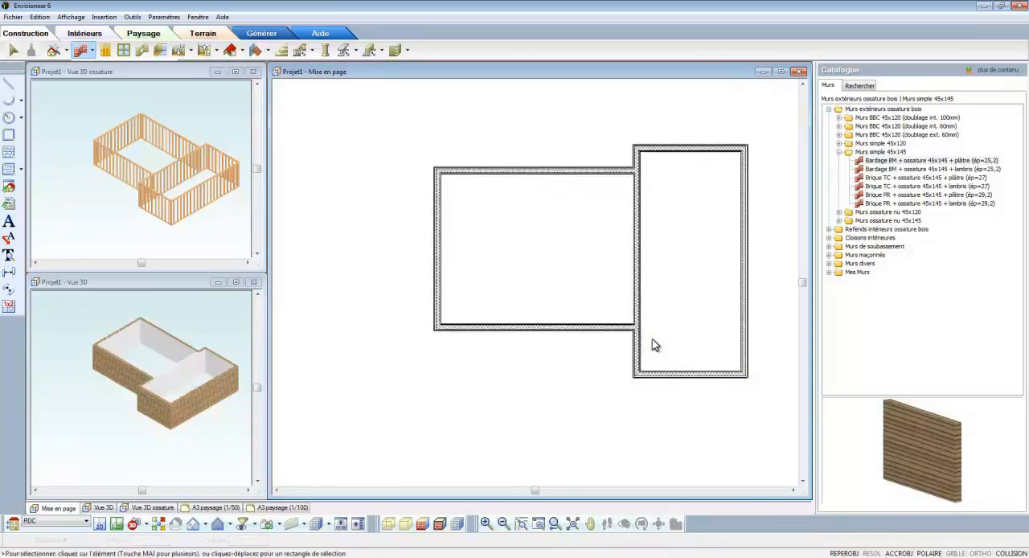
Step: Reposition the east wall of the first rectangle so that its overall outer width is 450
click(744, 273)
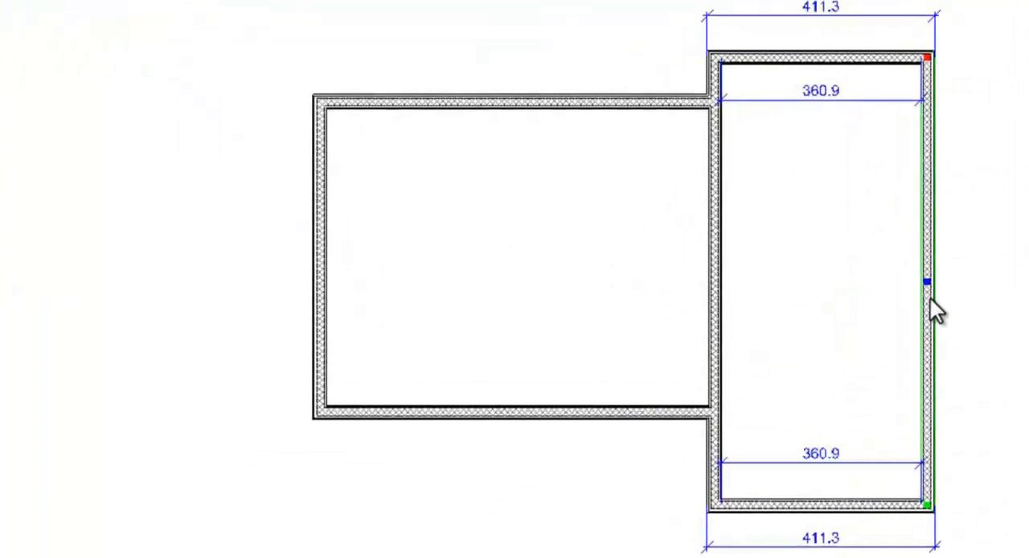
mouse_move(927, 278)
mouse_down()
mouse_move(866, 278)
mouse_move(912, 278)
mouse_up()
click(806, 8)
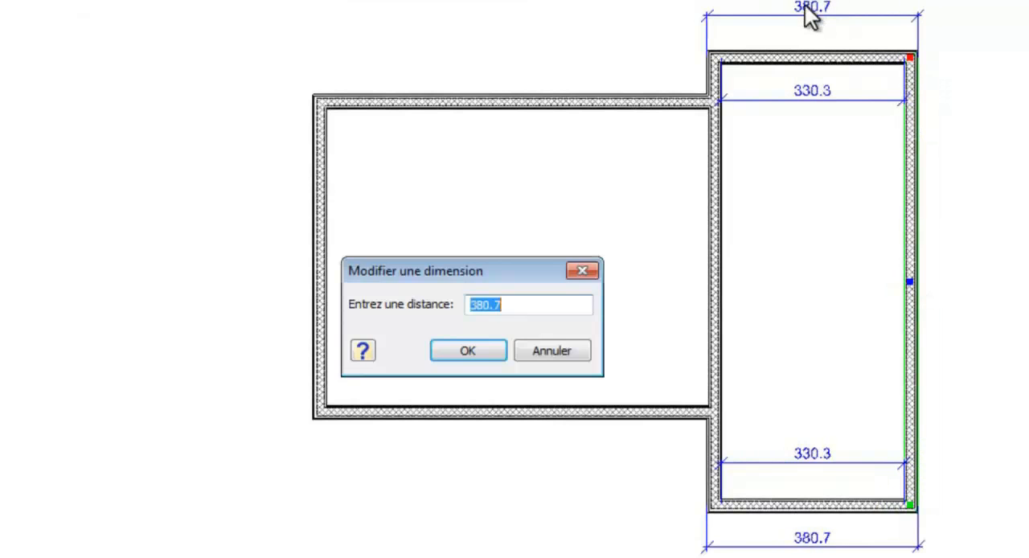
click(474, 351)
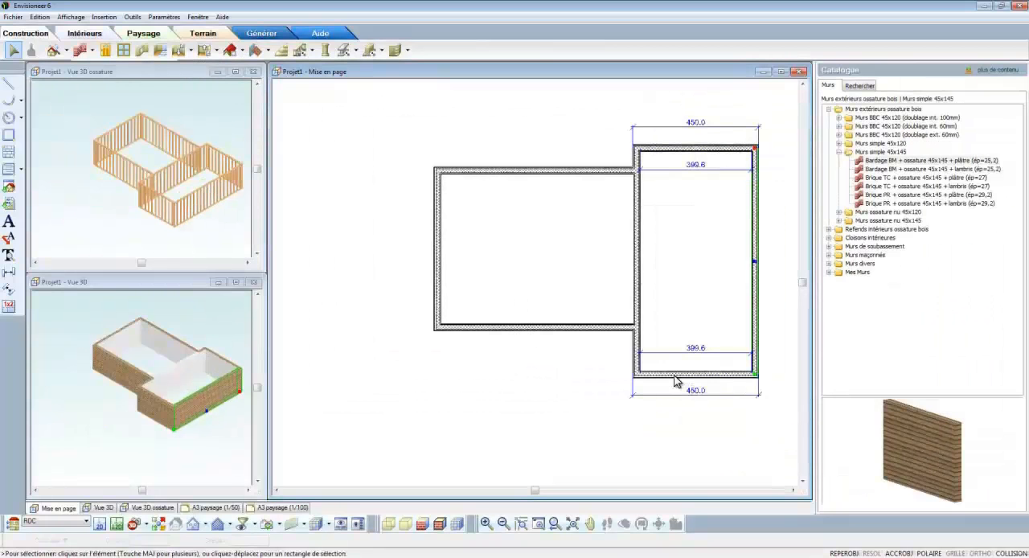
Step: Set the east rectangle's overall outer length to 1050 by moving its south wall
click(676, 376)
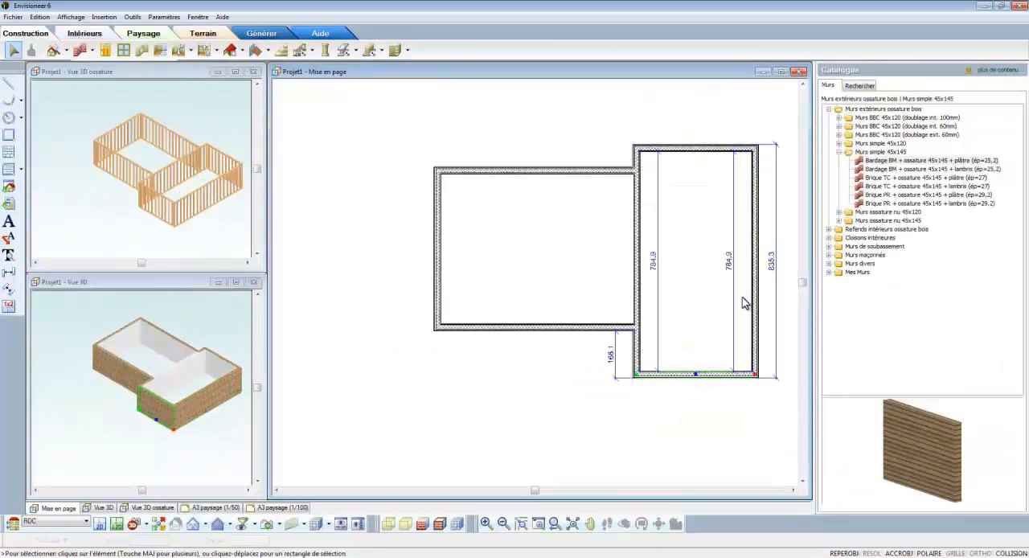
click(771, 269)
text(1050)
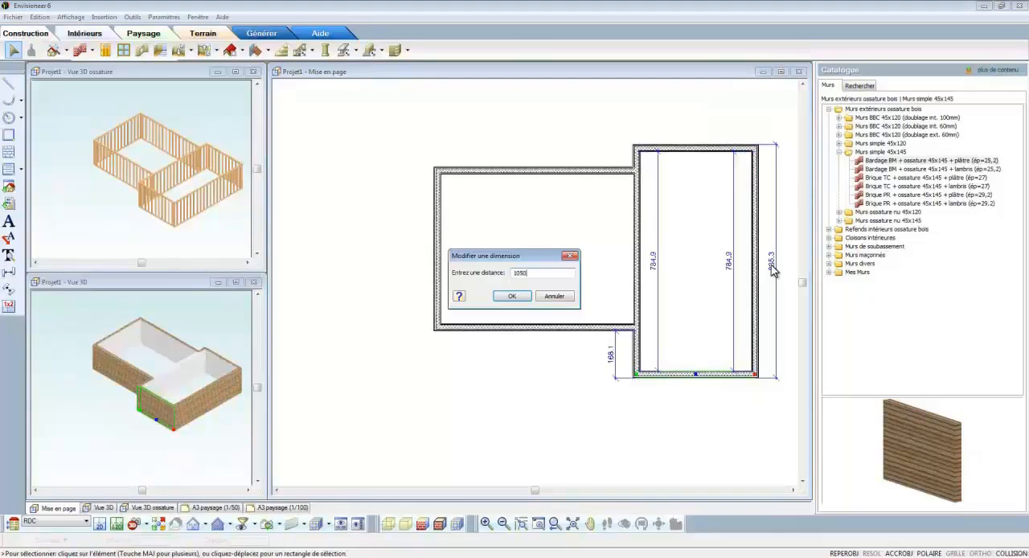
key(Return)
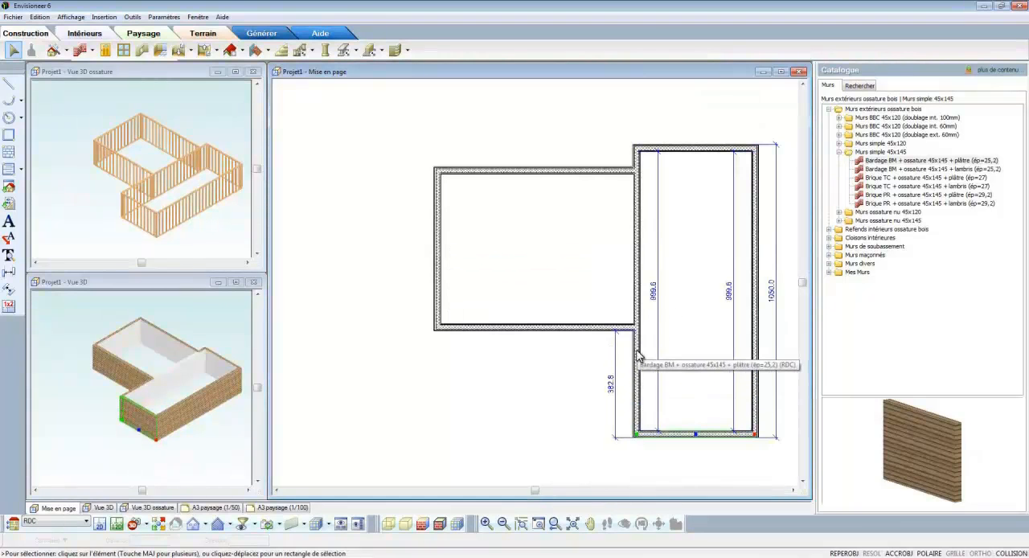
Step: Set the offset between the west room's south wall and the east rectangle's south end to 90
click(636, 361)
click(604, 329)
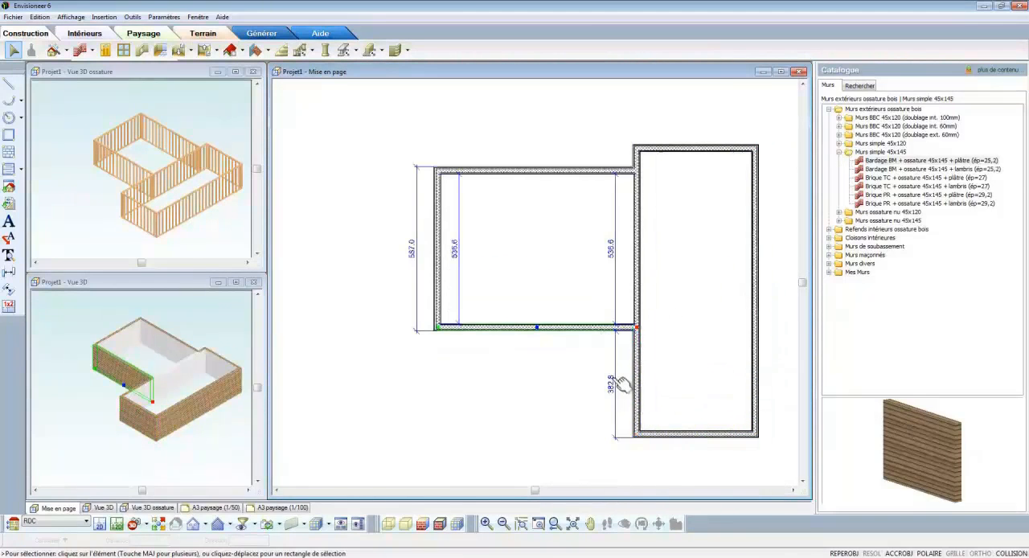
click(622, 384)
text(90)
key(Return)
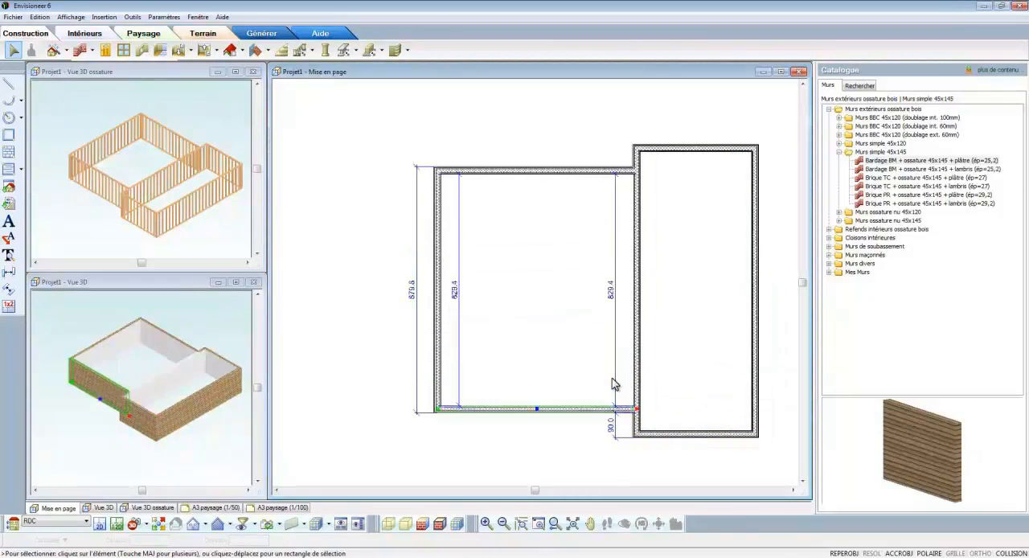
Step: Set the west room's outer width to 760 by moving its west wall
click(441, 361)
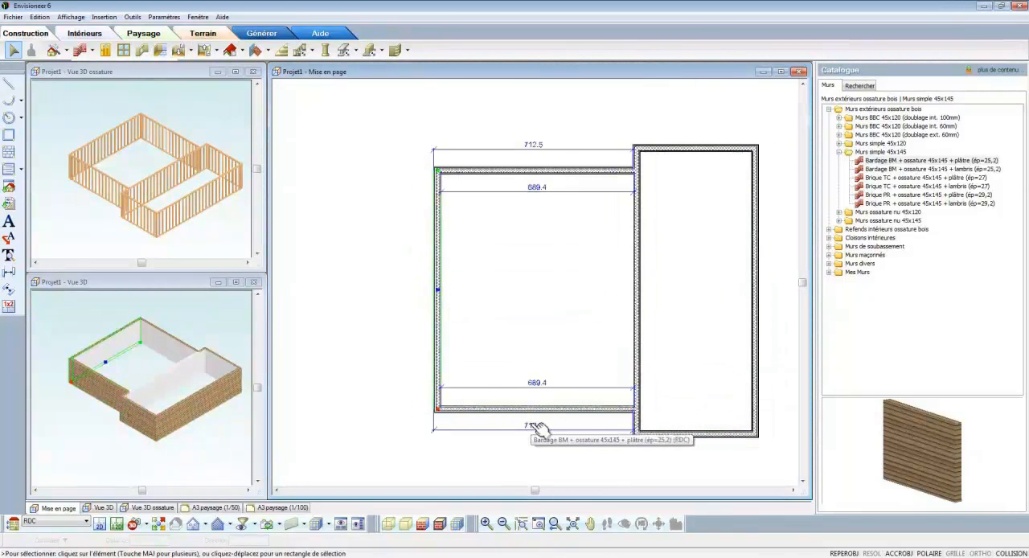
click(532, 426)
text(760)
key(Return)
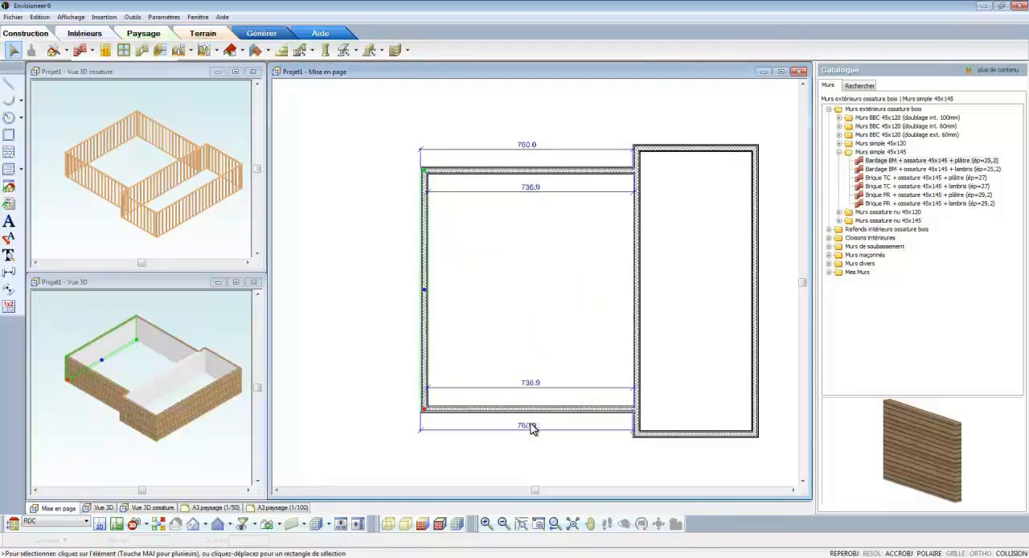
Step: Set the west room's outer length to 760 by moving its north wall, and clear the wall selection
click(485, 175)
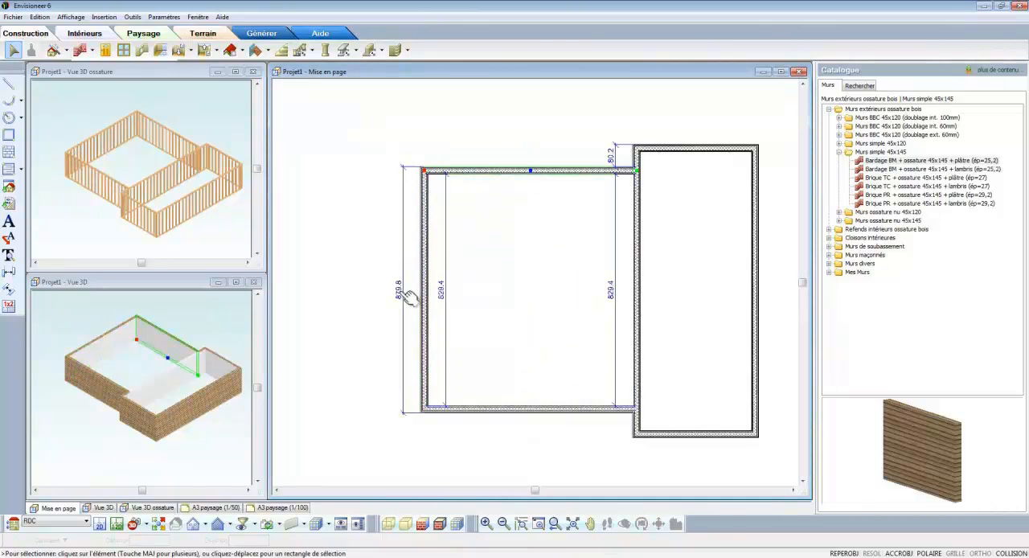
click(400, 294)
text(760)
key(Return)
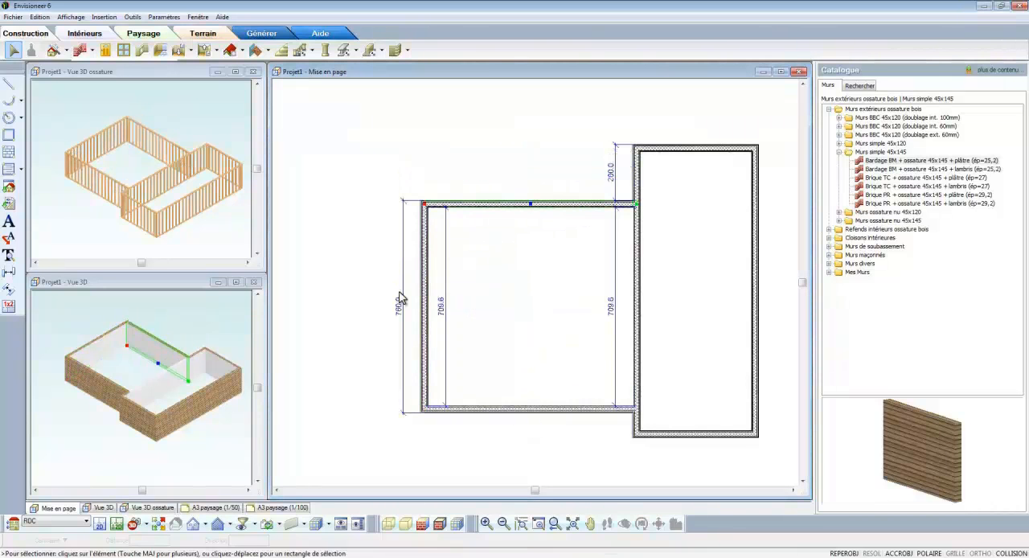
click(643, 189)
click(666, 148)
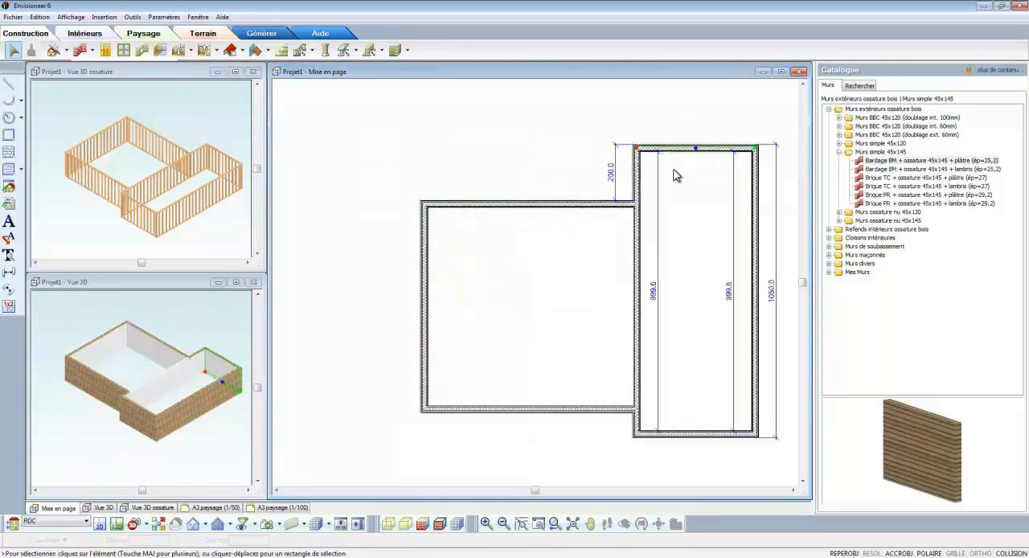
click(688, 208)
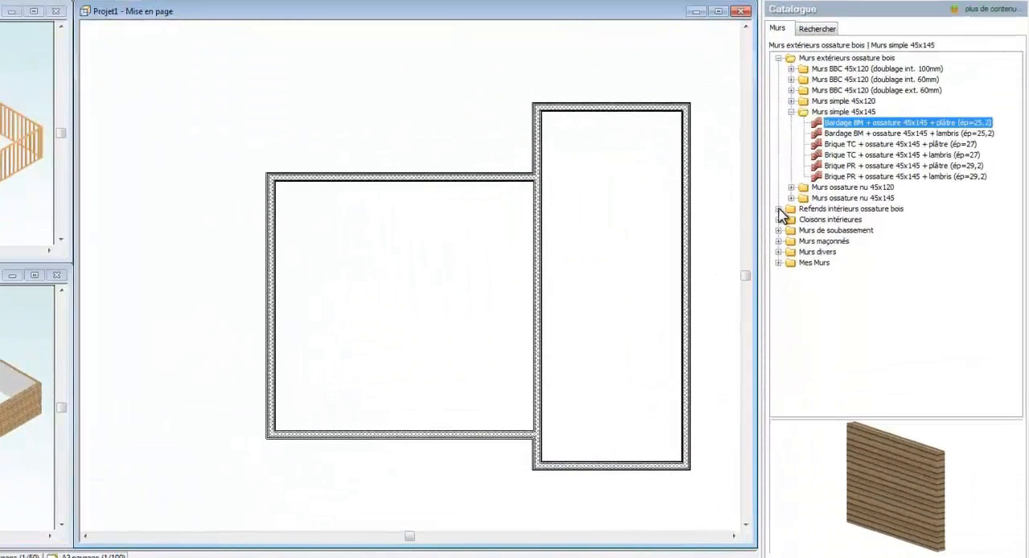
Step: Choose the interior wall type "Refend intérieur 45x120 (ép=12,9) nu" from the Refends 45x120 group
click(778, 209)
click(792, 241)
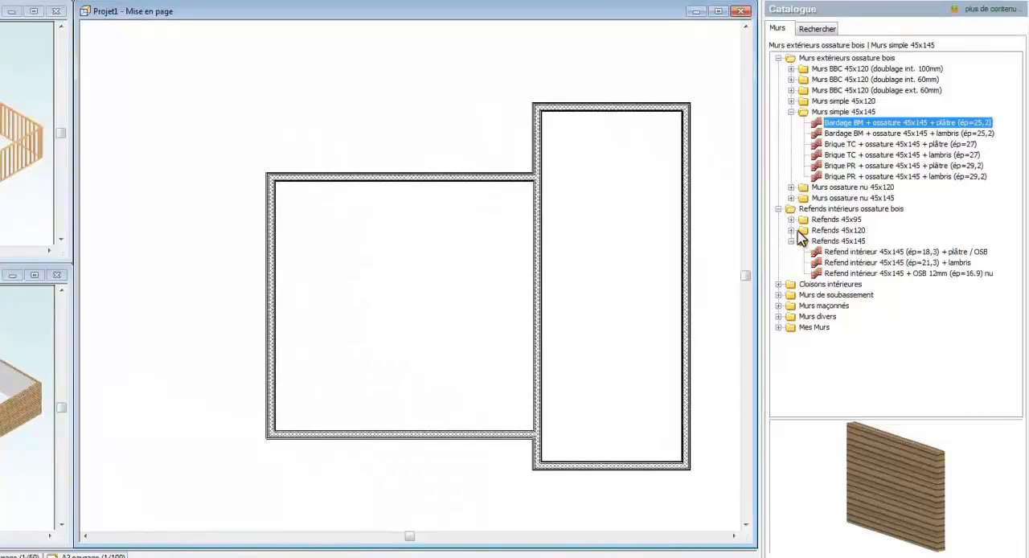
click(792, 231)
click(827, 242)
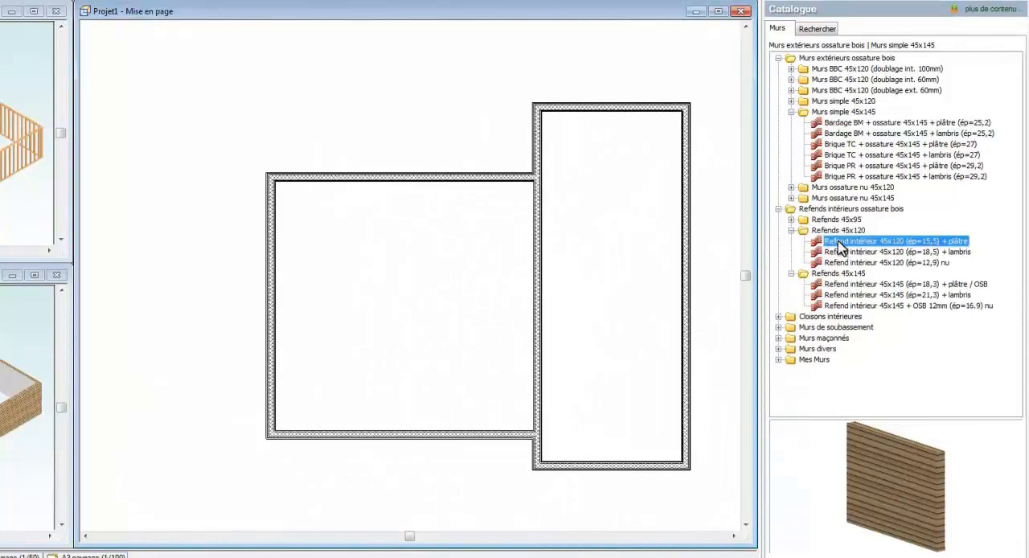
click(853, 262)
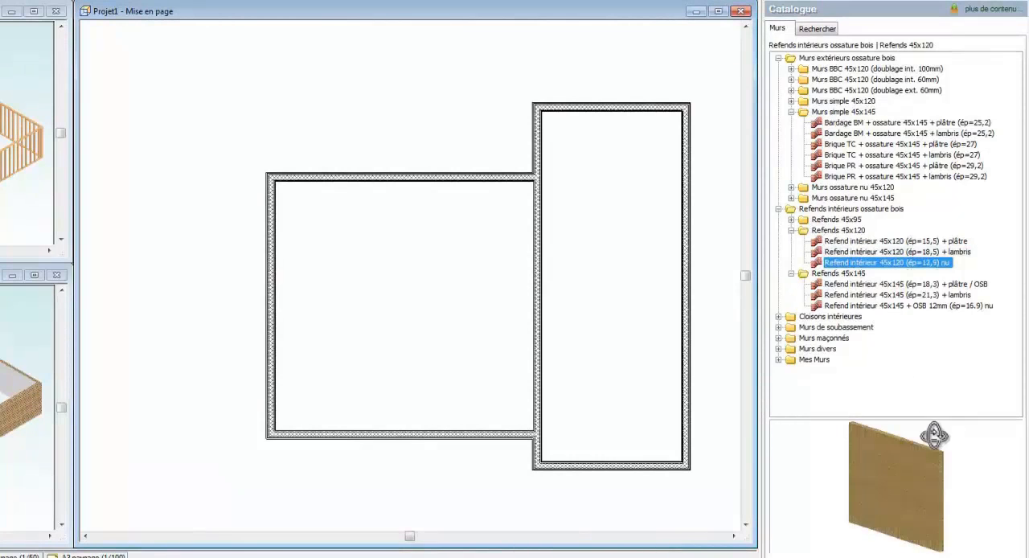
drag(930, 429, 949, 459)
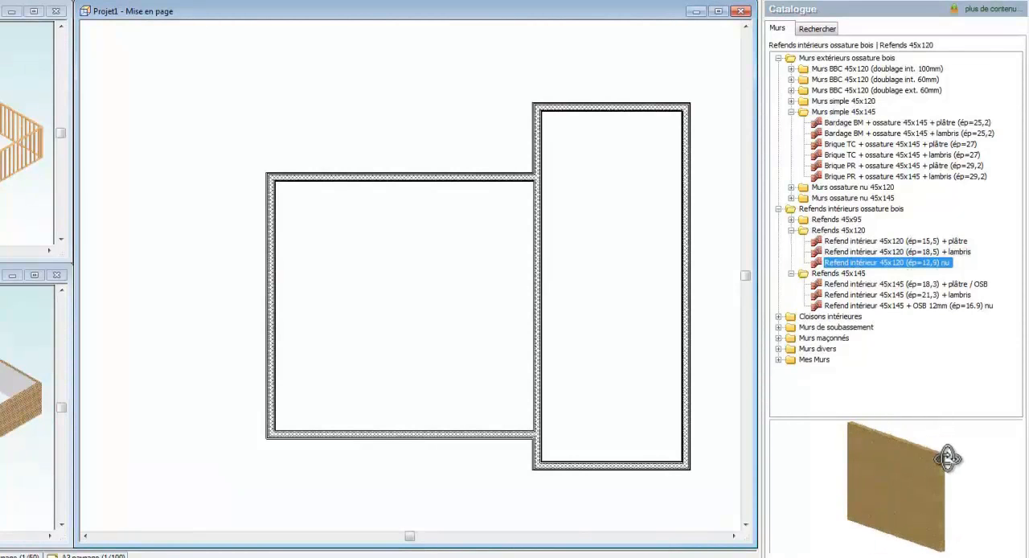
Step: Draw a partition across the east rectangle and a perpendicular one from its middle to the north wall
click(542, 253)
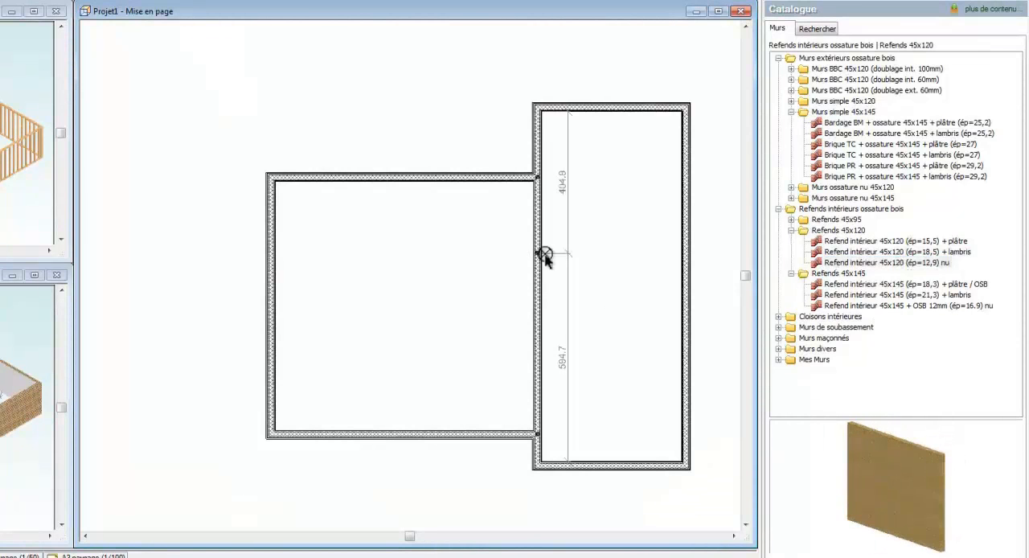
click(684, 254)
click(611, 255)
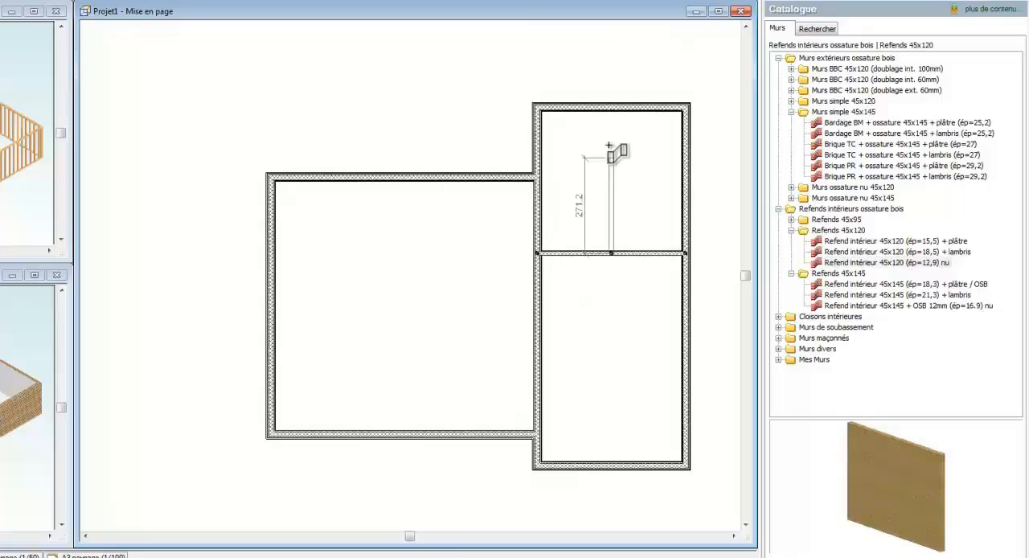
click(611, 107)
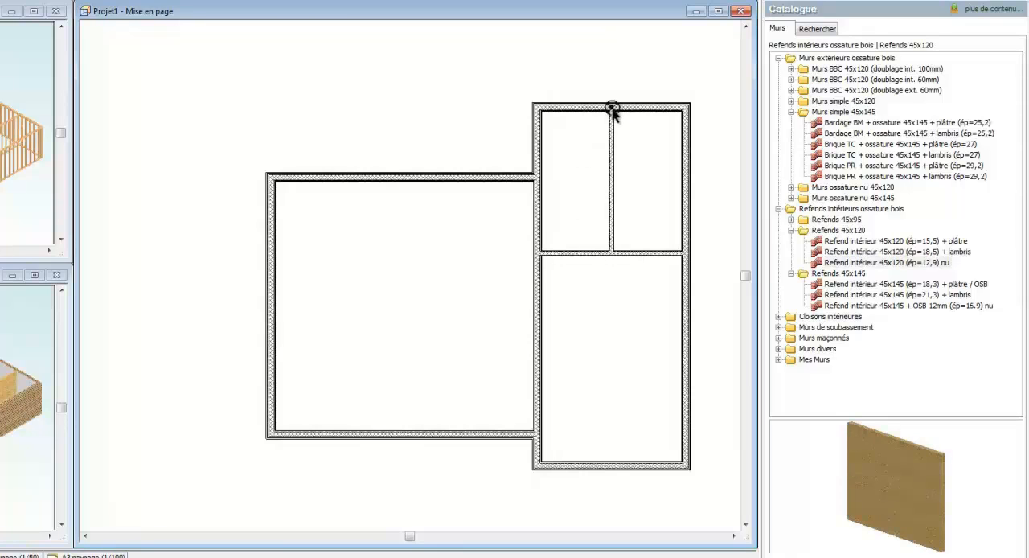
Step: Draw a "Refend intérieur 45x145 (ép=18,3) + plâtre / OSB" wall across the west room, starting at the midpoint of its west wall
click(841, 306)
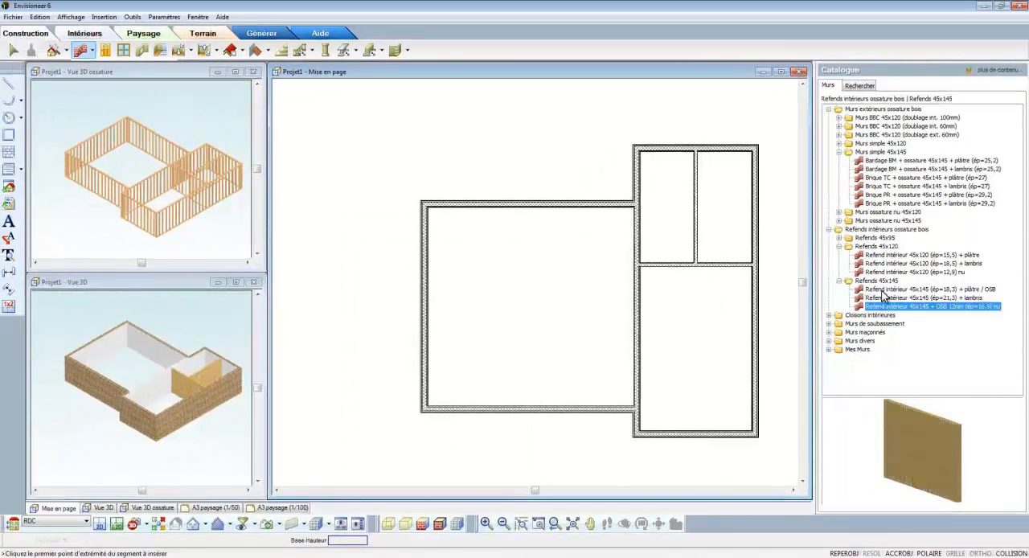
click(883, 291)
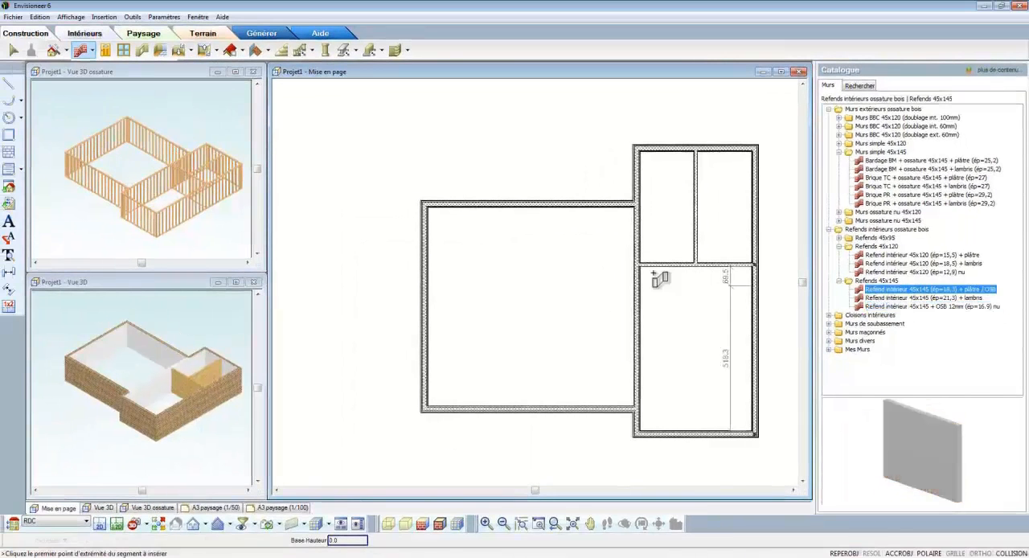
click(425, 307)
click(636, 307)
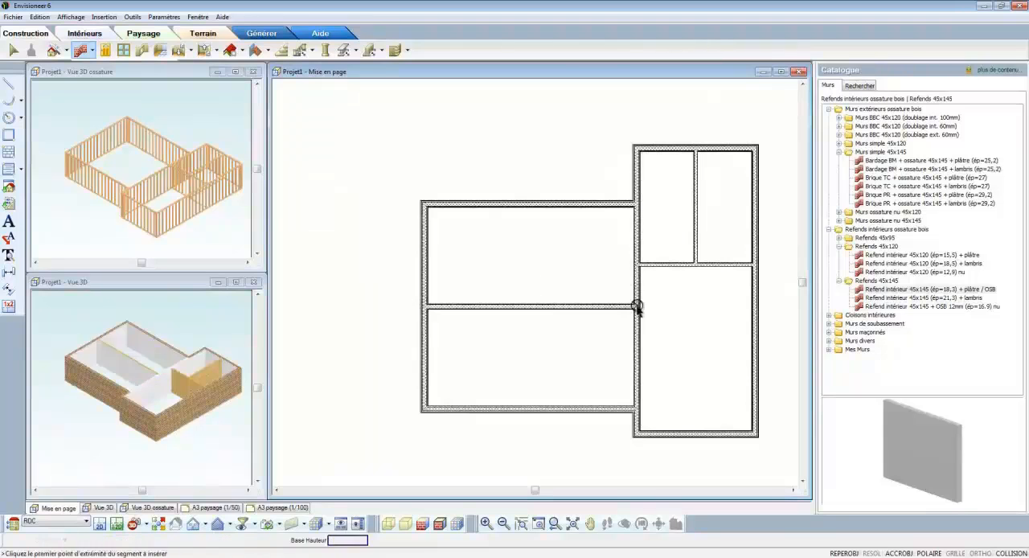
Step: End the wall command and replace the east wing's exterior walls with "Bardage BM + ossature 45x145 (ép=20,9)" from the Murs ossature nu 45x145 group
right_click(636, 307)
click(649, 311)
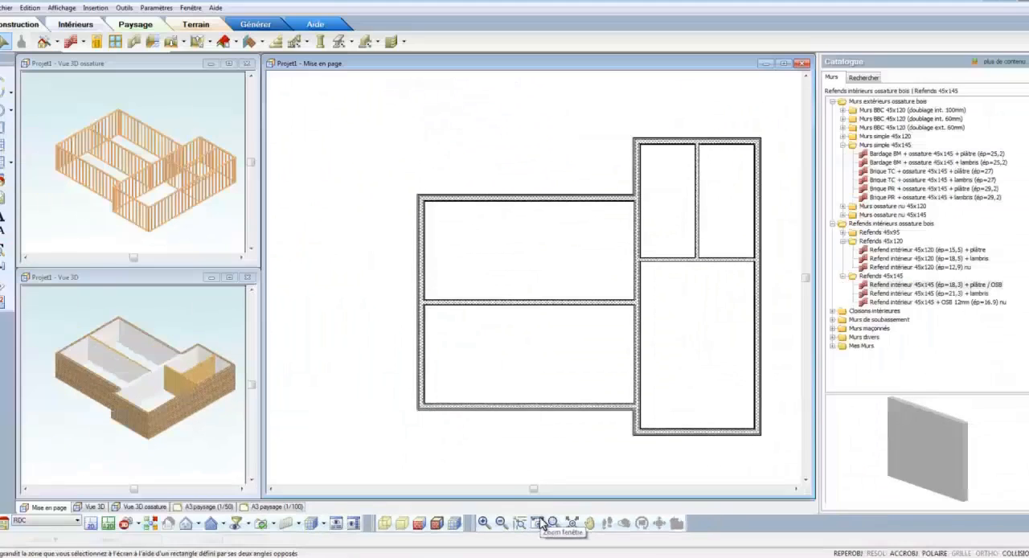
click(455, 483)
drag(611, 141, 771, 294)
click(403, 199)
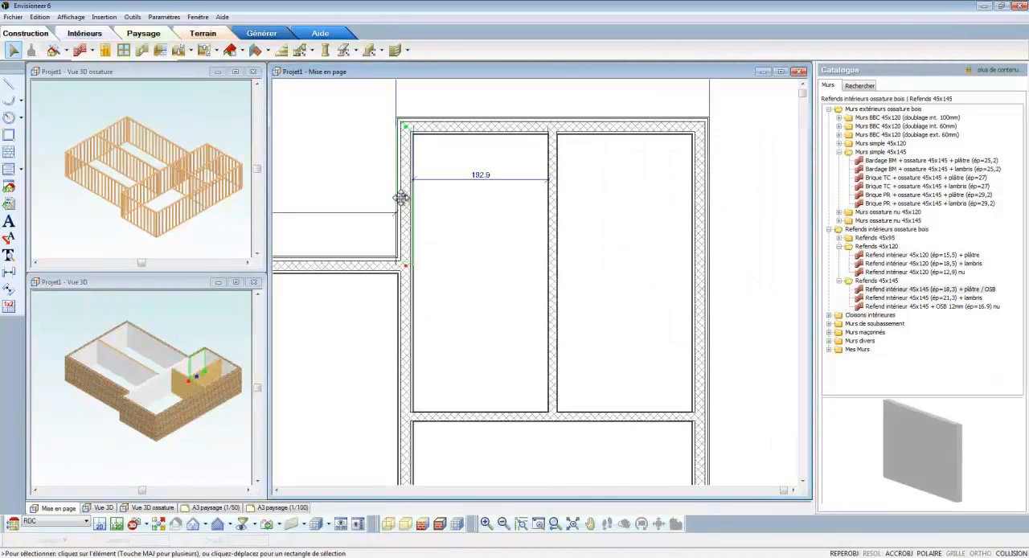
click(702, 233)
click(701, 455)
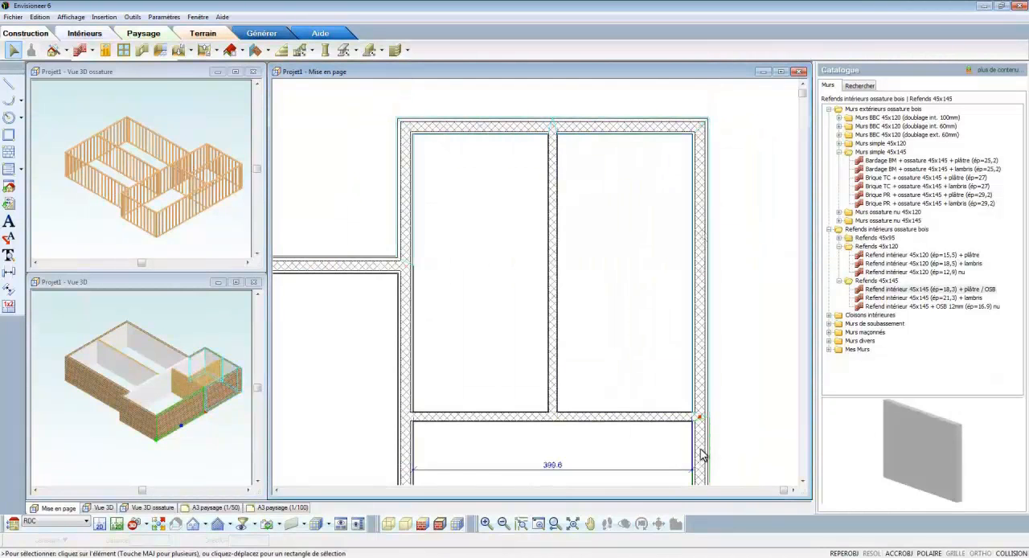
right_click(460, 208)
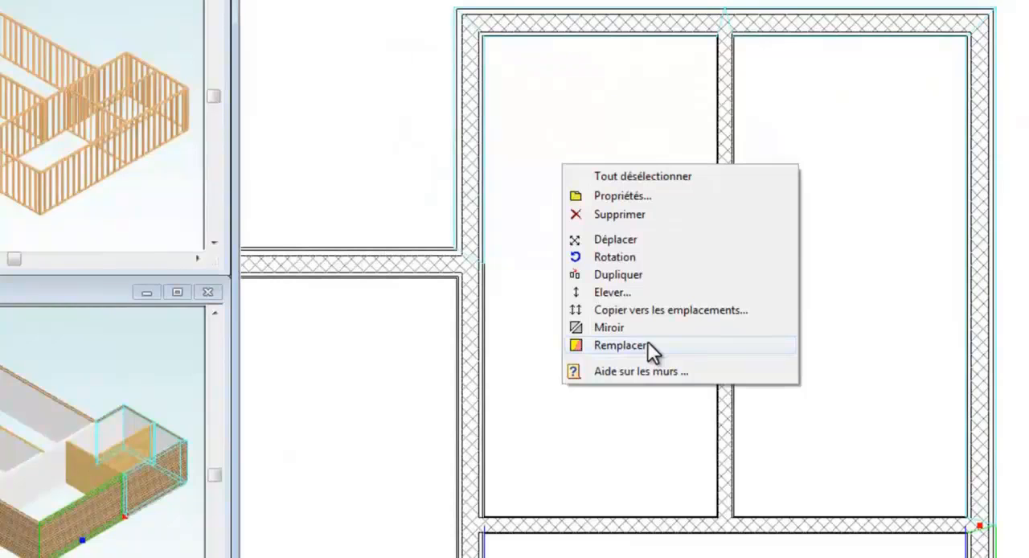
click(647, 345)
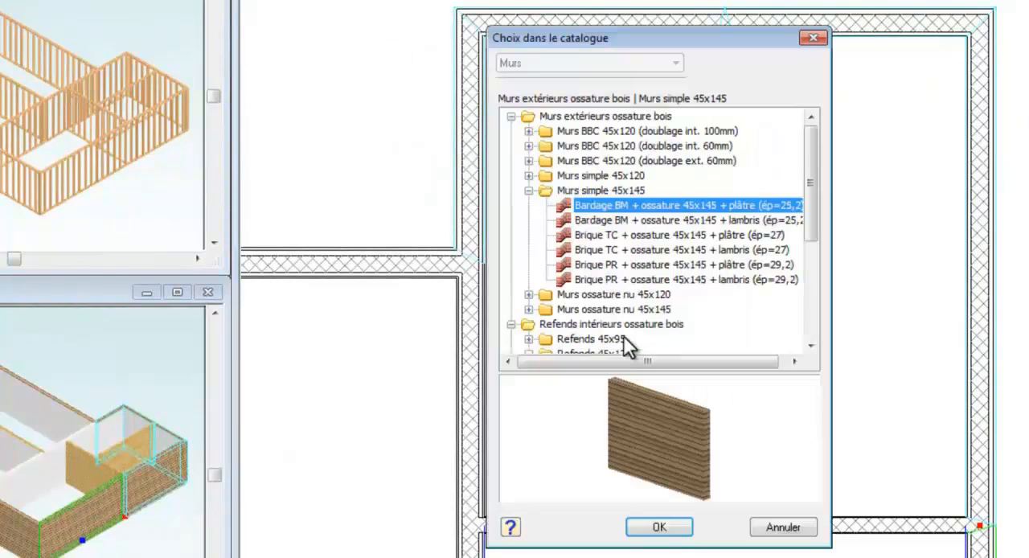
click(528, 309)
click(591, 295)
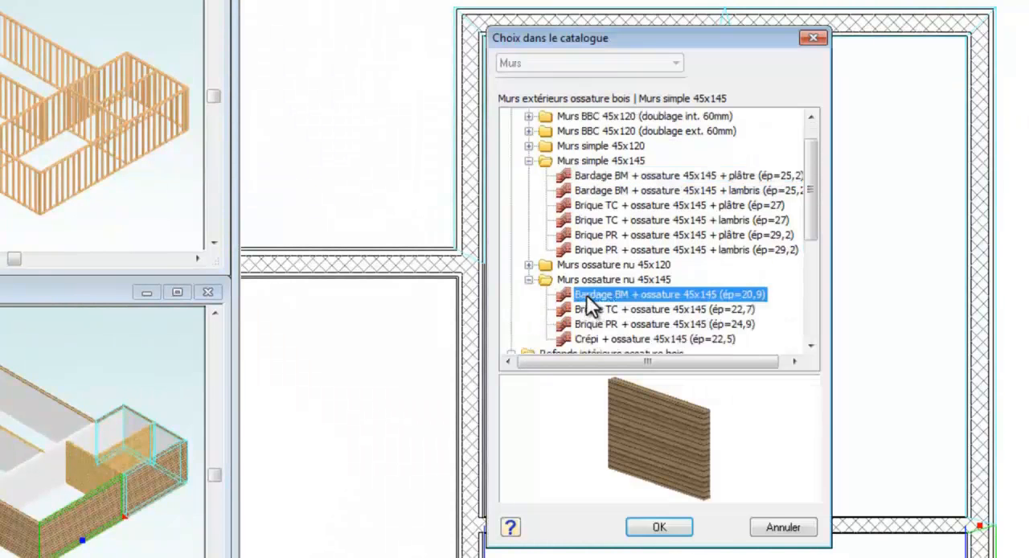
click(659, 528)
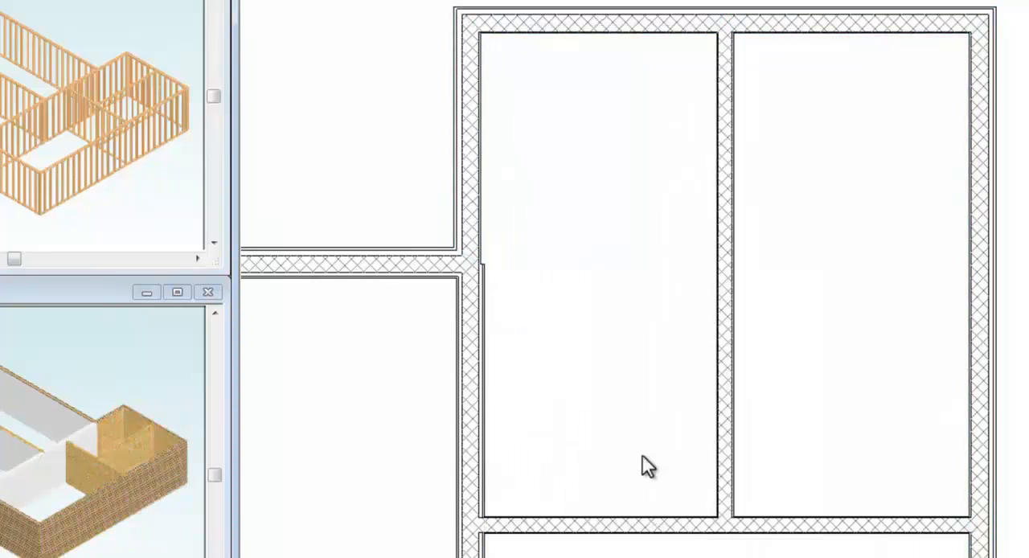
Step: Replace the wall shared by the west room and the east wing with "Refend intérieur 45x145 (ép=18,3) + plâtre / OSB"
click(489, 409)
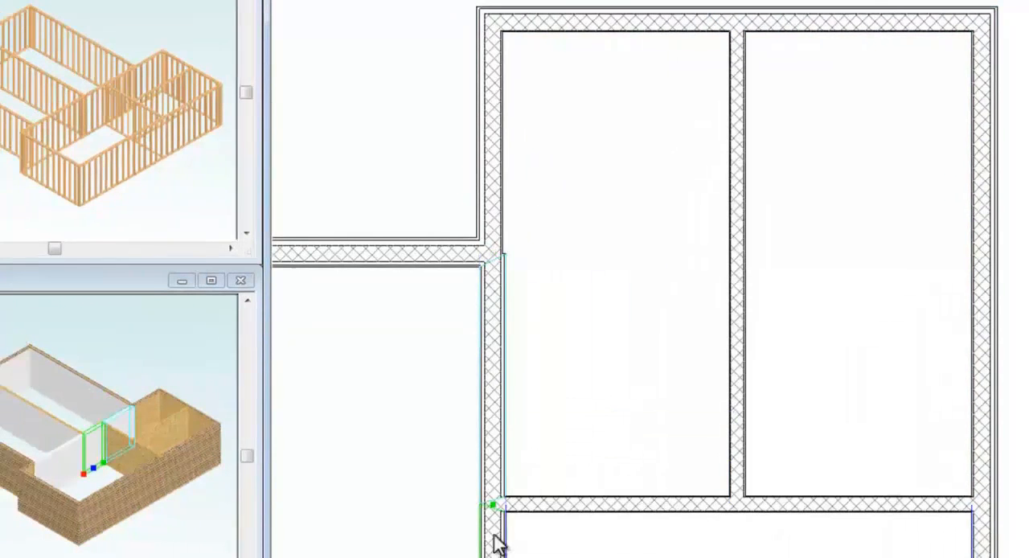
right_click(495, 536)
click(546, 496)
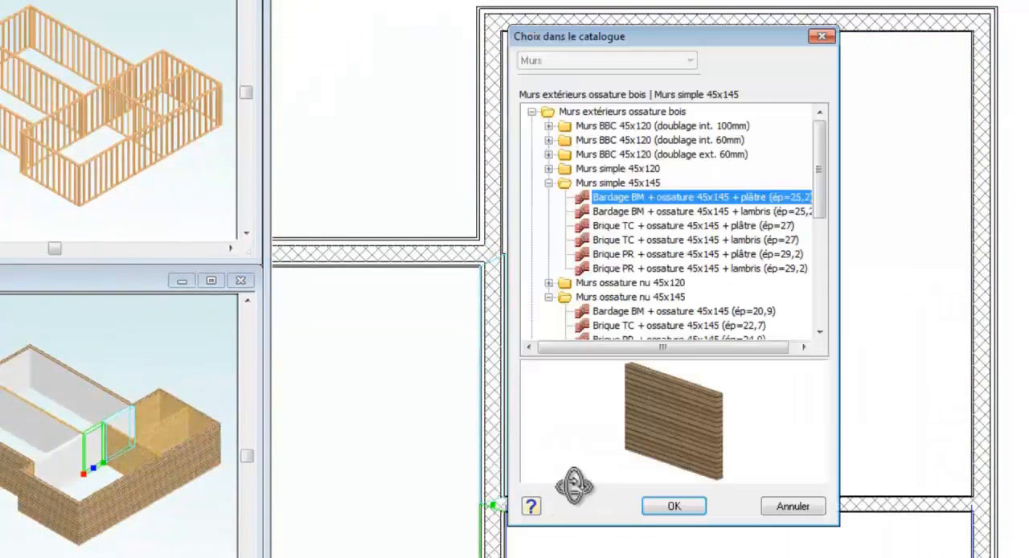
click(820, 332)
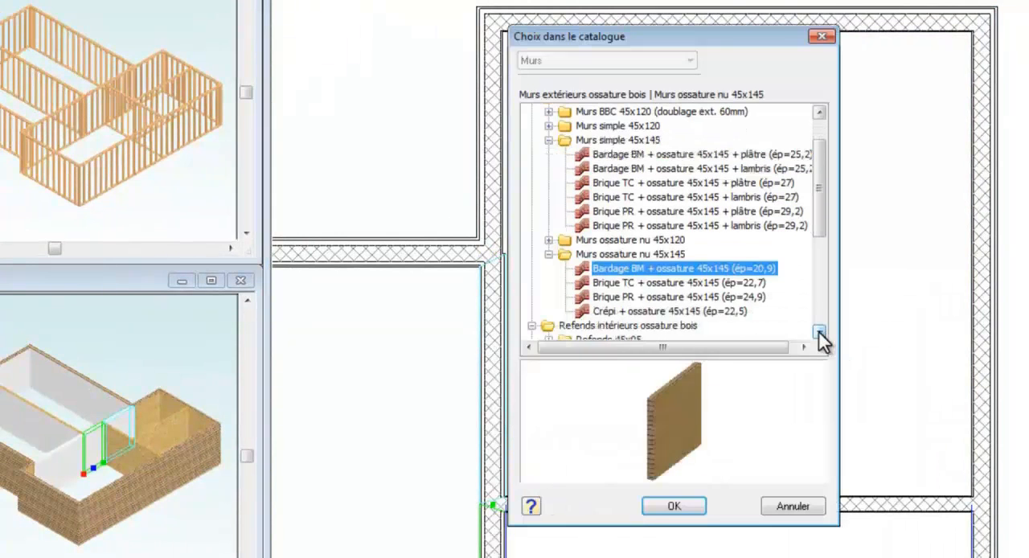
click(820, 332)
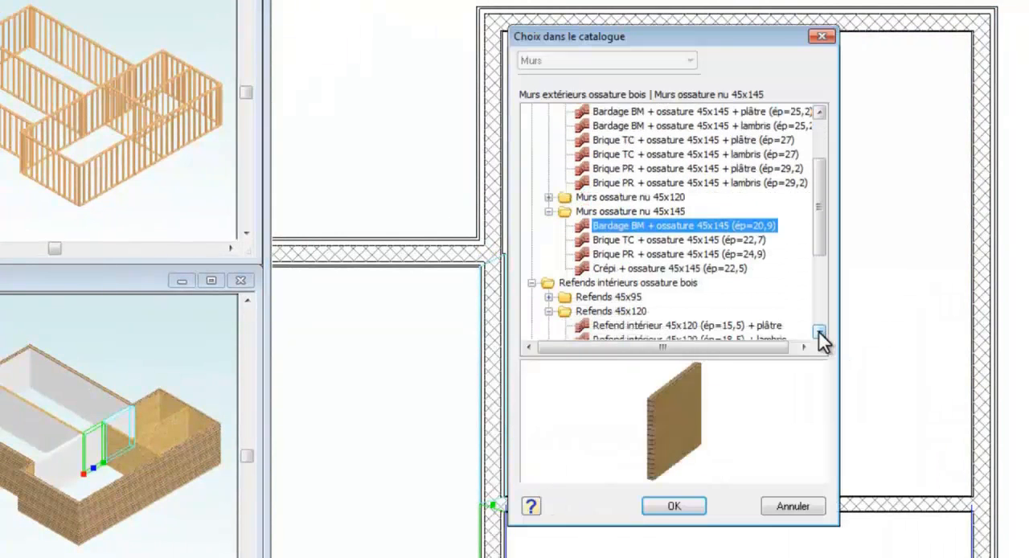
click(819, 332)
click(819, 332)
click(819, 332)
click(772, 312)
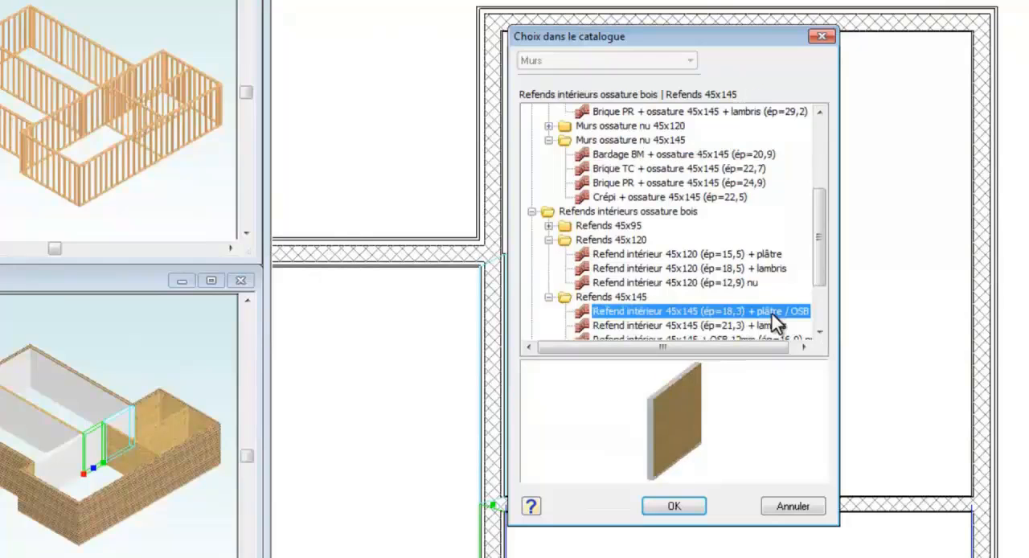
drag(675, 433, 707, 436)
click(675, 506)
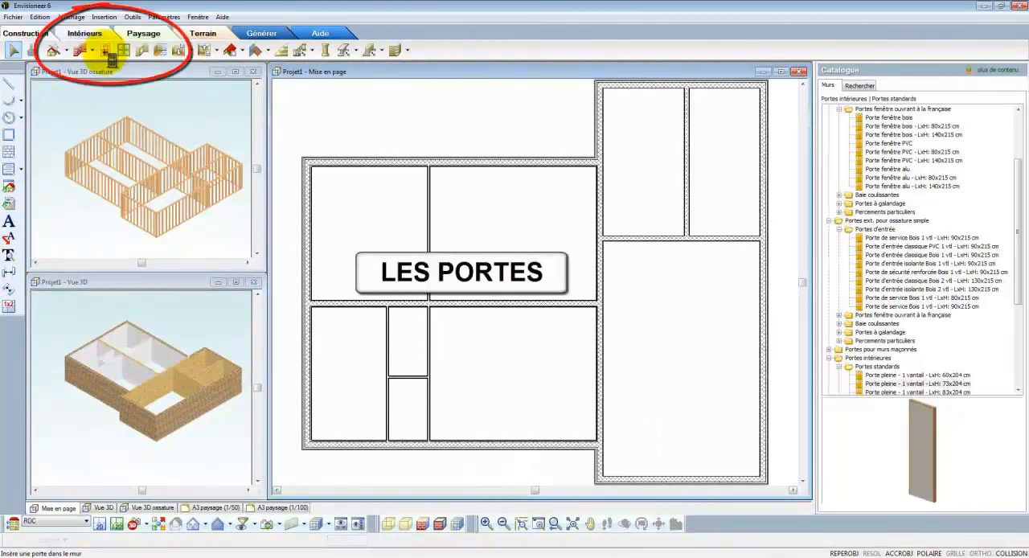
Step: Insert a "Porte de service Bois 1 vtl - LxH: 90x215 cm" in the north wall of each of the two northeast rooms
click(107, 53)
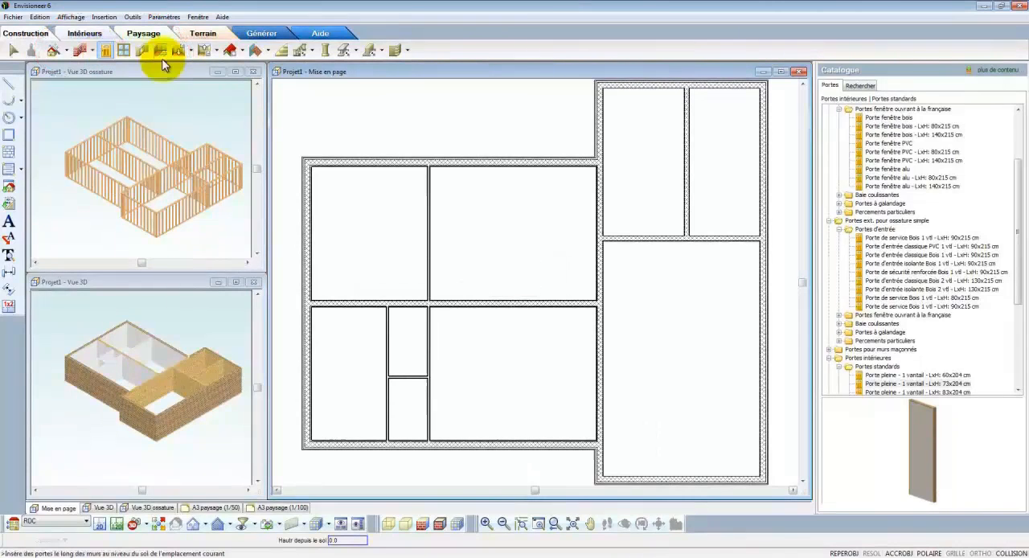
drag(1011, 212, 1013, 161)
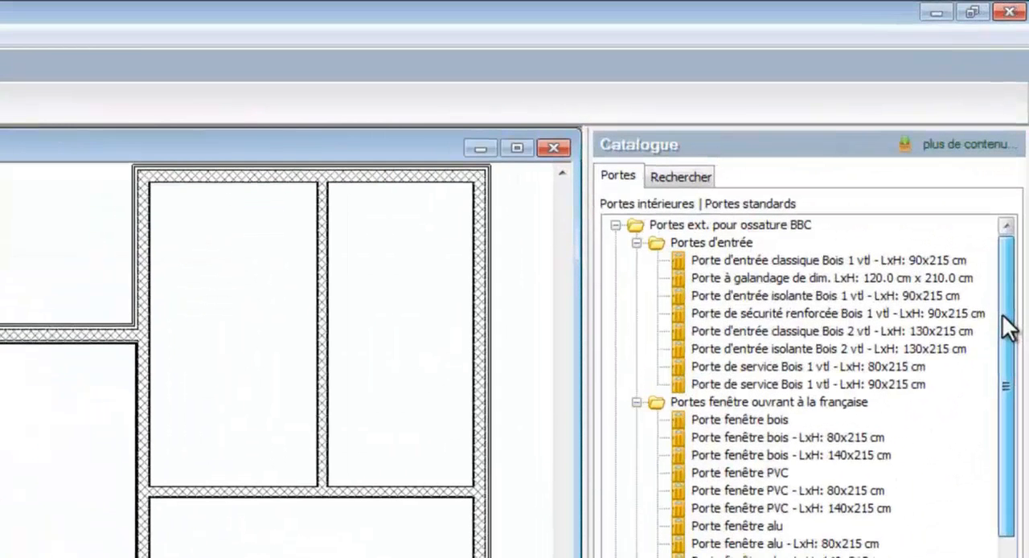
click(636, 242)
click(615, 226)
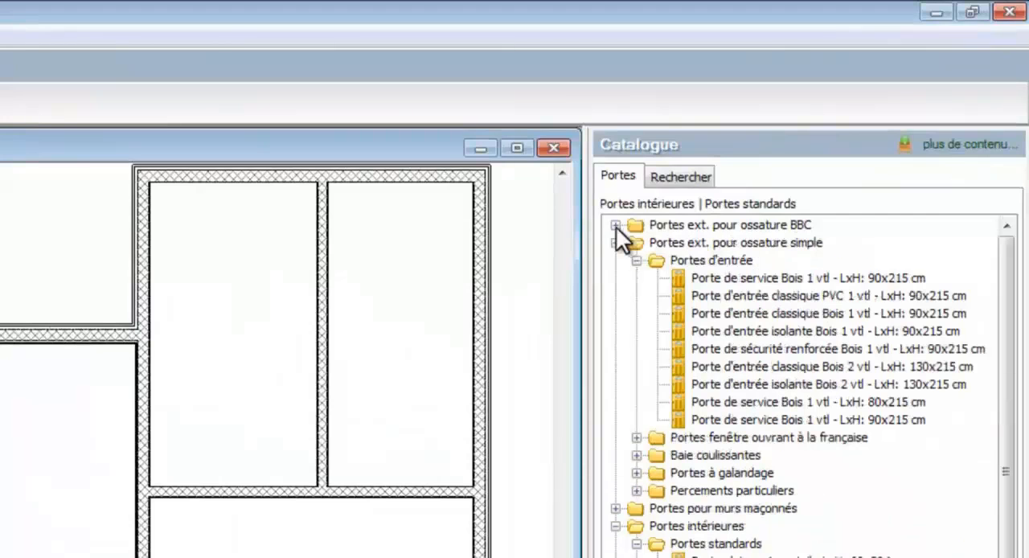
click(716, 277)
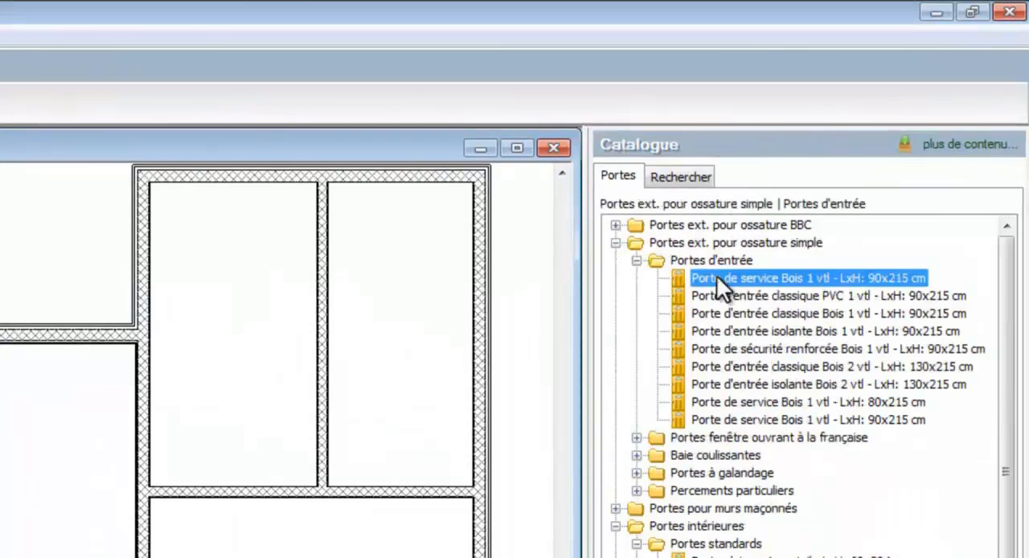
drag(706, 276, 370, 191)
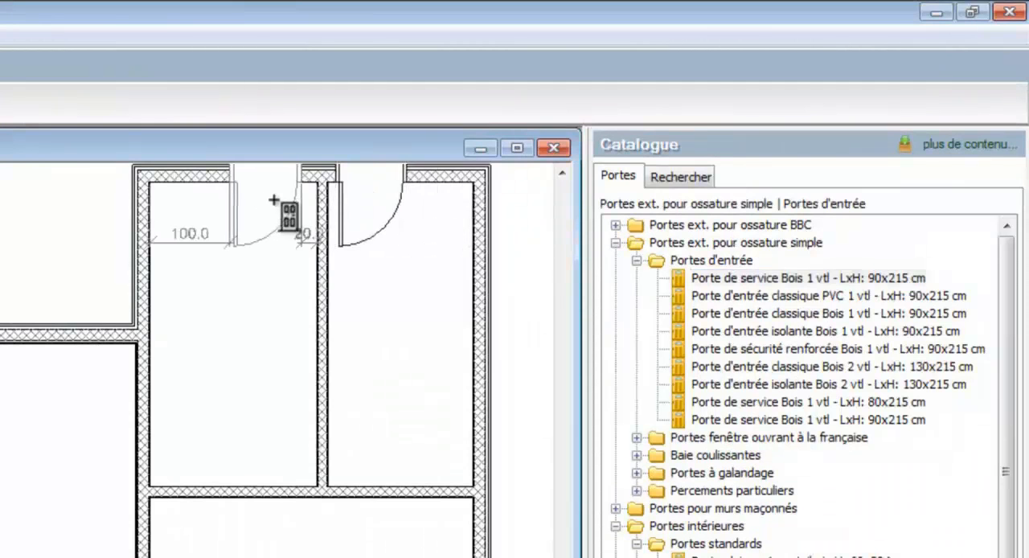
click(277, 201)
Step: Place a "Porte d'entrée classique Bois 1 vtl - LxH: 90x215 cm" in the south wall of the west part, beside the small rooms
scroll(276, 253, down, 1)
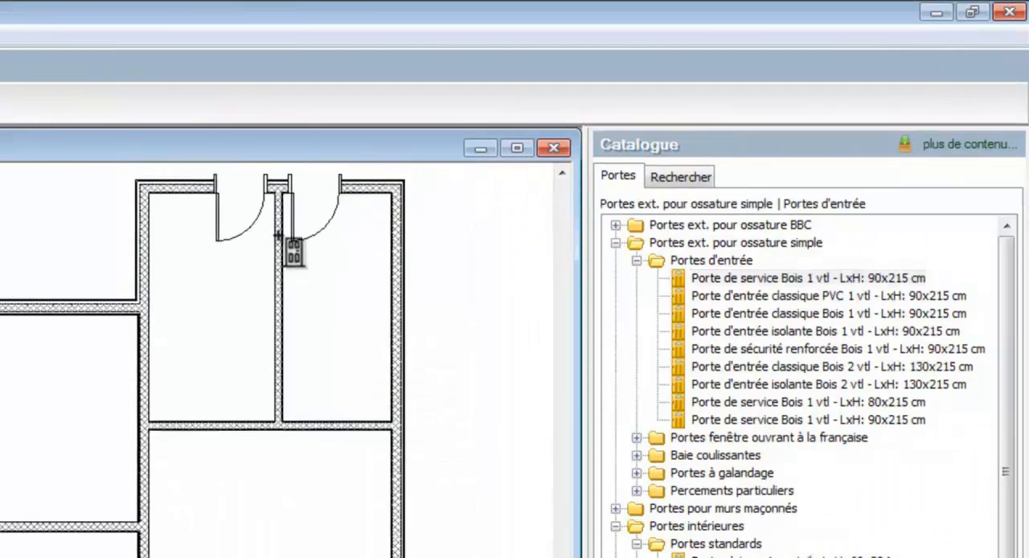
click(730, 315)
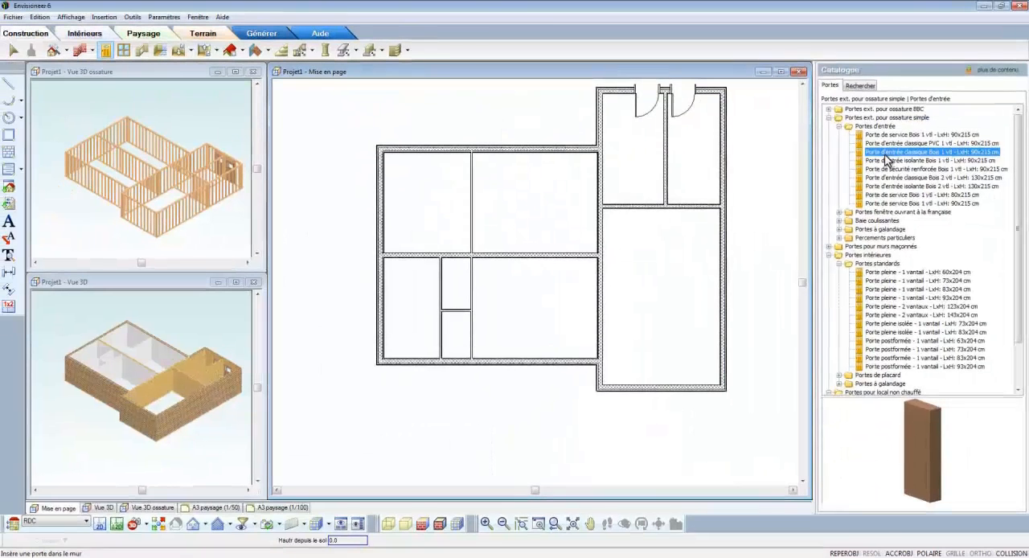
click(498, 361)
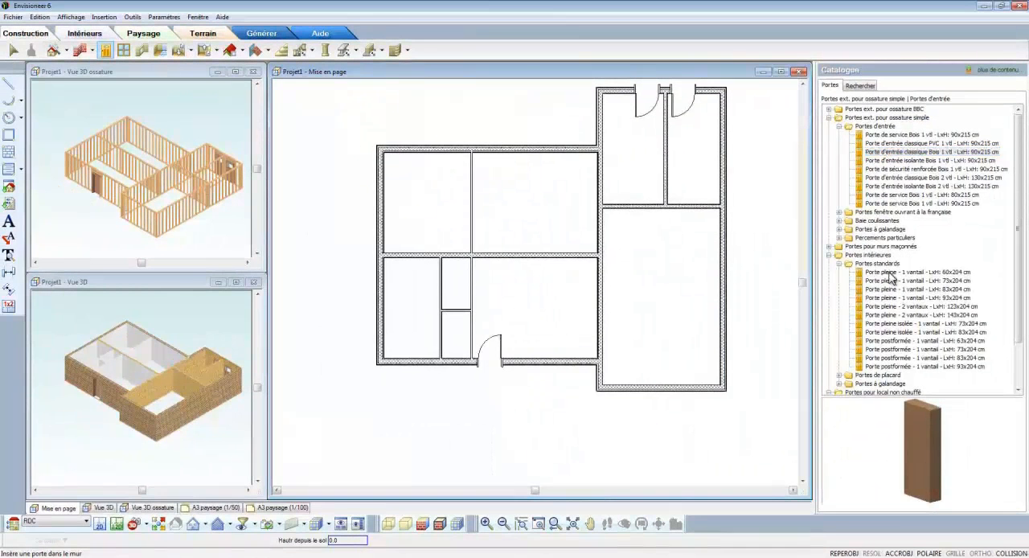
Step: Place "Porte pleine - 1 vantail - LxH: 83x204 cm" doors in the shared wall, twice in the northeast rooms' south partition, and in the west part's middle wall
click(893, 280)
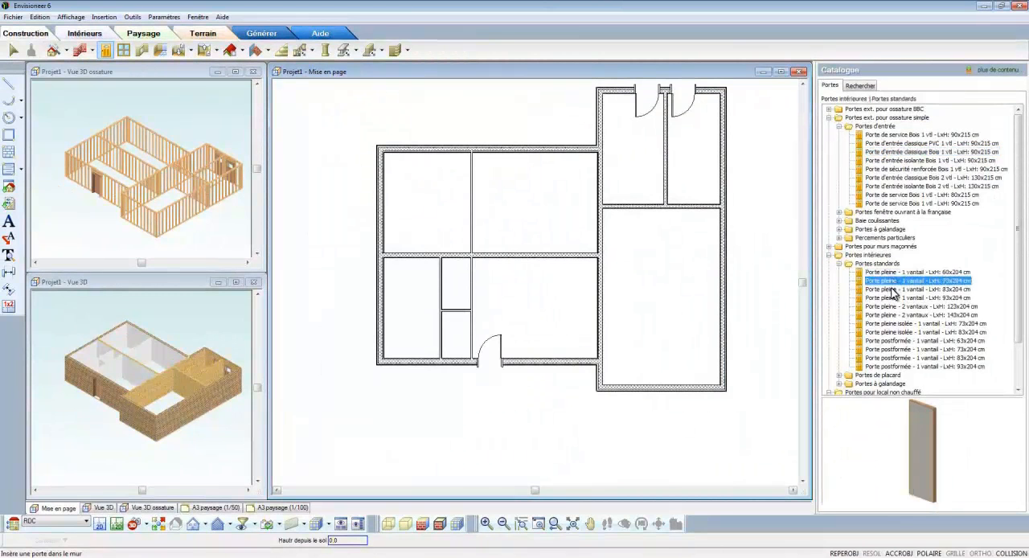
click(892, 289)
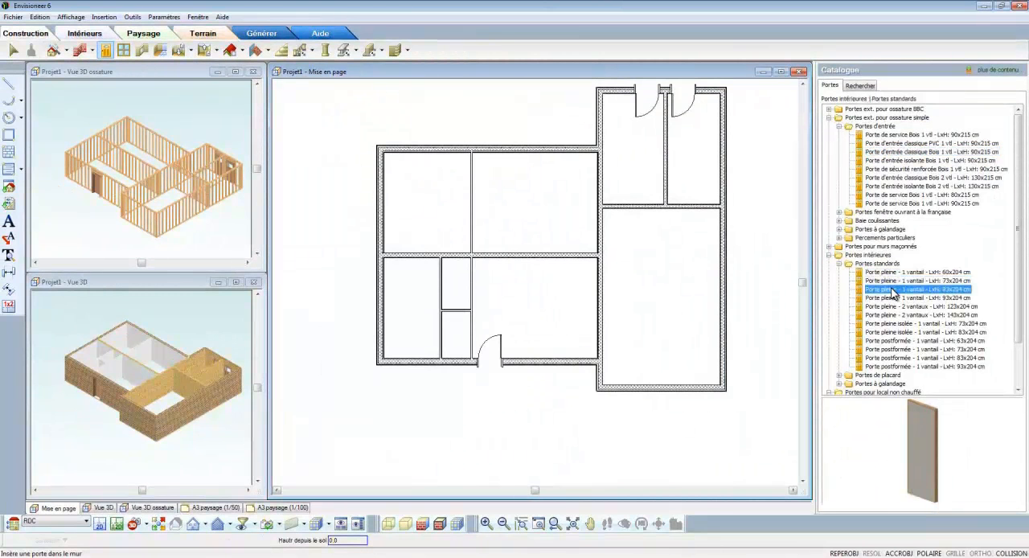
click(605, 170)
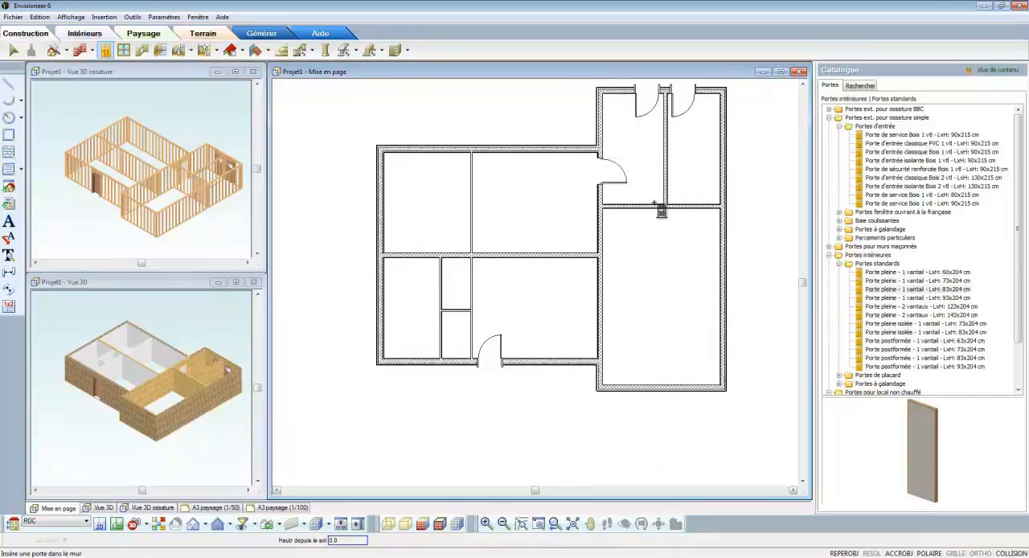
click(649, 204)
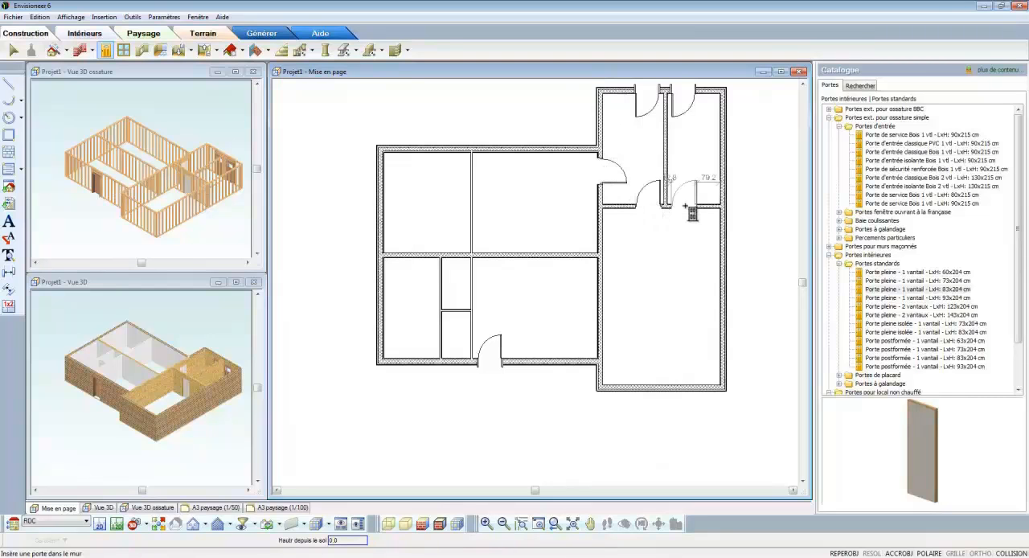
click(685, 205)
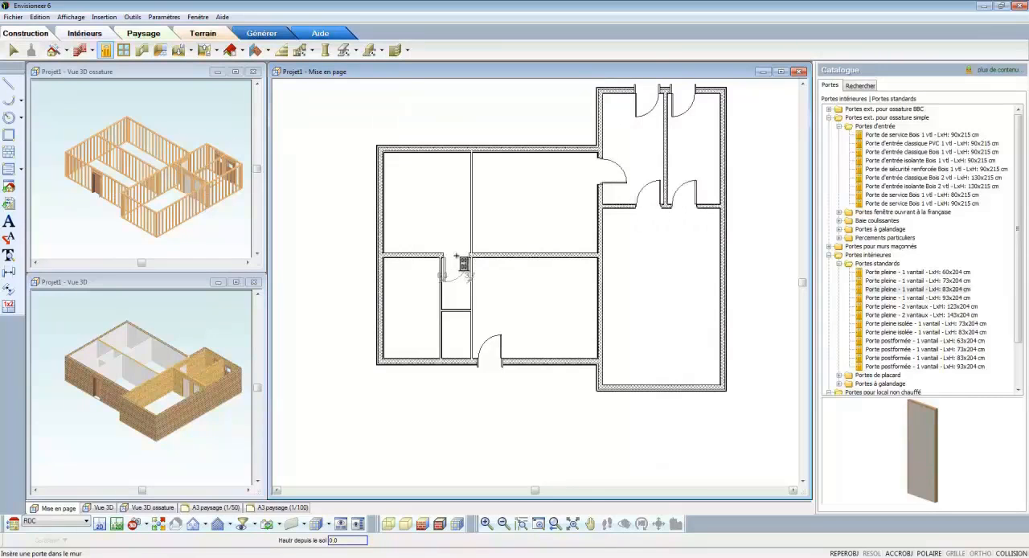
click(456, 254)
Step: Switch door insertion to the wall axis and add 83x204 cm doors in the small room's west and south partitions
right_click(453, 282)
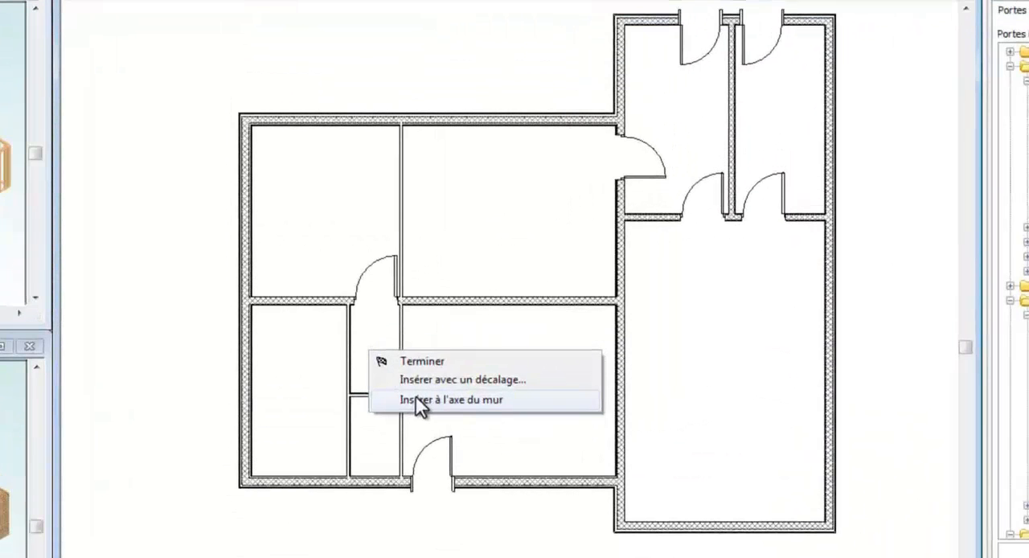
click(418, 402)
scroll(402, 413, up, 5)
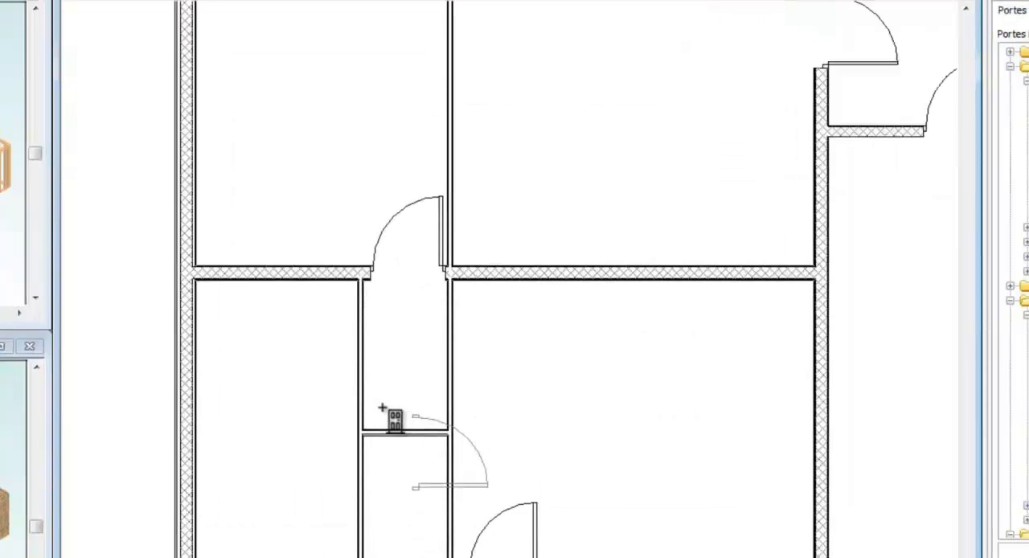
click(365, 356)
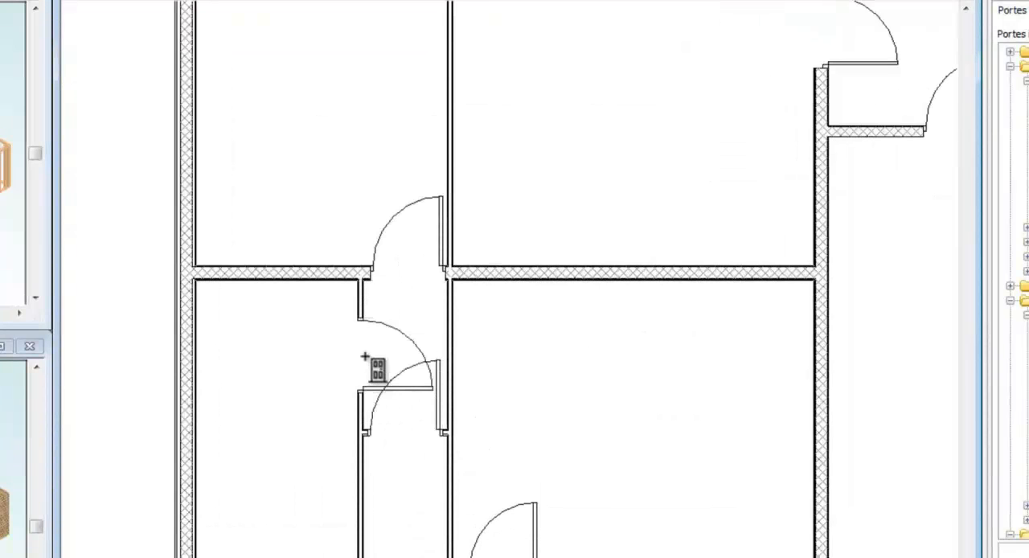
Step: Insert a "Porte de garage basculante LxH:240x200 cm" centred in the south wall of the large east room
scroll(365, 356, down, 4)
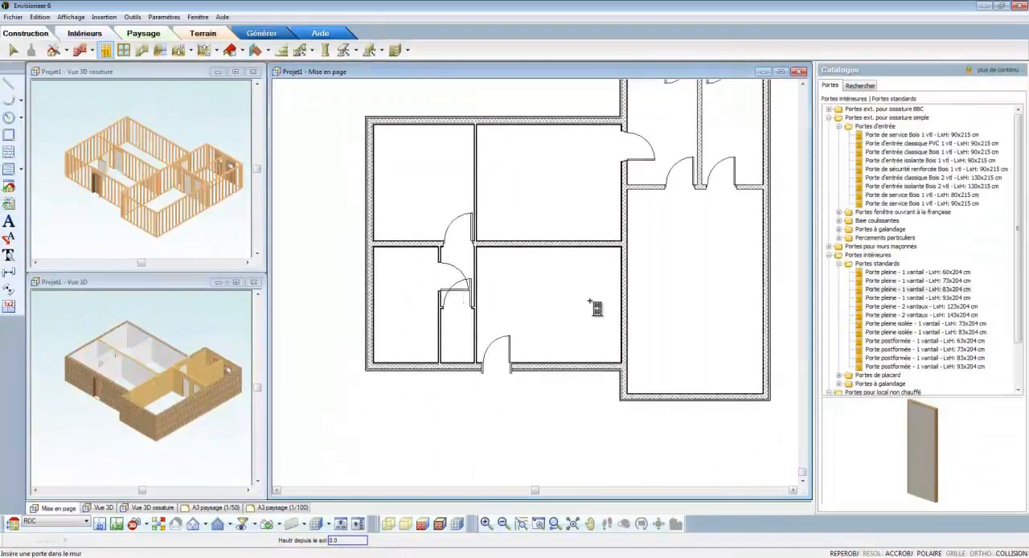
click(896, 323)
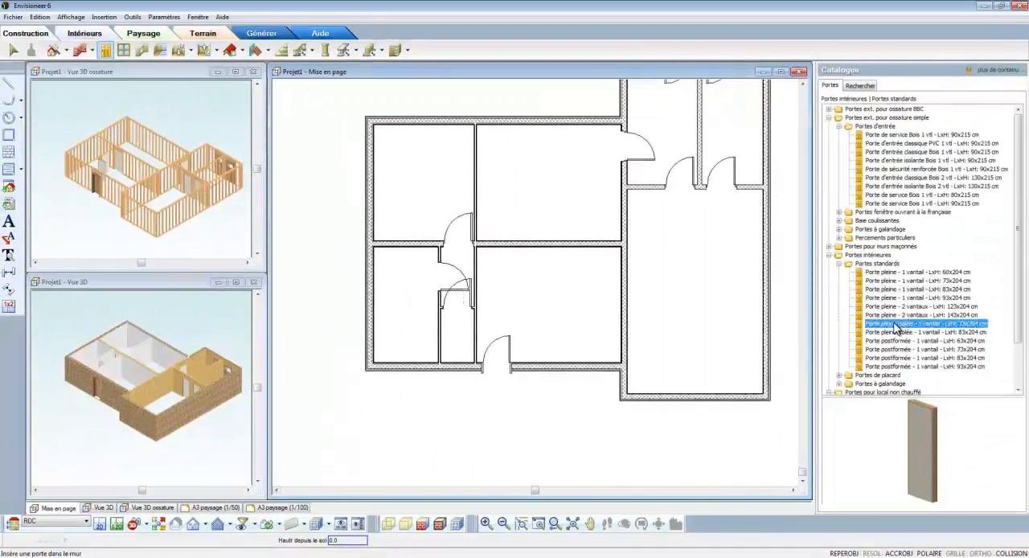
scroll(897, 328, down, 2)
click(900, 368)
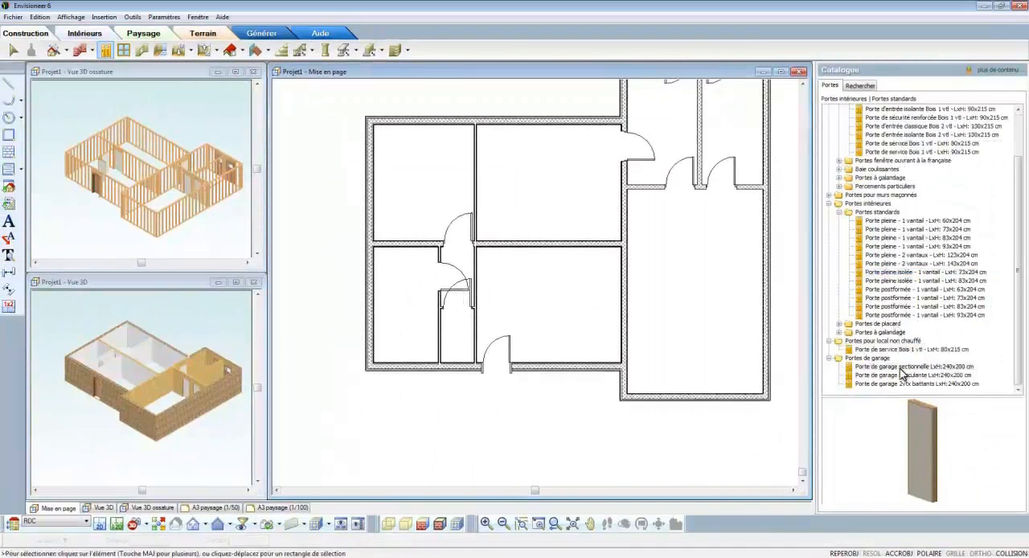
click(903, 376)
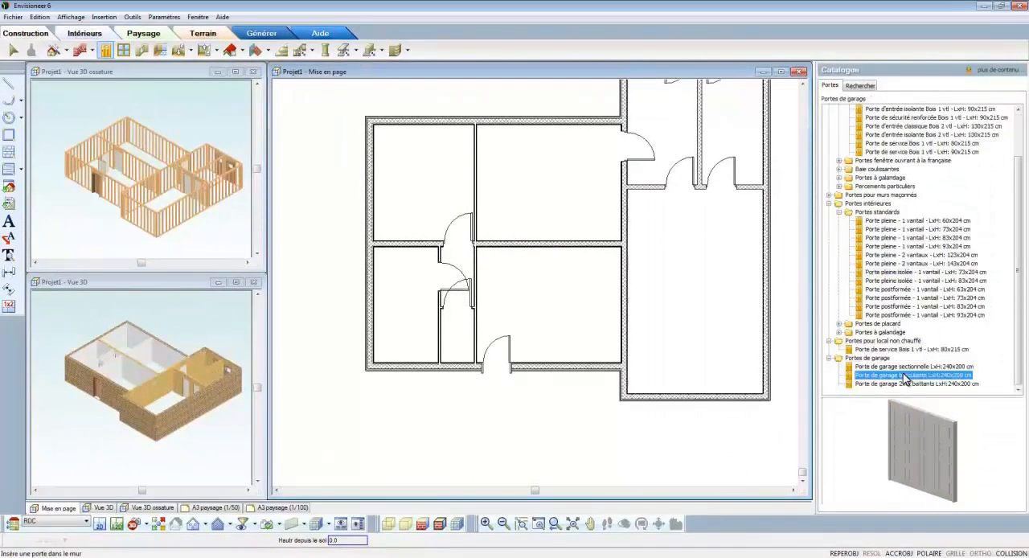
right_click(675, 319)
click(712, 350)
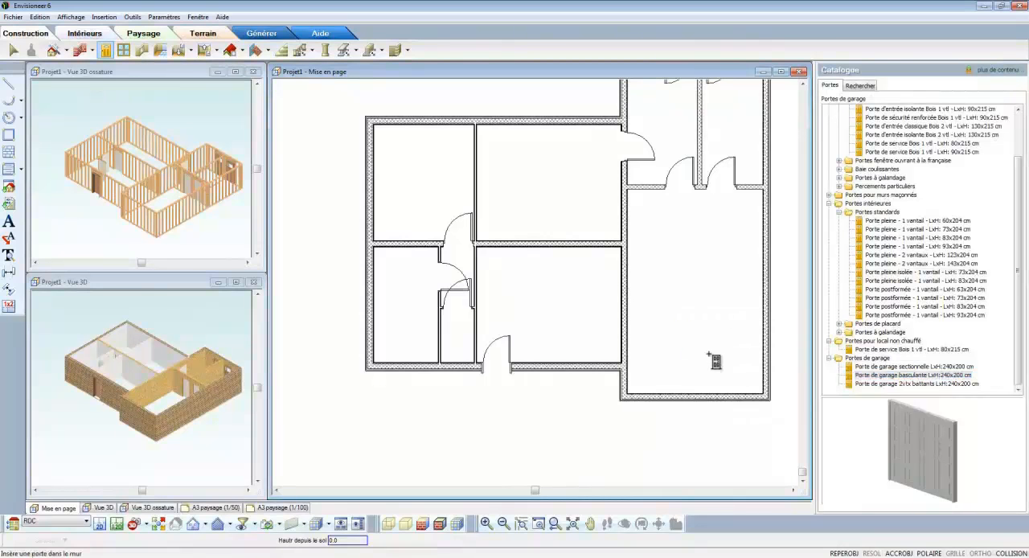
click(696, 396)
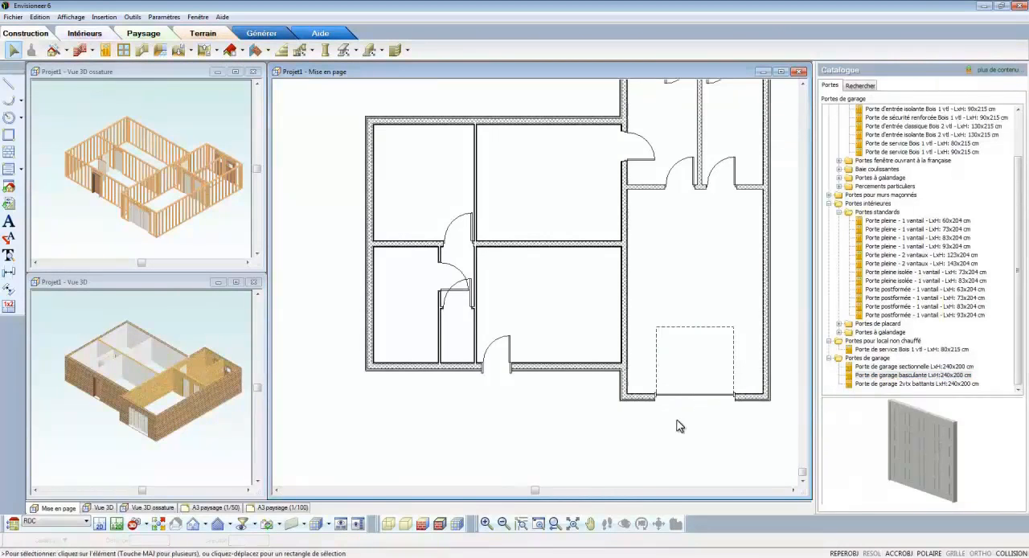
scroll(461, 242, up, 3)
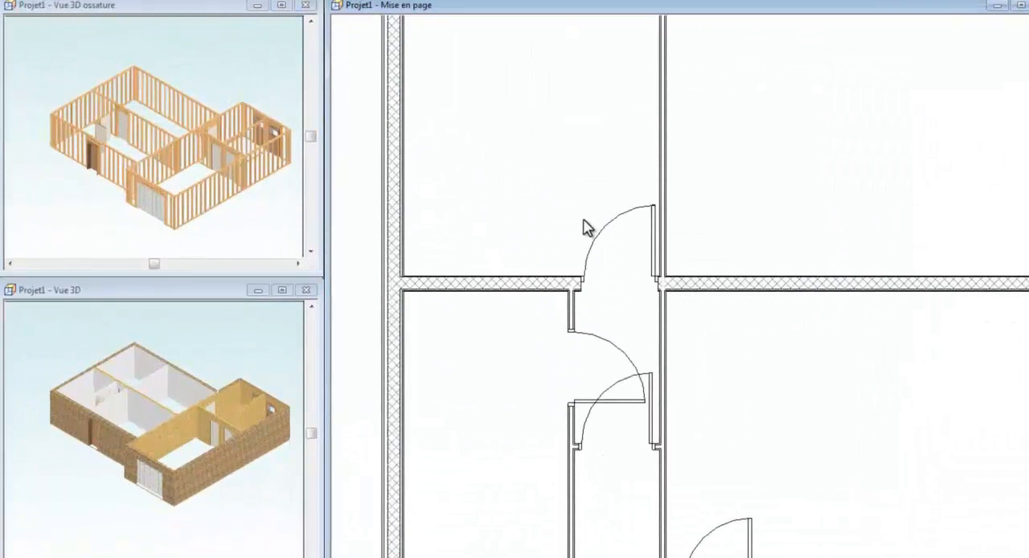
Step: Shift the door in the west part's middle wall to about 5 cm from the partition on its east side
click(607, 259)
drag(619, 277, 615, 280)
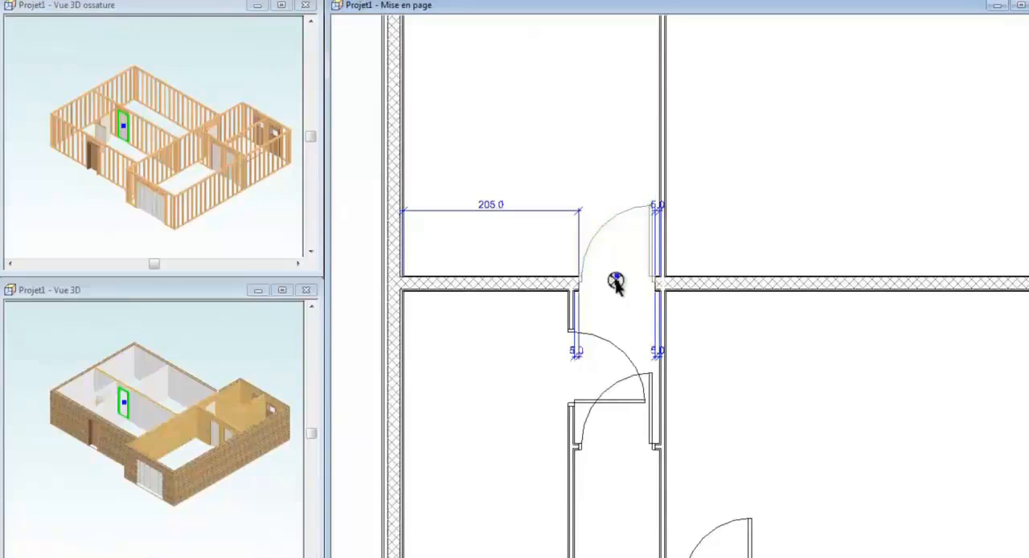
Step: Mirror the opening of the small room's west door so it swings westward, and set its distance from the middle wall to 5 cm
click(609, 375)
right_click(607, 368)
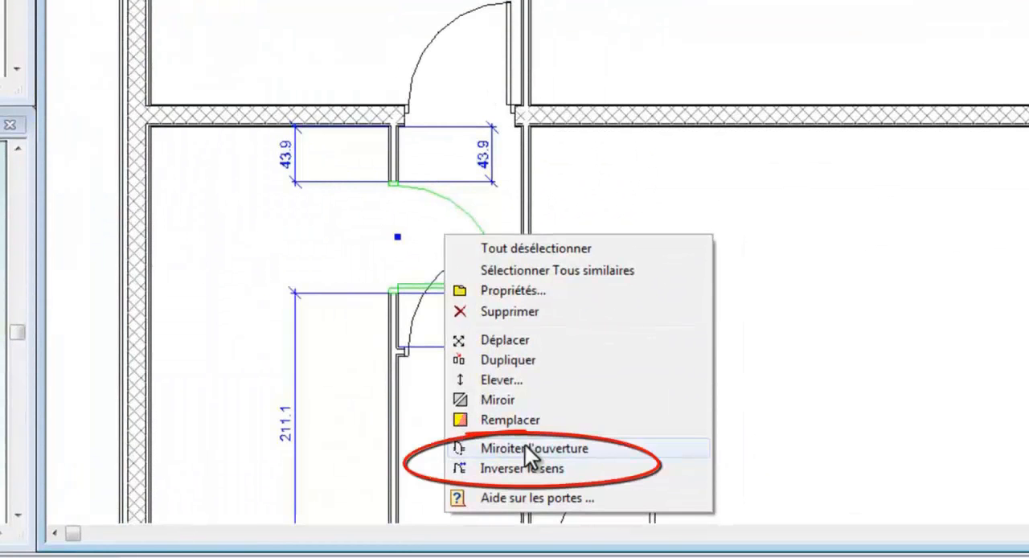
click(524, 446)
click(296, 154)
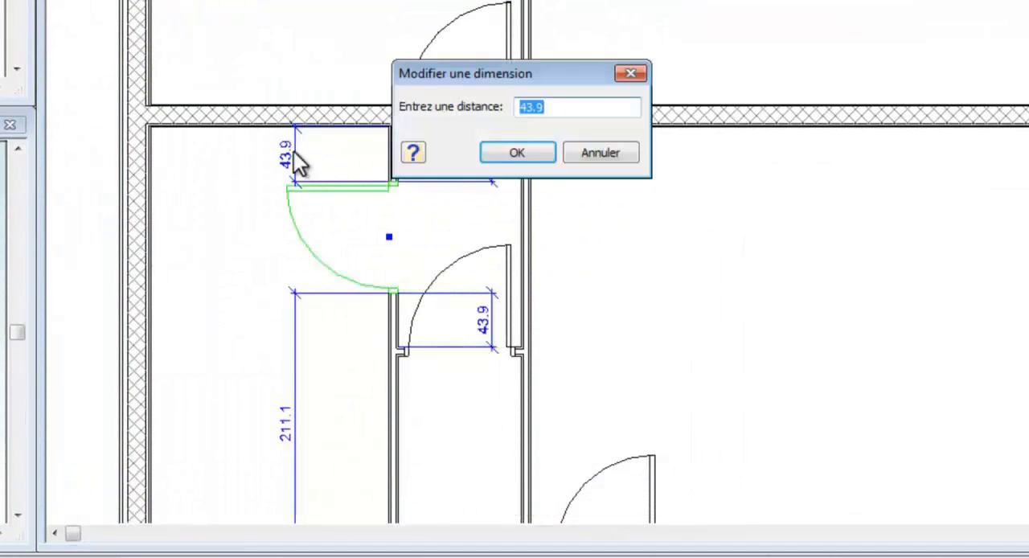
text(5)
key(Return)
Step: Reverse the swing direction of the door in the small room's south partition
click(450, 307)
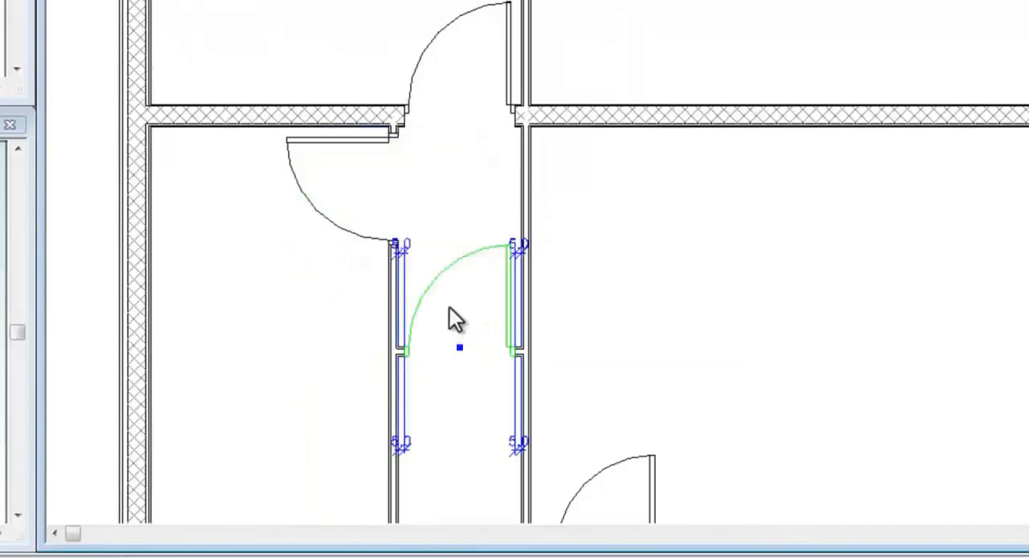
right_click(449, 307)
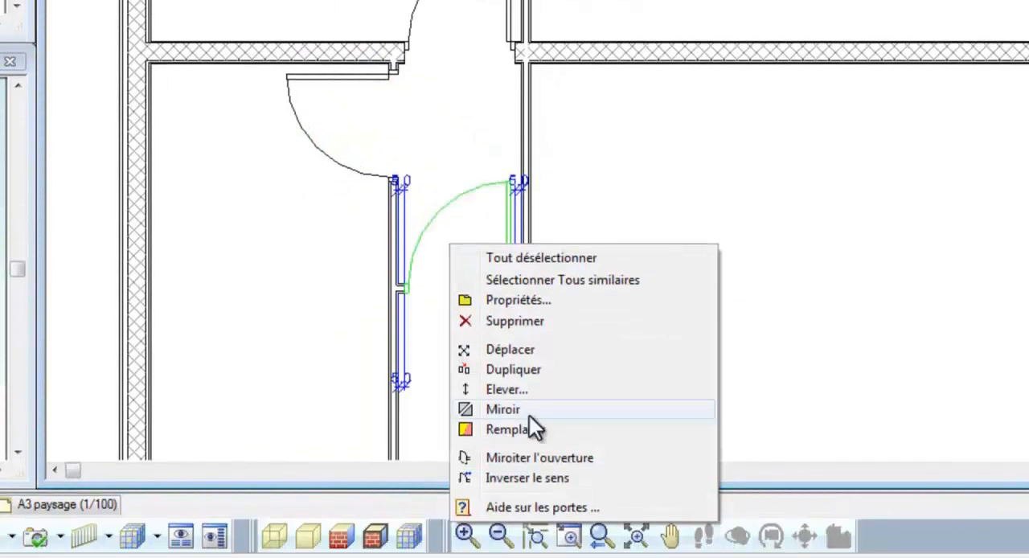
click(527, 478)
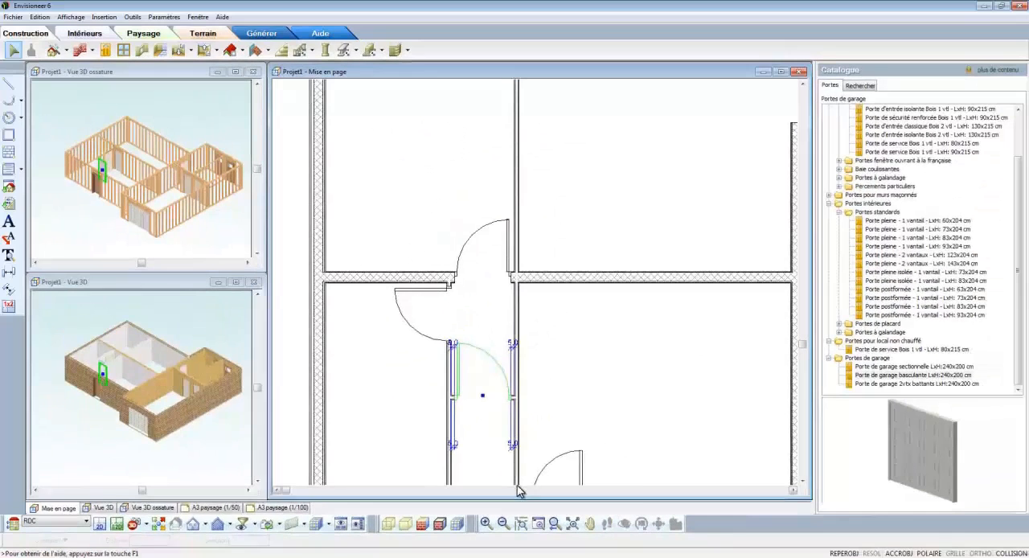
click(486, 390)
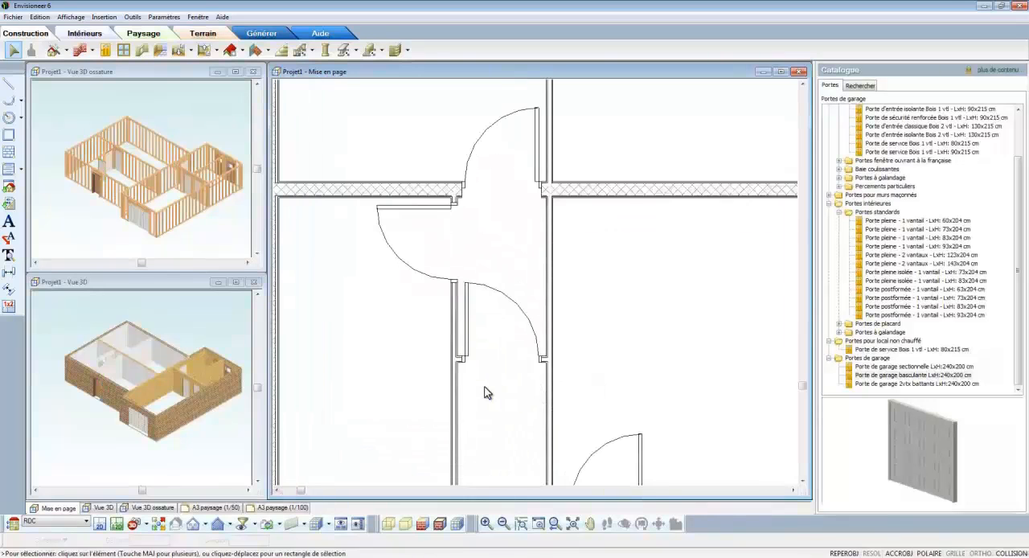
Step: Reposition the small room's south partition by setting its distance to the south wall to 150 cm
click(466, 366)
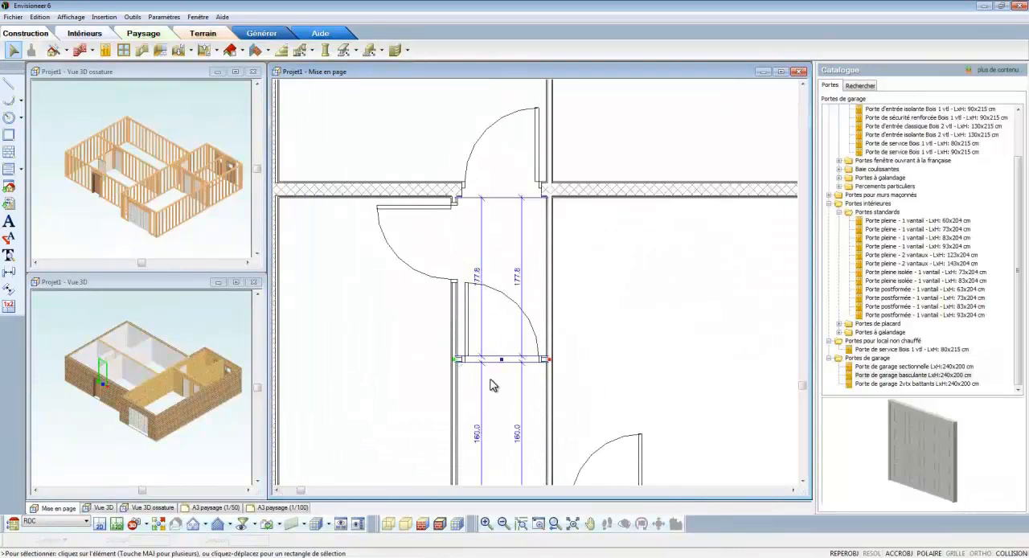
click(478, 434)
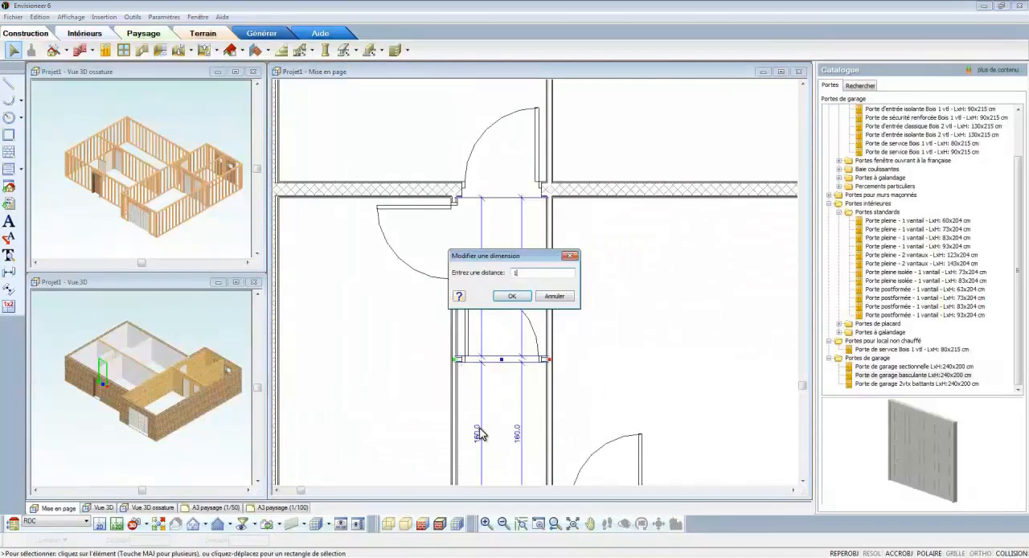
text(150)
key(Return)
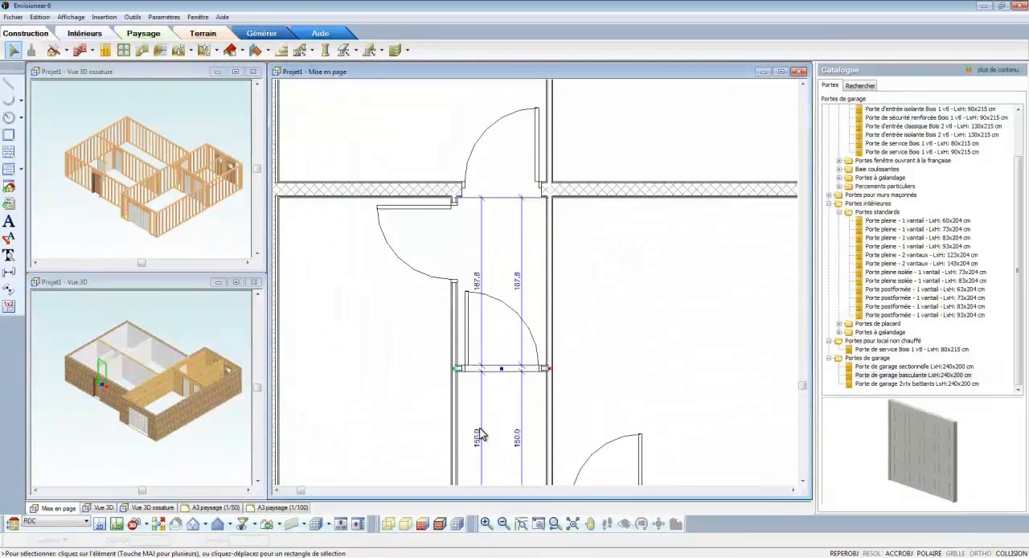
click(609, 375)
Step: Reverse the swing direction of the entrance door in the south wall and set its distance from the adjacent partition to 10 cm
scroll(575, 365, down, 2)
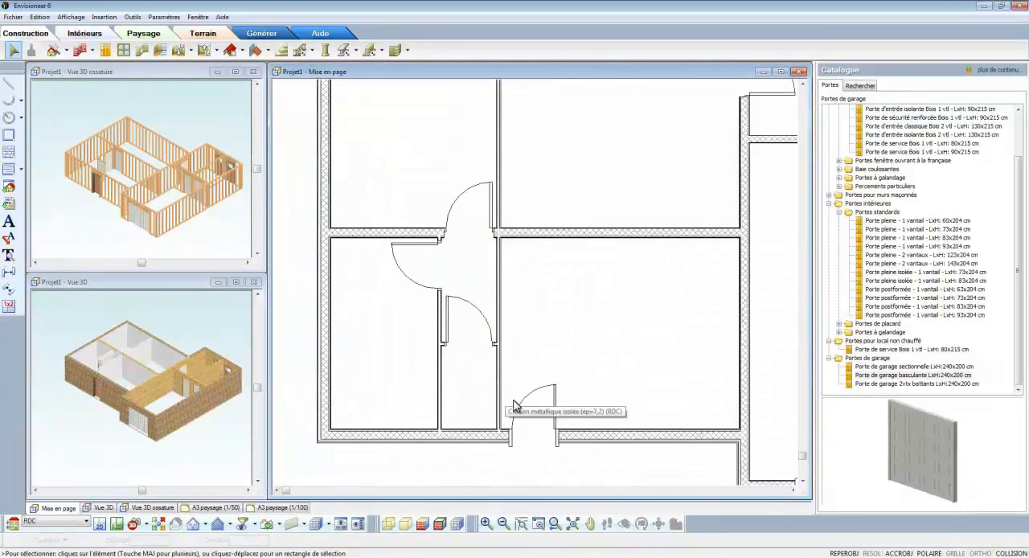
click(520, 409)
right_click(522, 406)
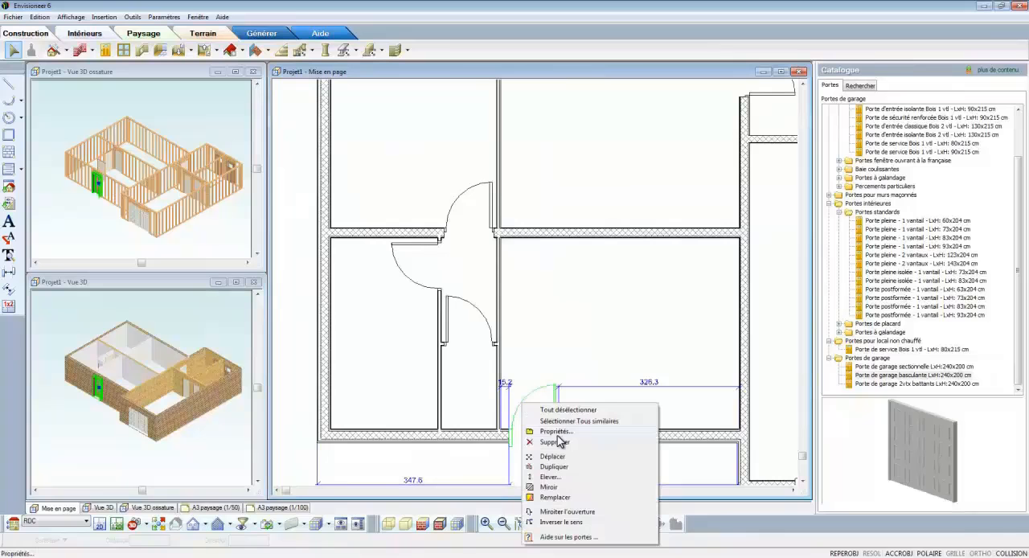
click(567, 522)
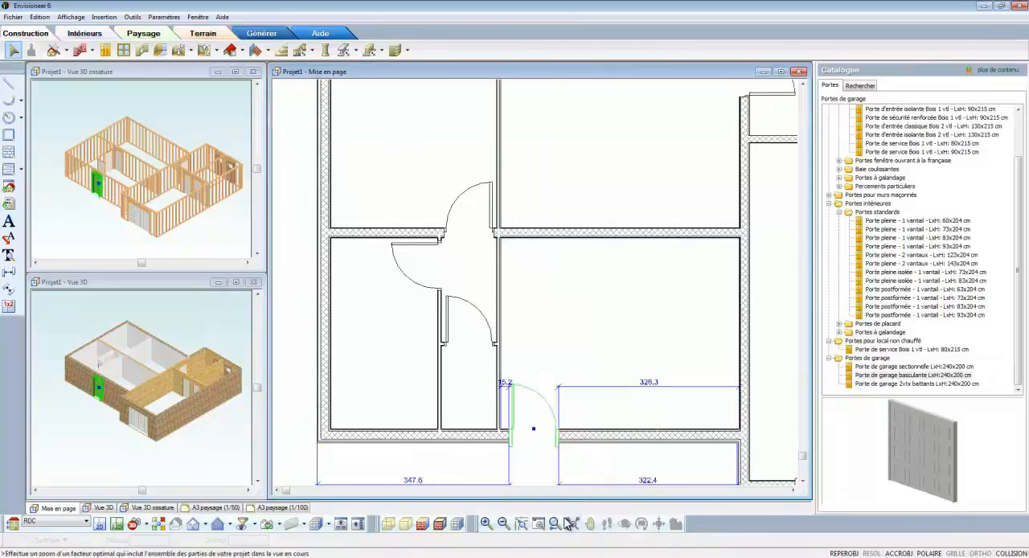
click(506, 384)
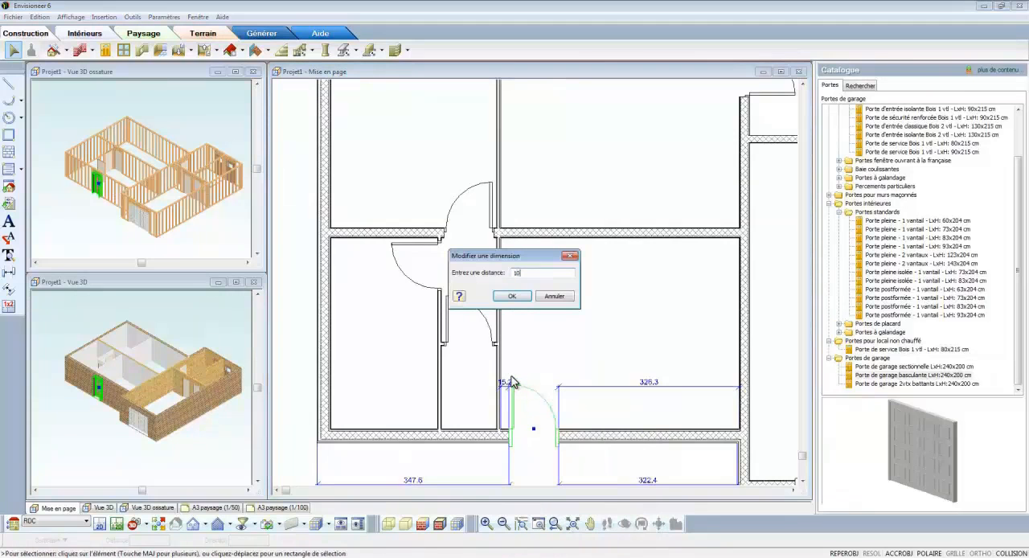
click(513, 296)
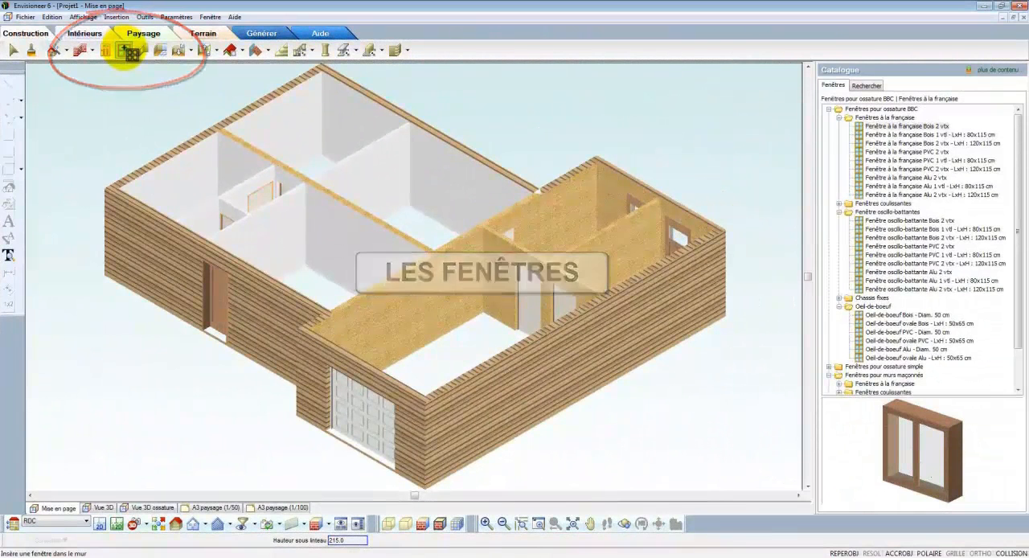
Step: Choose "Fenêtre à la française de dim. LxH: 100.0 cm x 100.0 cm" from the simple-frame windows and set insertion to the wall axis
click(131, 50)
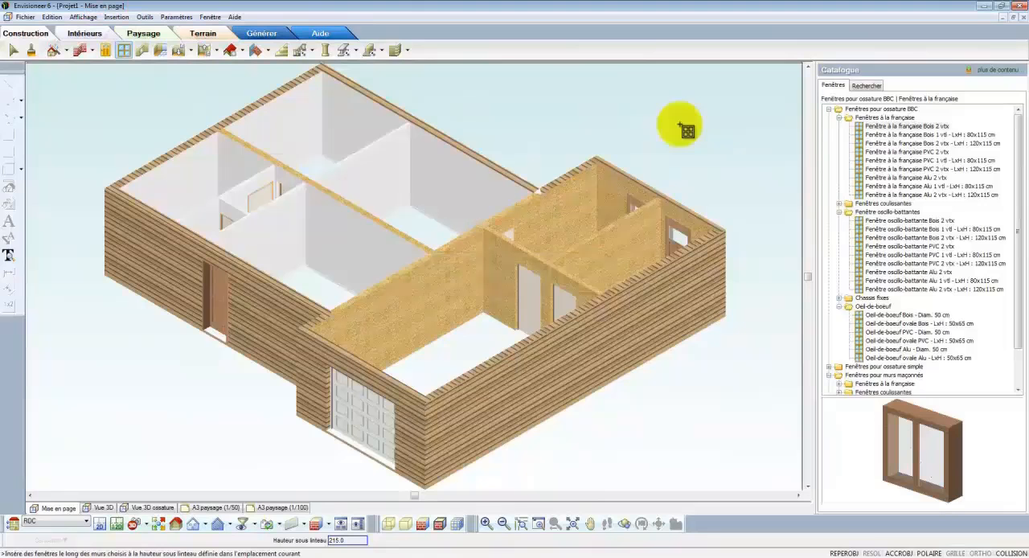
click(839, 118)
click(829, 109)
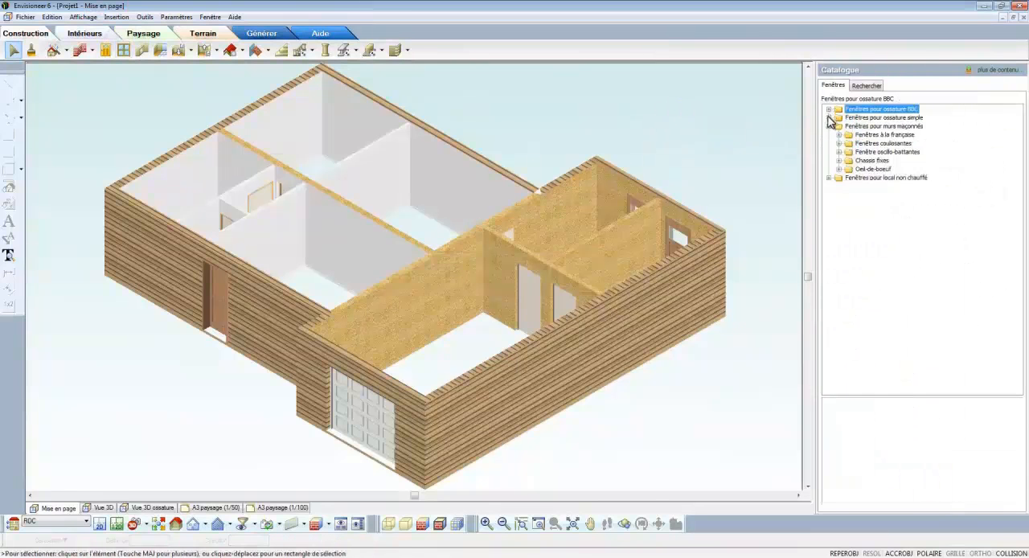
click(829, 117)
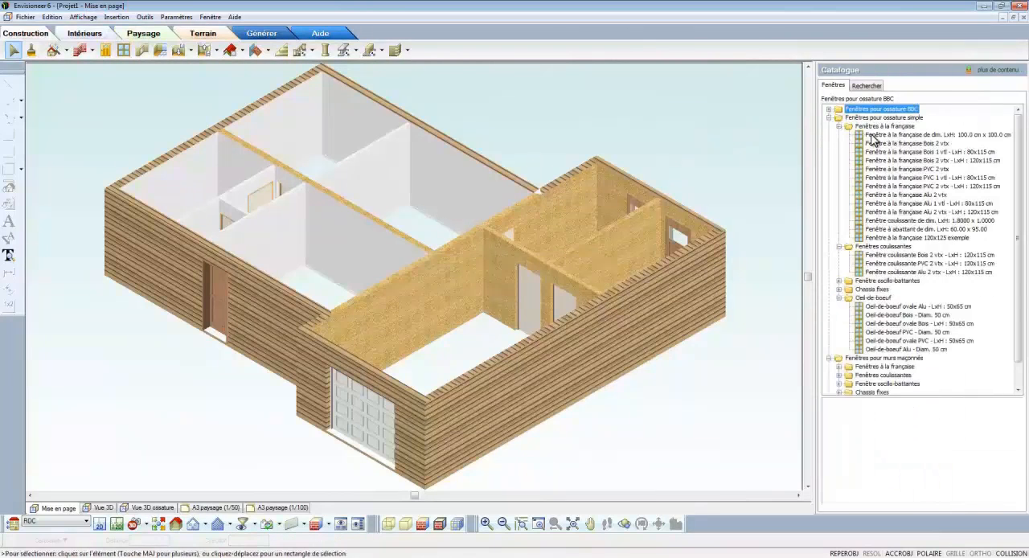
click(872, 135)
mouse_move(943, 423)
mouse_down()
mouse_move(933, 426)
mouse_move(945, 421)
mouse_up()
right_click(655, 138)
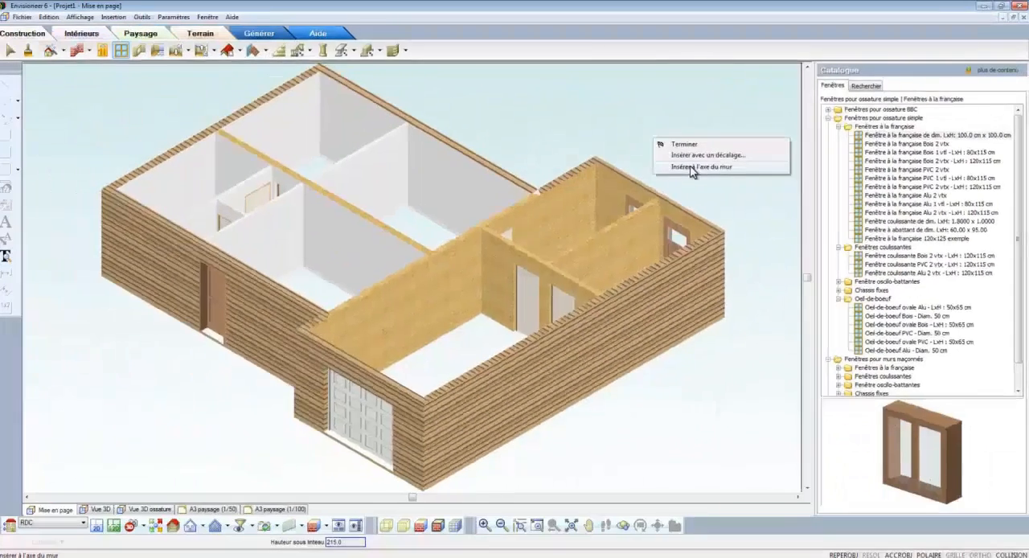
click(418, 302)
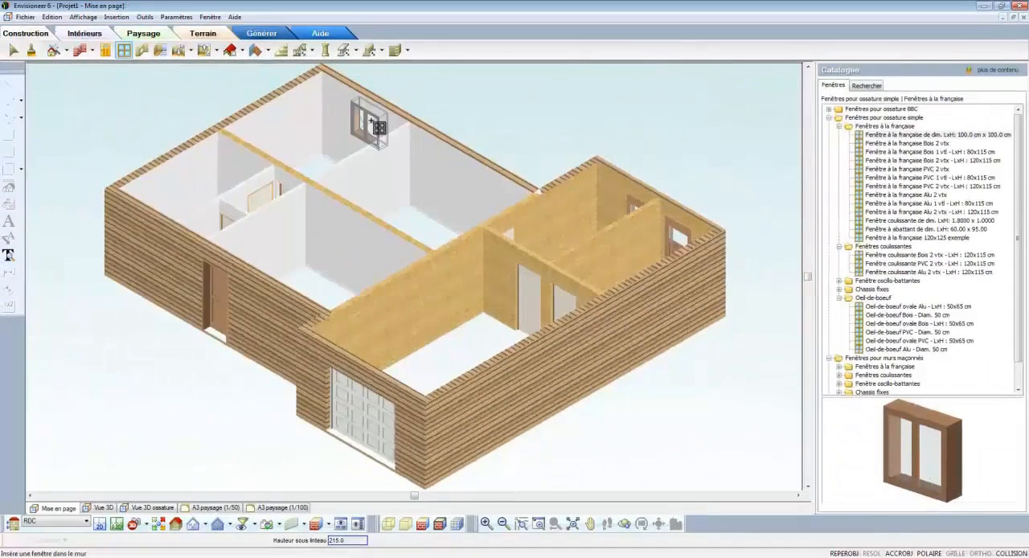
Step: Place seven 100x100 cm windows: three in the west part's north wall, two in its south wall and two in the long east wall
click(360, 122)
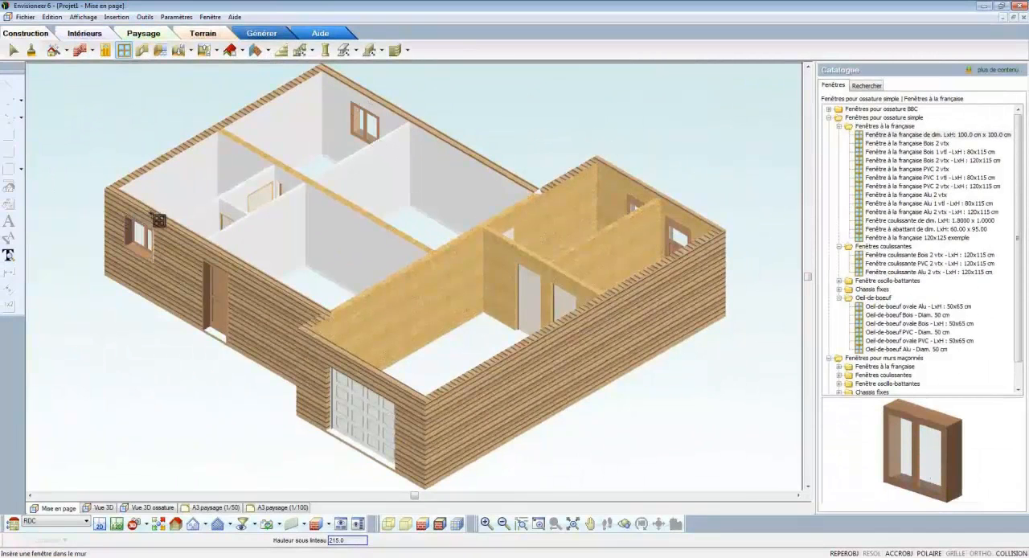
click(168, 227)
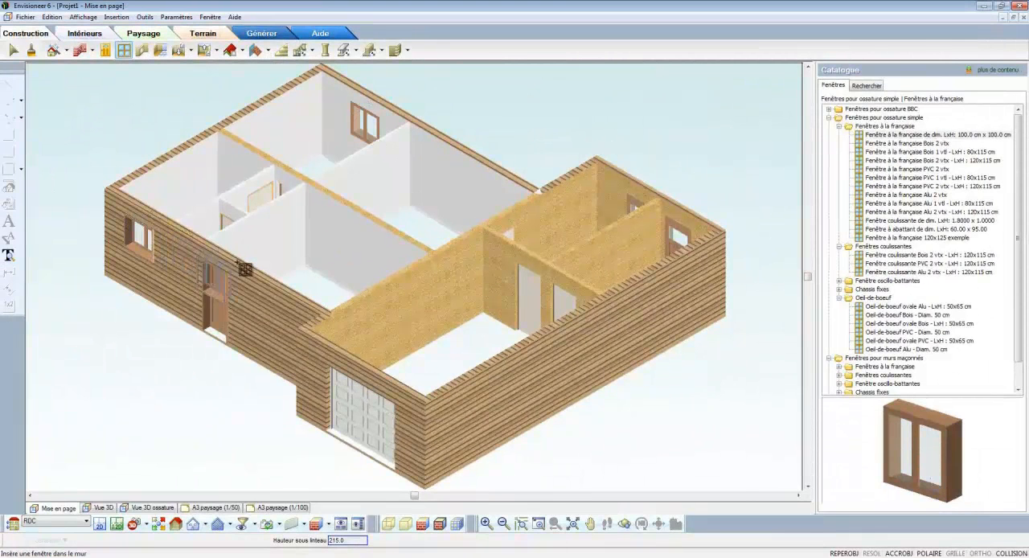
click(283, 289)
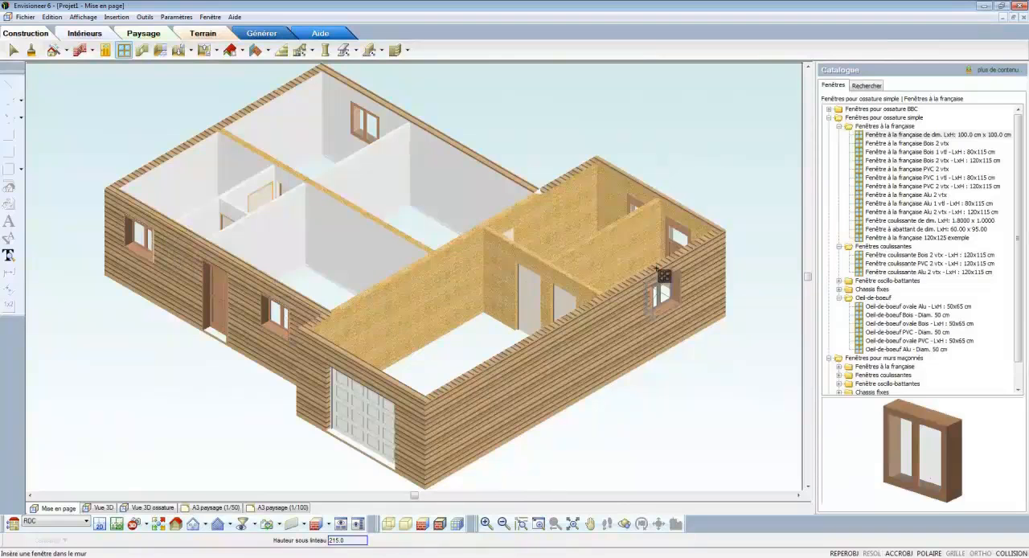
click(640, 298)
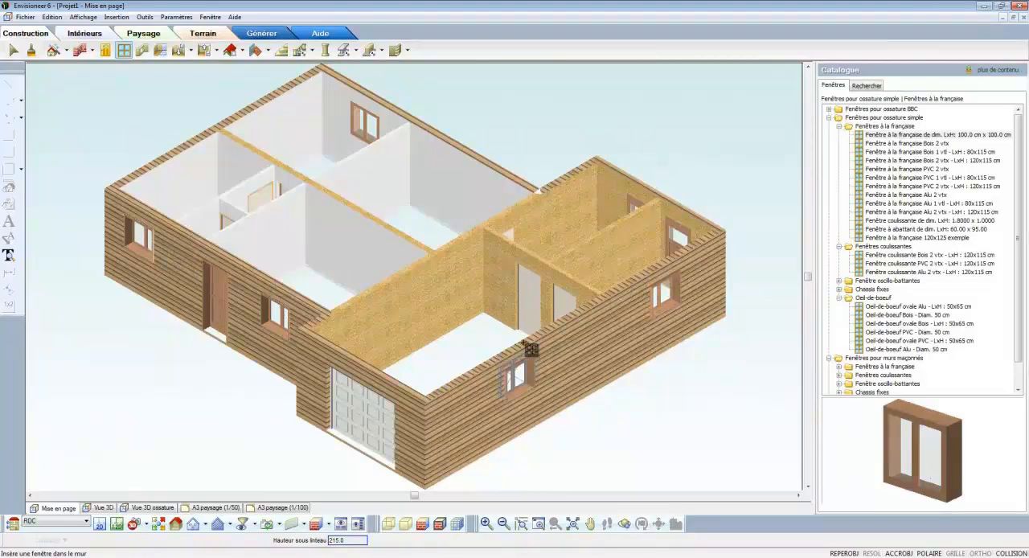
click(495, 191)
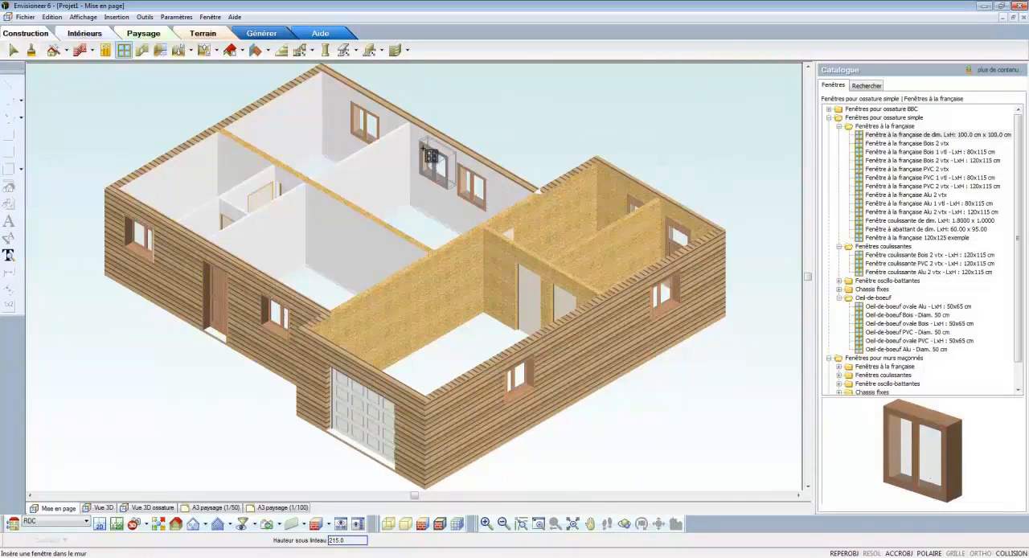
right_click(404, 213)
click(424, 221)
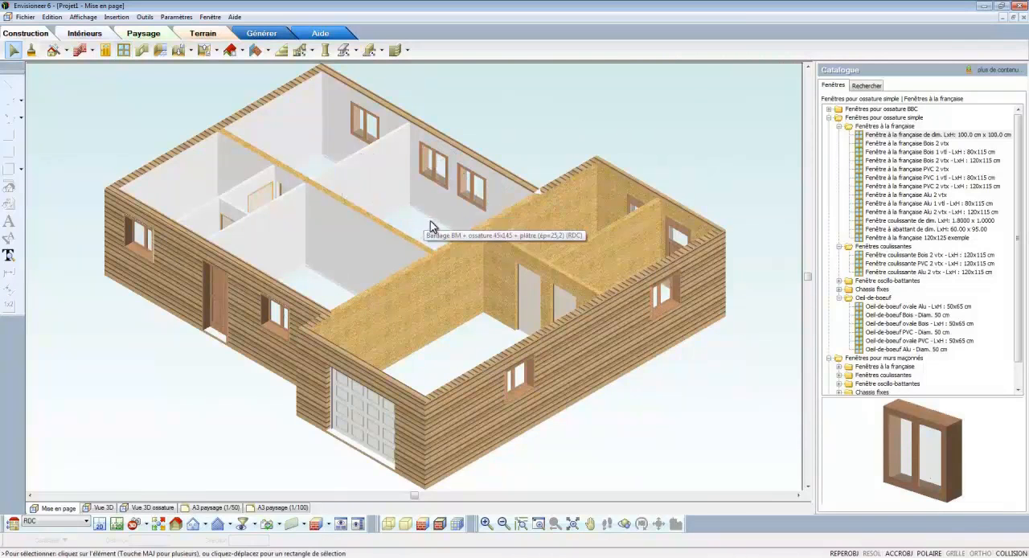
Step: Preview the wooden sliding window 120x115 cm and the fixed frames "Chassis fixe Bois 3 pans" and "Bois 1 pan - LxH : 180x105 cm"
click(882, 256)
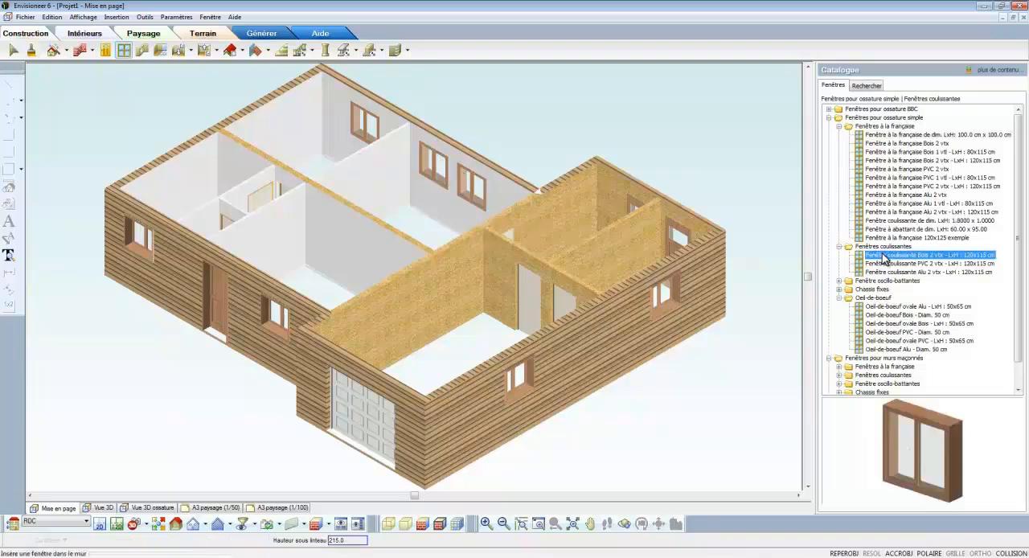
click(838, 288)
click(885, 298)
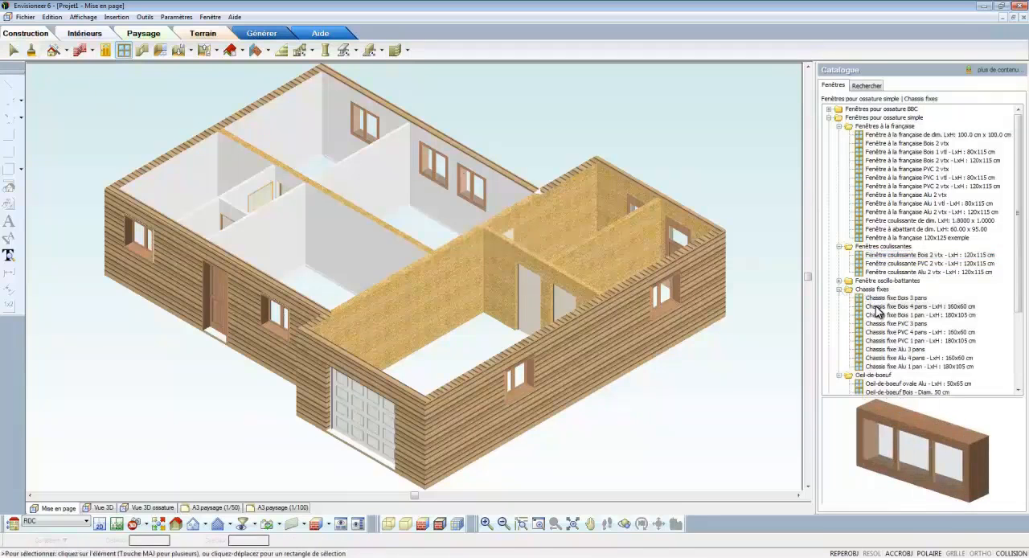
click(880, 314)
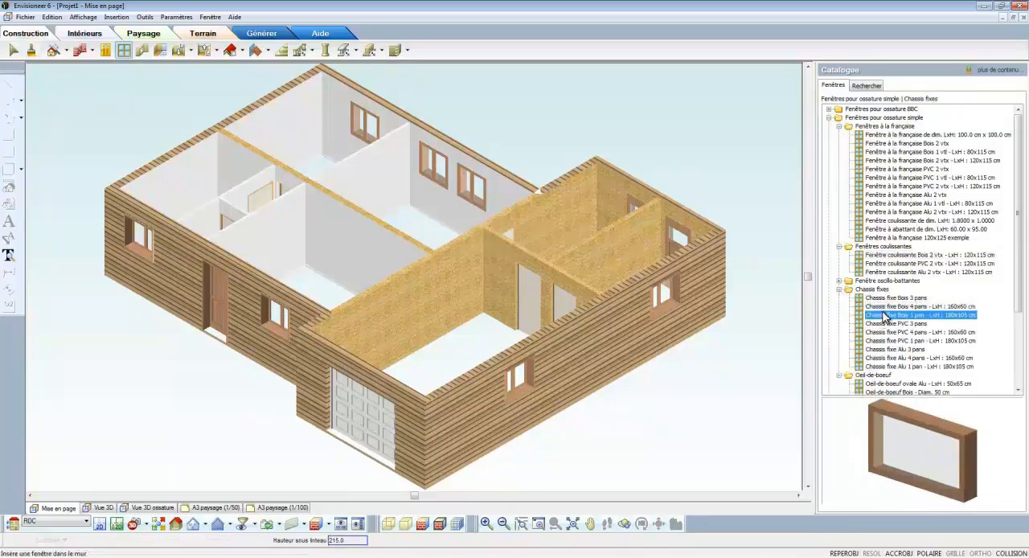
Step: Insert a "Fenêtre oscillo-battante Bois 1 vtl - LxH : 80x115 cm" on the wall axis in the south wall, just west of the entrance door
click(839, 281)
click(876, 289)
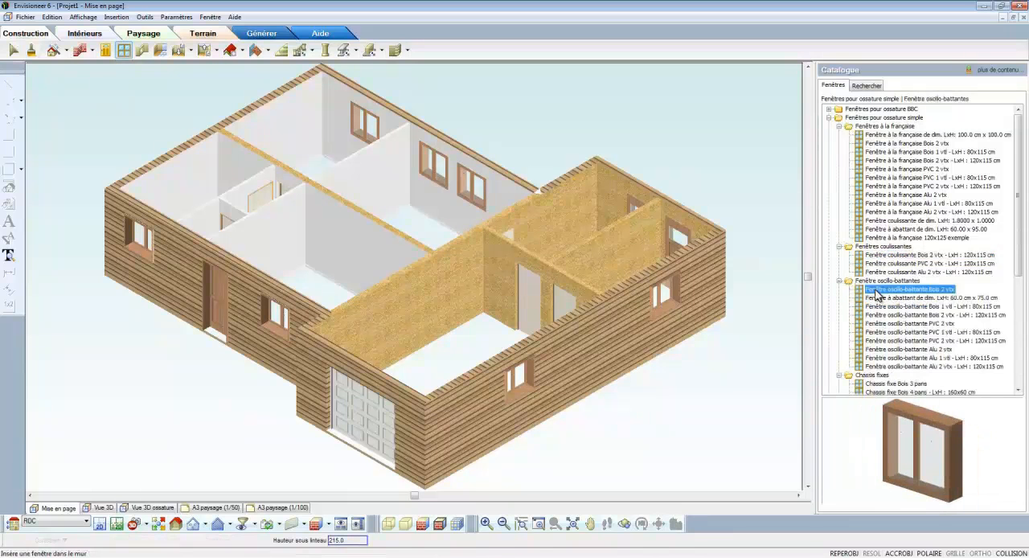
click(886, 307)
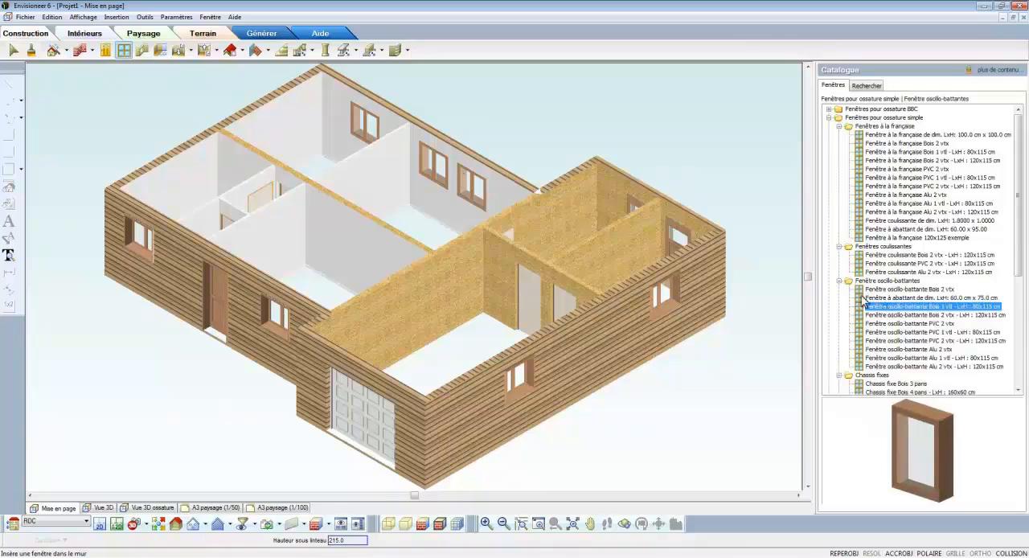
right_click(707, 166)
click(742, 190)
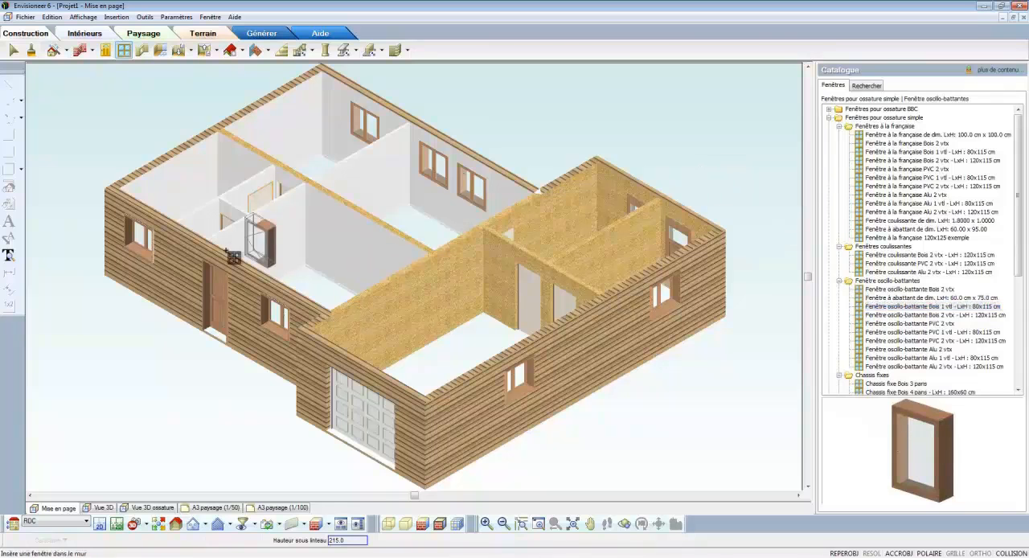
right_click(190, 232)
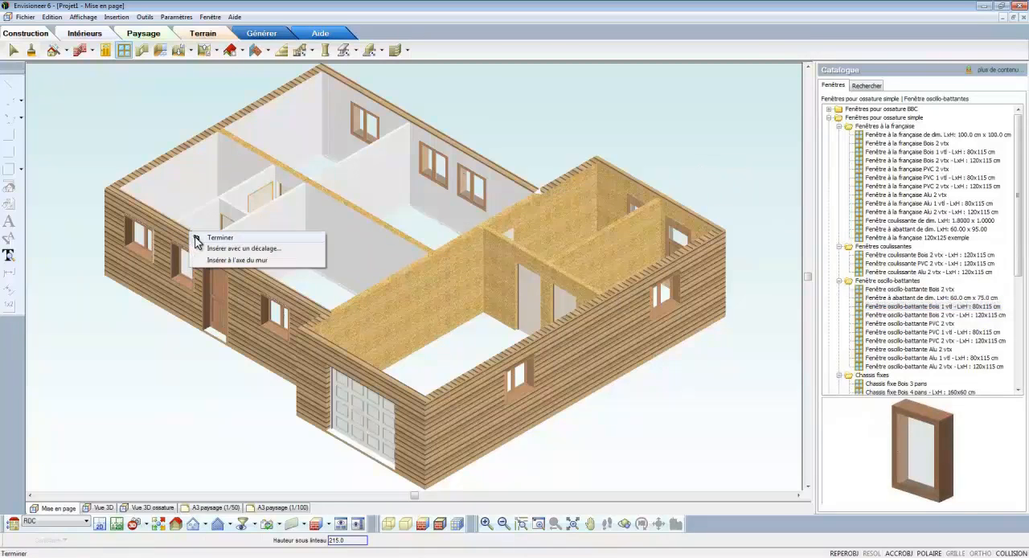
click(198, 241)
Step: Shift the two windows of the west part's northeast room eastward along the north wall
click(470, 191)
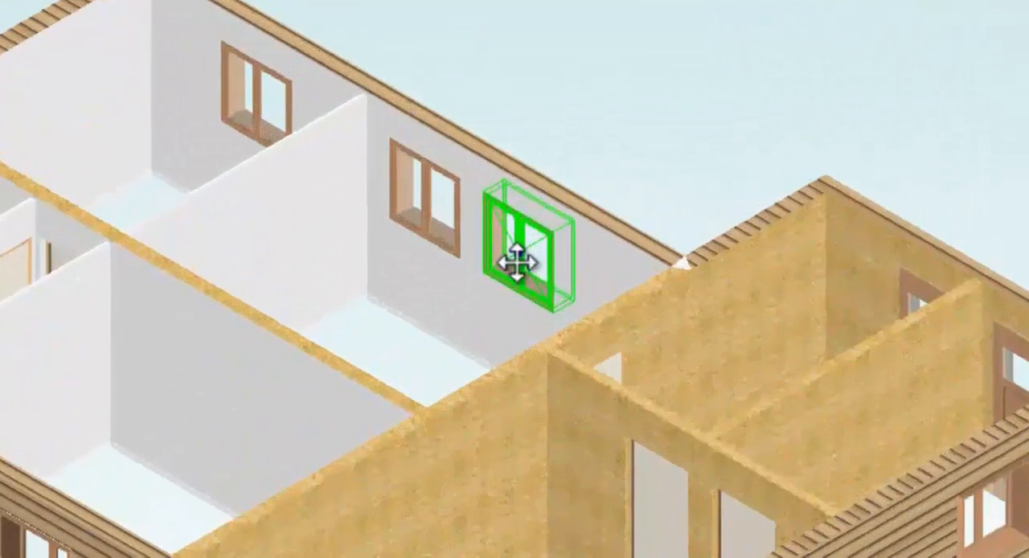
drag(526, 237, 572, 229)
drag(411, 204, 439, 172)
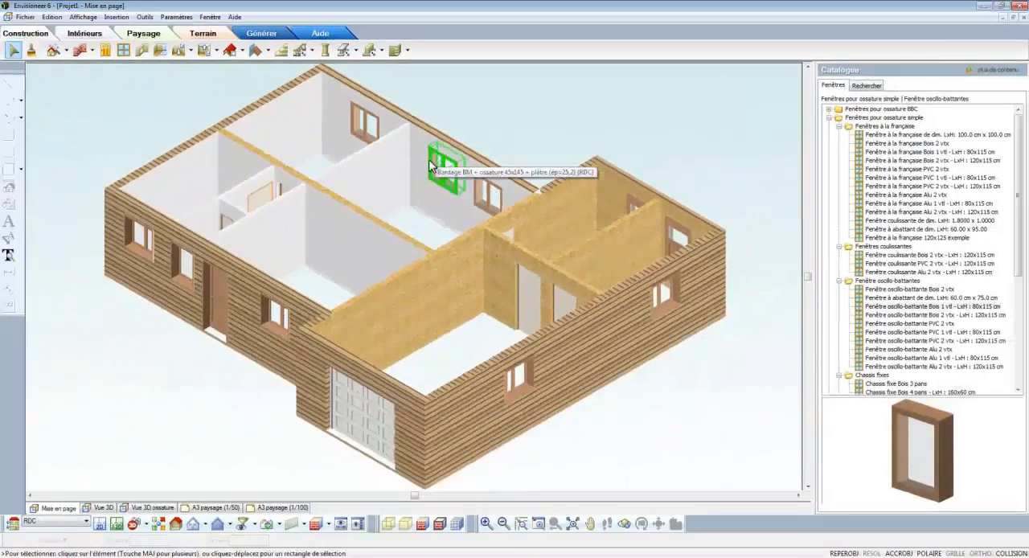
Step: Set the selected north-wall window and the south-wall window east of the entrance door to 180 cm wide and 215 cm high
click(275, 311)
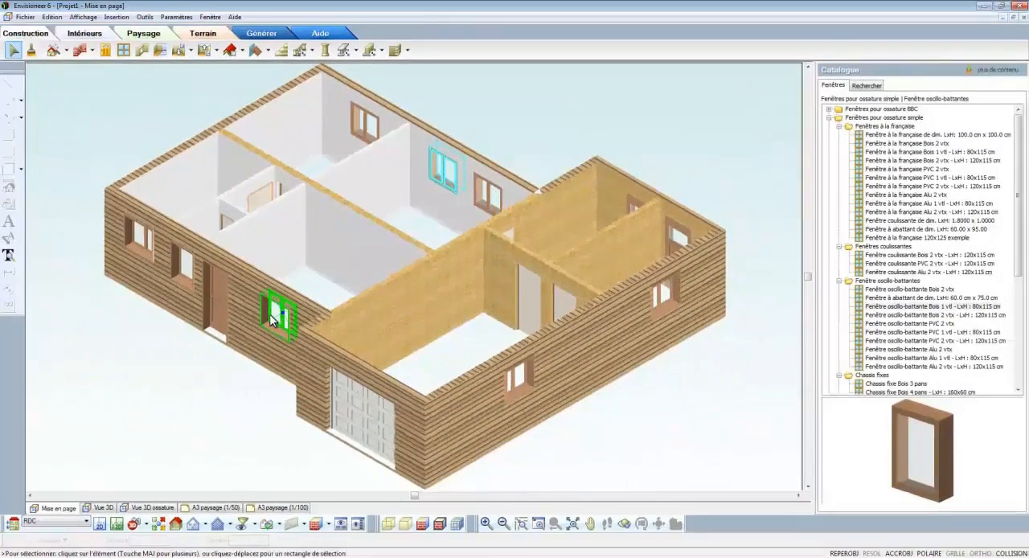
right_click(273, 316)
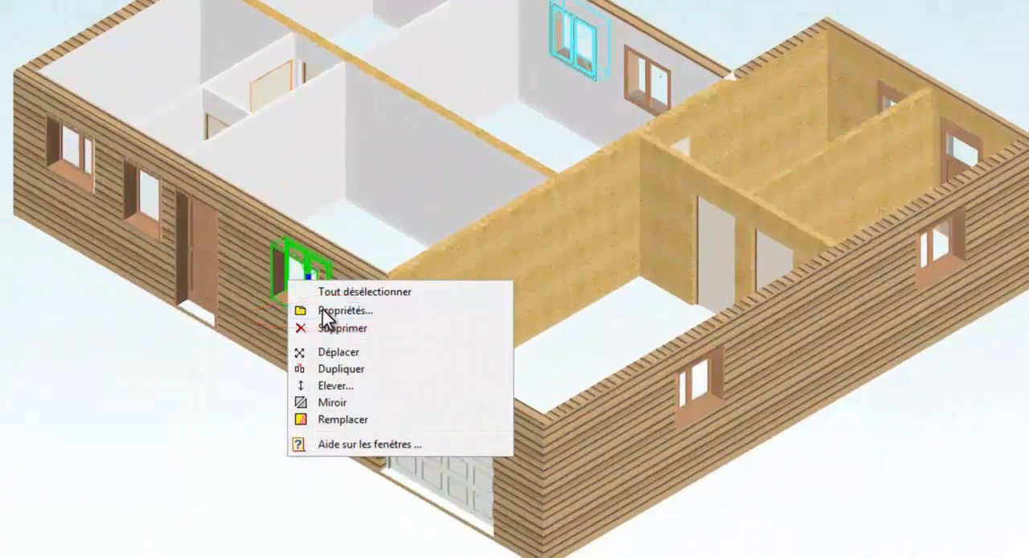
click(322, 311)
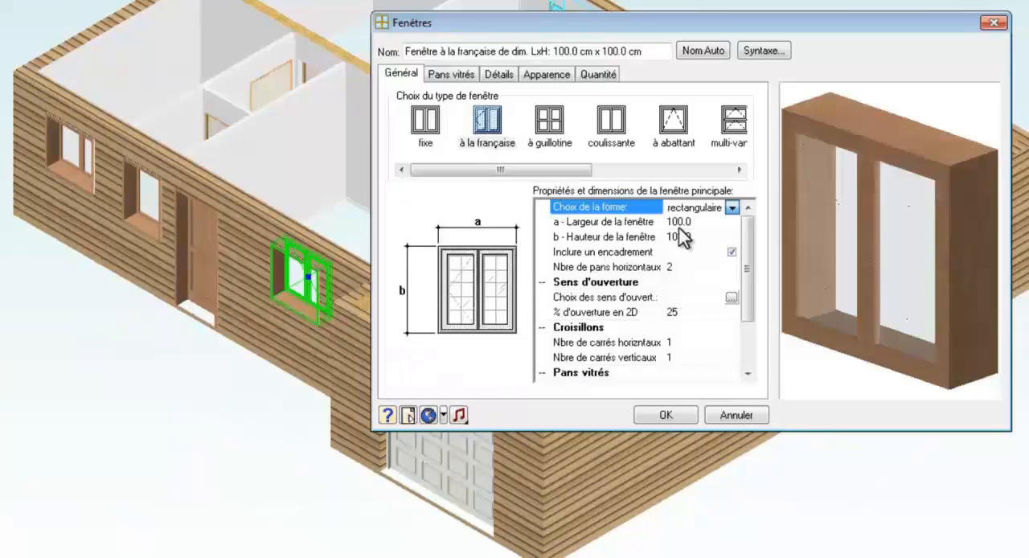
click(685, 223)
text(18)
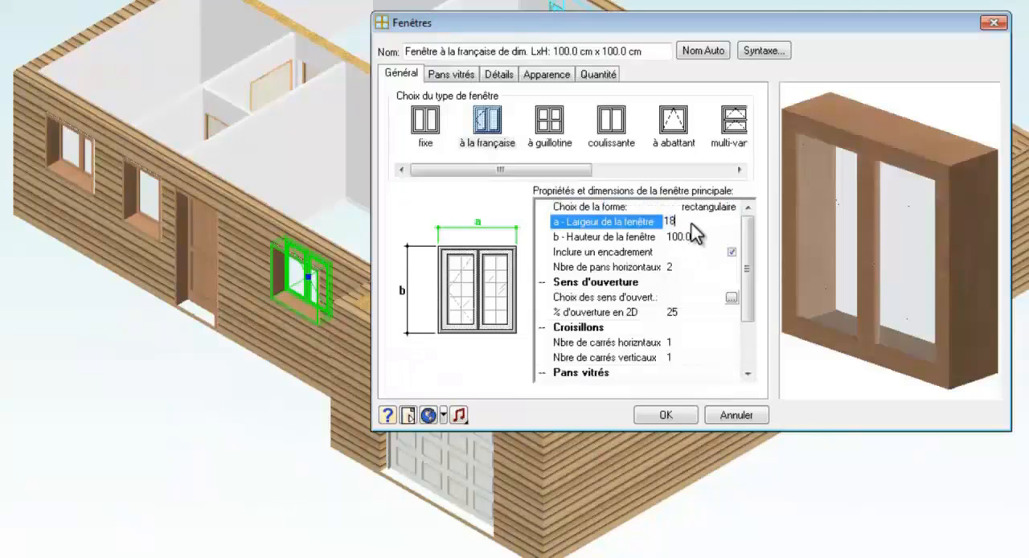
text(0)
click(695, 238)
text(215)
Step: Change the two enlarged windows to the sliding type (coulissante) and regenerate their name automatically
click(686, 223)
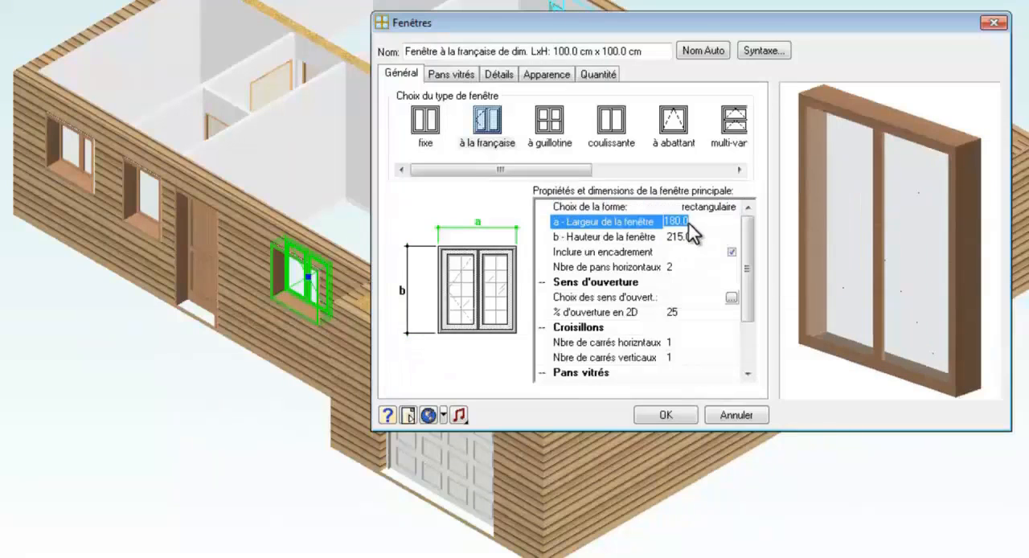
click(613, 120)
click(704, 51)
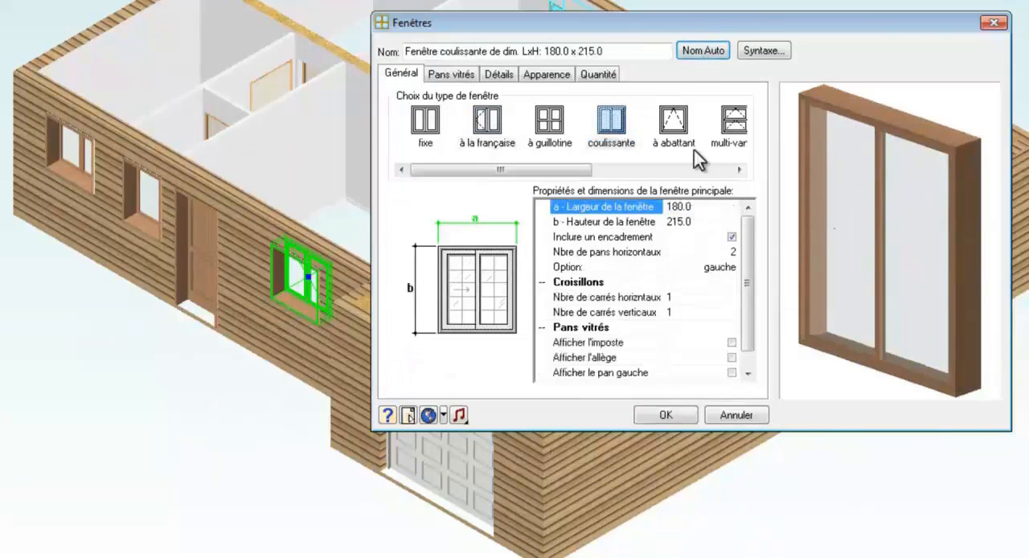
click(666, 415)
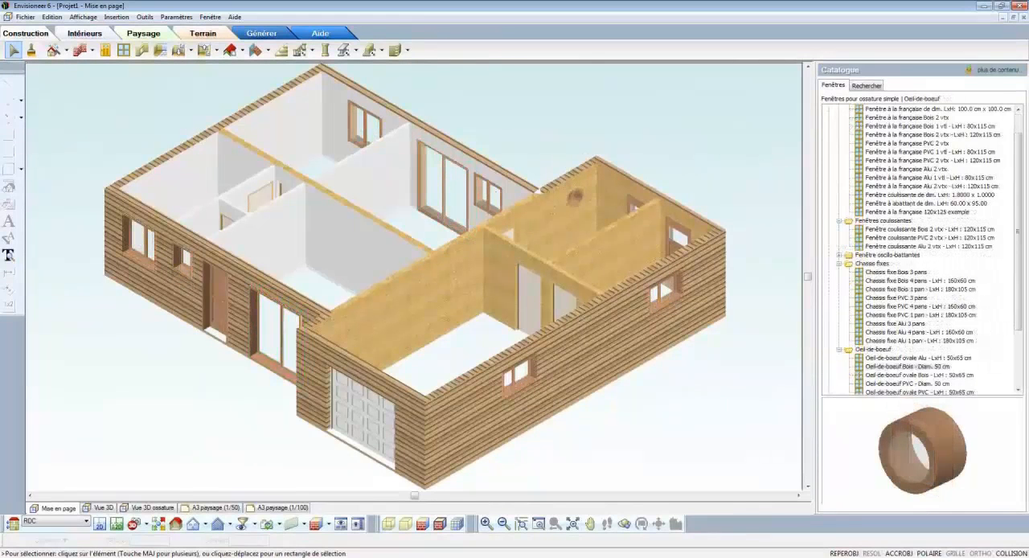
Step: Insert two 100 x 215 cm rectangular openings: one on the central wall's axis and one in the entrance-hall partition
click(145, 52)
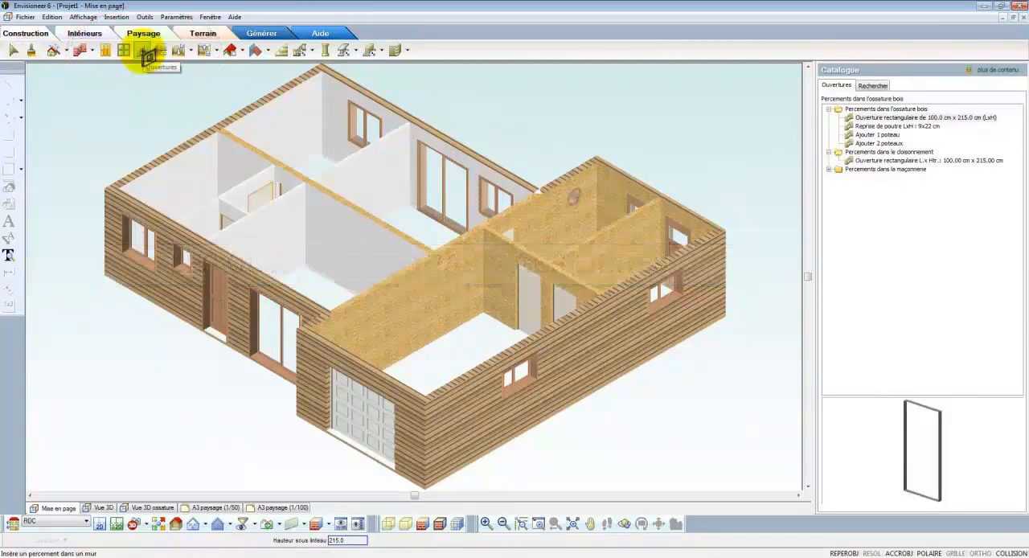
click(848, 119)
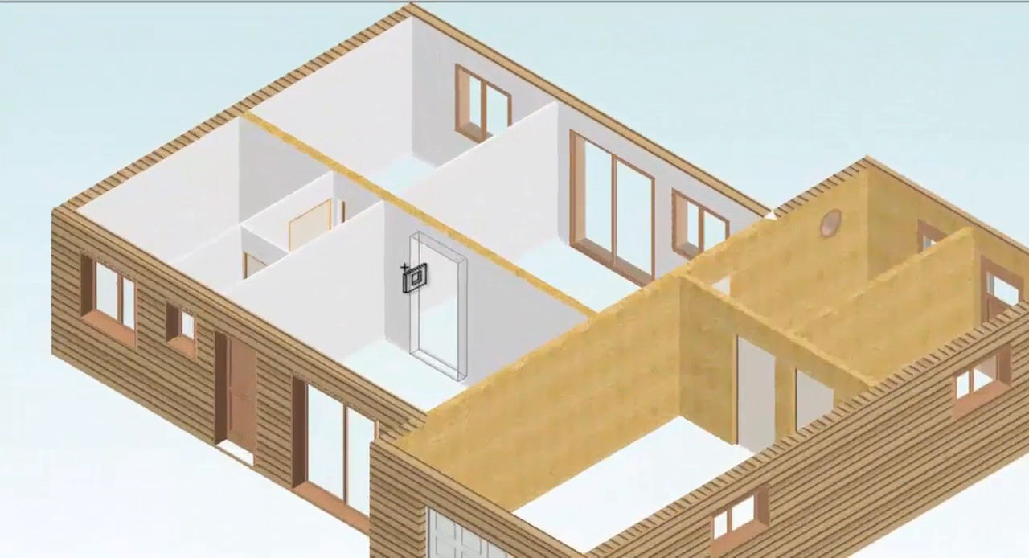
right_click(460, 258)
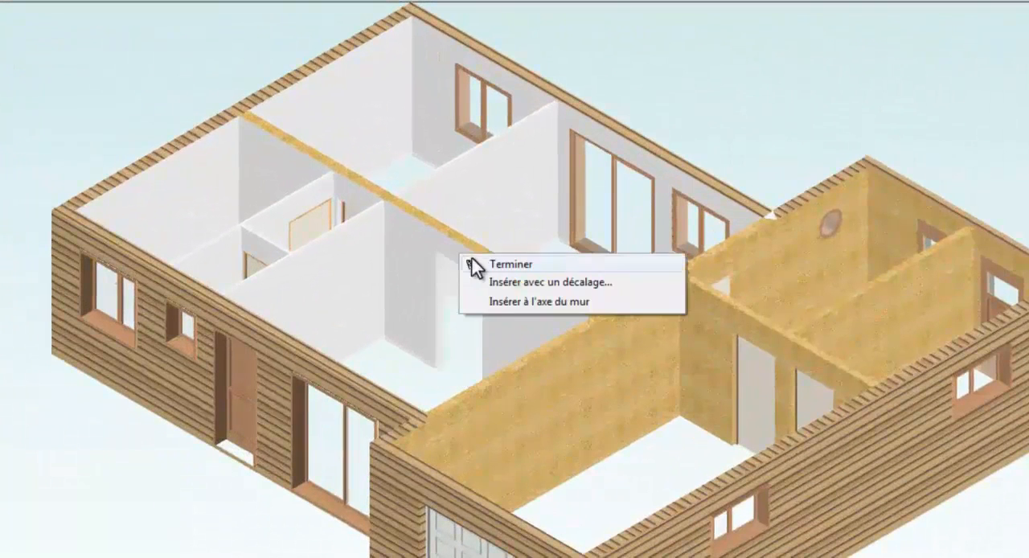
click(510, 299)
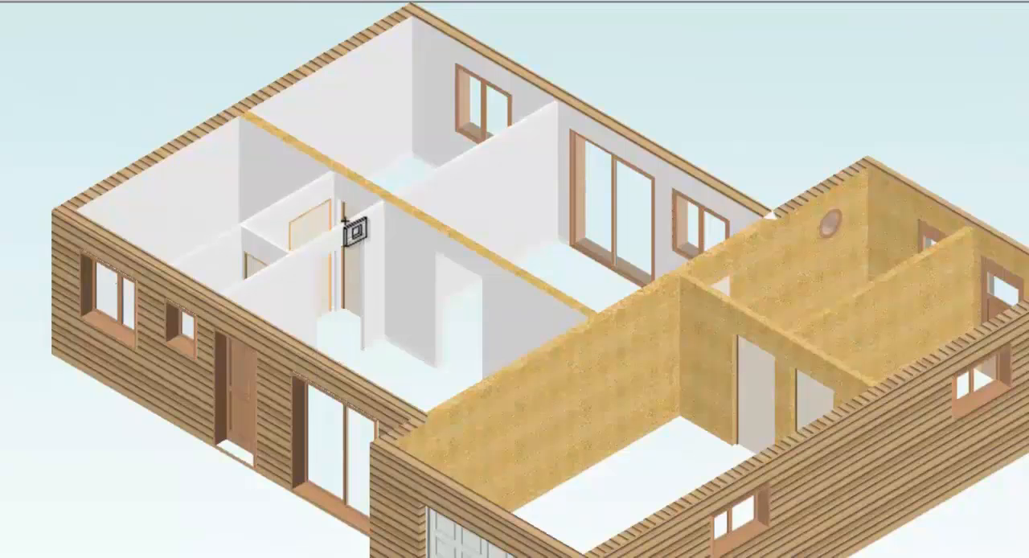
right_click(357, 232)
click(358, 231)
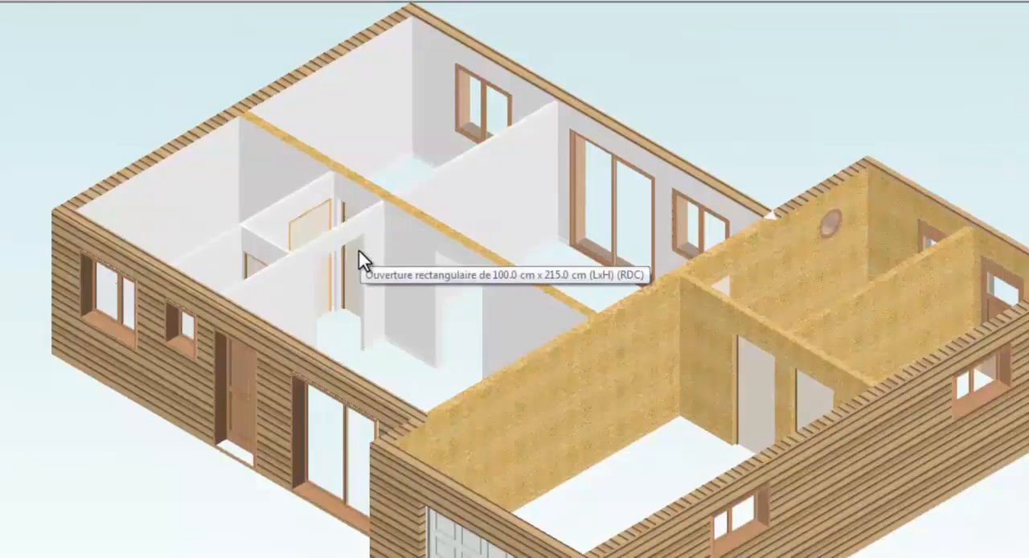
Step: Set the entrance-hall partition opening's width to 140 cm and regenerate its name automatically
double_click(358, 251)
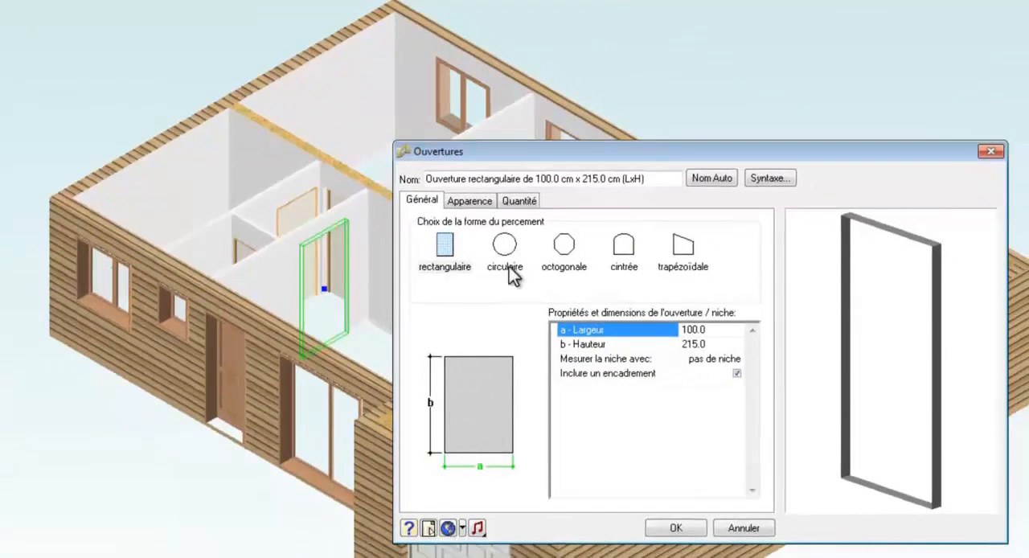
text(140)
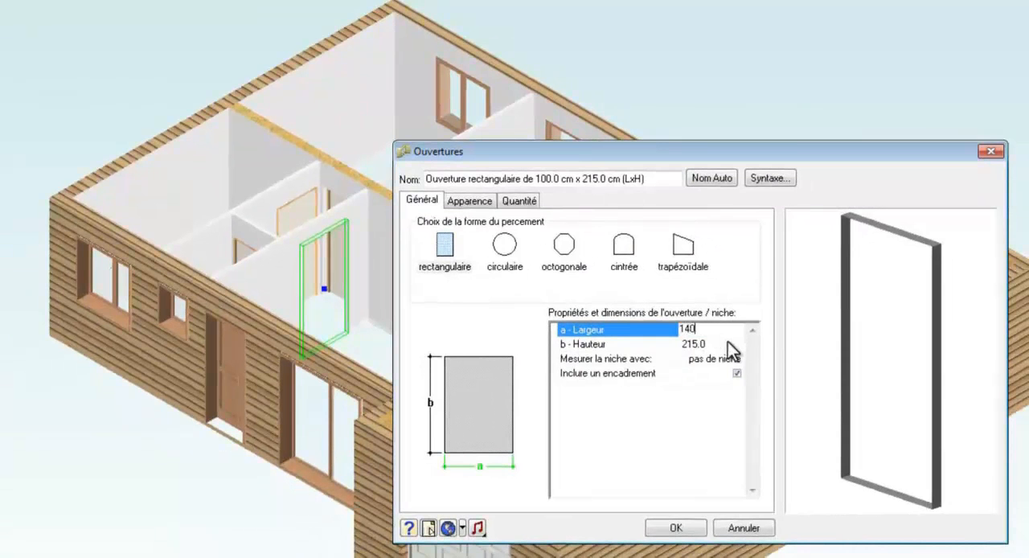
click(721, 344)
click(713, 177)
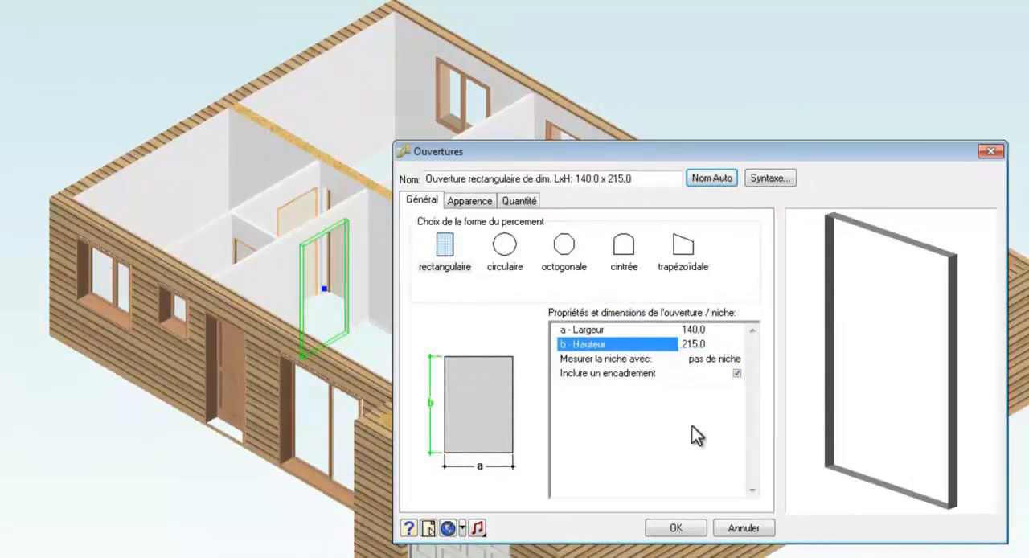
click(688, 527)
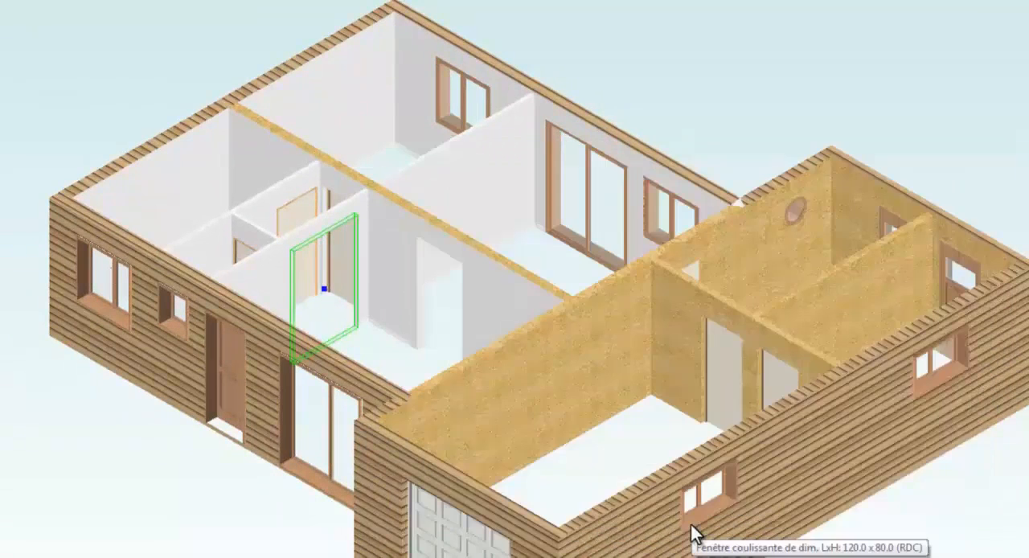
Step: Set the central wall opening's width to 180 cm and regenerate its name automatically
click(431, 289)
right_click(432, 281)
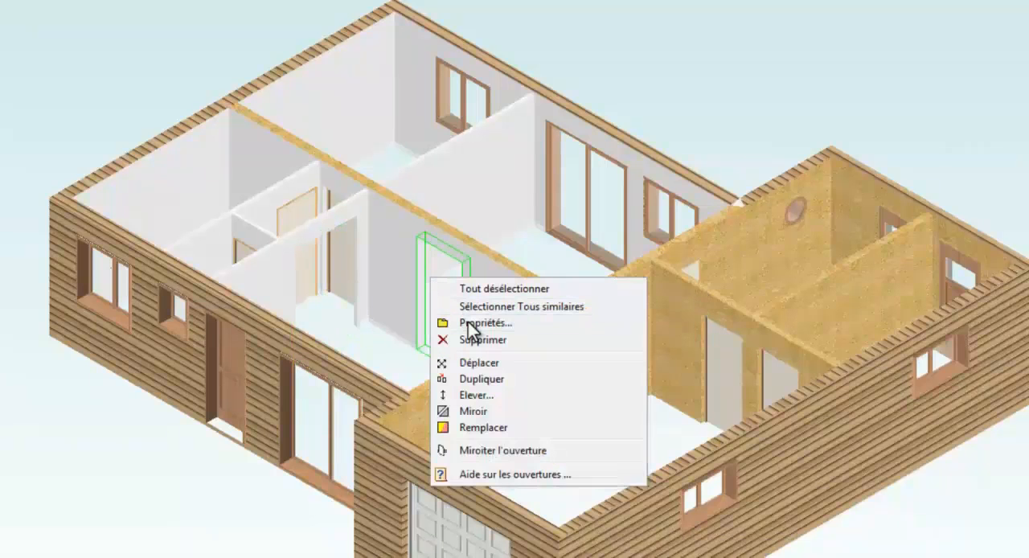
click(468, 322)
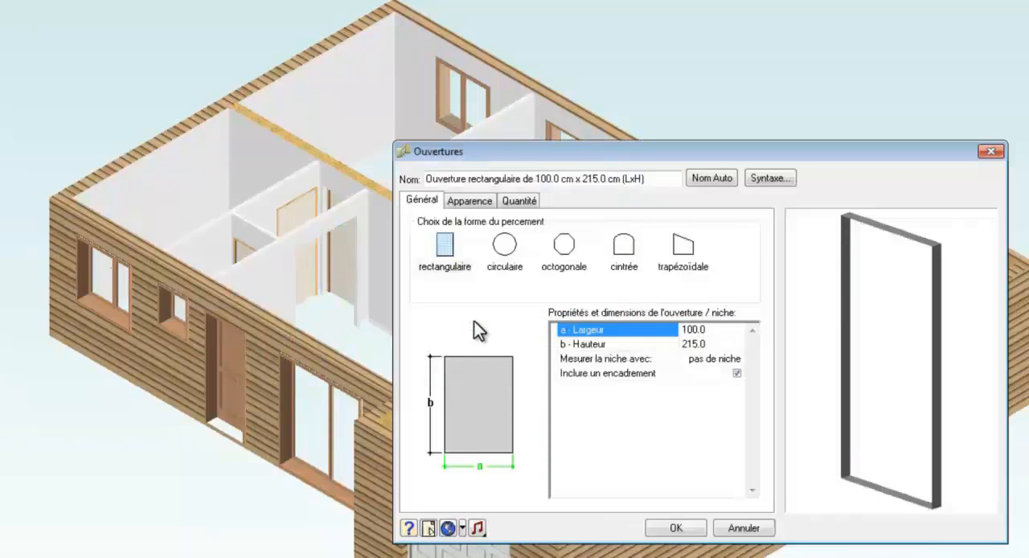
text(180)
click(696, 344)
click(713, 178)
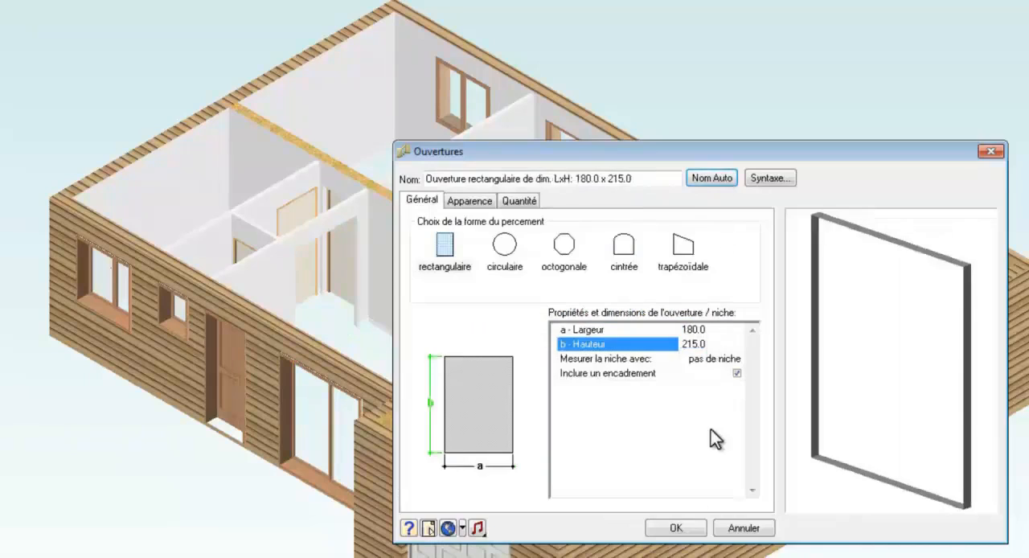
click(675, 528)
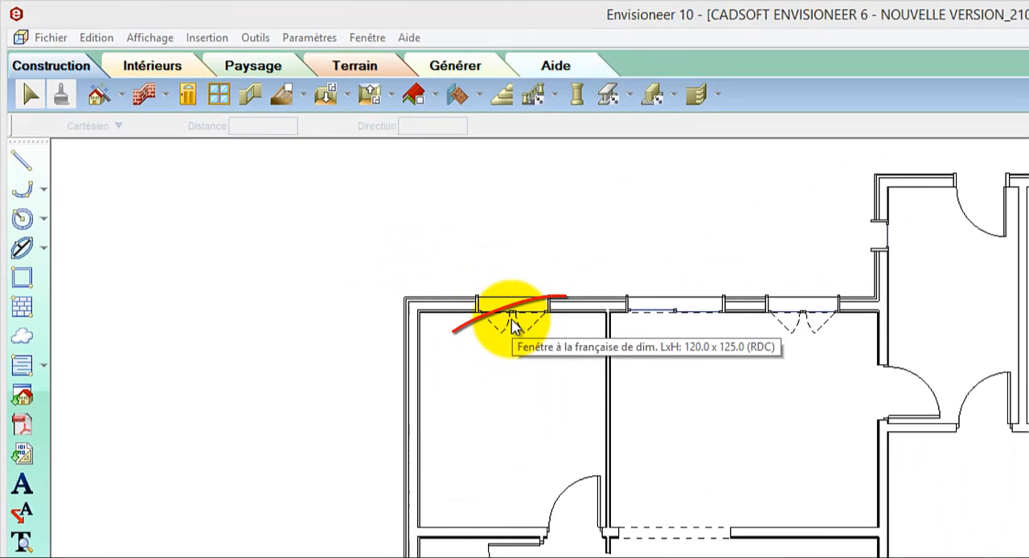
Step: In the 2D plan, display the distance dimensions of the northwest room's window and the southwest room's door
click(291, 183)
mouse_move(560, 369)
mouse_down()
mouse_move(523, 367)
mouse_move(565, 369)
mouse_up()
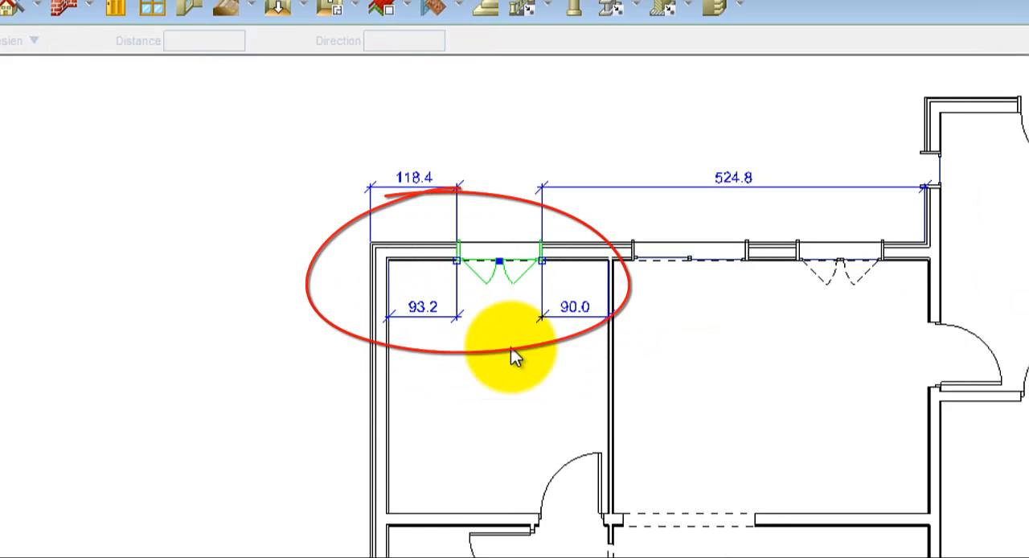
click(336, 369)
mouse_move(350, 408)
mouse_down()
mouse_move(351, 430)
mouse_move(358, 408)
mouse_up()
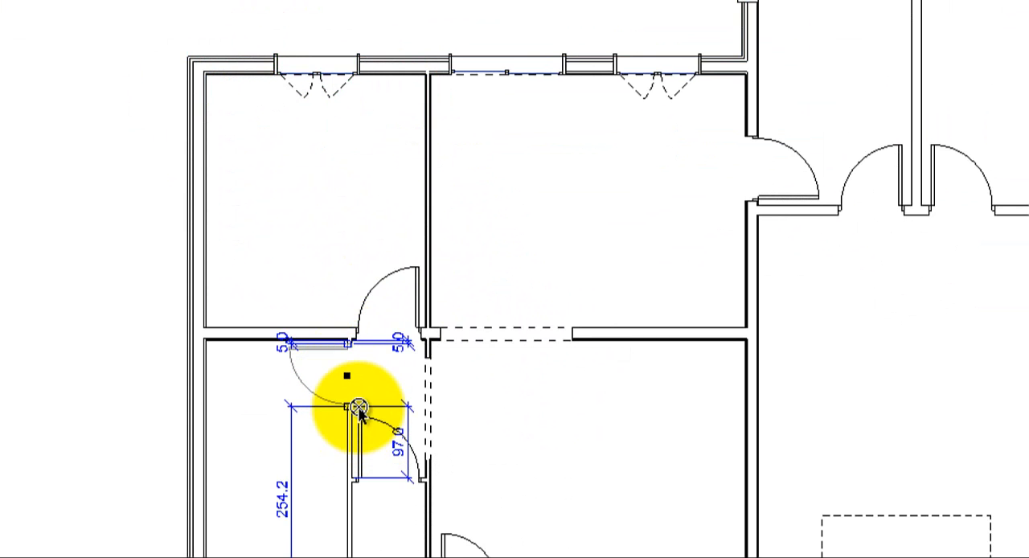
Step: Stretch the 180 x 215 cm opening in the central wall eastward until it nearly reaches the garage wall
click(496, 343)
drag(570, 336, 730, 340)
click(692, 282)
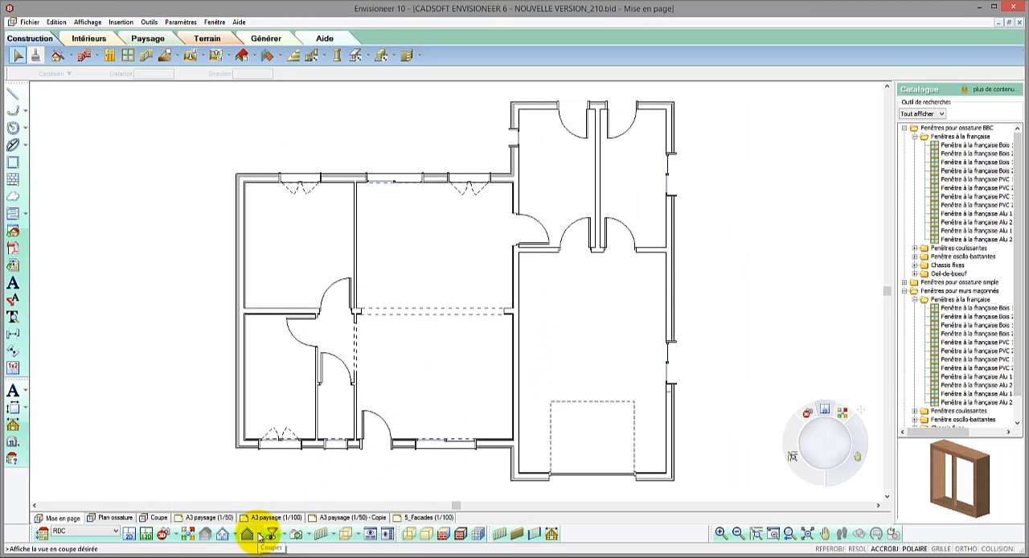
Step: Open the rear elevation (Façade arrière) and resize the sliding window to about 187.5 cm wide and 101 cm high
click(222, 534)
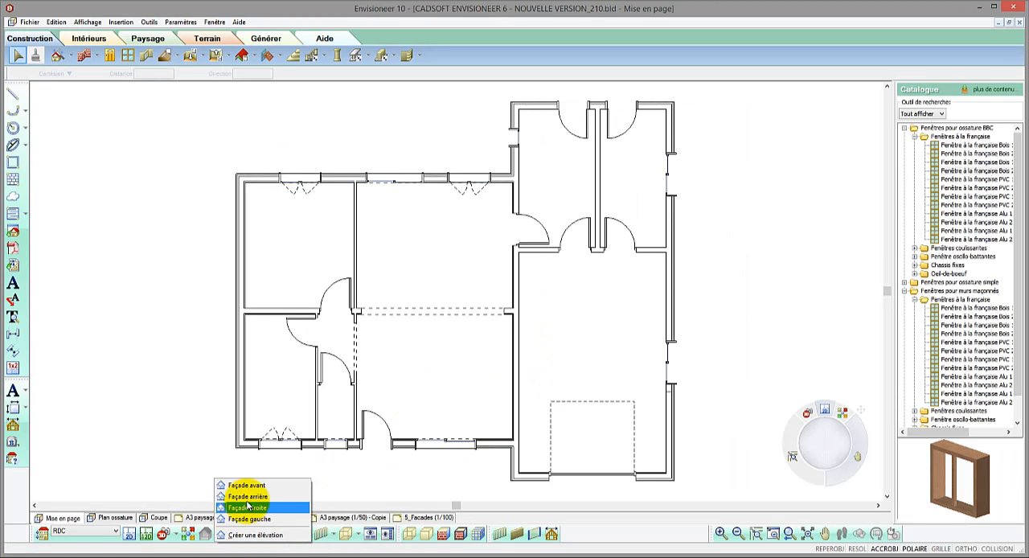
click(250, 496)
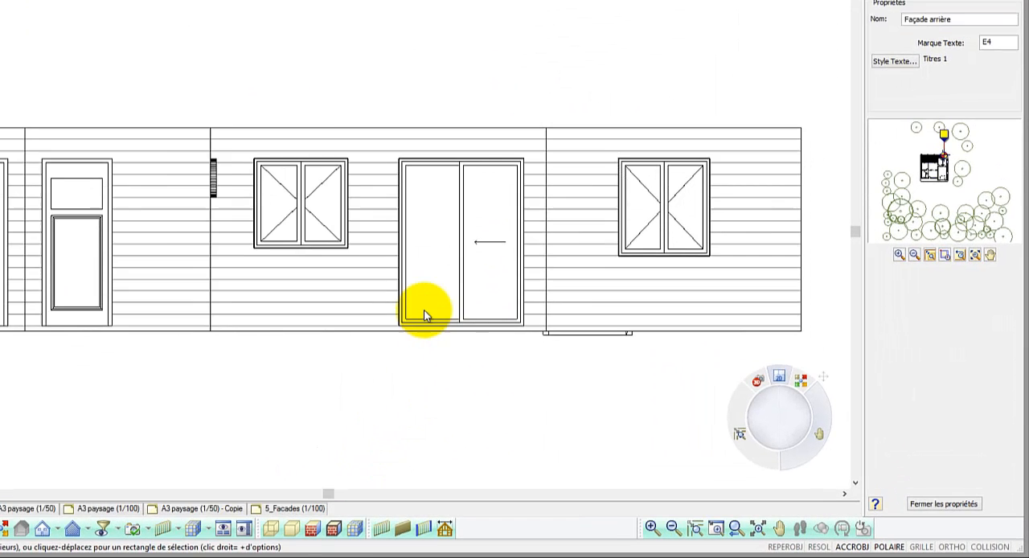
click(533, 334)
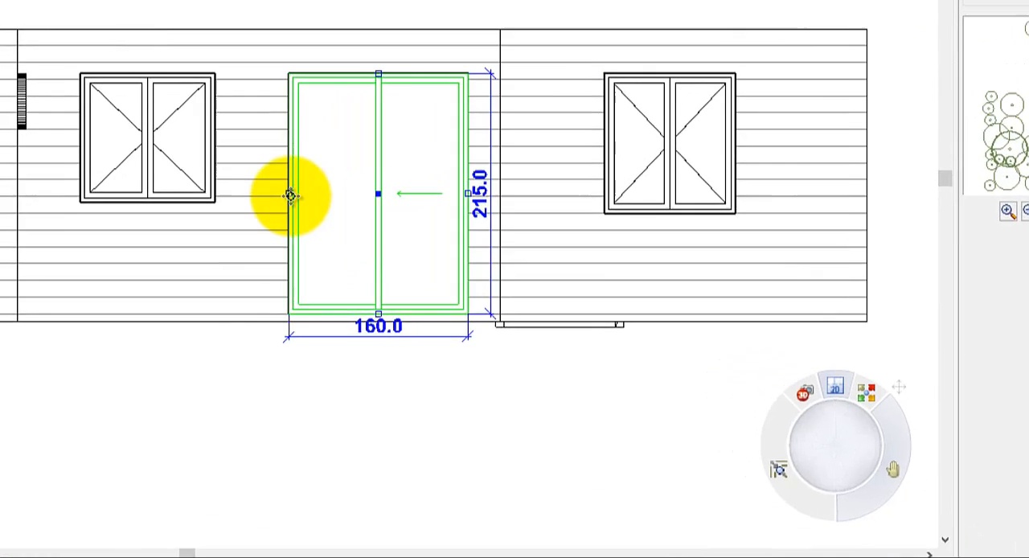
drag(290, 196, 258, 195)
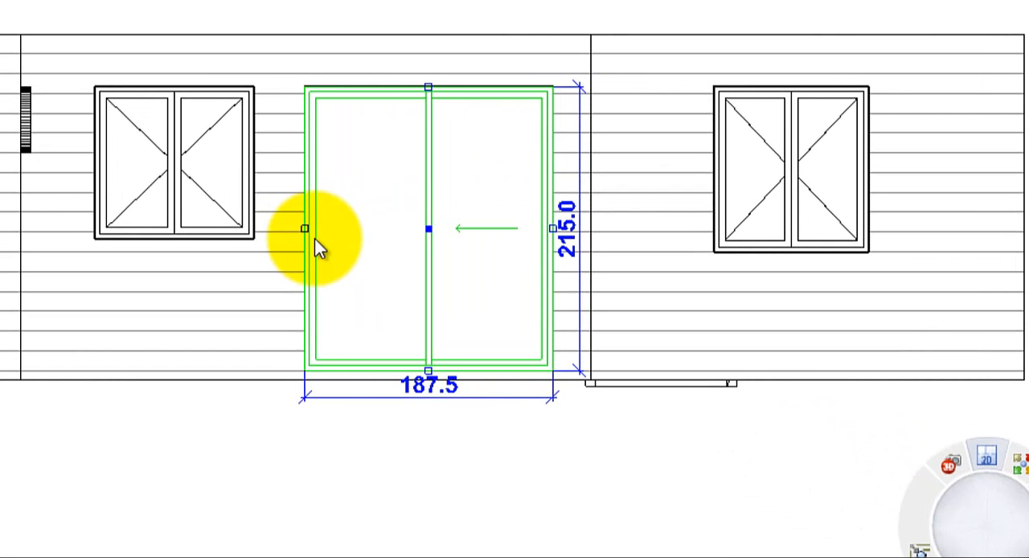
drag(428, 368, 439, 219)
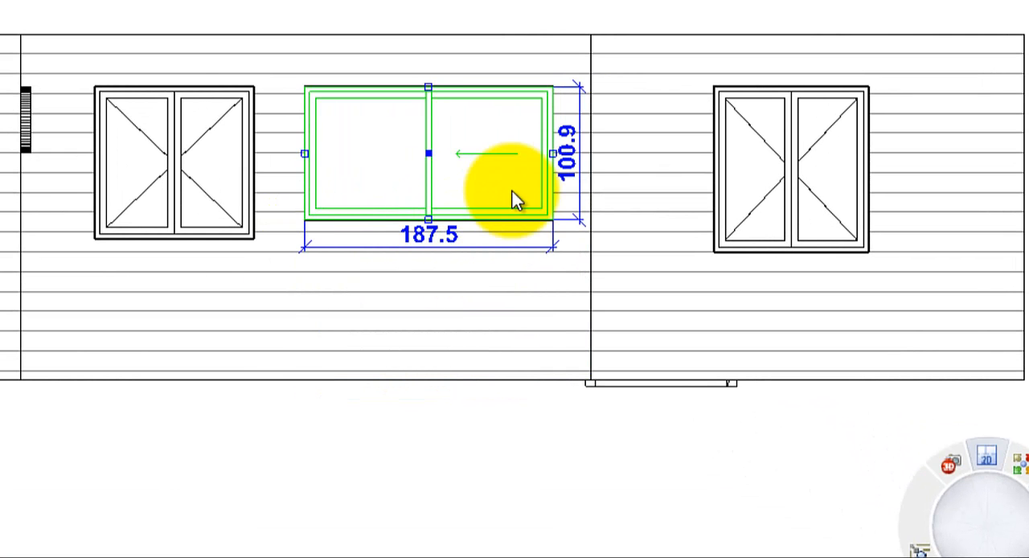
Step: Set the sliding window's height to 220 cm and its vertical level to 220 cm
click(567, 172)
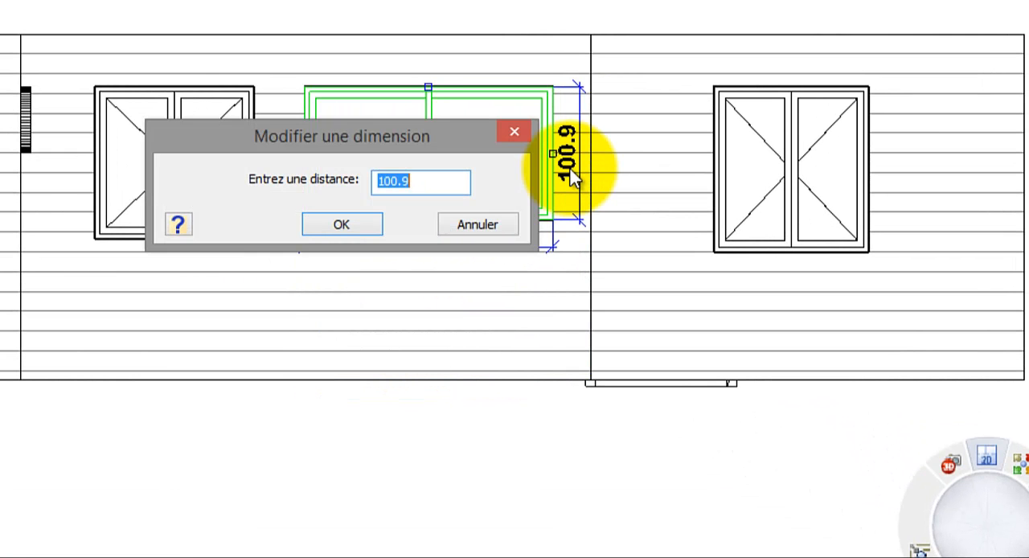
click(372, 222)
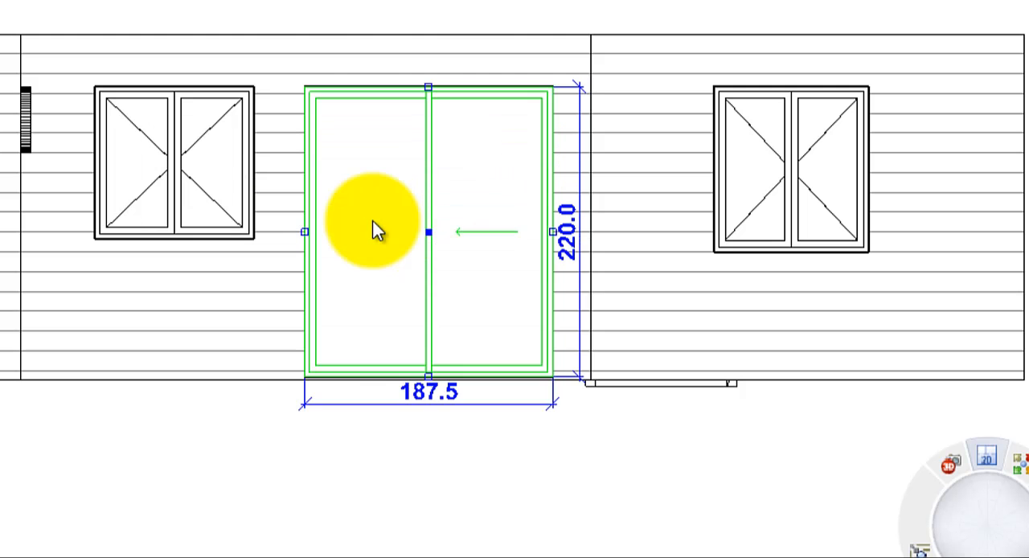
right_click(372, 223)
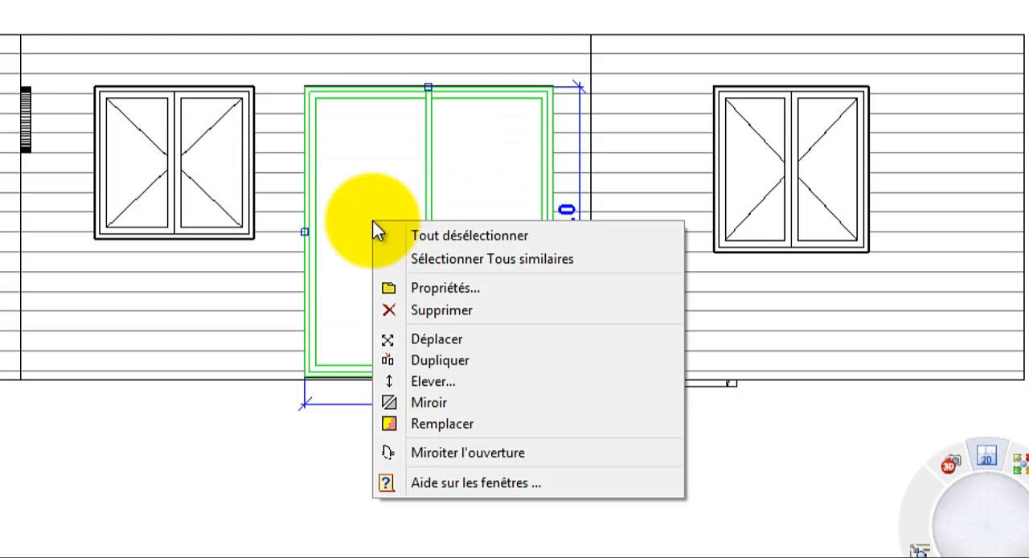
click(409, 379)
text(220.0)
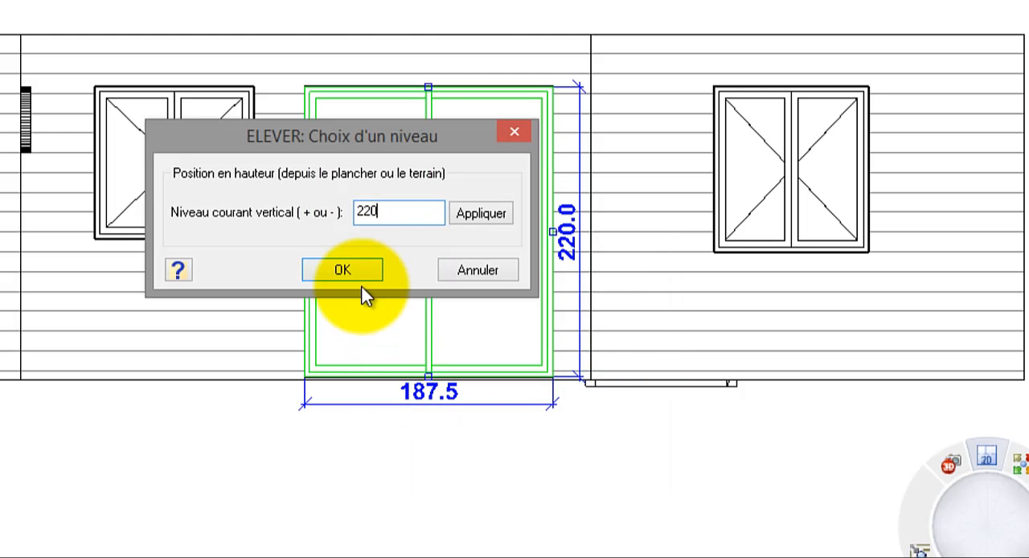
click(356, 272)
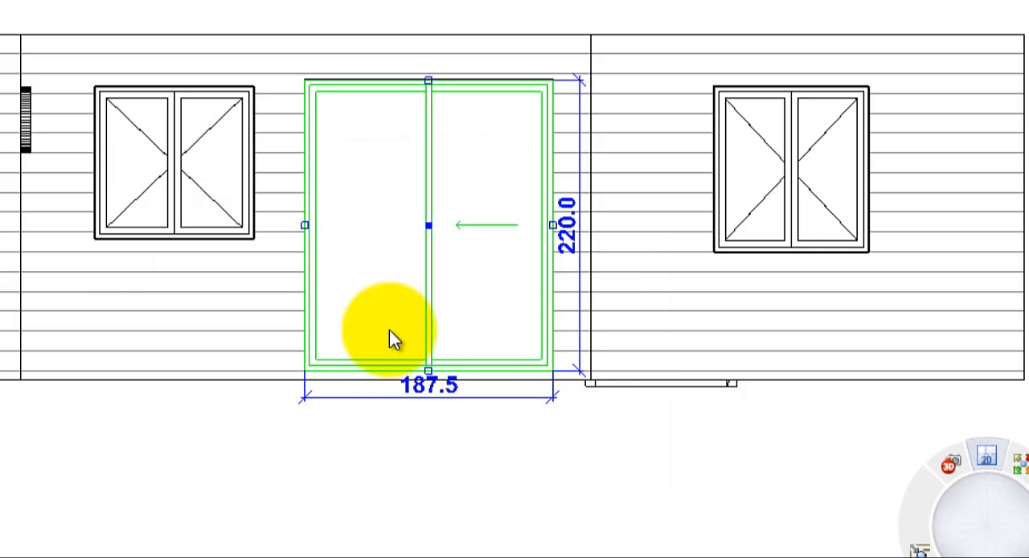
Step: Set the sliding window's width to 190 cm
click(416, 387)
text(1)
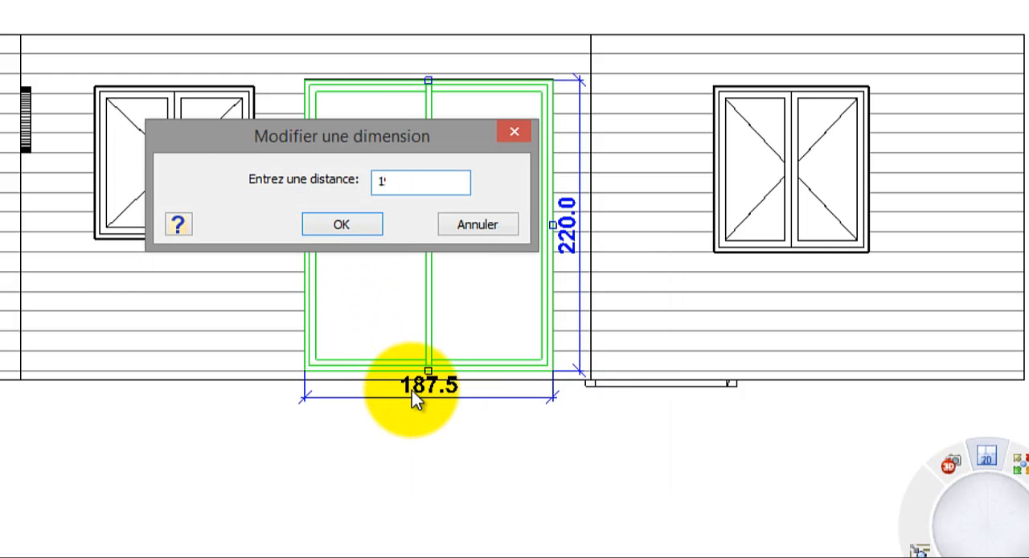
text(90)
click(359, 234)
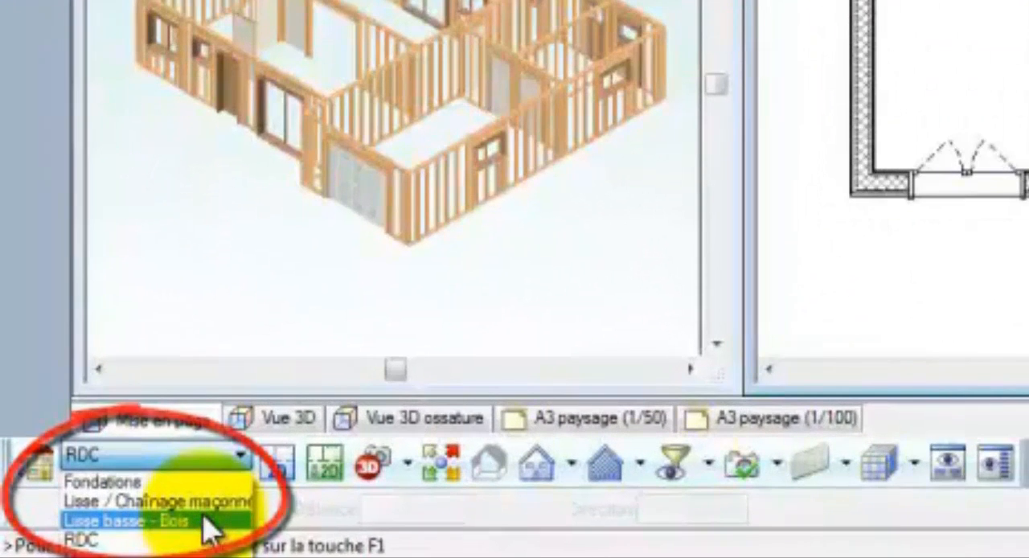
Step: Switch to the Lisse basse - Bois level and choose the special wall type Lisses basses et doublage en 45x145
click(204, 520)
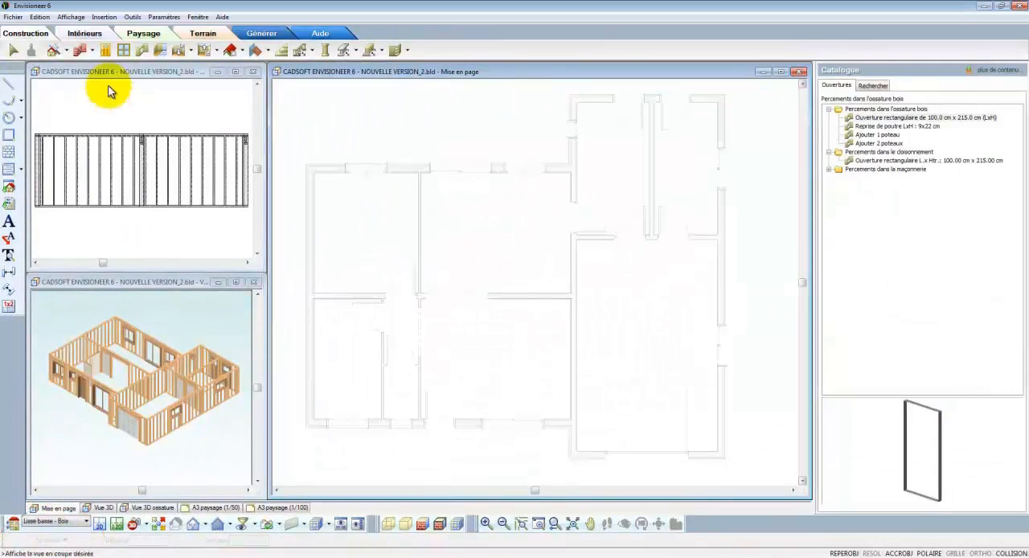
click(83, 50)
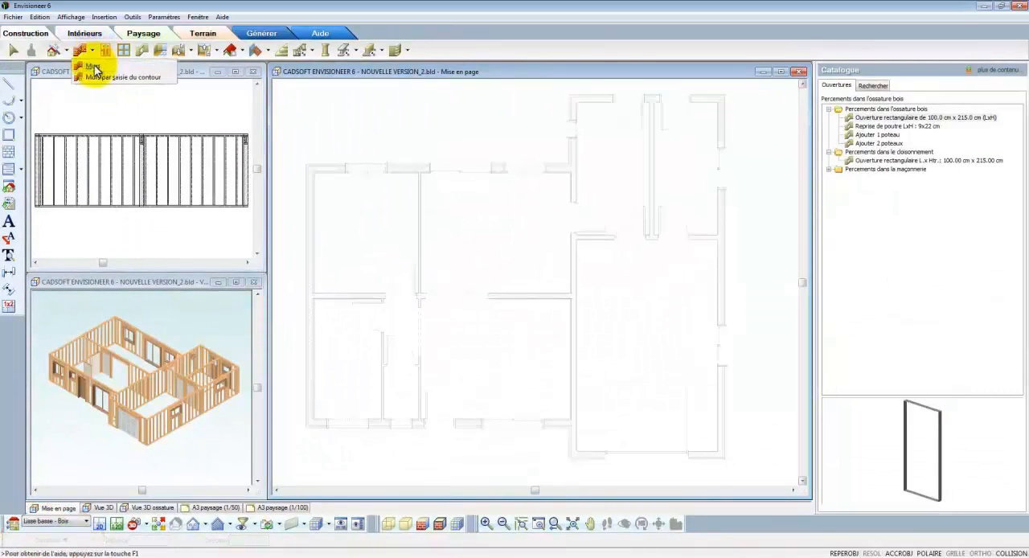
click(888, 177)
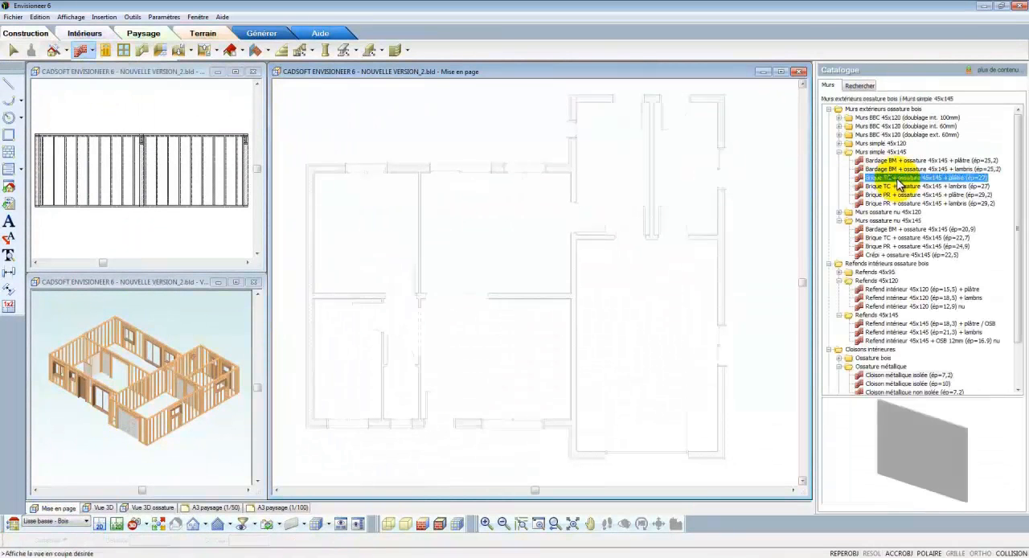
scroll(898, 184, down, 1)
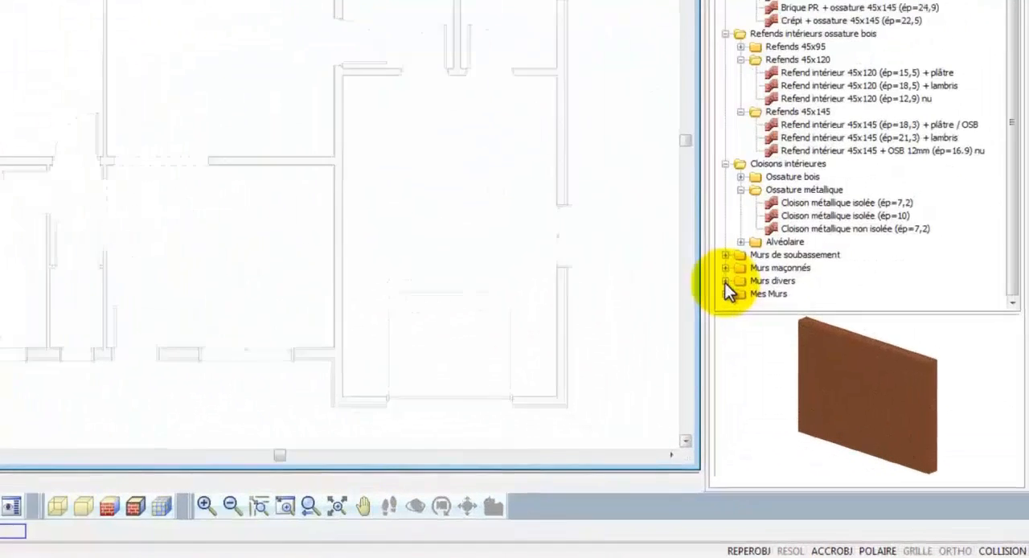
click(725, 281)
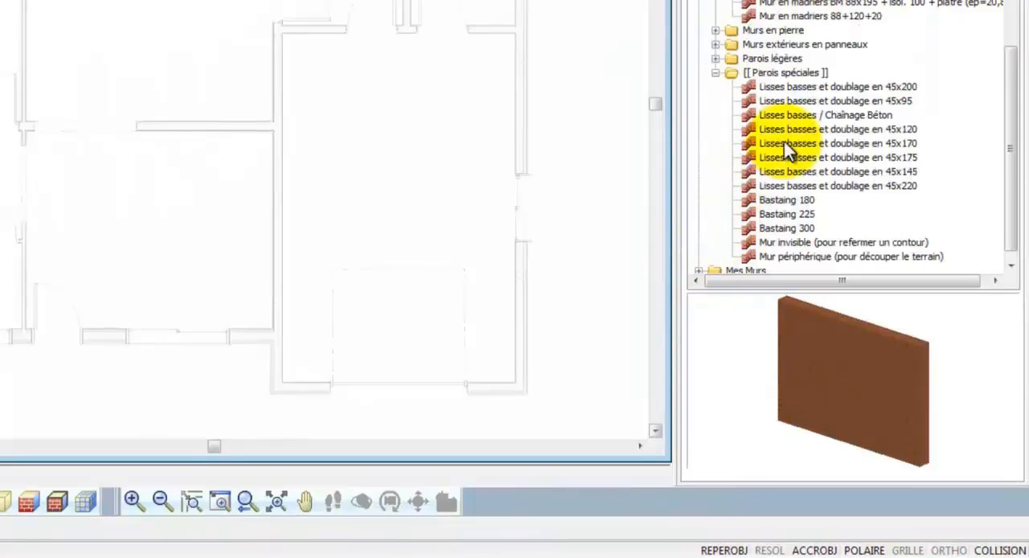
click(788, 172)
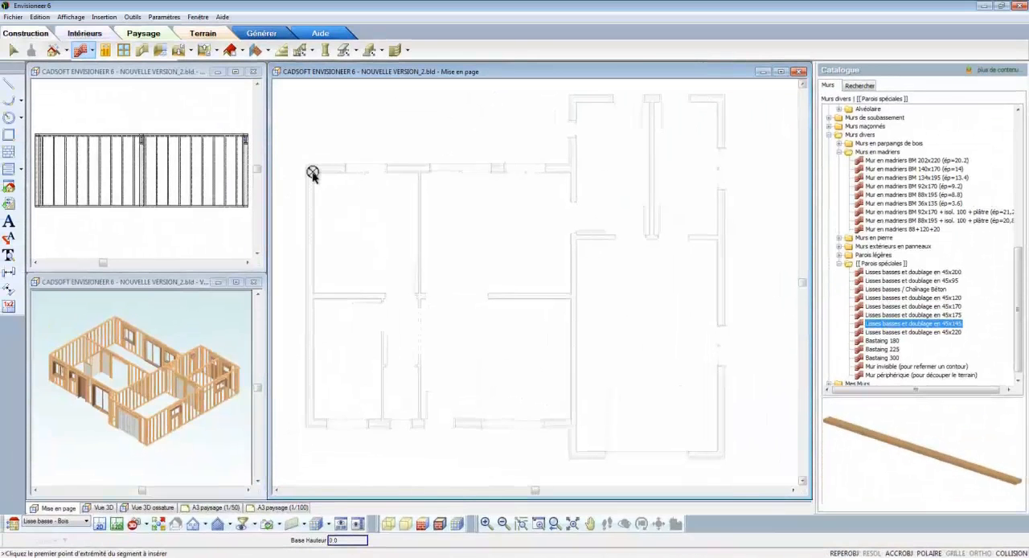
Step: Trace the 45x145 bottom plate along the main house's rear wall and all around the garage wing's perimeter
click(311, 170)
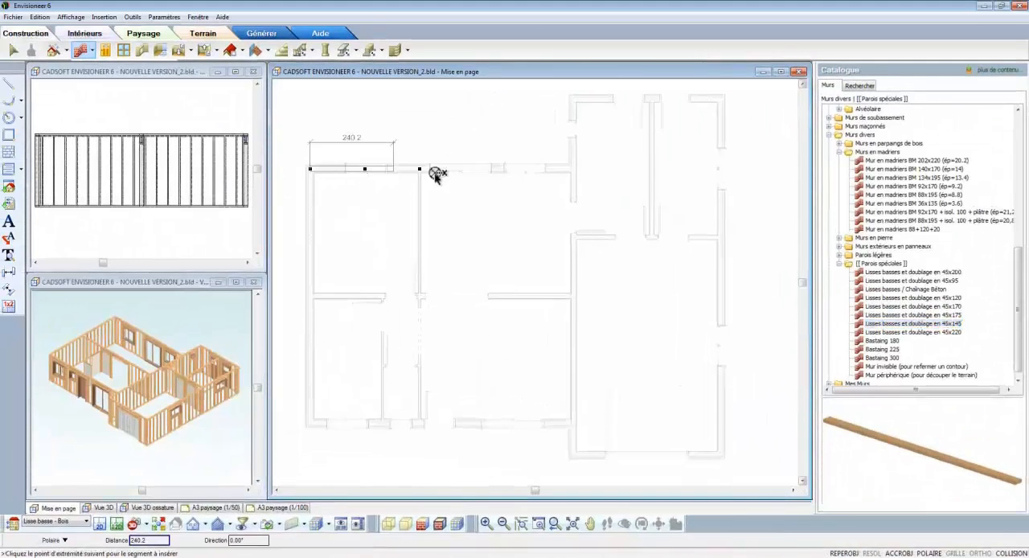
click(574, 170)
click(573, 100)
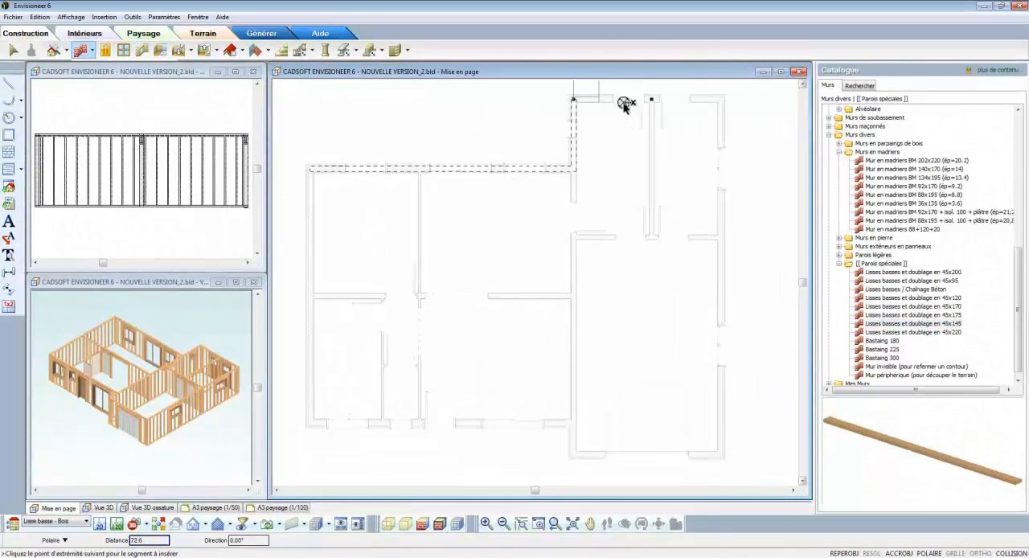
click(719, 99)
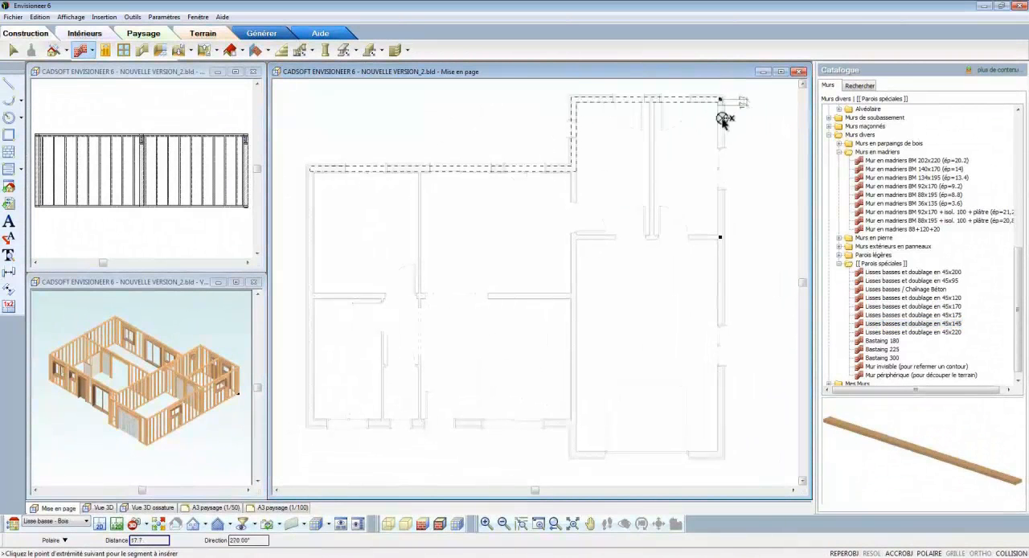
click(719, 455)
click(574, 454)
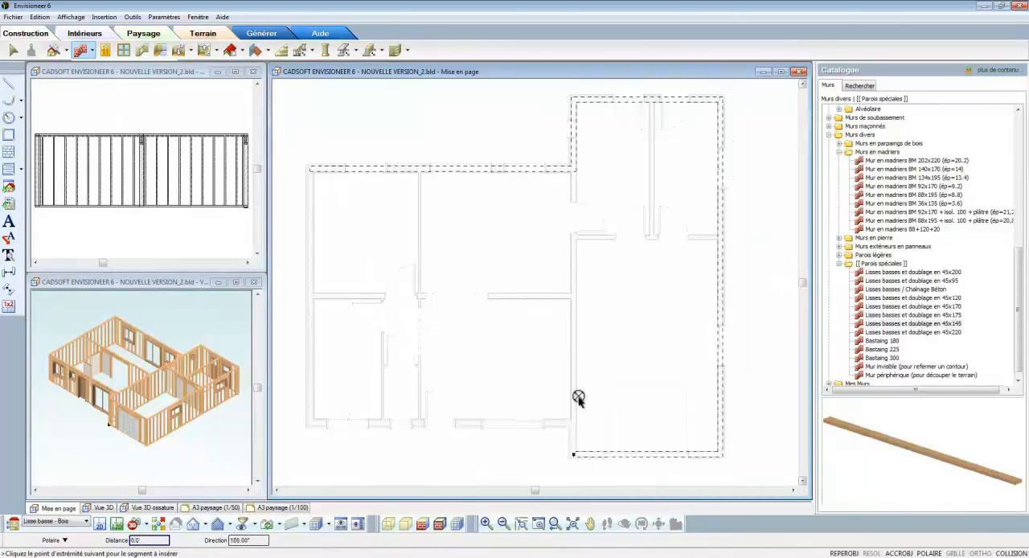
click(573, 170)
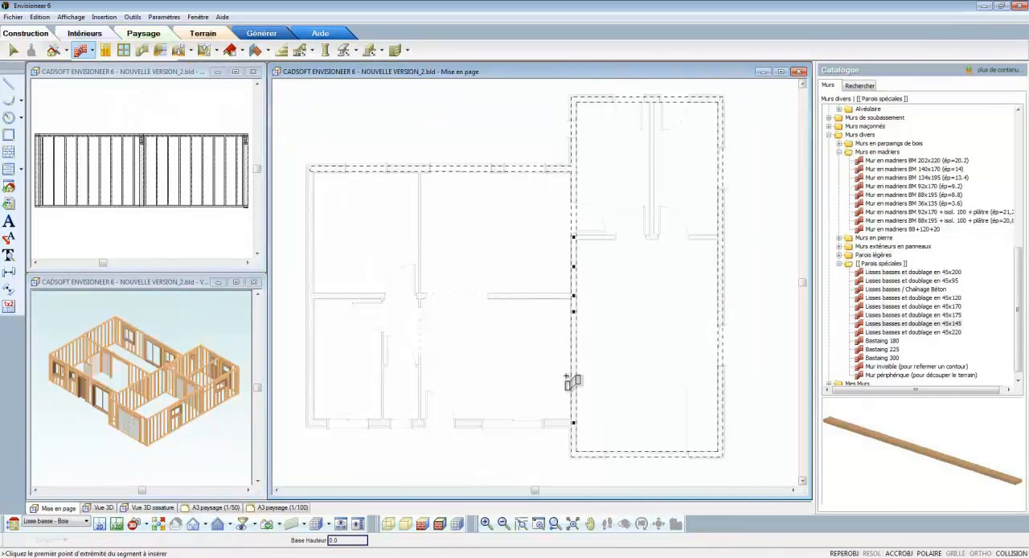
Step: Add 45x145 bottom plates along the main house's front and west walls and its central east-west wall
click(573, 421)
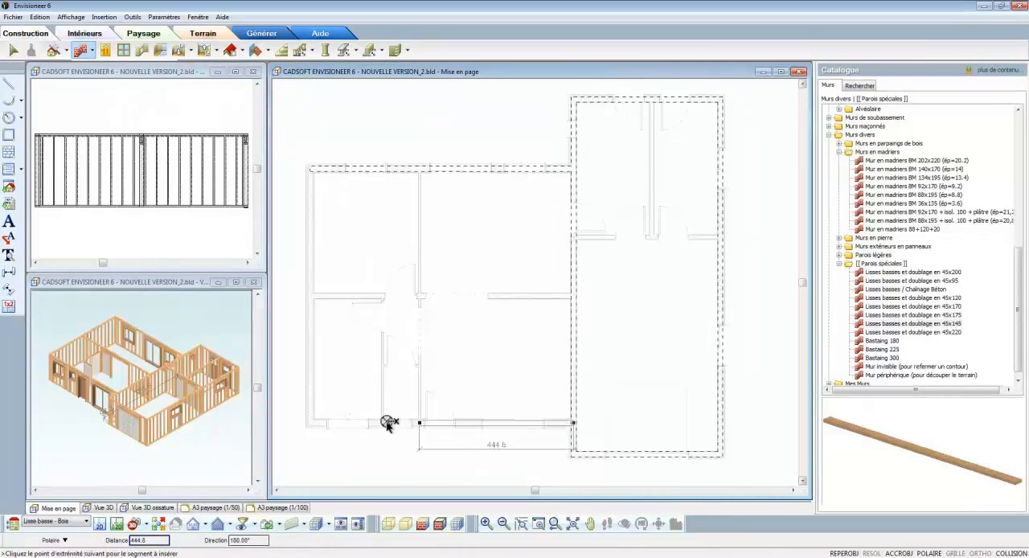
click(310, 426)
click(310, 170)
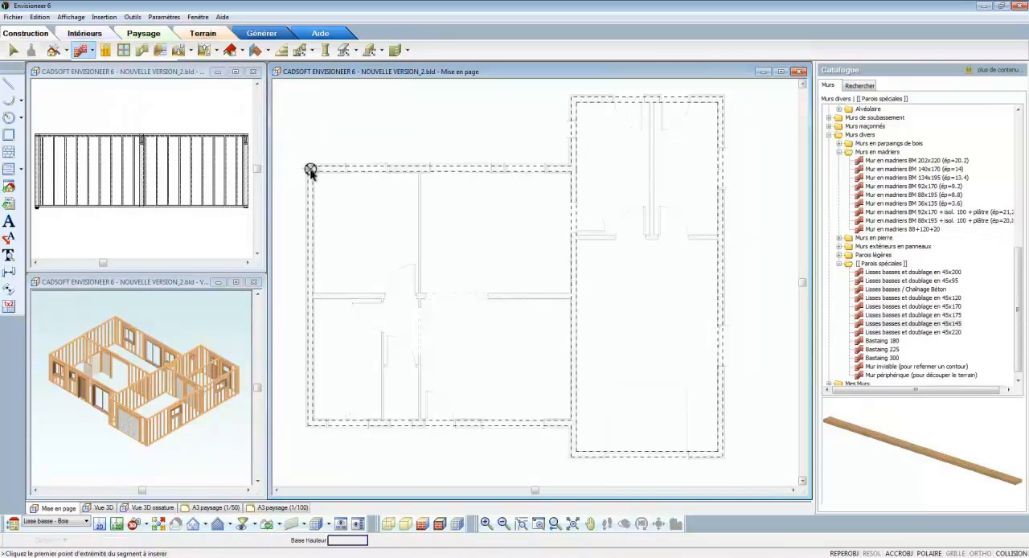
click(310, 295)
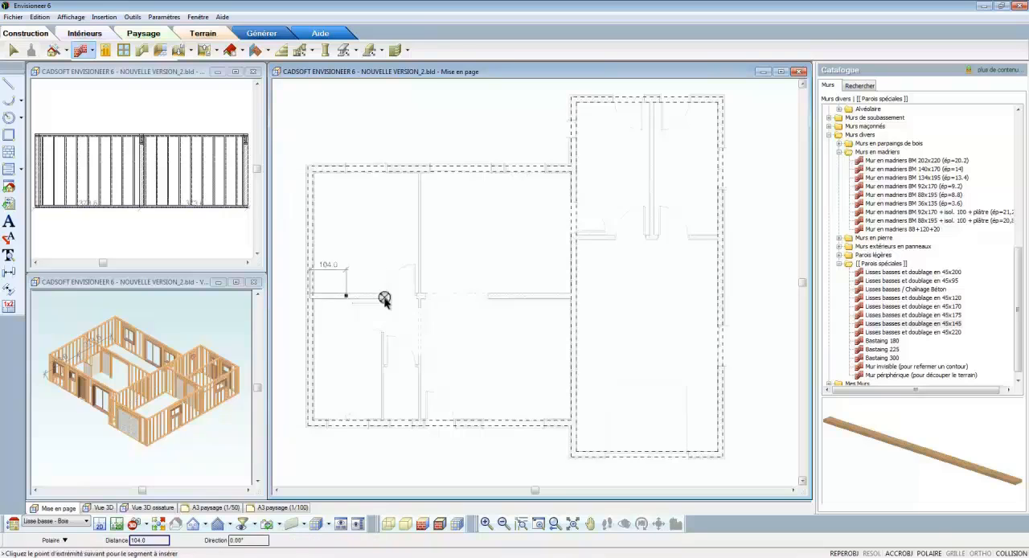
click(575, 298)
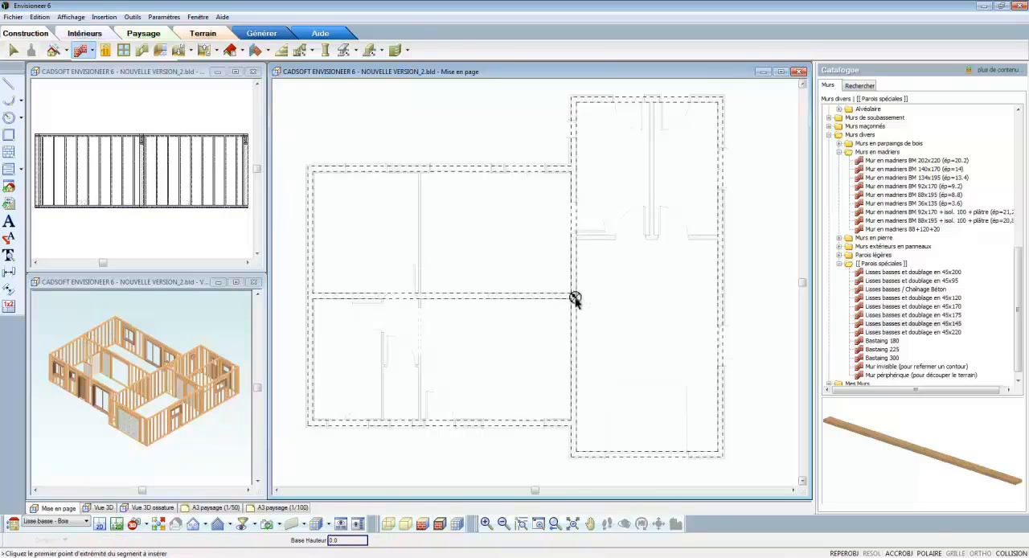
Step: Draw Lisses basses et doublage en 45x120 plates under the garage wing's cross wall and the perpendicular partition behind it
click(900, 300)
click(574, 237)
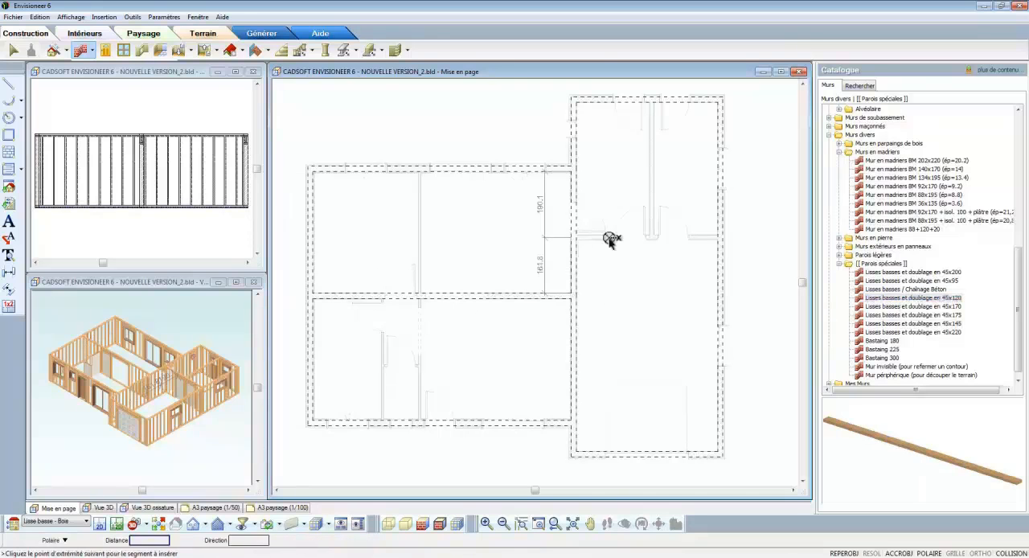
click(720, 237)
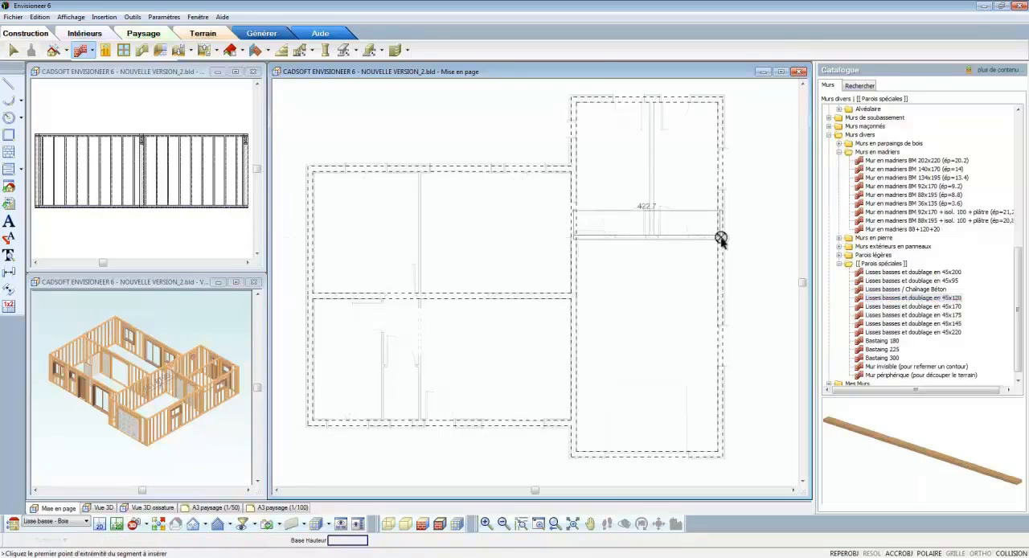
click(652, 239)
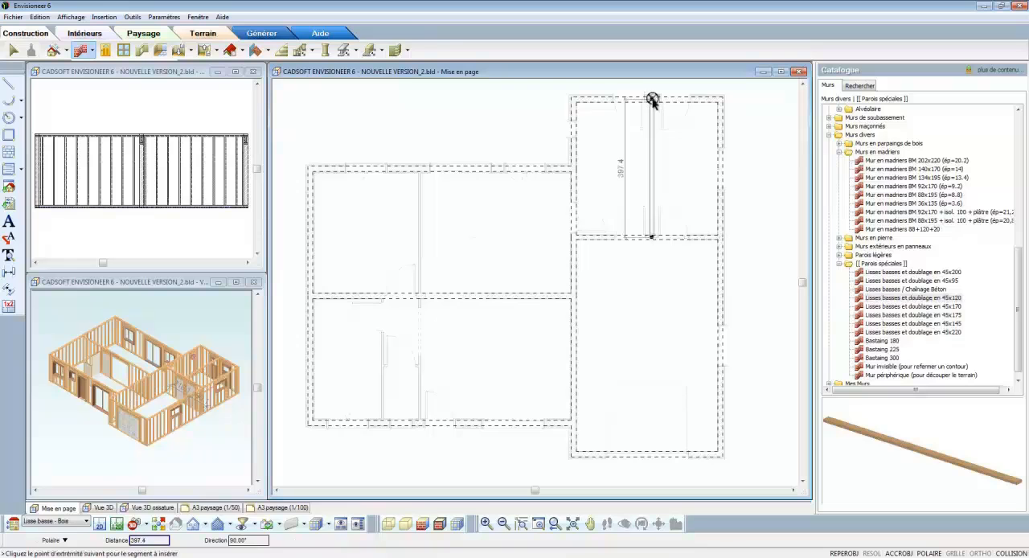
click(652, 99)
right_click(679, 134)
click(687, 137)
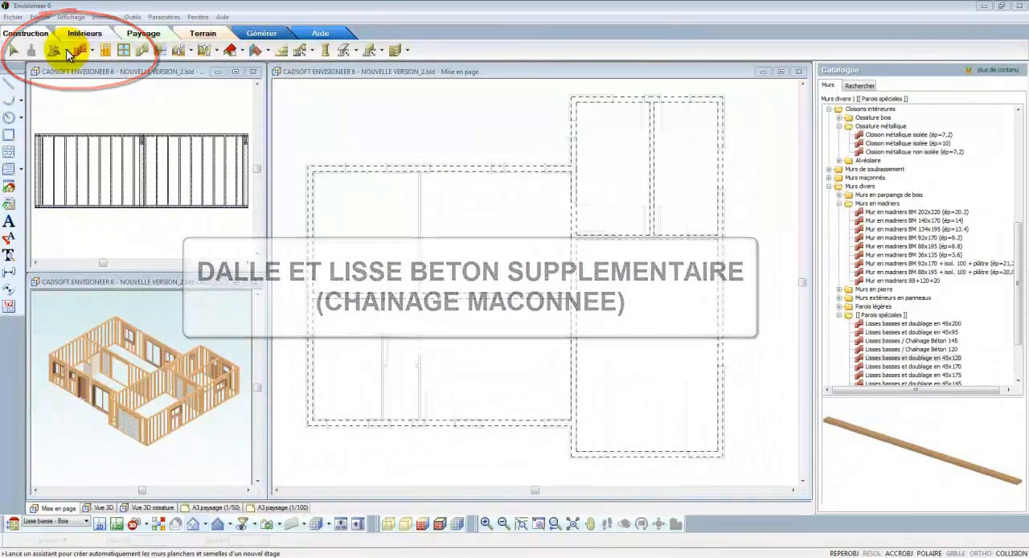
Step: Start the Construction Etage/Fondations assistant and create a storey with its floor on the Lisse / Chaînage maçonné level
click(67, 52)
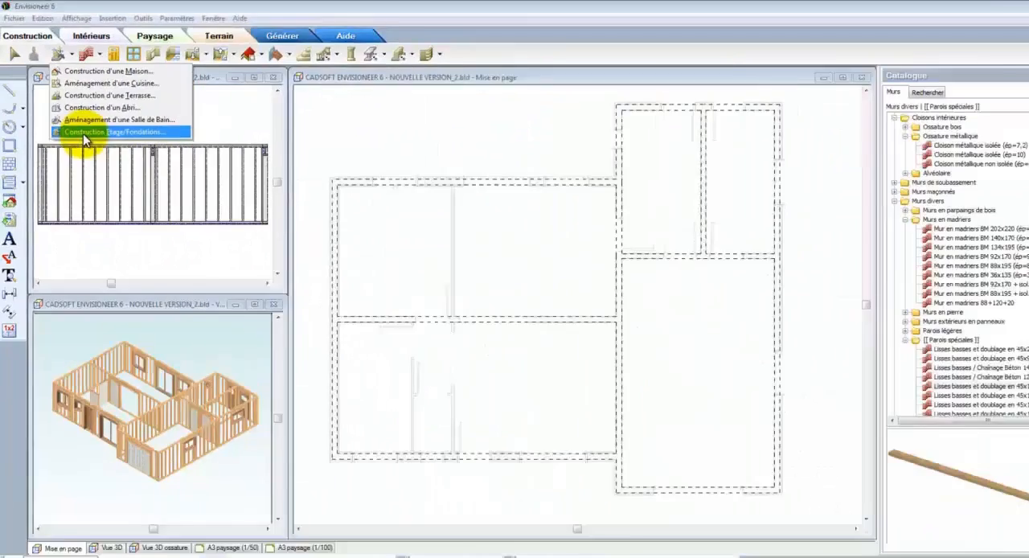
click(200, 316)
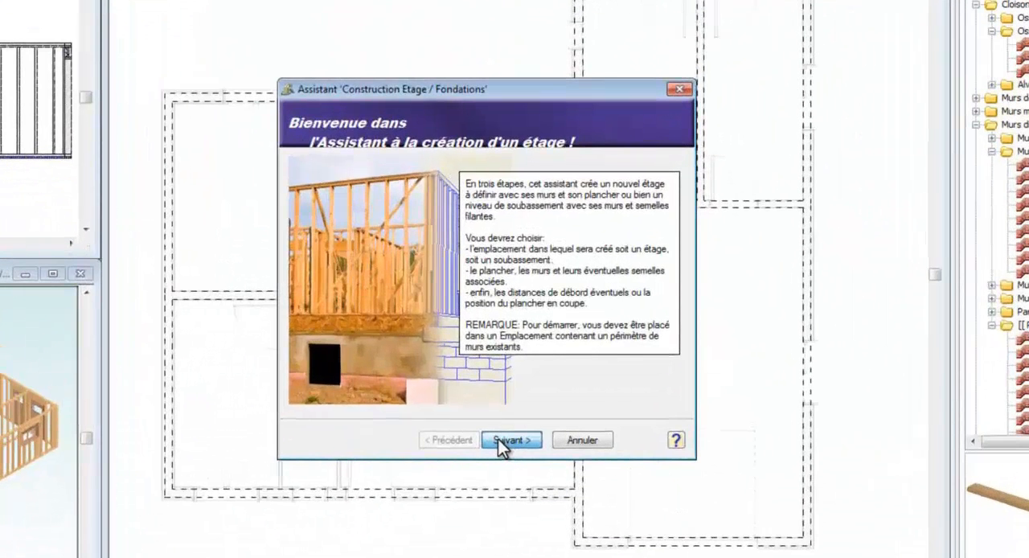
click(501, 444)
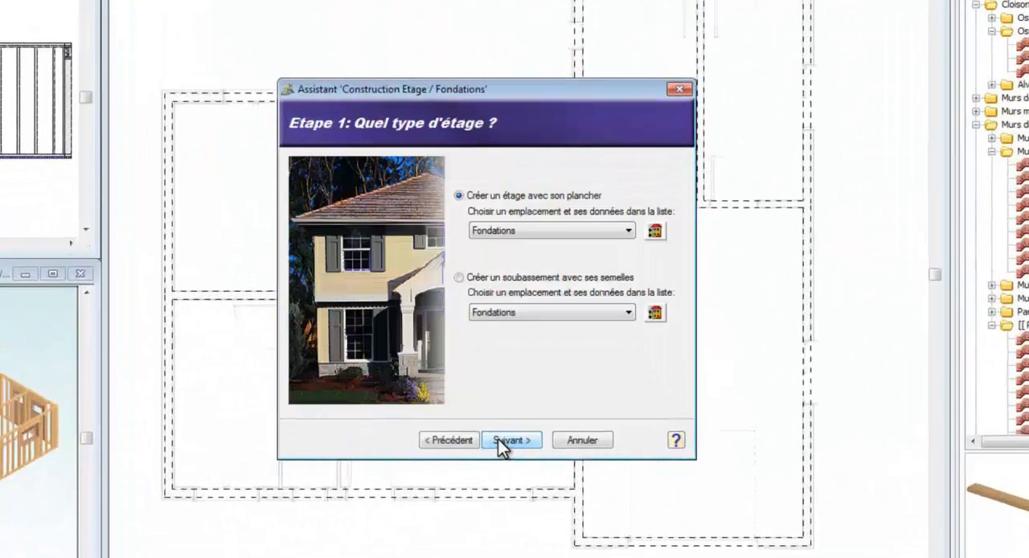
click(521, 232)
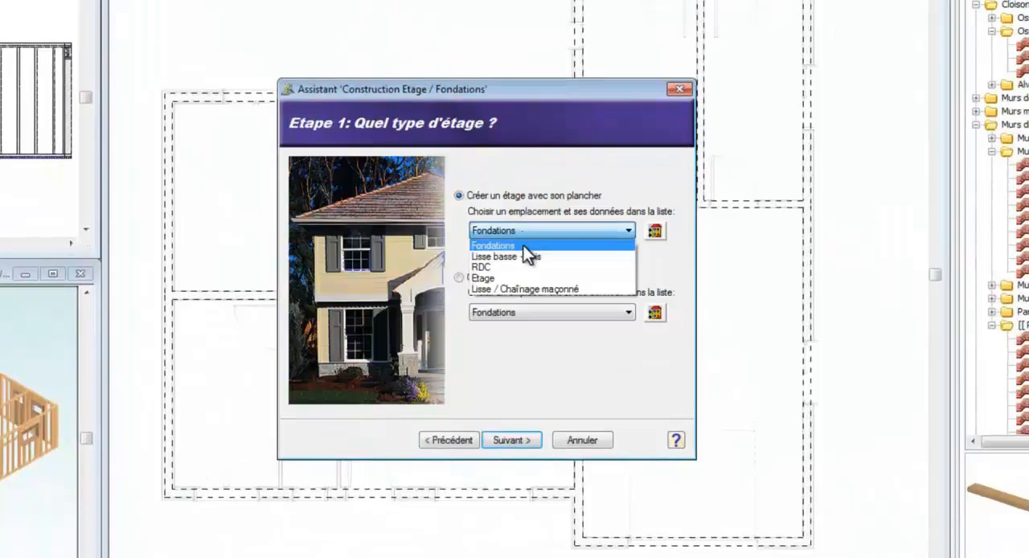
click(527, 288)
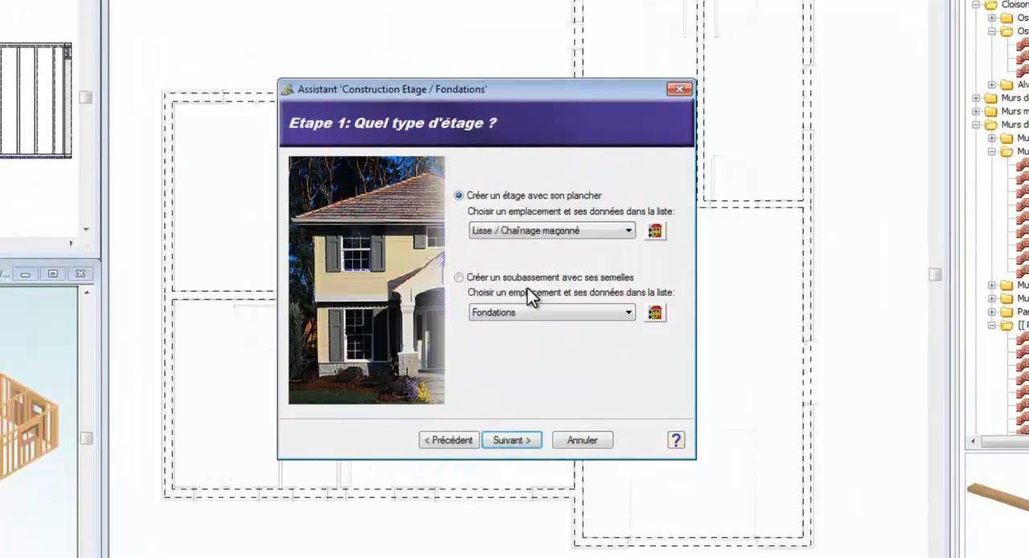
click(532, 443)
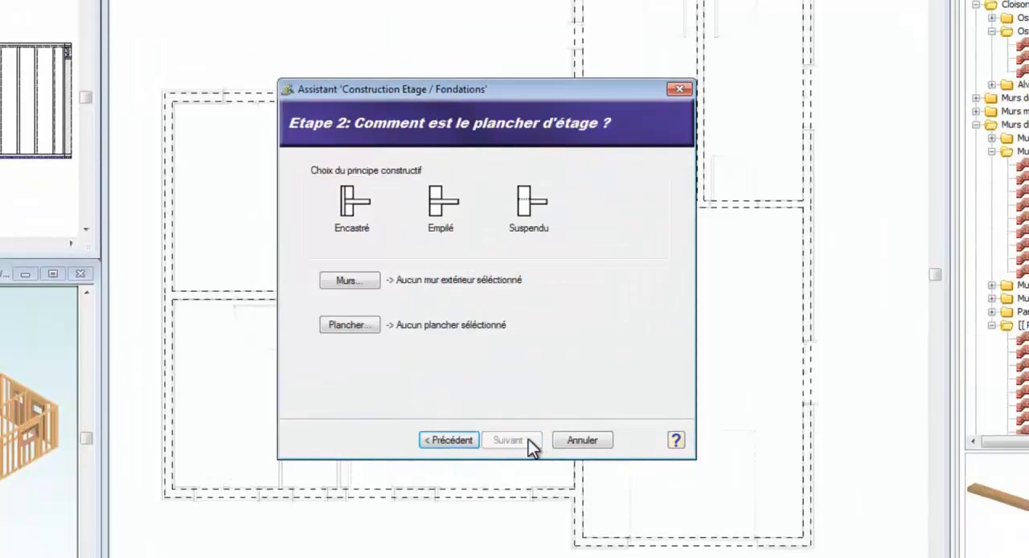
Step: Set the construction principle to Empilé and the walls to Lisses basses / Chaînage Béton 145
click(441, 207)
click(364, 282)
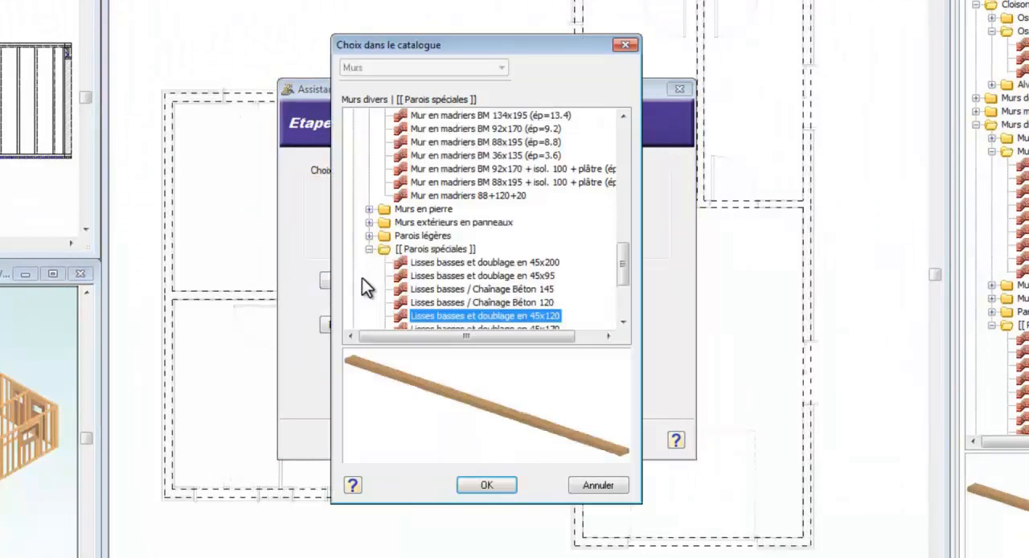
drag(624, 271, 625, 279)
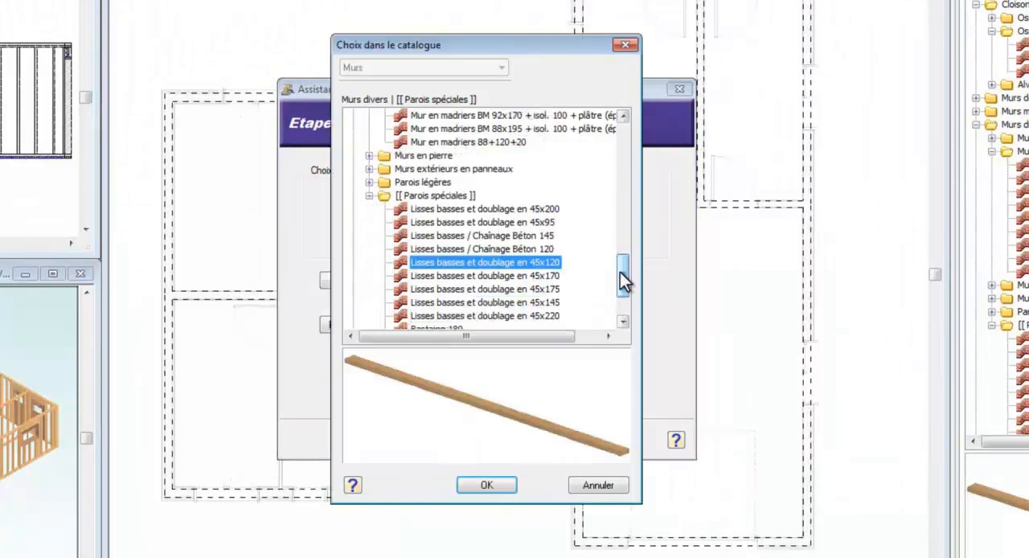
click(543, 237)
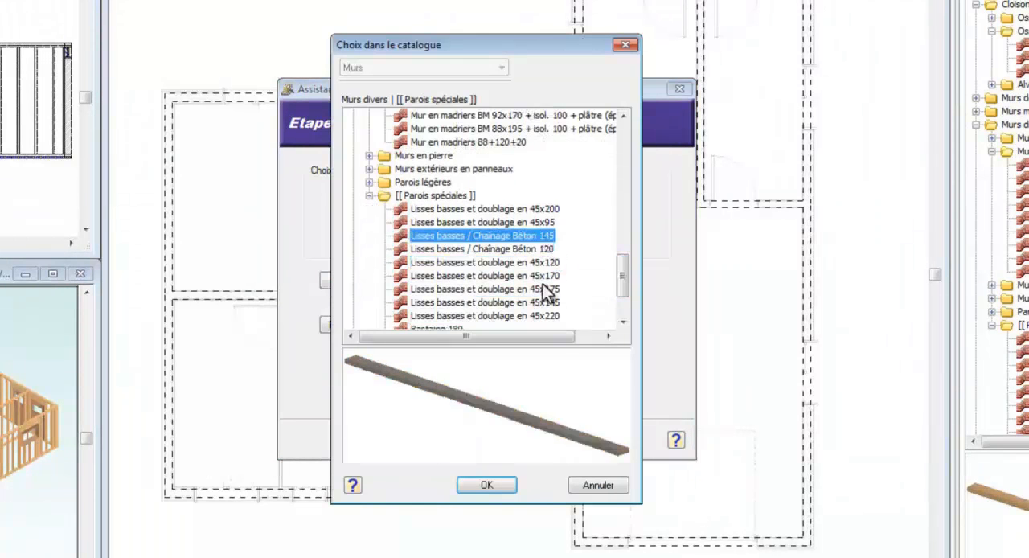
click(487, 485)
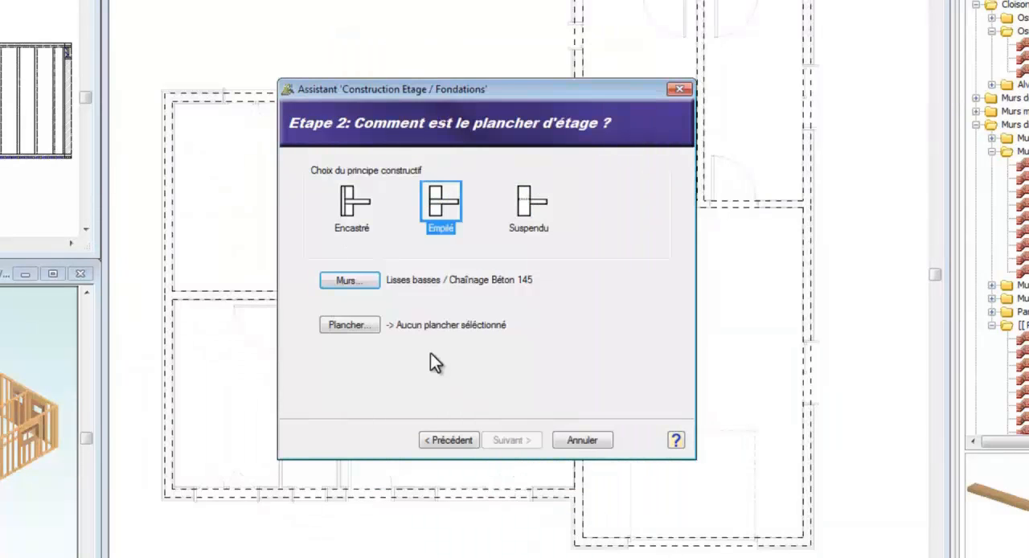
Step: Assign the Dalle préfabriquée (16+5) isolée floor and generate the level with the default wall offset of 0.0
click(363, 329)
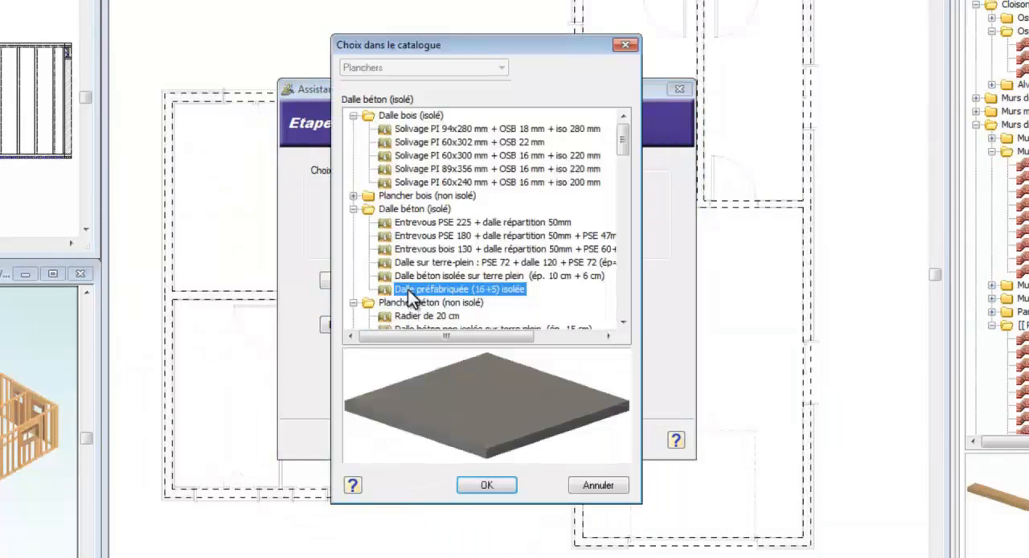
click(494, 485)
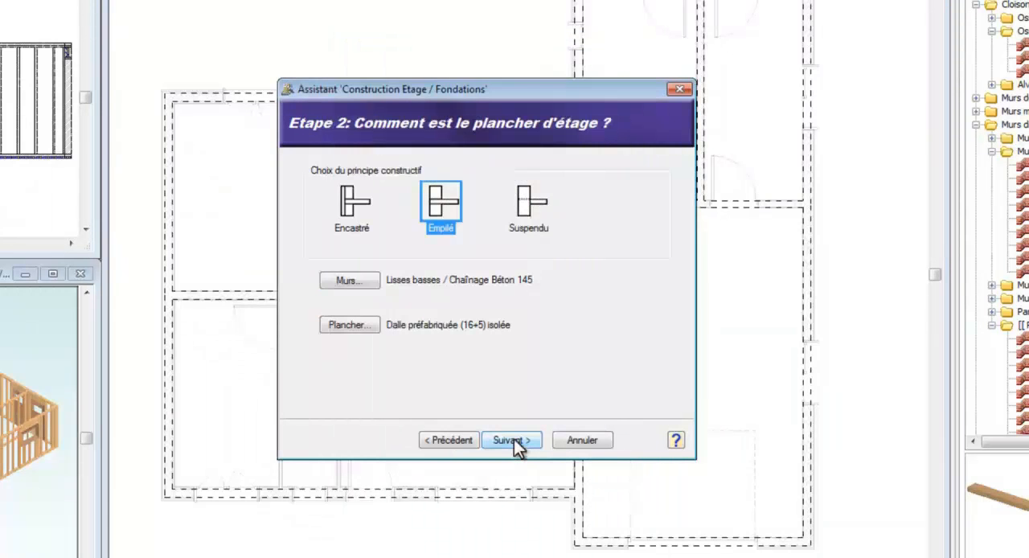
click(515, 442)
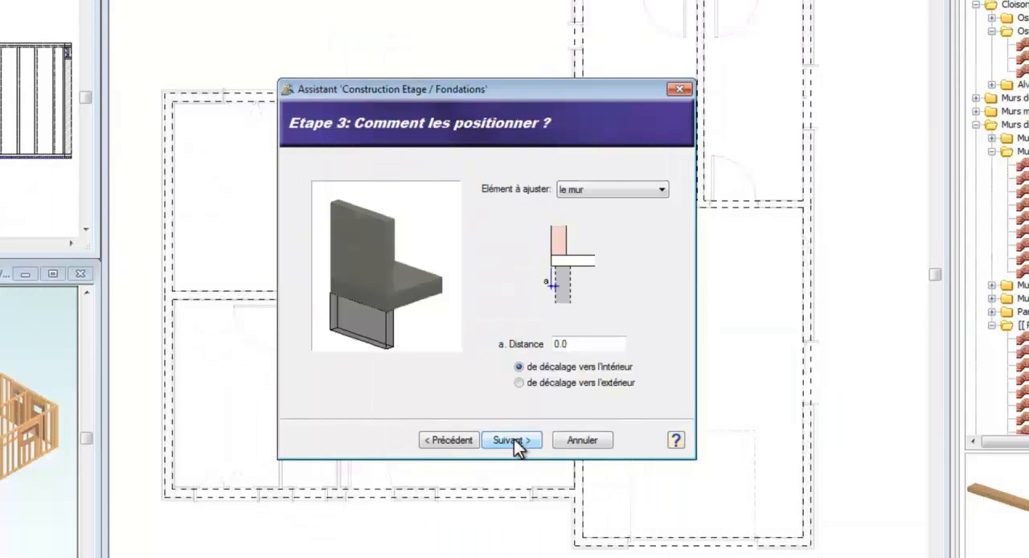
click(514, 439)
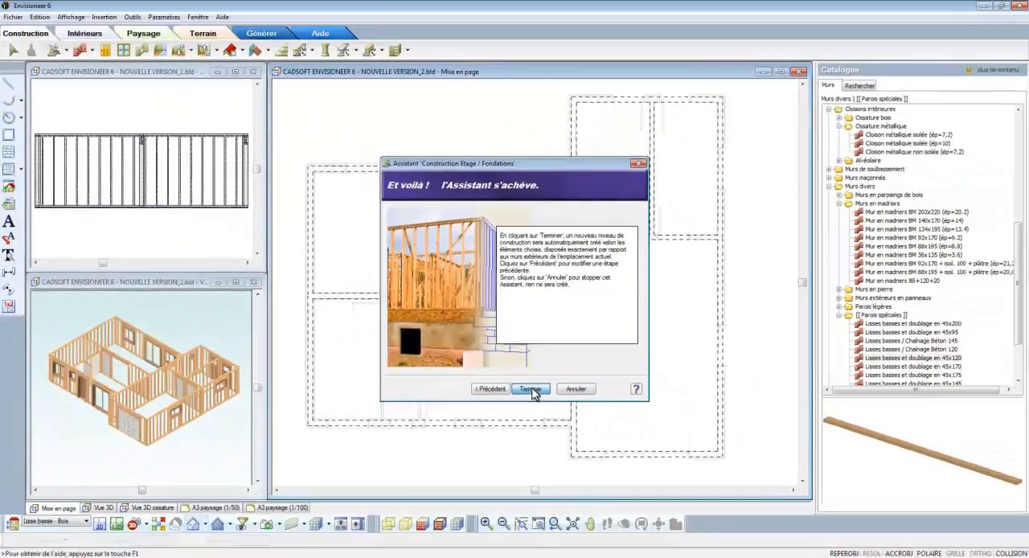
click(516, 429)
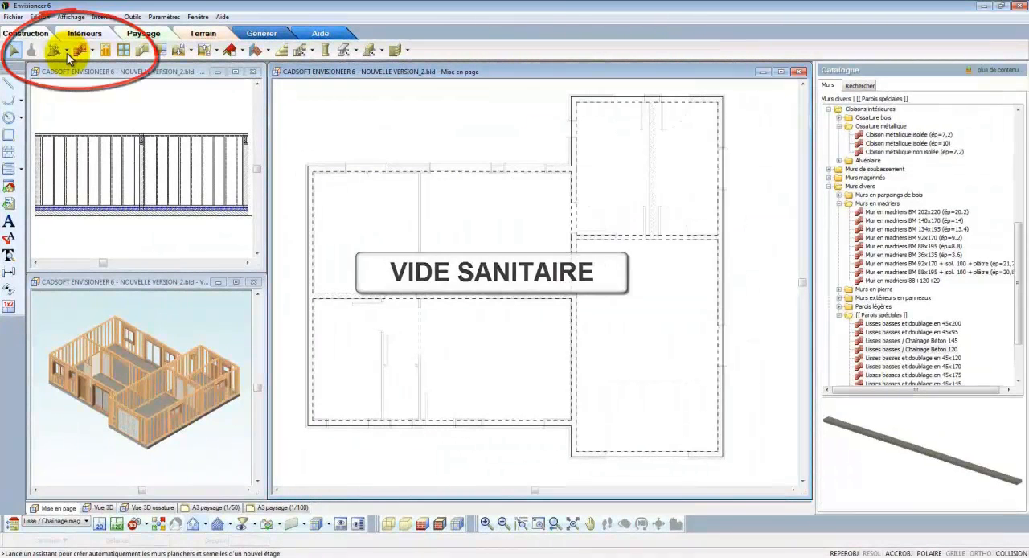
Step: Start the Construction Etage/Fondations assistant and choose to create a basement wall level with its footings on the Fondations level
click(66, 52)
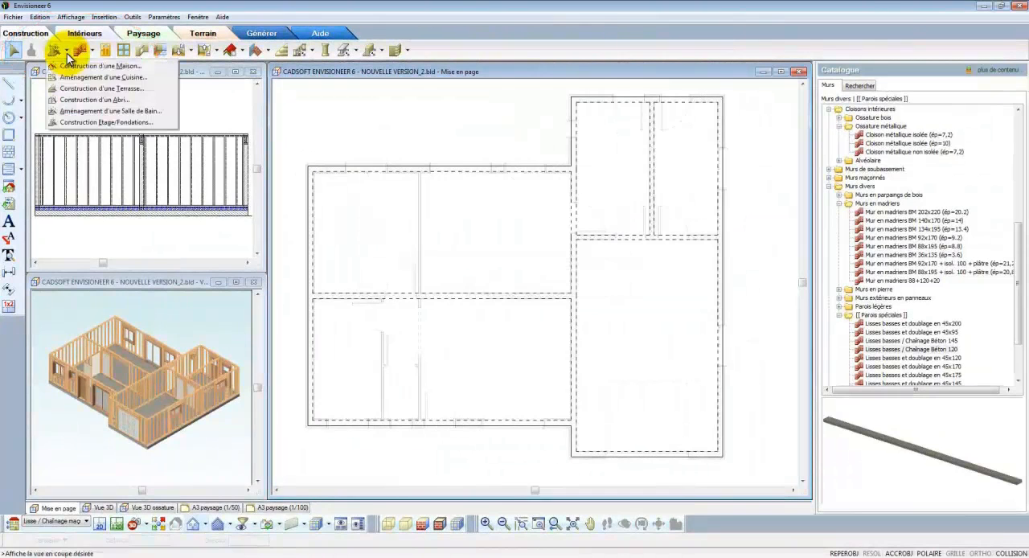
click(89, 121)
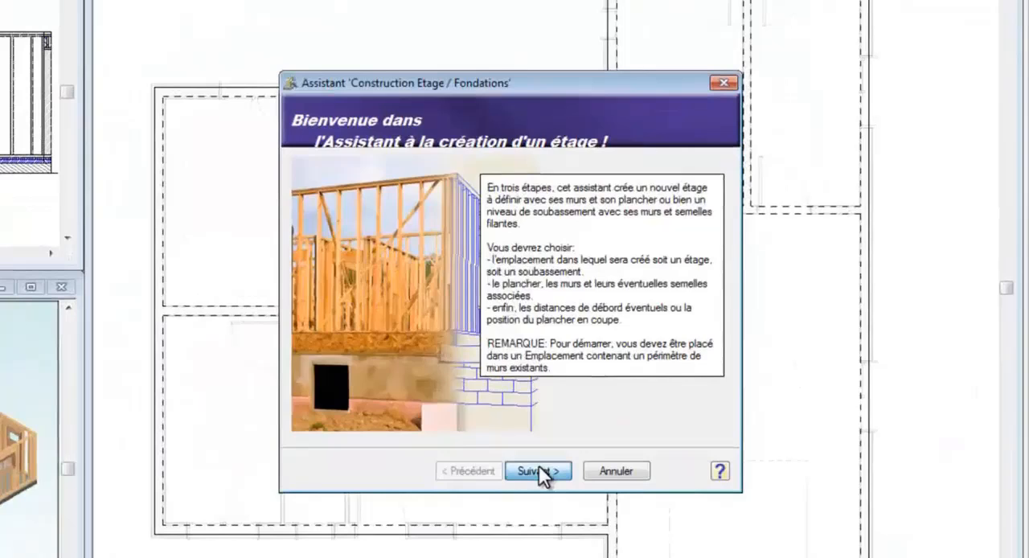
click(538, 470)
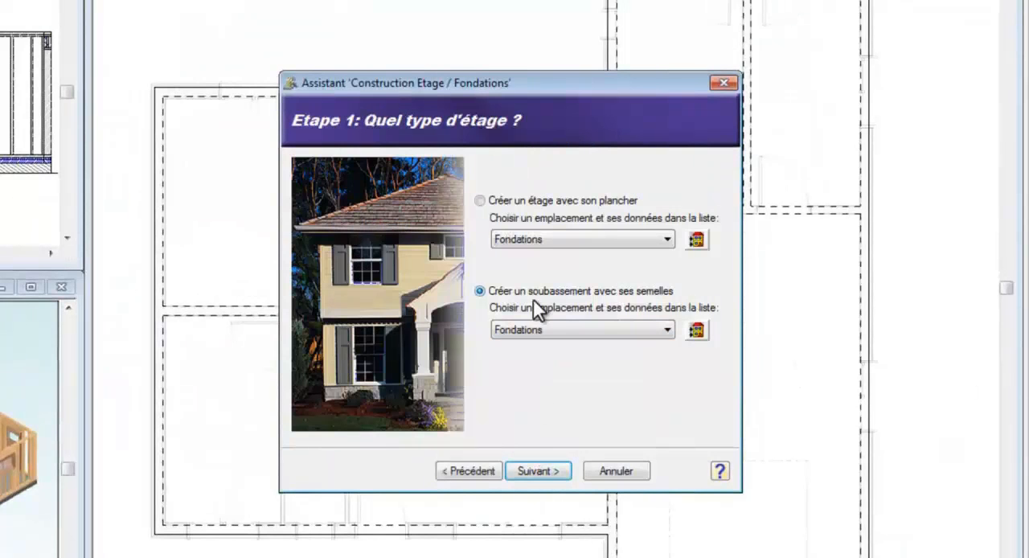
click(542, 469)
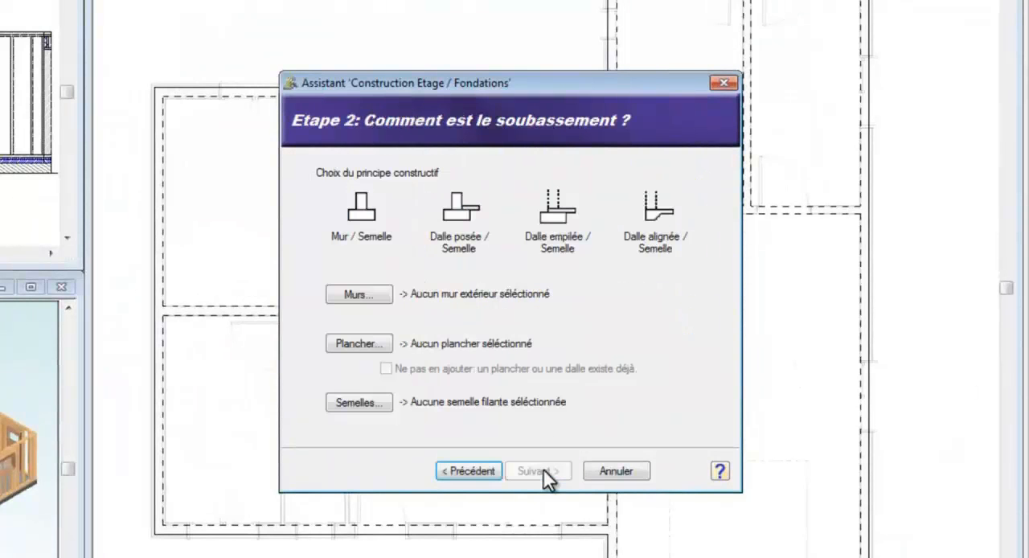
Step: Set the construction principle to Mur / Semelle and the walls to Mur de soubassement blocs pleins (ép=20)
click(371, 207)
click(367, 294)
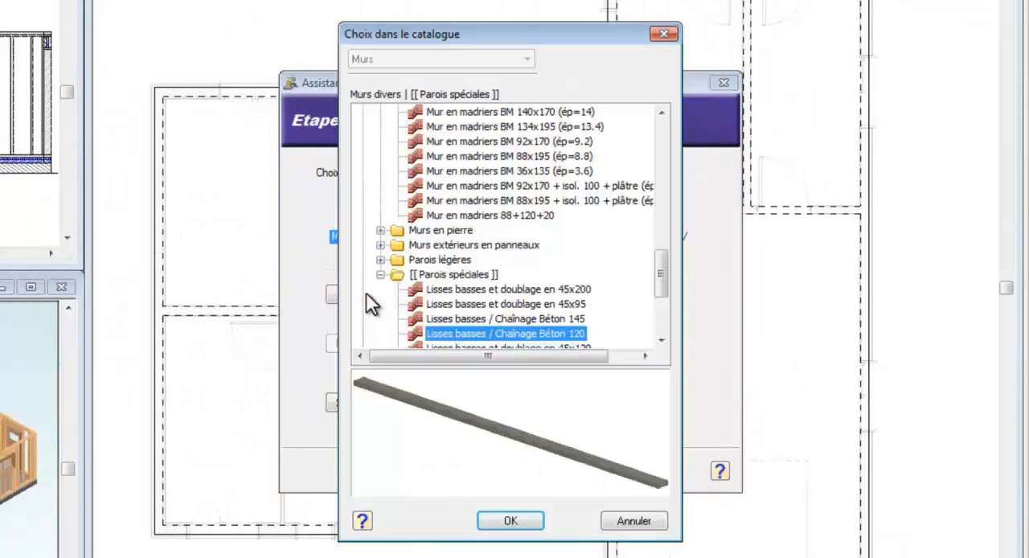
click(380, 275)
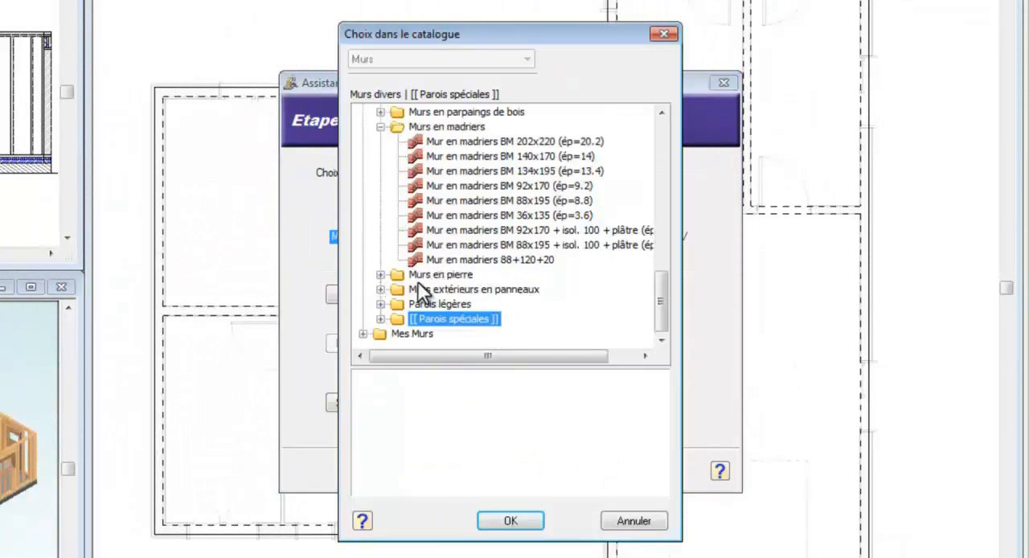
scroll(389, 215, up, 1)
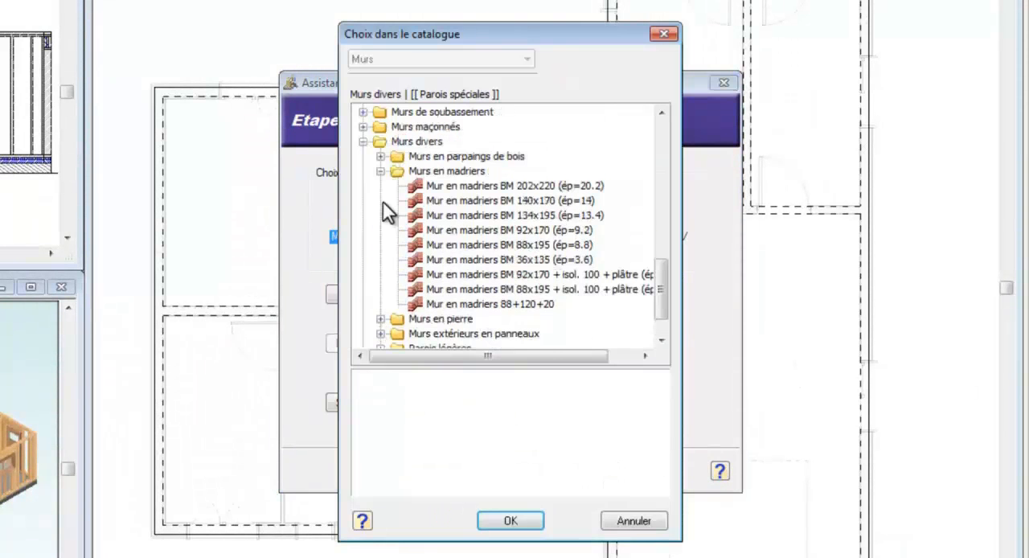
click(362, 111)
click(403, 126)
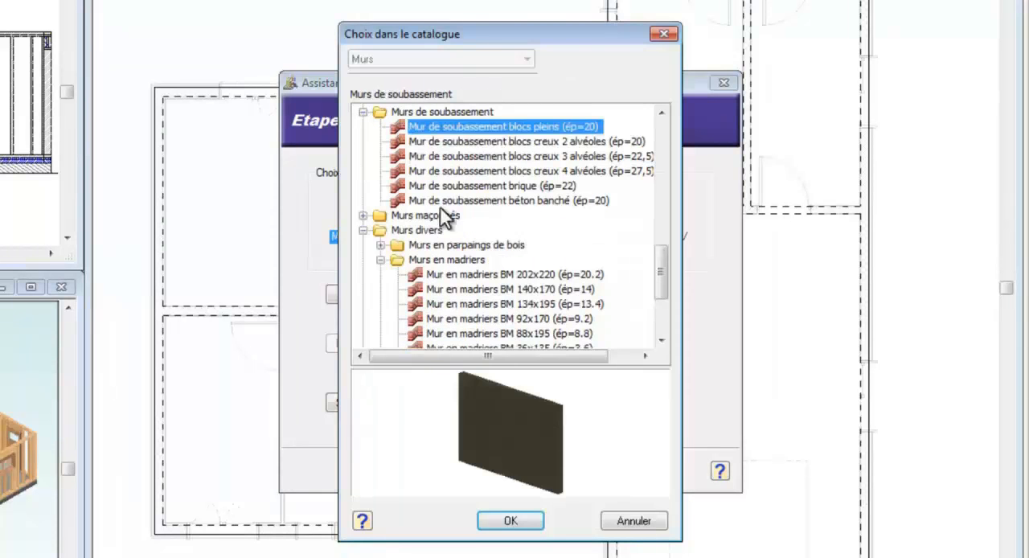
click(510, 519)
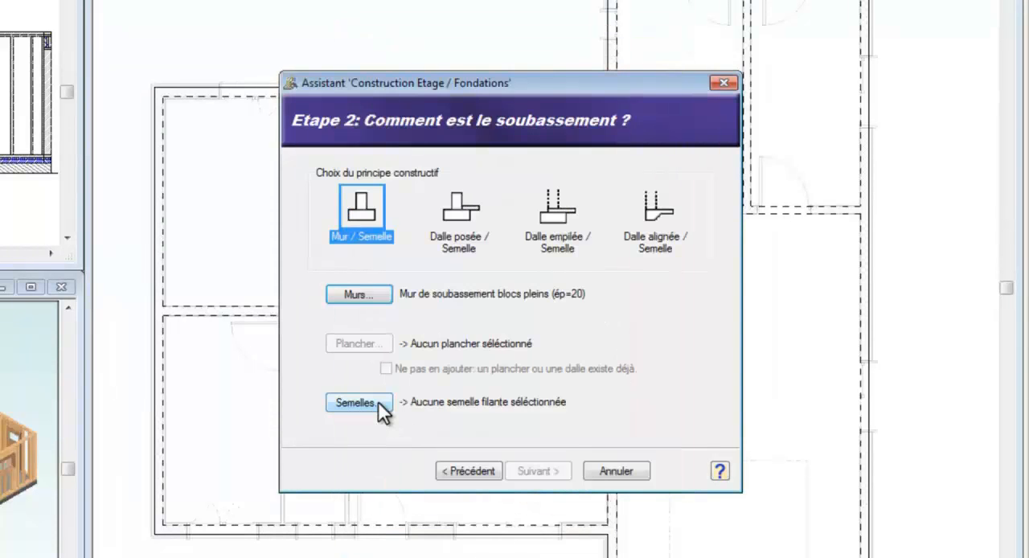
Step: Select the Semelle filante de dim.LxH:50.0 cm x 30.0 cm for the strip footings
click(359, 402)
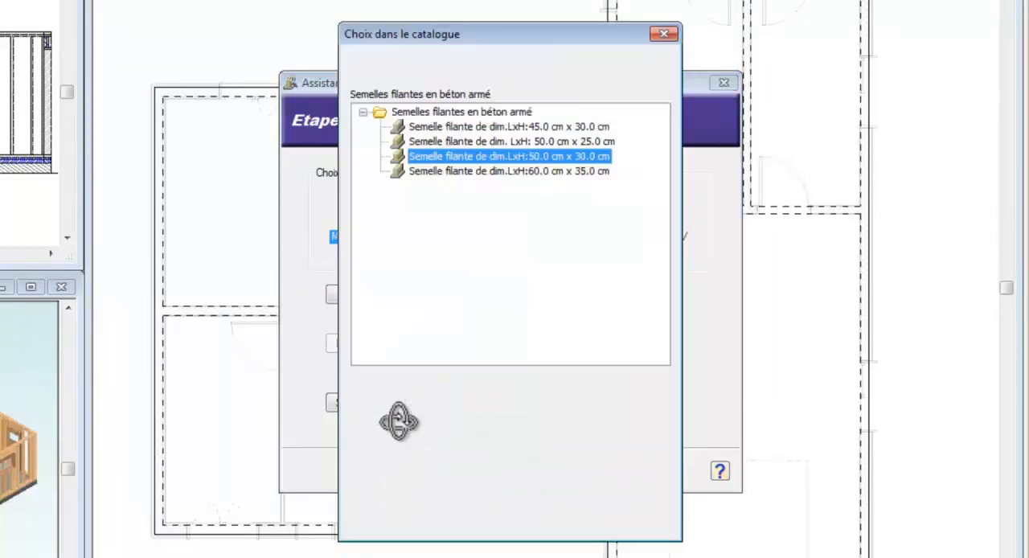
click(501, 140)
click(503, 153)
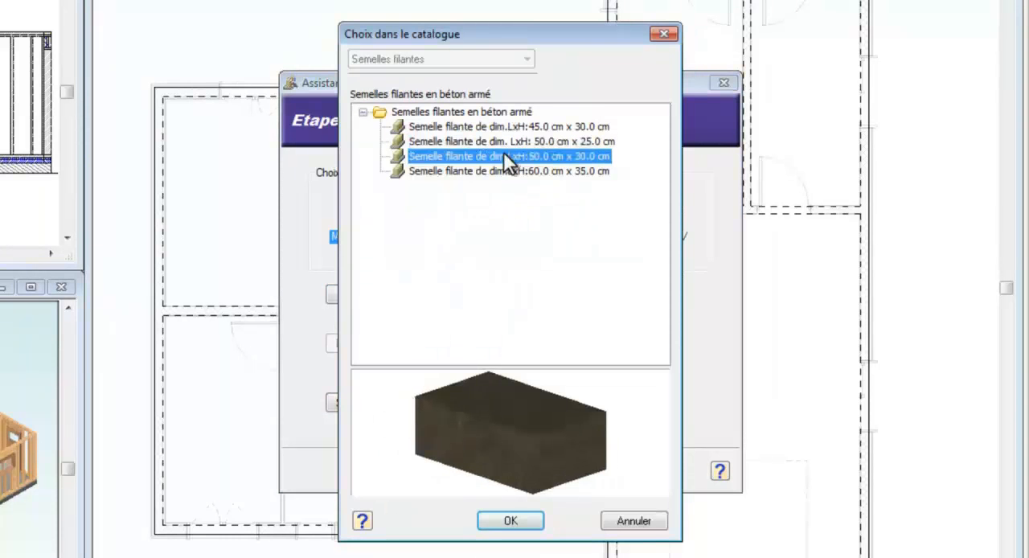
right_click(503, 153)
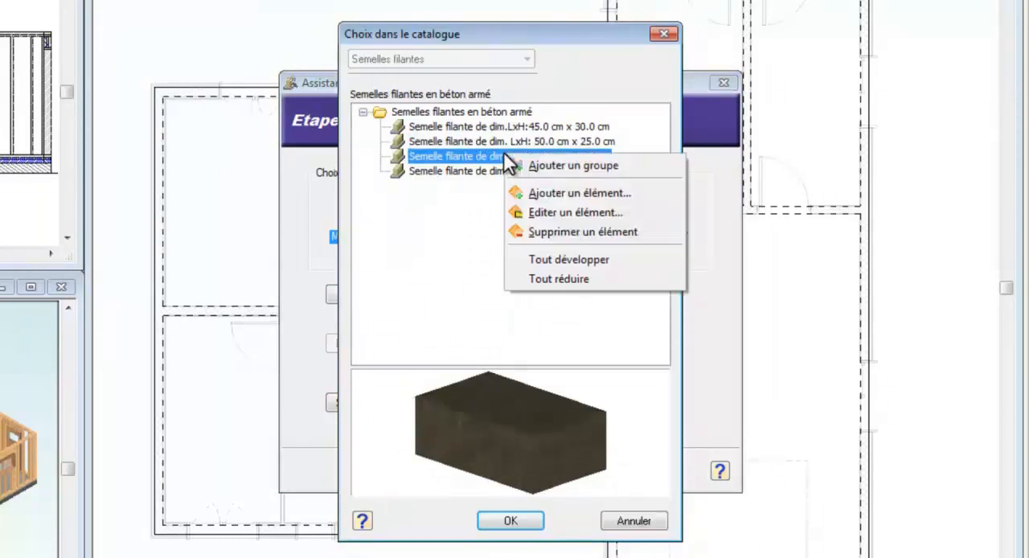
click(531, 193)
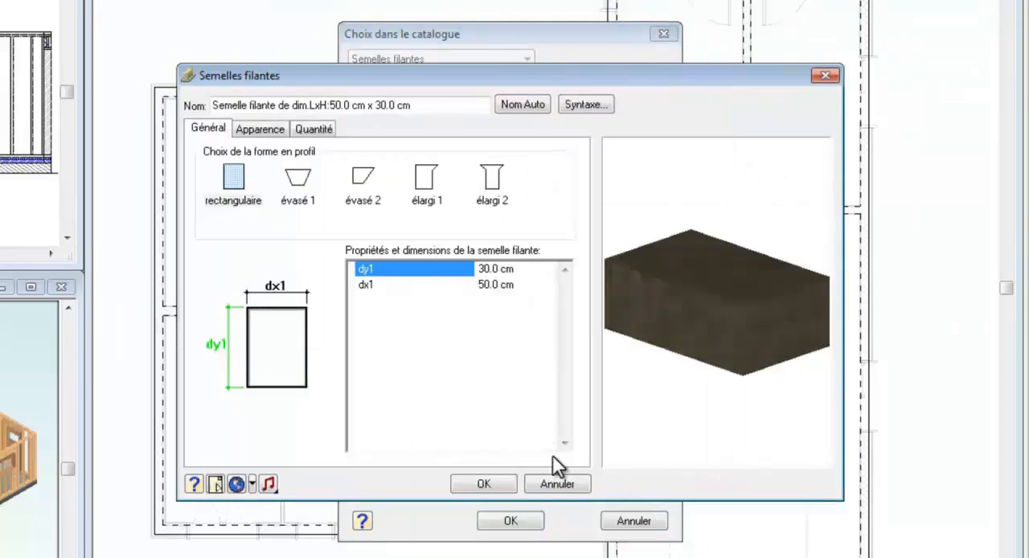
click(558, 484)
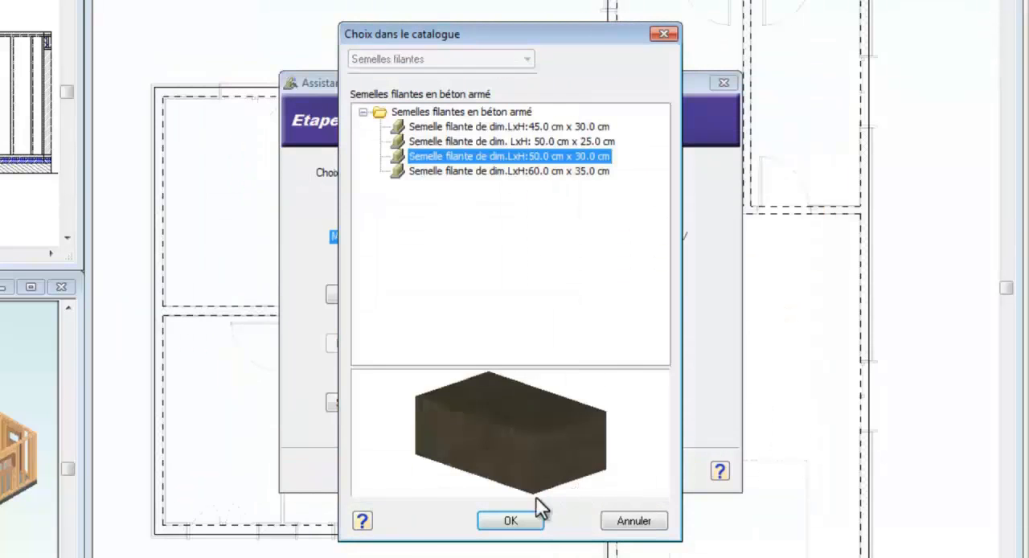
Step: Accept the footing choice and generate the foundation level with a wall offset of 0.0 towards the interior
click(514, 521)
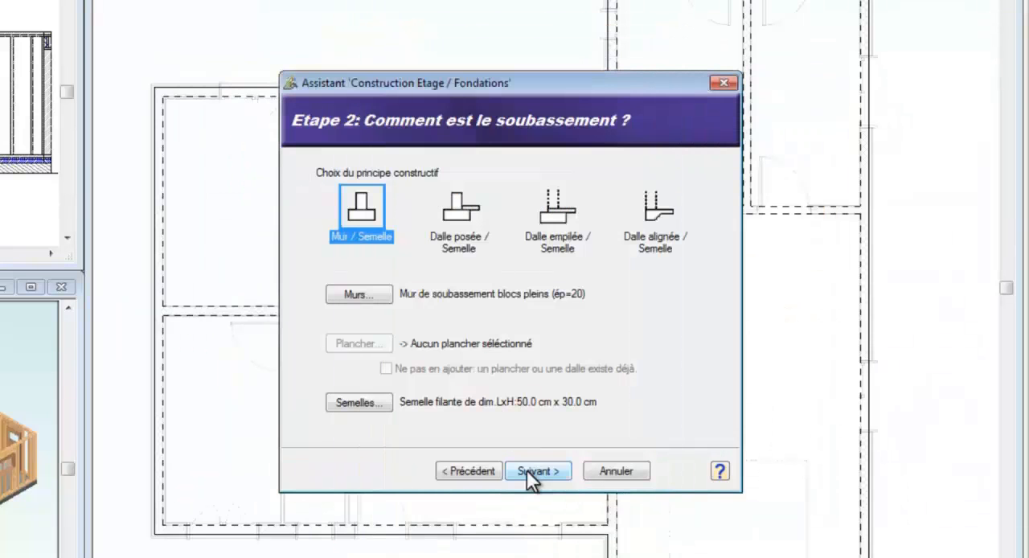
click(534, 471)
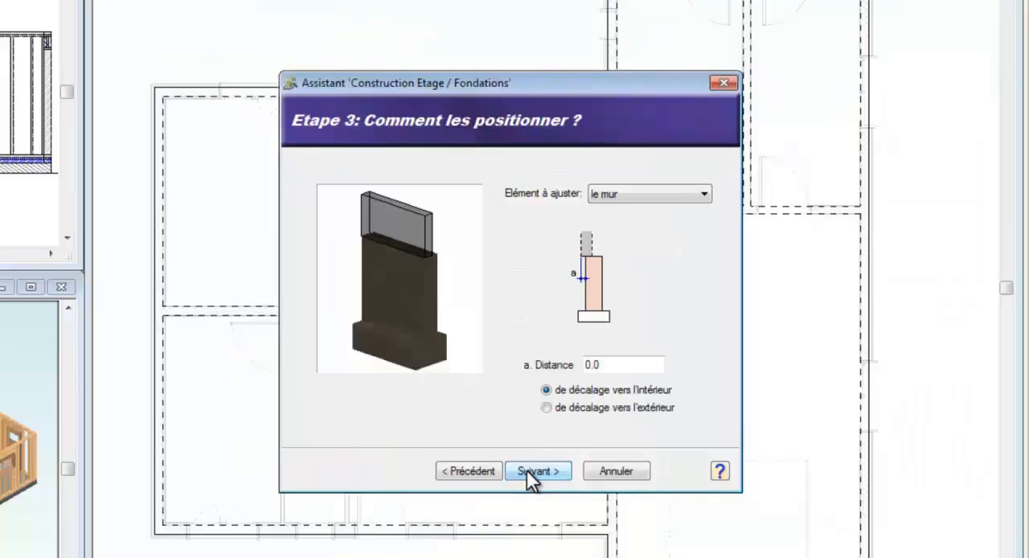
click(535, 471)
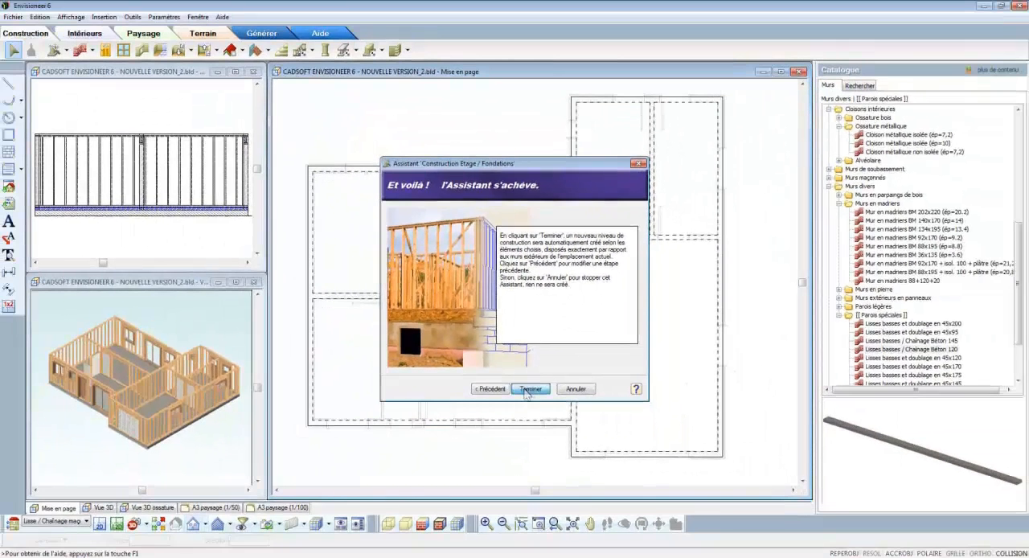
click(530, 447)
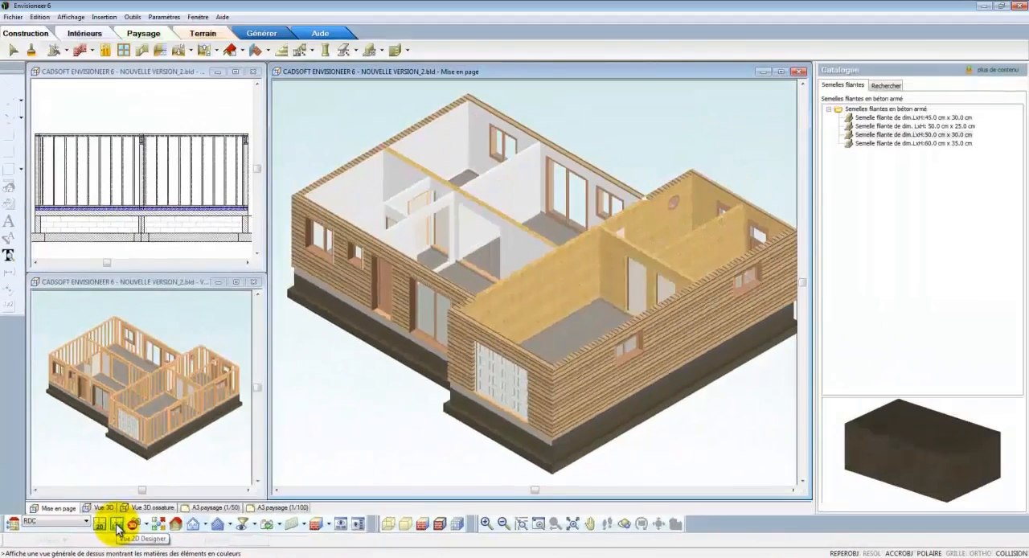
Step: Show the RDC level in the 2D Designer view with the Rendu et arêtes display
click(117, 525)
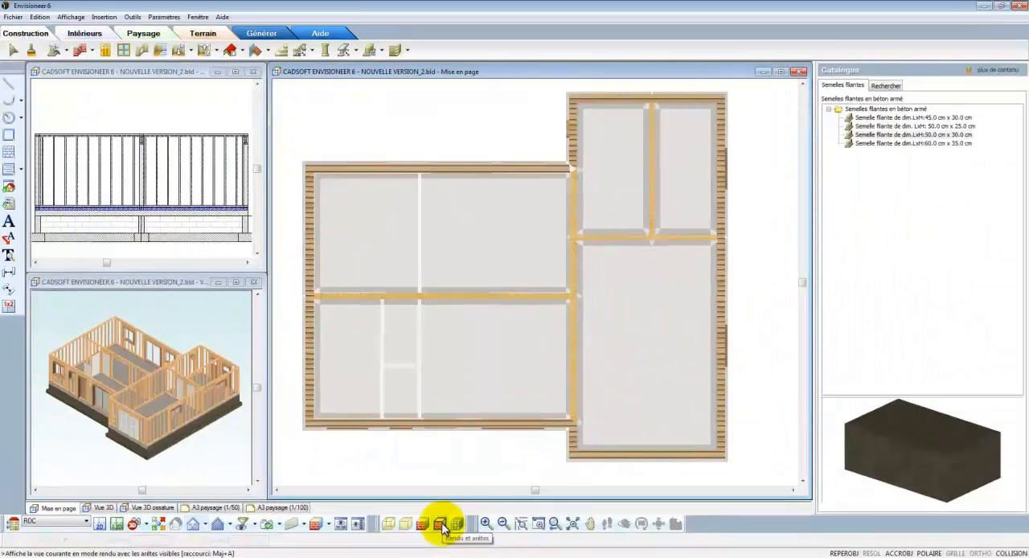
click(442, 525)
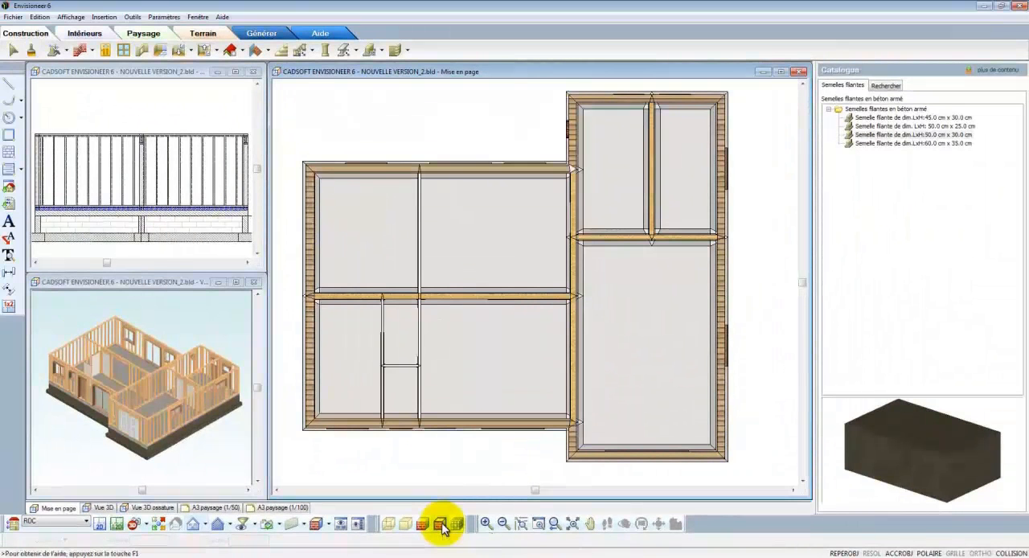
Step: Start the Plancher par pièce command and choose the Salon finish from Surfaces de finitions par pièce
click(192, 50)
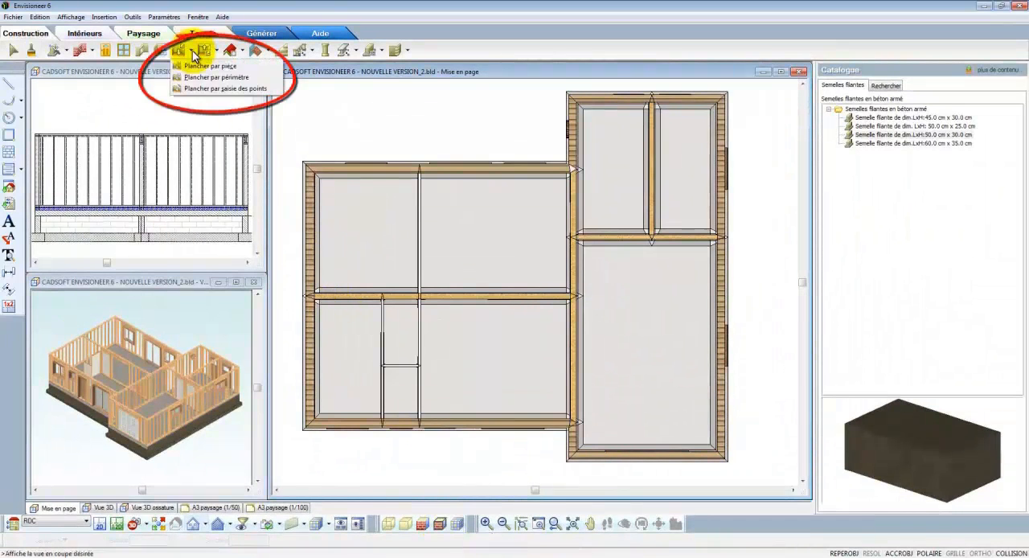
click(197, 66)
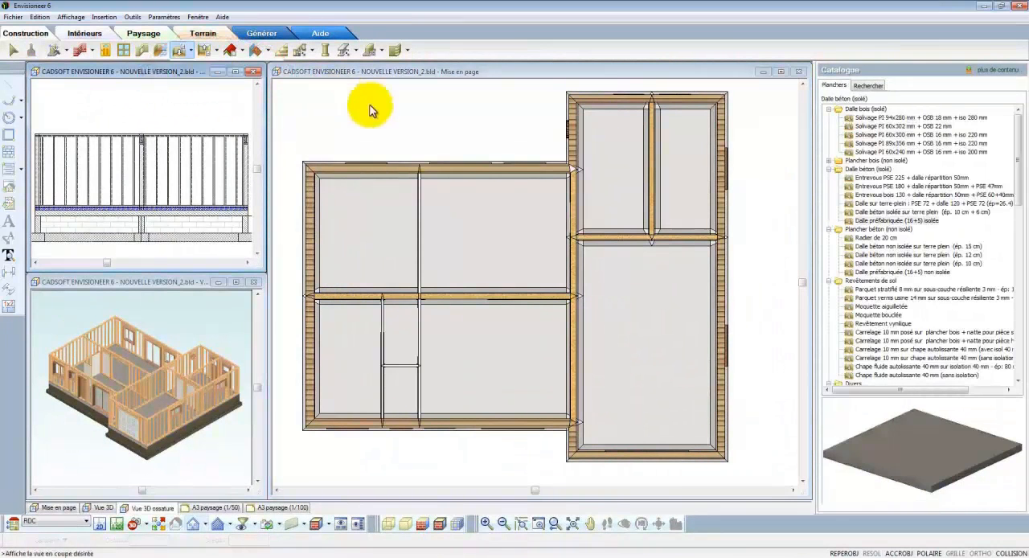
click(831, 171)
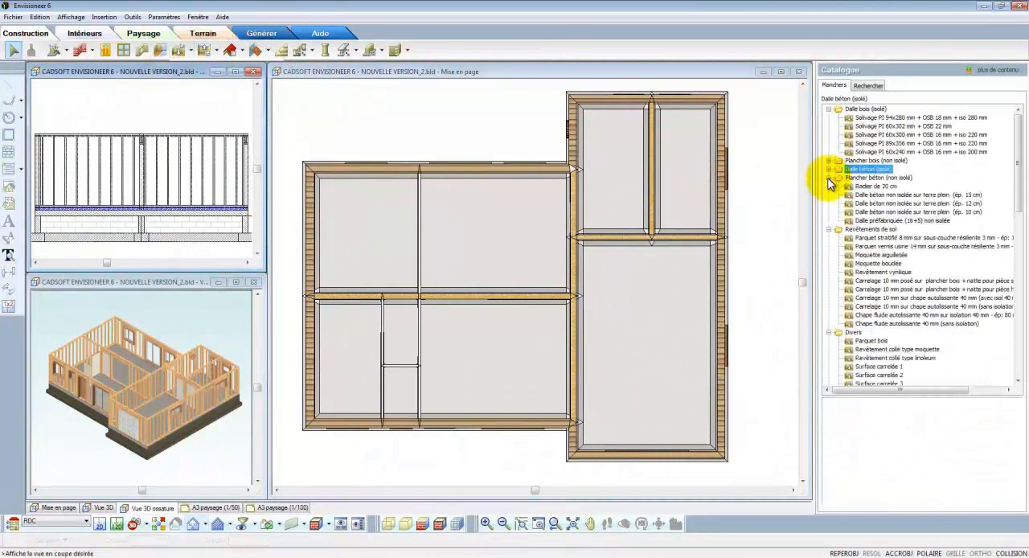
click(829, 178)
click(828, 186)
click(829, 195)
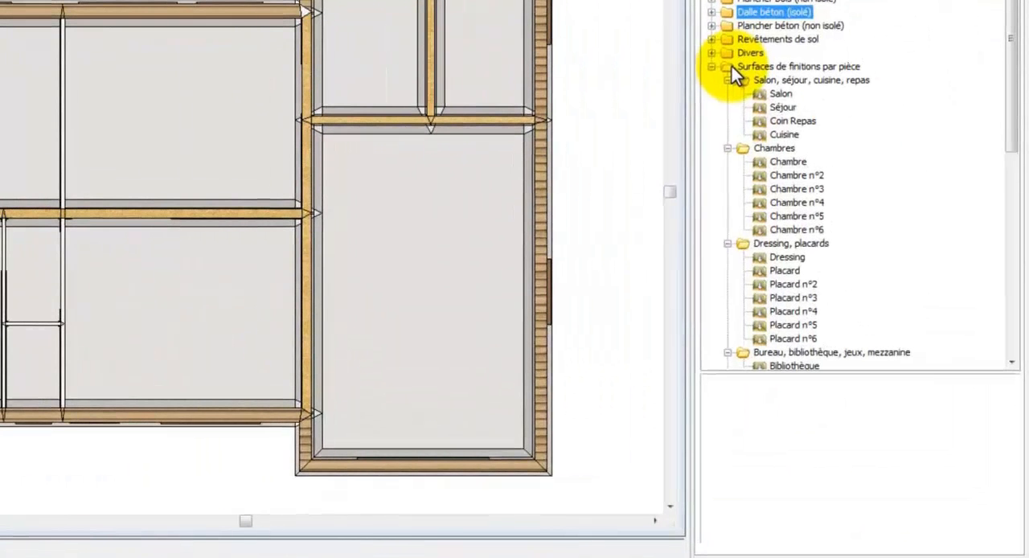
click(775, 95)
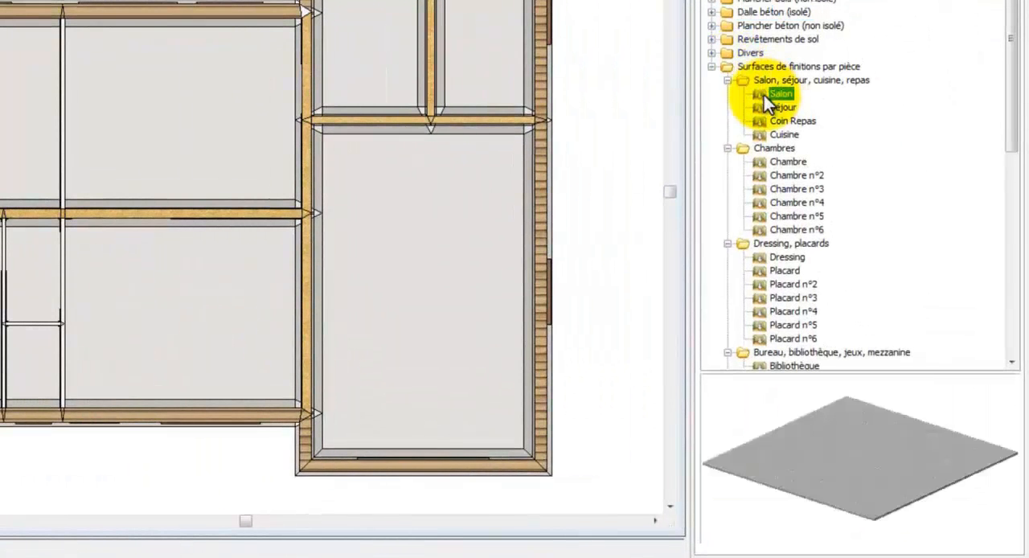
Step: Set the Salon finish's surface thickness to 1 cm and apply it to the large front room beside the garage
right_click(764, 94)
click(782, 119)
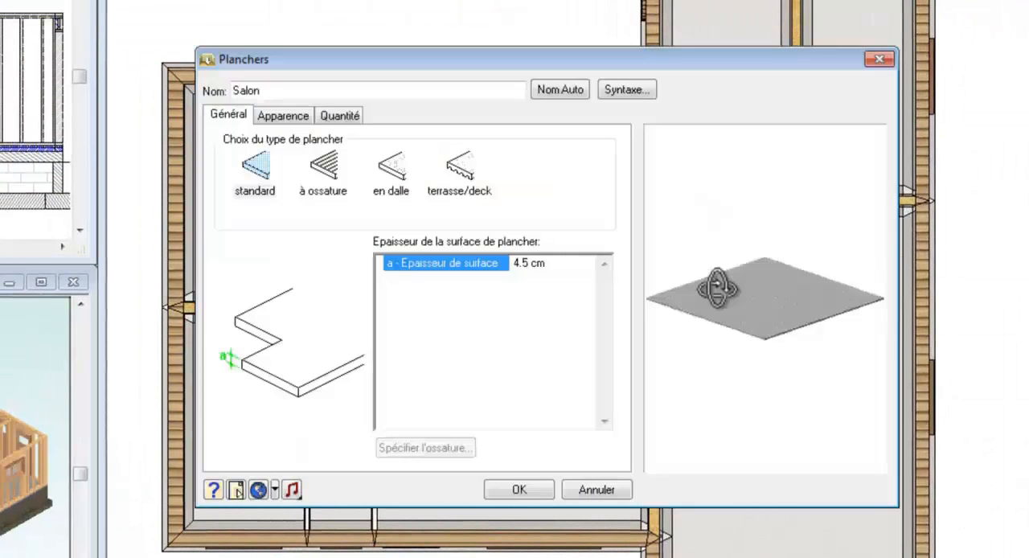
click(556, 263)
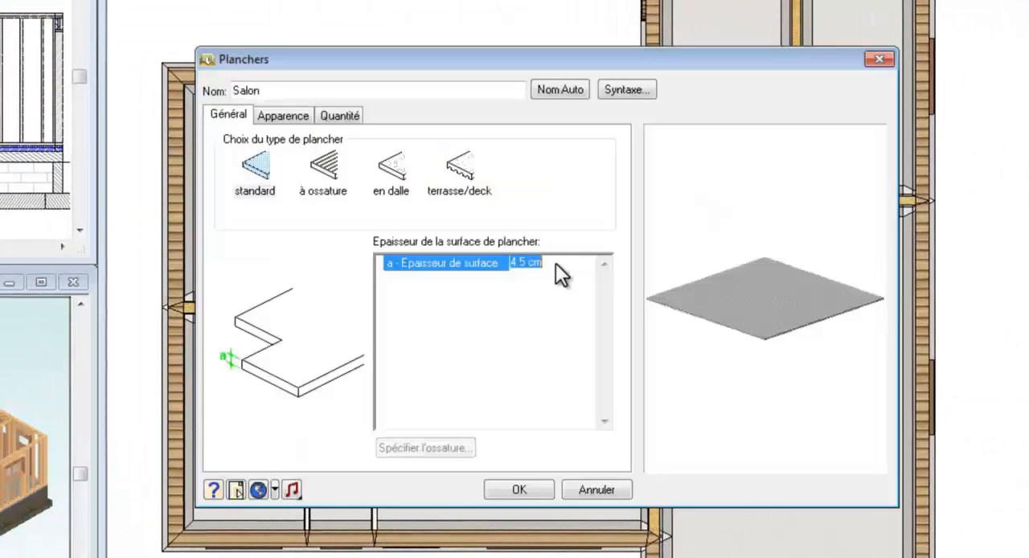
text(12)
click(524, 488)
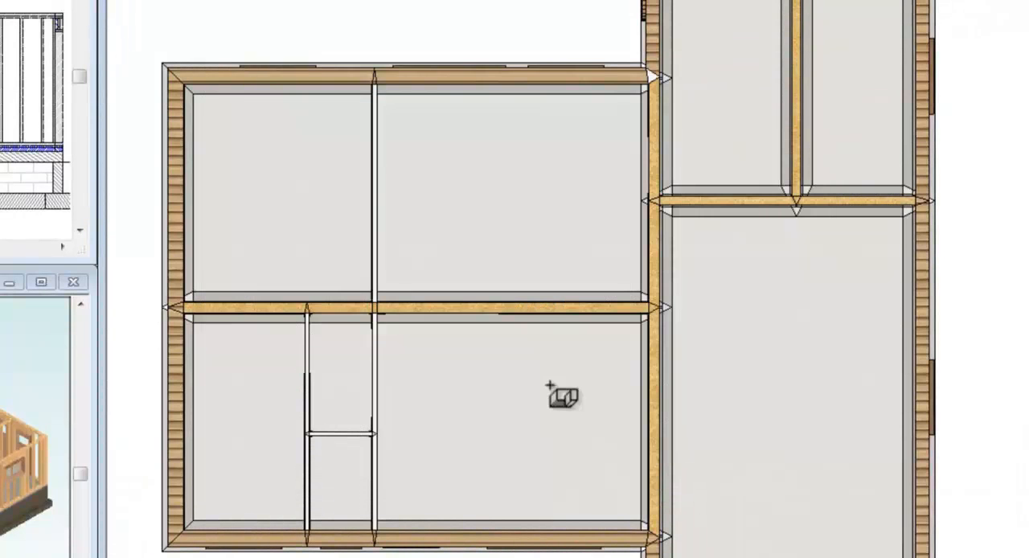
click(550, 386)
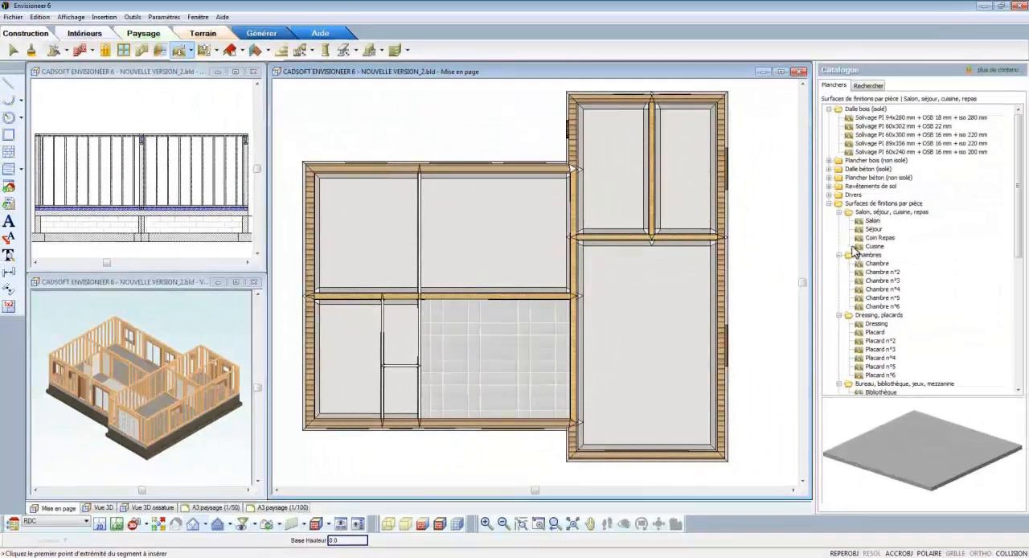
Step: Set the Cuisine finish's surface thickness to 1 cm and apply it to the large rear room beside the garage wing
click(873, 246)
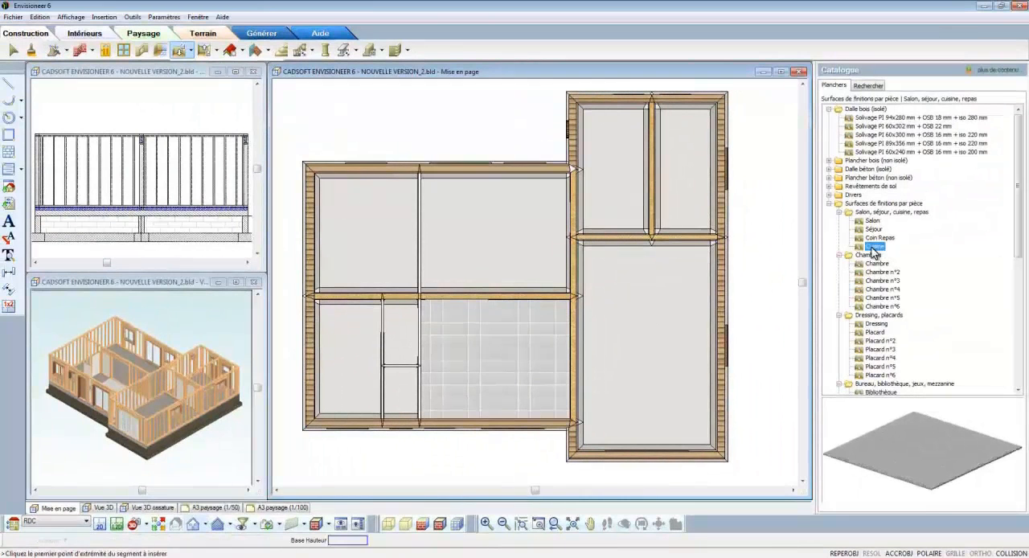
double_click(873, 247)
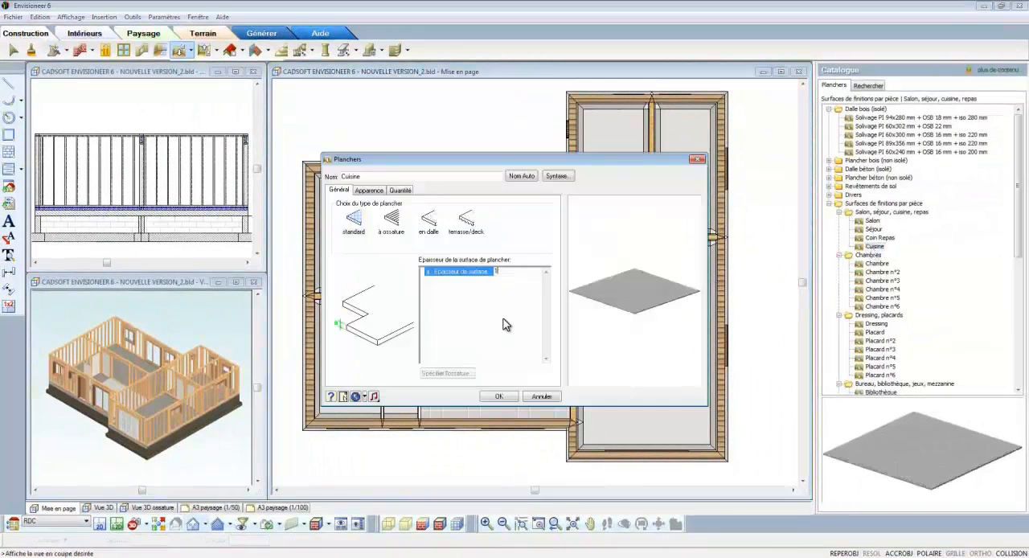
click(501, 397)
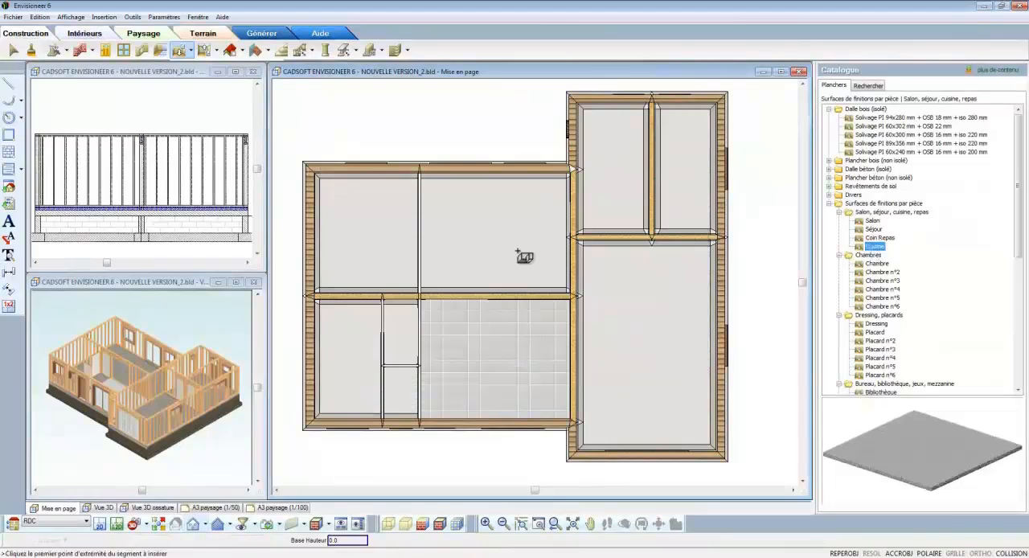
click(519, 252)
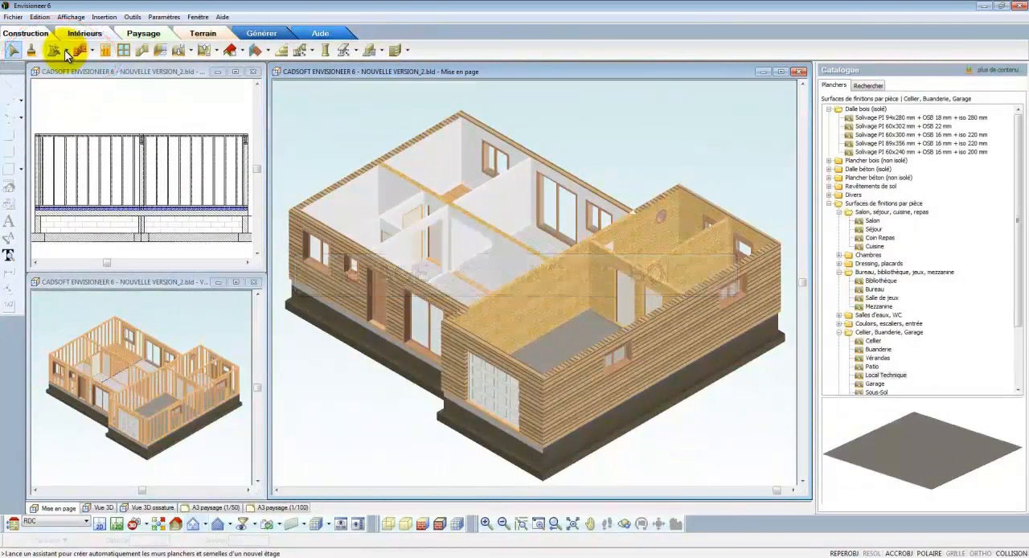
Step: Start the Construction Etage/Fondations assistant again and choose the level on which to create a storey with its floor
click(66, 51)
click(99, 121)
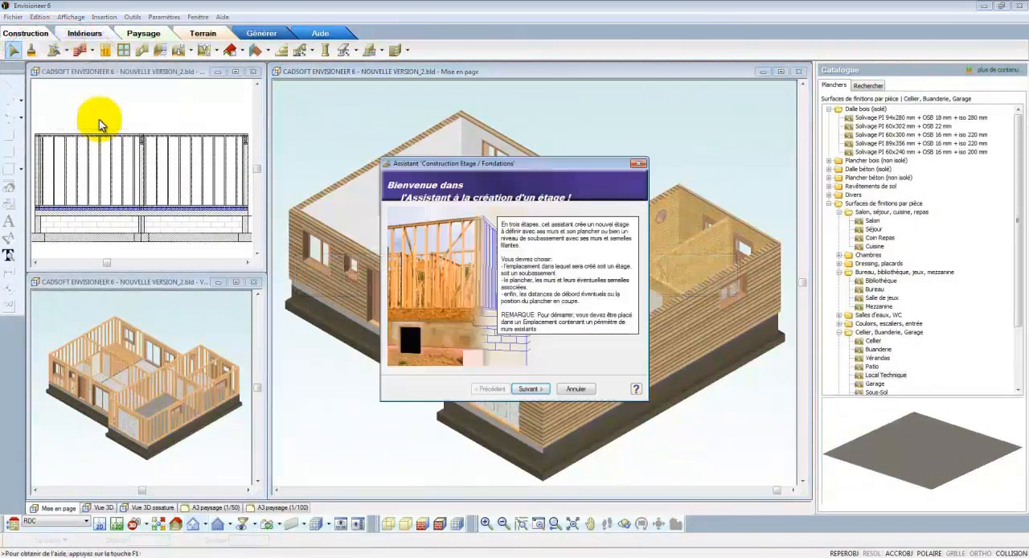
click(527, 388)
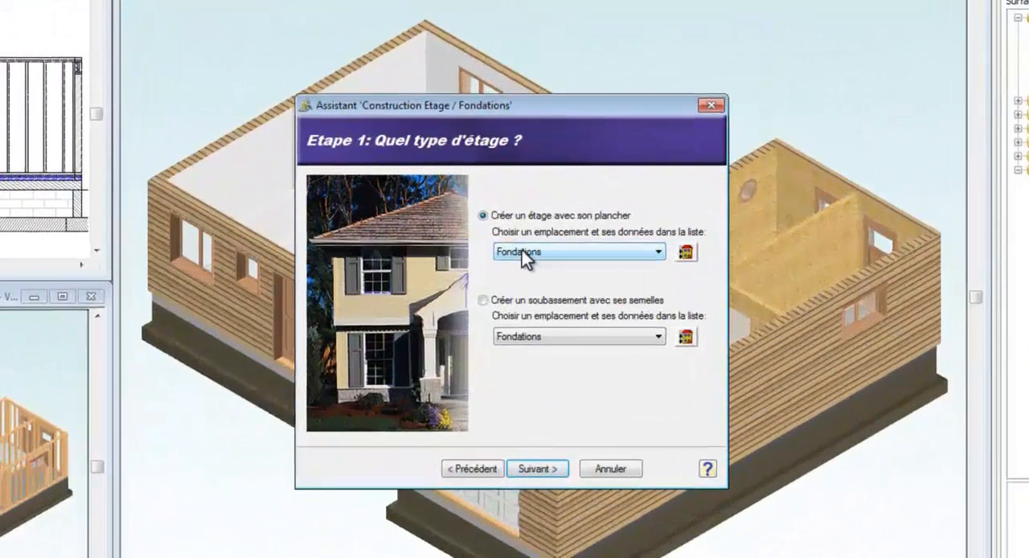
click(524, 252)
click(531, 302)
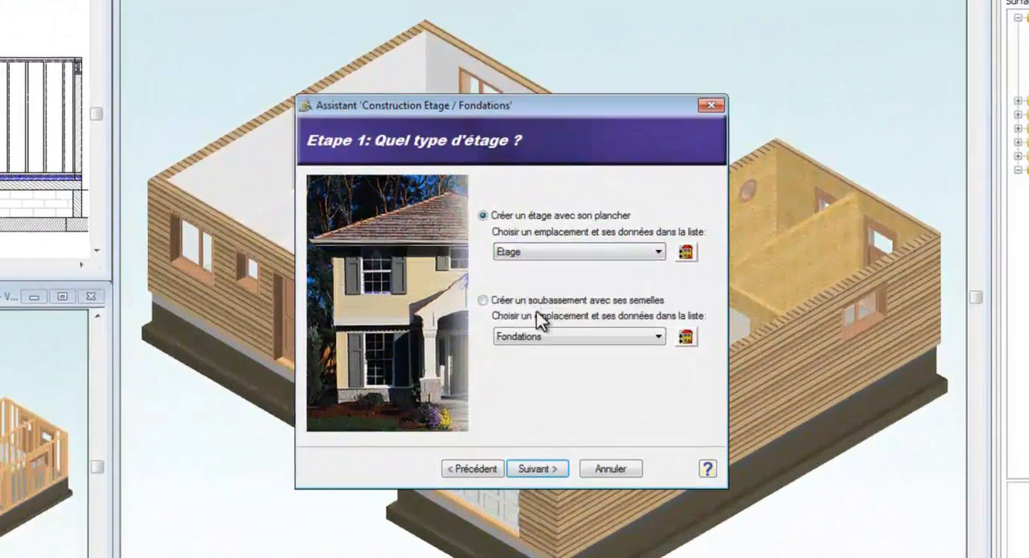
click(556, 470)
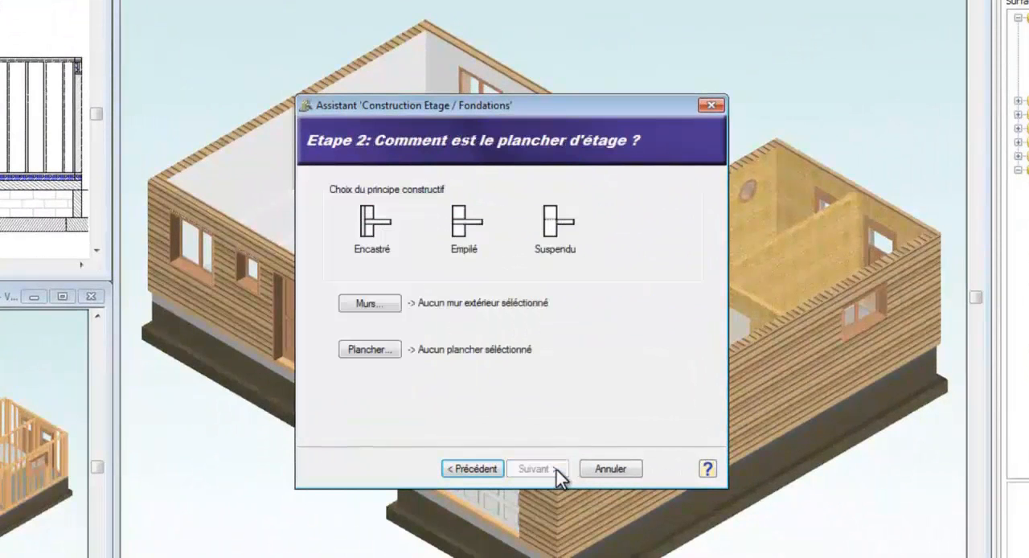
Step: Choose the Encastré floor principle and assign the Bardage BM + ossature 45x145 + plâtre exterior wall to the storey
click(371, 227)
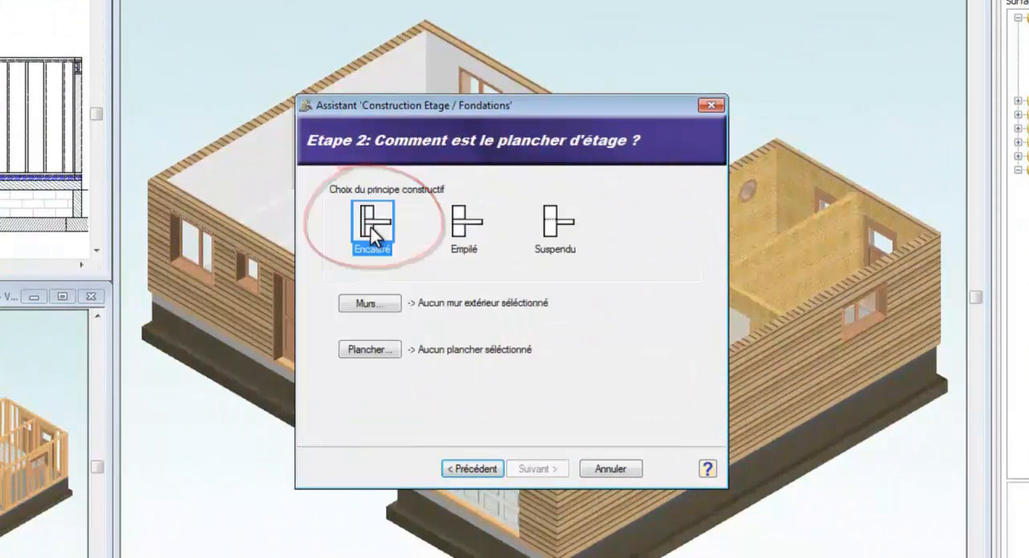
click(372, 306)
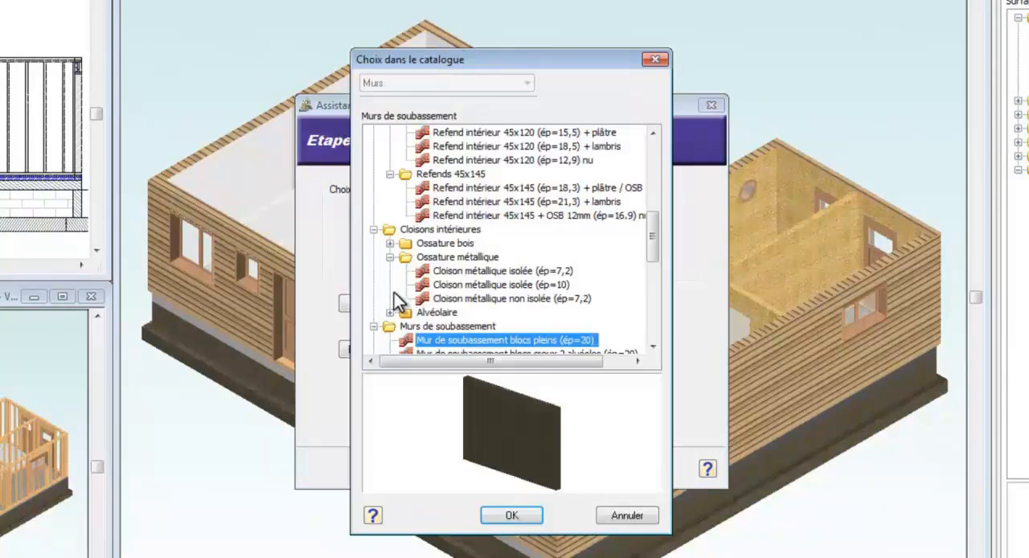
drag(652, 226, 663, 177)
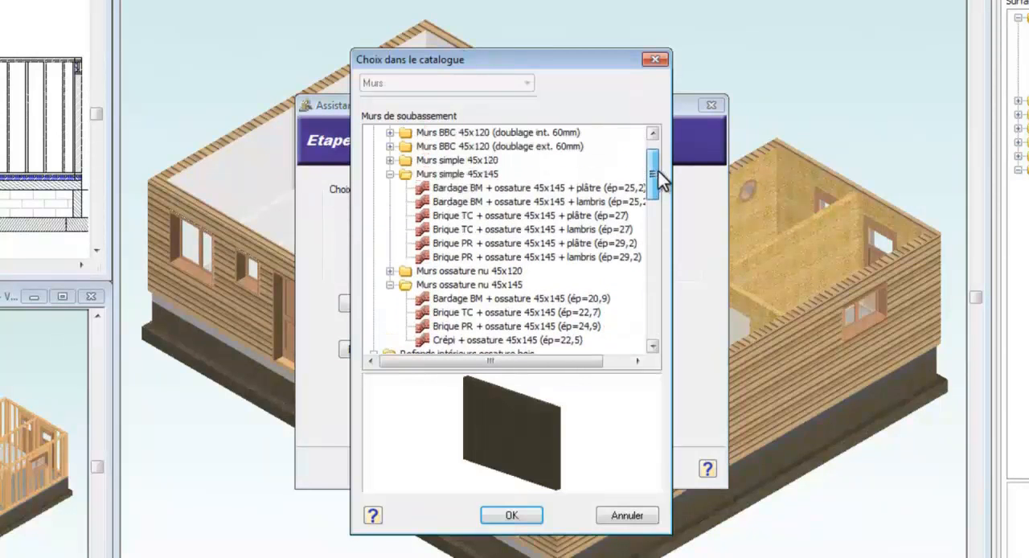
click(538, 189)
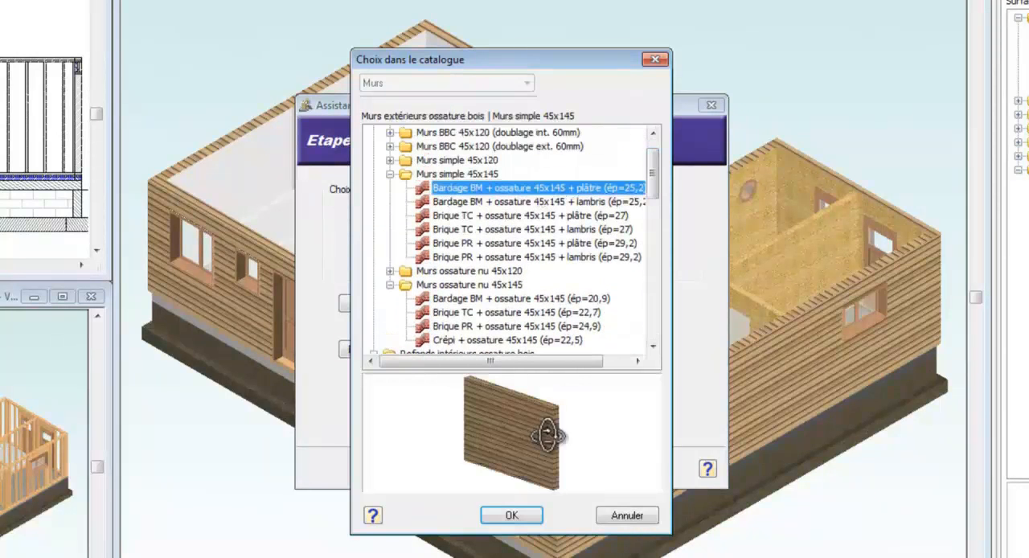
drag(546, 436, 542, 478)
click(518, 516)
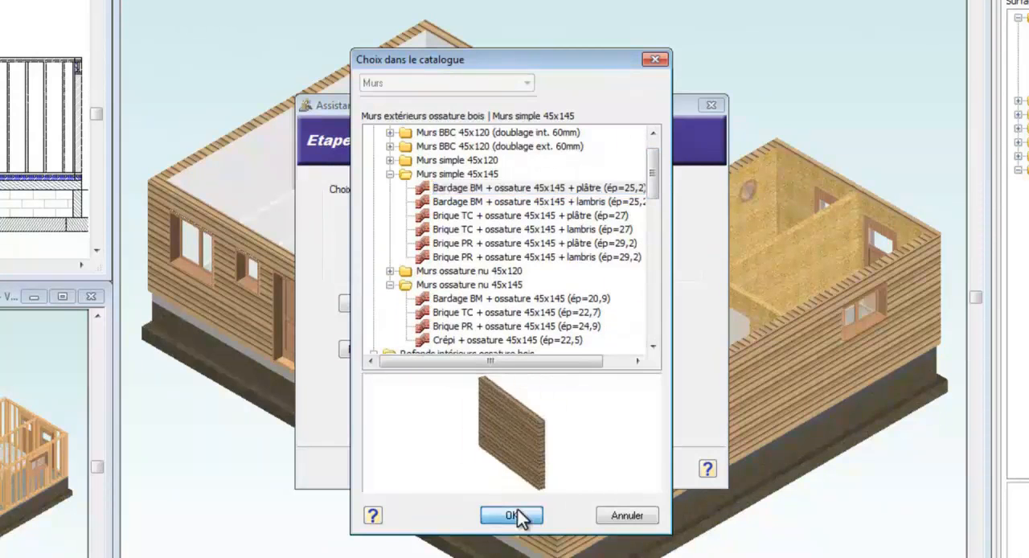
Step: Assign the non-insulated wood floor Solivage BM 45x220 mm + OSB 16 mm and finish the assistant to create the storey
click(381, 352)
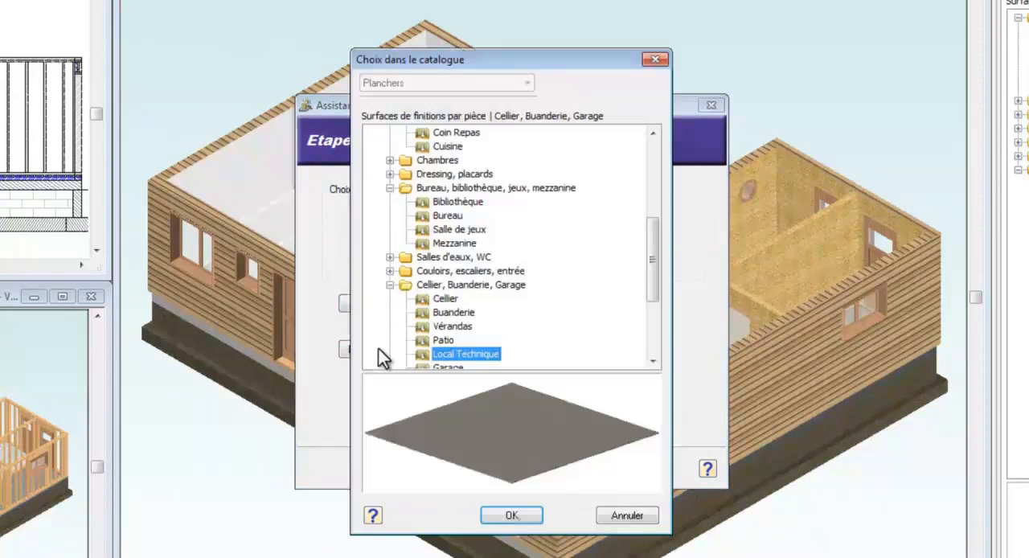
drag(654, 268, 653, 174)
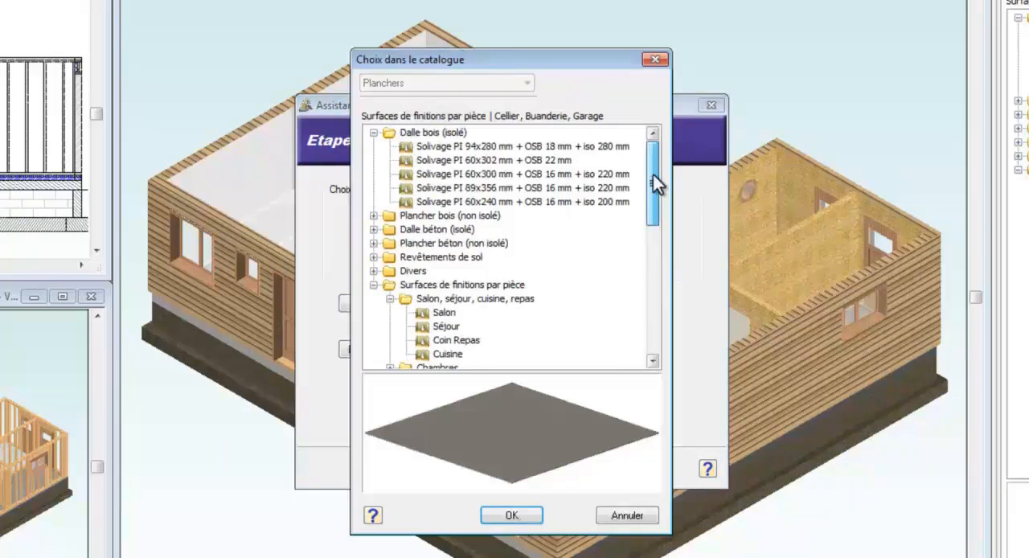
click(373, 216)
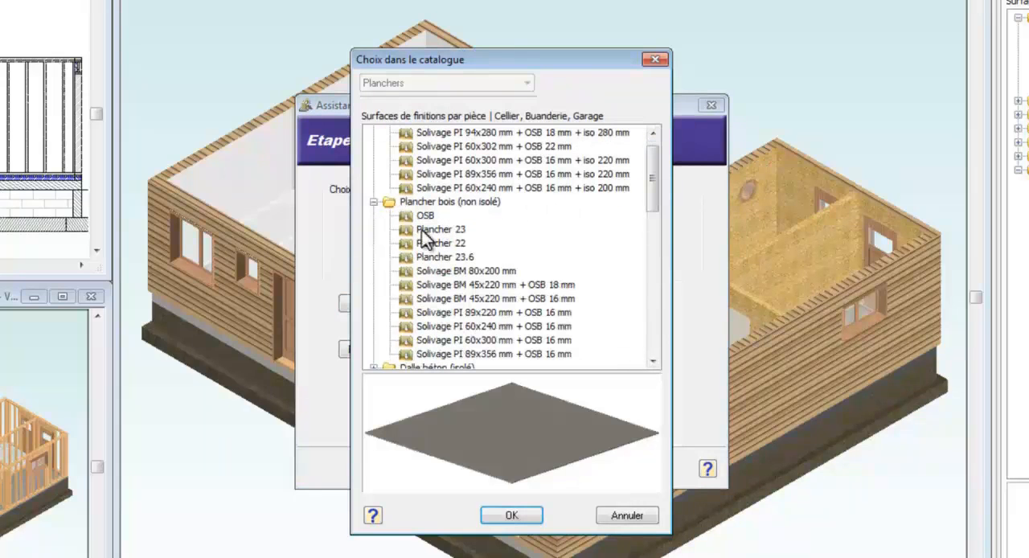
click(434, 285)
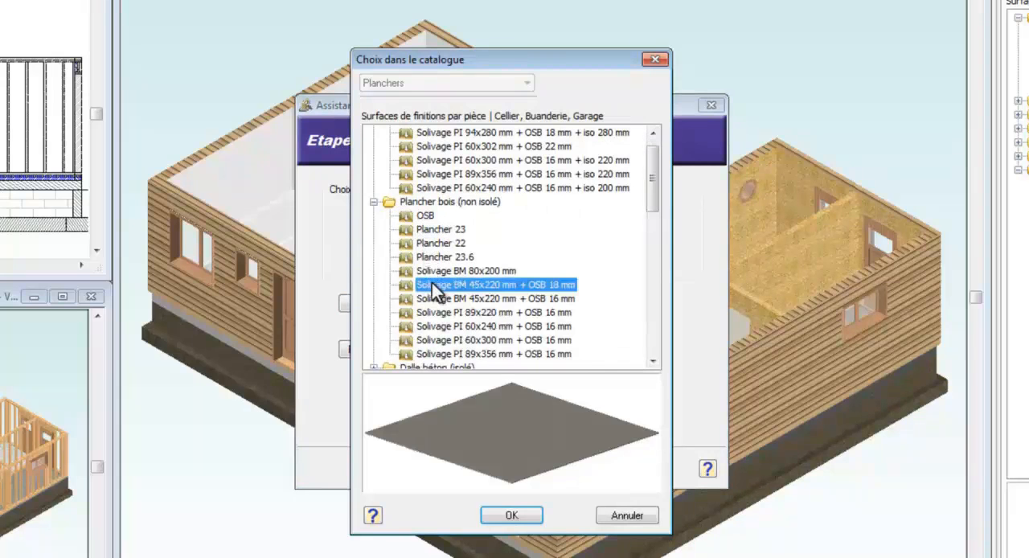
click(435, 299)
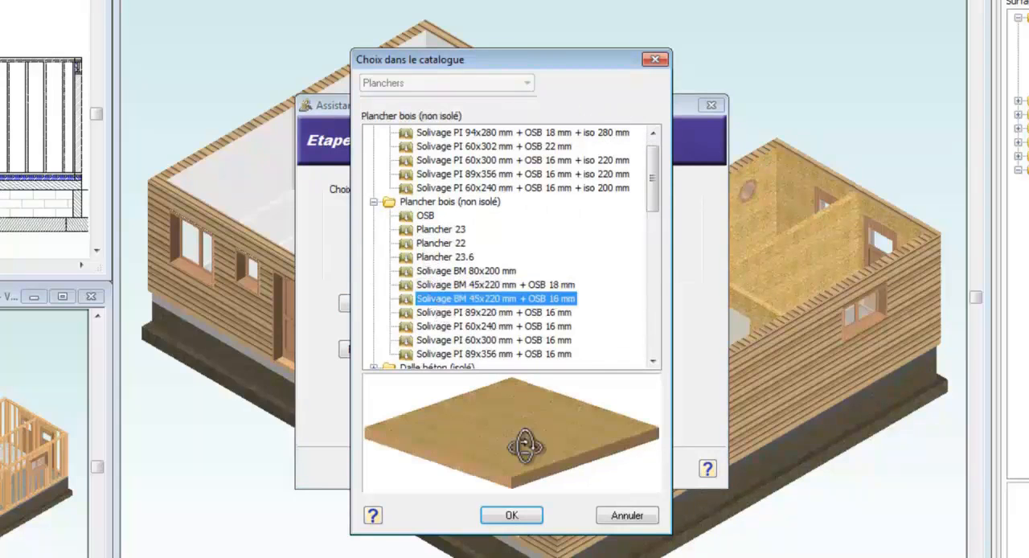
click(510, 515)
click(532, 469)
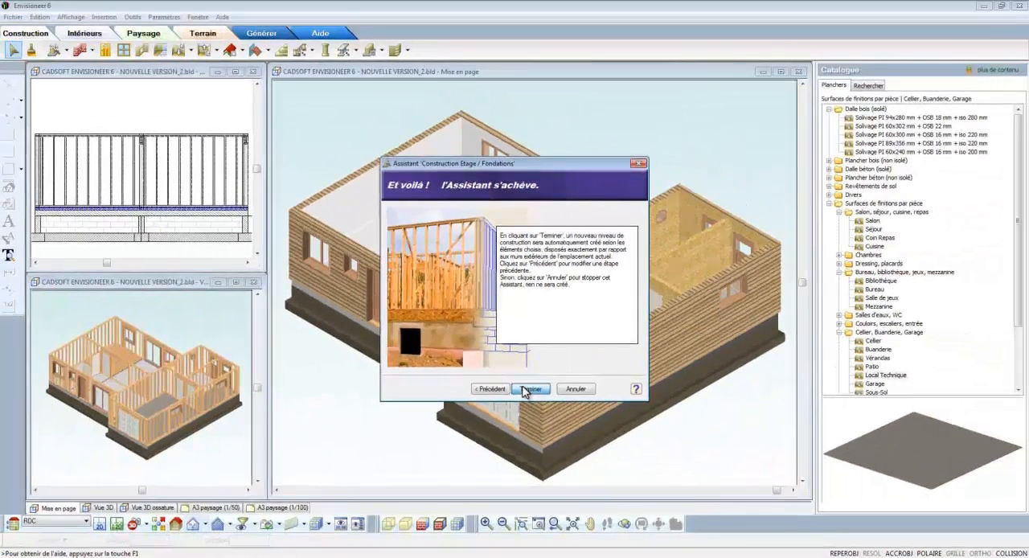
click(530, 469)
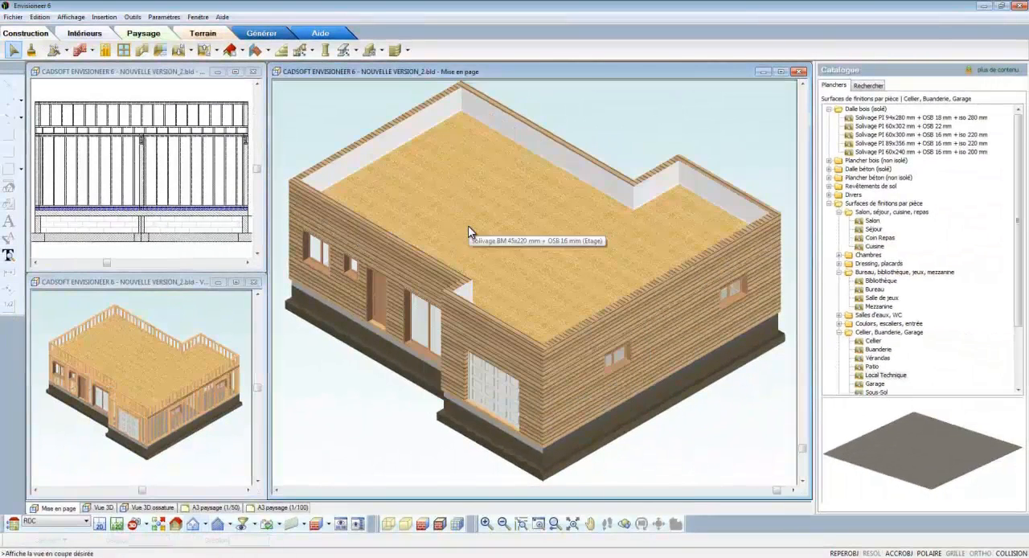
Step: Open the upper floor's framing options and replace its joist with Solive poutre en I 89x220 mm
click(468, 230)
right_click(468, 225)
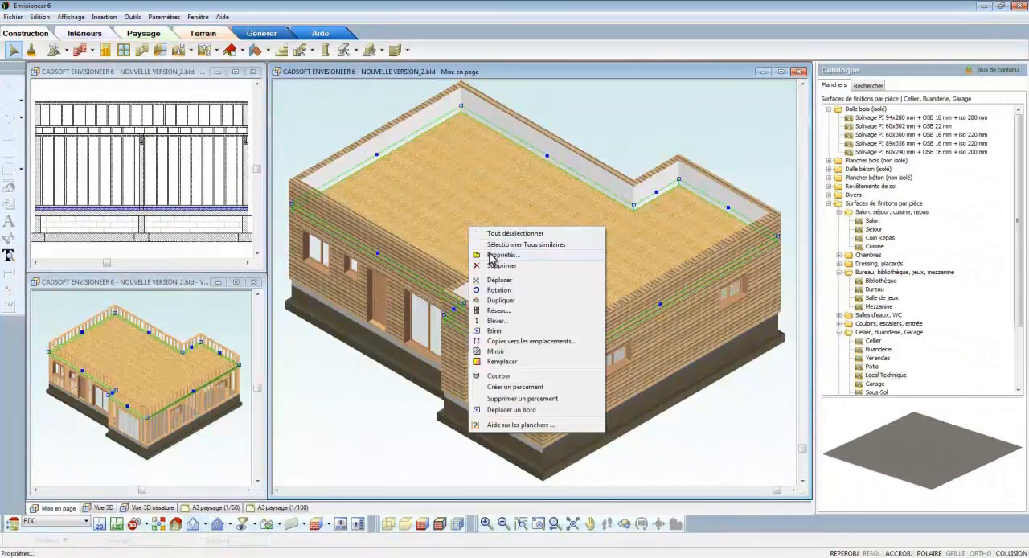
click(492, 257)
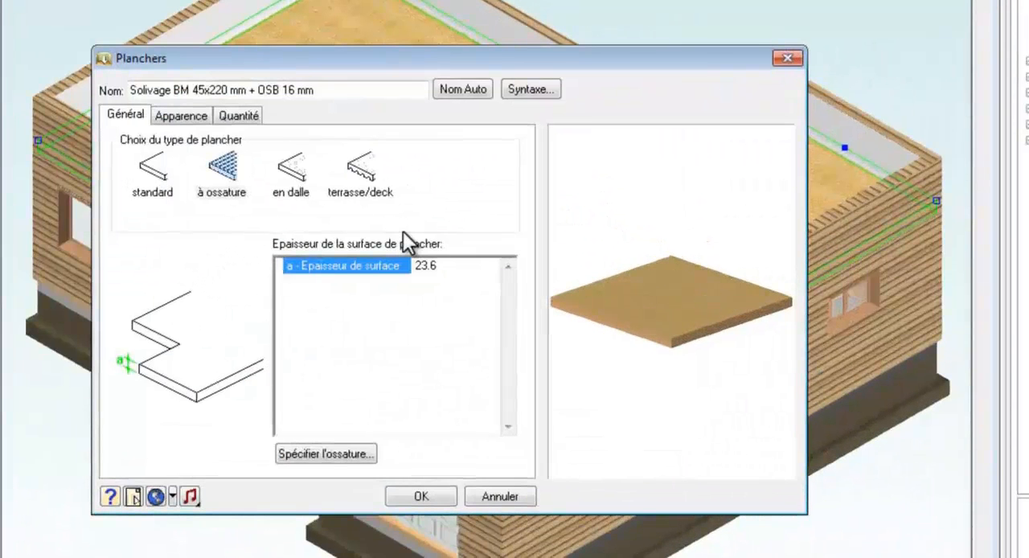
click(338, 453)
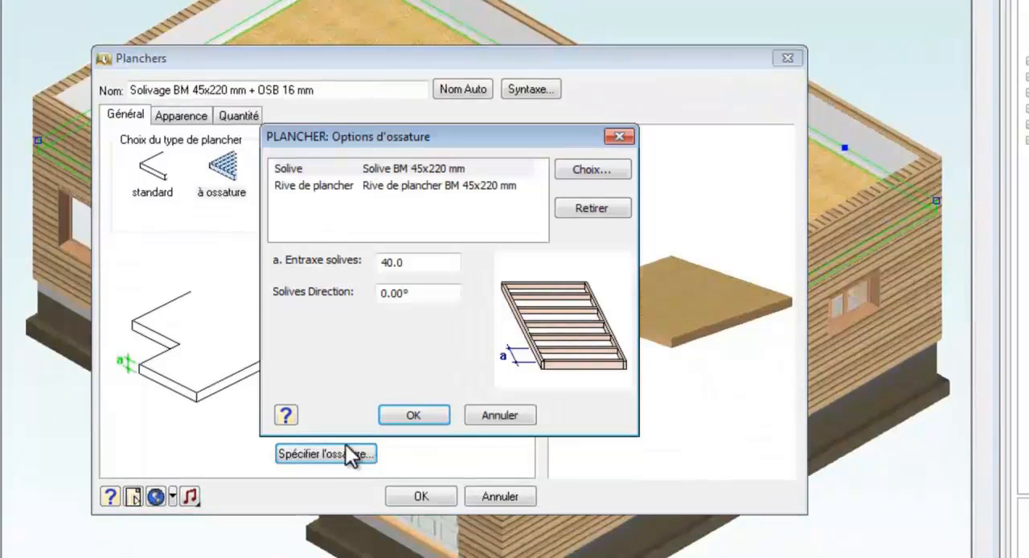
click(455, 175)
click(569, 169)
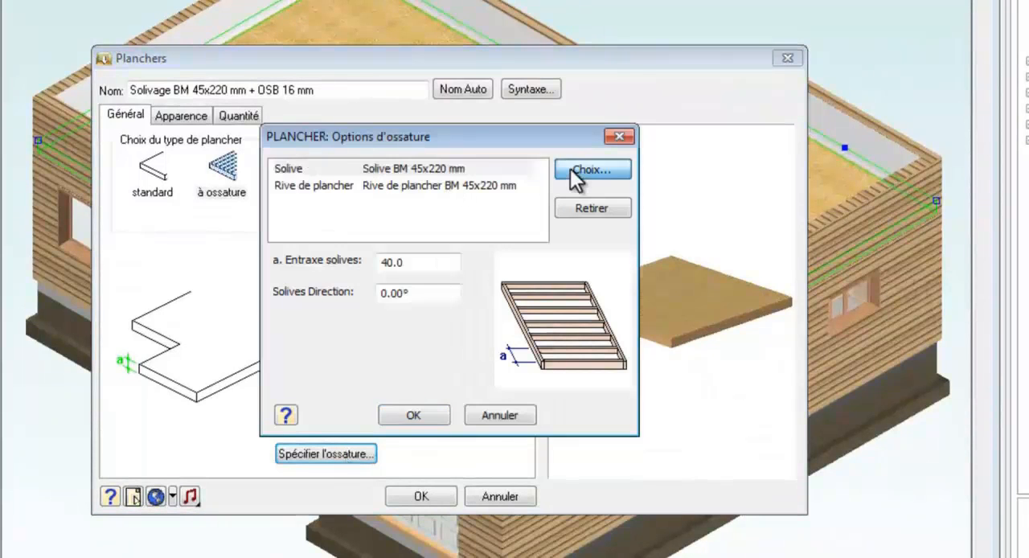
scroll(479, 210, down, 1)
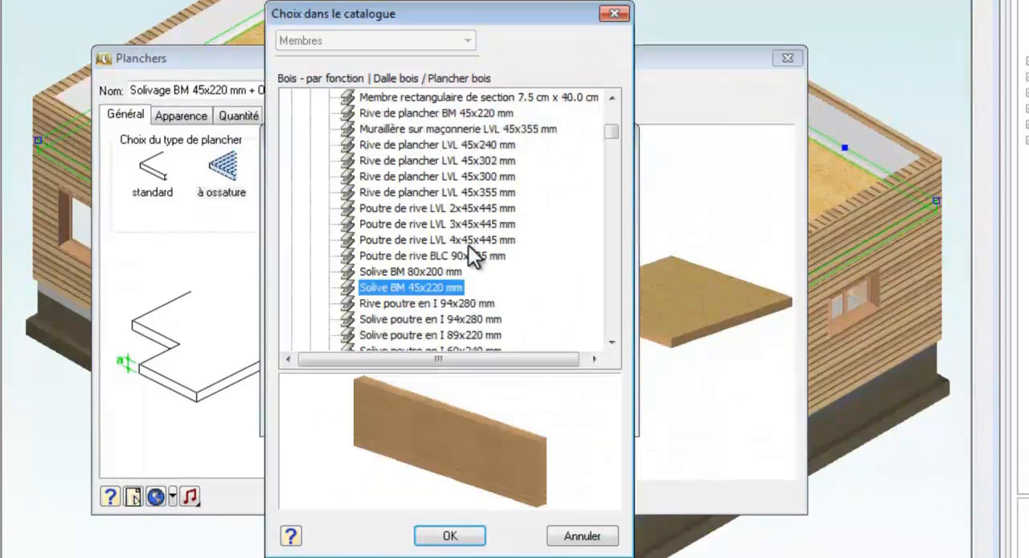
scroll(465, 293, down, 1)
click(457, 291)
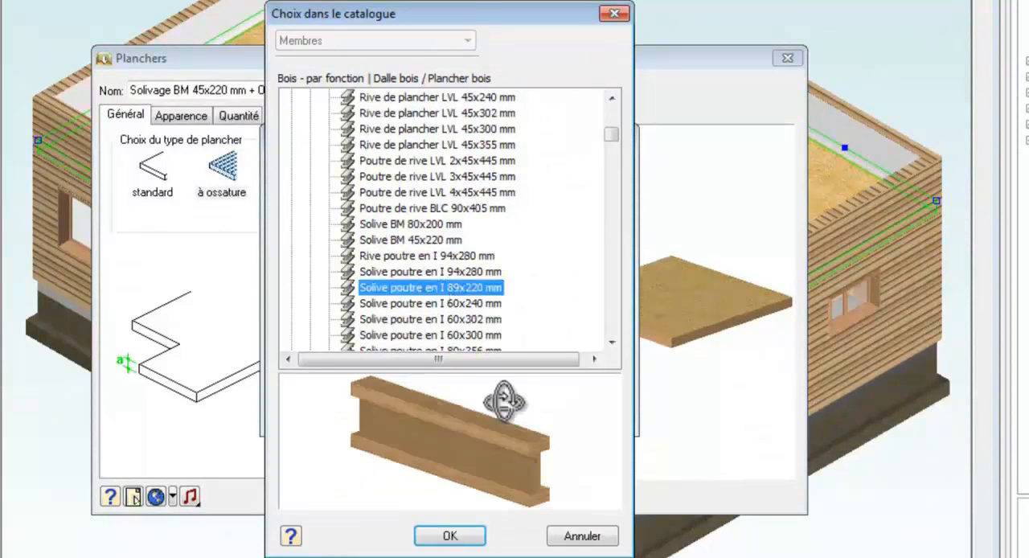
drag(533, 437, 462, 374)
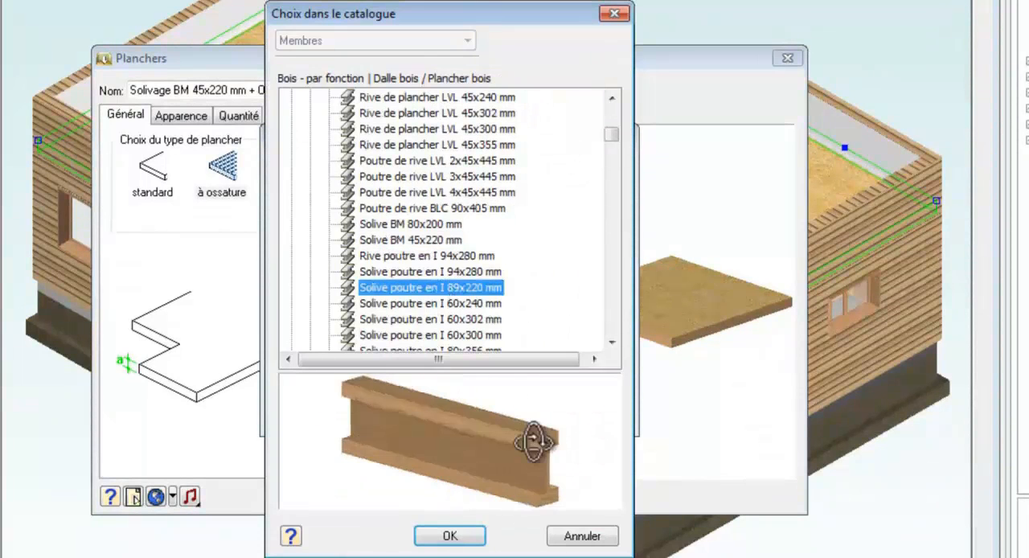
click(454, 536)
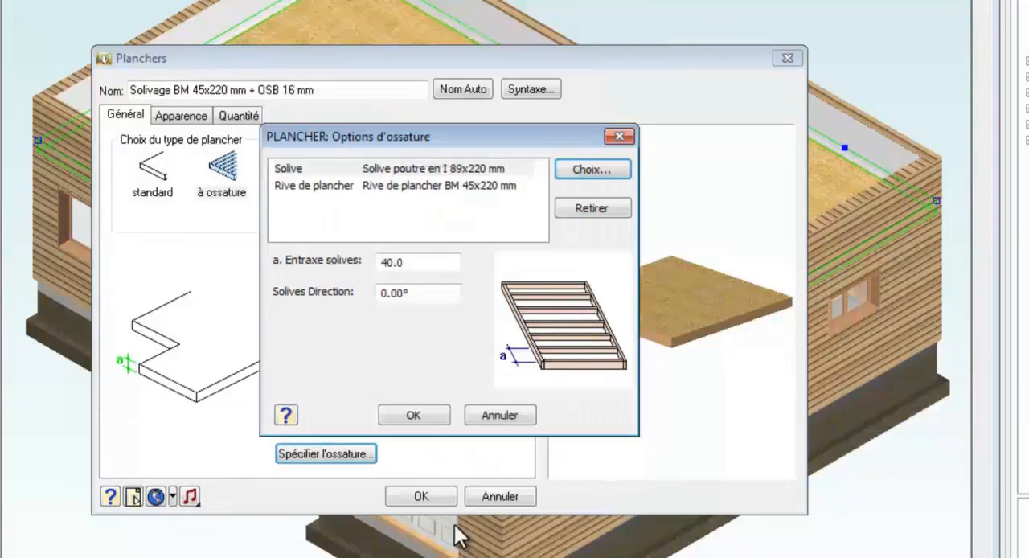
Step: Set the upper floor's joist spacing to 50 and joist direction to 90°, and apply the floor properties
drag(434, 262, 344, 261)
text(50)
key(Tab)
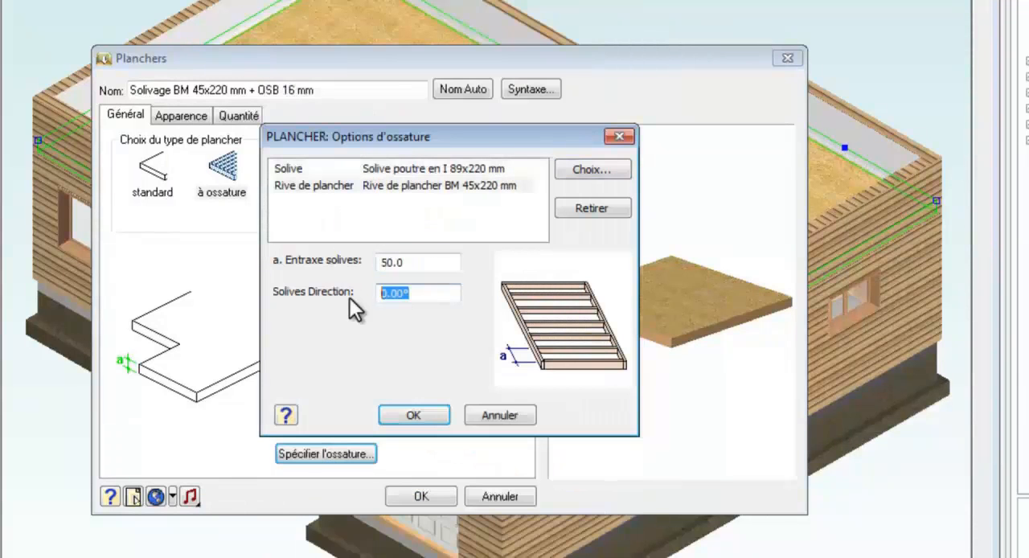
text(90)
click(420, 413)
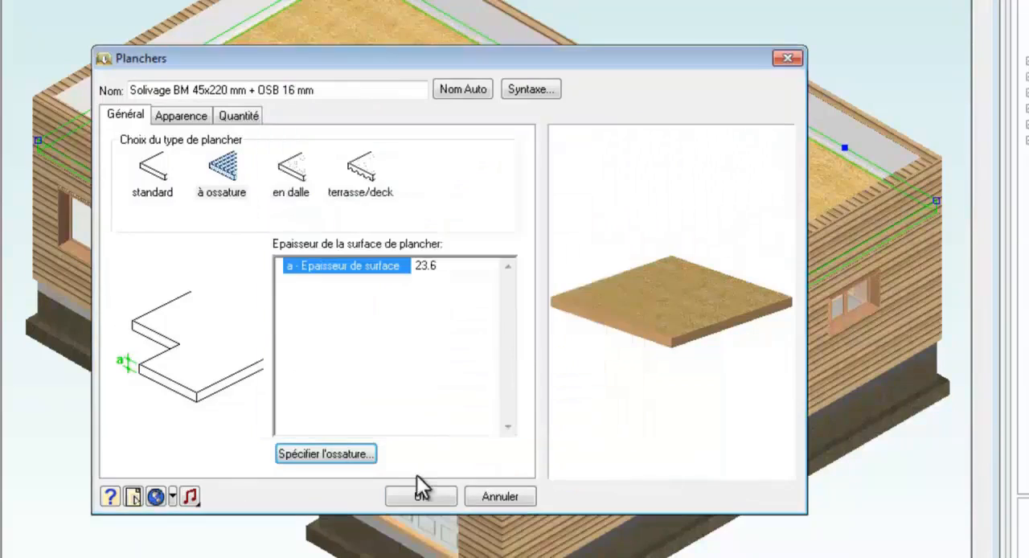
click(419, 493)
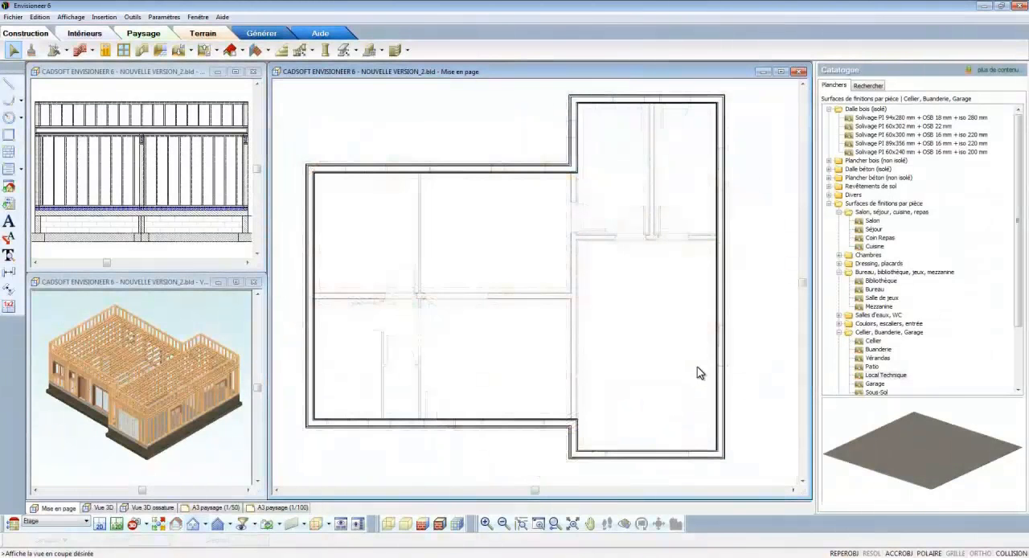
Step: Pull back the upper floor's edges in plan so it covers only the main block, leaving the garage wing open
click(725, 350)
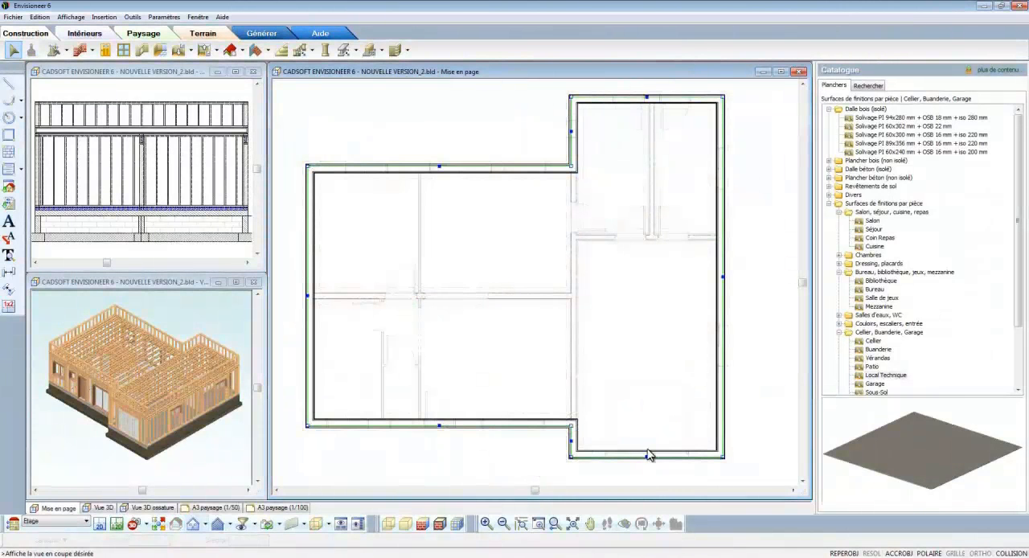
drag(650, 455, 574, 434)
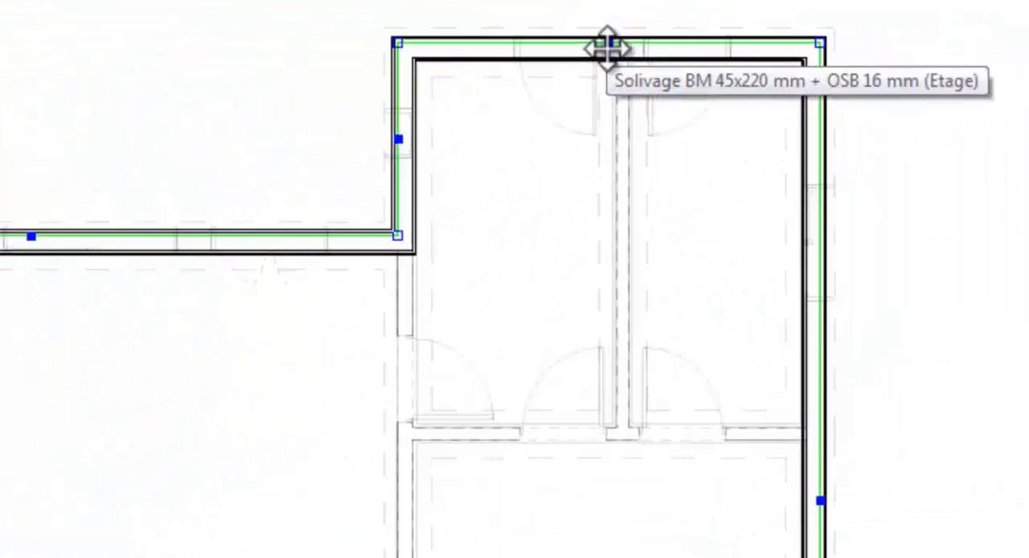
drag(603, 41, 379, 243)
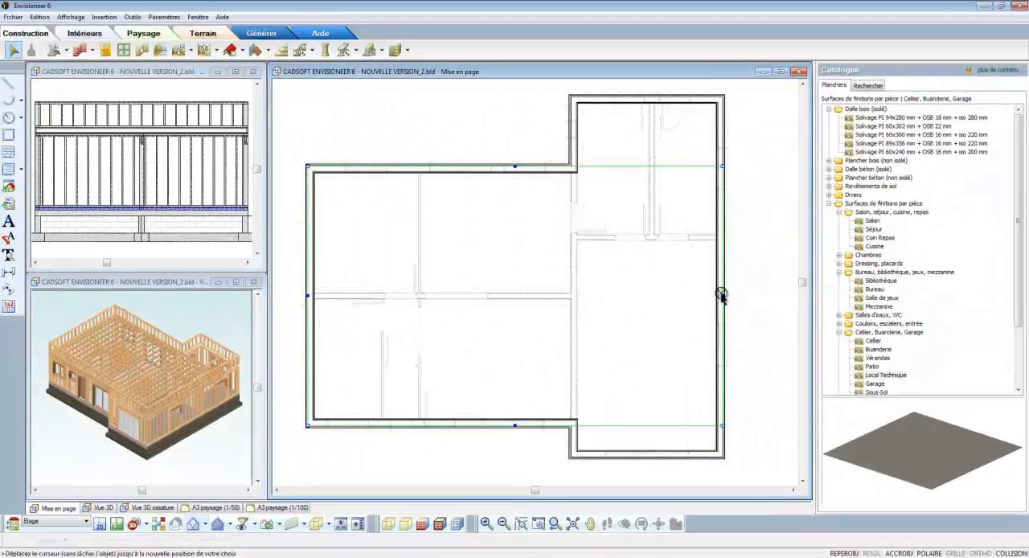
drag(842, 557, 494, 303)
drag(608, 187, 570, 166)
click(238, 352)
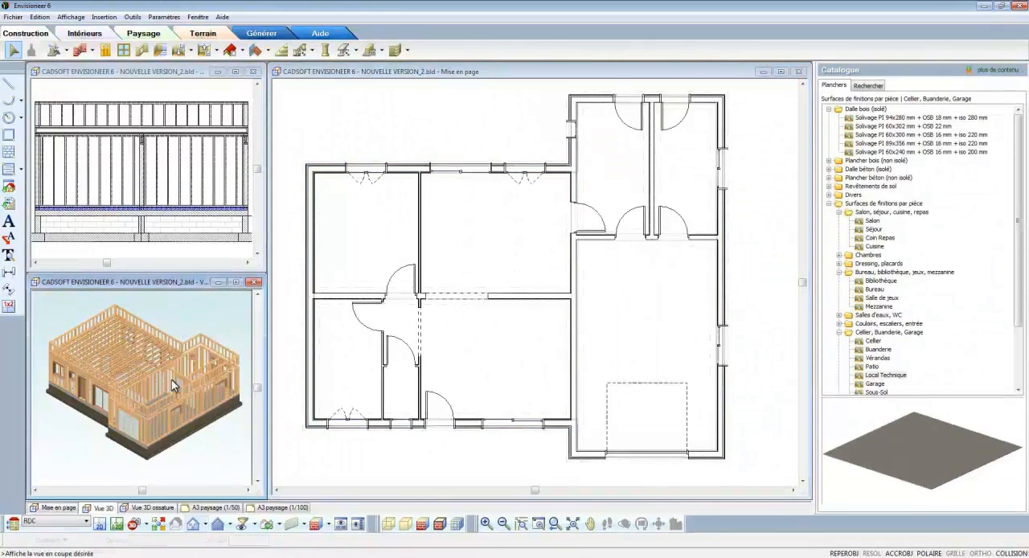
scroll(198, 380, up, 5)
click(756, 315)
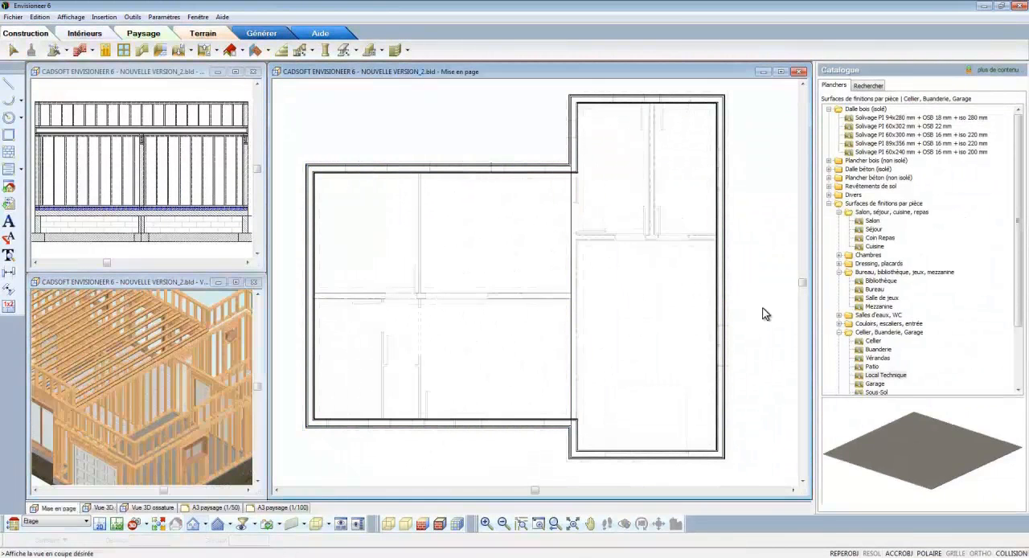
Step: Draw a Solivage BM 45x220 mm + OSB 16 mm floor over the garage wing with Plancher par saisie des points, following its four outer corners
click(190, 50)
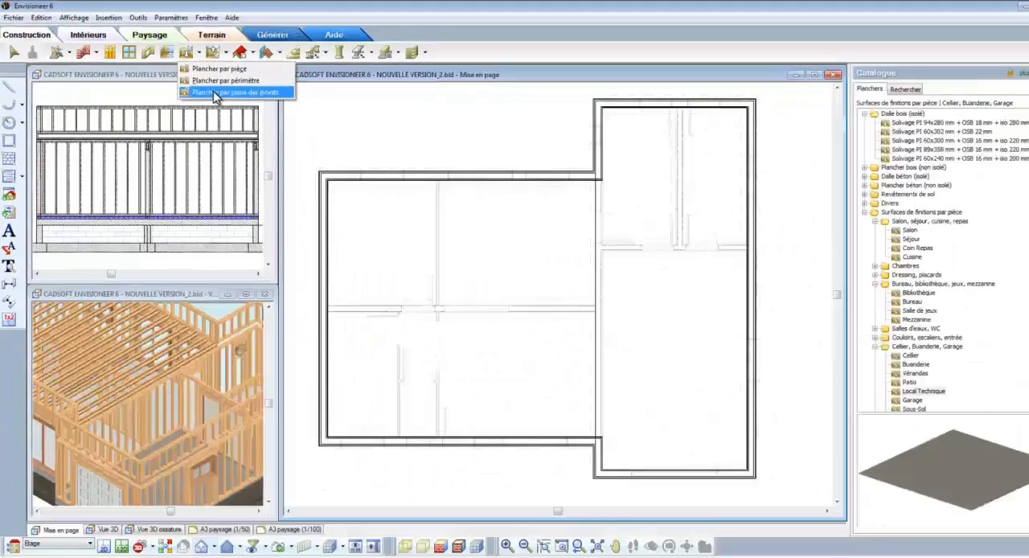
click(336, 144)
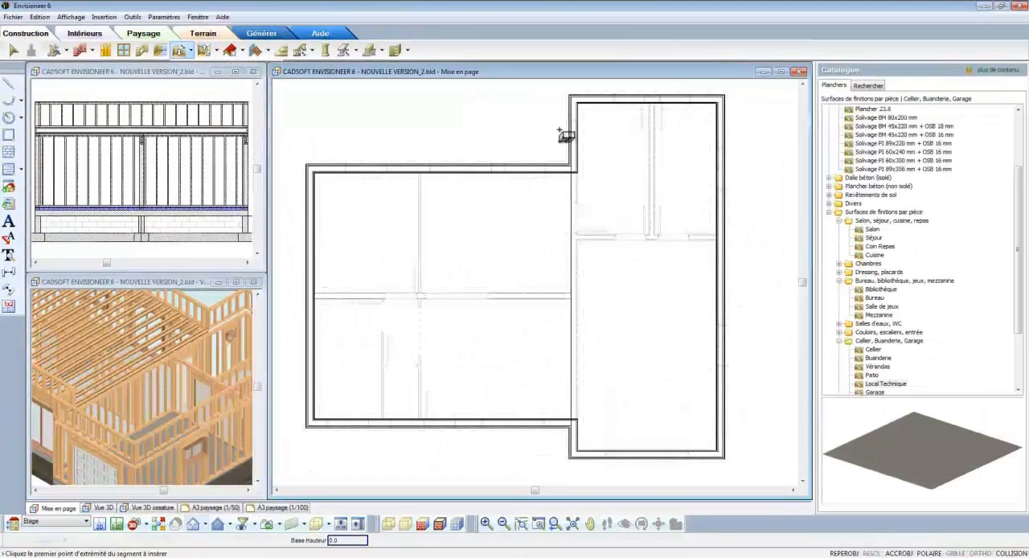
click(920, 135)
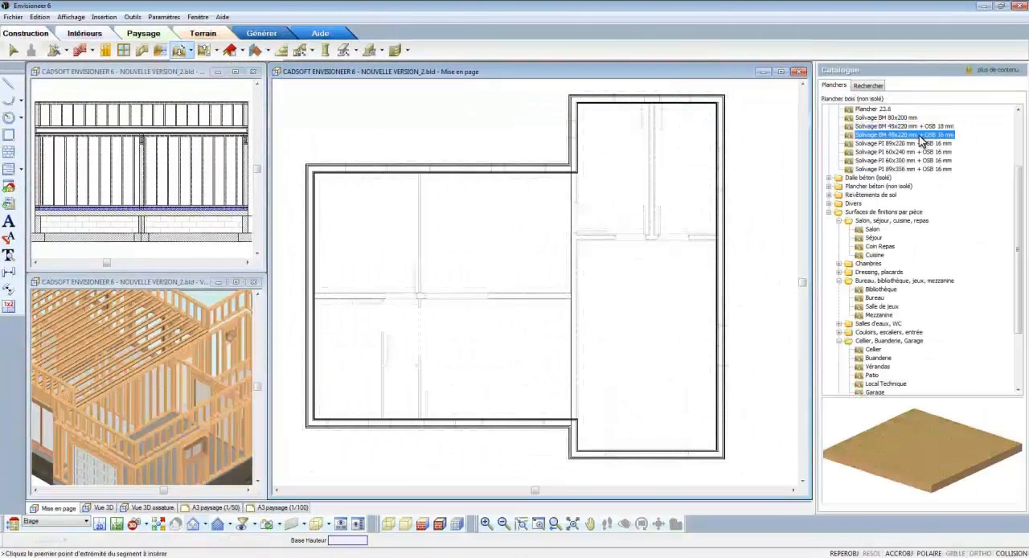
click(571, 98)
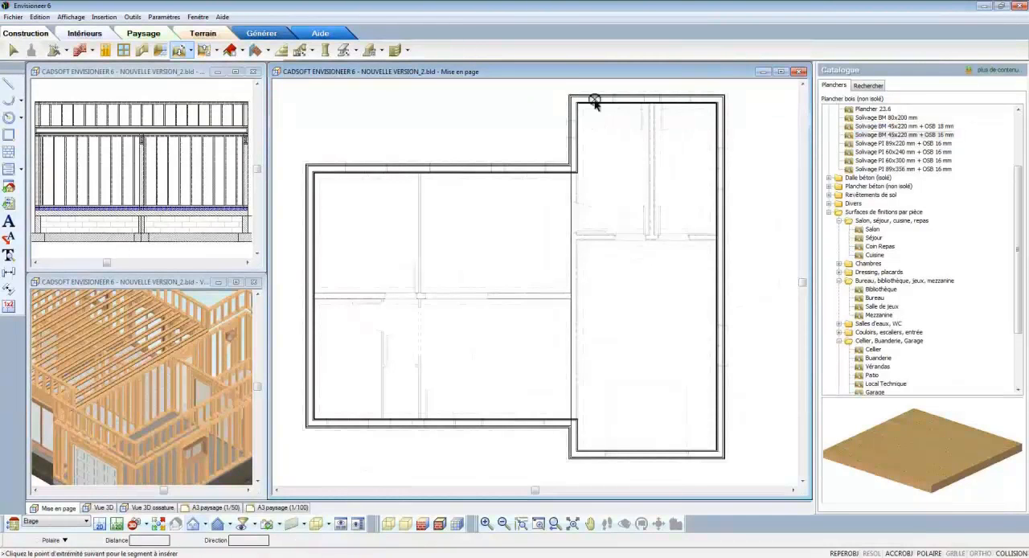
click(723, 99)
click(723, 454)
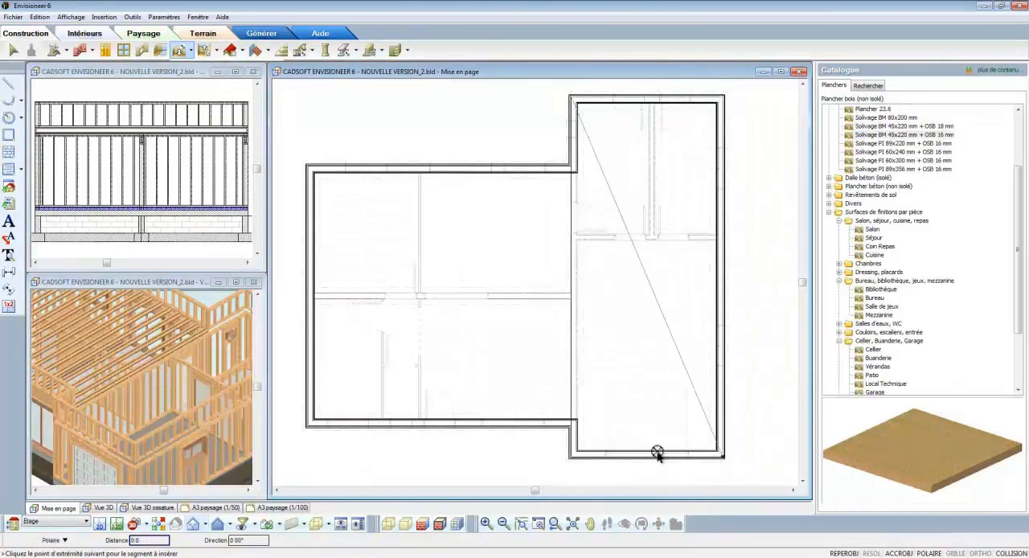
click(572, 454)
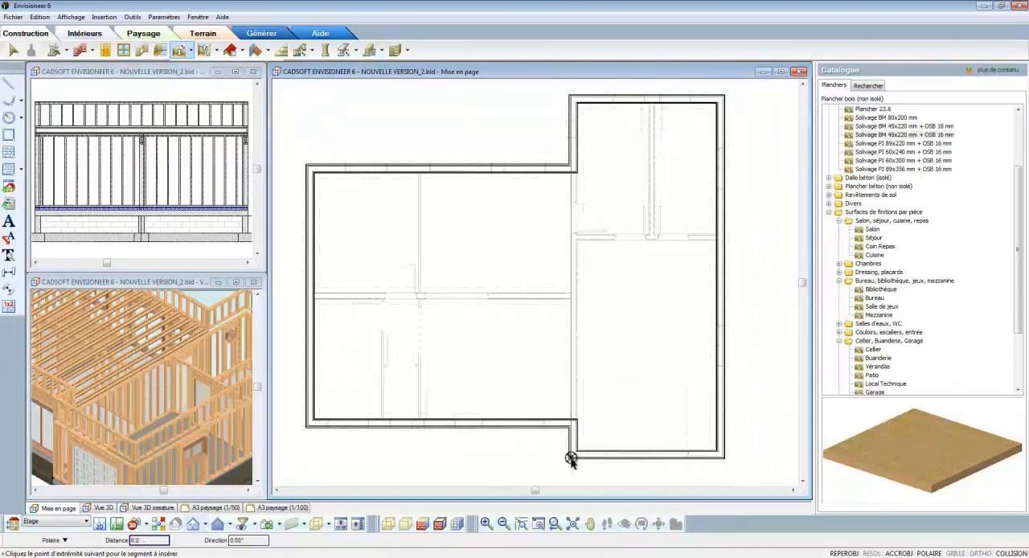
right_click(574, 458)
click(589, 465)
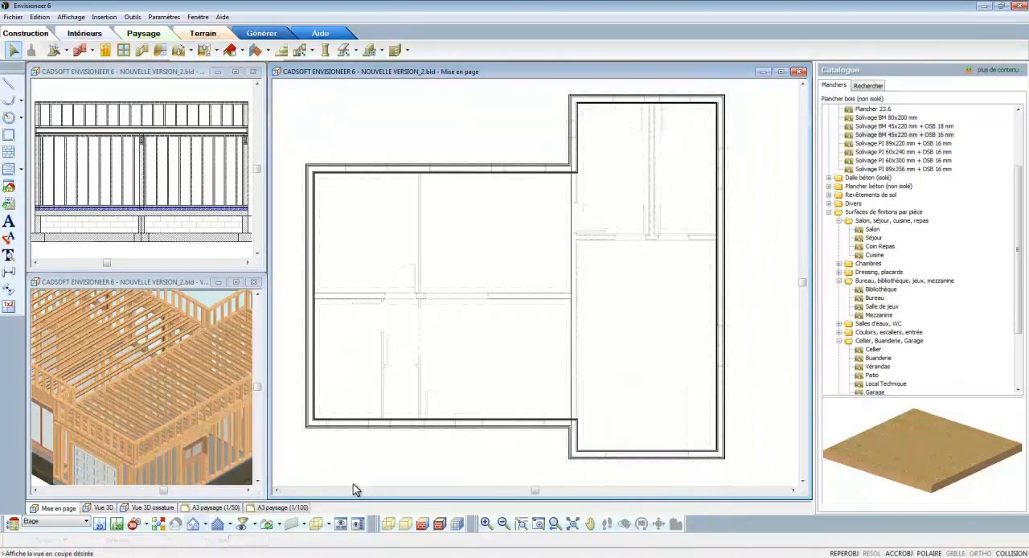
Step: Stretch the main block's upper floor beyond its rear wall and move the garage wing's upper rear wall inward
click(158, 527)
click(535, 297)
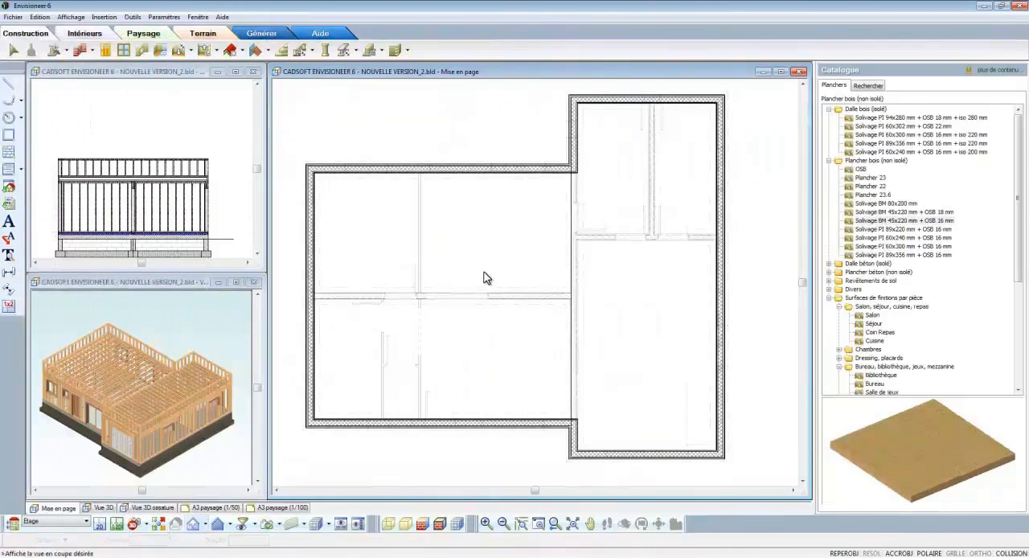
click(480, 168)
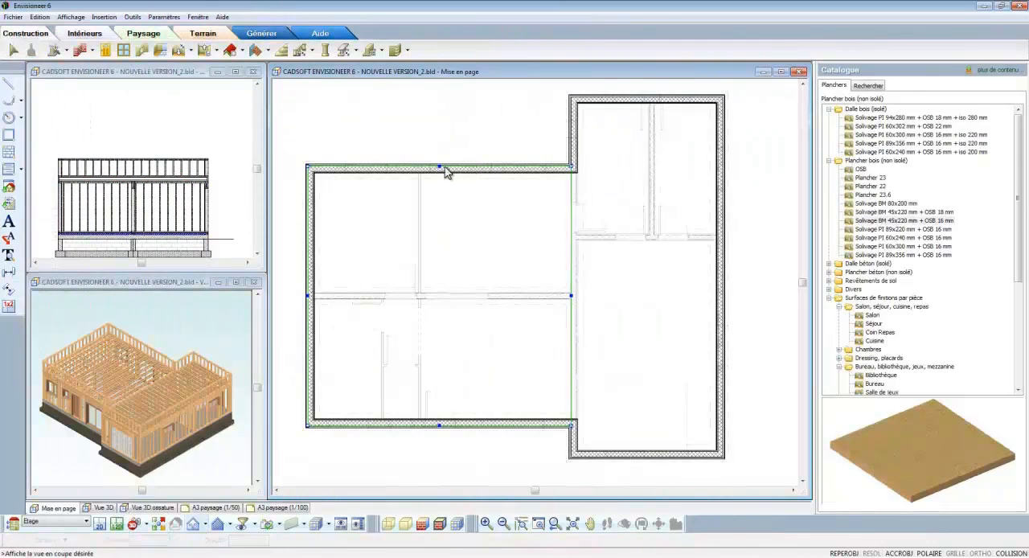
drag(445, 169, 573, 134)
click(648, 101)
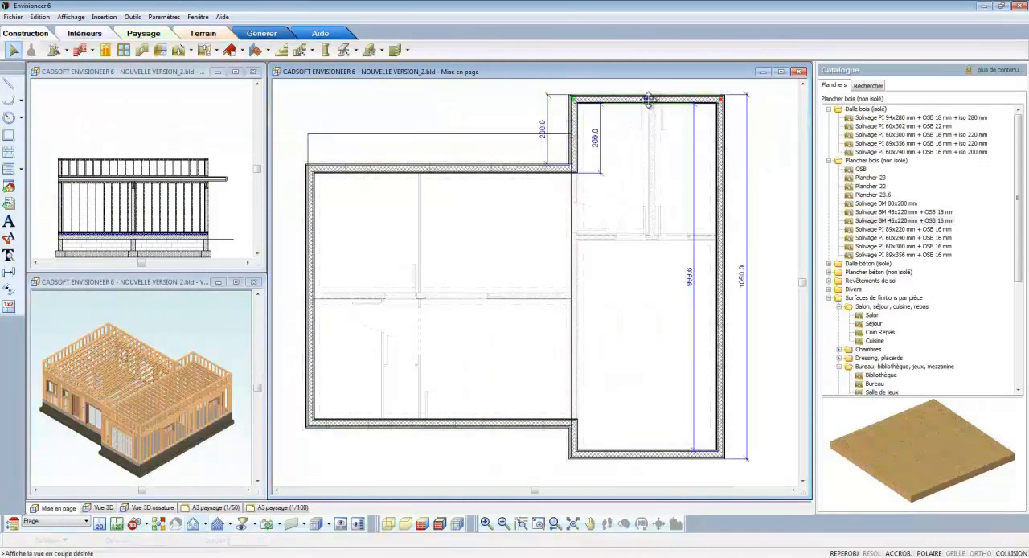
drag(649, 100, 651, 238)
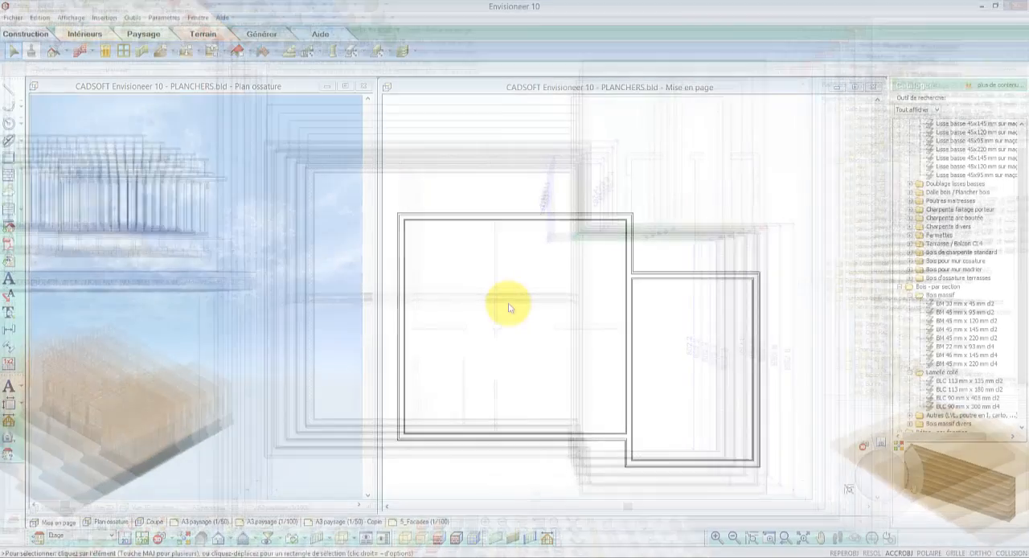
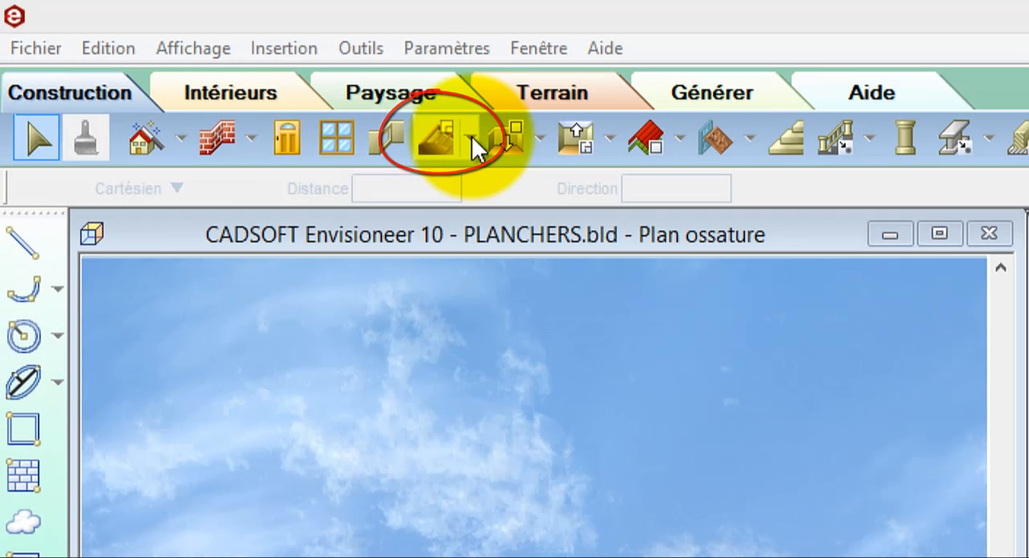
Step: Insert Solivage BM 45x220 mm + OSB 16 mm floors in the garage wing and main block with Ossature de plancher par pièce
click(473, 139)
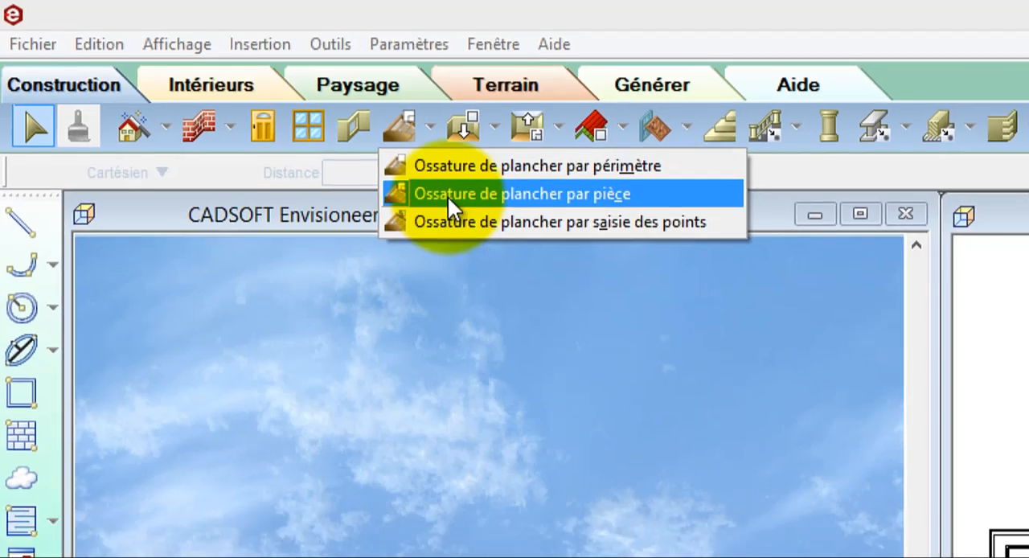
click(489, 217)
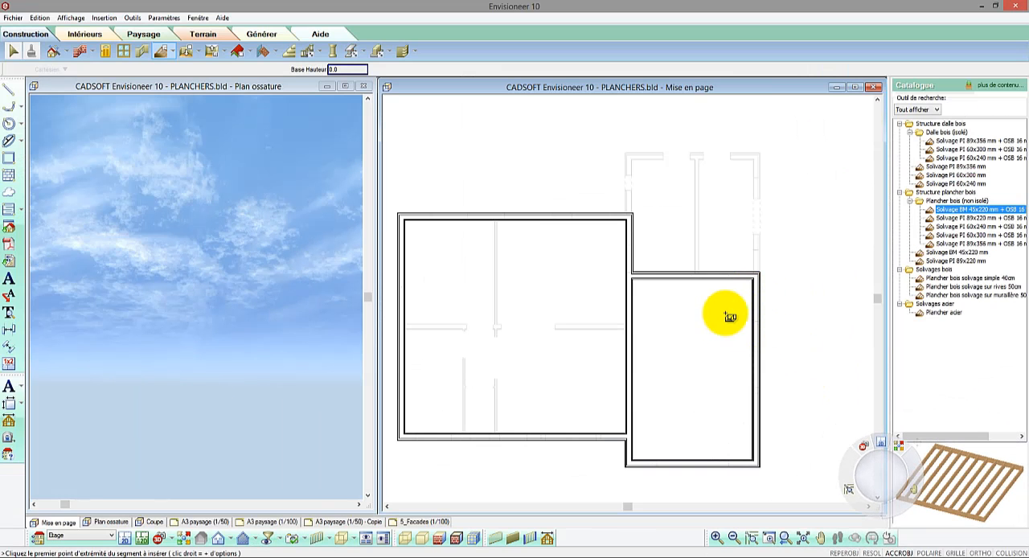
click(728, 315)
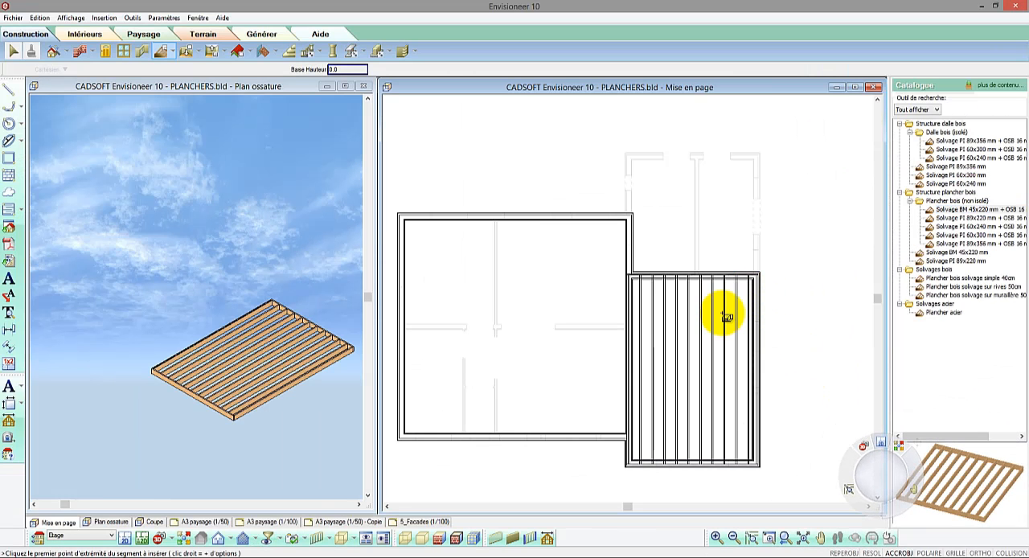
click(585, 287)
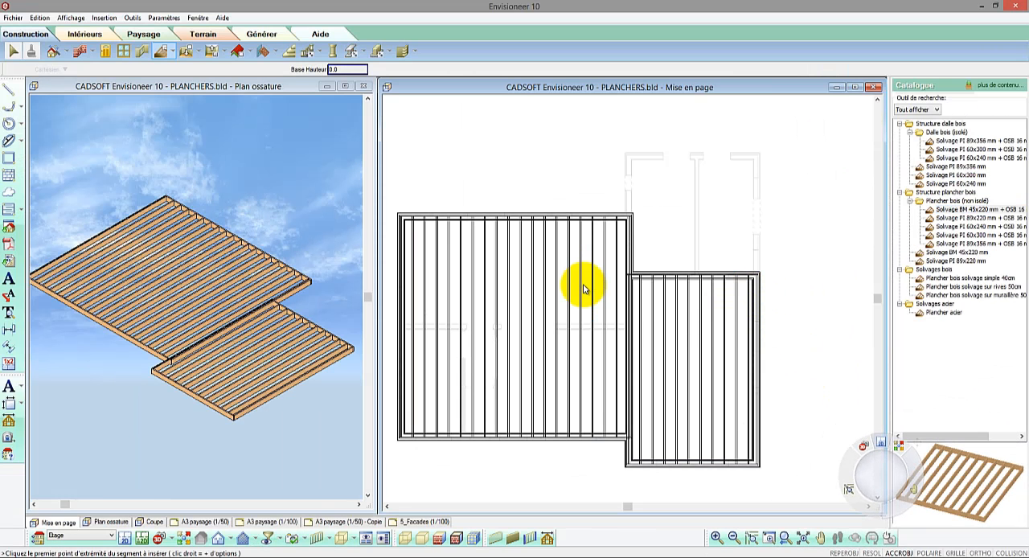
right_click(586, 289)
click(594, 292)
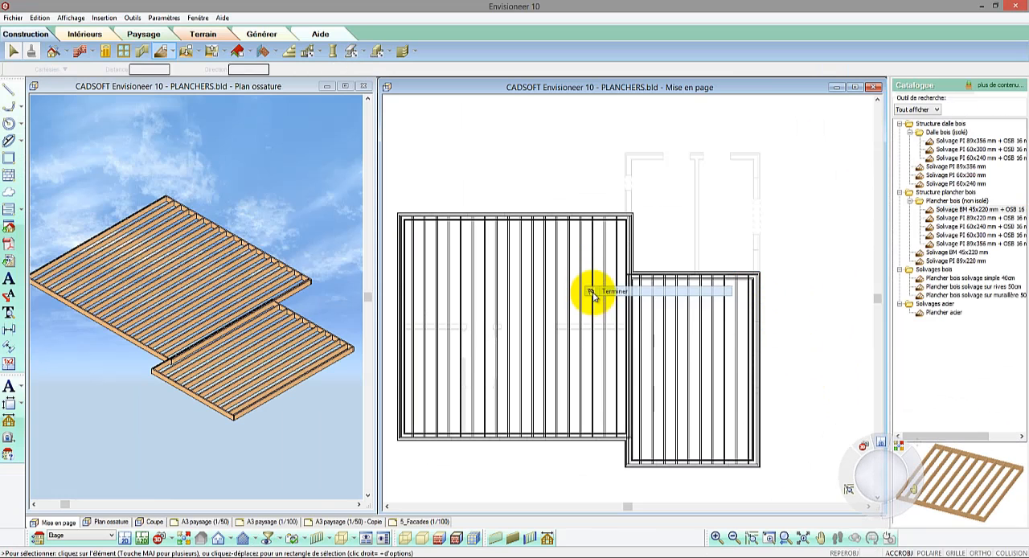
Step: Pull back the facing edges of the wing and main block floors in plan to leave a gap between them
click(668, 279)
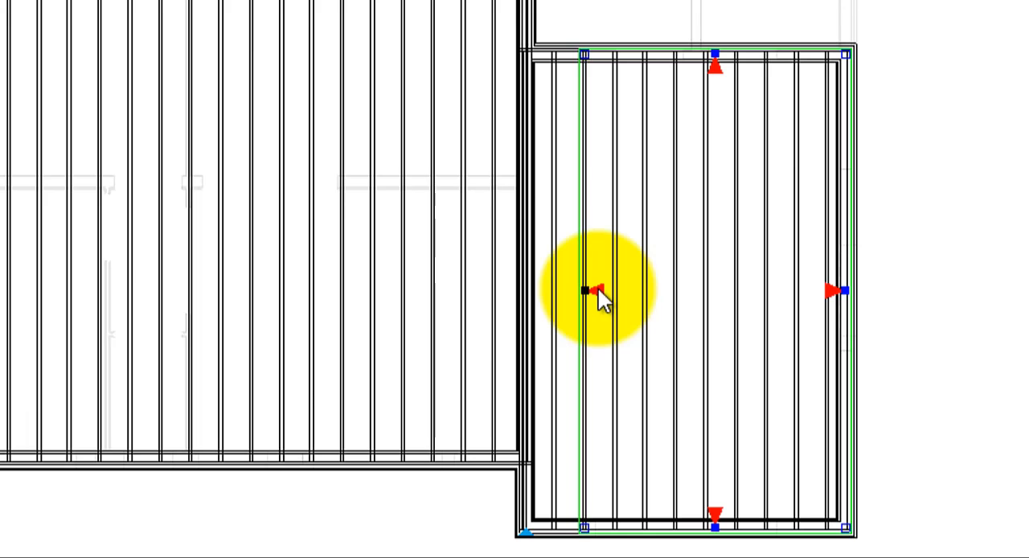
click(533, 273)
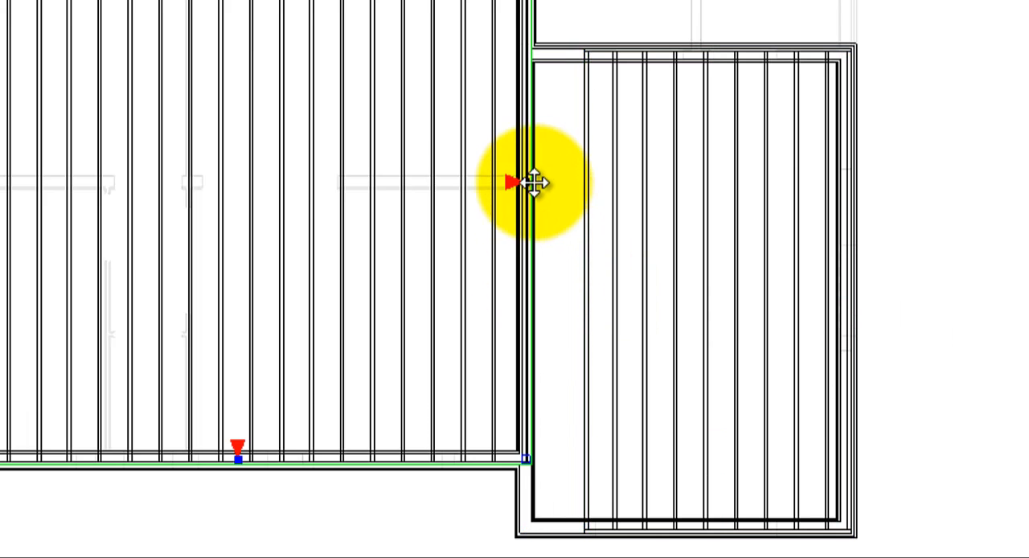
drag(535, 184, 485, 185)
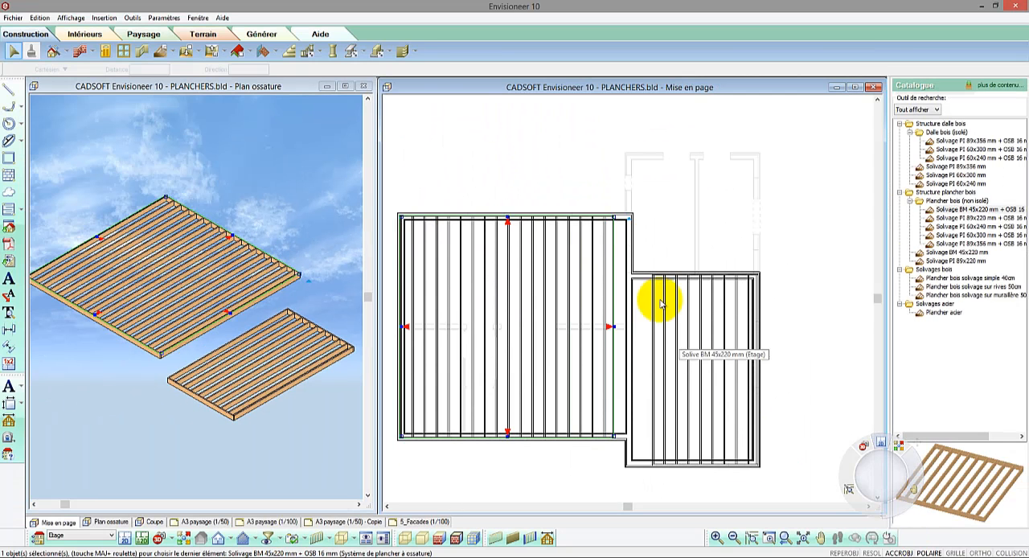
Step: Extend the main block floor to its wall's outer side and bring the wing floor's facing edge up against it
scroll(651, 269, up, 5)
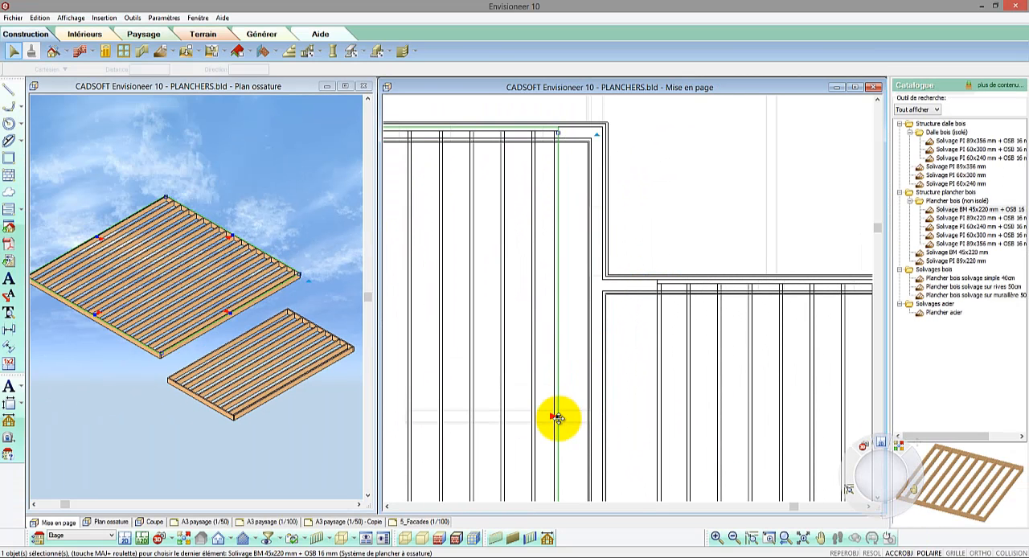
drag(554, 416, 604, 281)
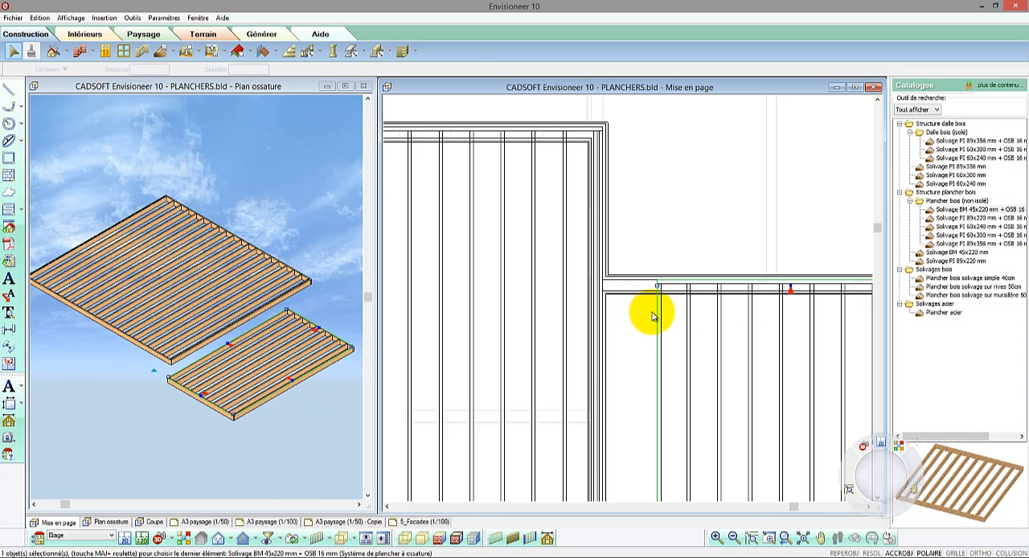
scroll(650, 184, down, 2)
click(664, 394)
drag(653, 438, 616, 257)
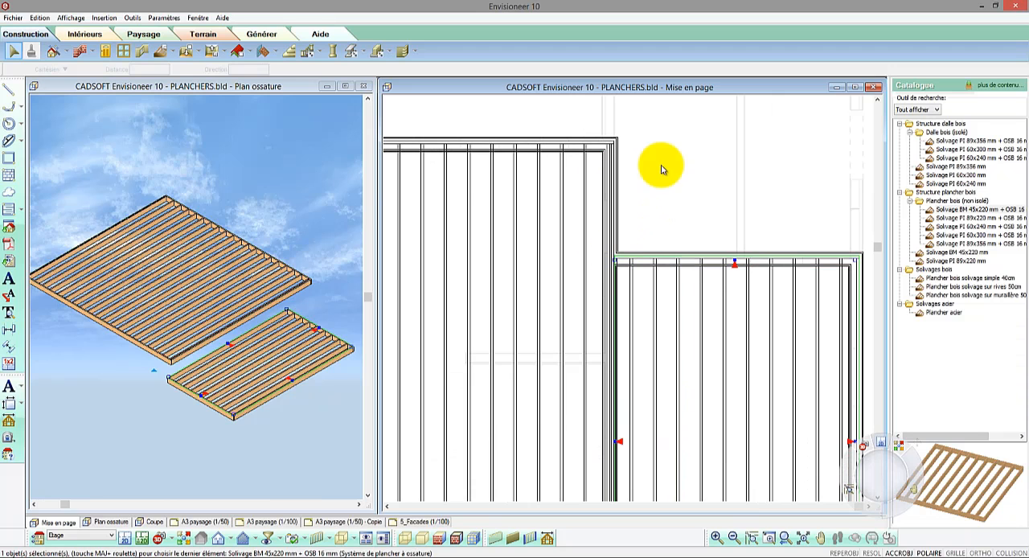
Step: Split the wing floor's inner edge at the main block's corner with Coupure and stretch the projecting part to the wing's outer wall
click(158, 372)
scroll(160, 369, up, 8)
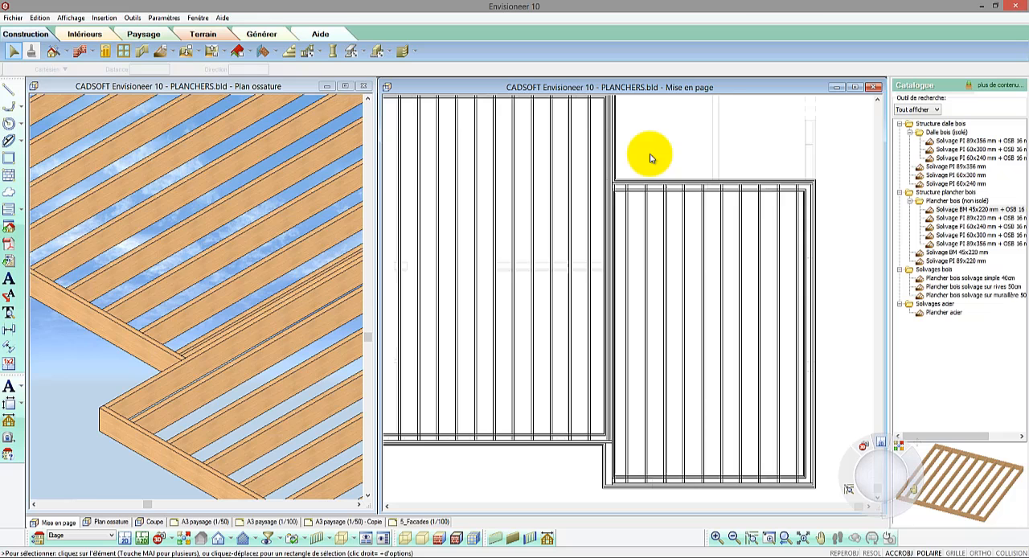
scroll(616, 422, up, 5)
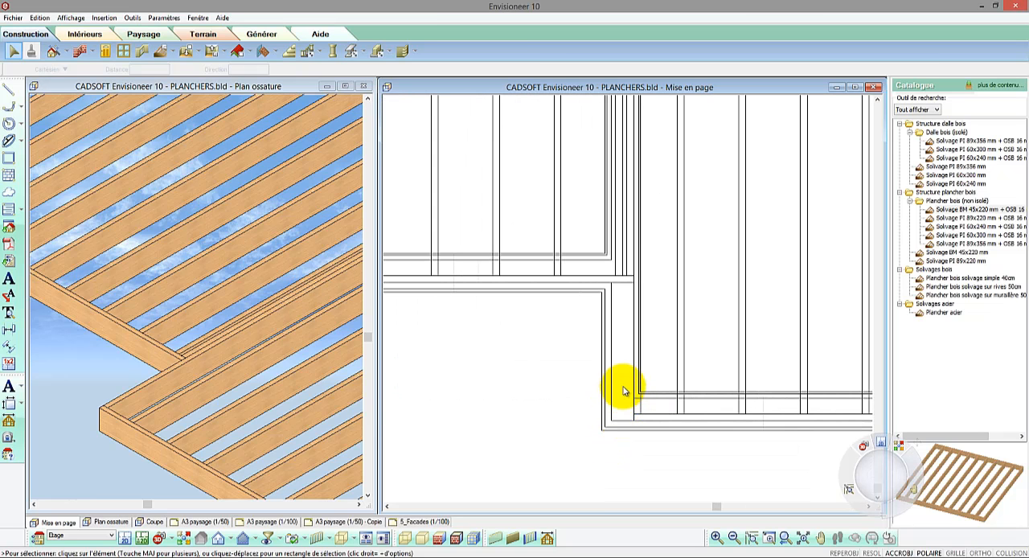
click(634, 372)
right_click(633, 371)
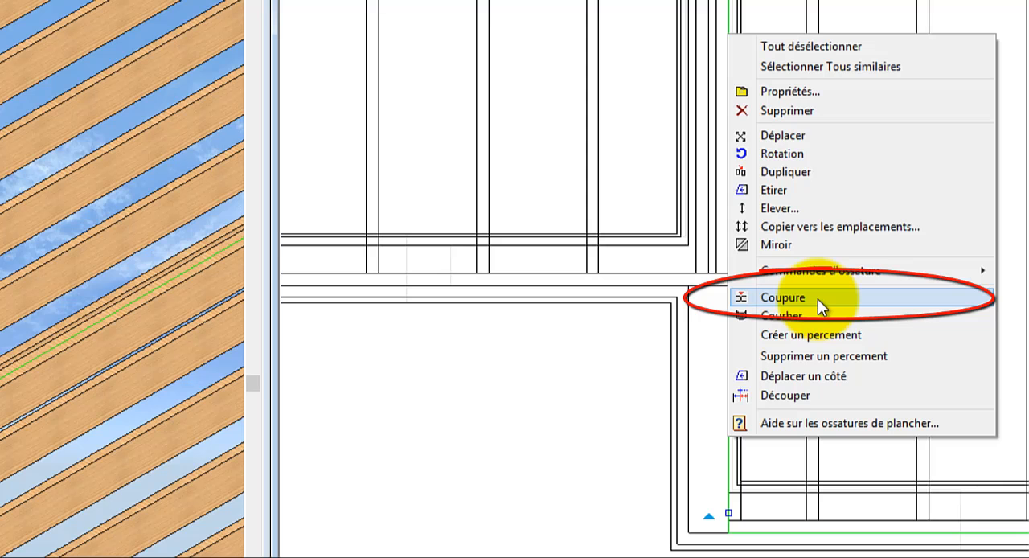
click(800, 298)
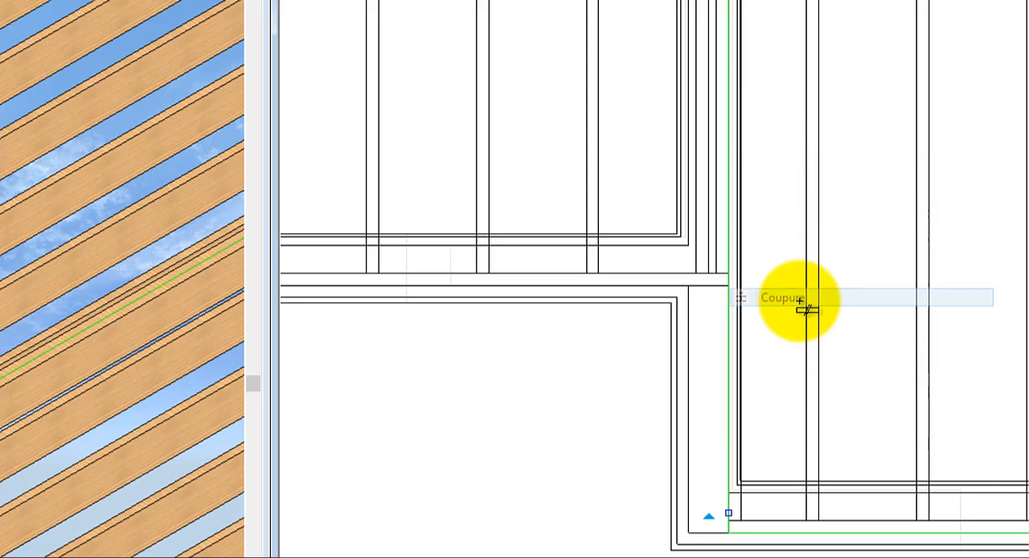
click(730, 286)
drag(729, 400, 690, 286)
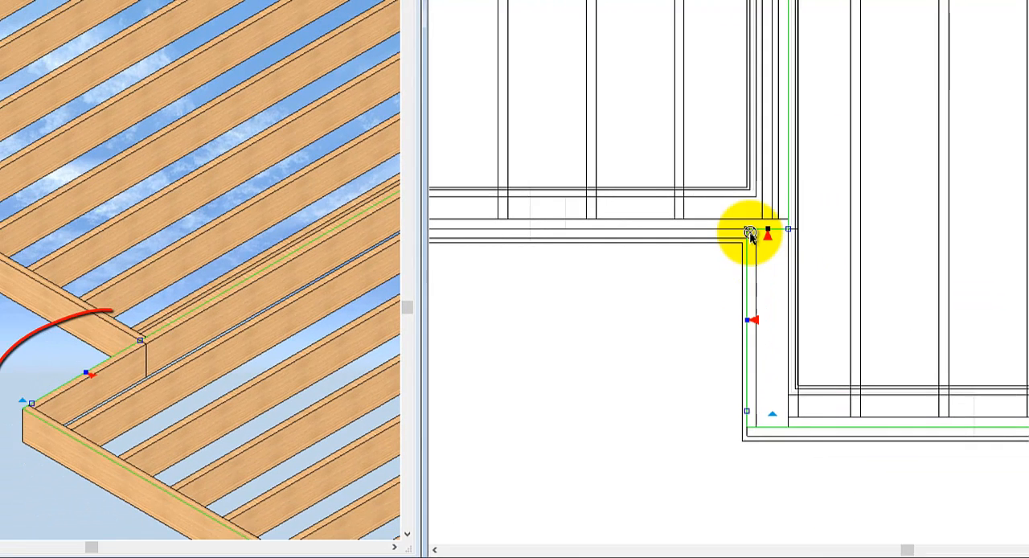
click(762, 226)
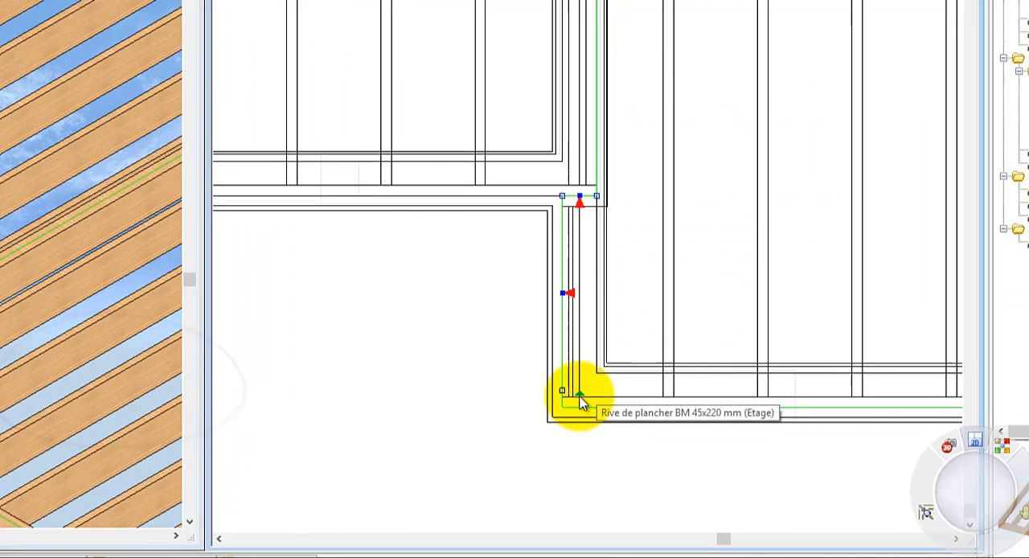
Step: Move the wing floor's base point to the corner where it meets the main block floor, using Déplacer le point de base
right_click(777, 408)
mouse_move(454, 229)
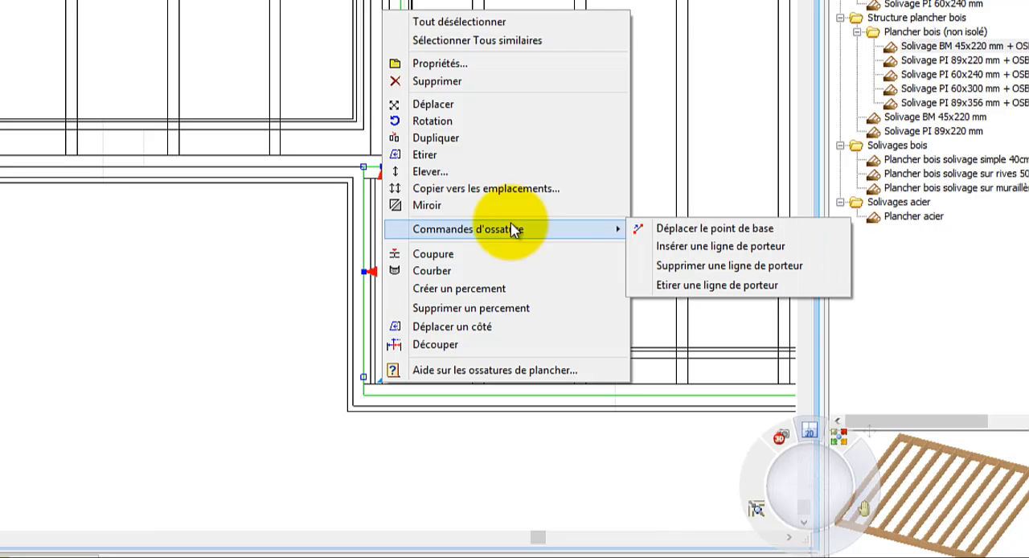
click(731, 230)
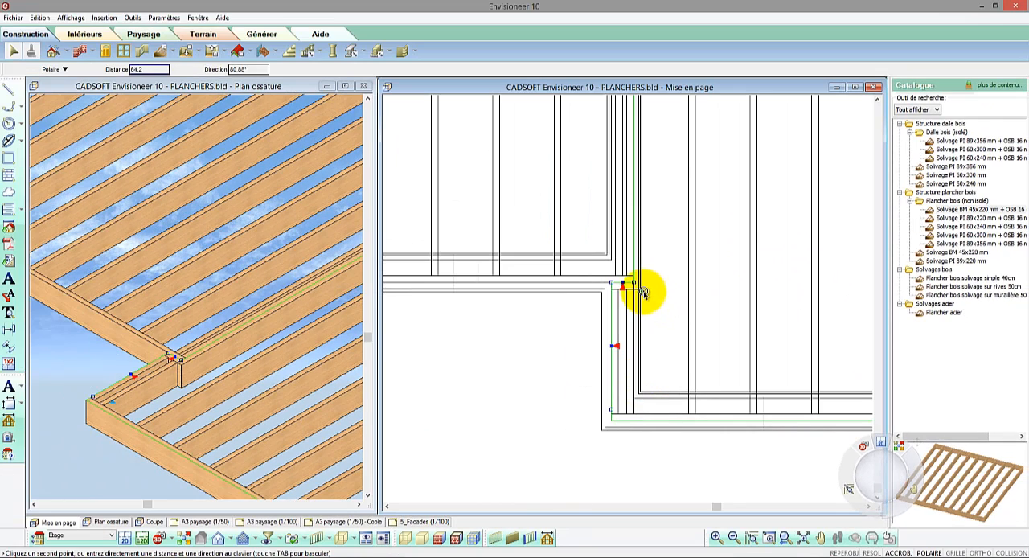
click(627, 304)
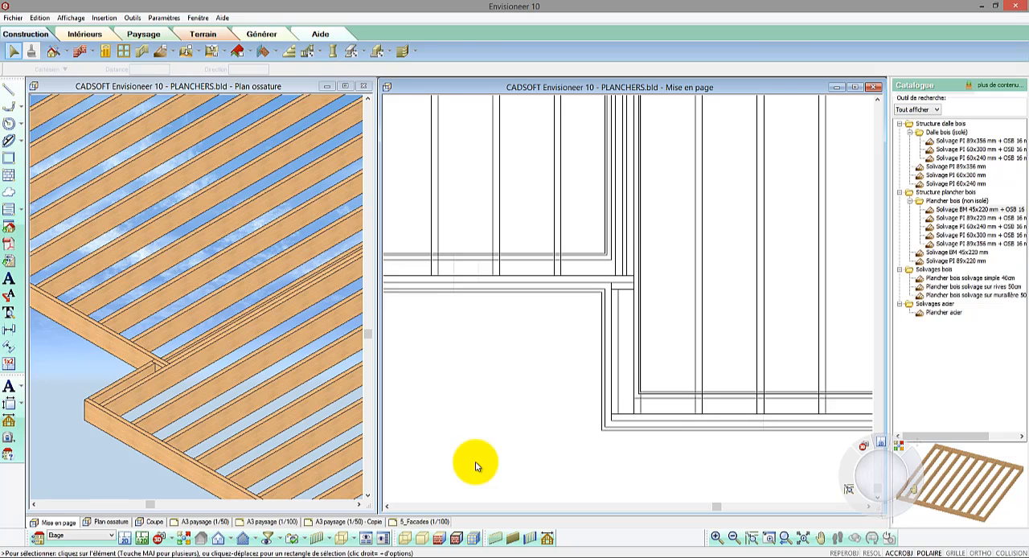
scroll(475, 467, down, 5)
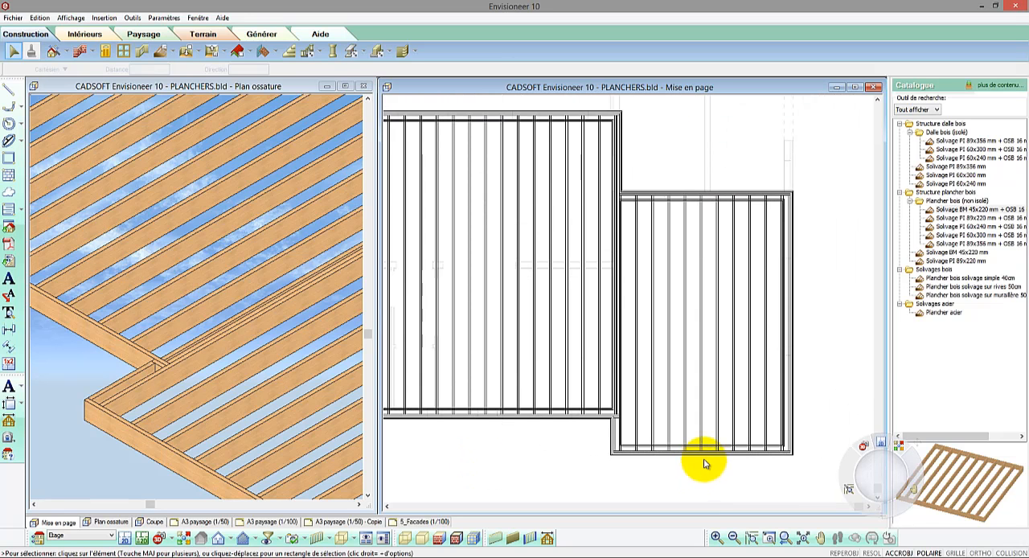
Step: Set the wing floor's joist direction to 0° and joist spacing to 50, and regenerate all its sides
click(792, 350)
right_click(785, 334)
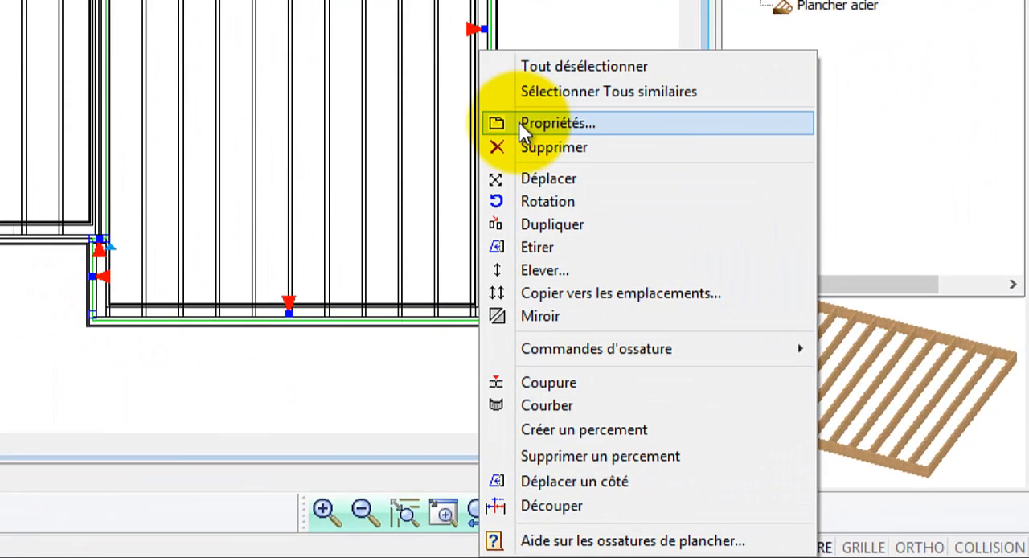
click(518, 124)
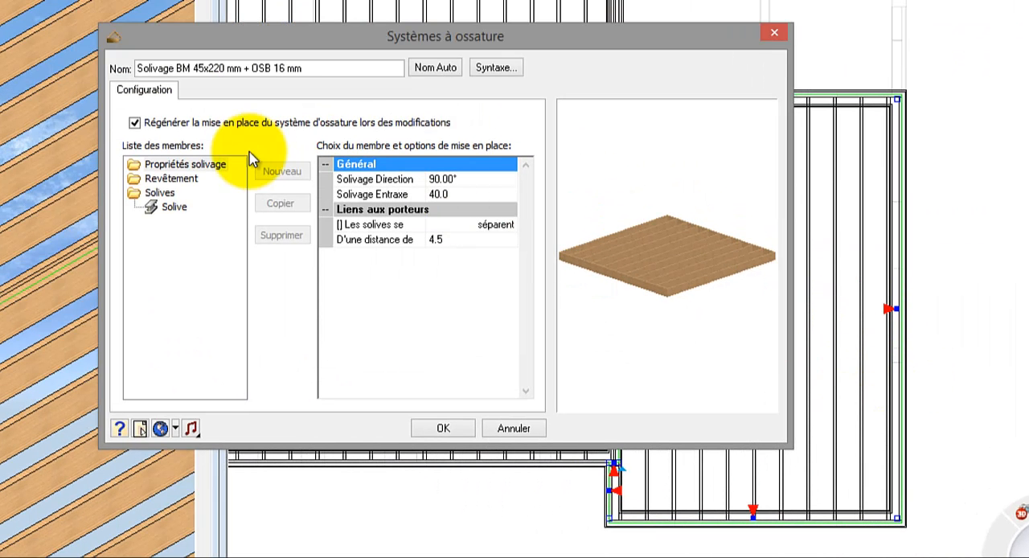
click(455, 180)
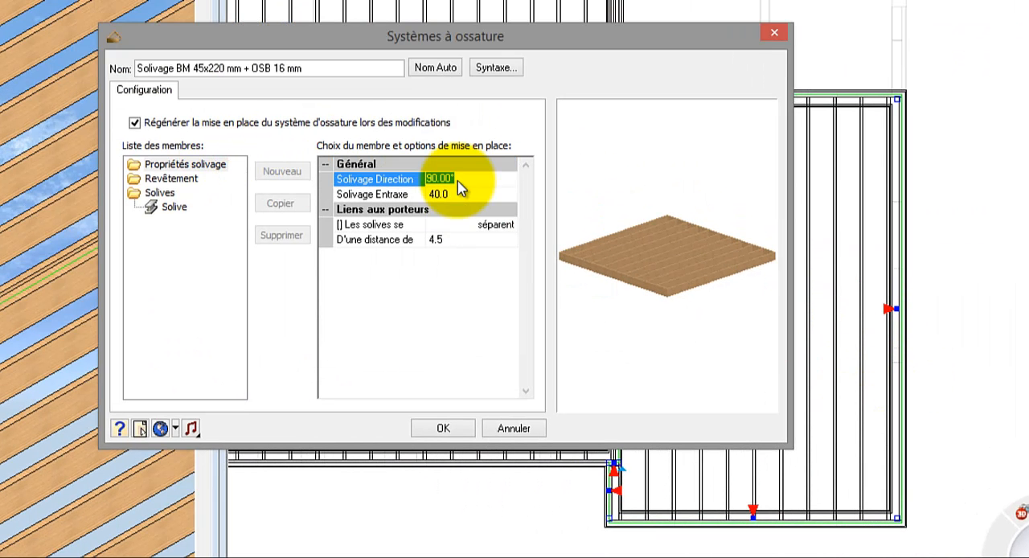
click(452, 194)
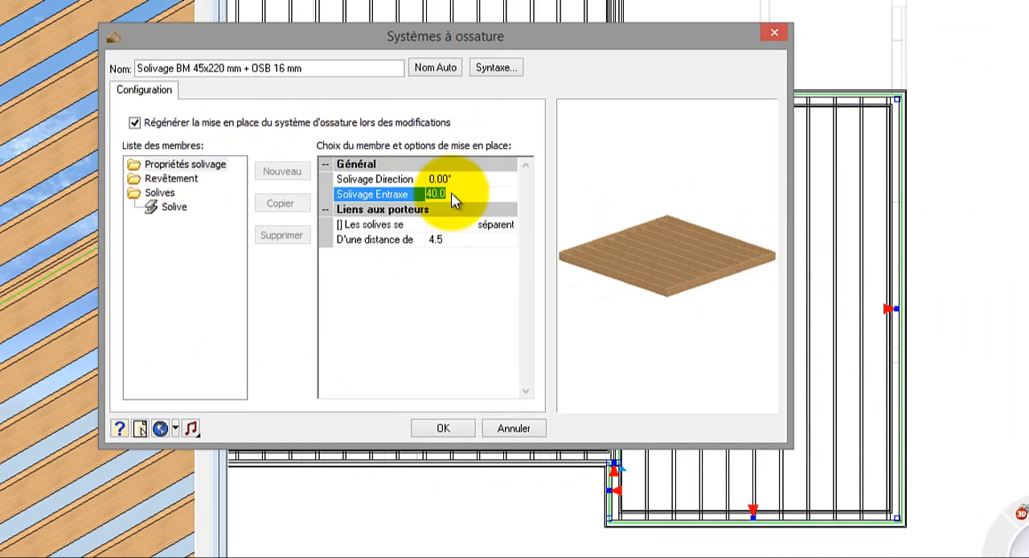
text(50)
click(444, 430)
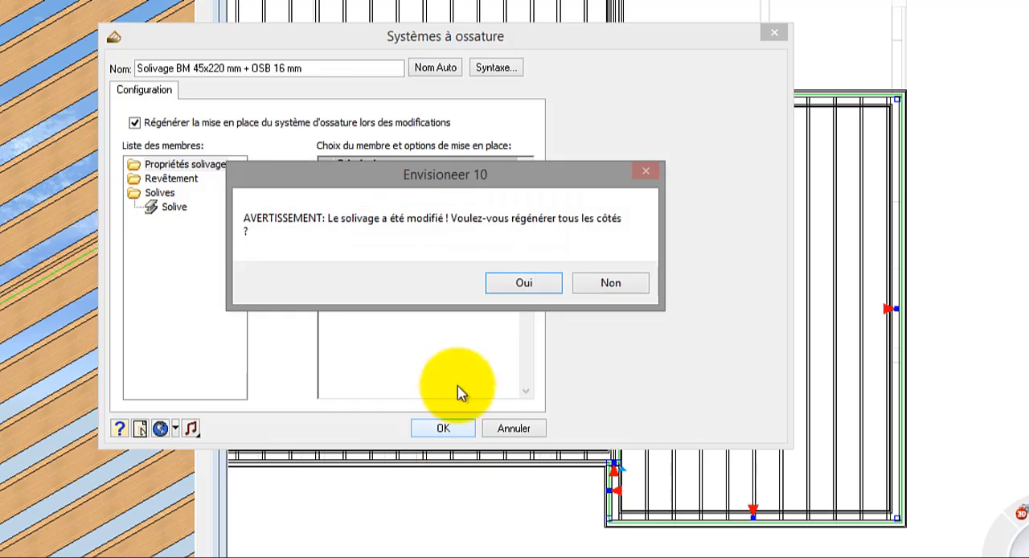
click(514, 287)
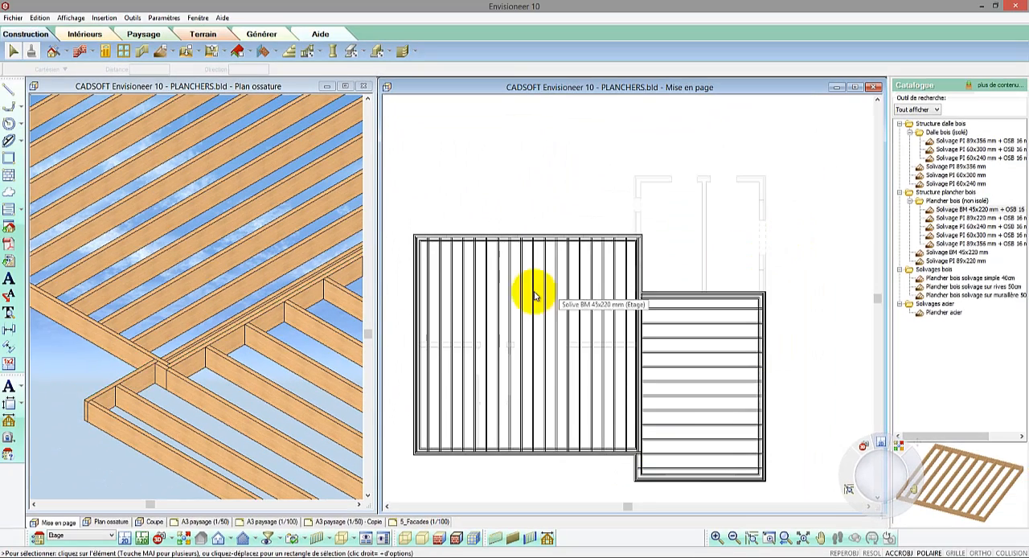
Step: Place a timber beam about 767 long with Membres across the middle of the main block floor, perpendicular to its joists
click(419, 348)
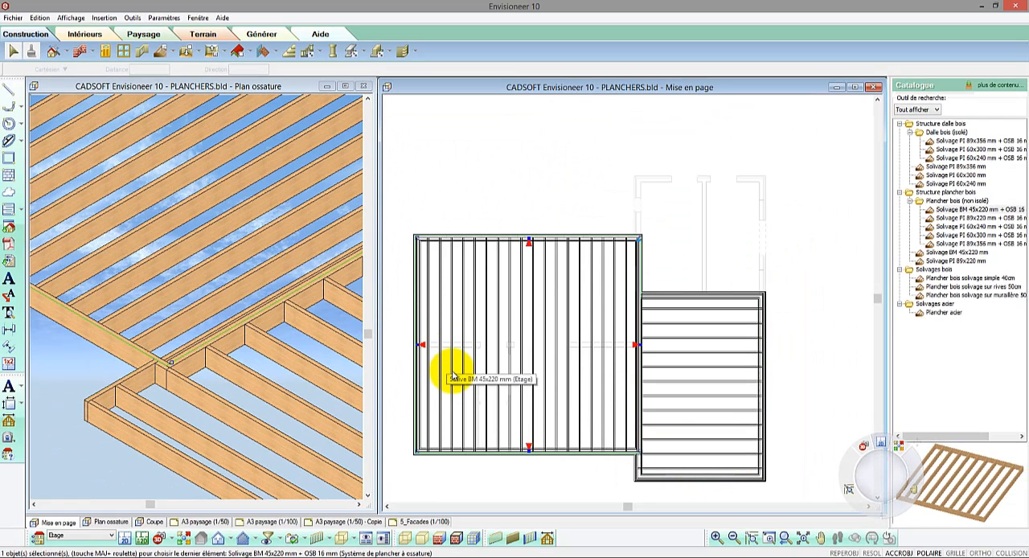
click(436, 215)
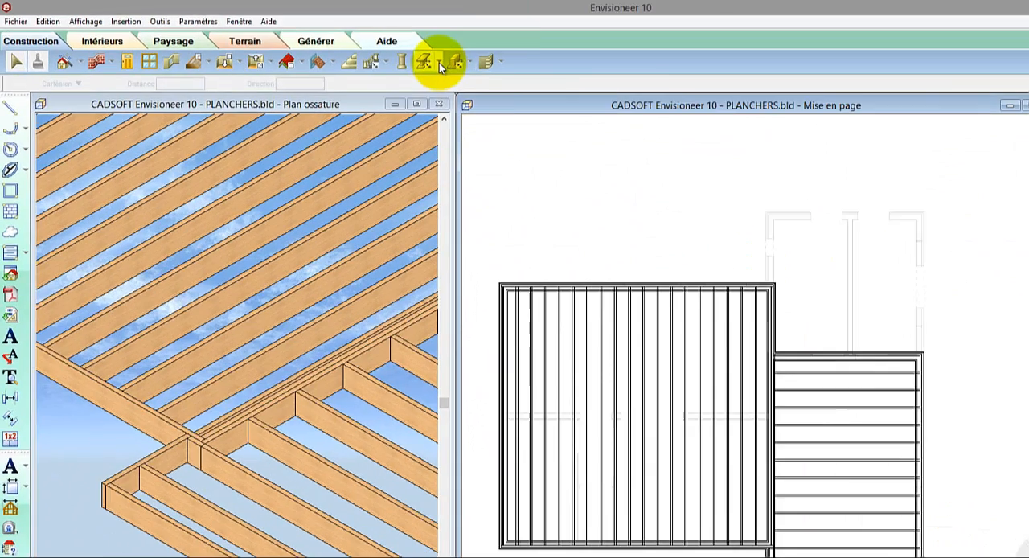
click(439, 65)
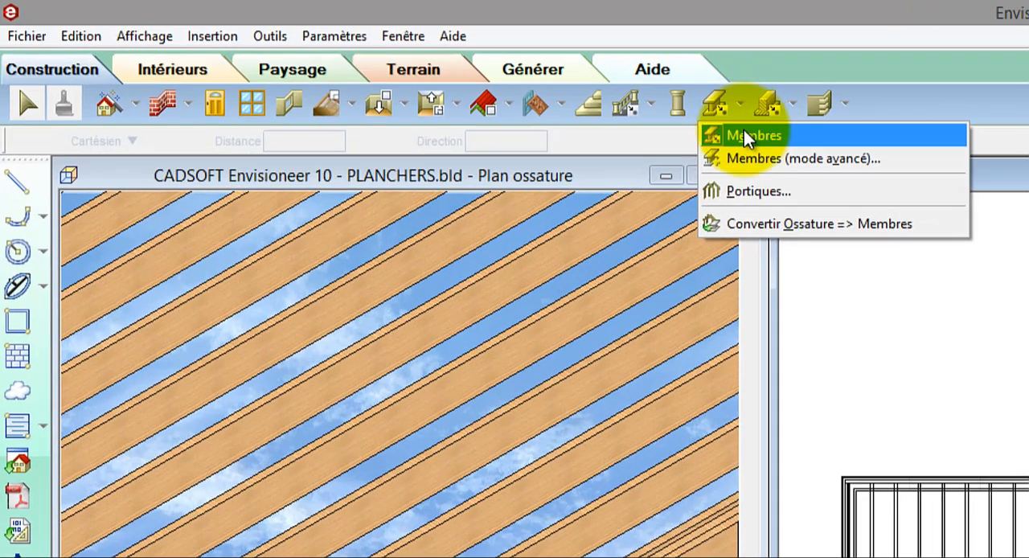
click(745, 133)
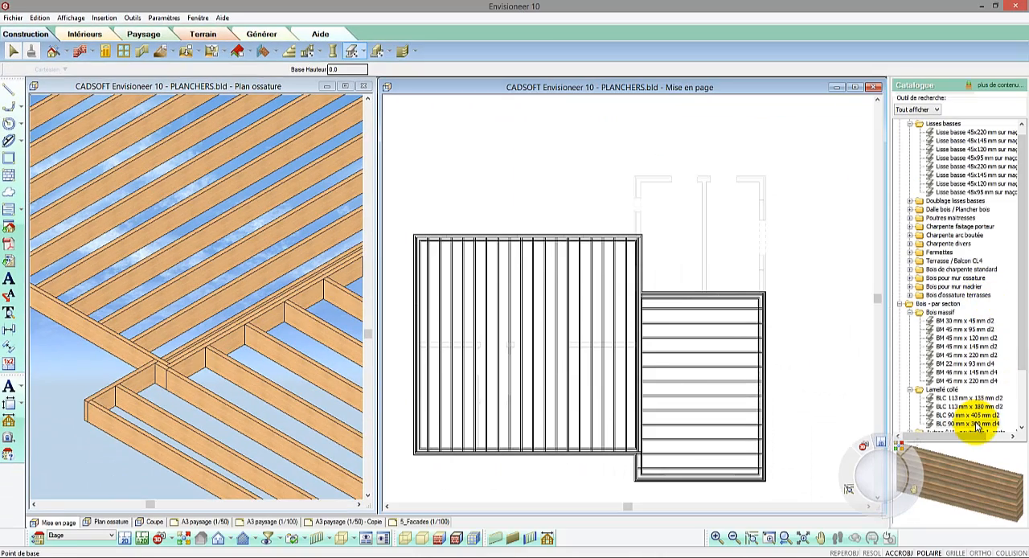
click(416, 344)
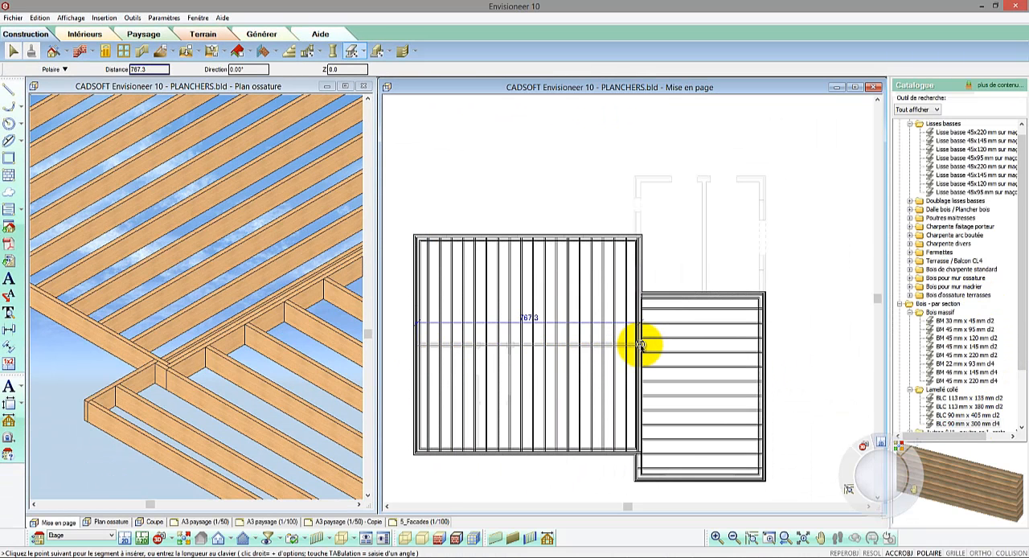
right_click(641, 346)
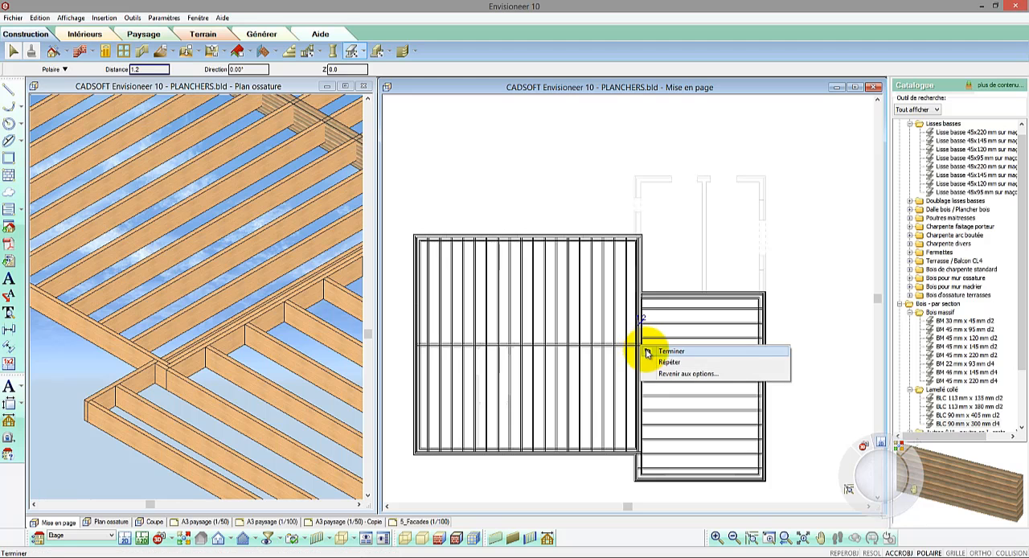
click(645, 349)
Step: Insert a bearer line (ligne de porteur) about 760 long across the main block floor along its central beam, from side to side
scroll(640, 354, up, 1)
scroll(641, 353, up, 3)
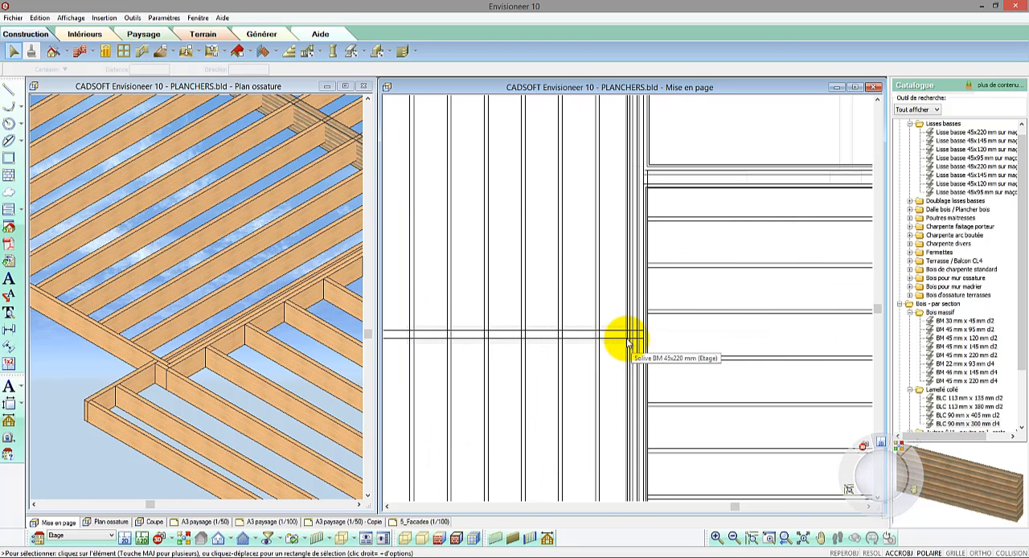
click(618, 336)
scroll(639, 336, down, 2)
drag(638, 346, 633, 135)
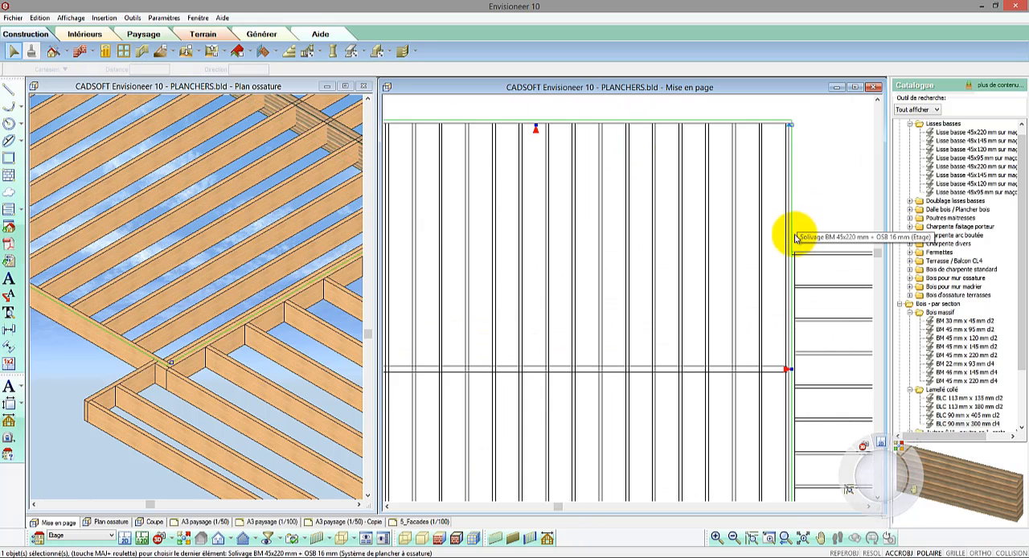
scroll(782, 281, down, 1)
scroll(782, 281, down, 2)
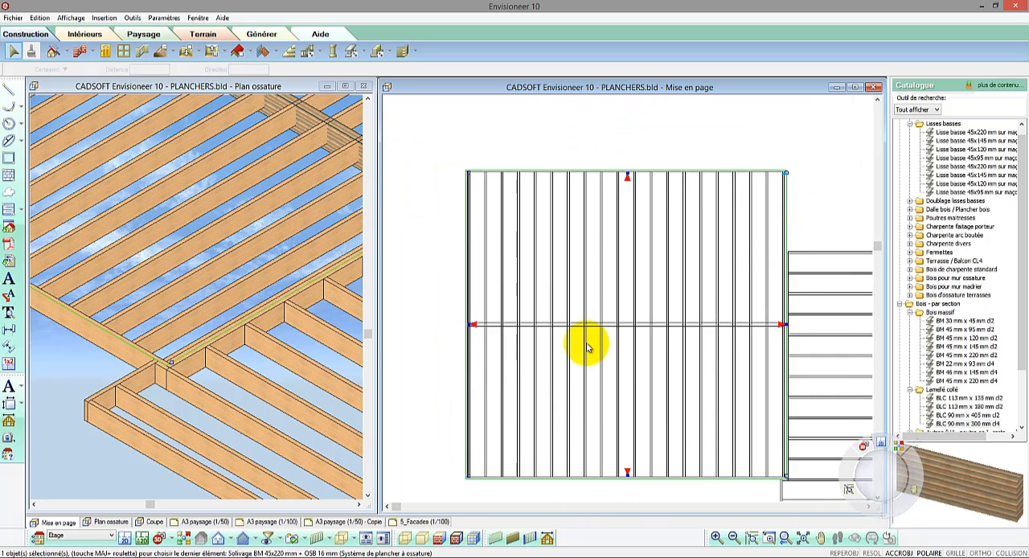
scroll(535, 344, up, 1)
right_click(535, 341)
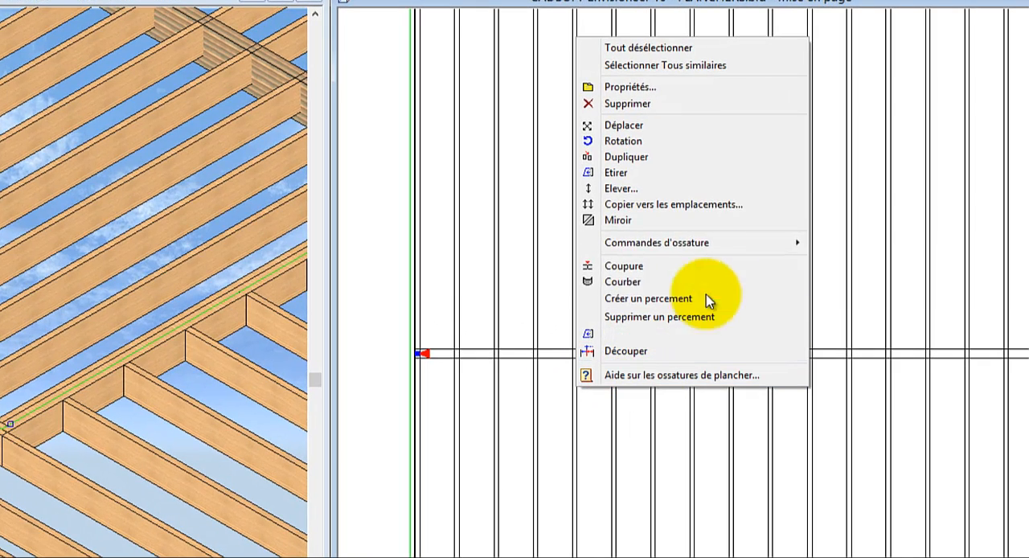
mouse_move(646, 252)
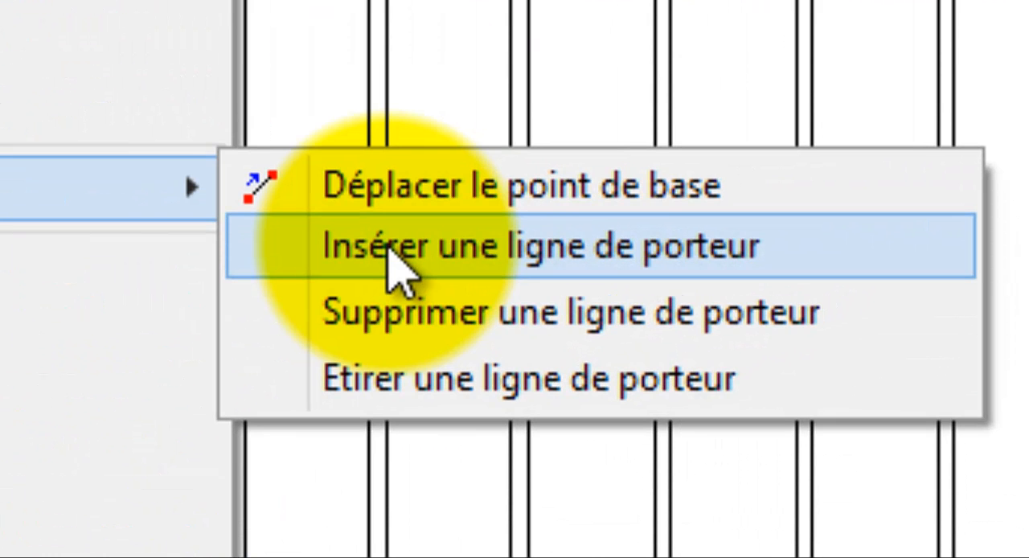
click(387, 249)
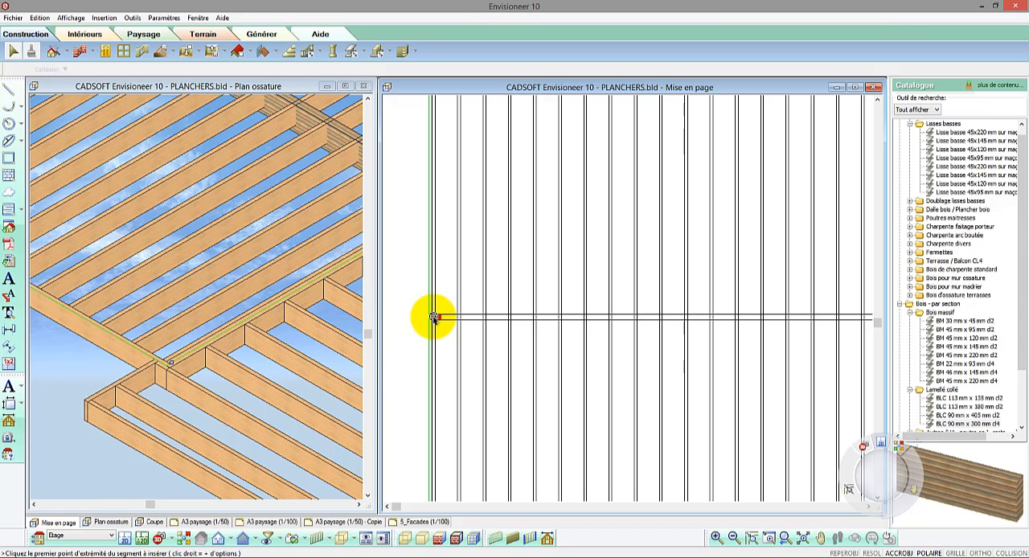
click(435, 317)
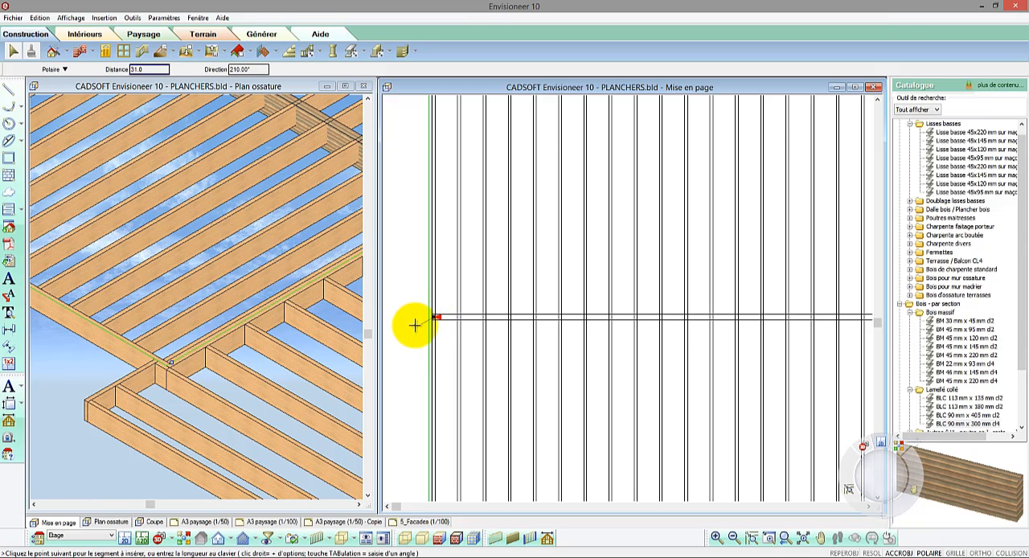
scroll(450, 320, down, 2)
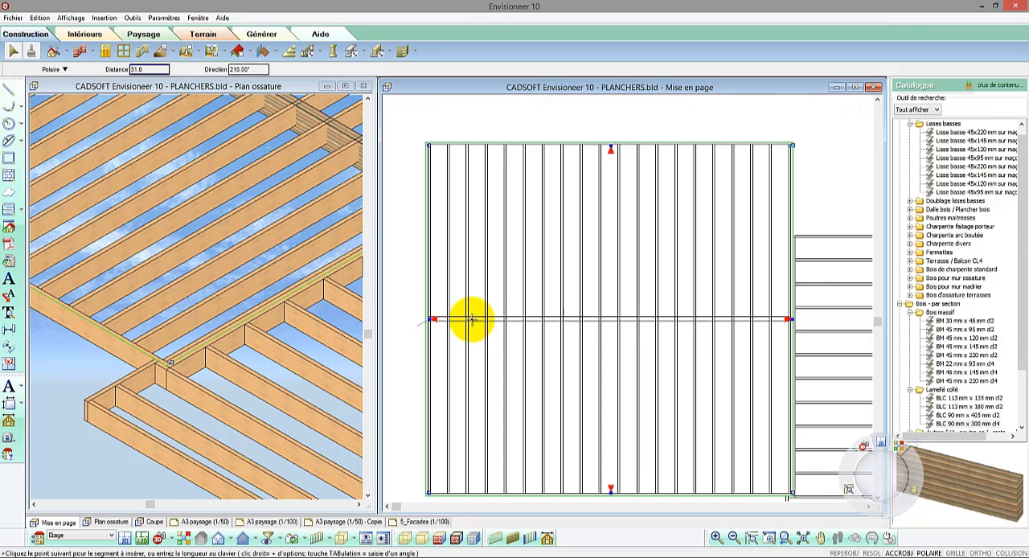
click(791, 319)
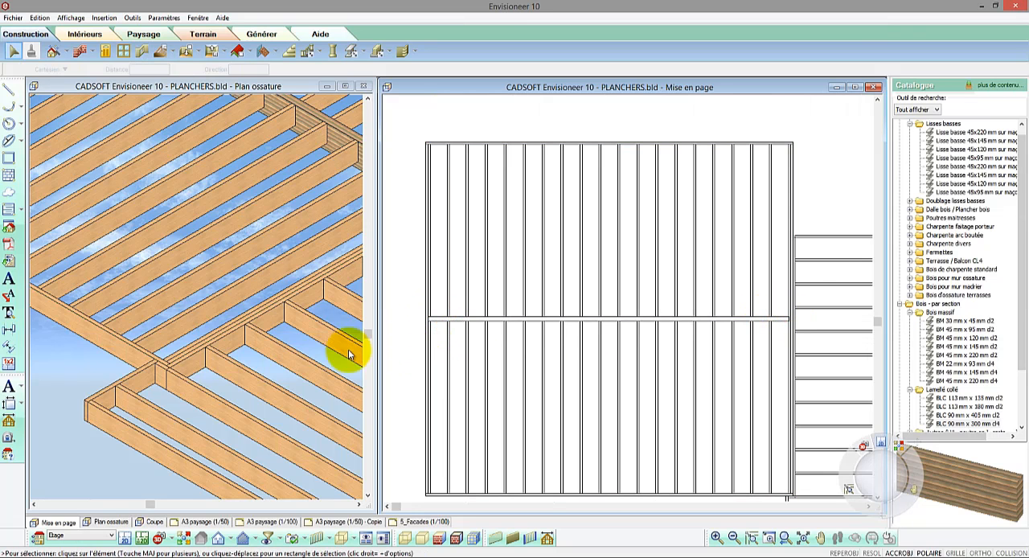
Step: Examine in the 3D framing view how the main block's joists meet the central beam and its end at the rim joist
scroll(55, 386, down, 3)
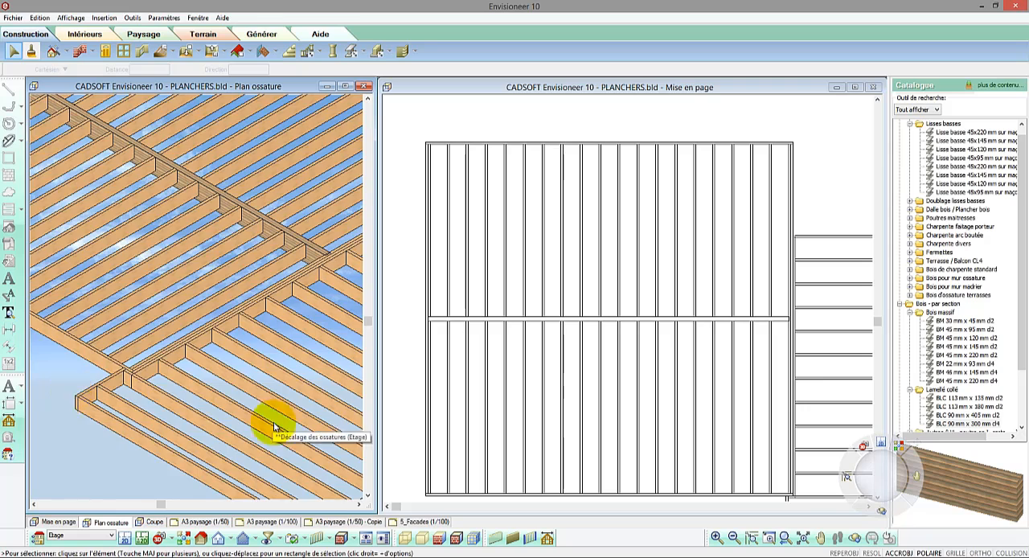
scroll(277, 426, down, 2)
scroll(276, 426, down, 1)
scroll(115, 229, up, 4)
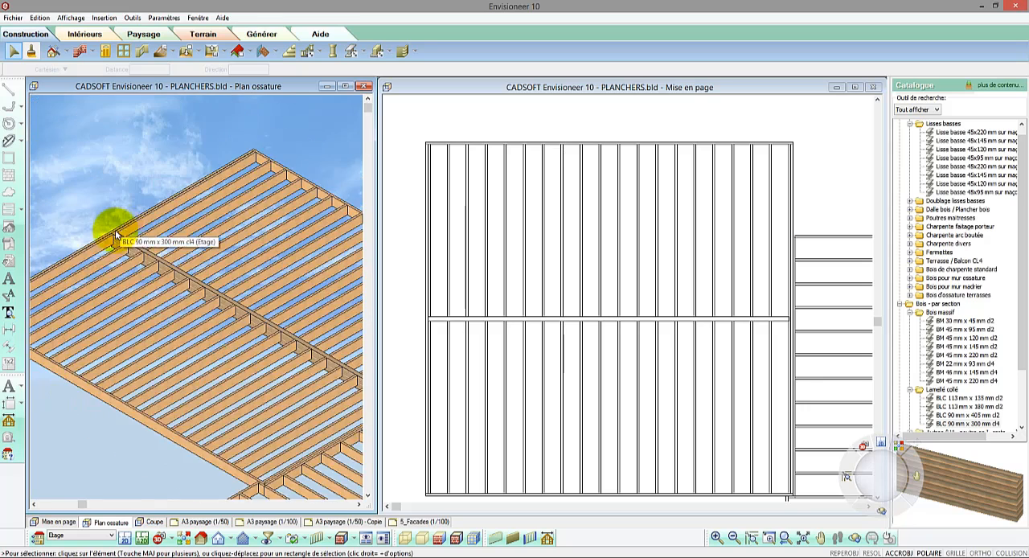
scroll(114, 229, up, 3)
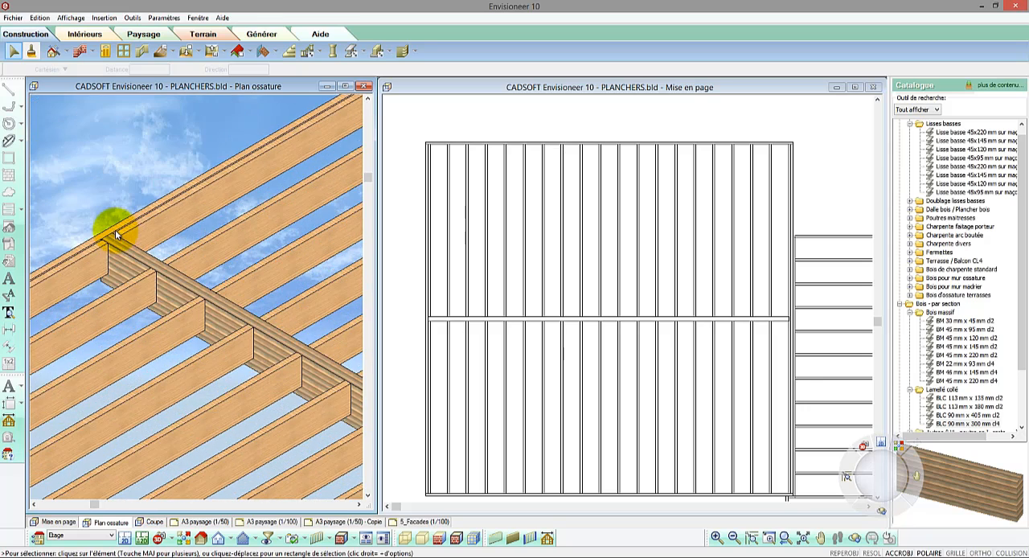
Step: Change the rim joist profile on the main block floor's bearer line side to Rive de plancher LVL 45x355 mm
click(110, 231)
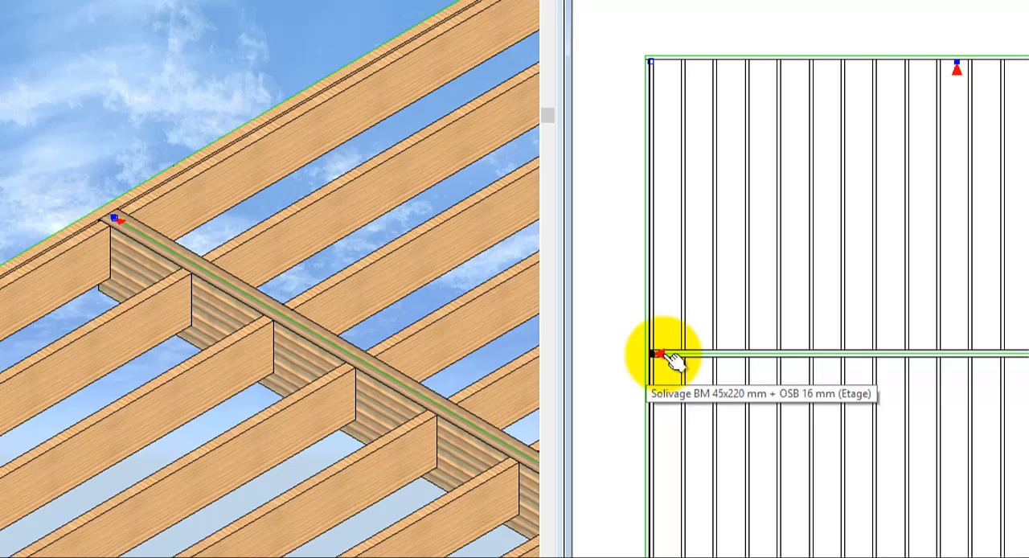
double_click(671, 358)
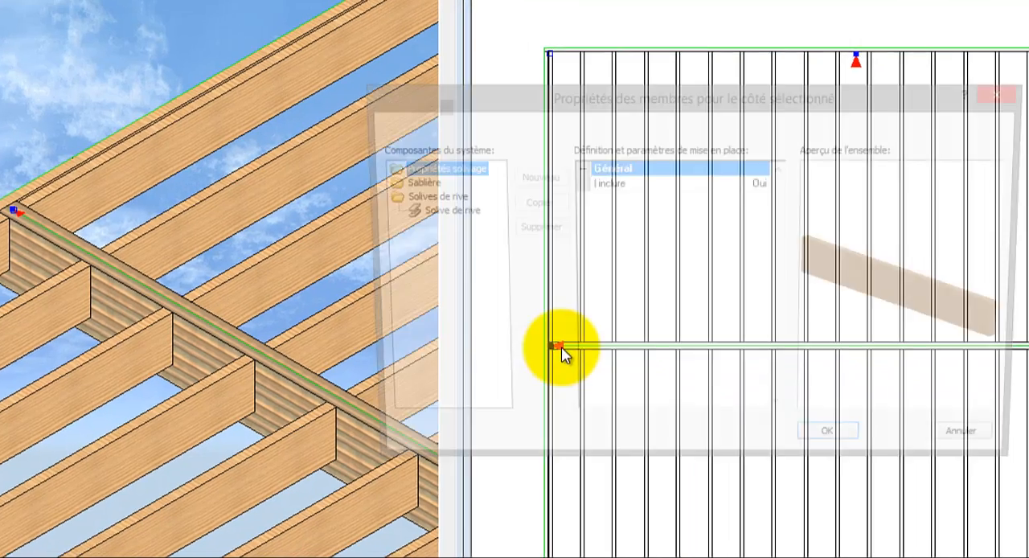
click(291, 200)
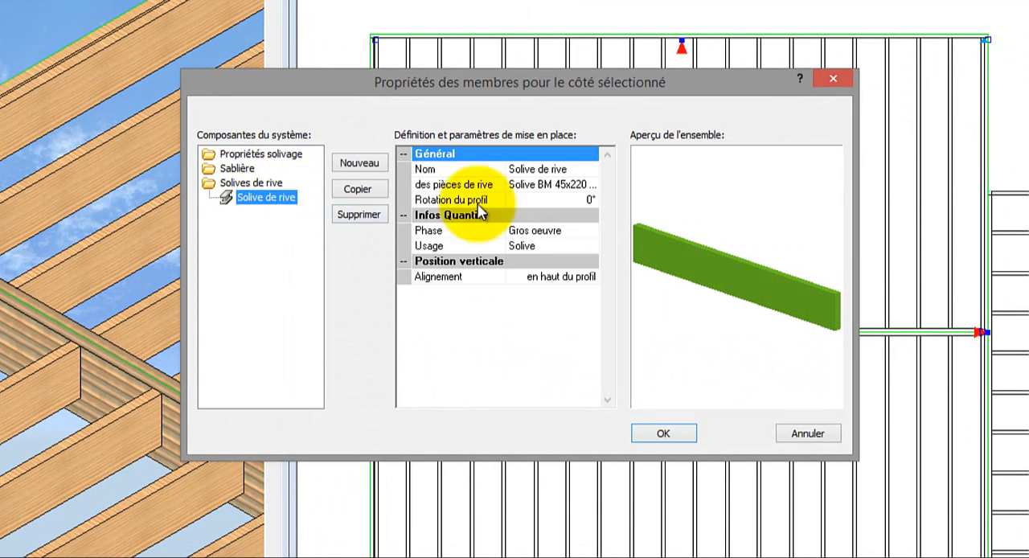
click(593, 185)
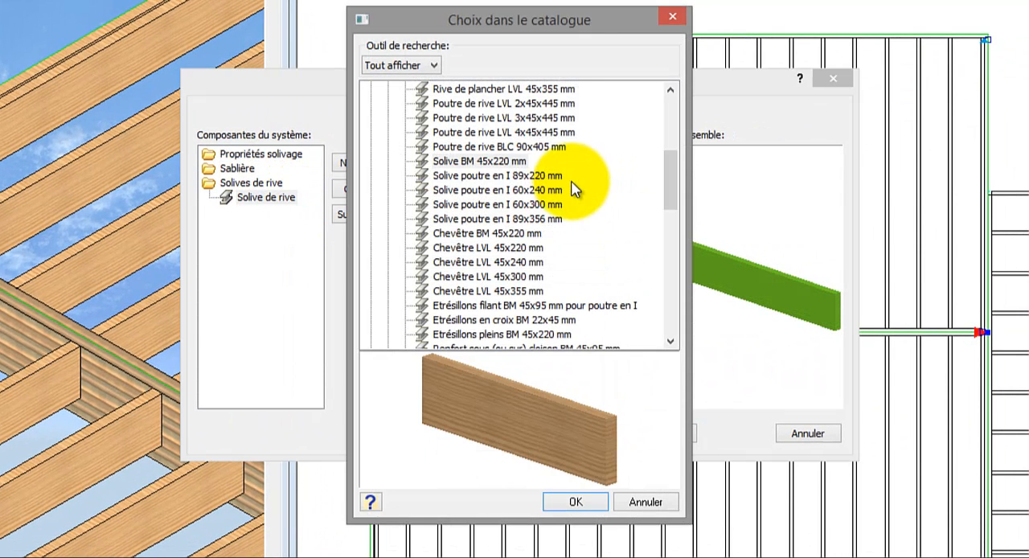
click(506, 161)
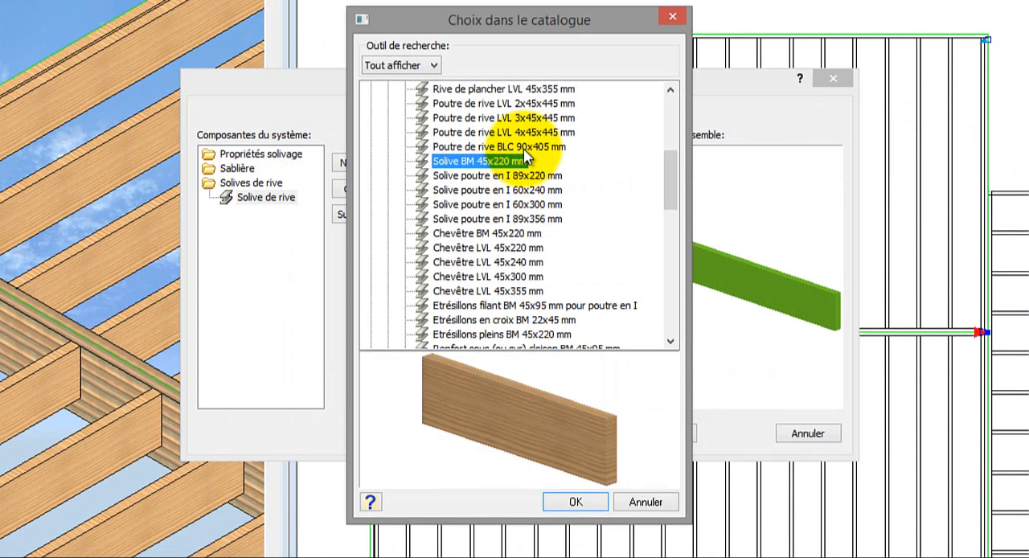
click(527, 148)
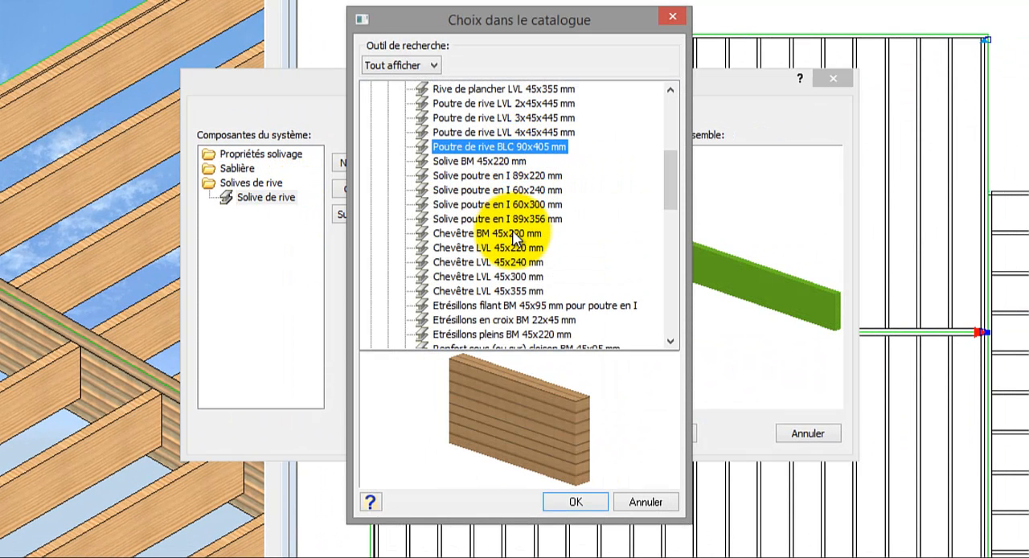
click(519, 176)
click(519, 191)
click(517, 205)
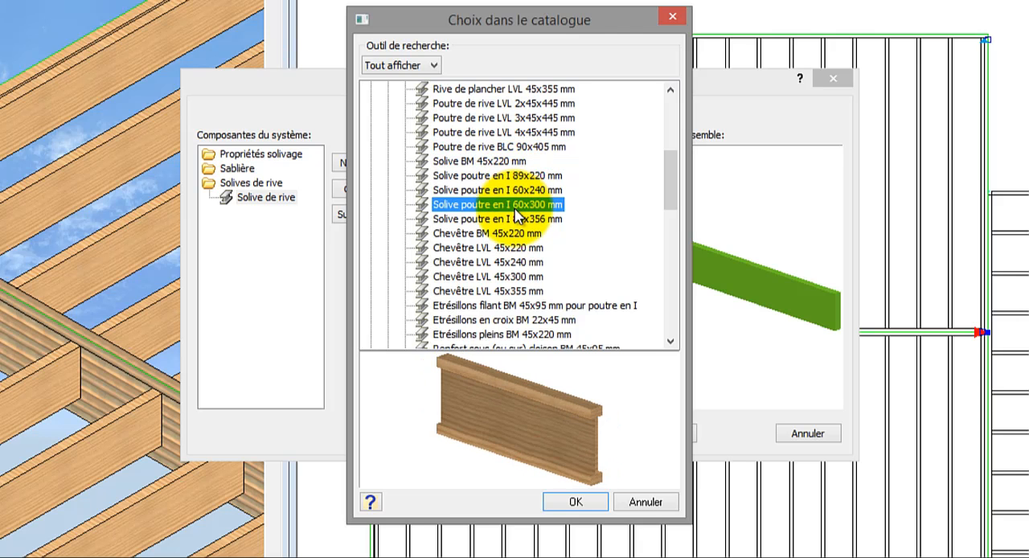
click(517, 219)
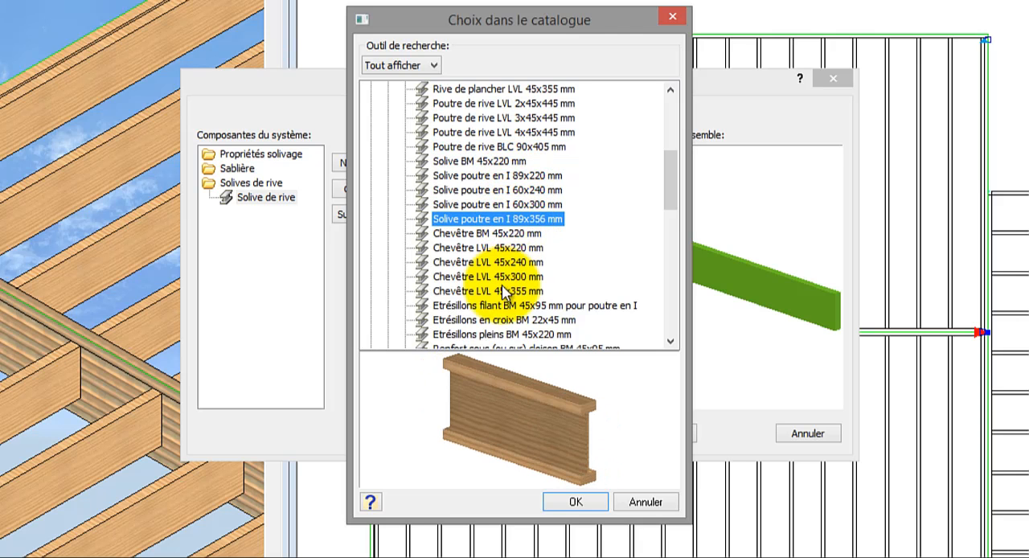
click(507, 90)
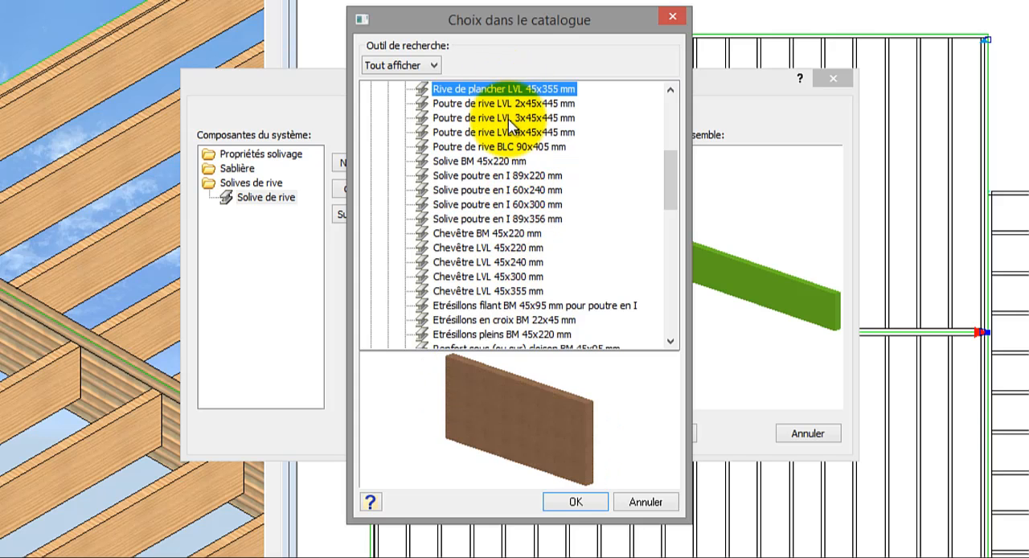
click(575, 501)
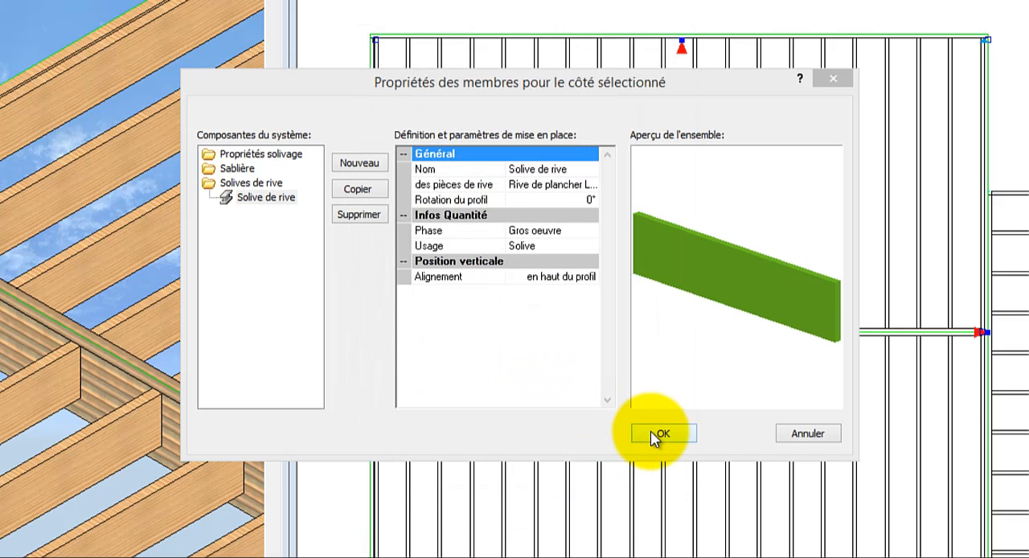
click(653, 441)
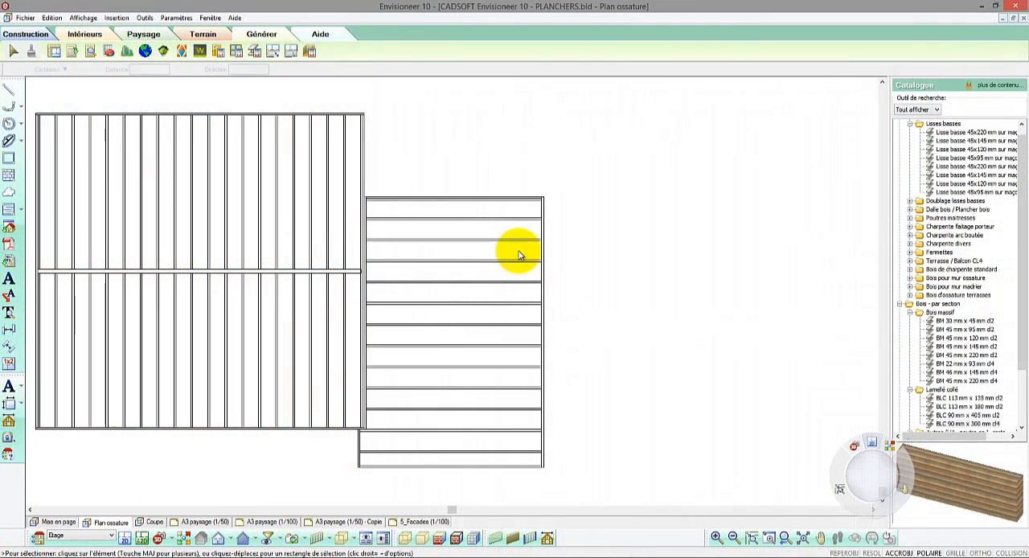
Step: Cut the wing floor in two with Découper along a line through its middle, parallel to the main block's adjoining wall
click(524, 254)
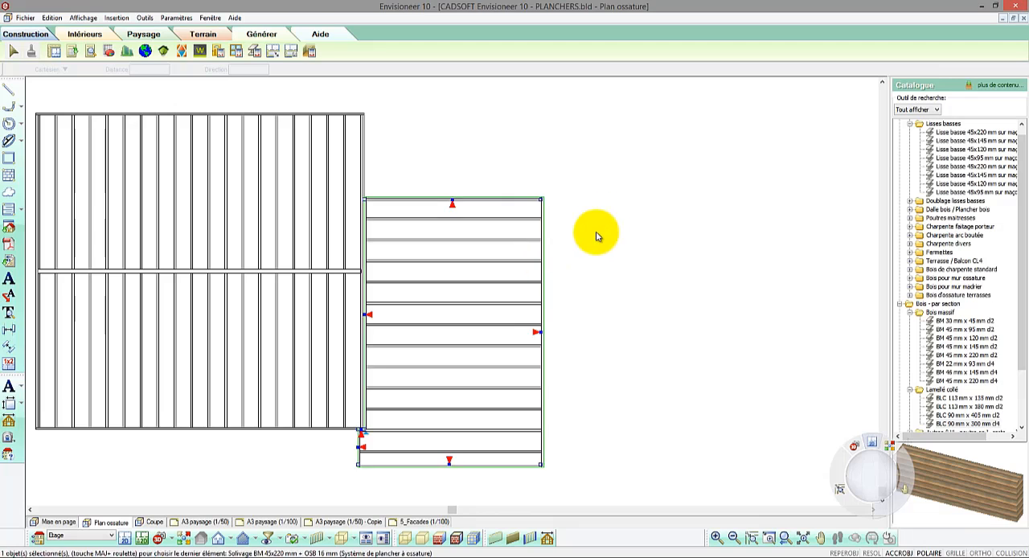
right_click(599, 223)
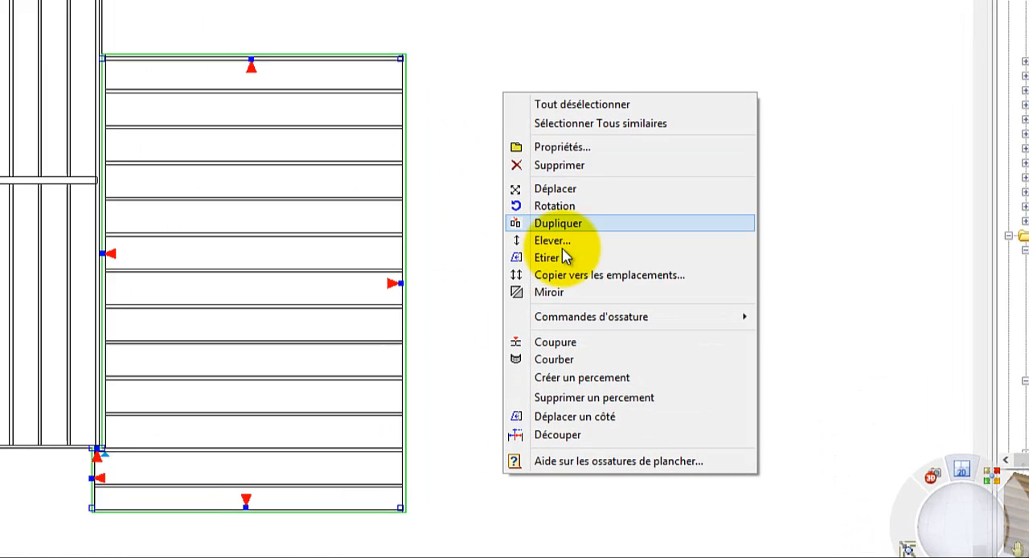
mouse_move(583, 318)
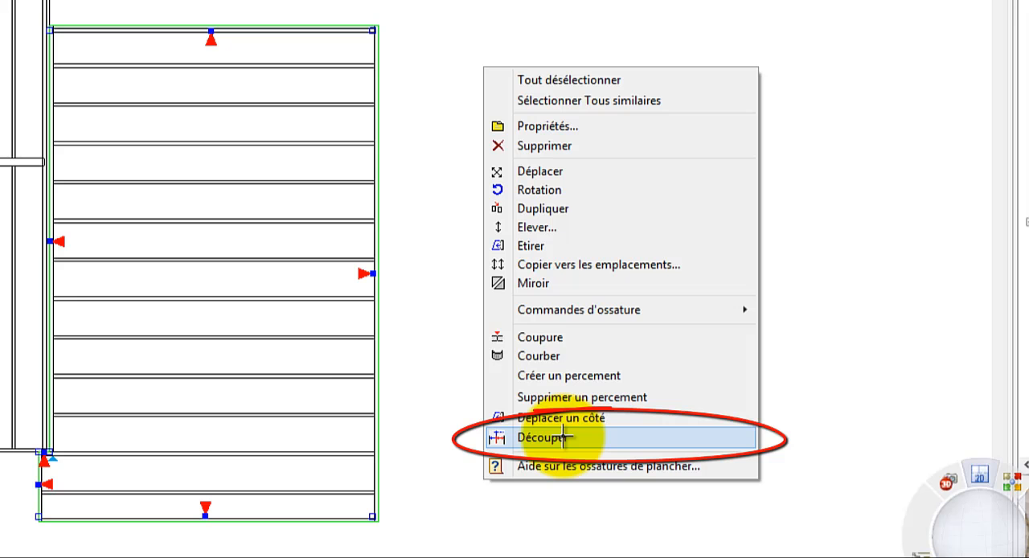
click(565, 436)
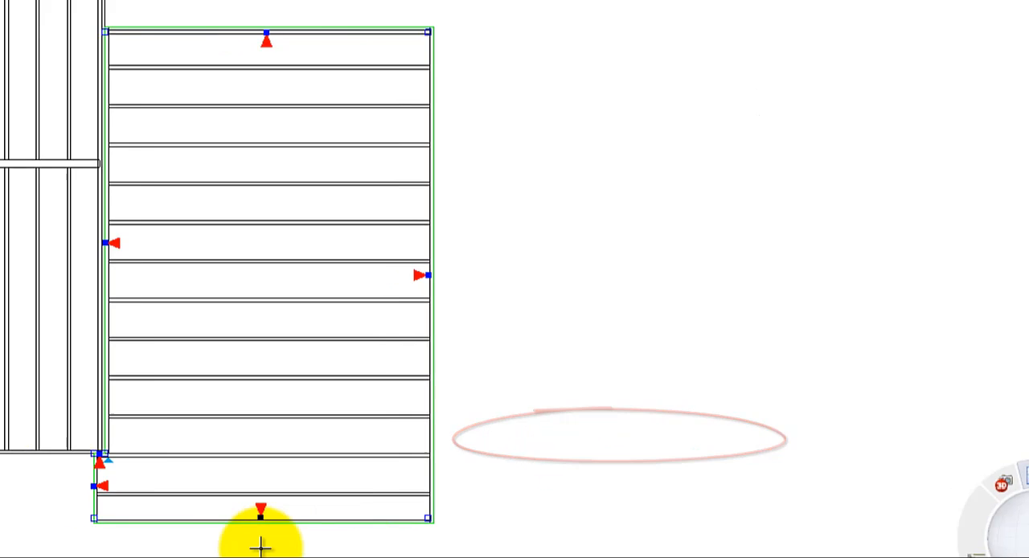
click(540, 529)
click(558, 39)
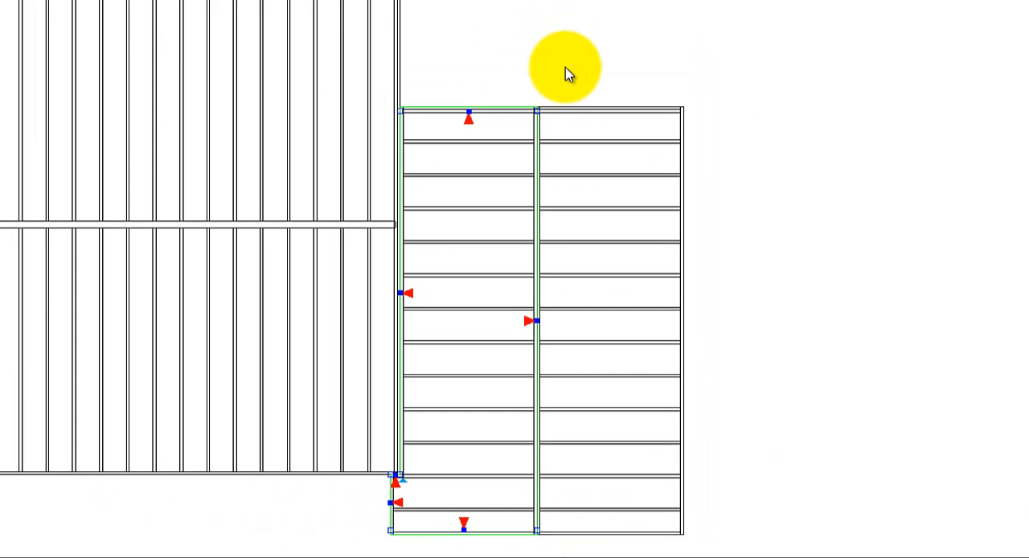
Step: Set the wing floor's outer half to joist direction 90° and joist spacing 40, and regenerate all its sides
double_click(592, 108)
click(643, 183)
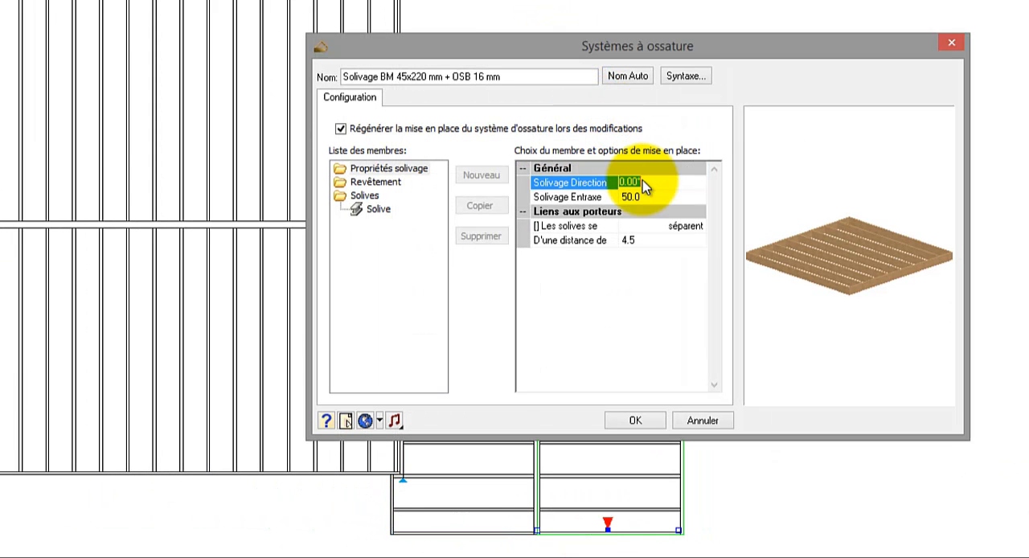
text(90)
click(645, 198)
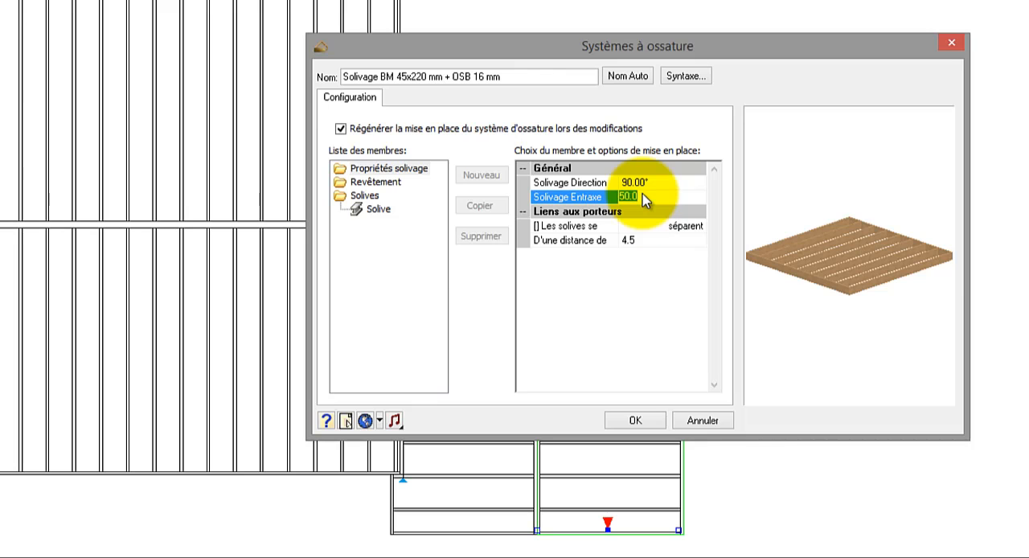
text(40)
click(631, 421)
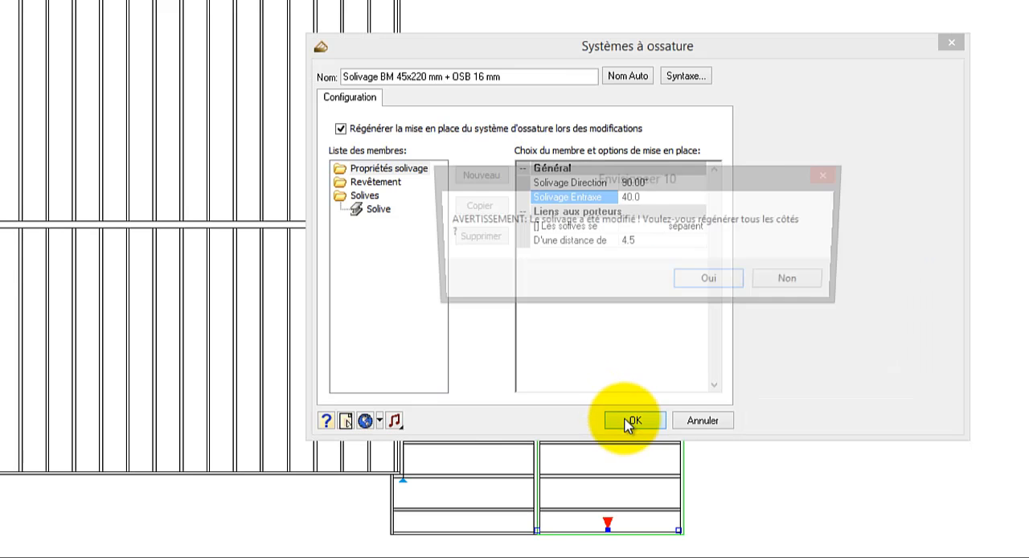
click(712, 281)
click(732, 296)
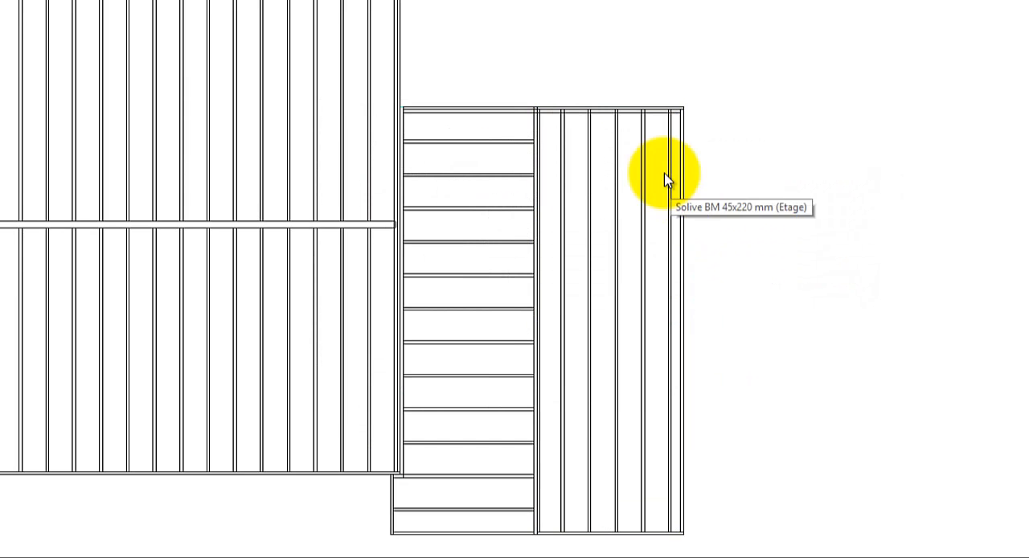
click(657, 121)
click(656, 121)
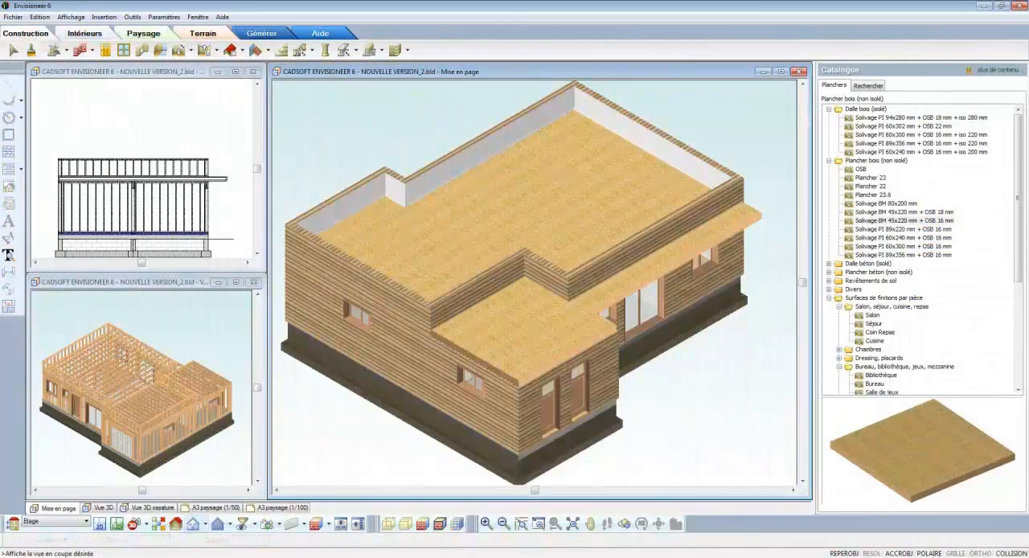
Step: Insert an automatic roof in Tuile béton grand moule pureau plat (10 u au m²) over the upper-storey walls
click(241, 50)
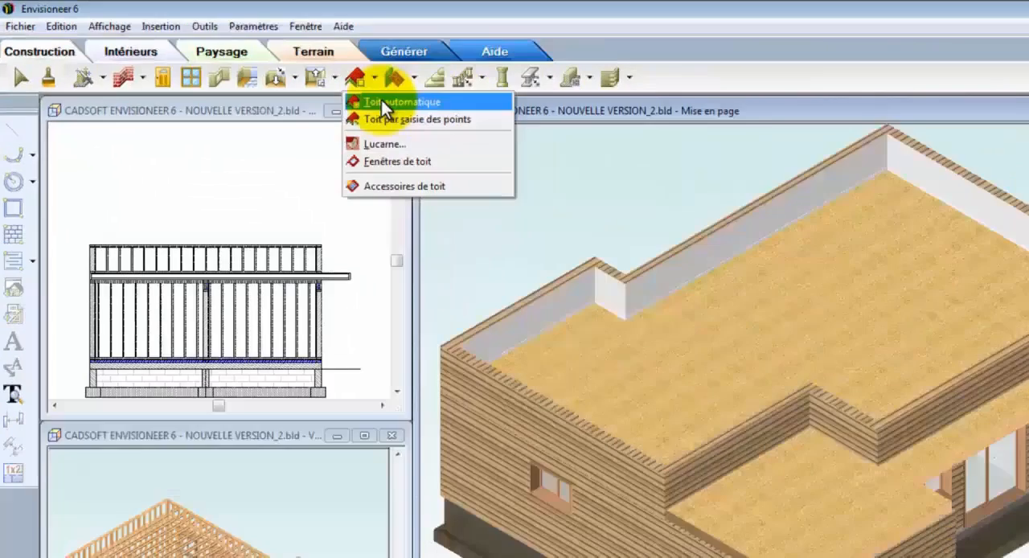
click(672, 178)
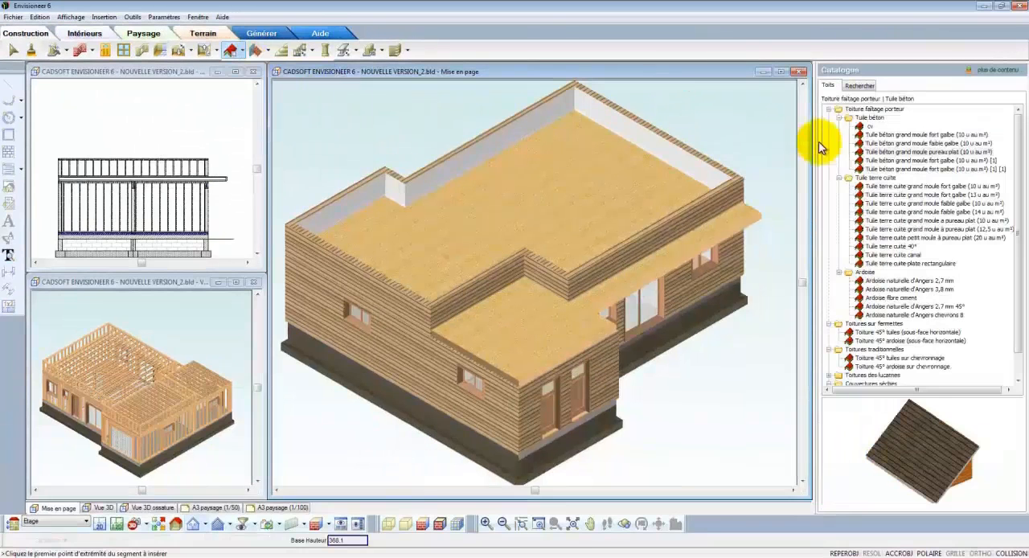
click(868, 152)
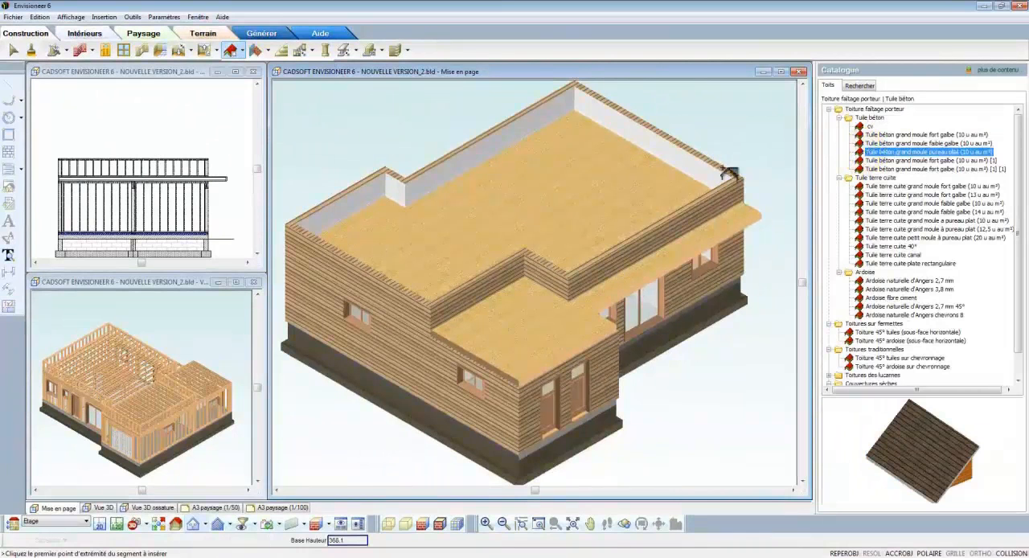
click(624, 187)
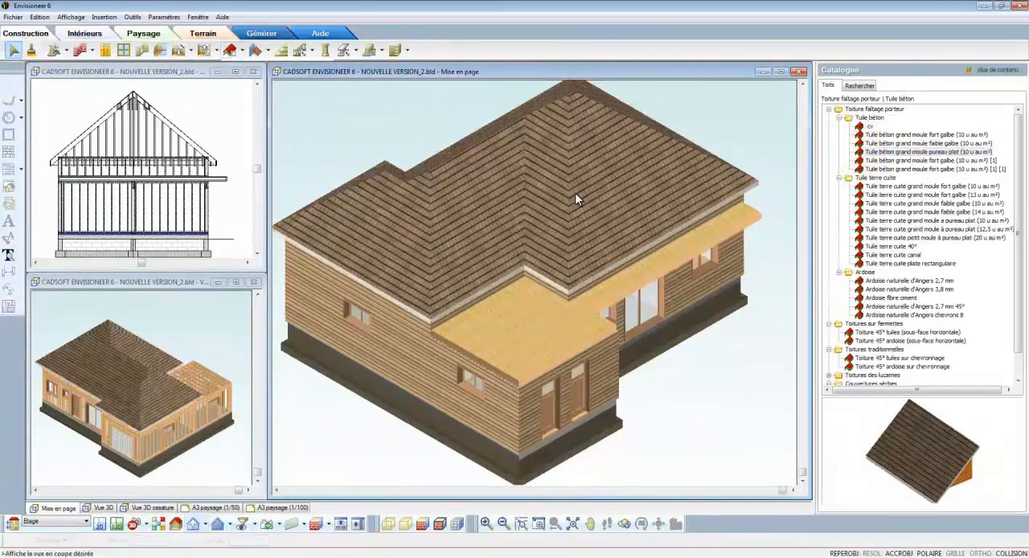
Step: Change the roof's gable-end and step edges from hip to pignon, with an overhang (Débord) of 30
click(386, 262)
scroll(387, 263, down, 2)
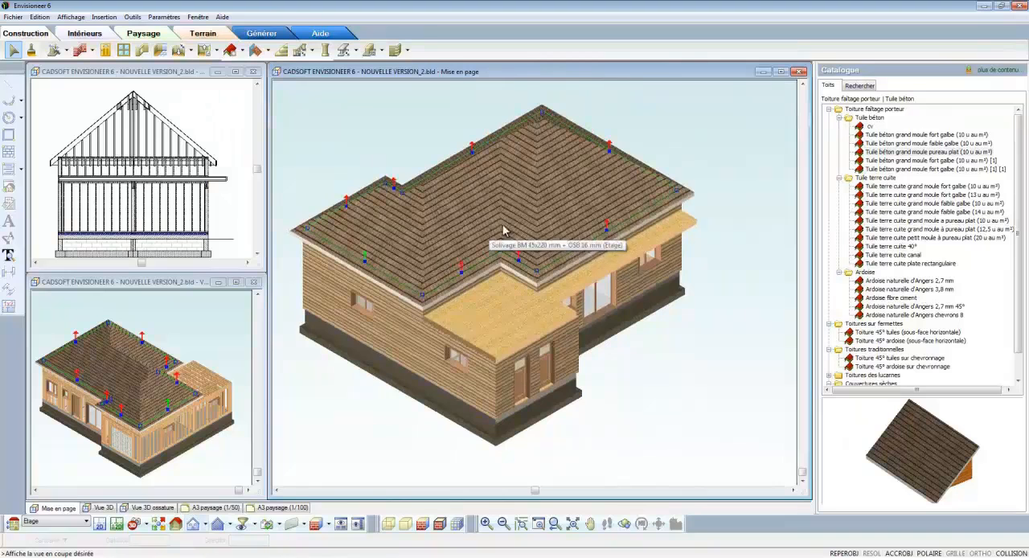
click(610, 146)
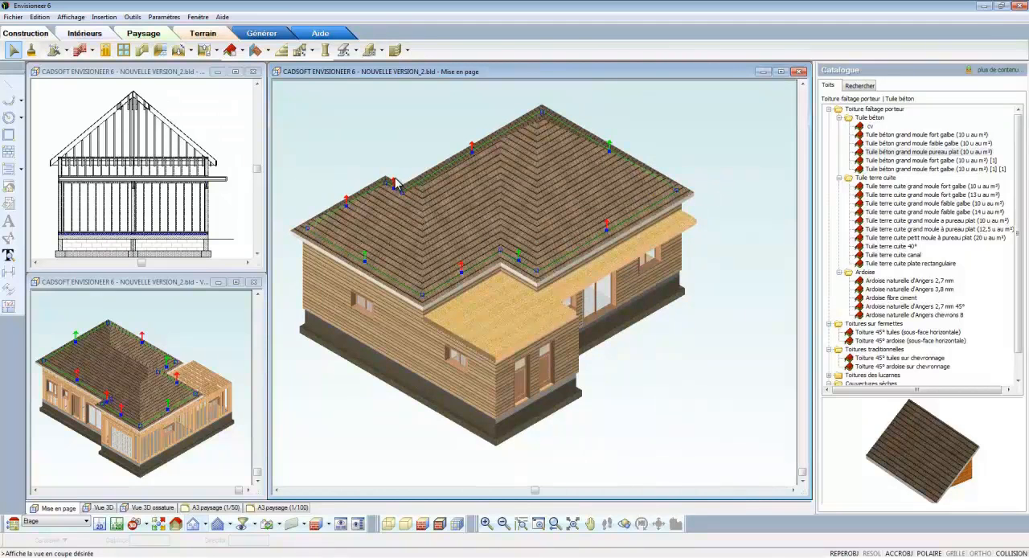
right_click(426, 157)
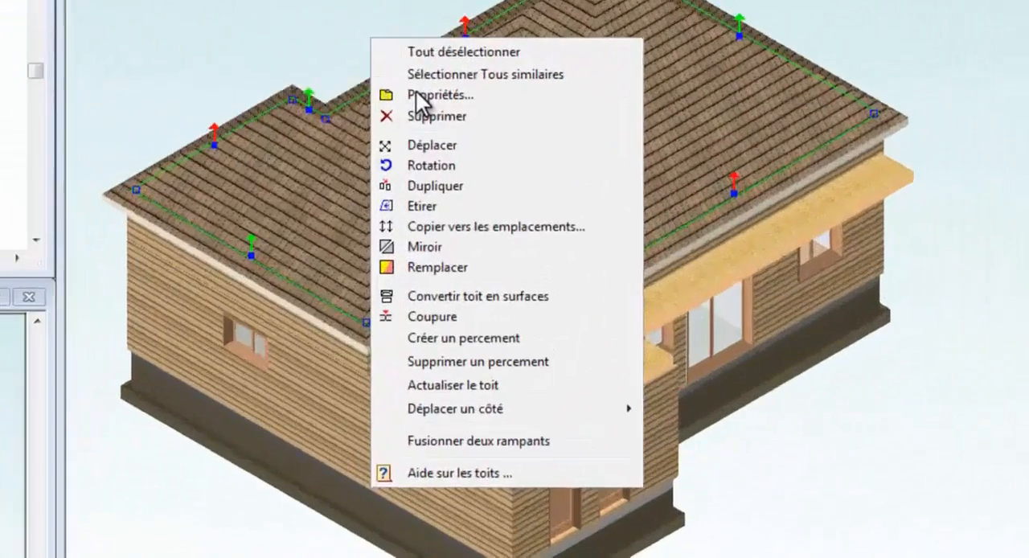
click(455, 181)
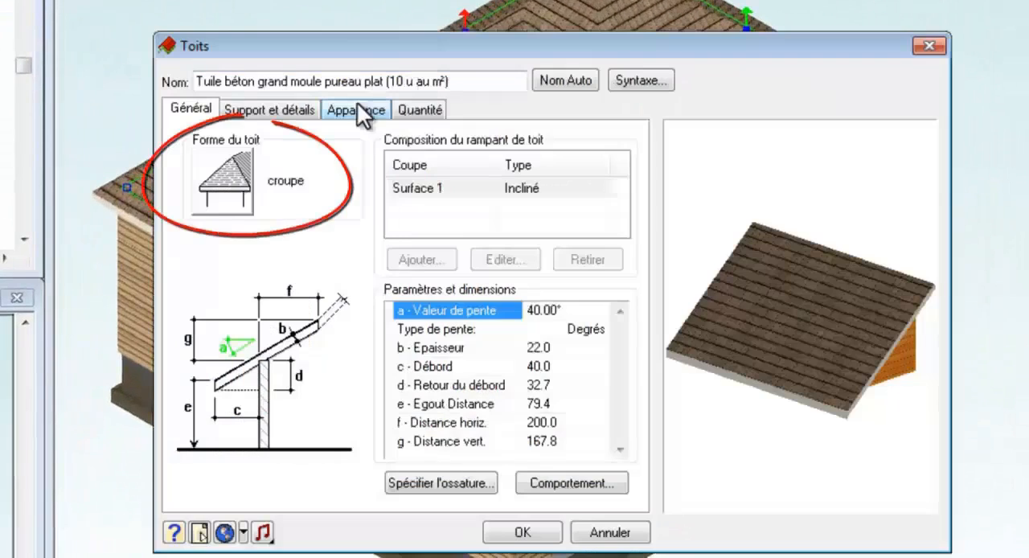
click(222, 186)
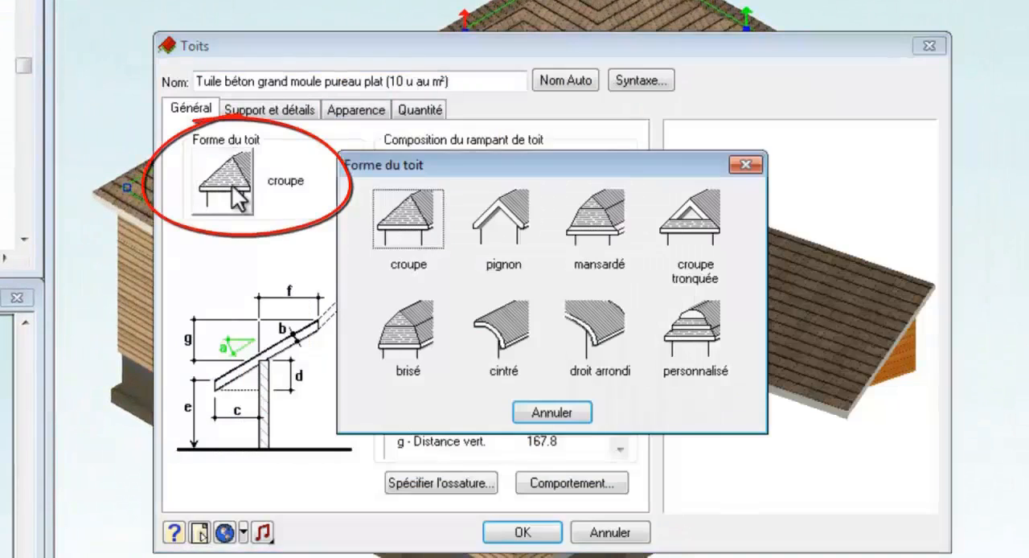
click(492, 215)
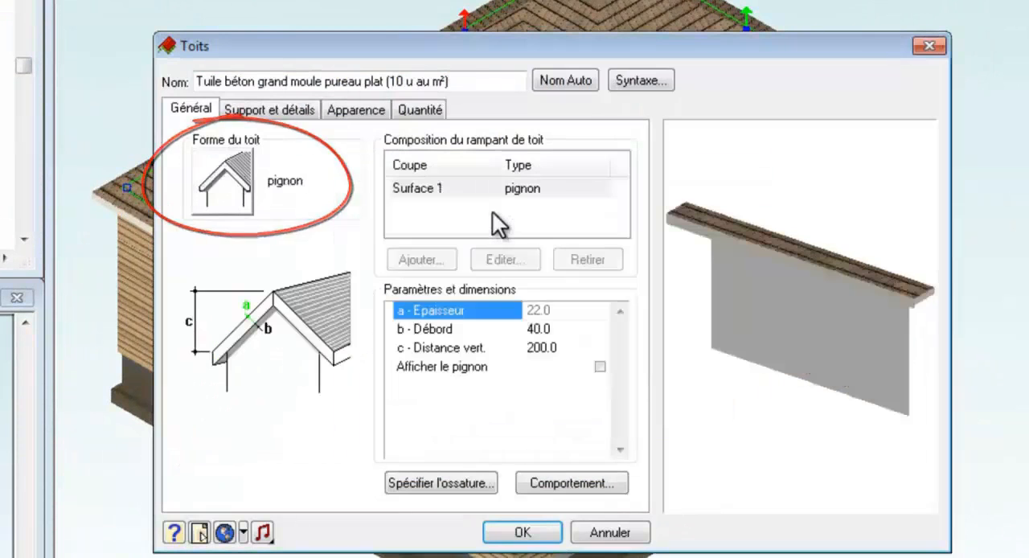
click(535, 329)
text(30)
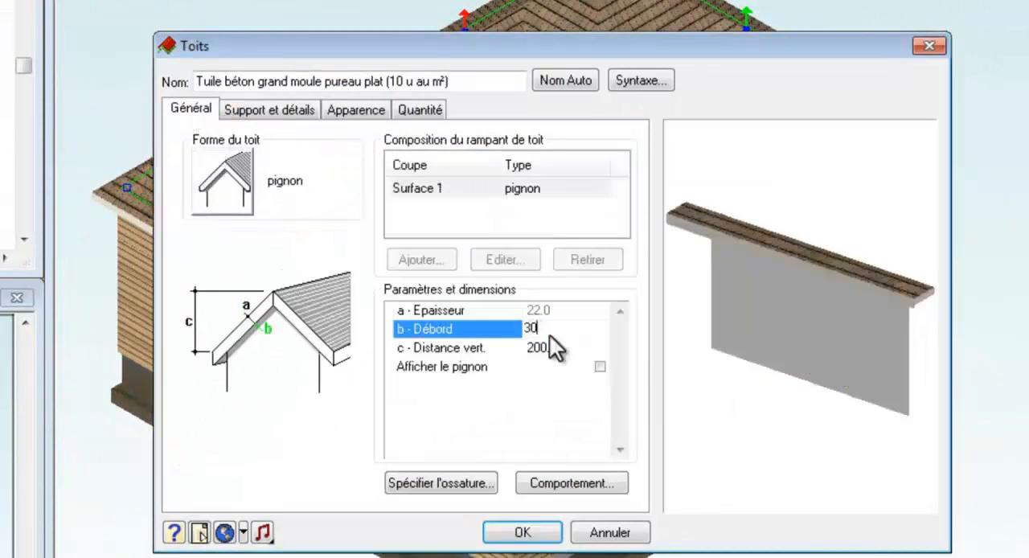
click(533, 536)
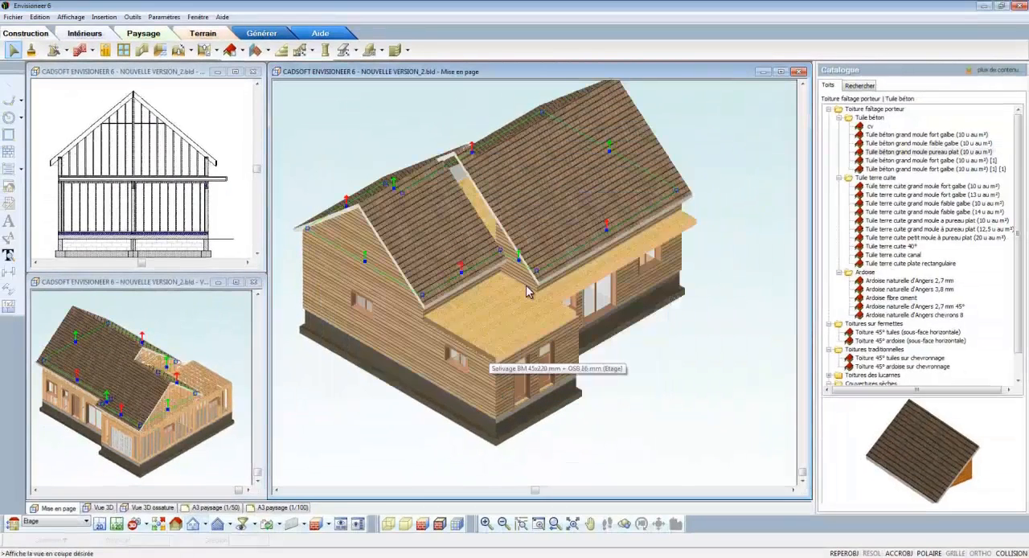
Step: On the larger roof section's two eave sides, set the support height to 140 and the bearing width (assise) to 0
right_click(471, 144)
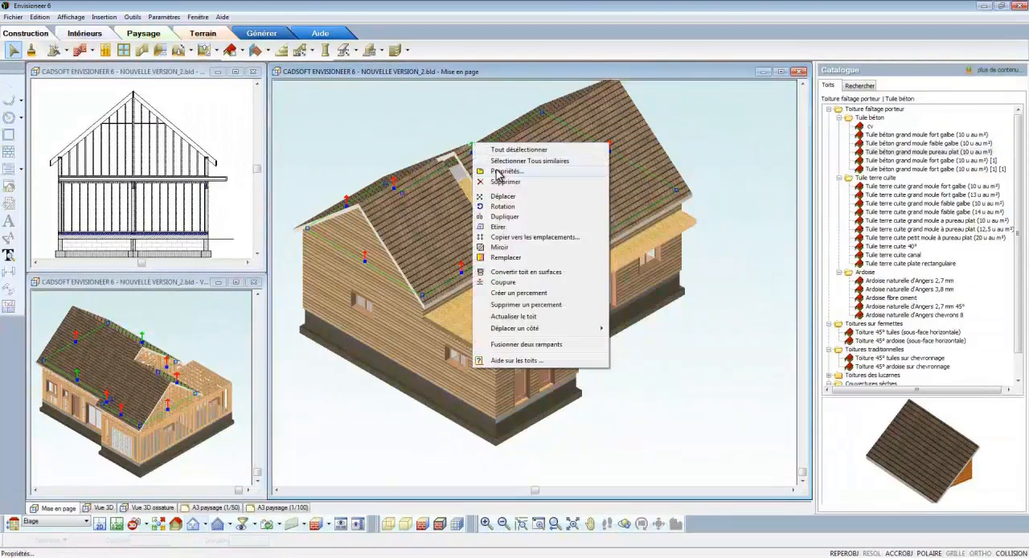
click(497, 172)
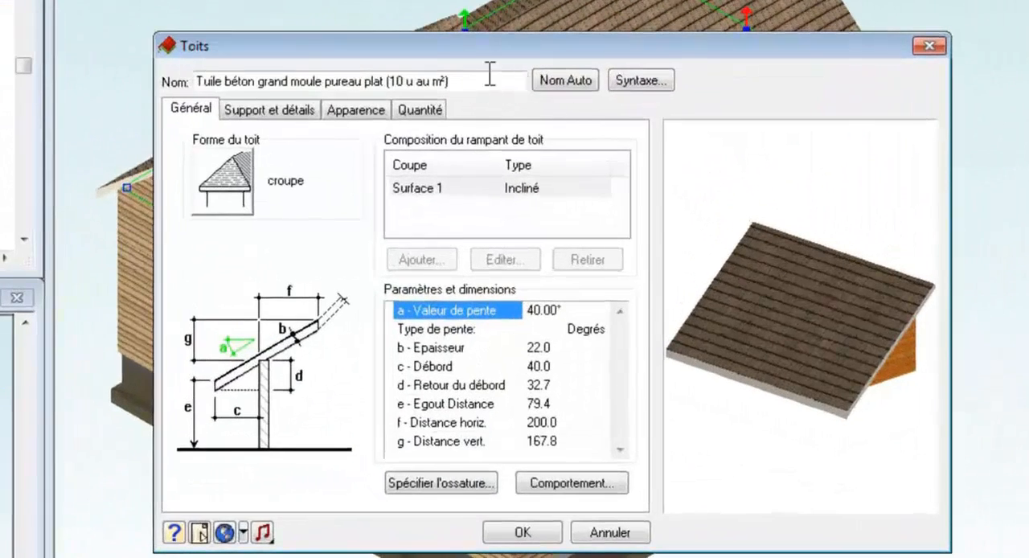
click(296, 107)
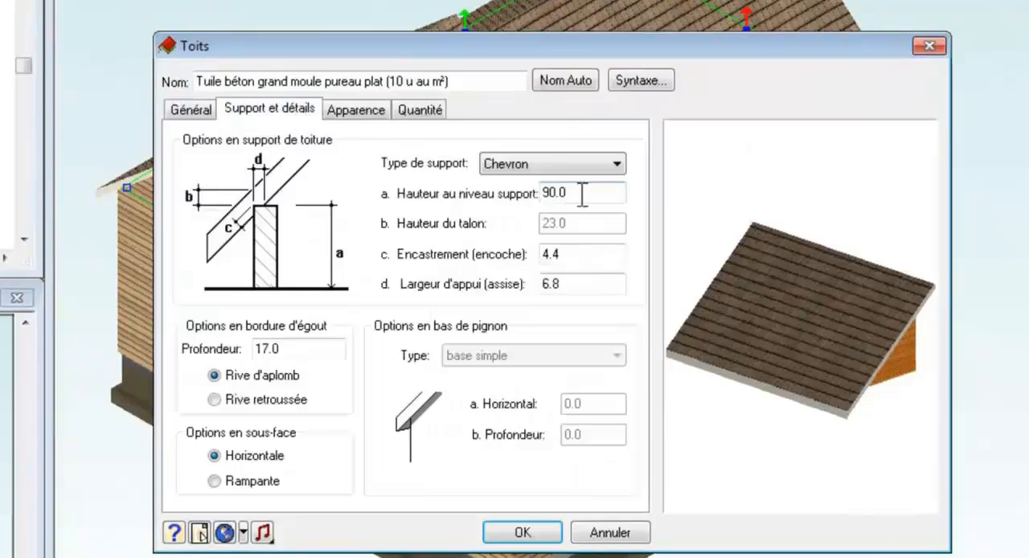
drag(581, 191, 530, 197)
text(140)
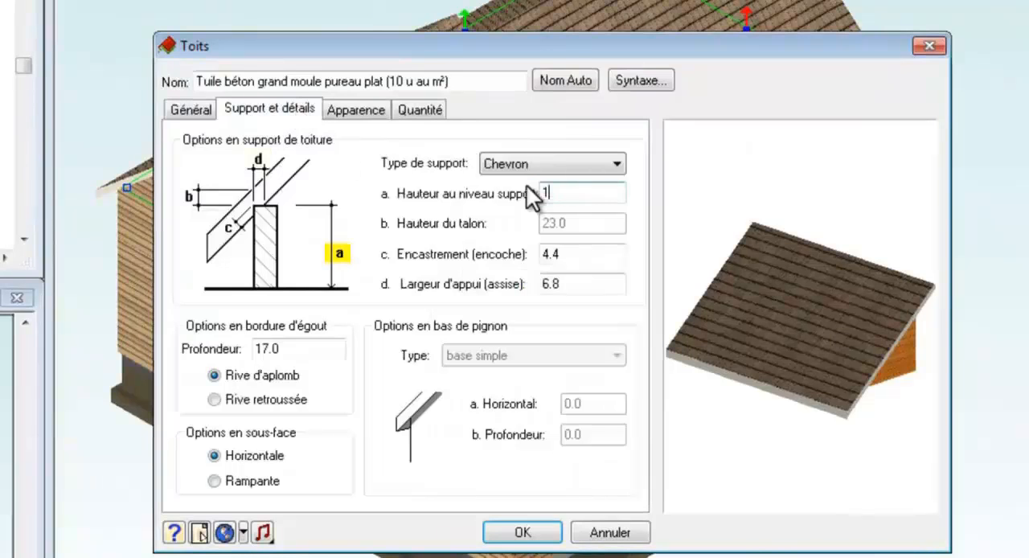
click(577, 285)
drag(577, 290, 509, 292)
text(0)
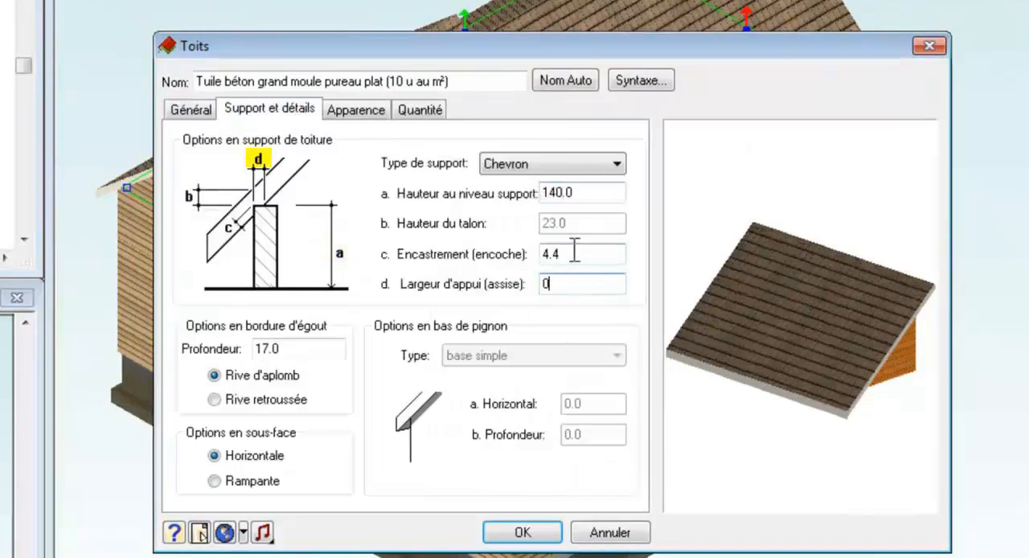
click(574, 252)
Step: Set the same eave sides' slope to 45° and overhang (Débord) to 50, and apply the roof changes
click(208, 105)
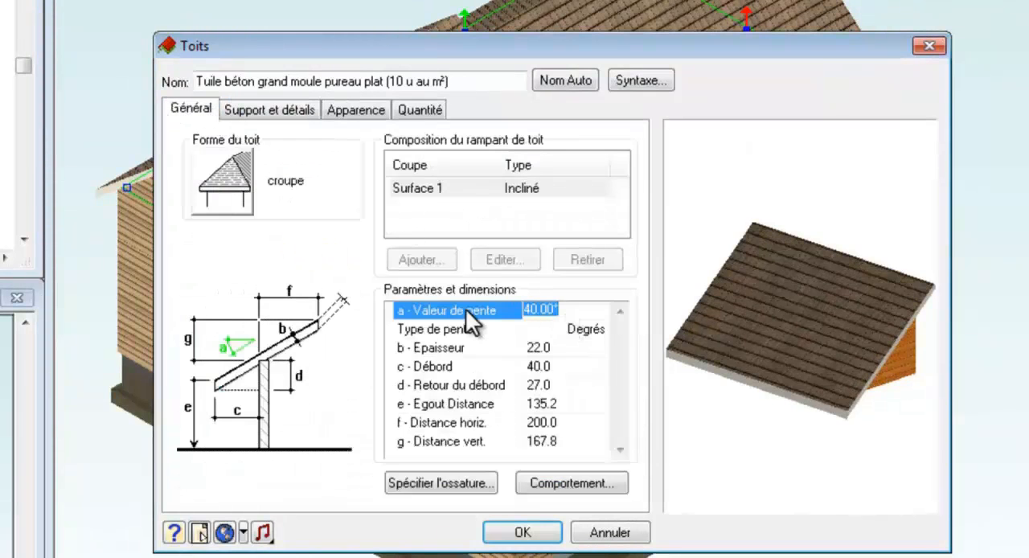
text(45)
click(559, 365)
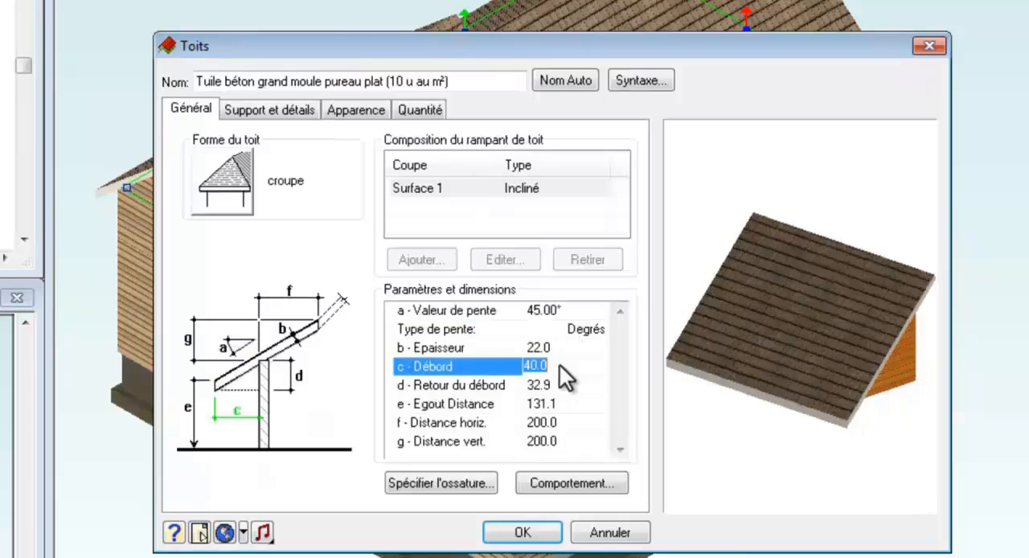
text(50)
key(Up)
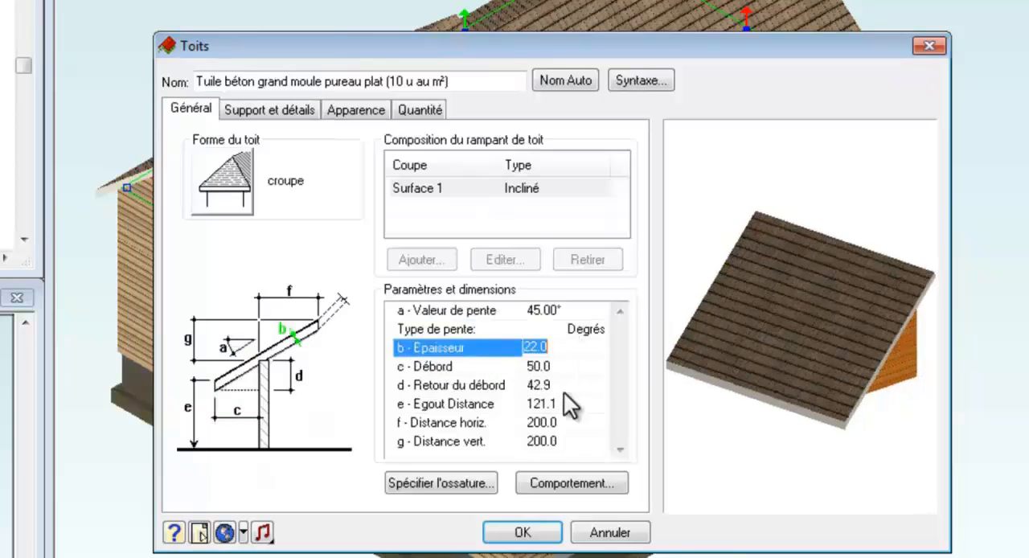
click(534, 535)
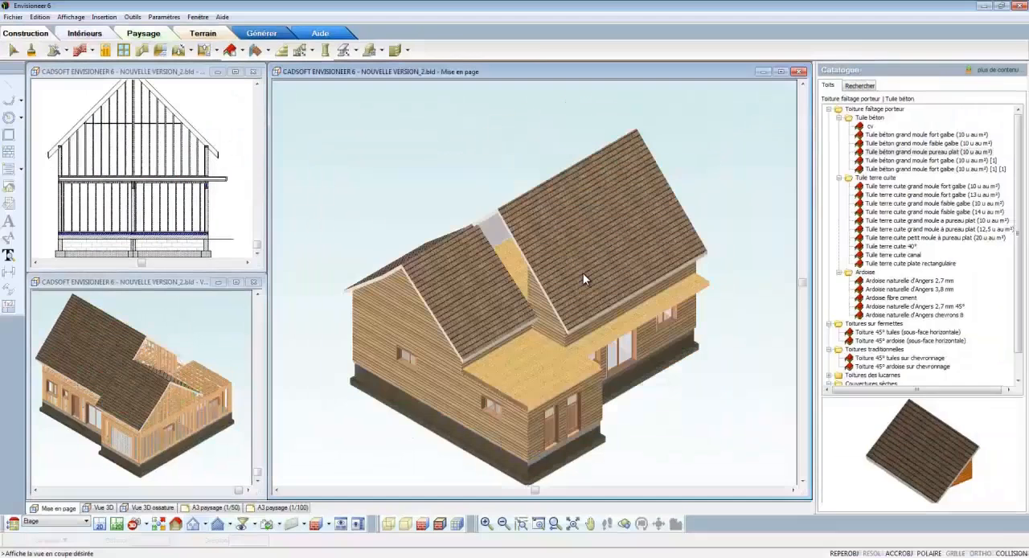
Step: Merge the two neighbouring roof slopes above the flat wing floor with Fusionner deux rampants, using the larger slope as reference
right_click(583, 273)
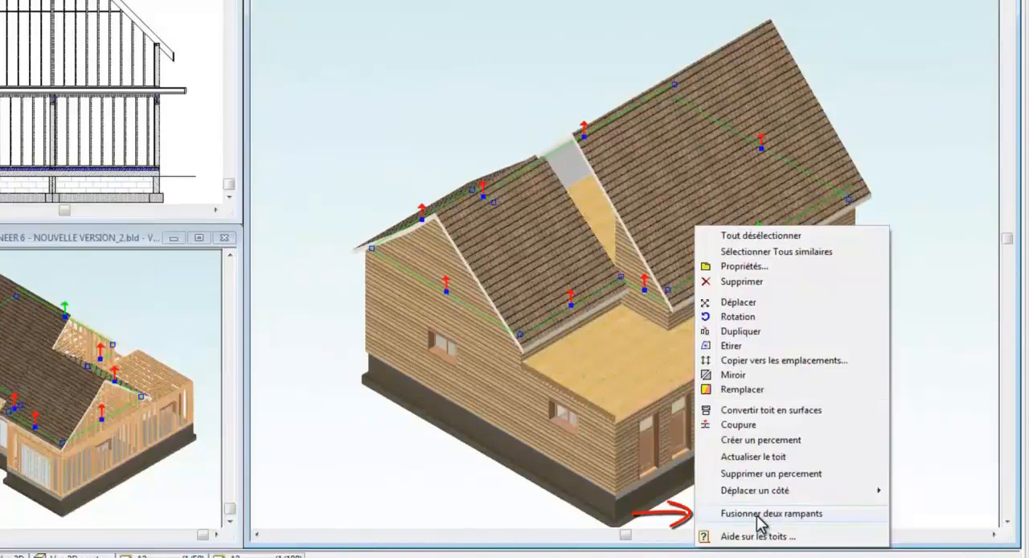
click(756, 516)
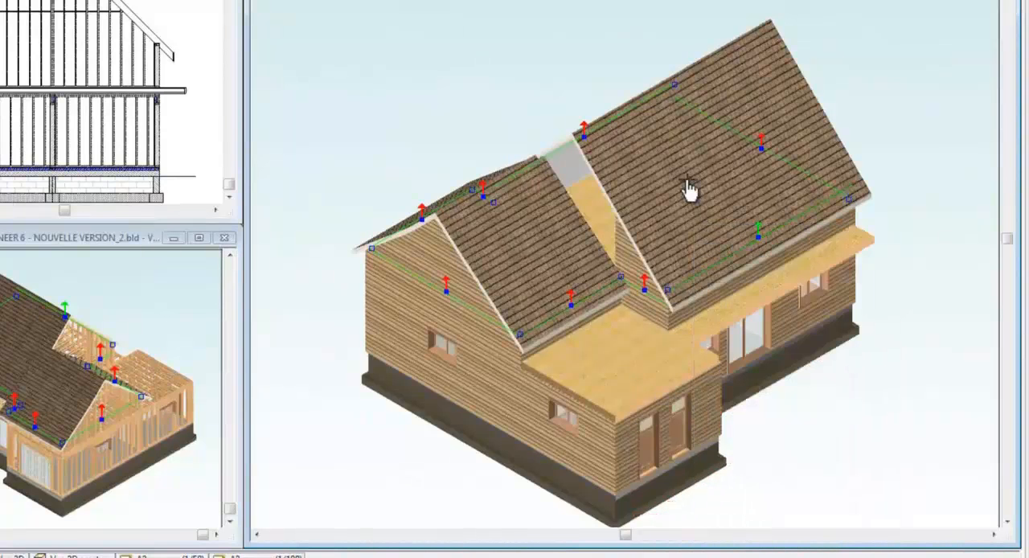
click(560, 250)
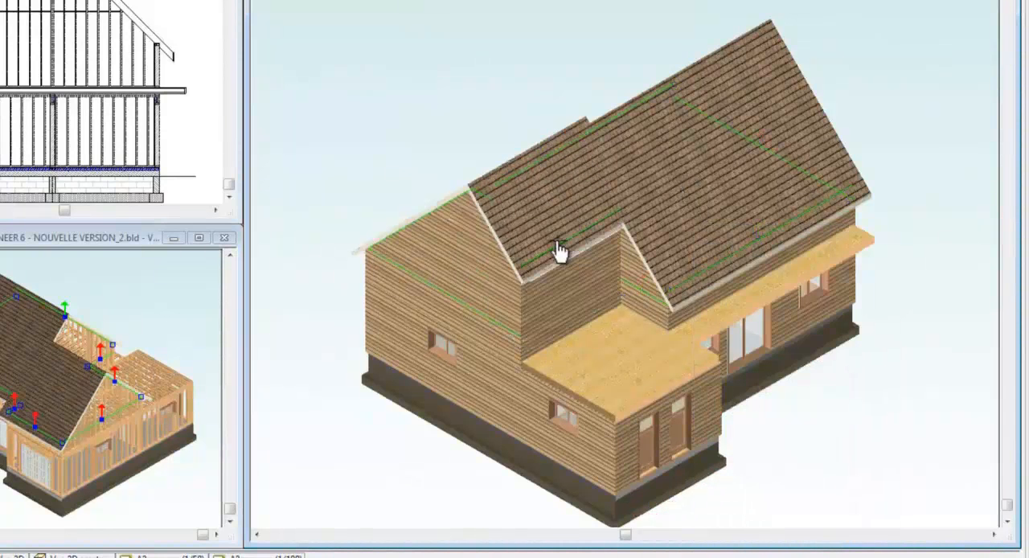
right_click(561, 249)
click(572, 251)
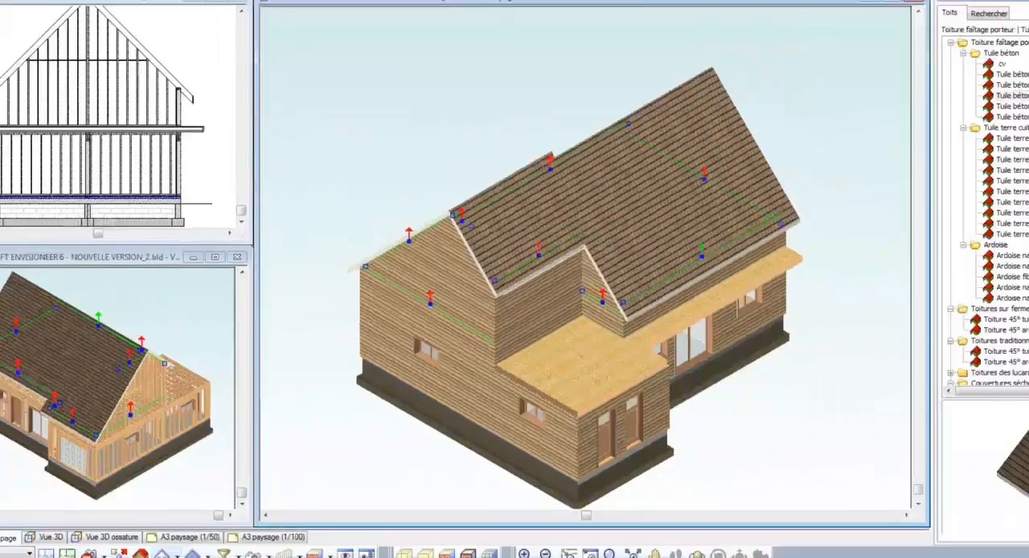
Step: Merge the two stepped slopes on the entrance side of the roof with Fusionner deux rampants
click(697, 555)
drag(700, 200, 395, 215)
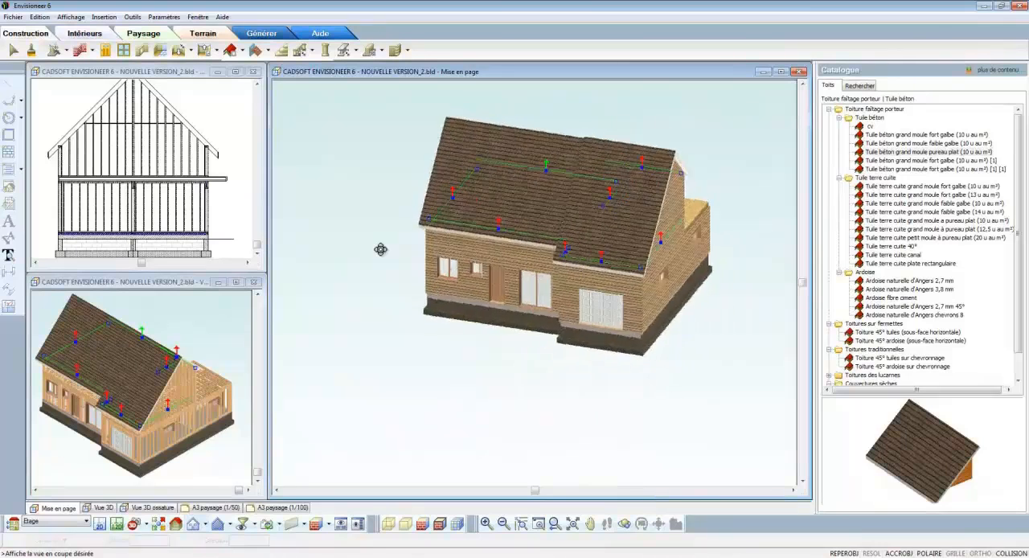
drag(380, 249, 366, 246)
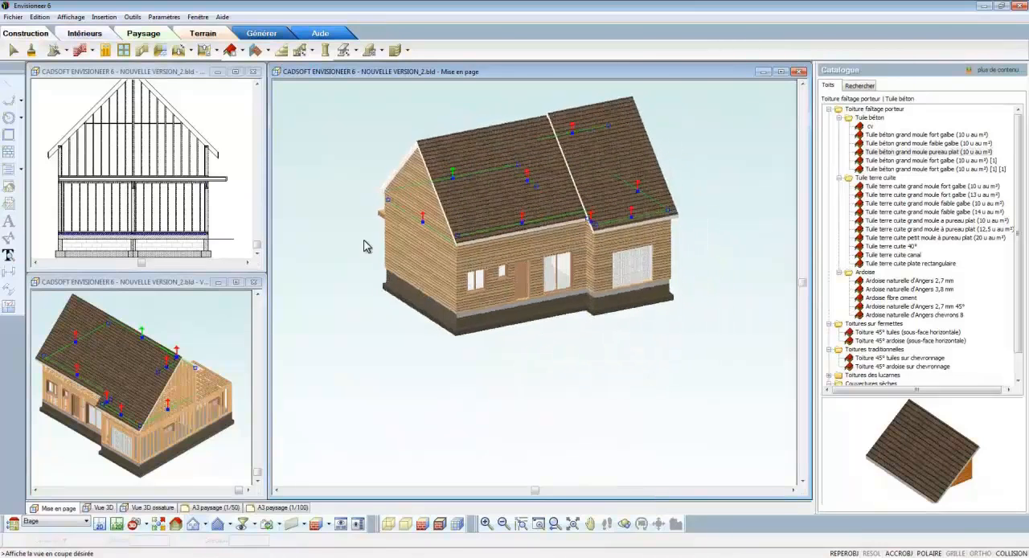
click(573, 525)
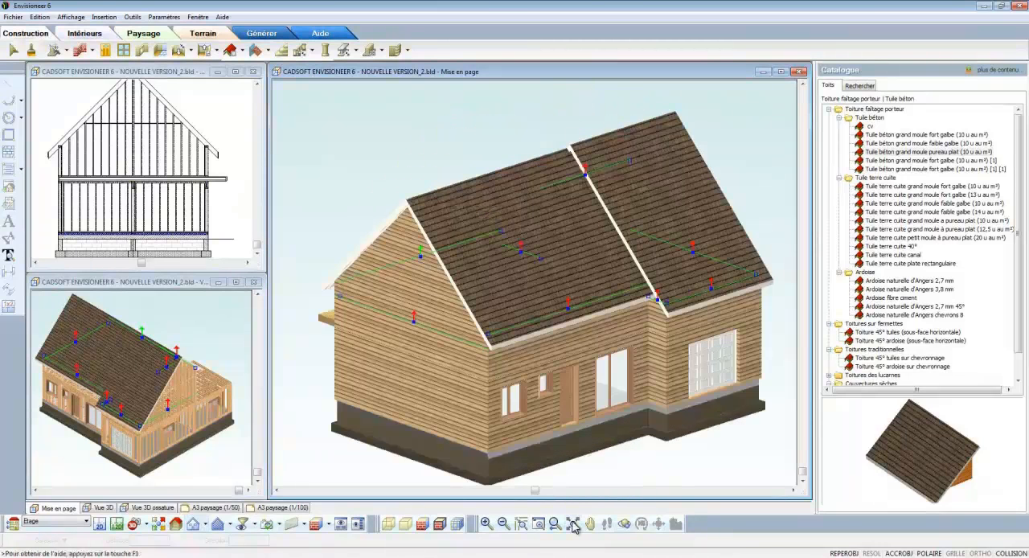
right_click(575, 269)
click(628, 467)
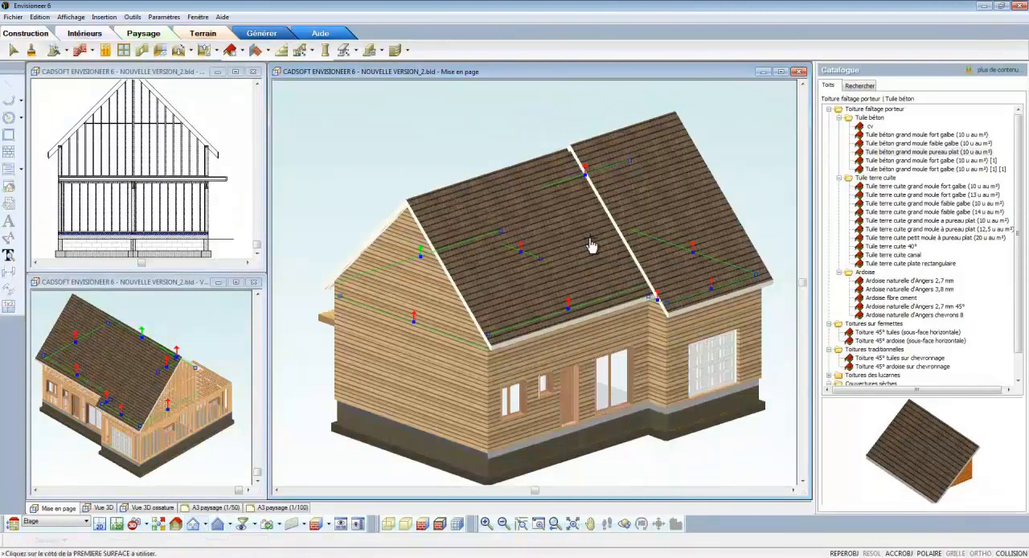
click(638, 221)
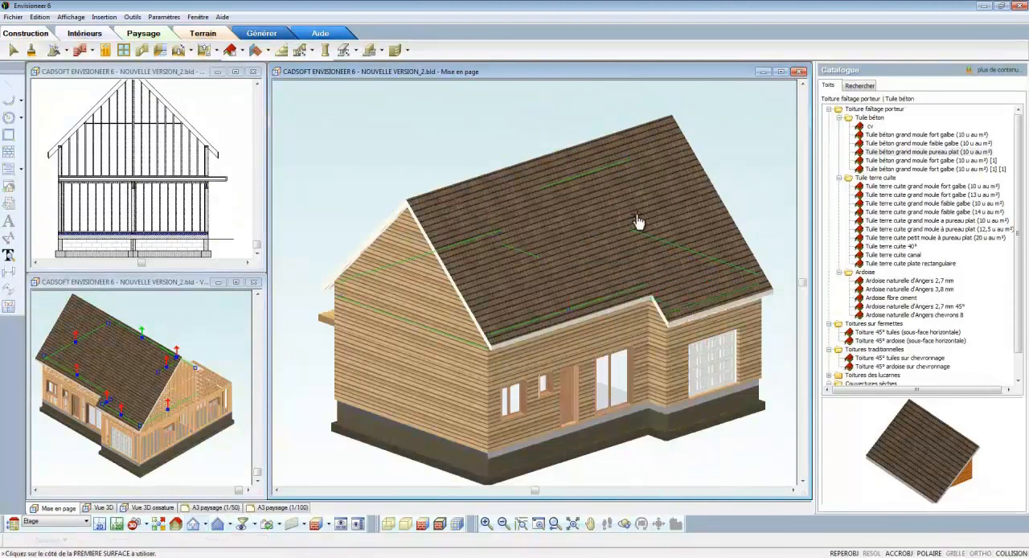
click(637, 222)
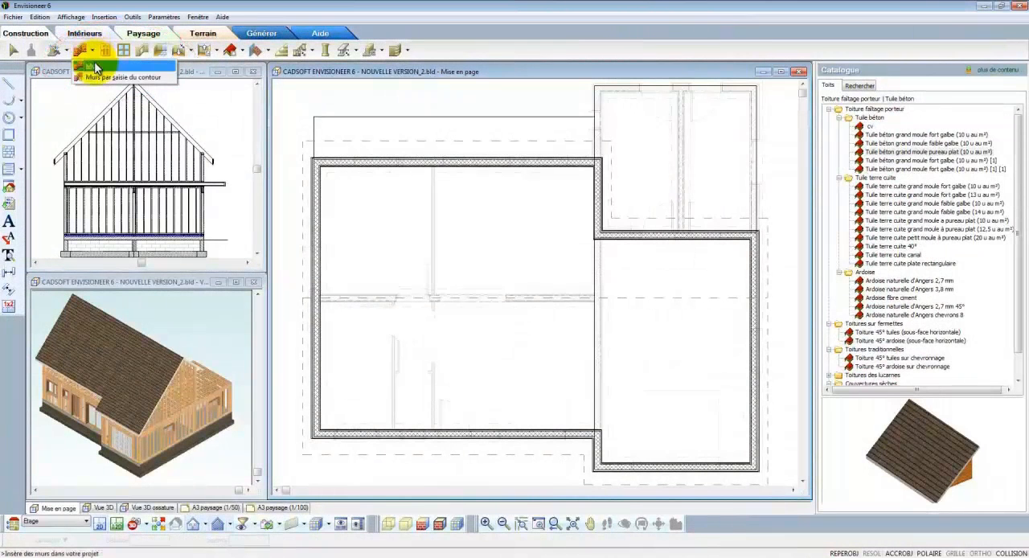
Step: Add a wall type based on Bardage BM + ossature 45x145 + plâtre, named "Acrotère Bardage BM + ossature 45x145"
click(93, 65)
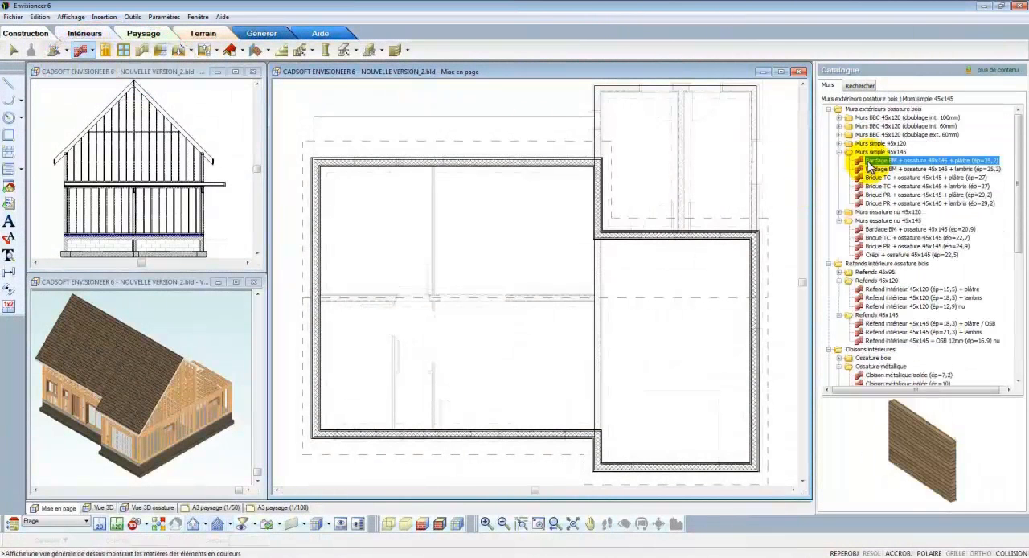
right_click(873, 163)
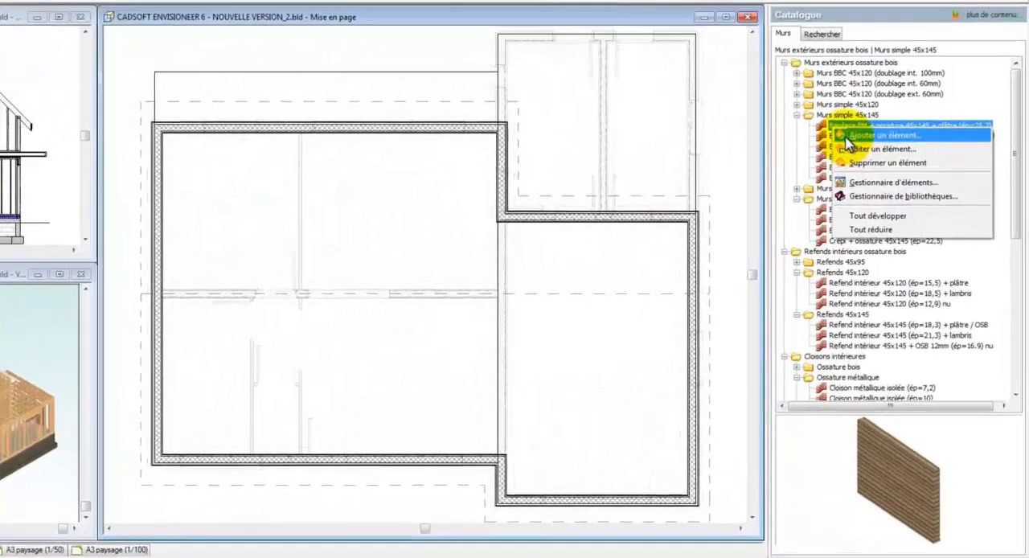
click(889, 180)
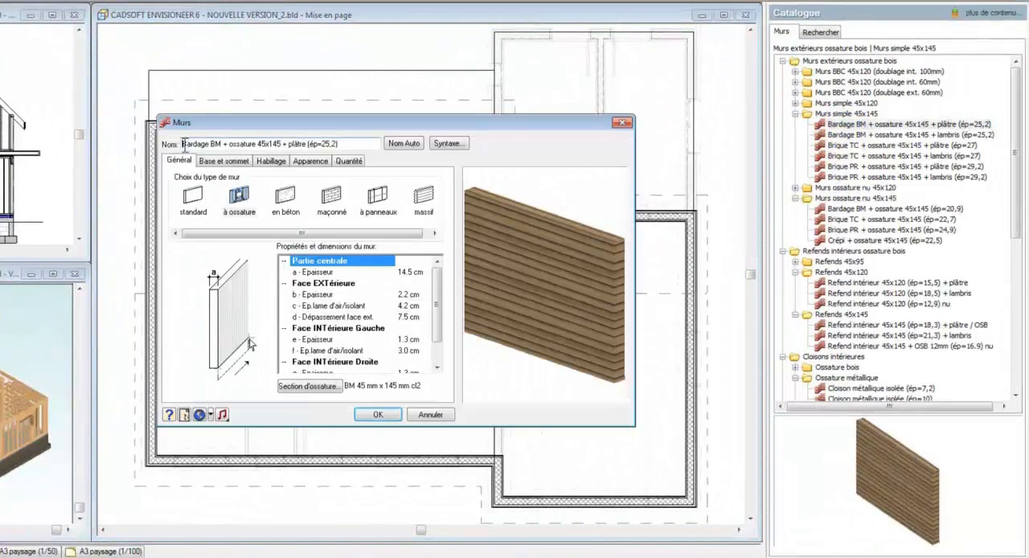
text(Acrotère)
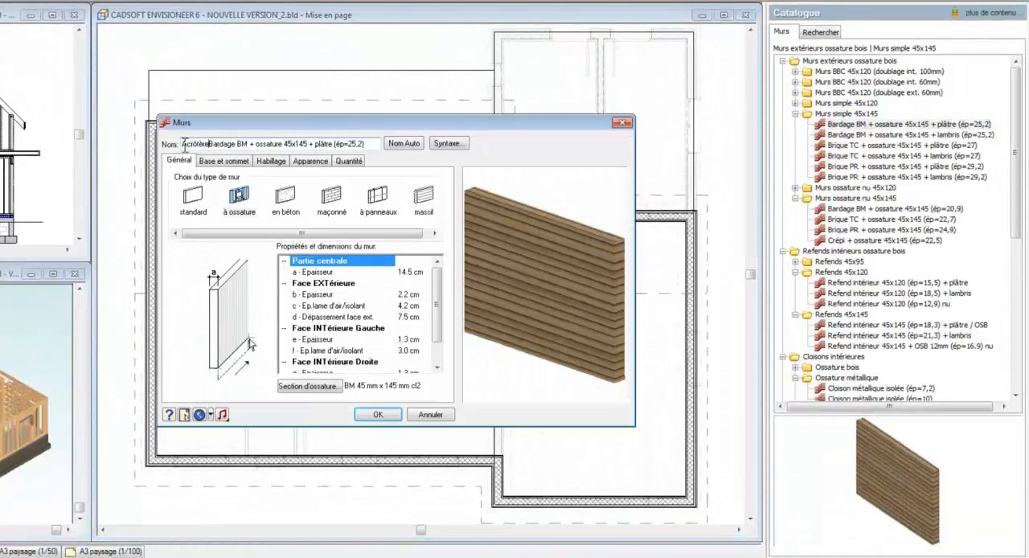
drag(310, 144, 373, 144)
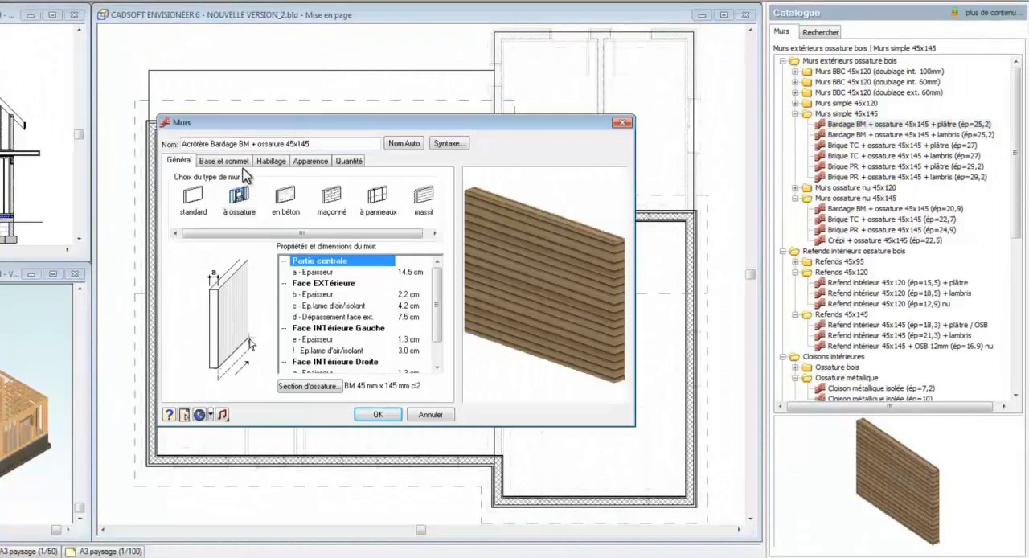
Step: Give the new Acrotère wall type a specific fixed height of 40 and save it to the catalogue
click(225, 161)
click(222, 197)
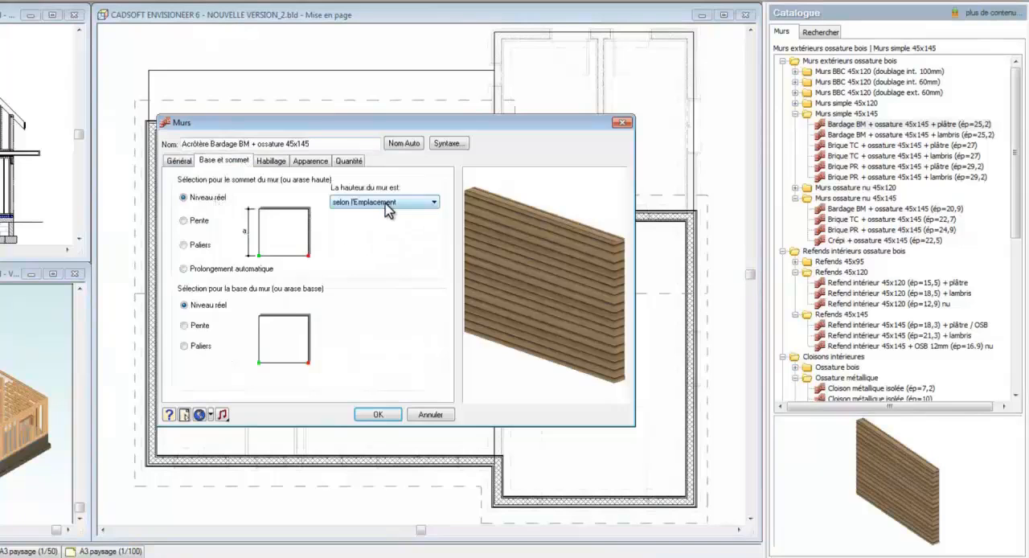
click(391, 202)
click(412, 222)
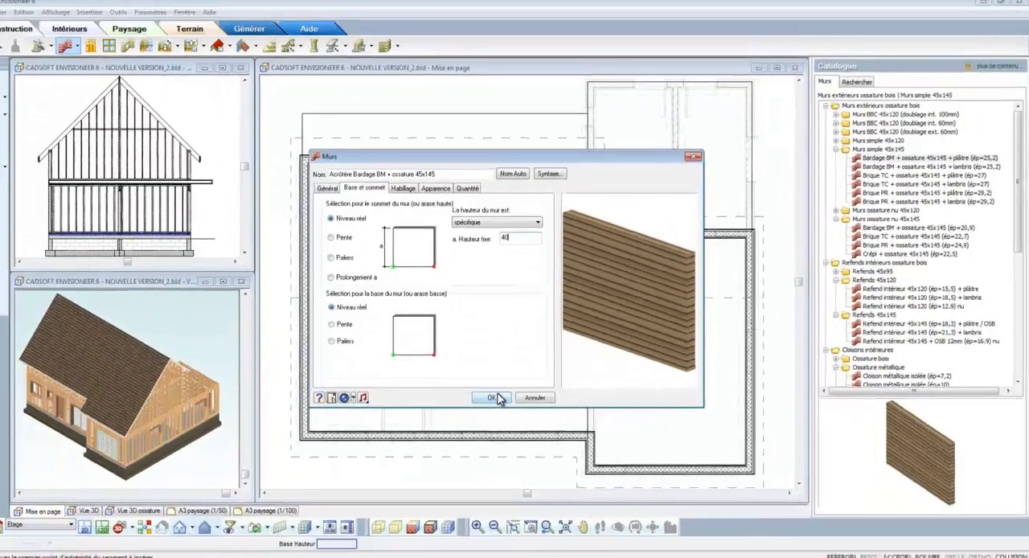
click(379, 415)
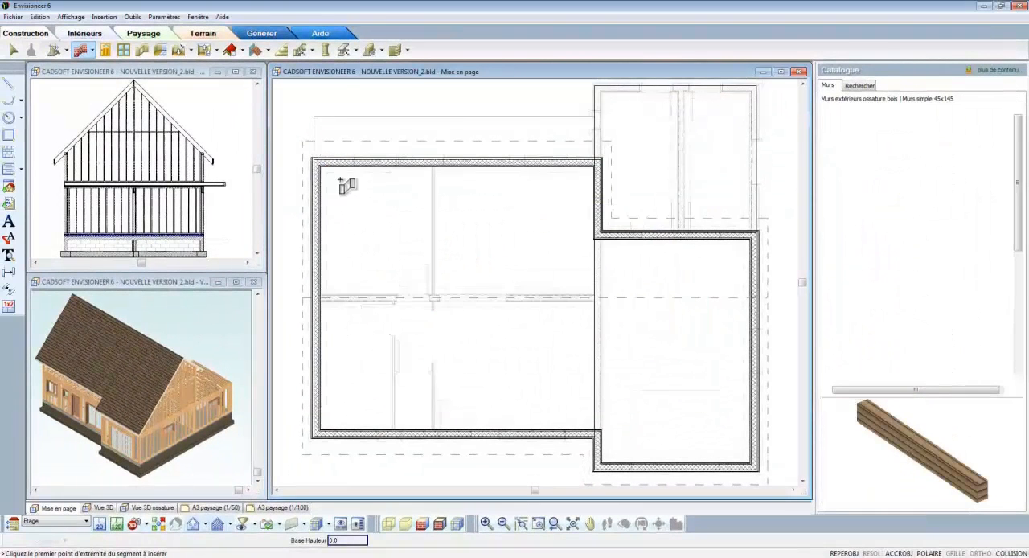
Step: Draw Acrotère walls along the outer edges of the narrow flat floor strip and the flat-roofed wing, ending at the building corner
click(319, 161)
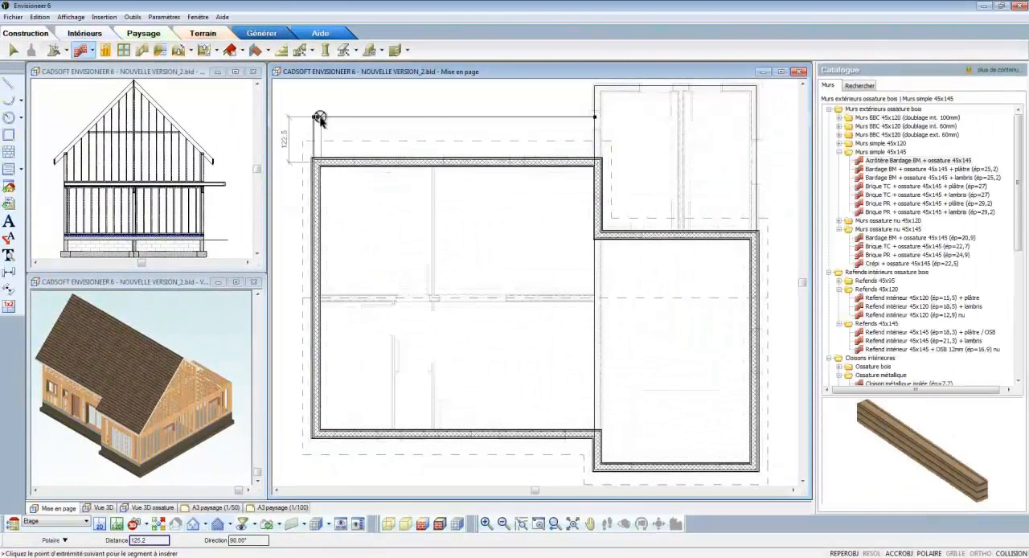
click(319, 118)
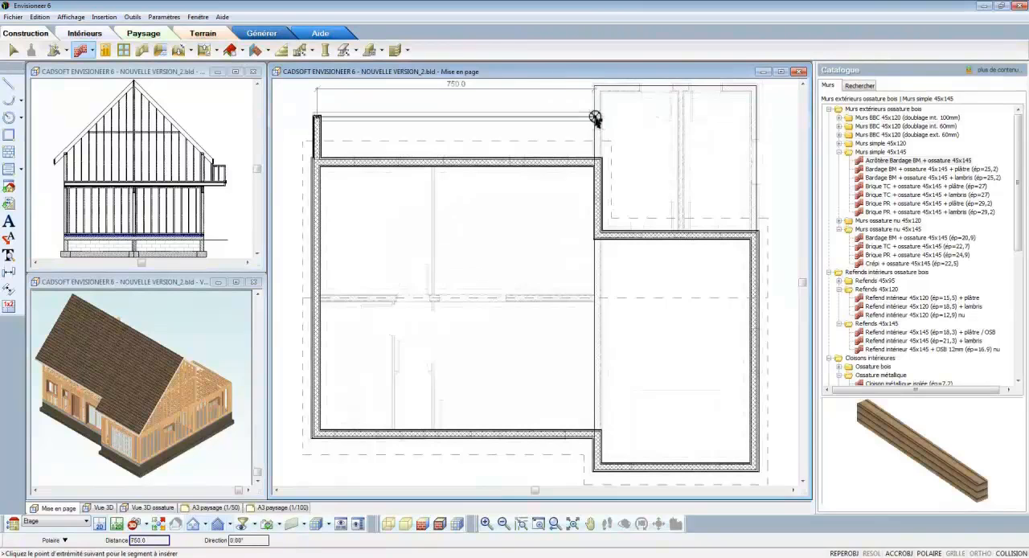
click(596, 117)
click(597, 90)
click(753, 87)
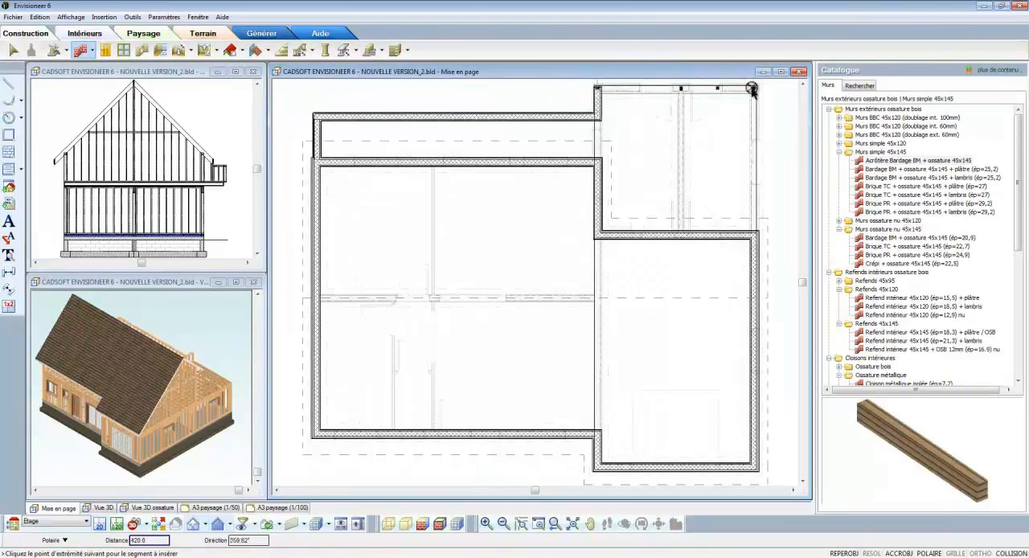
click(756, 235)
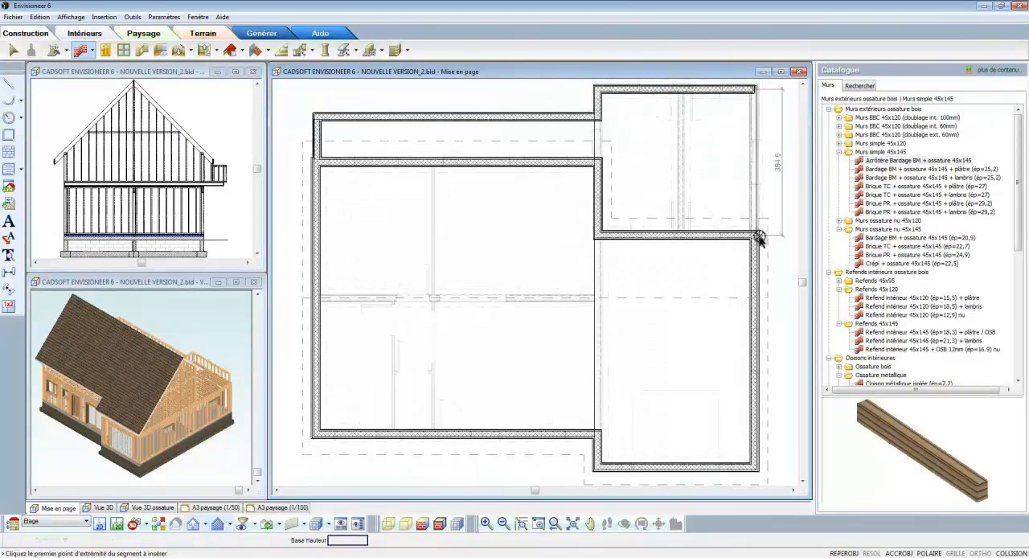
right_click(756, 236)
click(784, 243)
Step: Select all the similar Acrotère walls and set their top to Niveau réel with a fixed height instead of automatic extension
click(757, 205)
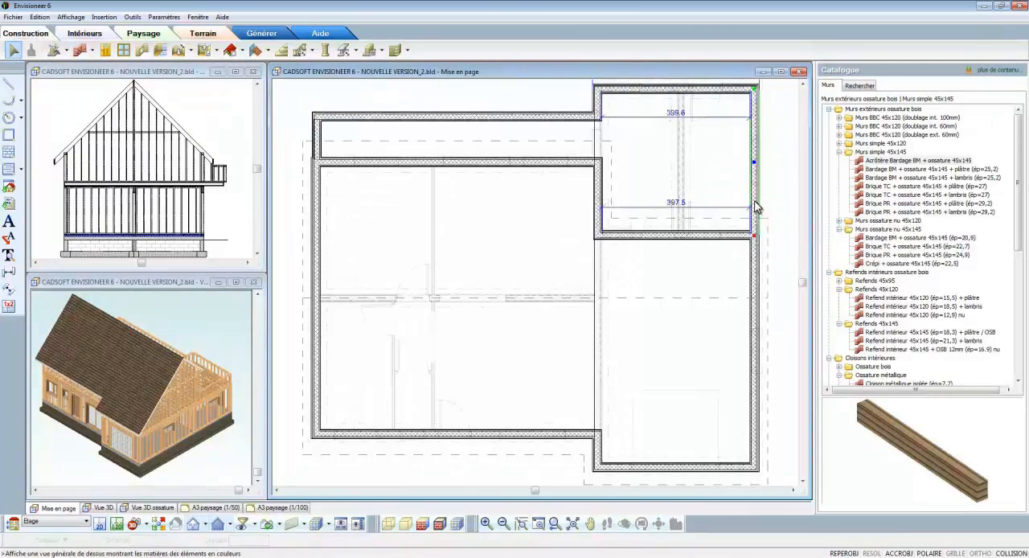
right_click(707, 111)
click(712, 131)
right_click(711, 138)
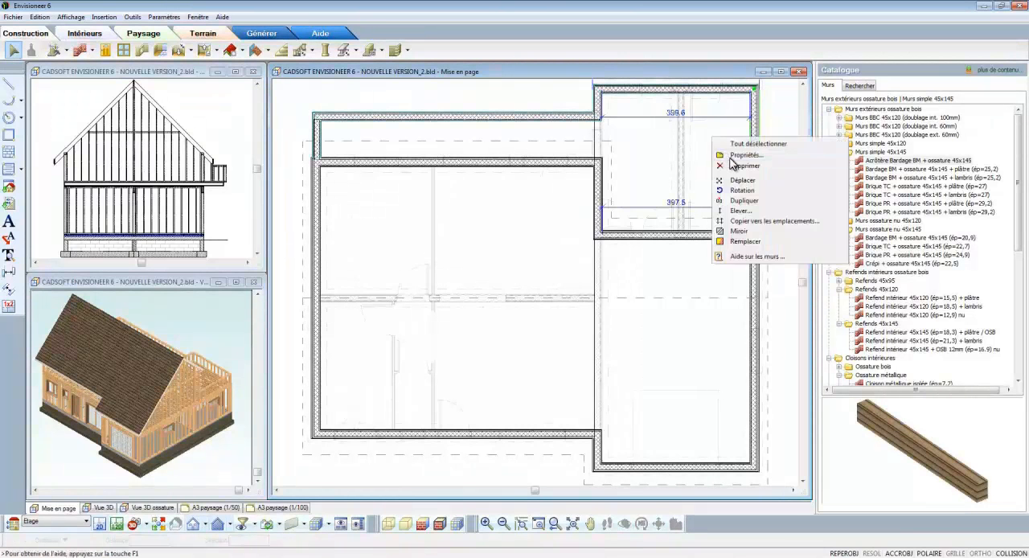
click(727, 154)
click(387, 193)
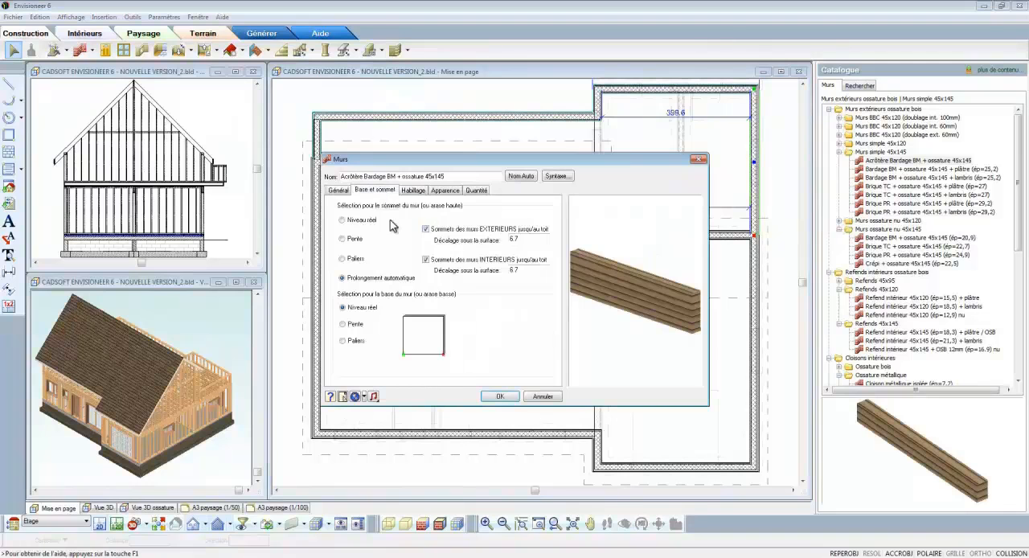
click(342, 220)
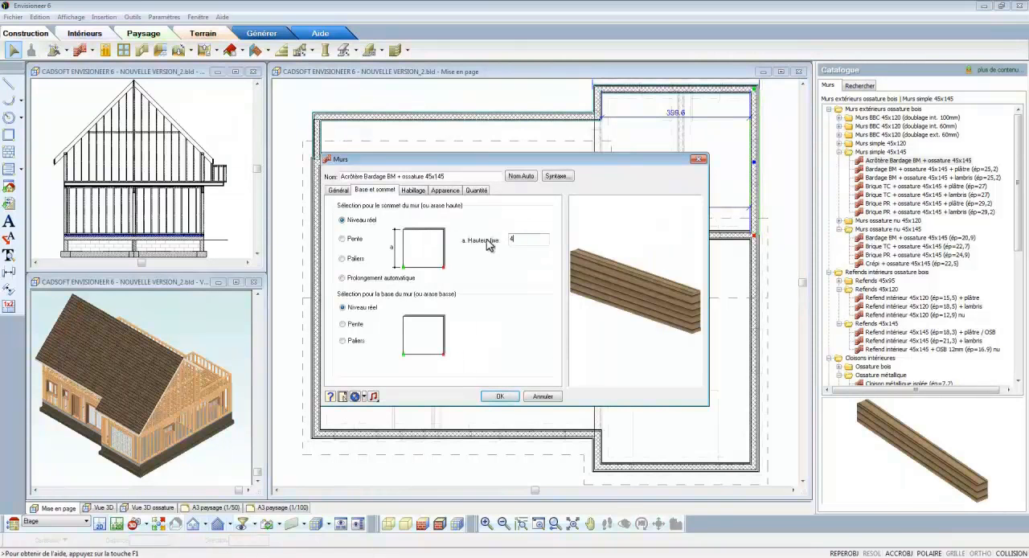
Step: Change the exterior face overhang (Dépassement face ext.) of the selected Acrotère walls and apply the wall changes
click(332, 192)
click(526, 318)
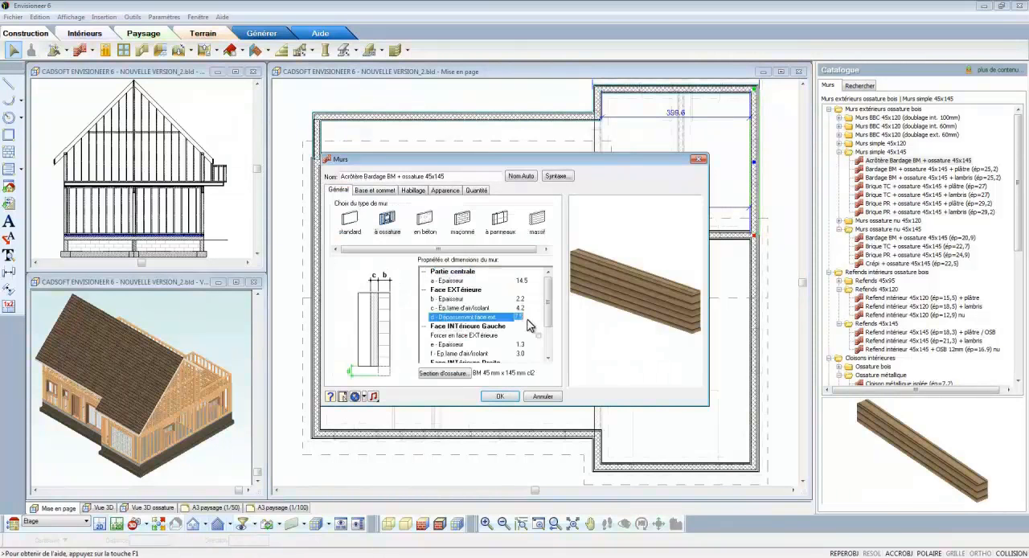
text(.6)
click(538, 335)
click(515, 400)
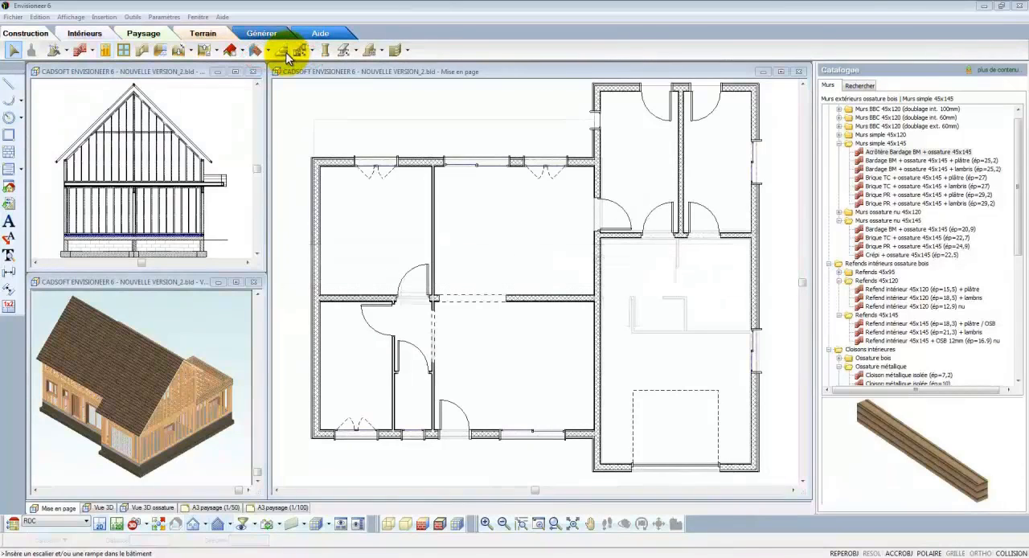
Step: Choose the second side-stringer staircase under Escaliers 1/4 tournant for insertion and show its 3D preview with edges
click(287, 55)
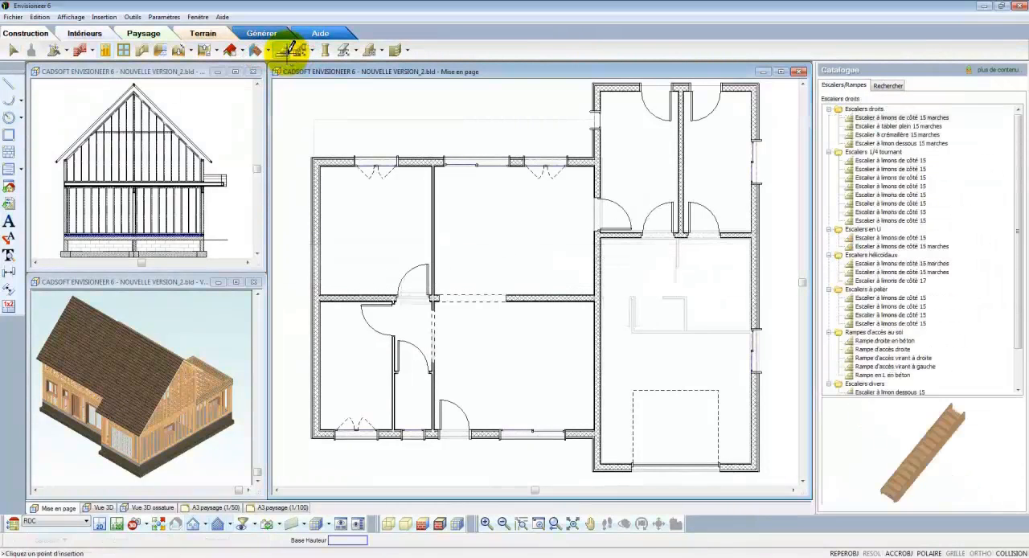
click(866, 165)
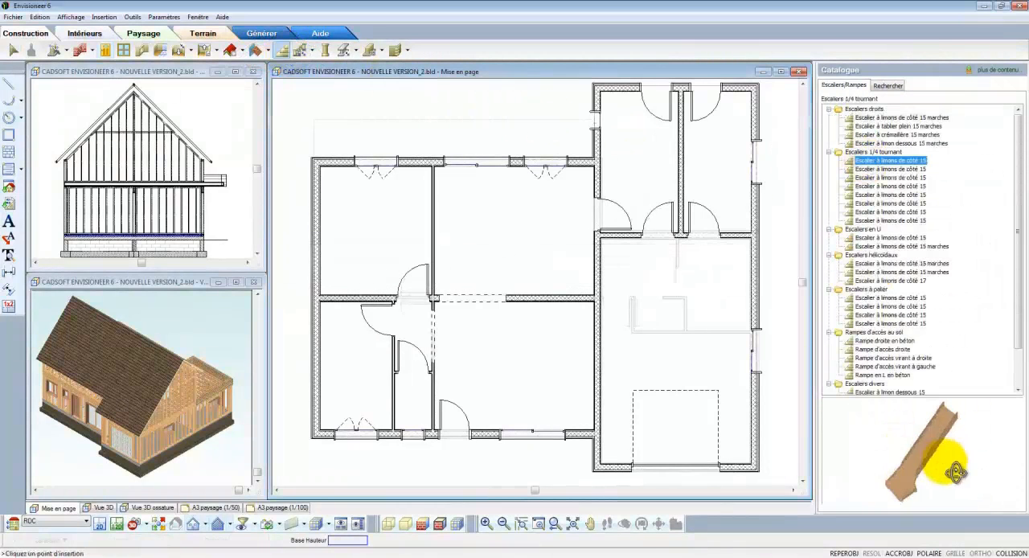
click(896, 169)
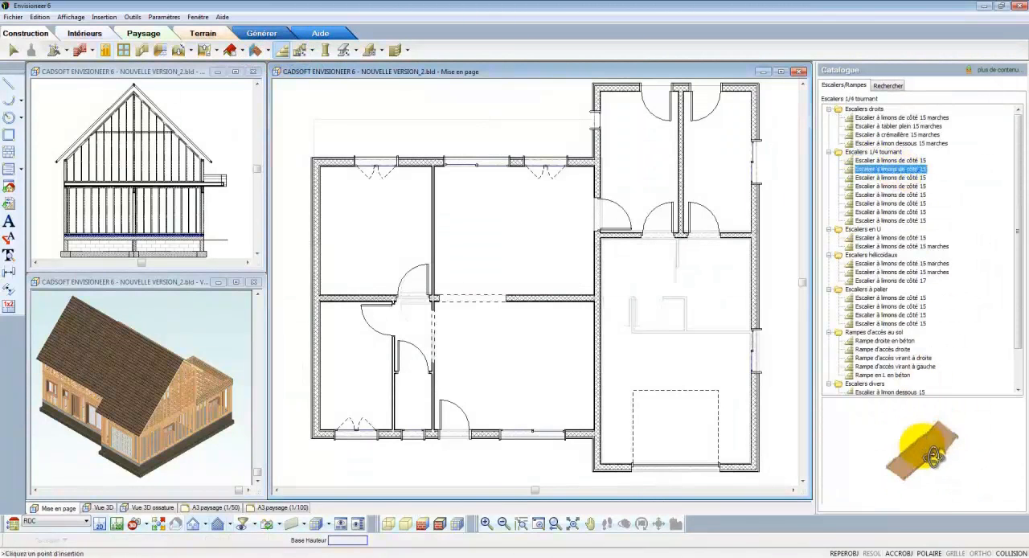
right_click(884, 418)
click(915, 477)
drag(919, 481, 897, 475)
Step: Place the quarter-turn staircase in the ground-floor entrance room and rotate it to run alongside the garage partition wall
click(513, 361)
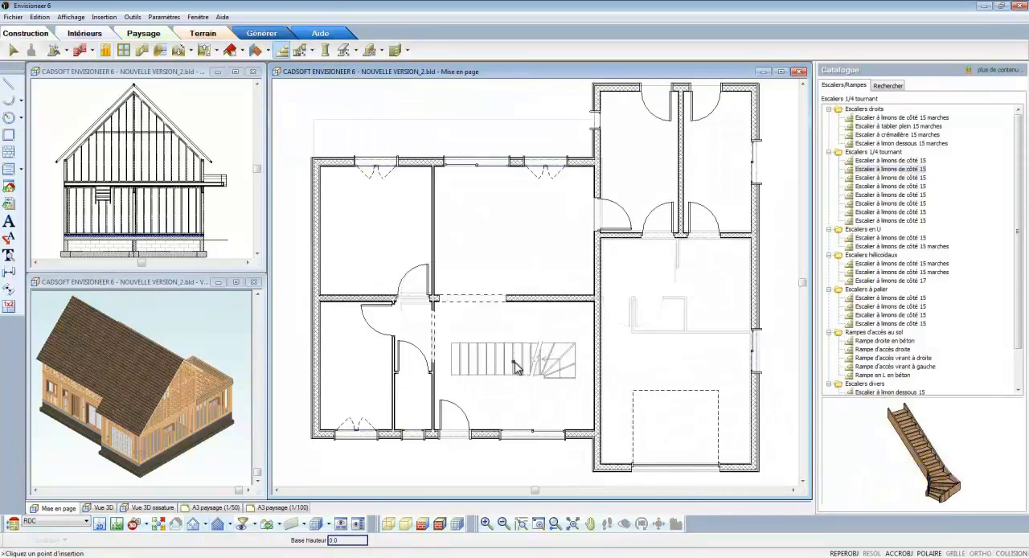
right_click(517, 362)
click(539, 369)
scroll(539, 370, up, 1)
click(541, 371)
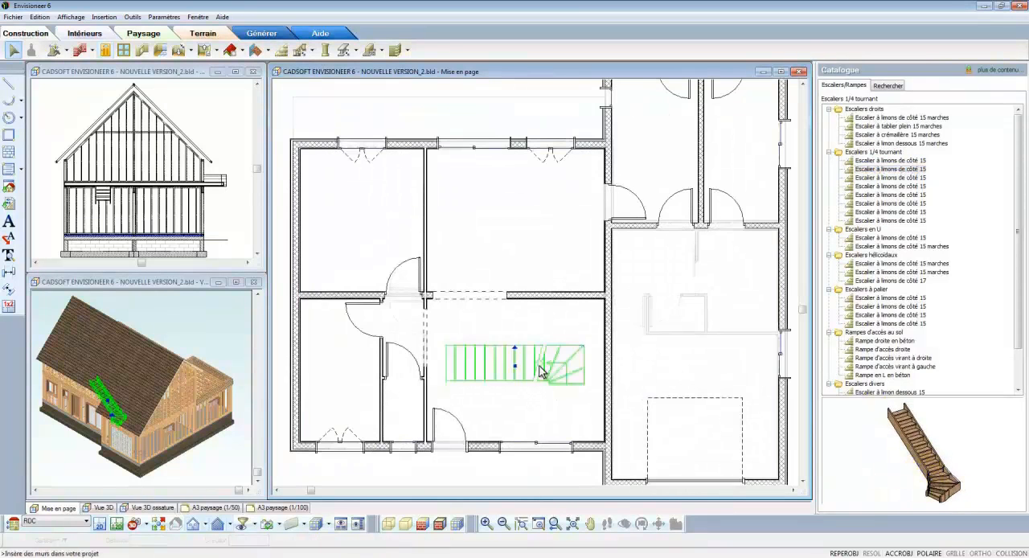
drag(520, 355, 571, 370)
Step: Set the staircase's total height to 278.1 and its total number of steps to 16
double_click(570, 373)
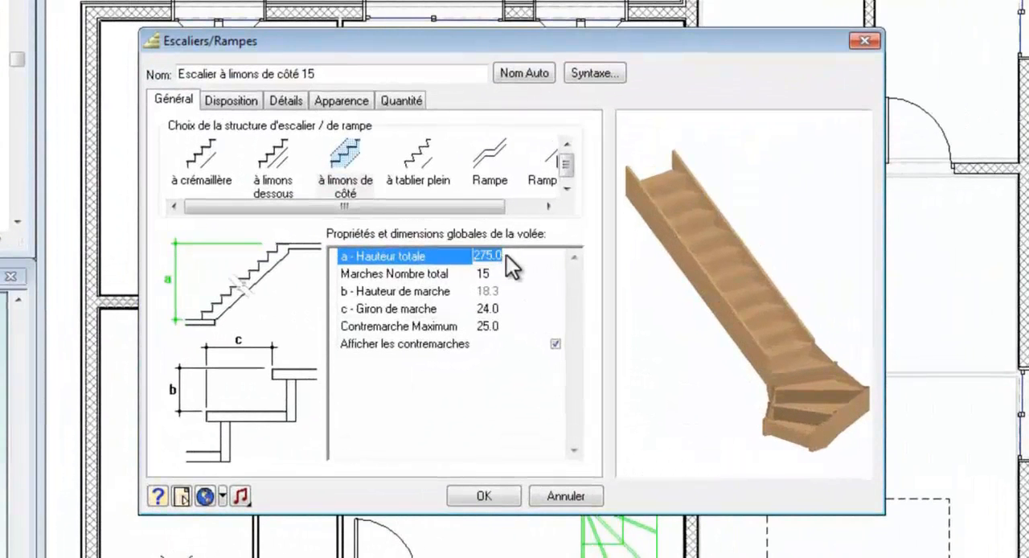
text(.1)
key(Tab)
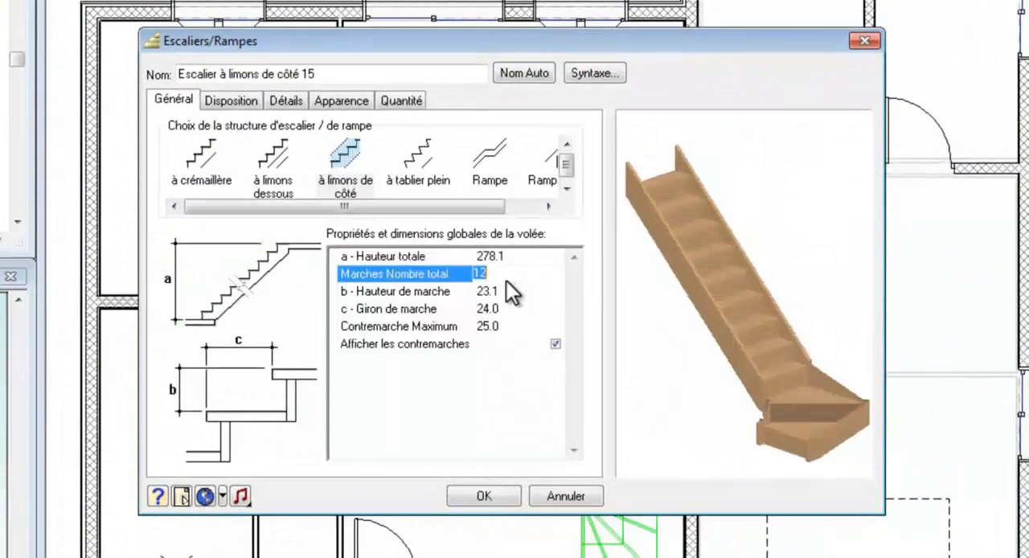
text(15)
key(Tab)
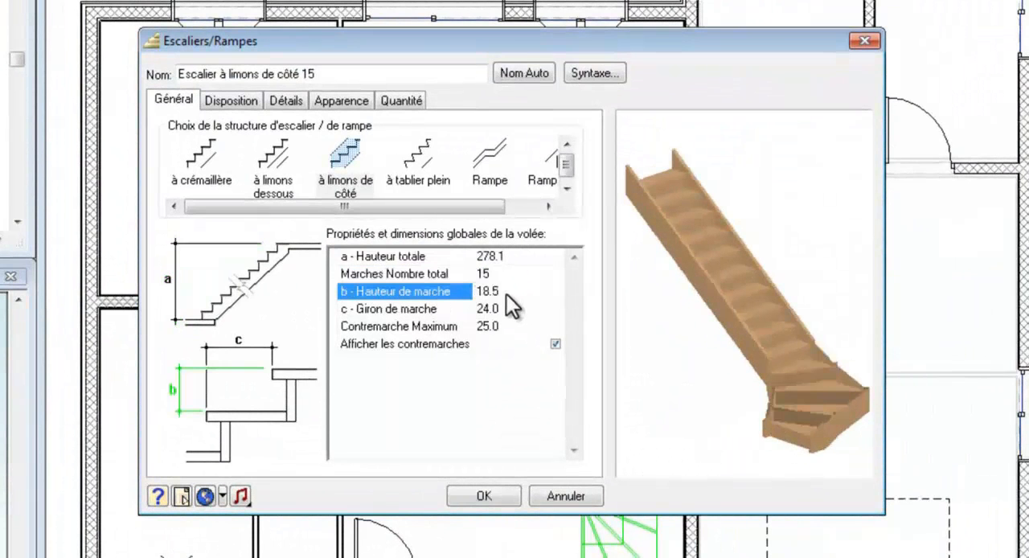
click(503, 276)
text(16)
key(Tab)
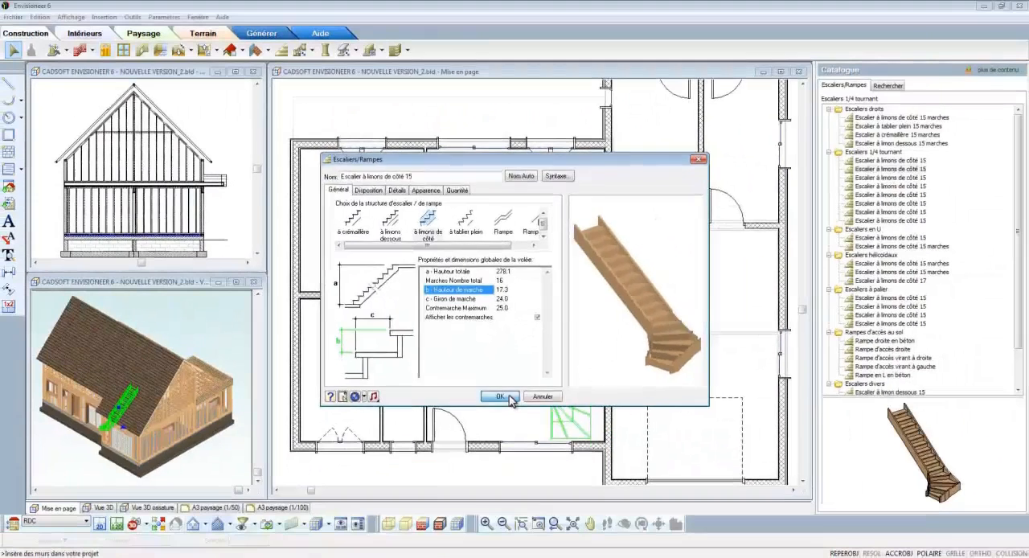
click(506, 419)
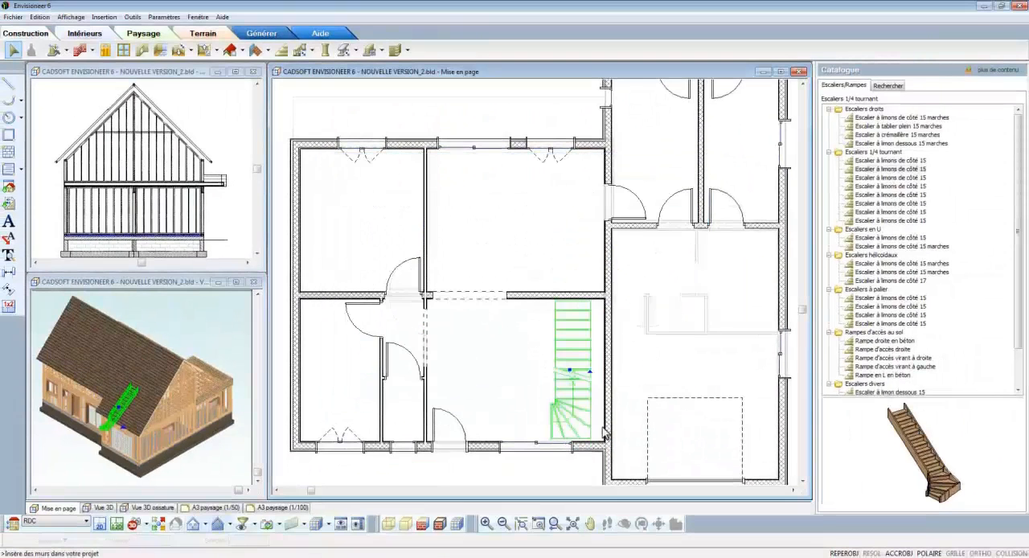
Step: Move the staircase by its lower outer corner to the inside corner between the front wall and the garage partition
scroll(635, 457, up, 4)
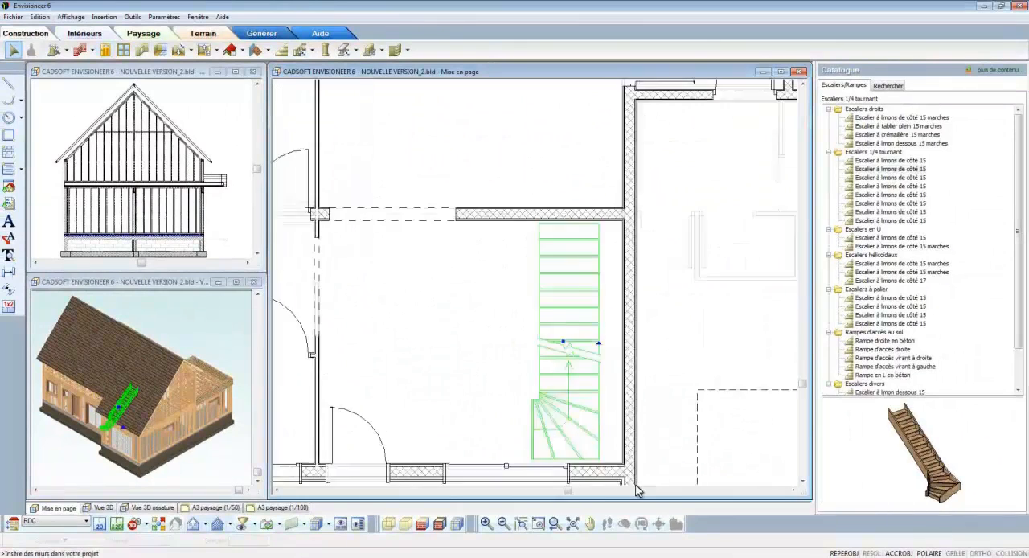
right_click(586, 390)
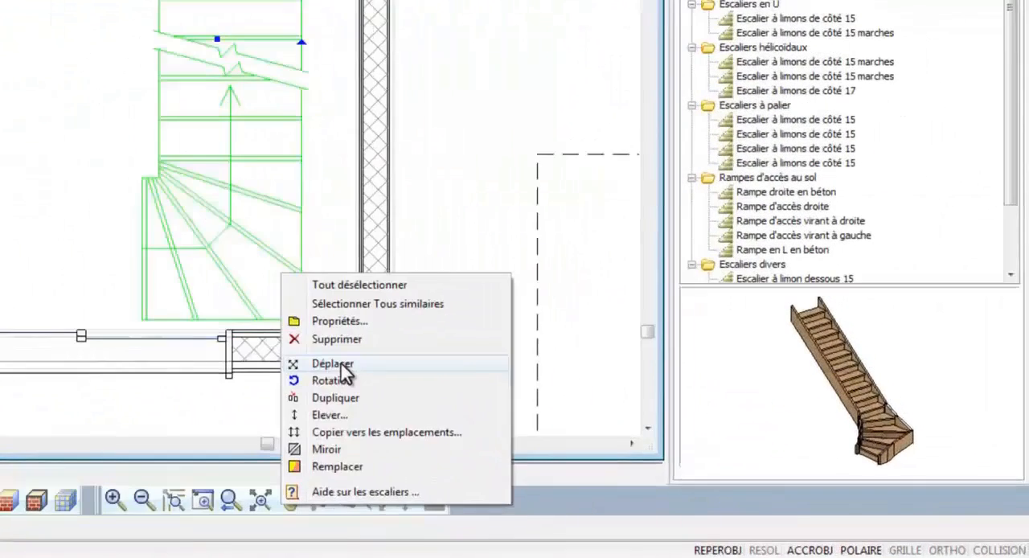
click(616, 443)
click(278, 313)
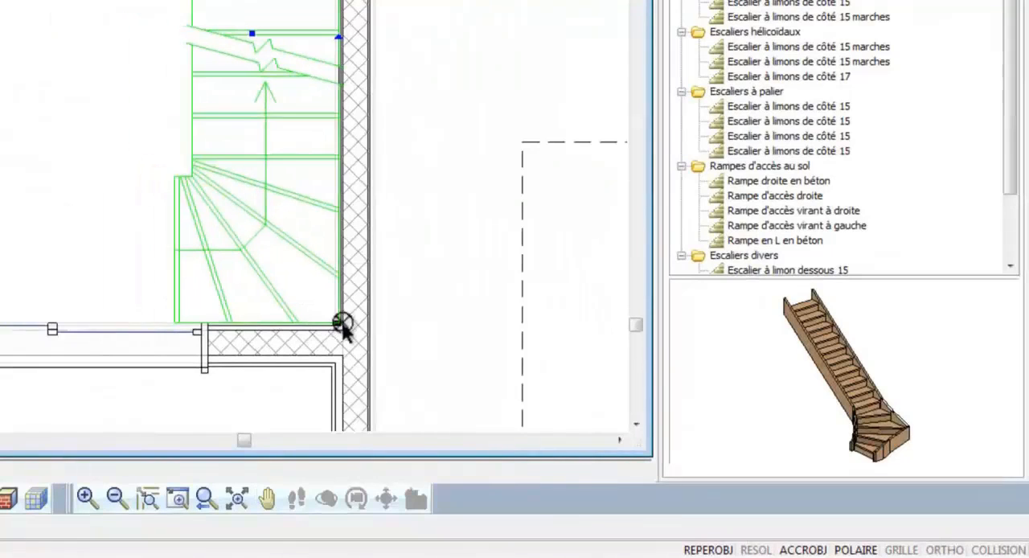
click(343, 325)
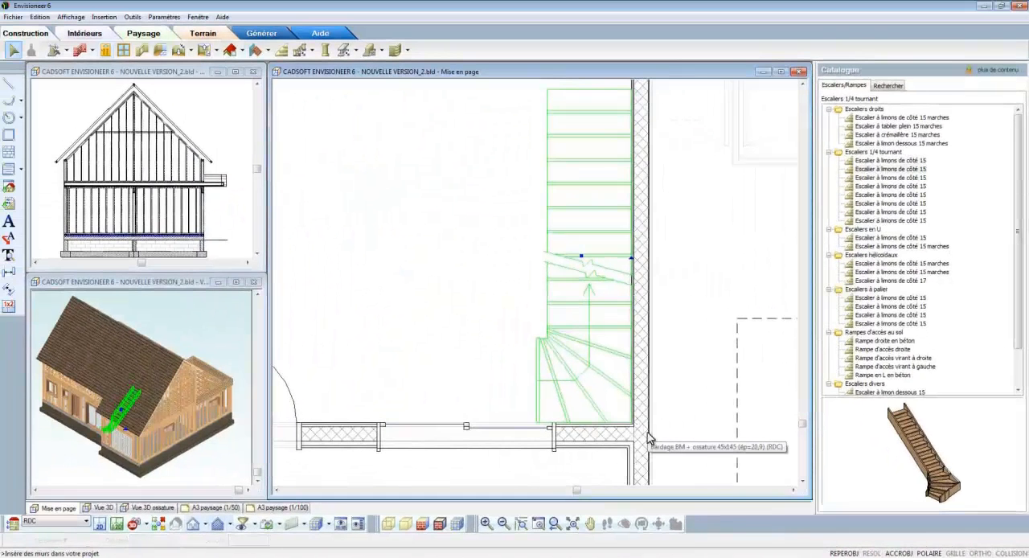
Step: Set the width of the sliding window beside the staircase to 170
click(518, 431)
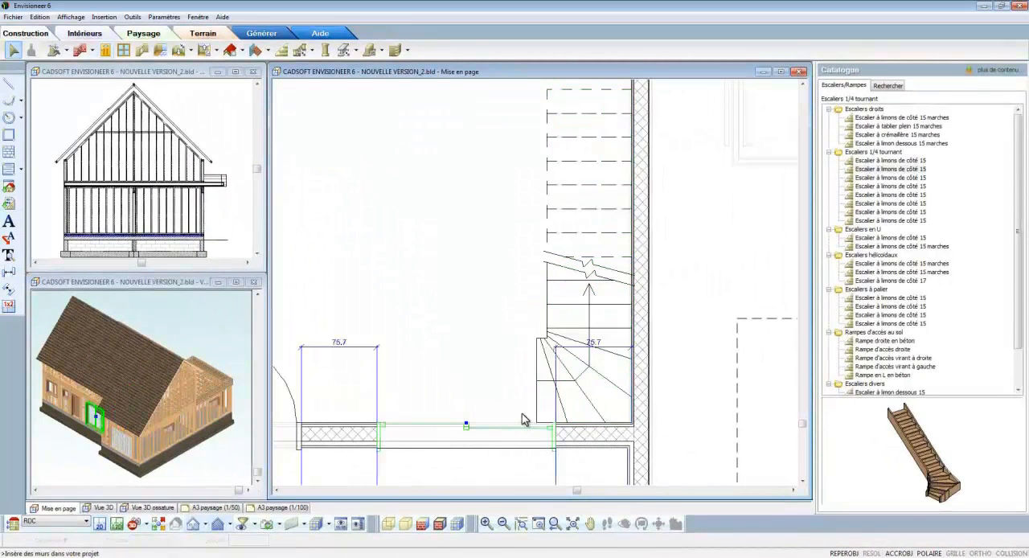
right_click(522, 419)
click(543, 445)
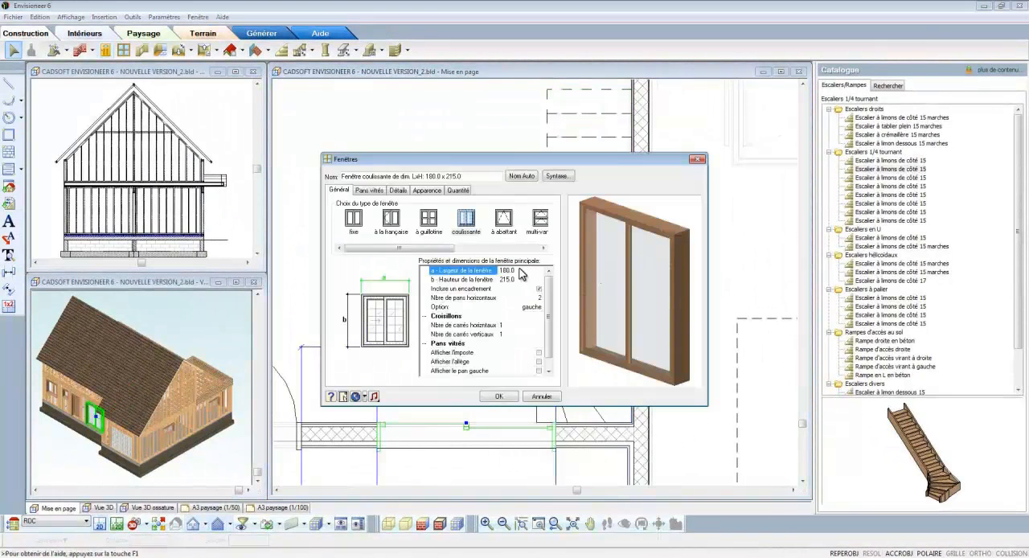
click(517, 280)
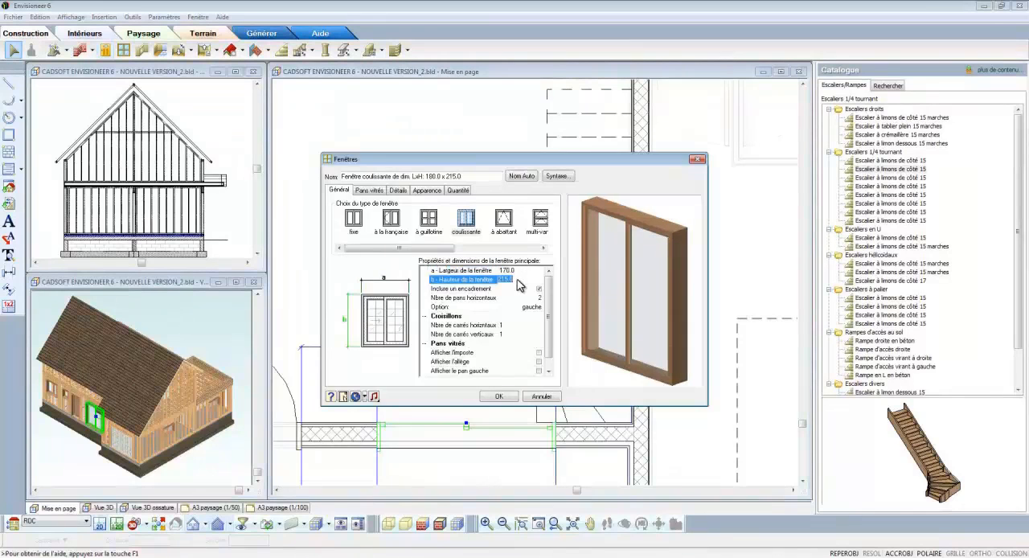
click(499, 396)
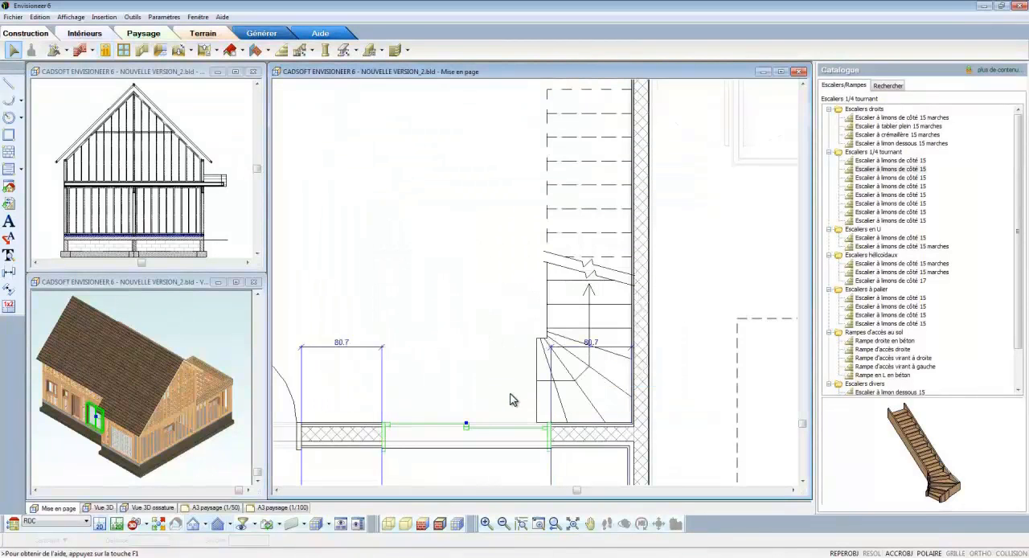
Step: Set the distance between the sliding window and the garage partition to 100
click(594, 346)
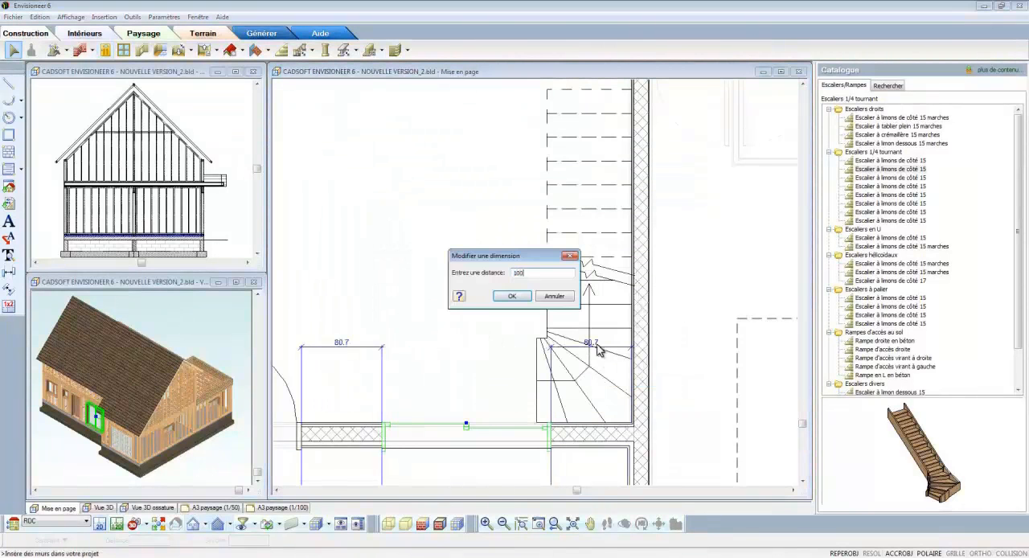
key(Return)
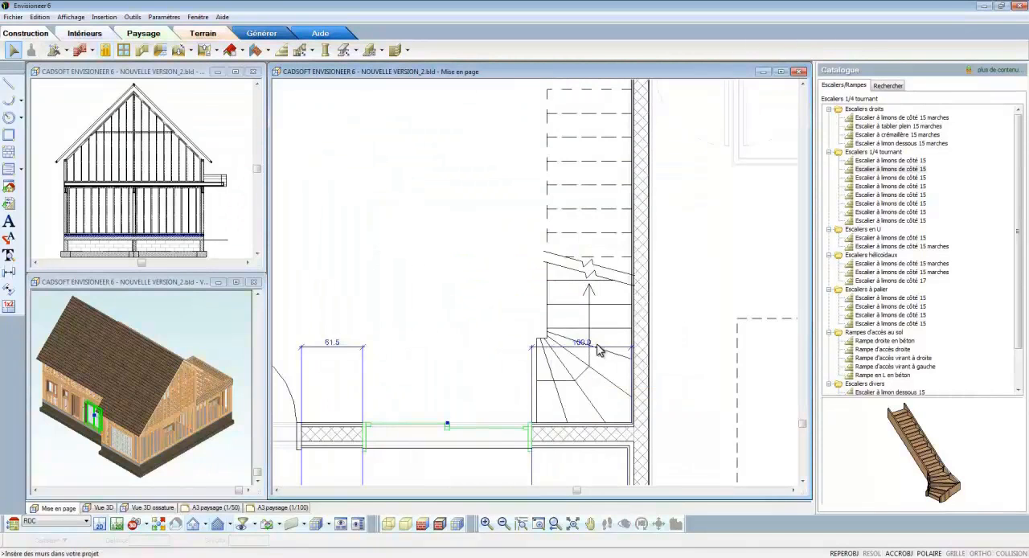
click(498, 477)
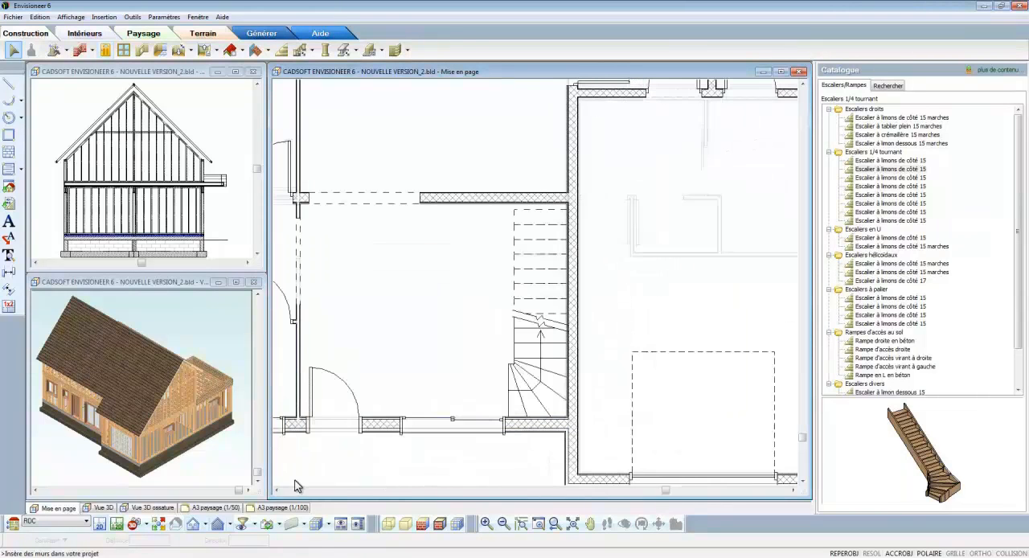
Step: Switch to the Etage level and set the display/selection filter so that the floor can be selected
click(86, 521)
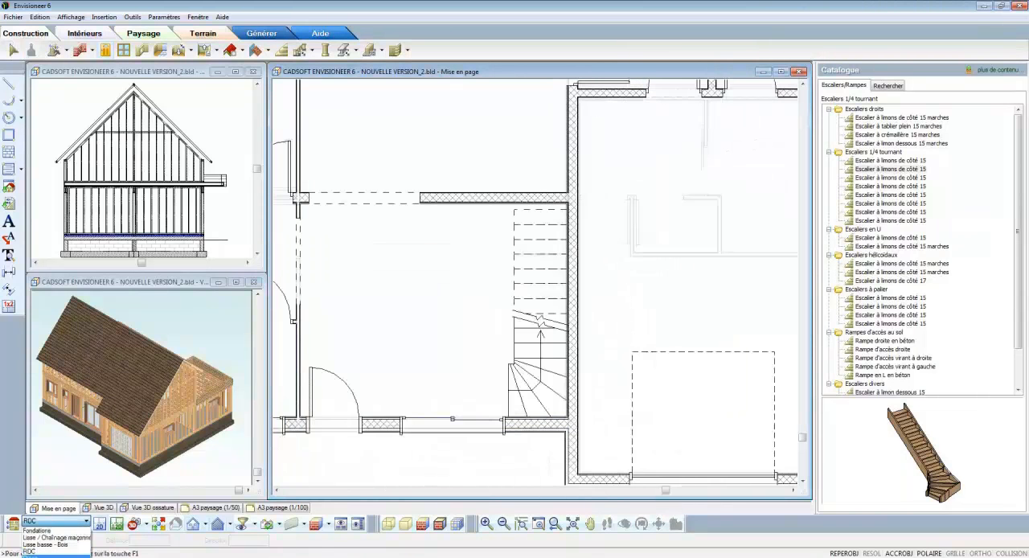
click(74, 556)
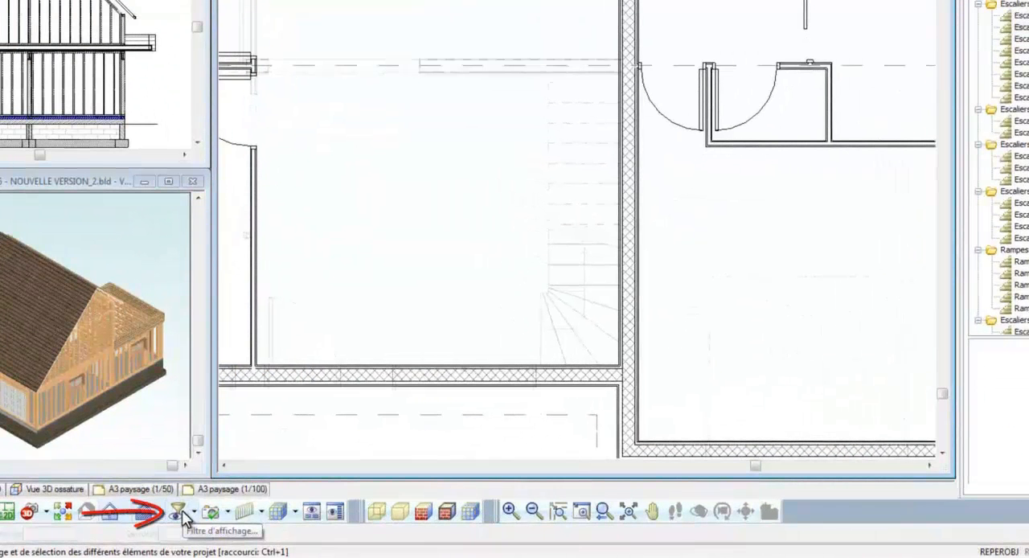
click(179, 512)
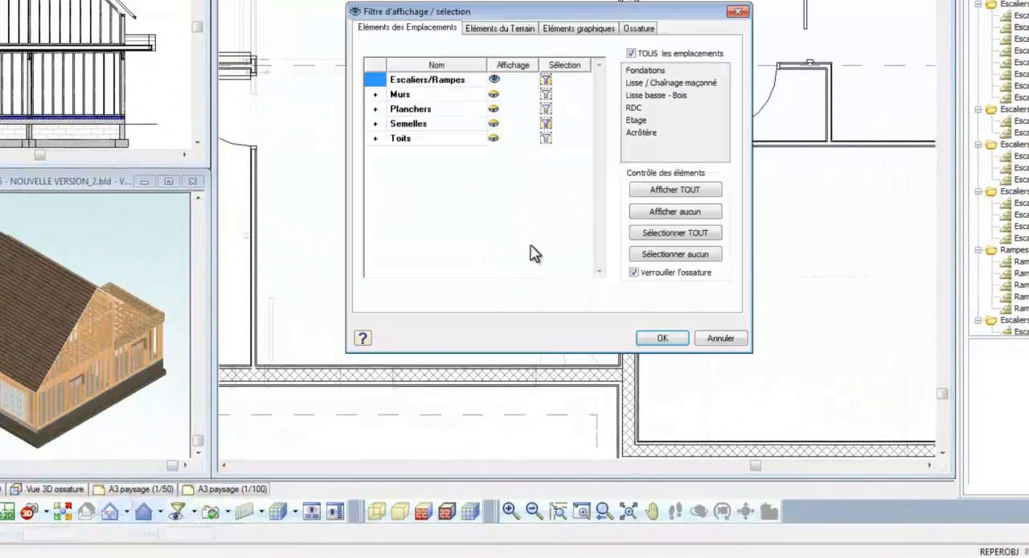
click(545, 124)
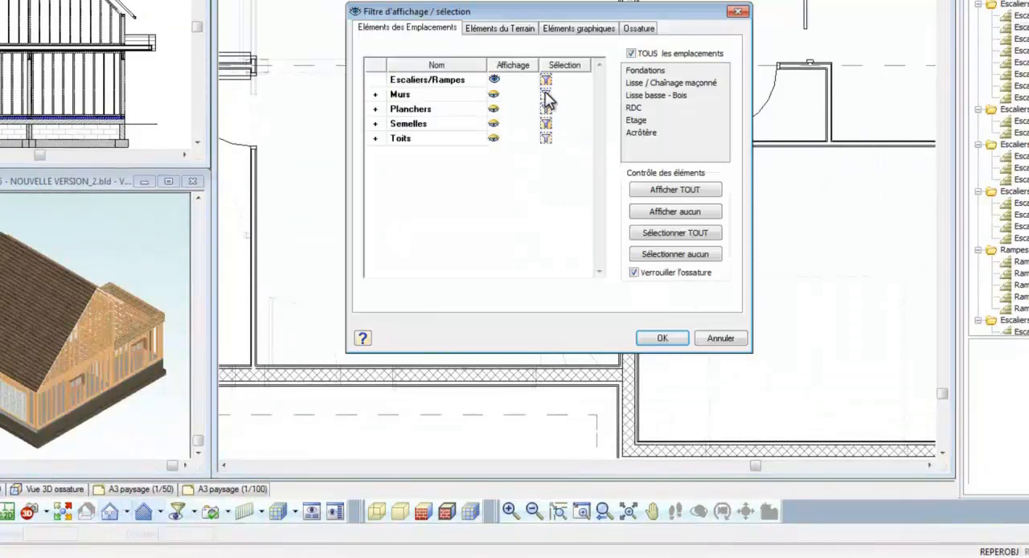
click(662, 338)
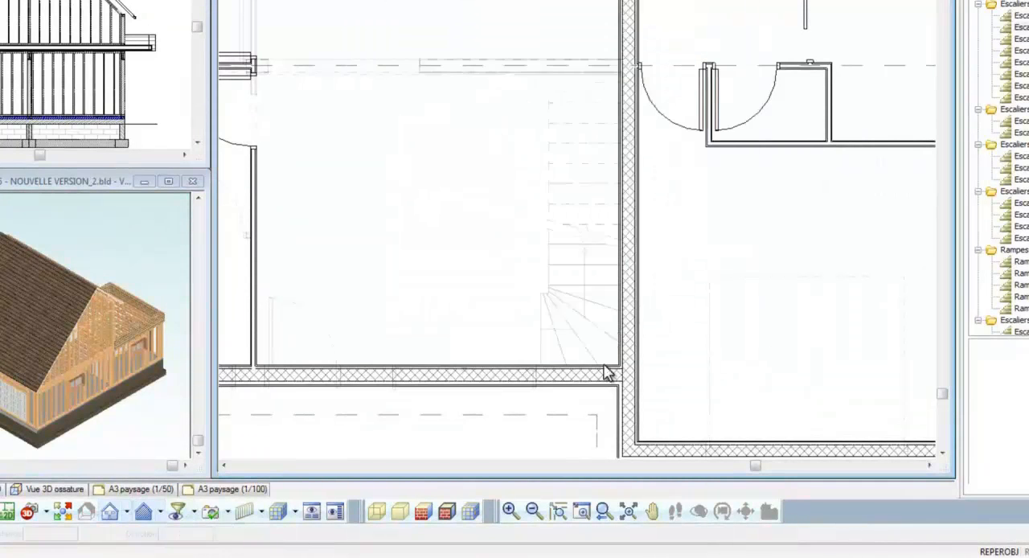
Step: Cut a stairwell opening in the upper floor along the room's walls, leaving a landing notch about 101 by 109 cm at the door corner
click(607, 385)
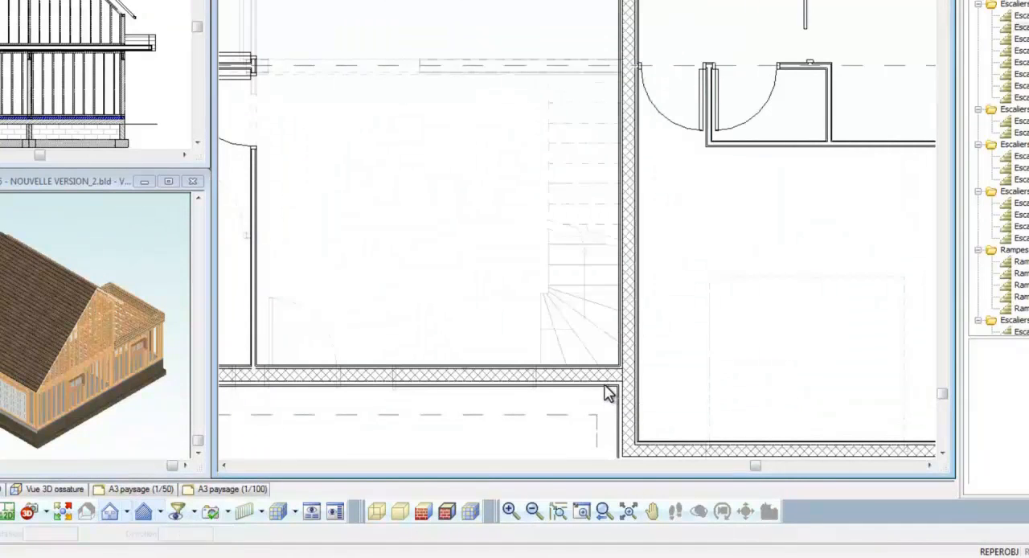
right_click(571, 217)
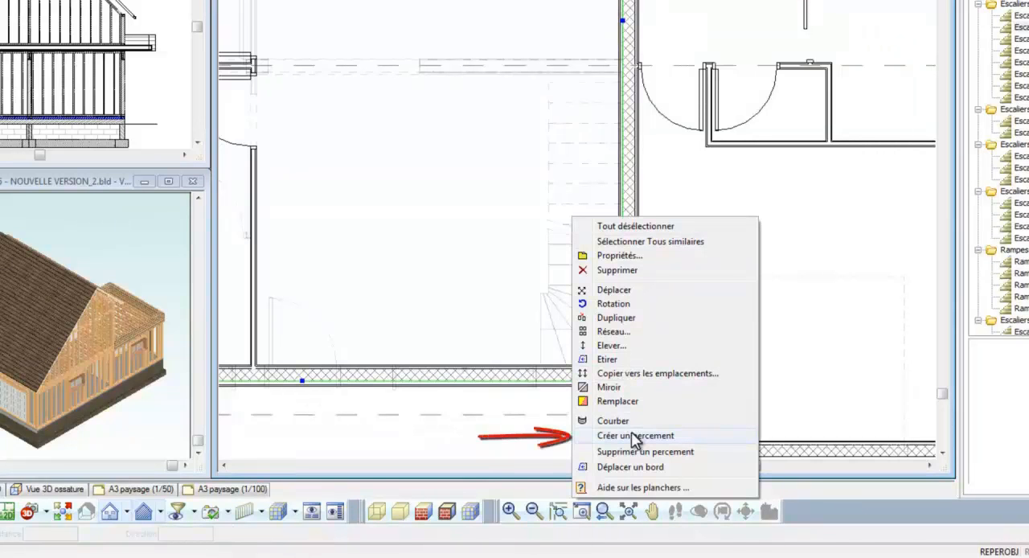
click(662, 436)
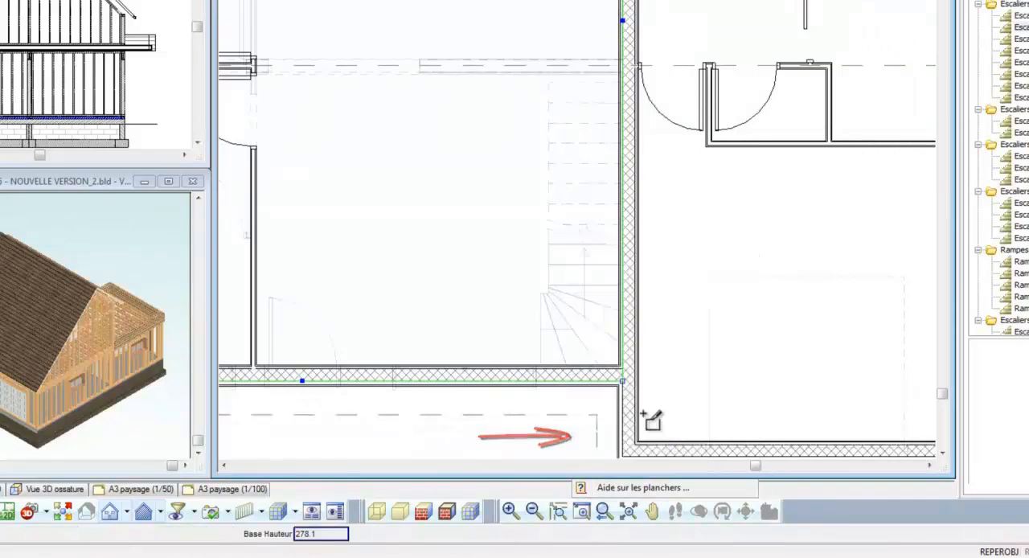
click(617, 366)
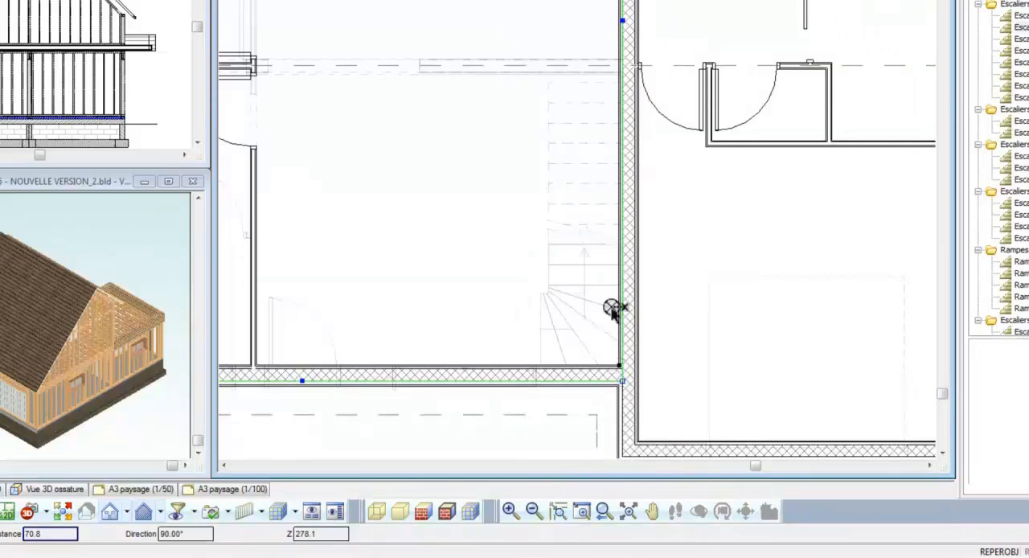
click(614, 81)
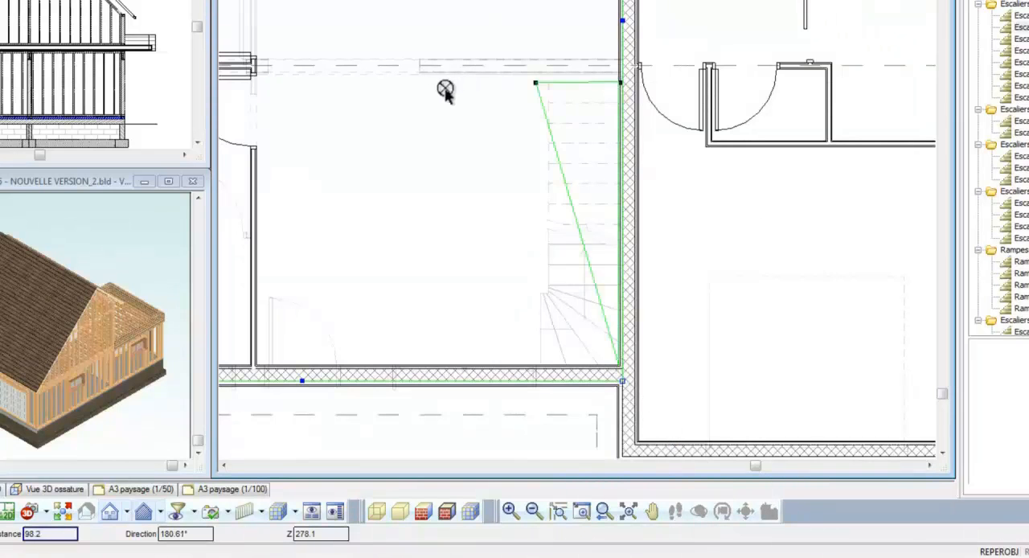
click(336, 81)
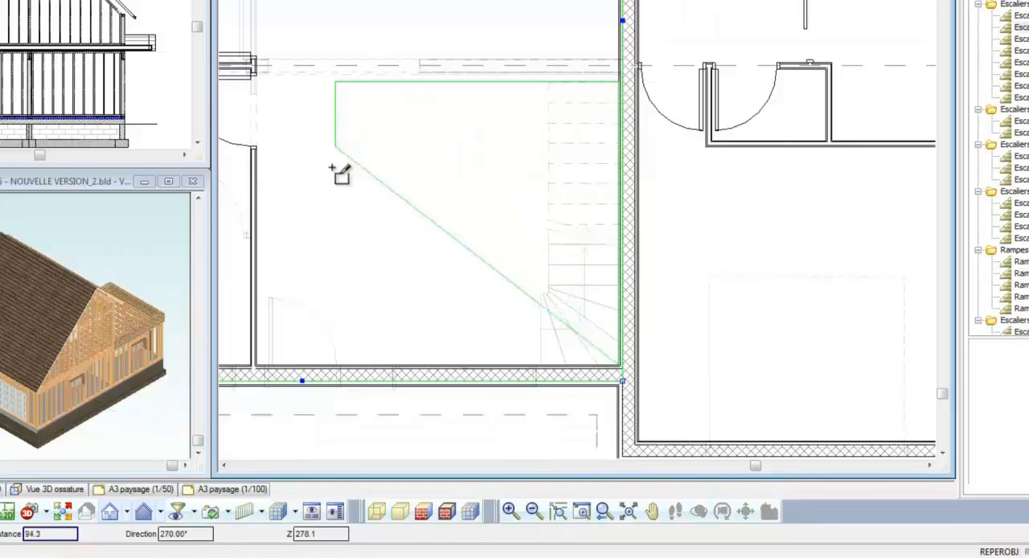
click(335, 165)
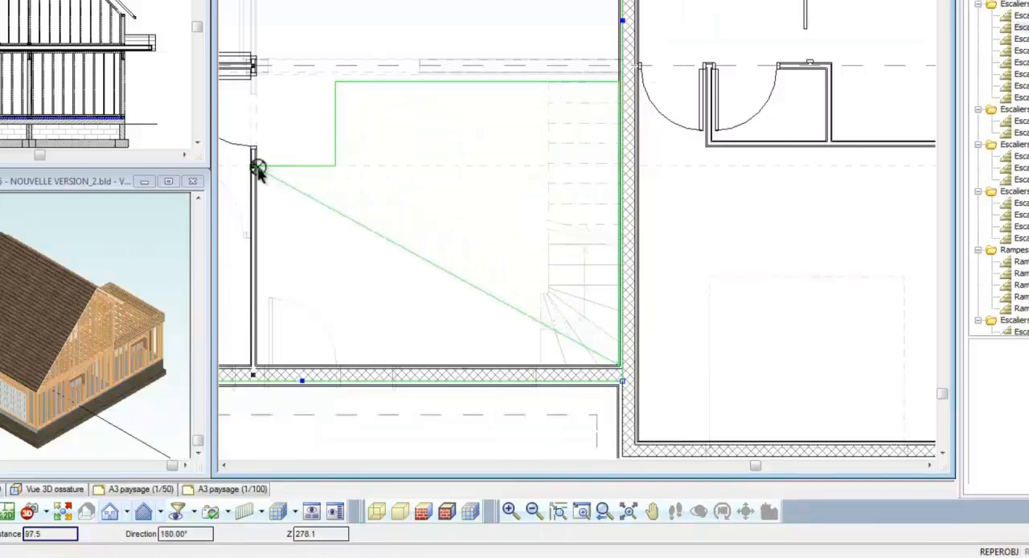
click(254, 166)
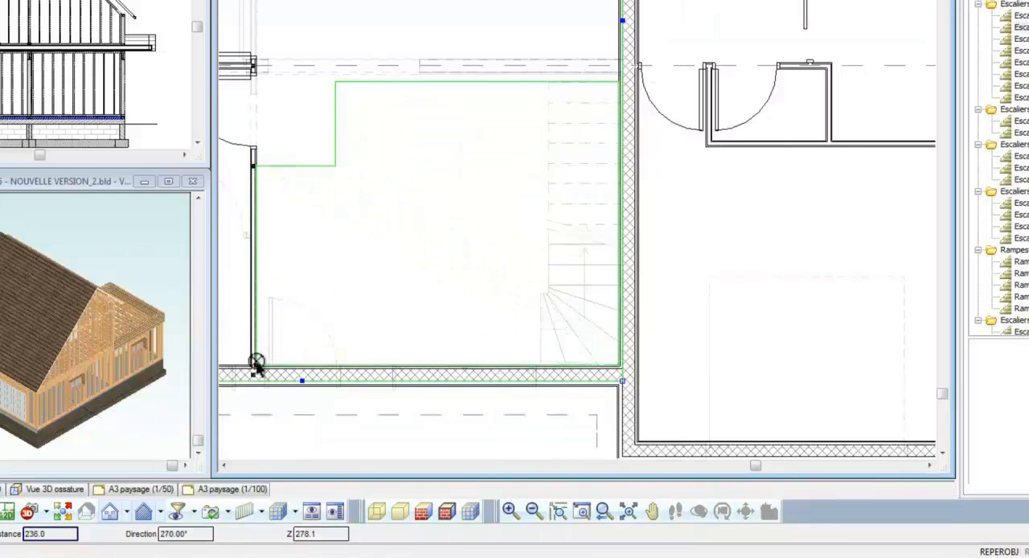
right_click(256, 364)
click(299, 368)
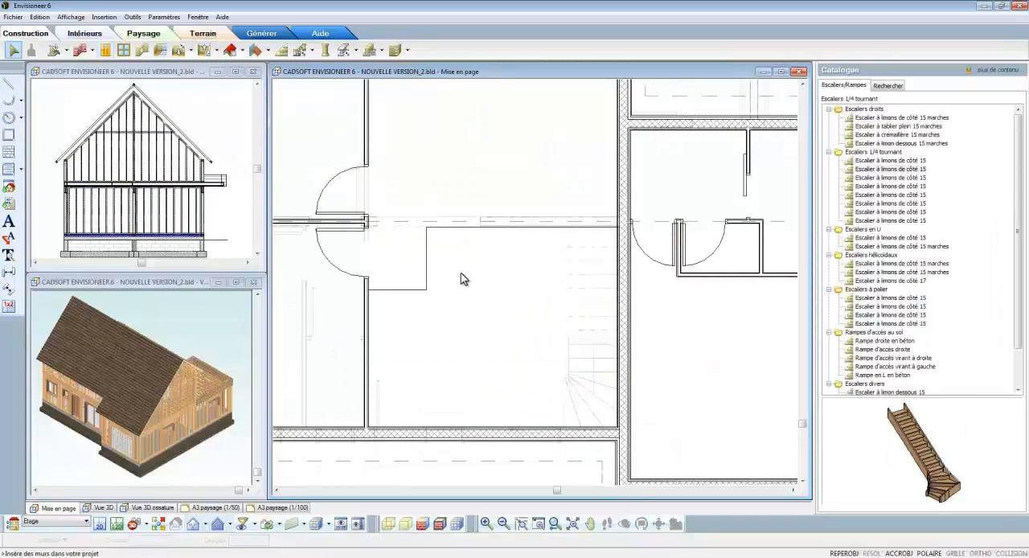
Step: Draw a wooden barred balustrade point by point along the stairwell opening's landing edges, from the door-side wall to the staircase's outer edge
click(310, 52)
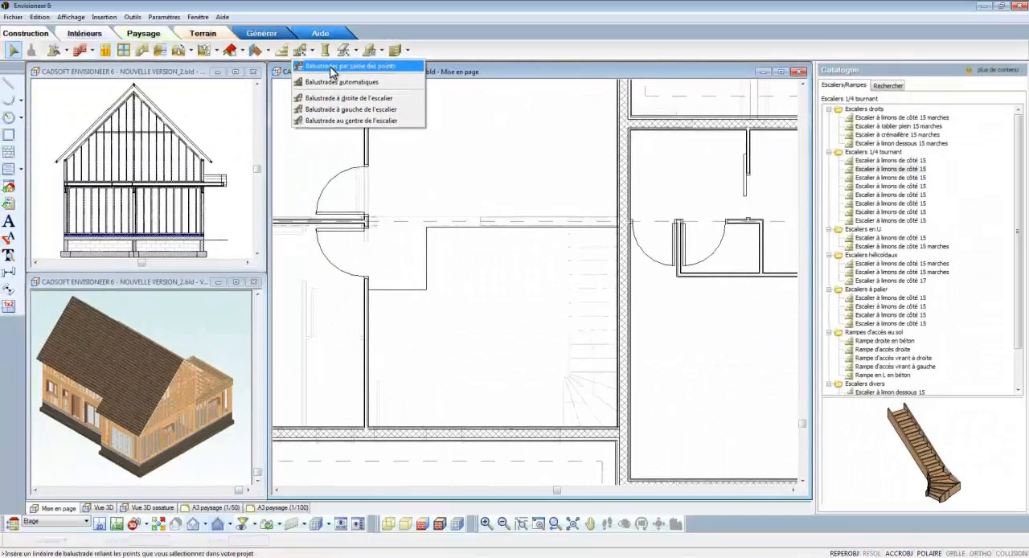
click(405, 139)
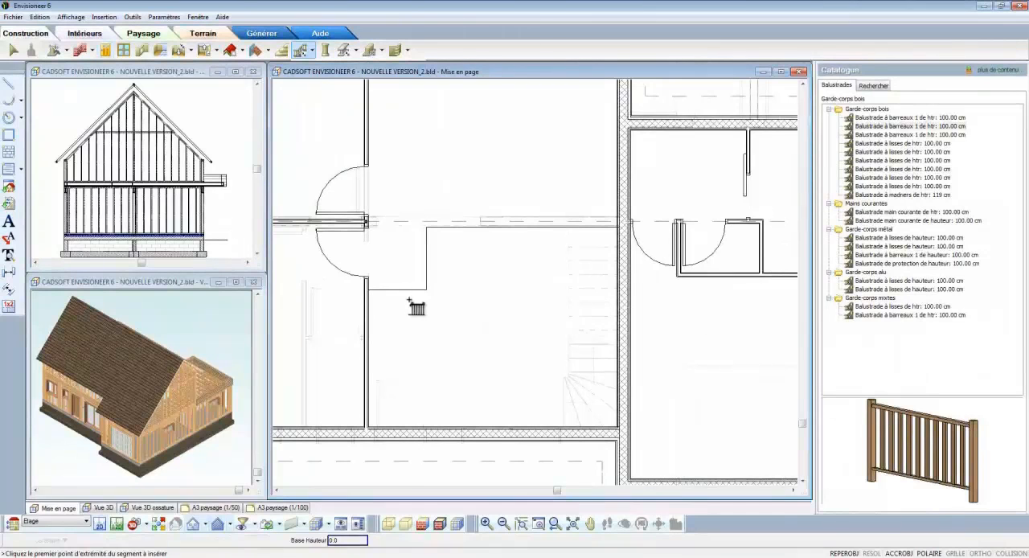
click(368, 289)
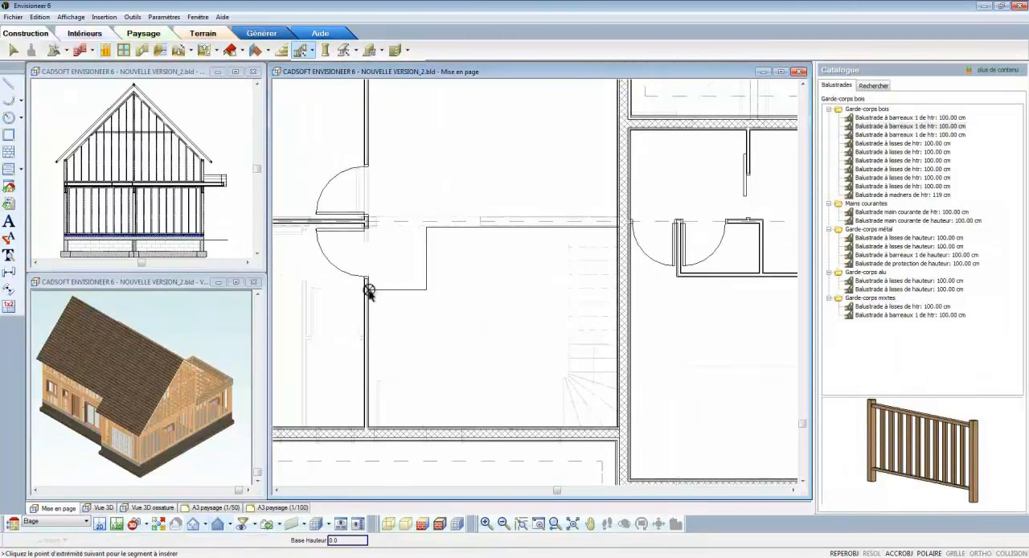
click(426, 290)
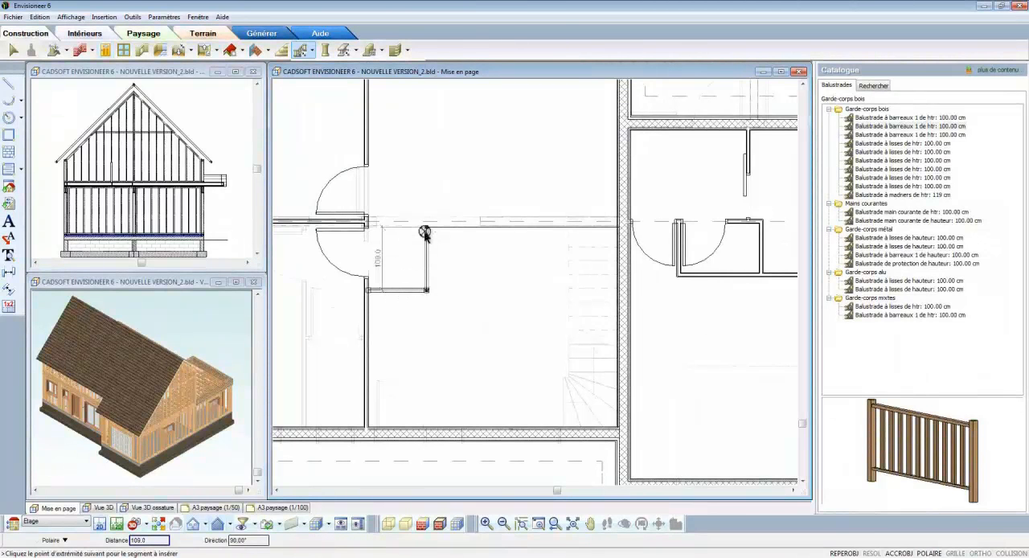
click(488, 232)
right_click(569, 229)
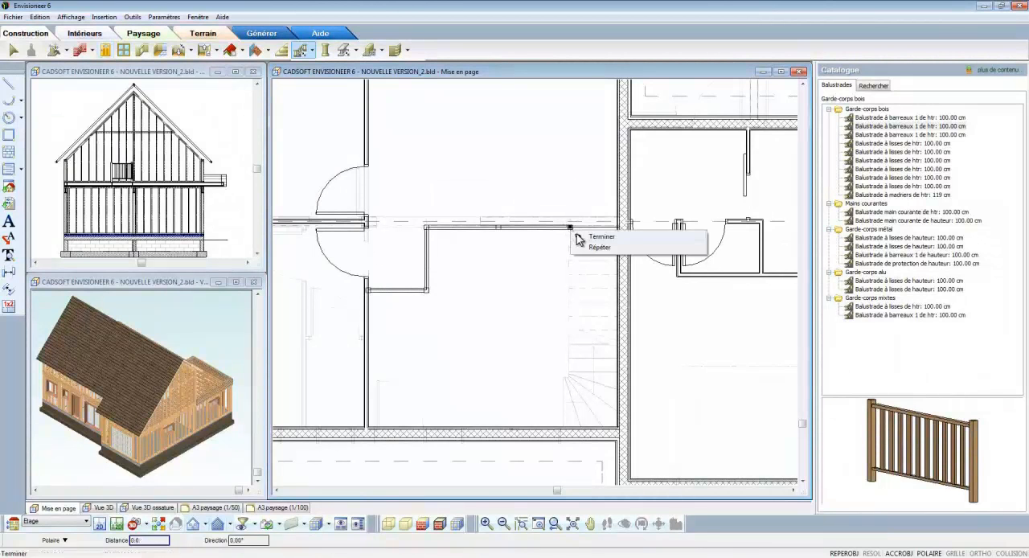
click(585, 241)
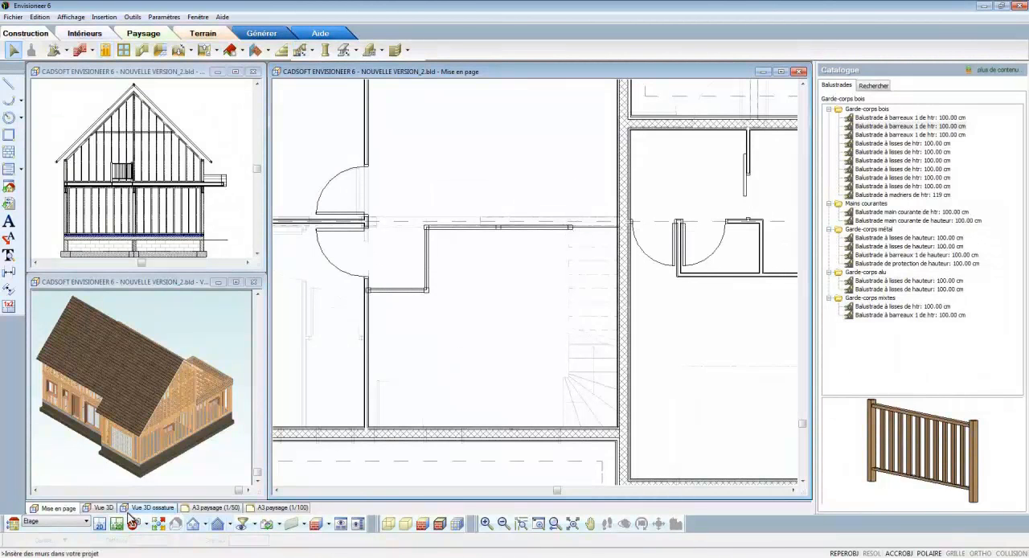
Step: Return to the RDC level and place a new camera in the entrance room aimed at the staircase
click(74, 523)
click(44, 537)
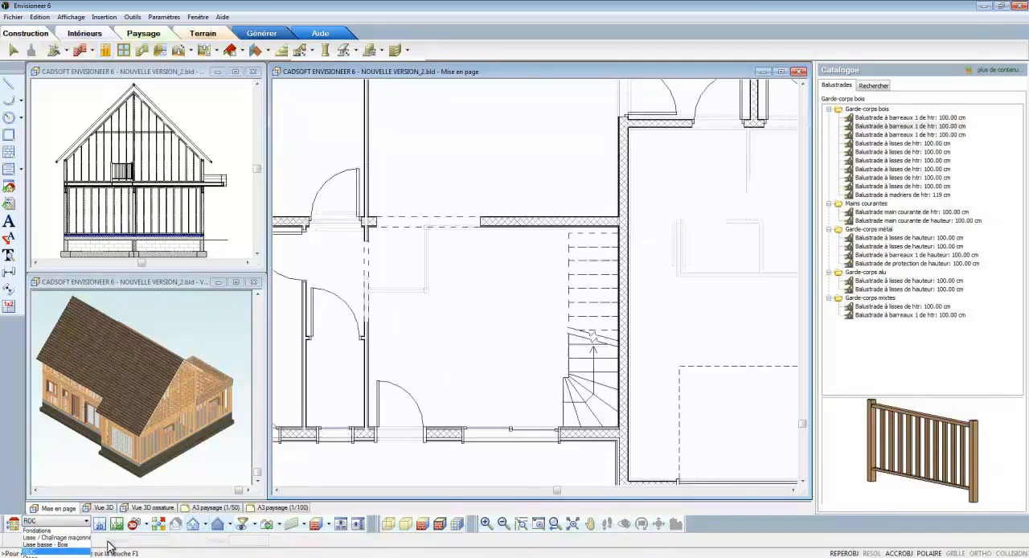
click(145, 525)
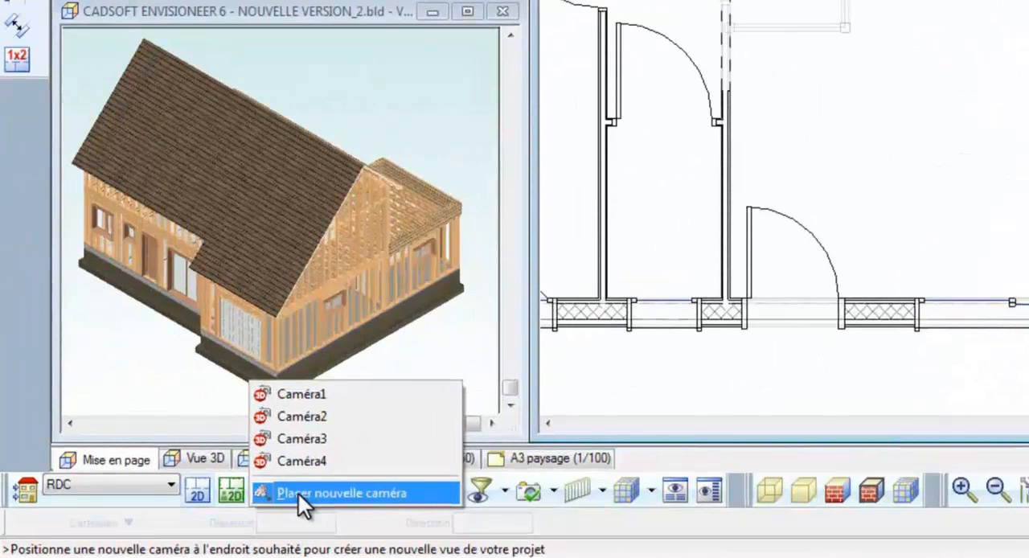
click(297, 492)
click(857, 222)
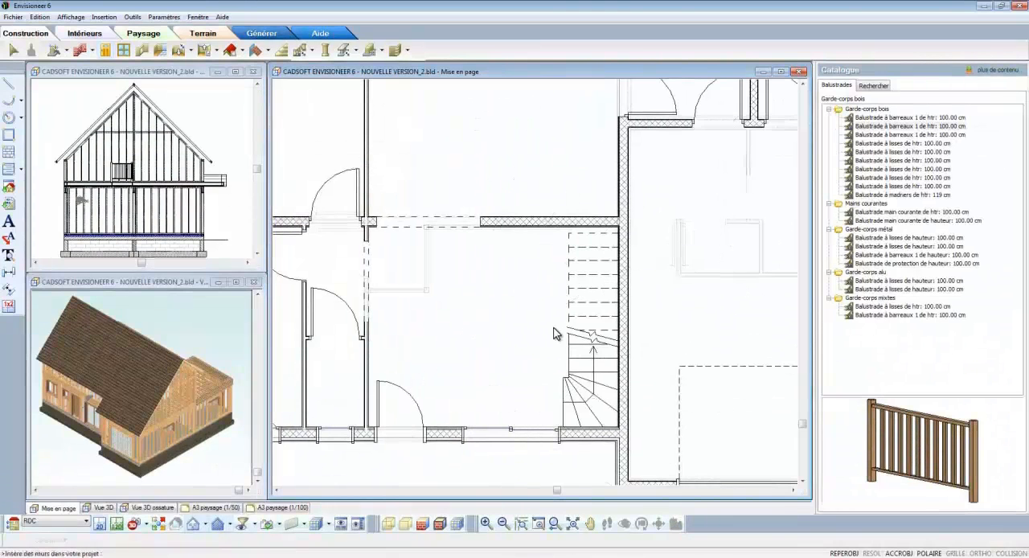
click(556, 336)
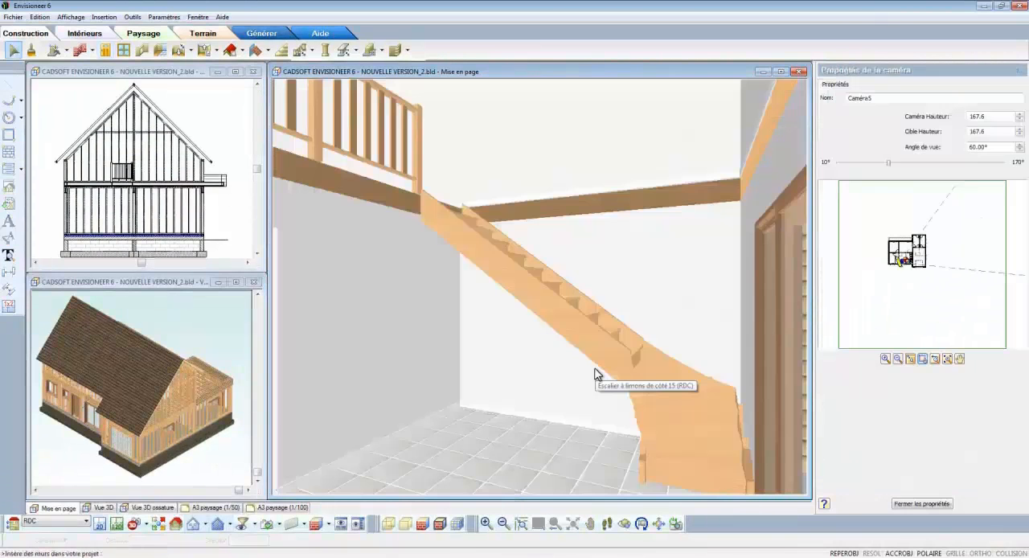
Step: Add automatic balustrades to the quarter-turn staircase using the wooden barred model
click(311, 51)
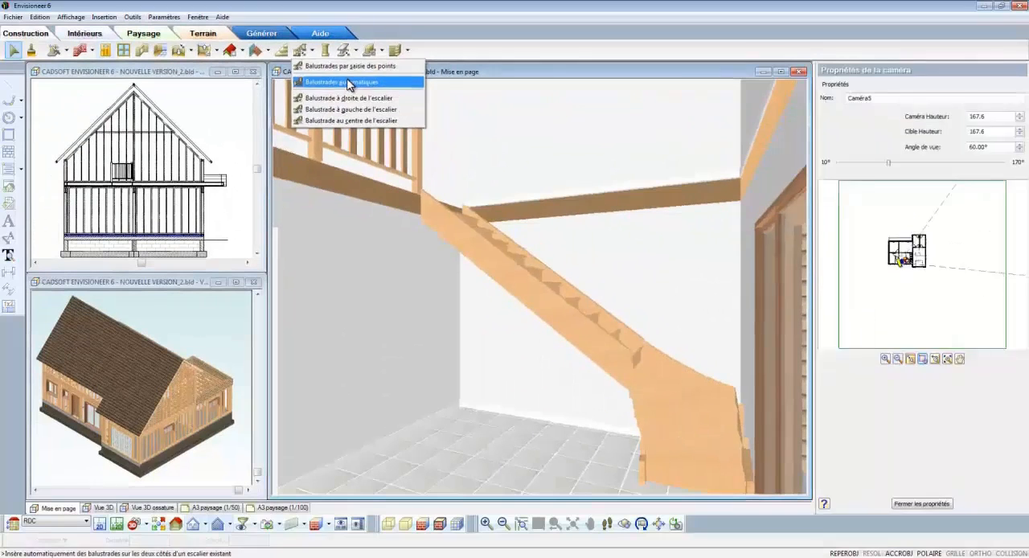
click(430, 159)
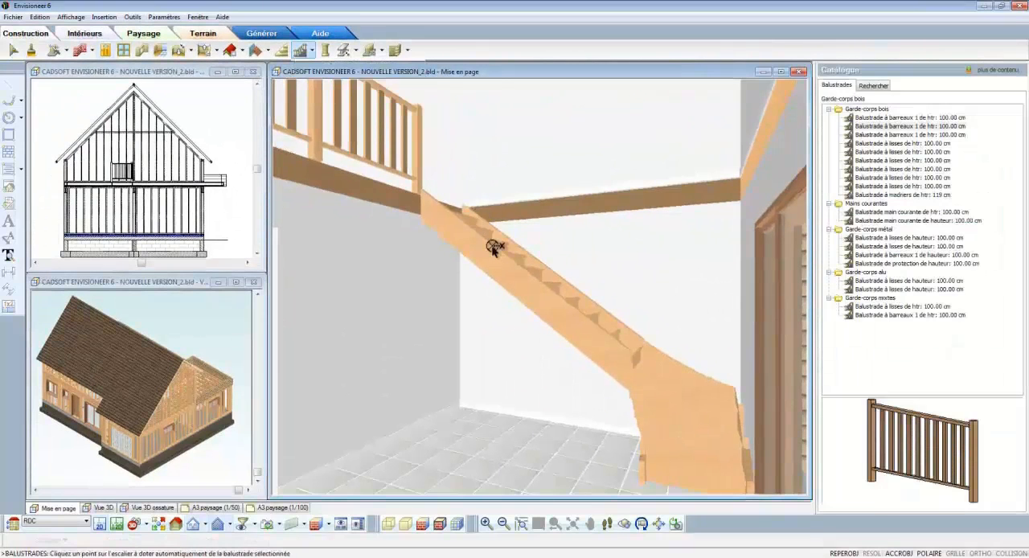
click(496, 242)
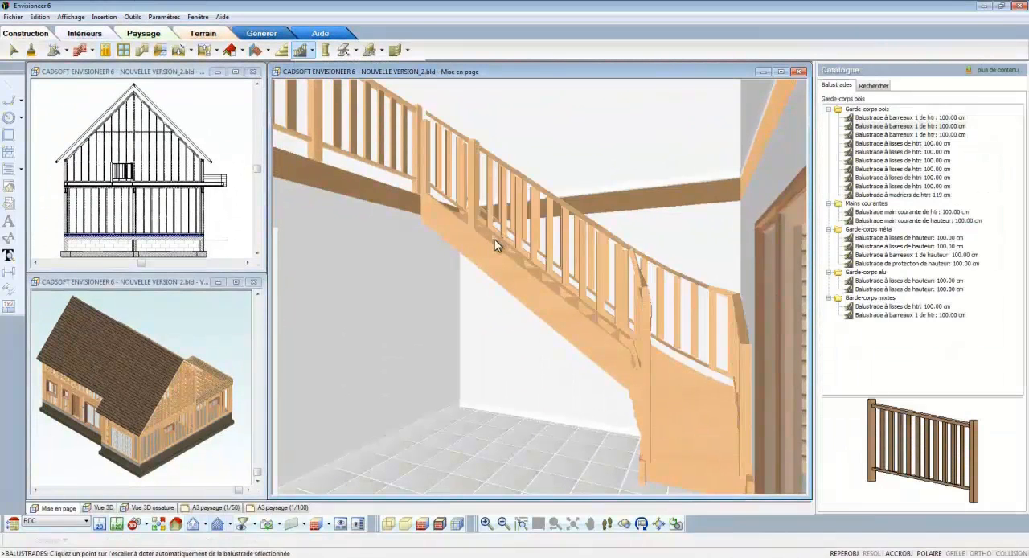
Step: Replace the wall-side balustrade along the staircase's straight flight with the Balustrade main courante de htr: 100.00 cm handrail
click(740, 321)
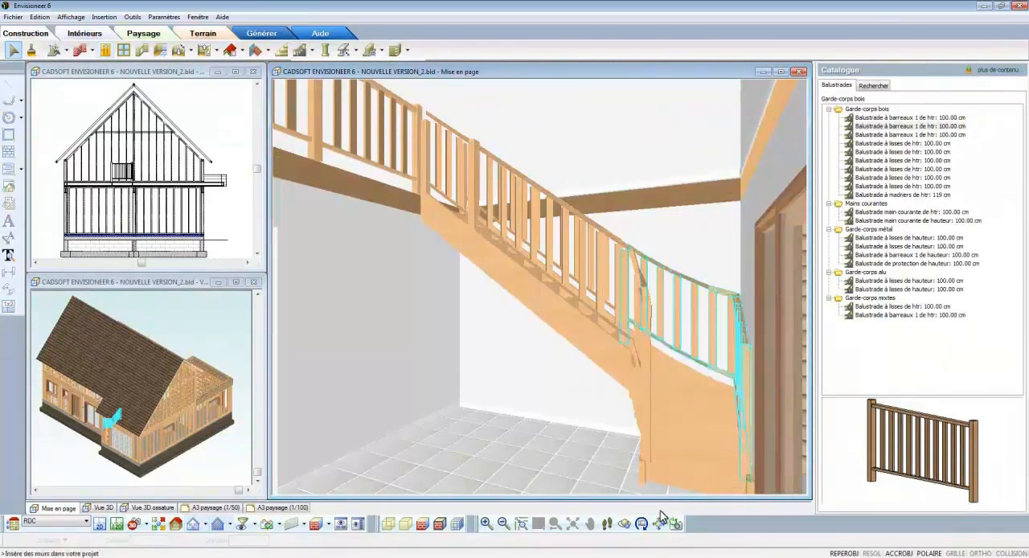
click(660, 522)
drag(672, 459, 656, 415)
click(622, 315)
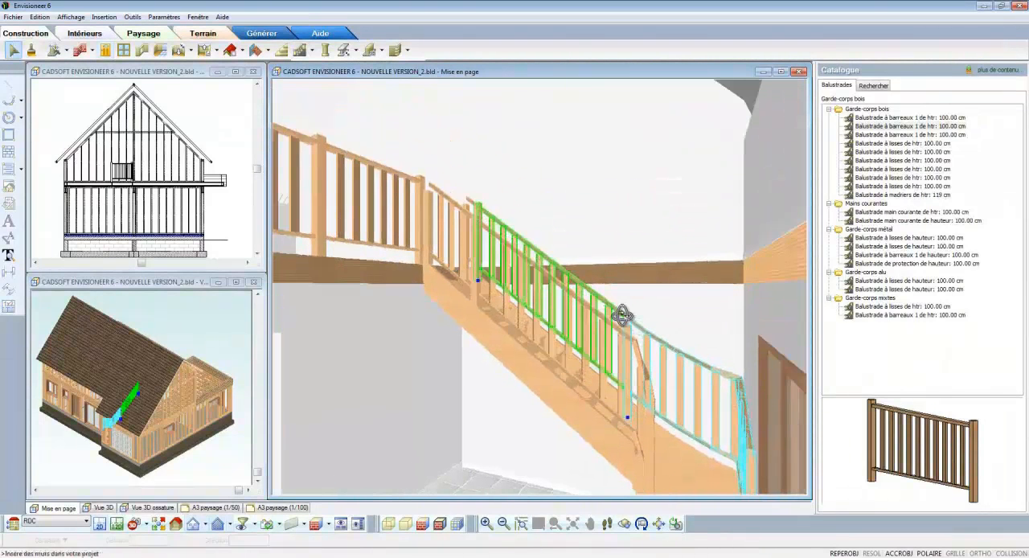
right_click(622, 315)
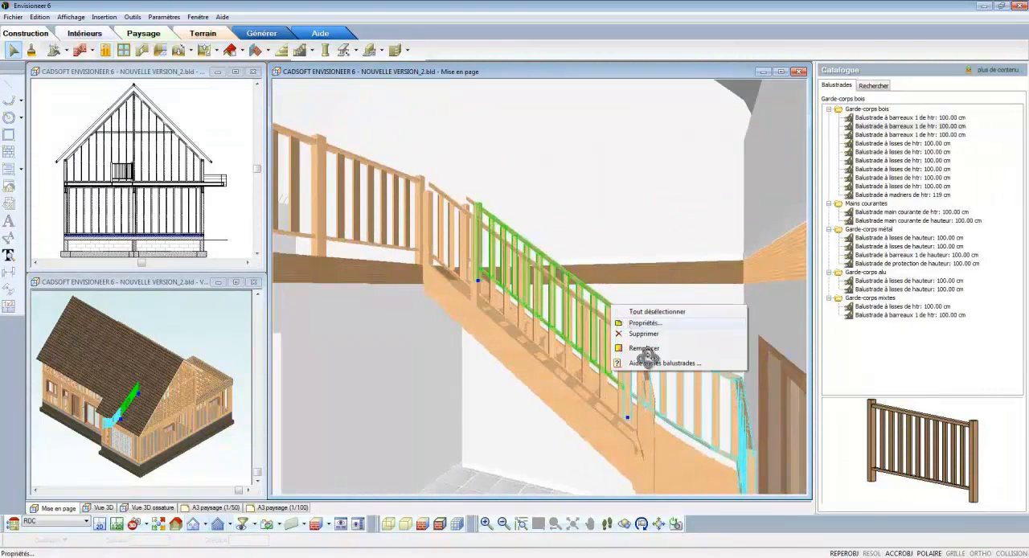
click(626, 348)
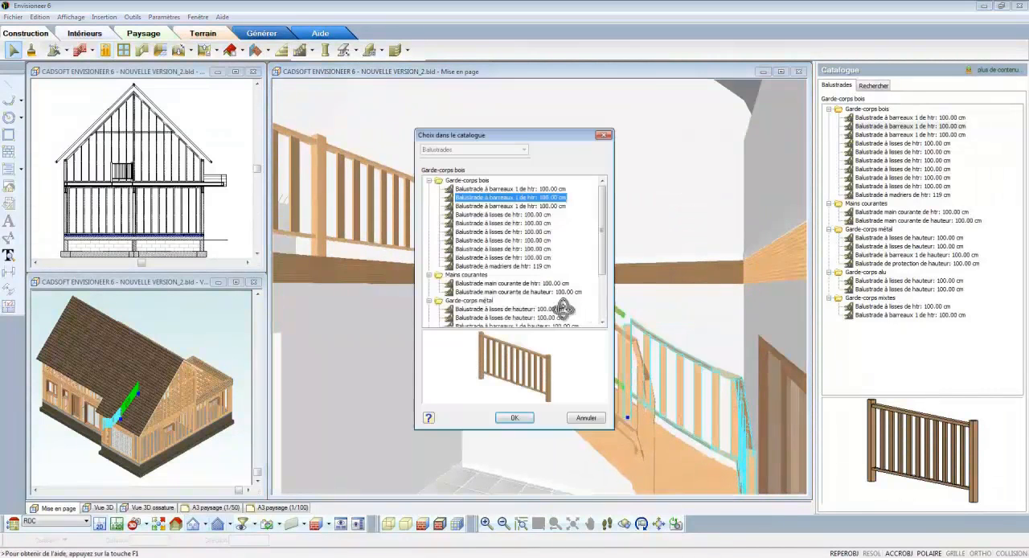
click(511, 285)
click(515, 417)
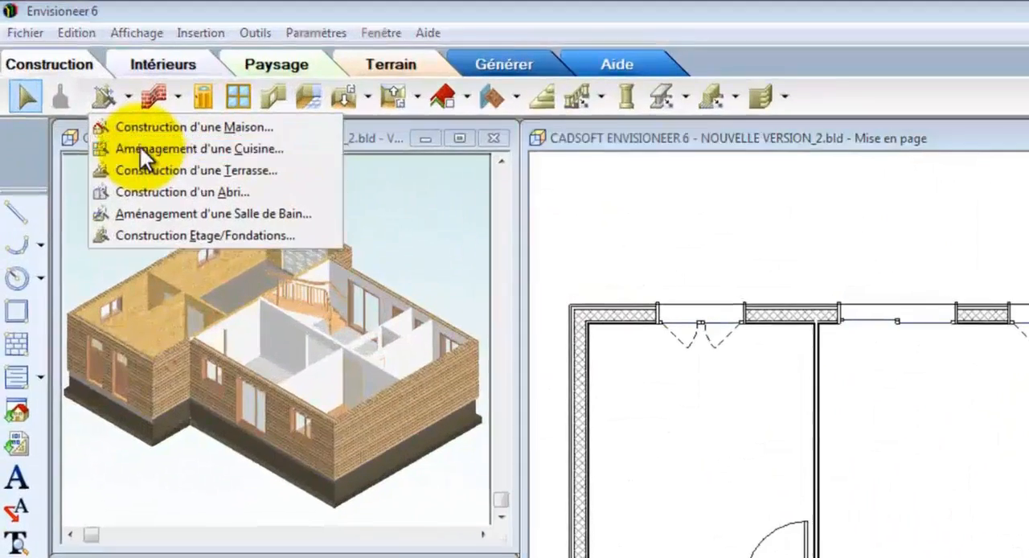
Step: Configure a fitted kitchen with the assistant: corridor layout, refrigerator and cooktop opposite the sink, and the red-grey (Cuisine rouge-gris) style
click(98, 105)
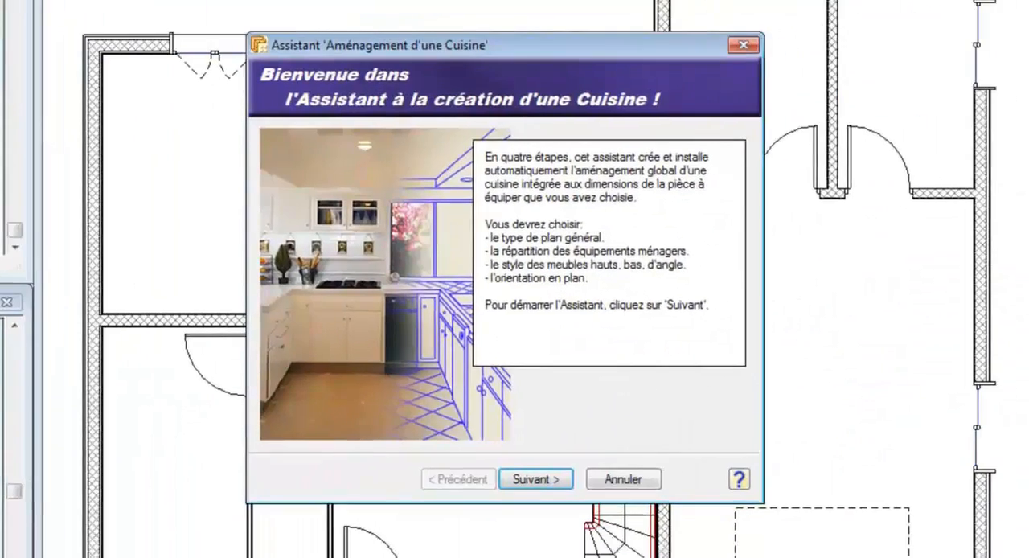
click(560, 480)
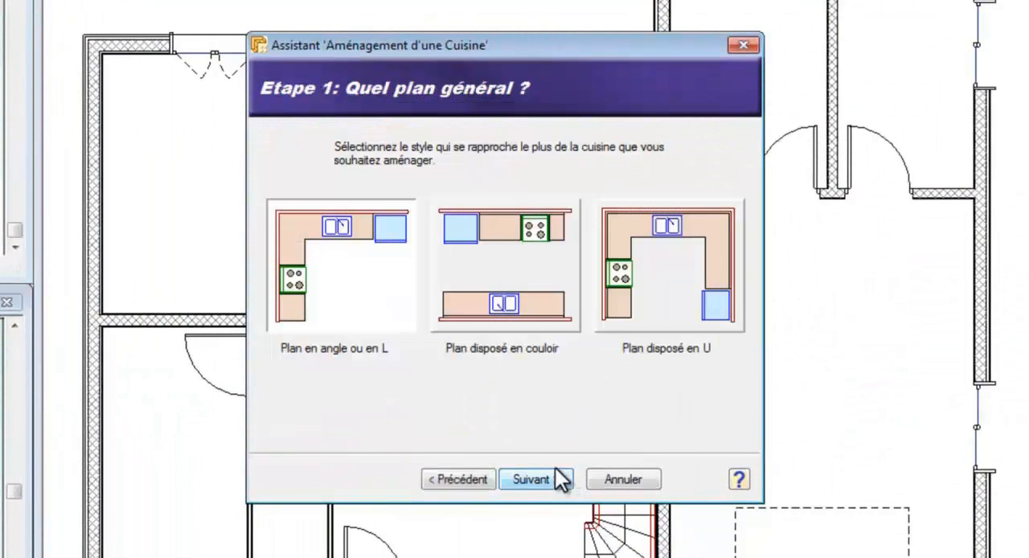
click(517, 304)
click(555, 481)
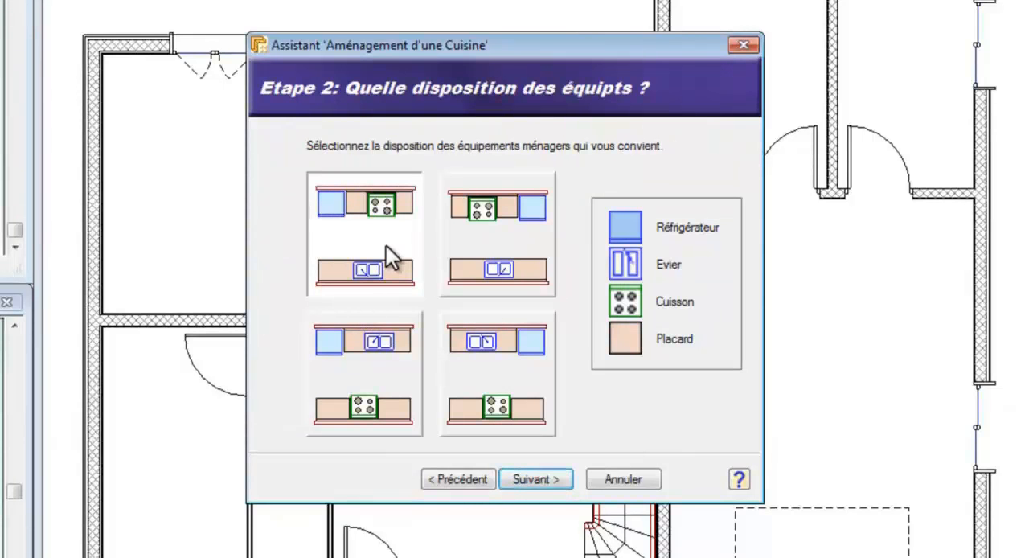
click(535, 479)
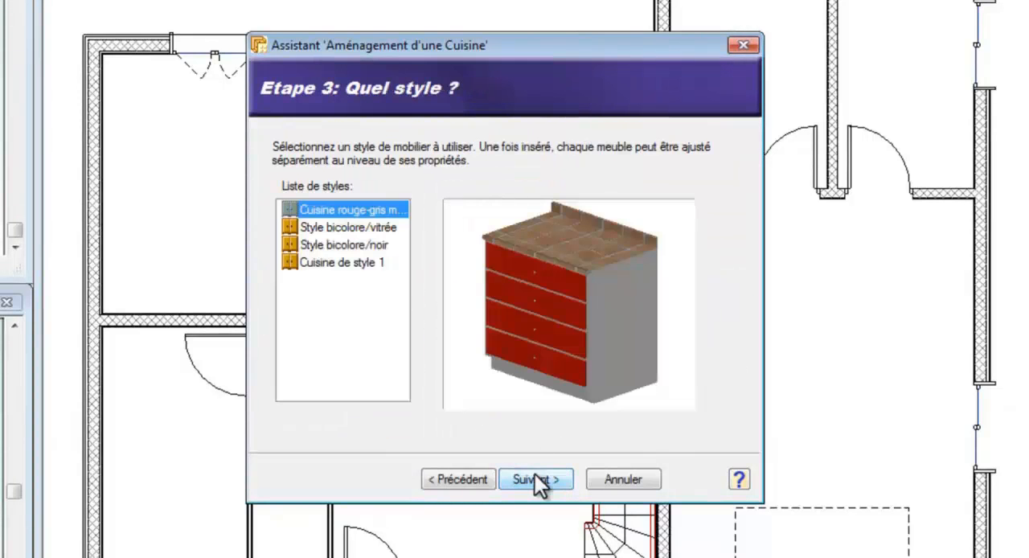
click(535, 479)
click(534, 479)
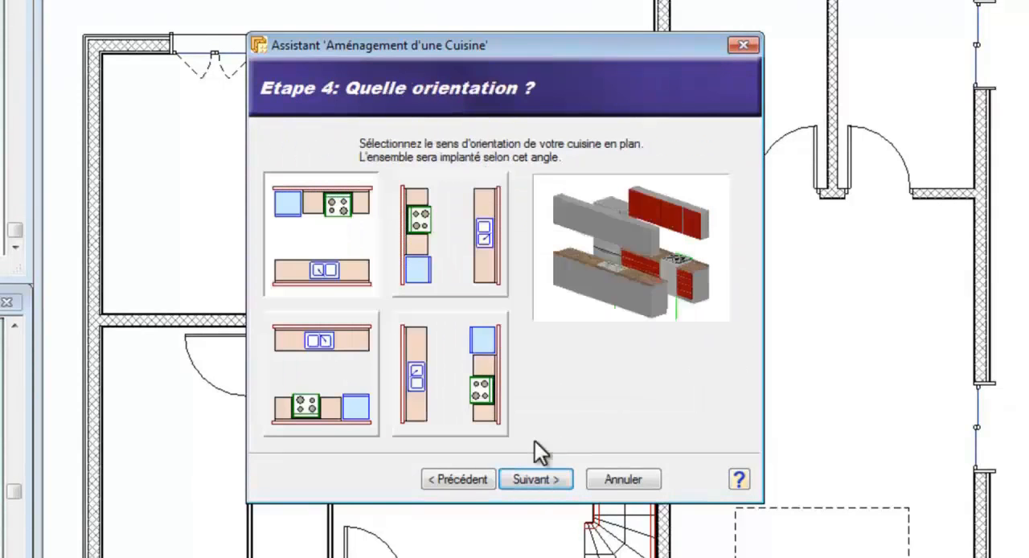
Step: Orient the kitchen with the sink along the window wall and insert it in the room north of the staircase, accepting its position
click(340, 358)
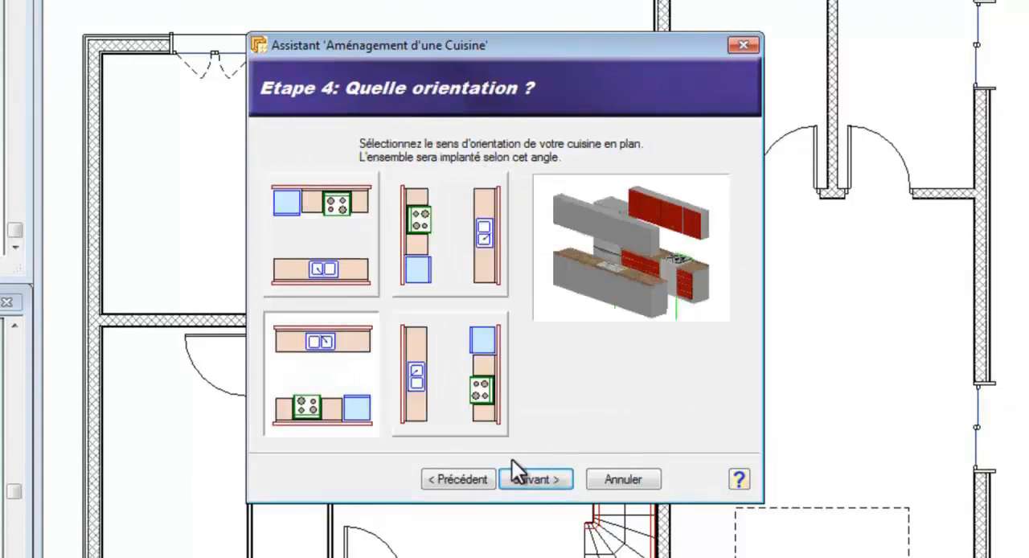
click(528, 476)
click(528, 476)
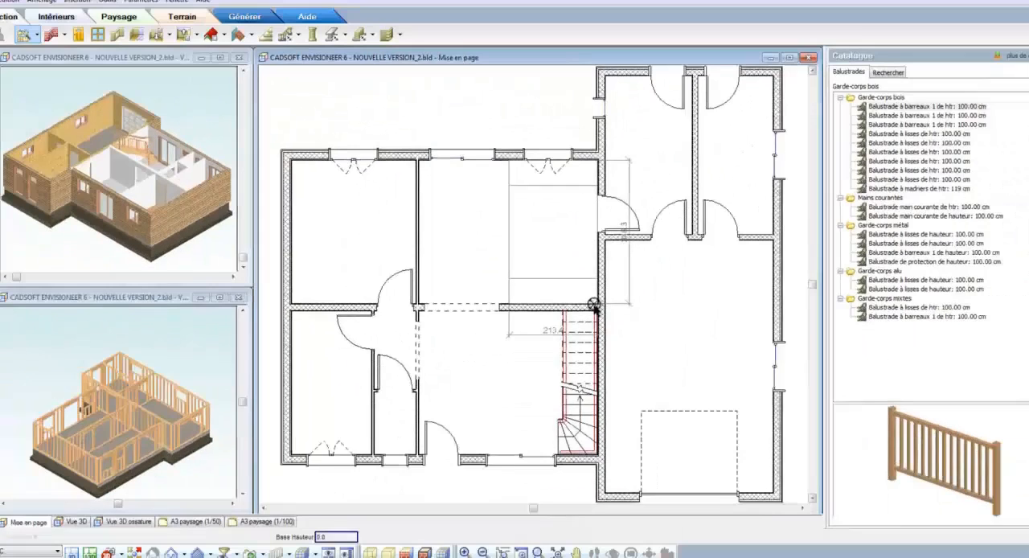
click(625, 312)
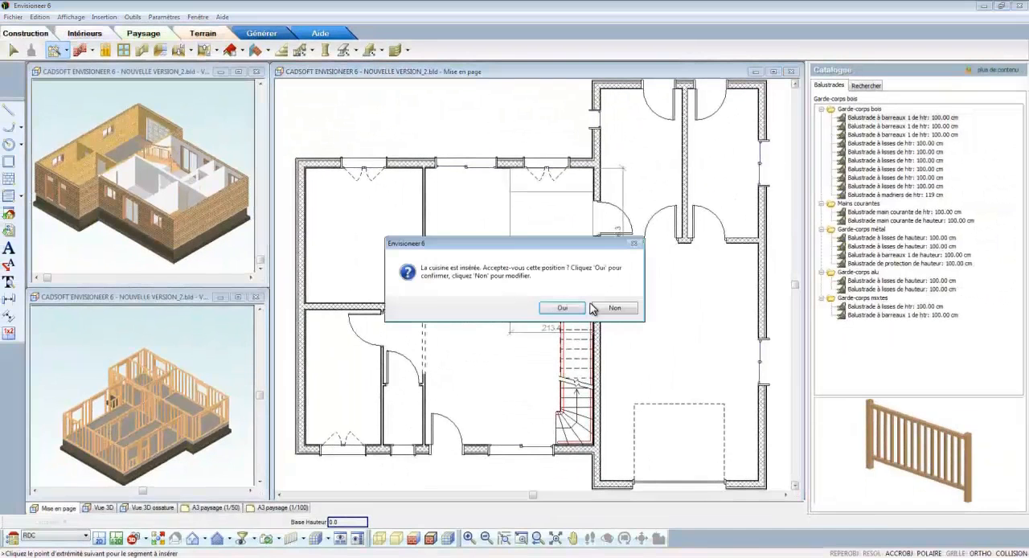
click(564, 308)
Step: Create an L-shaped wooden terrace with the assistant: Solivage BM 45x220 structure, 300 by 300 cm with 150 cm legs, default orientation and horizontal decking
scroll(508, 389, down, 1)
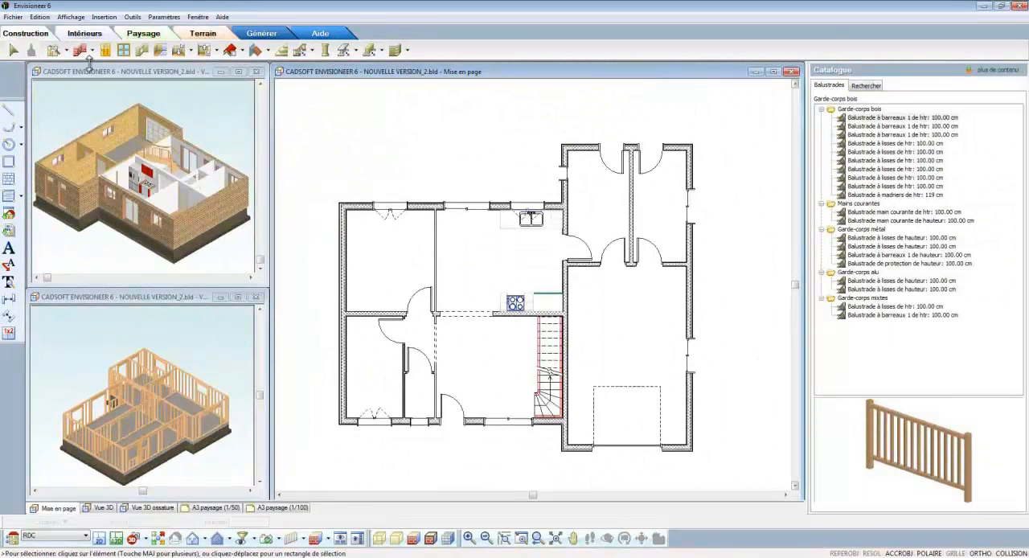
click(73, 55)
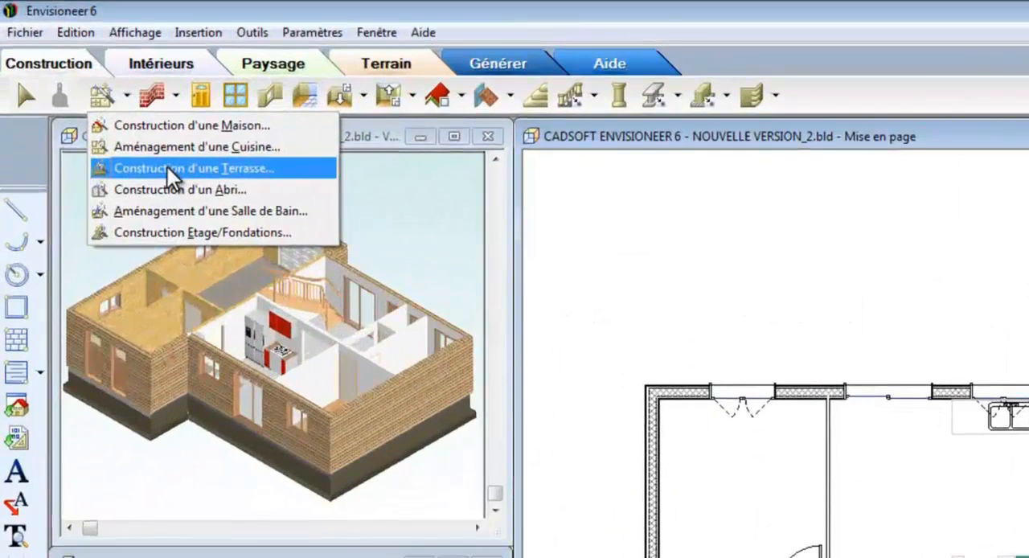
click(167, 167)
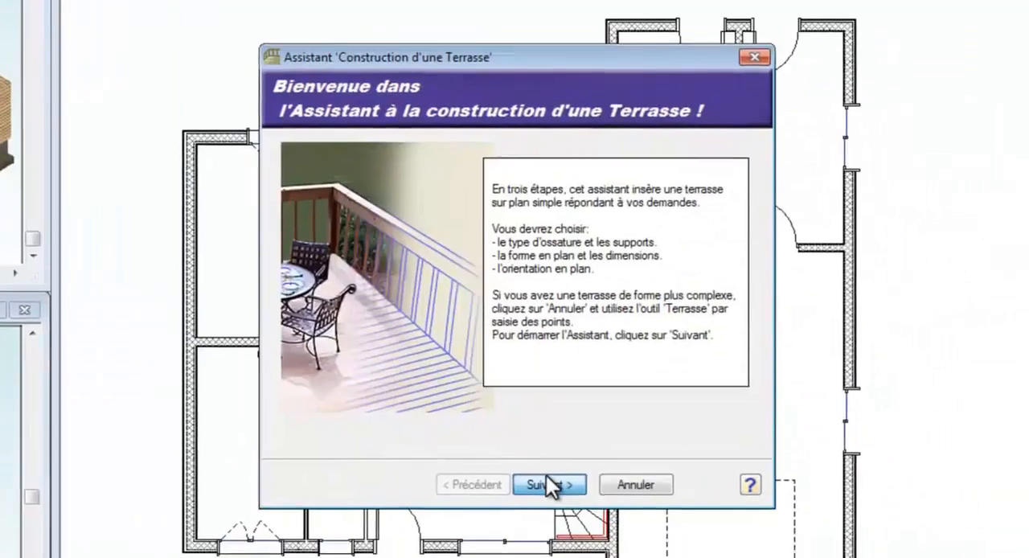
click(548, 484)
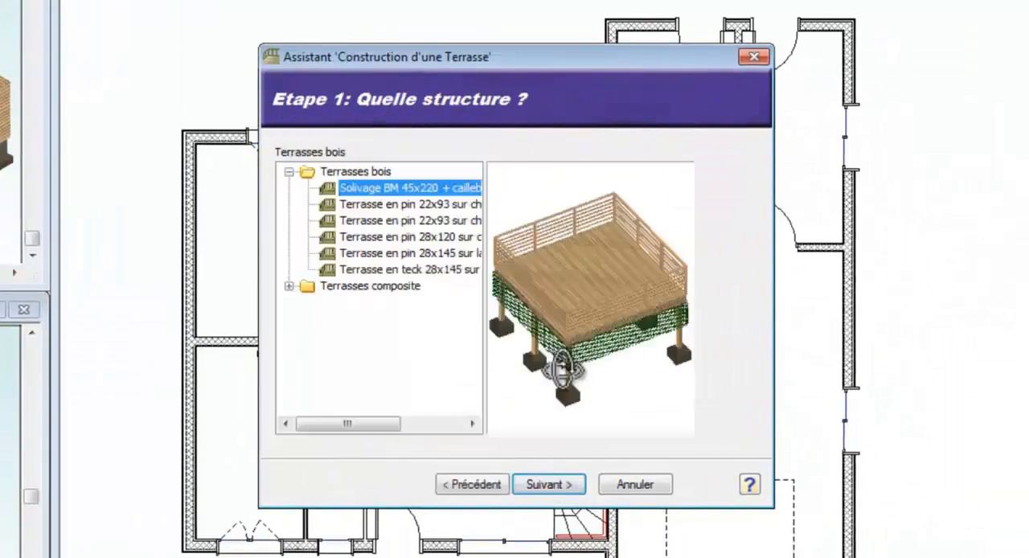
click(550, 482)
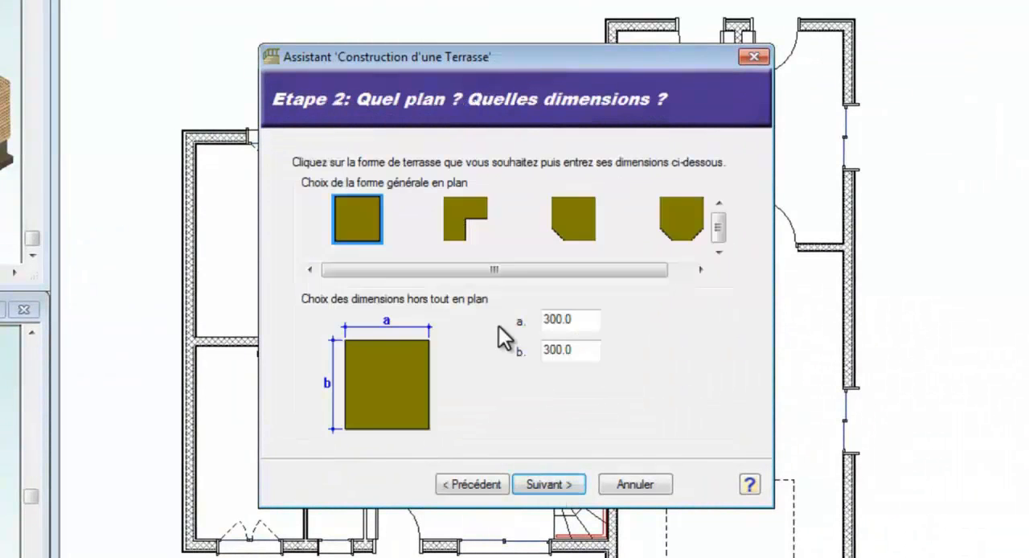
click(480, 229)
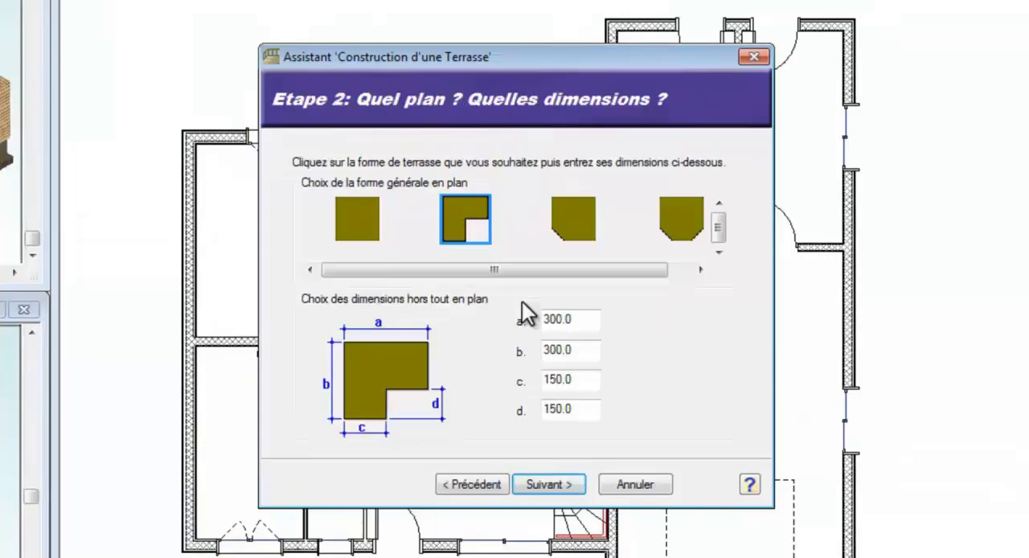
click(555, 479)
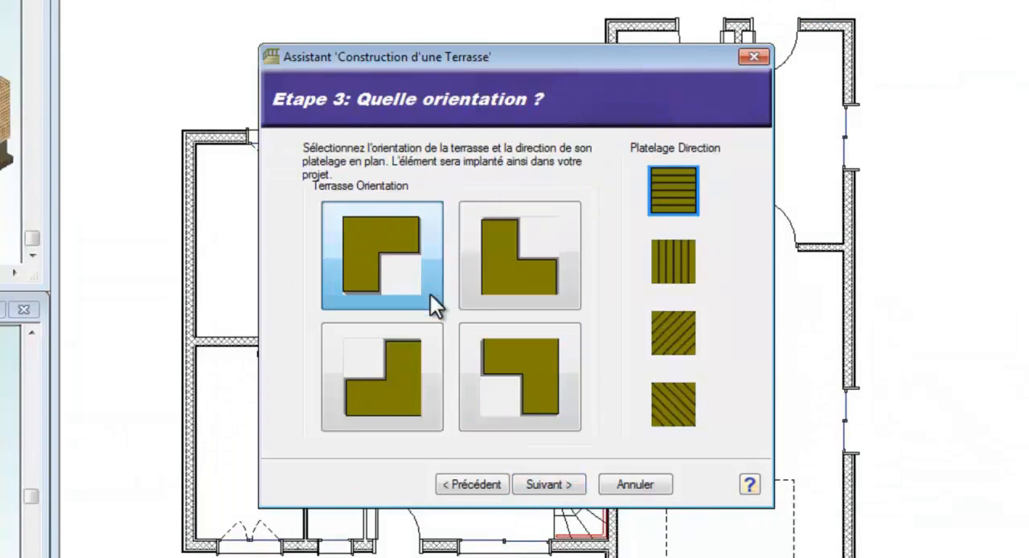
click(563, 488)
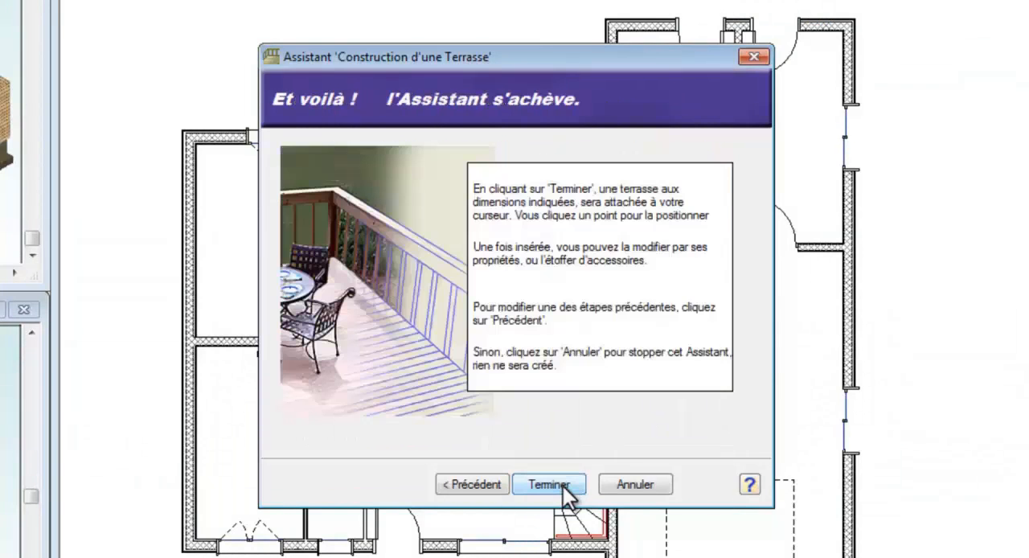
click(557, 487)
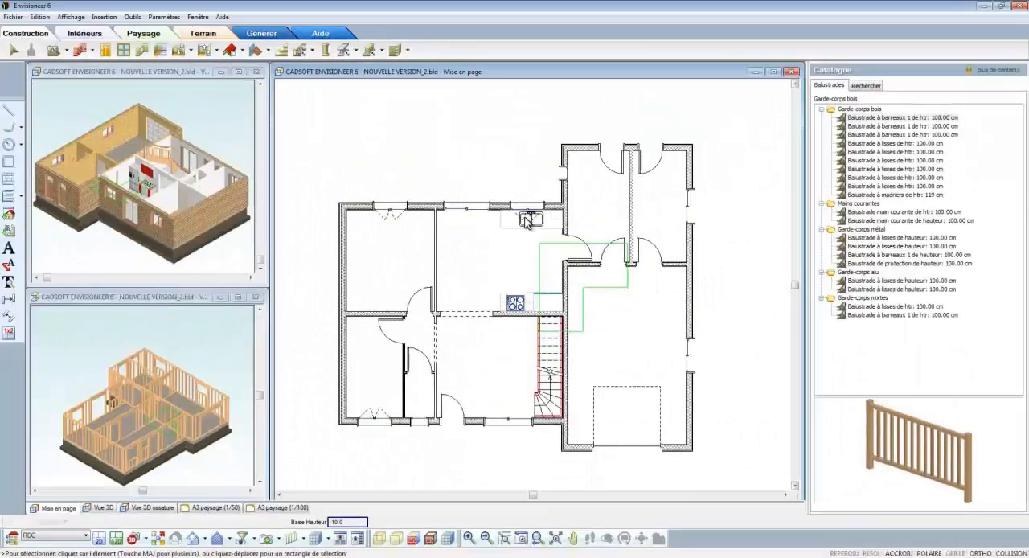
Step: Place the terrace outside the rear facade and move it so its inner corner meets the projecting wing's outer corner
click(498, 177)
right_click(550, 108)
click(559, 148)
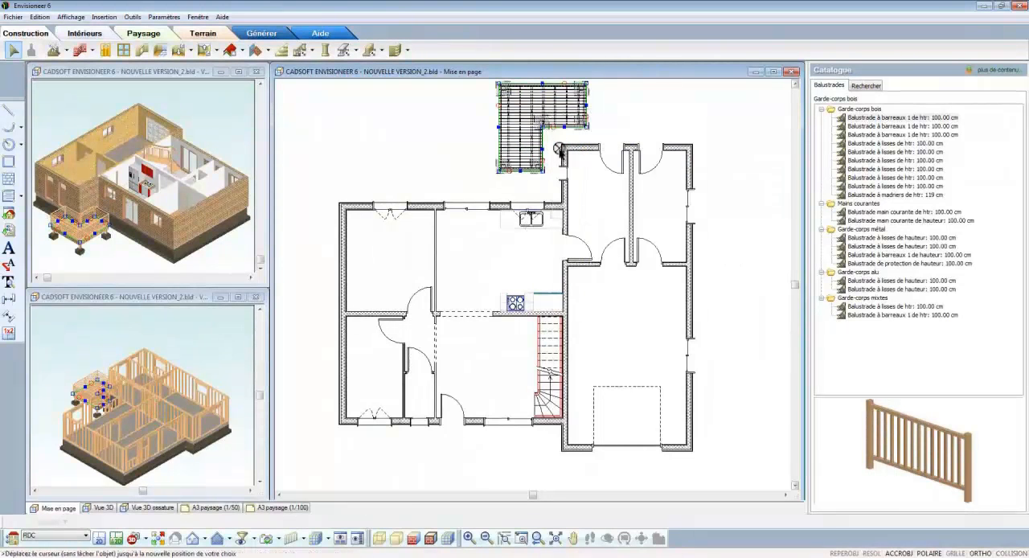
click(543, 127)
click(562, 145)
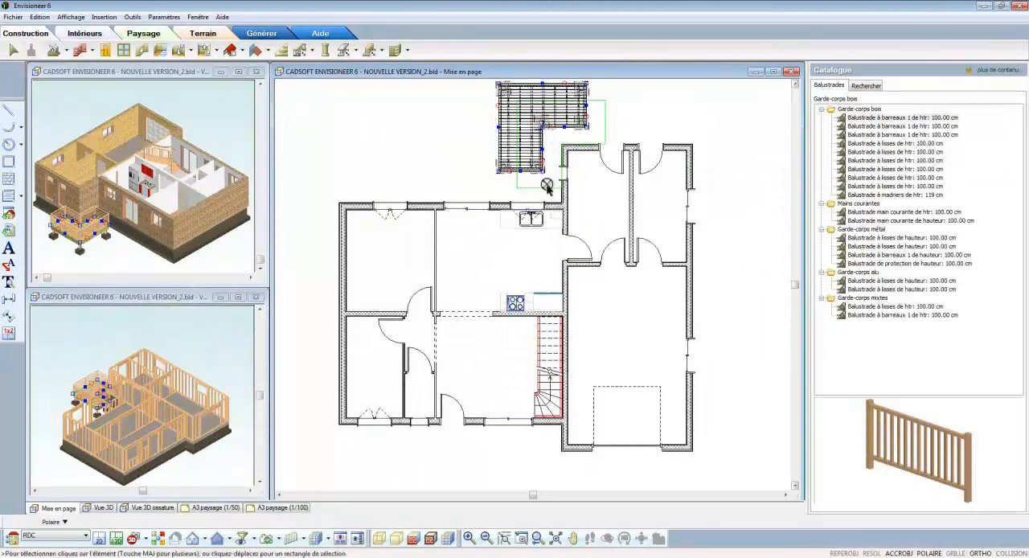
Step: Stretch the terrace edges to the rear facade and to both outer side walls of the house
drag(561, 201, 561, 203)
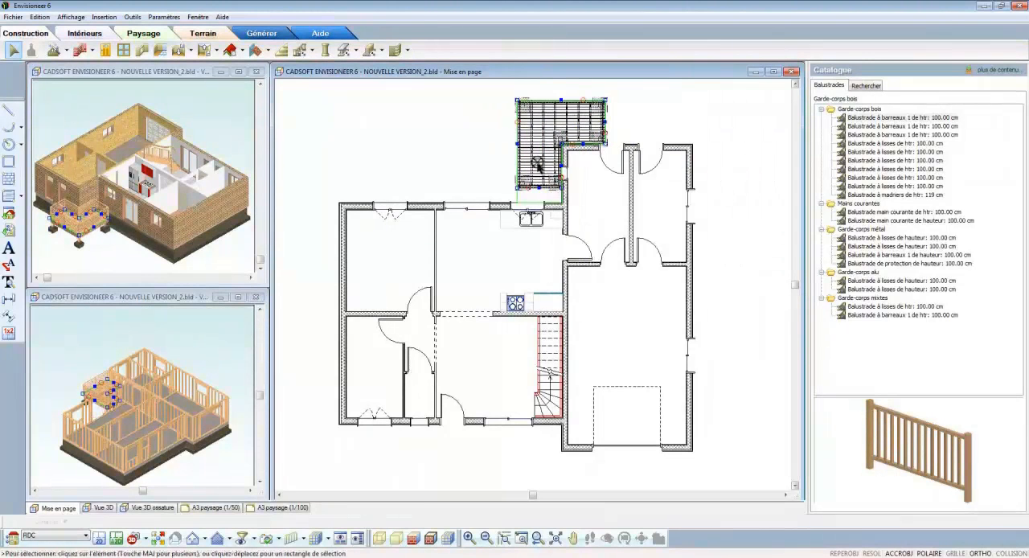
drag(517, 151, 338, 198)
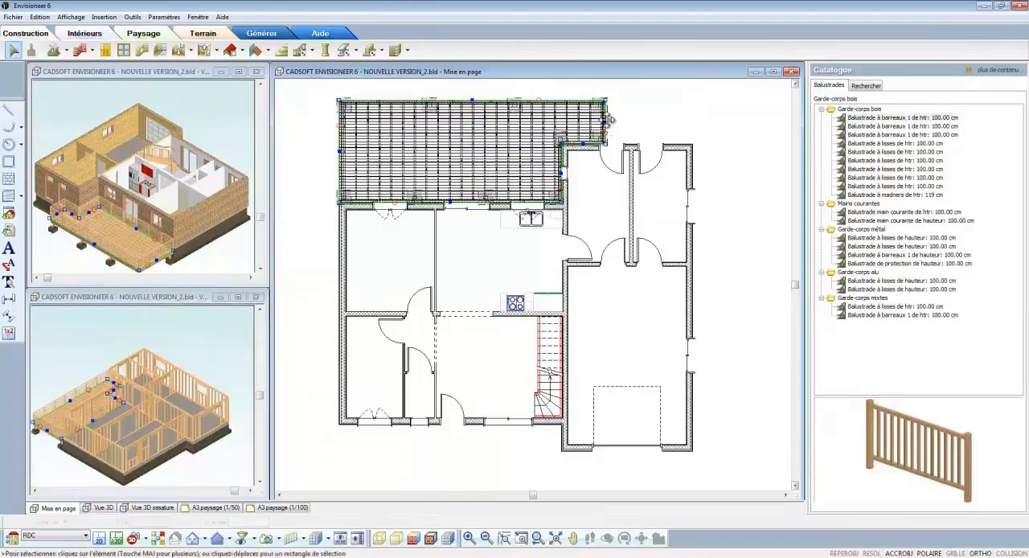
drag(604, 121, 692, 144)
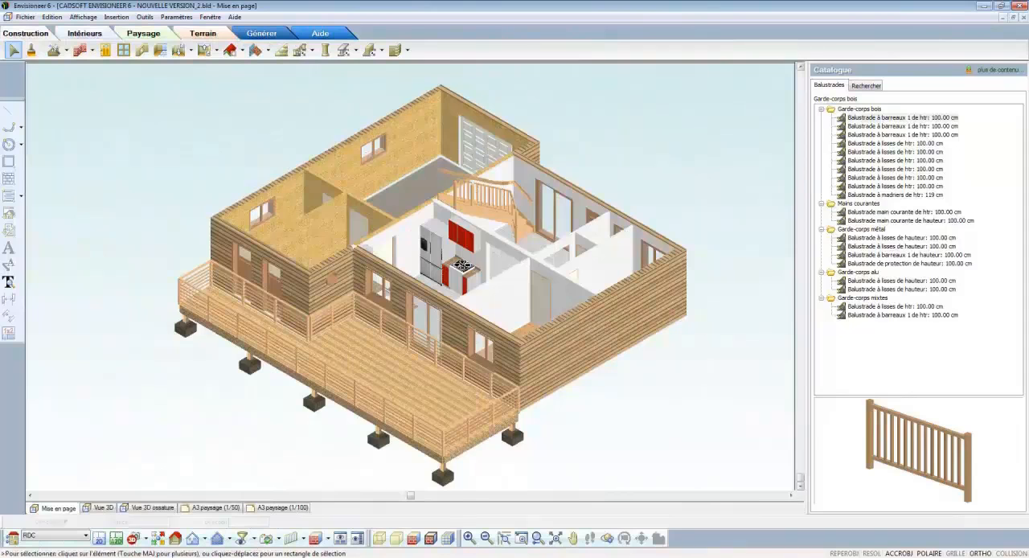
Step: Disable the Garde-corps / Main courante option on all terrace sides, keeping the base cladding
click(344, 323)
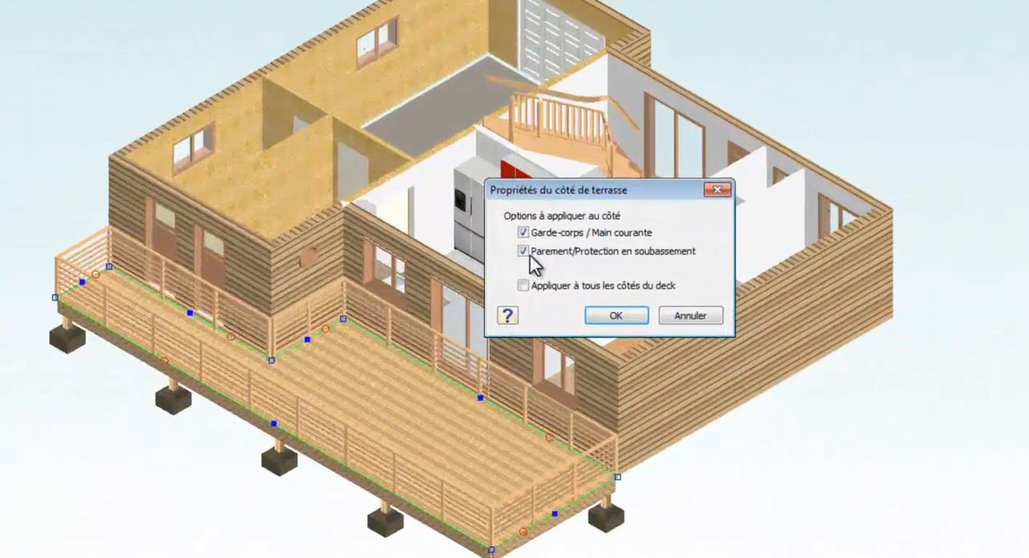
click(524, 233)
click(523, 286)
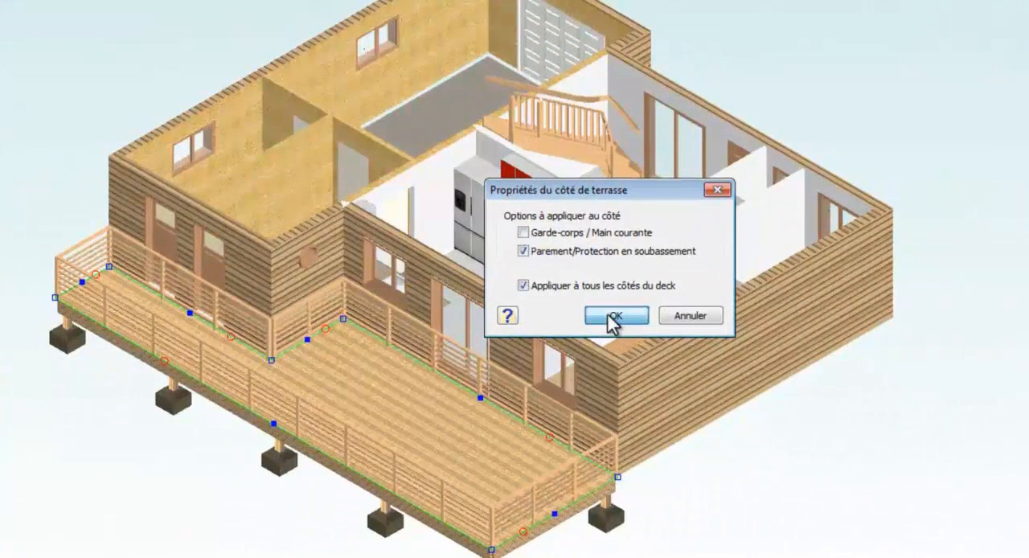
click(614, 316)
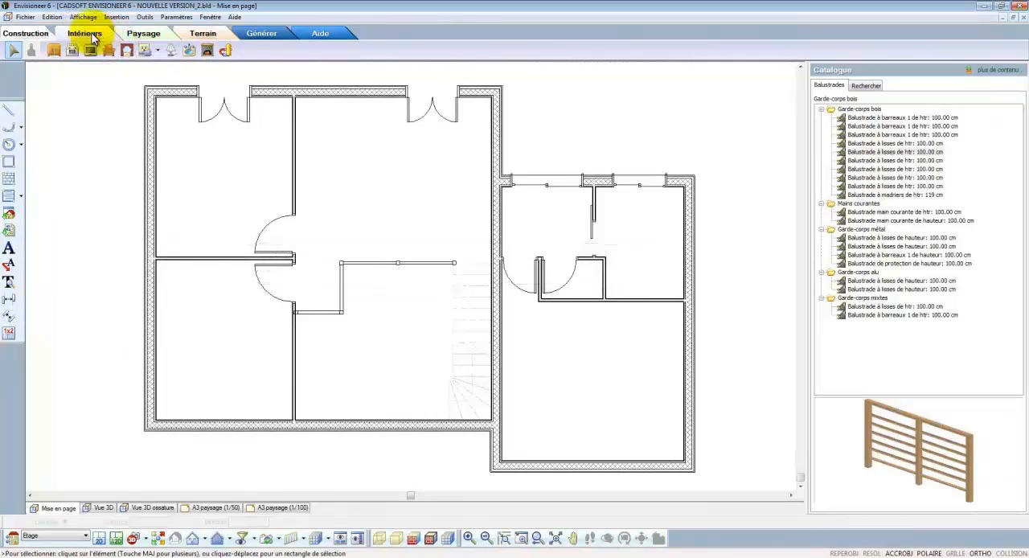
Step: Insert the wooden wardrobe Armoire en bois, 60 x 90 x 195, in the lower-left corner of the upper floor's top-left bedroom
click(85, 33)
click(54, 51)
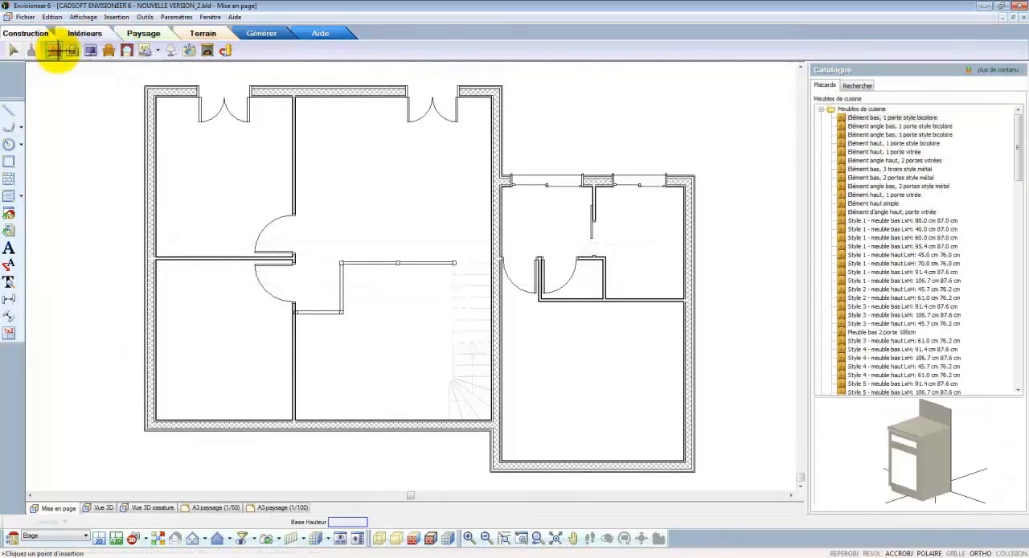
click(821, 109)
click(820, 126)
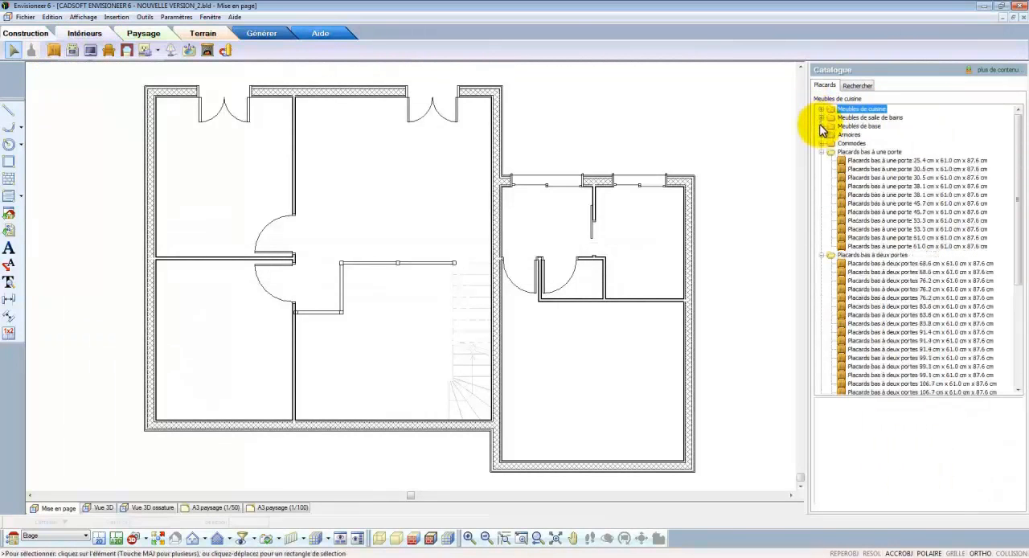
click(821, 135)
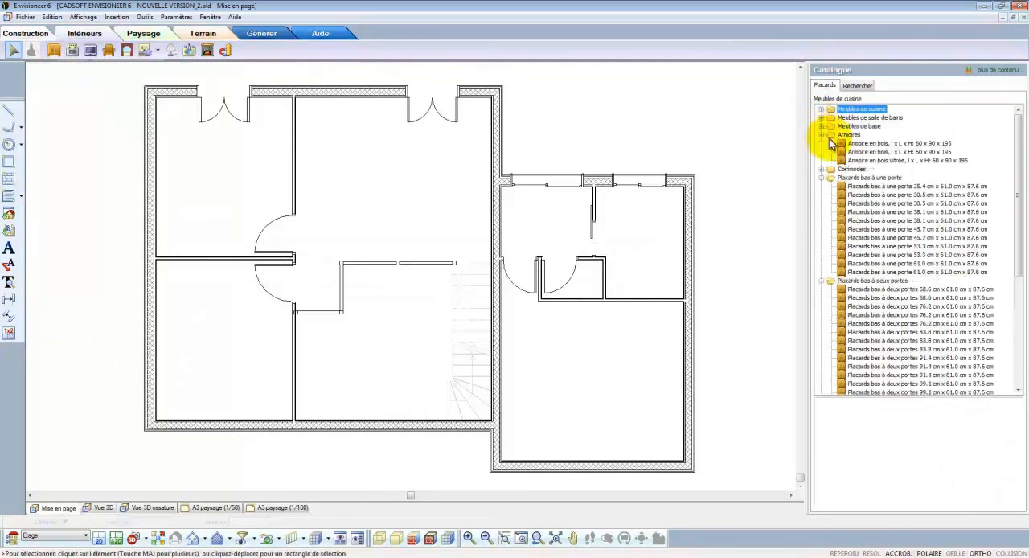
click(841, 143)
drag(920, 410, 925, 434)
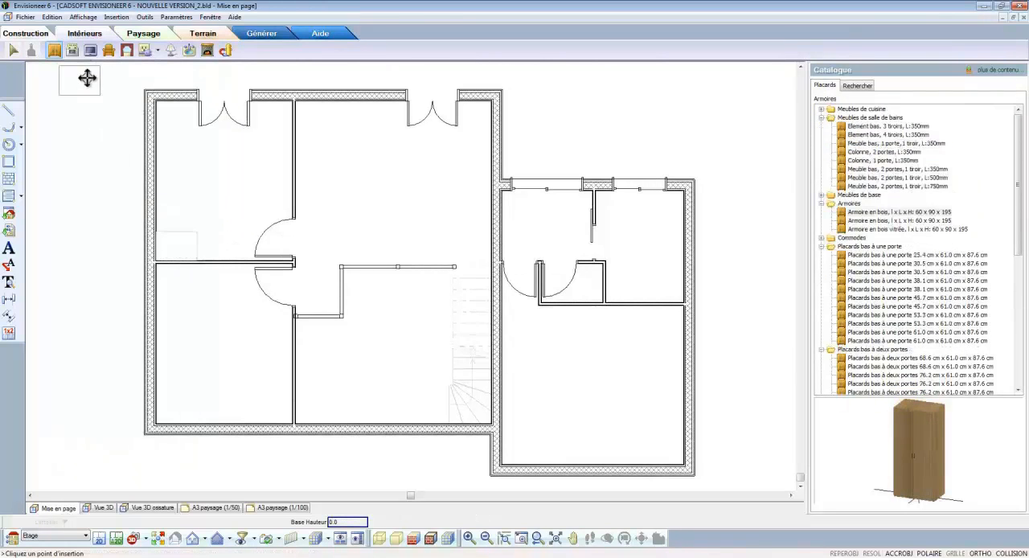
click(72, 50)
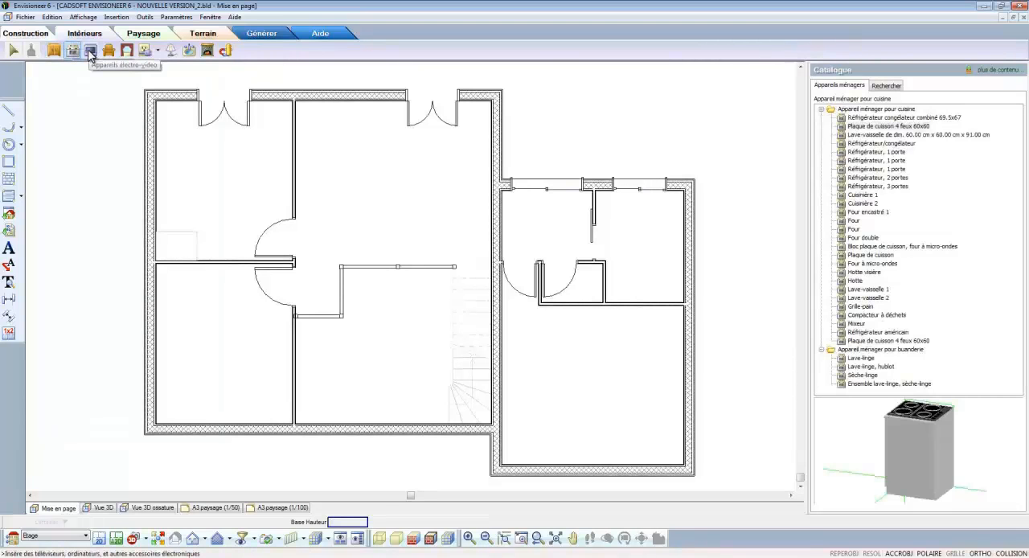
click(90, 51)
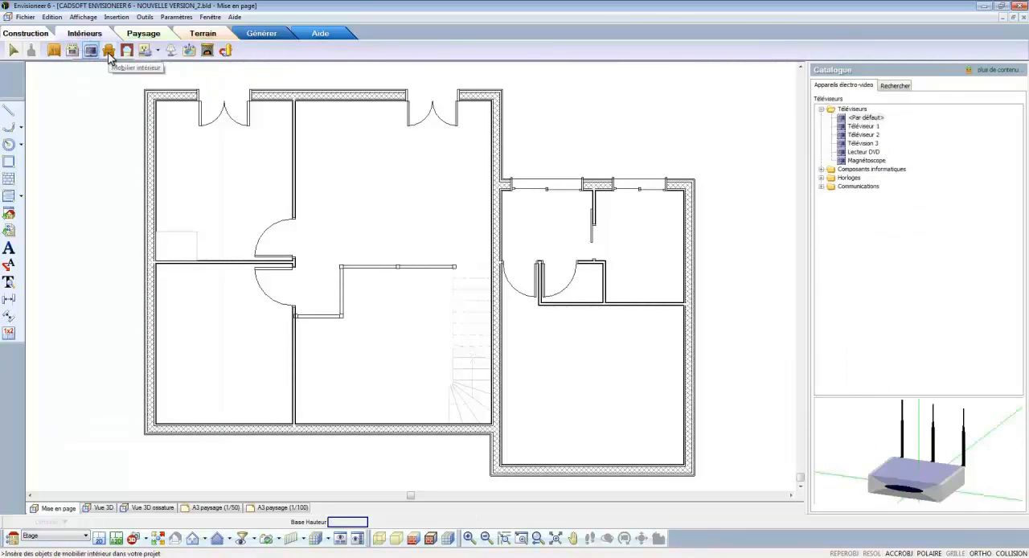
Step: Insert the bookcase Bibliothèque 80x30 cm H:106 cm against the partition in the upper-left corner of the lower-left bedroom
click(110, 53)
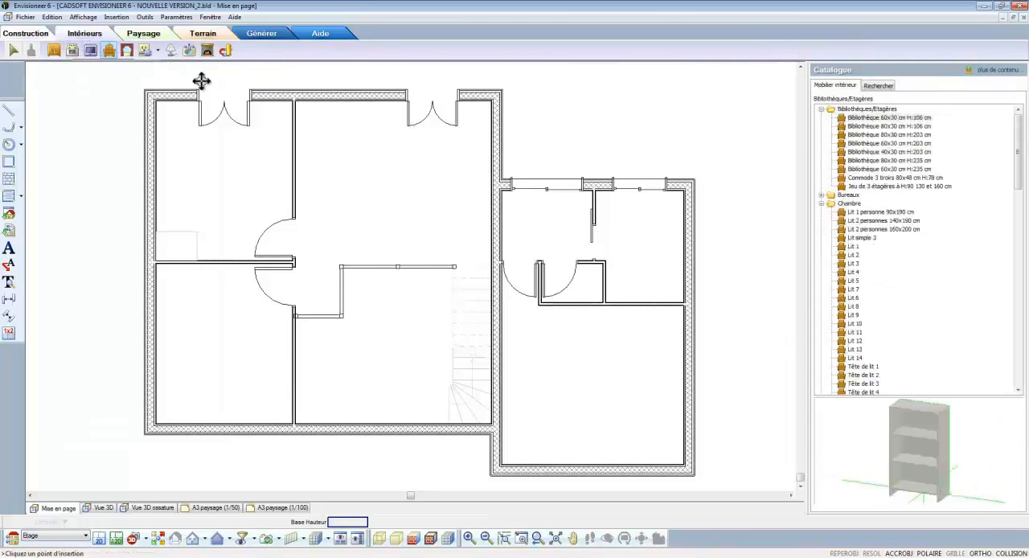
click(844, 128)
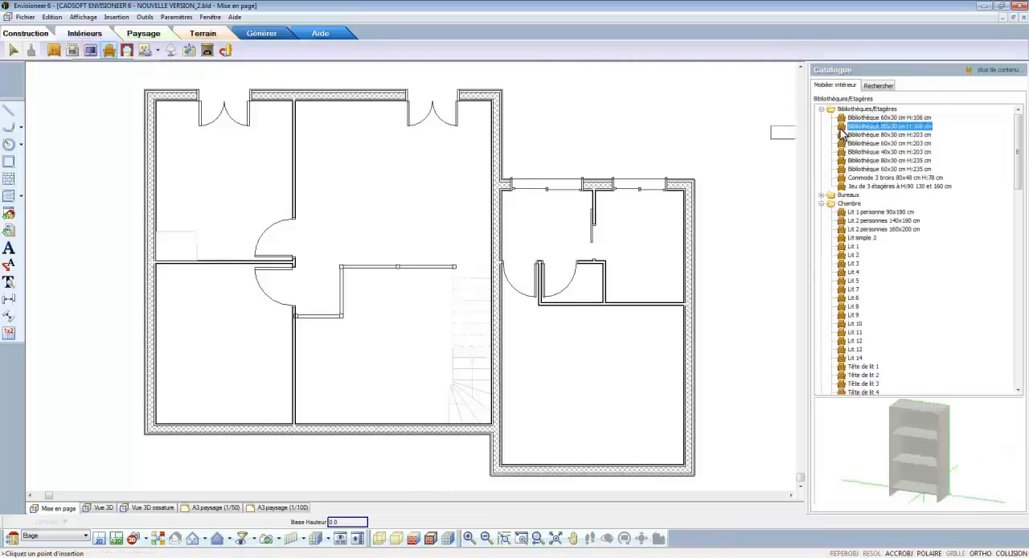
click(168, 259)
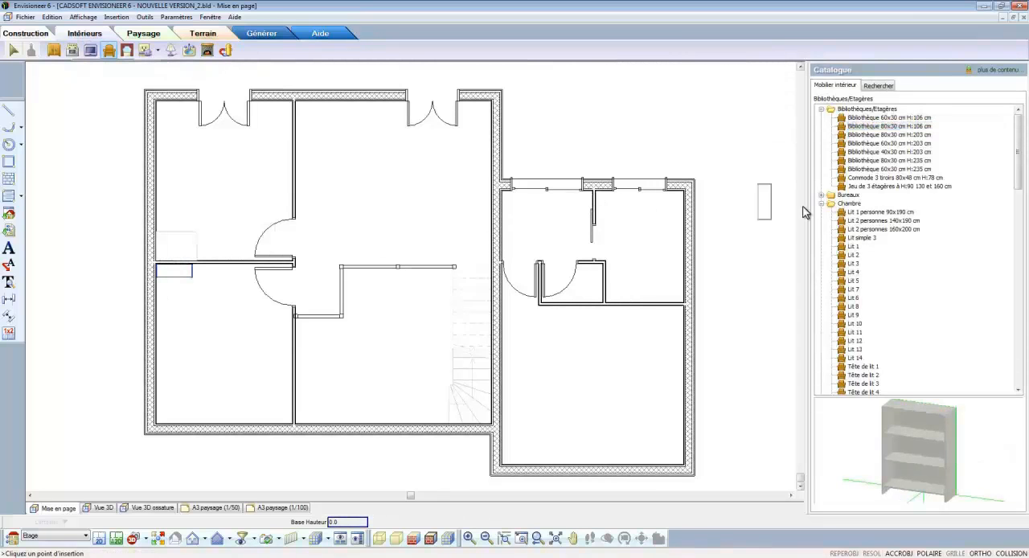
Step: Insert a double bed Lit 2 personnes 140x190 cm against the outer side wall in each of the three upper-floor bedrooms
click(857, 212)
click(859, 221)
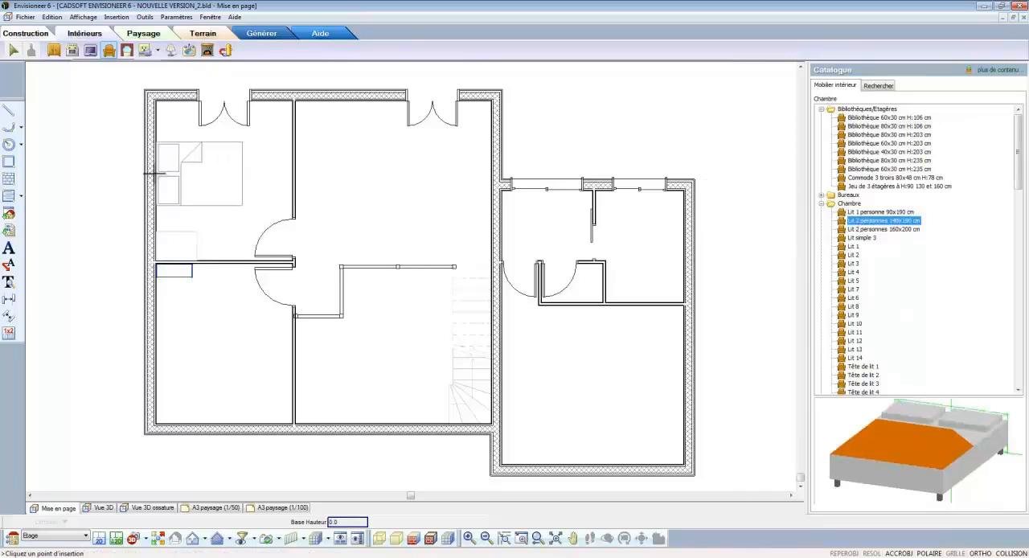
click(155, 174)
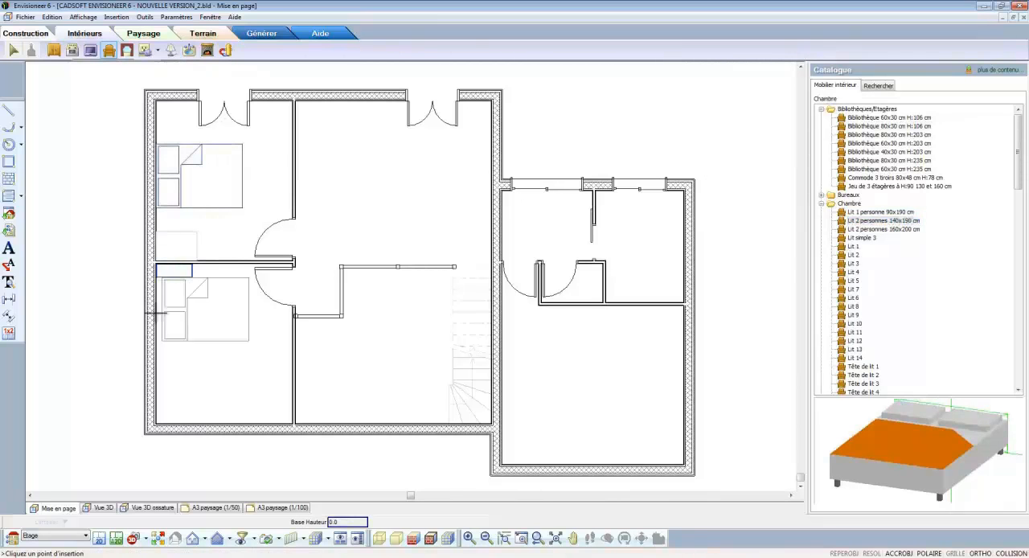
click(148, 356)
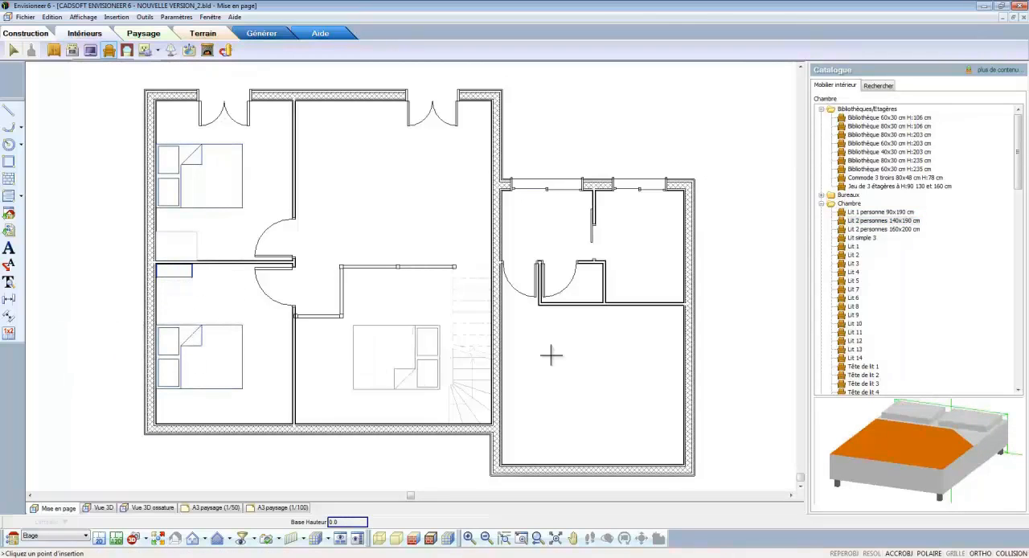
click(691, 384)
right_click(691, 383)
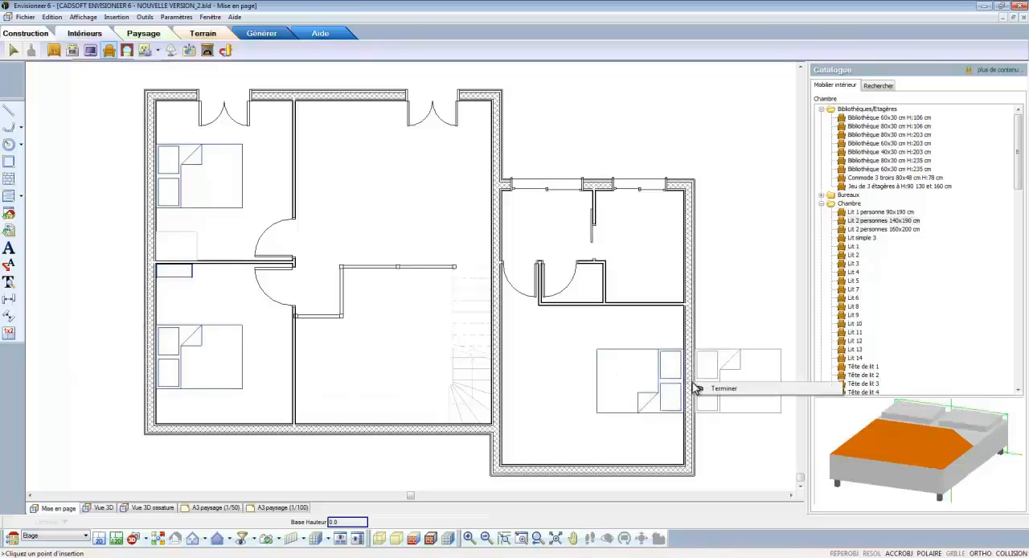
click(707, 389)
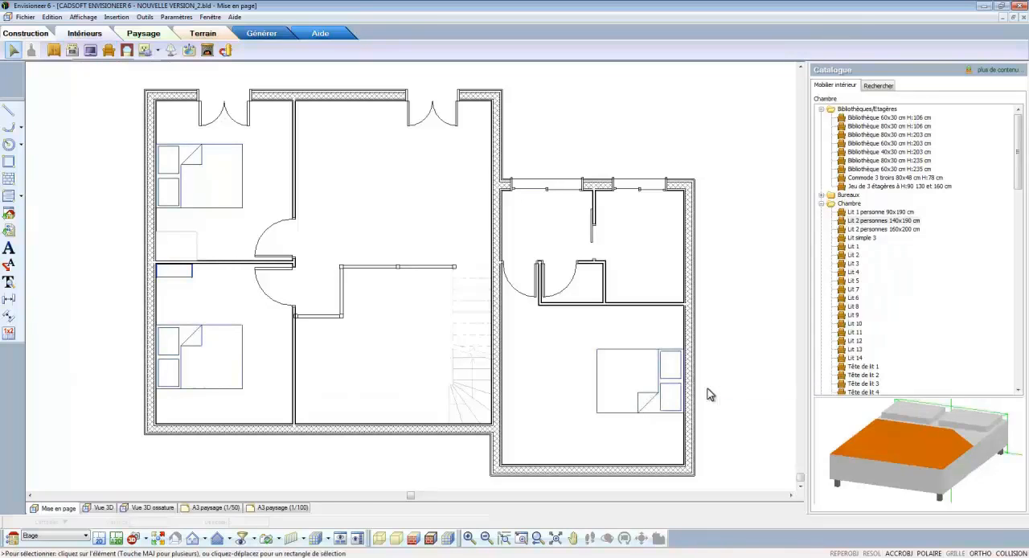
click(126, 51)
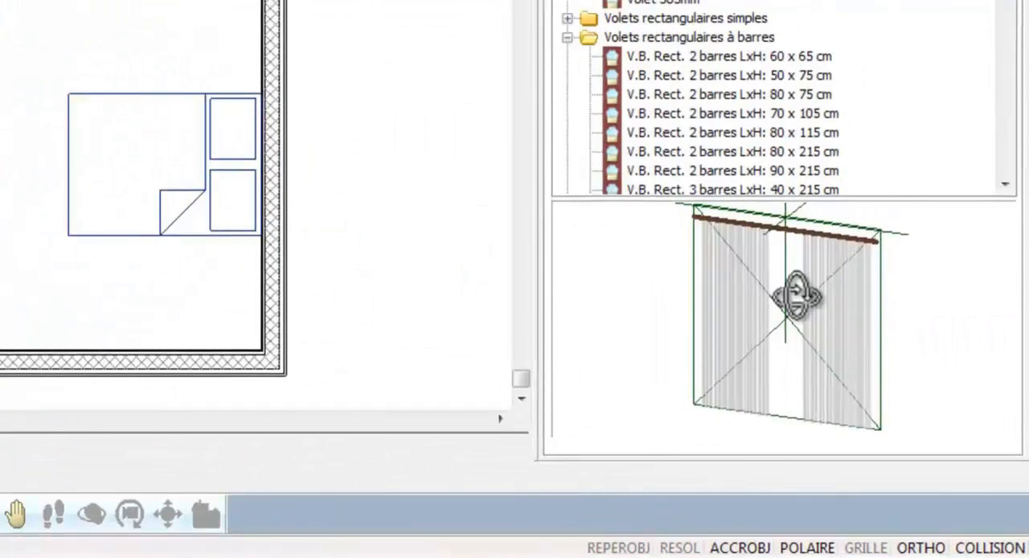
drag(796, 296, 828, 294)
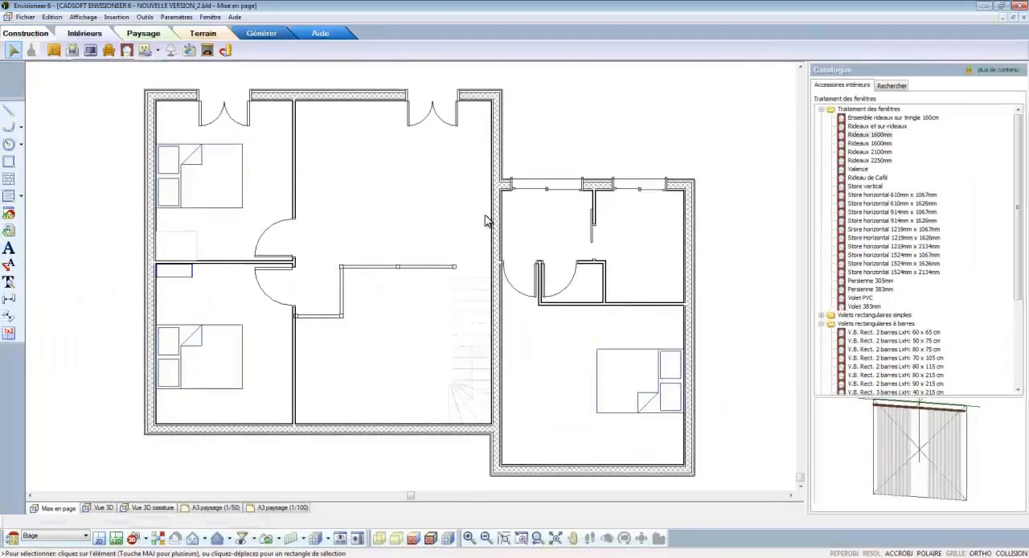
Step: Insert the two-way switch Interrupteur va et vient on the central room's wall, just below the opening to the right wing
click(157, 51)
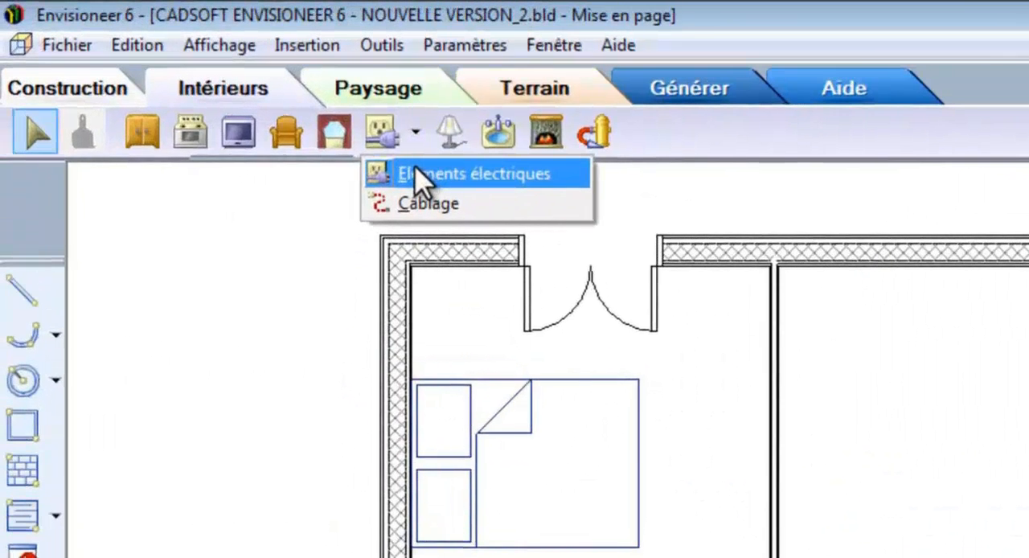
click(422, 175)
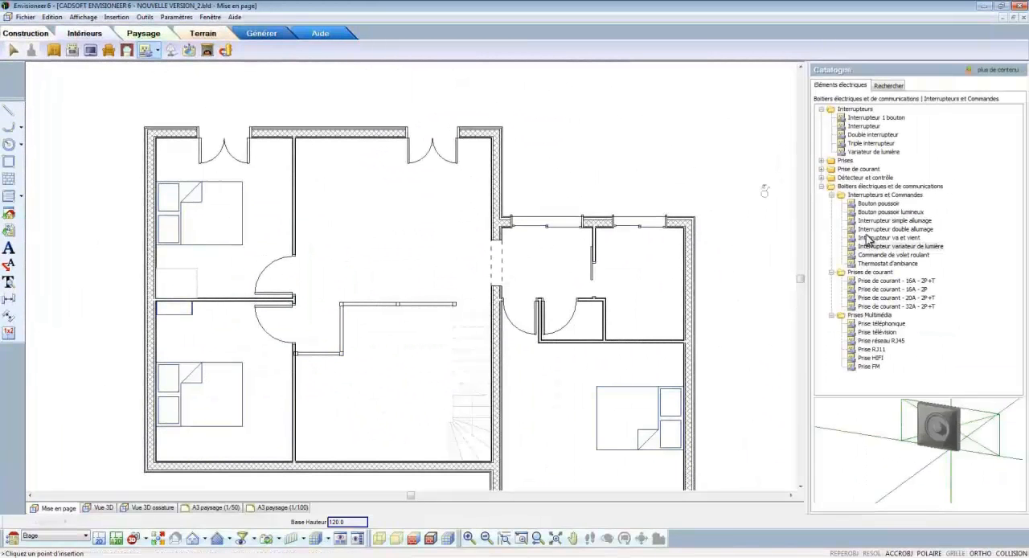
click(868, 239)
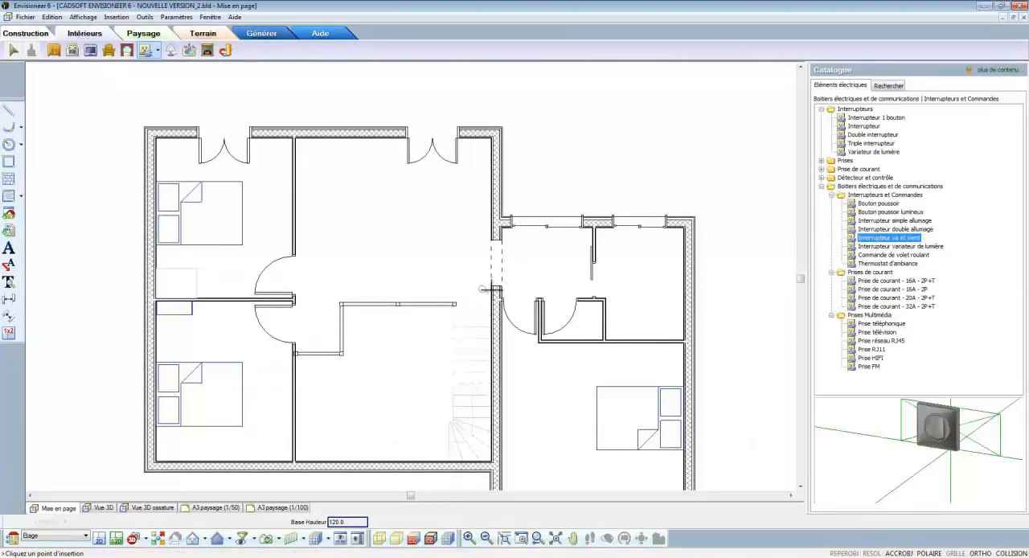
click(492, 289)
key(Escape)
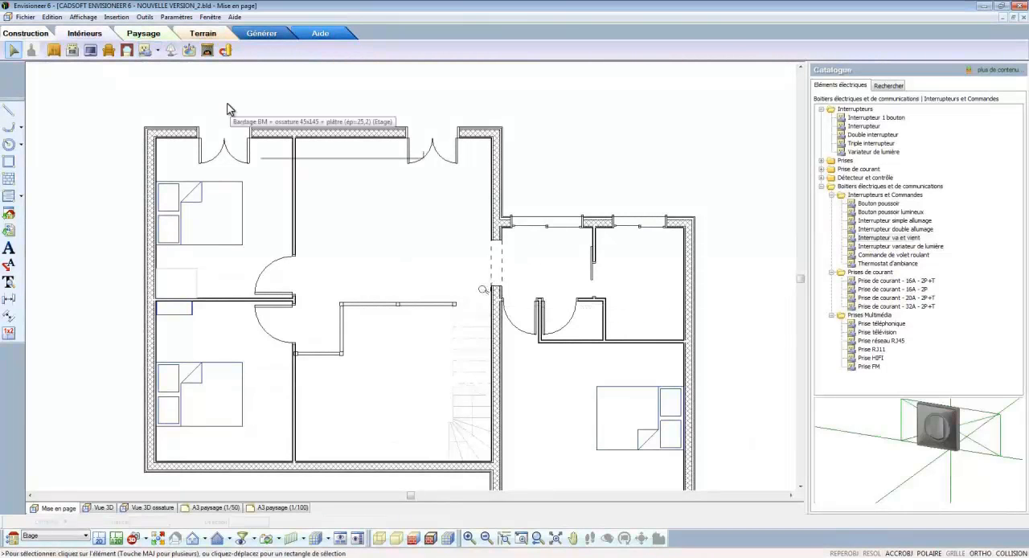
Step: Insert the ceiling light Plafonnier 1 in the middle of the central room's upper area
click(171, 51)
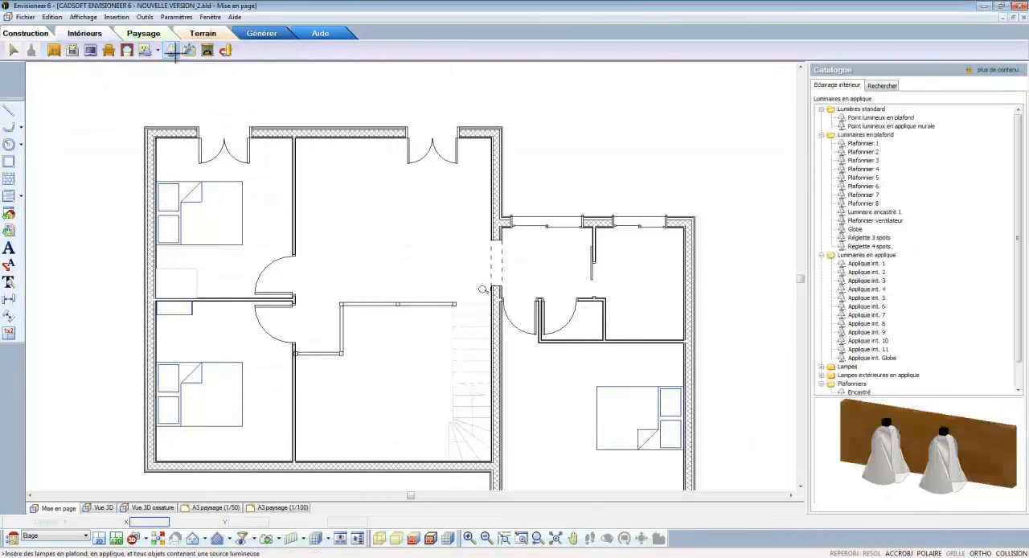
click(862, 143)
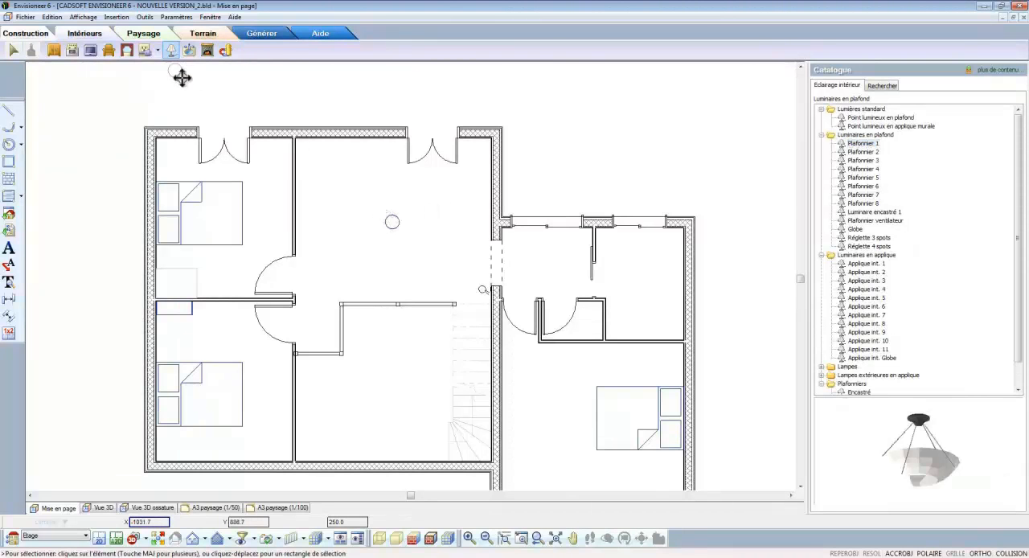
Step: Draw an electrical wiring connection from the central room's ceiling light to the two-way switch beside the opening
click(153, 51)
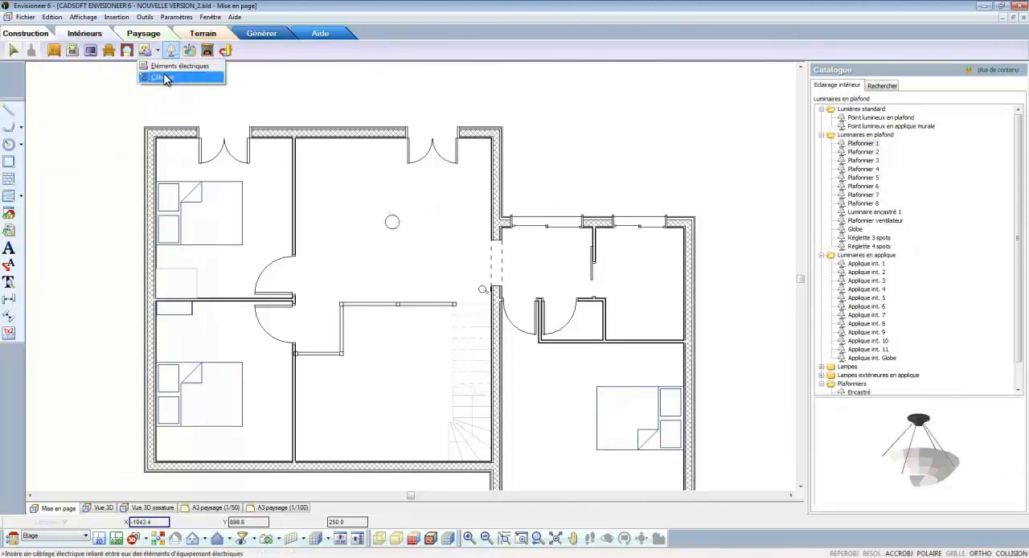
click(163, 77)
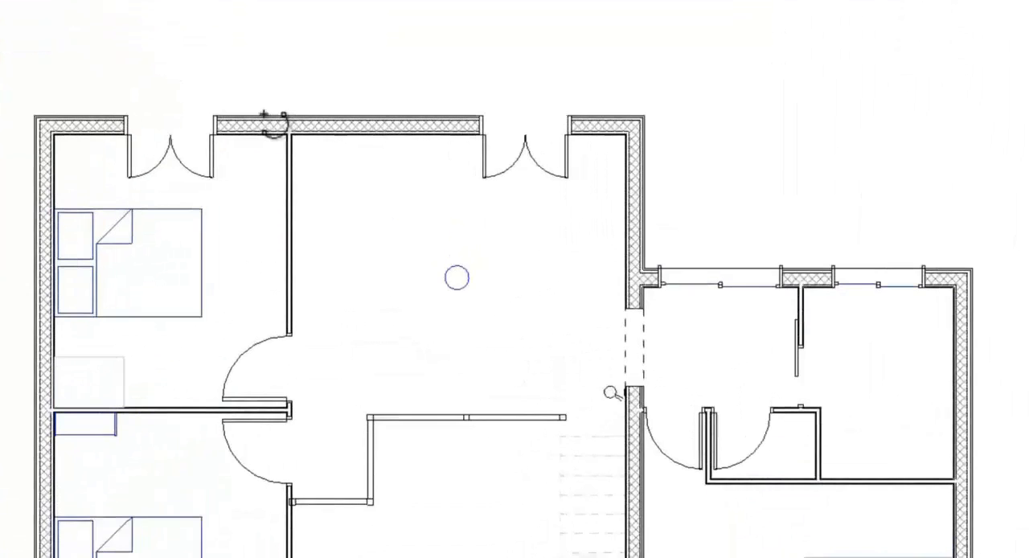
click(460, 280)
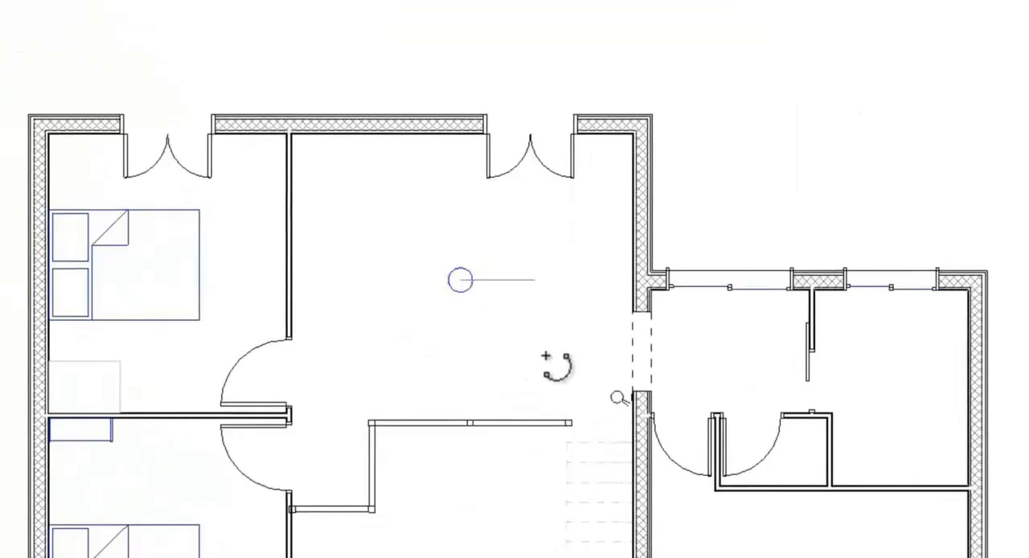
click(618, 402)
right_click(602, 410)
click(608, 409)
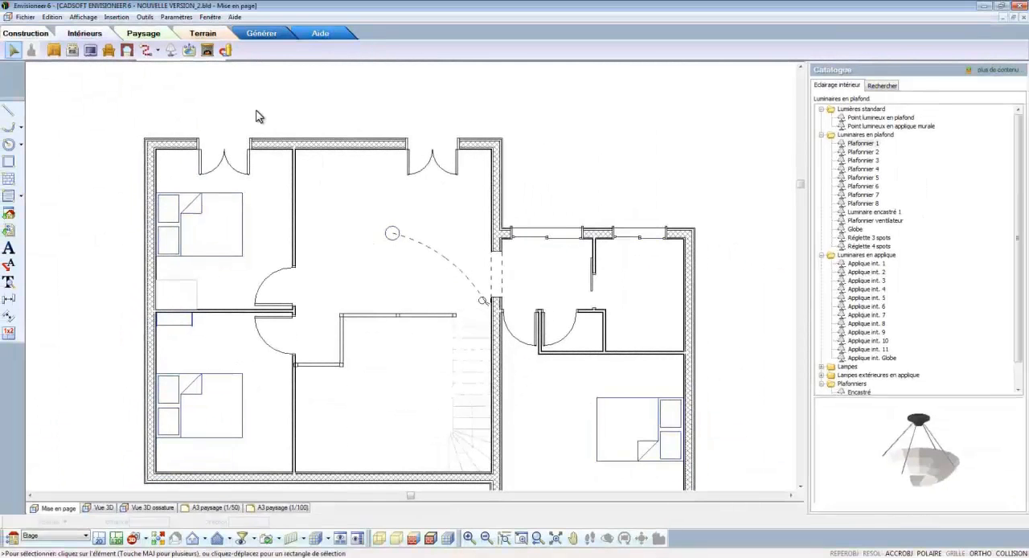
Step: Insert the toilet Bloc toilette à poser against the right-hand partition of the small WC in the right wing
click(191, 51)
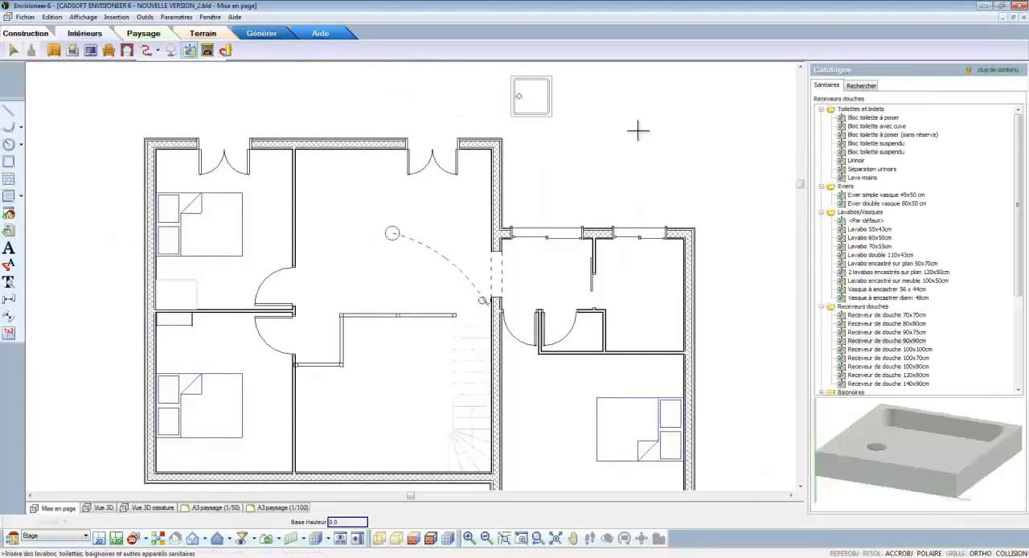
click(851, 119)
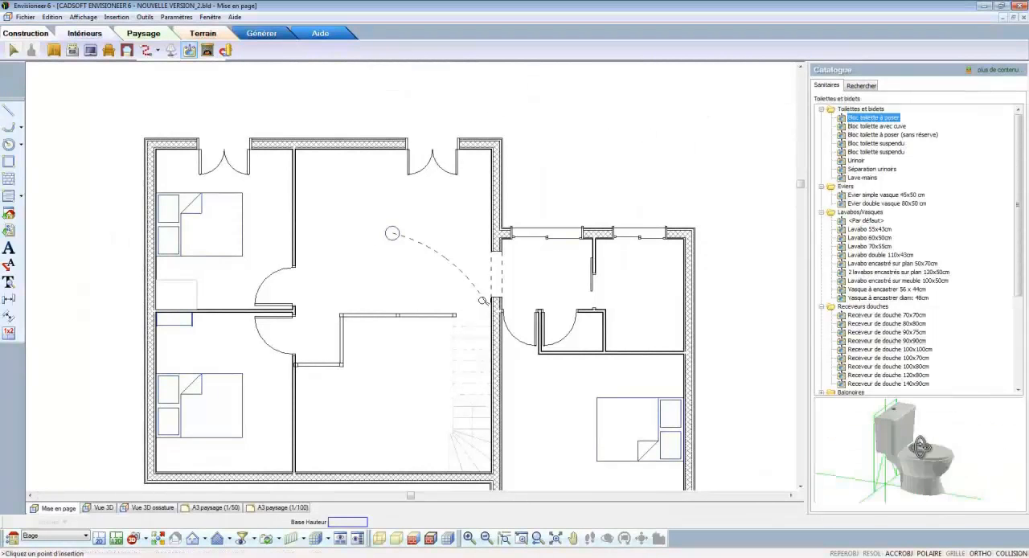
drag(920, 447, 868, 455)
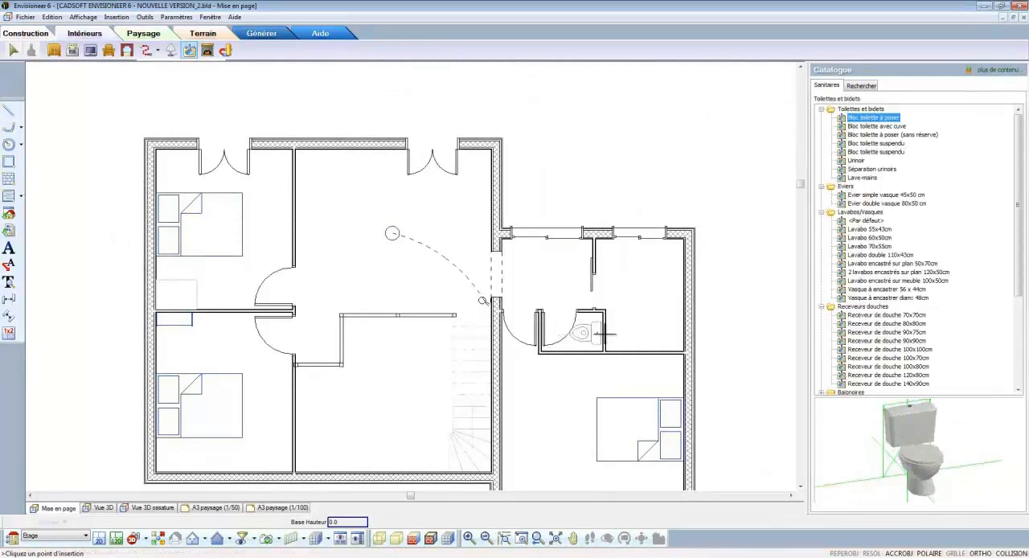
click(605, 336)
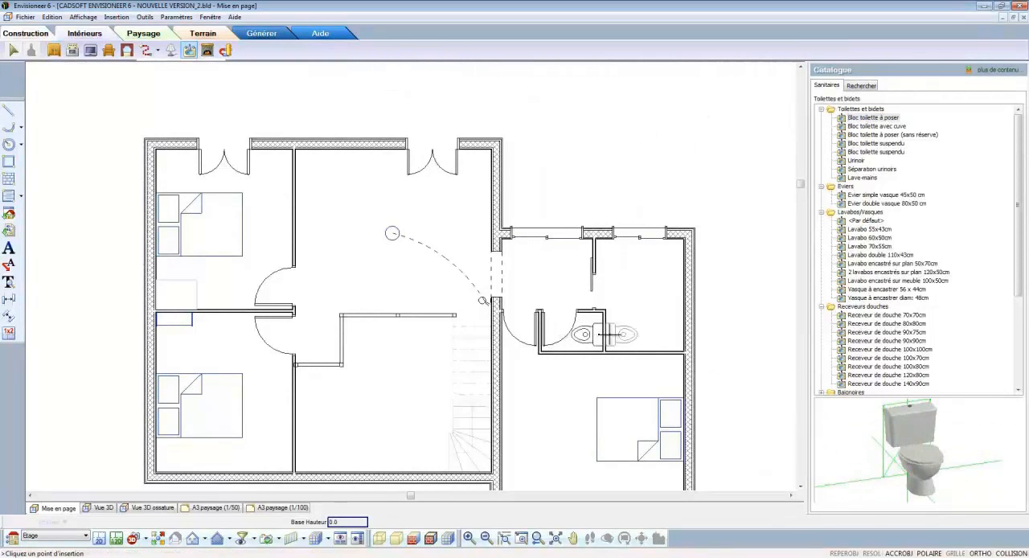
Step: Preview the 70x70 and 80x80 cm shower trays and the PVC and galvanised rainwater downpipes in the sanitary catalogue
click(868, 314)
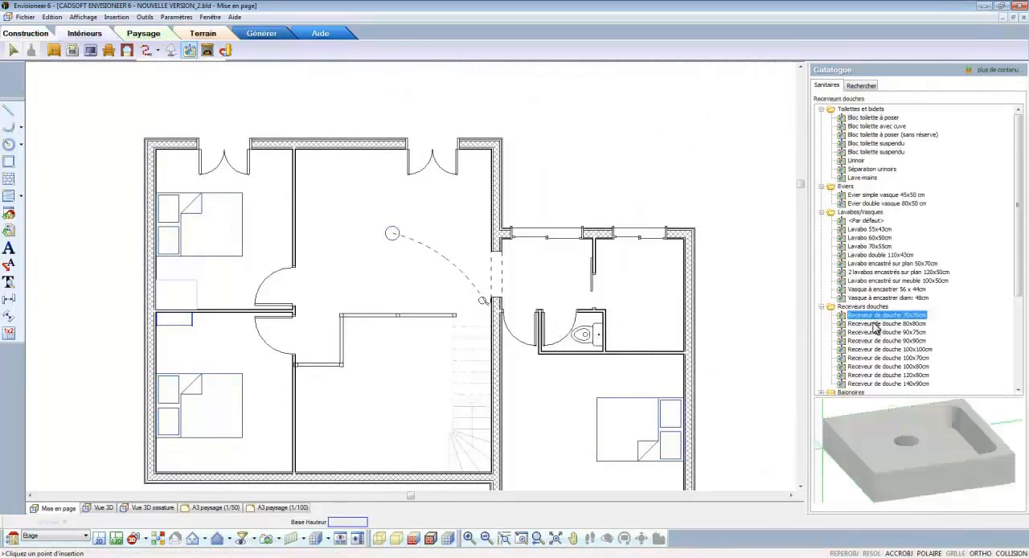
click(875, 323)
scroll(876, 330, down, 1)
scroll(875, 324, down, 3)
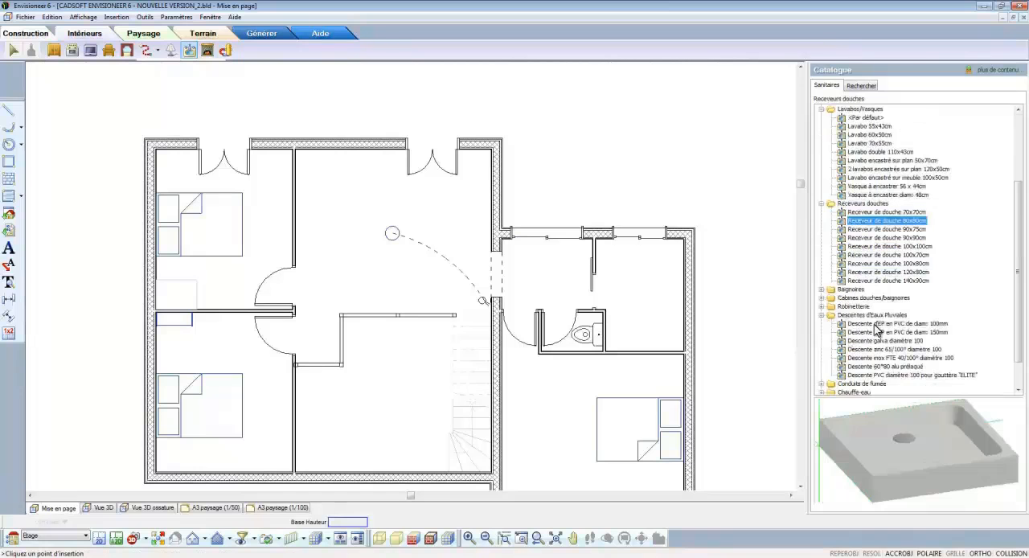
click(875, 325)
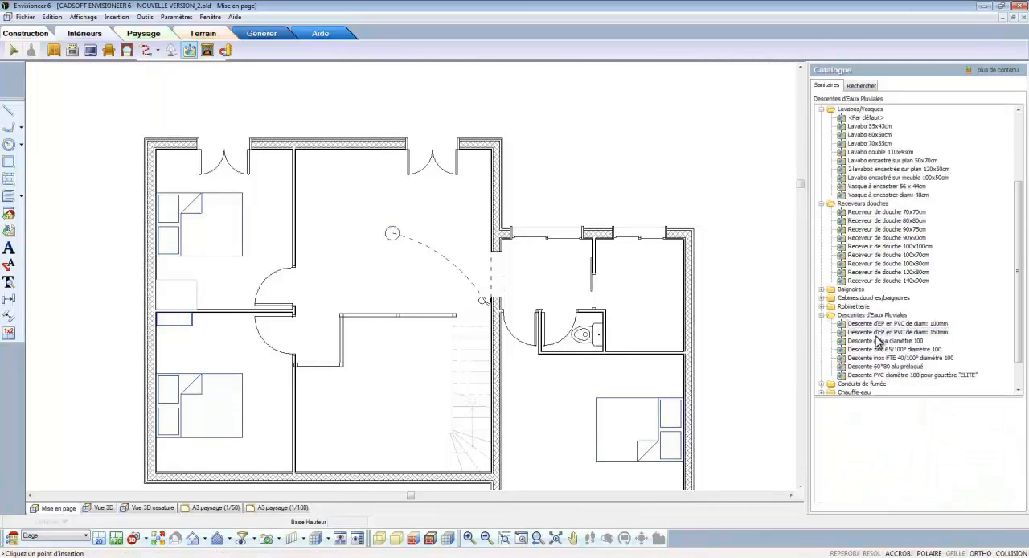
click(878, 332)
click(877, 341)
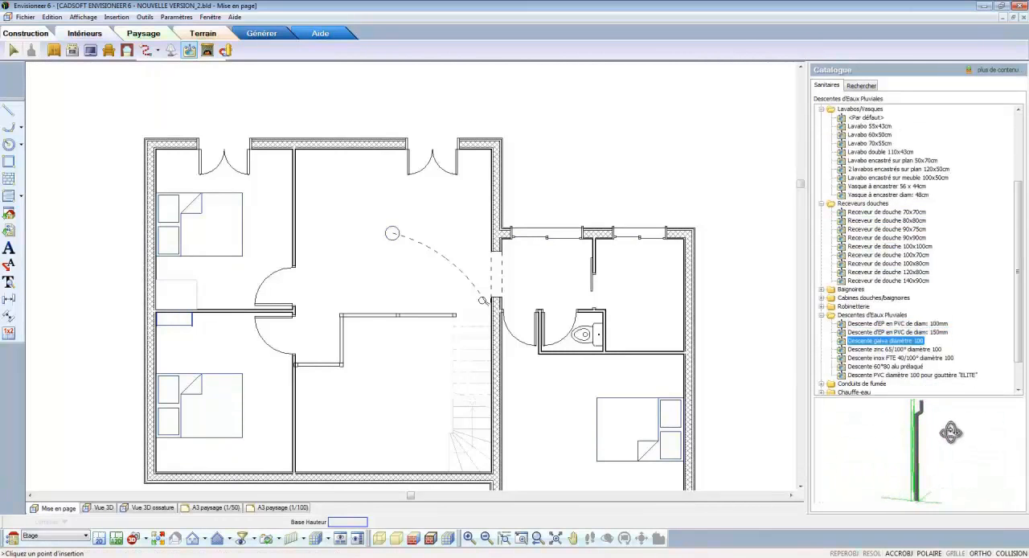
Step: Insert the bathtub Baignoire 170x80cm in the bathroom at the upper right of the right wing
click(822, 290)
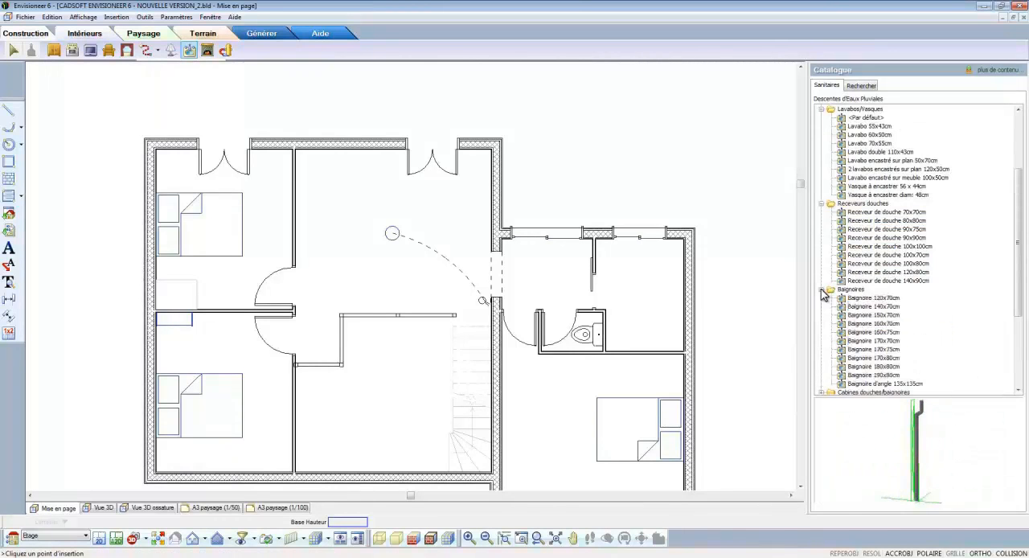
click(852, 299)
click(854, 316)
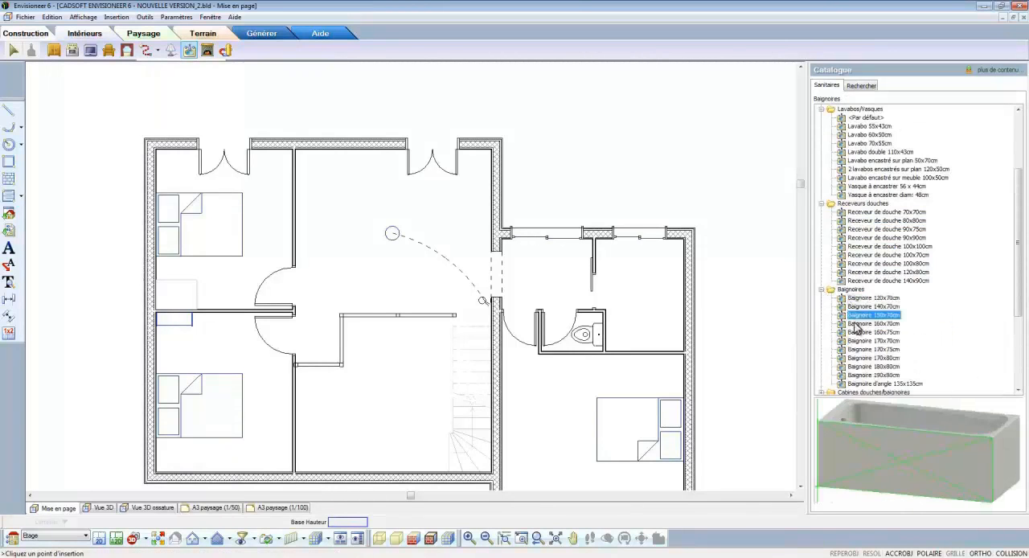
click(861, 359)
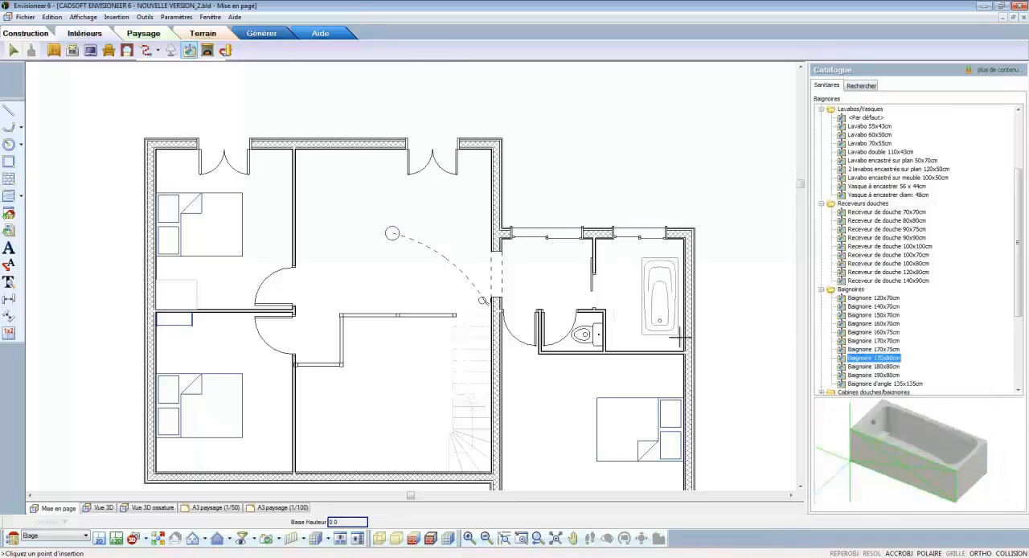
click(666, 344)
Step: Rotate the bathtub to lie horizontally and move it into the bathroom's lower right corner against the walls
scroll(664, 353, up, 3)
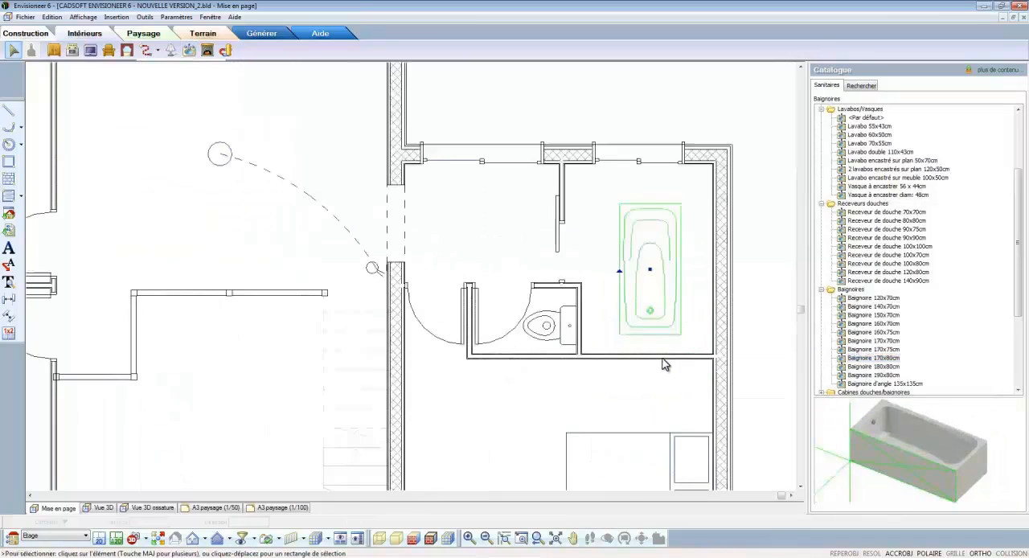
drag(613, 242, 619, 249)
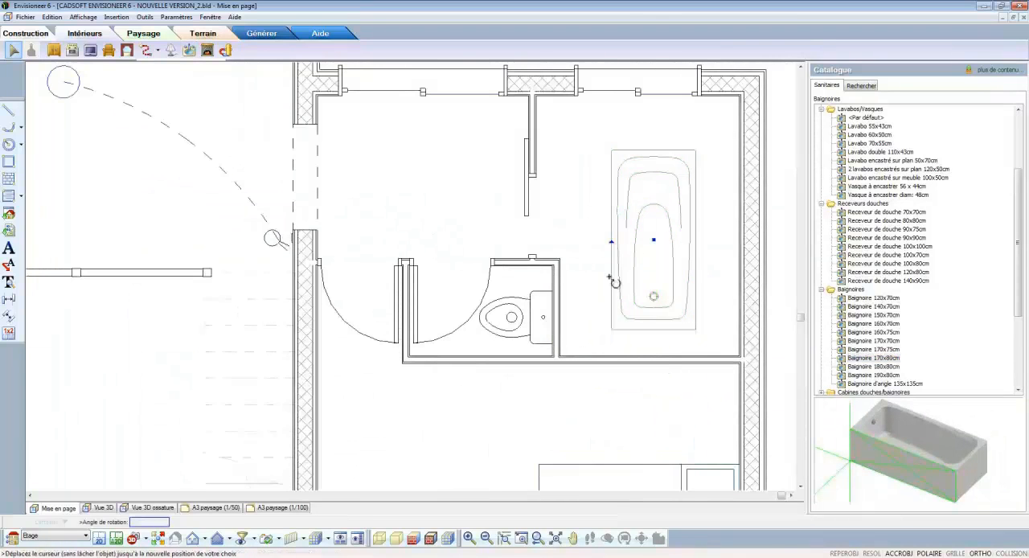
click(650, 287)
right_click(647, 286)
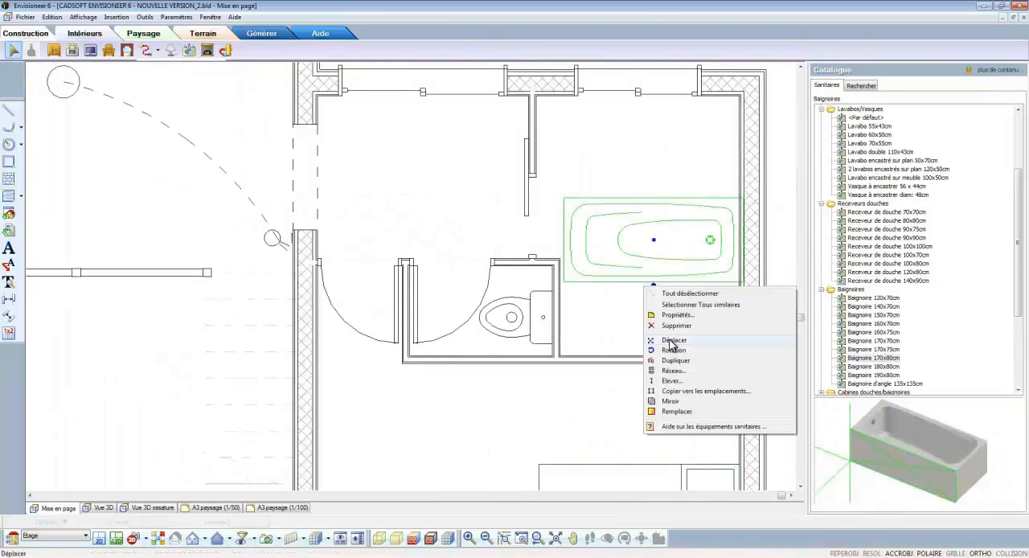
click(672, 341)
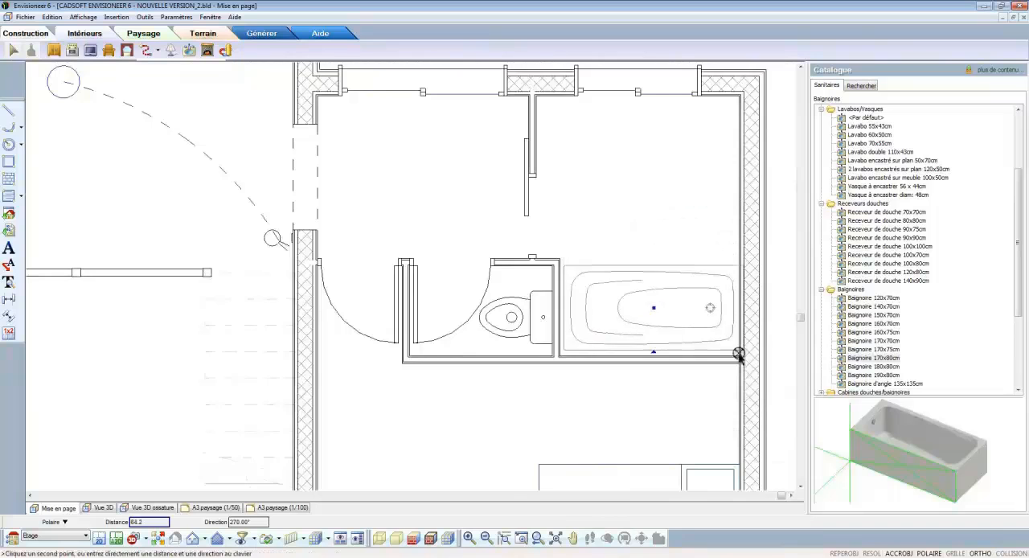
click(739, 351)
click(702, 258)
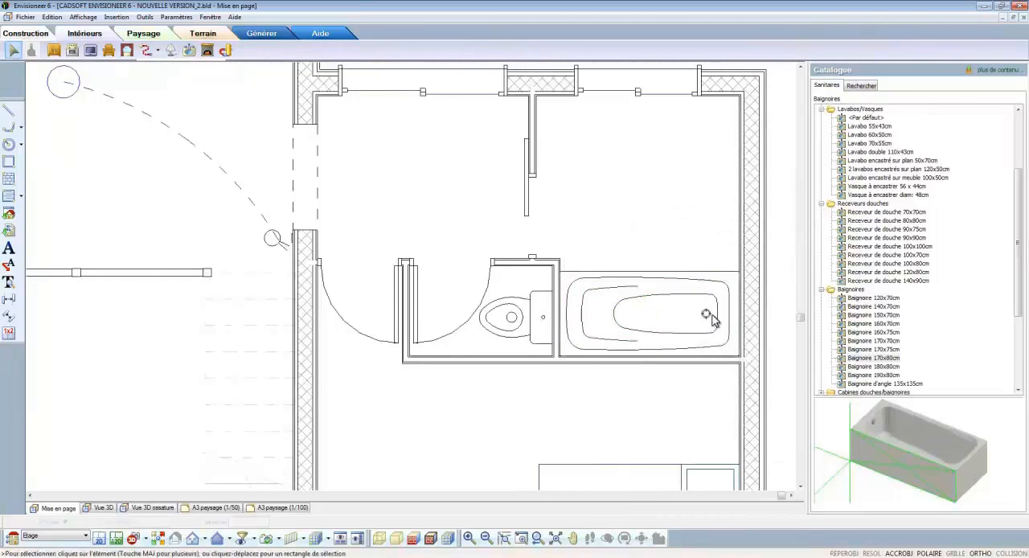
scroll(713, 316, down, 4)
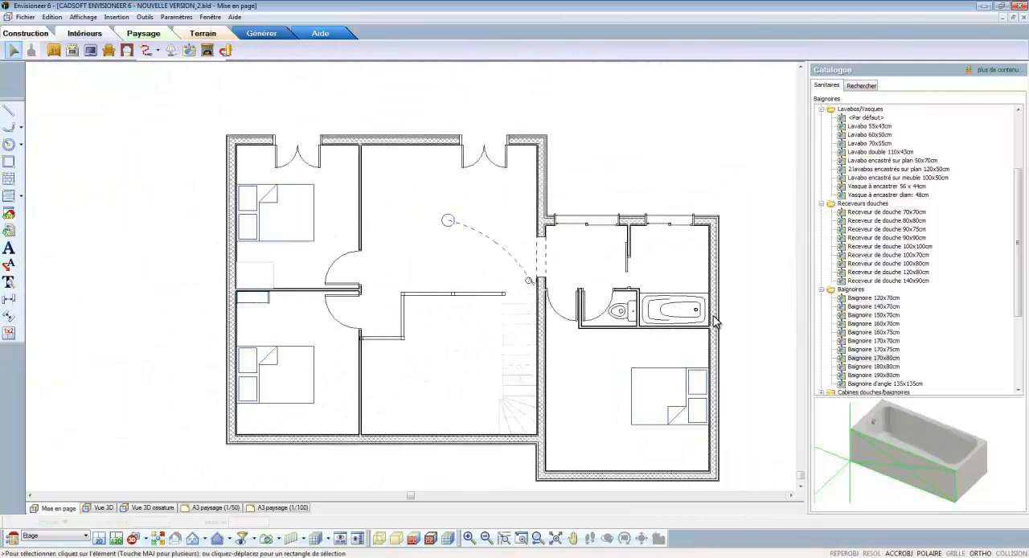
Step: Browse the fireplace, ventilation and stainless-steel roof outlet items in the heating catalogue, previewing Sortie de toit tube inox avec chapeau 4
click(207, 51)
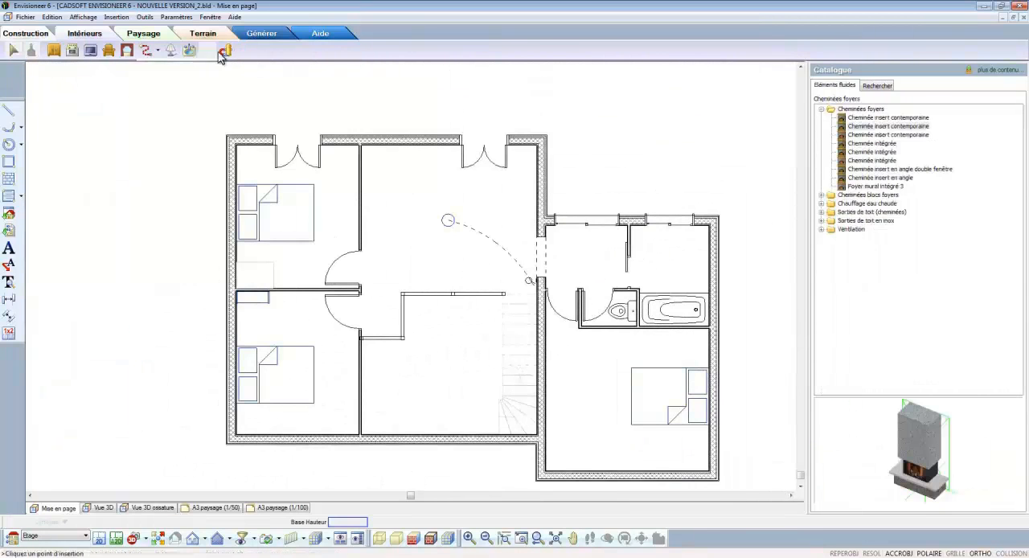
drag(906, 419, 922, 414)
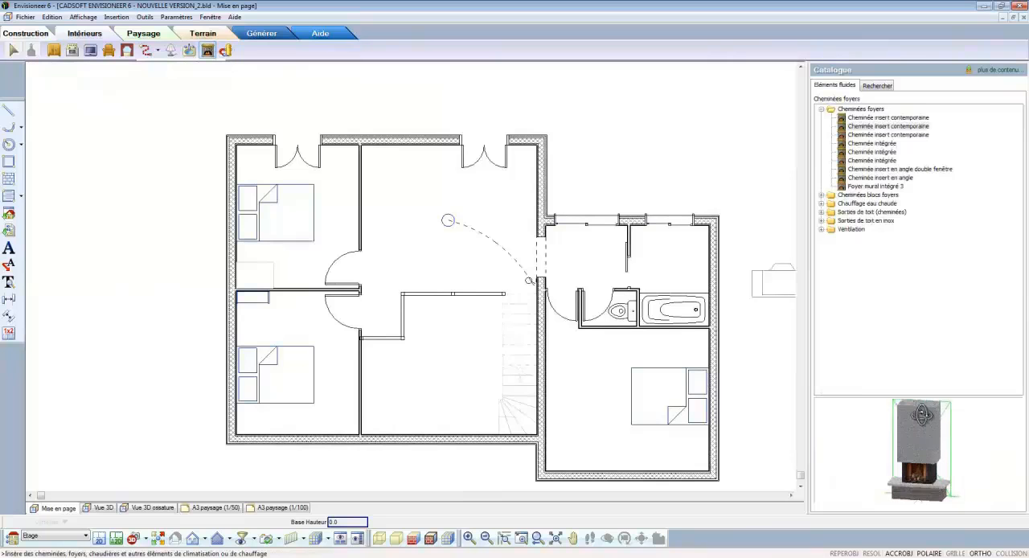
click(821, 229)
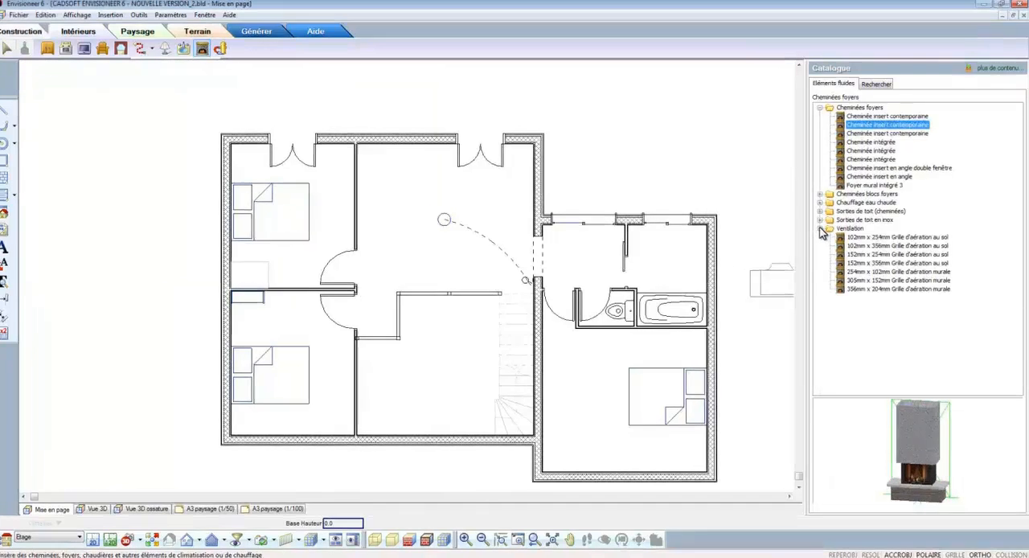
click(820, 220)
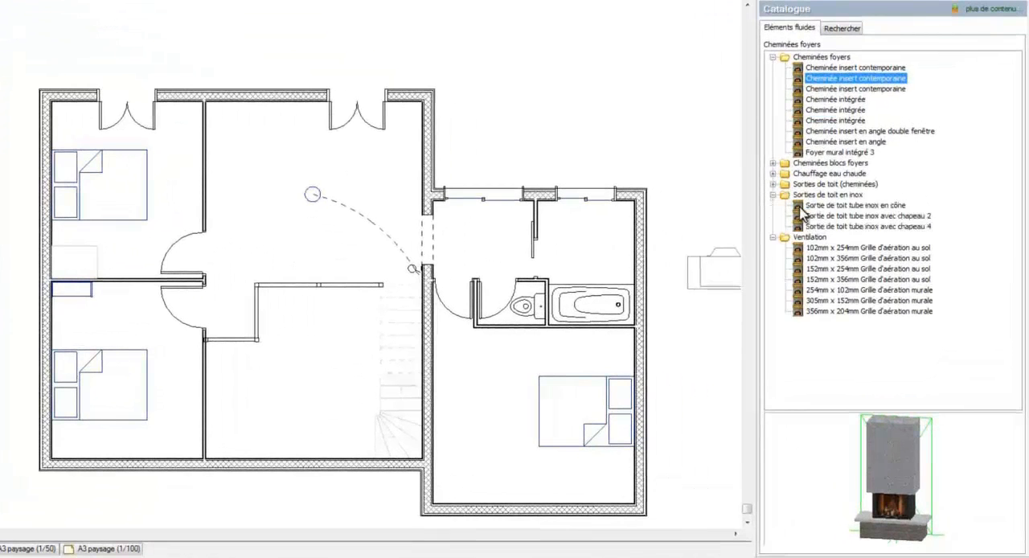
click(803, 207)
click(814, 226)
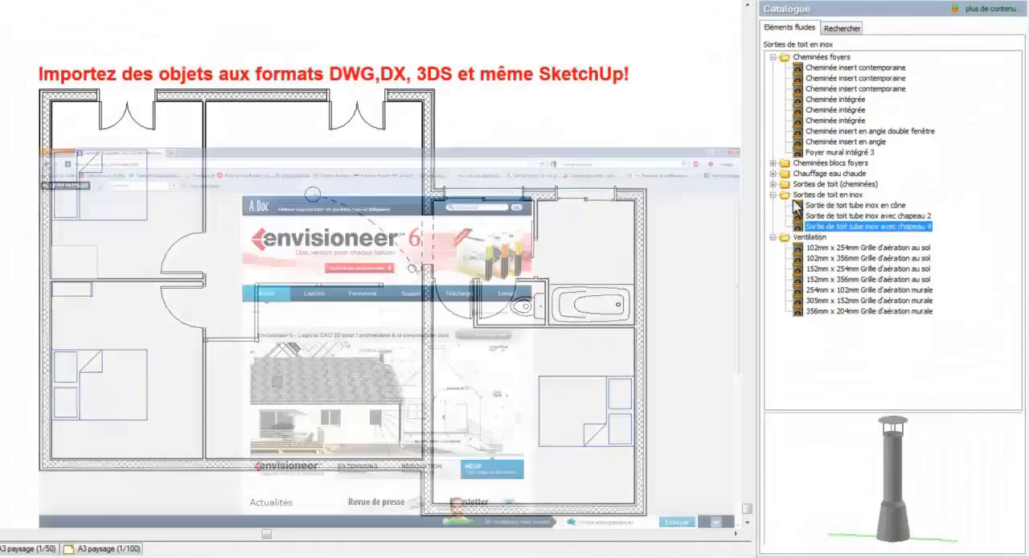
Step: Preview the square 90 cm roof chimneys, type classique and type à couronnt, in the catalogue
double_click(797, 184)
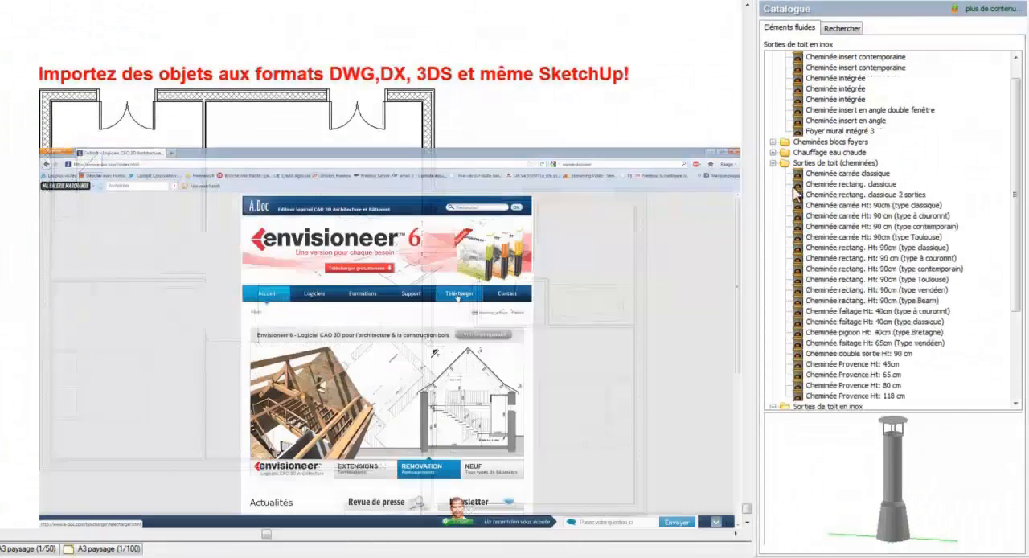
click(814, 193)
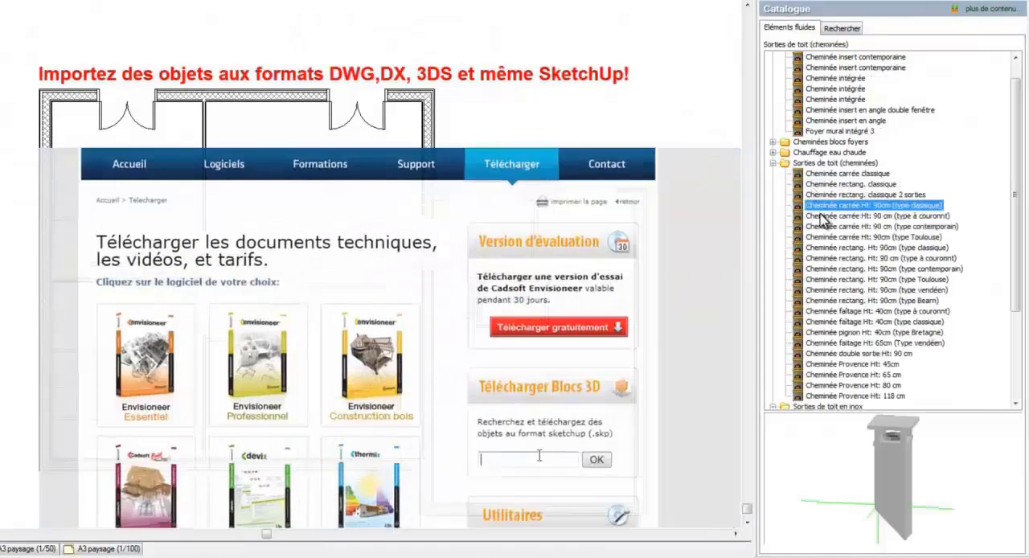
click(832, 216)
Step: Search the online SketchUp 3D model library for "Baignoire d'angle" and open the Grande baignoire de luxe model
text(Baignoire d'angle)
drag(894, 432, 904, 464)
click(596, 460)
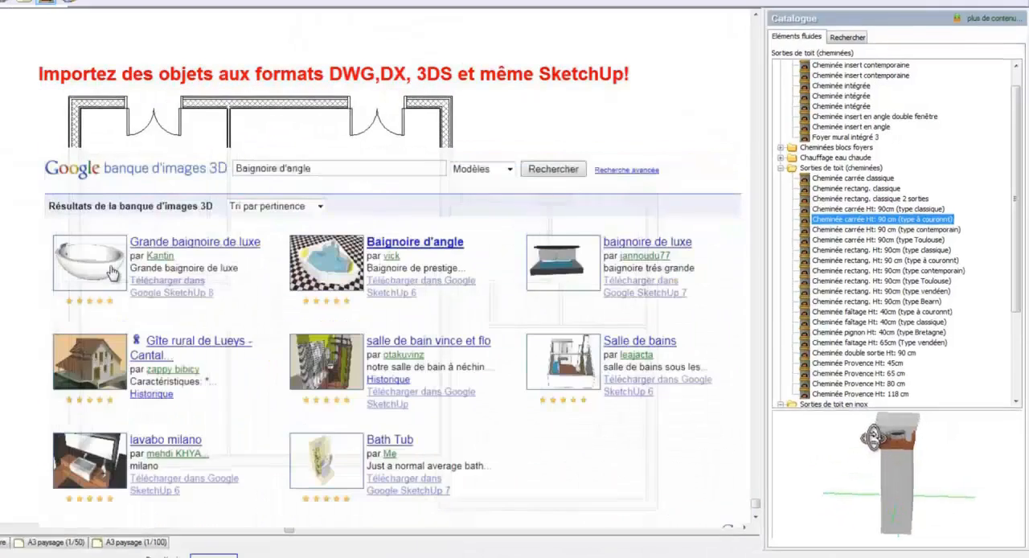
click(111, 272)
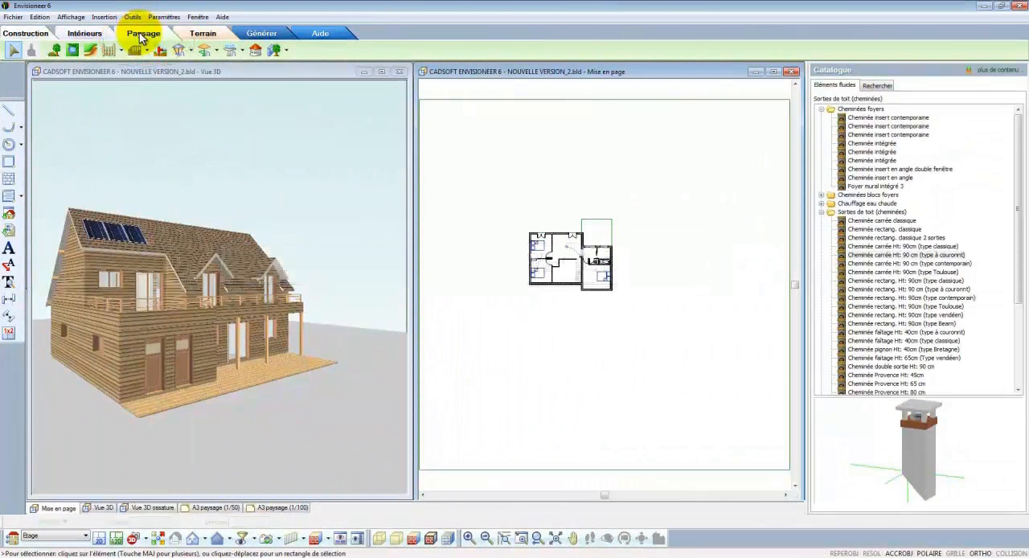
Step: Plant Arbre (Bouleau), Arbre (Tilleul 03) and Arbre (Mélèze) trees on the ground on both sides of the house
click(54, 51)
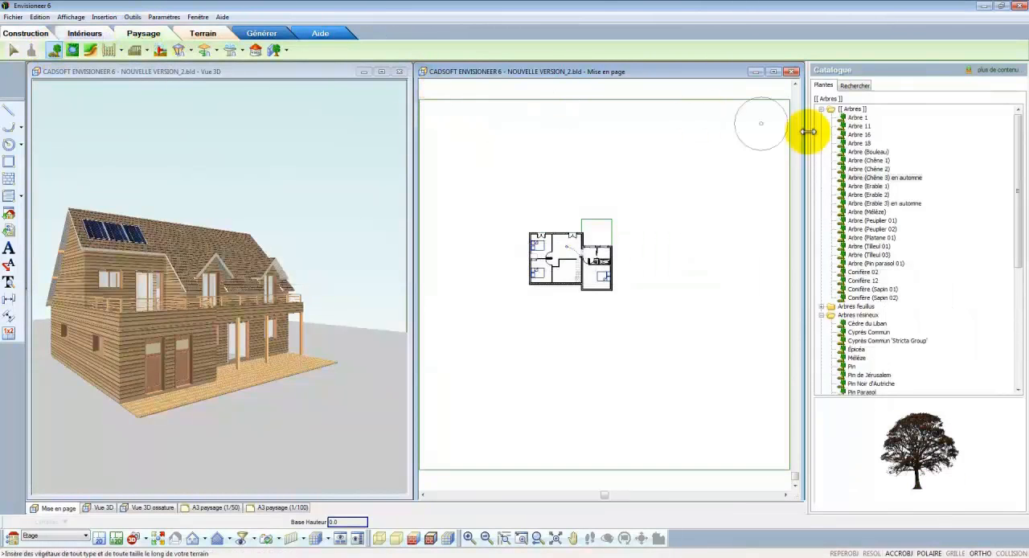
click(857, 118)
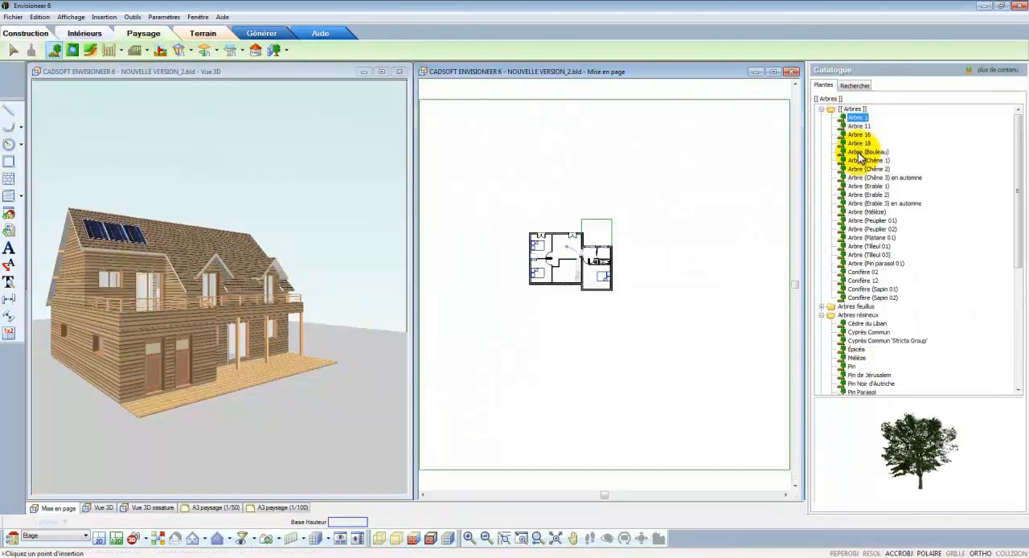
click(859, 151)
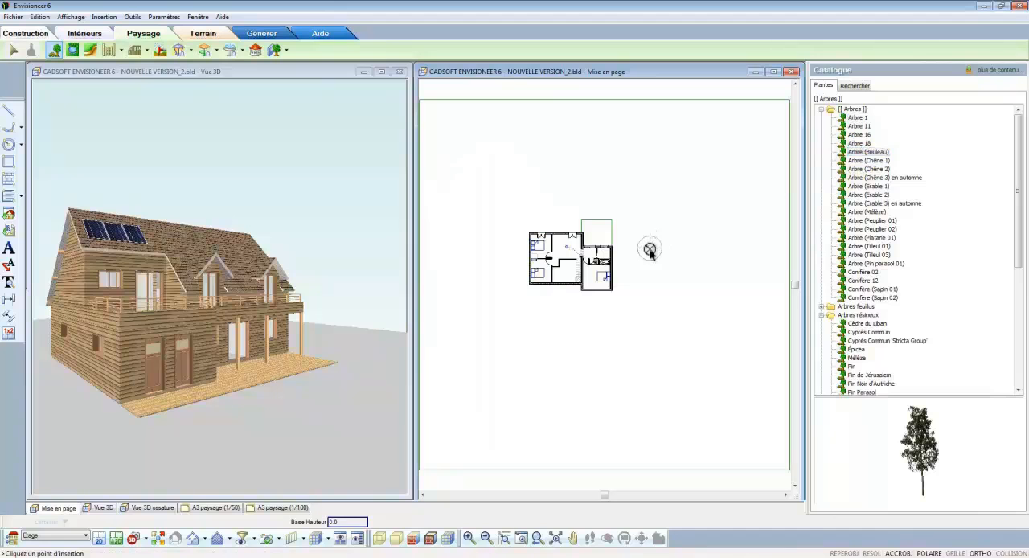
click(859, 256)
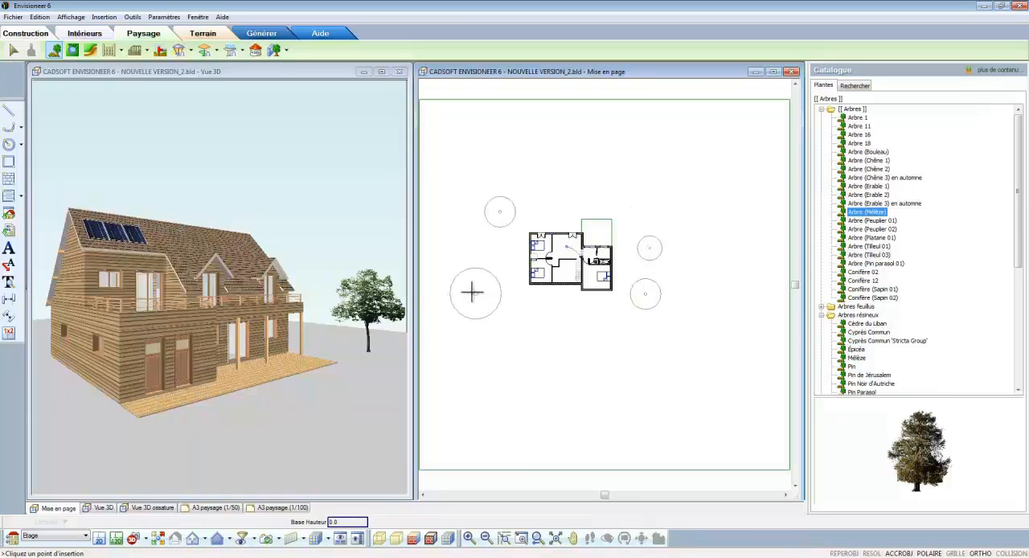
click(469, 290)
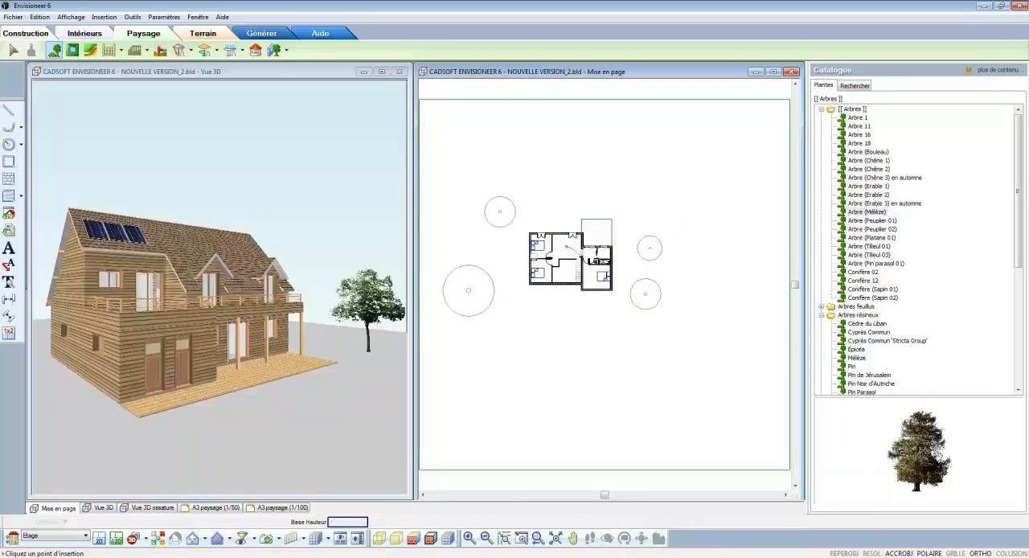
Step: Add a terrain slope with a height of -30 along a horizontal line at the front of the house
click(204, 35)
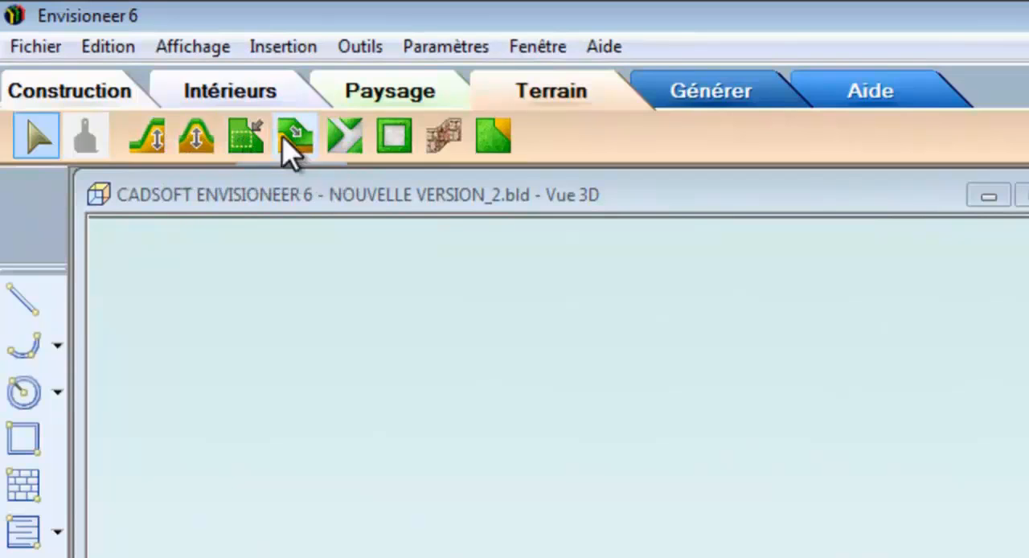
click(295, 137)
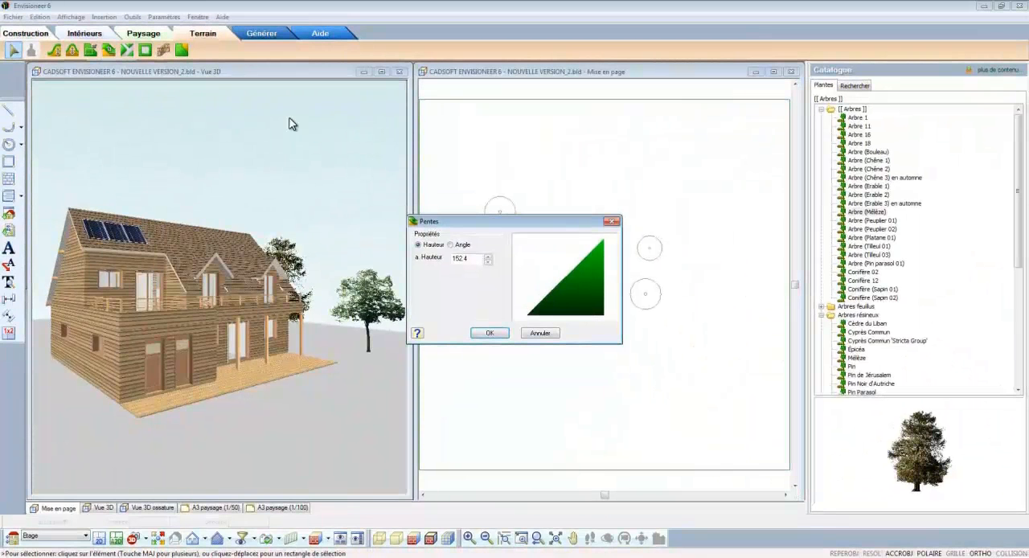
drag(475, 256, 426, 257)
text(30)
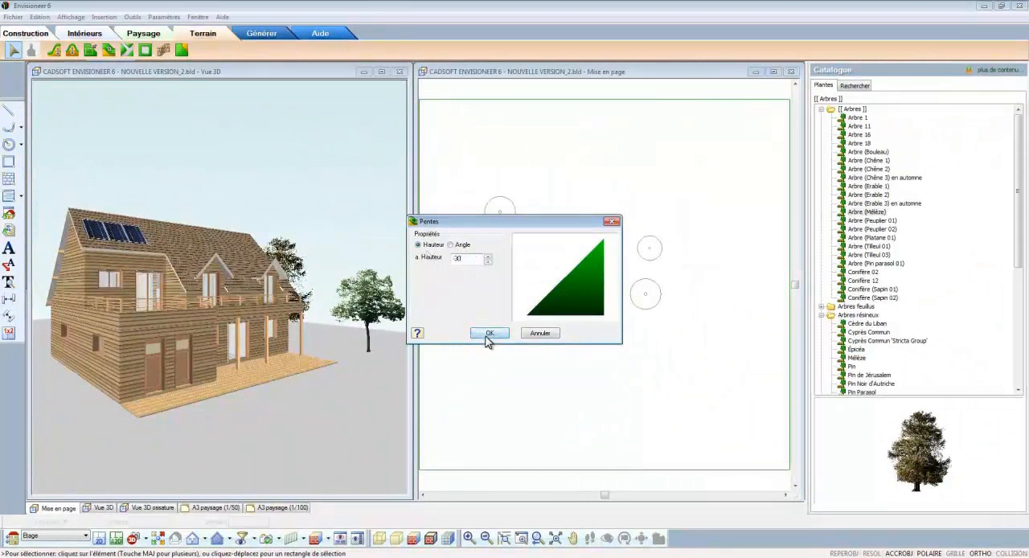
click(487, 334)
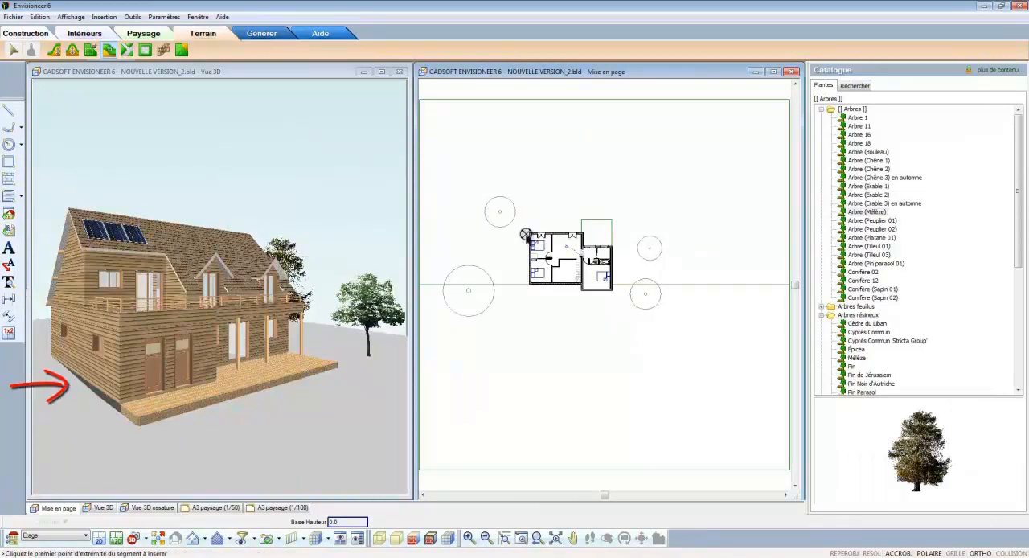
right_click(524, 168)
click(533, 173)
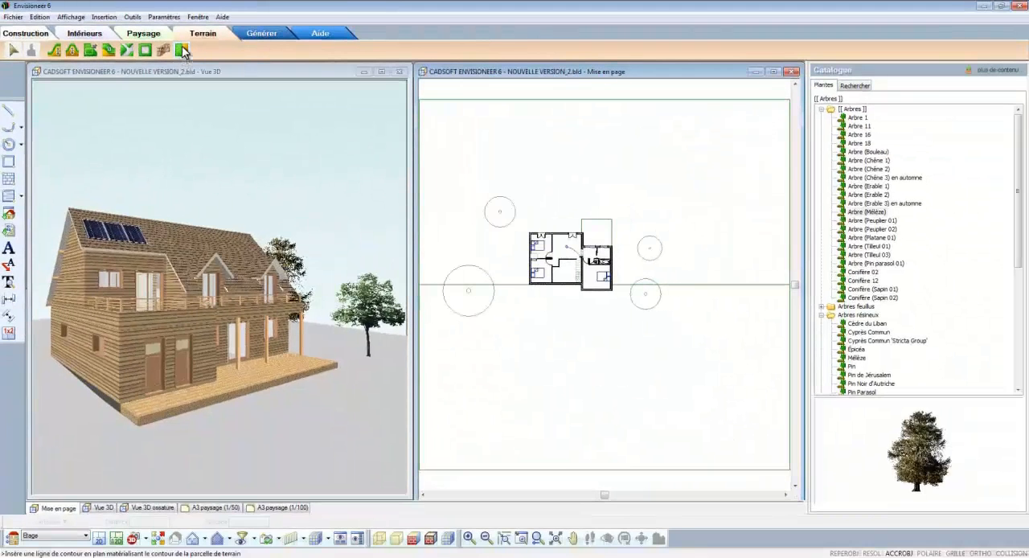
Step: Draw a closed six-sided plot boundary around the house and trees, with the two upper corners cut diagonally
click(183, 51)
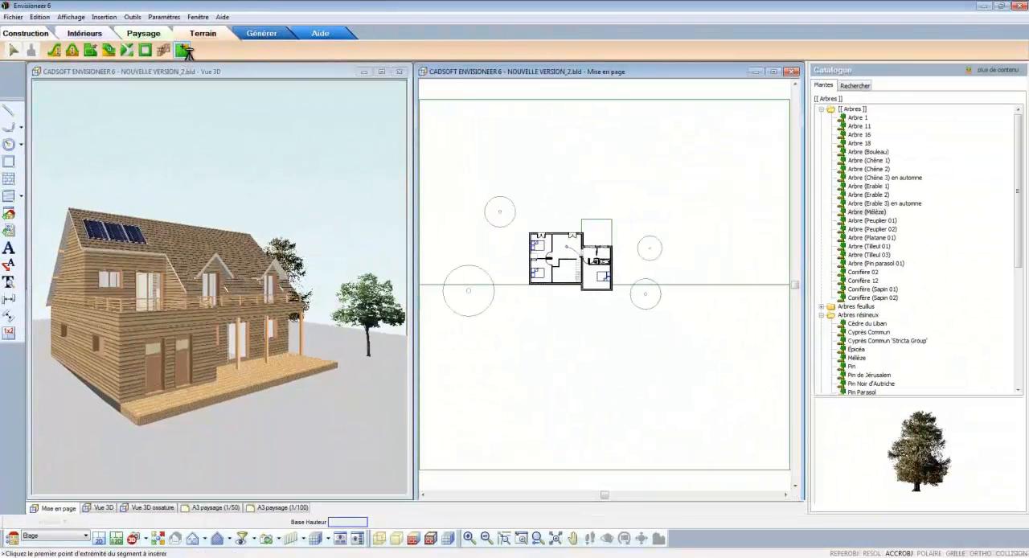
click(465, 223)
click(502, 169)
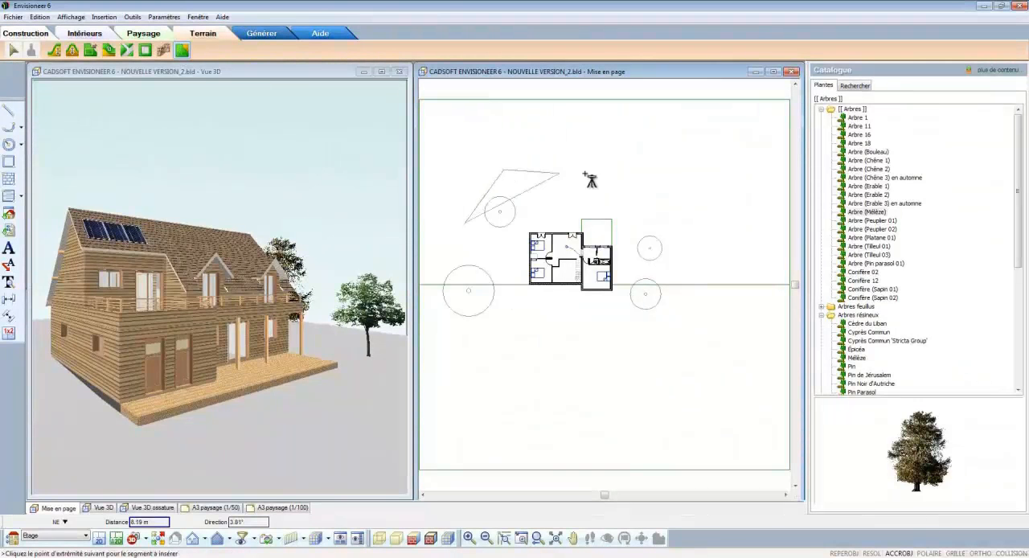
click(635, 163)
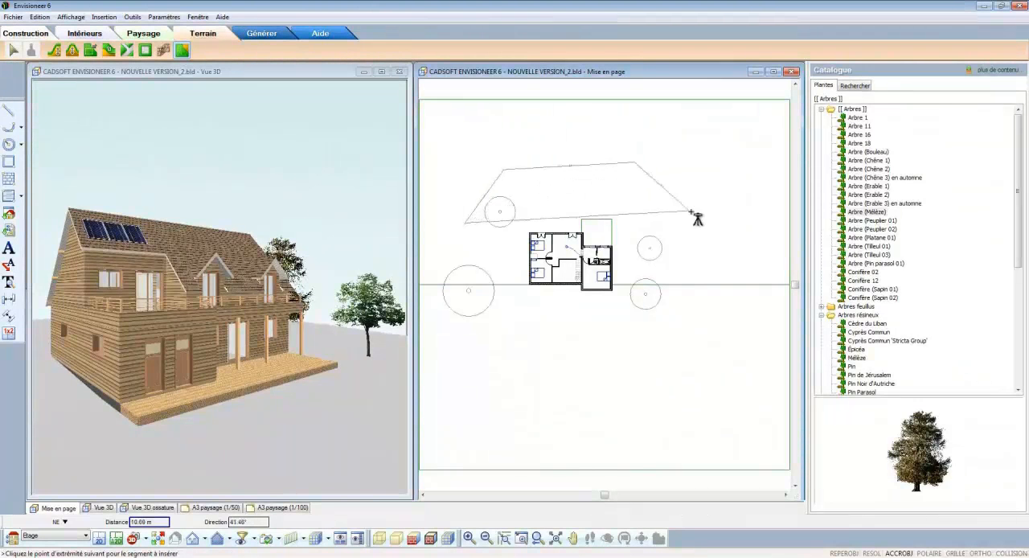
click(689, 213)
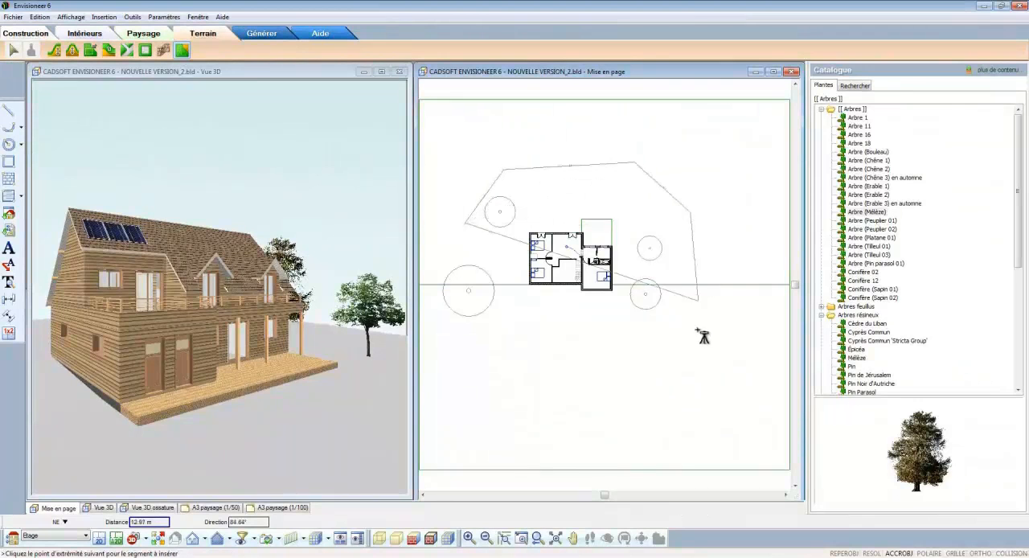
click(688, 393)
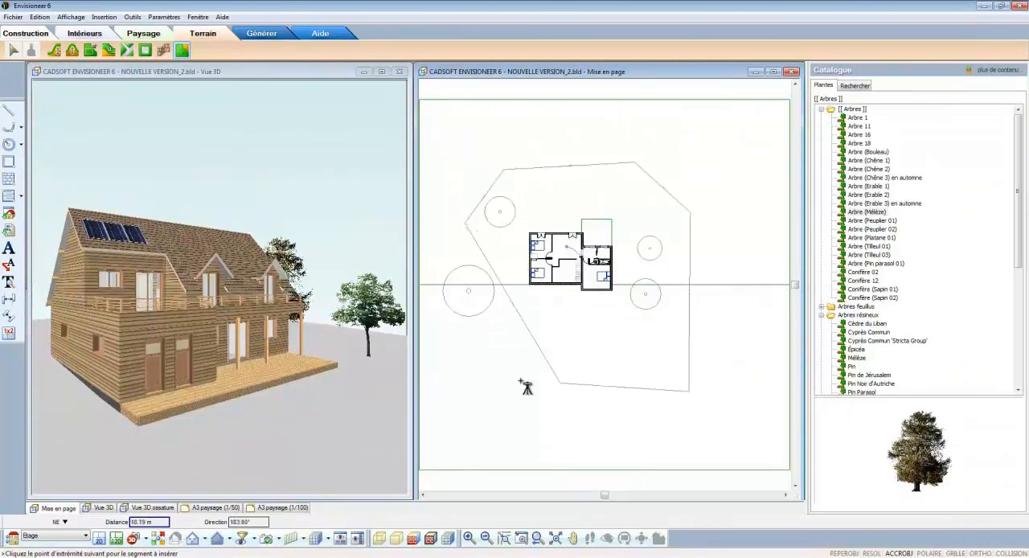
right_click(467, 387)
click(475, 393)
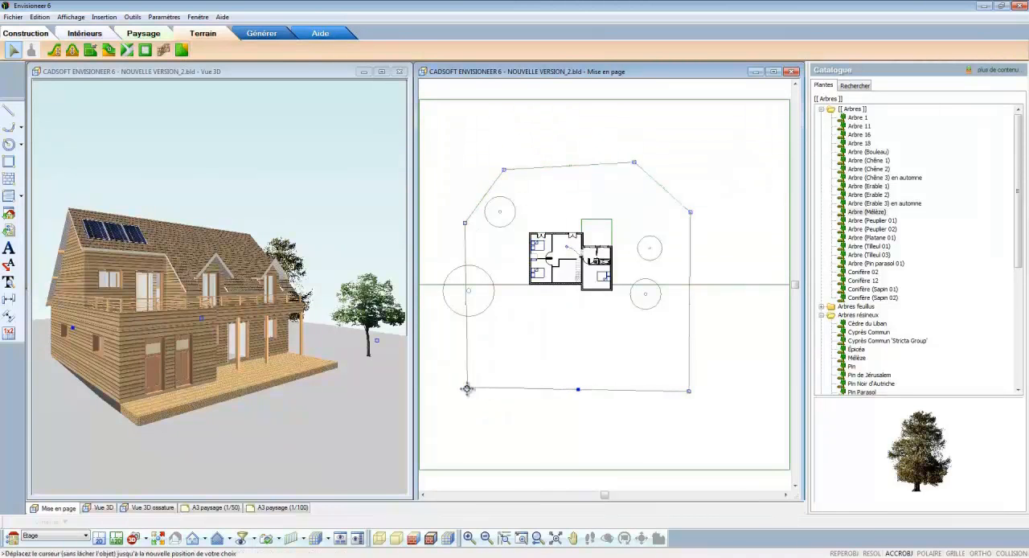
Step: Set the plot boundary's option so that the terrain stops at the limit, and view the result in 3D
right_click(467, 390)
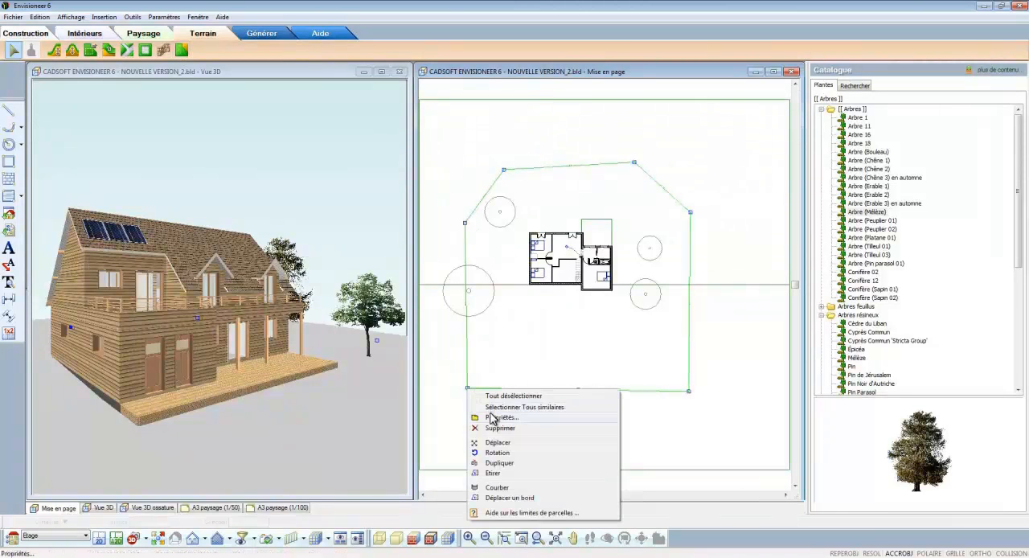
click(492, 417)
click(540, 331)
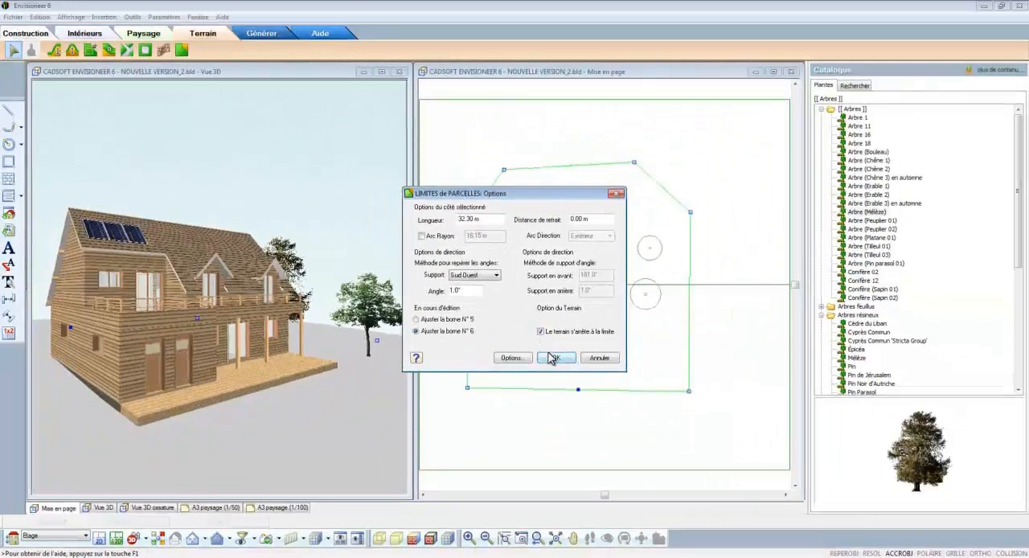
click(553, 358)
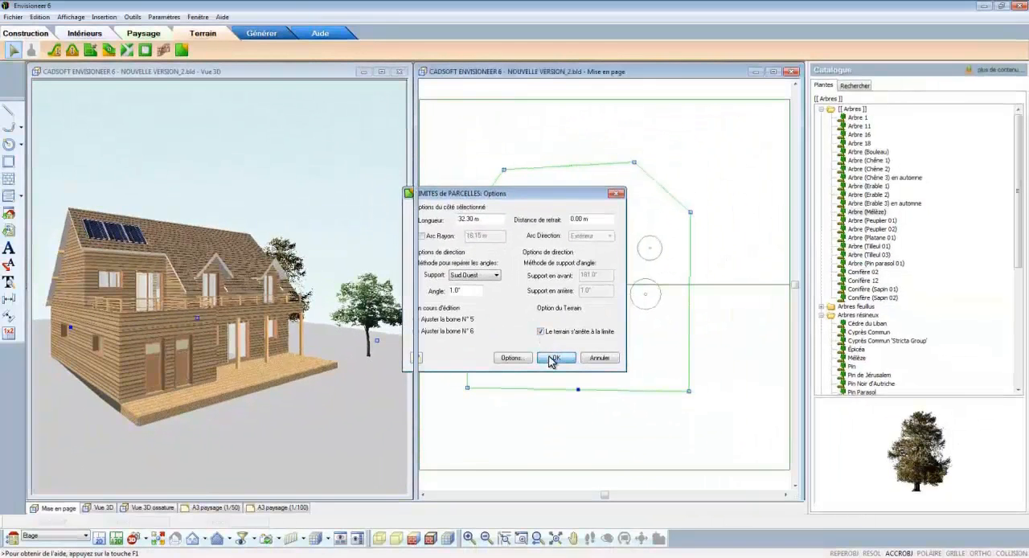
click(373, 230)
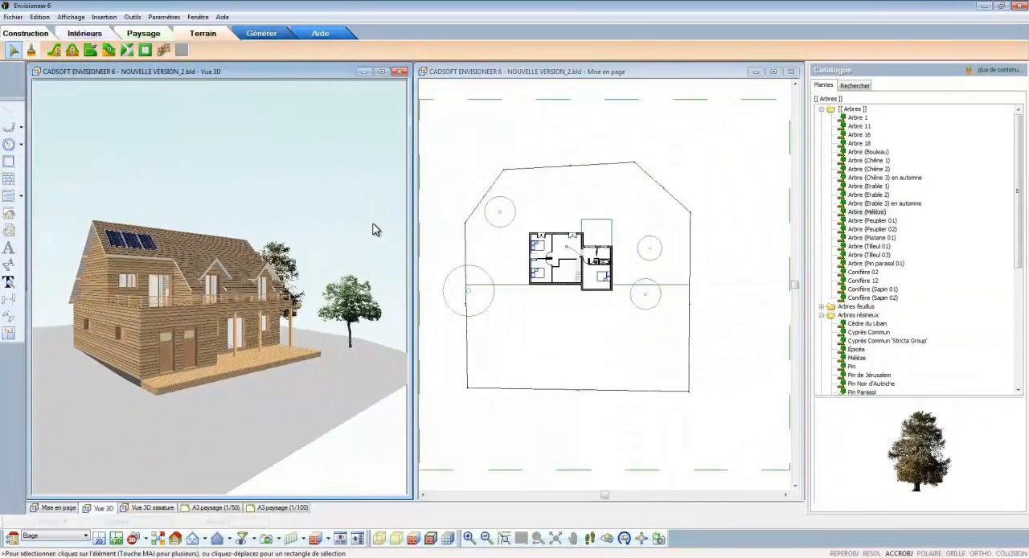
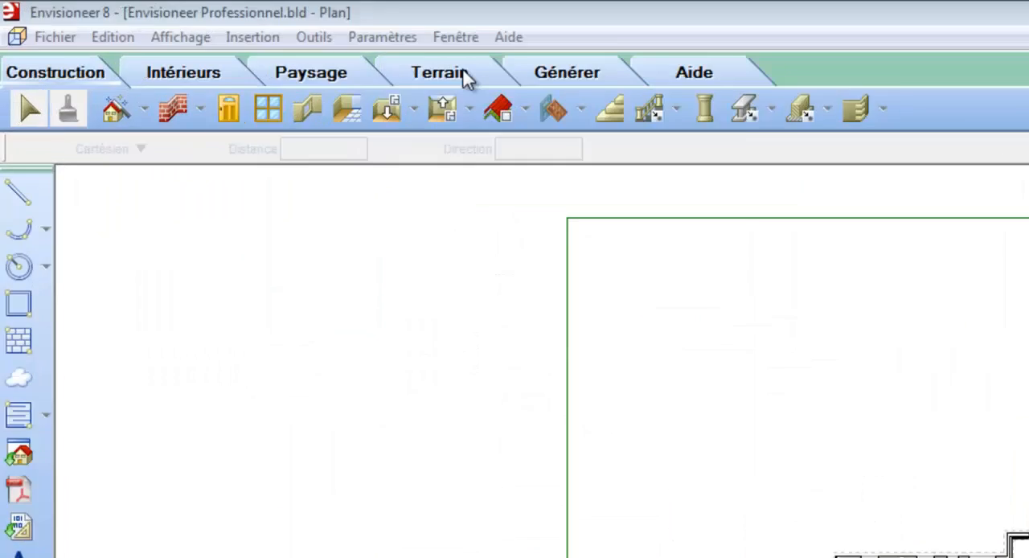
Step: Start a terrain import, accept converting the terrain to a triangulated mesh, and load the survey file 3Col03Pv.txt
click(211, 36)
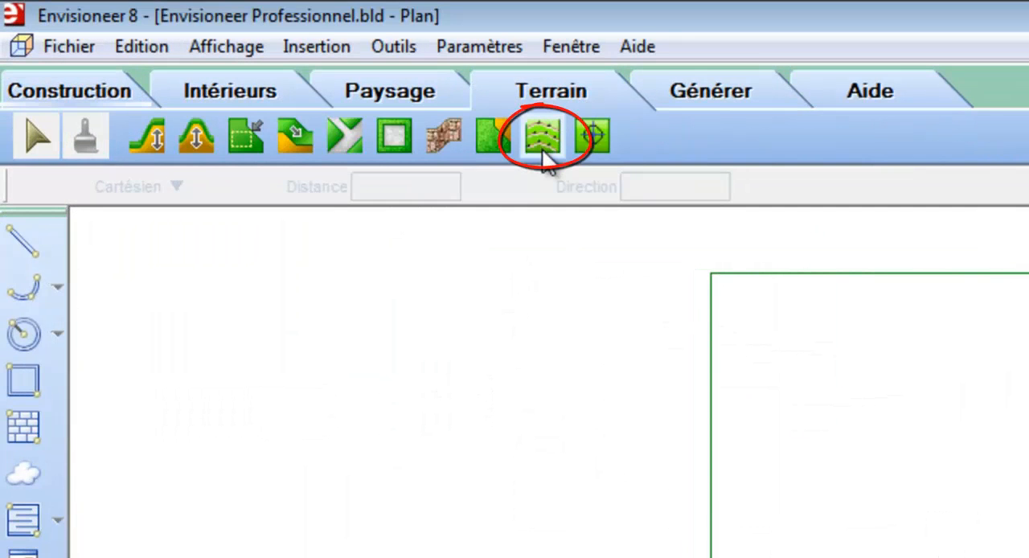
click(540, 145)
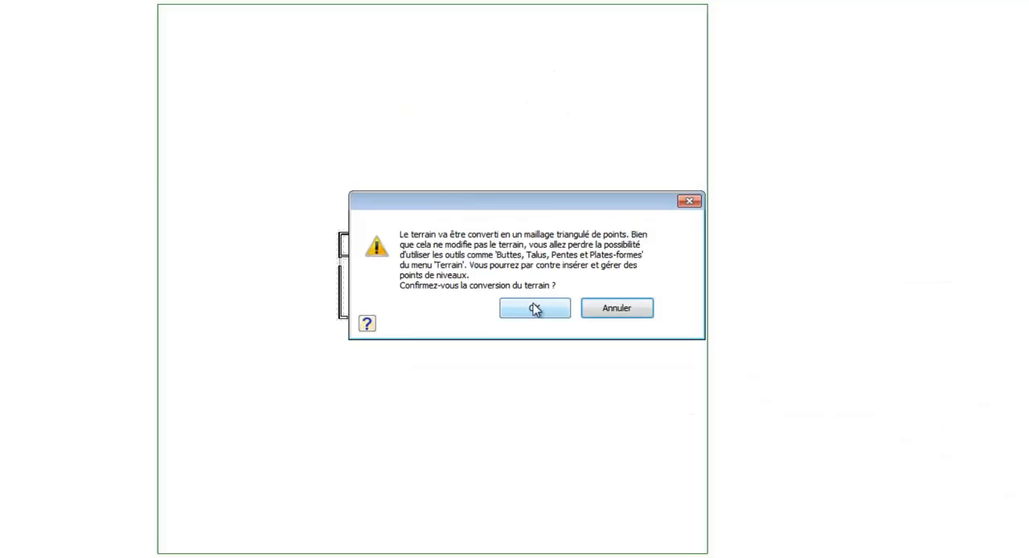
click(534, 310)
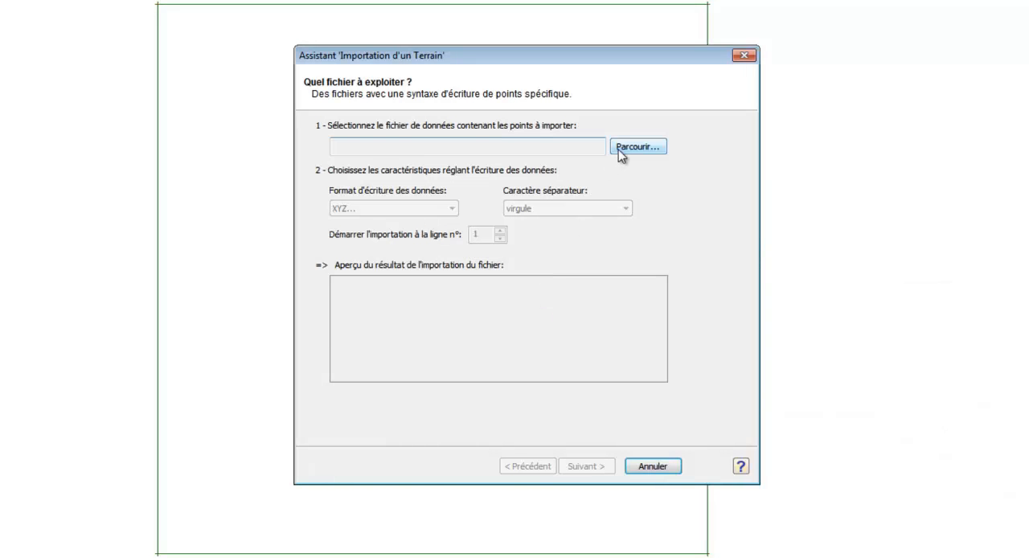
click(621, 153)
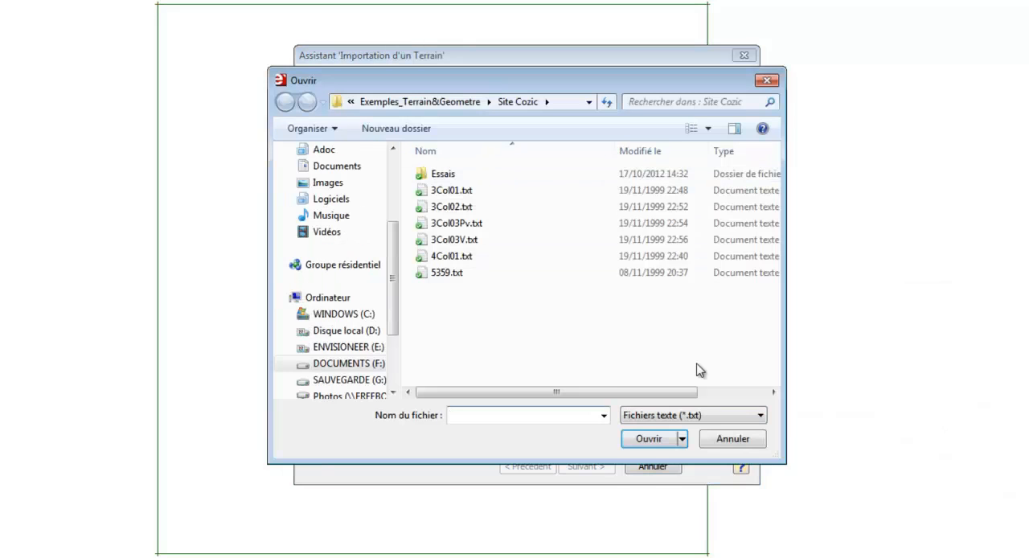
click(705, 414)
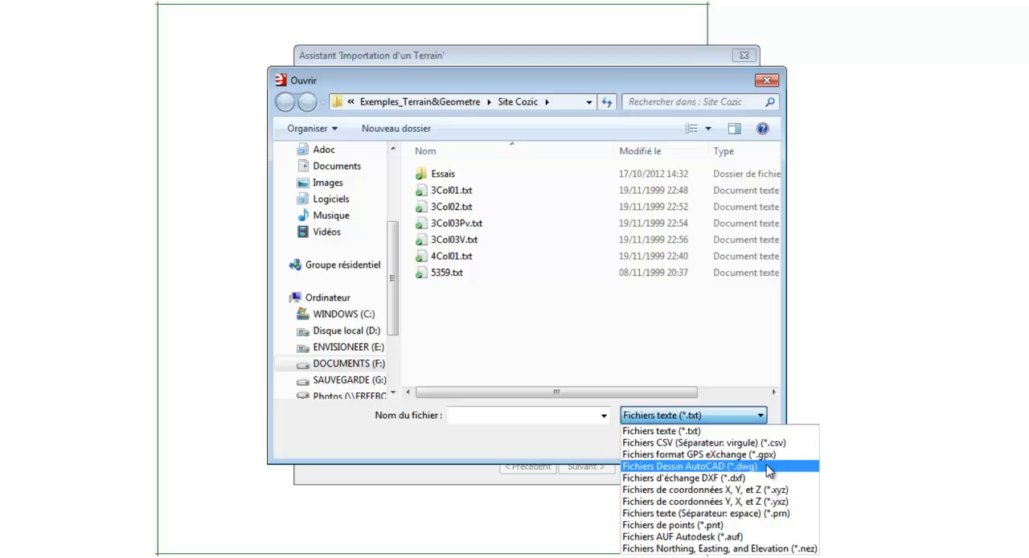
click(476, 233)
click(472, 227)
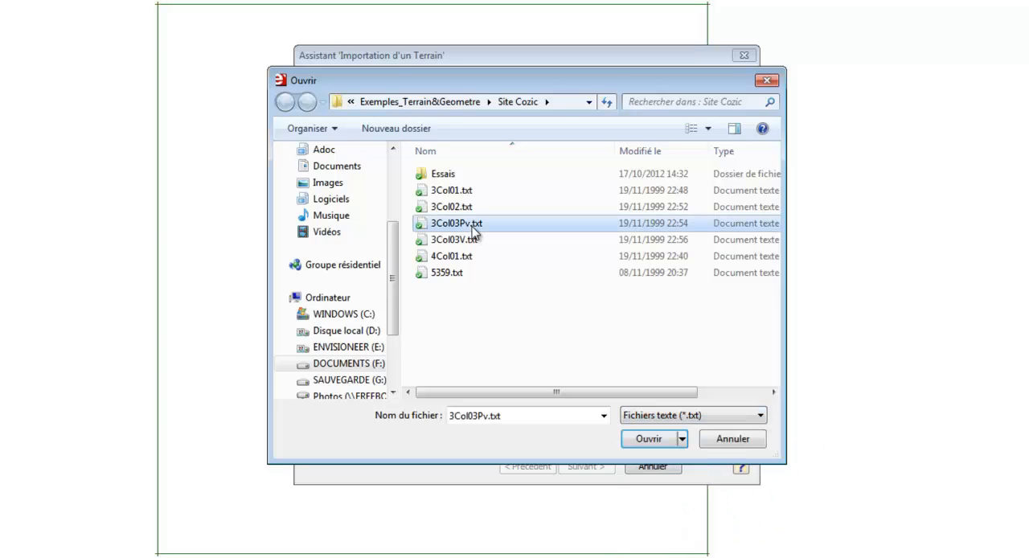
click(663, 444)
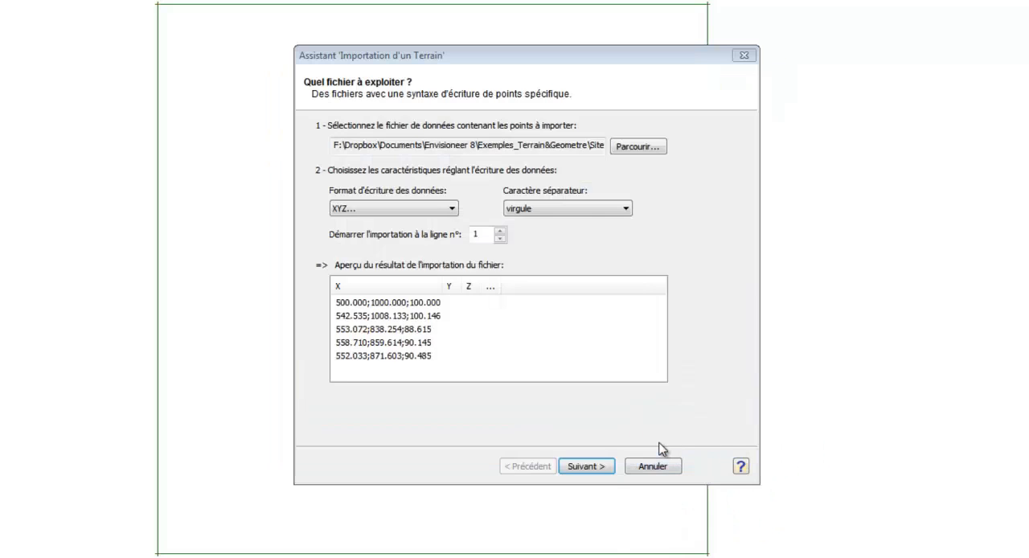
Step: Read the survey points as XYZ with a point-virgule separator, keeping Meters for both the plan and Z units
click(451, 209)
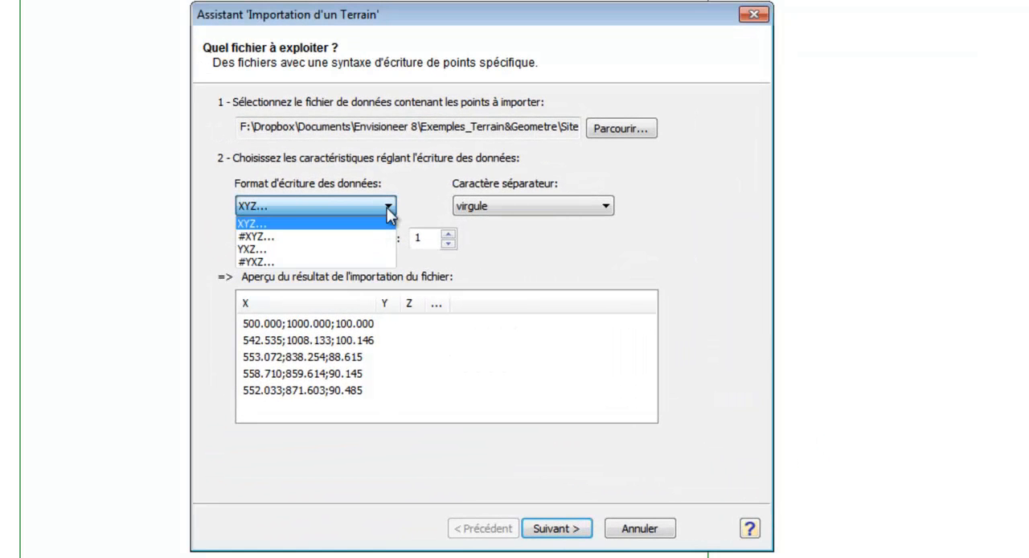
click(387, 208)
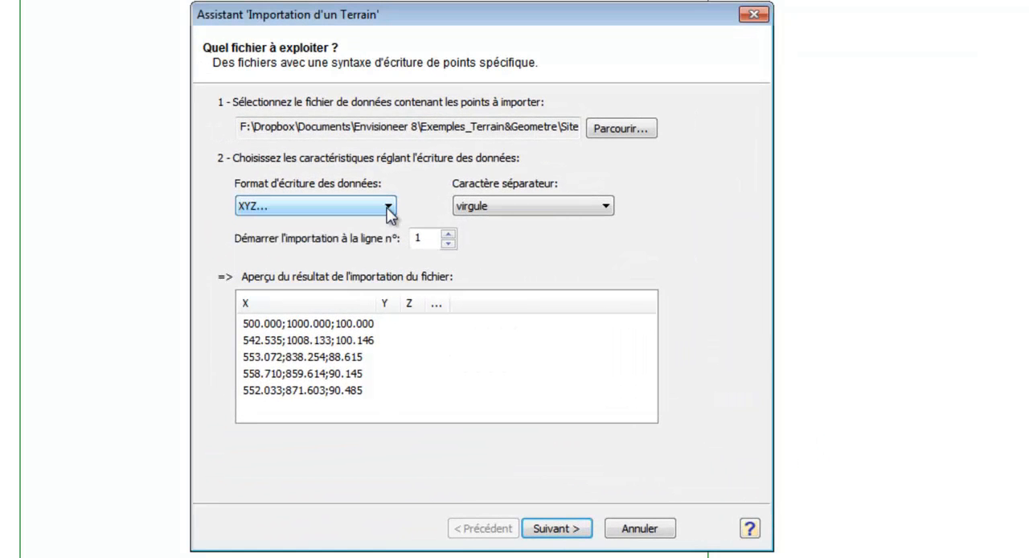
click(604, 207)
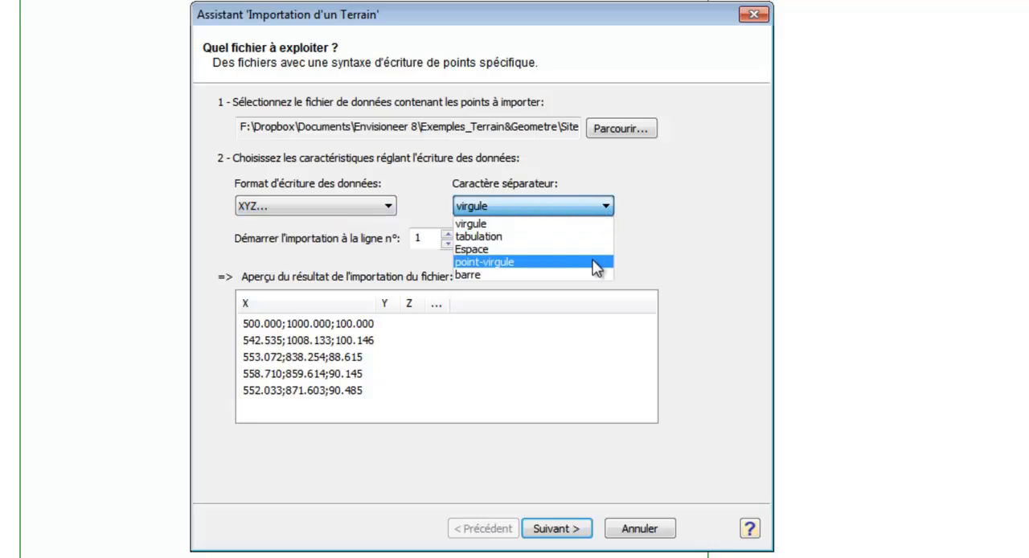
click(534, 262)
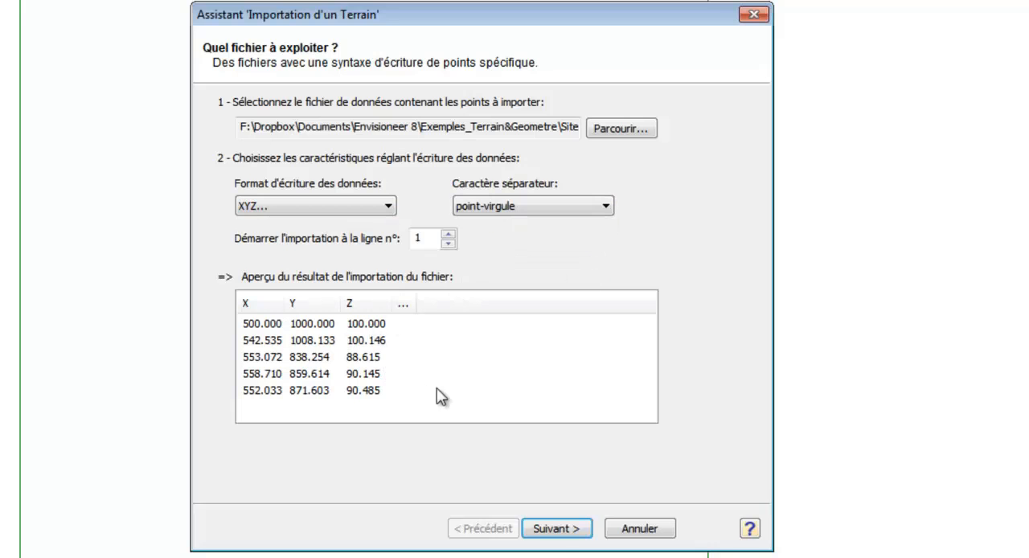
click(557, 531)
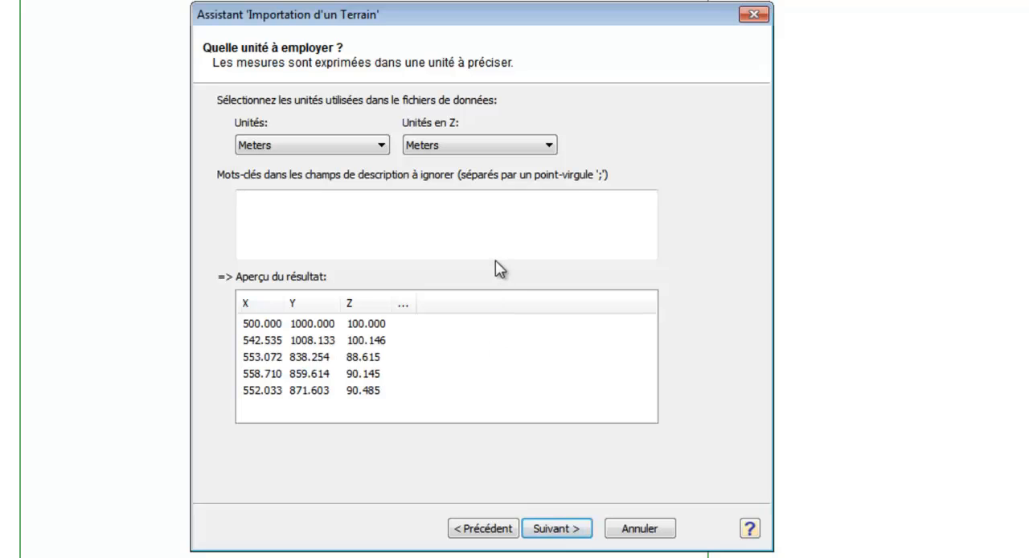
click(572, 531)
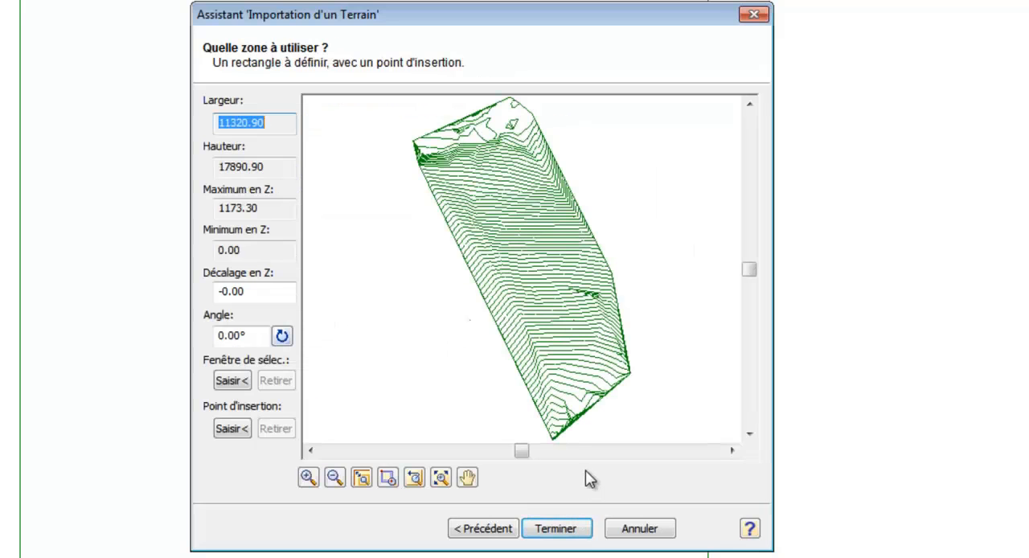
Step: Choose a contour-line corner in the lower part of the survey as insertion point and place the terrain at the house's upper-left corner
click(387, 478)
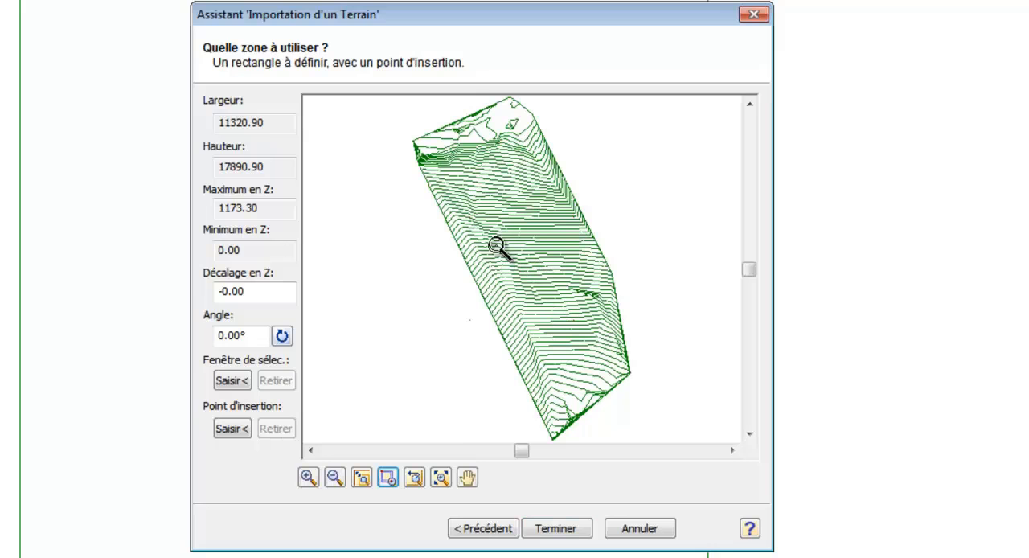
drag(500, 264, 635, 406)
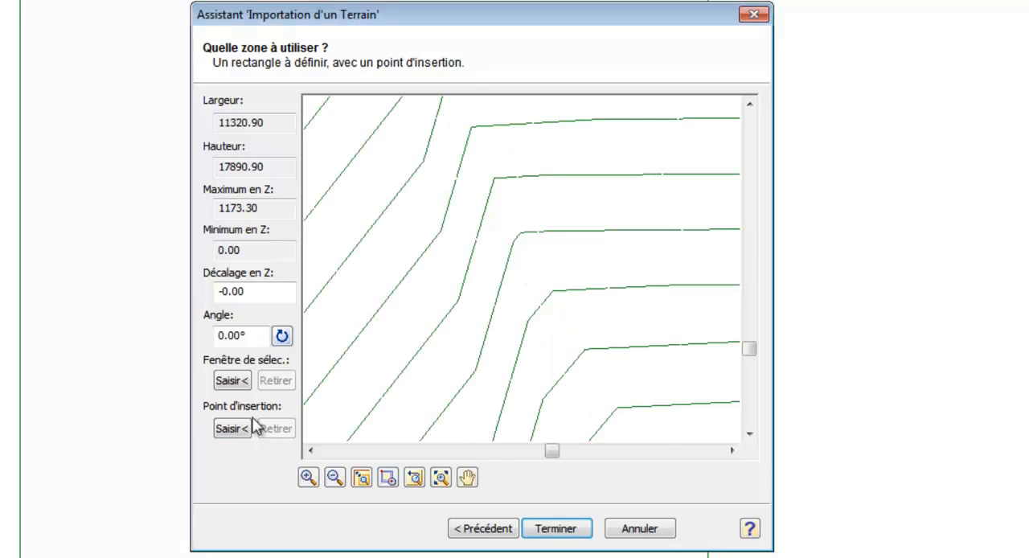
click(233, 427)
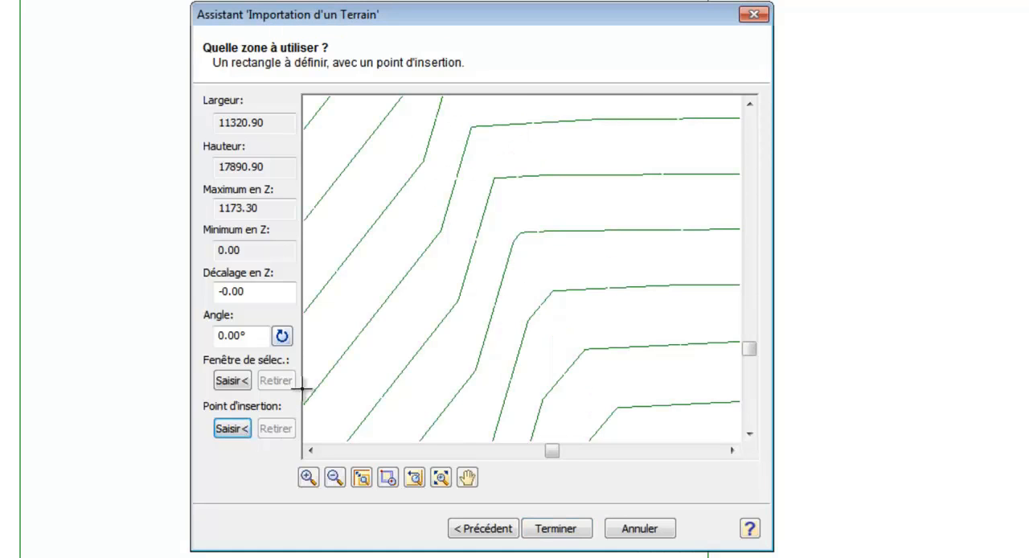
click(471, 127)
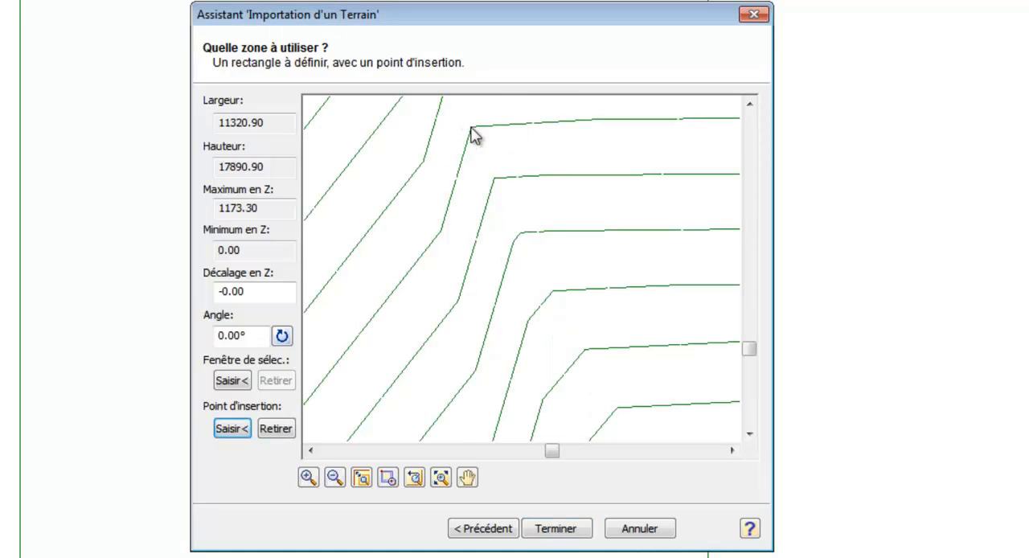
click(556, 528)
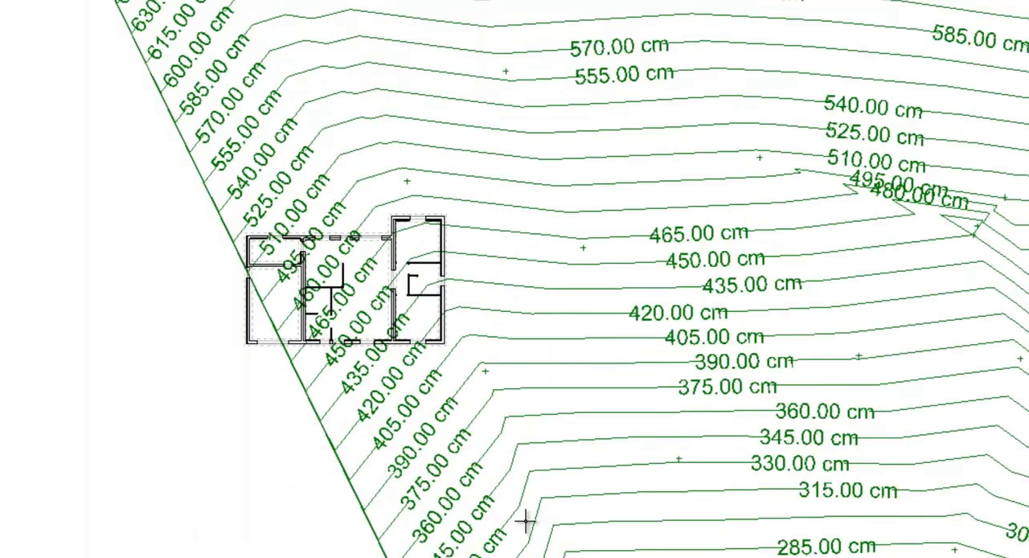
click(246, 239)
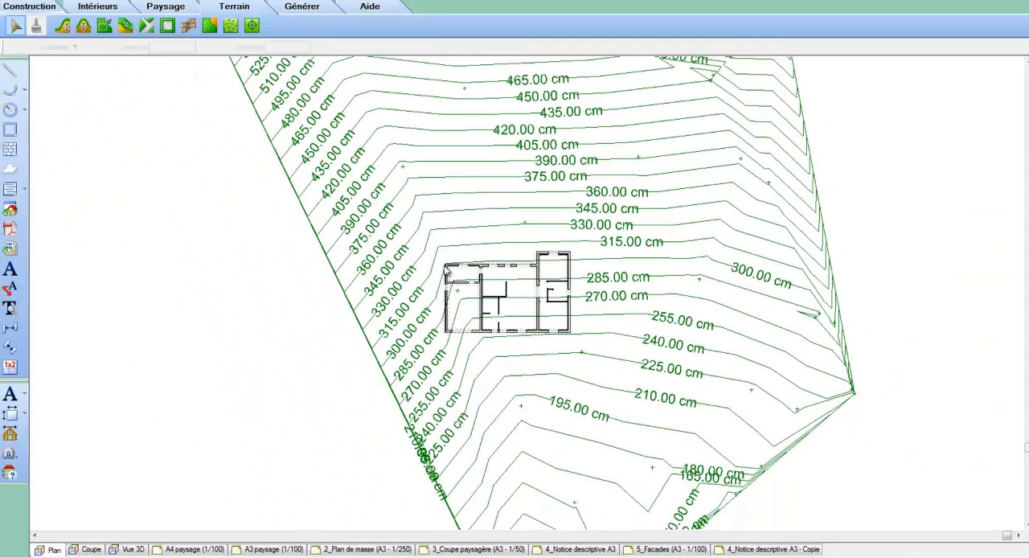
Step: Set the terrain's base level to -350 in the software settings
scroll(449, 273, up, 4)
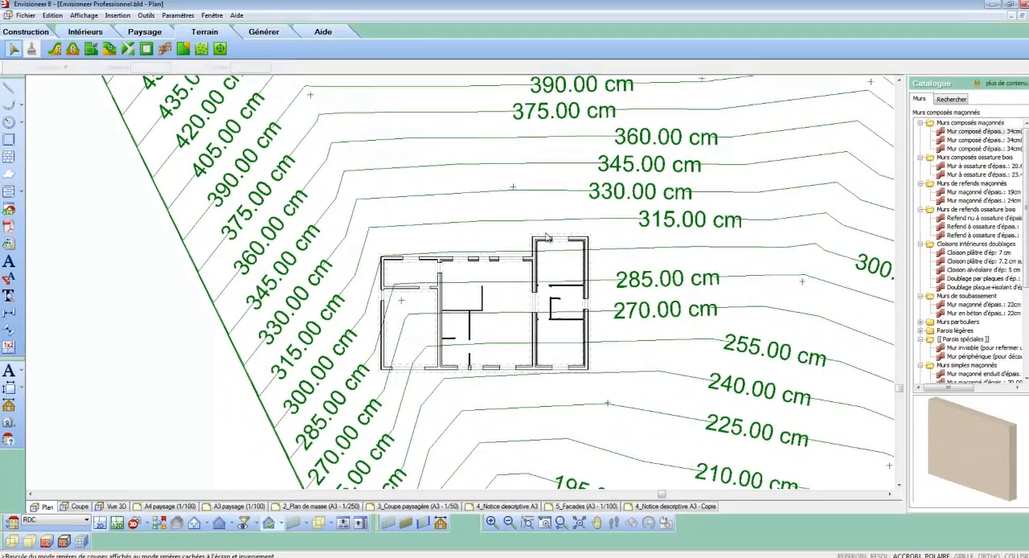
click(161, 12)
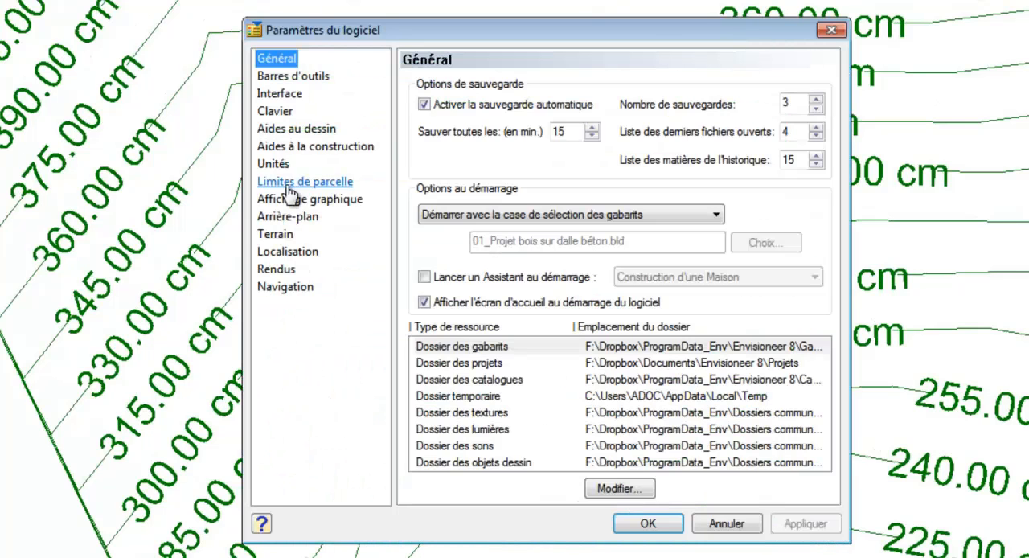
click(273, 233)
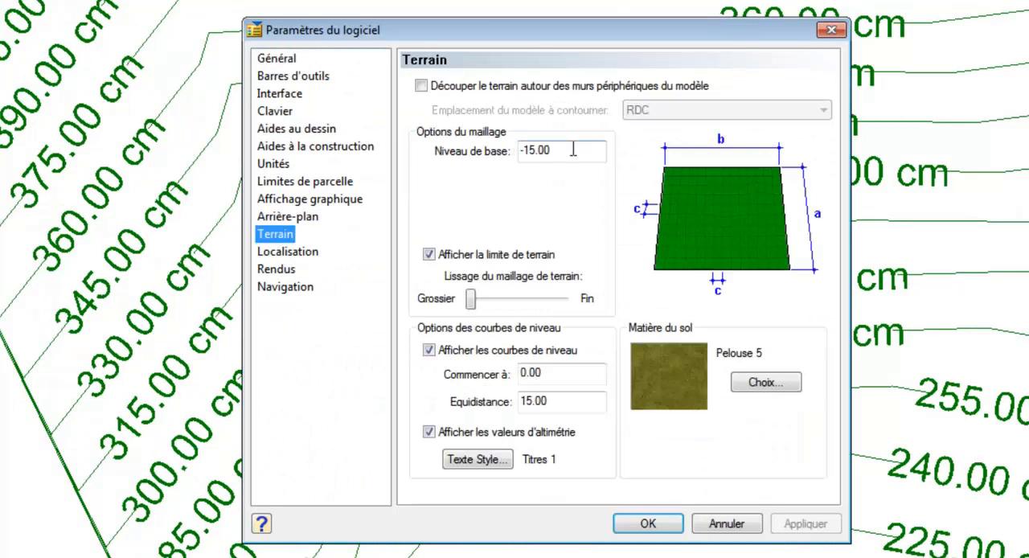
double_click(566, 151)
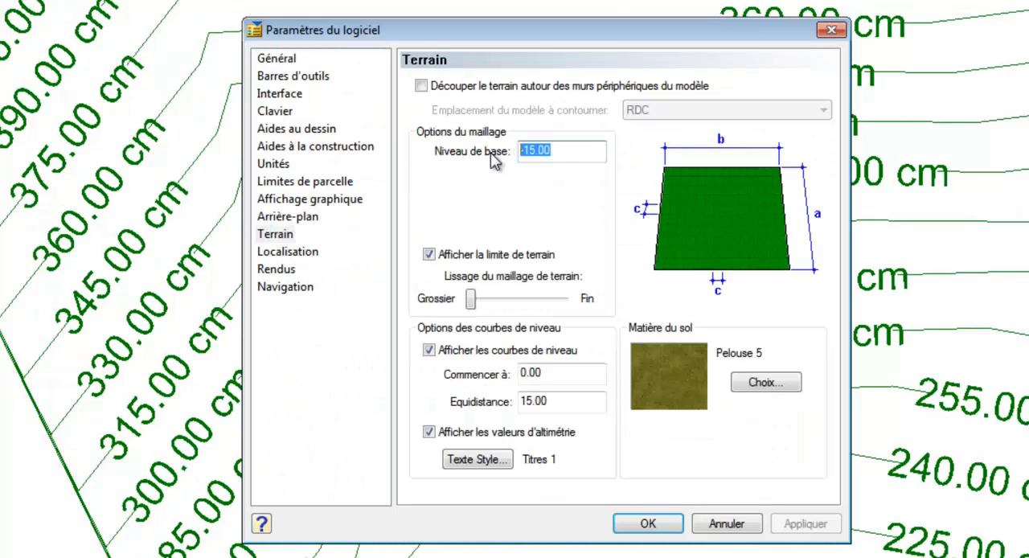
text(-)
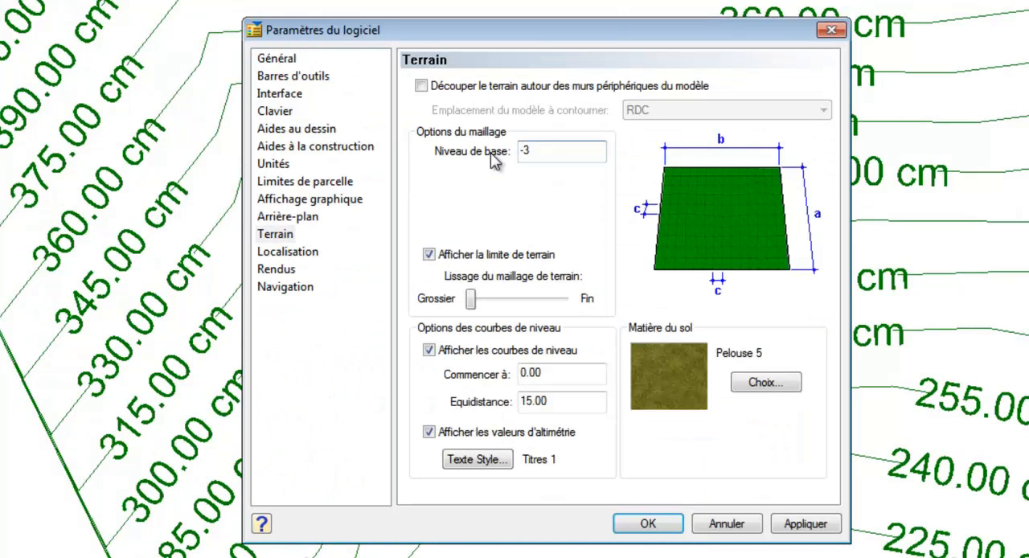
text(350)
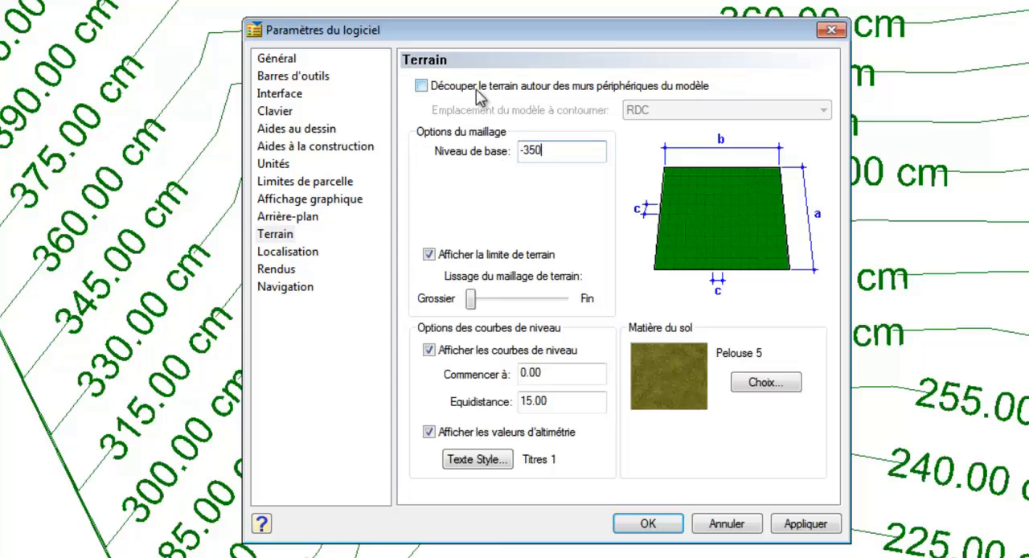
Step: Cut the terrain around the peripheral walls of the Fondations level, set mesh smoothing to about midway, and apply the settings
click(421, 85)
click(653, 112)
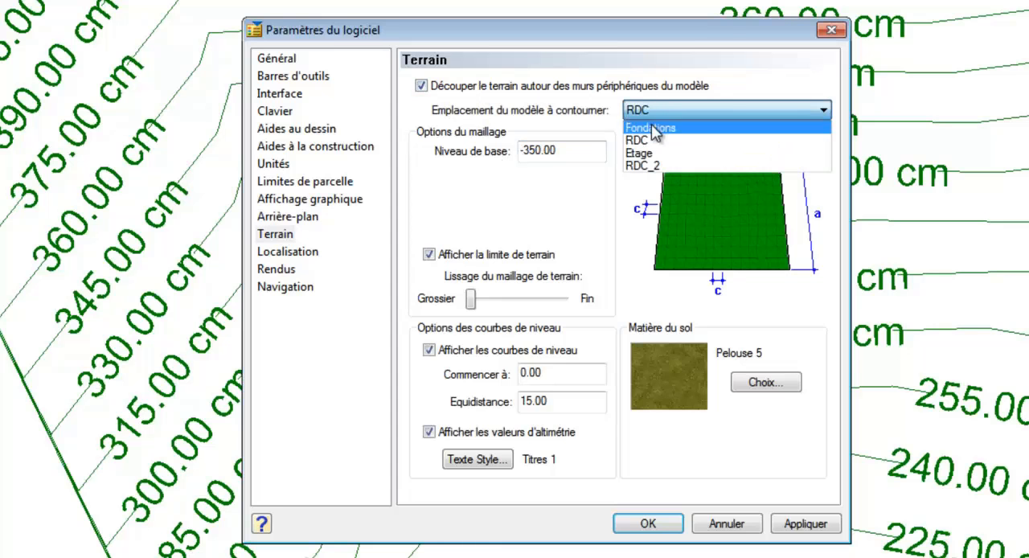
click(654, 127)
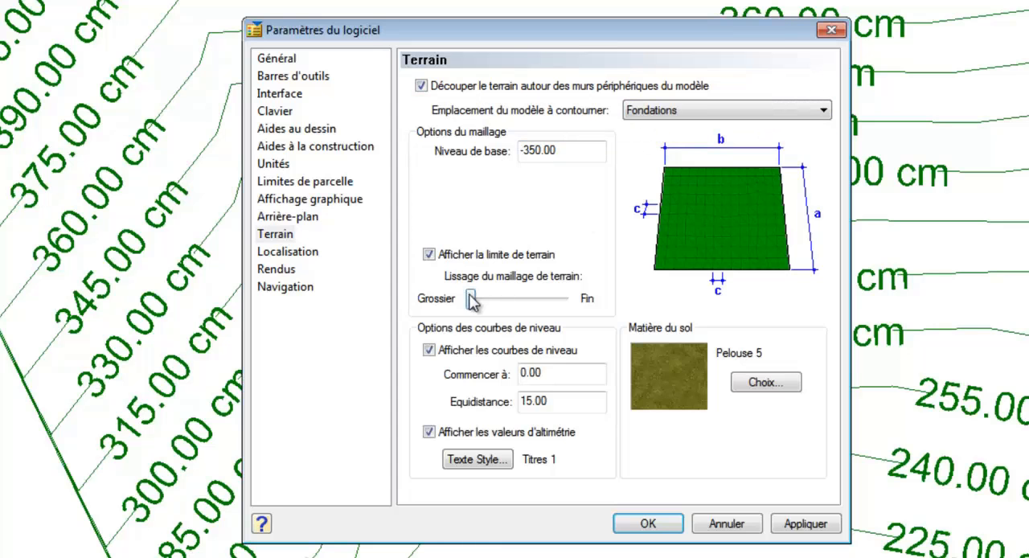
drag(473, 301, 521, 302)
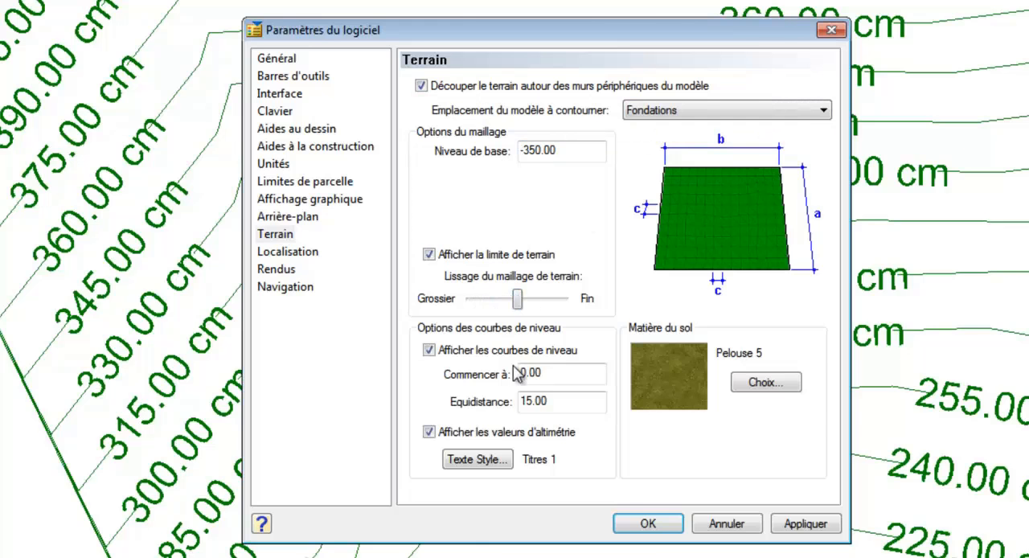
click(637, 527)
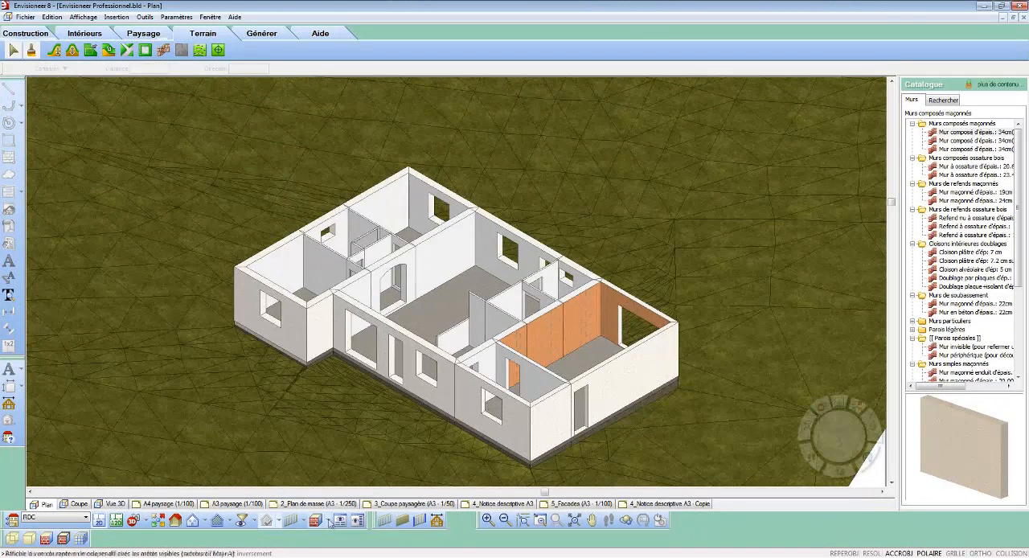
Step: Display the 3D model with visible edges and examine the terrain mesh around the house
click(329, 524)
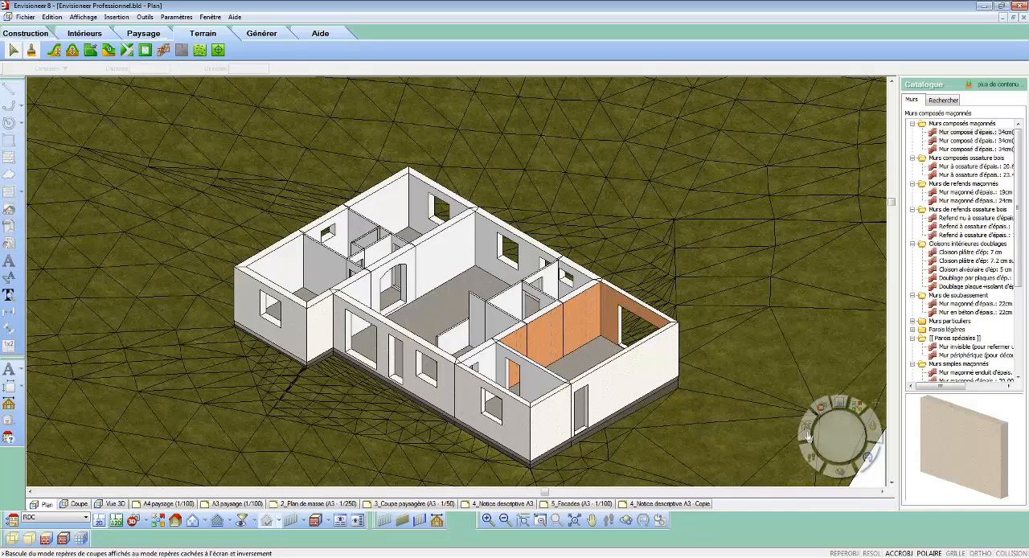
drag(820, 438, 848, 439)
drag(848, 430, 846, 429)
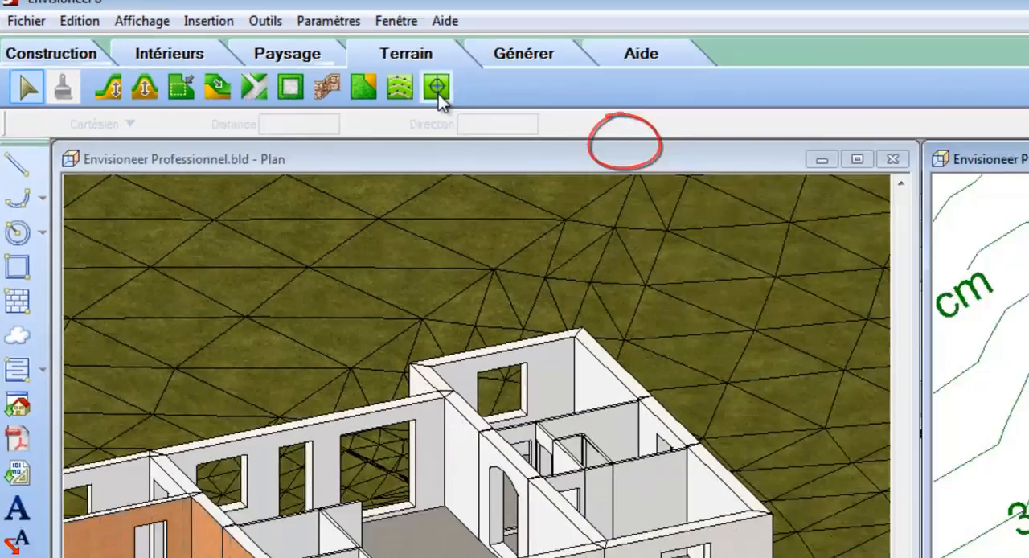
Step: Place a terrain level point on the house's lower-right corner in the plan and set its level to 335
click(625, 153)
click(778, 178)
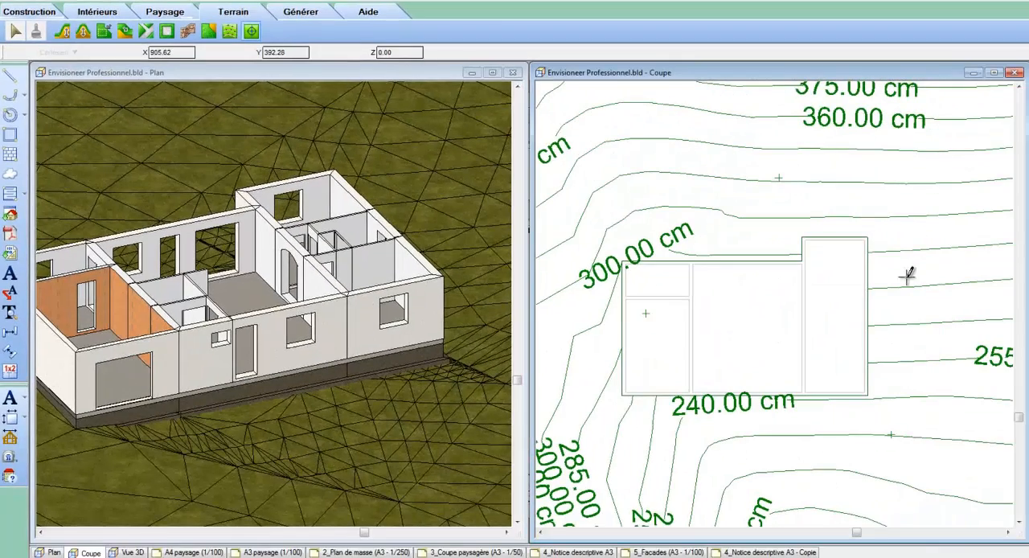
click(869, 398)
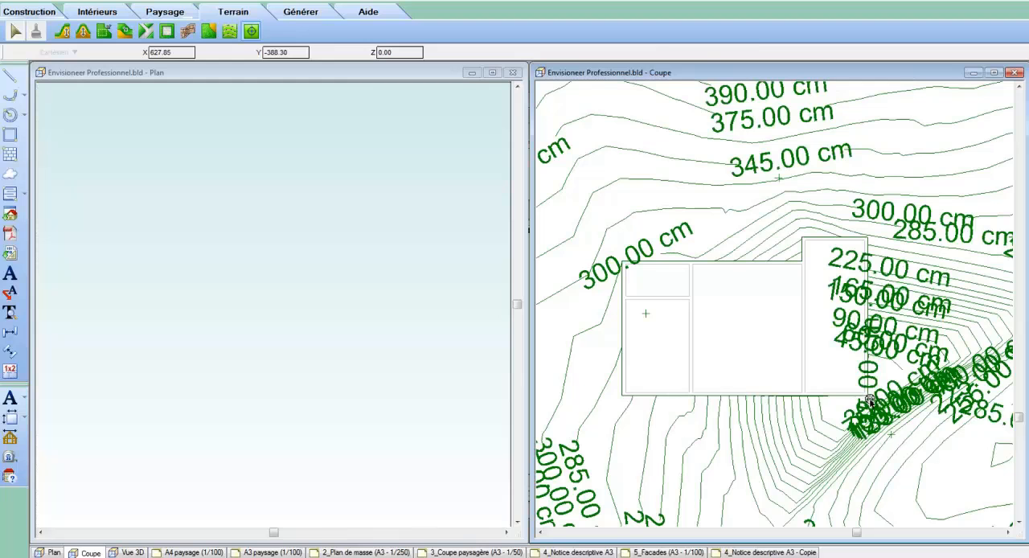
double_click(868, 398)
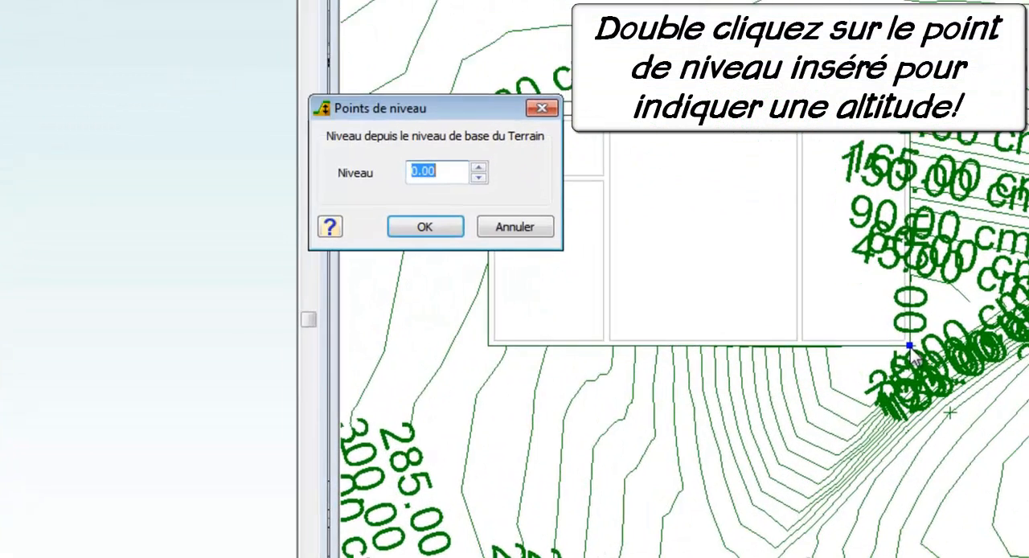
text(335)
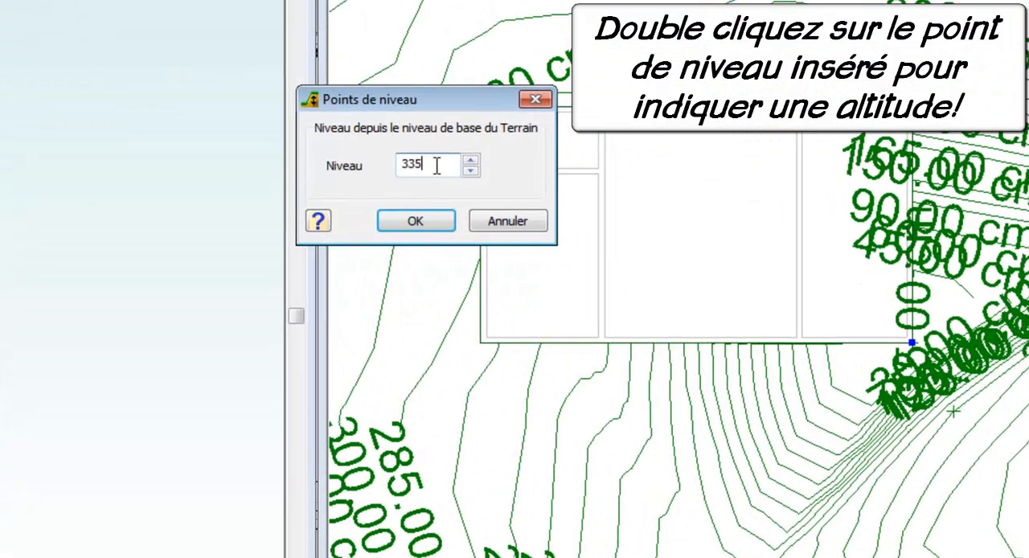
click(416, 222)
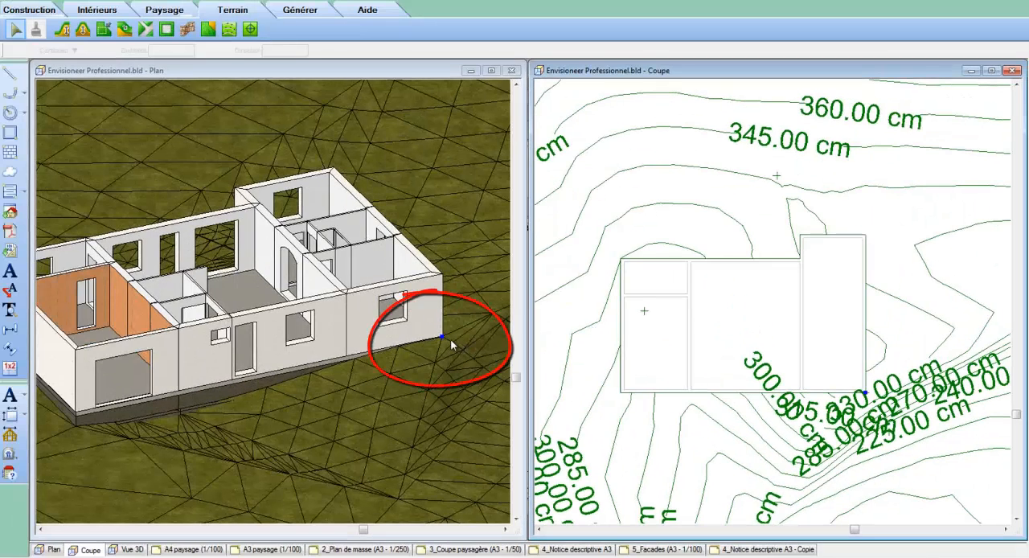
Step: Adjust the level of the point at the house's lower-right corner through its properties
right_click(869, 388)
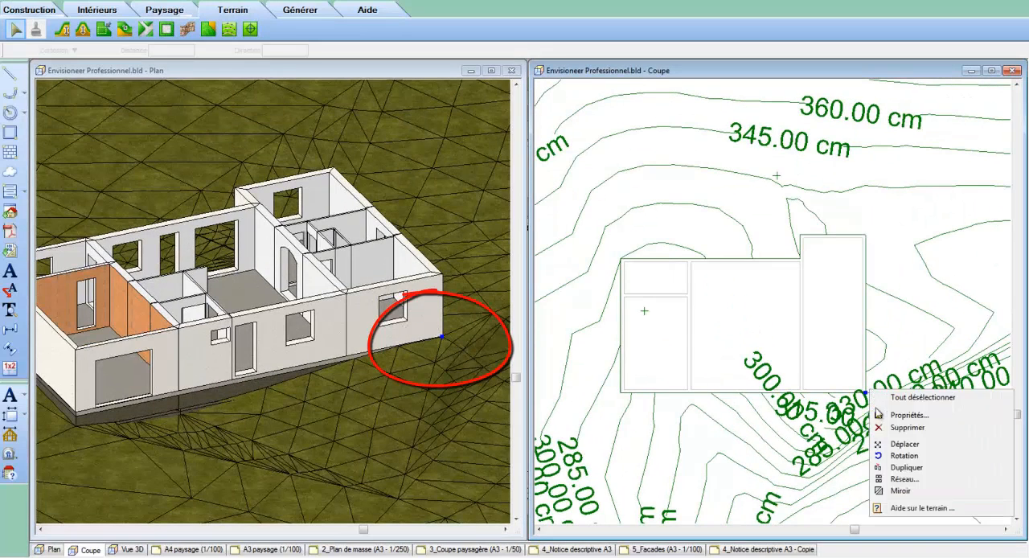
click(884, 414)
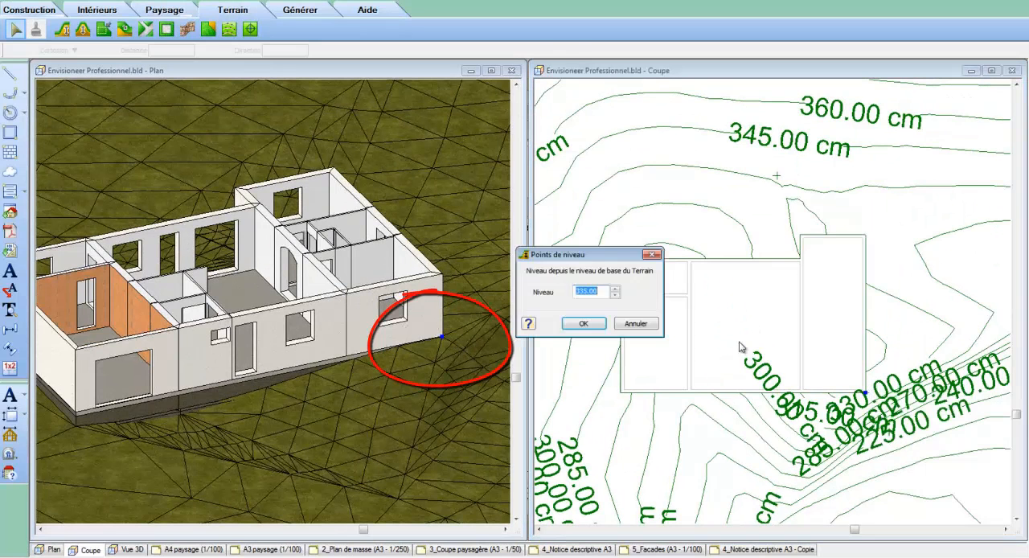
text(3)
click(580, 323)
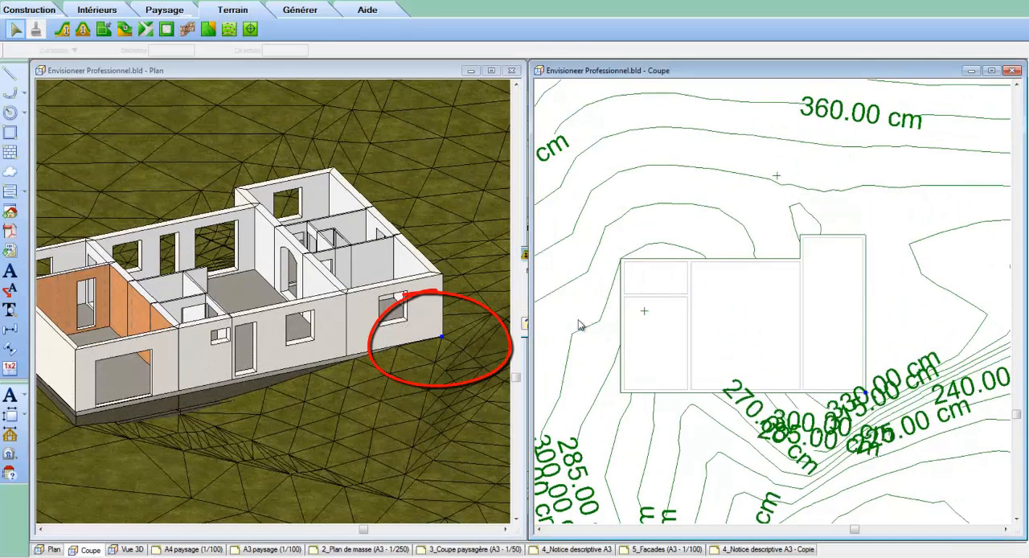
Step: Duplicate the level point from the house's lower-right corner to its lower-left corner
right_click(840, 379)
click(868, 455)
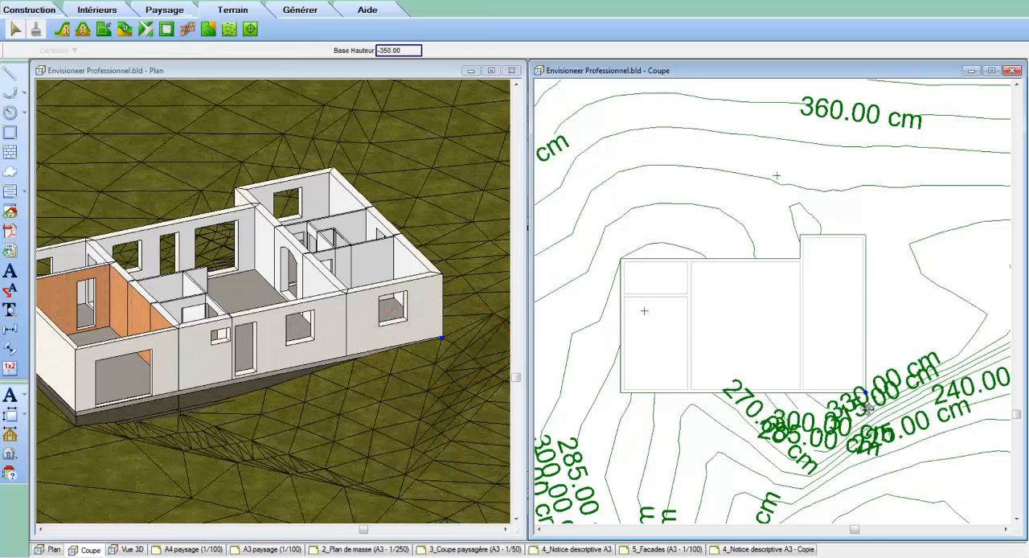
click(866, 394)
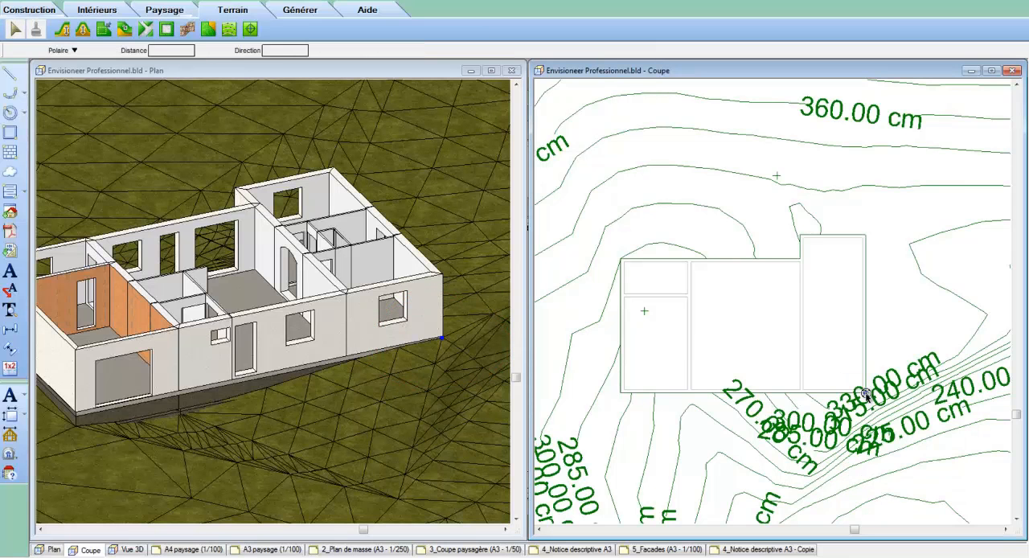
click(619, 393)
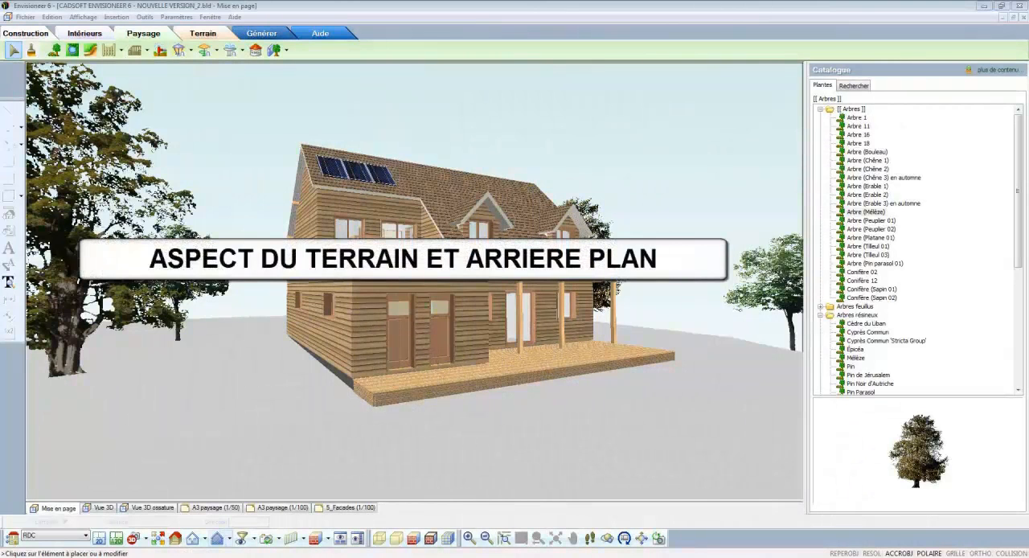
Step: Switch the scene background to Image 2 (arrière-plan de nuit) in the software settings and apply it
click(177, 16)
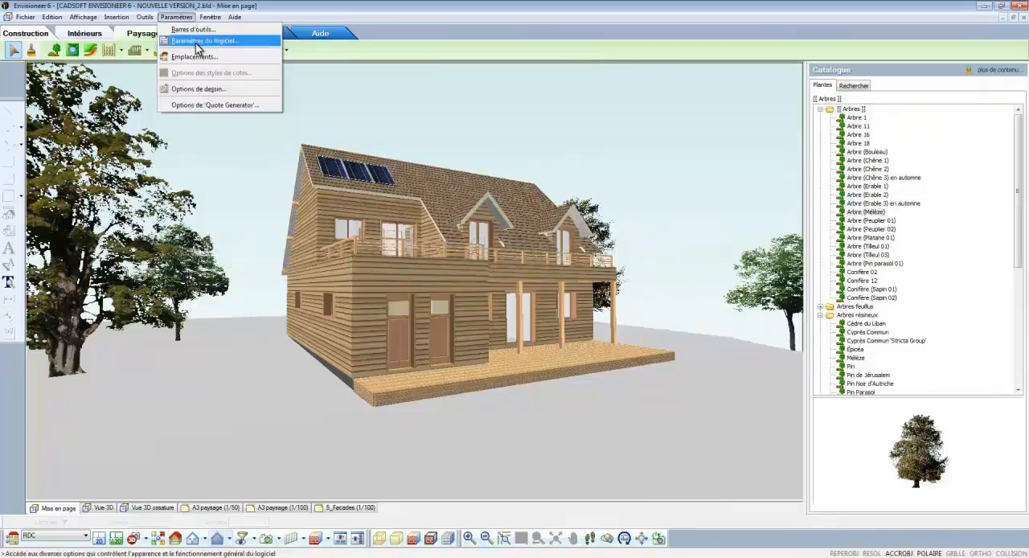
click(197, 41)
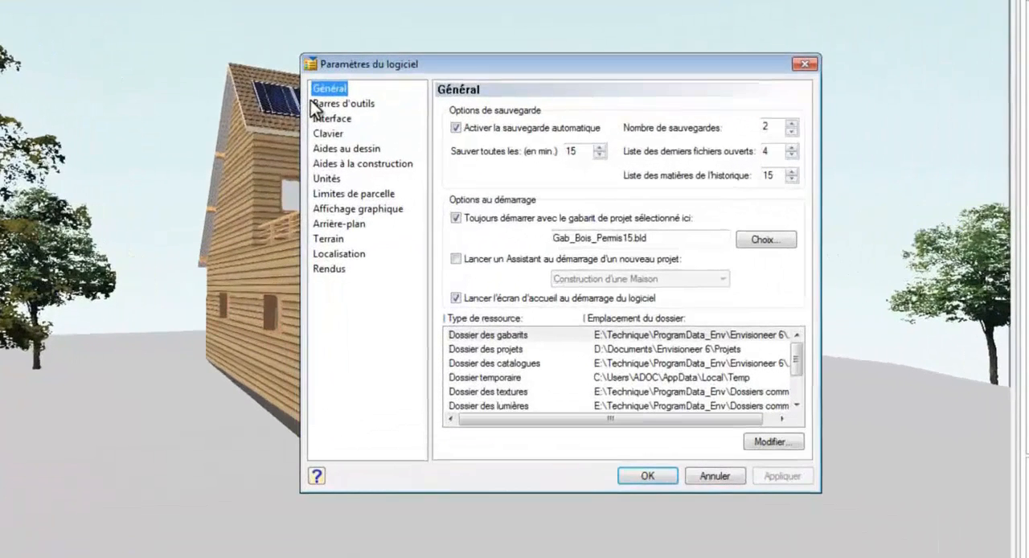
click(338, 224)
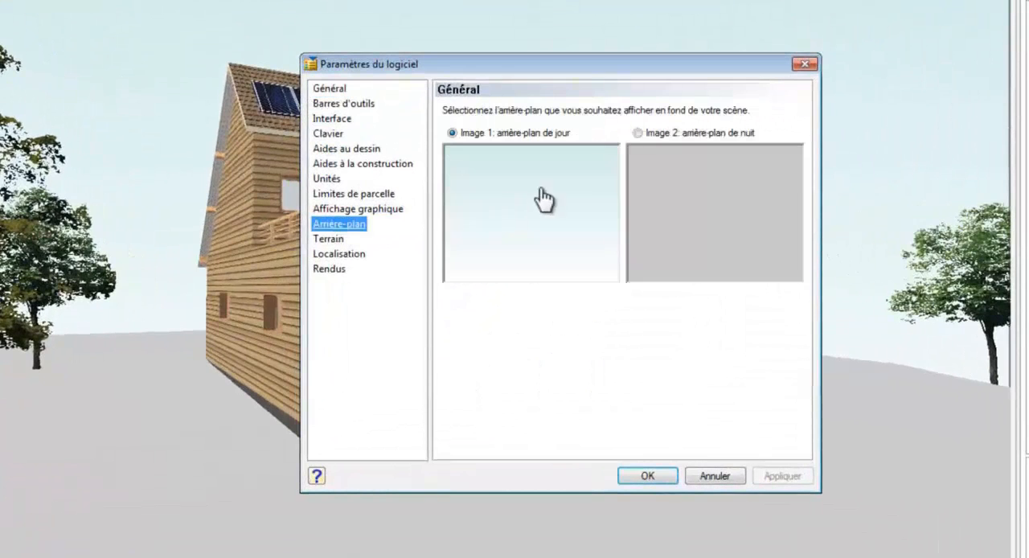
click(638, 134)
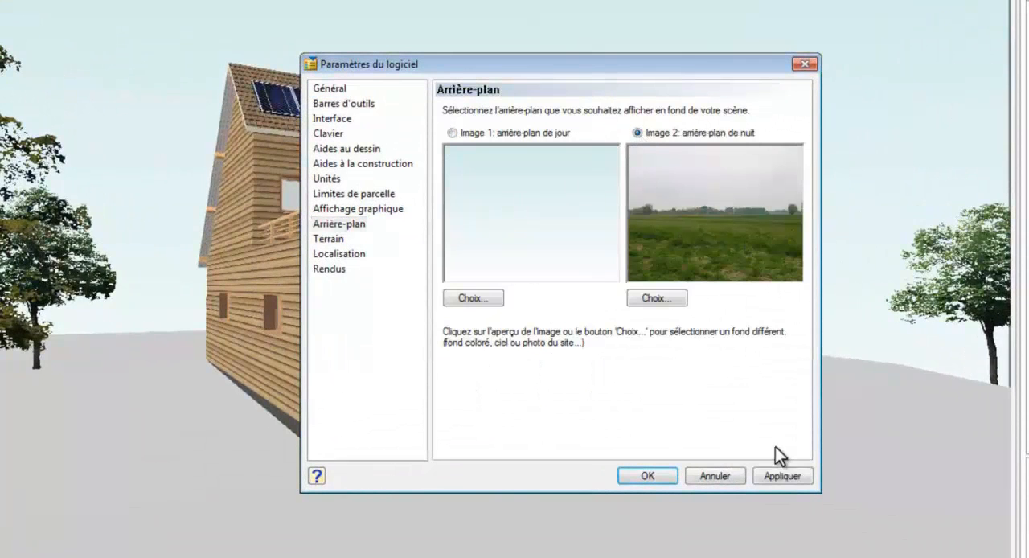
click(779, 474)
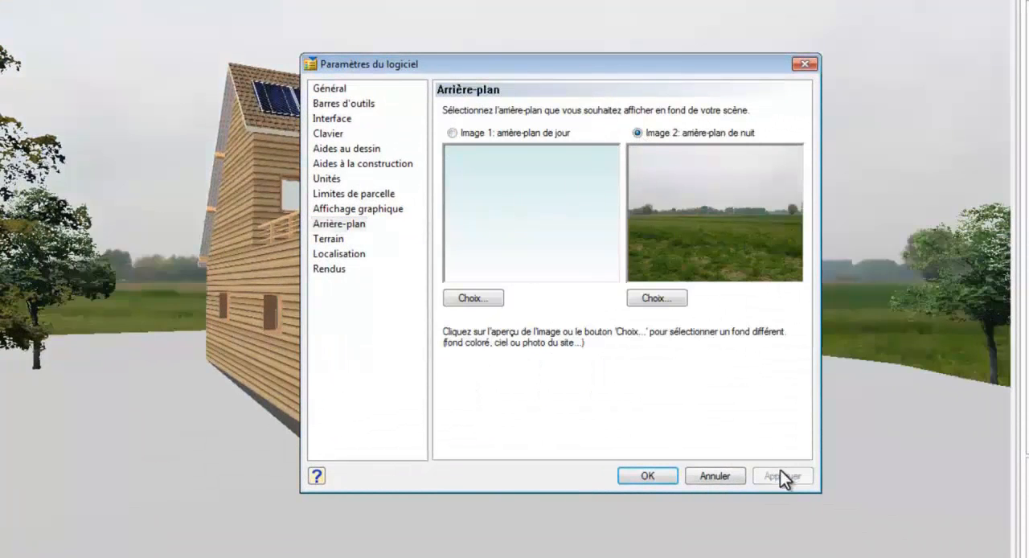
Step: Set the terrain material to Pelouse 2 from the Végétation group and validate the software settings
click(340, 241)
click(586, 319)
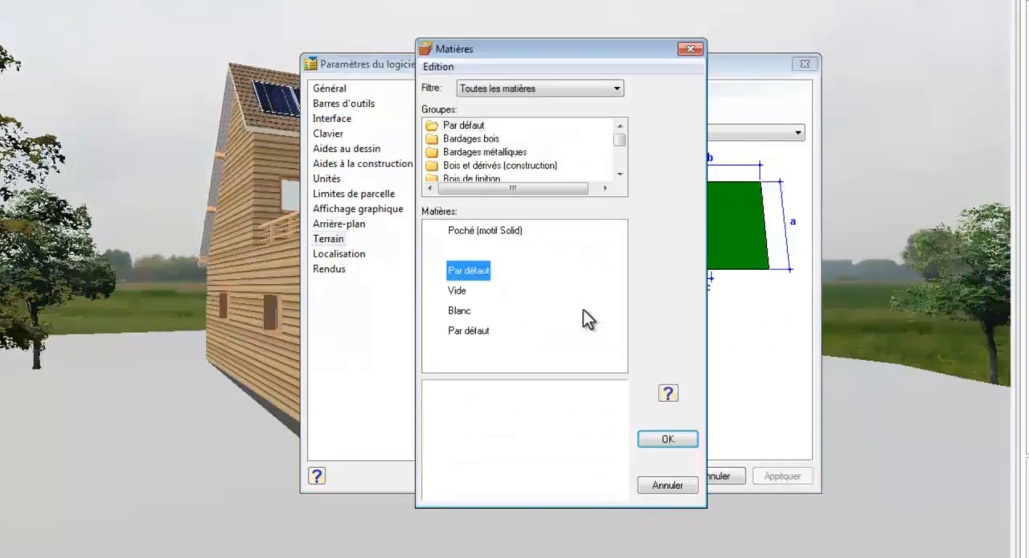
mouse_move(620, 147)
mouse_down()
mouse_move(620, 160)
mouse_move(621, 134)
mouse_up()
click(620, 126)
click(620, 126)
click(620, 126)
click(467, 138)
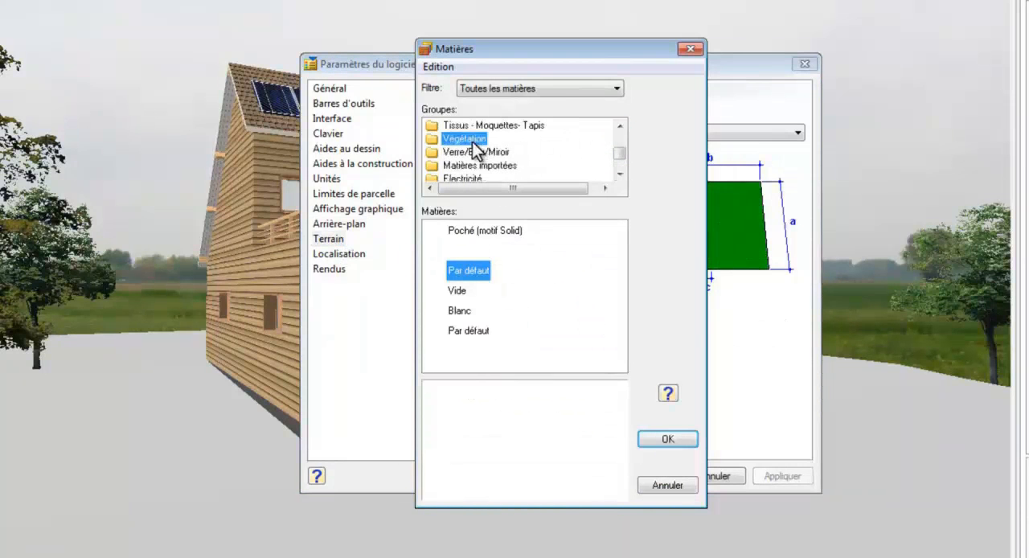
click(467, 250)
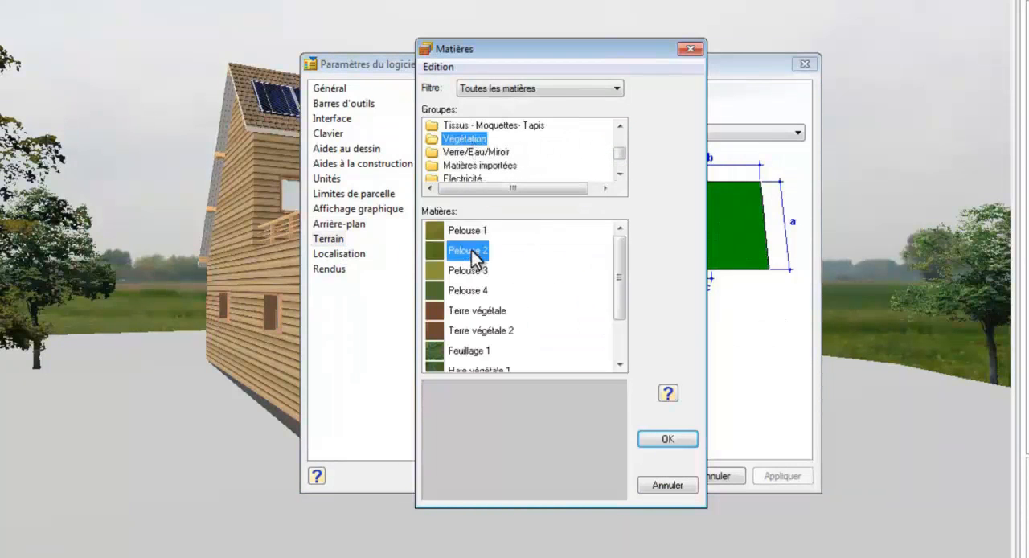
click(660, 447)
click(653, 476)
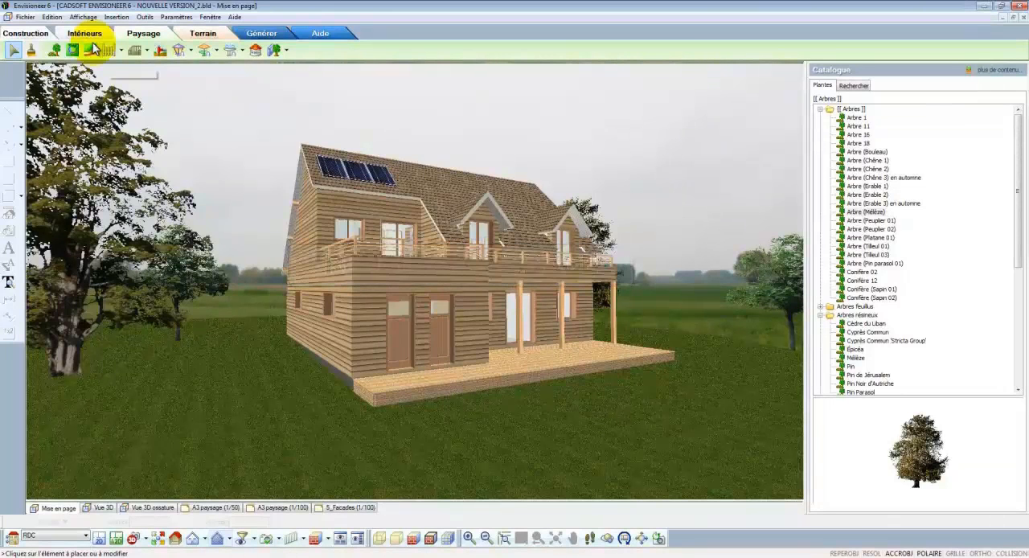
Step: Open the 3D RealView rendering of the house and enlarge its window to nearly full screen
click(84, 17)
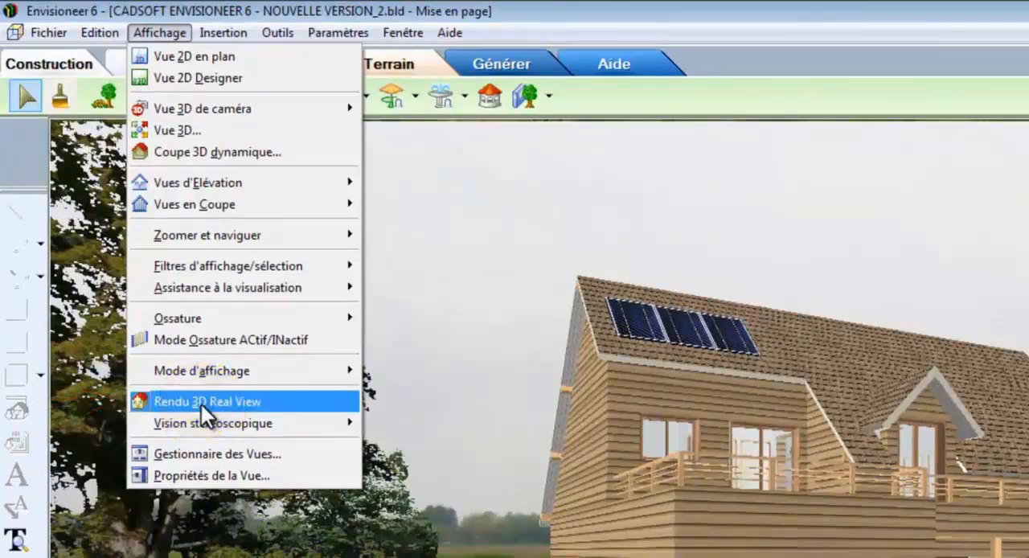
click(201, 405)
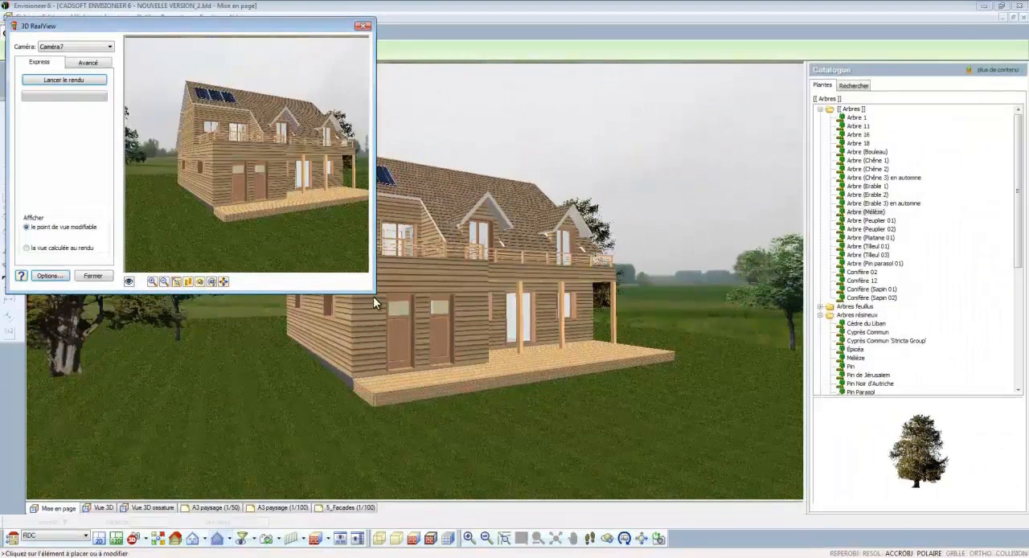
drag(373, 289, 1007, 552)
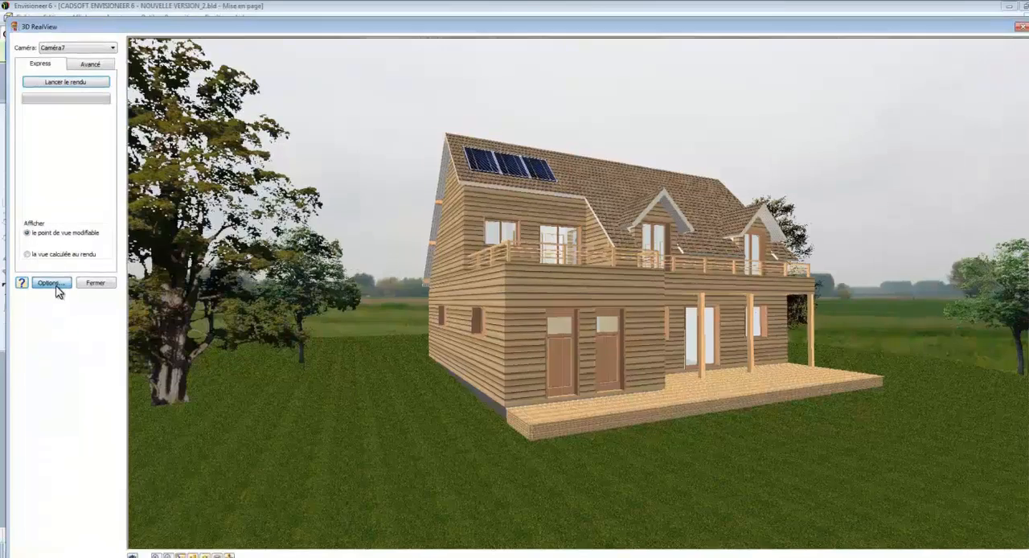
Step: Set the render location to Bordeaux, 21 June 2010 at 10:40 instead of the current time, and launch the rendering
click(52, 276)
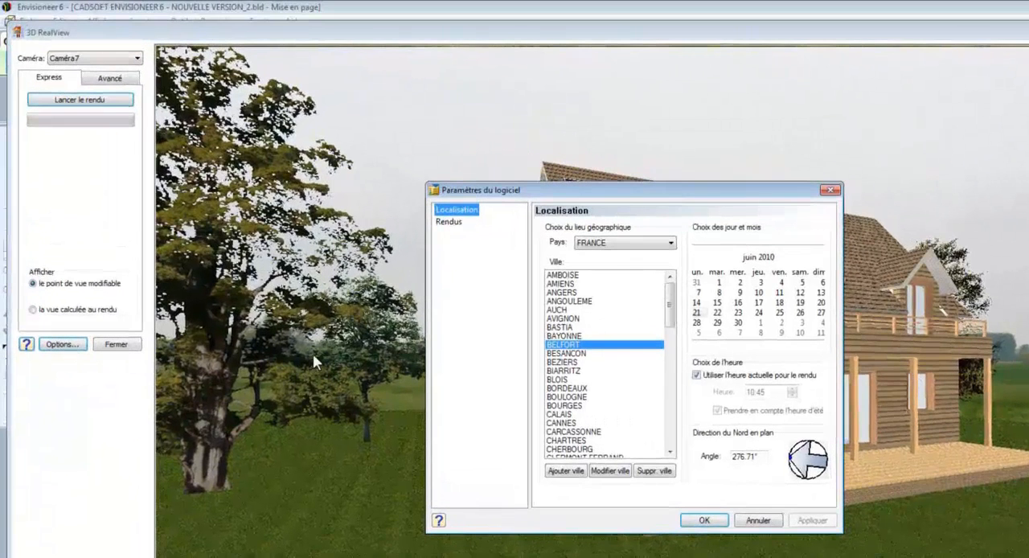
click(578, 346)
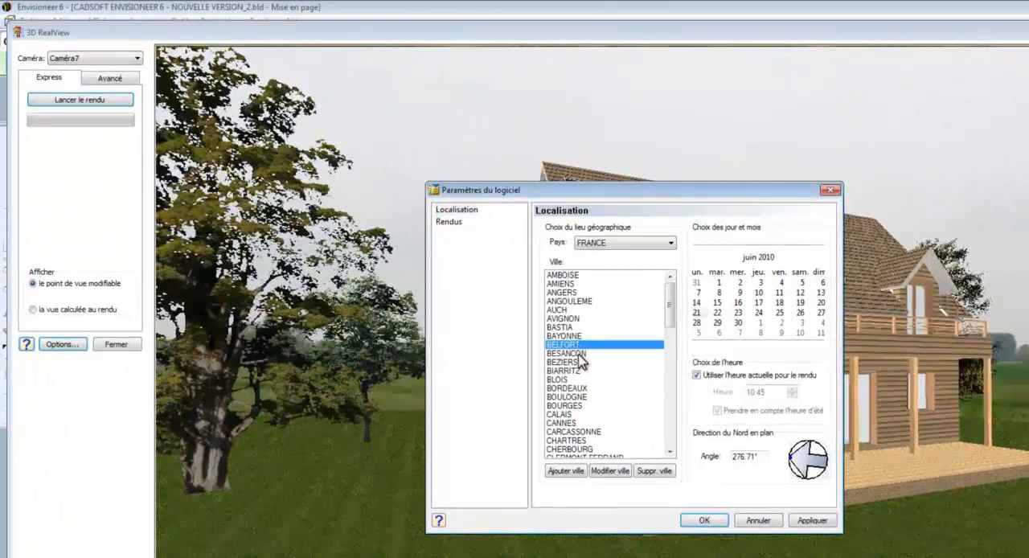
click(580, 389)
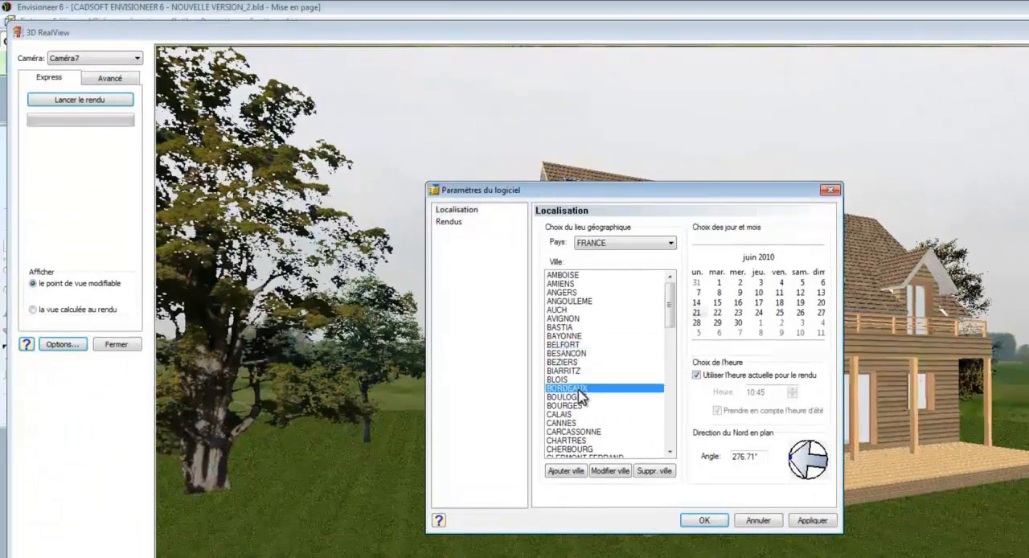
click(697, 312)
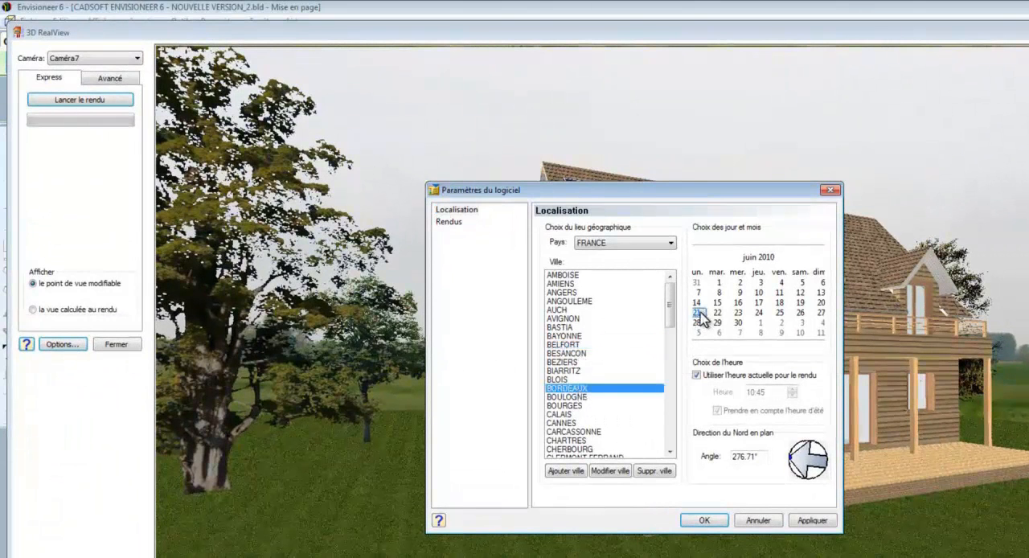
click(747, 375)
click(765, 391)
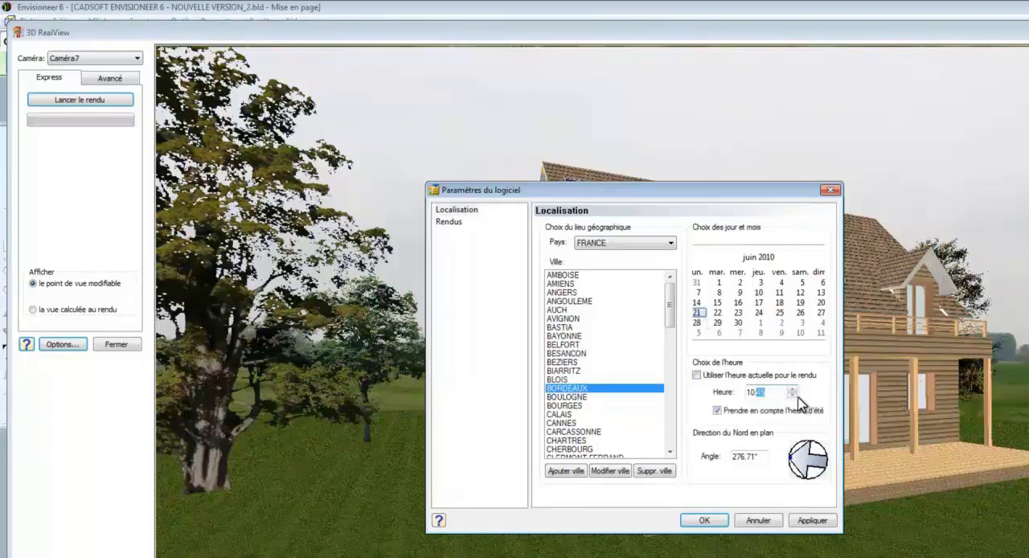
click(791, 395)
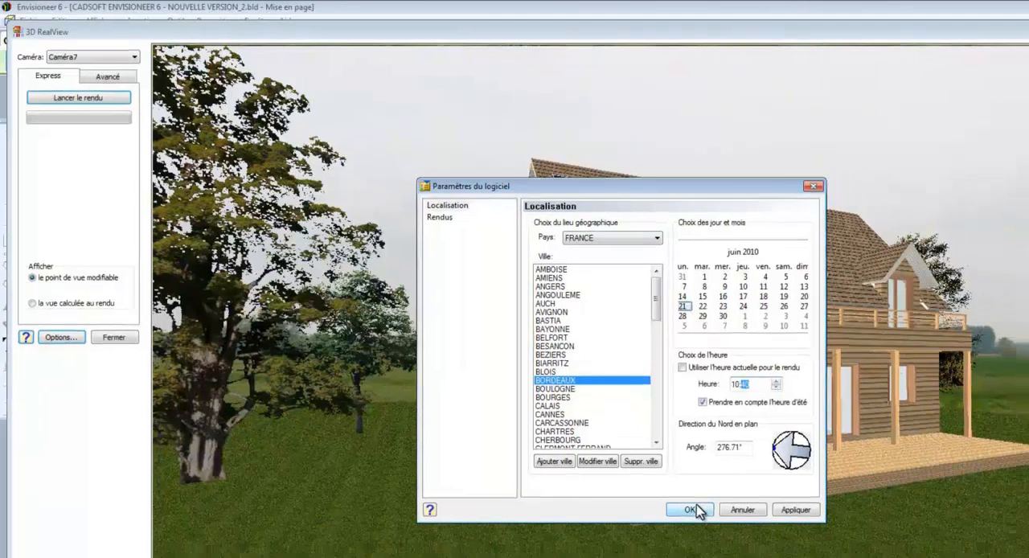
click(691, 509)
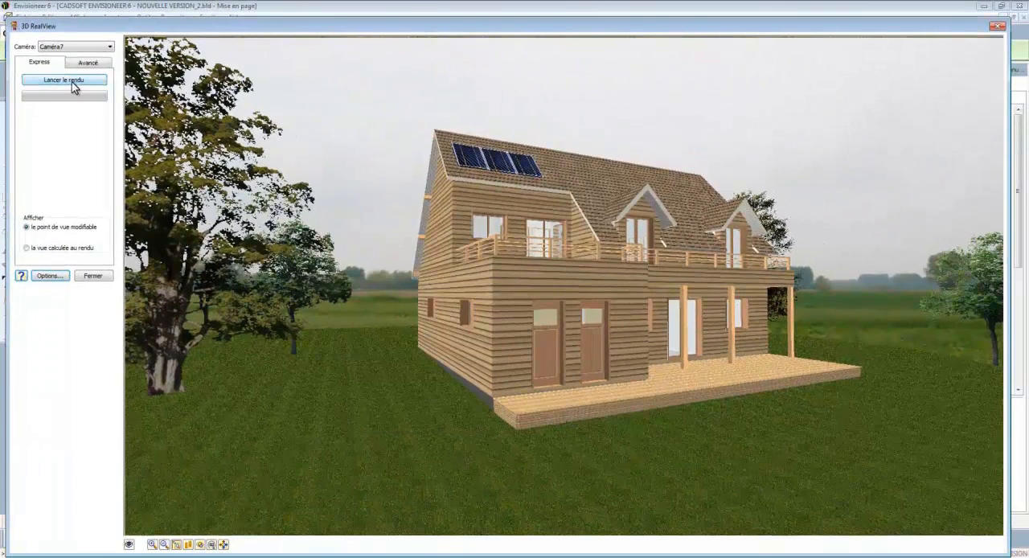
click(67, 84)
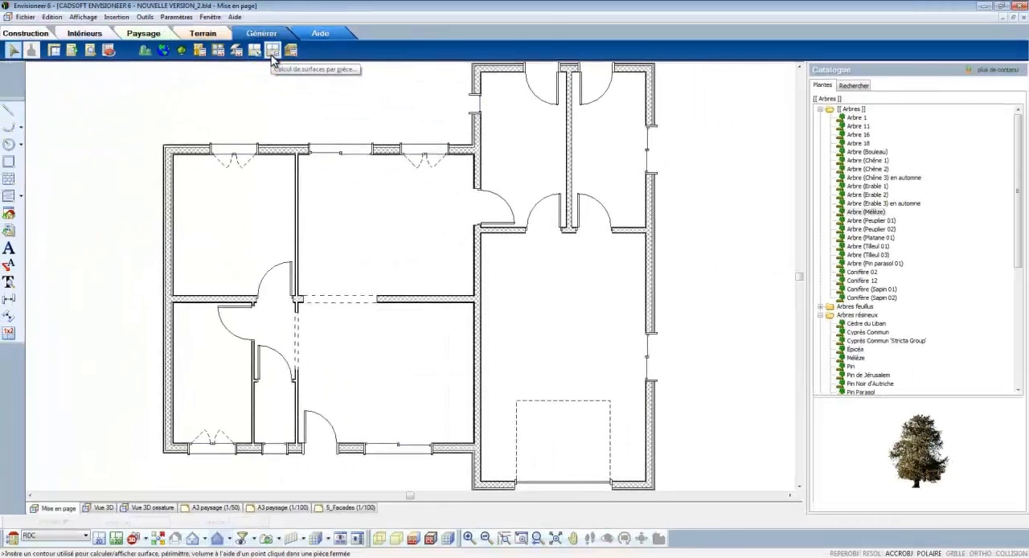
Step: Calculate the upper-left room's surface area with the title Bureau and place the label in that room
click(394, 135)
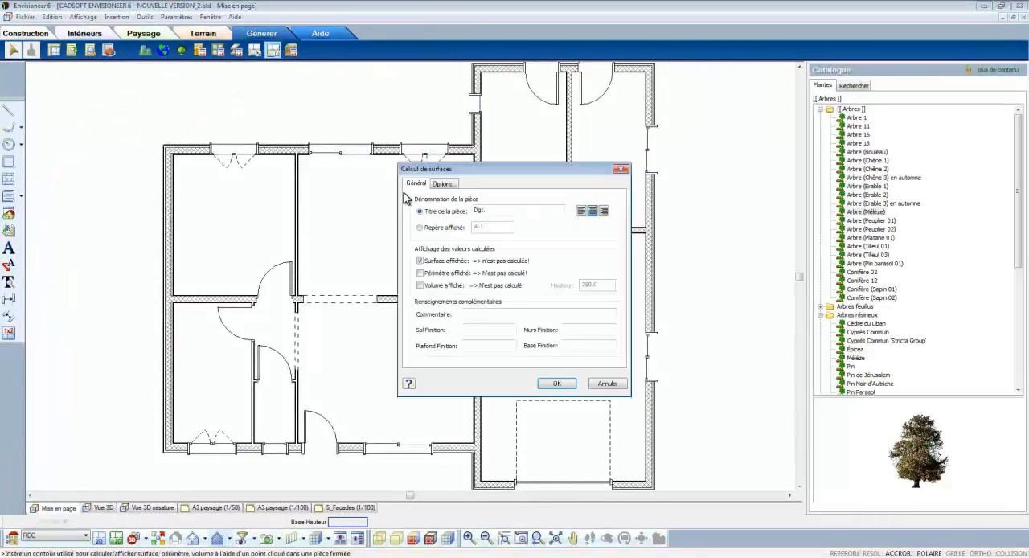
drag(489, 211, 476, 215)
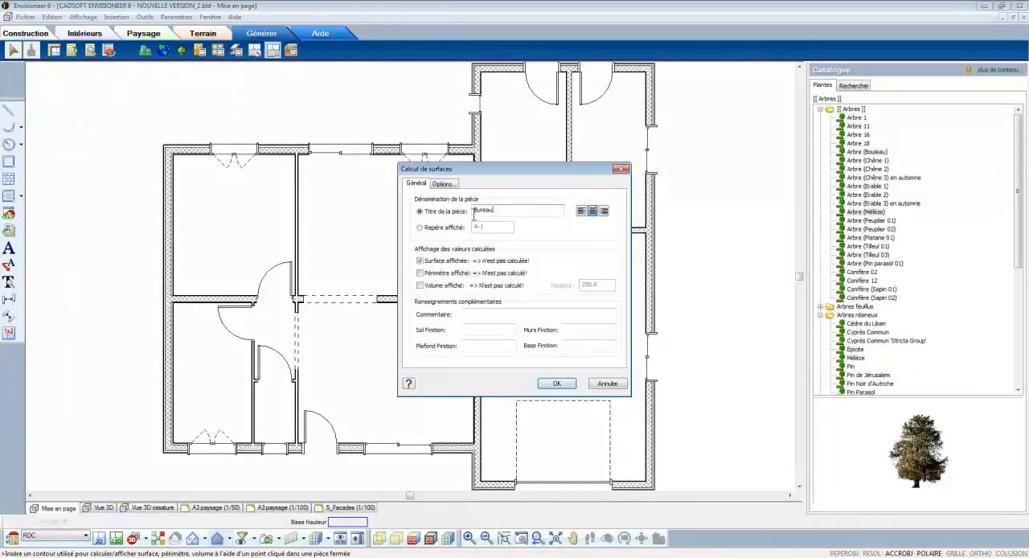
click(557, 384)
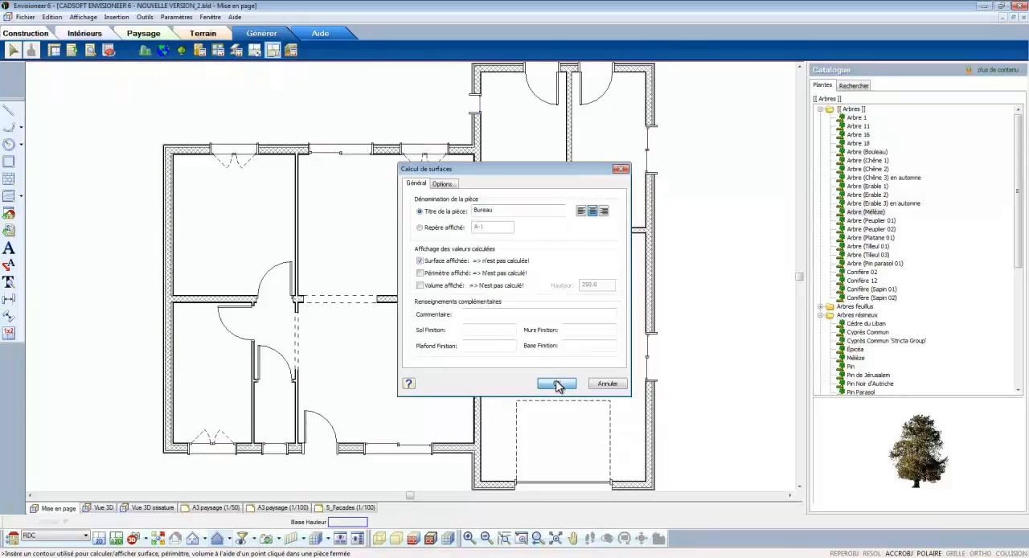
click(256, 210)
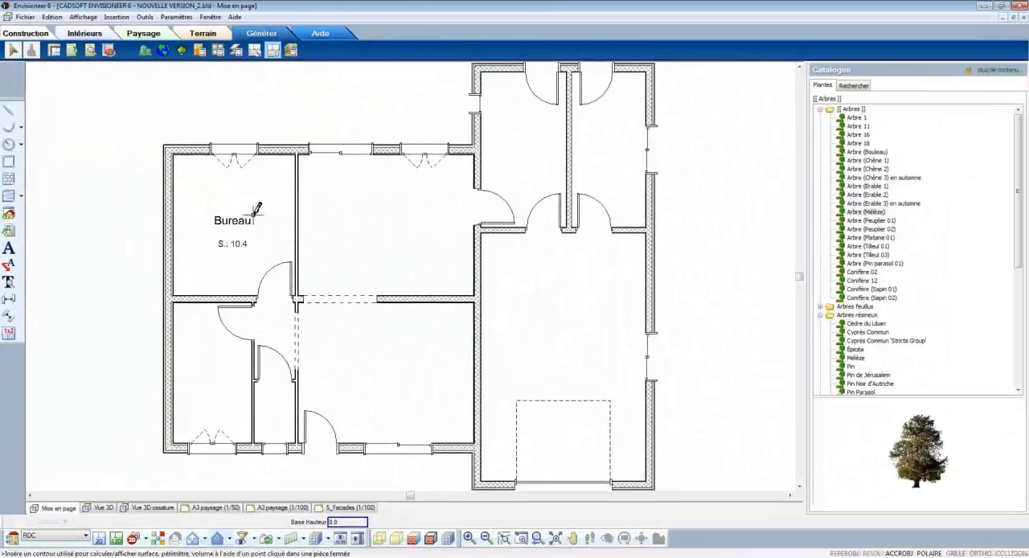
Step: Calculate the remaining room areas, titled Dressing, Dgt., WC, Salon, Coin repas, Cuisine, Cellier, Local Tech. and Garage, placing each label in its room
click(438, 370)
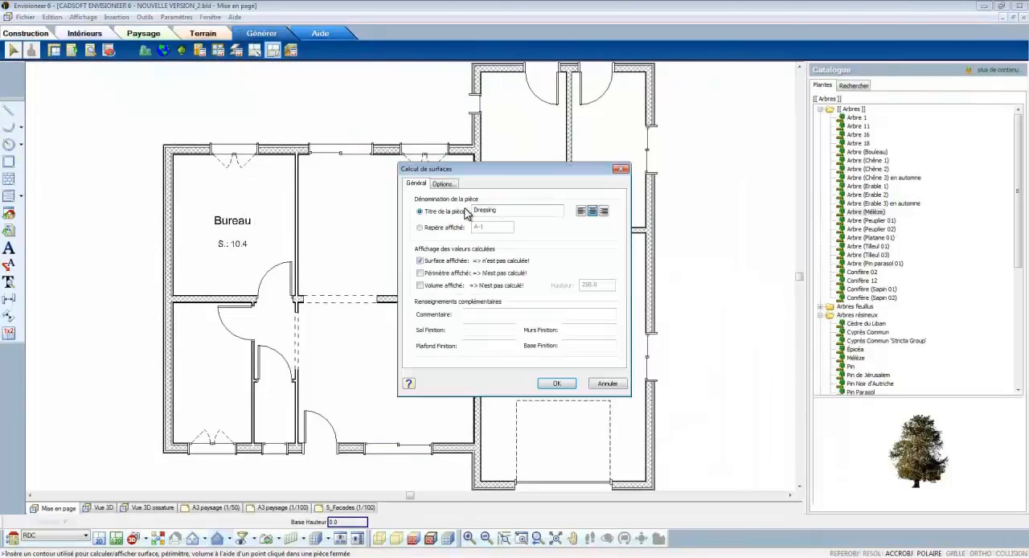
click(554, 384)
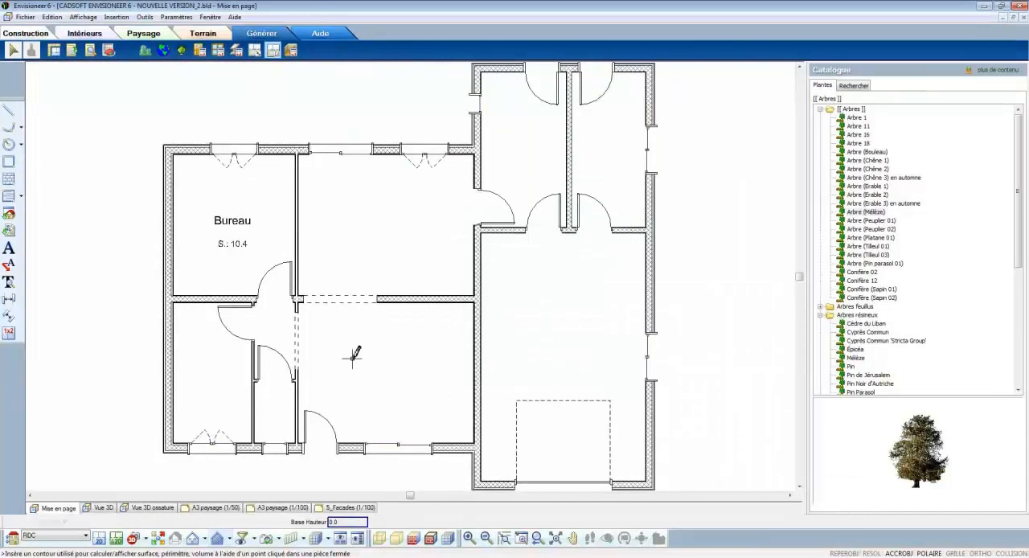
click(230, 347)
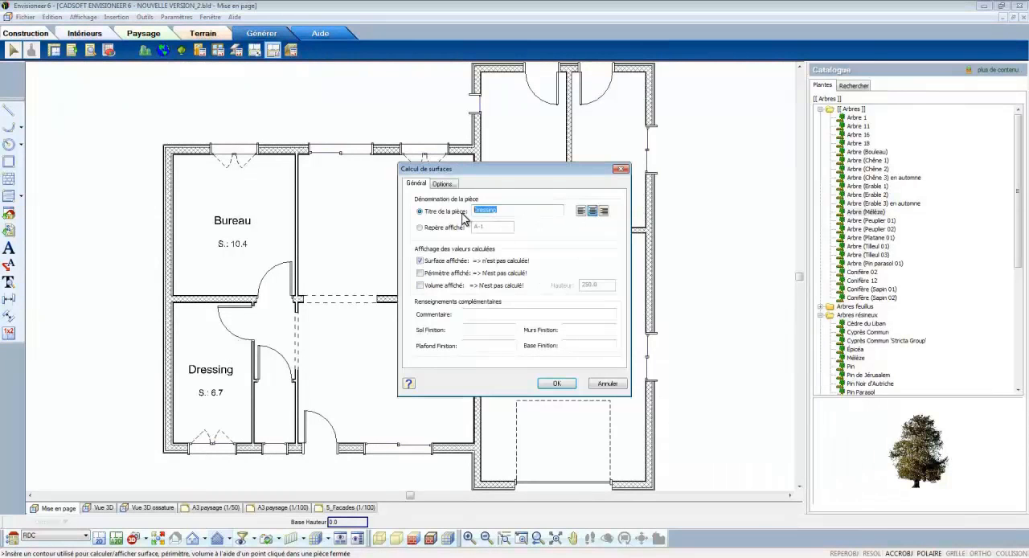
click(556, 383)
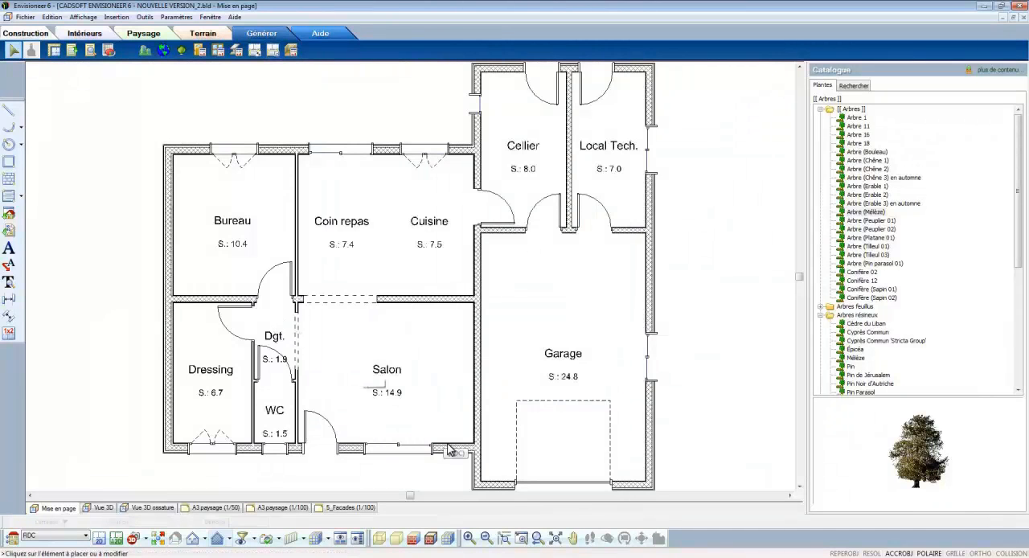
Step: Edit the Dressing area label to also display the perimeter and the volume, with a height of 250.0
click(521, 541)
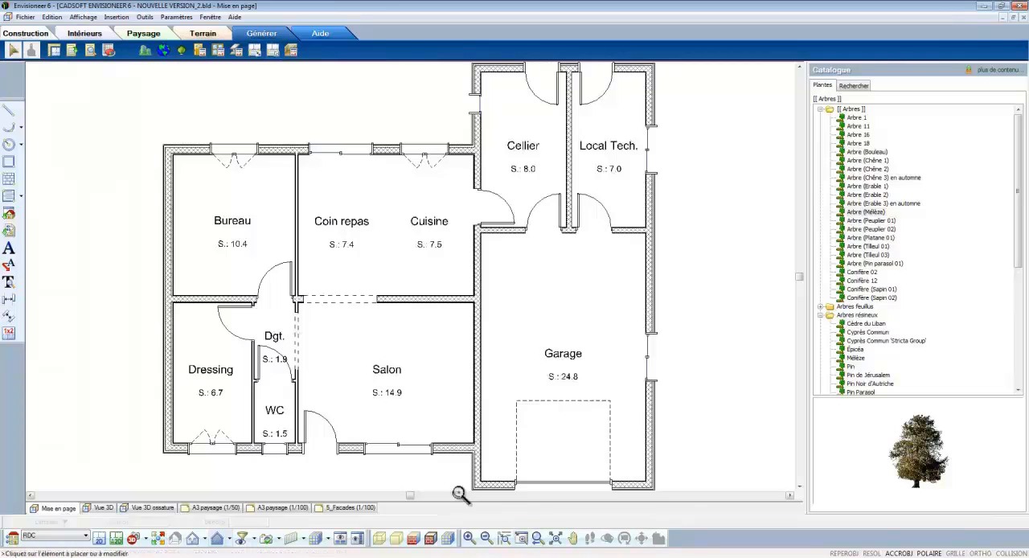
drag(143, 257, 349, 481)
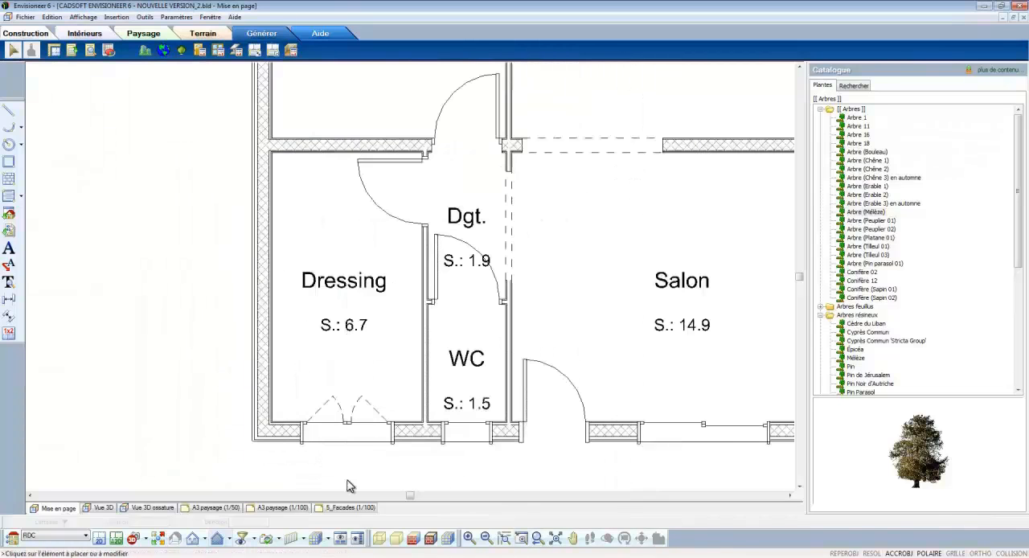
click(357, 283)
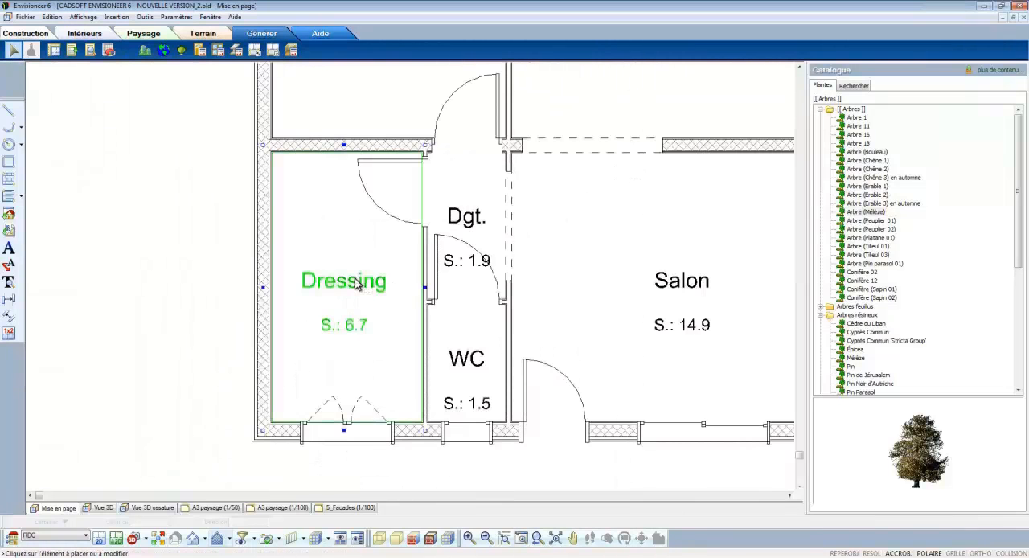
right_click(358, 281)
click(387, 297)
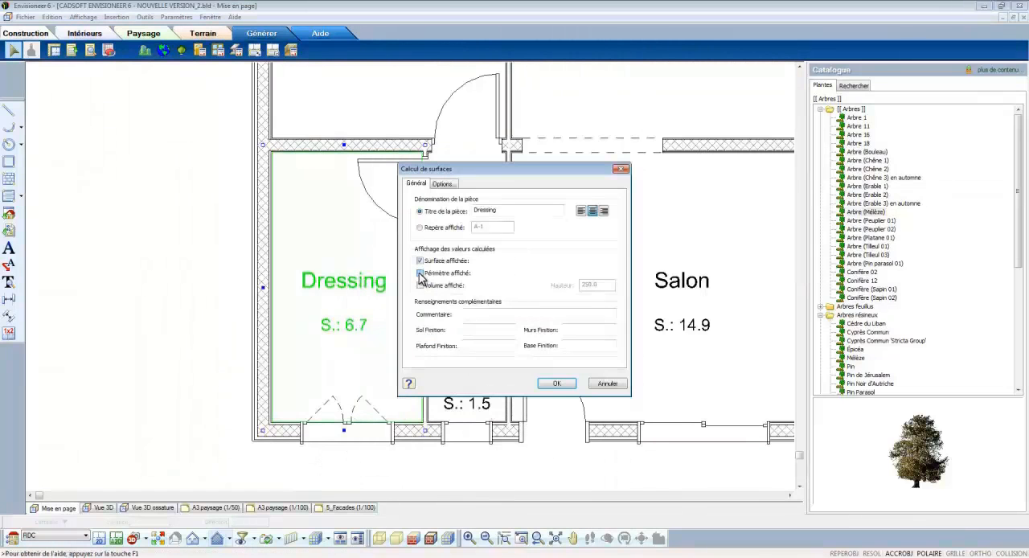
click(554, 384)
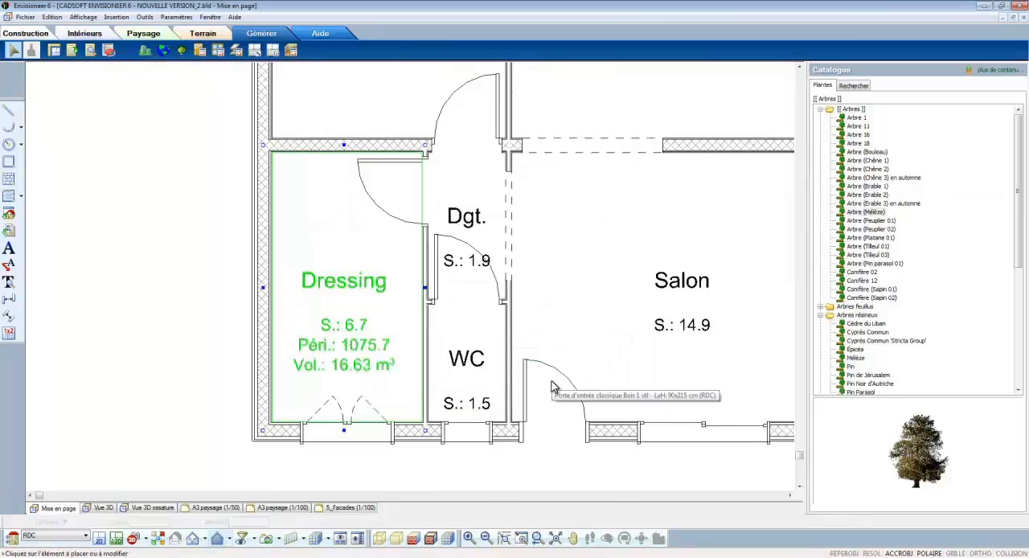
Step: Select the partition between the Dressing and Dgt. rooms and try to shift it
click(433, 257)
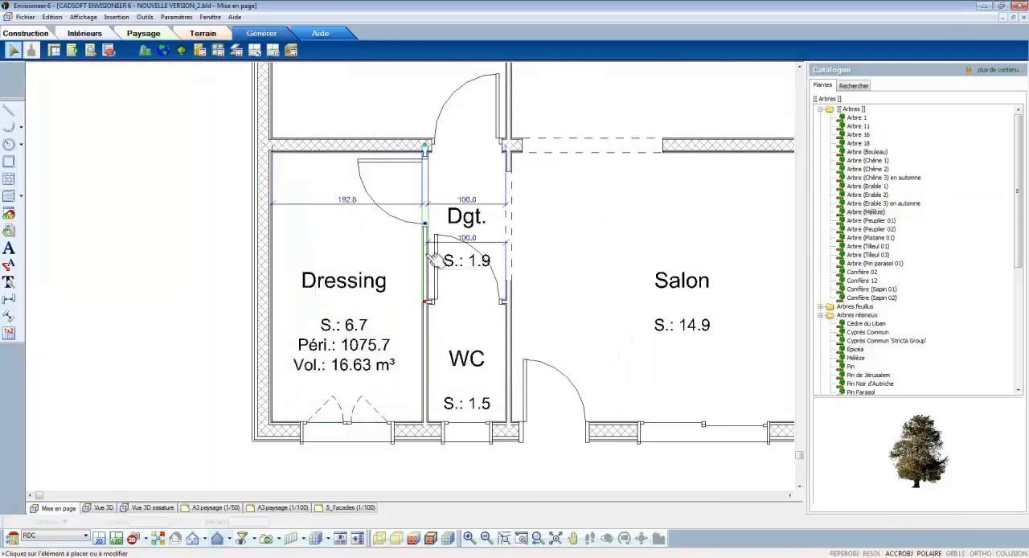
mouse_move(427, 226)
mouse_down()
mouse_move(444, 228)
mouse_move(427, 231)
mouse_up()
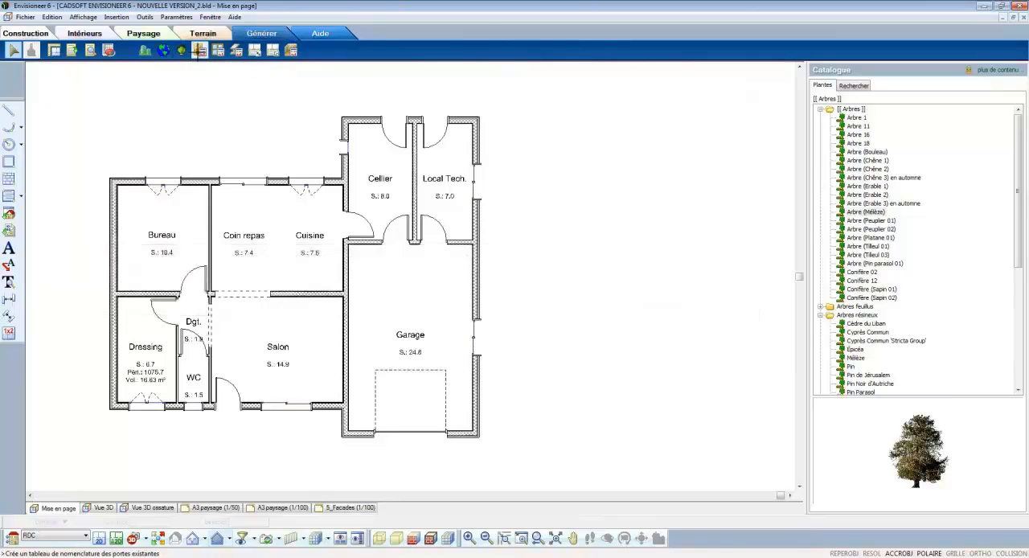
Step: Generate the door schedule titled NOMENCLATURE DES PORTES and place it beside the Local Tech. room, outside the plan
click(198, 50)
click(611, 382)
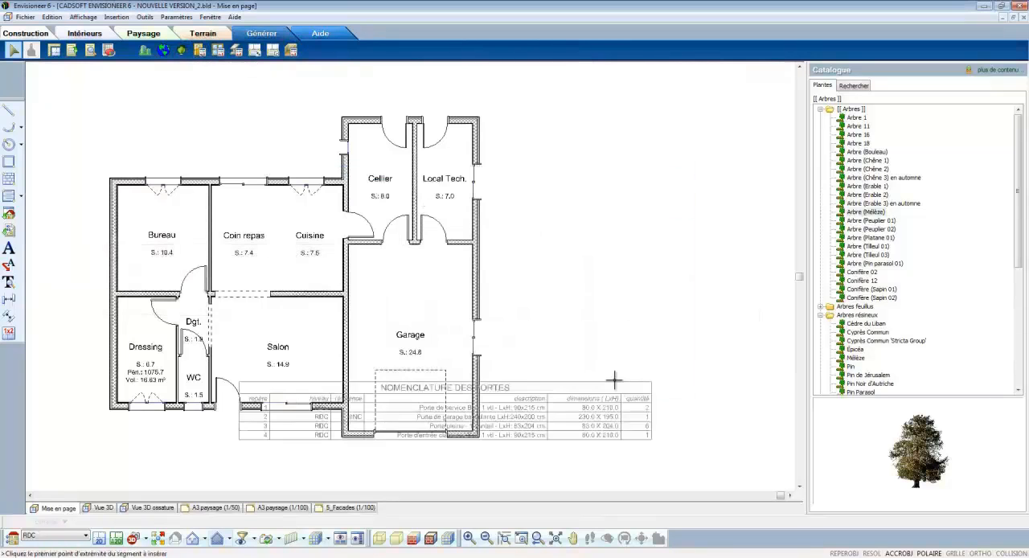
click(727, 148)
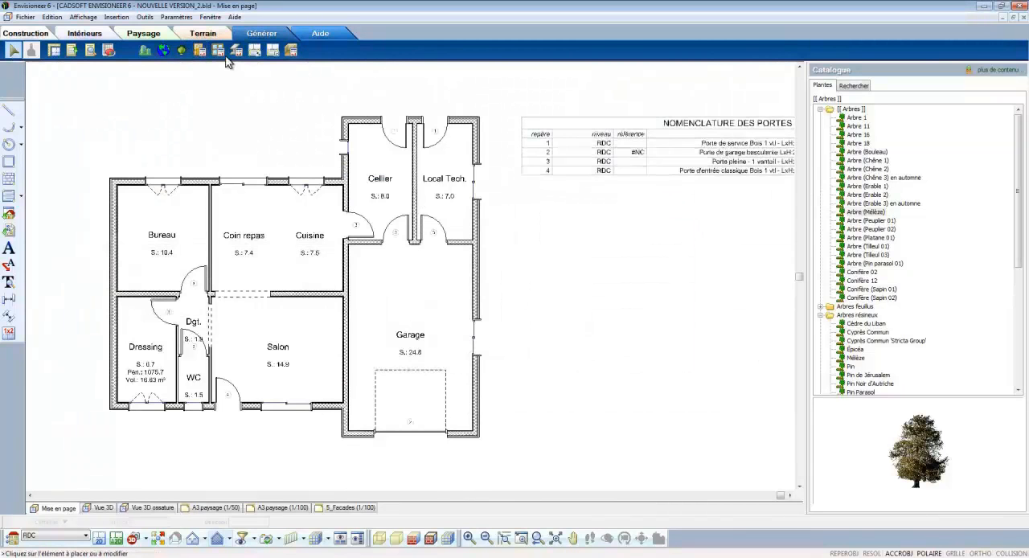
Step: Generate the RDC window schedule titled NOMENCLATURE DES FENETRES with annotated elements and place it just below the door schedule
click(219, 53)
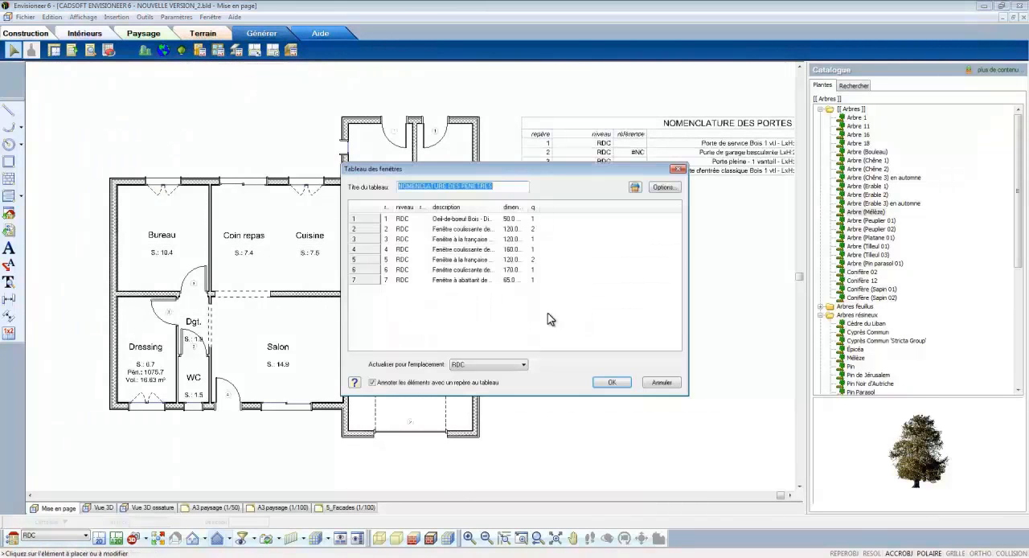
click(609, 382)
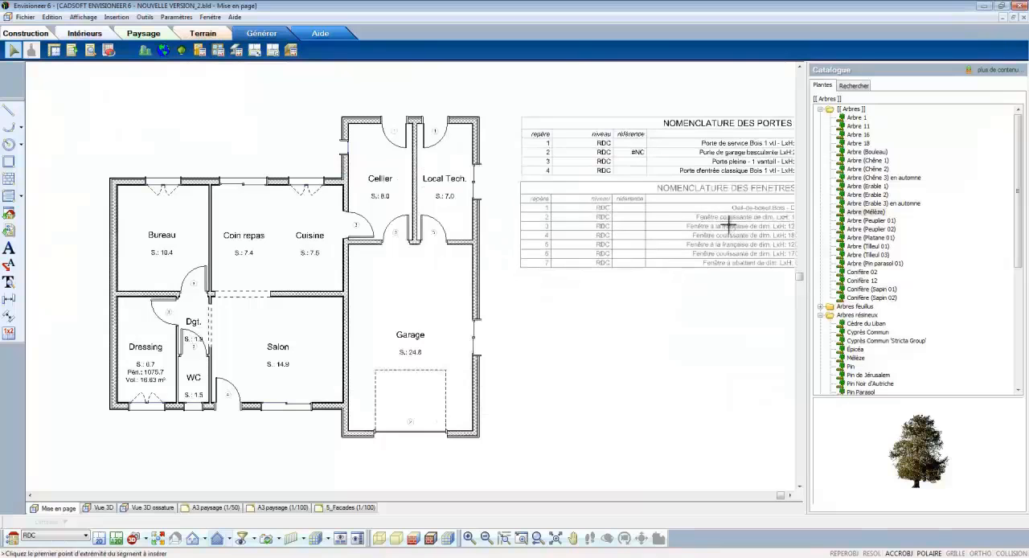
click(728, 225)
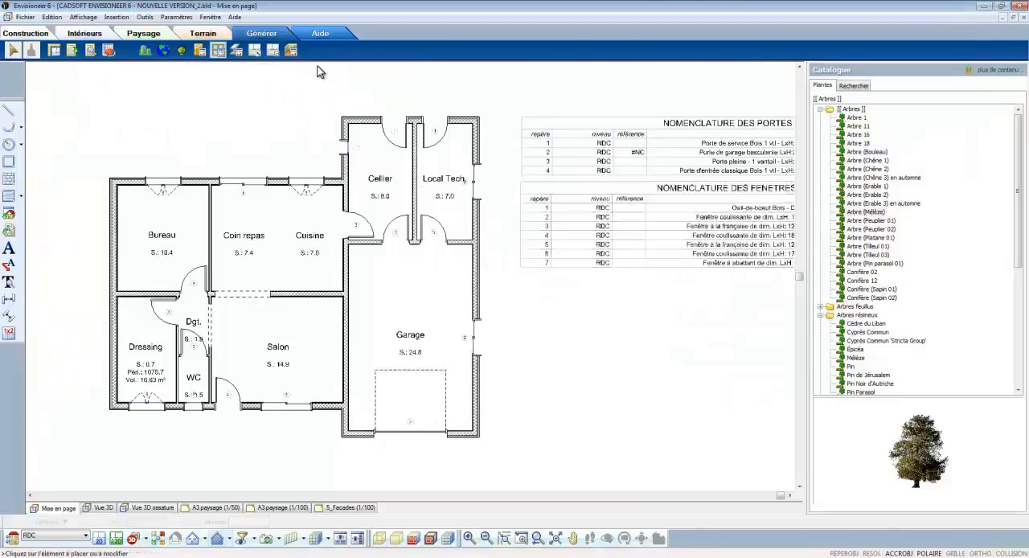
Step: Generate the RDC room area table titled TABLEAU DES SURFACES and place it below the window schedule
click(292, 53)
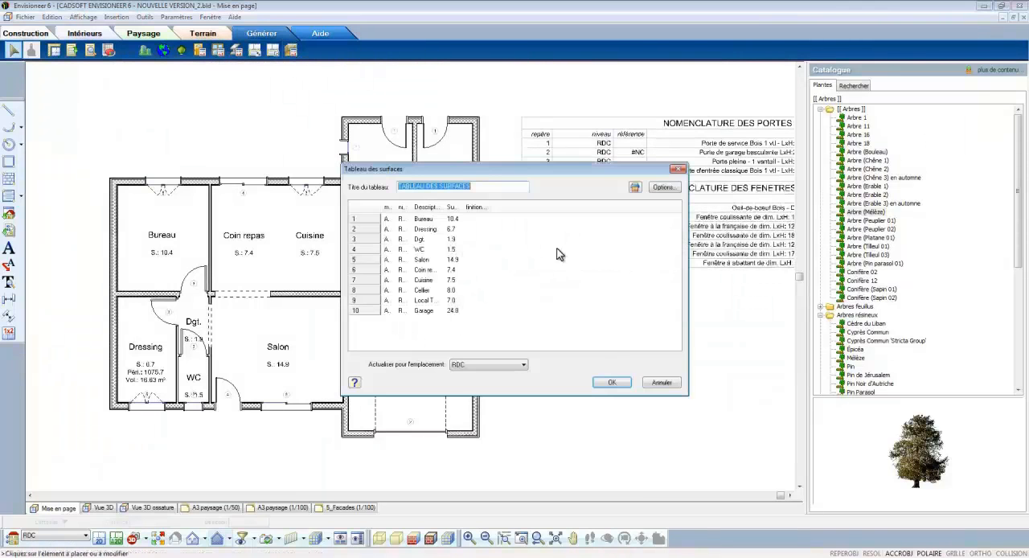
click(614, 383)
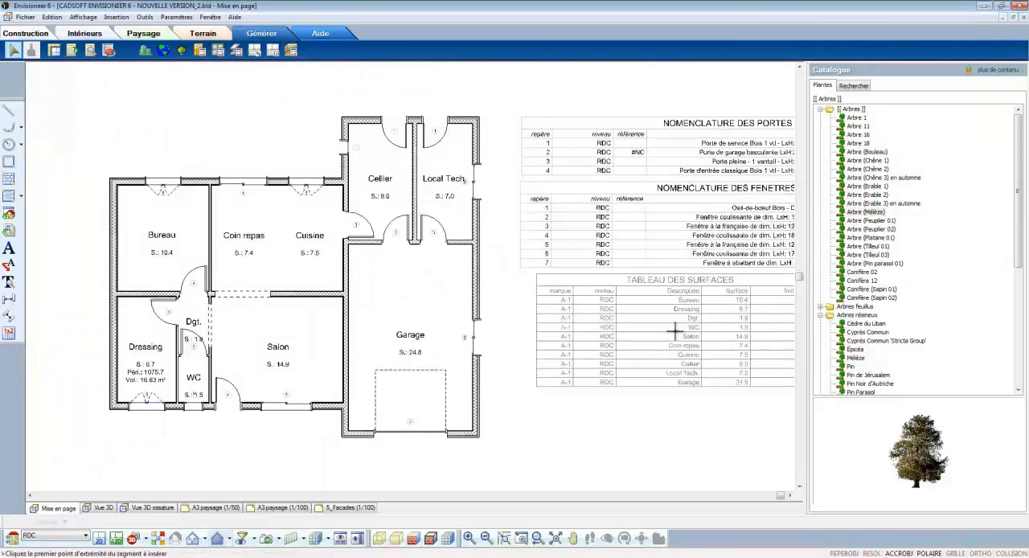
click(662, 328)
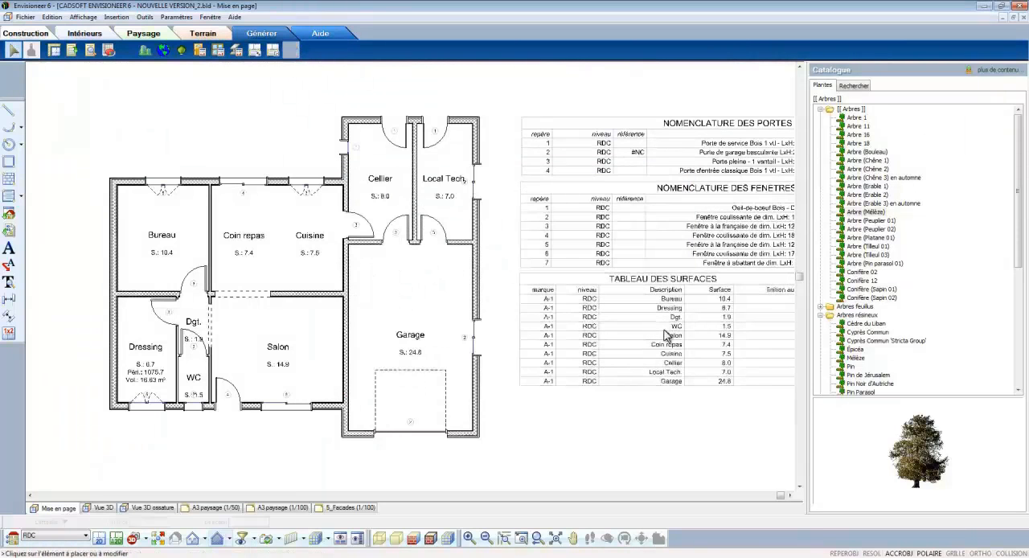
Step: Insert automatic exterior dimensions around the whole perimeter of the RDC plan
click(521, 536)
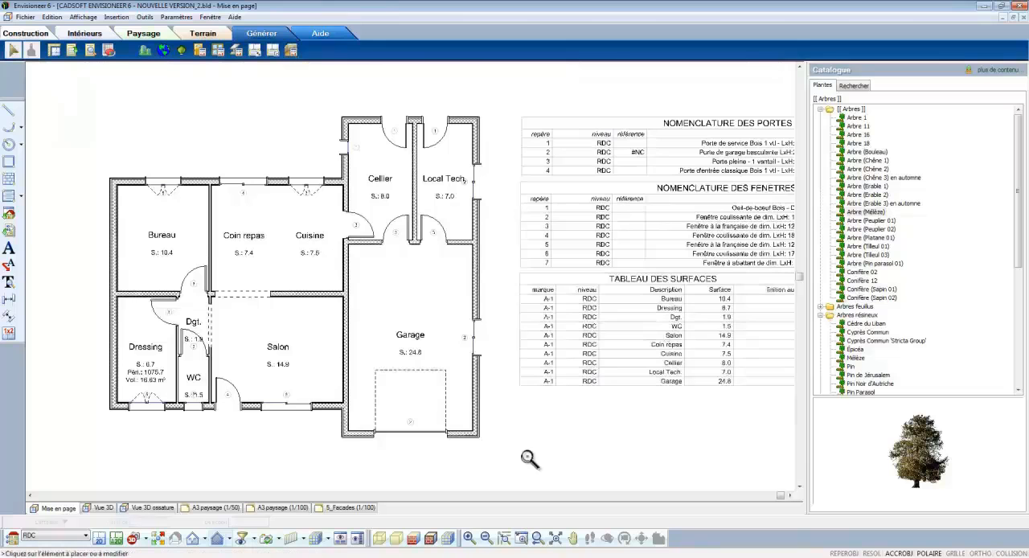
drag(435, 118, 499, 203)
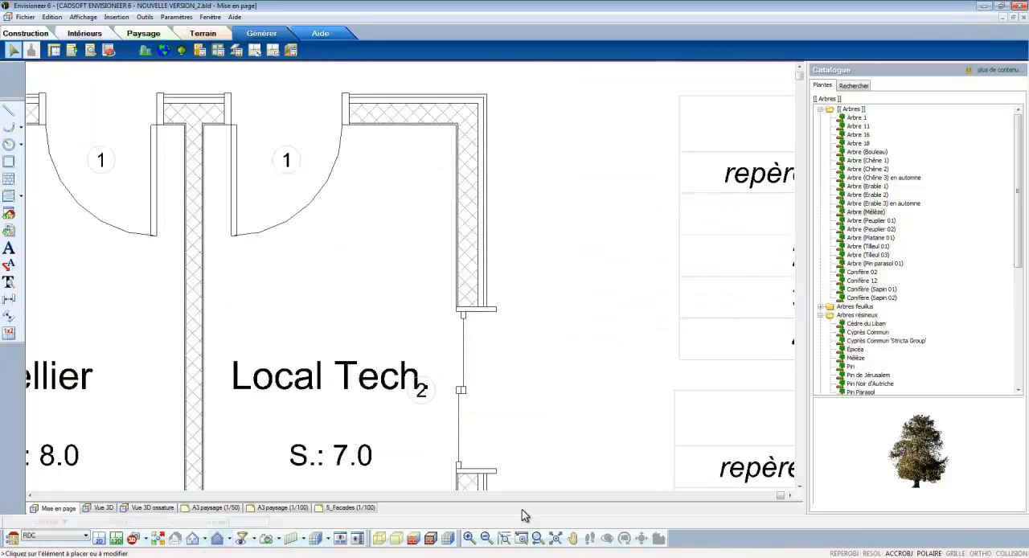
click(555, 538)
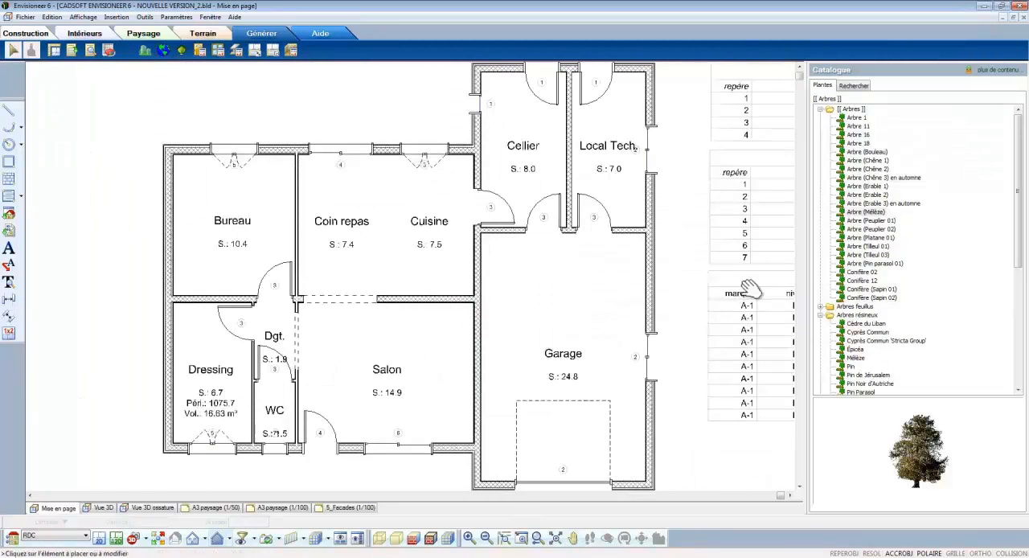
drag(685, 291, 142, 303)
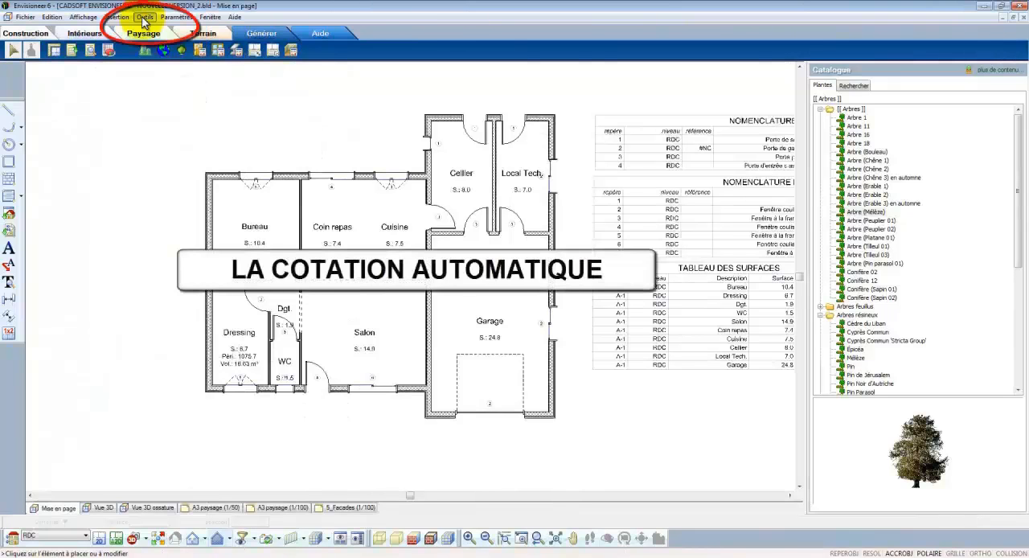
click(145, 18)
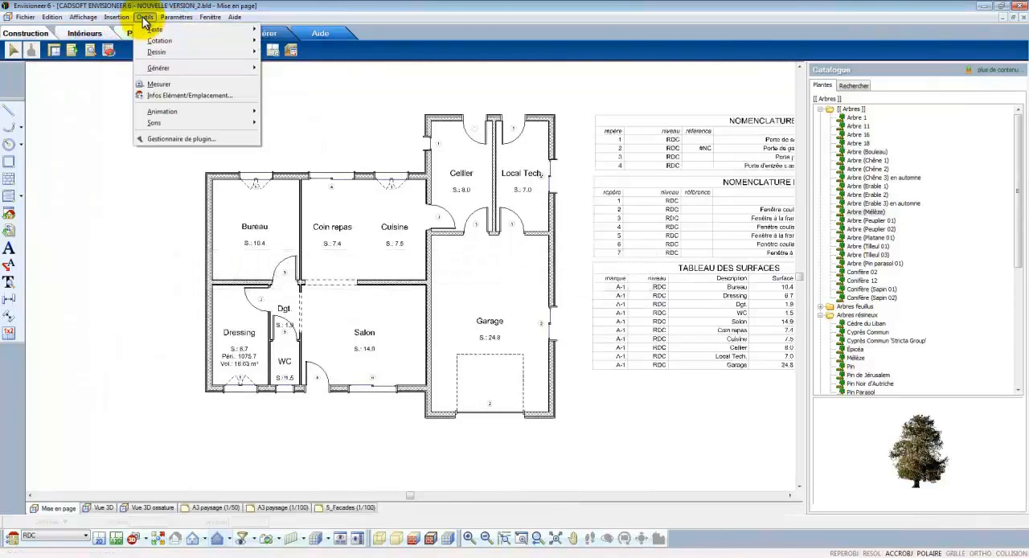
mouse_move(207, 40)
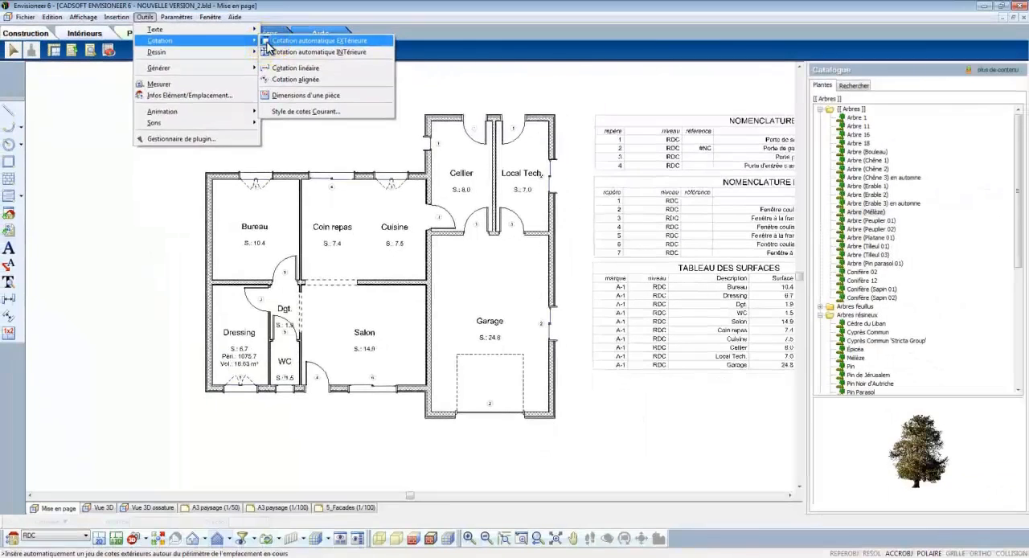
click(482, 93)
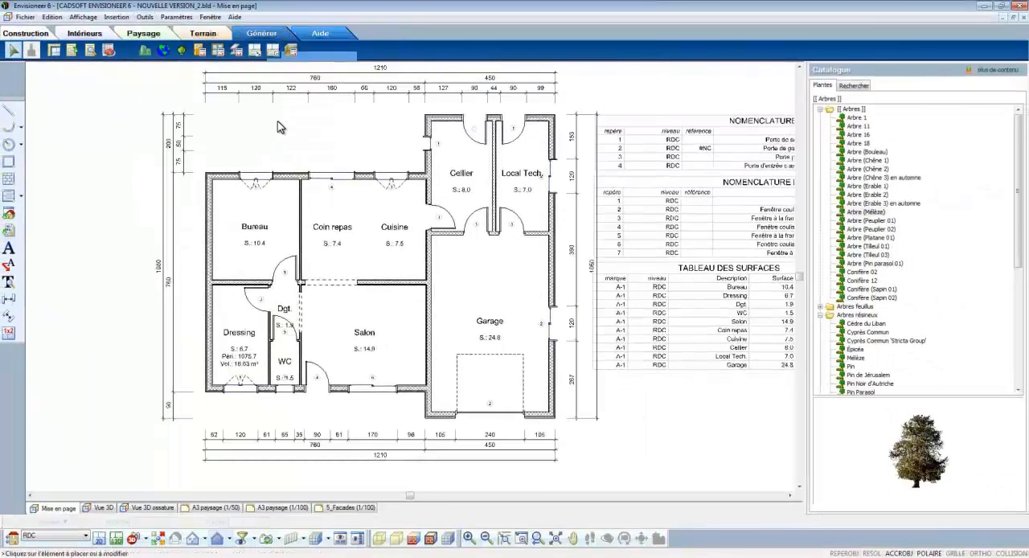
Step: Insert a line of automatic interior dimensions running horizontally through Bureau, Coin repas, Cuisine, Cellier and Local Tech
click(522, 537)
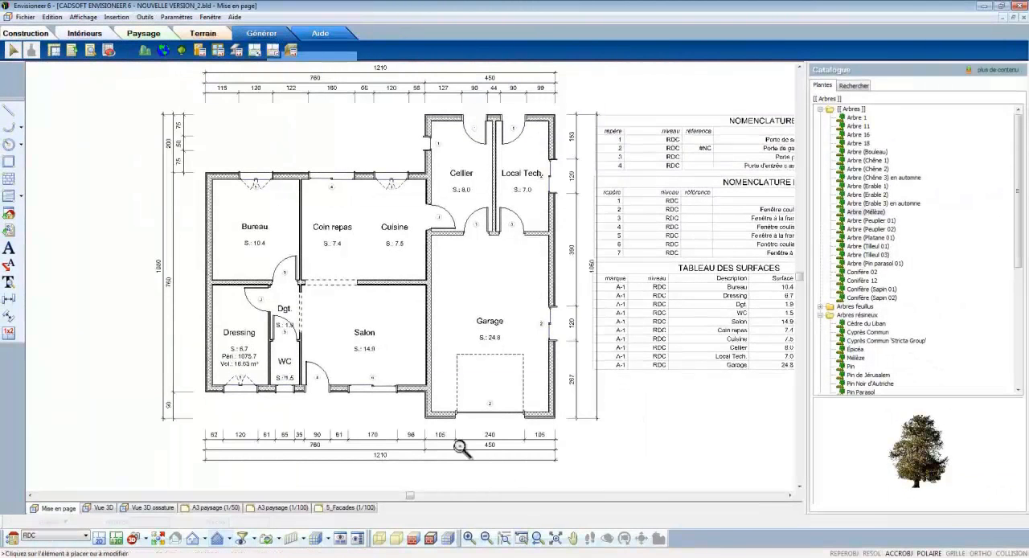
drag(197, 106, 573, 261)
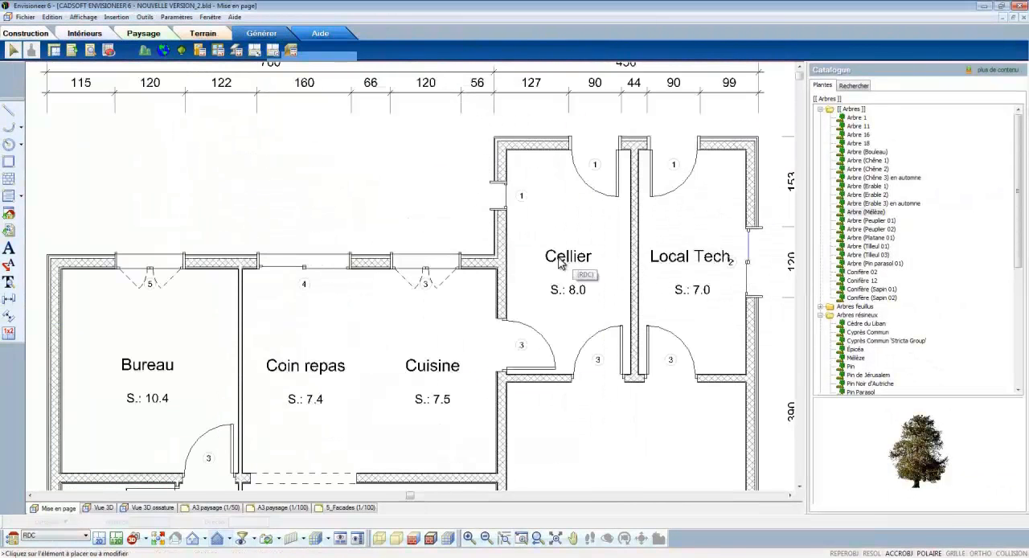
click(146, 17)
mouse_move(158, 41)
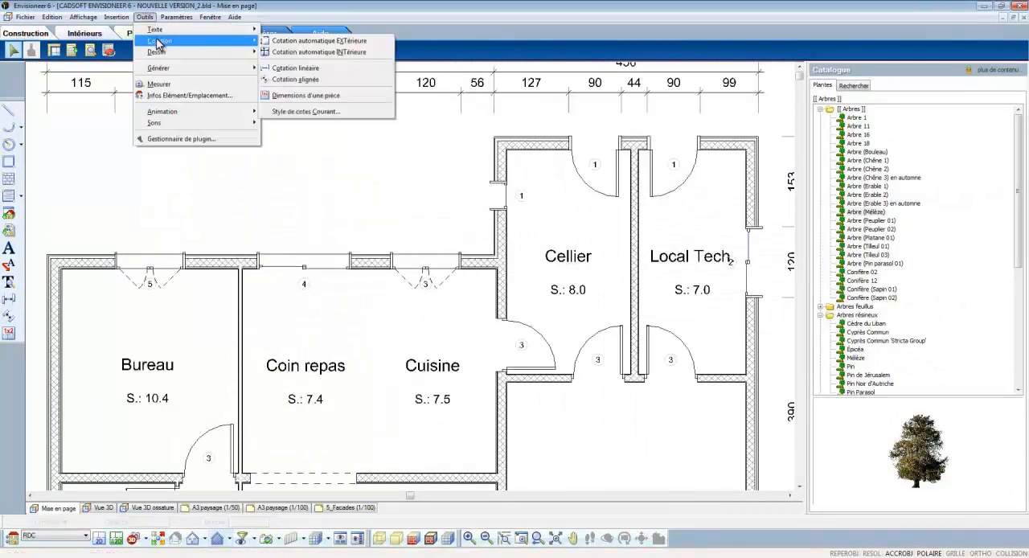
click(291, 52)
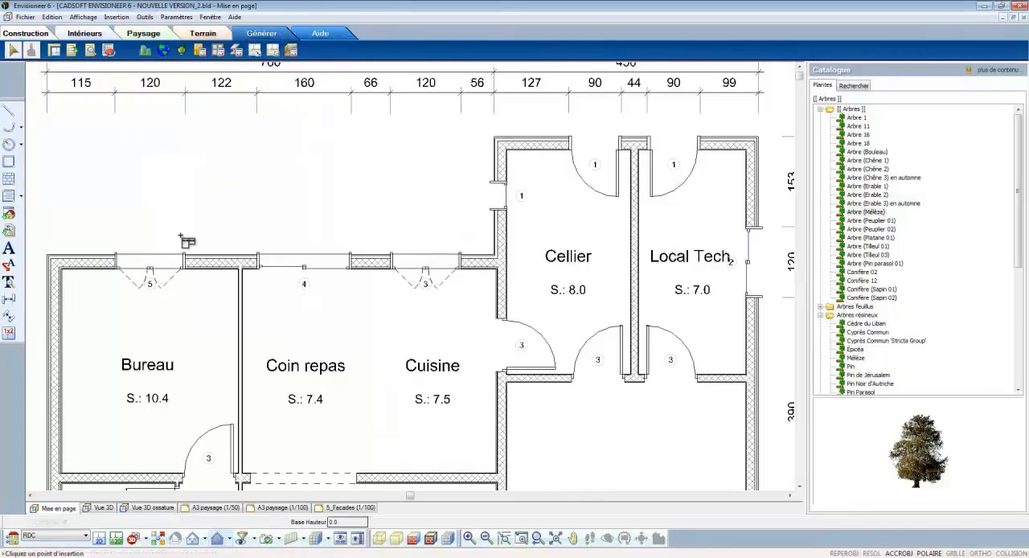
click(42, 308)
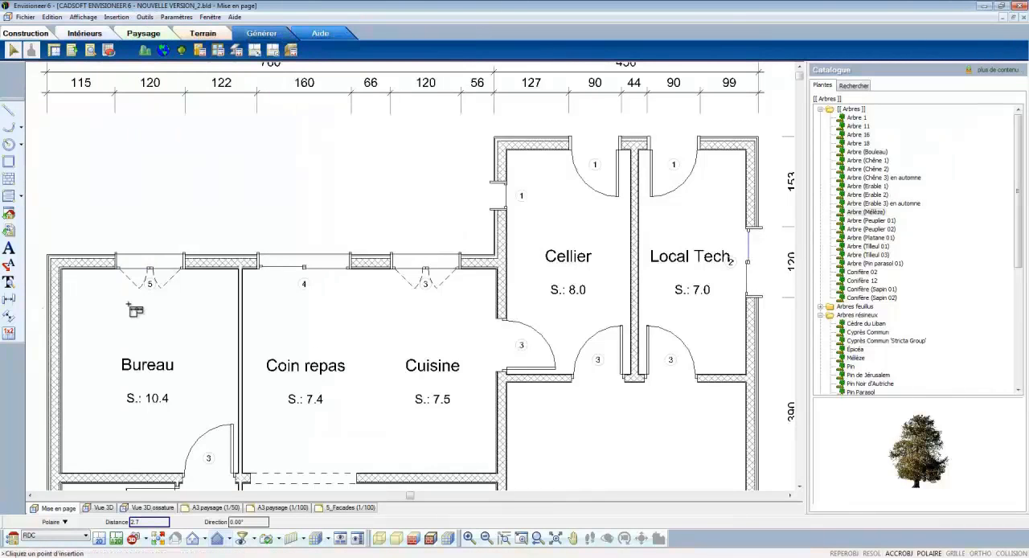
click(774, 317)
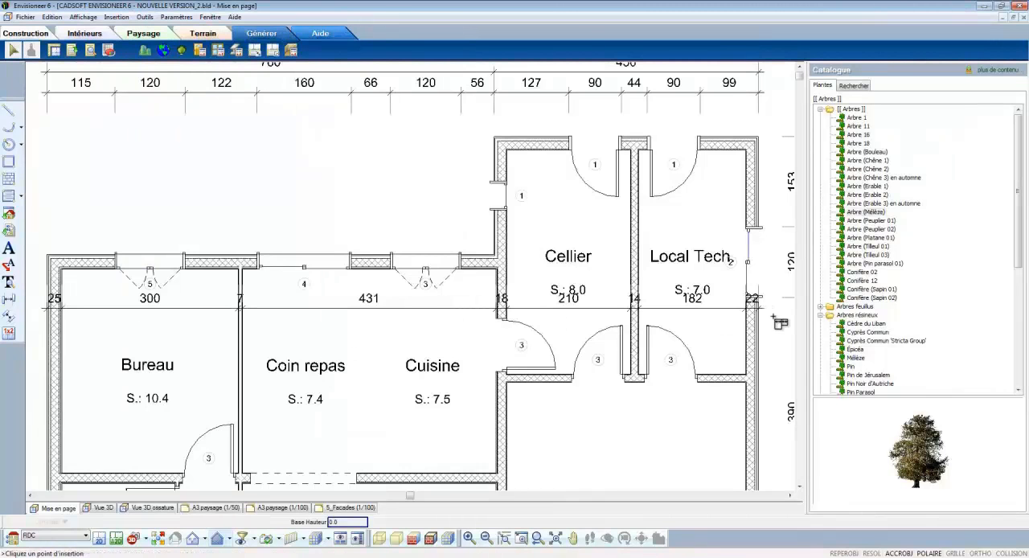
key(Escape)
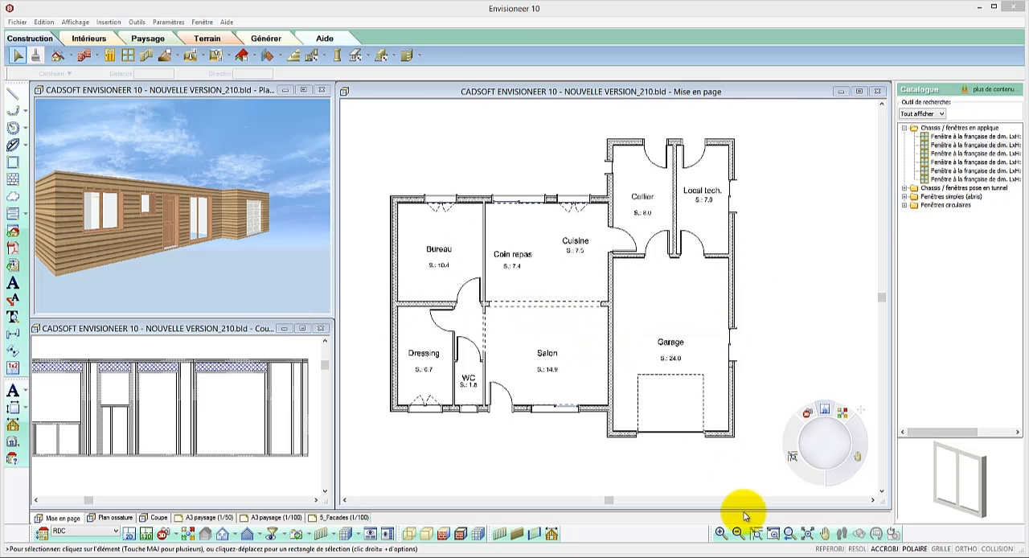
Step: Show the Repères d'ouvertures, Repères de fenêtres and Repères de portes in the plan through the display filter
click(775, 535)
drag(379, 357, 601, 448)
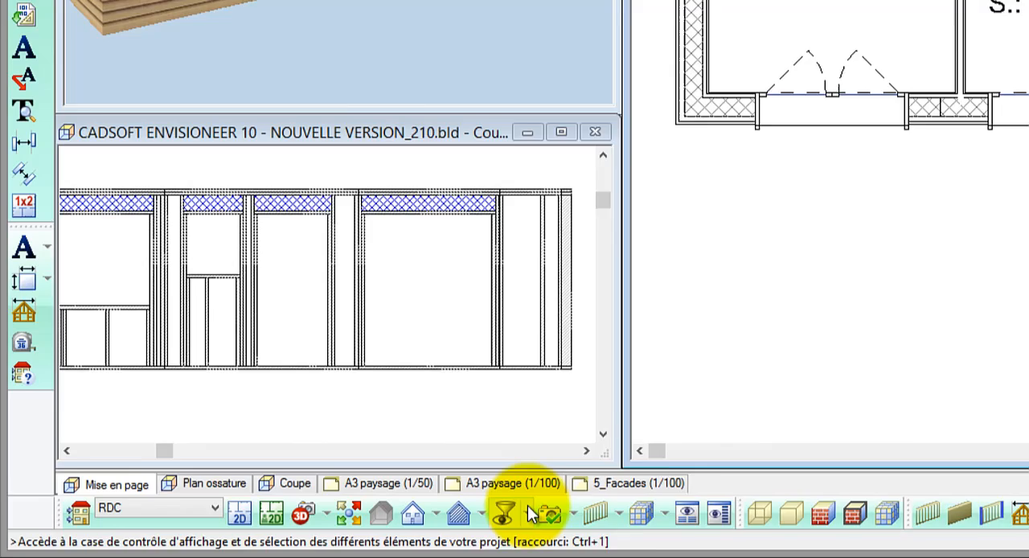
click(474, 519)
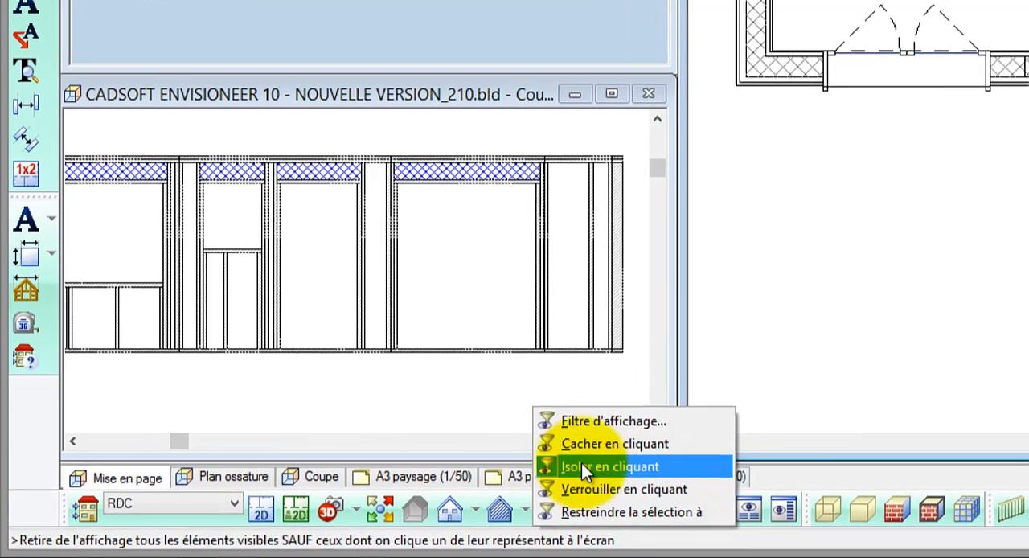
click(616, 425)
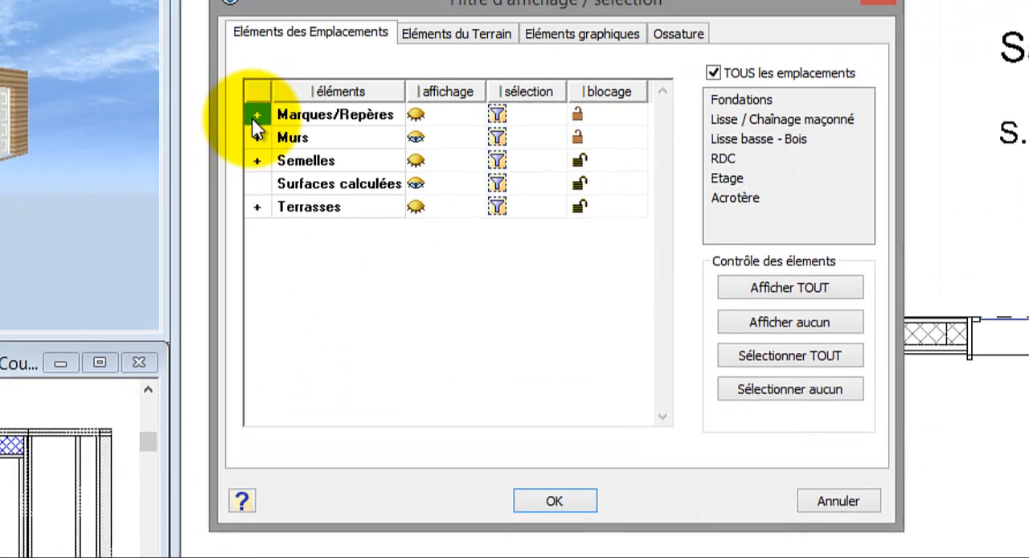
click(254, 117)
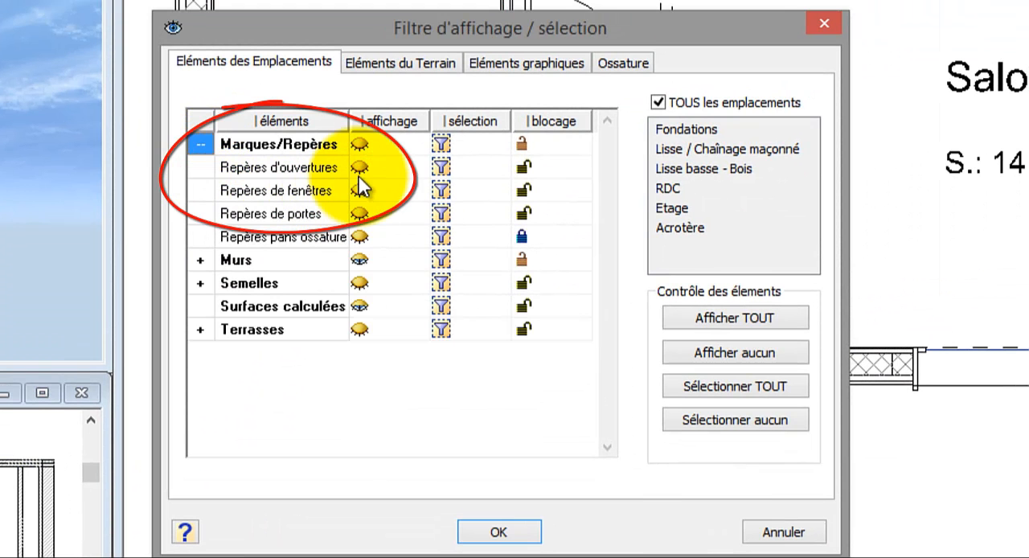
click(359, 167)
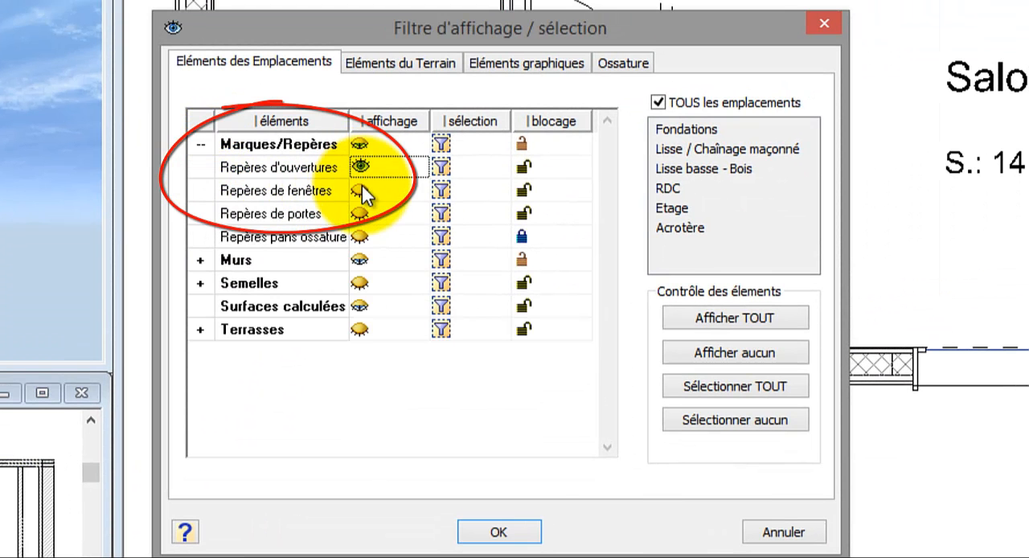
click(360, 190)
click(361, 214)
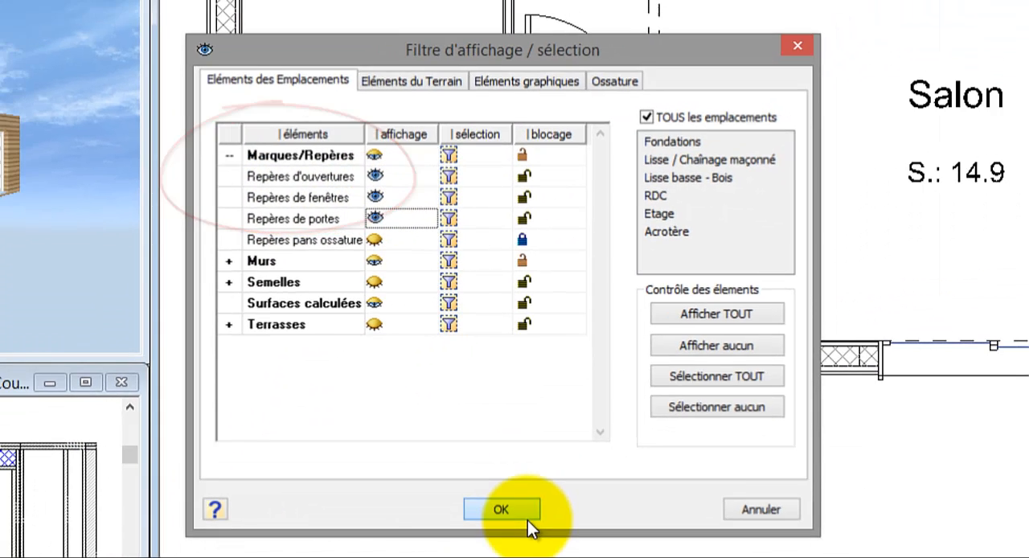
click(498, 531)
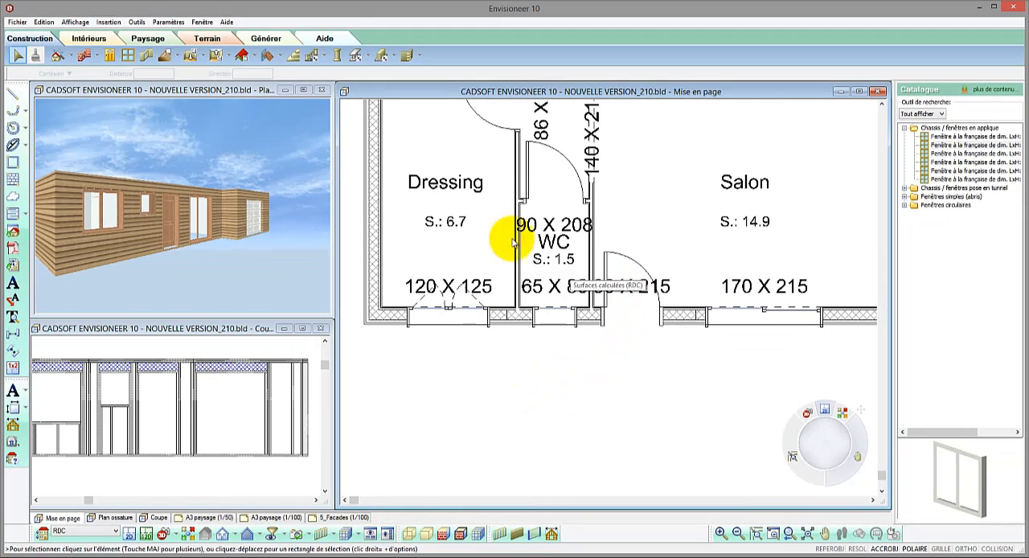
Step: In the software settings for Marques en plan, set the door markers' text style to Texte (petit)
click(175, 23)
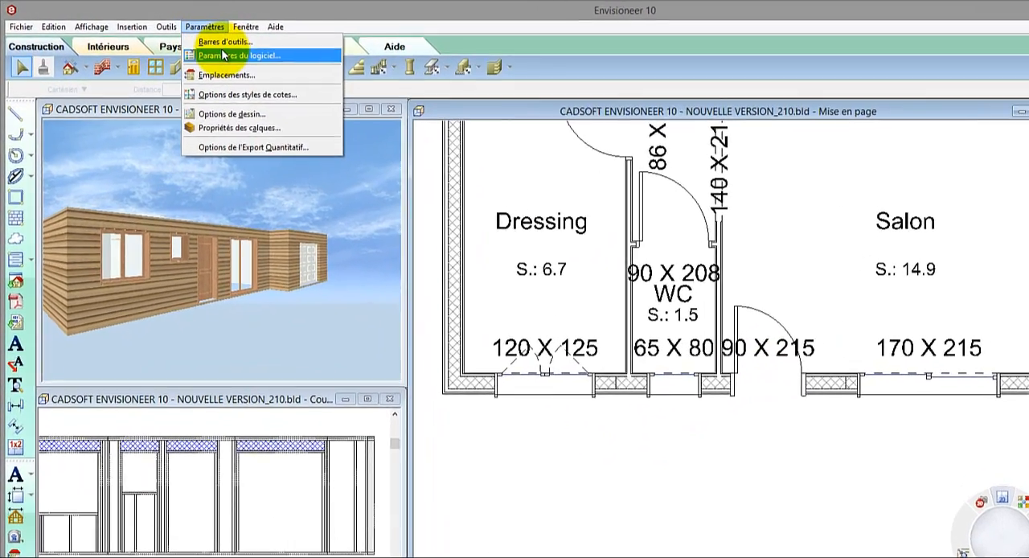
click(191, 37)
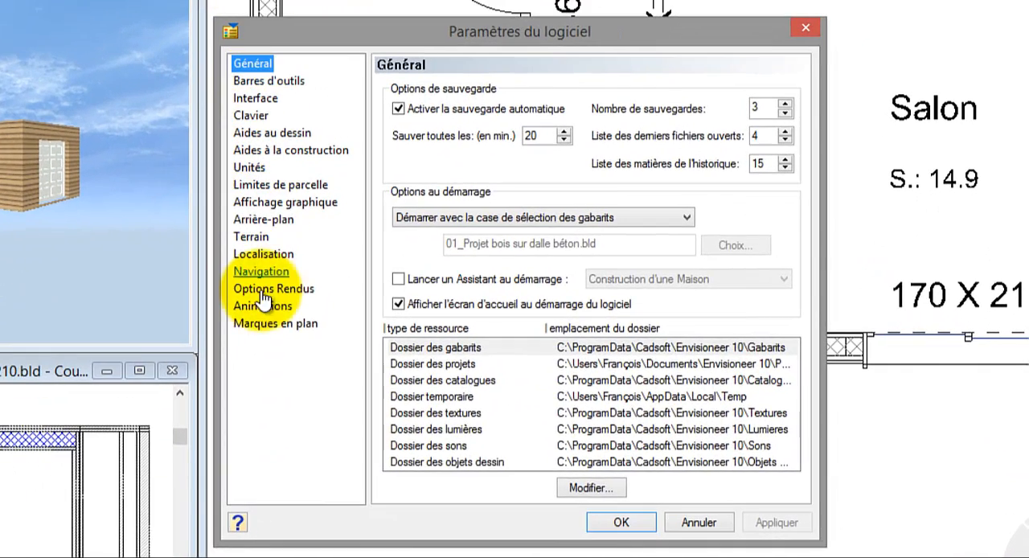
click(356, 353)
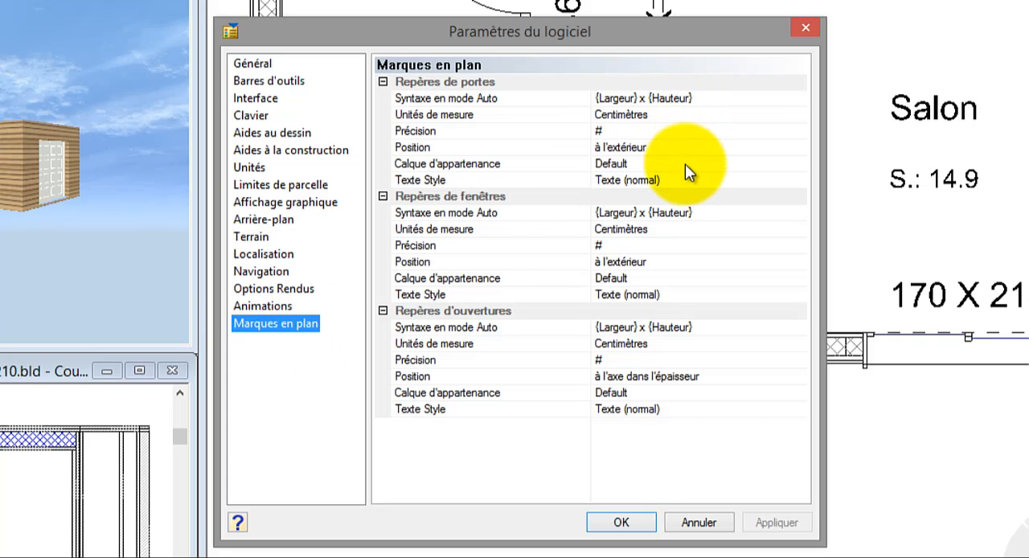
click(803, 181)
click(803, 184)
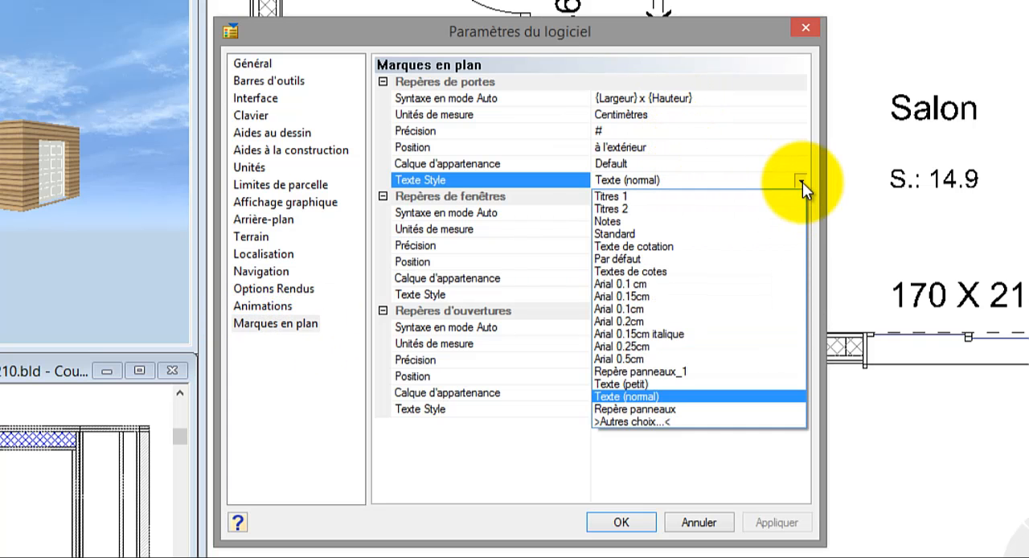
click(759, 384)
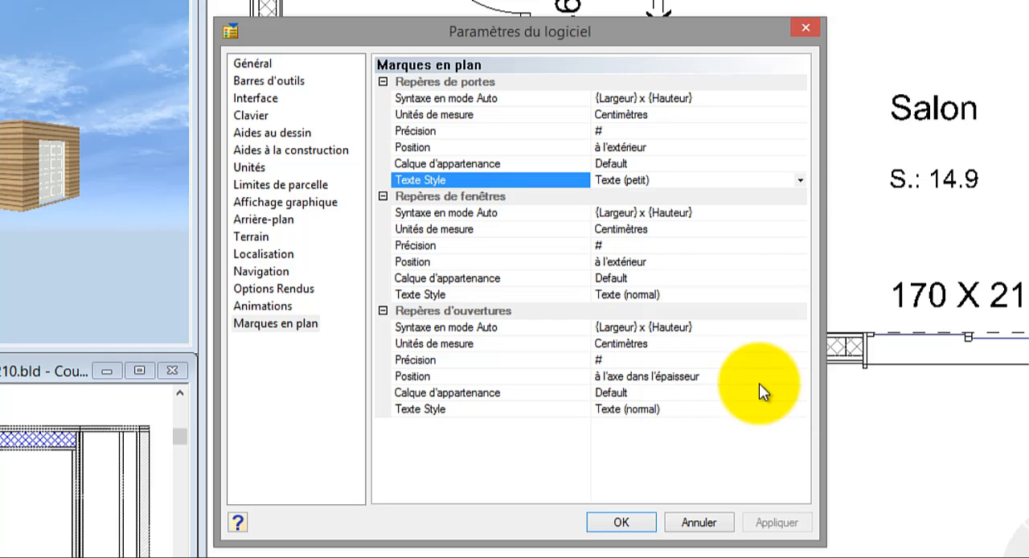
Step: Set the text style of the window and opening markers to Texte (petit) and apply the settings
click(802, 295)
click(801, 295)
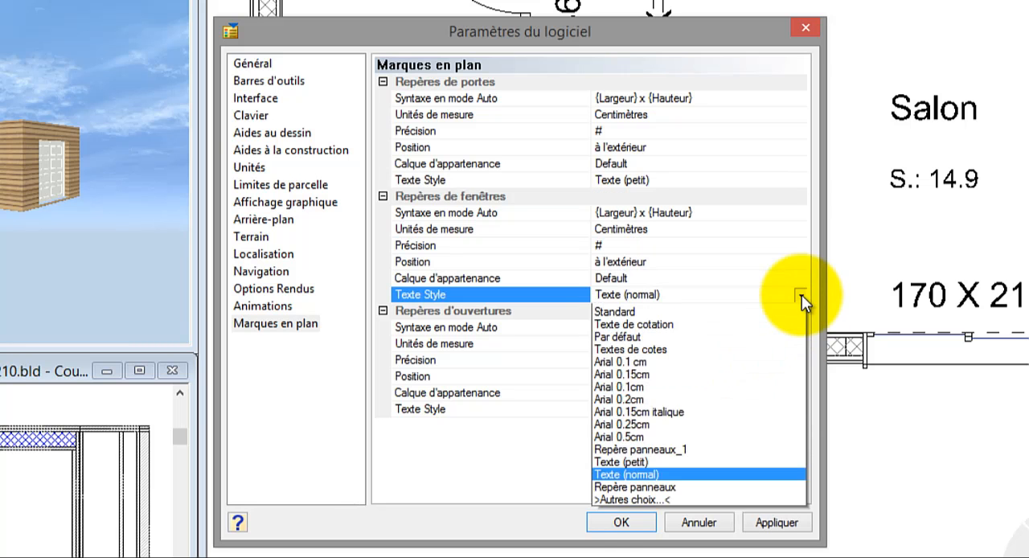
click(740, 505)
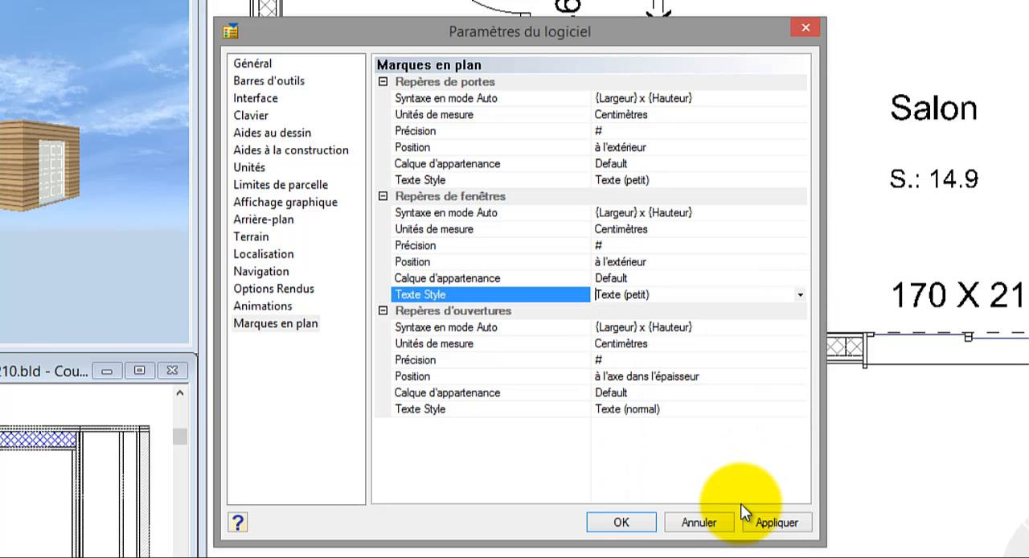
click(801, 410)
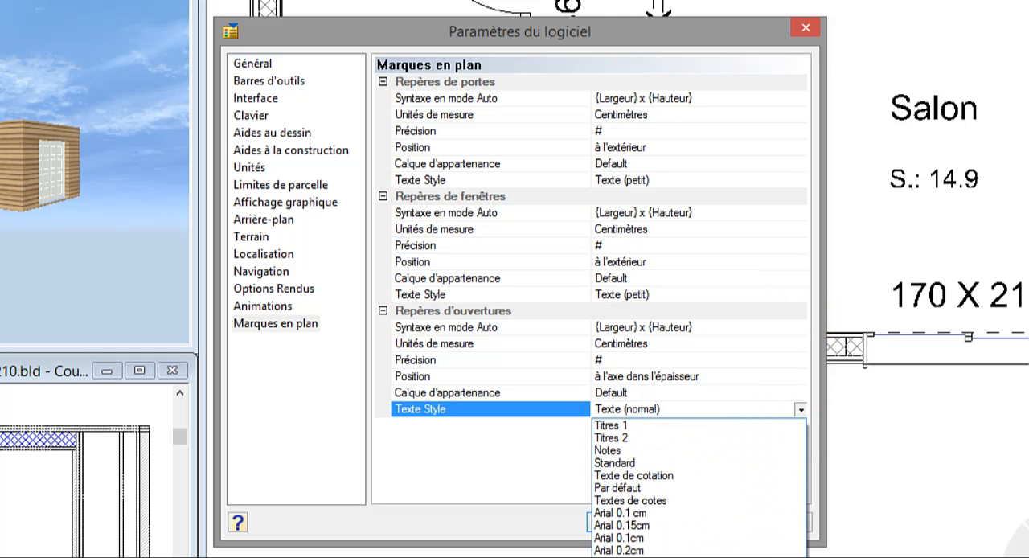
click(691, 557)
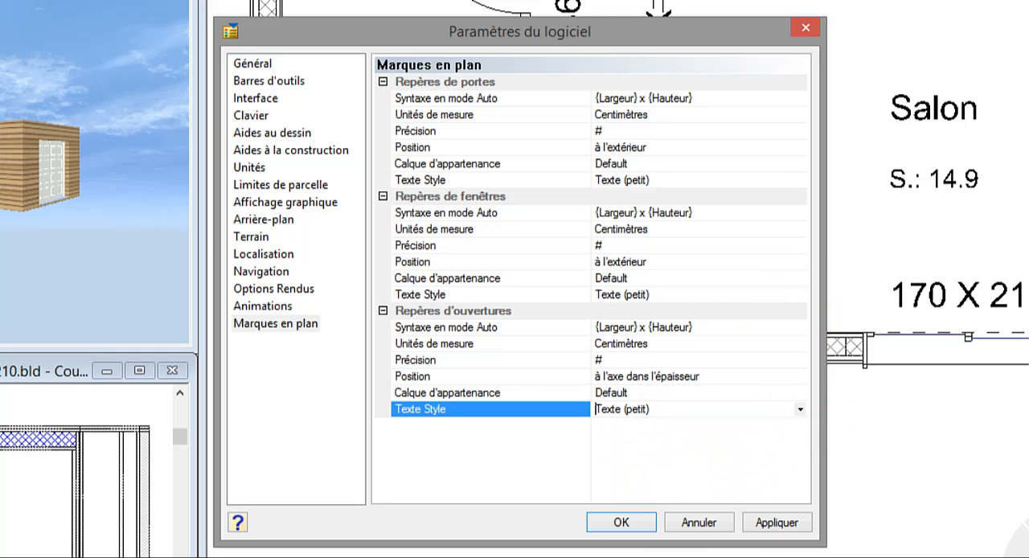
click(383, 311)
click(382, 196)
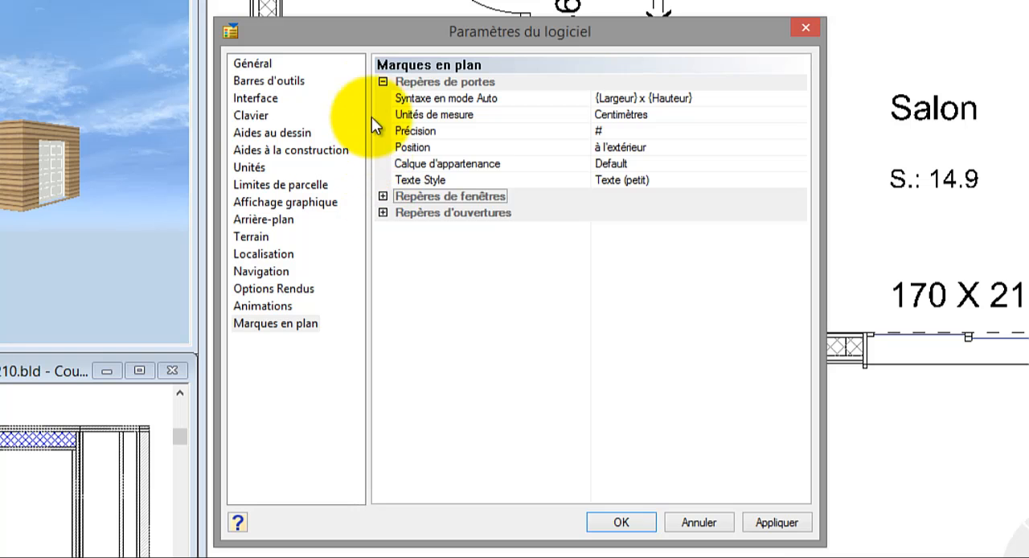
click(382, 82)
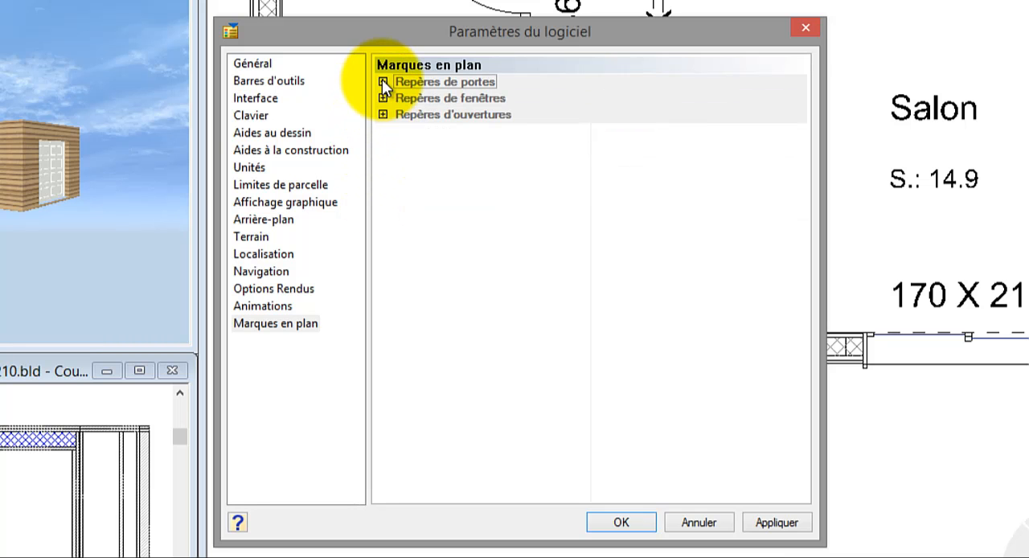
click(382, 82)
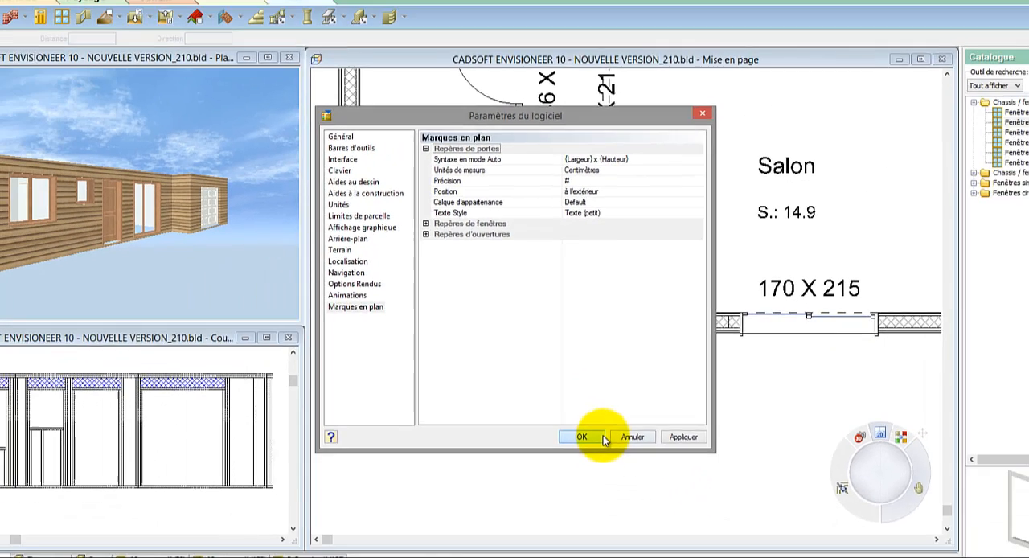
click(619, 478)
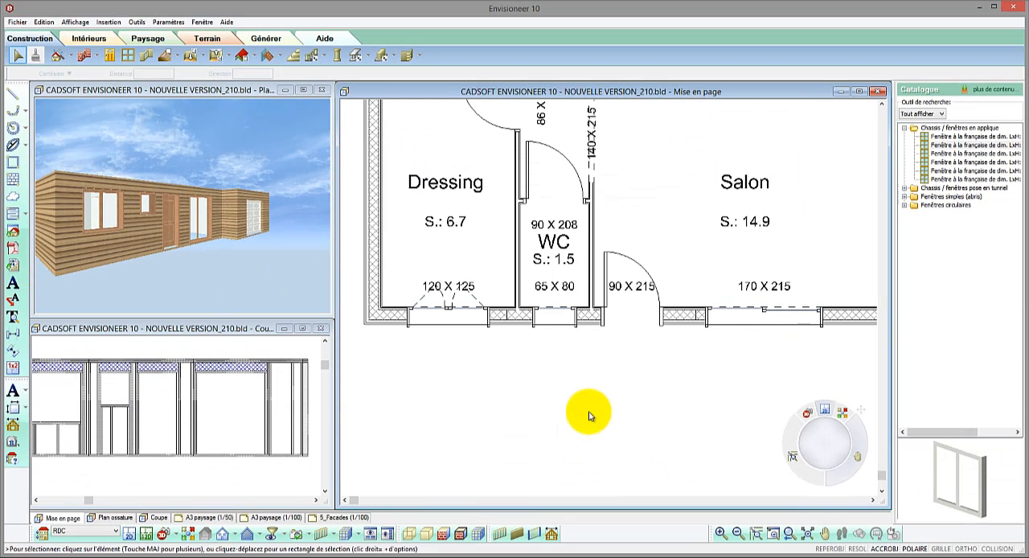
Step: Move the entrance door's size marker down from the door swing into the wall opening
click(635, 288)
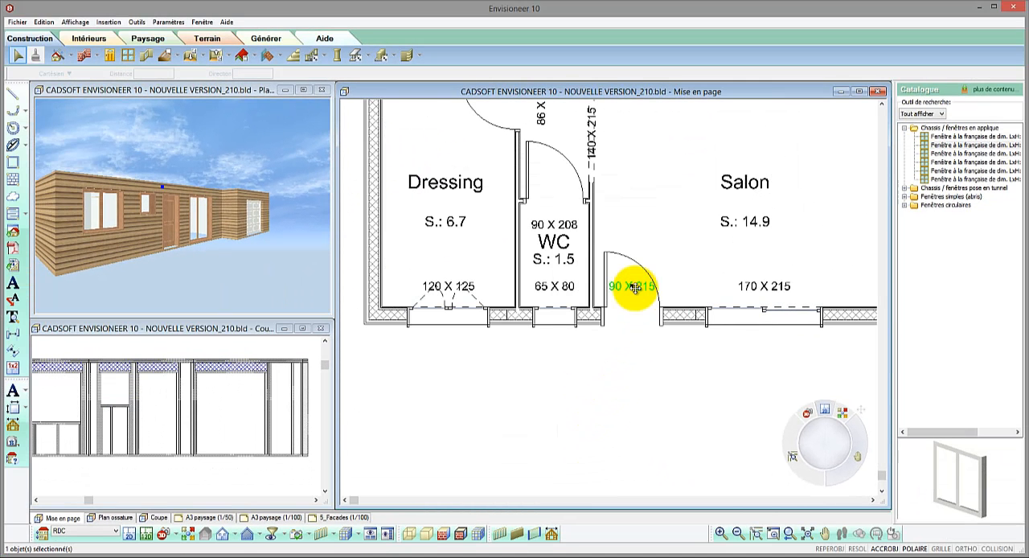
scroll(634, 287, up, 3)
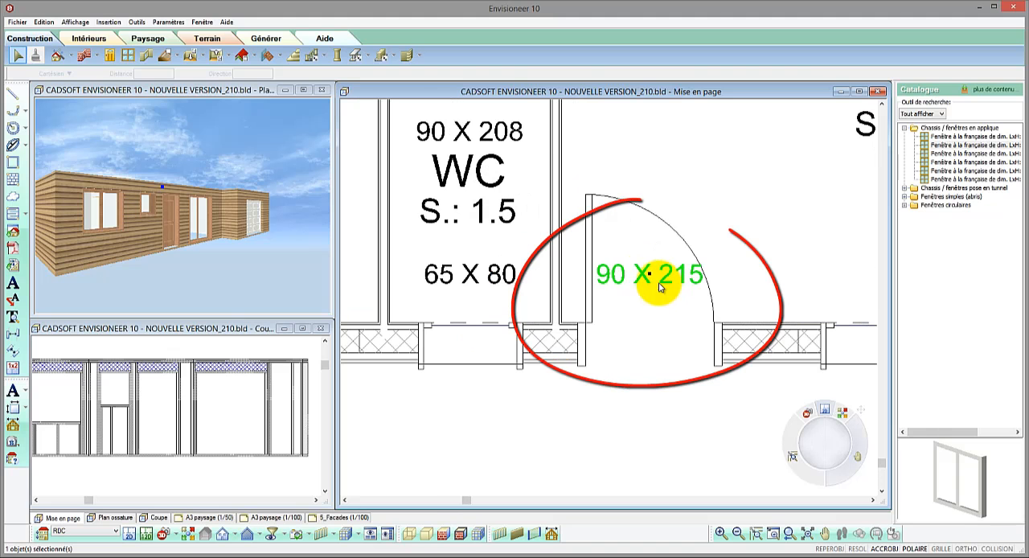
drag(649, 275, 648, 343)
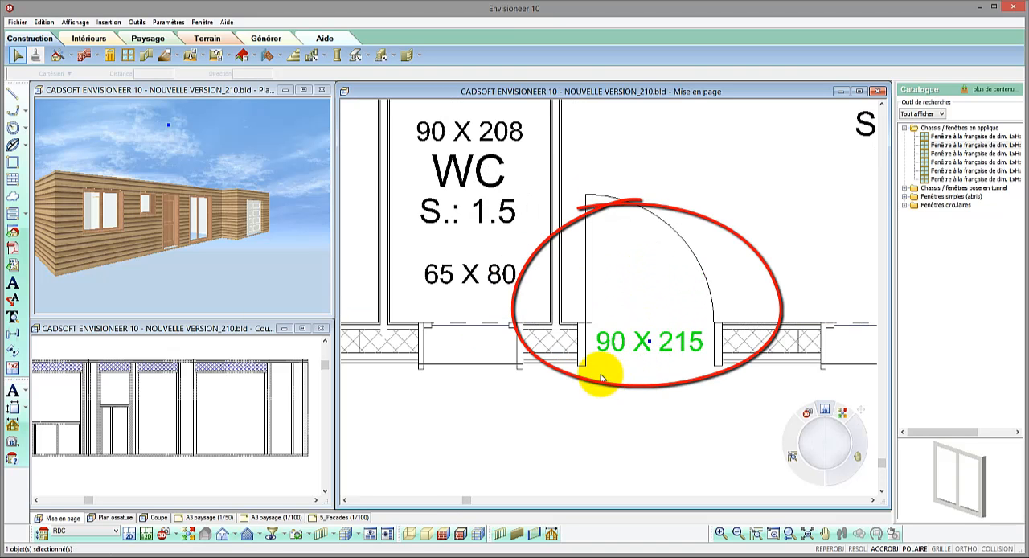
Step: In the 3D view, widen the entrance door to about 99 cm and shift it along the wall, away from the WC
click(171, 230)
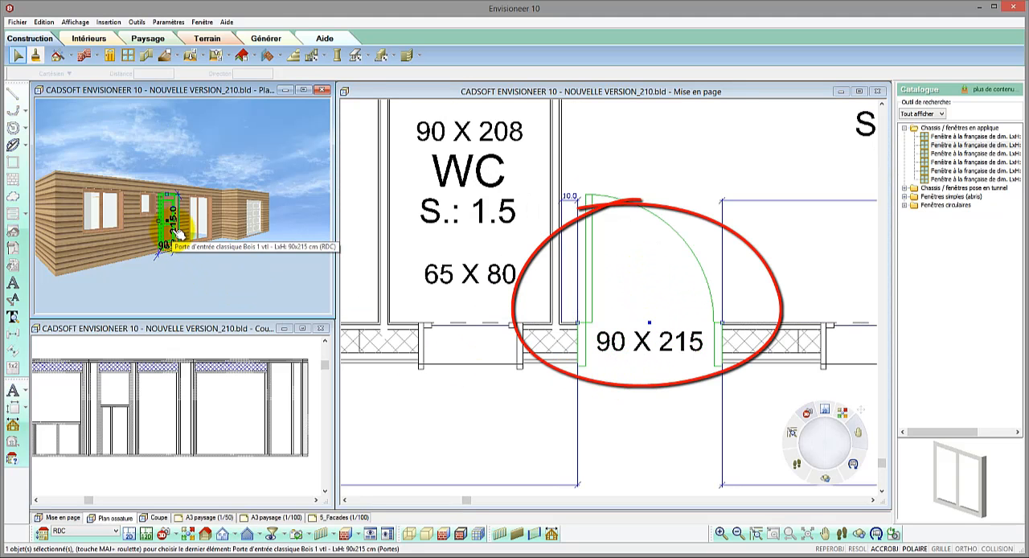
drag(160, 222, 159, 222)
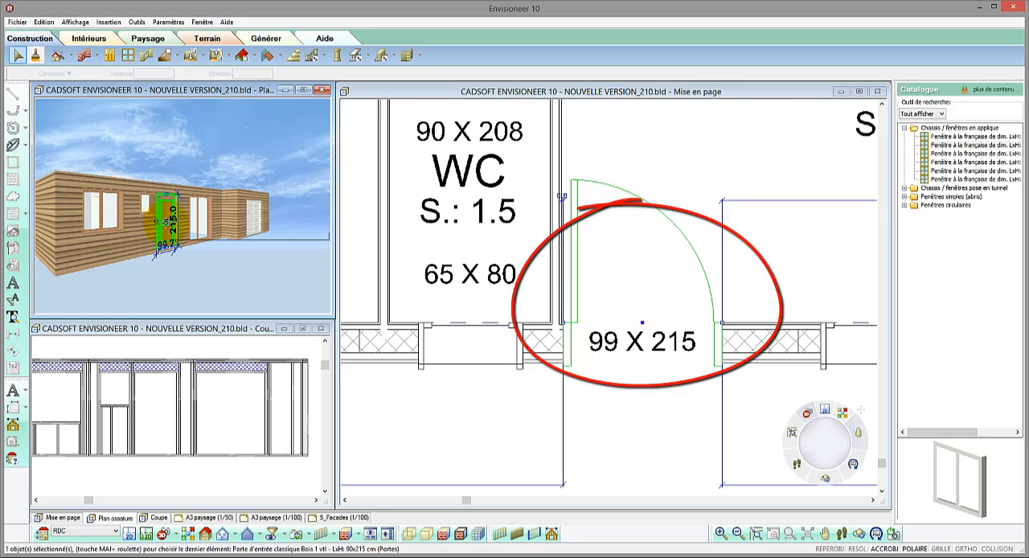
mouse_move(169, 222)
mouse_down()
mouse_move(171, 232)
mouse_move(172, 221)
mouse_up()
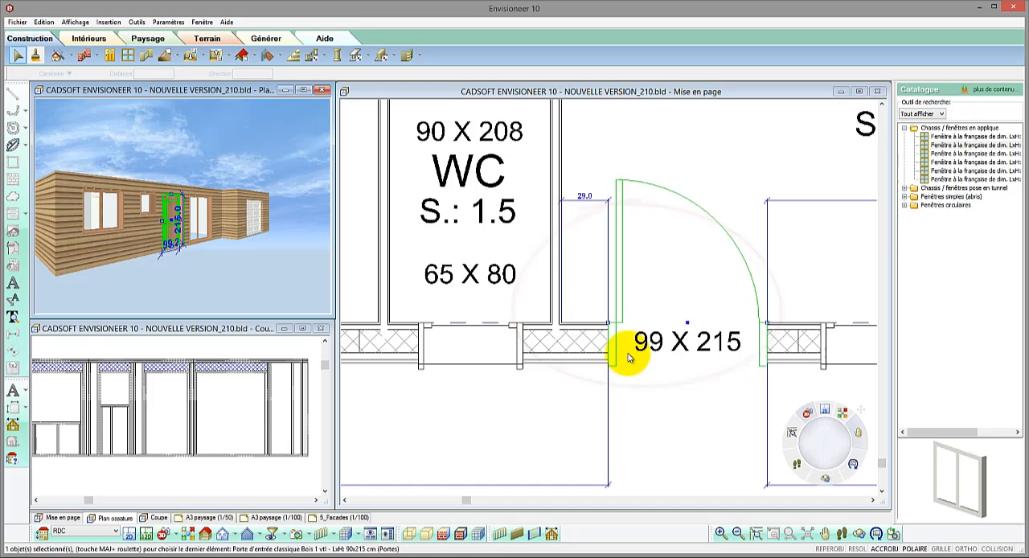
Step: In the plan view, widen the entrance door to about 122 cm and reposition it along the wall
click(615, 329)
drag(615, 330, 574, 321)
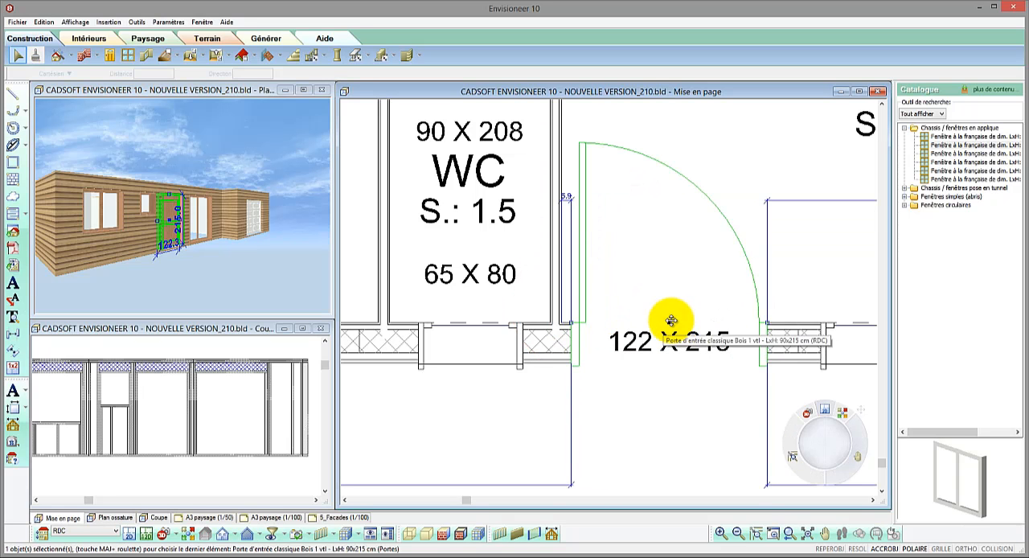
drag(666, 314, 616, 387)
mouse_move(682, 328)
mouse_down()
mouse_move(676, 322)
mouse_move(699, 328)
mouse_up()
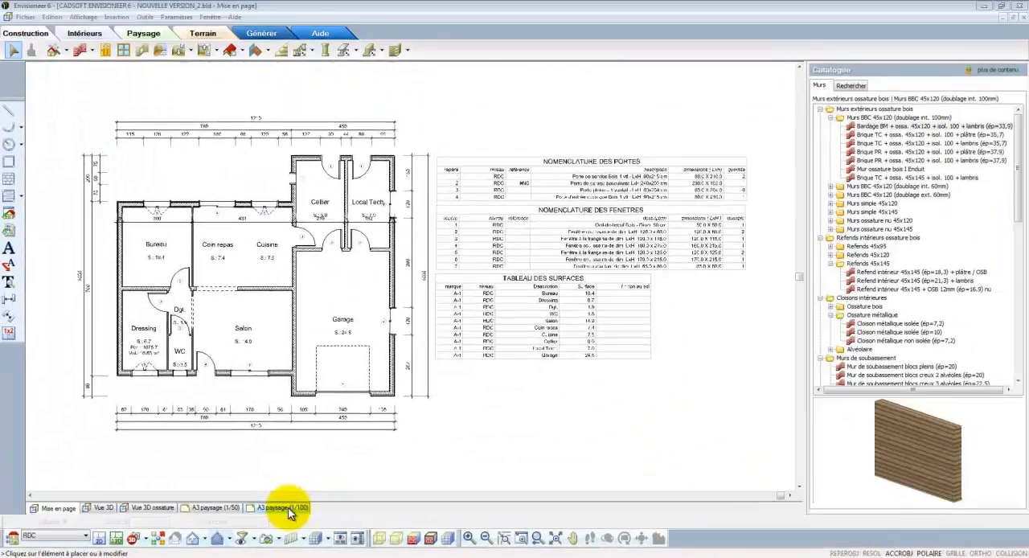
Step: Open the A3 paysage (1/100) sheet and start defining a VueDirecte framing the whole RDC plan with its schedules
click(690, 436)
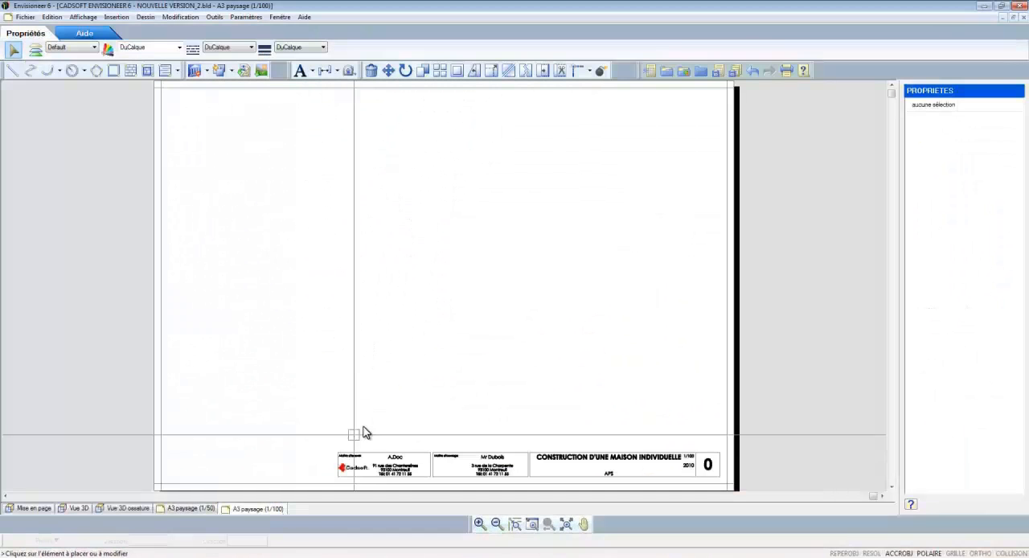
click(207, 71)
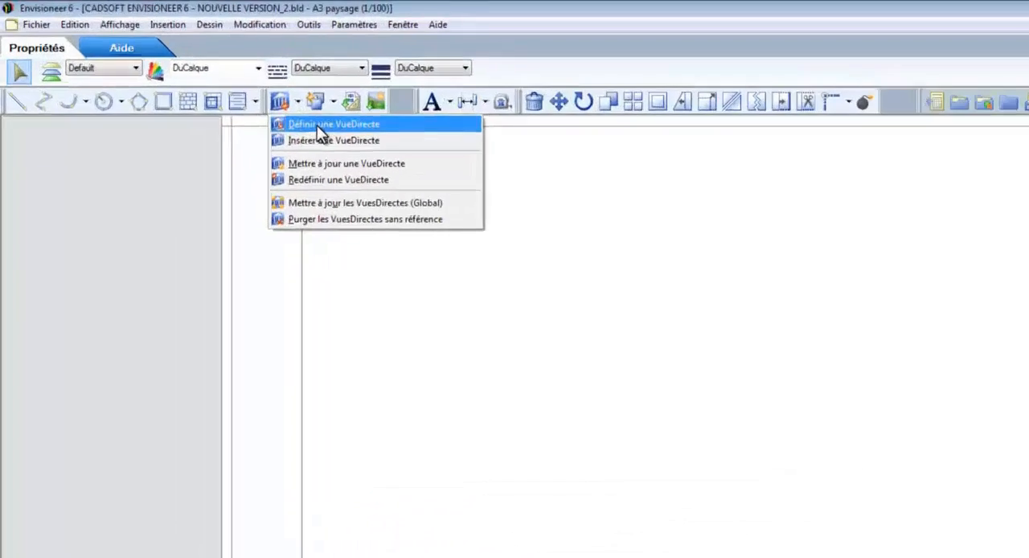
click(386, 168)
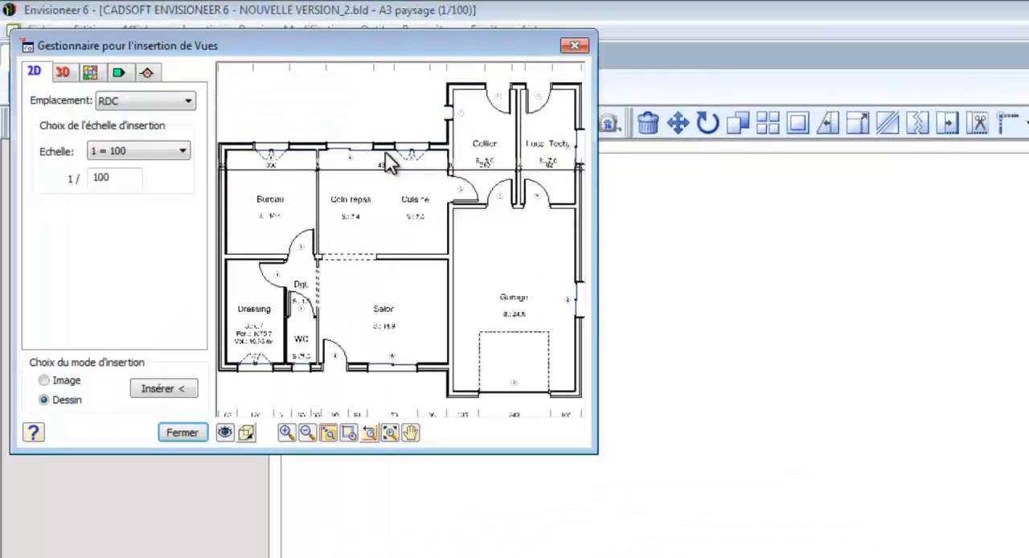
click(307, 432)
scroll(336, 299, down, 3)
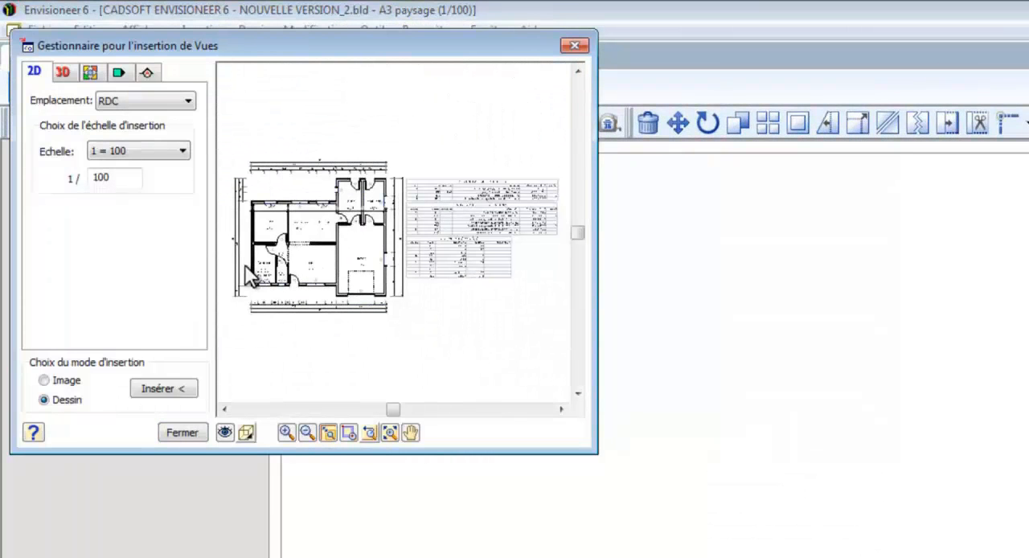
Step: Limit the plan view's display filter to the RDC and show interior accessories, appliances, stairs, closets and sanitary fixtures
click(225, 432)
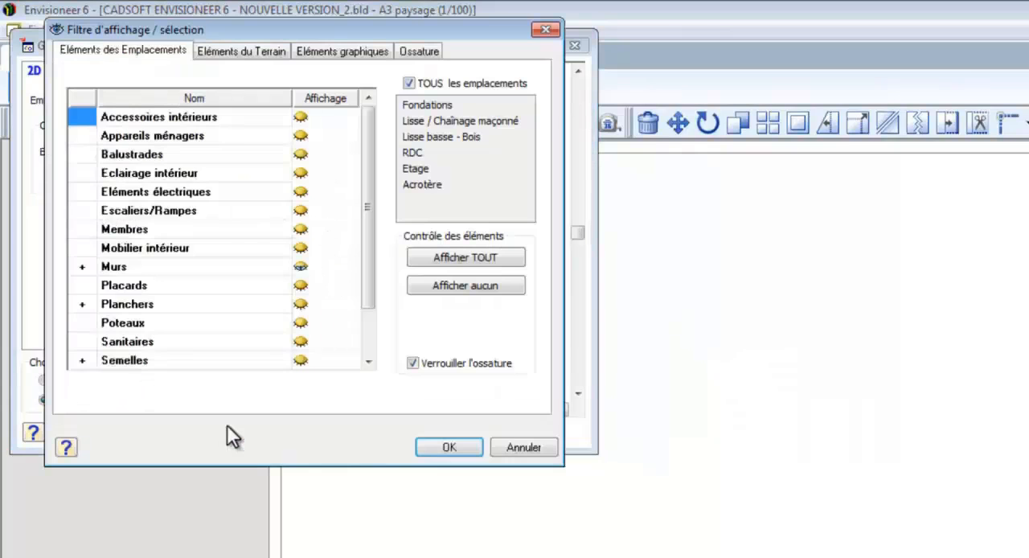
click(408, 82)
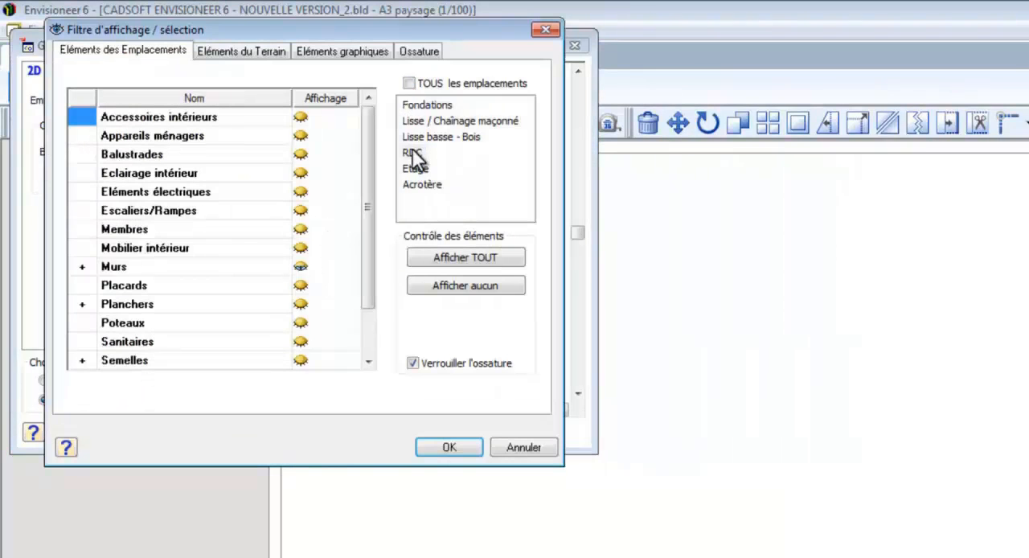
click(301, 119)
click(301, 136)
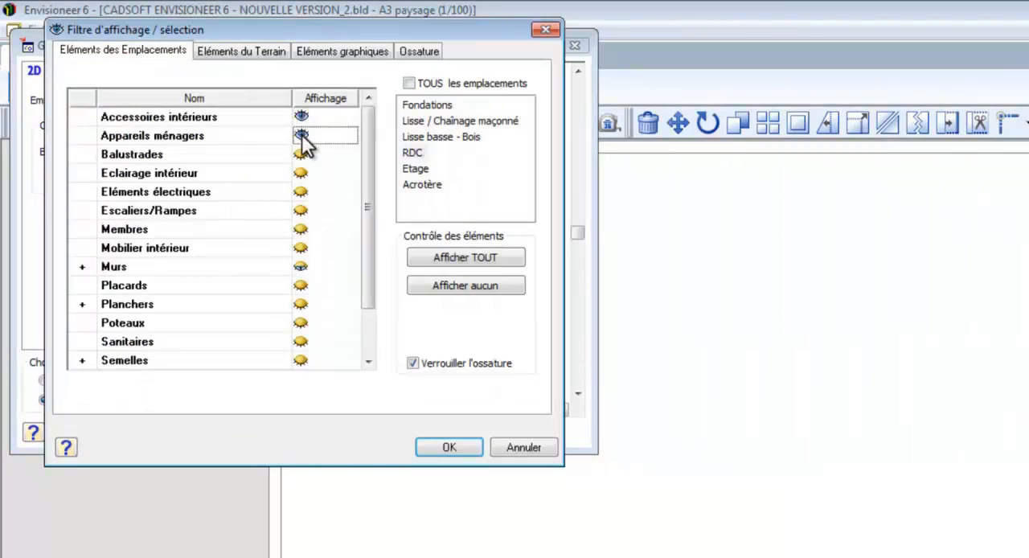
click(304, 211)
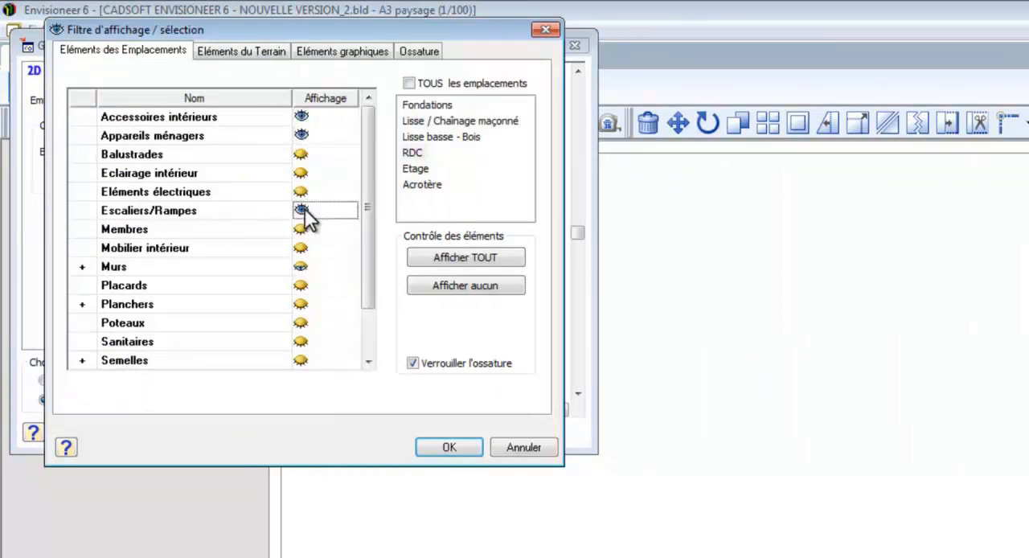
click(302, 286)
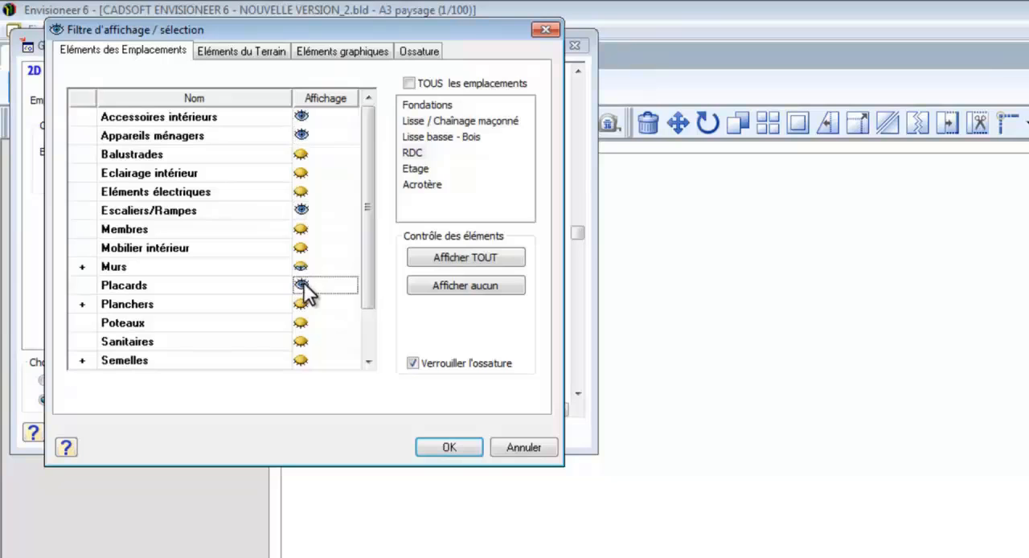
click(302, 342)
click(445, 447)
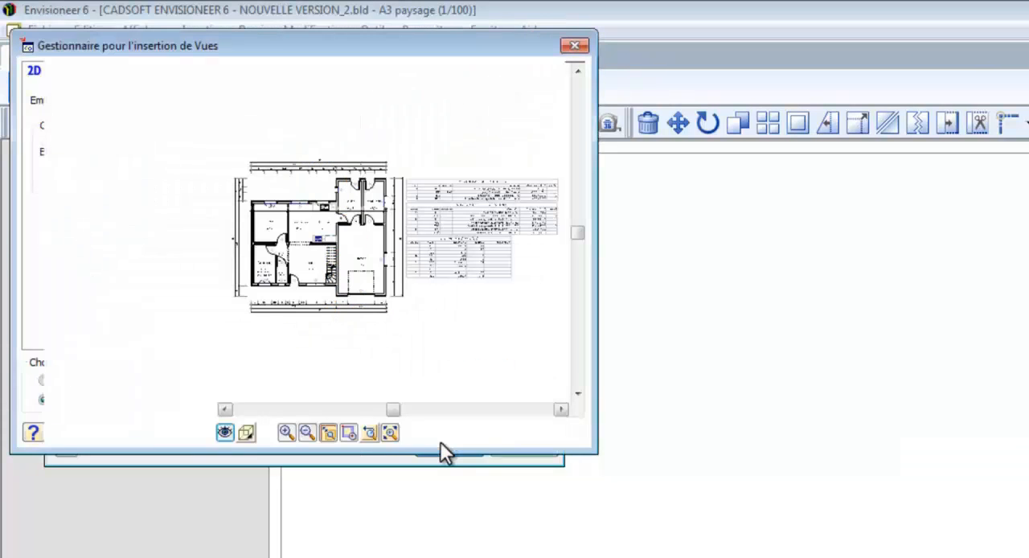
Step: Switch the RDC view to hatched display and insert it as a Dessin at 1/100 in the sheet's upper area
click(246, 433)
click(291, 534)
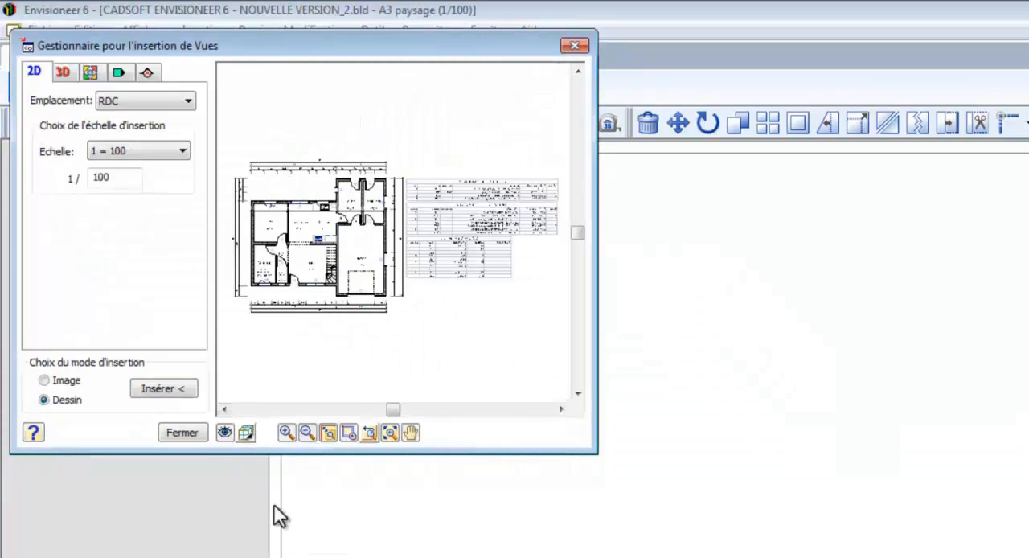
click(178, 389)
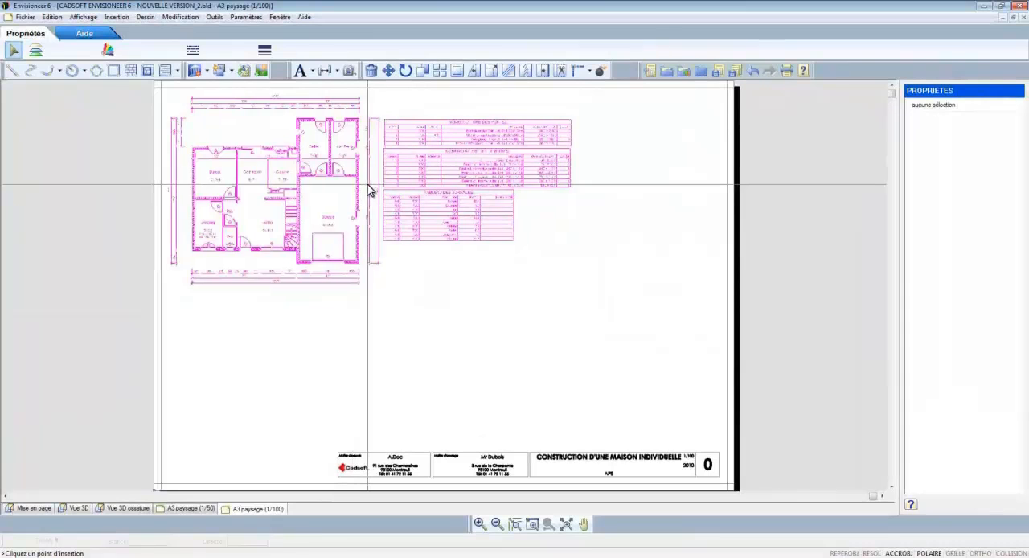
click(371, 188)
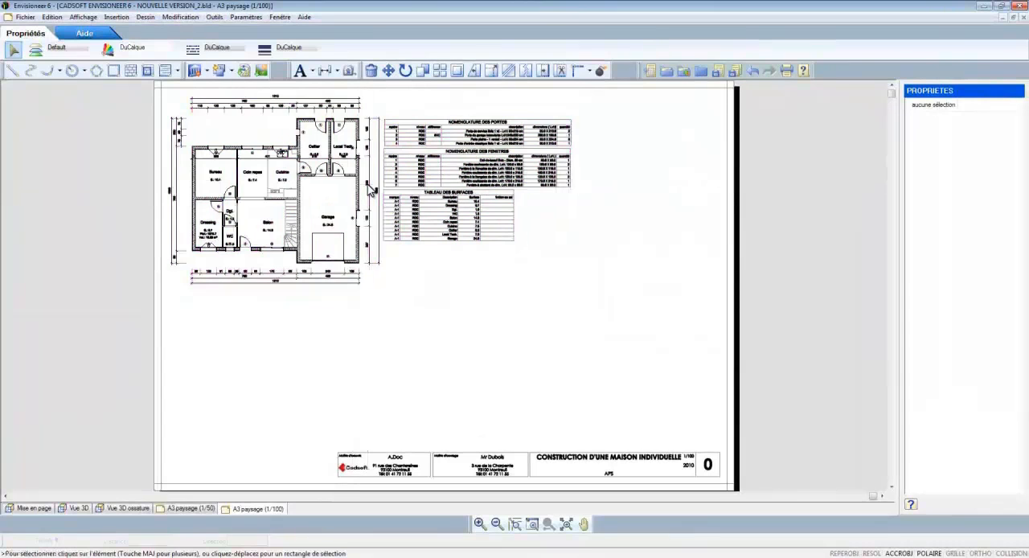
Step: Start inserting another view, a parallel 3D view of the house with all elements displayed on every level
click(204, 71)
click(217, 87)
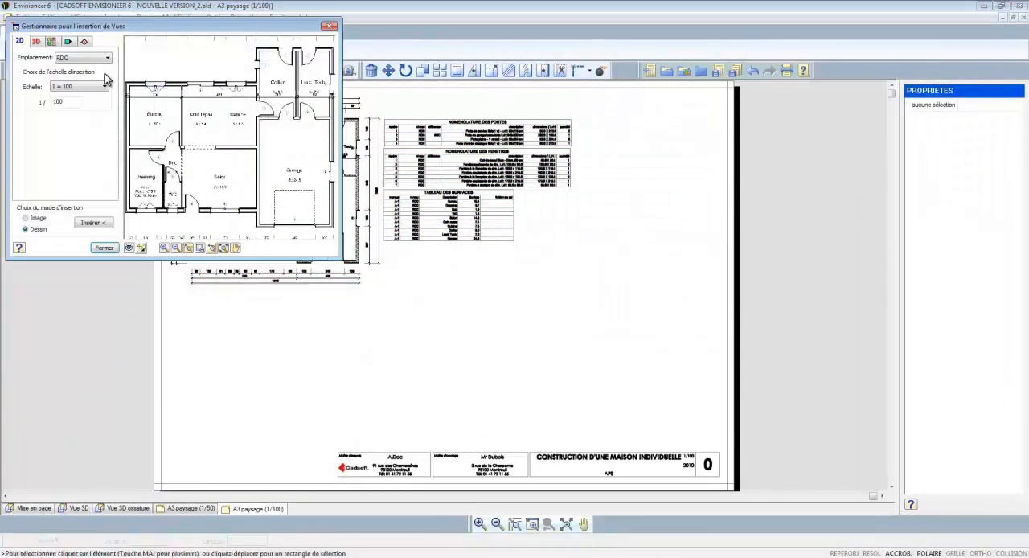
click(52, 42)
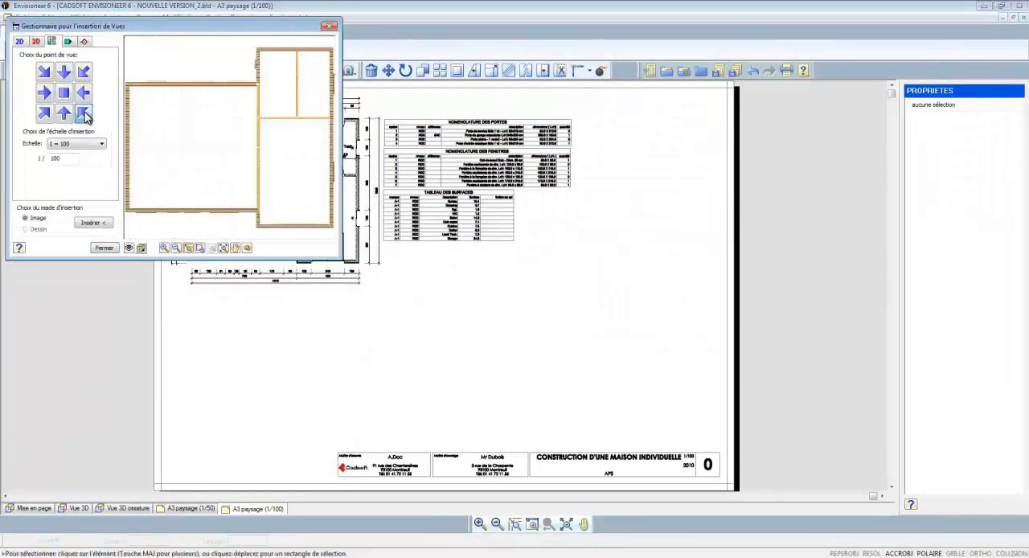
click(141, 247)
click(244, 151)
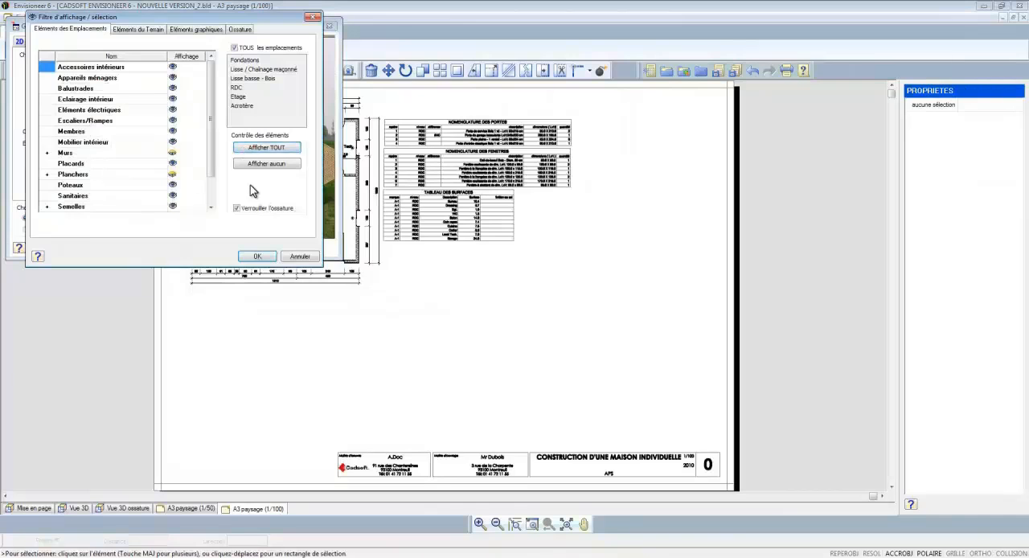
click(253, 257)
Step: Give the 3D view hatched display, turn it to the terrace side and insert it as a Dessin at 1/100 below the schedules
click(143, 247)
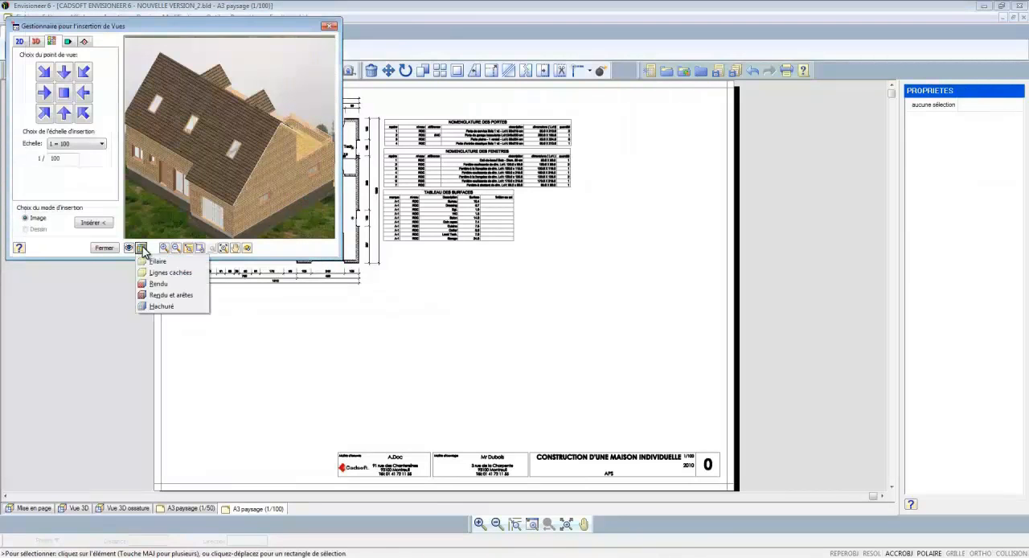
click(170, 312)
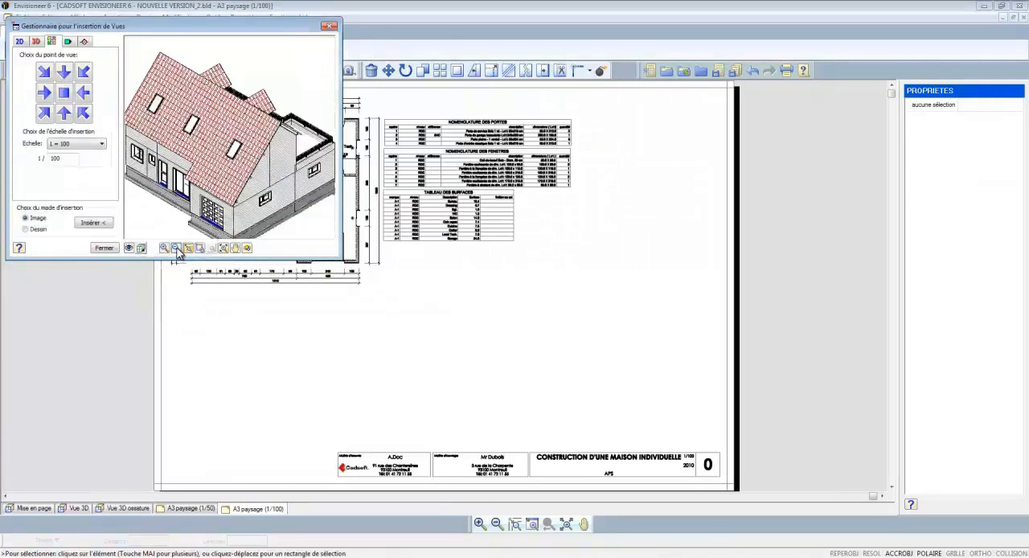
click(176, 249)
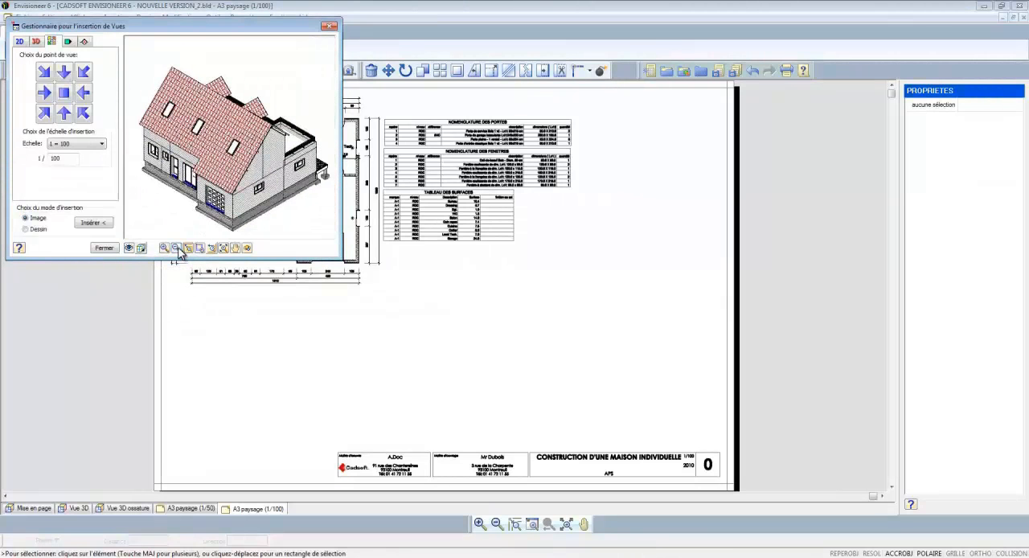
click(84, 74)
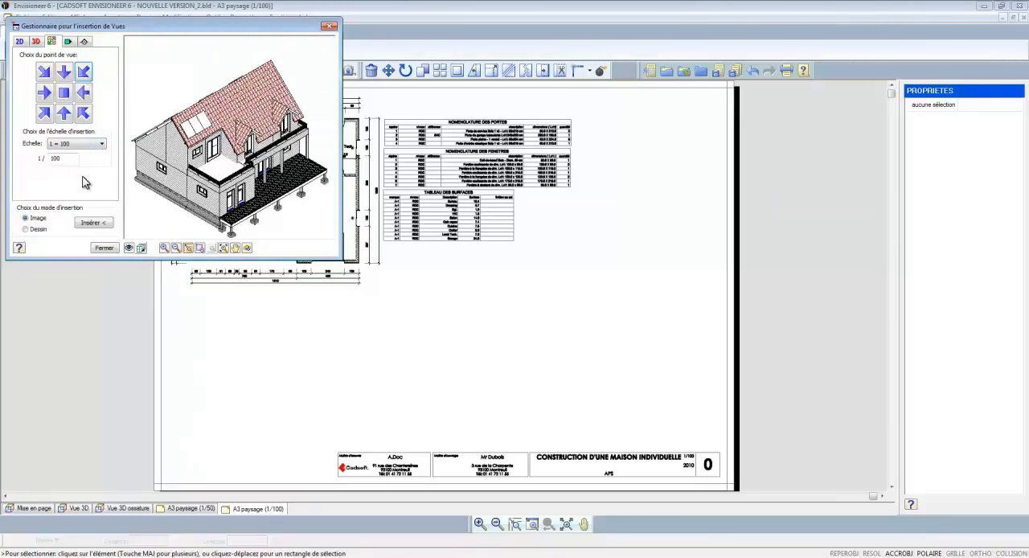
click(91, 224)
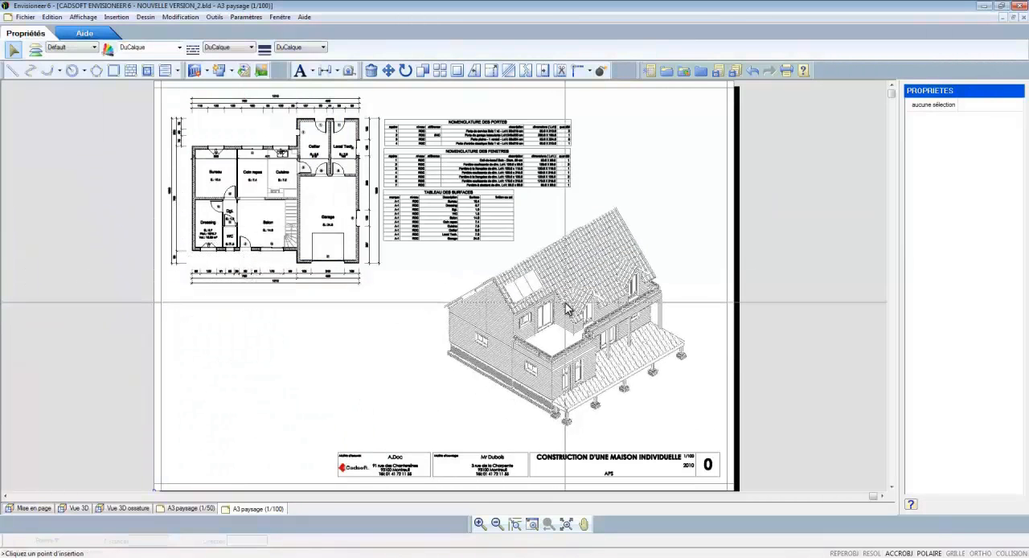
click(567, 307)
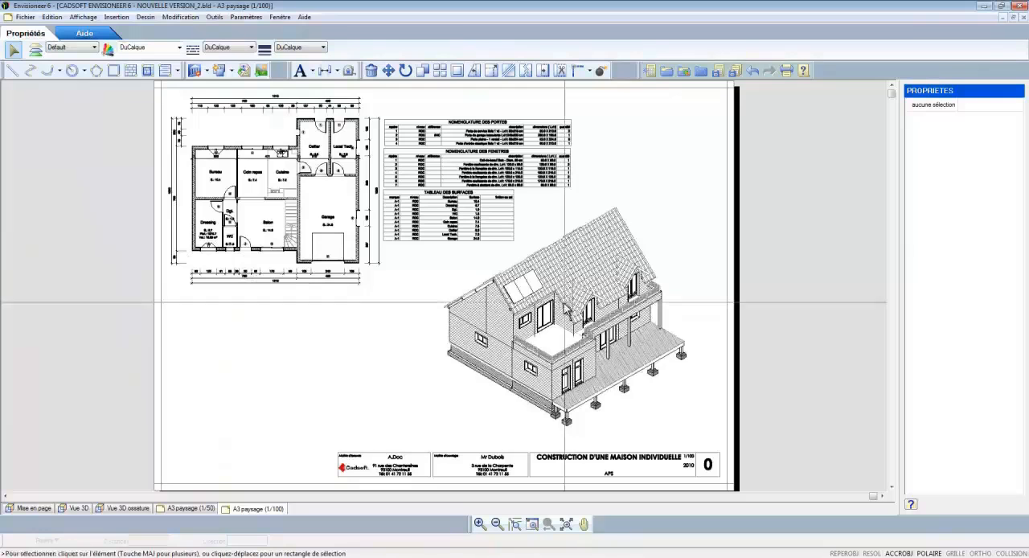
Step: Insert the image Gab_Bois_Permis15.jpg from the Projets folder below the plan and enlarge it to fill the space beside the 3D view
click(262, 71)
double_click(154, 158)
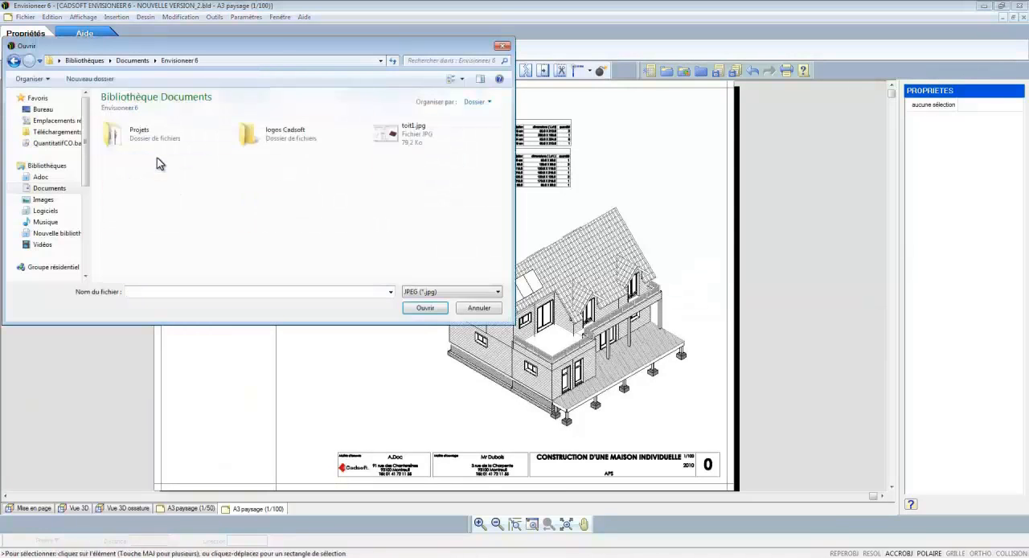
double_click(151, 142)
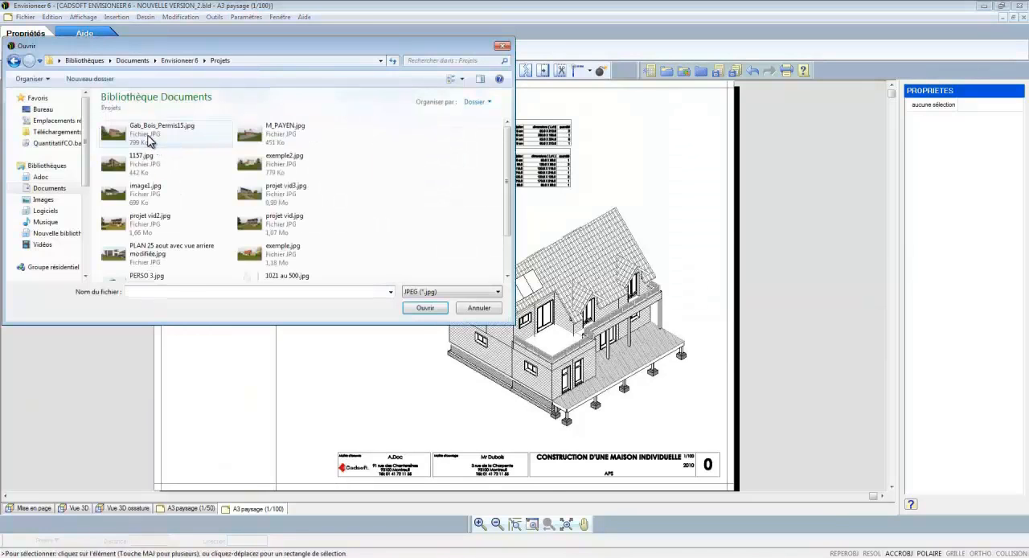
click(123, 134)
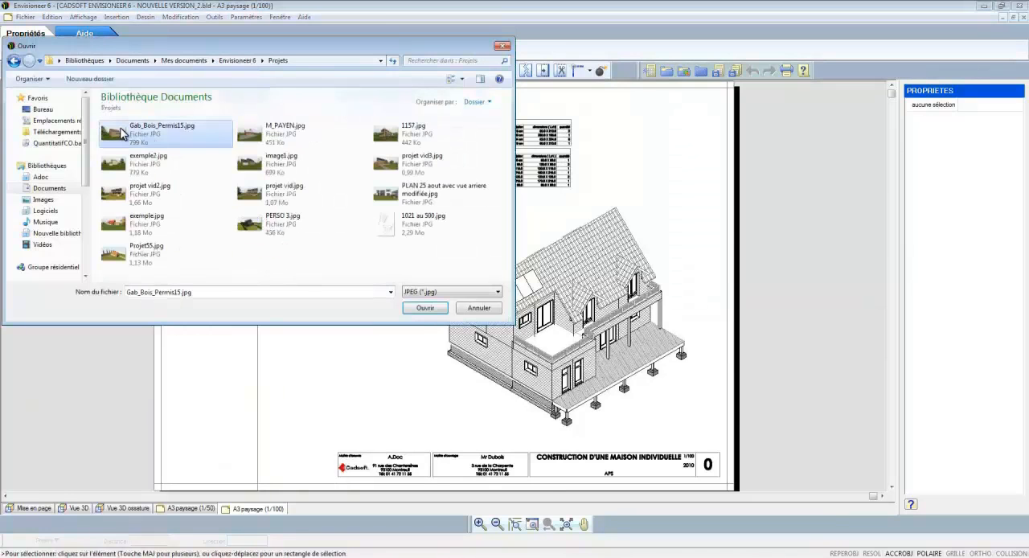
click(424, 308)
click(482, 347)
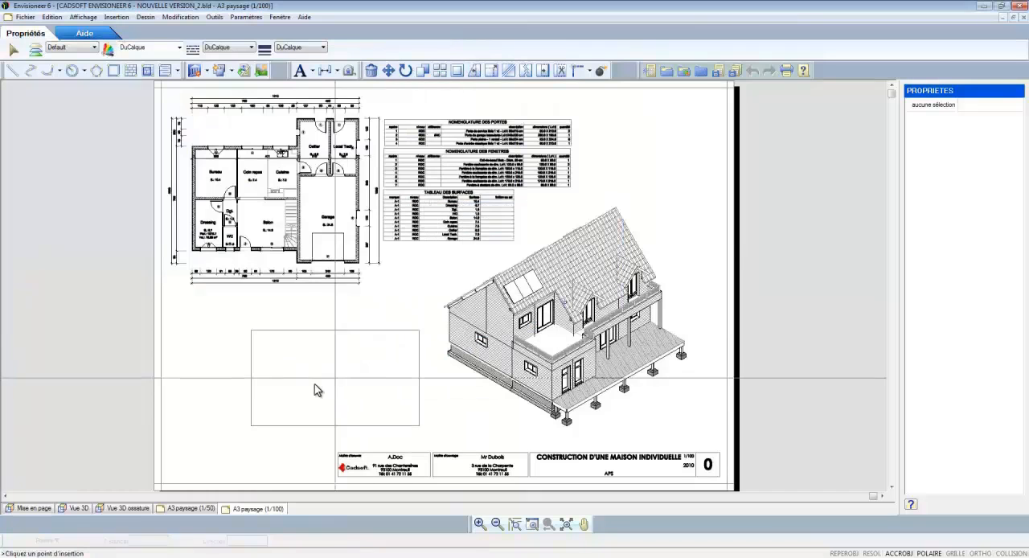
click(259, 402)
right_click(333, 394)
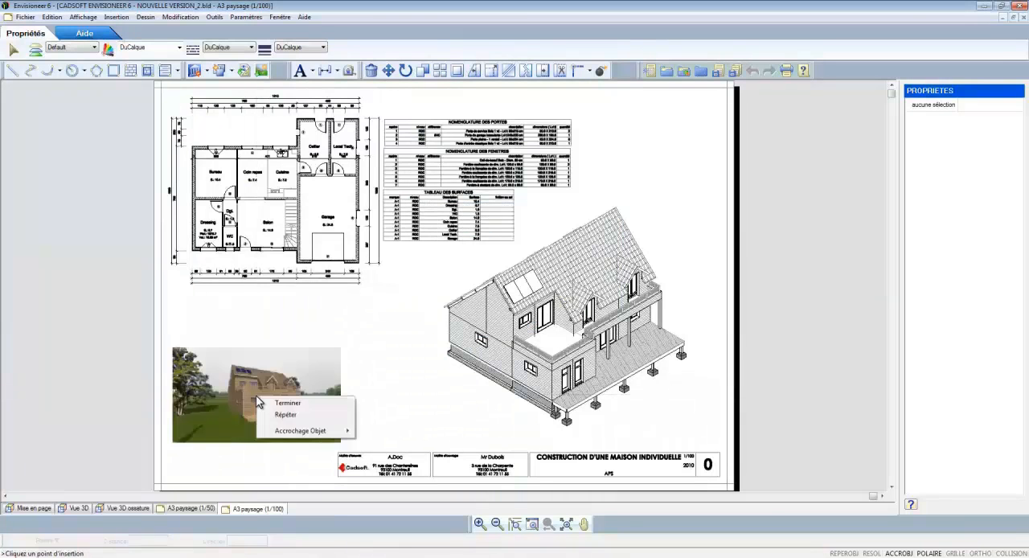
click(344, 402)
drag(335, 349, 419, 301)
click(409, 283)
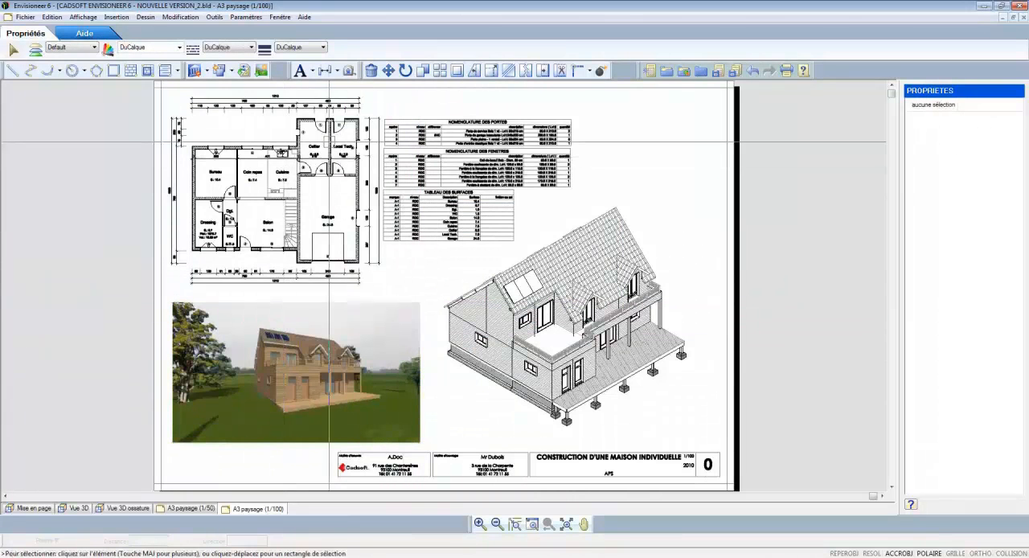
Step: Open the plan's VueDirecte block for editing and move the Local Tech. name and area labels up, clear of the dimension line
scroll(364, 146, up, 3)
click(324, 143)
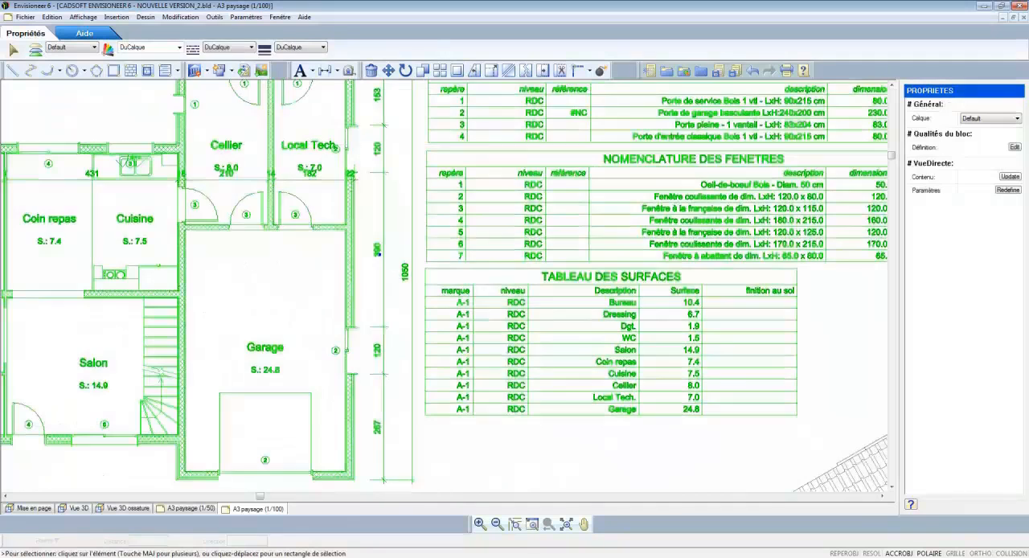
scroll(327, 139, up, 2)
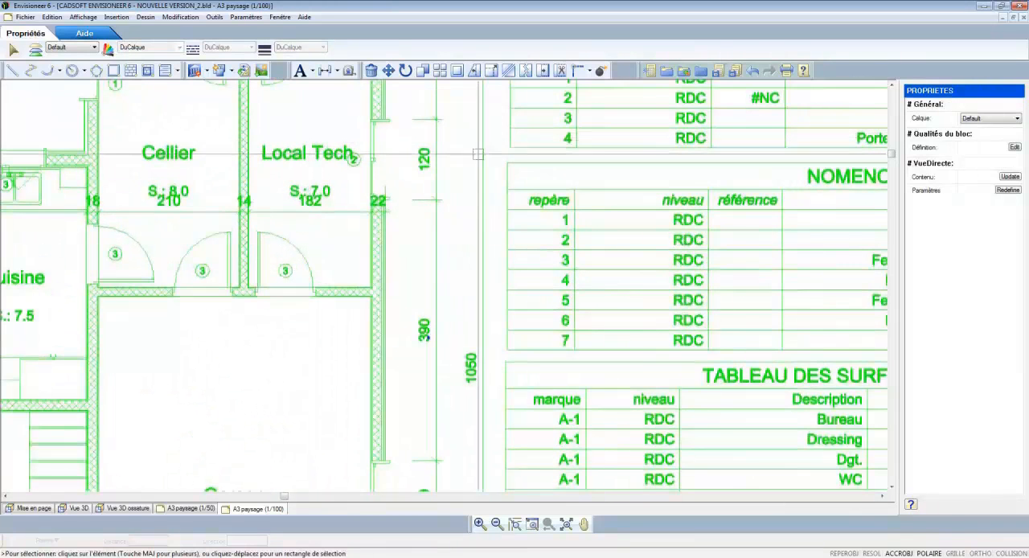
click(1014, 147)
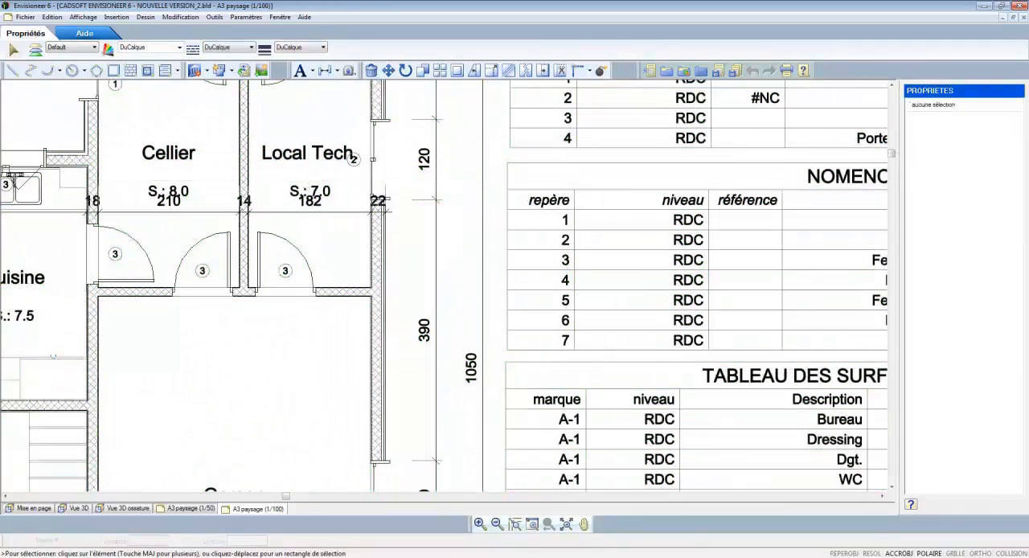
click(311, 192)
drag(310, 195, 311, 144)
click(307, 153)
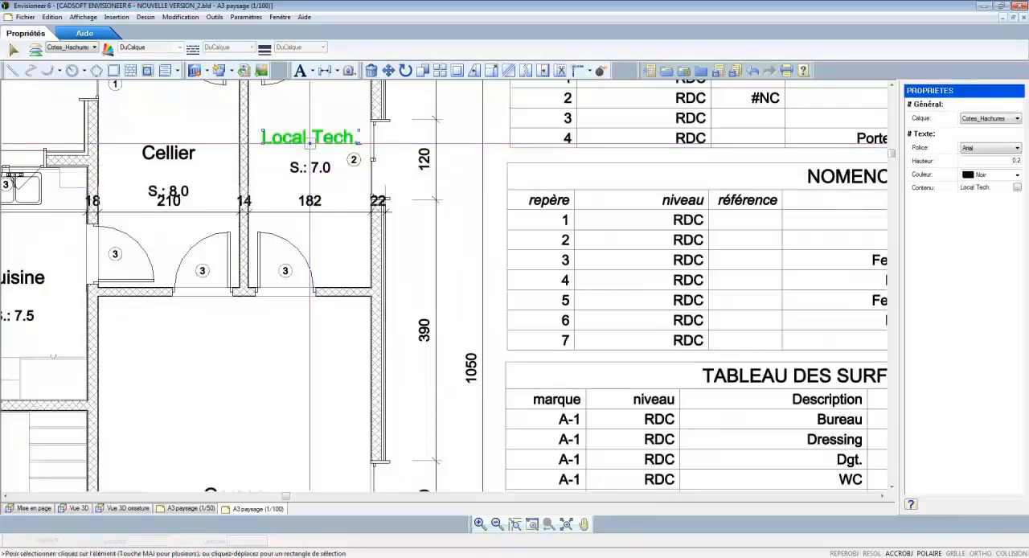
Step: Delete the 22 wall-thickness dimension beside Local Tech. and move the Cellier area label up off its dimension
click(379, 201)
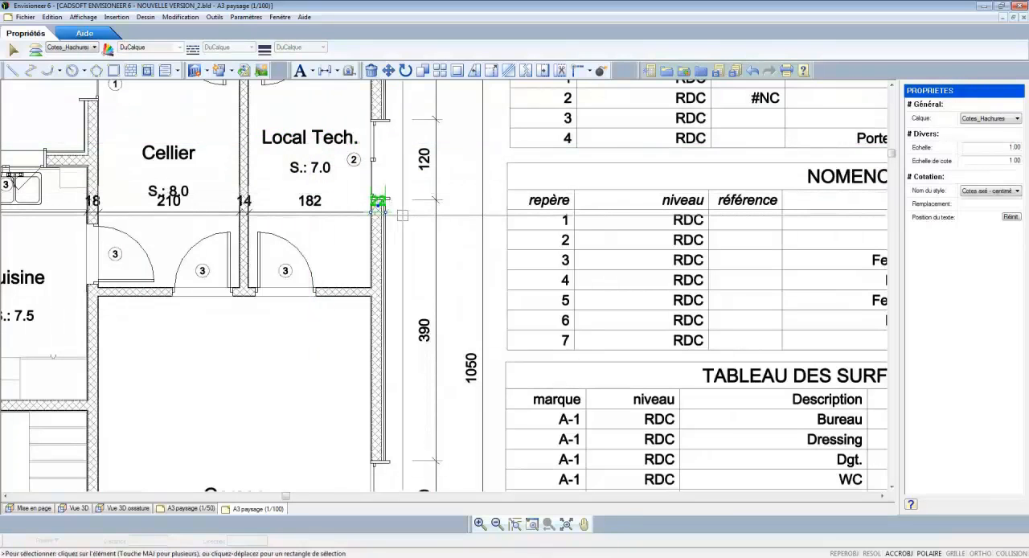
key(Escape)
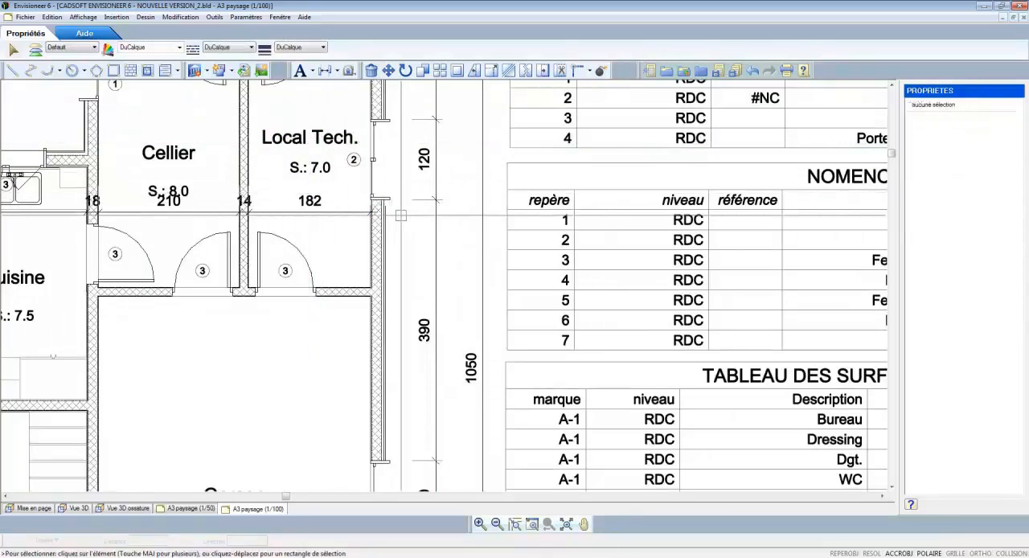
click(168, 192)
drag(168, 191, 170, 173)
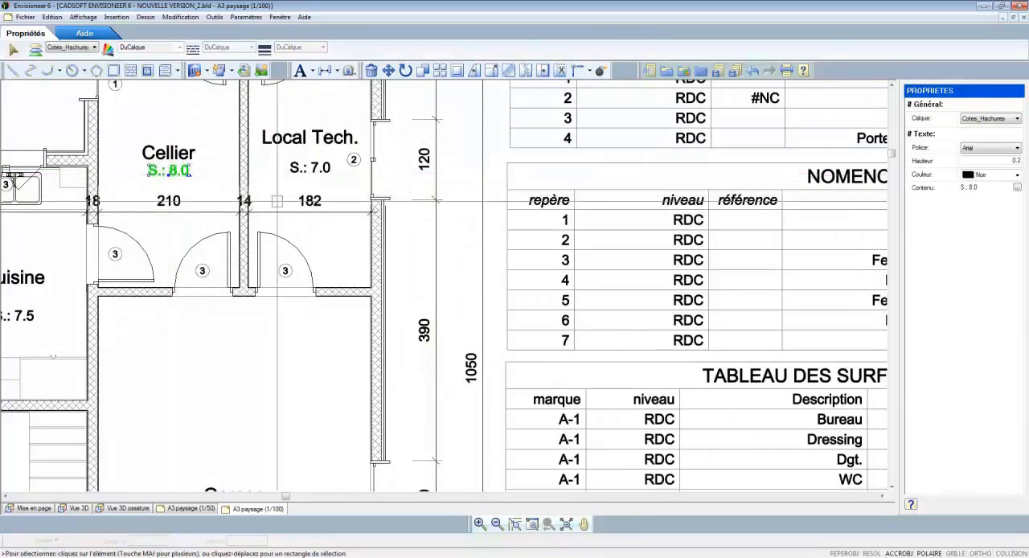
key(Escape)
Step: Finish editing the plan block and open the title block's definition for editing
scroll(317, 142, down, 5)
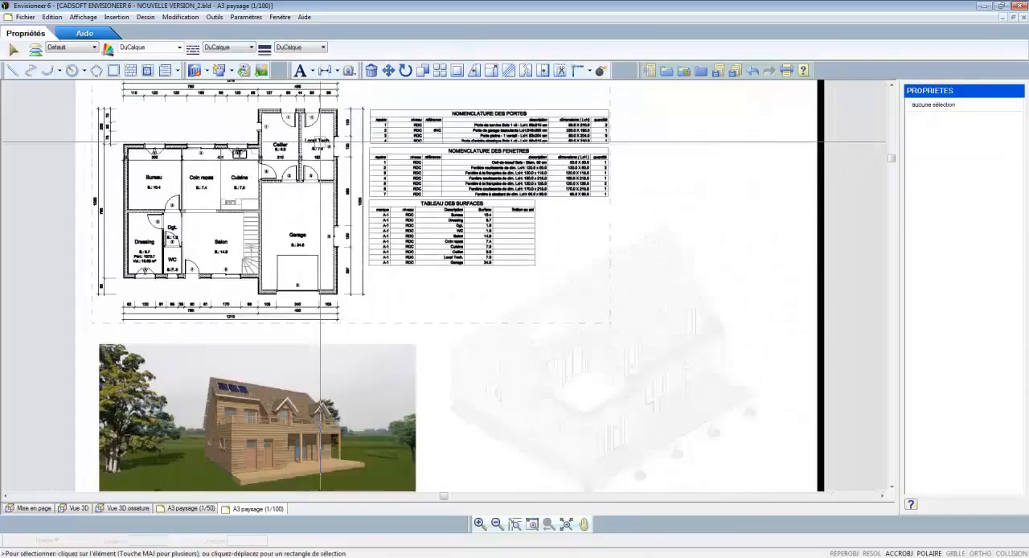
scroll(320, 143, down, 1)
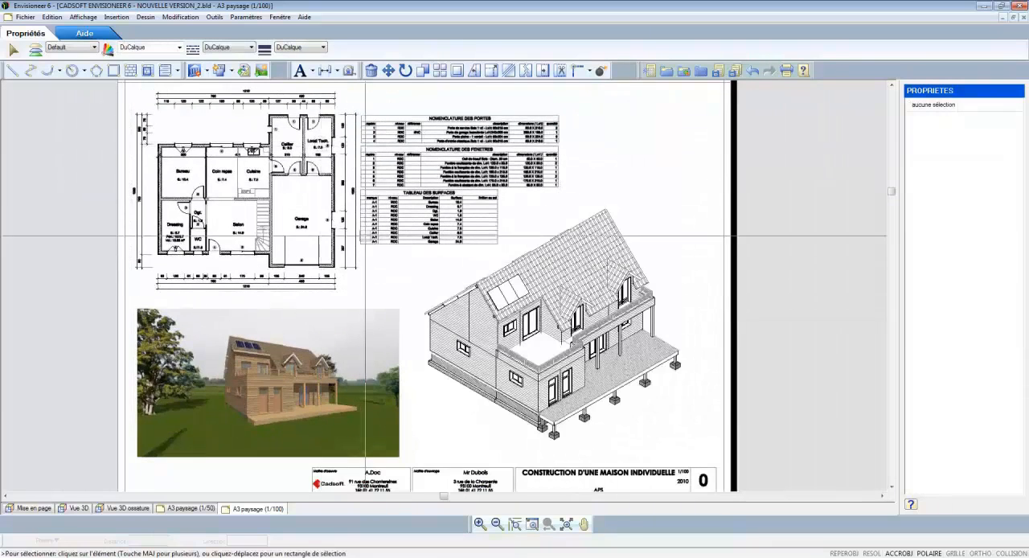
scroll(357, 218, down, 1)
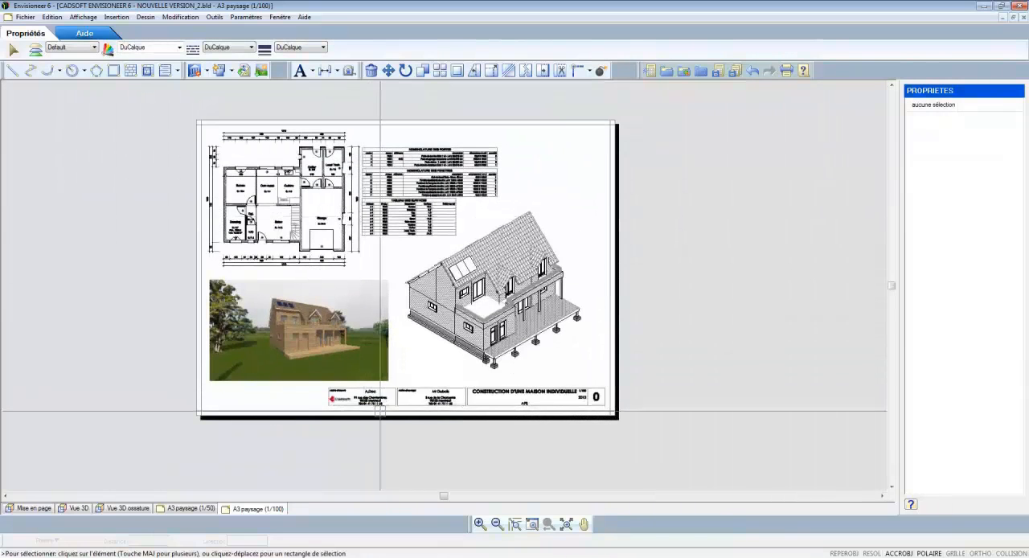
scroll(365, 383, up, 3)
click(358, 388)
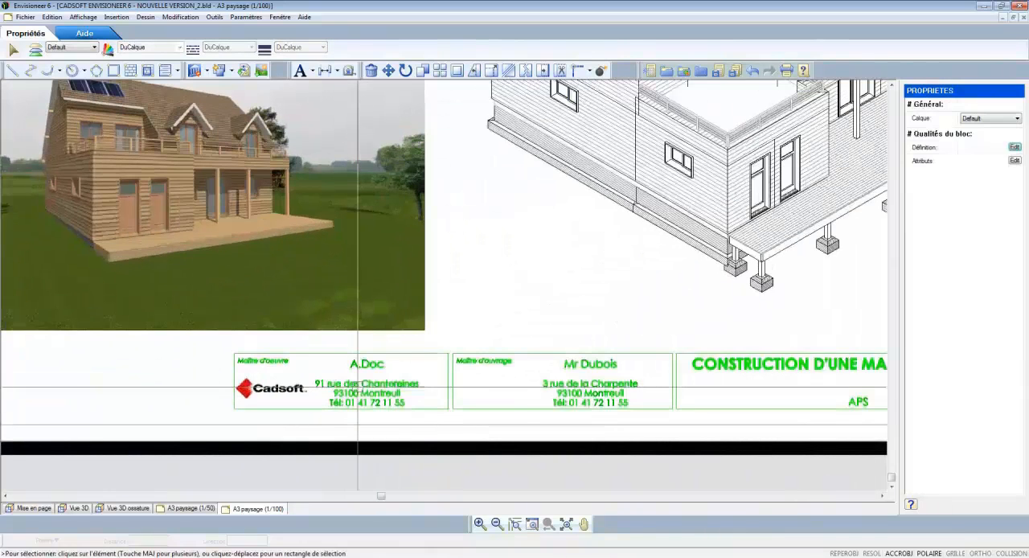
click(1015, 151)
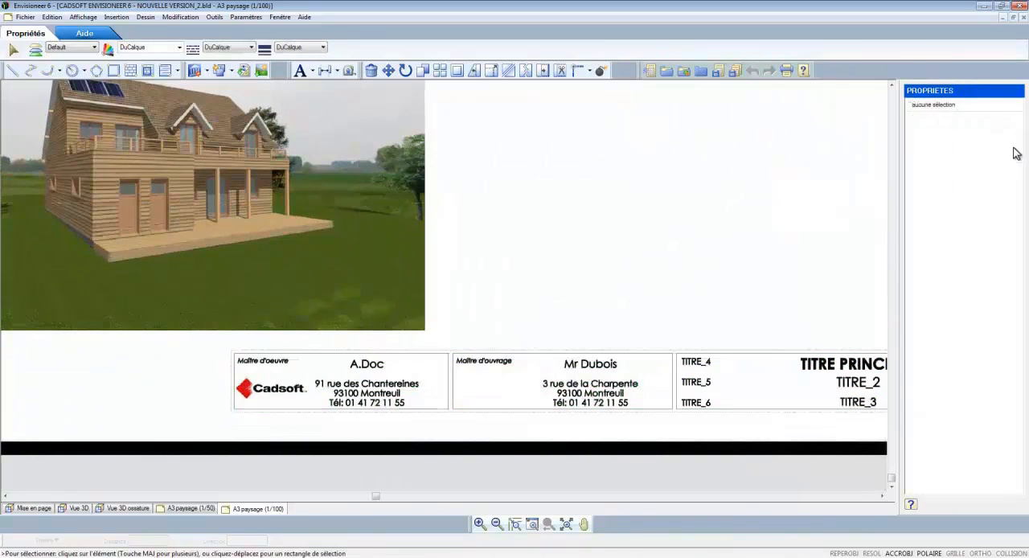
Step: Replace the Cadsoft logo in the Maître d'oeuvre box with logo_envisioneer_construction-bois+titre.jpg from the logos Envisioneer bois folder
click(284, 392)
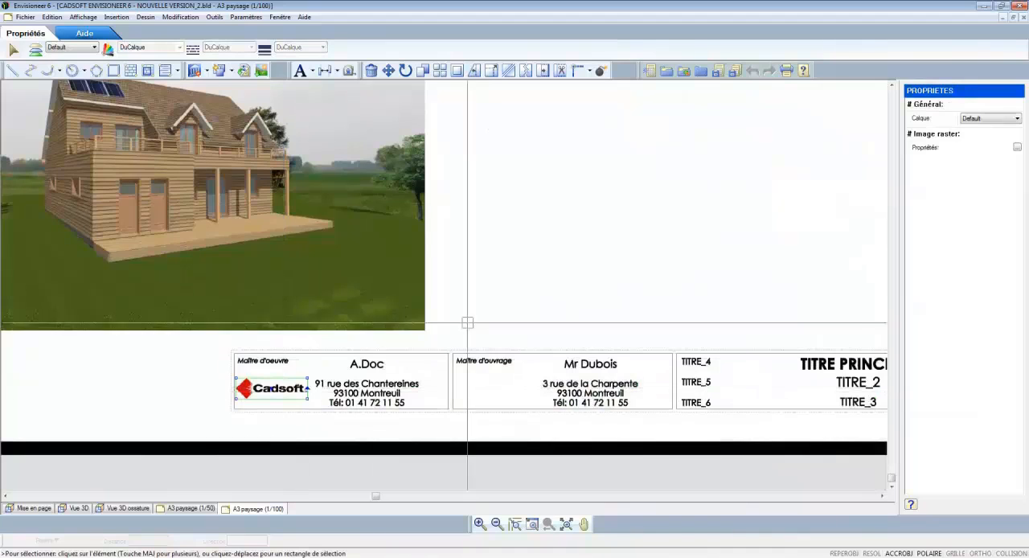
click(1016, 150)
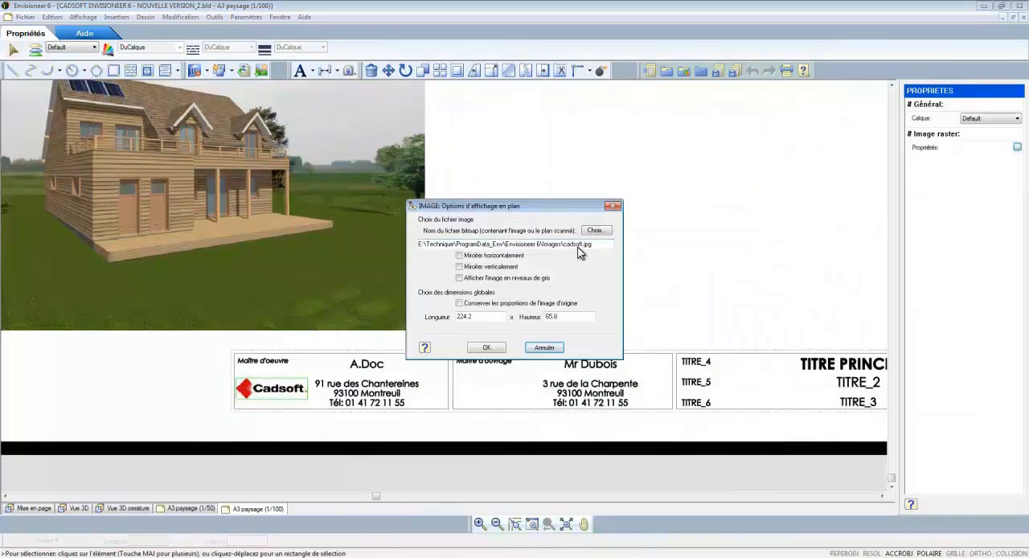
click(595, 230)
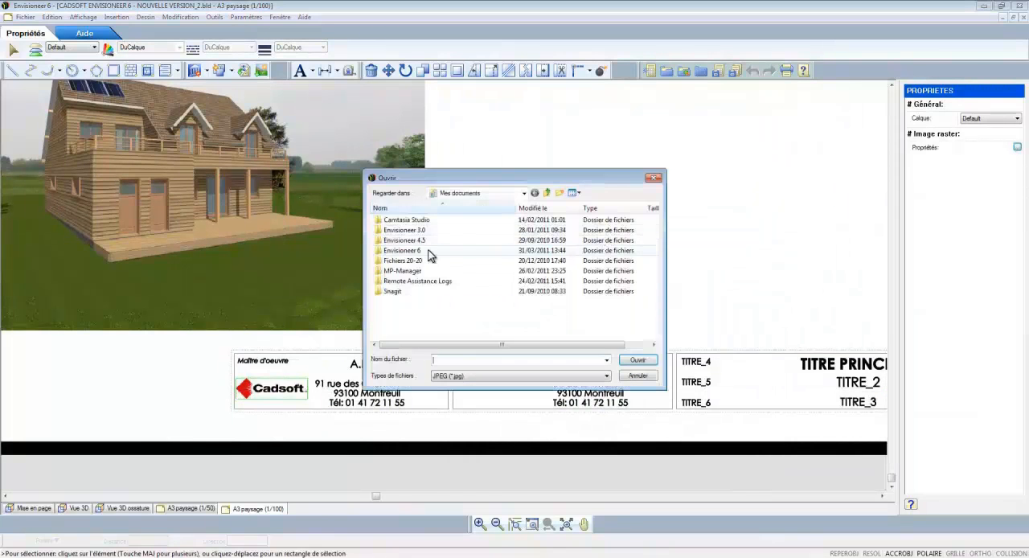
double_click(428, 255)
double_click(406, 243)
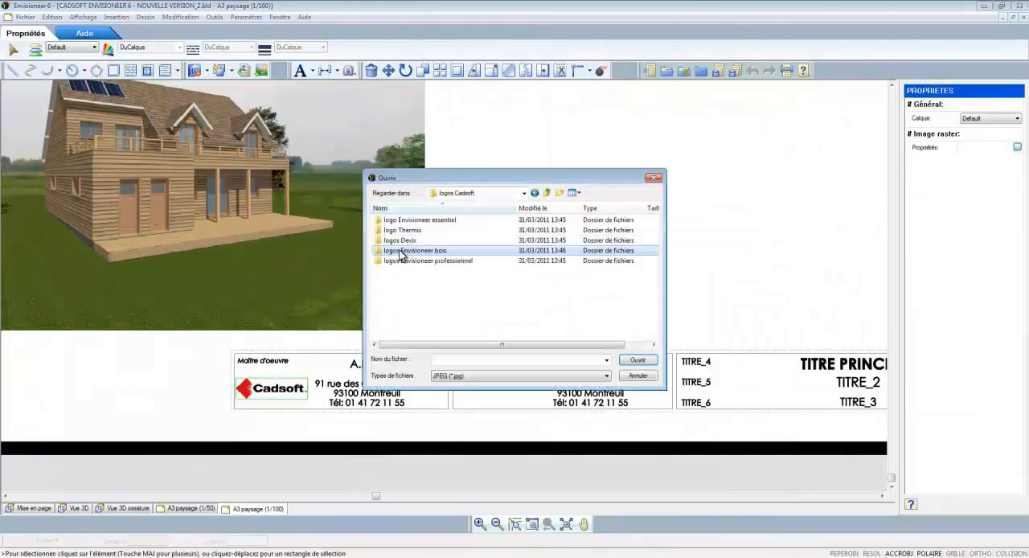
double_click(402, 252)
click(401, 251)
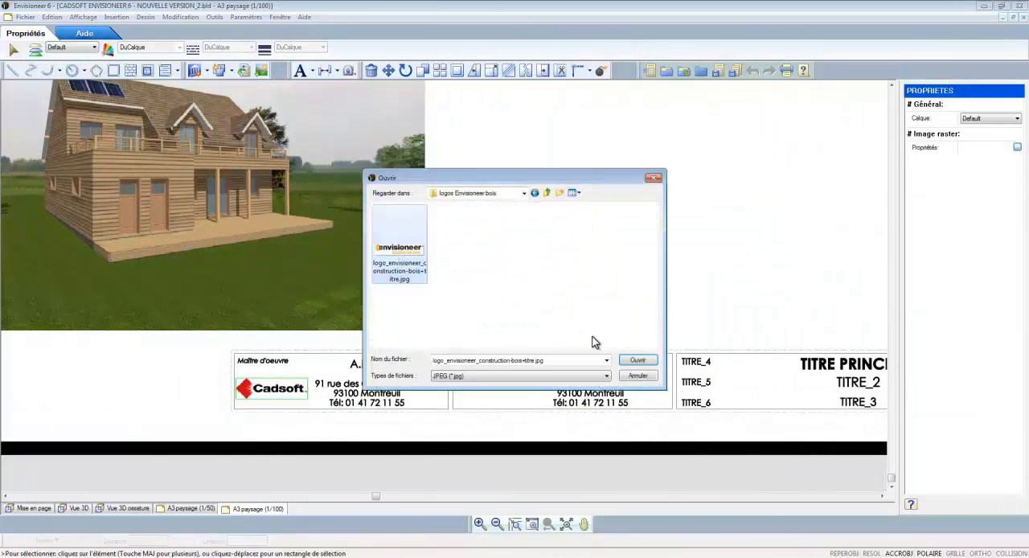
click(634, 361)
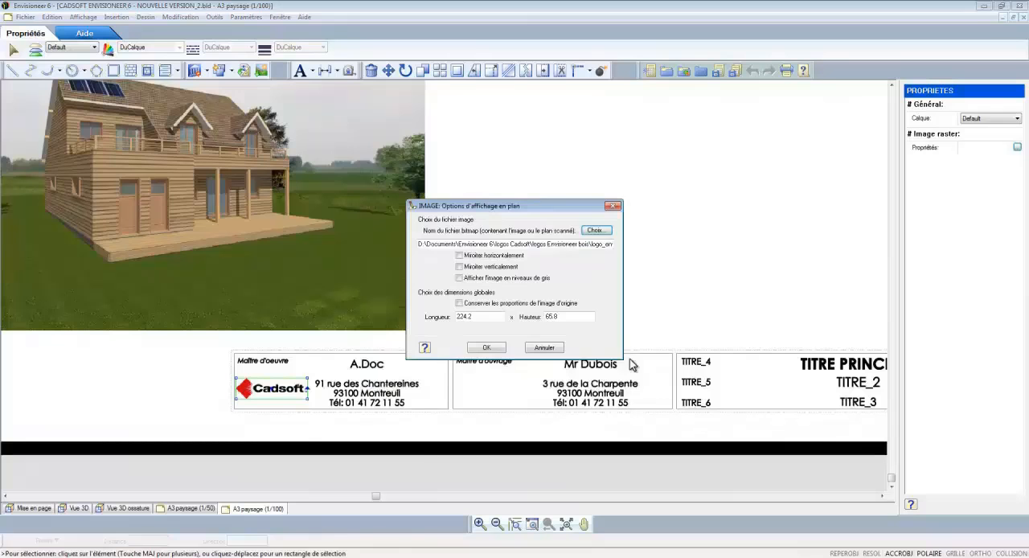
click(486, 348)
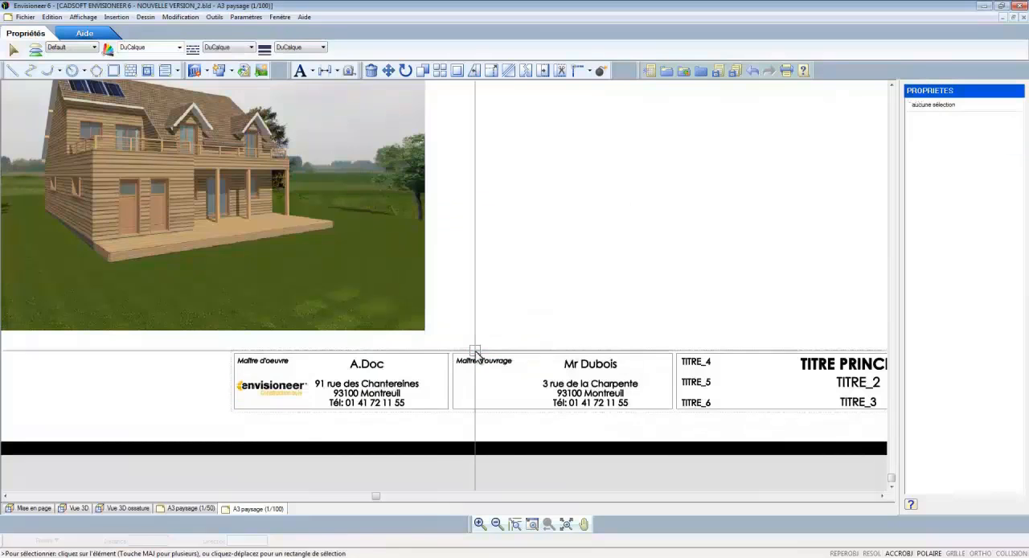
Step: Clear the Adresse 2 attribute of the Maître d'ouvrage block and finish editing the title block definition
click(418, 374)
click(589, 363)
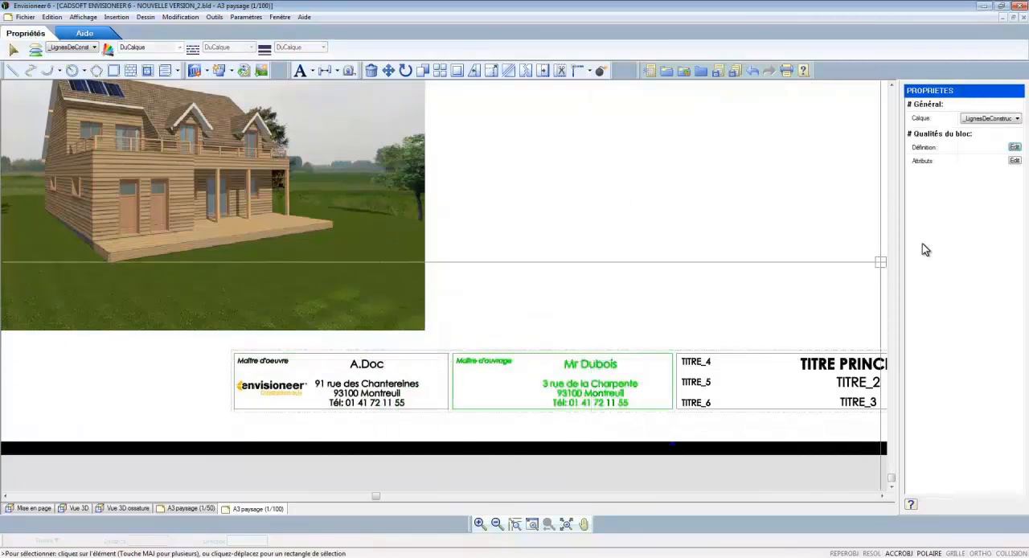
click(1014, 160)
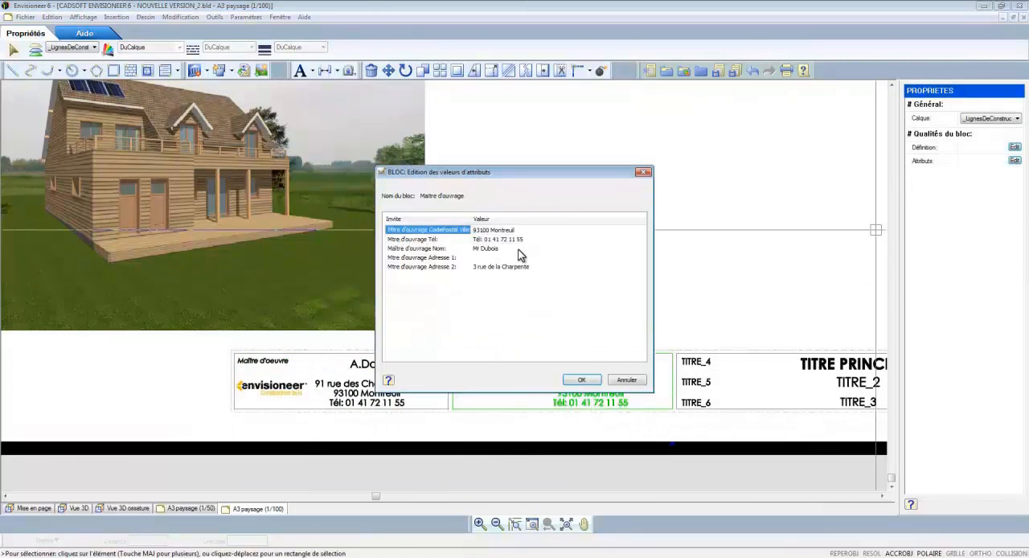
double_click(477, 266)
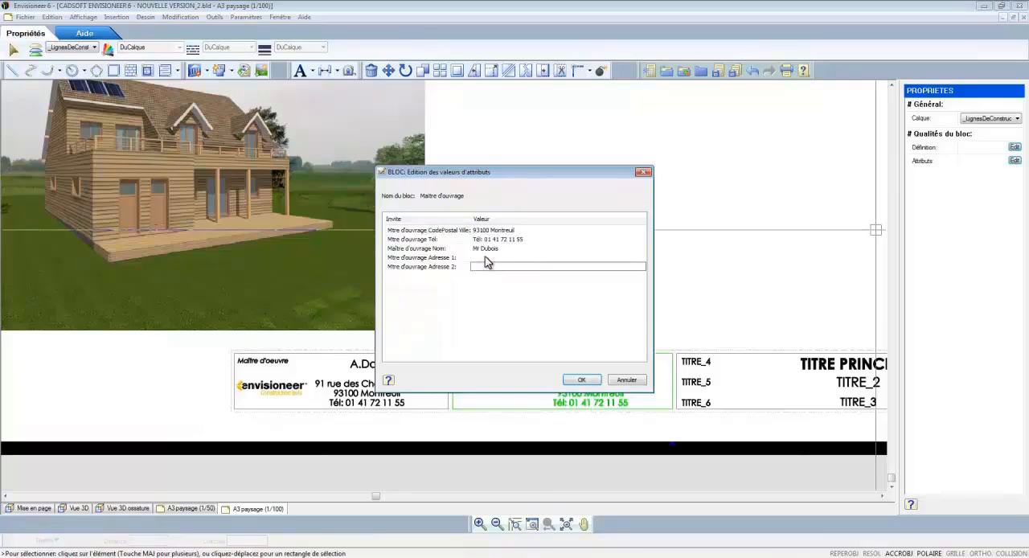
click(580, 380)
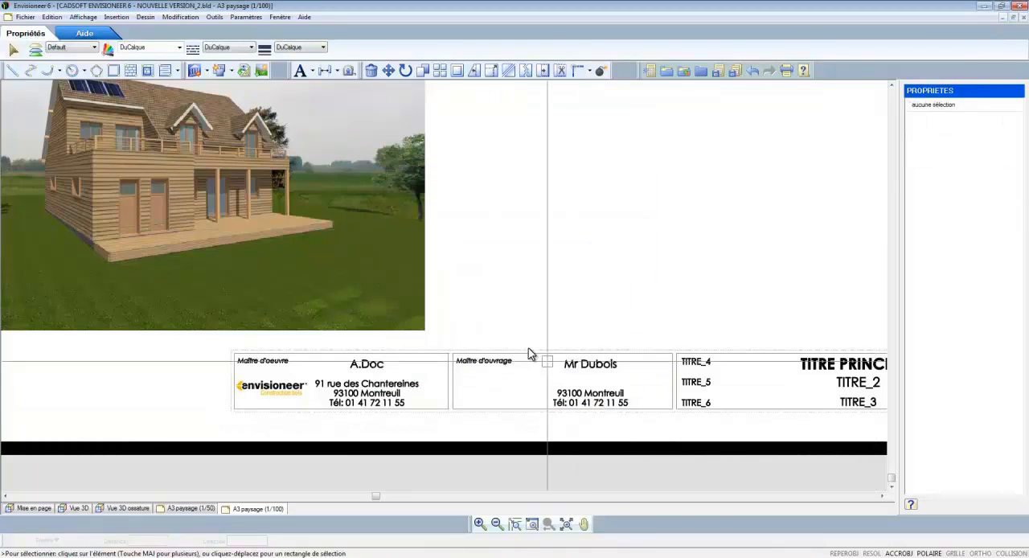
scroll(475, 331, down, 5)
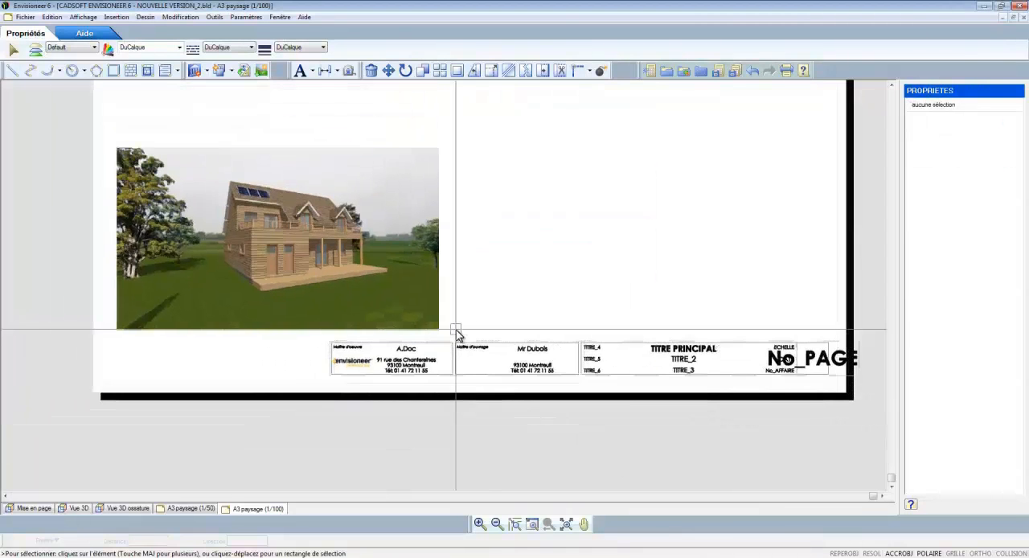
scroll(456, 329, down, 1)
Step: Set the title block's Intitulé du titre 2 attribute to A OSSATURE BOIS
scroll(732, 324, up, 2)
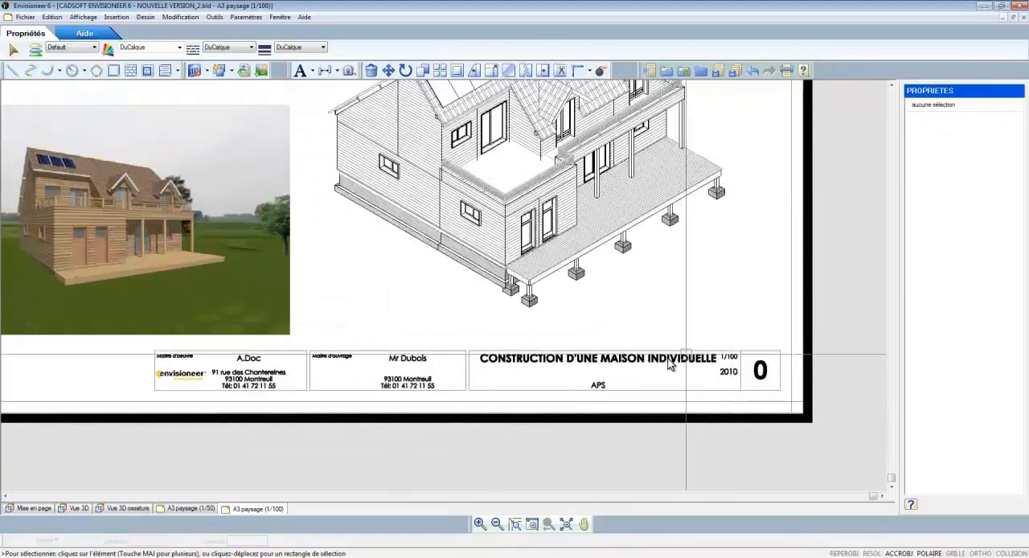
click(670, 363)
click(1014, 161)
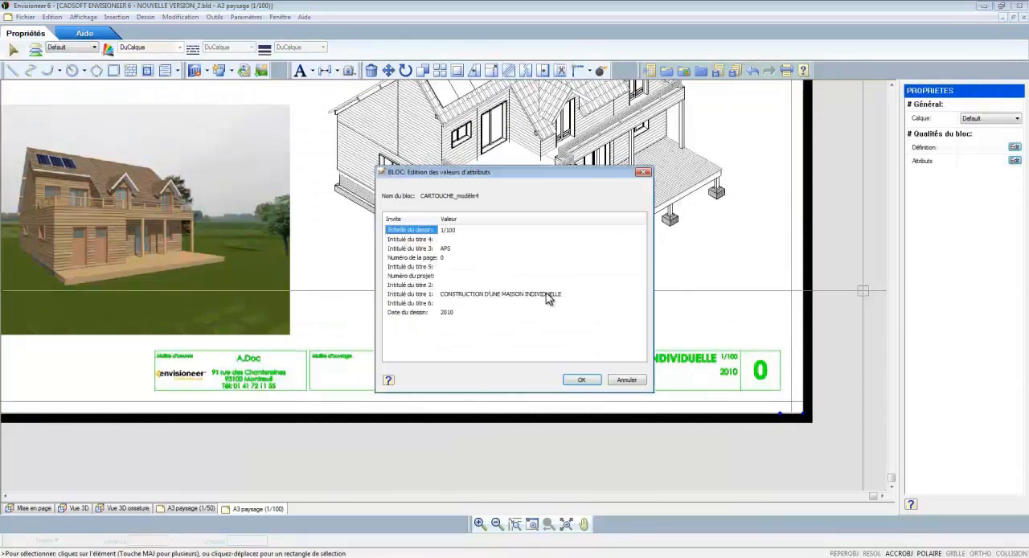
click(487, 285)
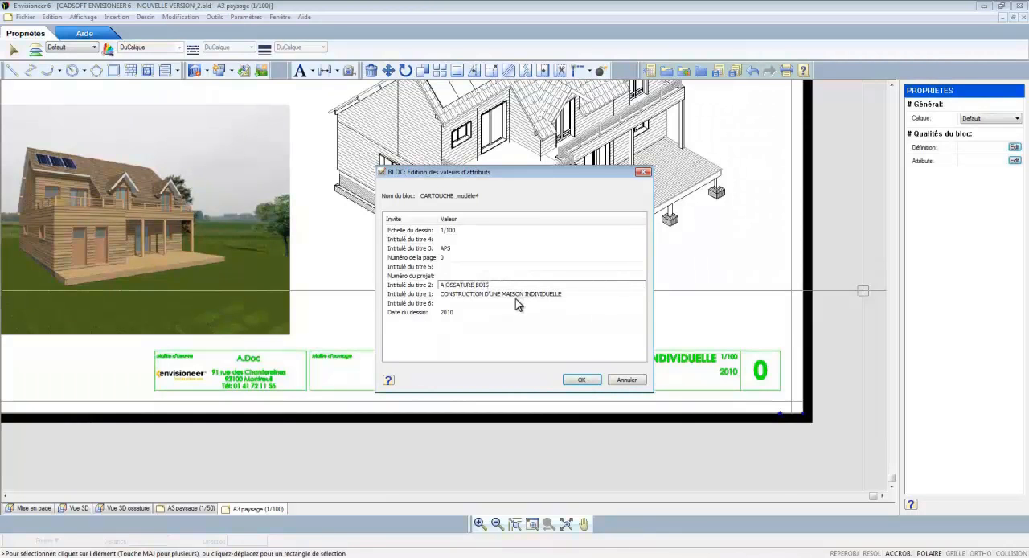
click(579, 380)
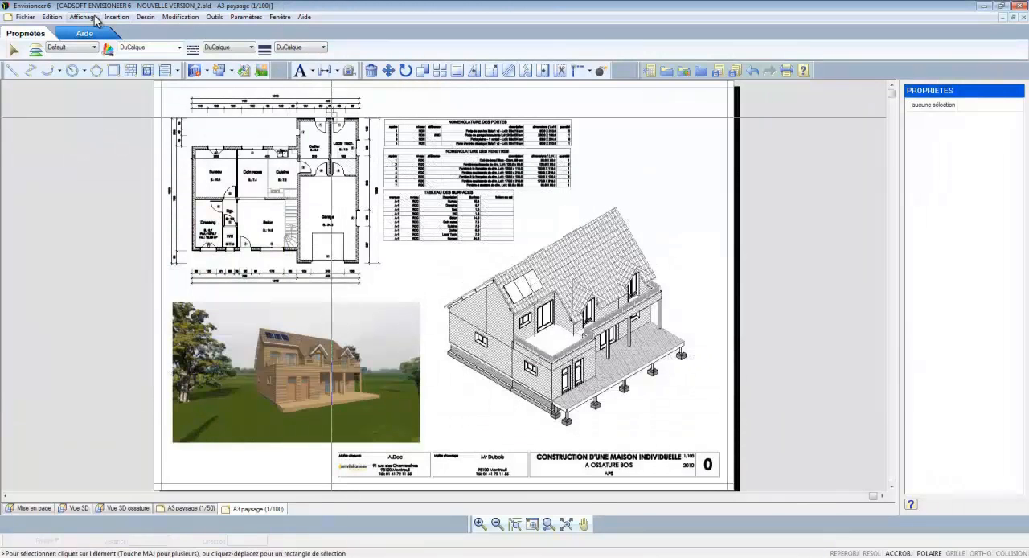
Step: Activate the 5_Facades (1/100) view of the Permis group in the view manager and close the manager
click(94, 18)
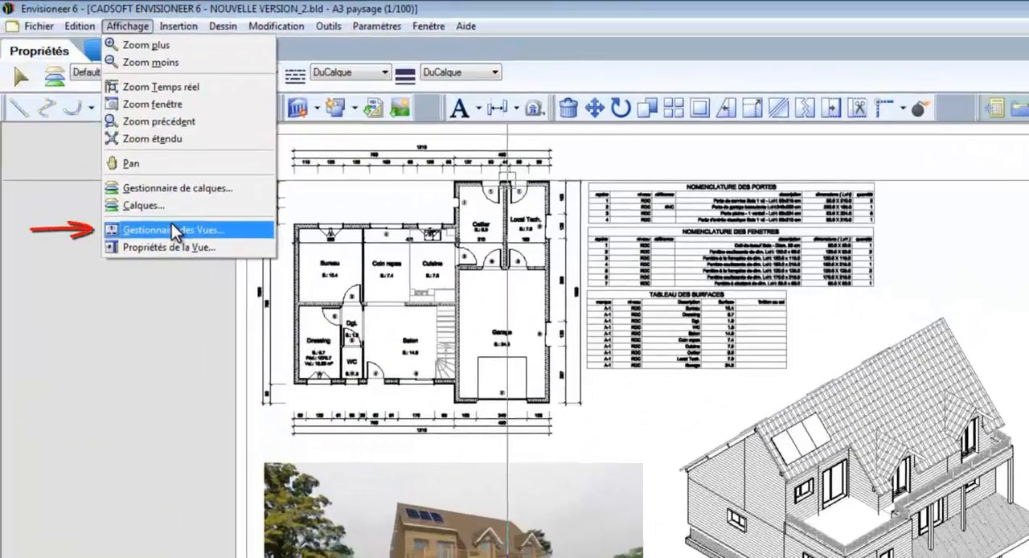
click(171, 227)
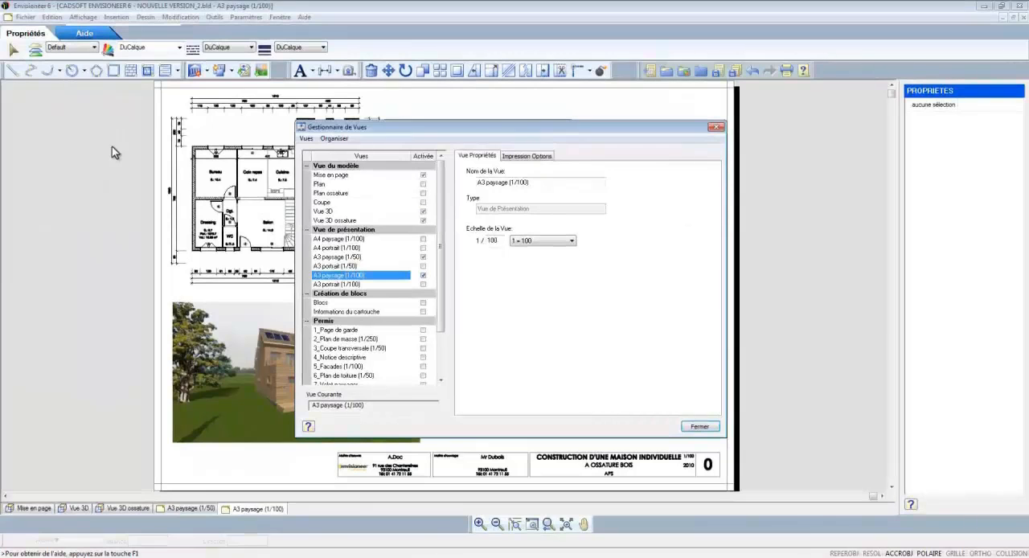
click(425, 365)
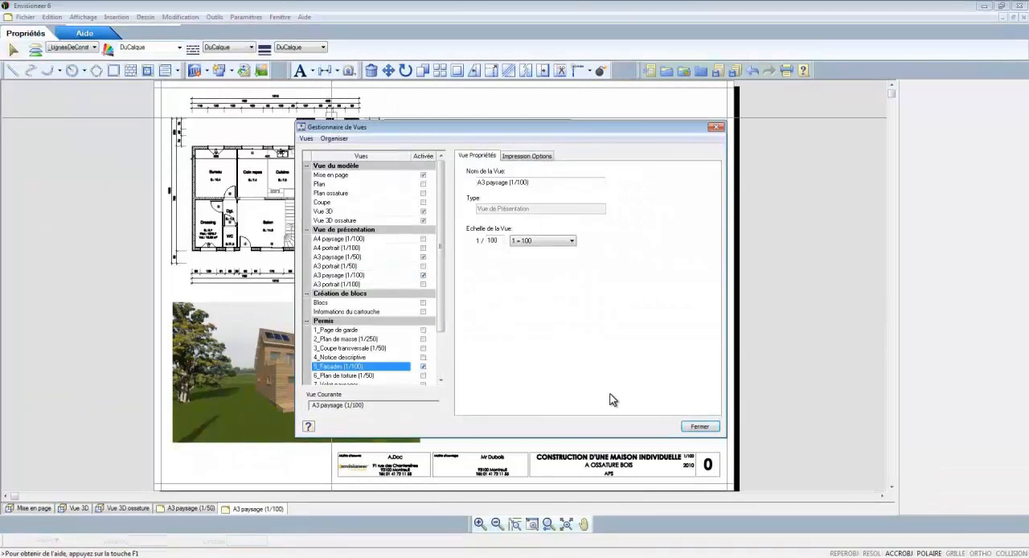
click(698, 427)
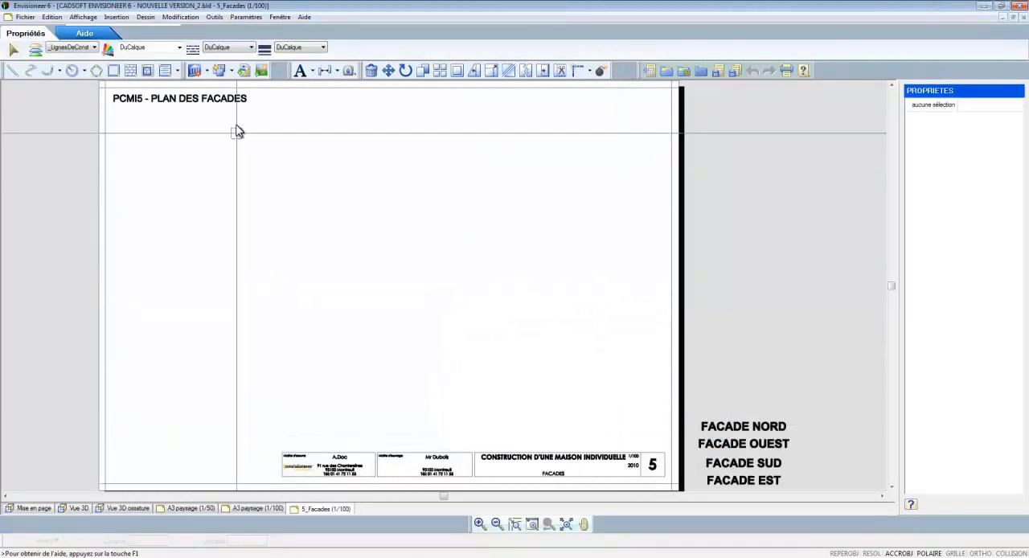
Step: Insert the Façade avant elevation with Hachuré display as a Dessin at 1/100 below the PCMI5 - PLAN DES FACADES heading
click(207, 70)
click(215, 87)
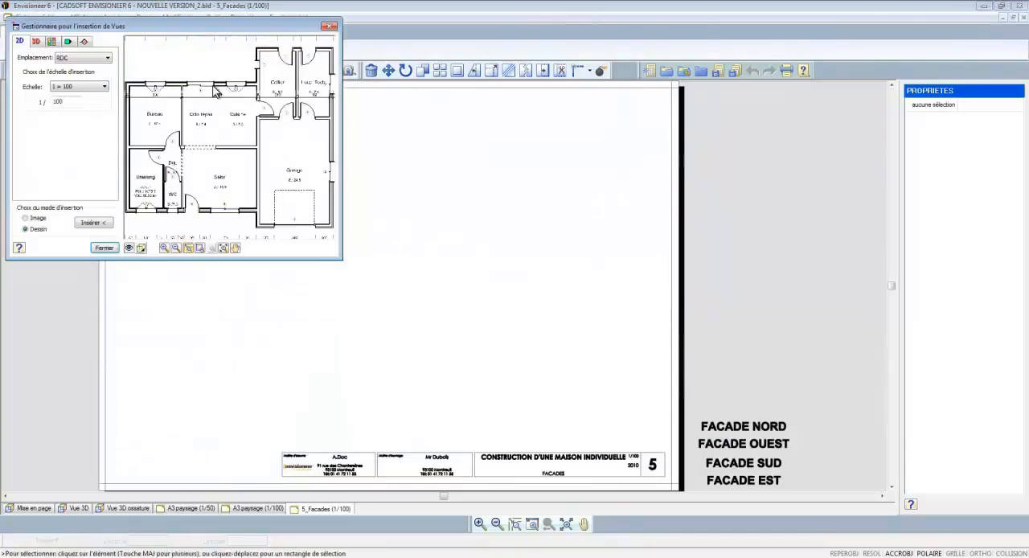
click(68, 42)
click(85, 59)
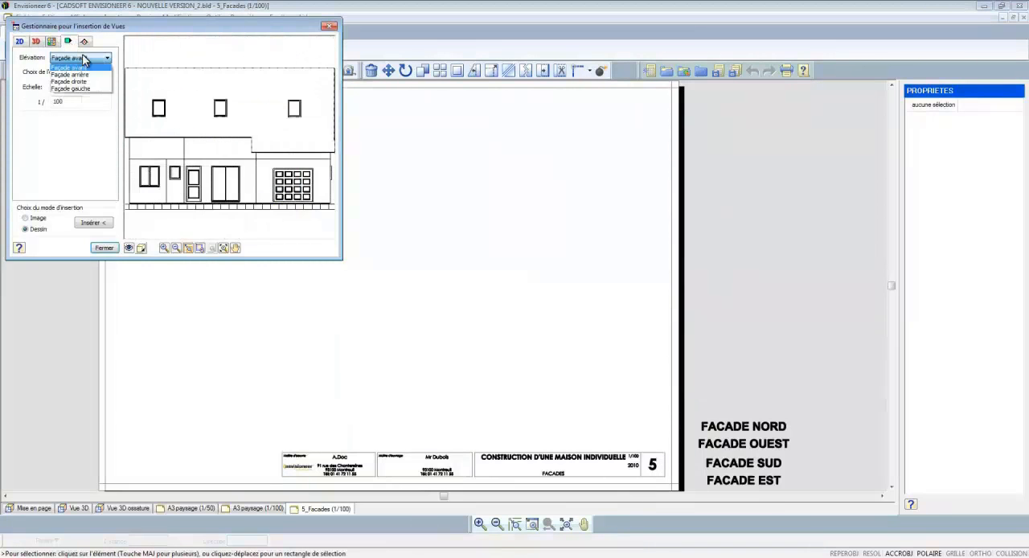
click(85, 68)
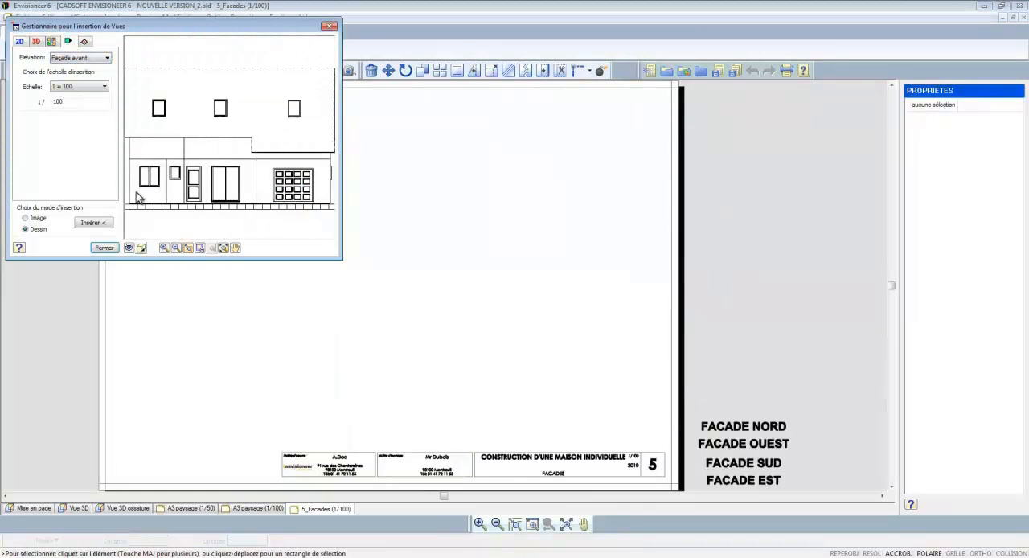
click(174, 248)
click(142, 248)
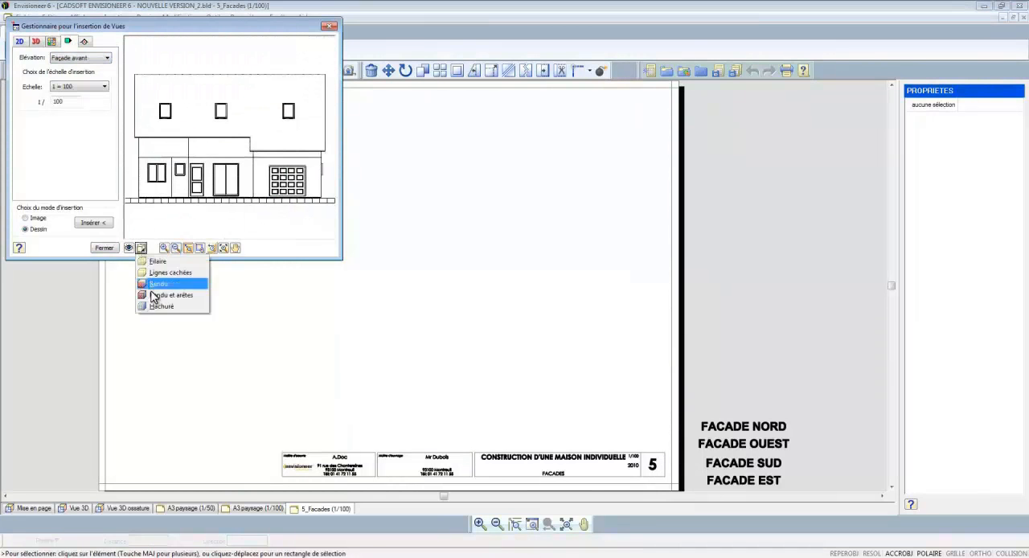
click(165, 306)
click(176, 248)
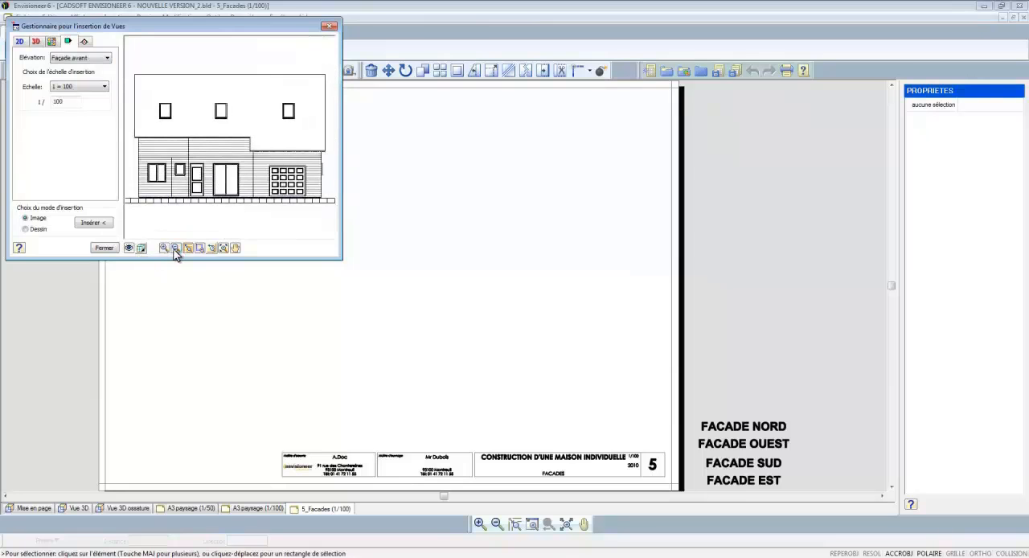
click(90, 224)
click(223, 190)
Step: Insert the Façade arrière elevation with Hachuré display as a Dessin at 1/100 below the front elevation
right_click(222, 190)
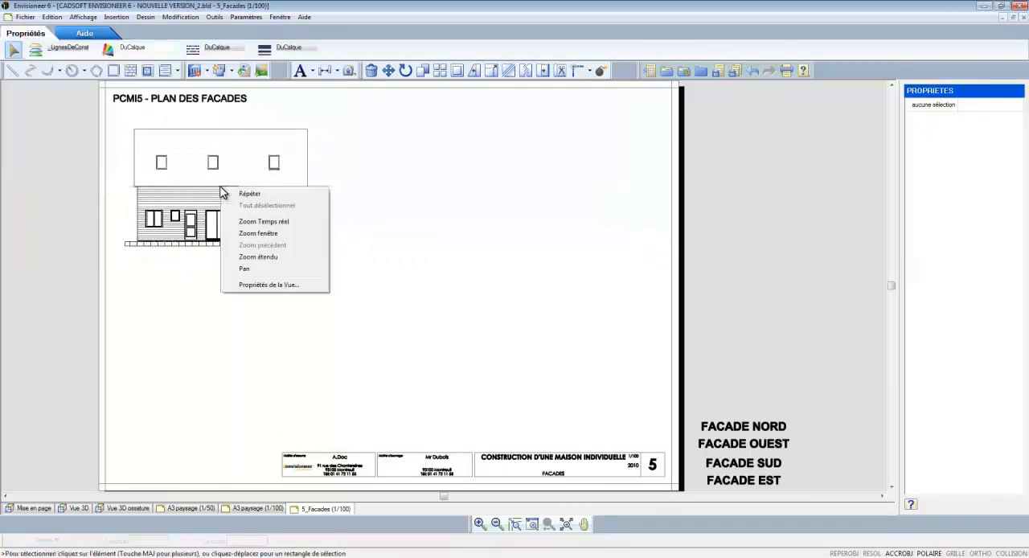
click(239, 195)
click(72, 42)
click(79, 60)
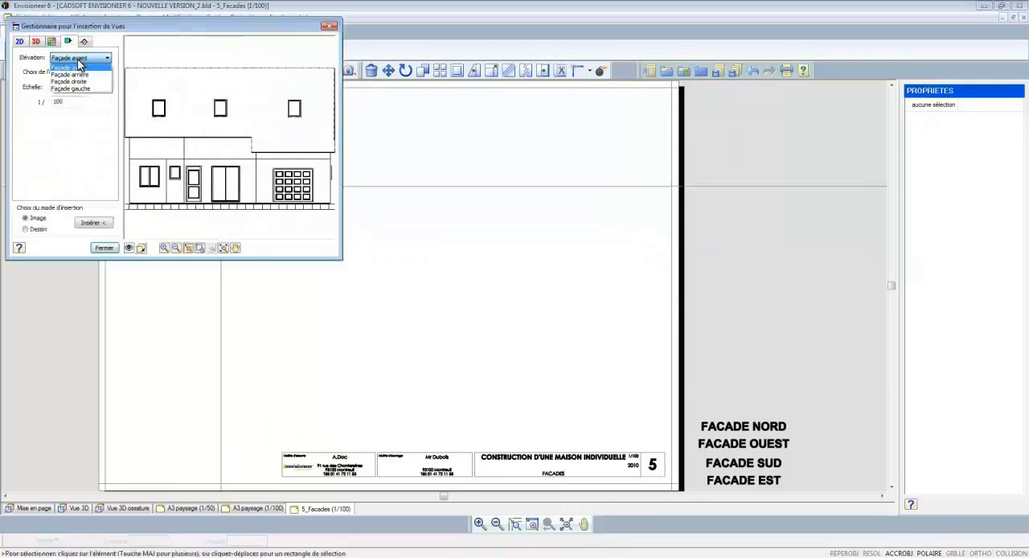
click(83, 74)
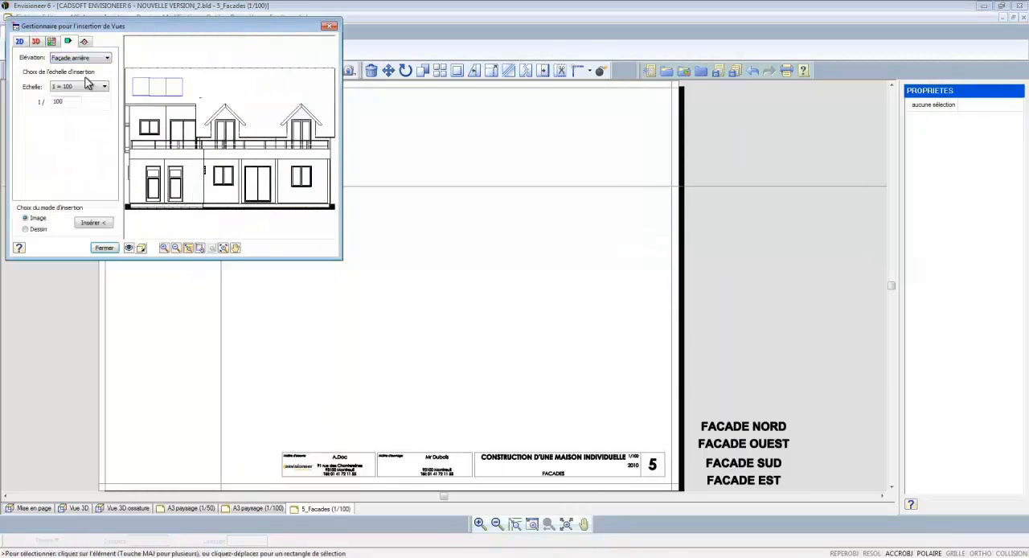
click(177, 250)
click(141, 248)
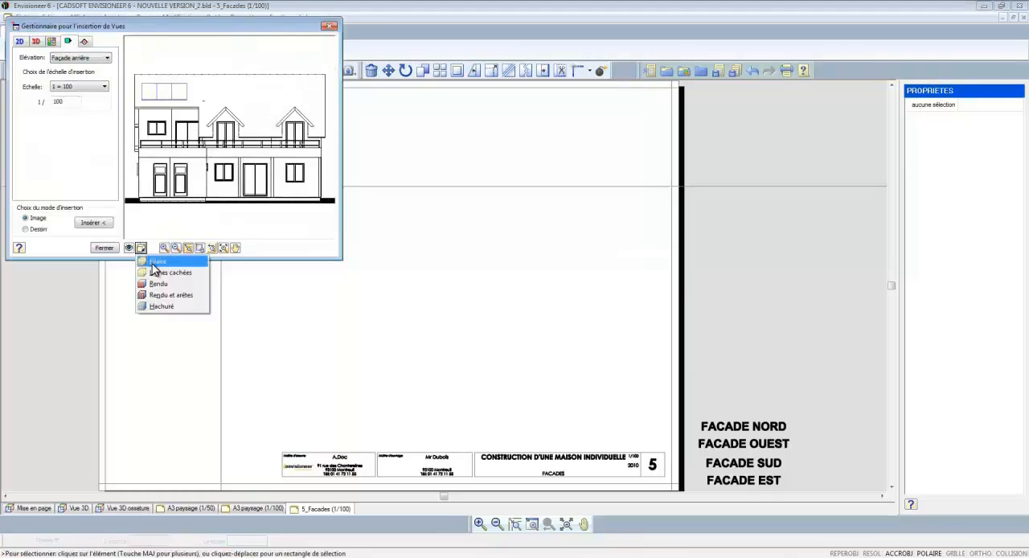
click(158, 306)
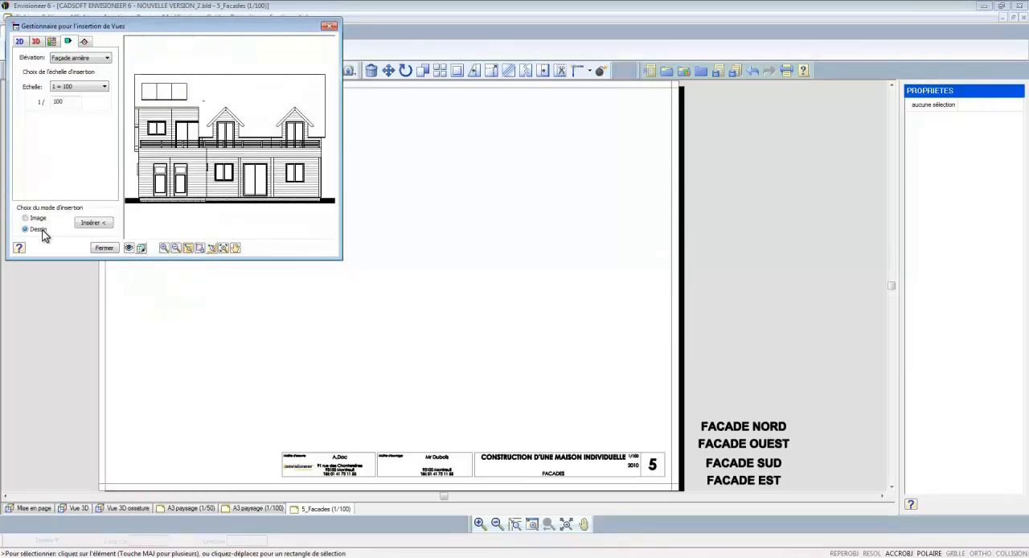
click(92, 224)
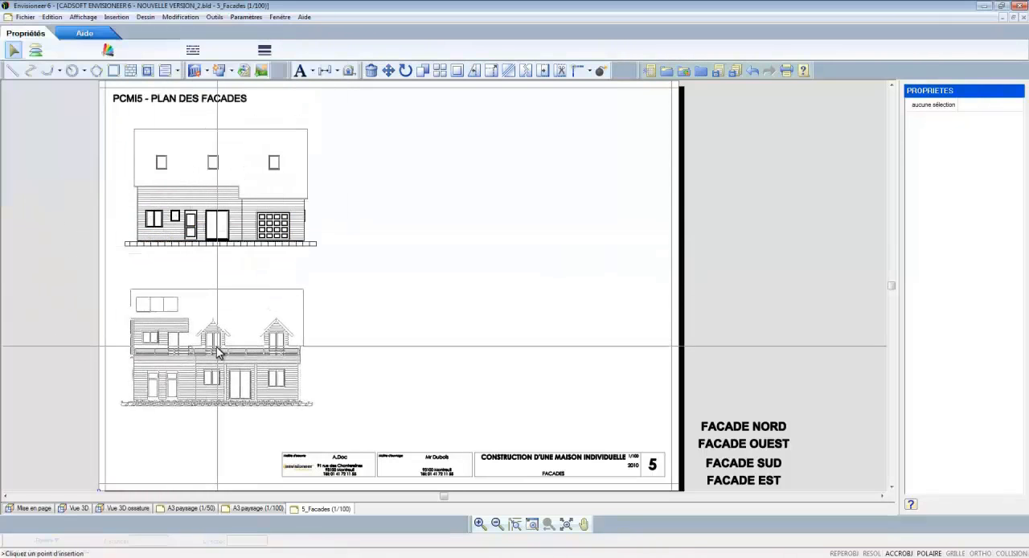
click(216, 353)
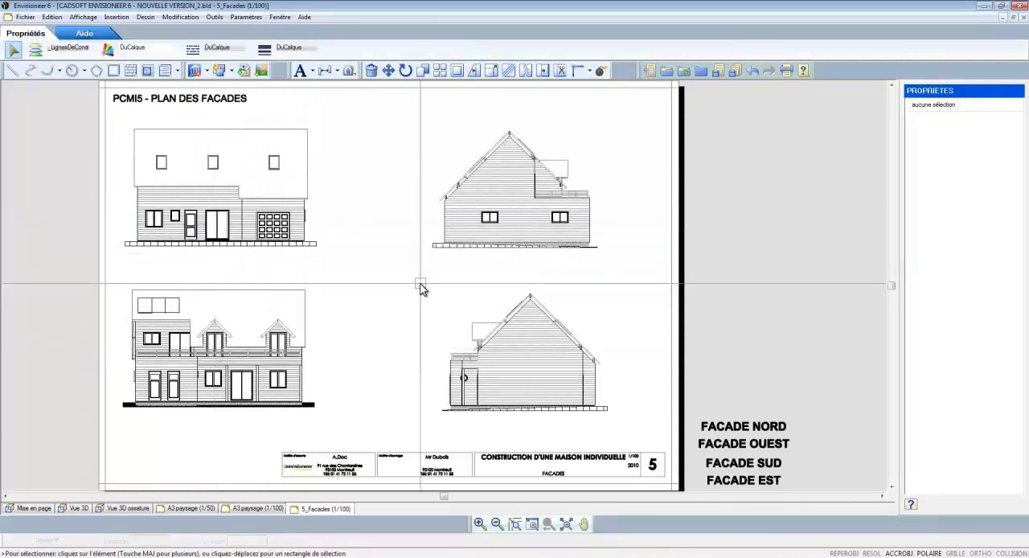
Step: Add a linear dimension for the front elevation's overall height, from the roof ridge to the ground, beside the garage end
click(336, 74)
click(354, 86)
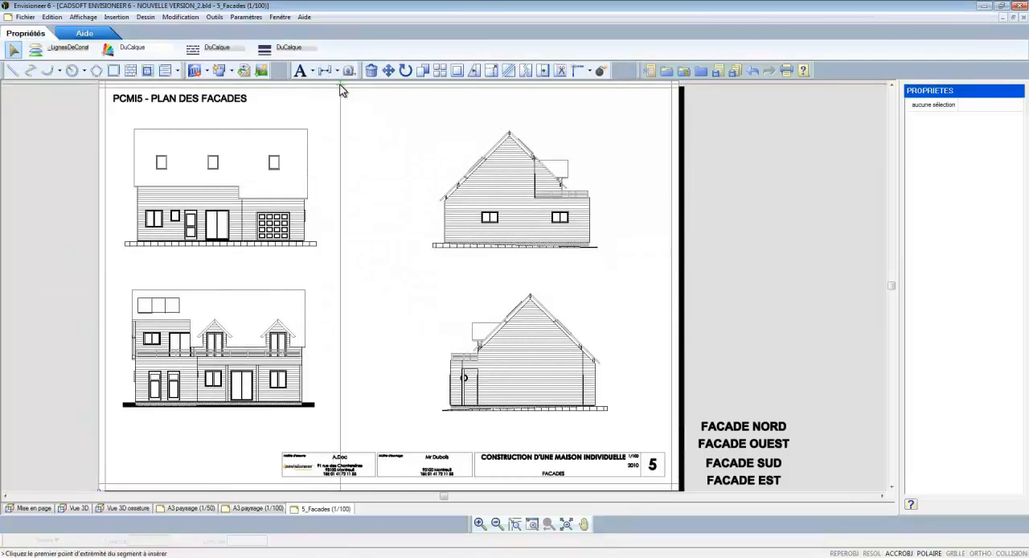
click(307, 129)
scroll(337, 188, up, 5)
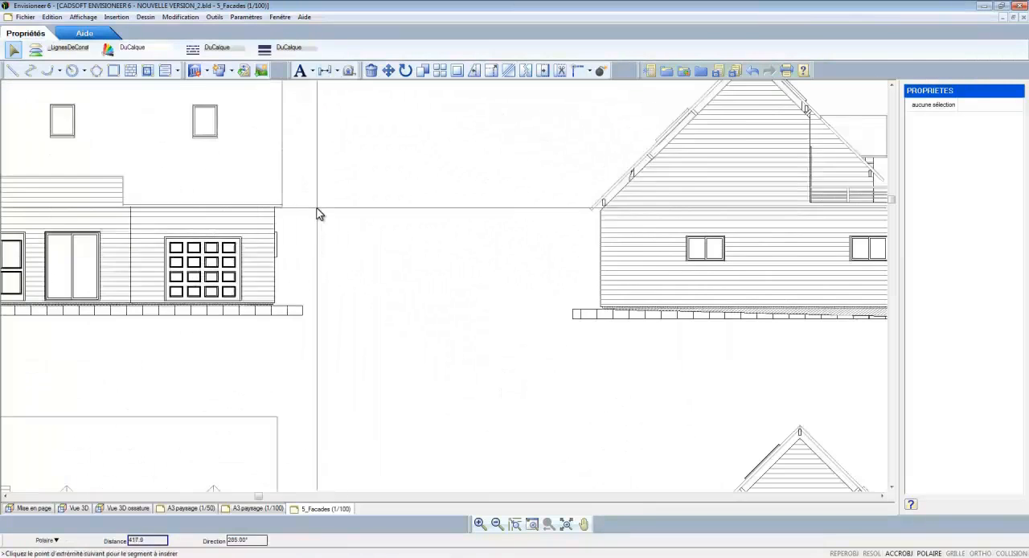
click(299, 331)
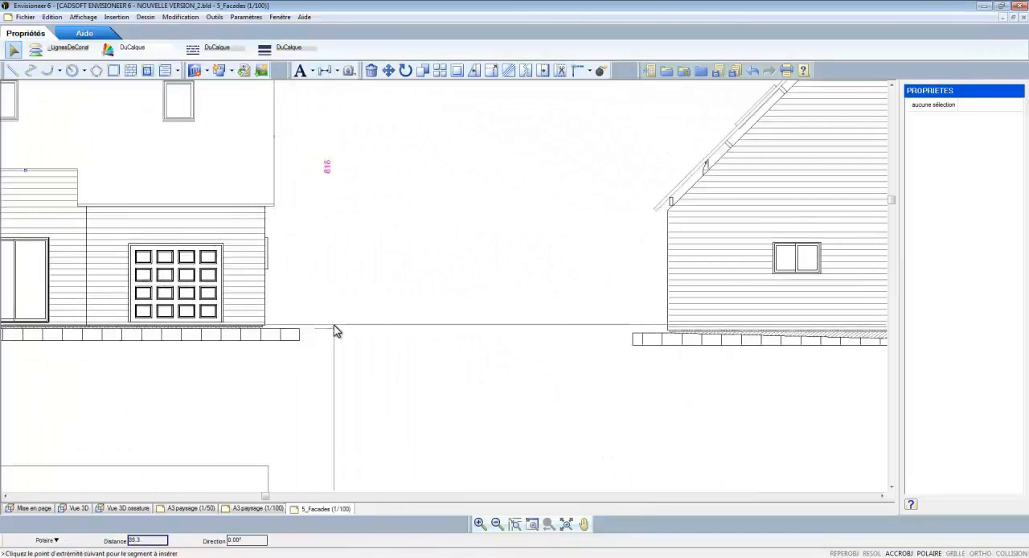
click(333, 328)
Step: Dimension the front elevation's eave height above the ground, between the façade and the overall height dimension
right_click(374, 219)
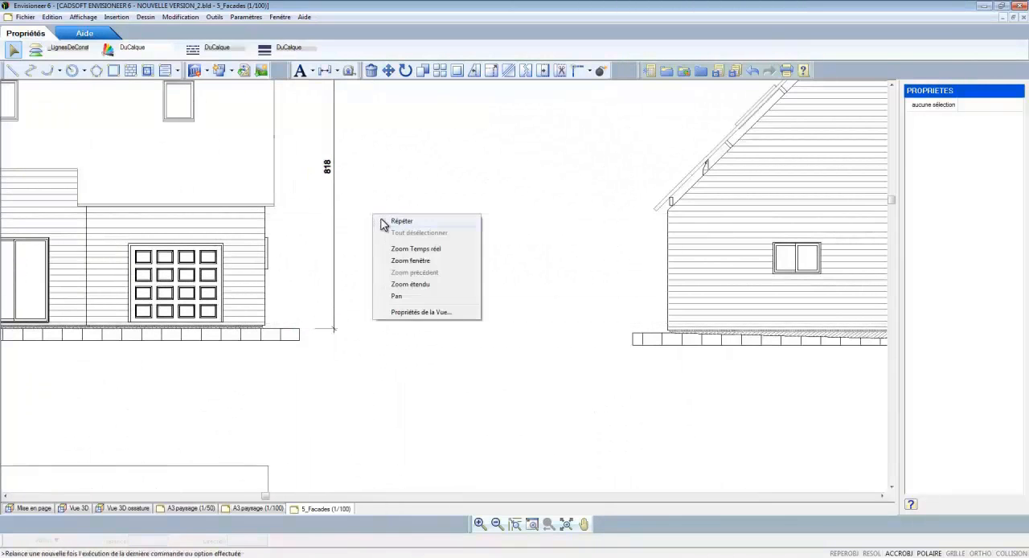
click(390, 219)
click(276, 202)
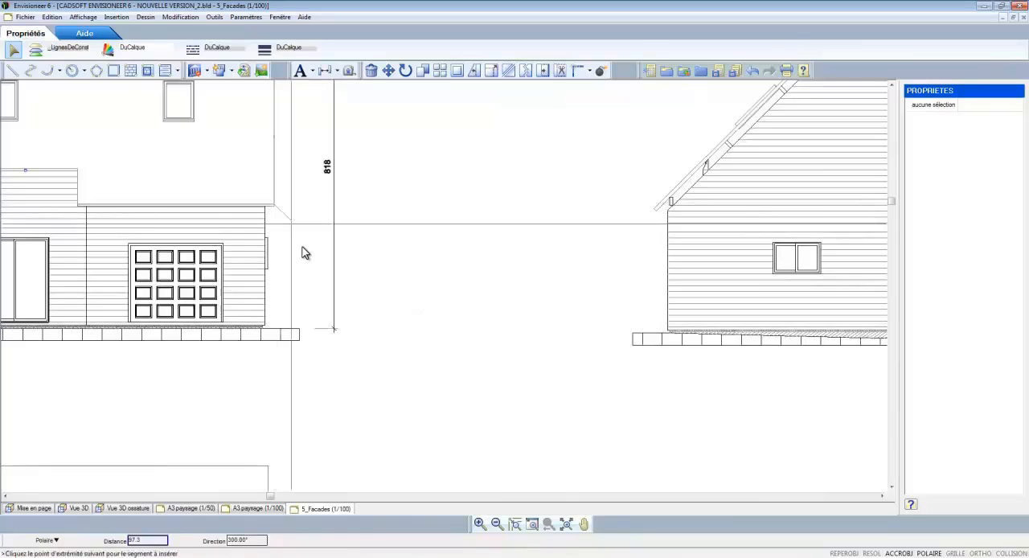
click(315, 330)
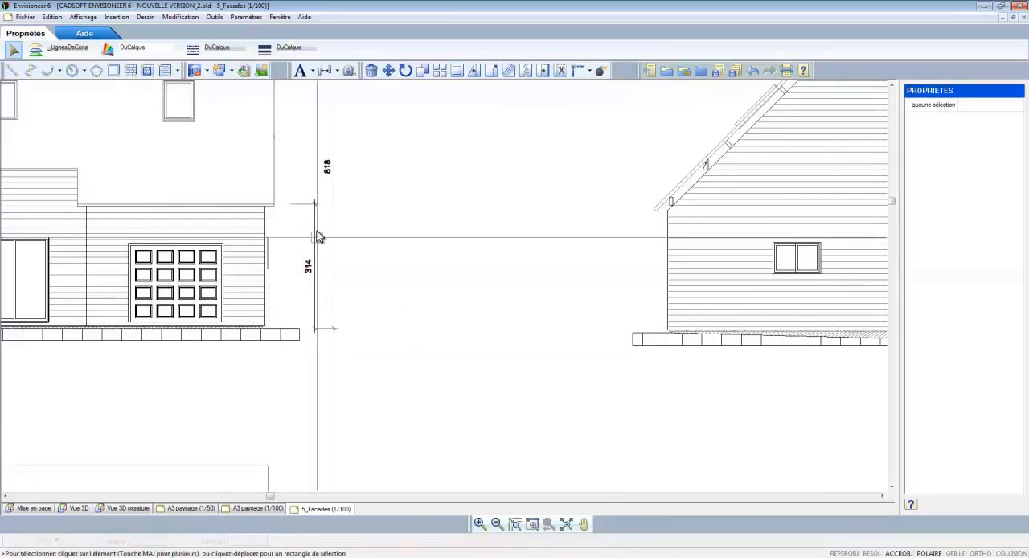
scroll(340, 225, down, 2)
scroll(341, 228, down, 1)
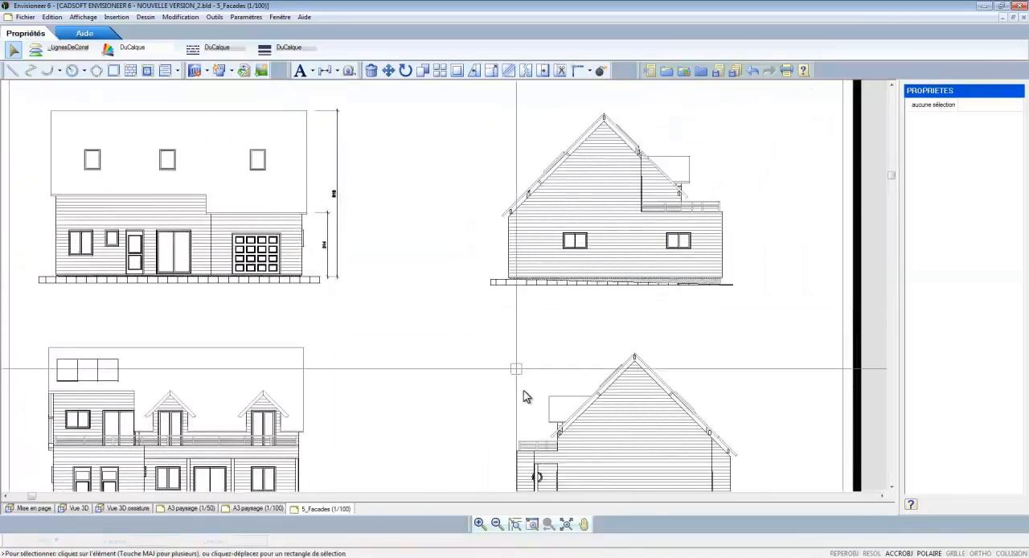
click(567, 524)
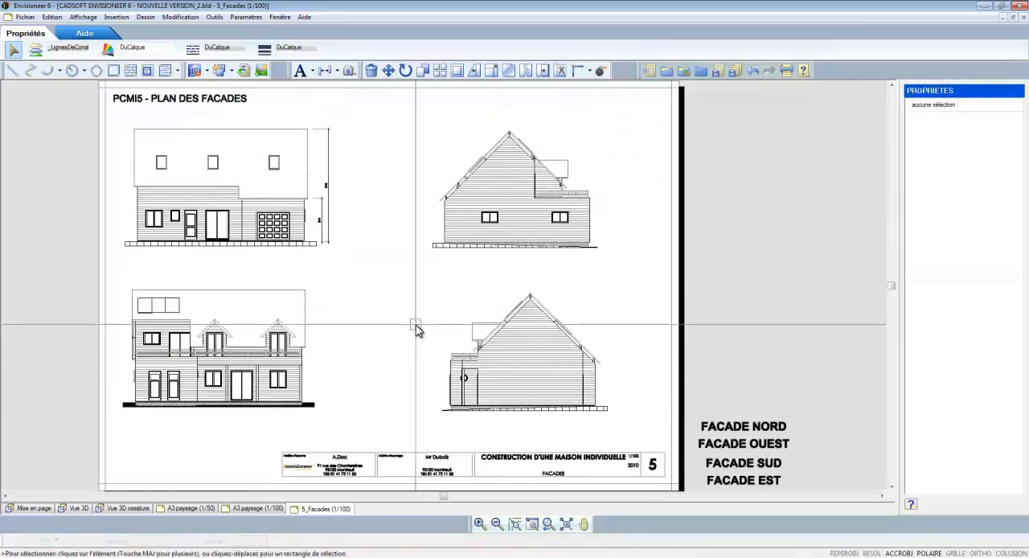
Step: Place the FACADE NORD label under the lower gable elevation and FACADE SUD under the upper gable elevation
click(744, 426)
drag(744, 426, 529, 426)
click(743, 463)
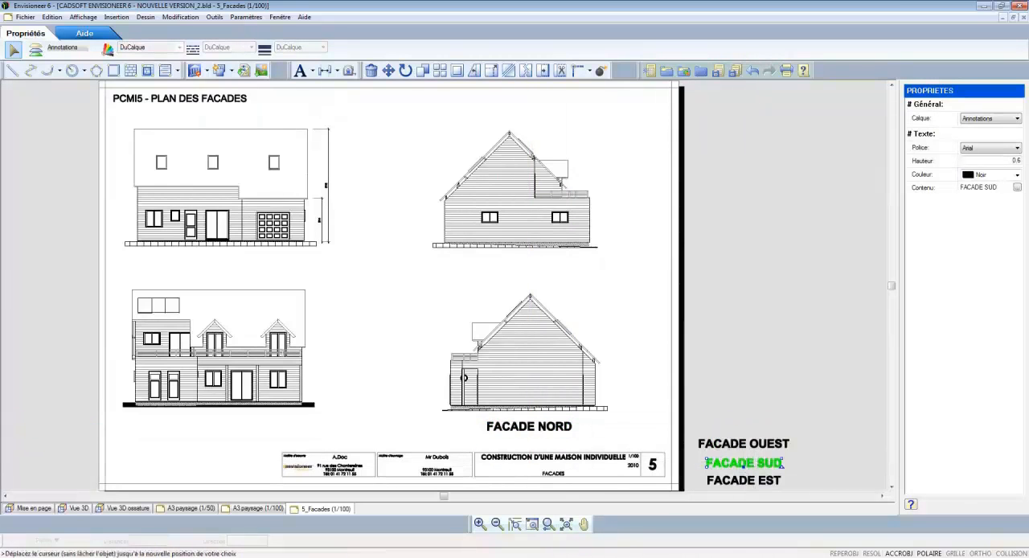
drag(743, 463, 520, 265)
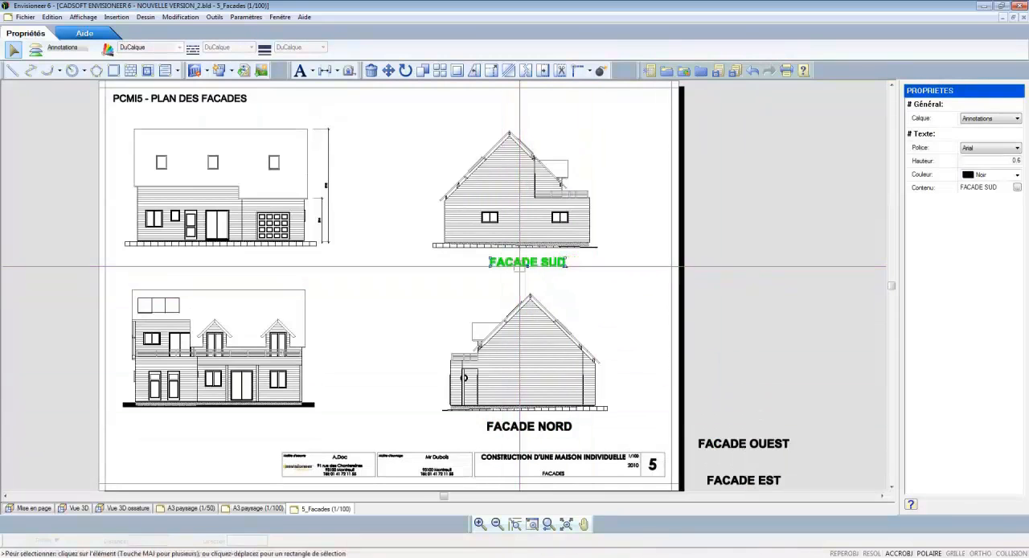
Step: Place the FACADE OUEST label under the front elevation and FACADE EST under the rear elevation
click(741, 443)
drag(744, 448, 228, 259)
click(744, 480)
drag(744, 483, 225, 443)
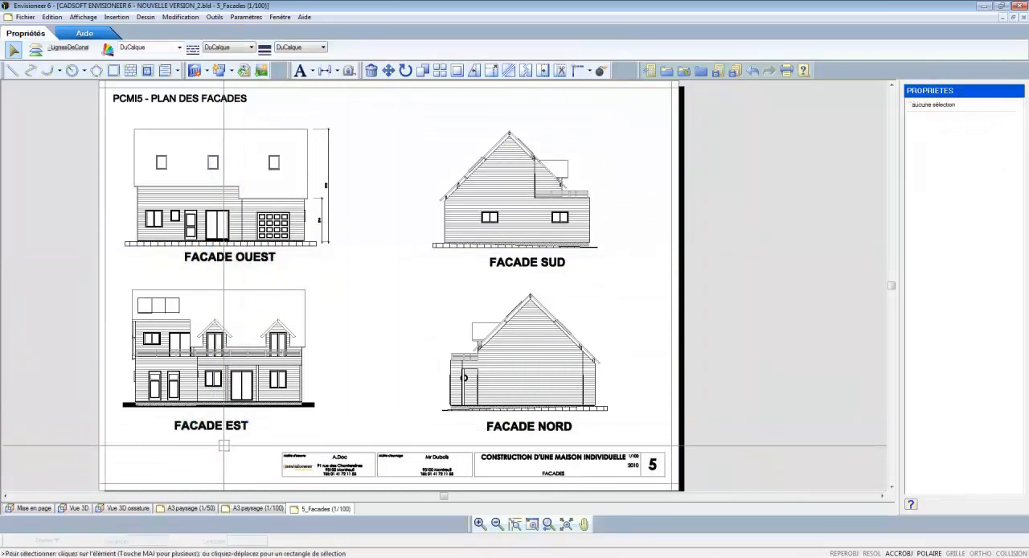
Step: In the Mise en page view, insert shutters on the two gable windows, des deux côtés, on the opposite wall face only
click(34, 510)
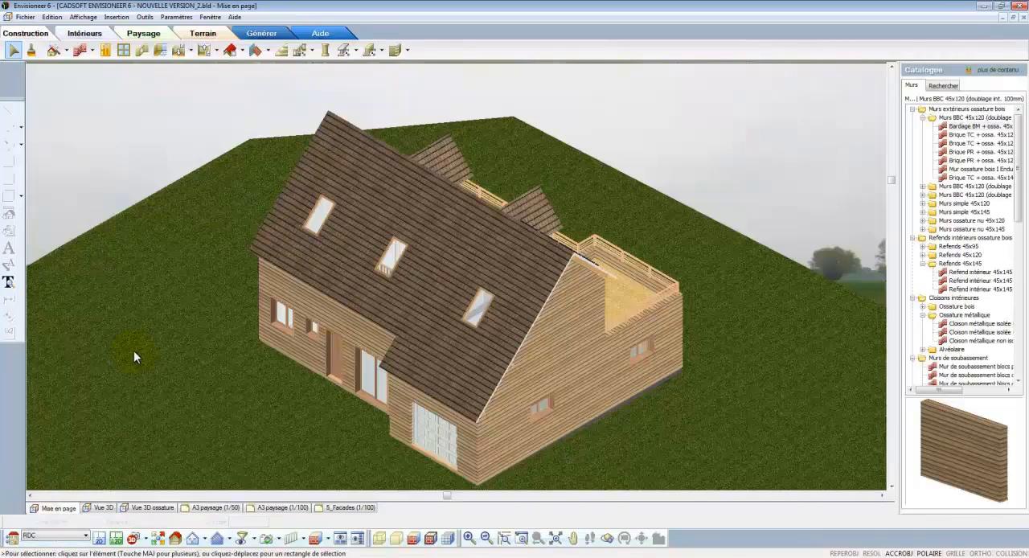
click(407, 52)
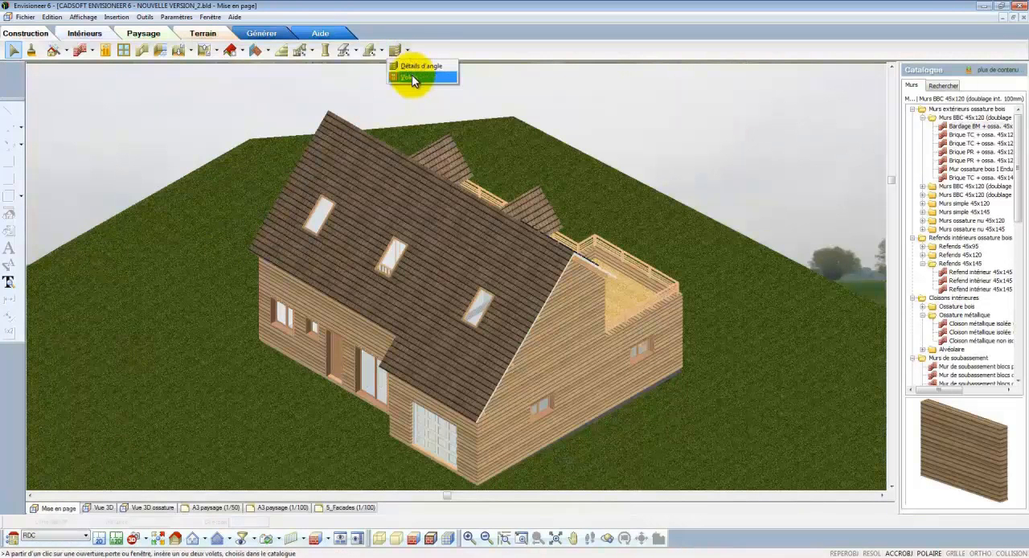
click(411, 77)
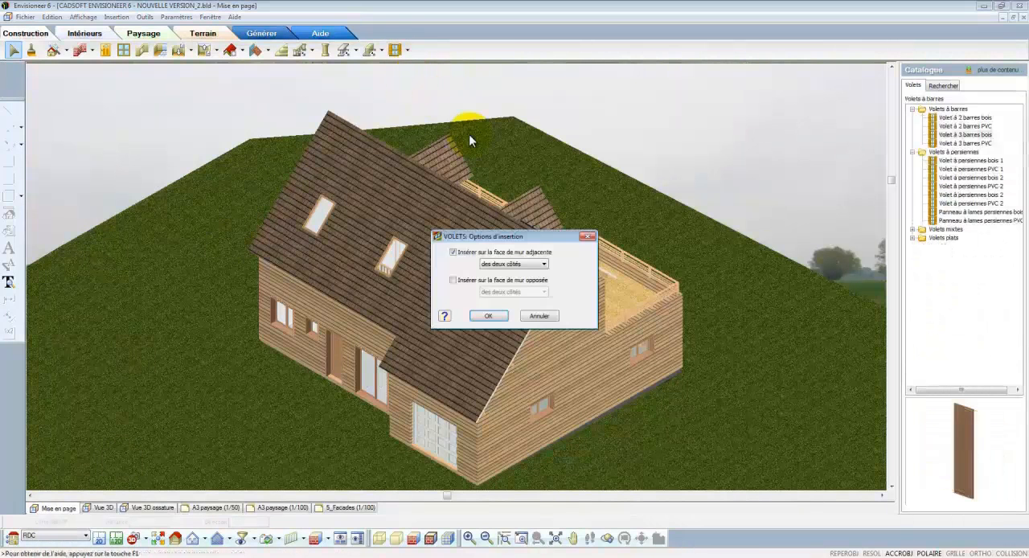
click(454, 280)
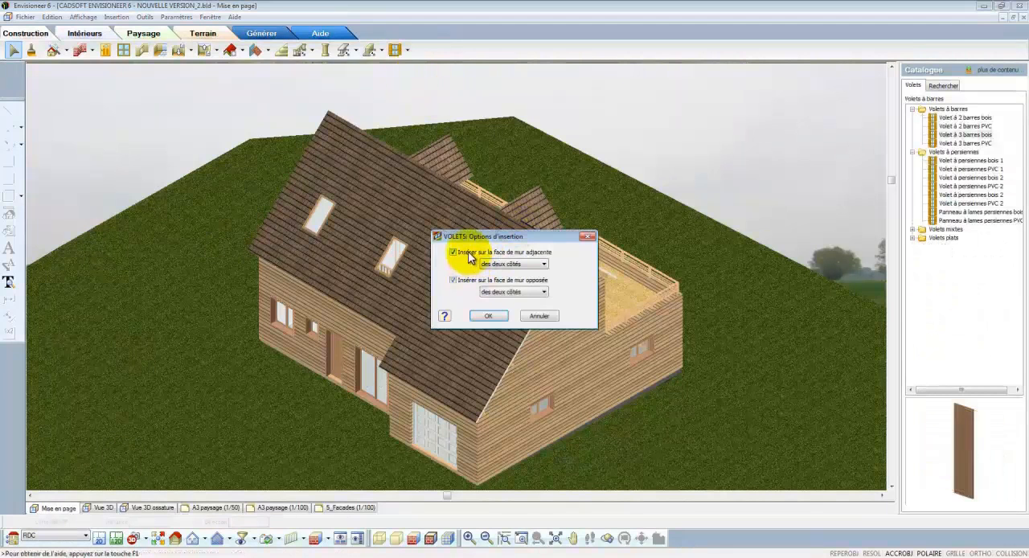
click(454, 251)
click(489, 316)
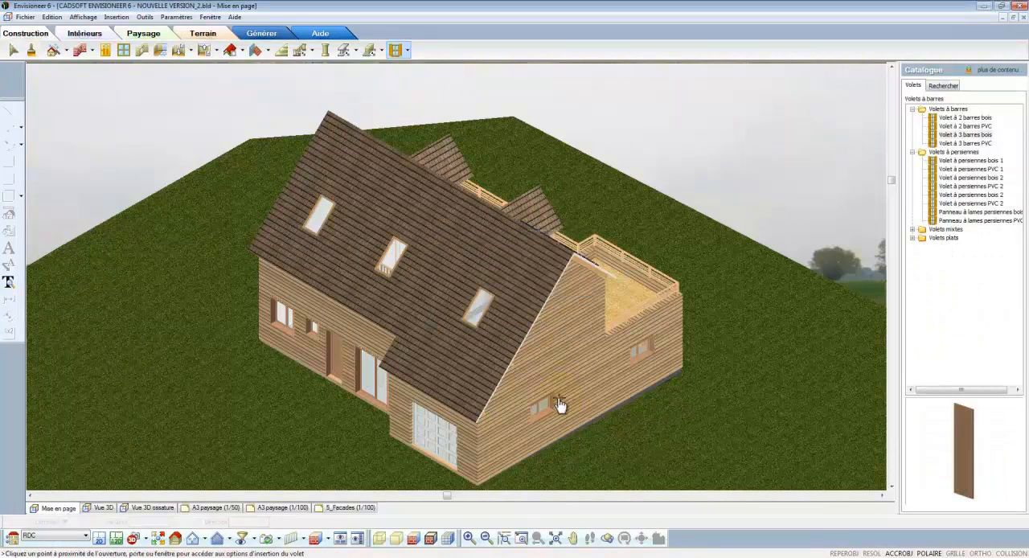
click(546, 409)
Step: Add shutters to the two ground-floor windows of the rear façade and end the insertion
click(608, 538)
drag(381, 406, 567, 367)
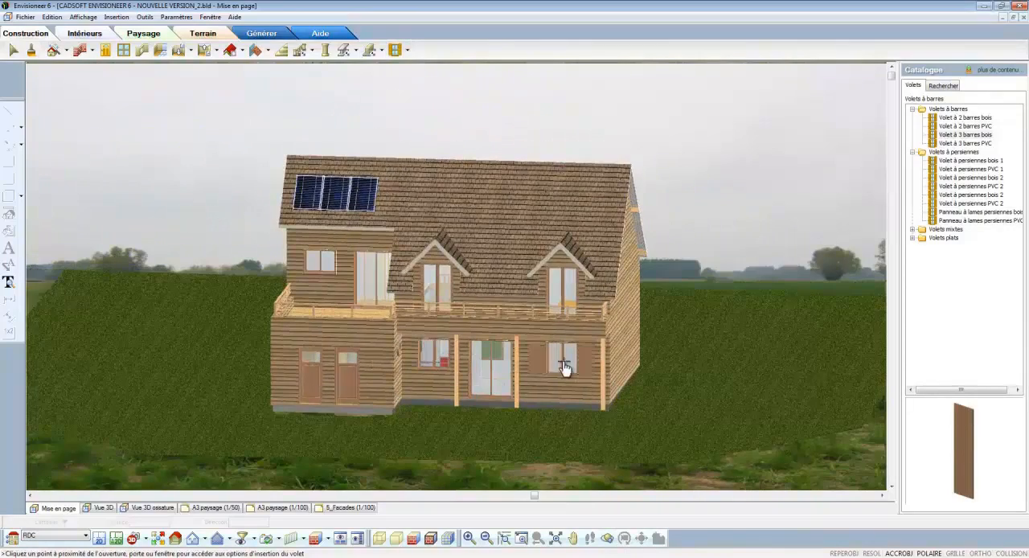
right_click(436, 361)
click(444, 359)
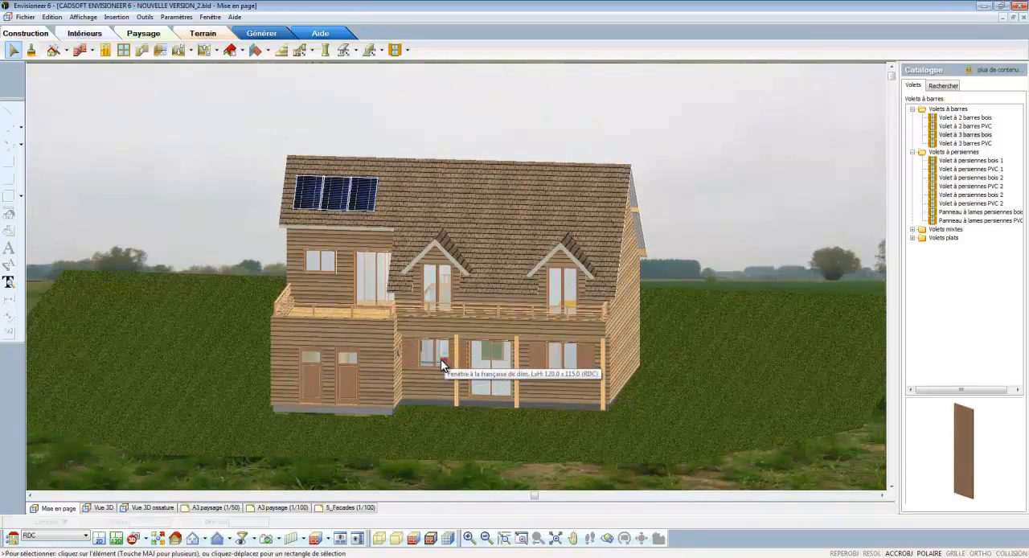
Step: Update all VuesDirectes globally from the 5_Facades (1/100) sheet and open the A3 paysage (1/100) sheet
click(347, 508)
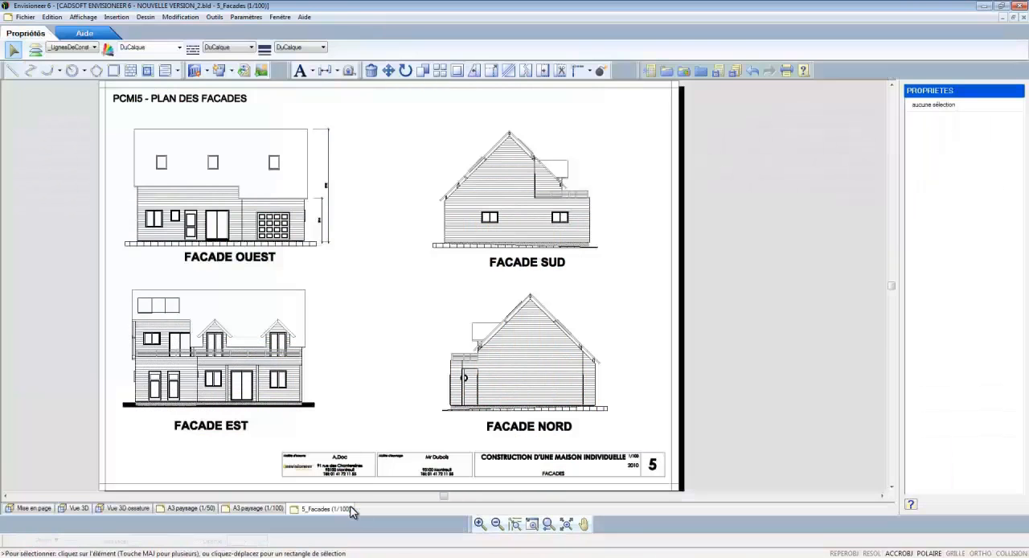
click(207, 70)
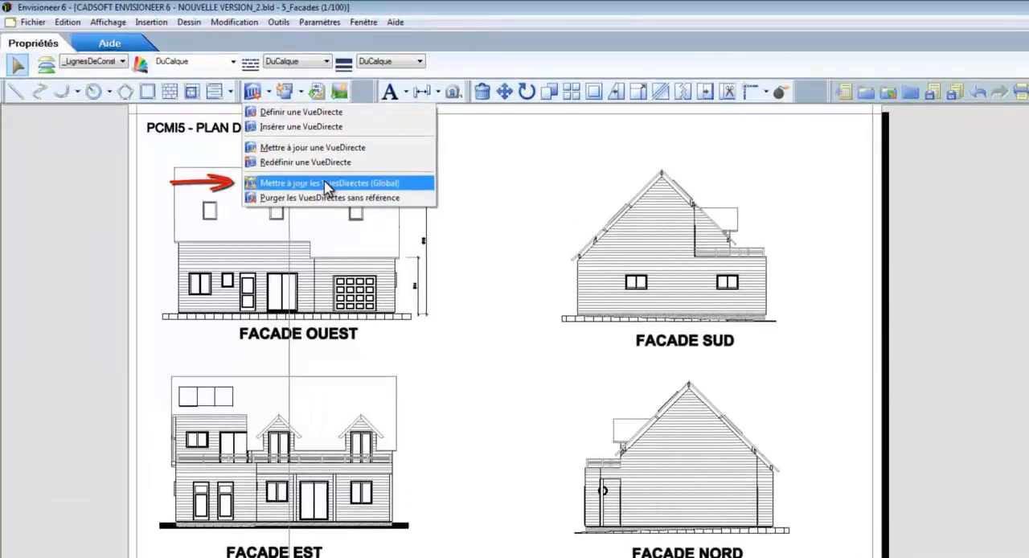
click(328, 185)
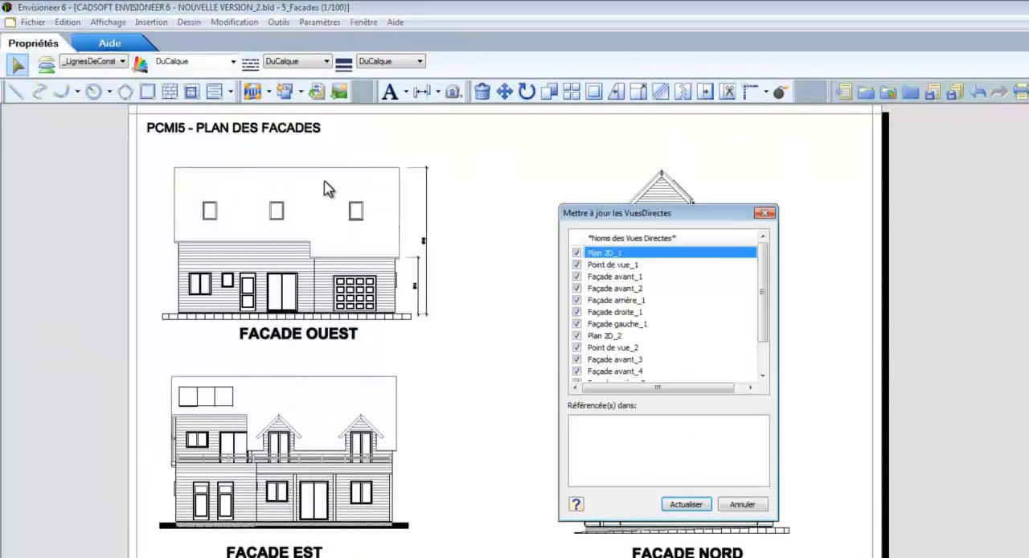
click(693, 507)
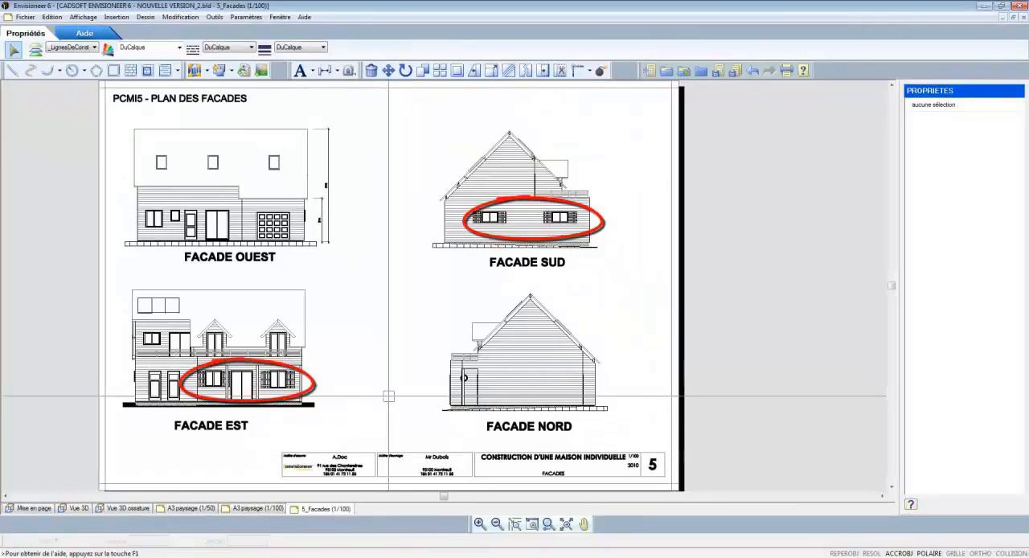
click(248, 508)
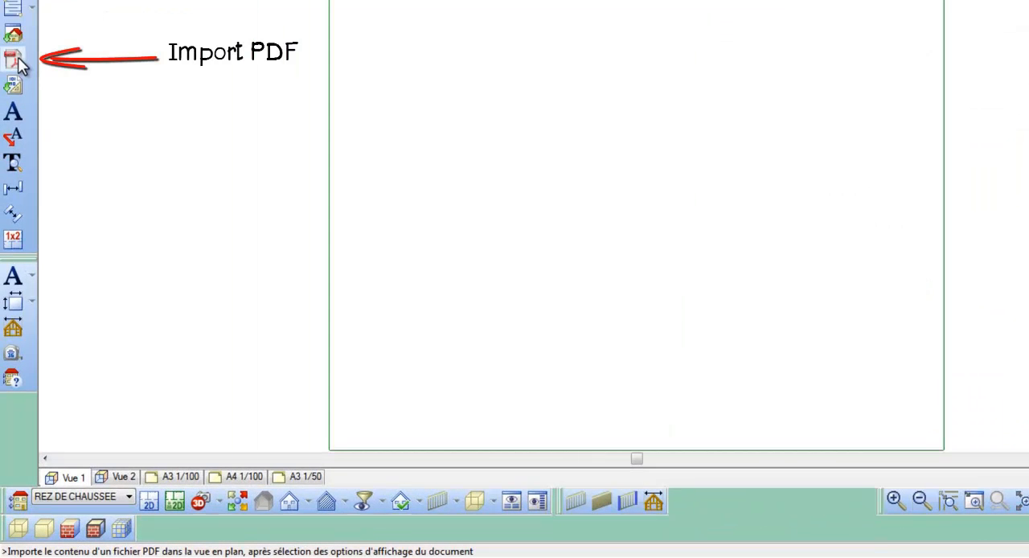
Step: Switch to Mozilla Firefox, search Google for cadastre.gouv.fr and open the Cadastre.gouv.fr site
click(16, 557)
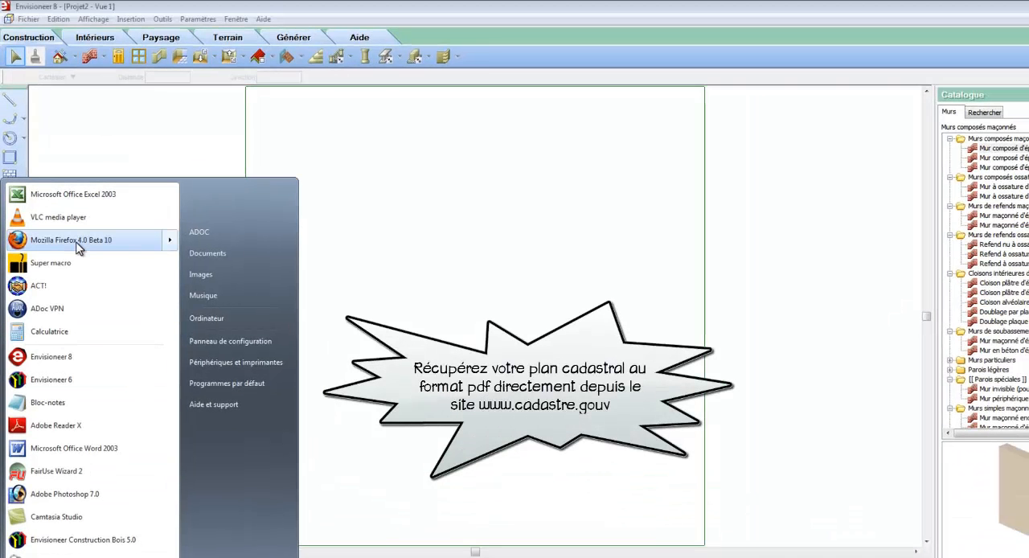
click(78, 241)
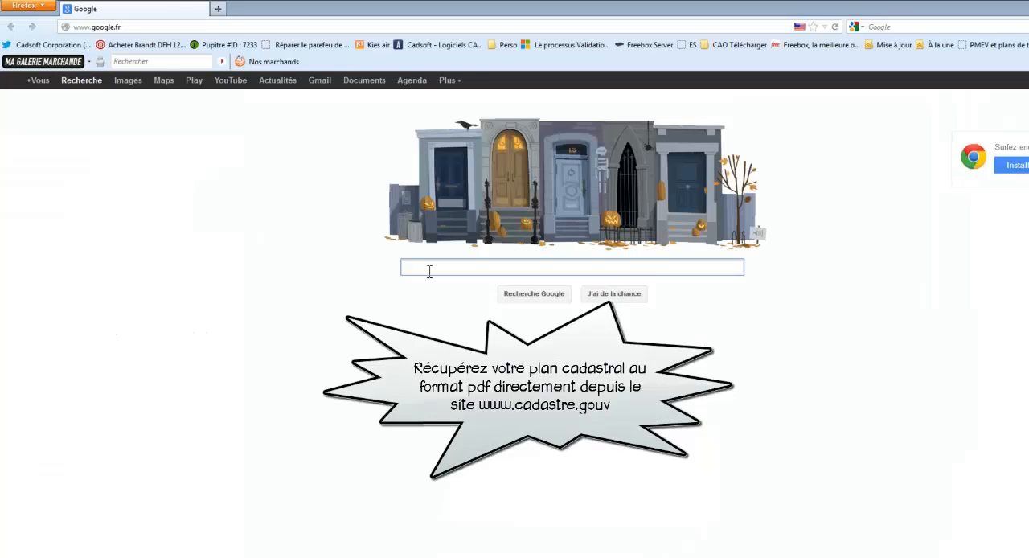
text(cadastre.gouv.fr)
key(Return)
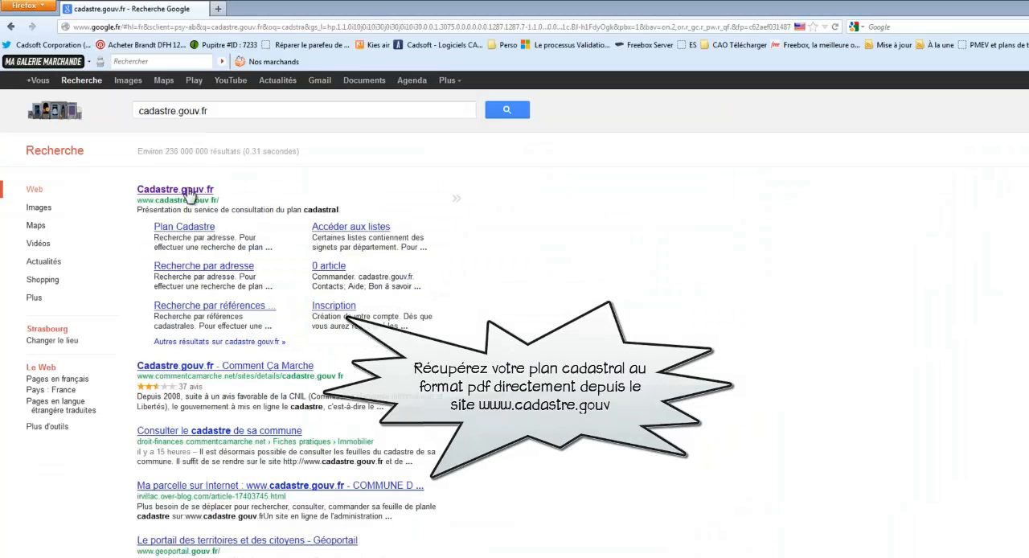
click(192, 192)
Step: Search the cadastre by address, entering the street number, street name, commune and postal code of the property
click(172, 215)
text(11)
key(Tab)
key(Tab)
text(r)
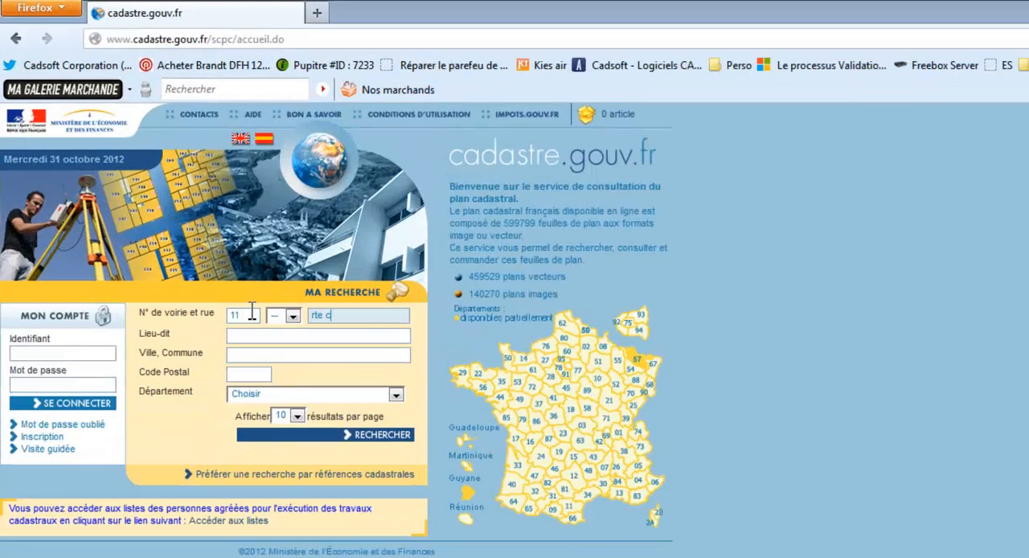
click(253, 354)
text(bonneil)
key(Tab)
text(0240)
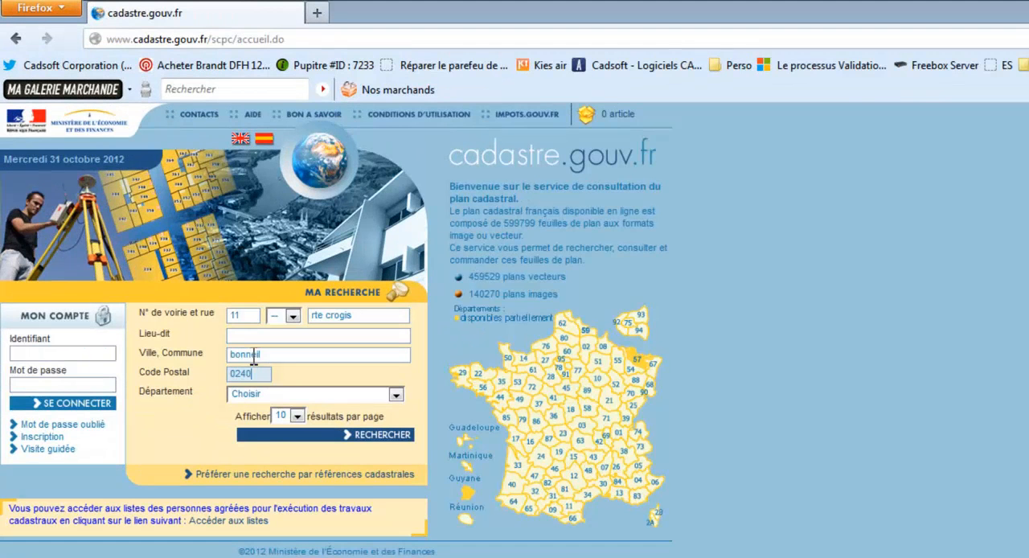
click(374, 435)
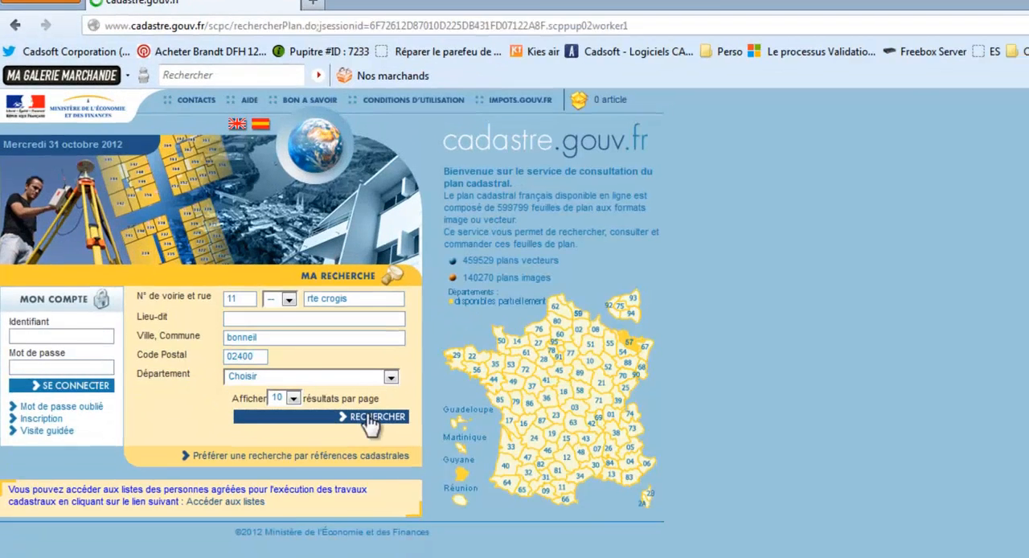
Step: Specify the matching street name, rerun the address search and open the free map view of parcel 94
click(412, 347)
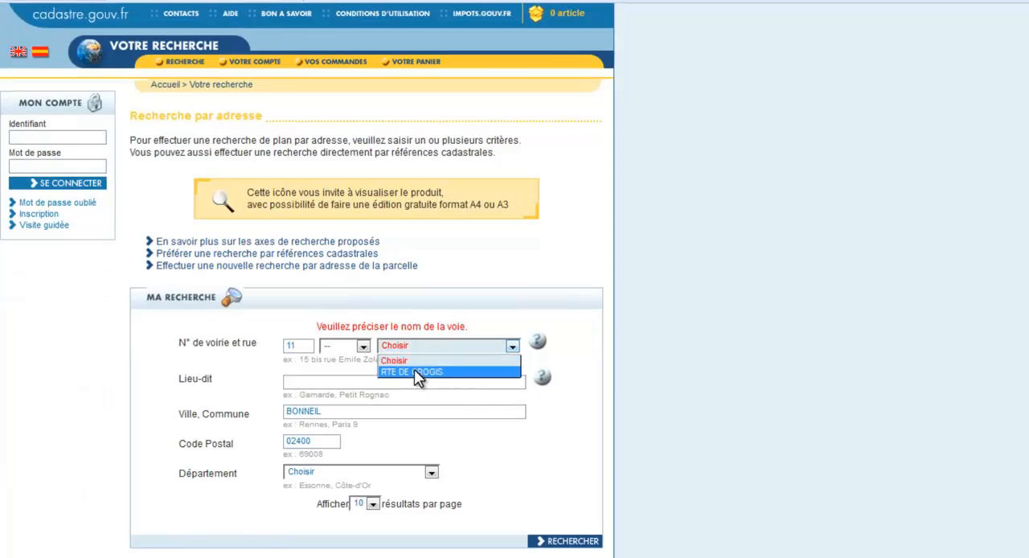
click(414, 370)
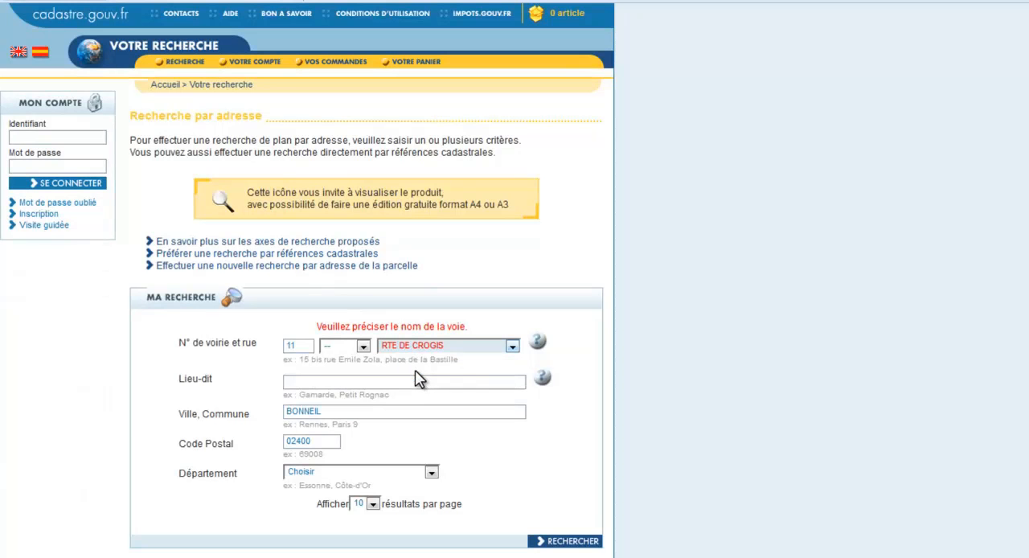
click(554, 545)
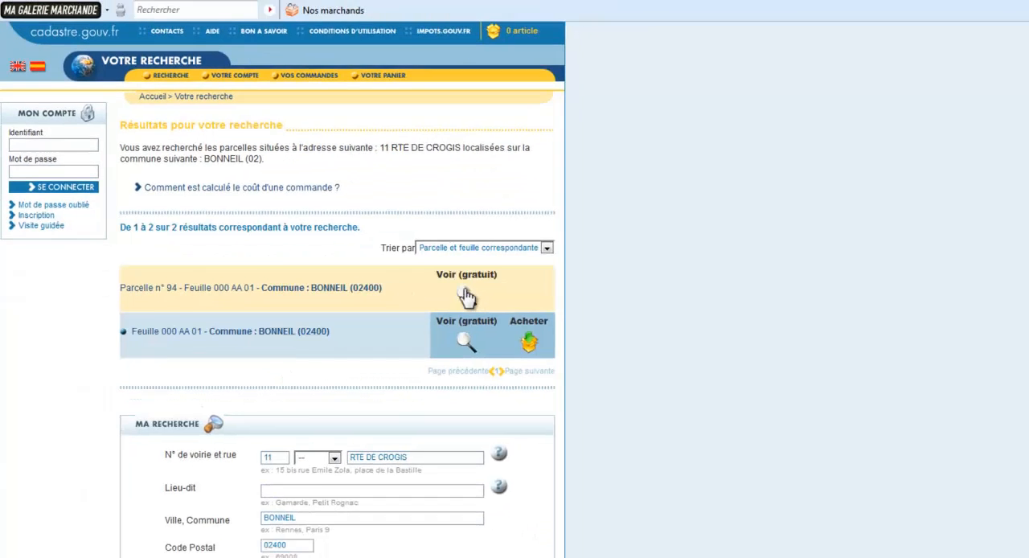
click(506, 300)
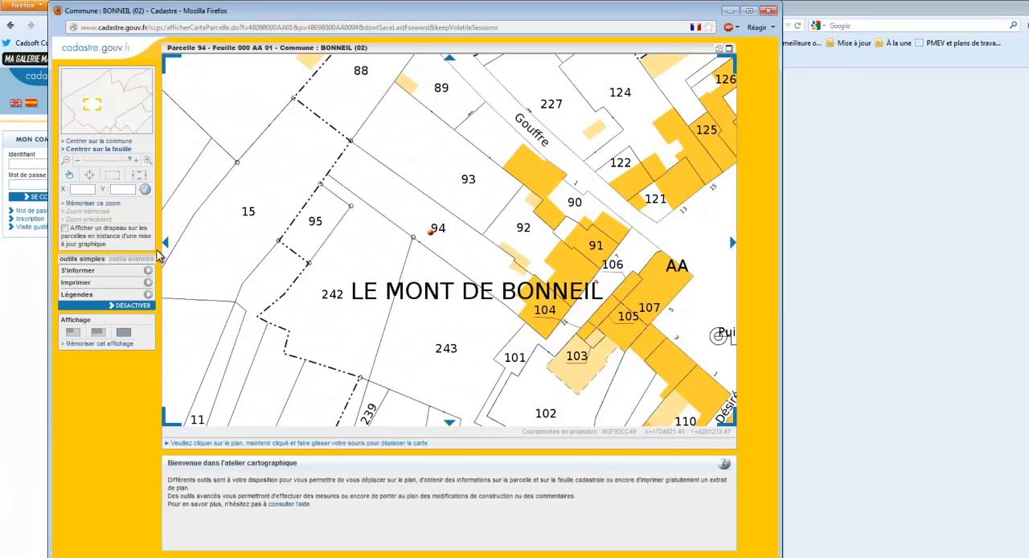
Step: Generate a PDF plan extract around parcel 94 in A4 portrait format at 1/1000 scale
click(141, 259)
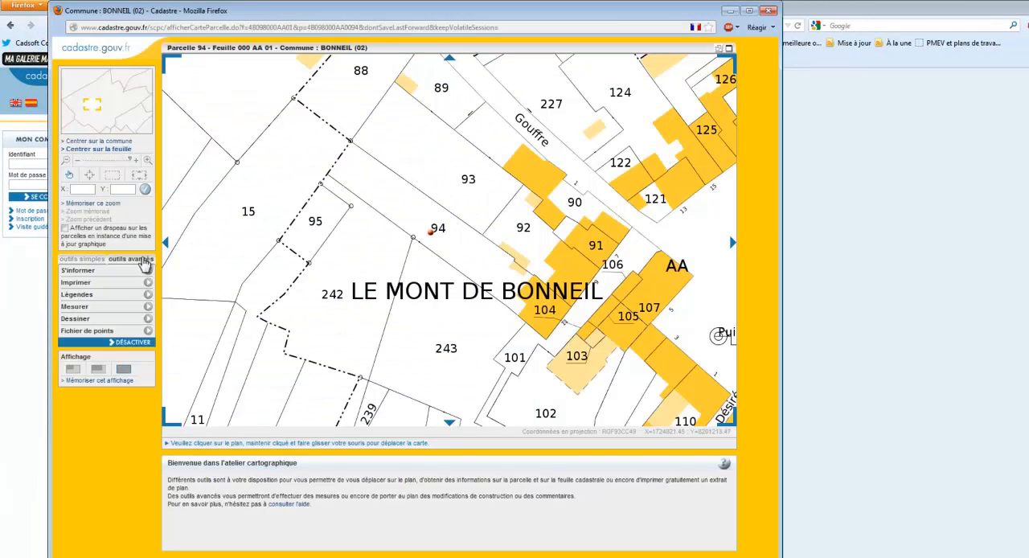
click(81, 283)
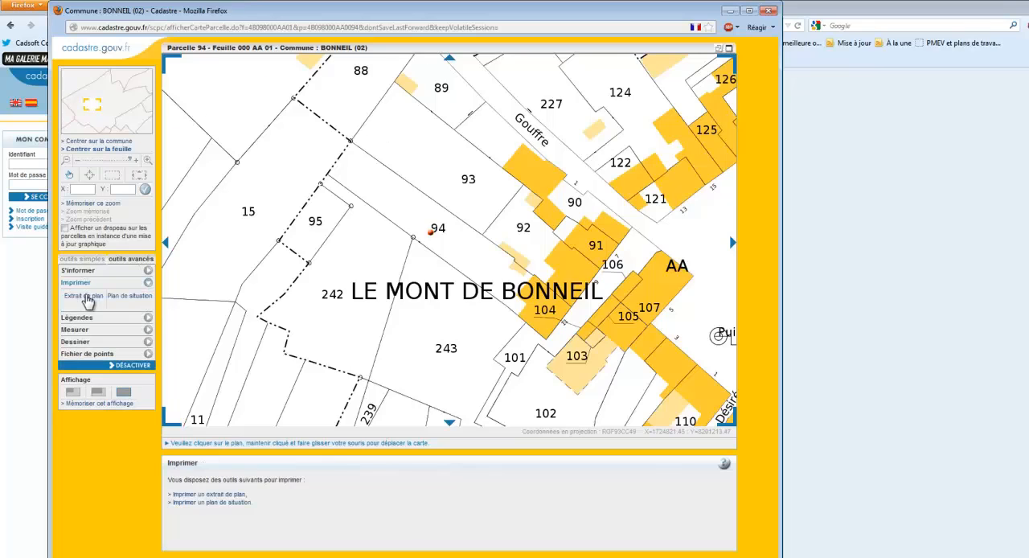
click(85, 297)
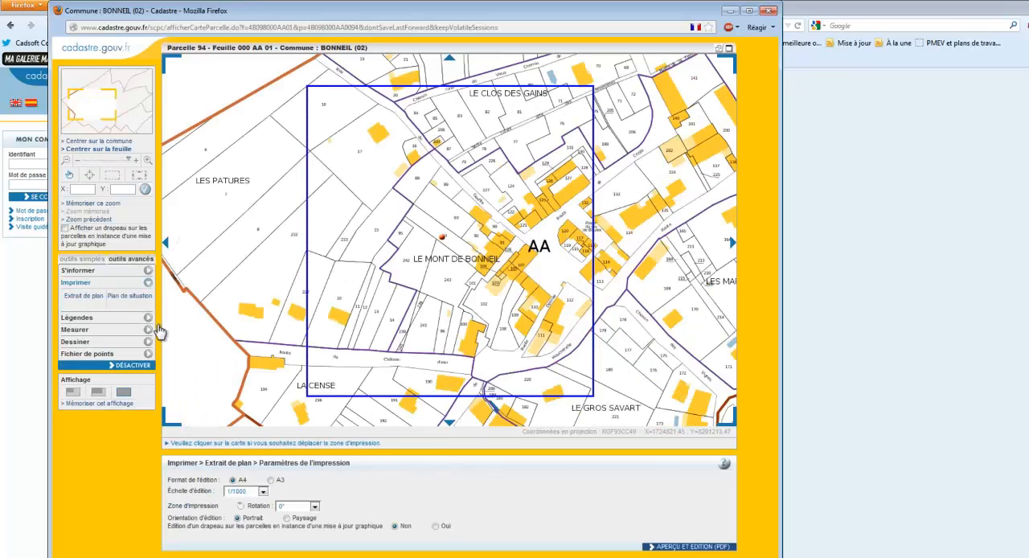
click(693, 547)
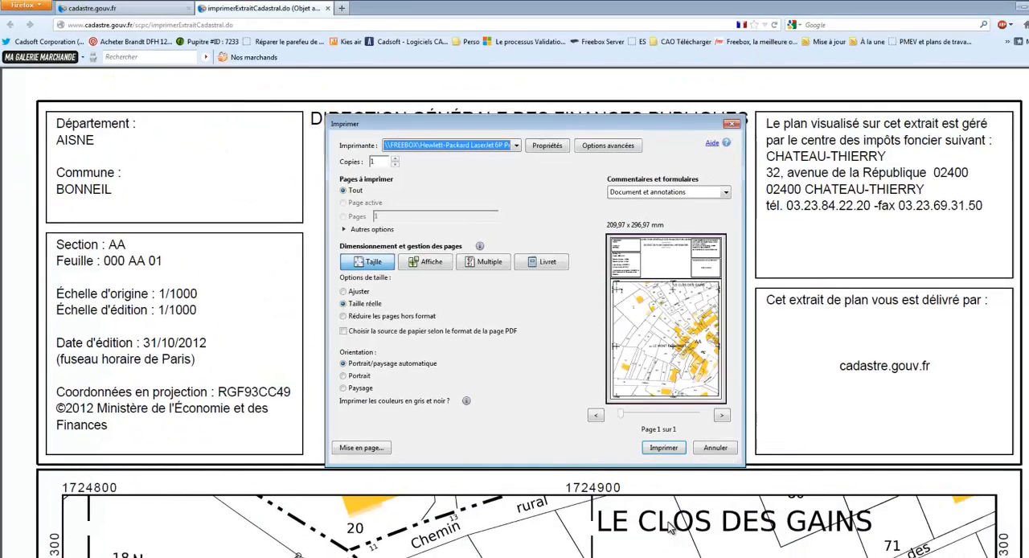
Step: Dismiss the print dialog and save the plan extract to the Bureau as imprimerExtraitCadastral.pdf
click(684, 430)
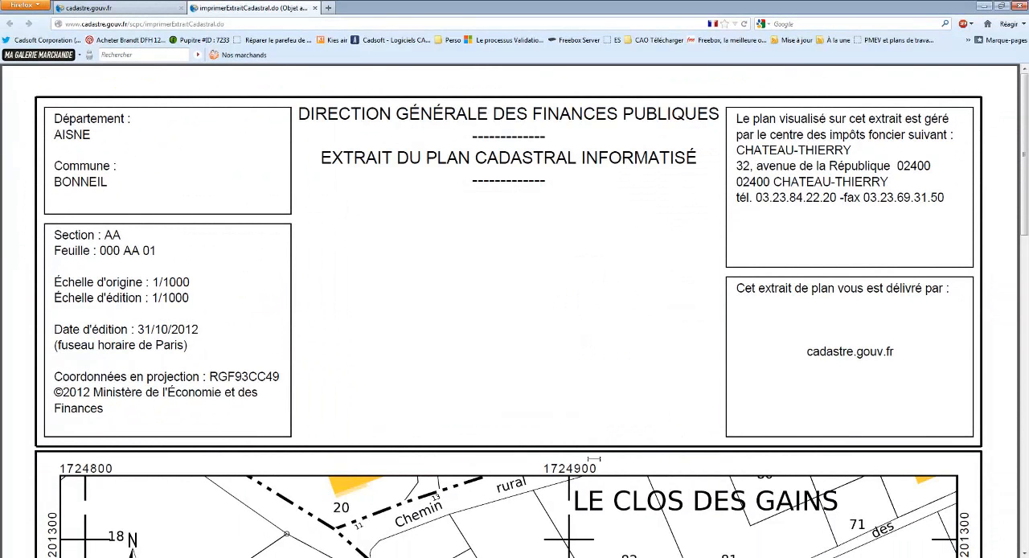
click(431, 530)
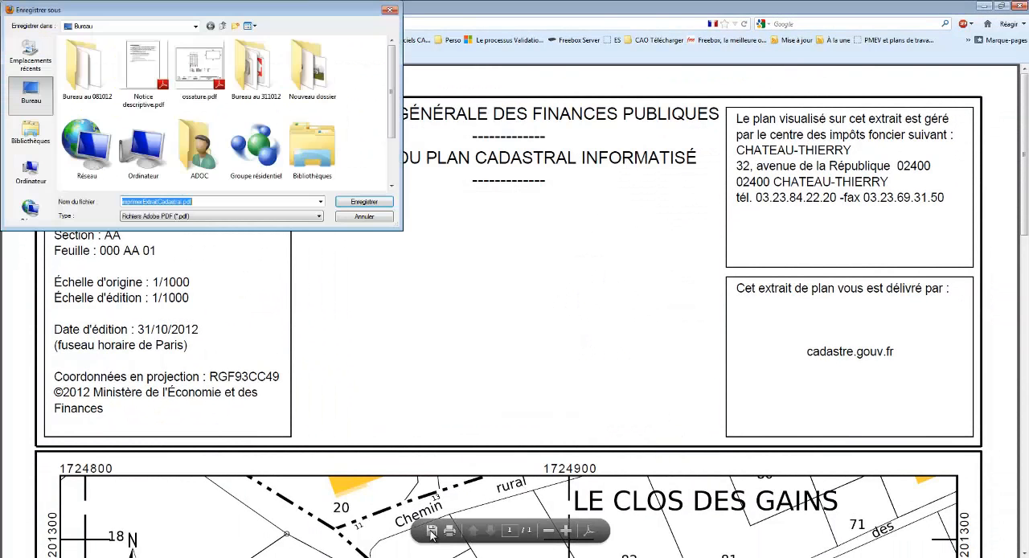
click(363, 204)
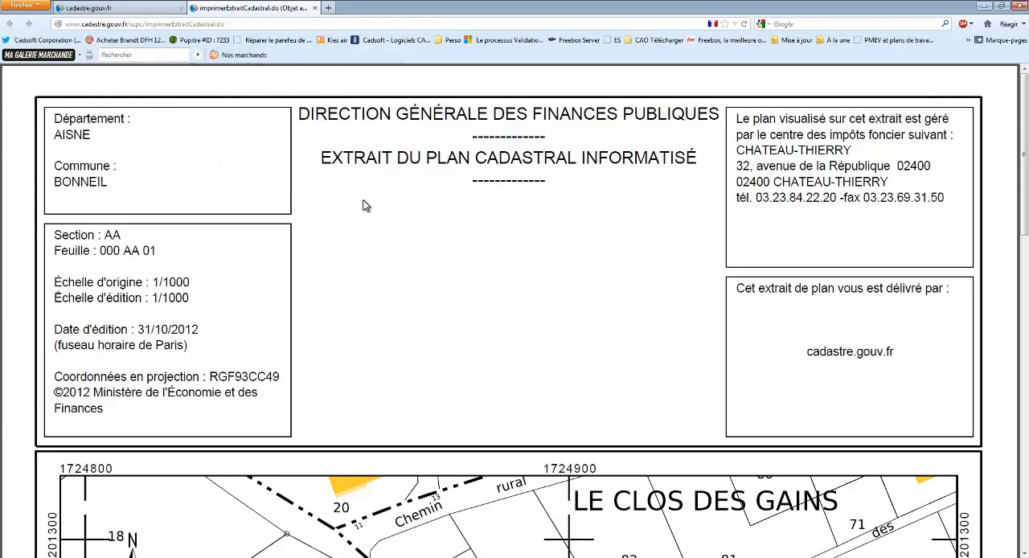
Step: Switch to Envisioneer and open imprimerExtraitCadastral.pdf from the Bureau for PDF import into the plan view
click(77, 556)
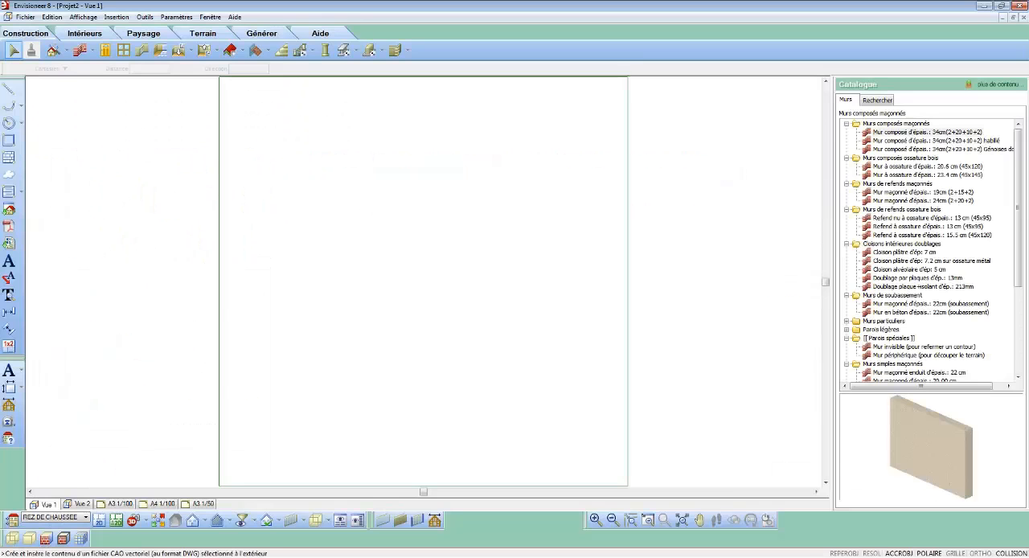
click(10, 231)
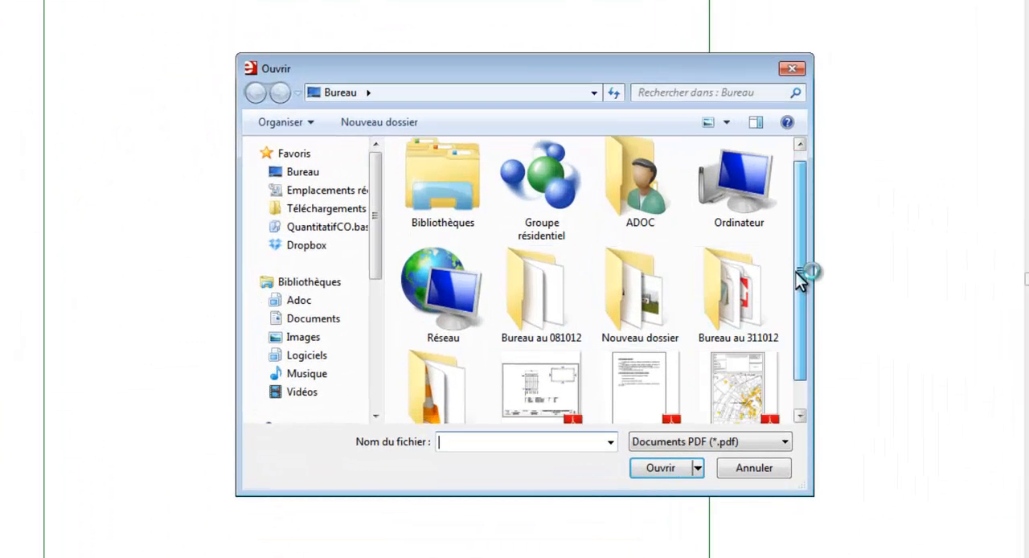
scroll(801, 278, down, 2)
click(751, 346)
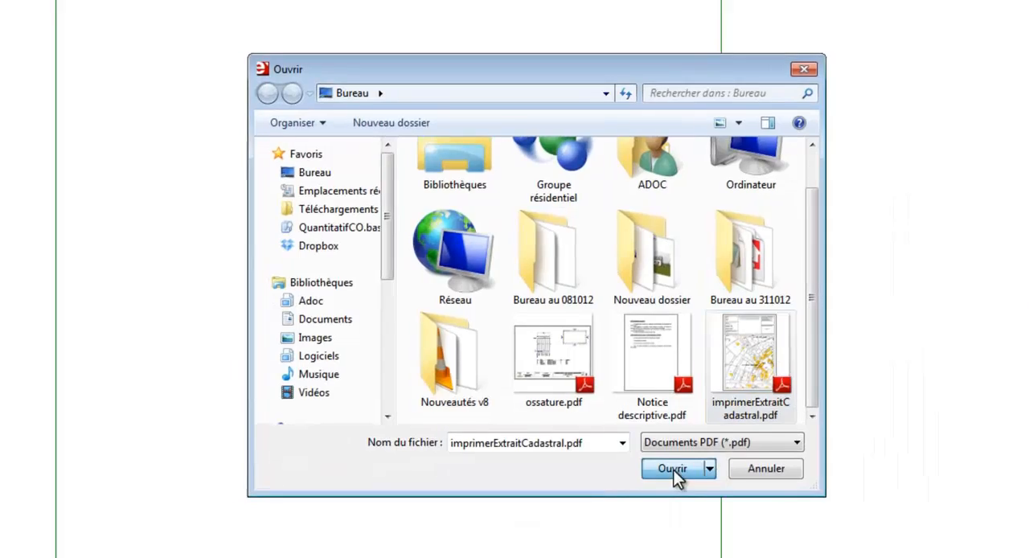
click(661, 469)
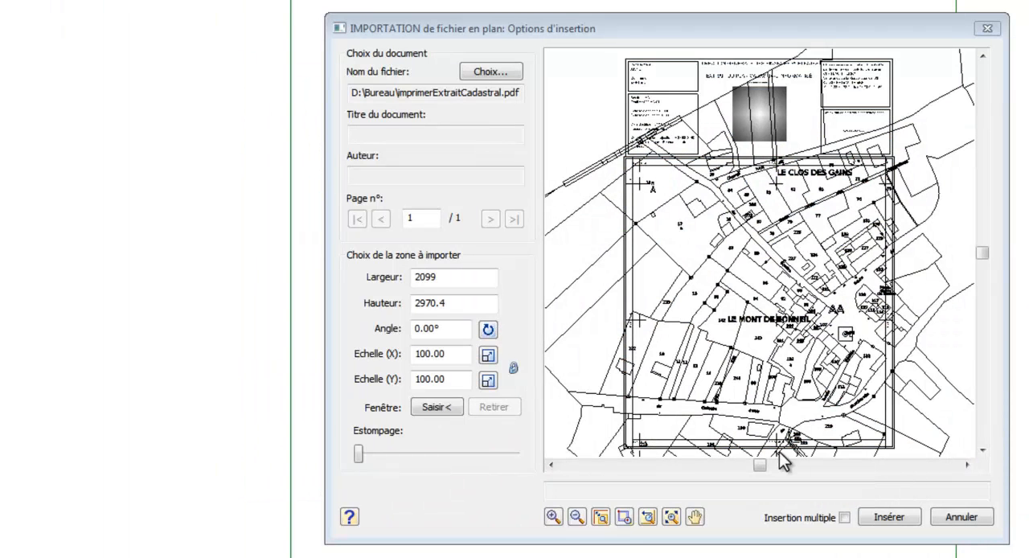
Step: Scale the PDF by reference, setting the distance between the grid marks at 1724800 and 1724900 to 10000
click(624, 517)
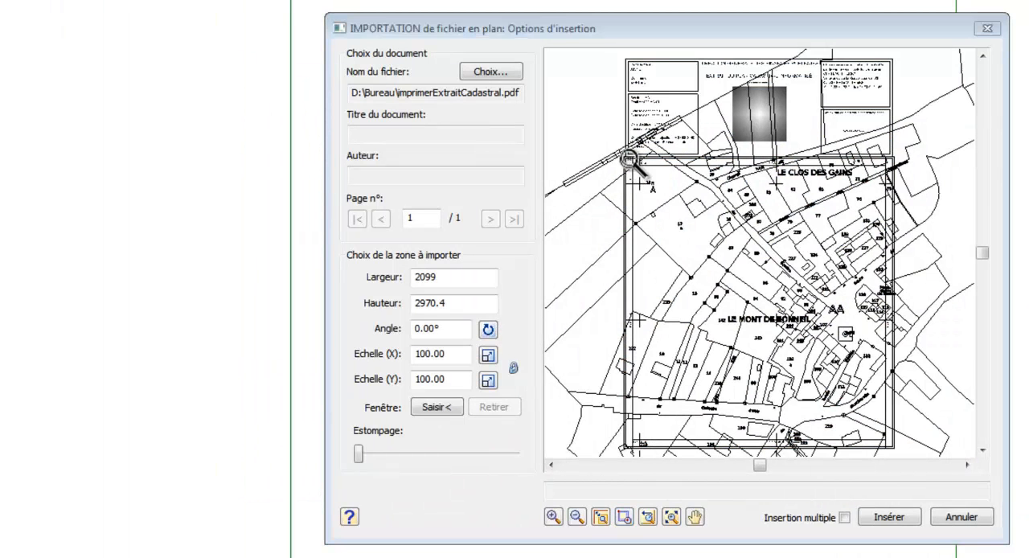
drag(640, 185, 672, 197)
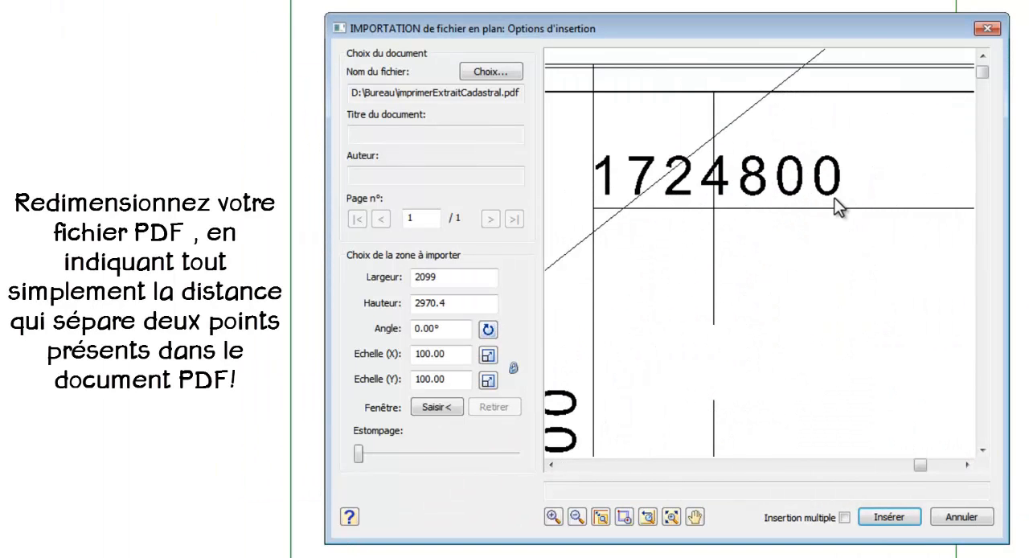
click(644, 518)
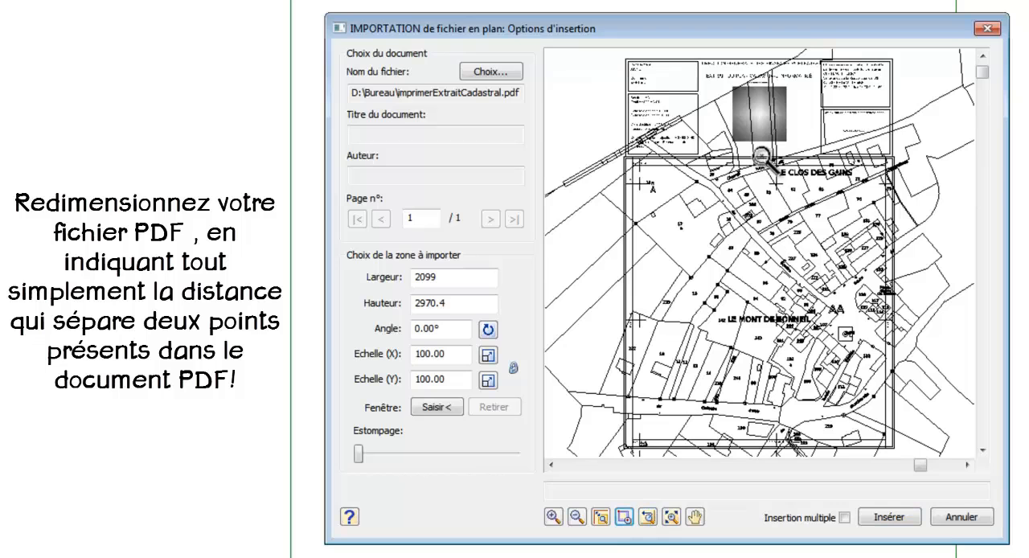
drag(761, 156, 794, 187)
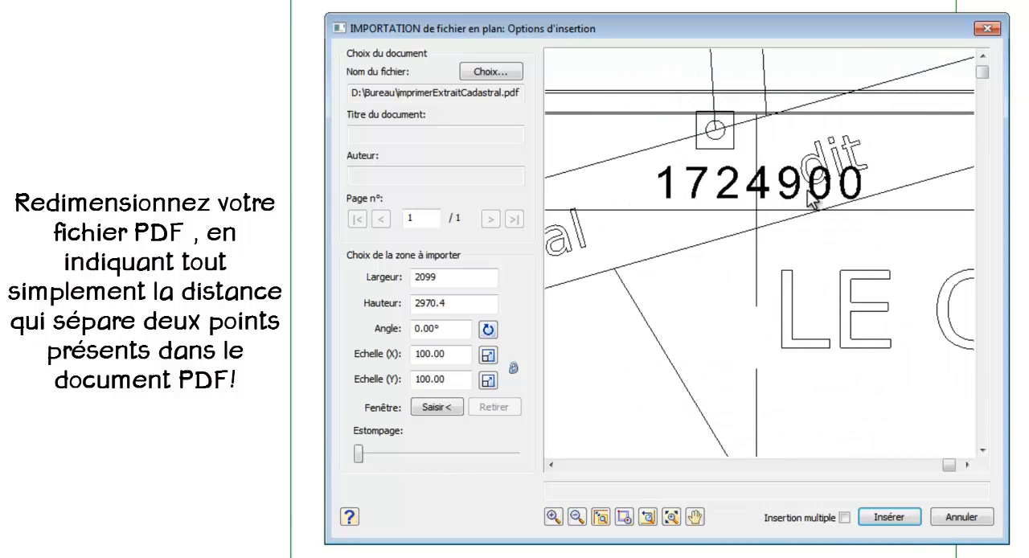
click(648, 517)
drag(631, 158, 802, 189)
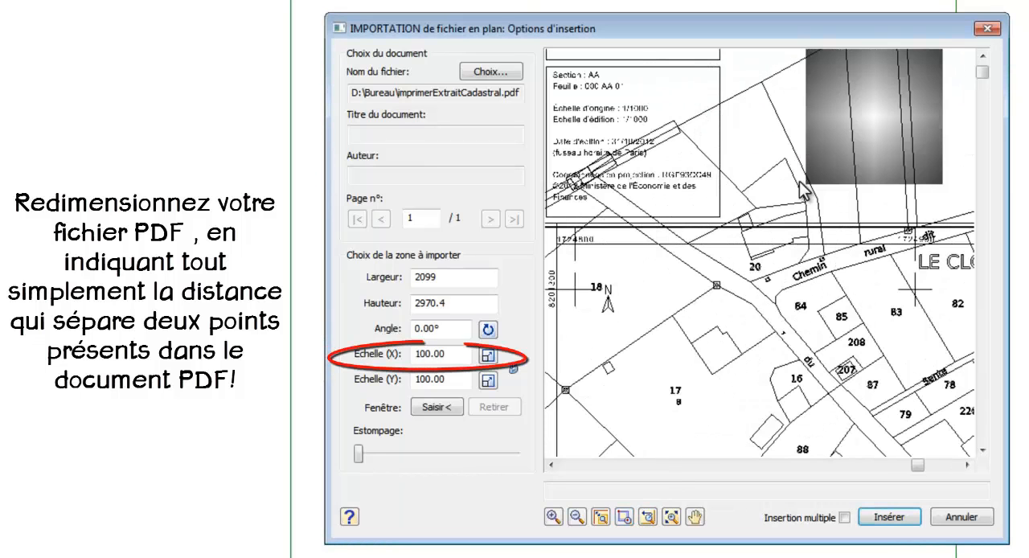
click(492, 359)
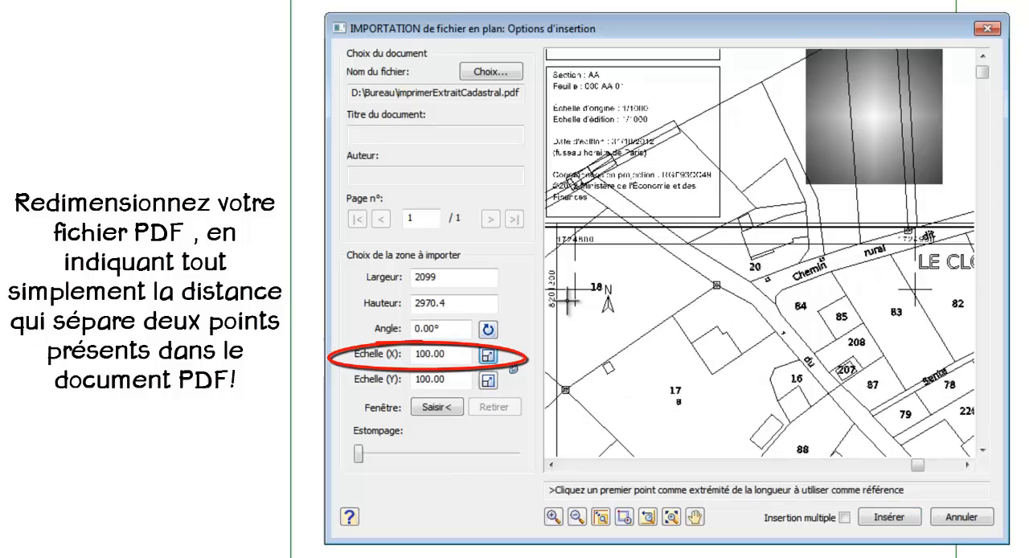
click(573, 262)
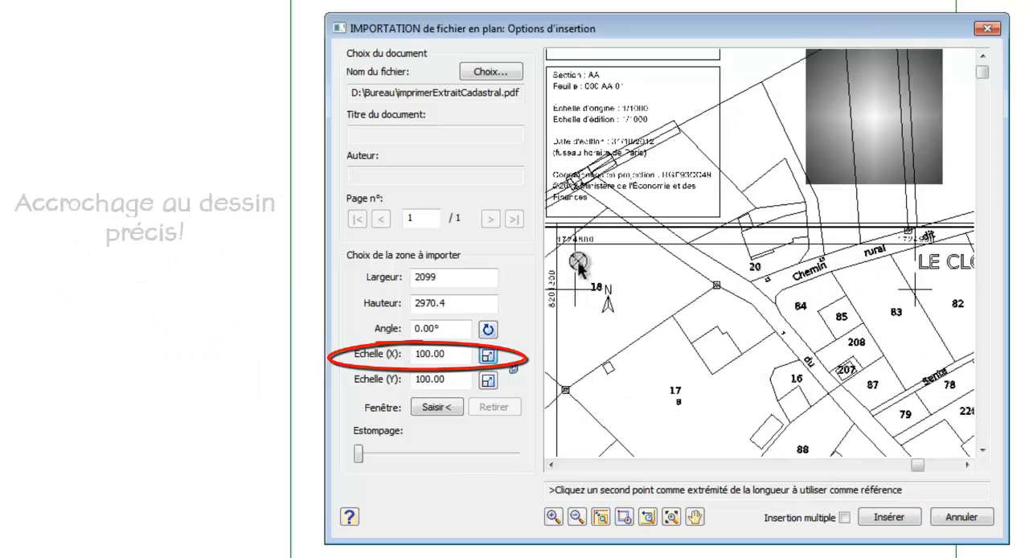
click(916, 262)
text(10000)
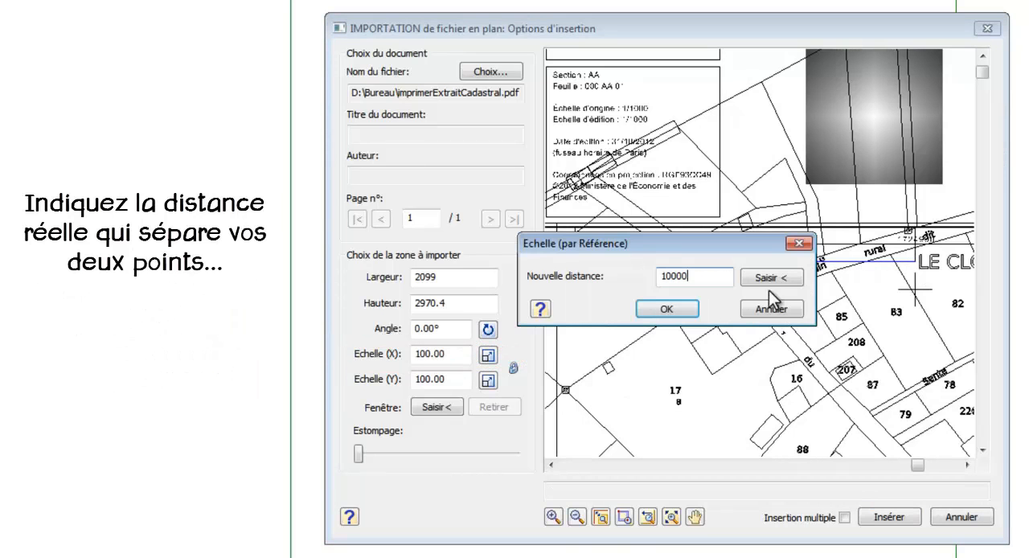
click(672, 308)
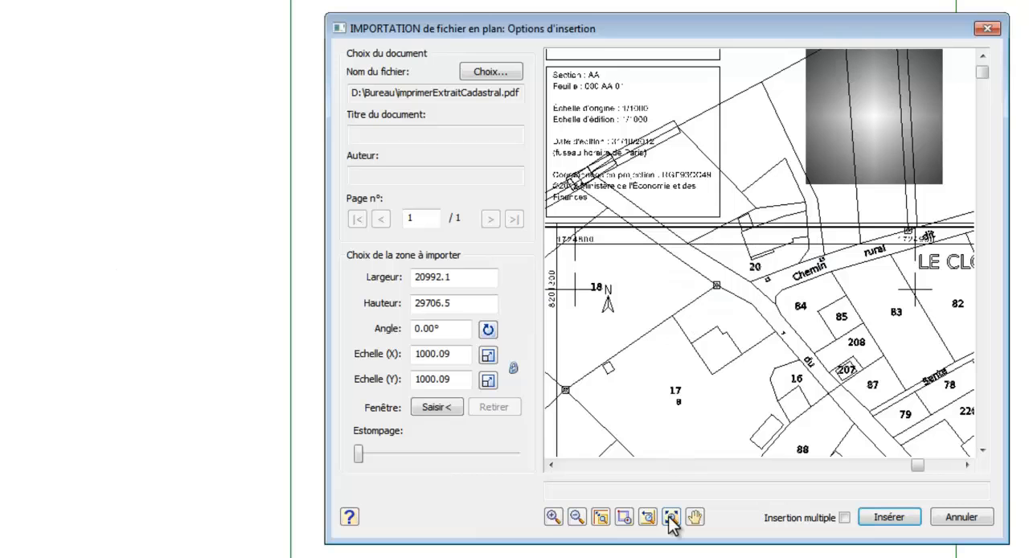
Step: Rotate the PDF by reference so the slanted upper edge of the parcel 104 building has an angle of 0
click(670, 518)
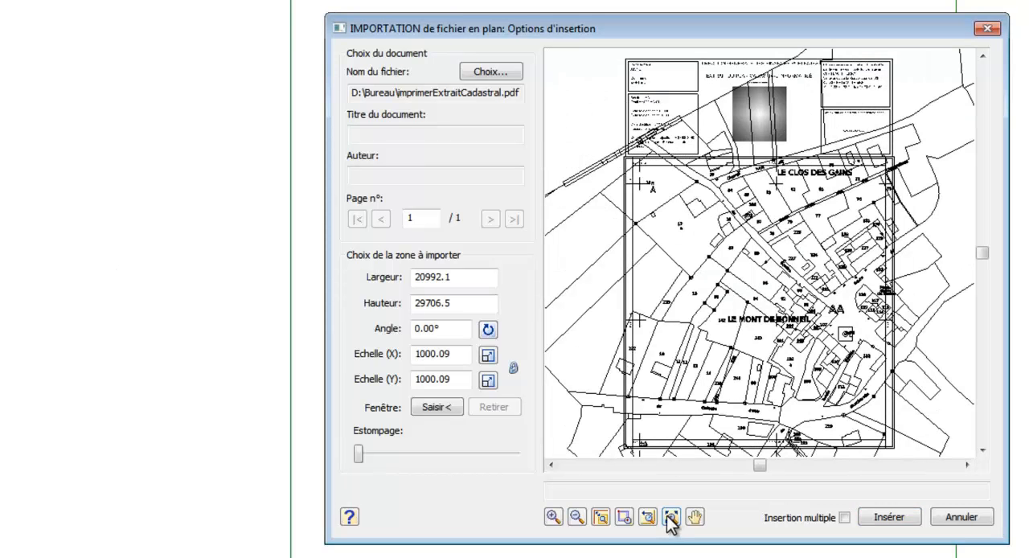
click(624, 517)
drag(768, 309, 839, 368)
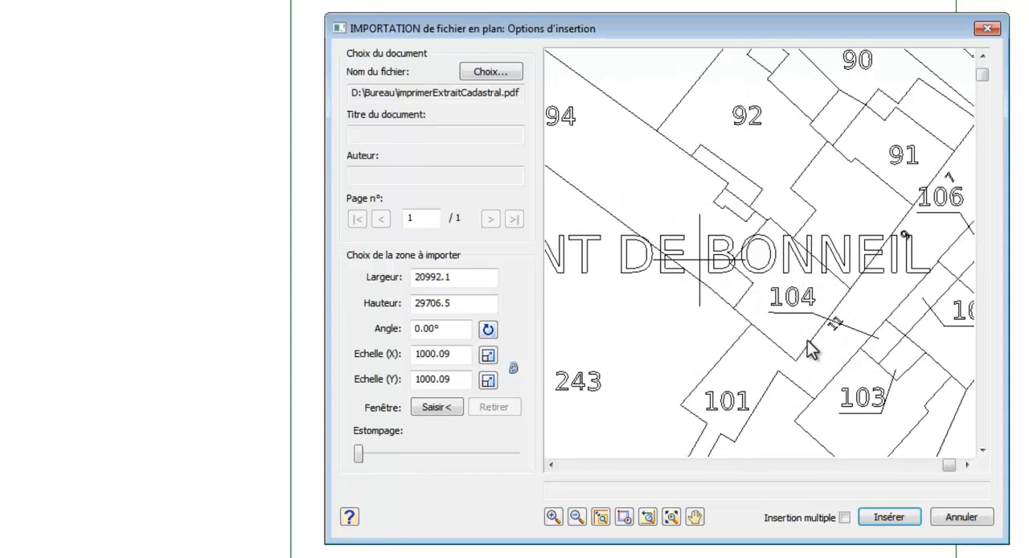
scroll(751, 260, up, 1)
scroll(834, 282, up, 1)
scroll(834, 283, up, 1)
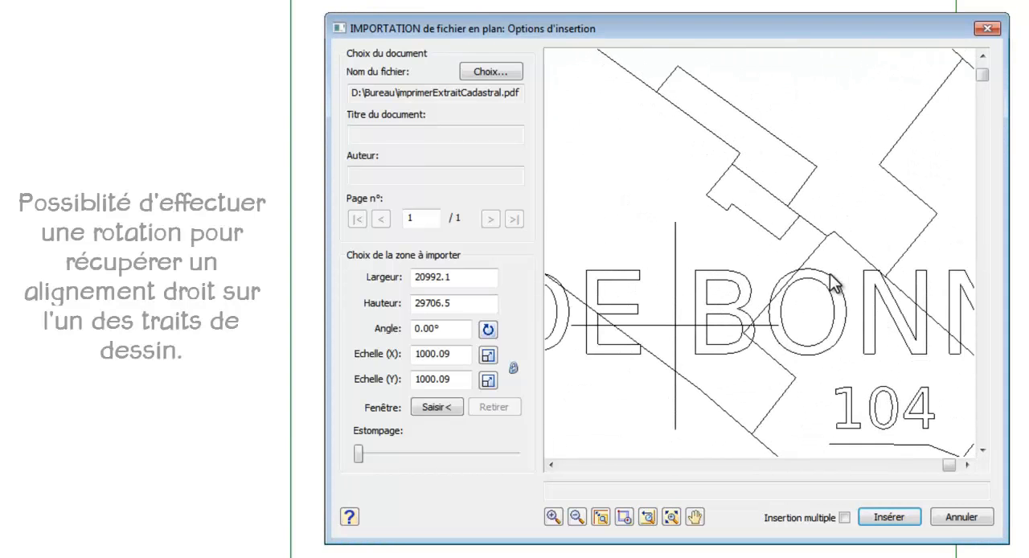
click(488, 330)
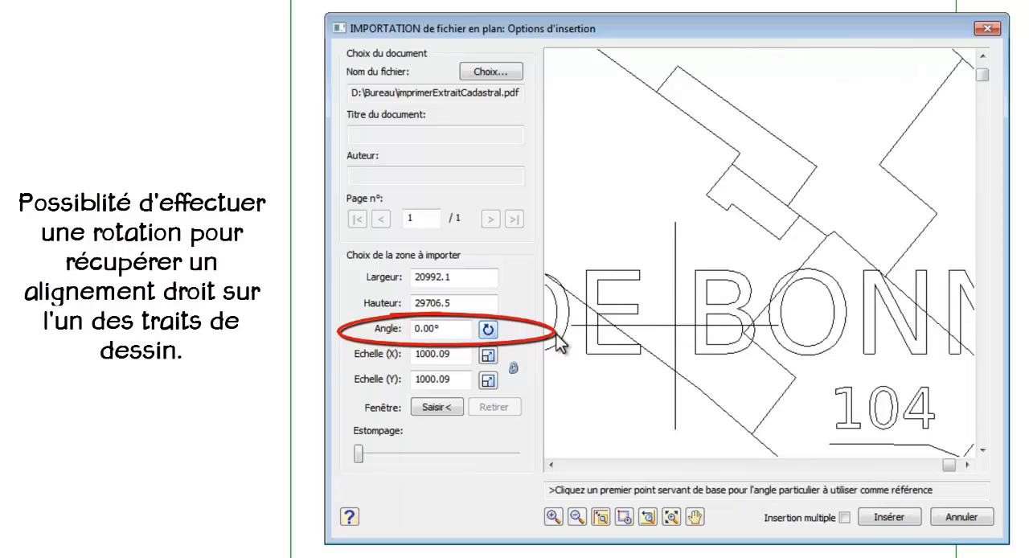
click(754, 325)
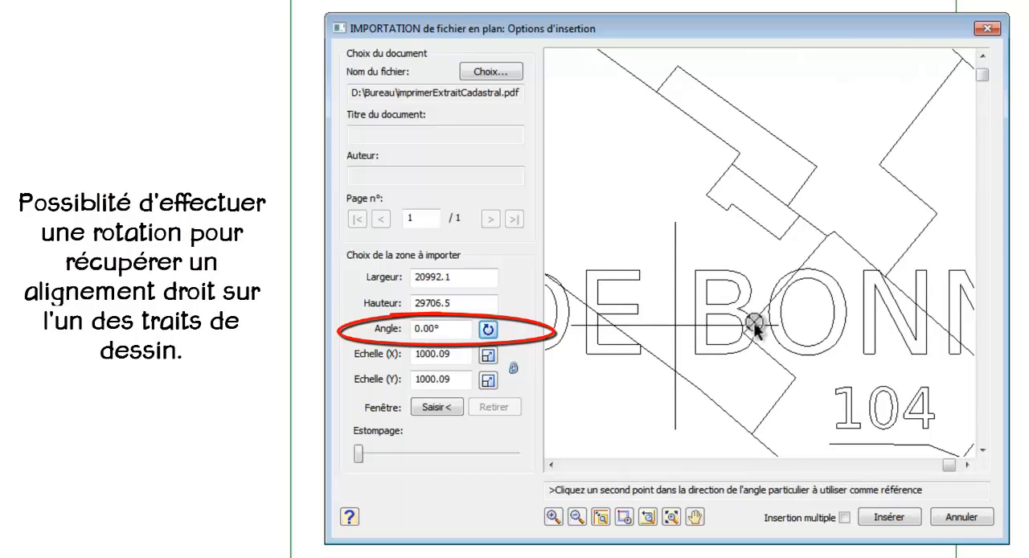
click(829, 236)
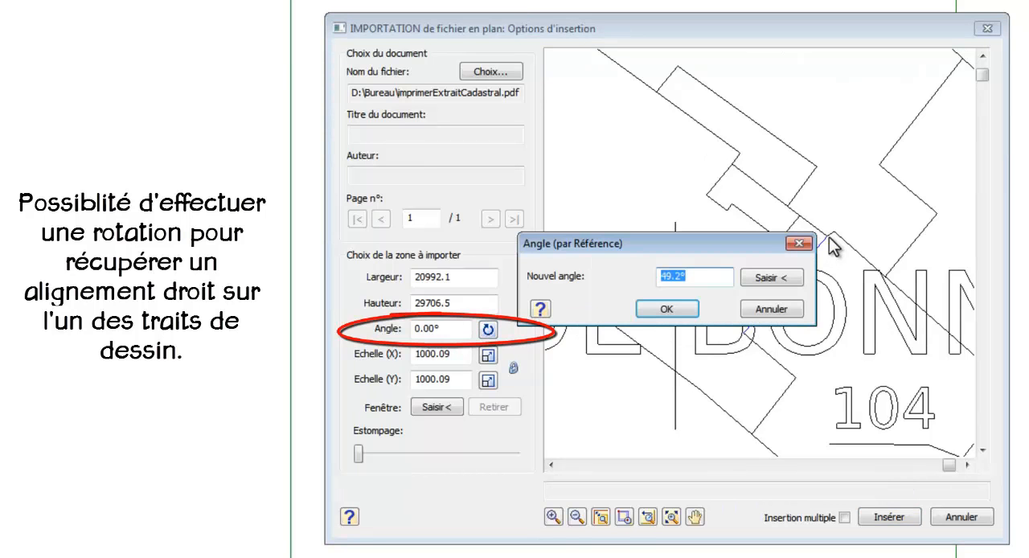
text(0)
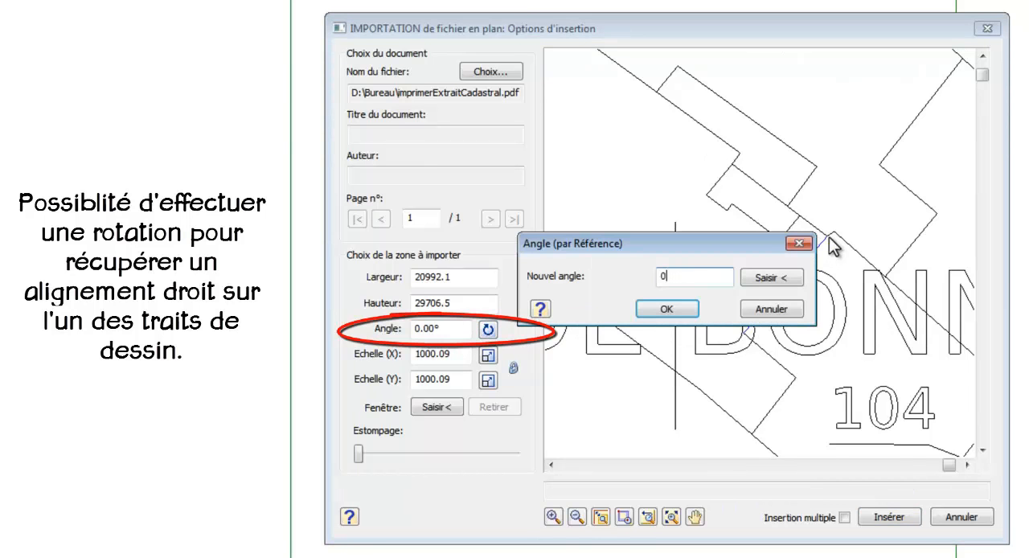
click(680, 309)
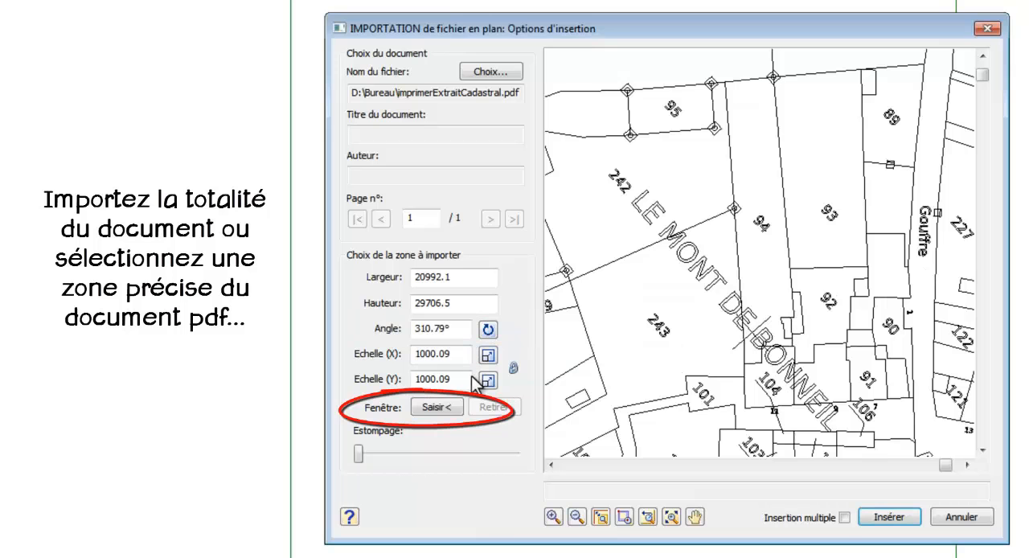
Step: Limit the import to a rectangular window around parcel 94 and fade the drawing to roughly two thirds of the Estompage range
click(444, 412)
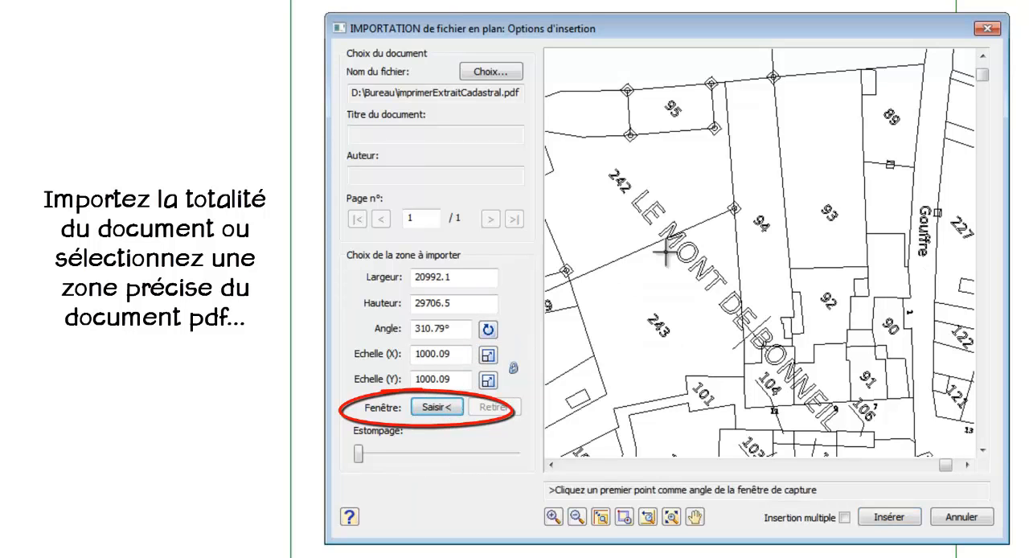
click(712, 74)
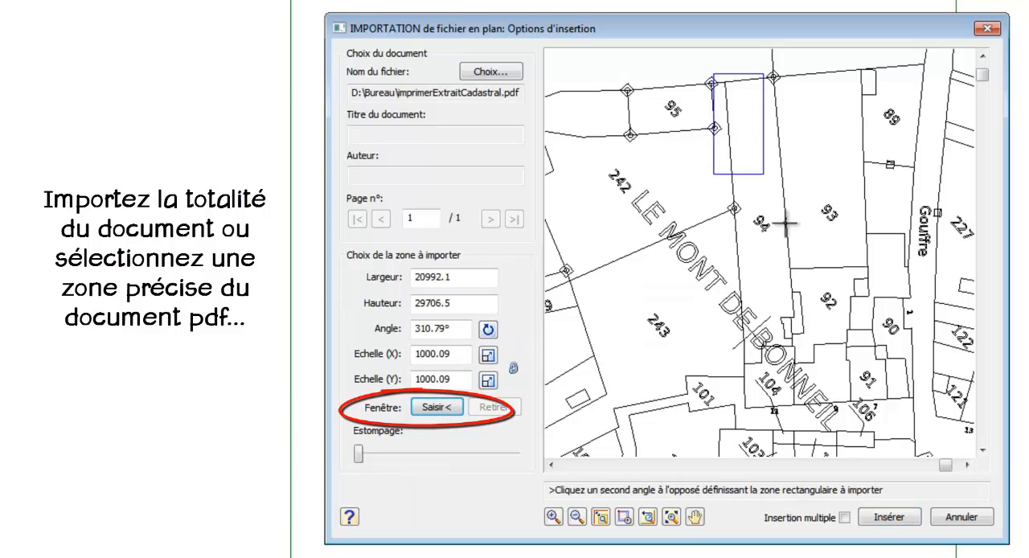
click(809, 414)
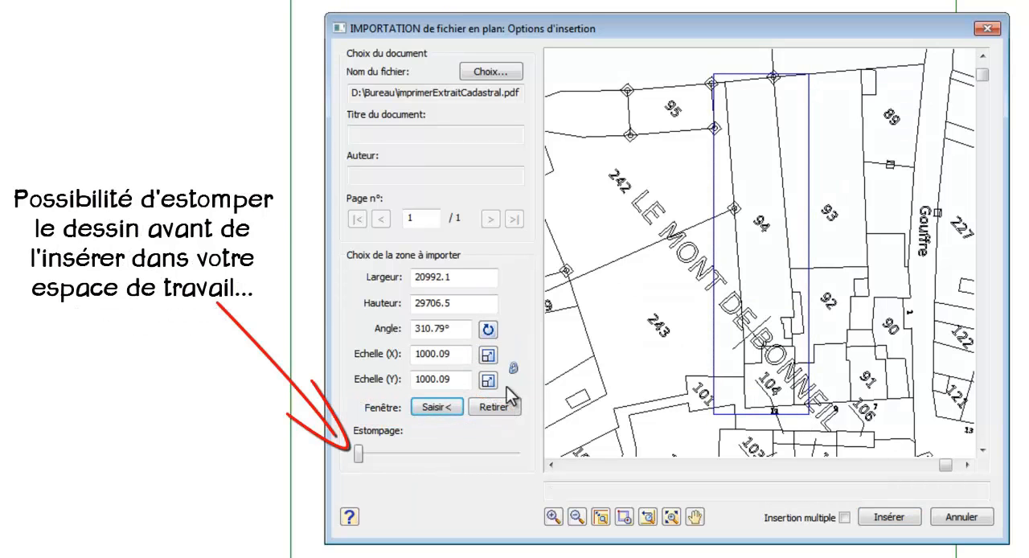
drag(356, 447, 471, 457)
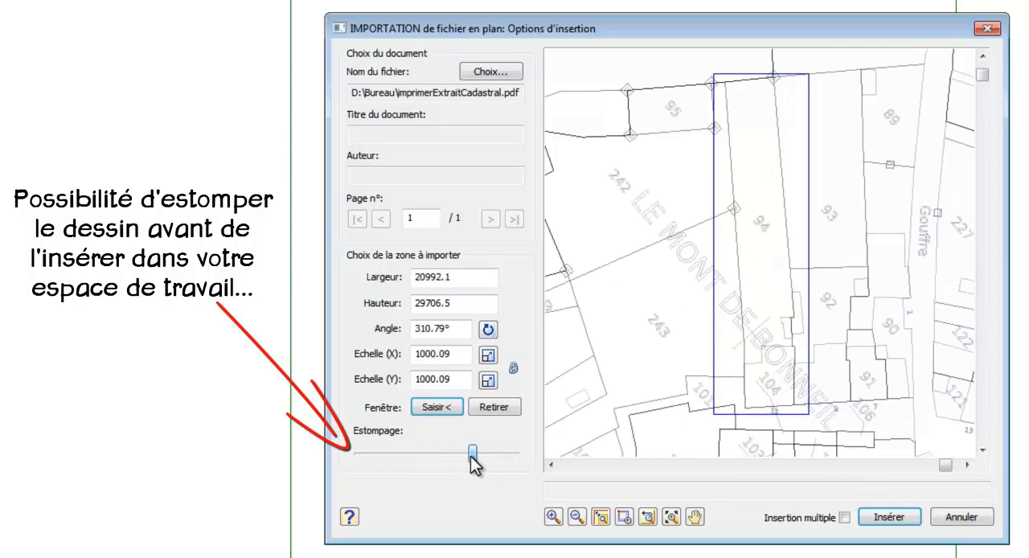
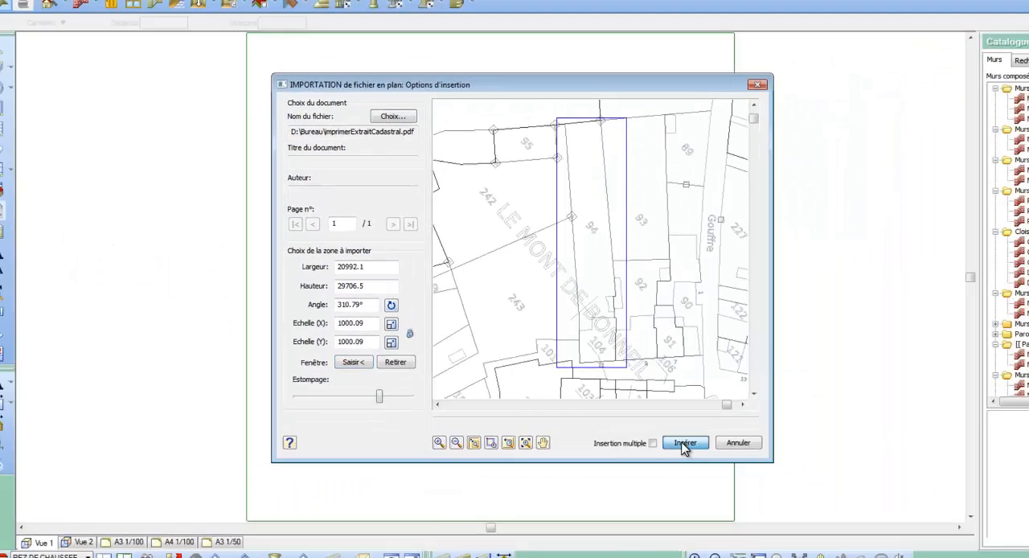
Step: Insert the cropped cadastral plan once near the centre of the plan view
click(684, 443)
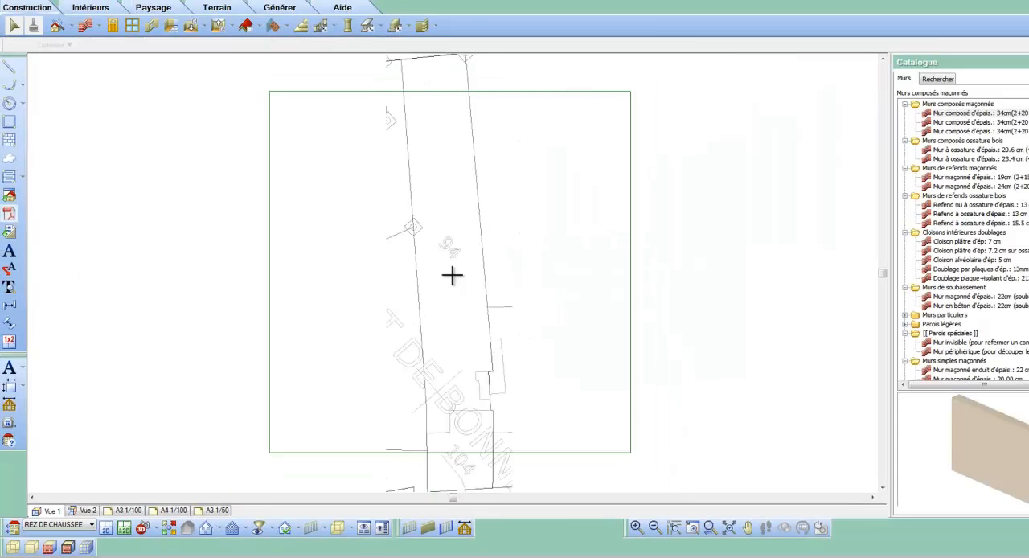
click(455, 272)
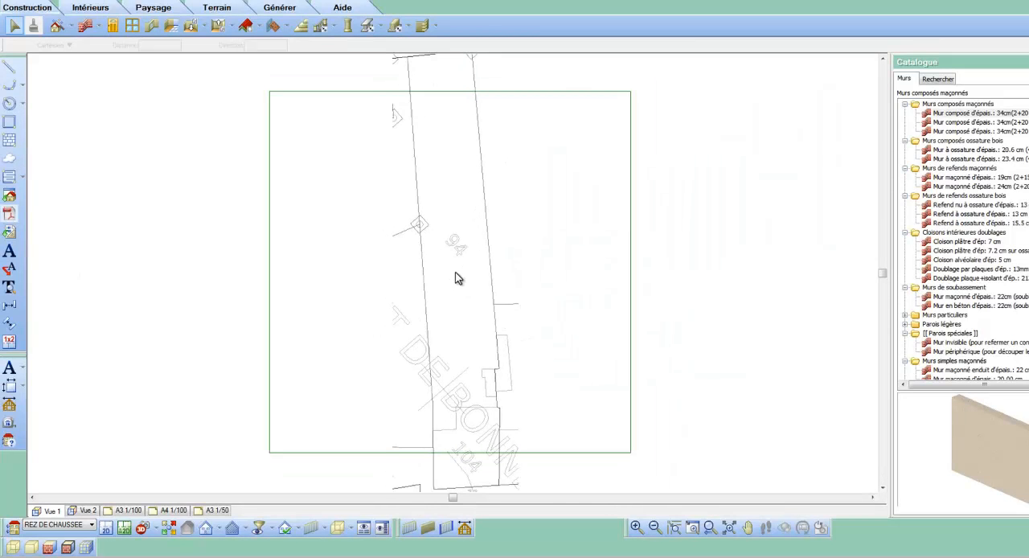
scroll(490, 283, down, 1)
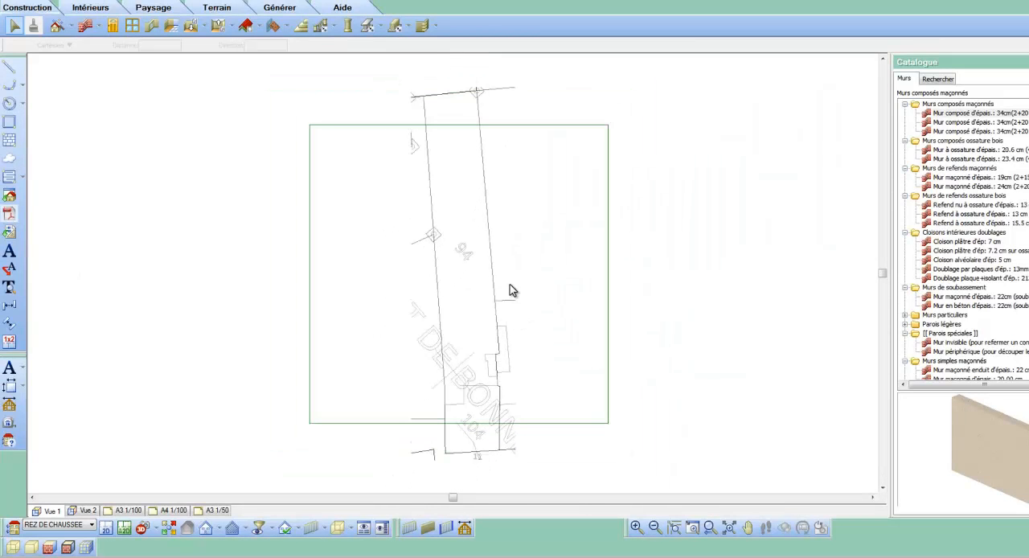
Step: Set up a surface calculation by tracing, with the room title Parcelle and the surface value displayed
click(287, 11)
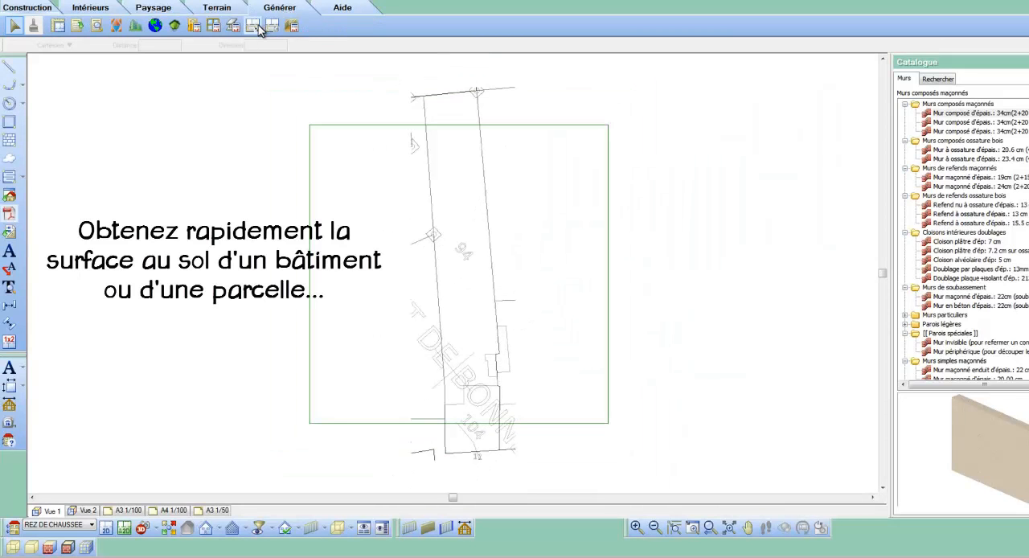
click(252, 25)
click(487, 137)
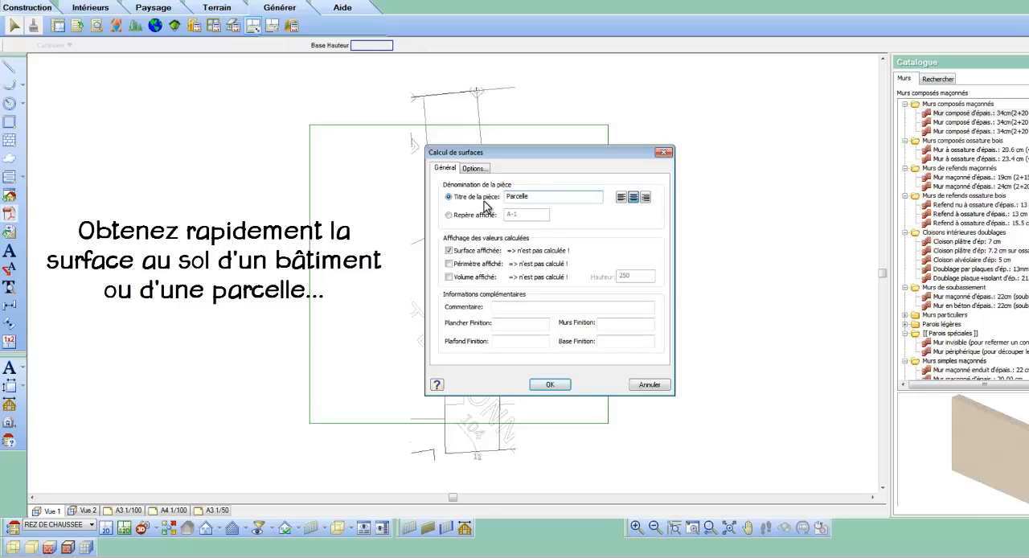
click(551, 385)
Step: Trace the surface outline along the parcel's upper edge and down its long right-hand boundary, snapping to the cadastral corners
scroll(425, 80, up, 2)
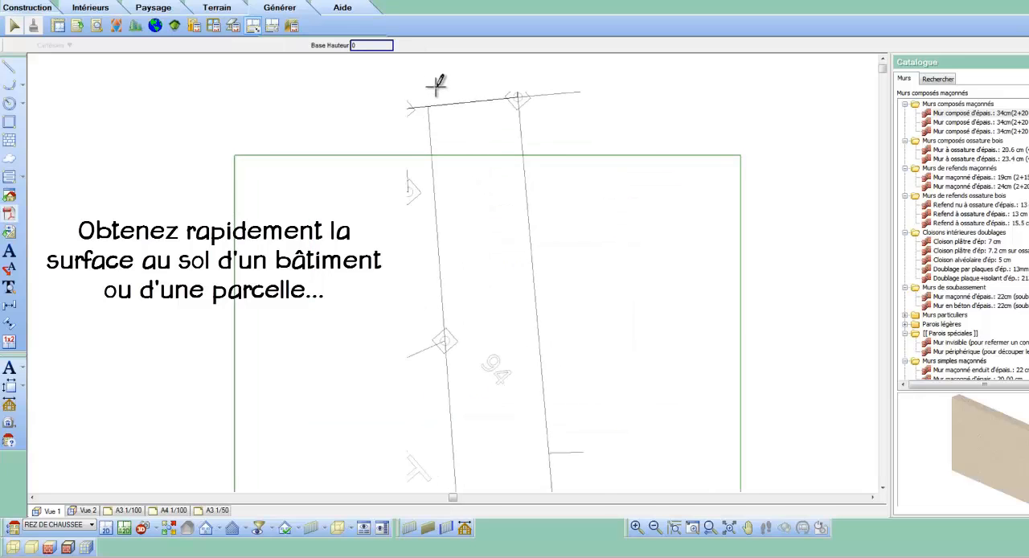
click(432, 110)
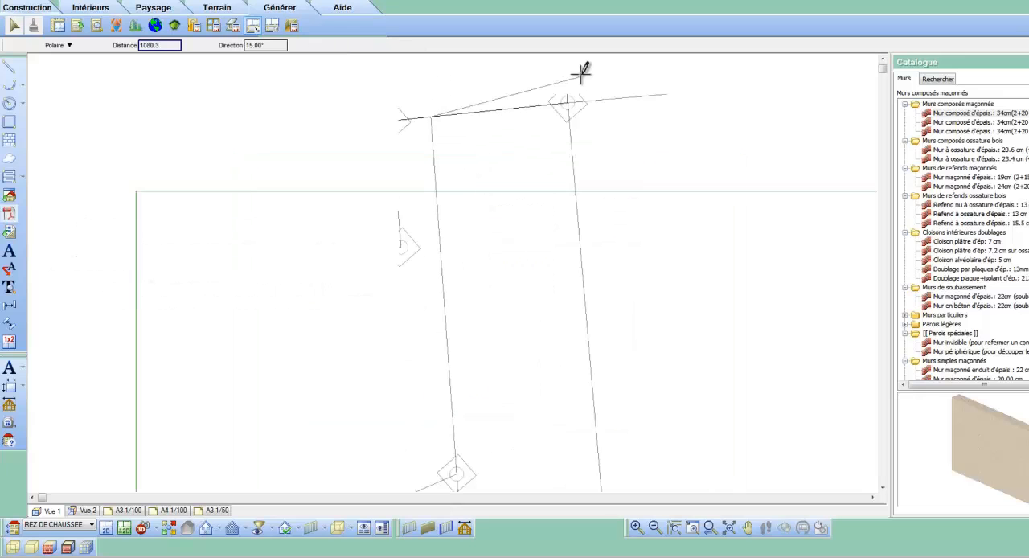
scroll(586, 70, up, 2)
scroll(582, 70, up, 1)
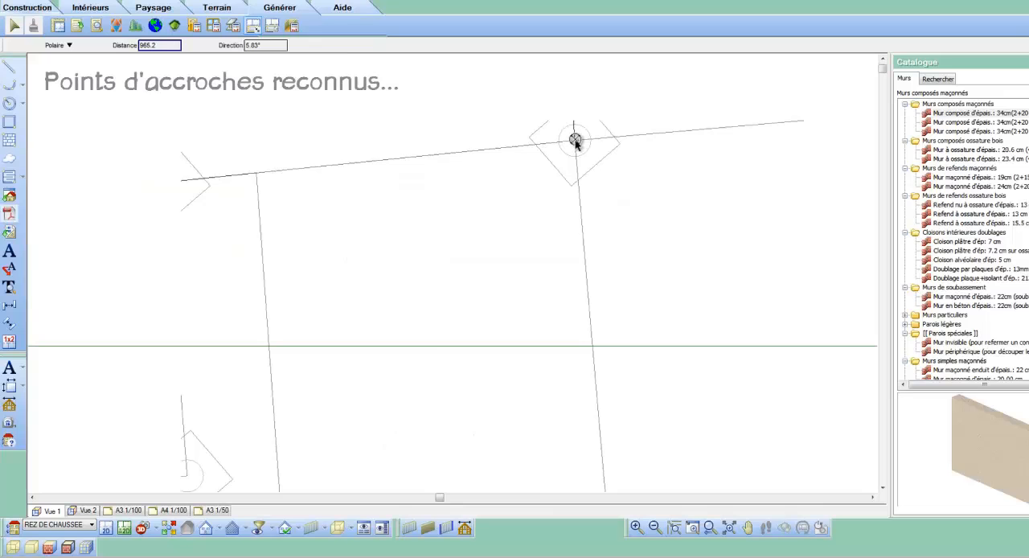
scroll(519, 47, down, 3)
scroll(543, 298, up, 3)
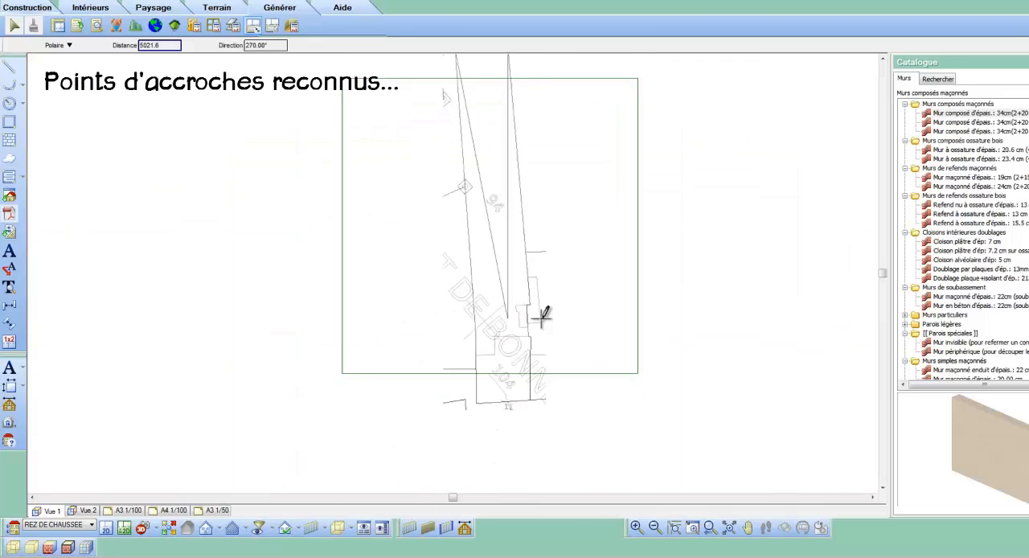
click(545, 283)
click(529, 283)
click(536, 406)
click(544, 409)
scroll(556, 214, down, 3)
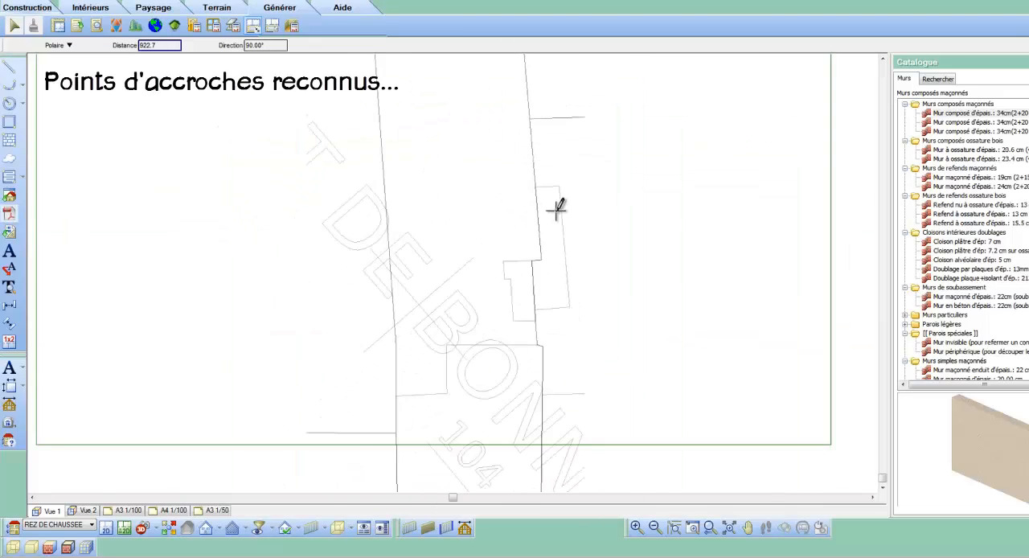
scroll(548, 448, up, 3)
Step: Continue the outline along the lower edge of parcel 104 and up the left-hand boundary, finish it and place the Parcelle surface label
click(552, 427)
click(326, 440)
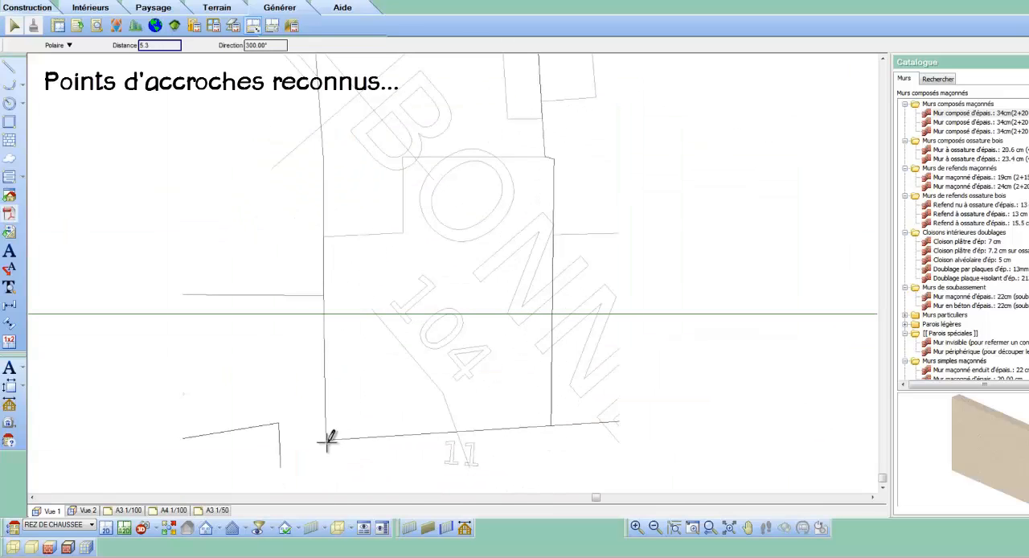
click(324, 294)
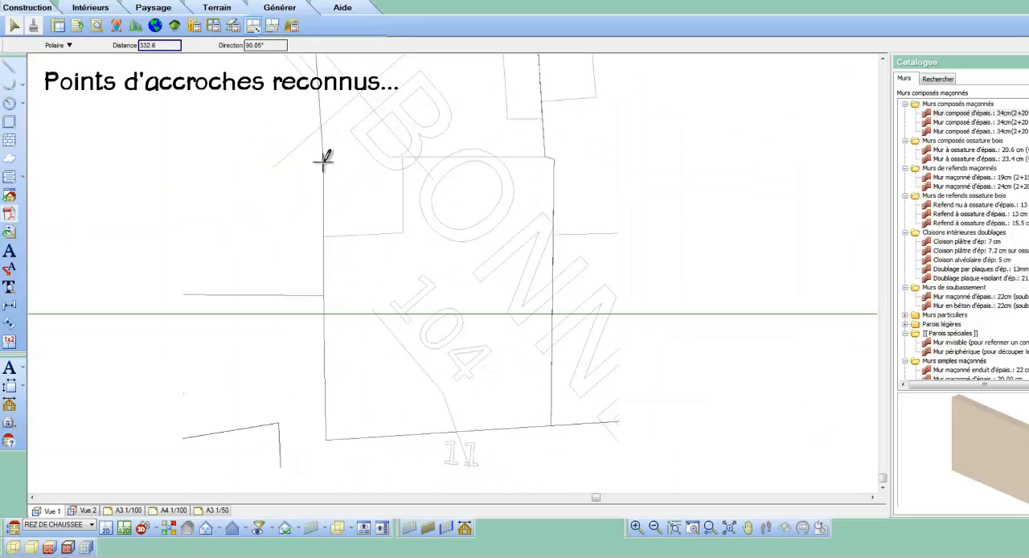
scroll(376, 322, down, 4)
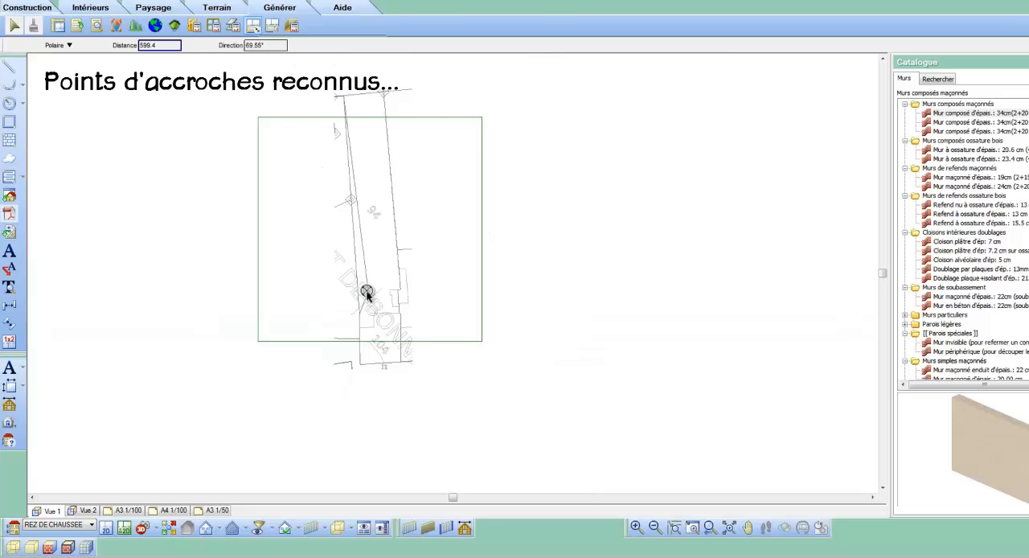
scroll(360, 187, up, 5)
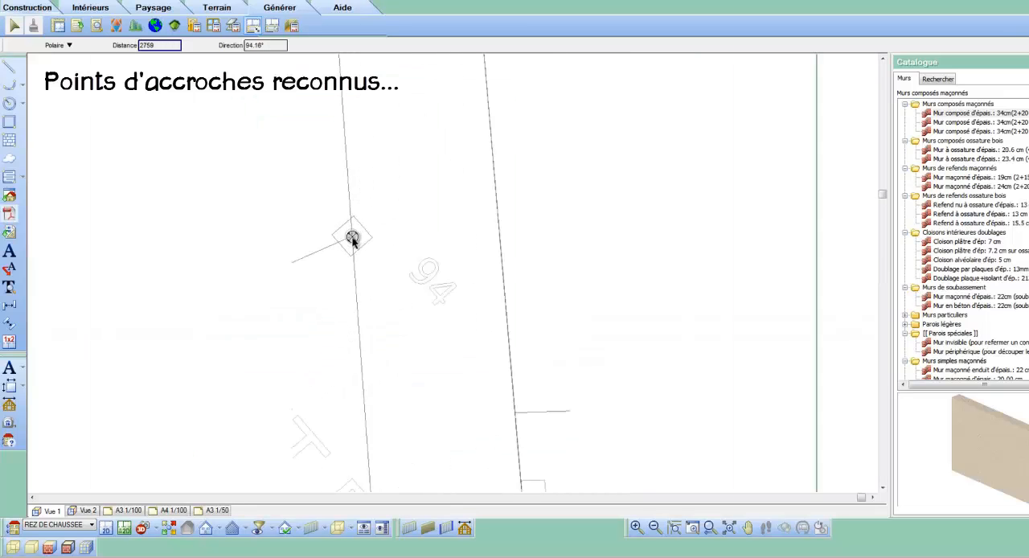
right_click(352, 239)
click(368, 241)
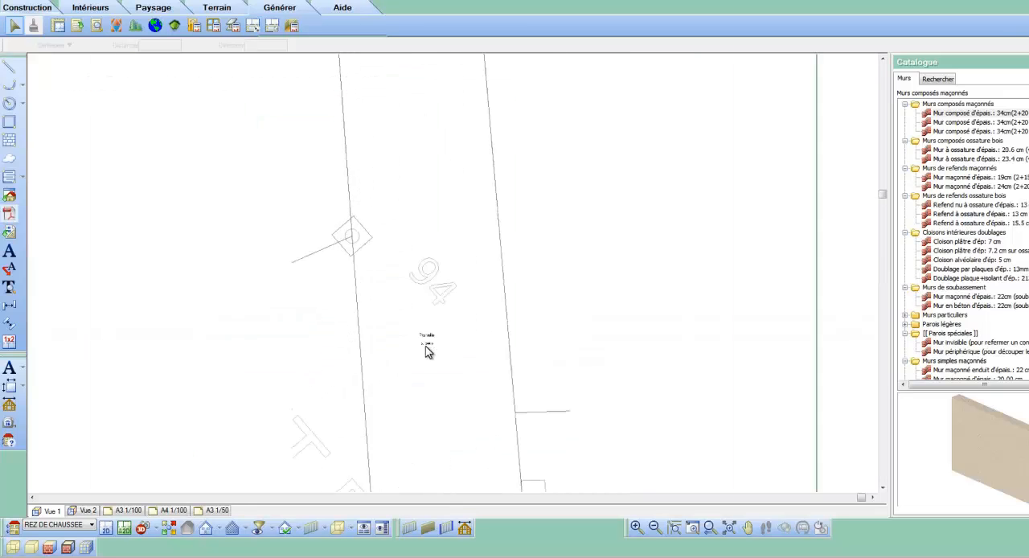
scroll(426, 350, up, 5)
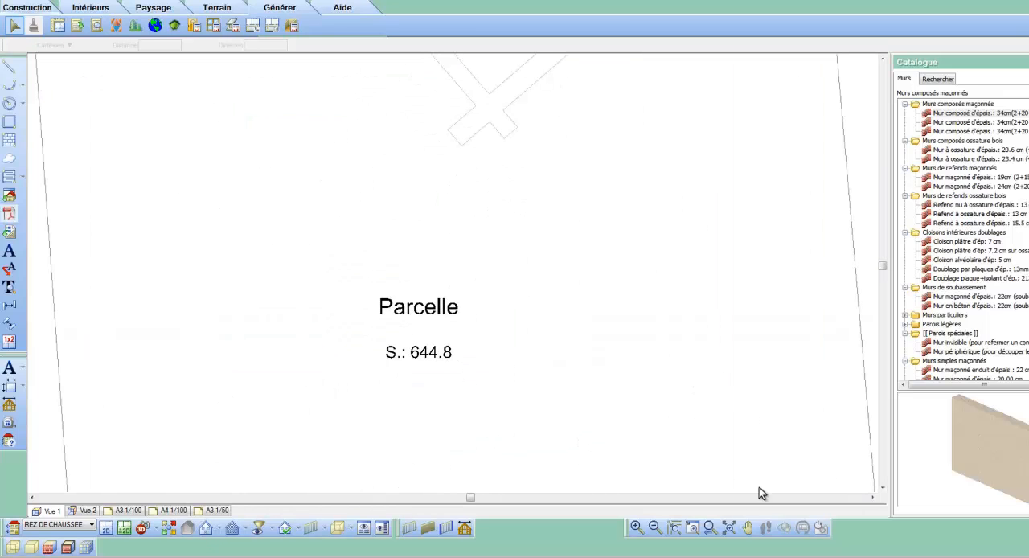
Step: Insert 34 cm composite masonry walls by contour around the parcel 104 building, with the contour as outer face and the thickness inward
click(728, 527)
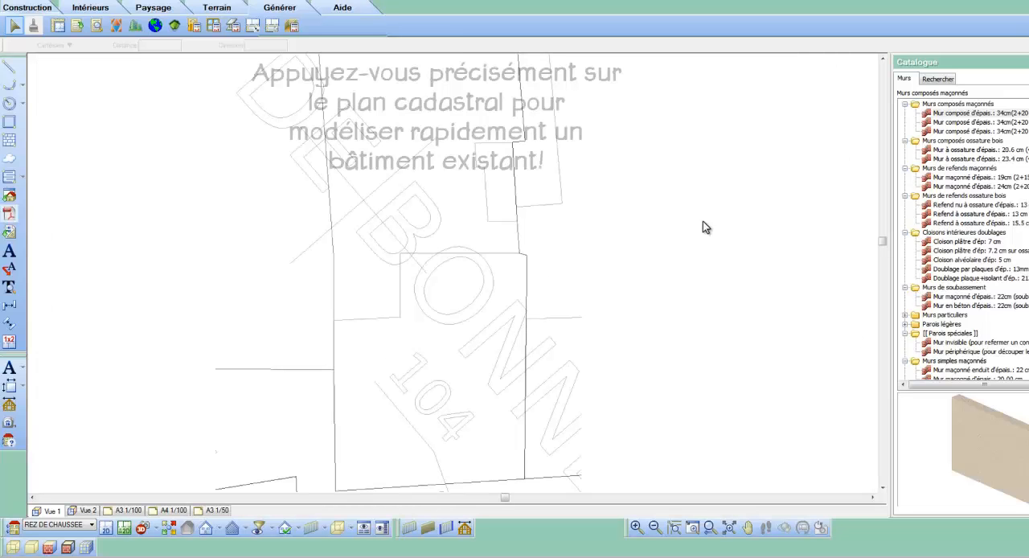
click(934, 114)
right_click(617, 204)
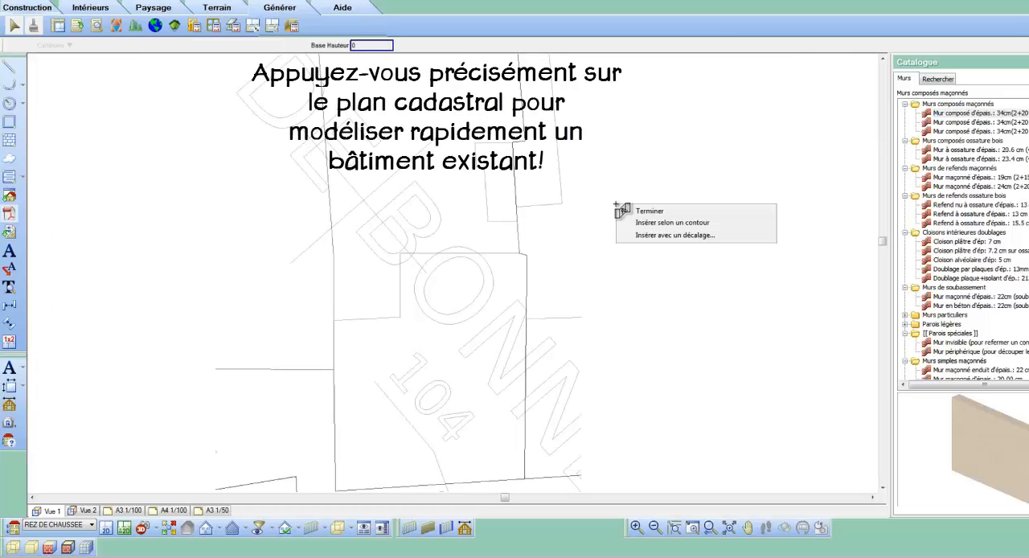
click(639, 223)
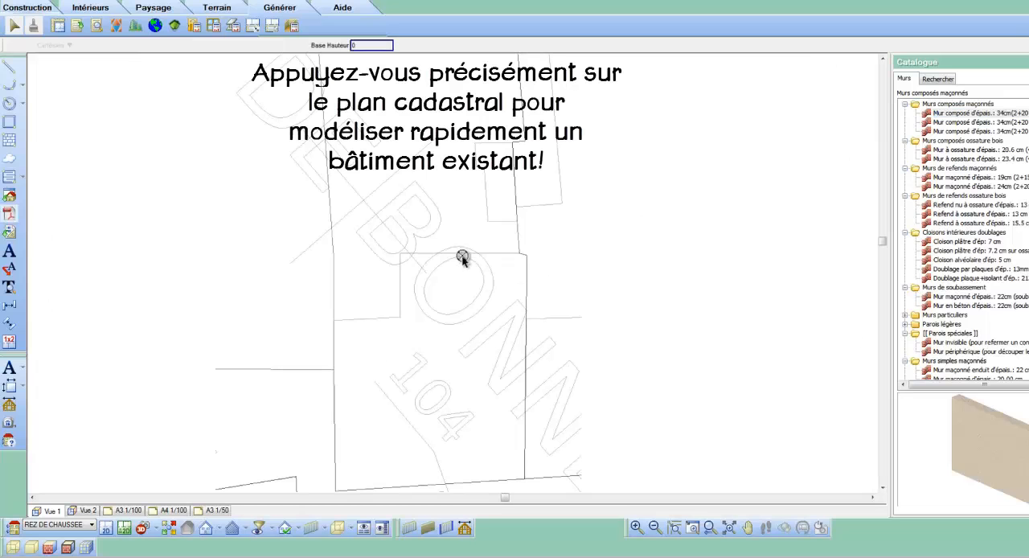
click(402, 254)
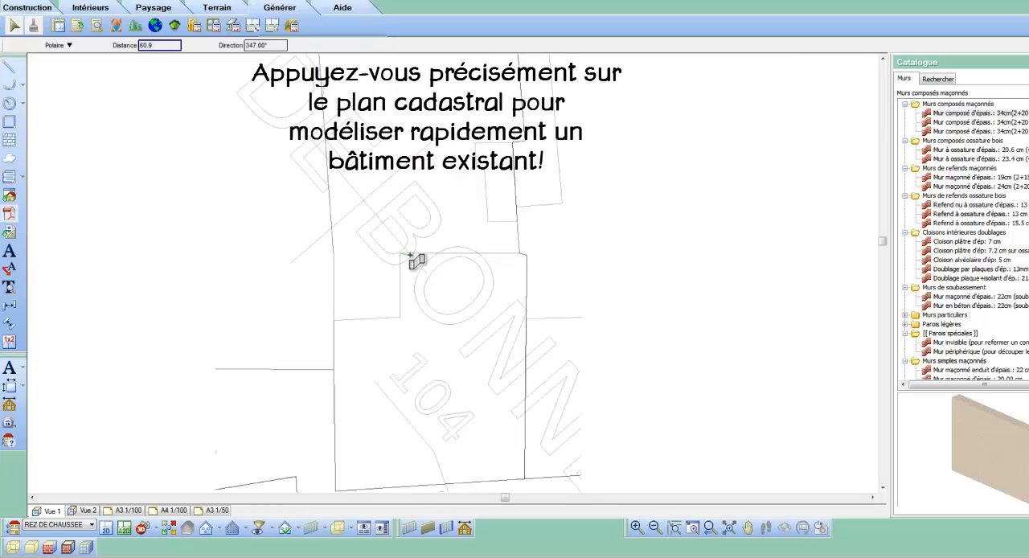
click(526, 255)
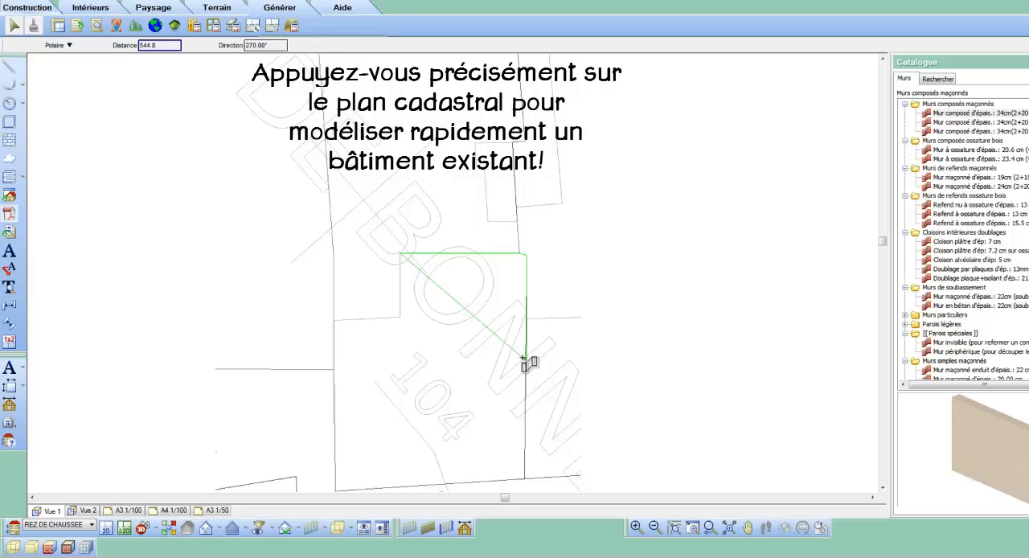
click(526, 480)
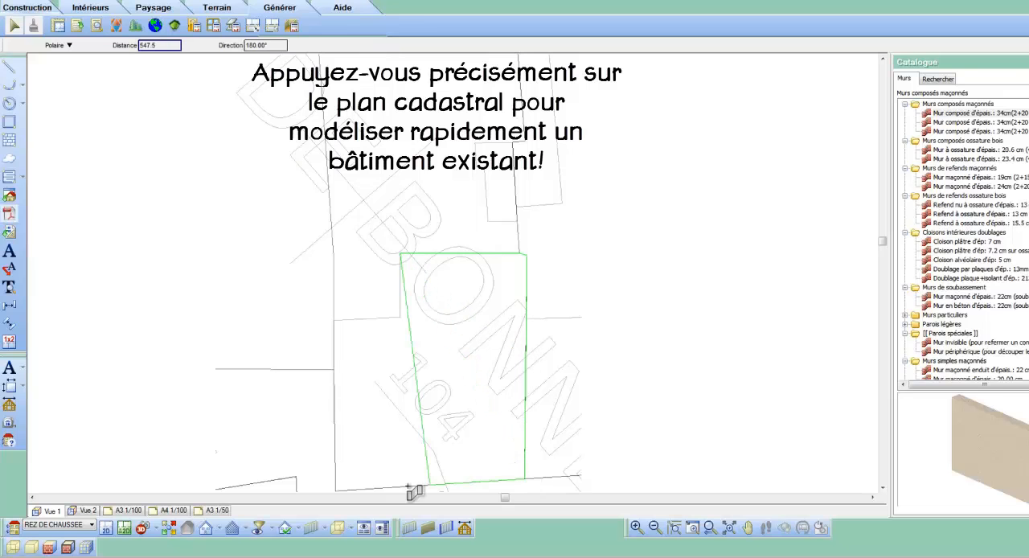
click(336, 490)
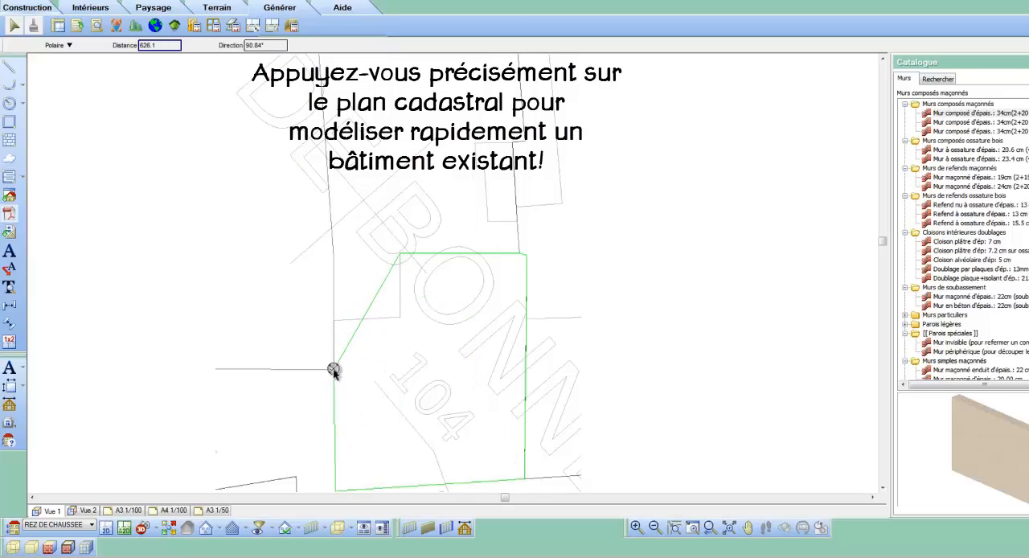
click(334, 321)
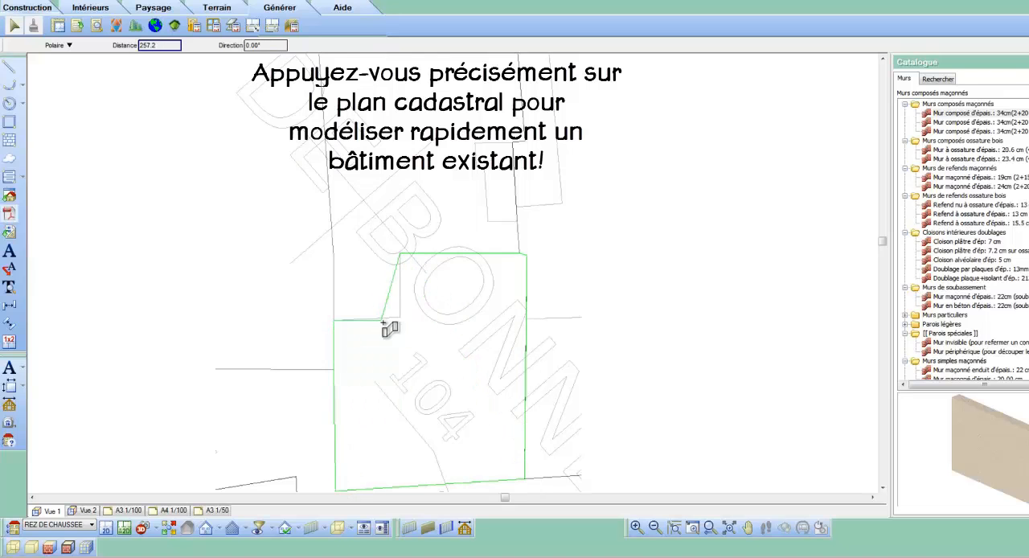
right_click(403, 319)
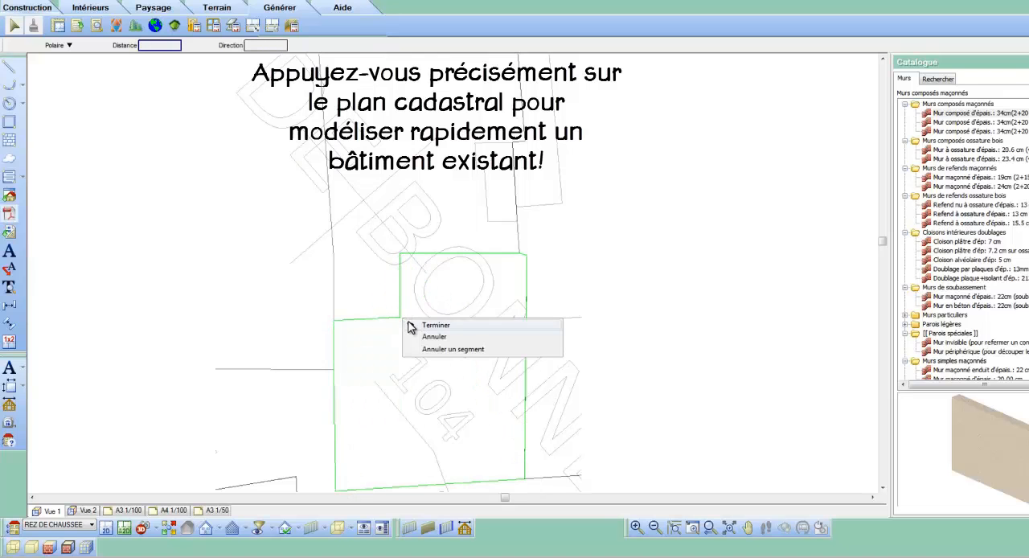
click(408, 322)
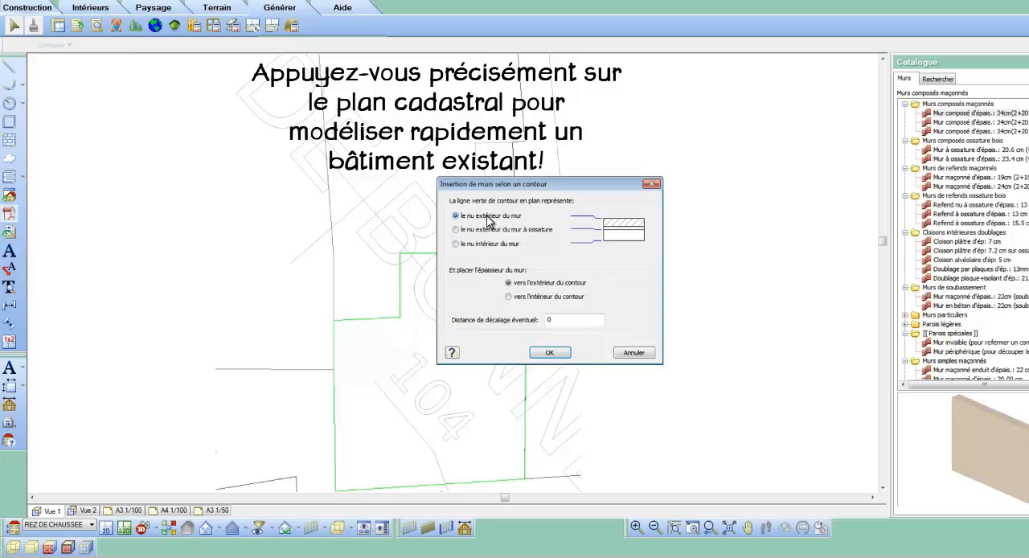
click(549, 354)
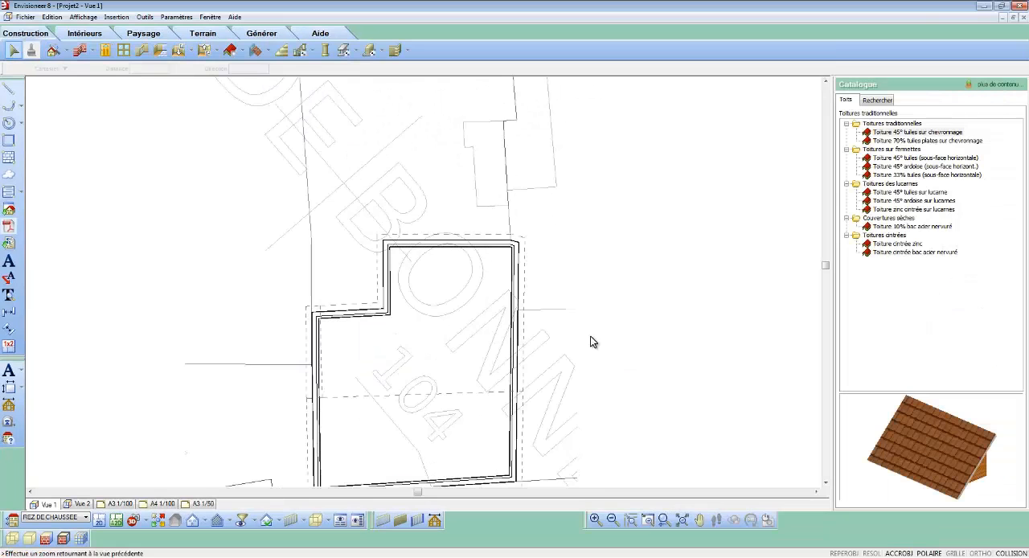
scroll(591, 341, down, 1)
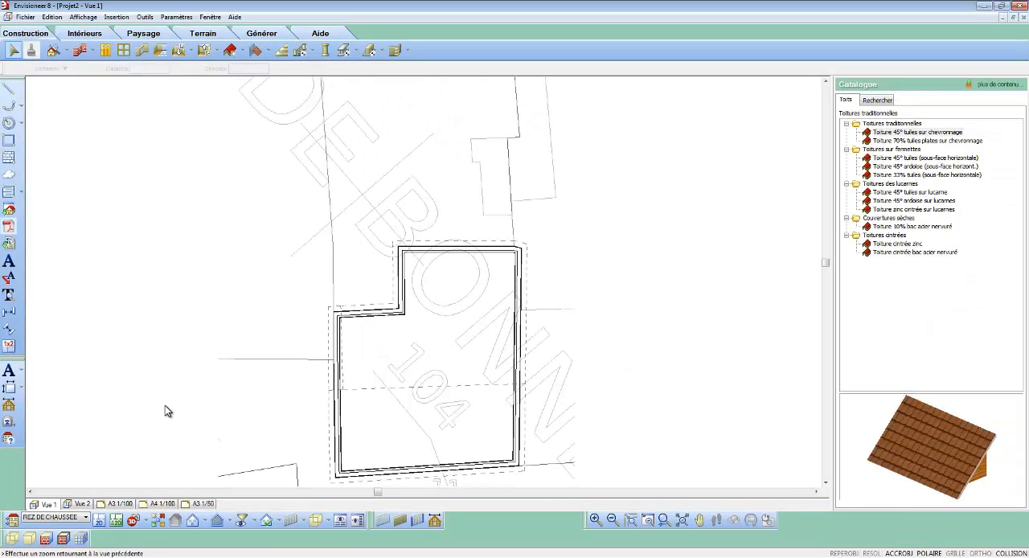
Step: Add a building location with the description Extension
click(29, 516)
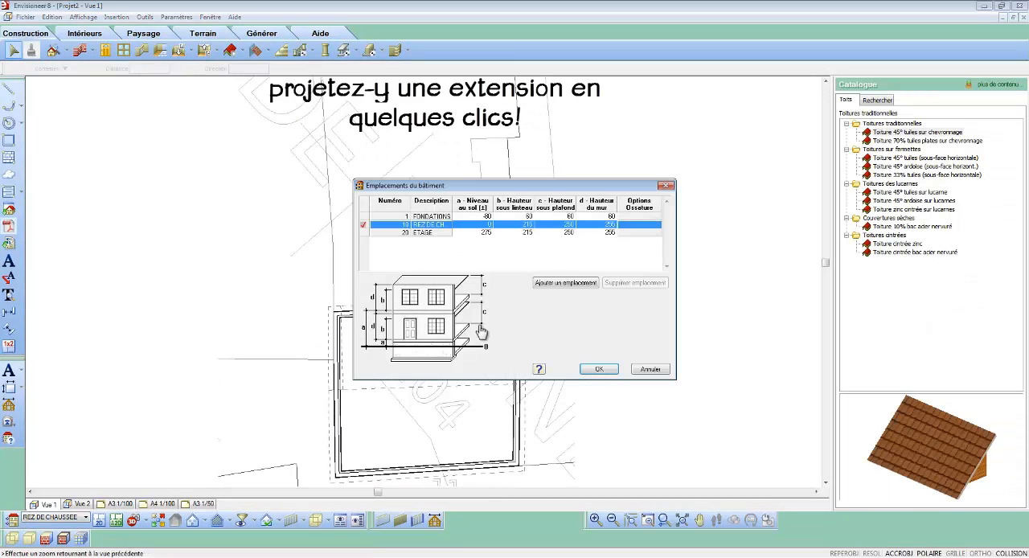
click(565, 283)
click(441, 241)
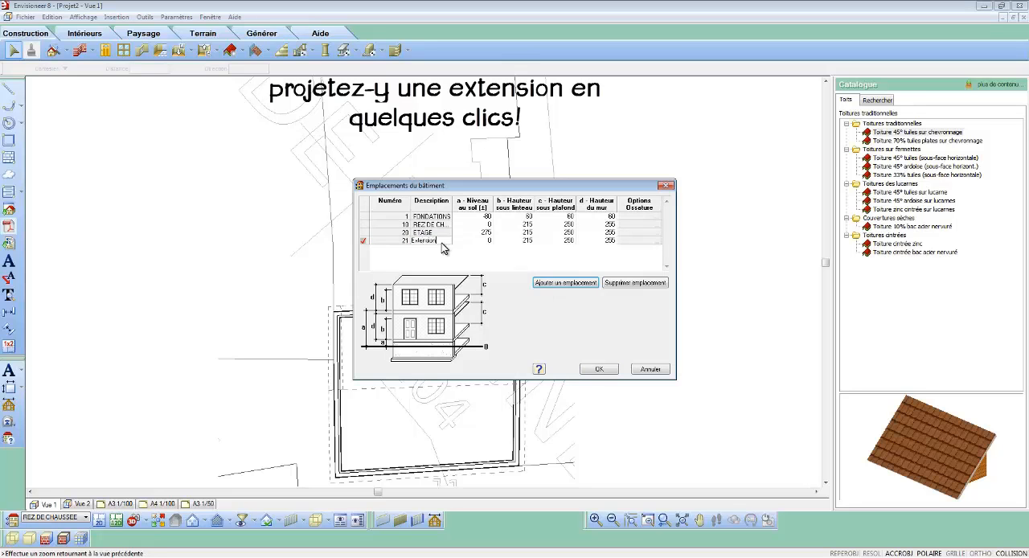
click(600, 369)
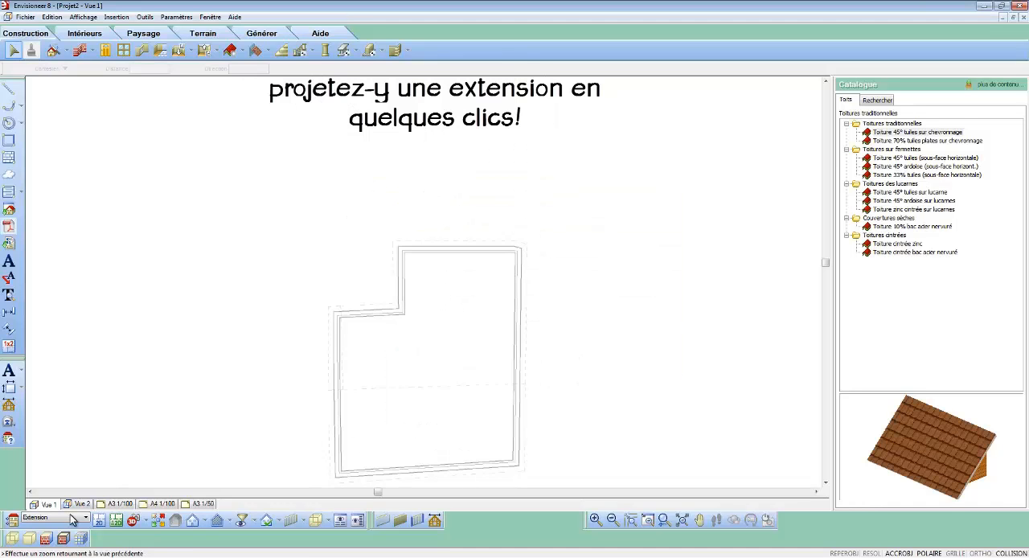
Step: Move the cadastral plan drawing from the REZ DE CHAUSSEE location to the Extension location, deleting the original selection
click(72, 520)
click(50, 543)
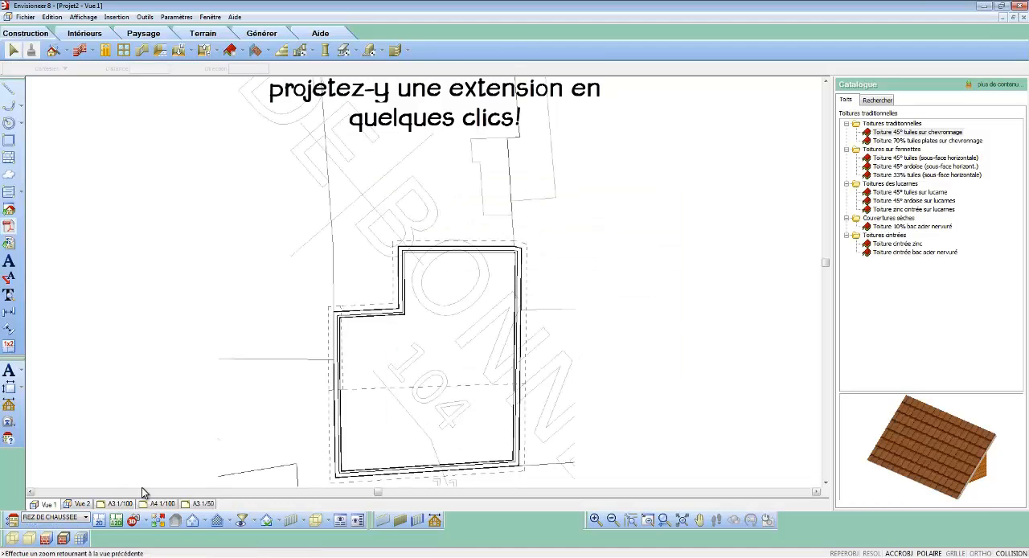
right_click(257, 366)
click(292, 433)
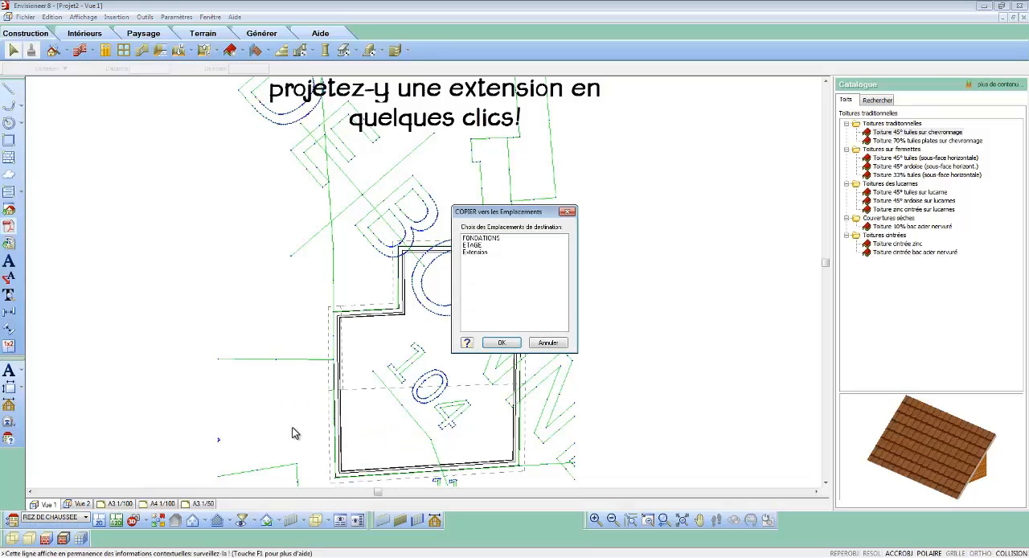
click(479, 253)
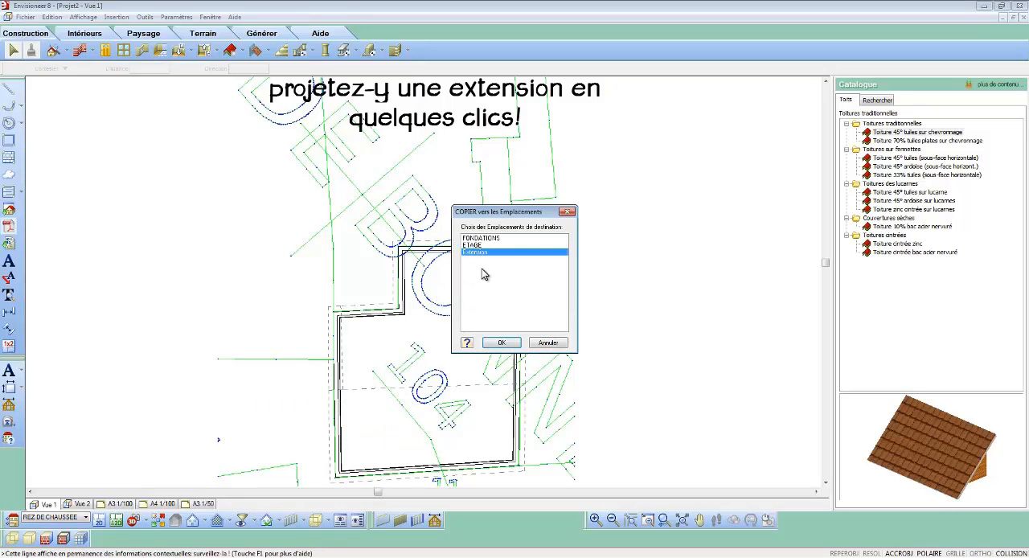
click(500, 344)
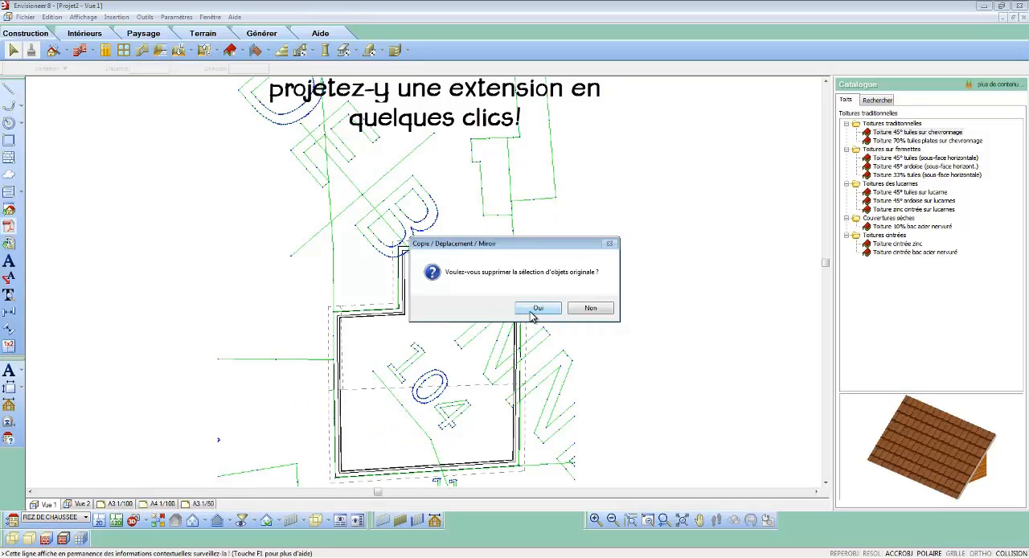
click(535, 309)
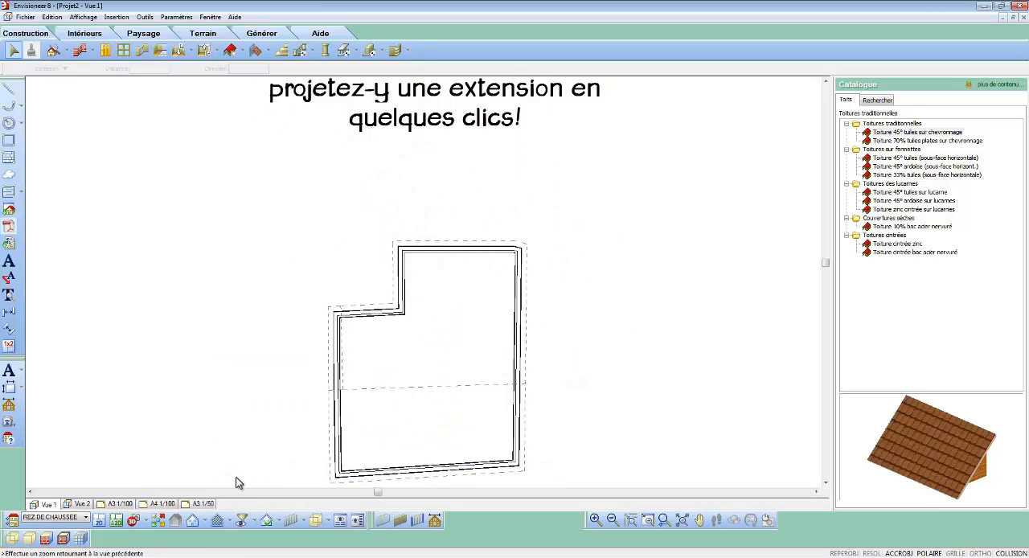
Step: On the Extension location, insert 20.6 cm (45x120) timber-frame walls by a four-sided contour against the building's upper wall, contour as outer face, thickness inward
click(84, 517)
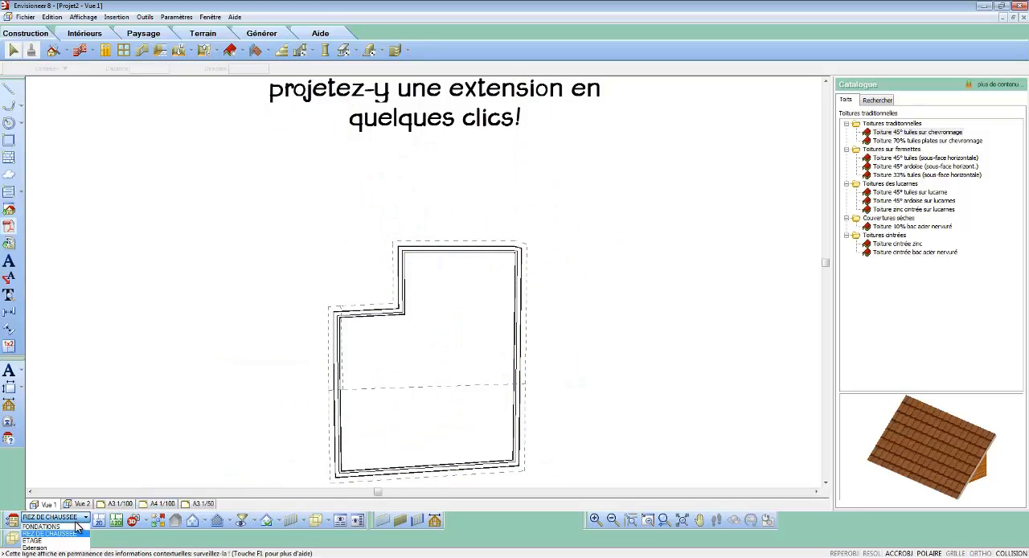
click(72, 547)
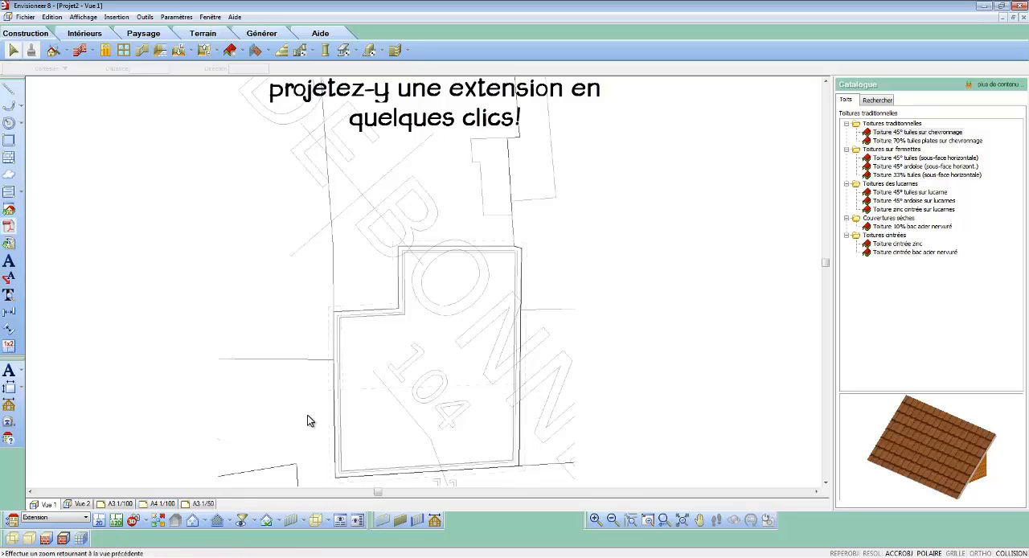
scroll(538, 115, up, 3)
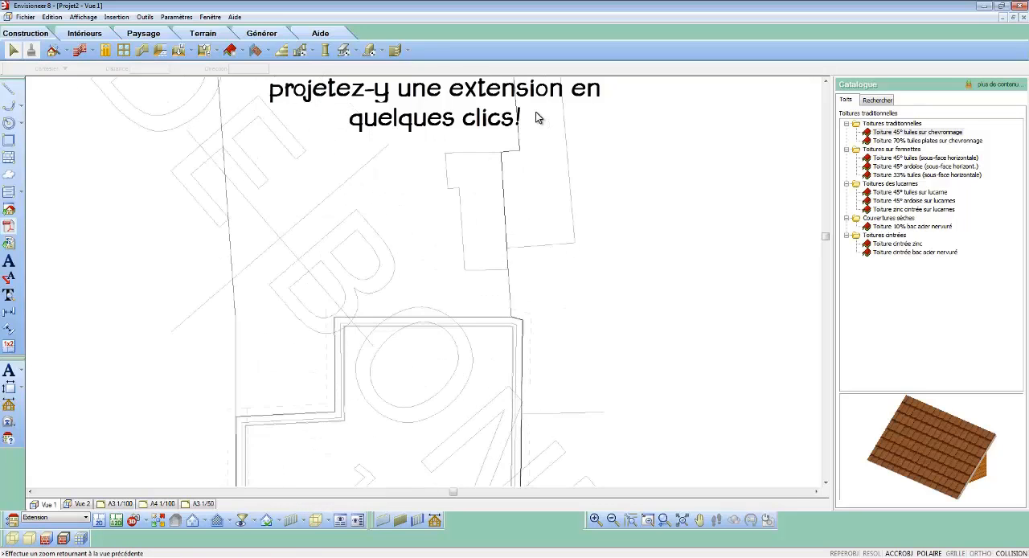
click(79, 50)
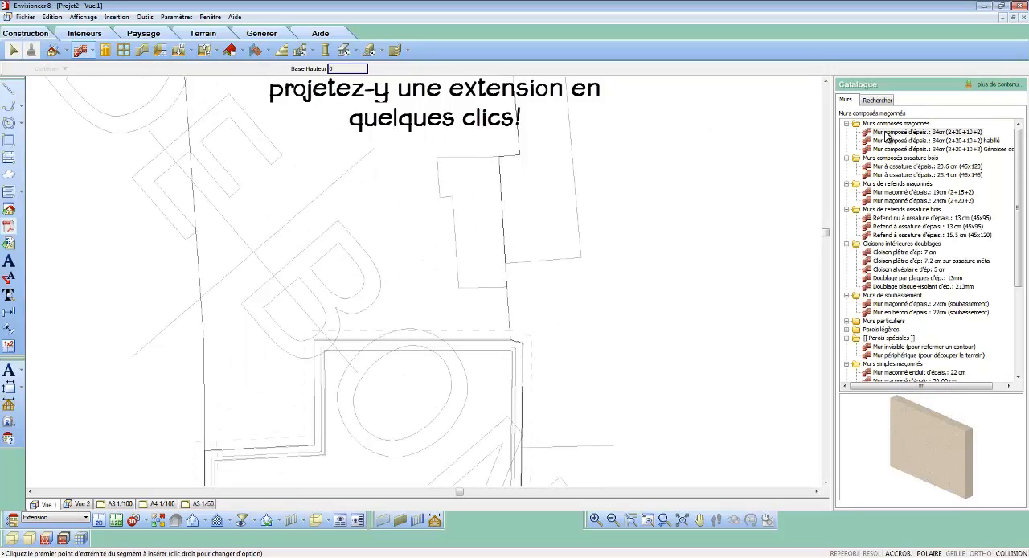
click(888, 168)
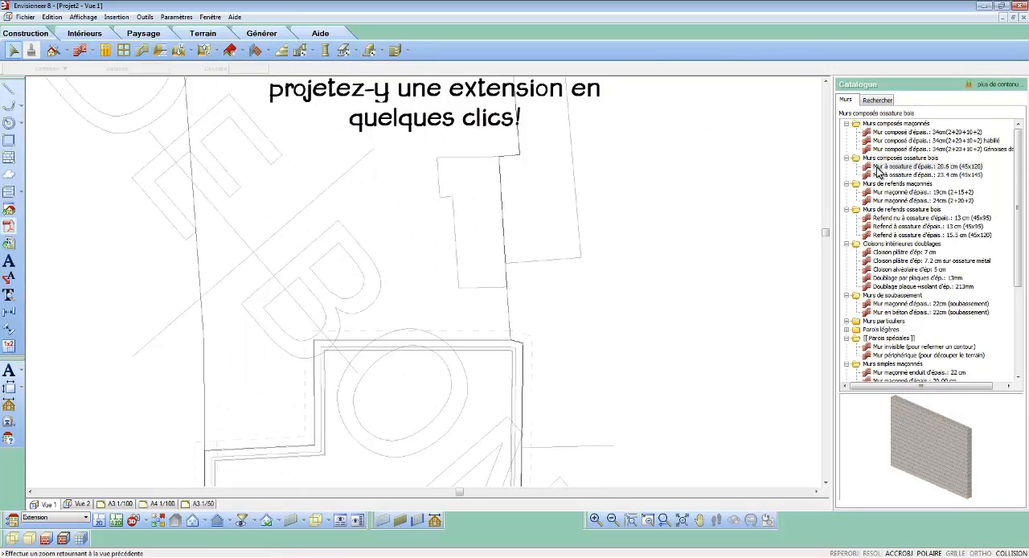
right_click(603, 311)
click(629, 328)
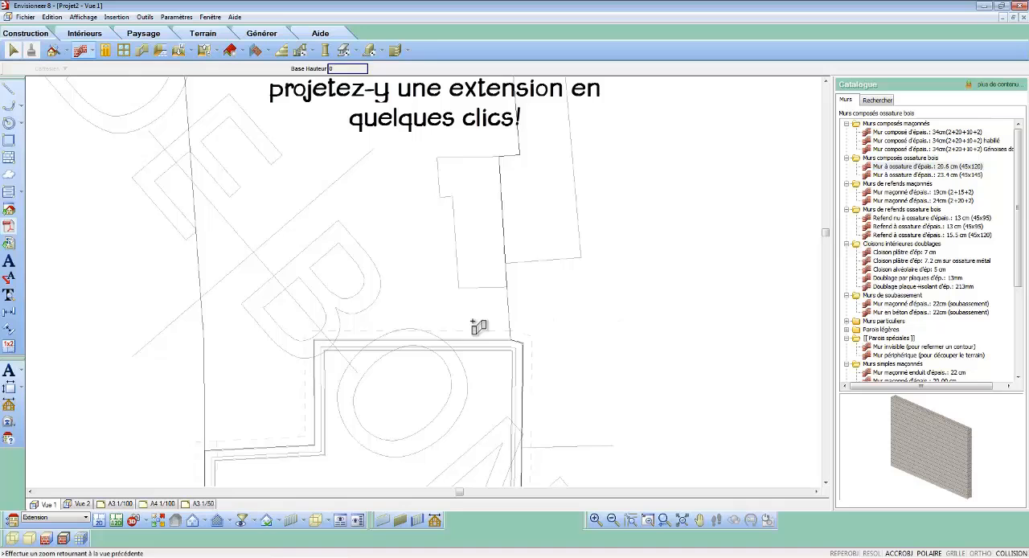
click(315, 339)
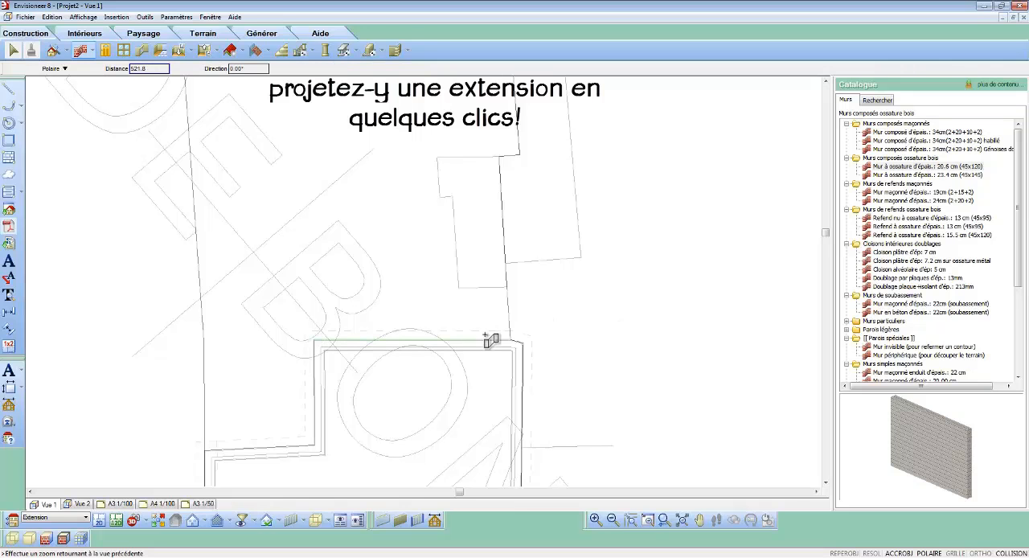
click(511, 340)
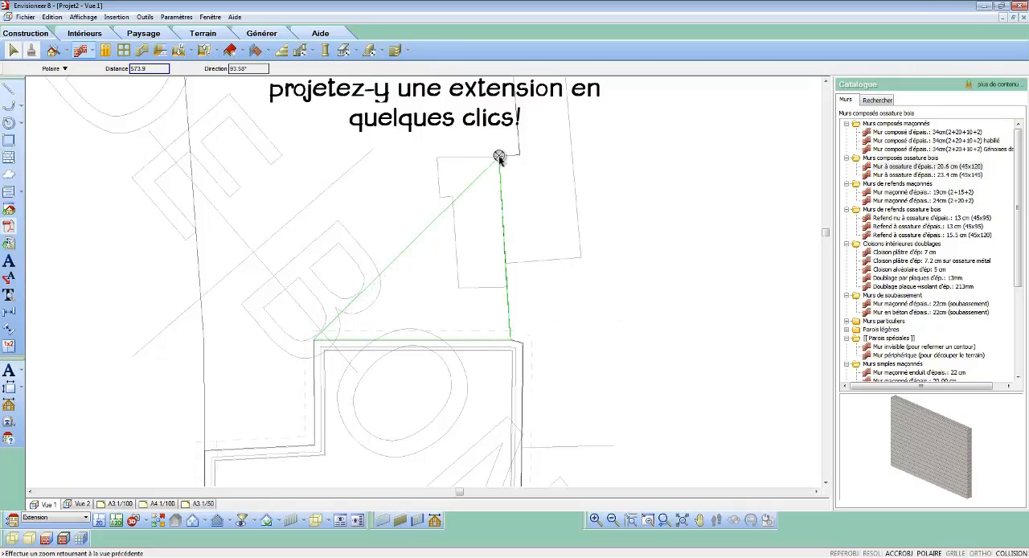
click(500, 157)
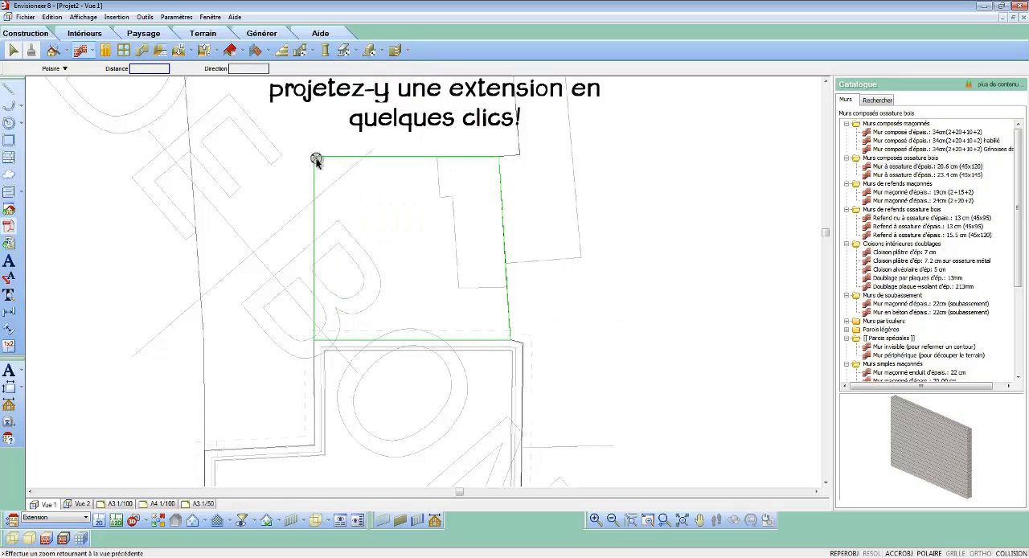
right_click(316, 160)
click(332, 165)
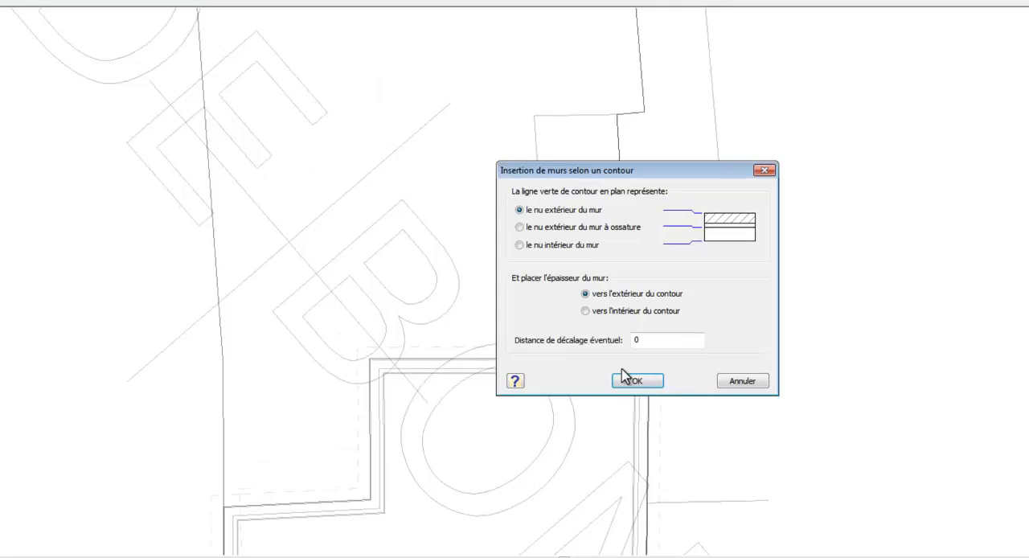
click(630, 381)
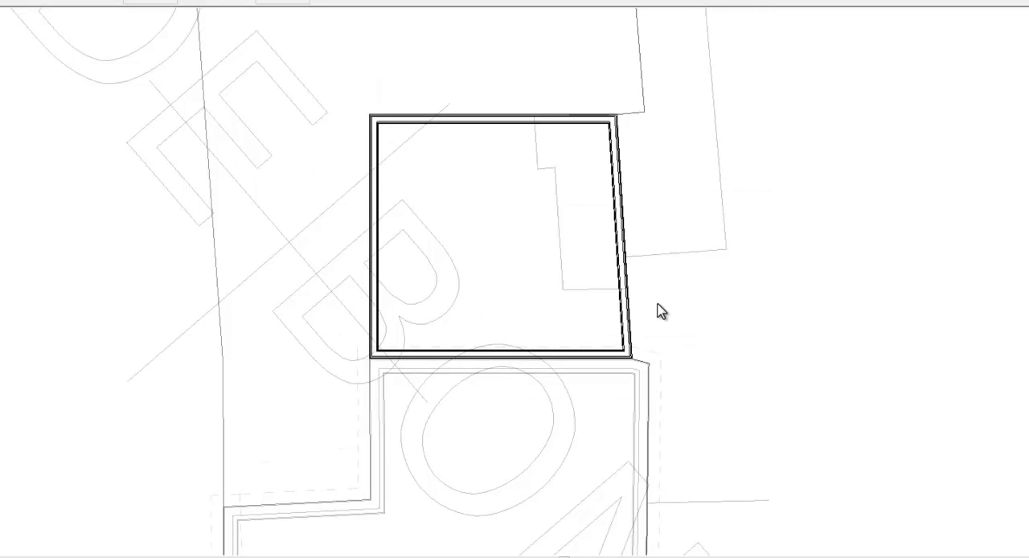
Step: Replace the extension wall adjoining the existing building with the invisible wall used to close a contour
right_click(502, 356)
click(578, 528)
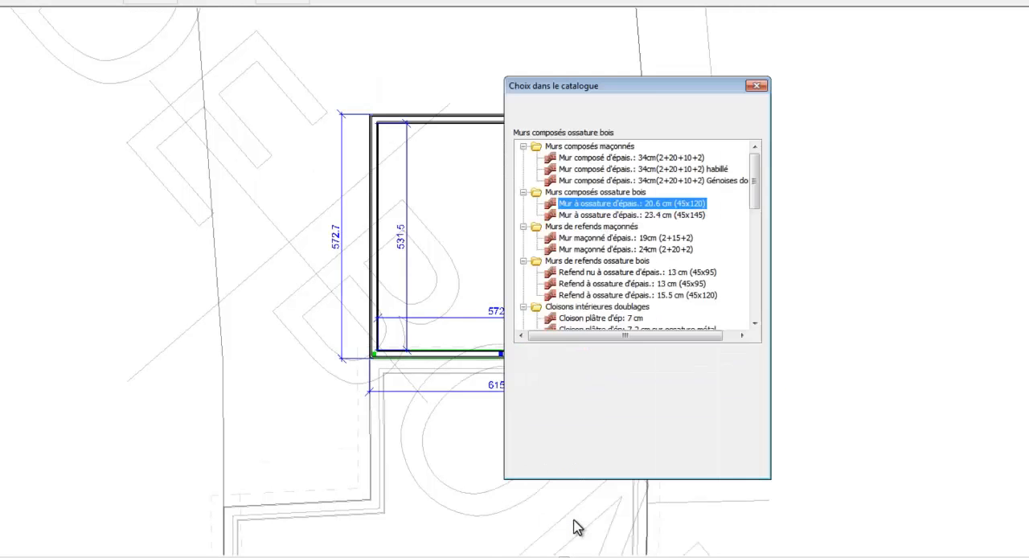
drag(757, 201, 748, 268)
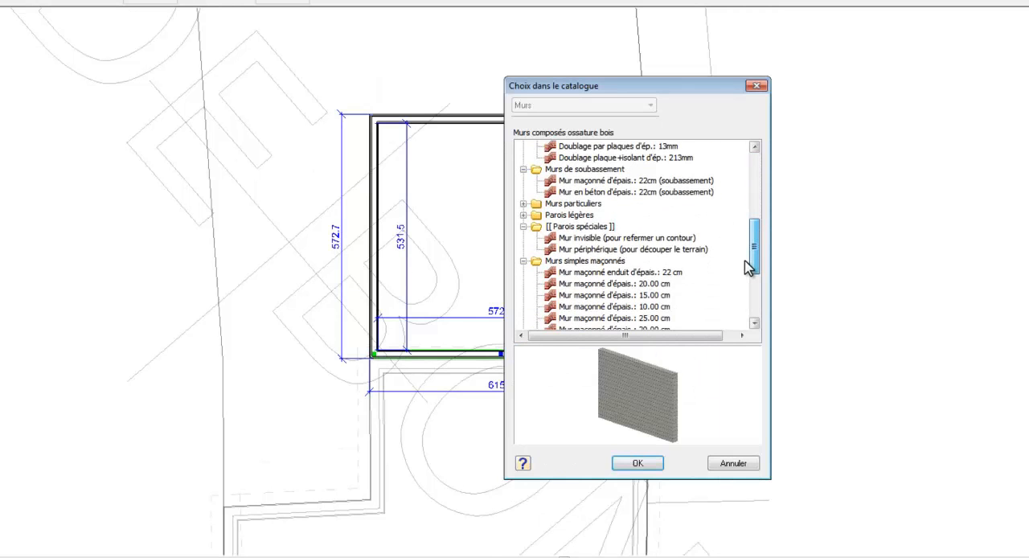
click(664, 240)
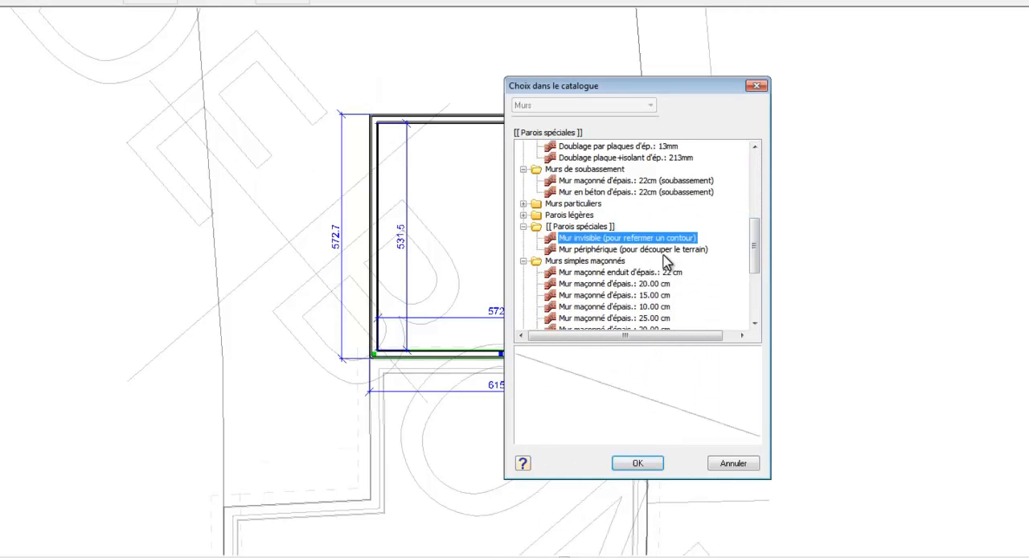
click(638, 463)
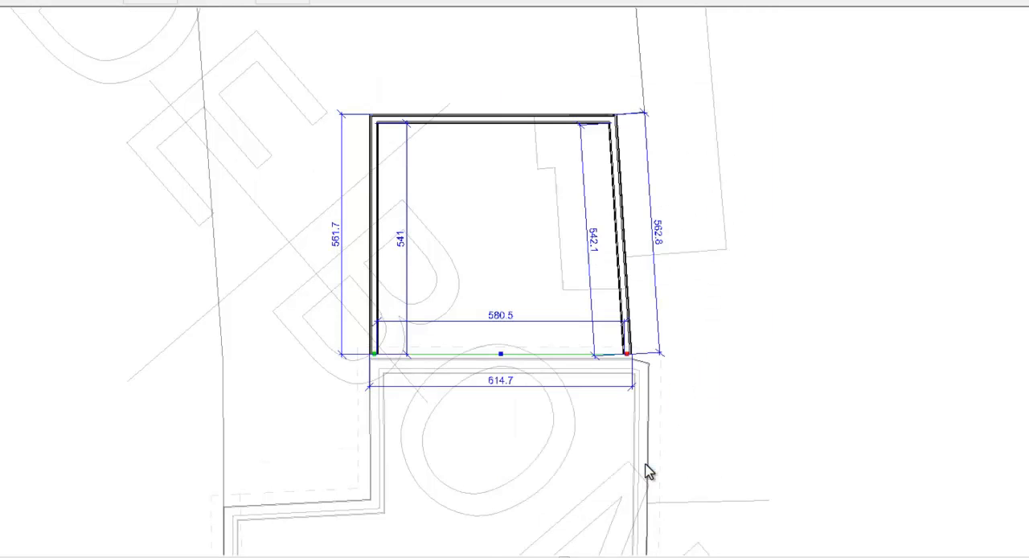
Step: Move the invisible wall so that it lines up with the existing building's outer wall corner
scroll(651, 377, up, 3)
right_click(648, 383)
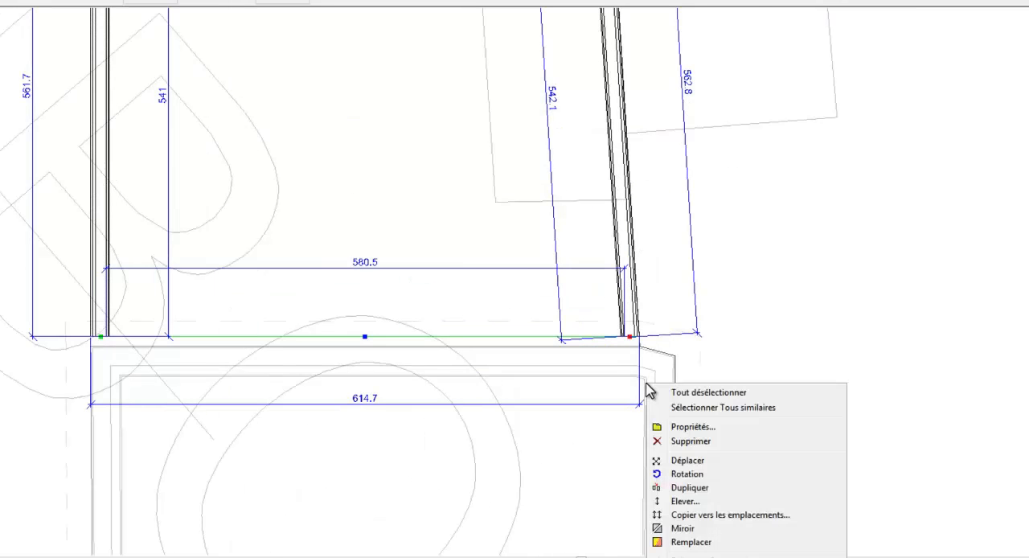
click(692, 462)
click(639, 337)
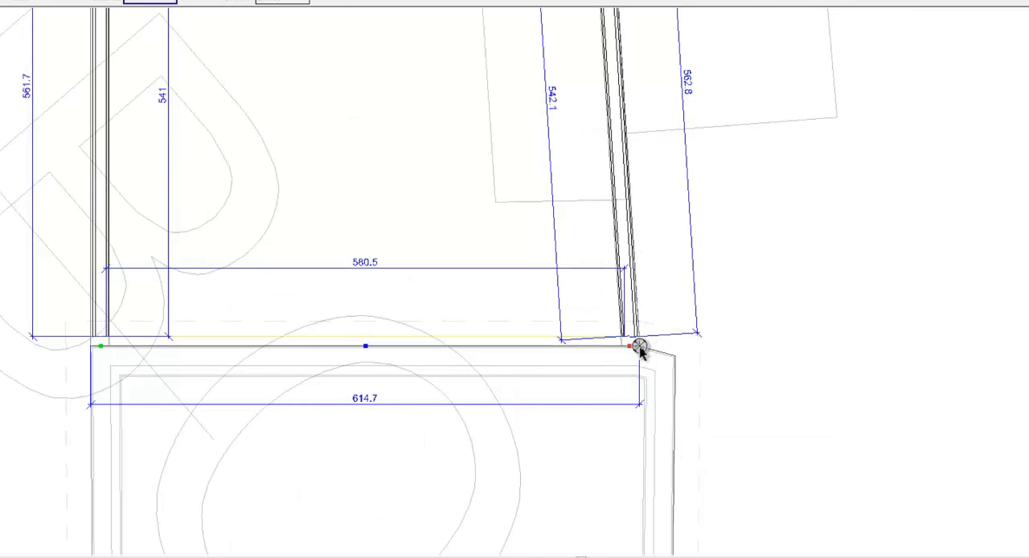
click(639, 346)
scroll(694, 452, down, 3)
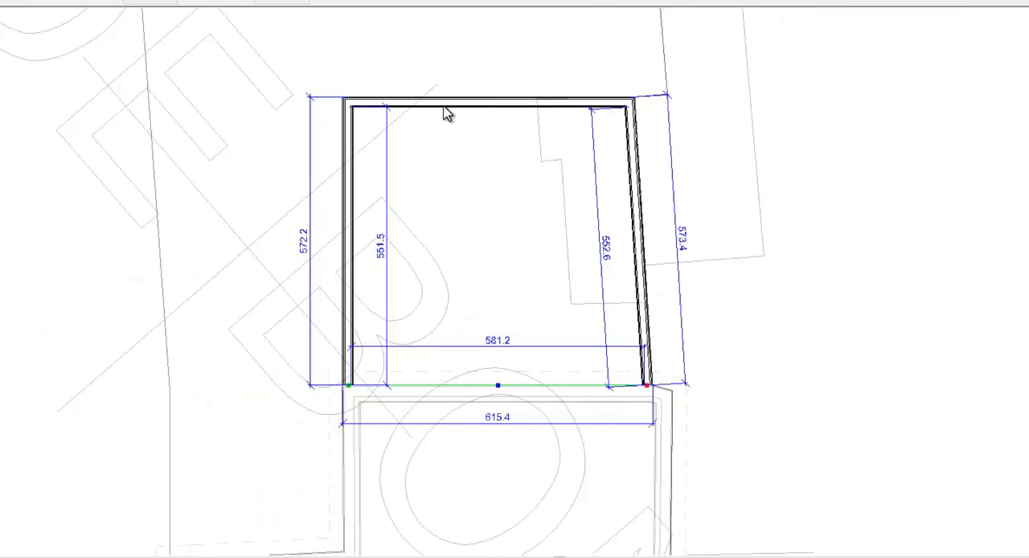
Step: Set the extension's outer depth to 400 by repositioning its far wall, and start inserting windows
click(443, 107)
click(319, 238)
text(4)
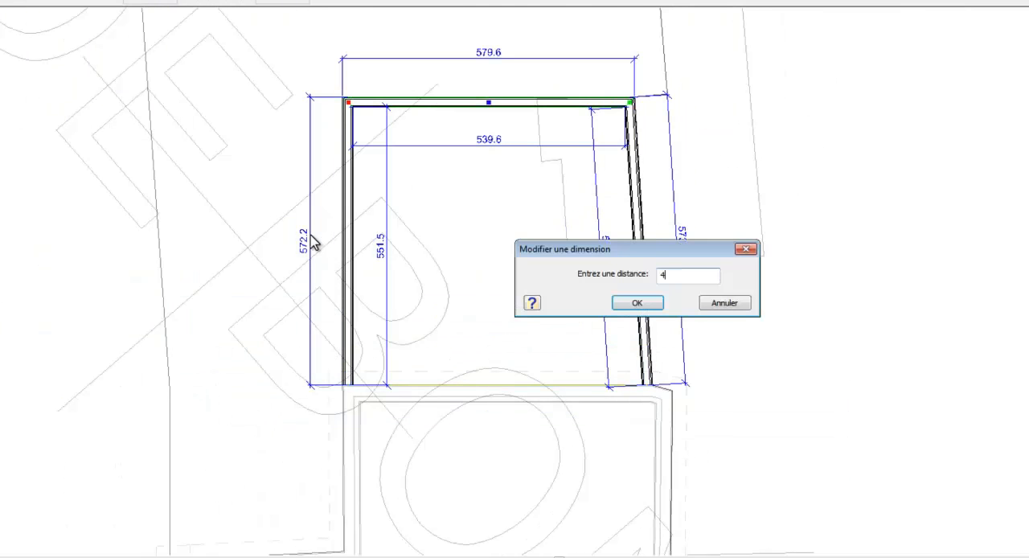
text(00)
key(Return)
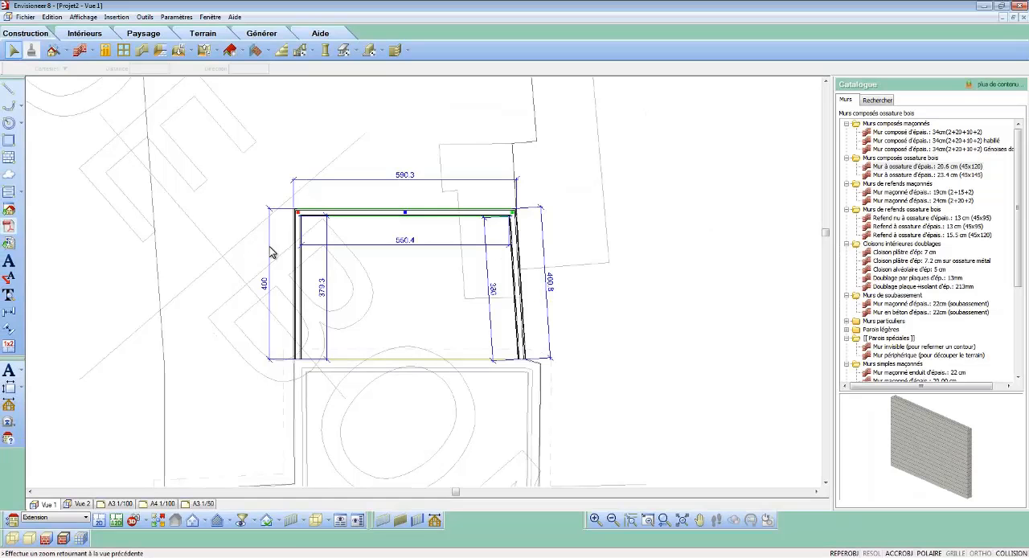
click(124, 51)
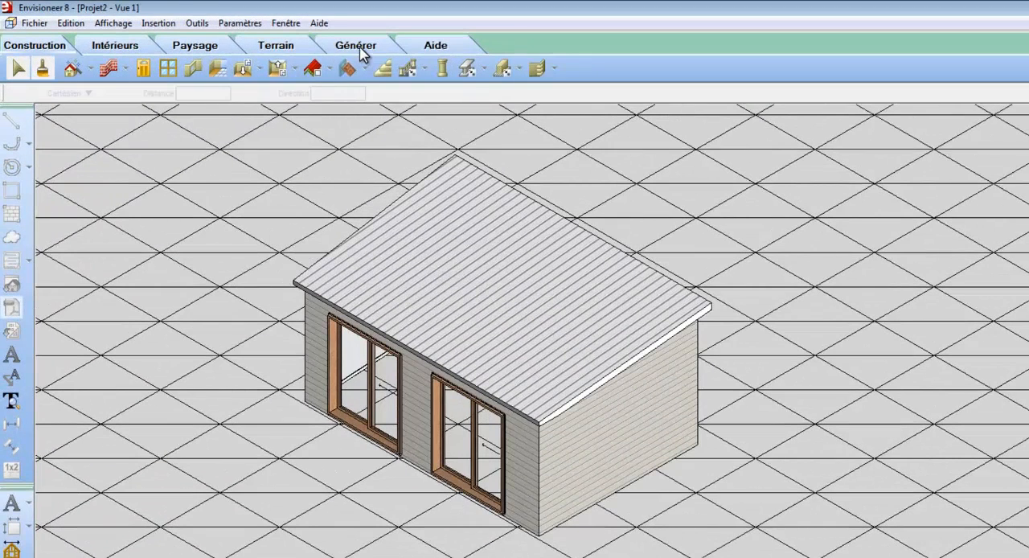
Step: Calculate the project's surfaces and perimeters and review the ground floor, parcel and extension areas
click(359, 48)
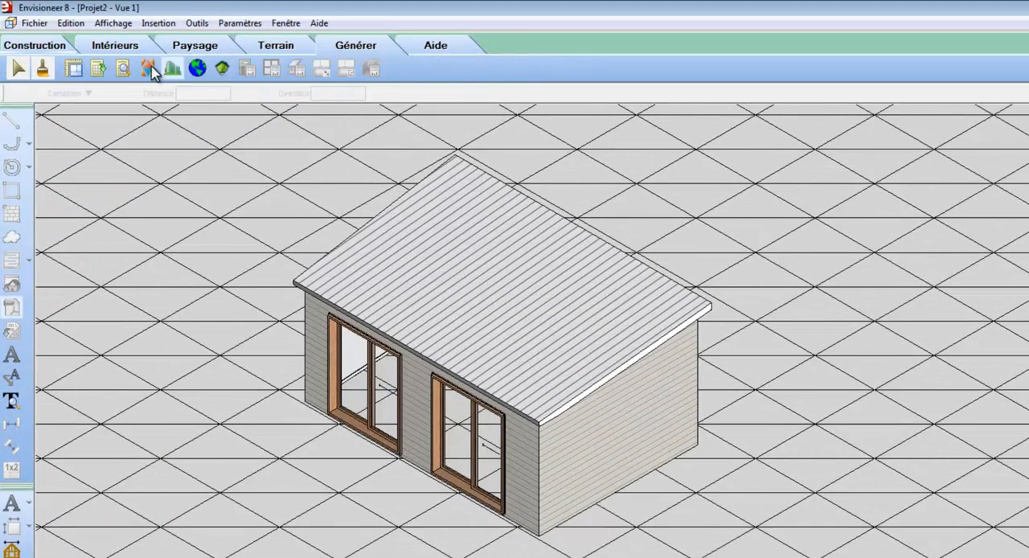
click(74, 69)
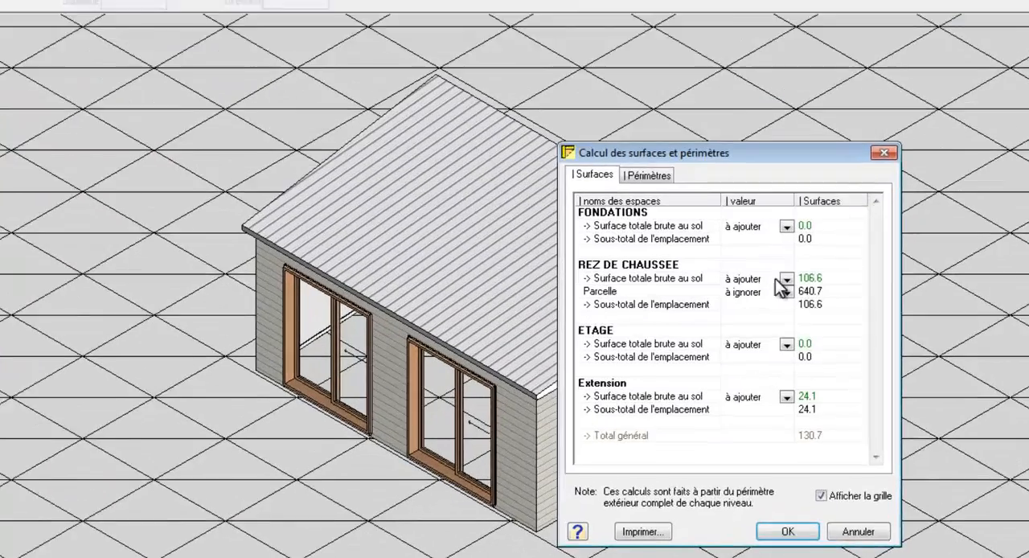
click(782, 326)
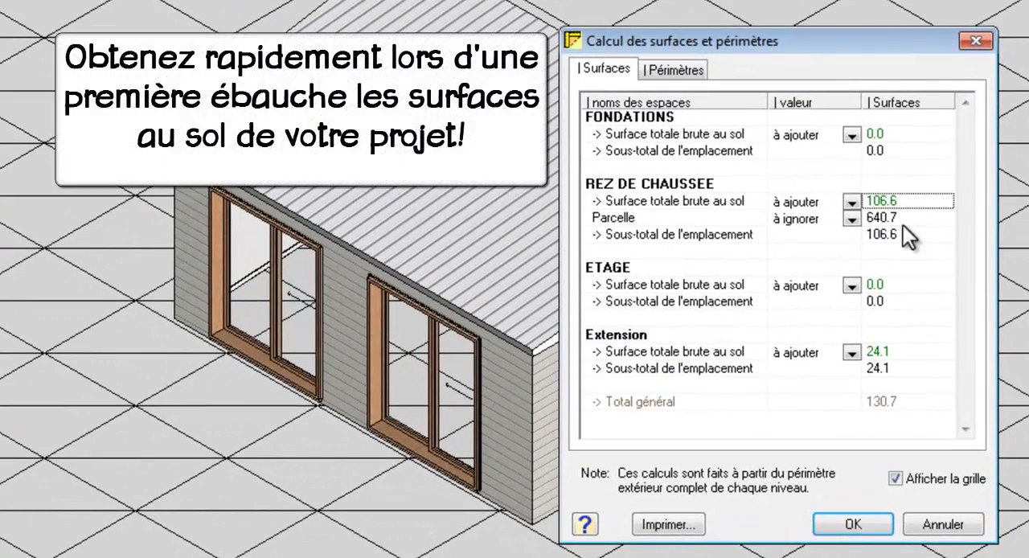
click(885, 357)
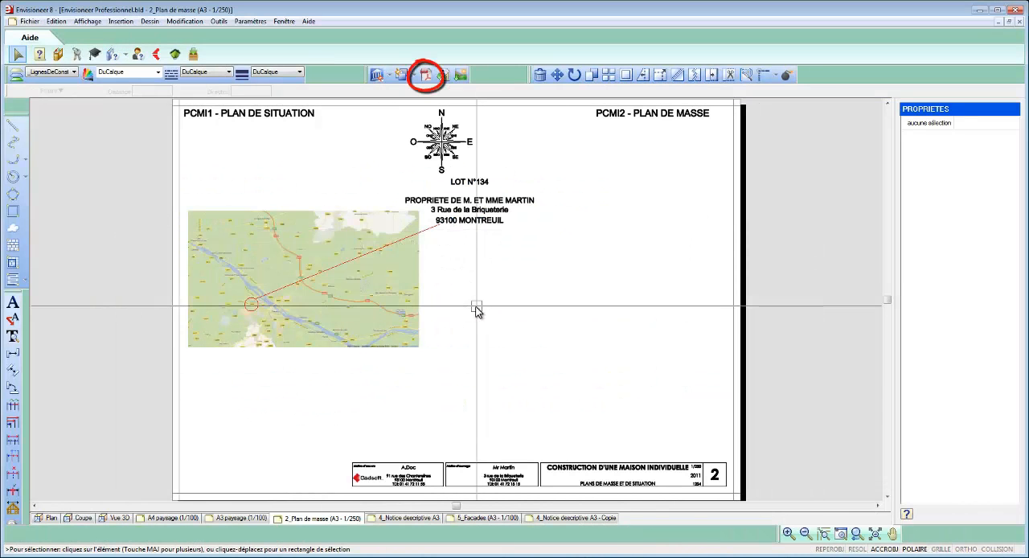
Step: Open imprimerExtraitCadastral.pdf from the desktop for import into the site plan sheet
click(429, 77)
click(379, 217)
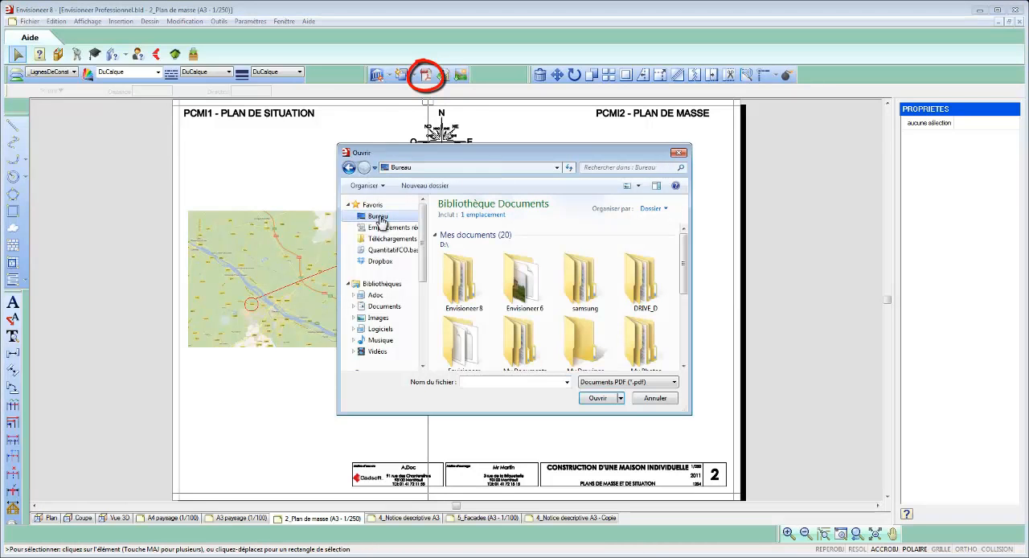
scroll(682, 285, down, 1)
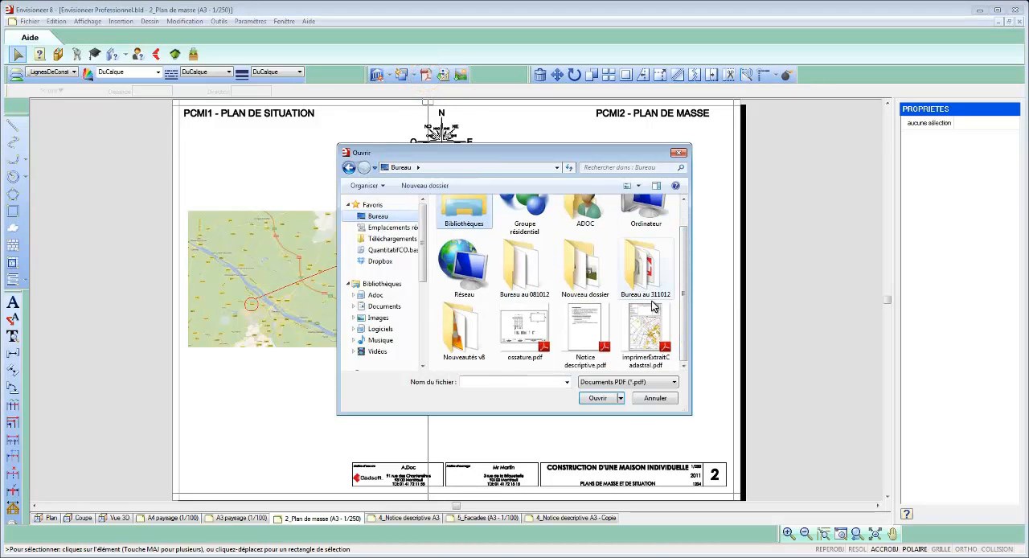
click(650, 307)
click(609, 397)
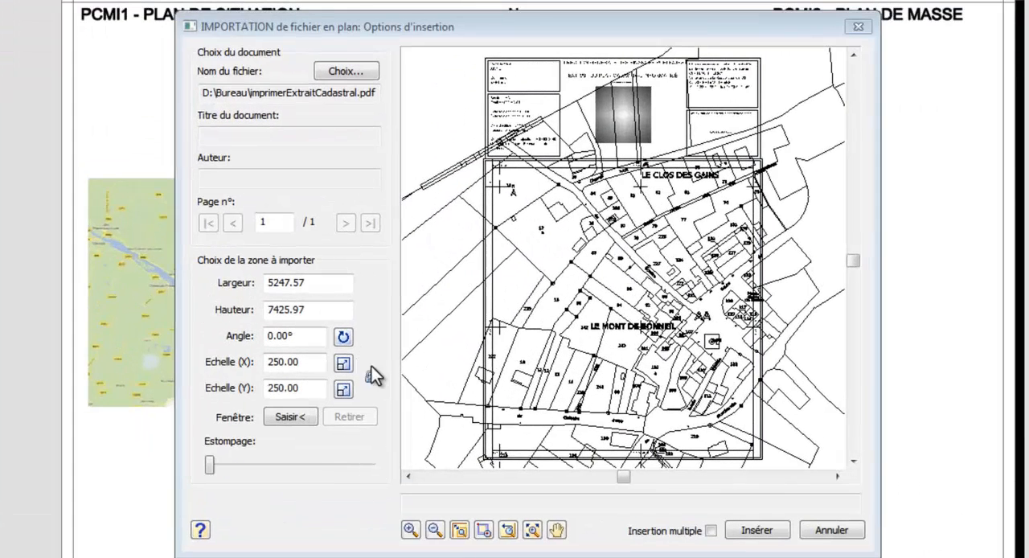
Step: Rescale the cadastral PDF by reference, using the distance between the two upper grid crosses as the known length
click(482, 530)
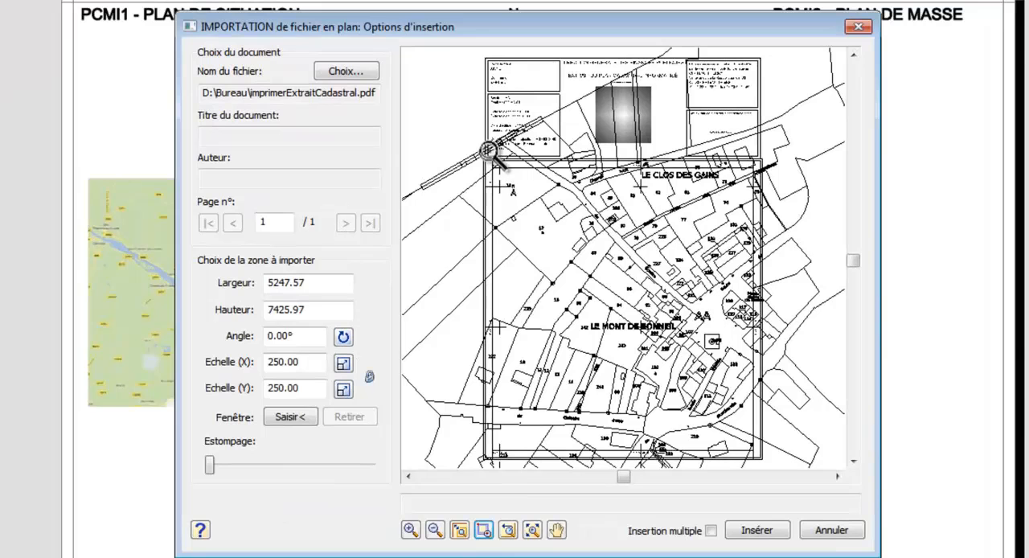
drag(605, 191, 661, 195)
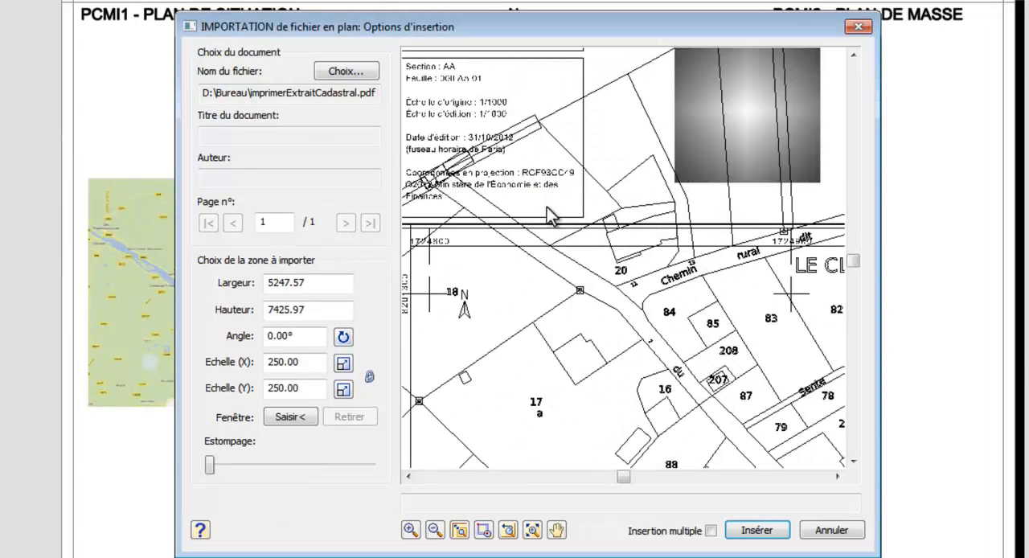
click(343, 366)
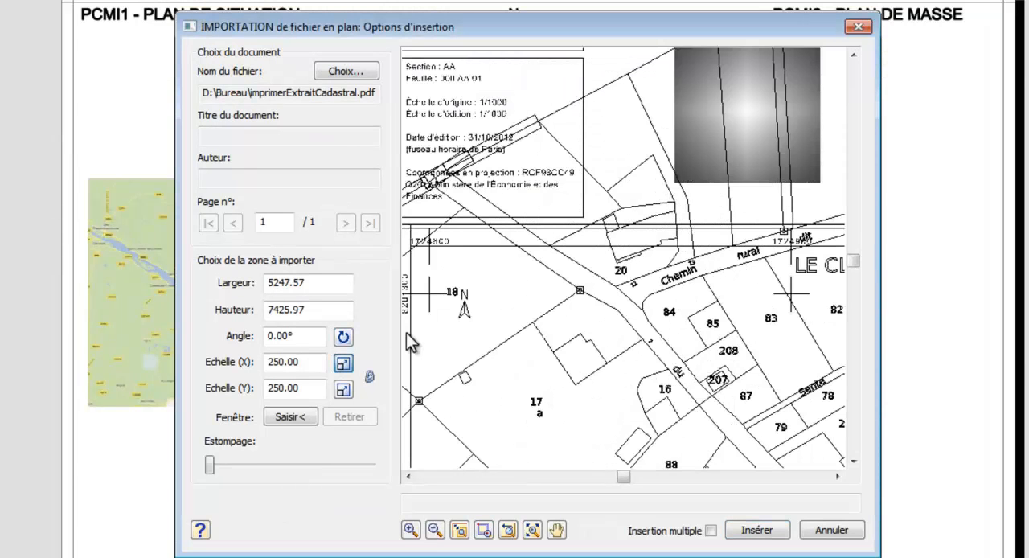
click(427, 270)
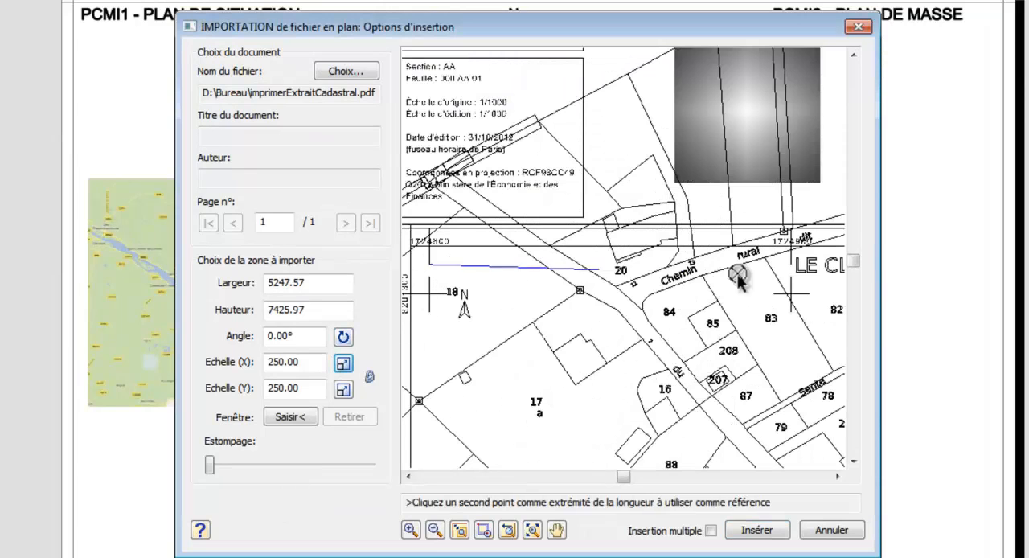
click(782, 264)
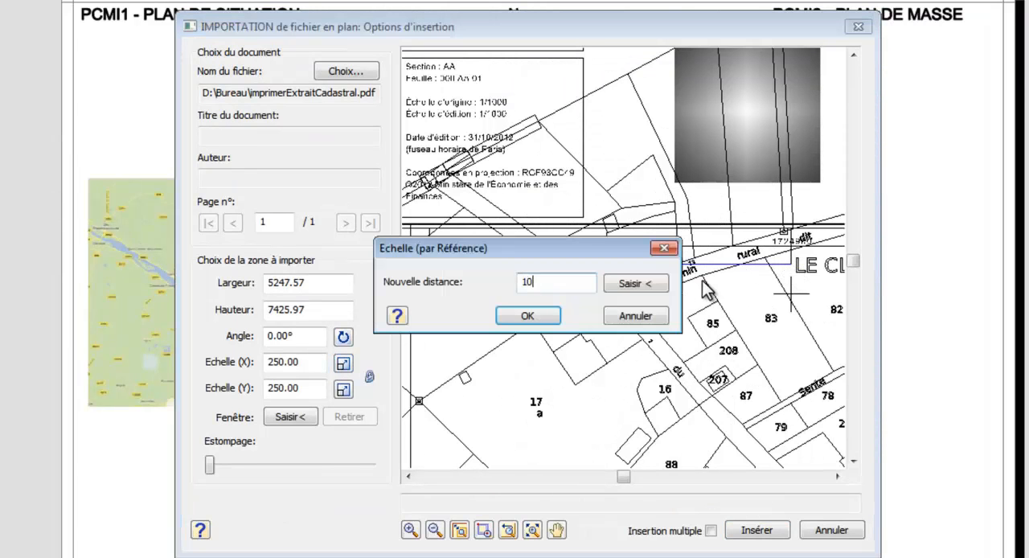
click(530, 318)
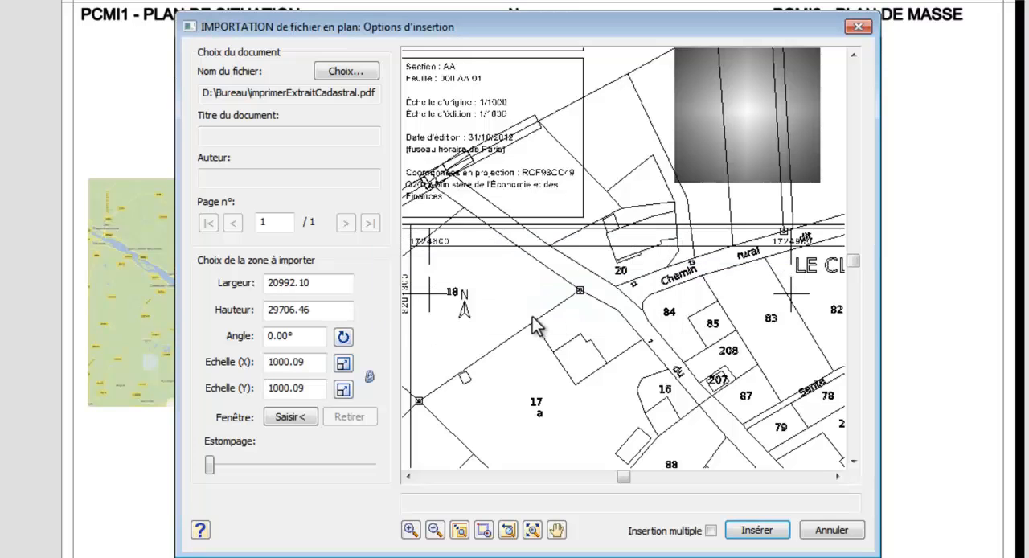
Step: Crop the cadastral import to a window around parcel 242, insert it under PCMI2 - PLAN DE MASSE and shift it up on the sheet
click(531, 530)
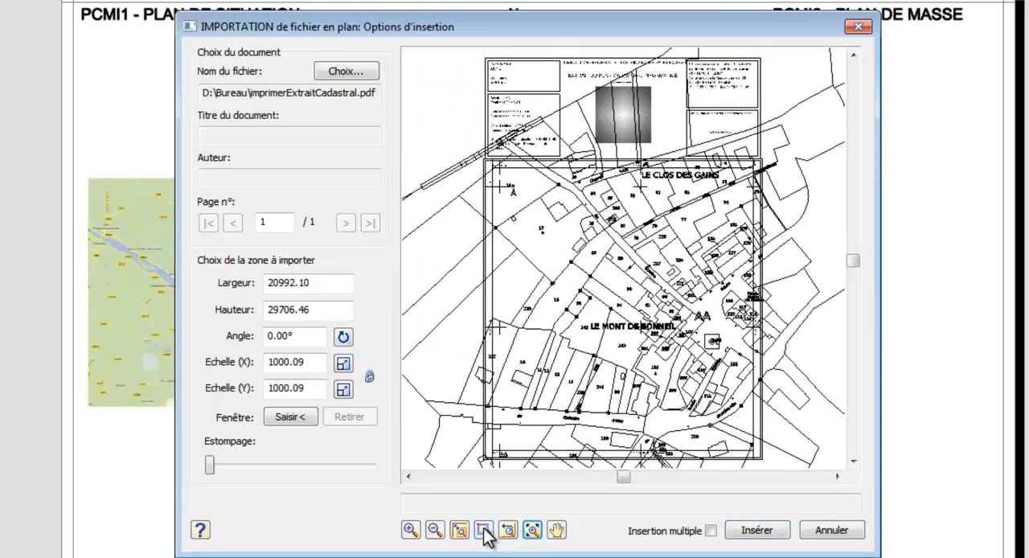
click(483, 530)
drag(591, 299, 645, 367)
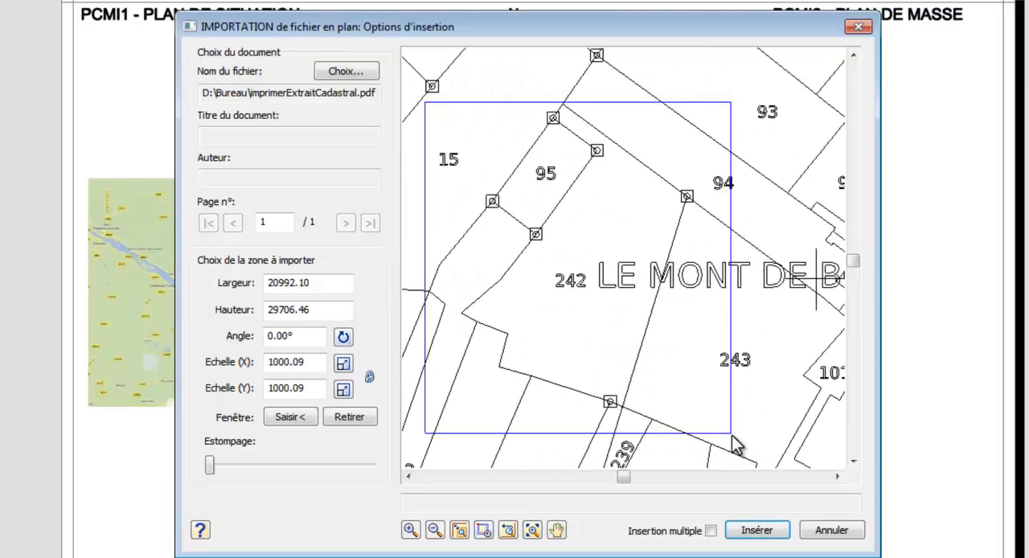
click(755, 528)
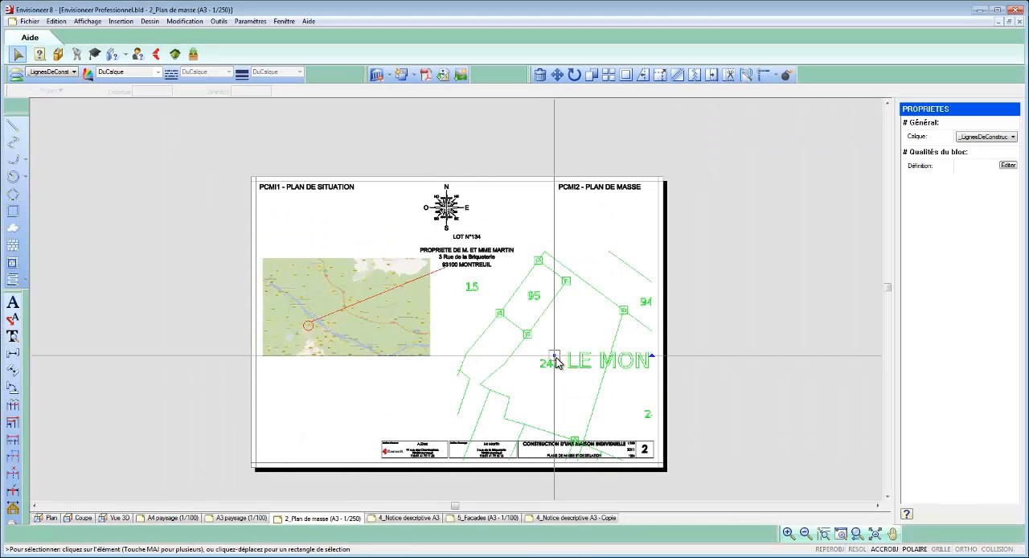
click(553, 332)
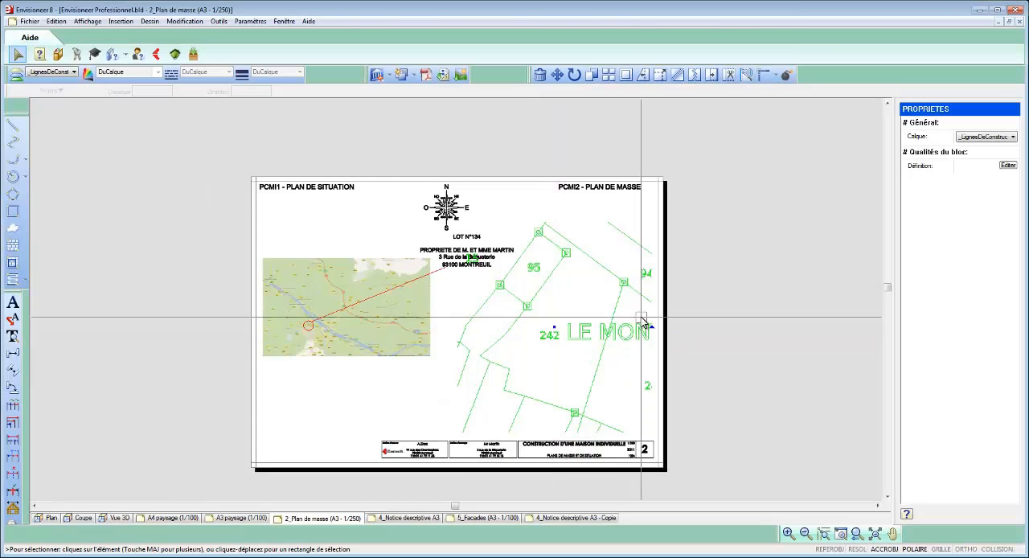
Step: Edit the imported plan block and delete the unwanted labels: 15, the LE MONT place name and the clipped parcel number beside 242
scroll(640, 318, up, 2)
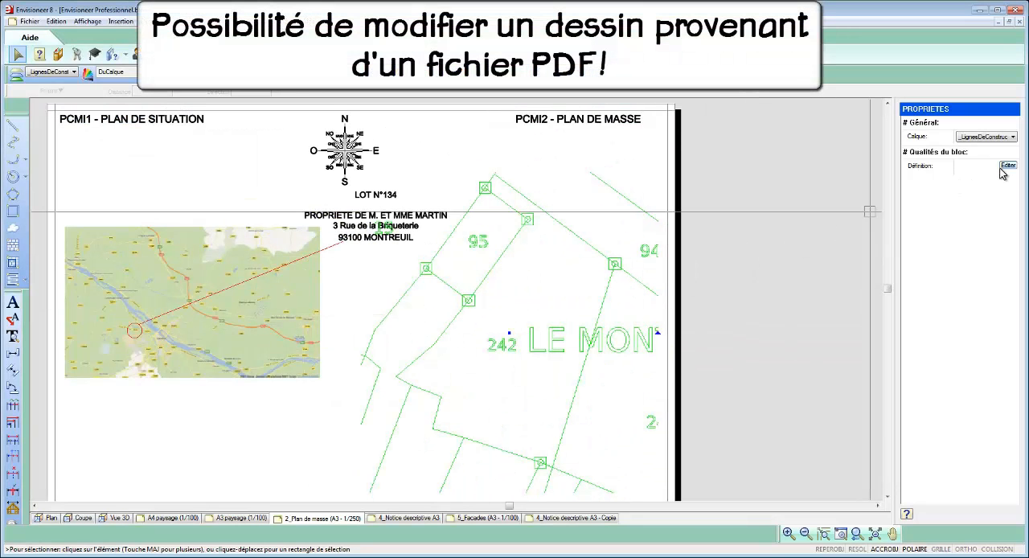
click(1006, 166)
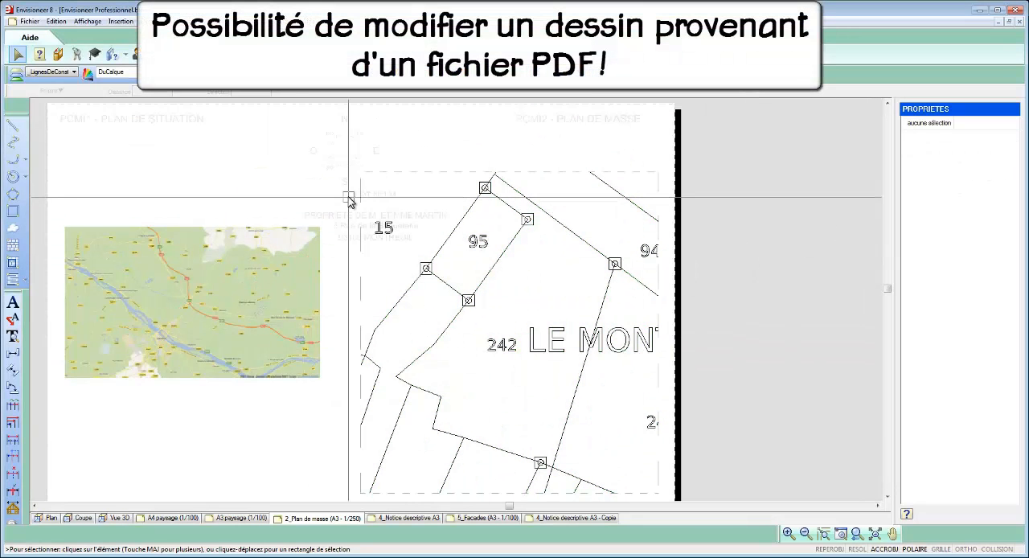
scroll(406, 250, down, 1)
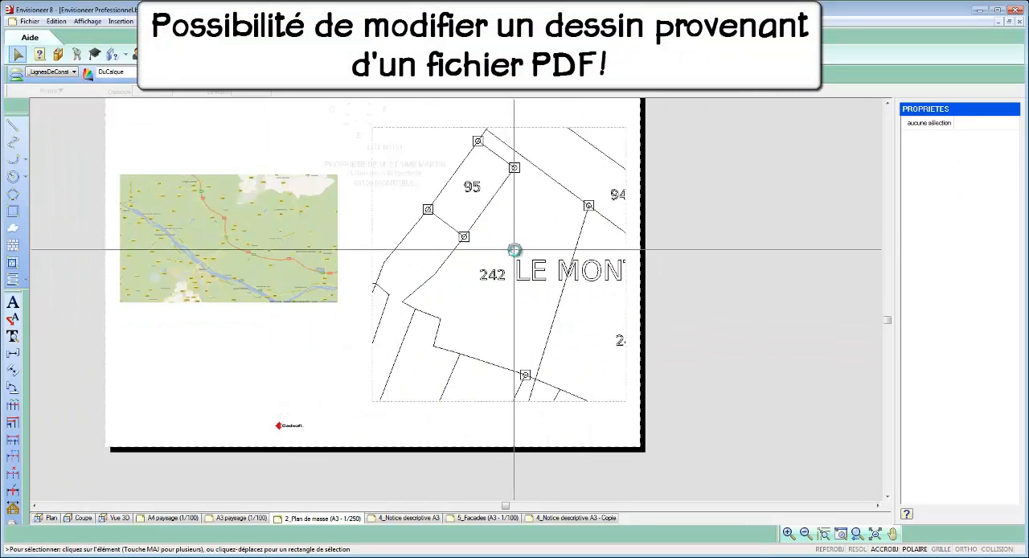
drag(616, 283, 635, 288)
key(Delete)
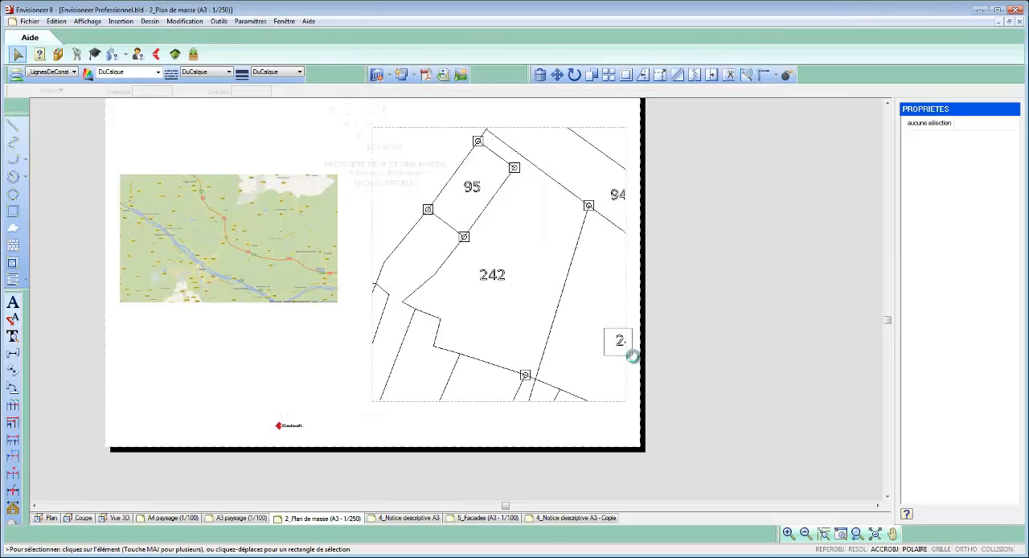
click(617, 340)
key(Delete)
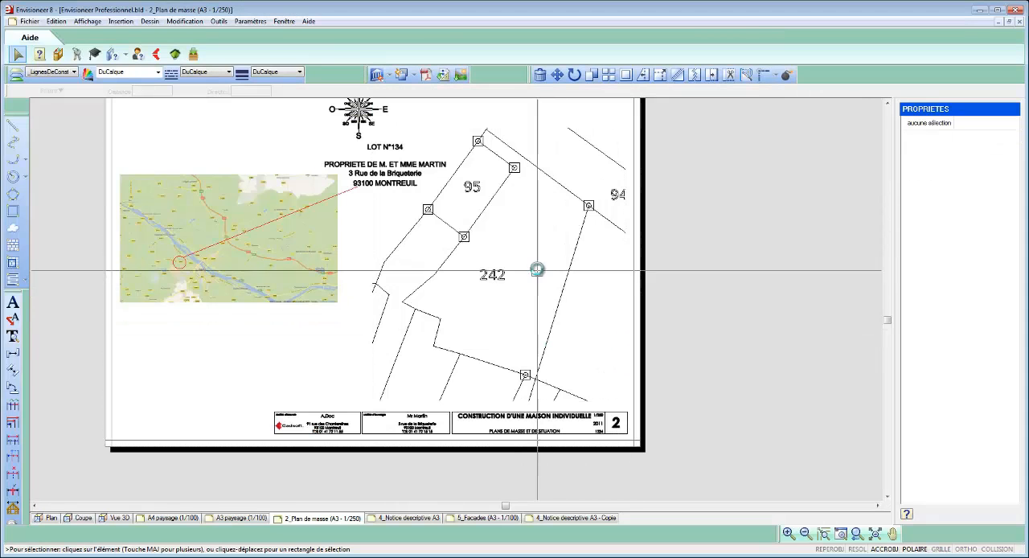
Step: Insert a 2D direct view of the house at 1:250 in drawing mode on parcel 242
click(391, 75)
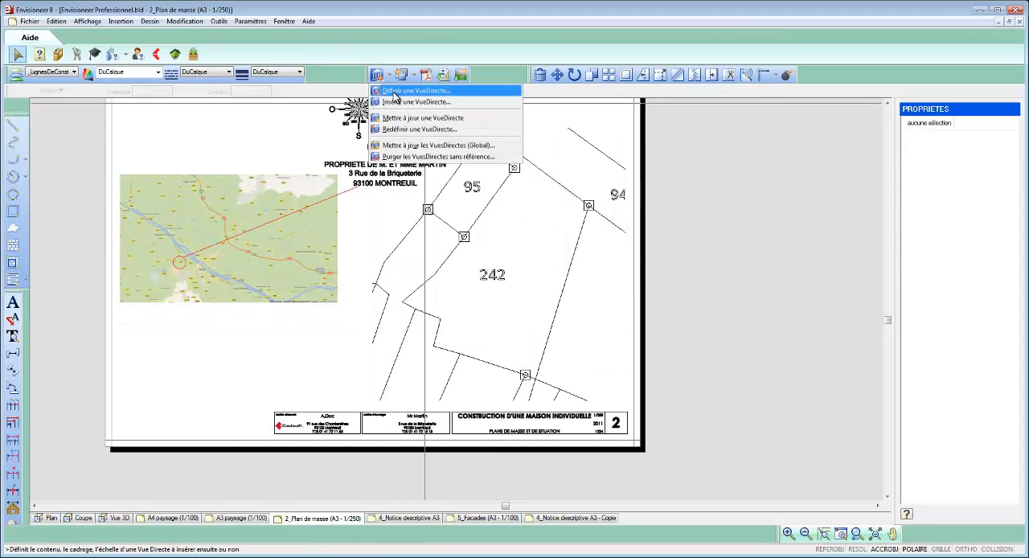
click(410, 101)
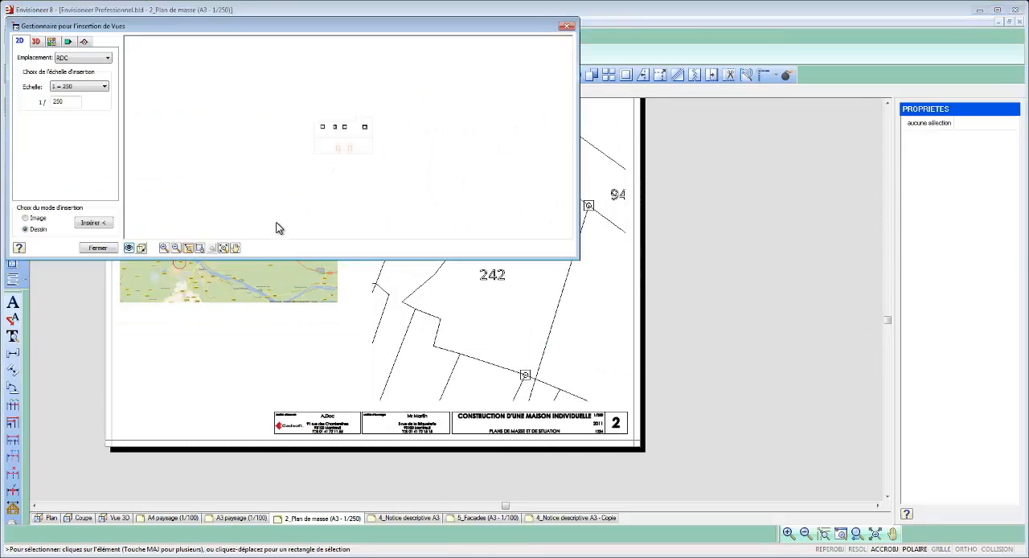
click(96, 224)
click(514, 303)
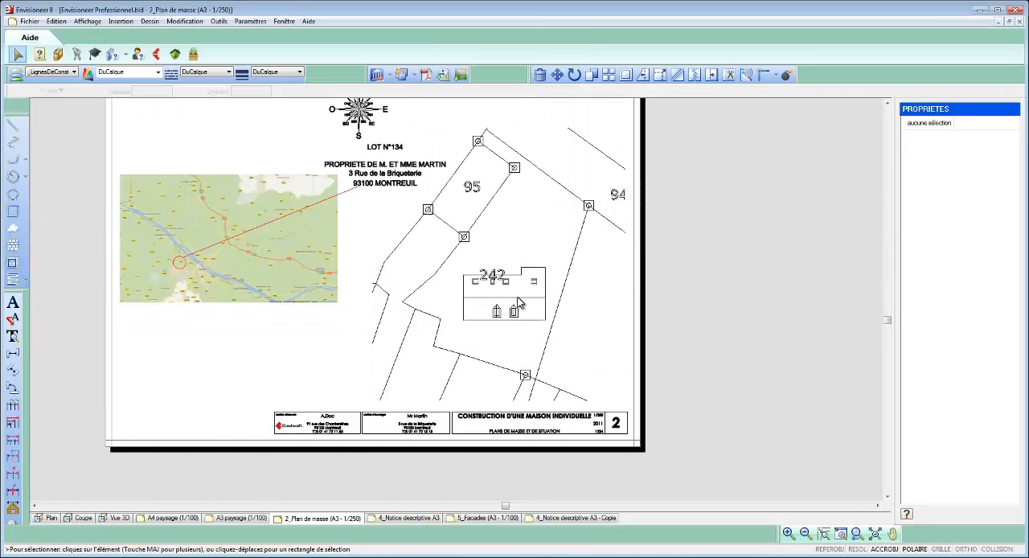
Step: Rotate the inserted house view so that its gable side runs parallel to parcel 242's long eastern boundary
scroll(553, 297, up, 4)
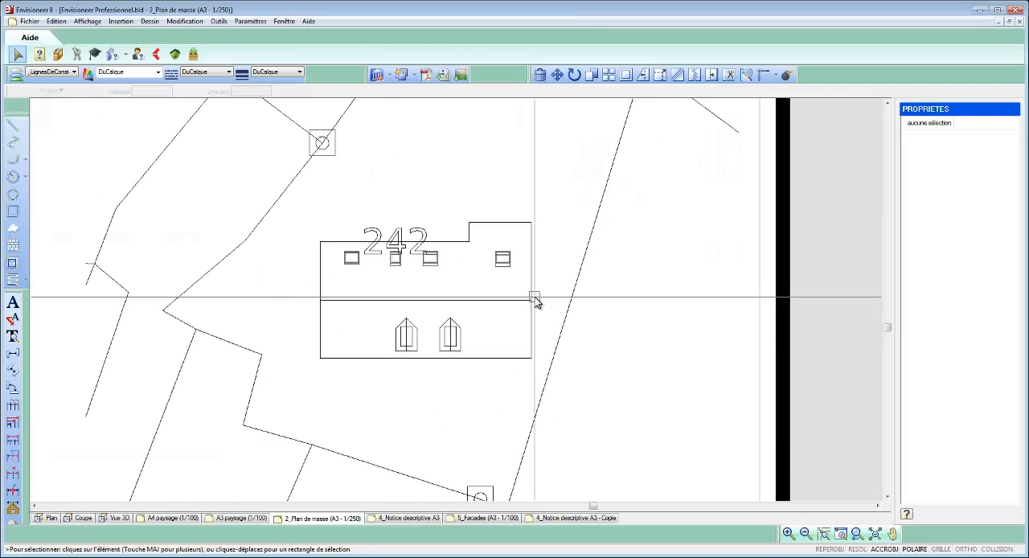
click(535, 301)
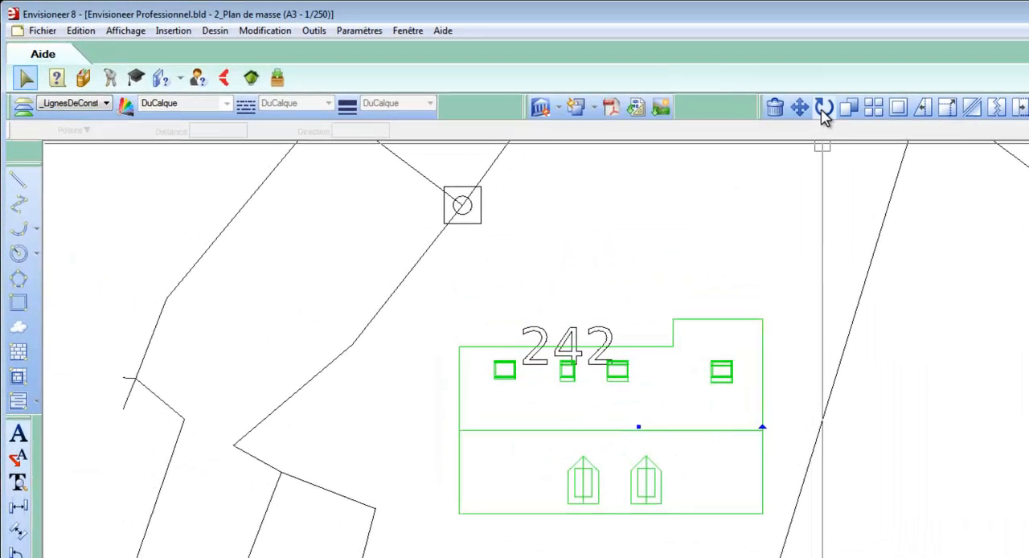
click(574, 77)
click(556, 252)
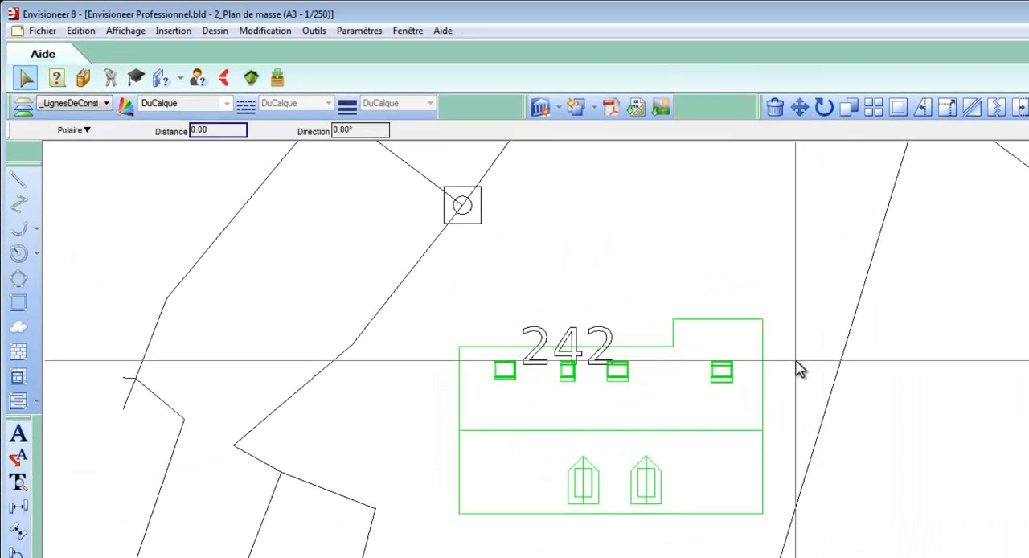
click(834, 378)
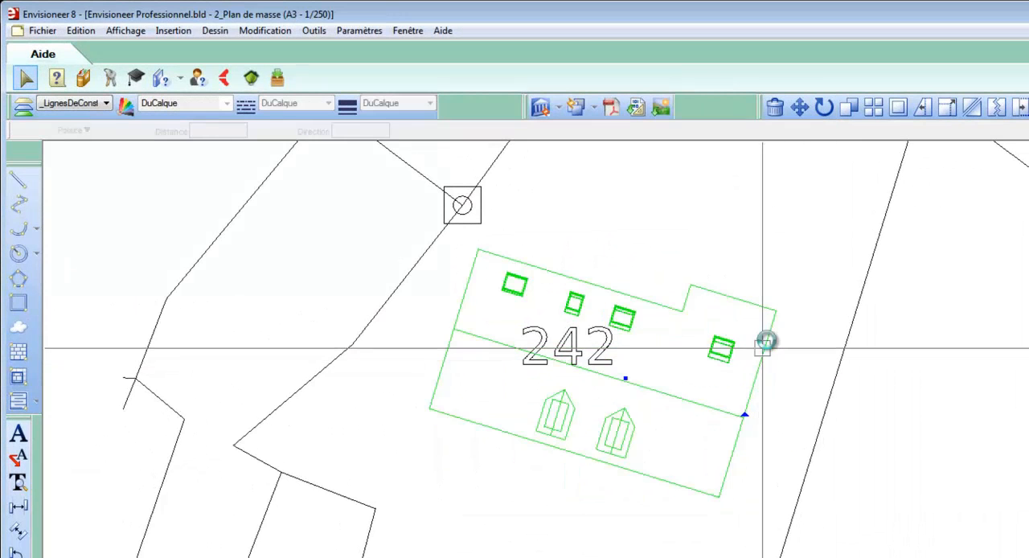
Step: Move the house view by its lower corner onto parcel 242's southeast corner and shift it up along the boundary in the 75° direction
scroll(773, 215, down, 2)
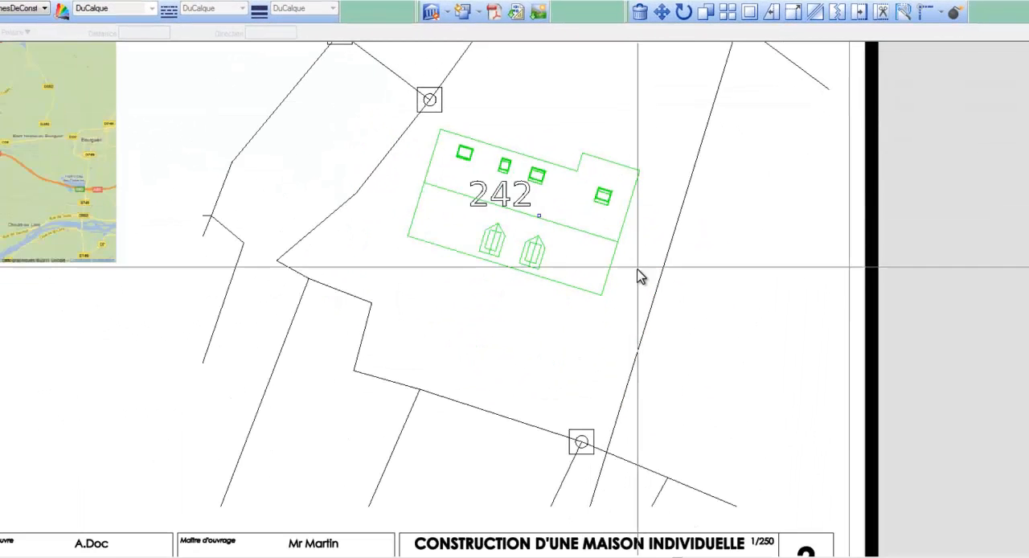
click(606, 295)
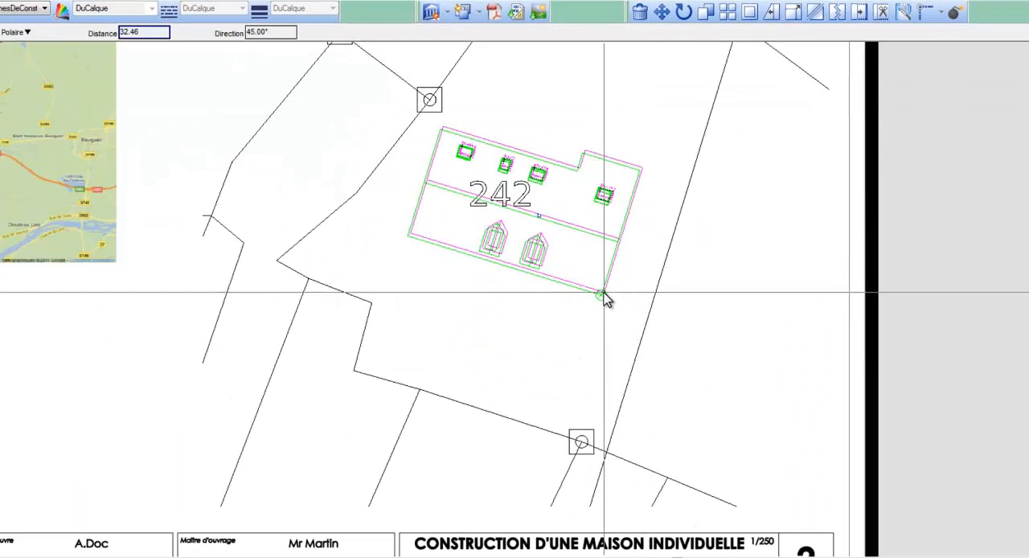
click(608, 457)
click(608, 404)
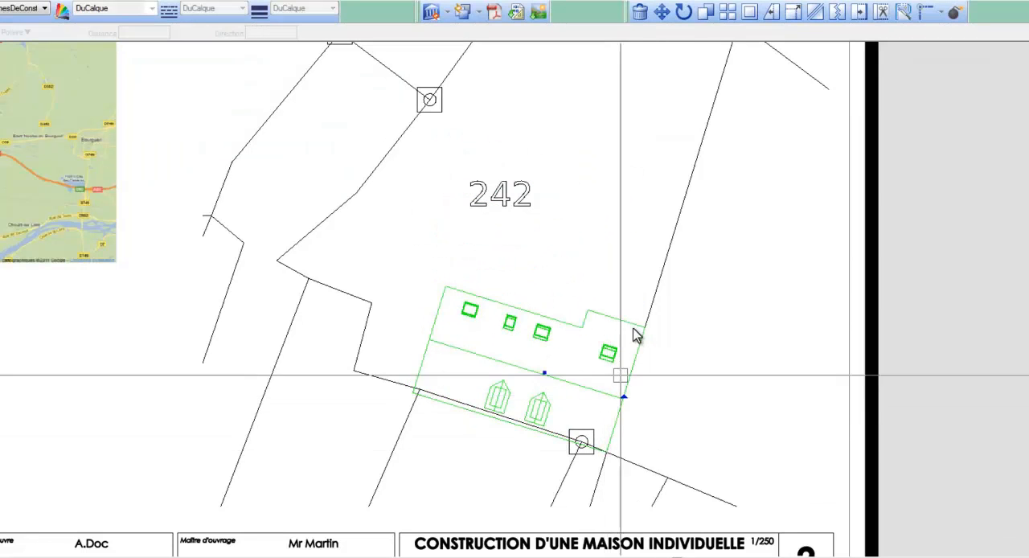
click(624, 396)
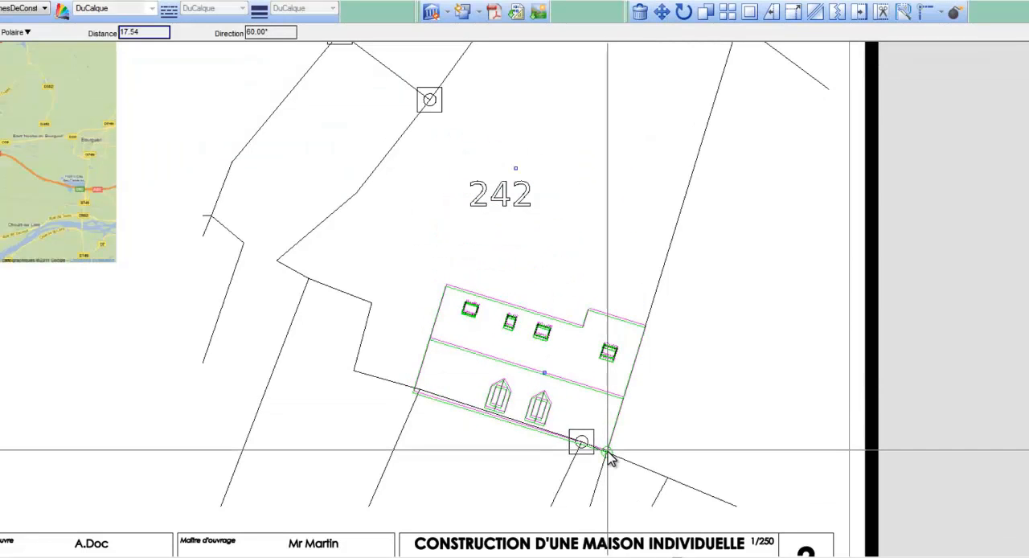
click(628, 389)
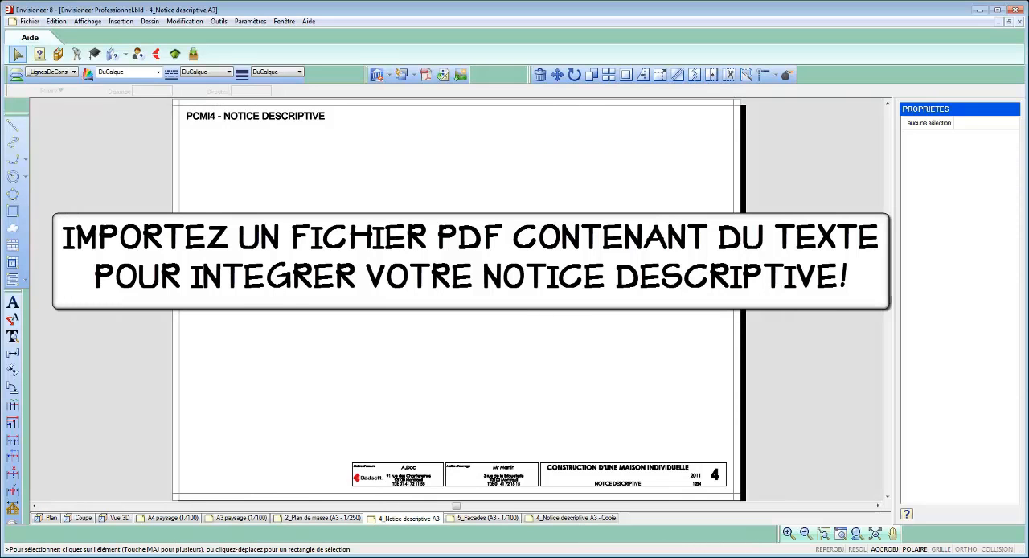
Step: Load Notice descriptive.pdf for import into the PCMI4 sheet, treating its text entities in vector format
click(426, 76)
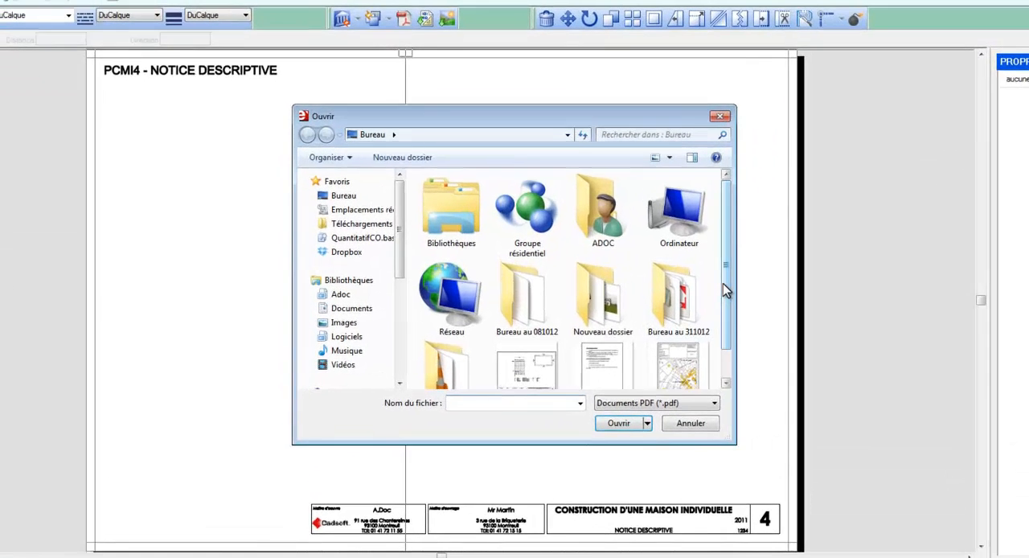
scroll(681, 289, down, 1)
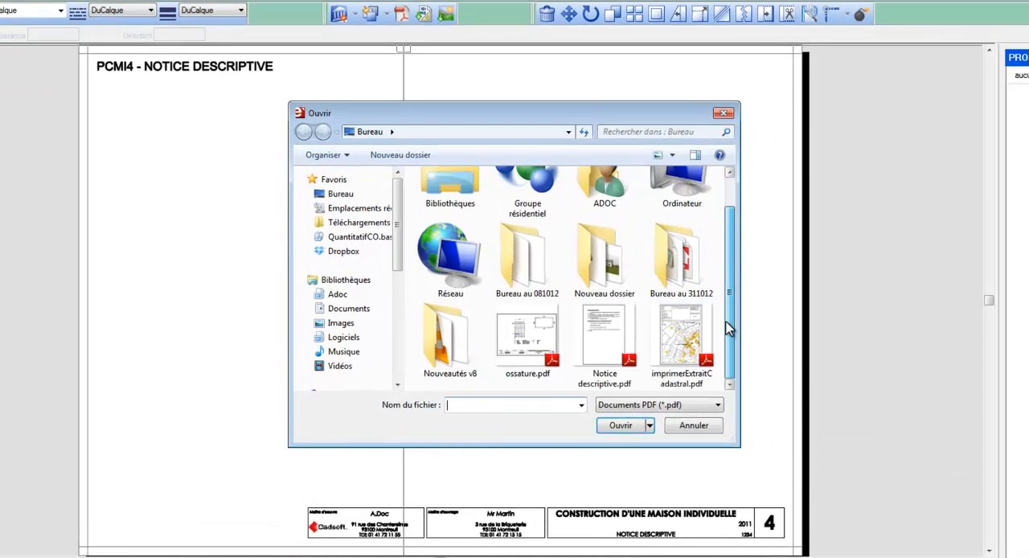
click(596, 330)
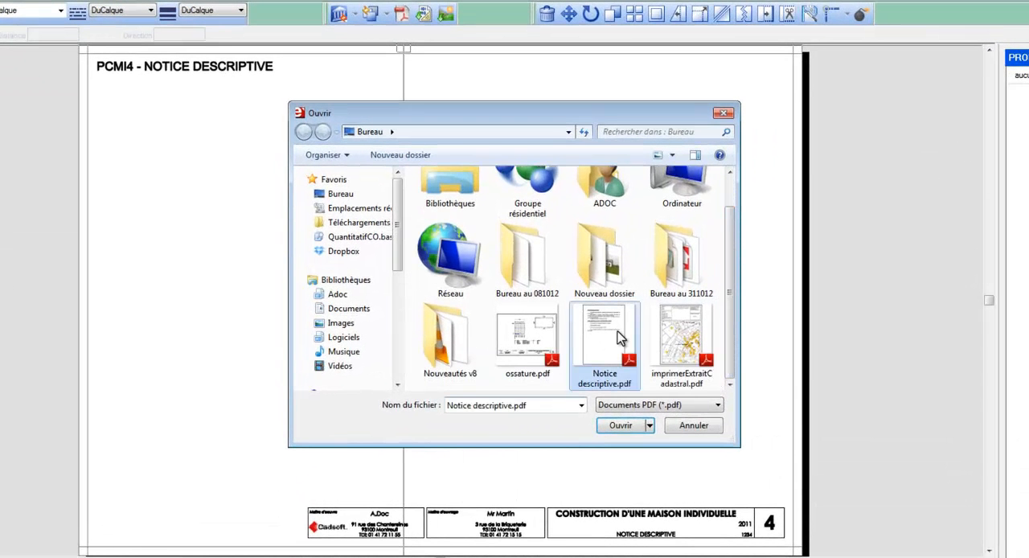
click(620, 425)
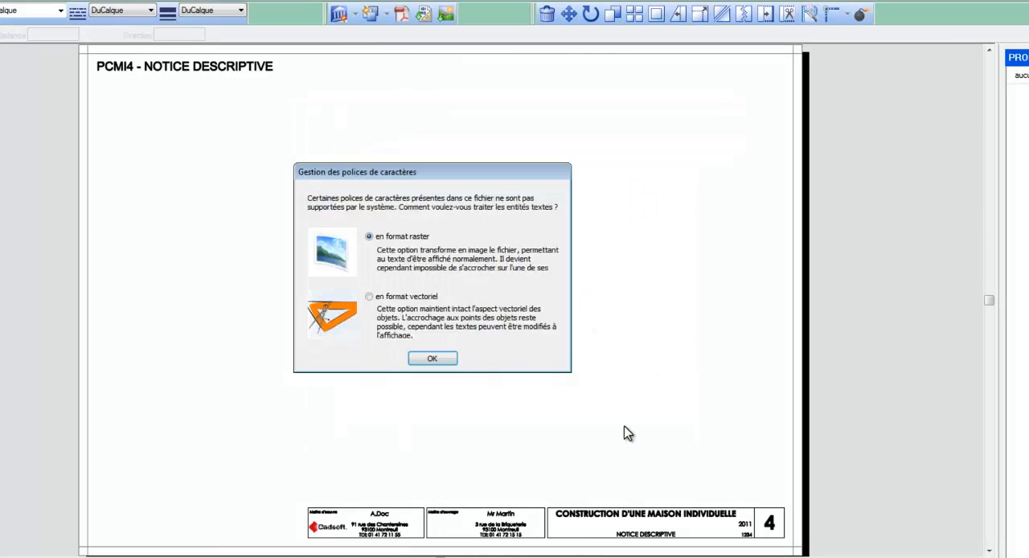
click(426, 299)
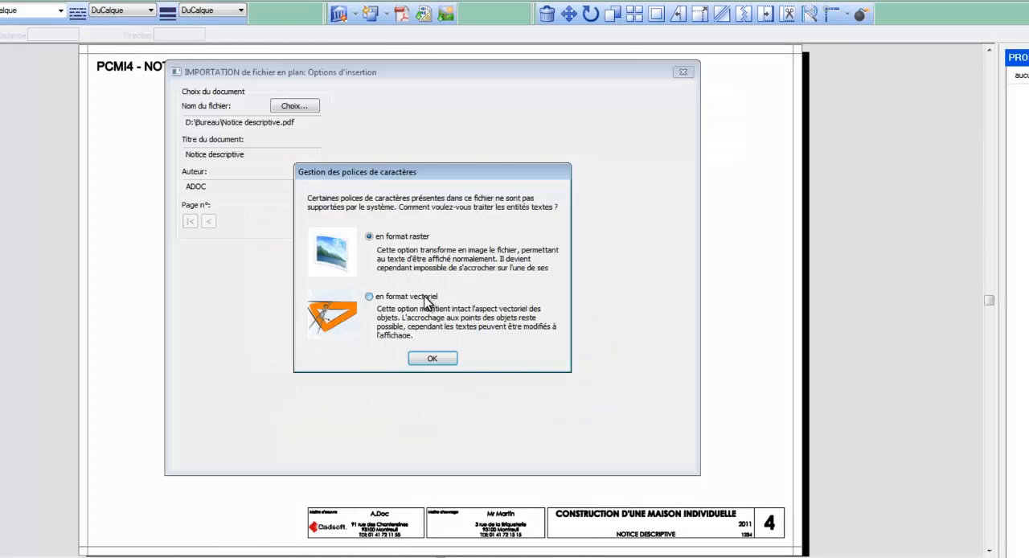
click(433, 360)
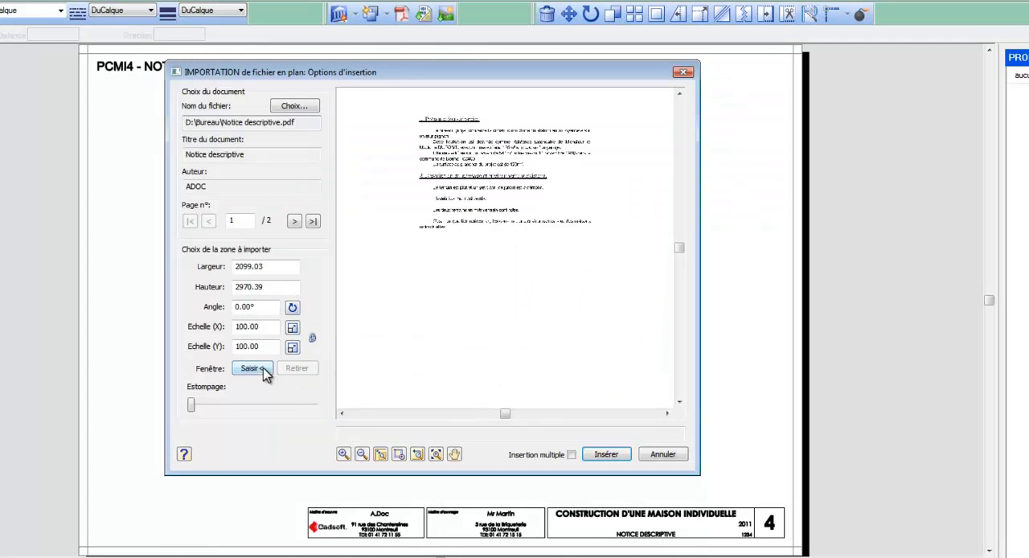
Step: Window the text of page 1, enable multiple insertion and place it in the left half of the PCMI4 sheet
click(251, 368)
click(402, 107)
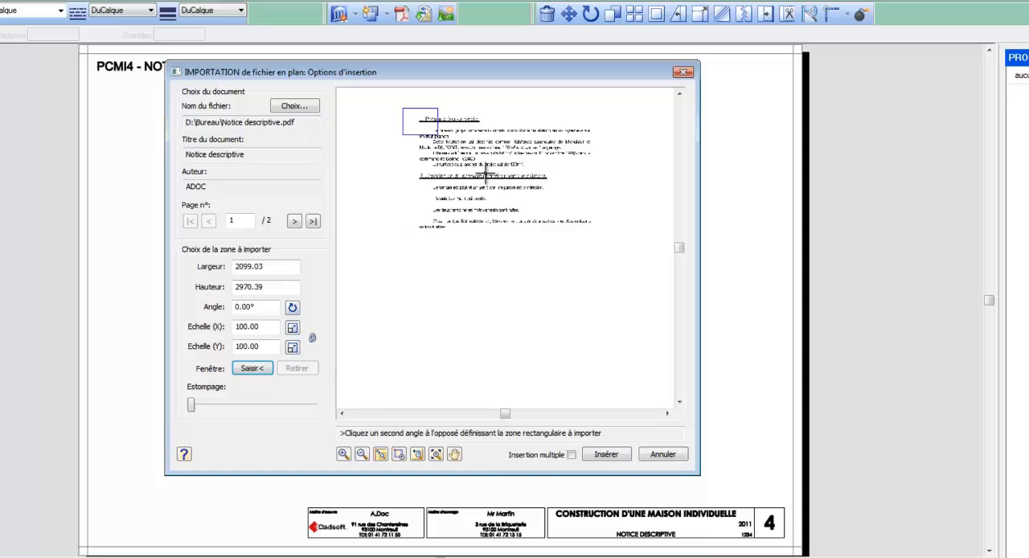
click(615, 248)
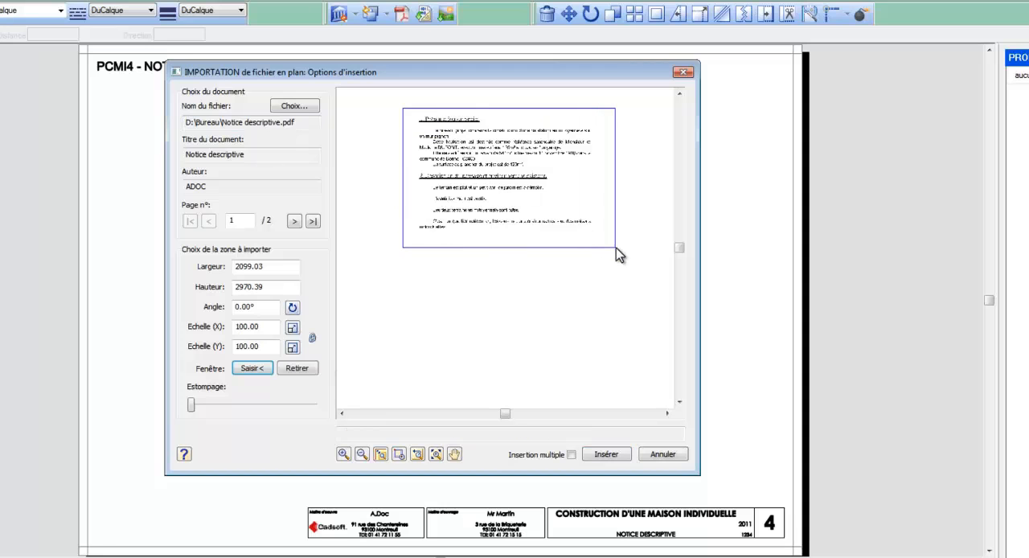
click(604, 454)
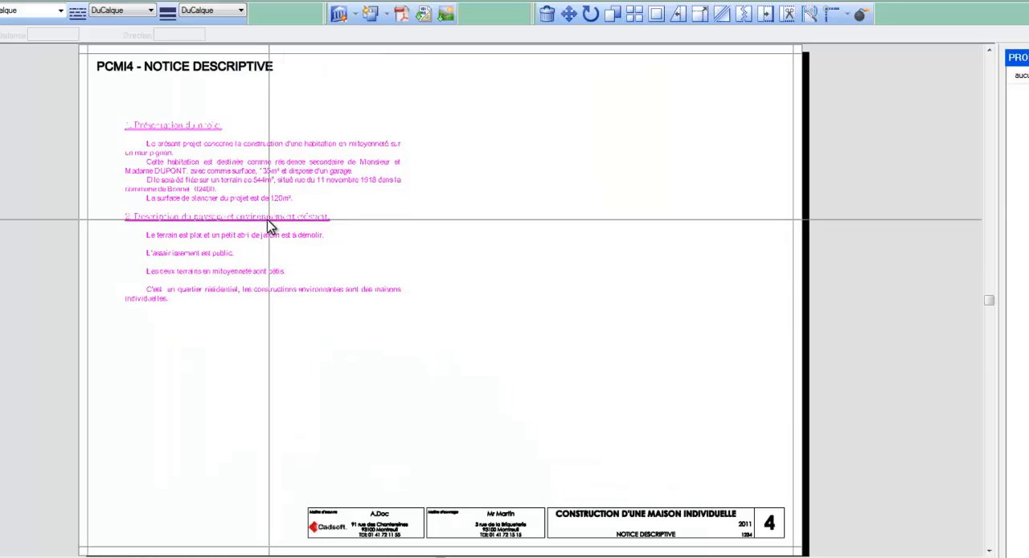
click(272, 232)
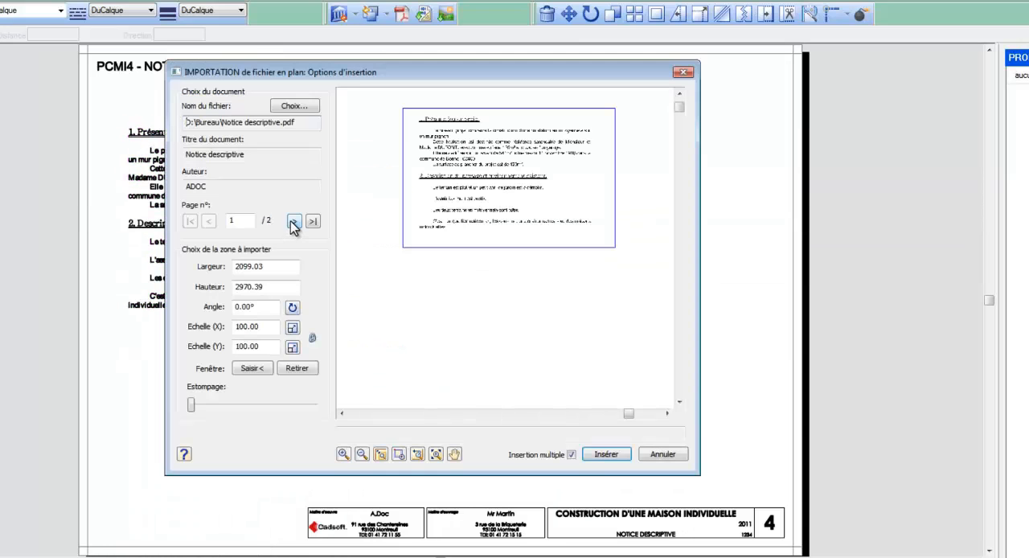
Step: Switch to page 2 in vector format, window its full text and place it in the right half of the PCMI4 sheet
click(292, 223)
click(384, 299)
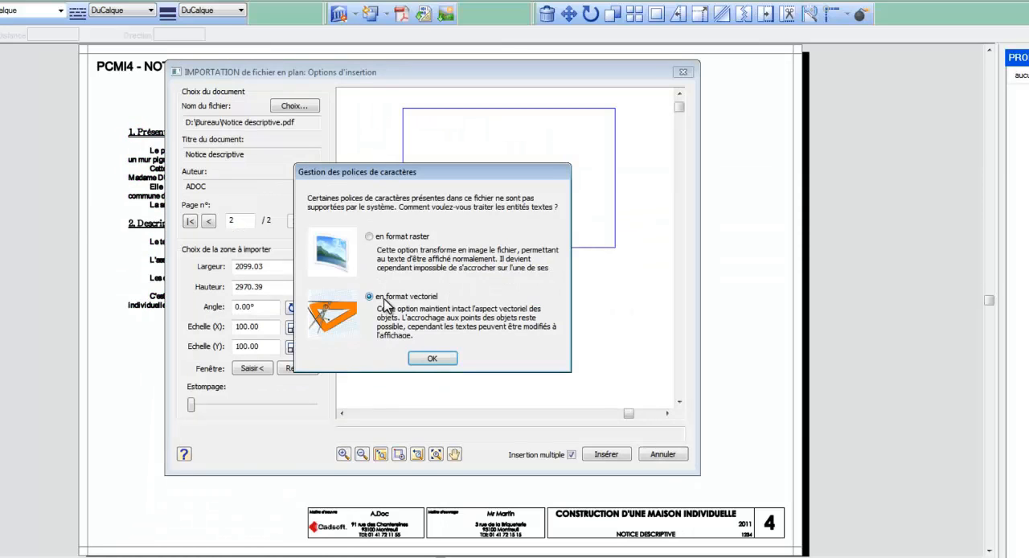
click(432, 359)
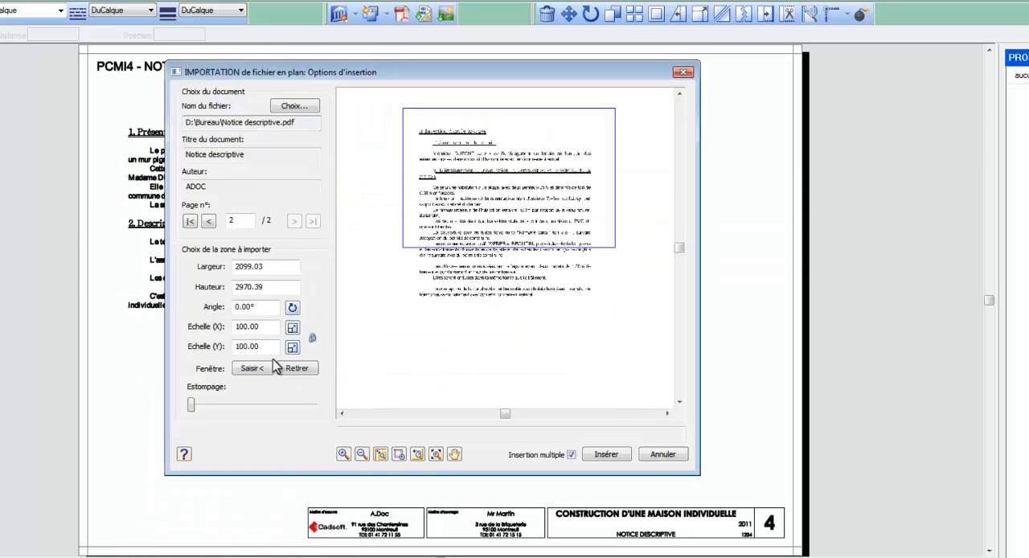
click(265, 370)
click(403, 115)
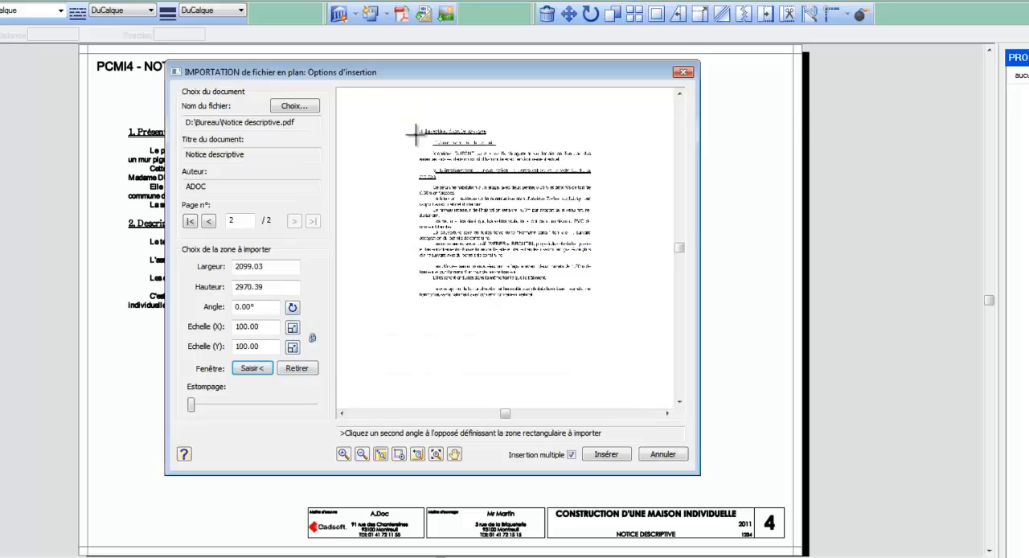
click(607, 314)
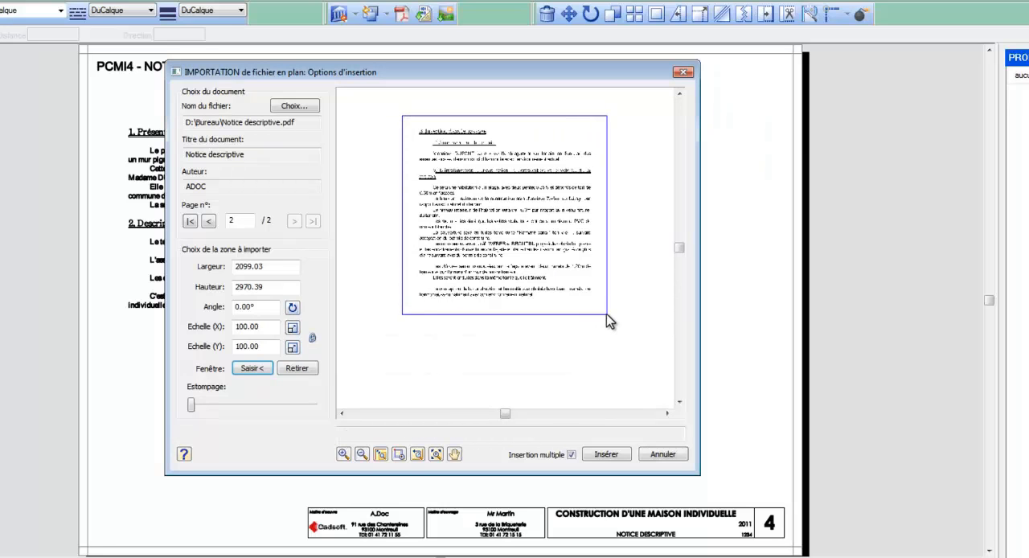
click(606, 454)
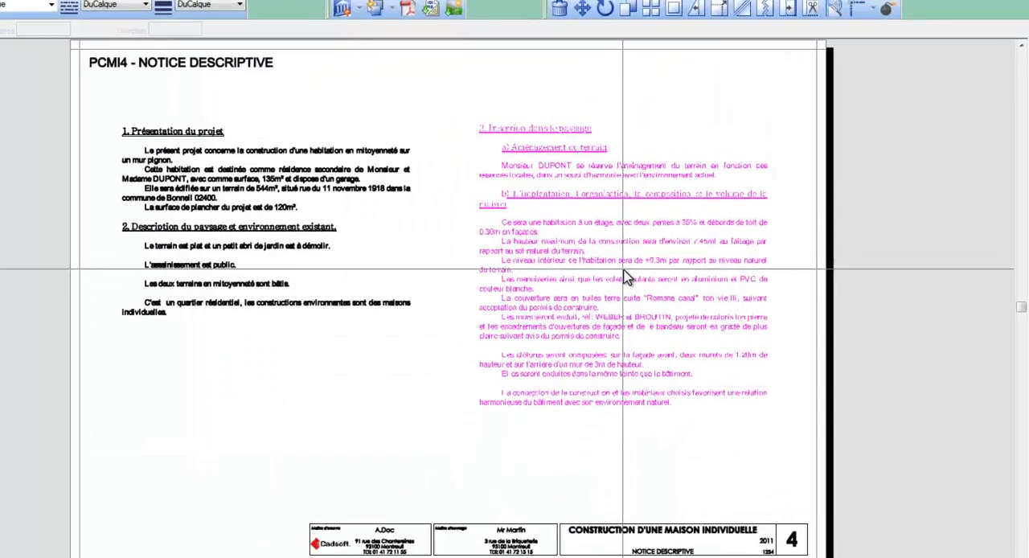
click(626, 277)
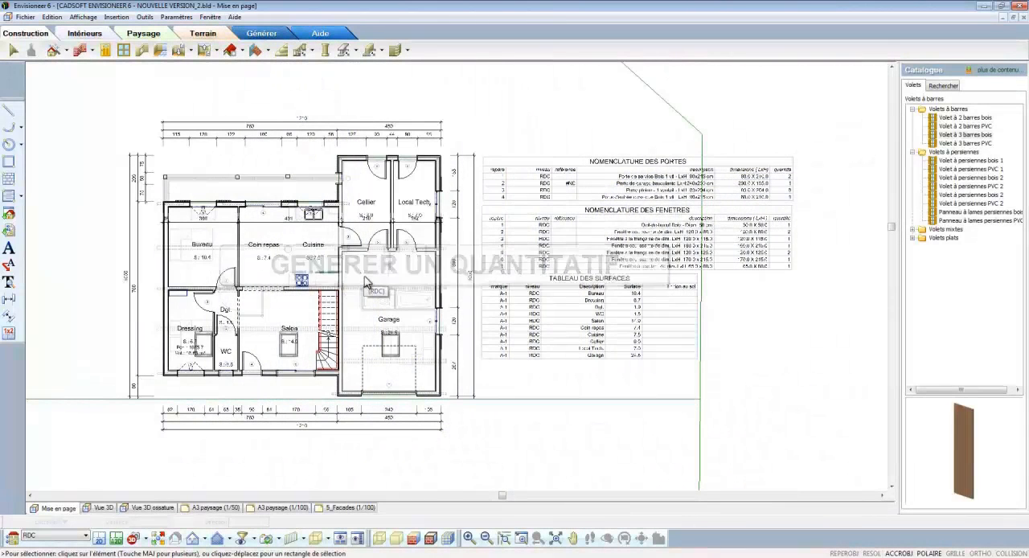
Step: Generate the project estimate, open it with the associated editor and run the export to a spreadsheet
click(263, 34)
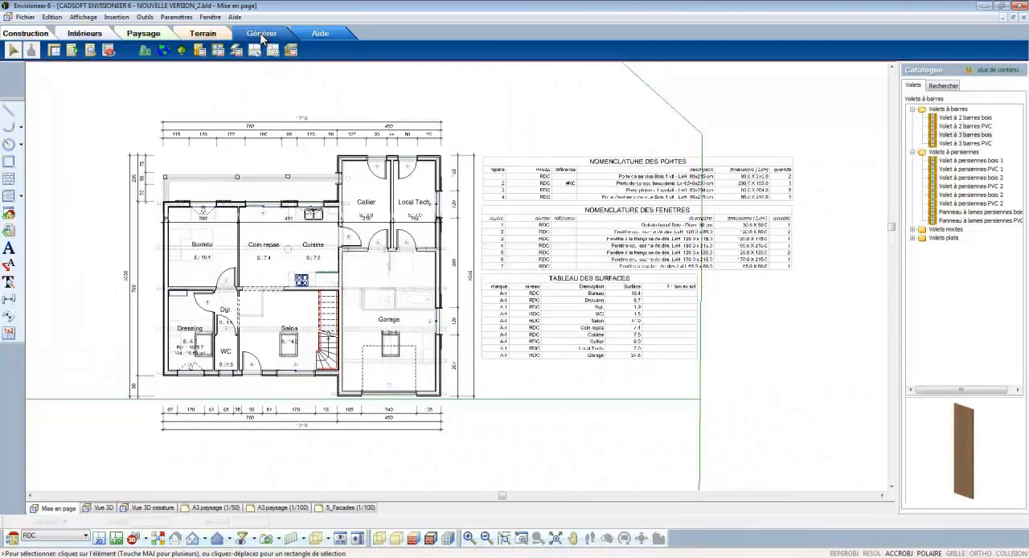
click(75, 51)
click(361, 142)
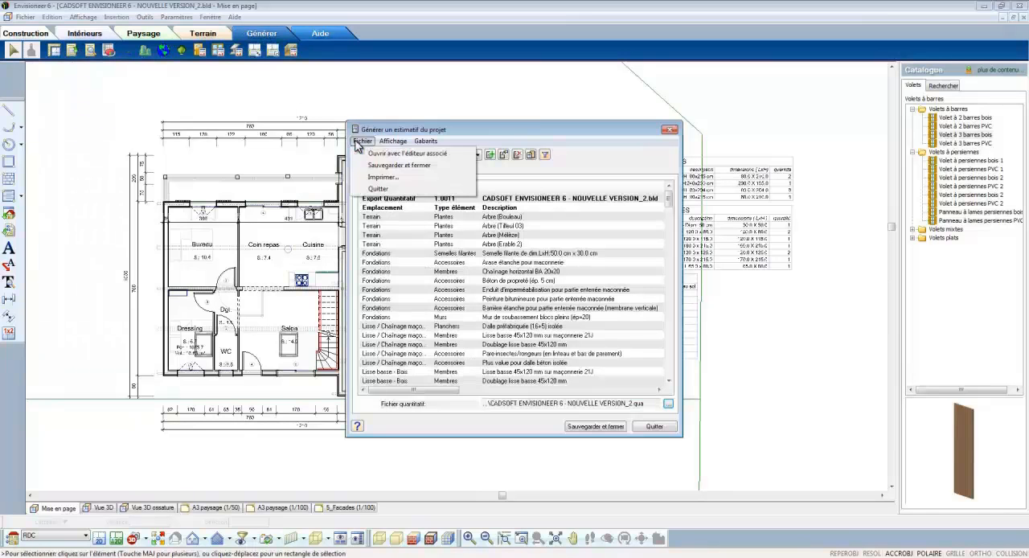
click(368, 153)
click(543, 379)
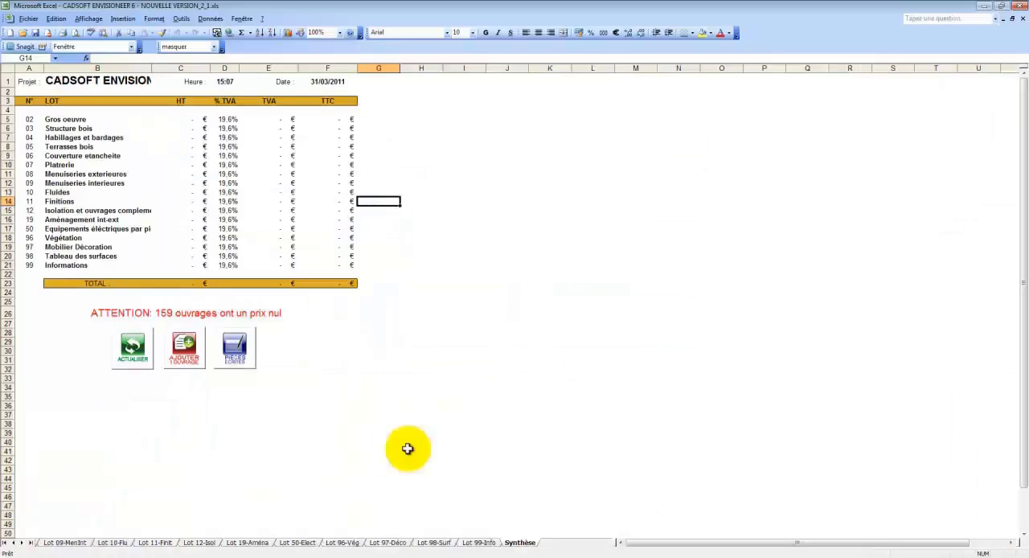
Step: In Excel, examine the list of lots on the Synthèse sheet and the quantities in Lot 02-GO through Lot 06-Couv
drag(29, 119, 205, 261)
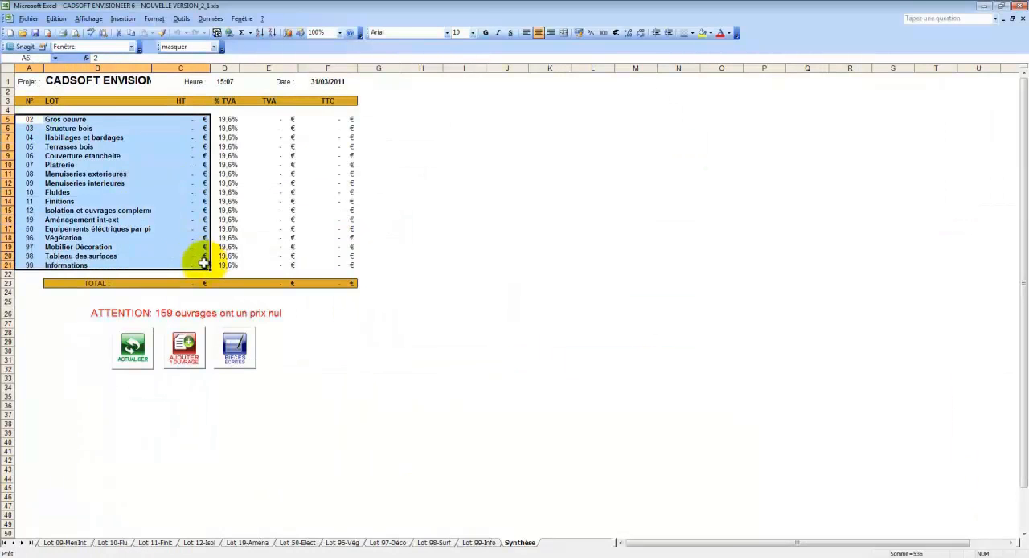
click(7, 543)
click(58, 544)
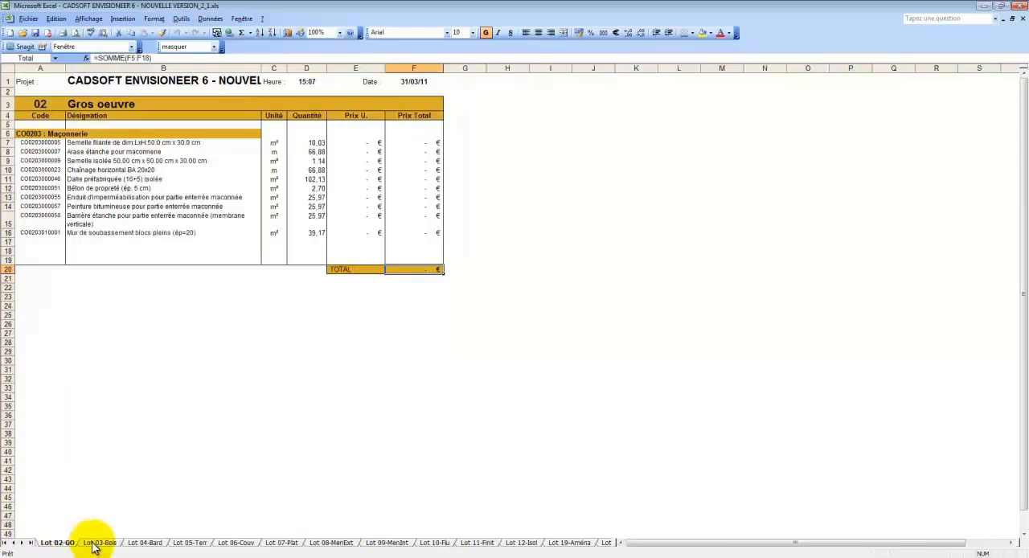
click(98, 544)
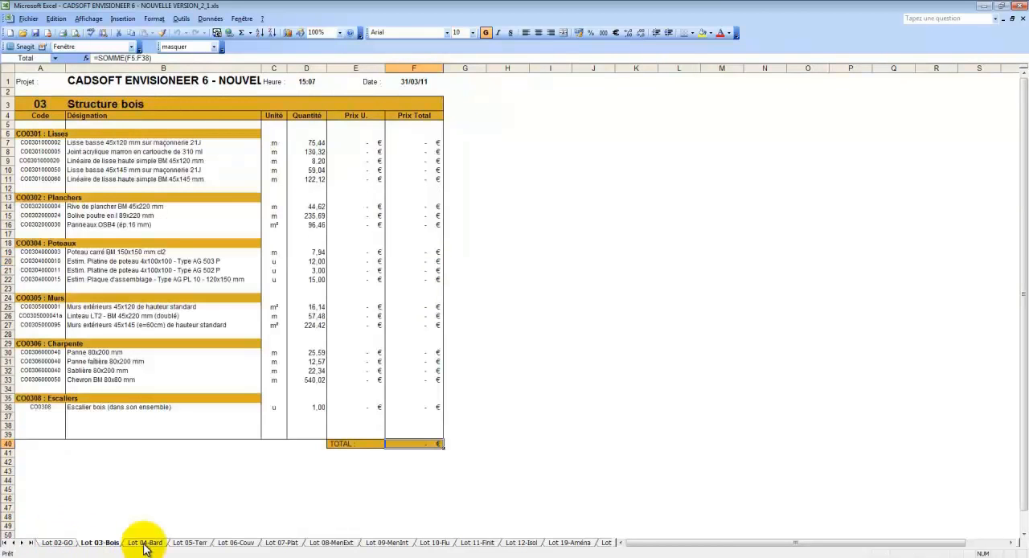
click(146, 545)
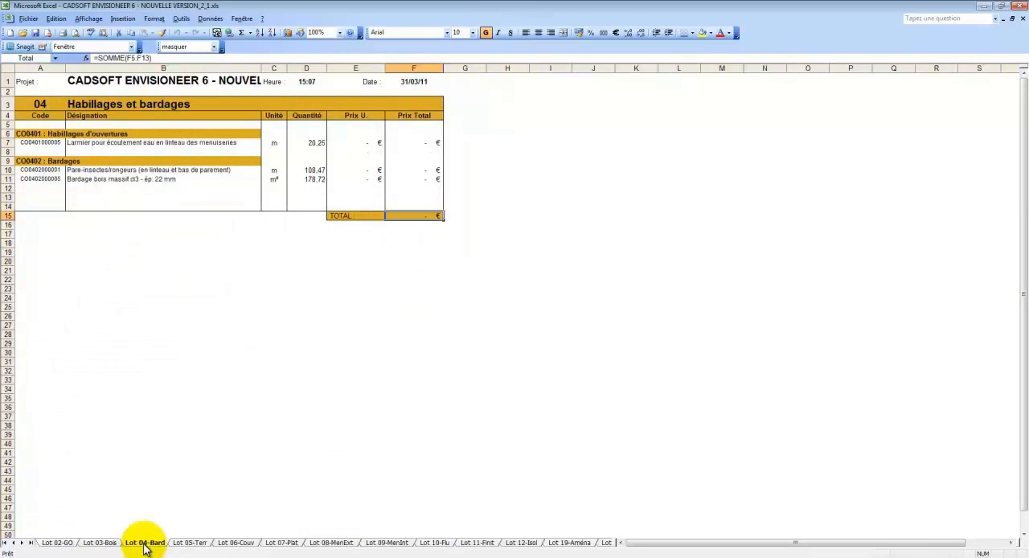
click(195, 545)
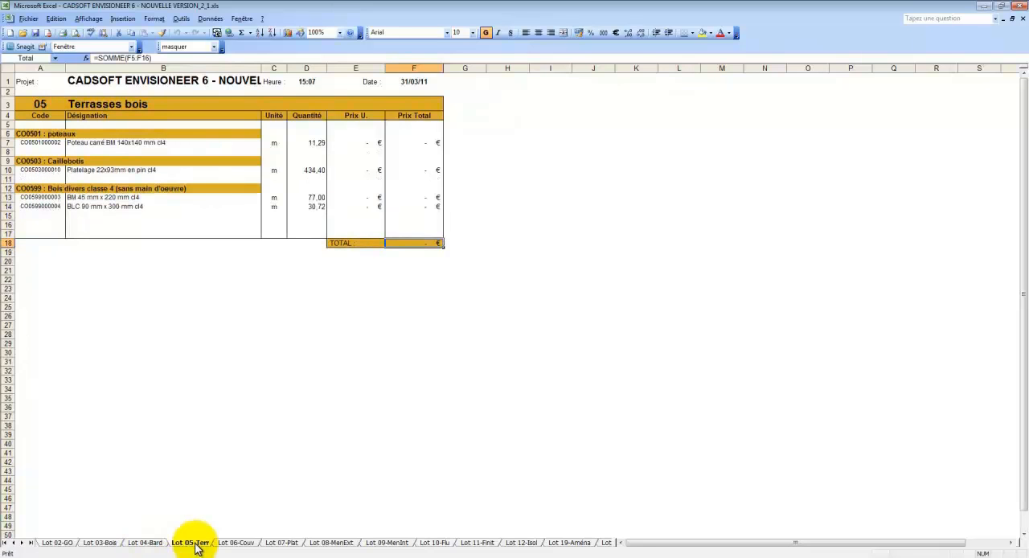
click(237, 544)
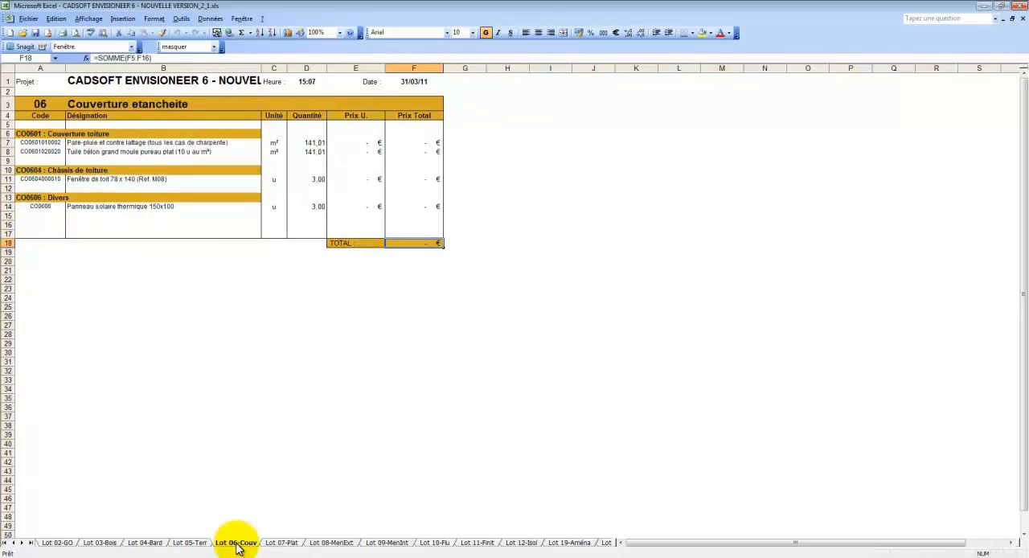
Step: Examine the Lot 99-Info sheet and select its gutter, ridge, valley and verge lengths in B30:D34
click(22, 544)
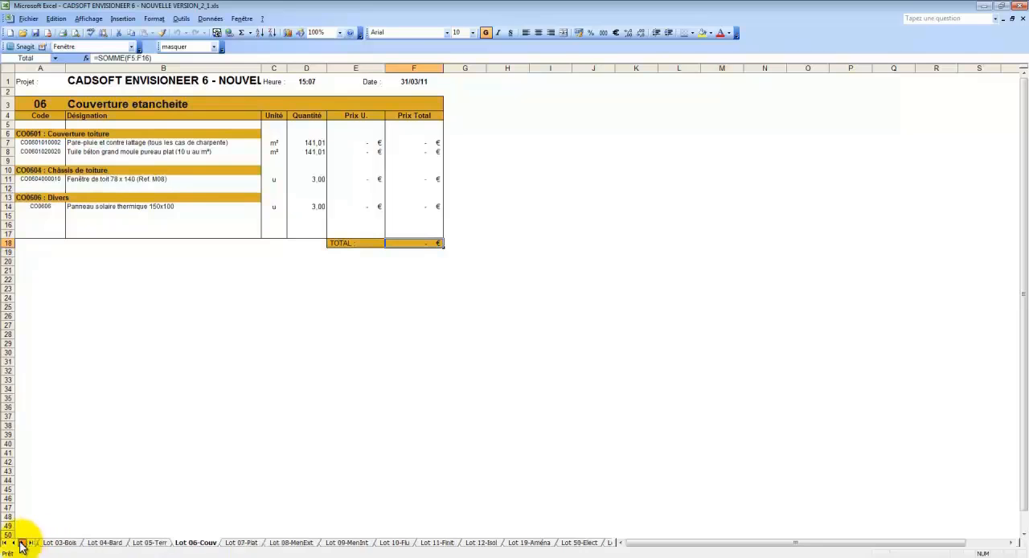
click(23, 544)
click(22, 545)
click(23, 544)
click(23, 545)
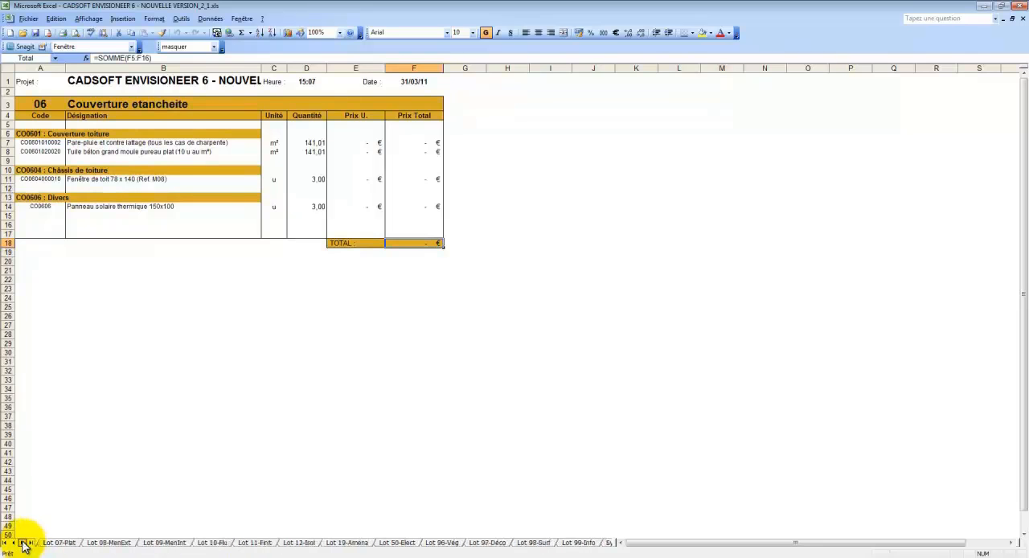
click(576, 544)
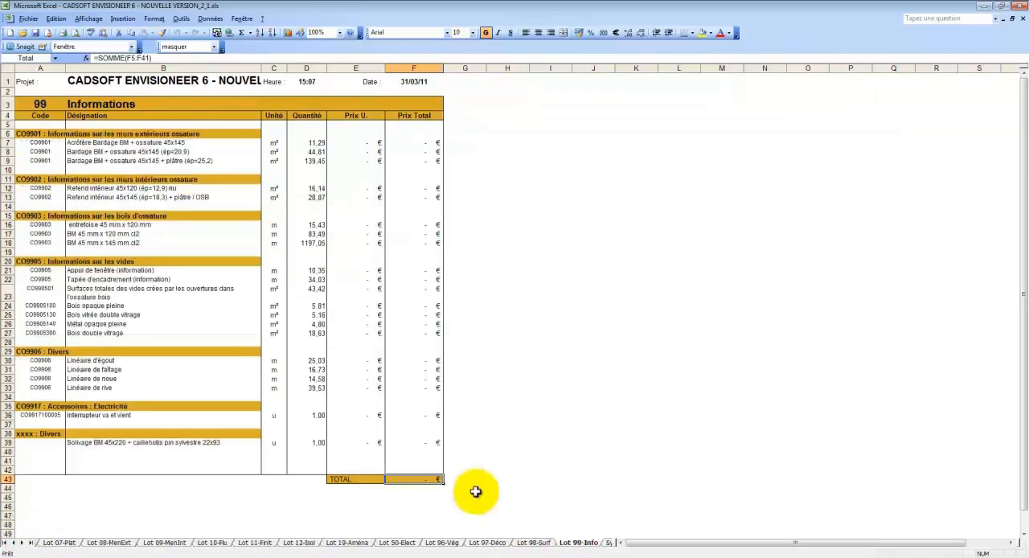
drag(72, 360, 307, 393)
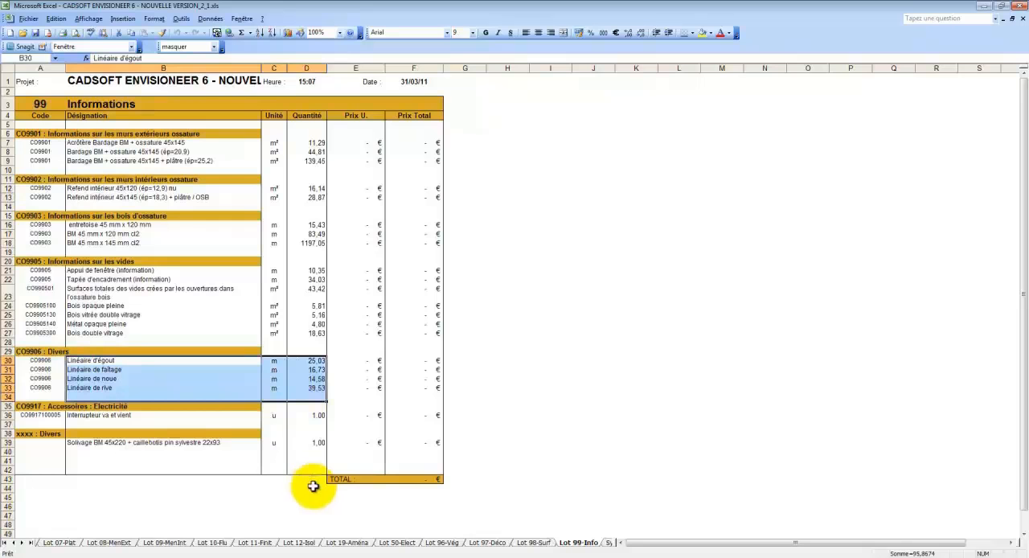
click(396, 543)
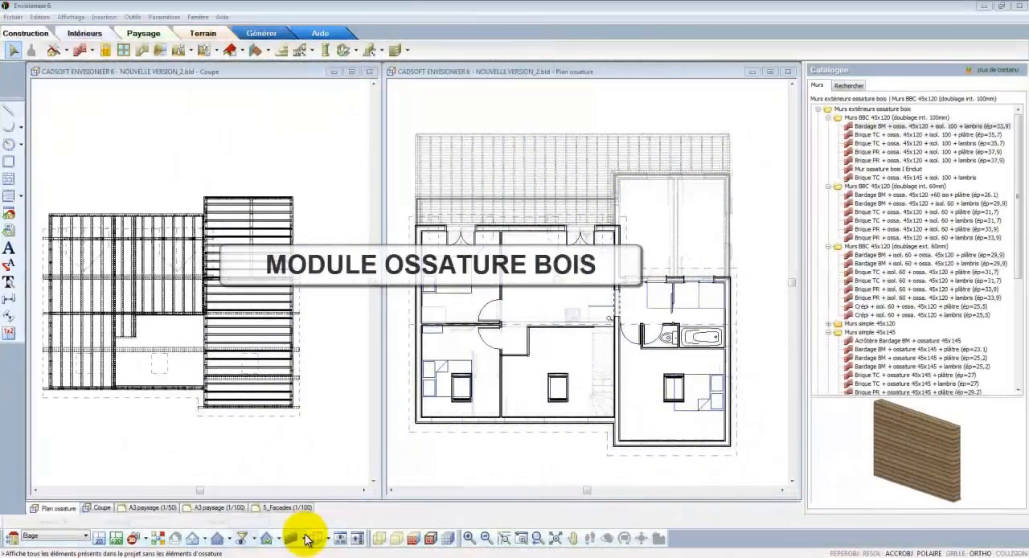
Step: In Envisioneer, display only the timber-frame elements in the Plan ossature view at the RDC level
click(307, 539)
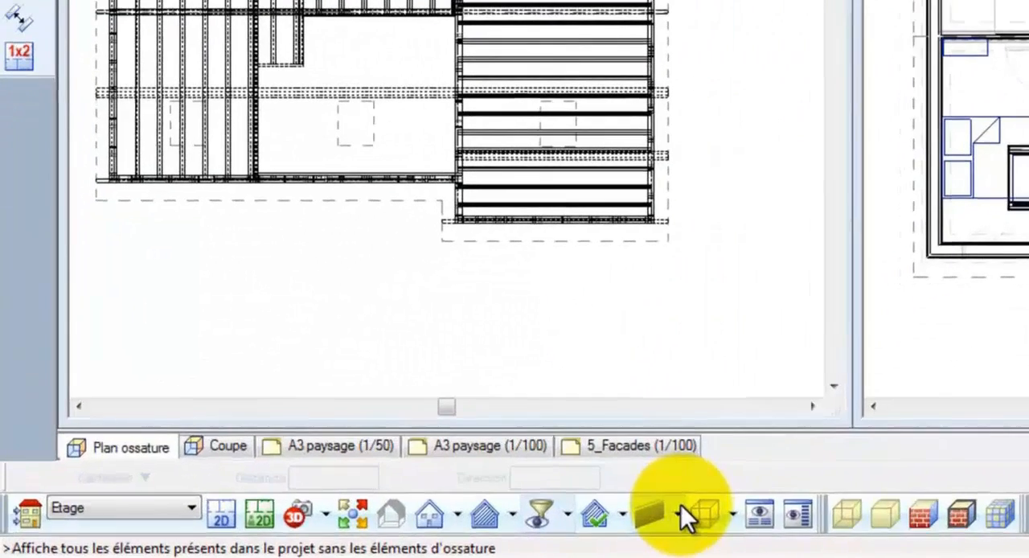
click(679, 508)
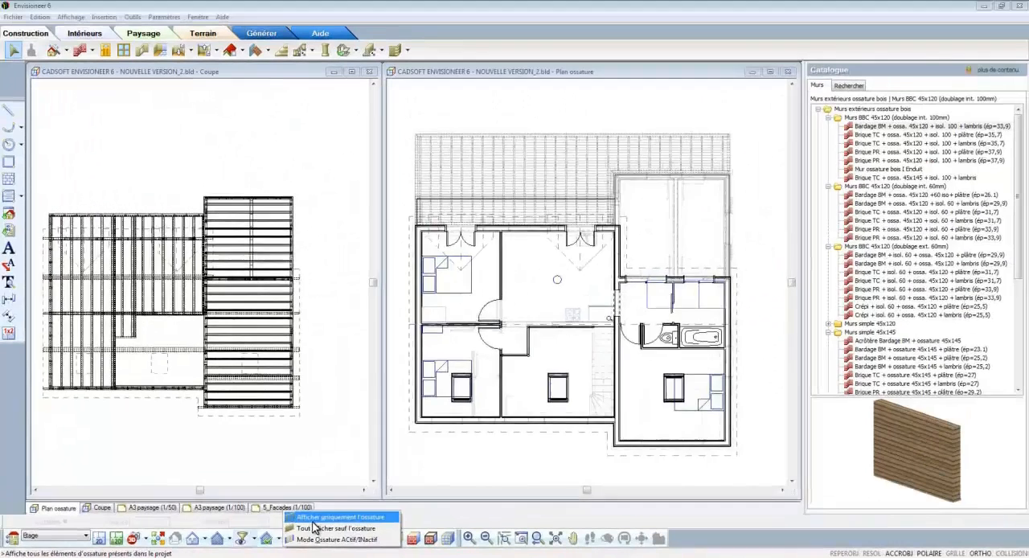
click(313, 527)
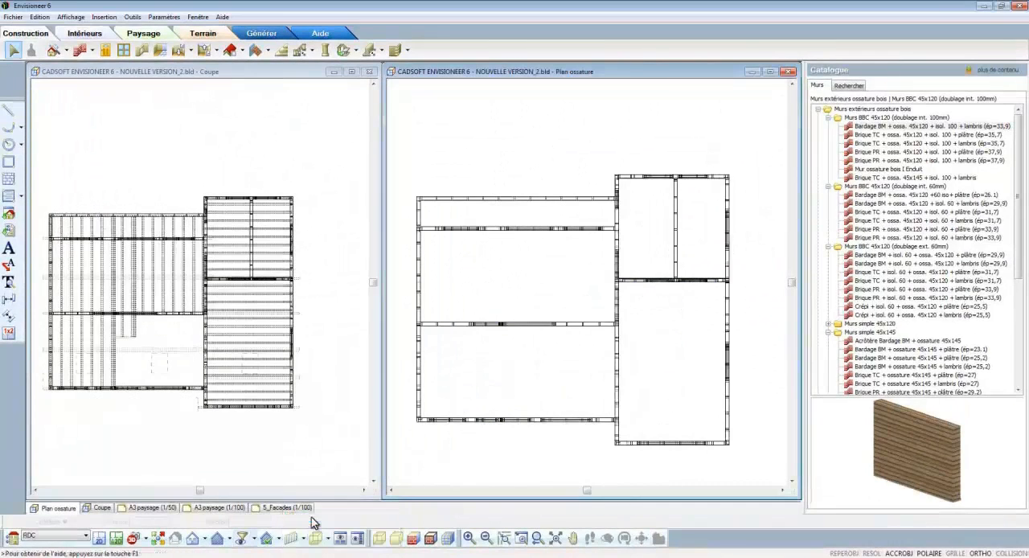
Step: Create a section whose cutting line runs along the outer side of the right-hand wing, looking toward the house
click(230, 539)
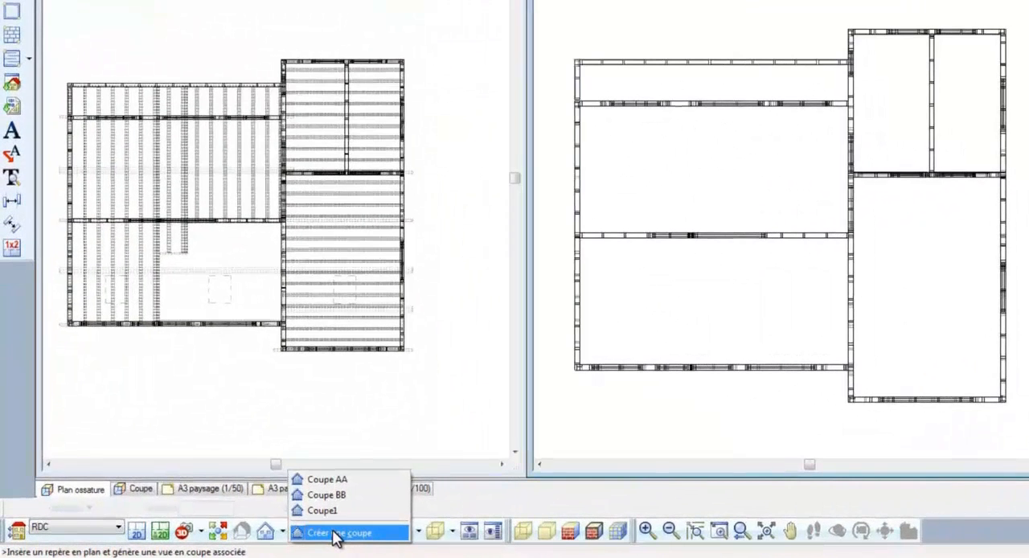
click(336, 533)
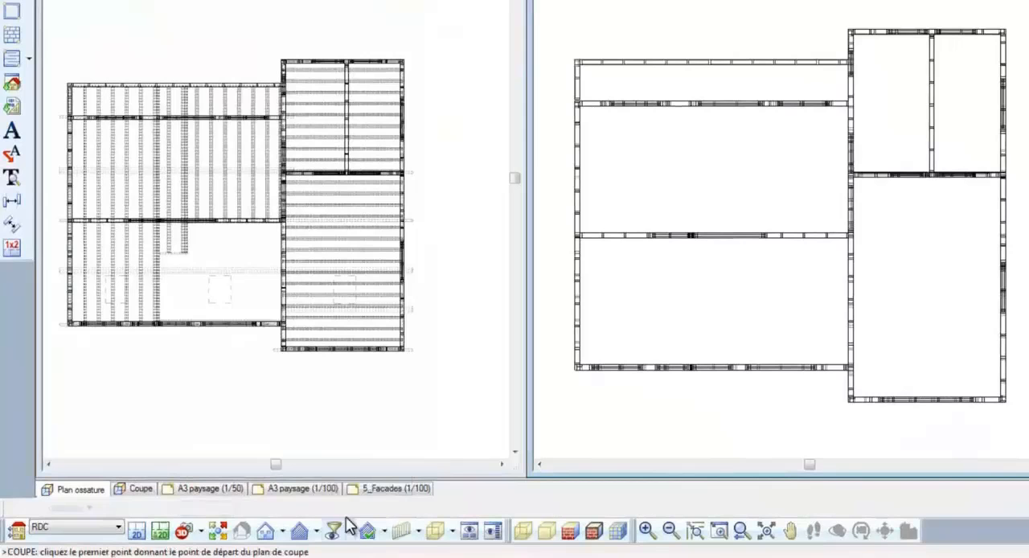
click(426, 48)
click(414, 384)
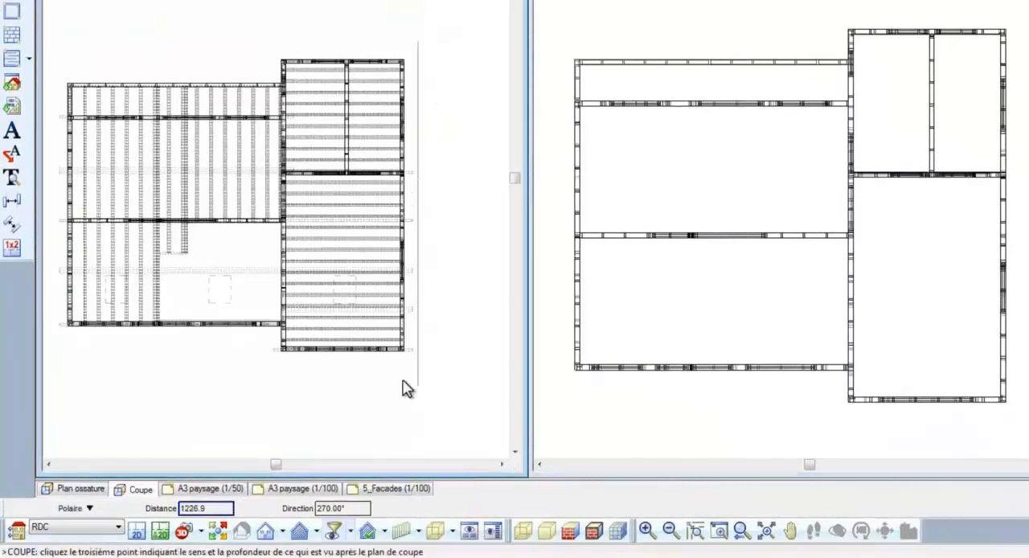
click(402, 387)
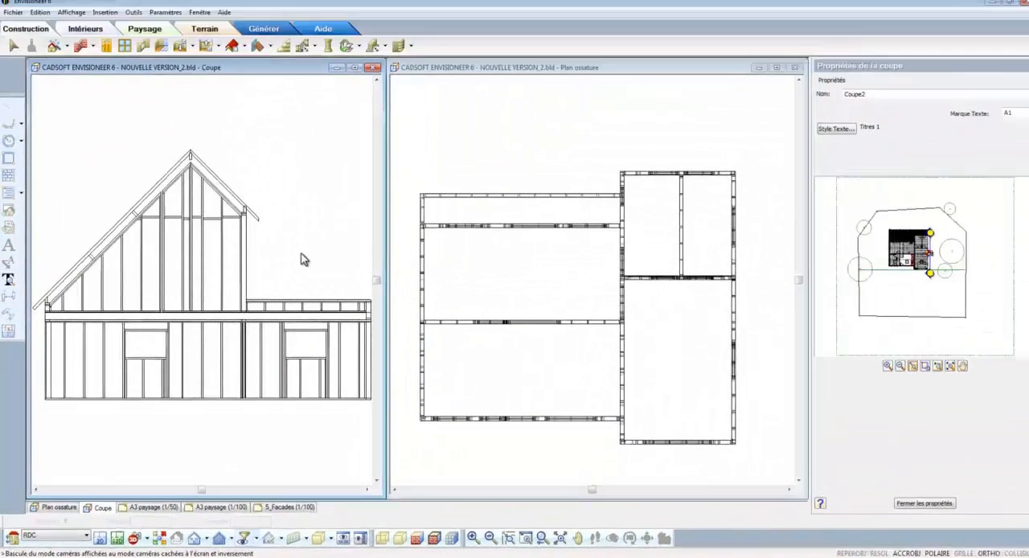
Step: Name the new section PAN and select its text mark
drag(877, 99, 771, 108)
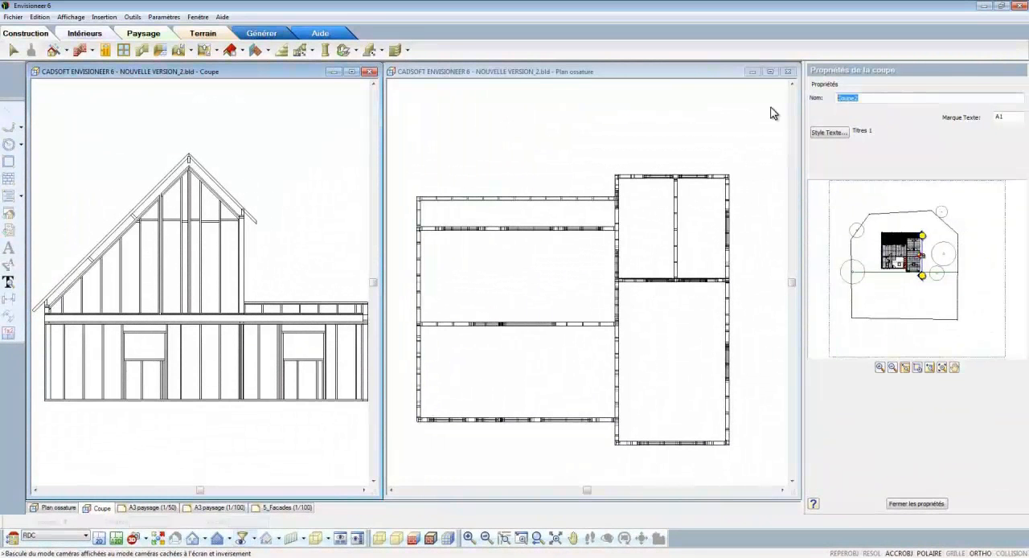
text(PAN 1)
drag(1016, 118, 963, 119)
Step: Turn on Mode Ossature in the Plan ossature view to show lintels, infills and wall intersections
click(683, 155)
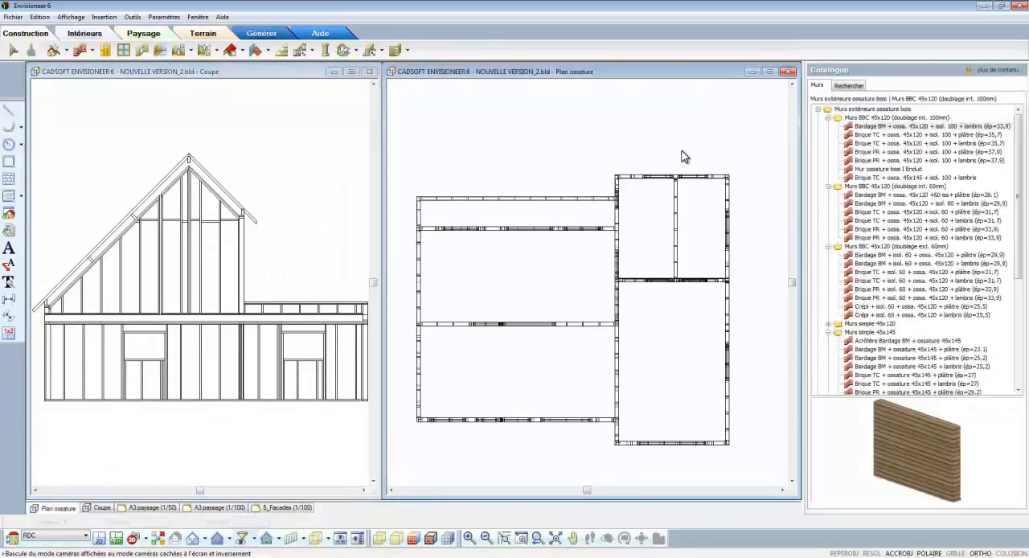
click(304, 538)
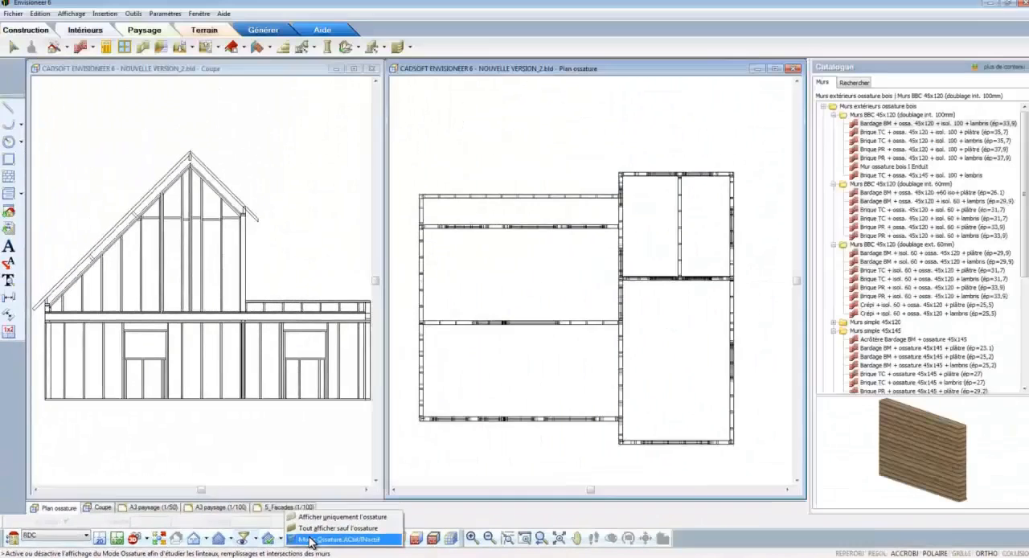
click(647, 518)
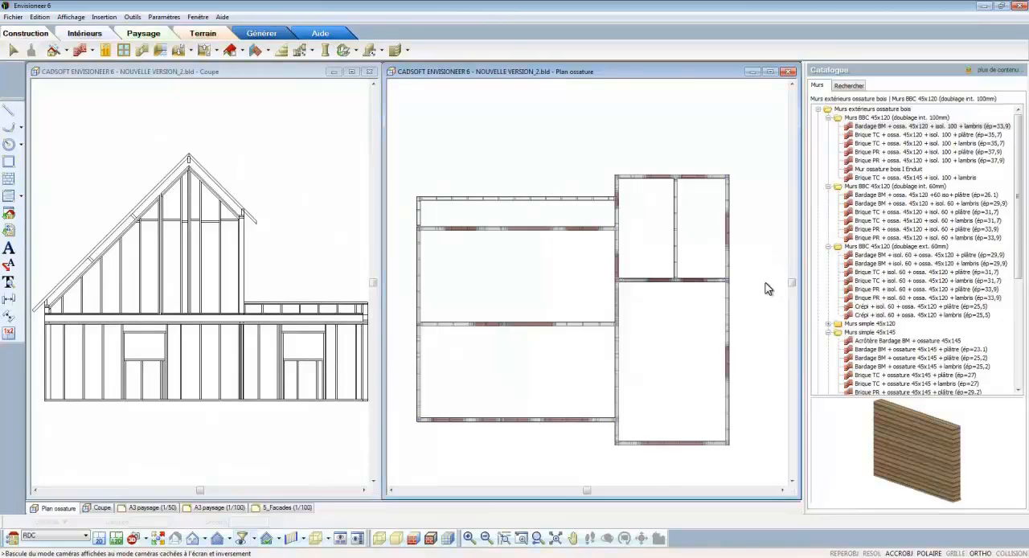
Step: Open the properties of the T-intersection where the cross wall meets the right-hand exterior wall and preview it rendered with edges
scroll(765, 299, up, 5)
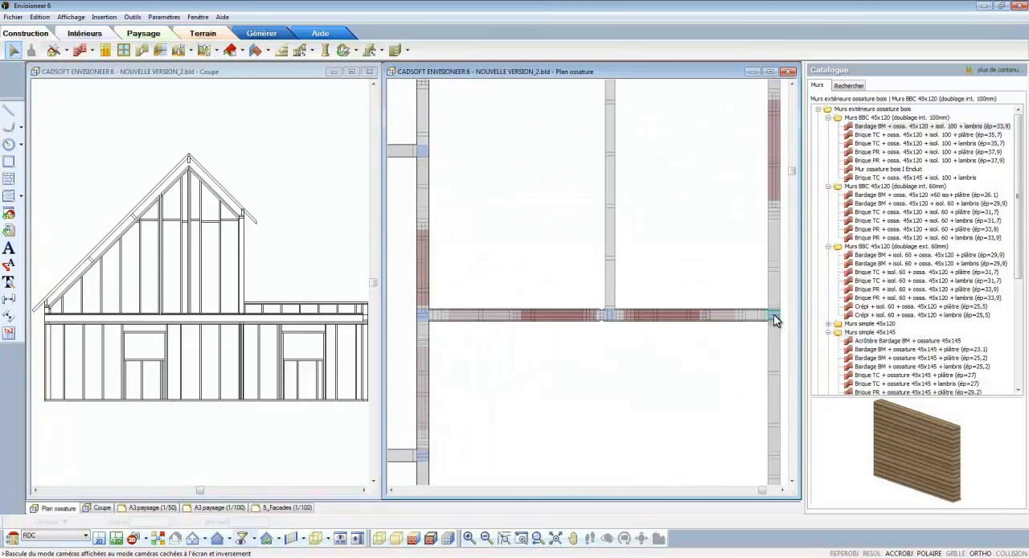
right_click(773, 319)
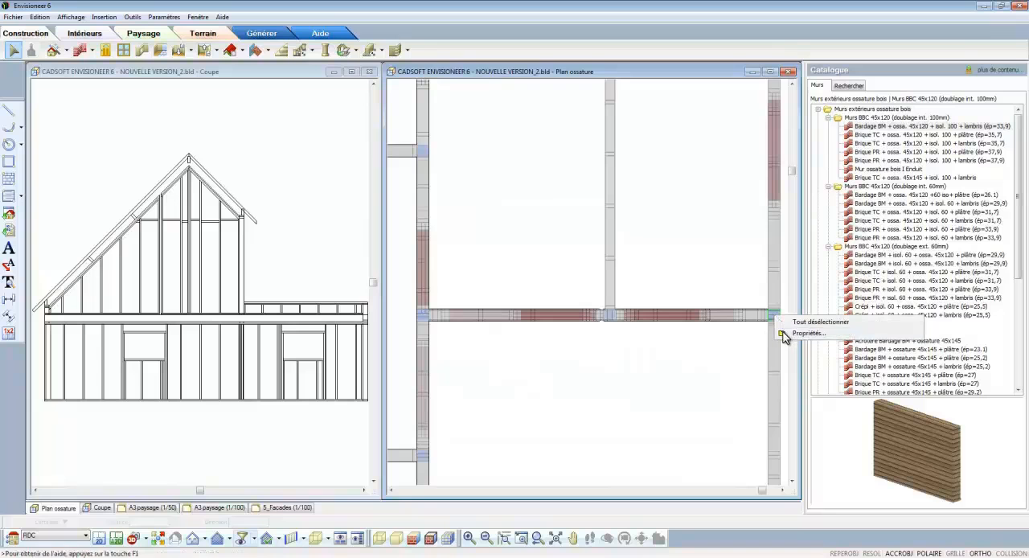
click(784, 337)
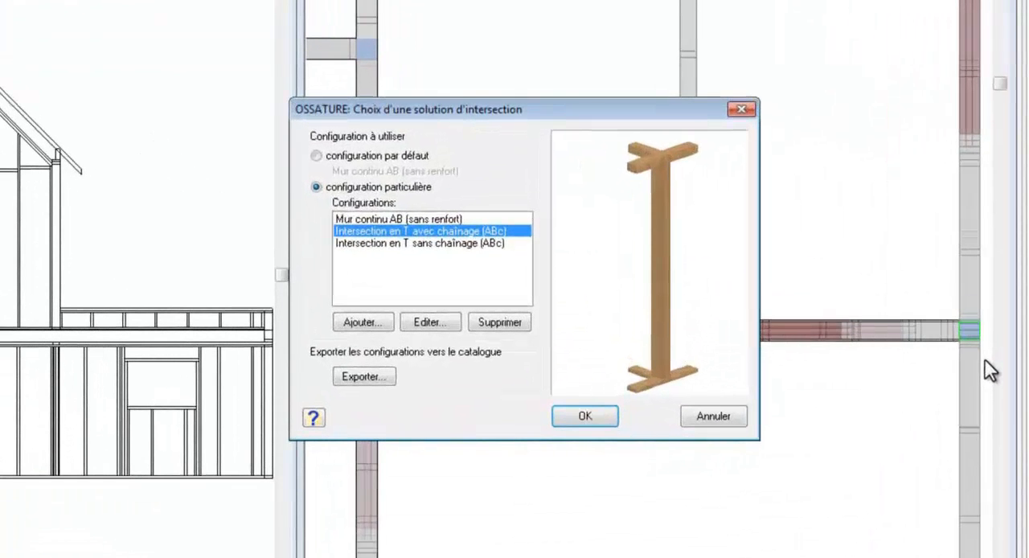
right_click(653, 224)
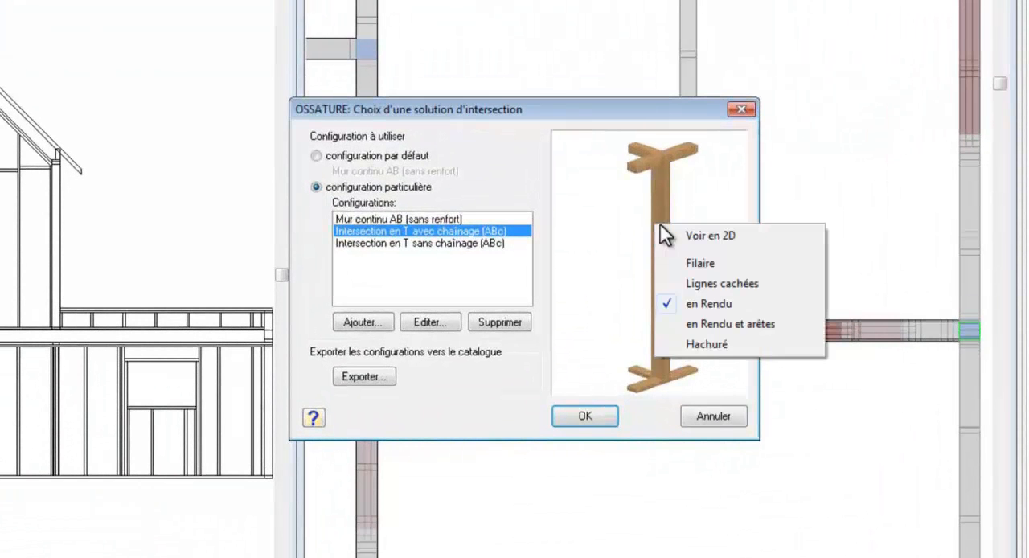
click(721, 323)
drag(727, 334, 689, 340)
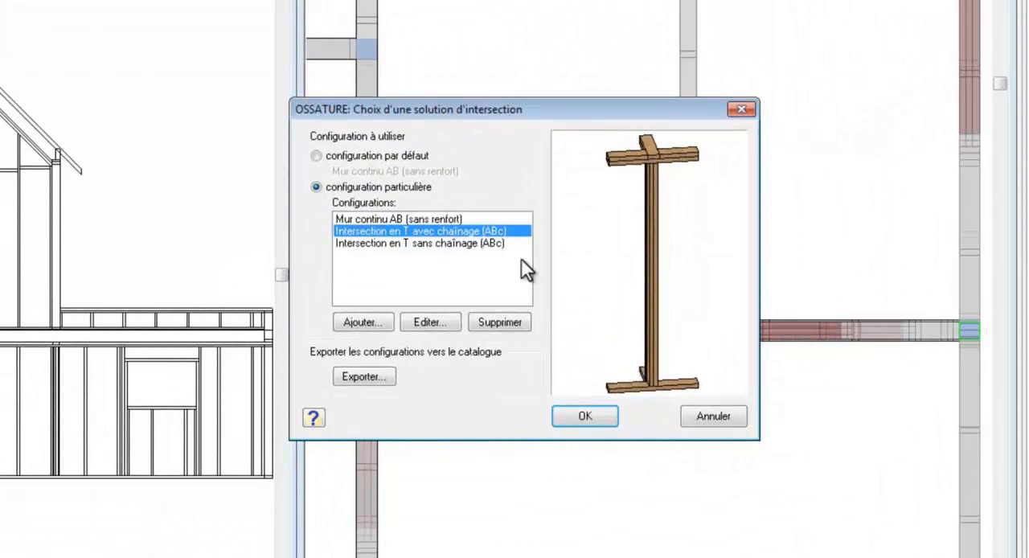
Step: Compare the T-intersection with and without chaînage, and accept Intersection en T avec chaînage (ABc)
click(489, 246)
drag(586, 271, 653, 294)
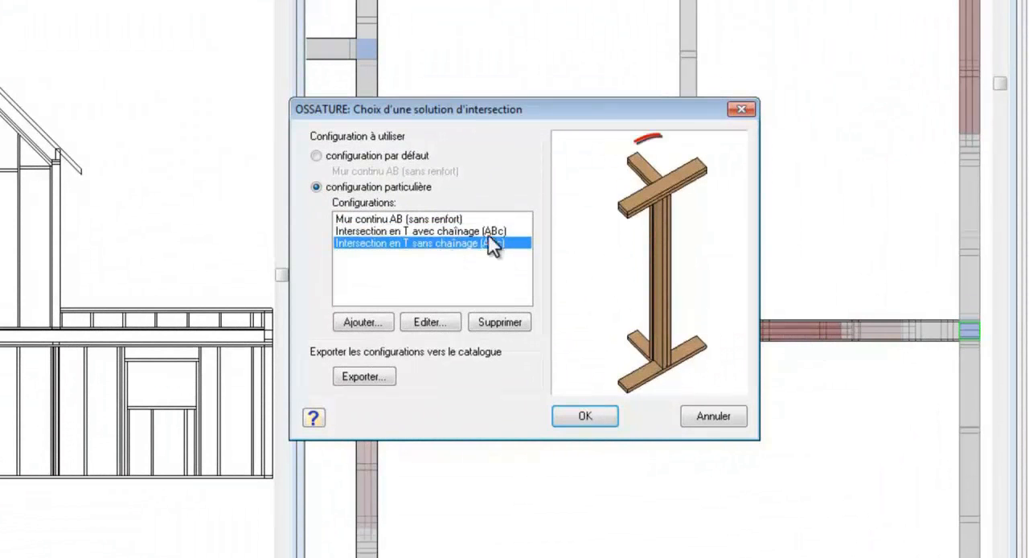
click(484, 231)
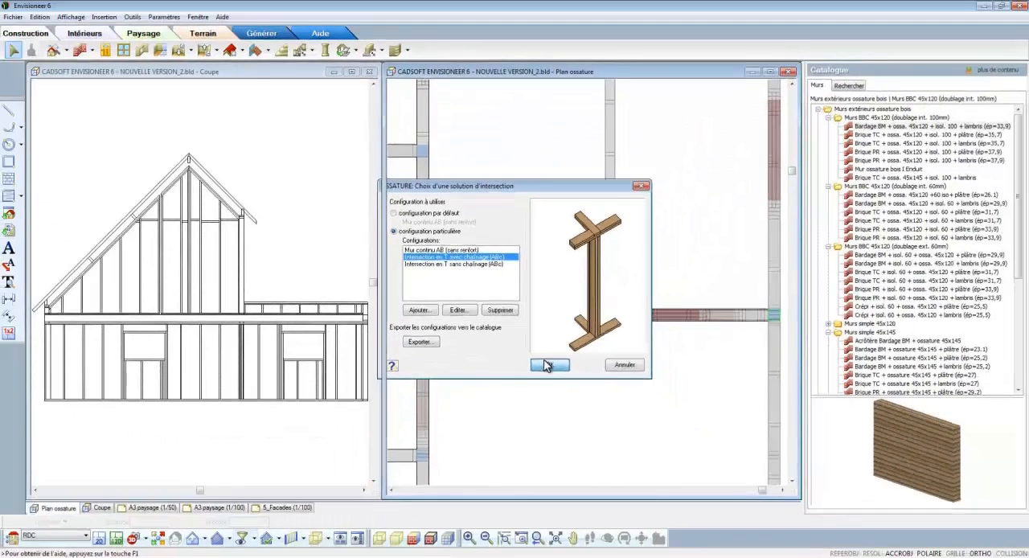
click(545, 366)
Step: Set the lower opening in the right-hand exterior wall to the lintel configuration Sans linteau (Jeu 1cm + précadre 4cm)
scroll(554, 271, up, 5)
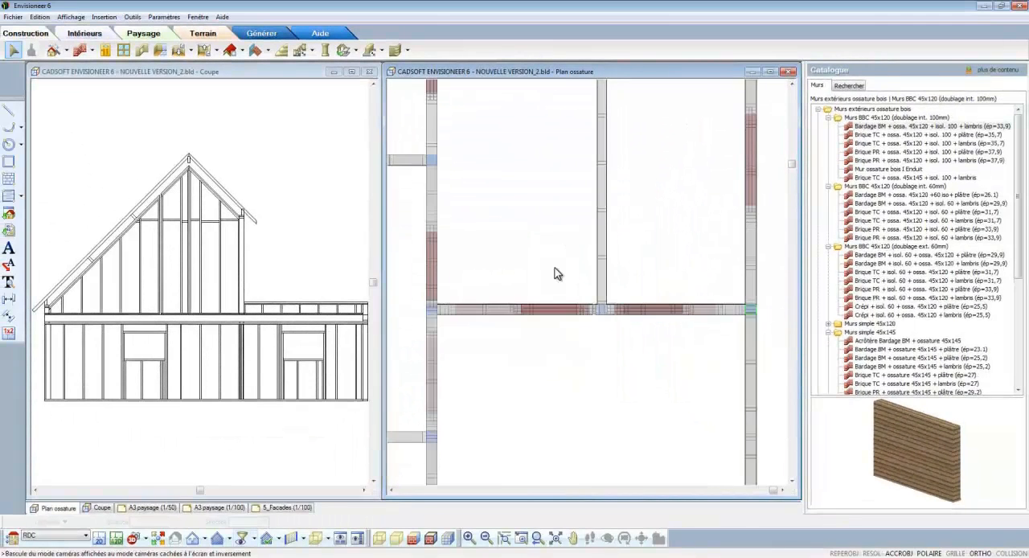
scroll(567, 182, down, 1)
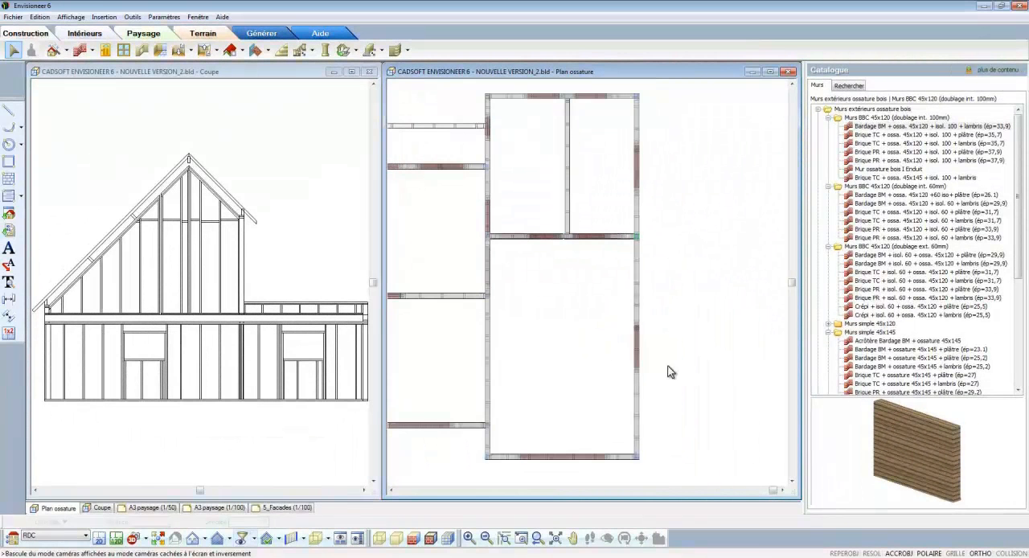
scroll(660, 467, up, 2)
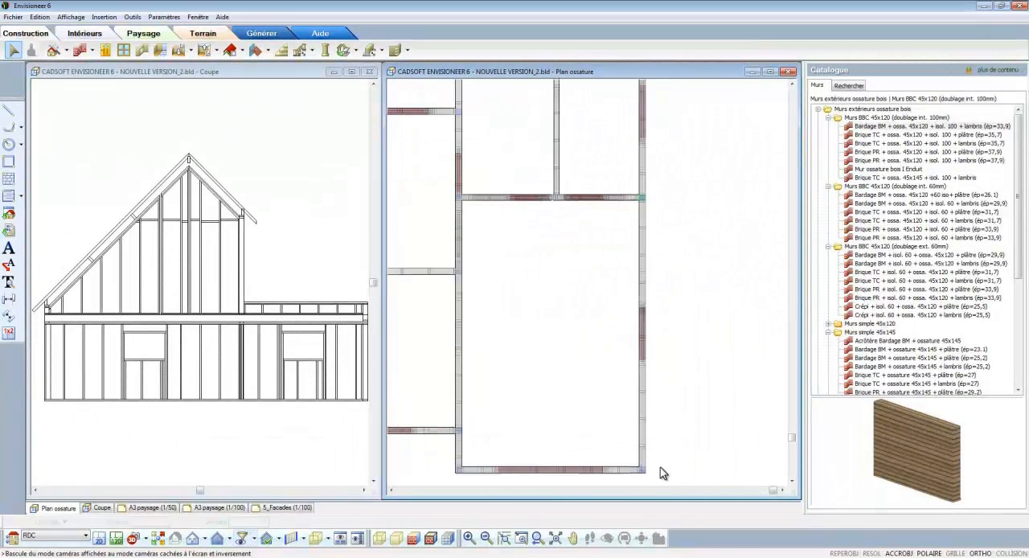
click(643, 348)
right_click(643, 348)
click(674, 362)
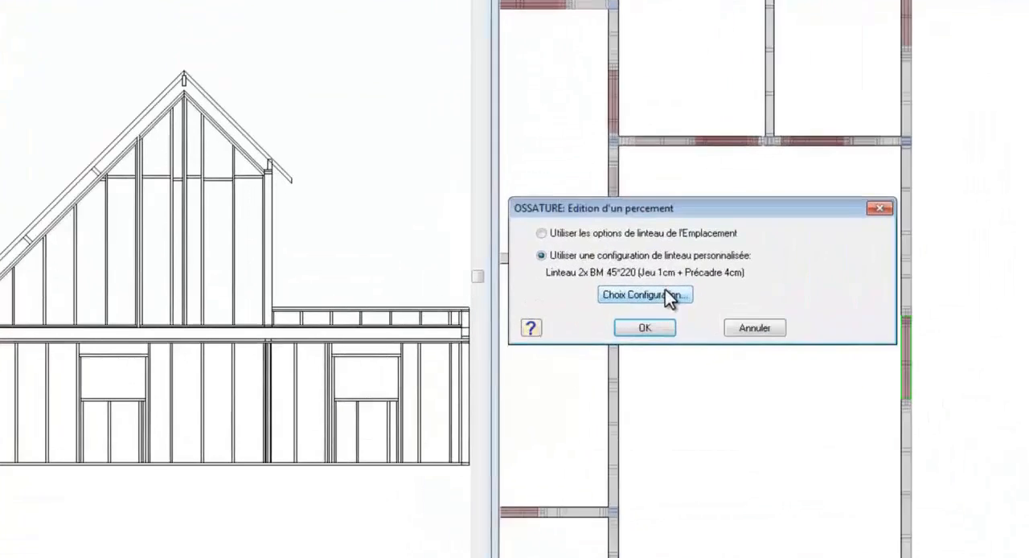
click(665, 294)
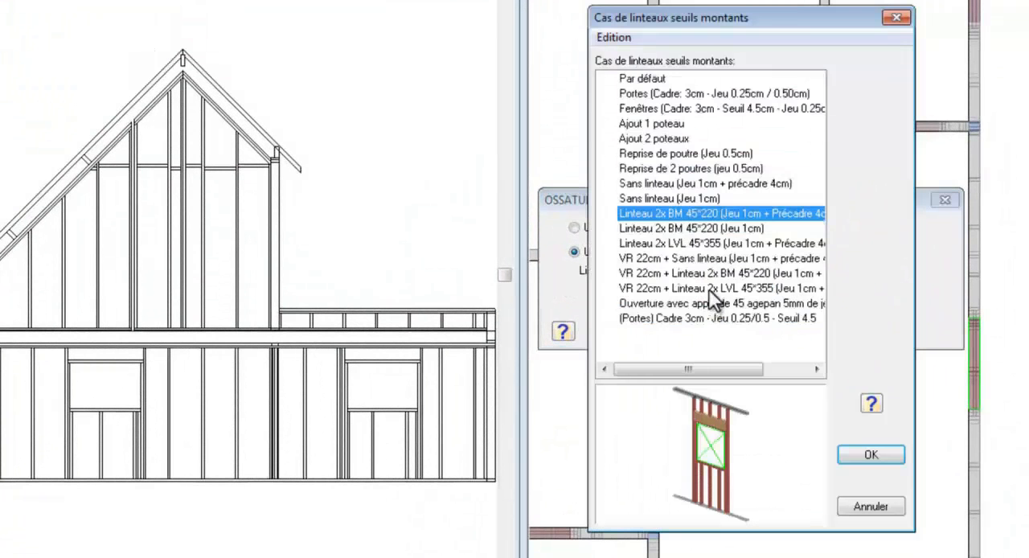
click(676, 184)
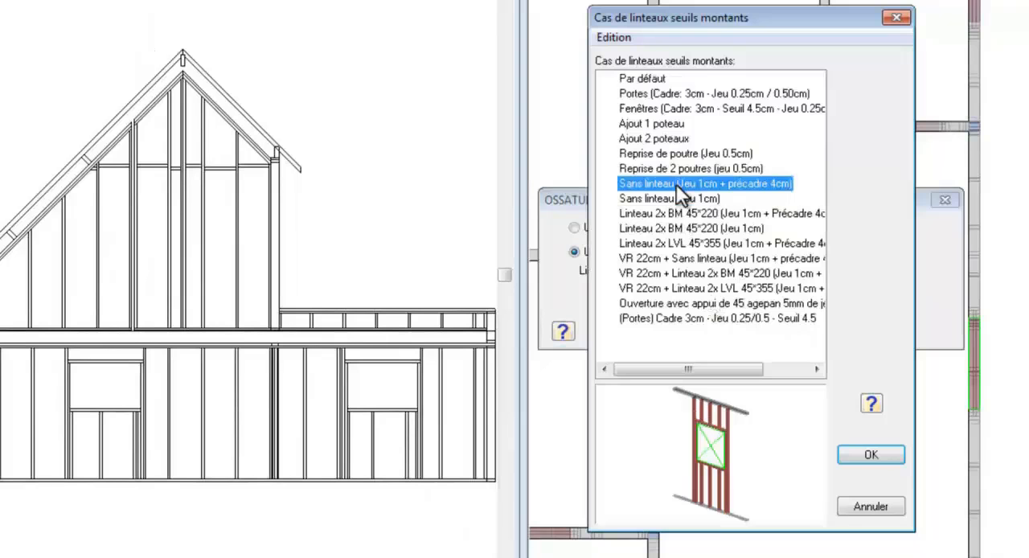
click(857, 452)
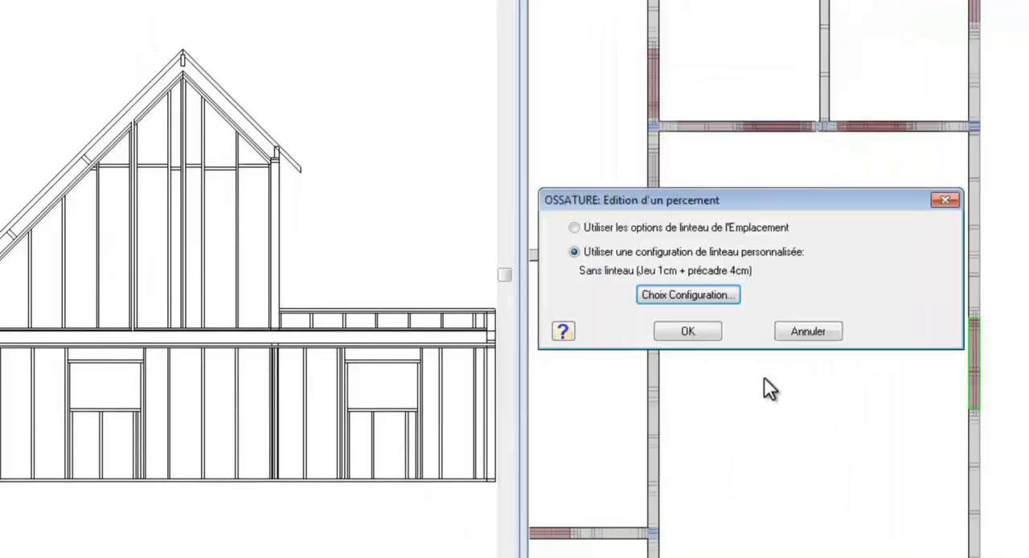
click(690, 331)
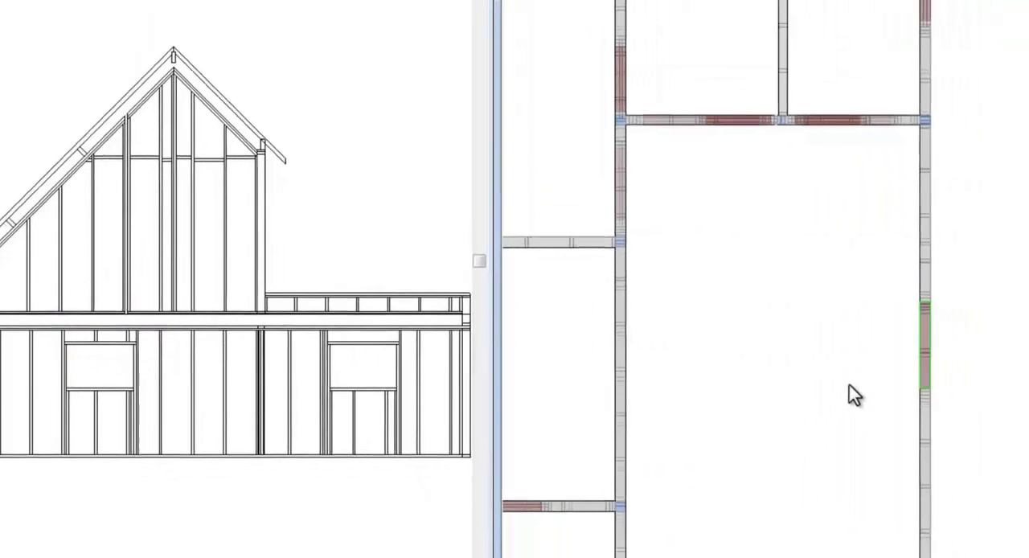
Step: Reopen that opening's lintel configurations, select Linteau 2x BM 45*220 (Jeu 1cm + Précadre 4cm) and open it for editing
right_click(922, 352)
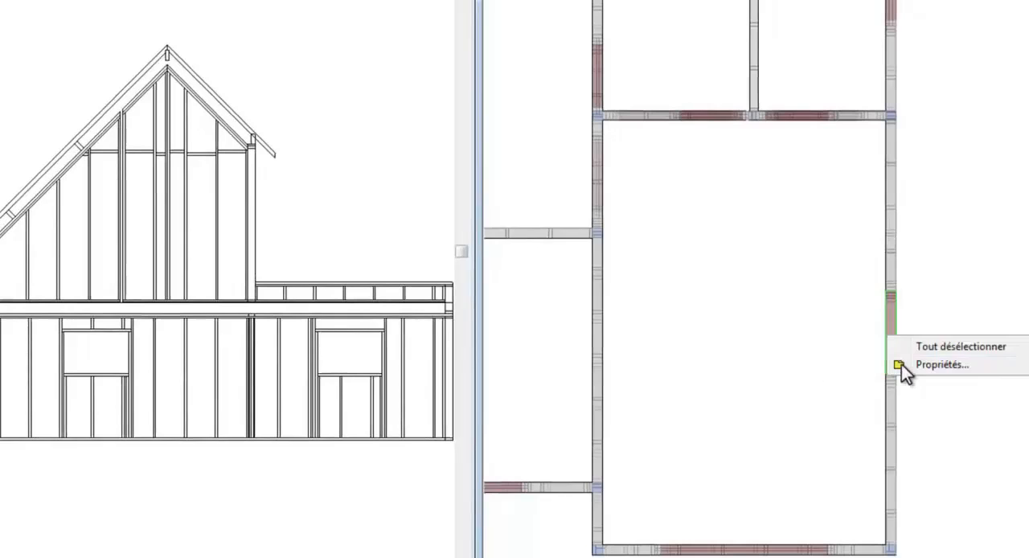
click(901, 364)
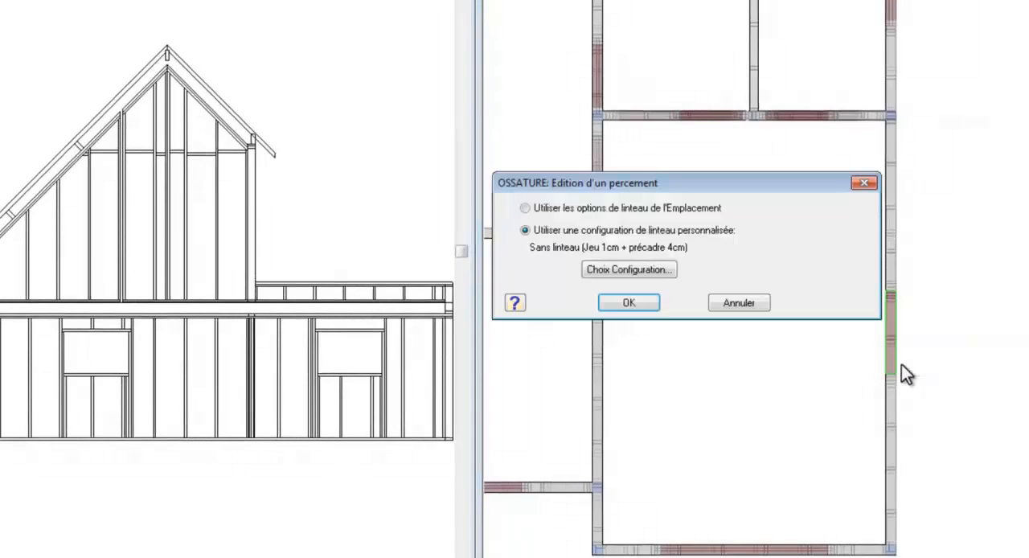
click(611, 273)
click(648, 192)
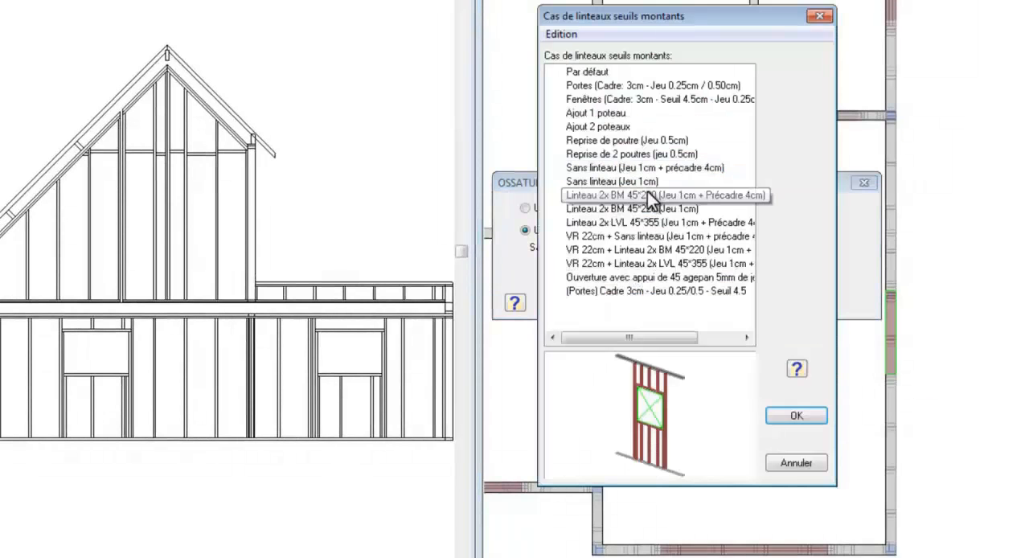
right_click(650, 194)
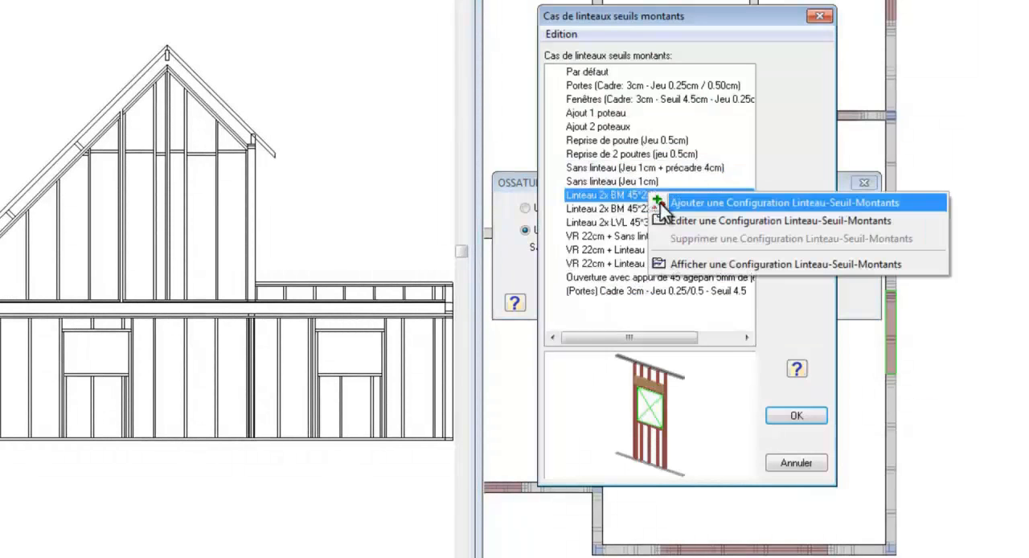
click(667, 216)
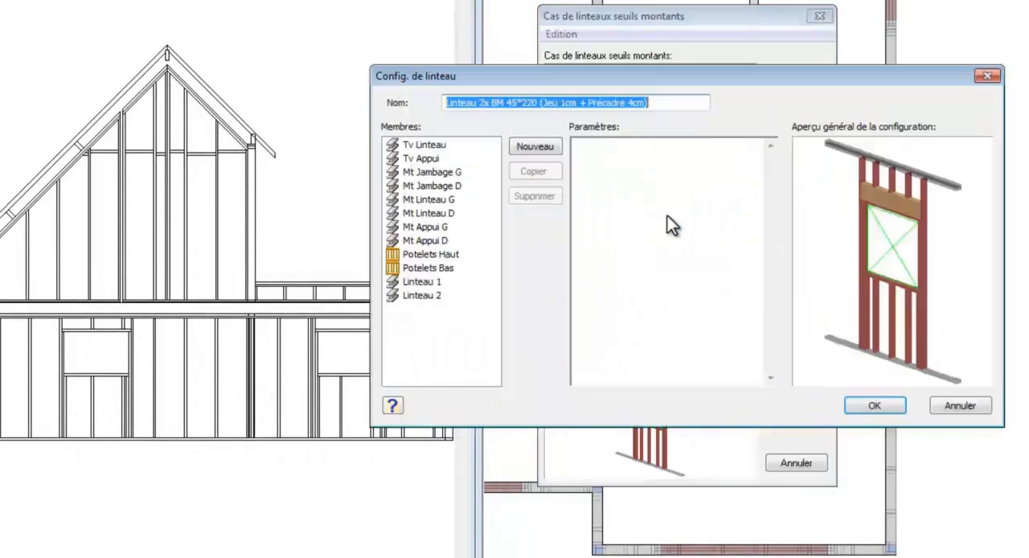
Step: Select the Tv Linteau member, rotate the configuration preview slightly and display it rendered with edges
click(432, 146)
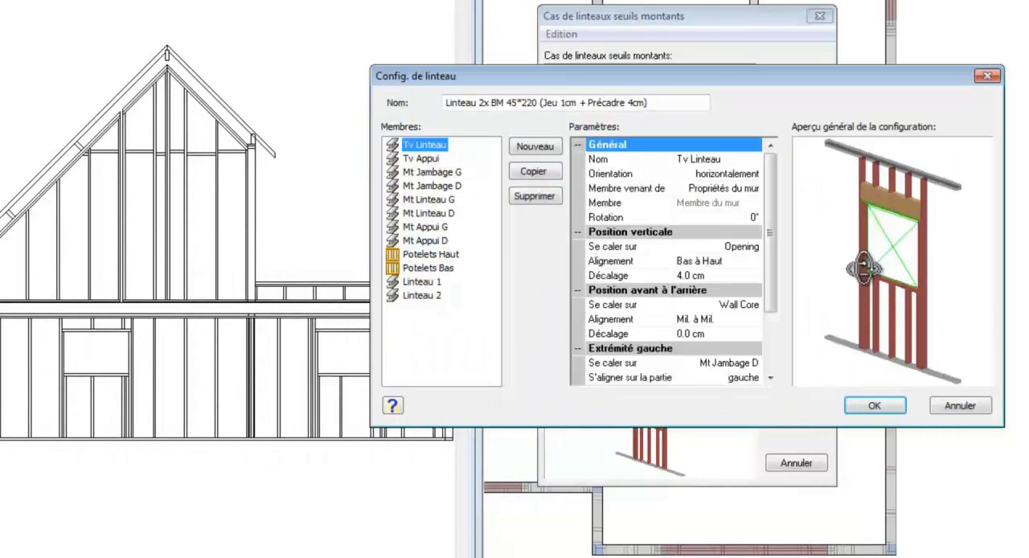
drag(865, 269, 873, 266)
right_click(900, 254)
click(913, 347)
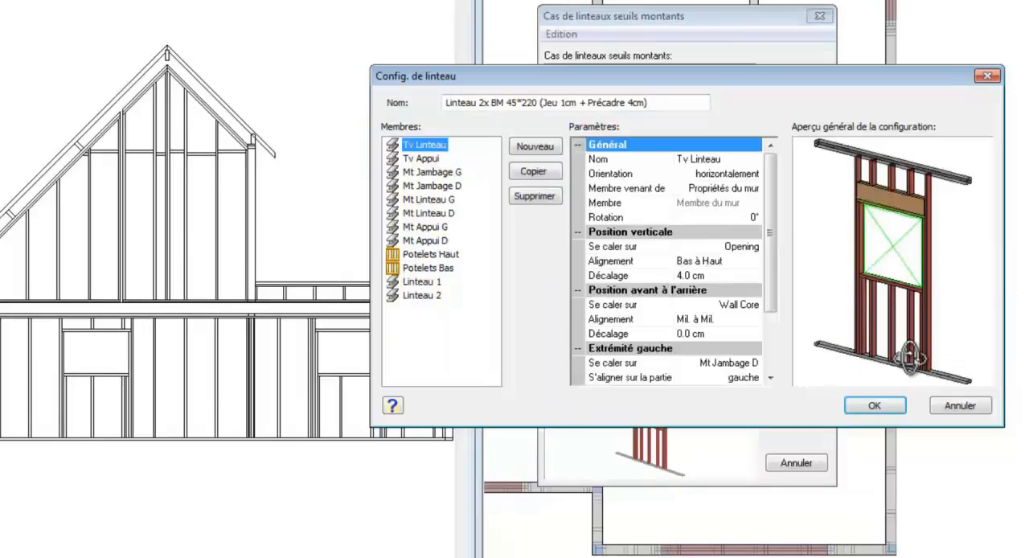
Step: Examine the placement parameters of each remaining member in the lintel configuration, from Tv Appui through Linteau 2
click(430, 159)
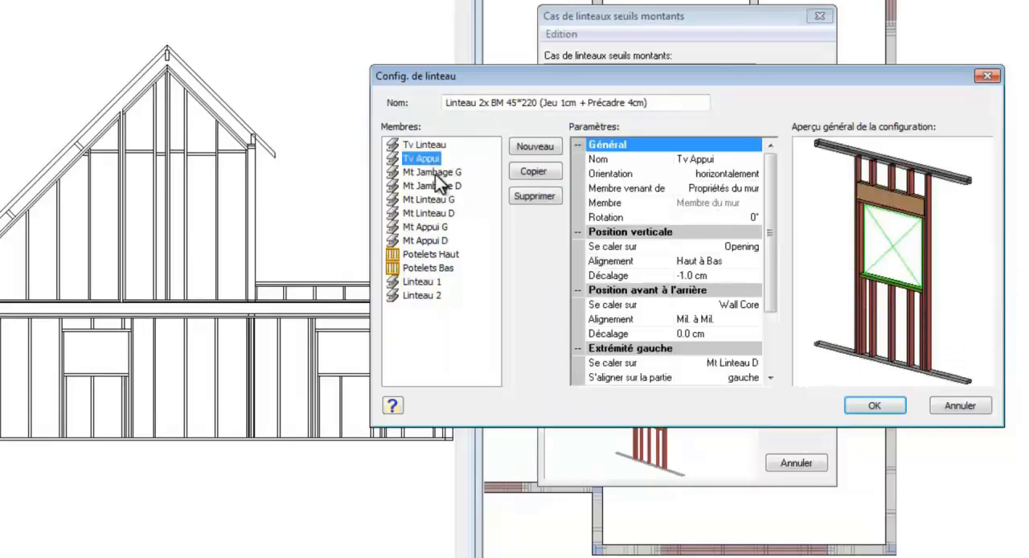
click(436, 173)
click(436, 187)
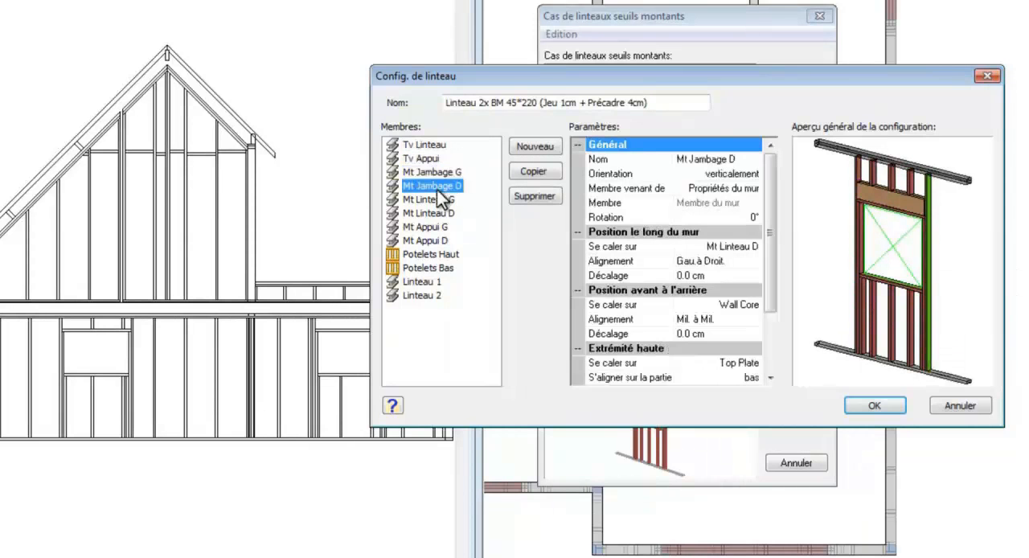
click(435, 201)
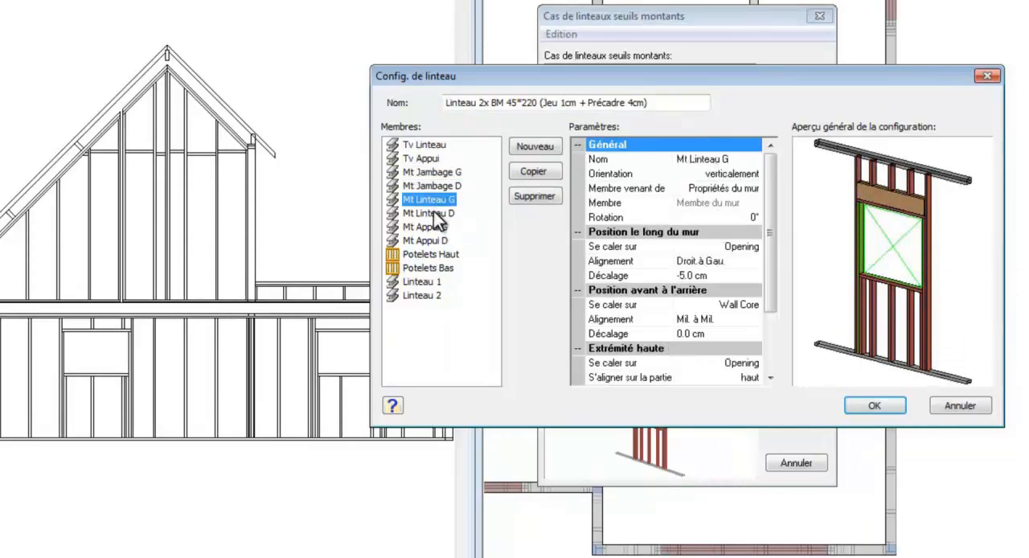
click(435, 213)
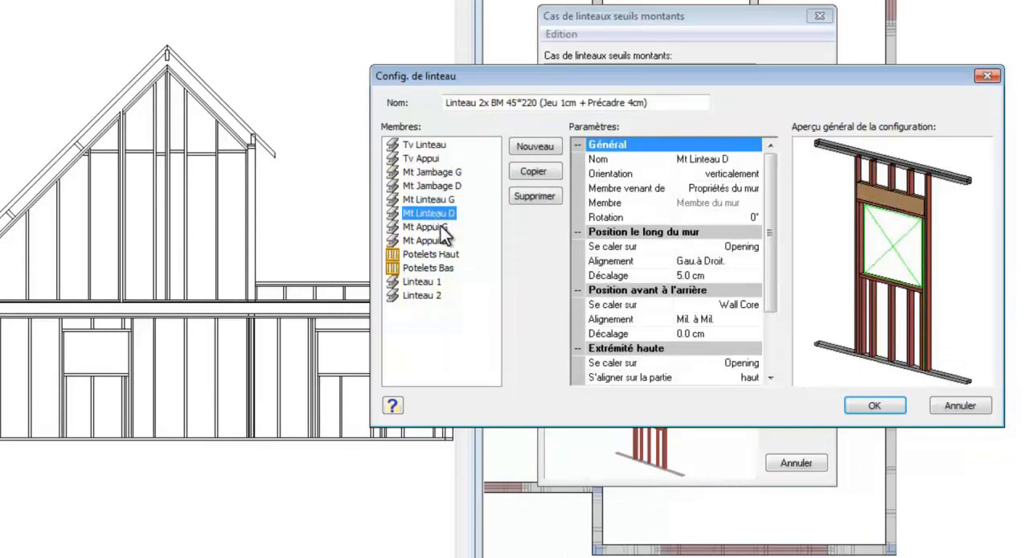
click(440, 226)
click(442, 241)
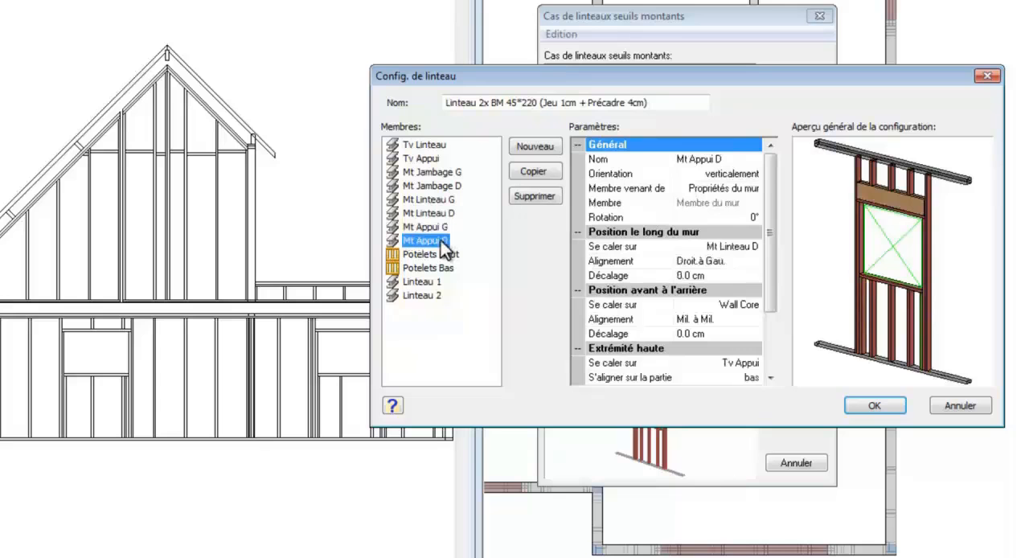
click(440, 255)
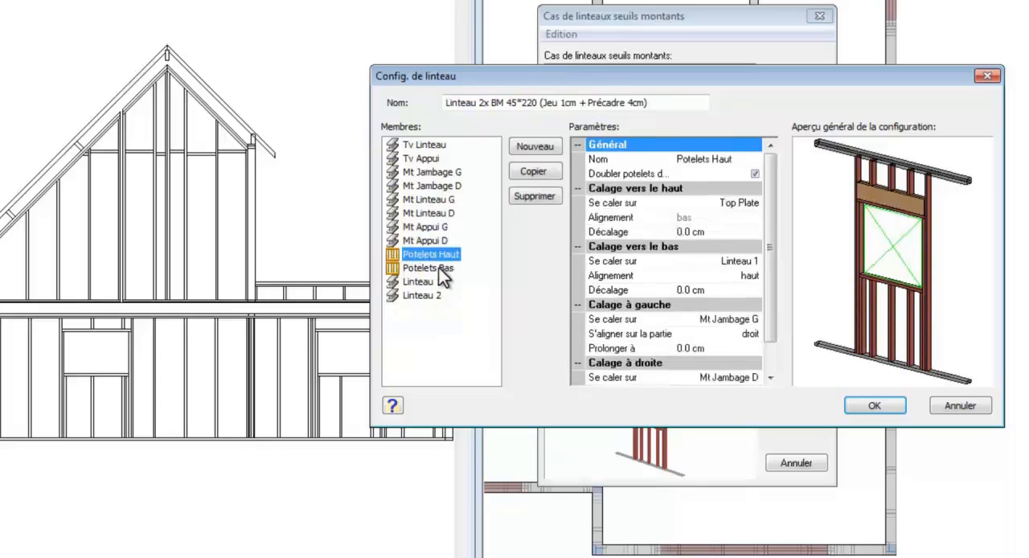
click(439, 269)
click(440, 282)
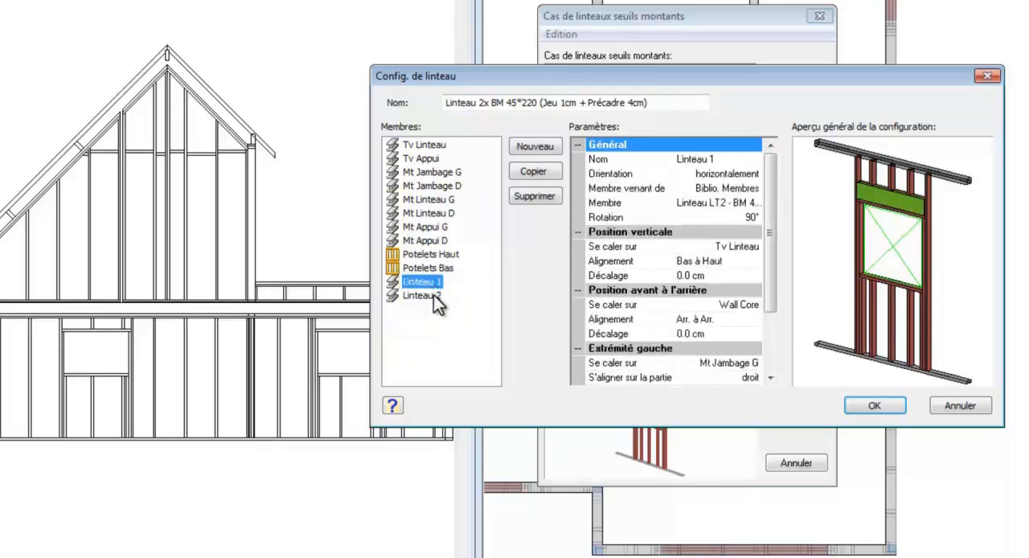
click(440, 297)
Step: Accept the configuration Linteau 2x BM 45*220 (Jeu 1cm + Précadre 4cm) and apply it to the selected opening
click(873, 407)
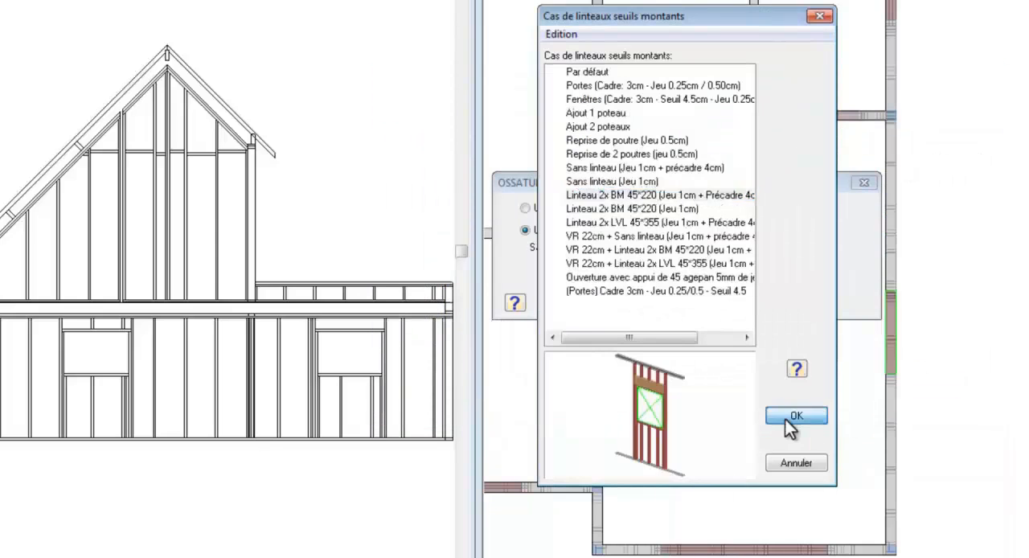
click(787, 417)
click(645, 303)
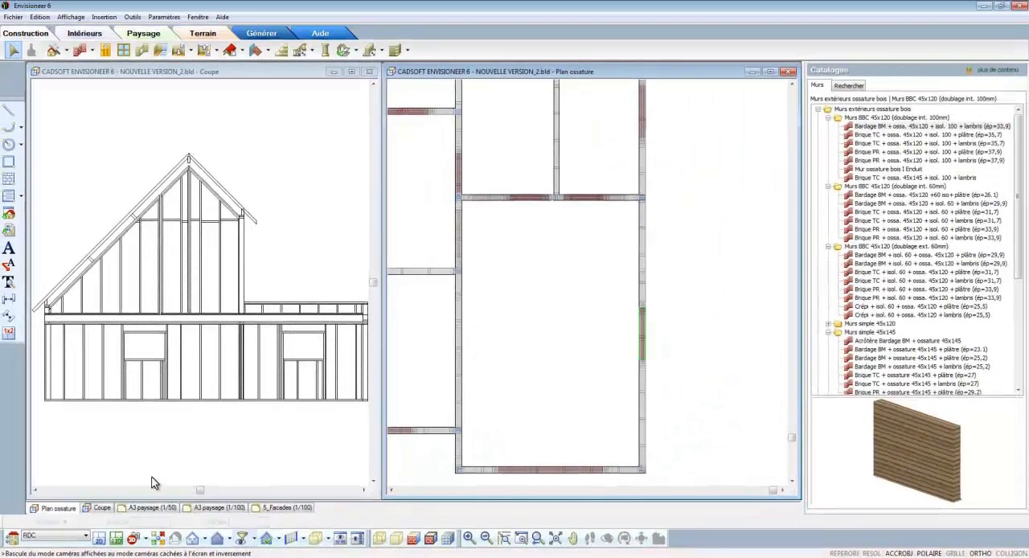
Step: In the building locations' framing options, set the RDC wall infill configuration to Standard (entraxe 60cm)
click(16, 543)
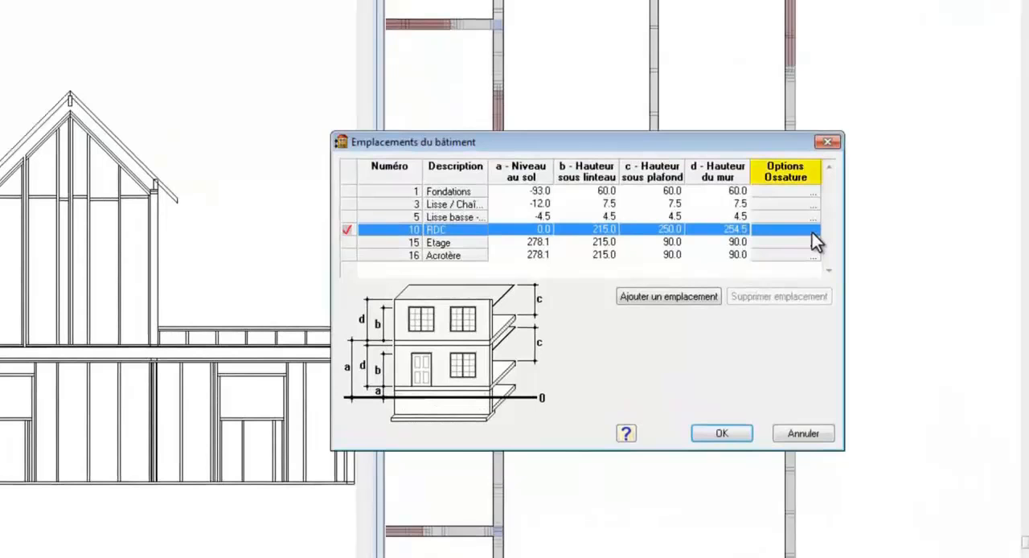
click(811, 231)
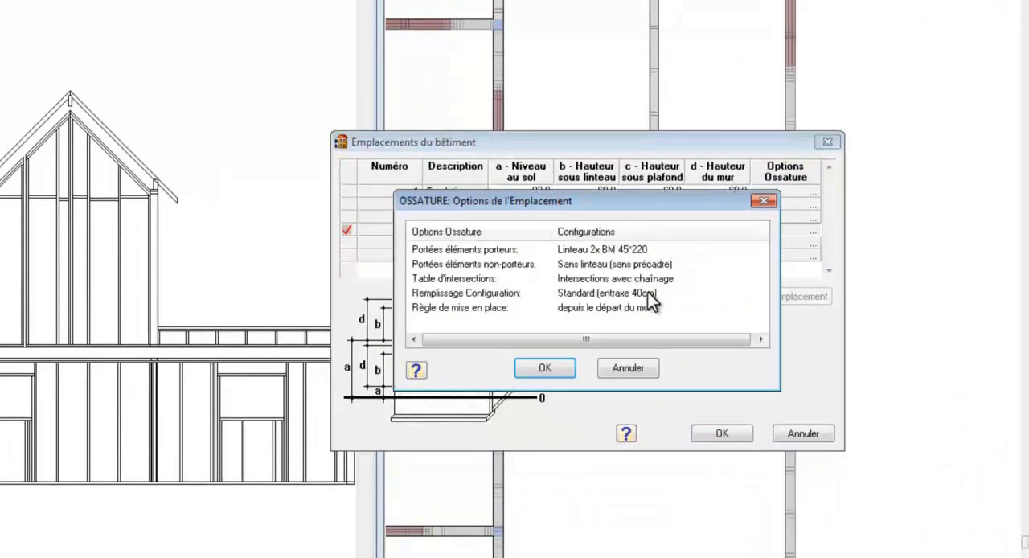
double_click(648, 293)
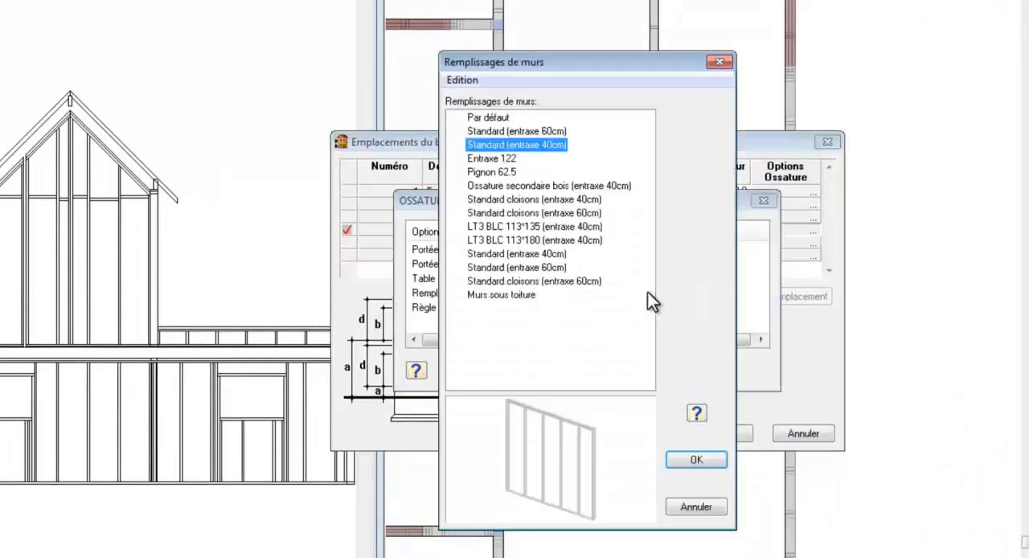
click(556, 132)
click(695, 460)
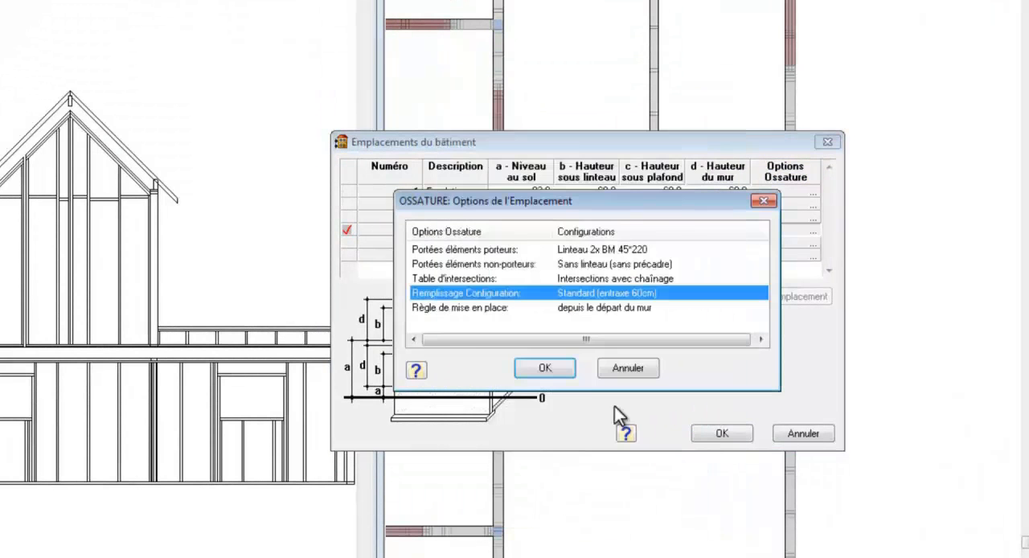
click(564, 370)
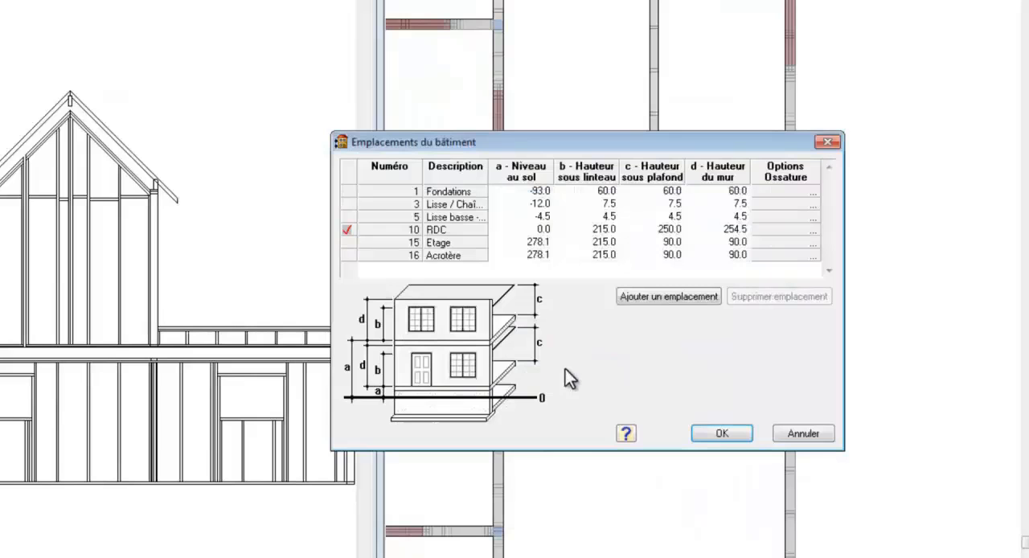
Step: Set the Etage wall infill configuration to Standard (entraxe 60cm) and accept the building locations
click(813, 244)
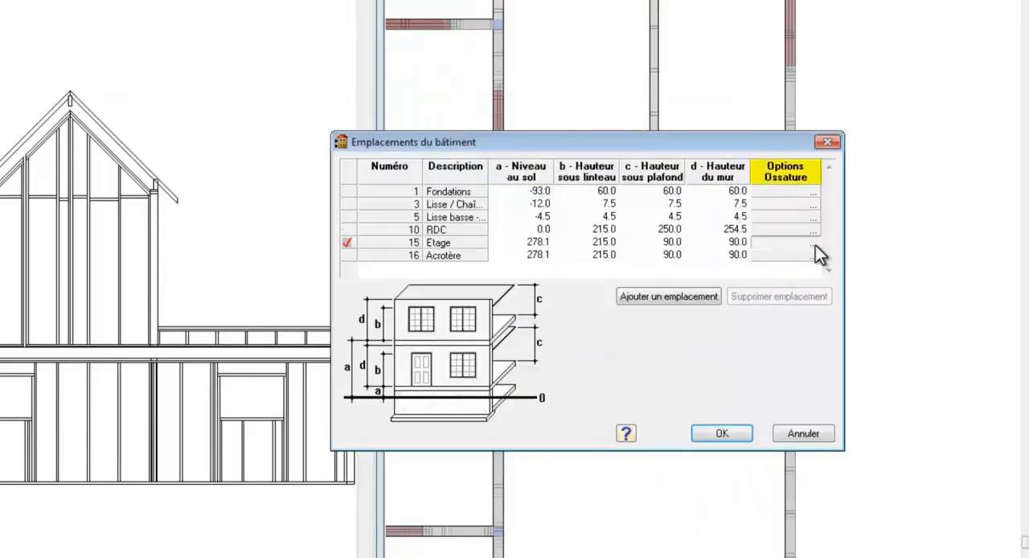
click(813, 244)
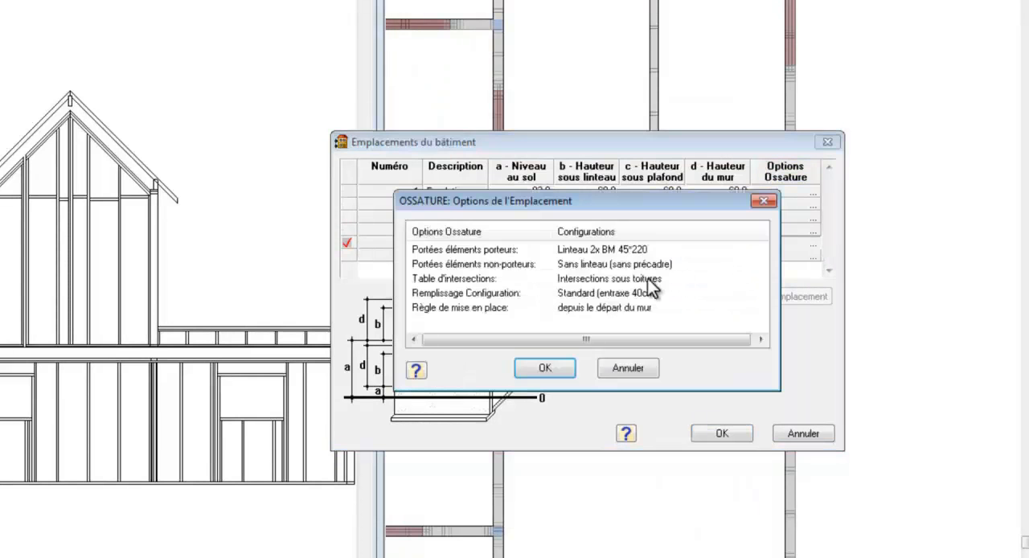
double_click(628, 292)
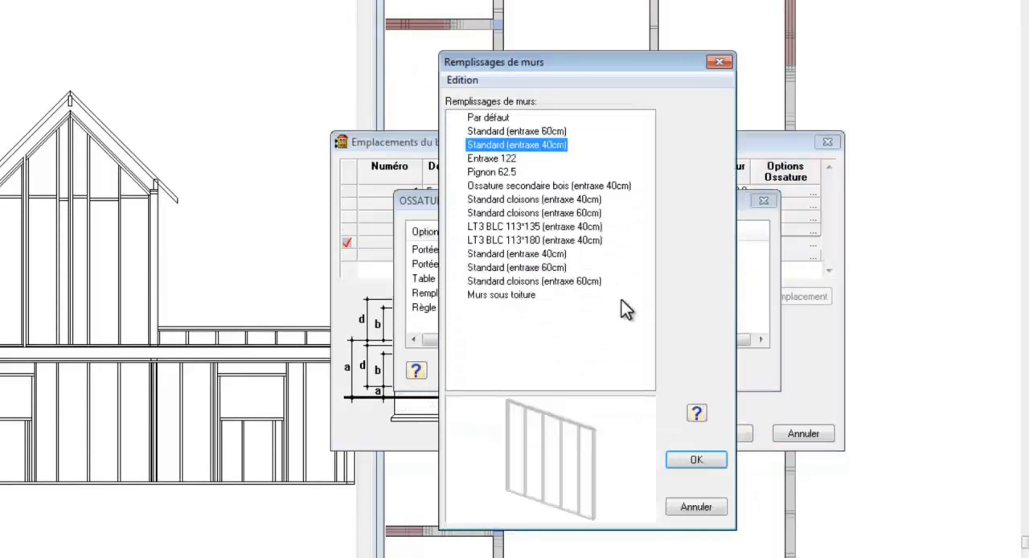
click(561, 133)
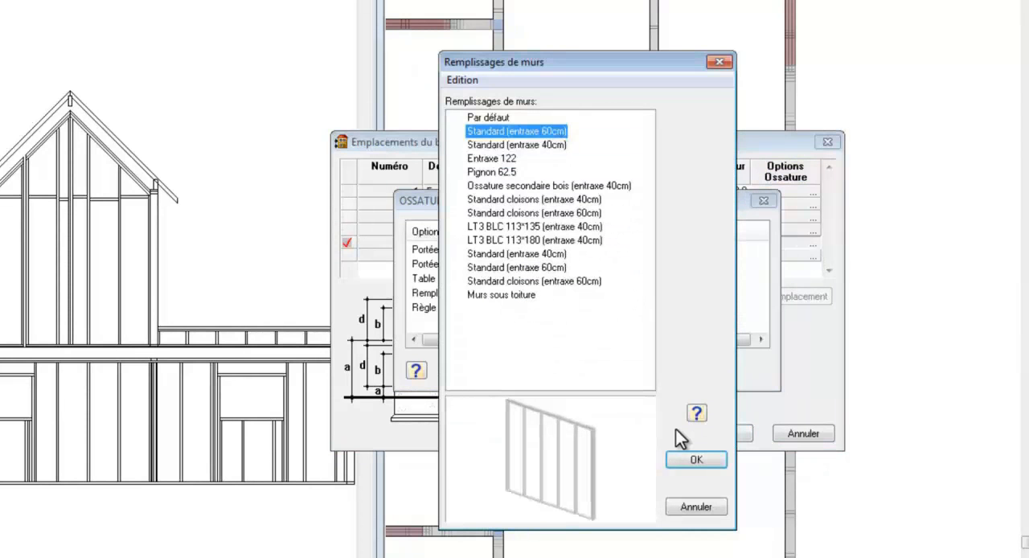
click(692, 459)
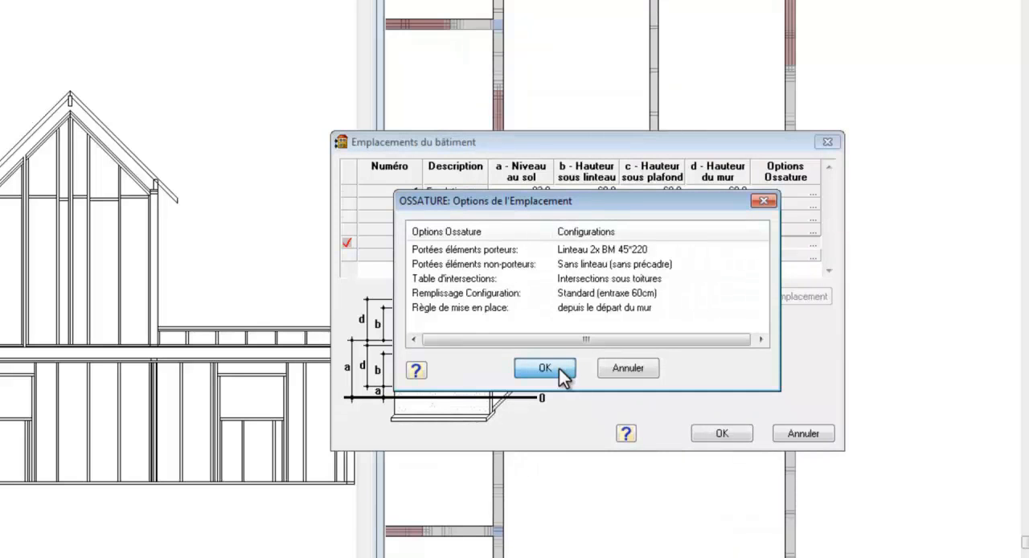
click(558, 369)
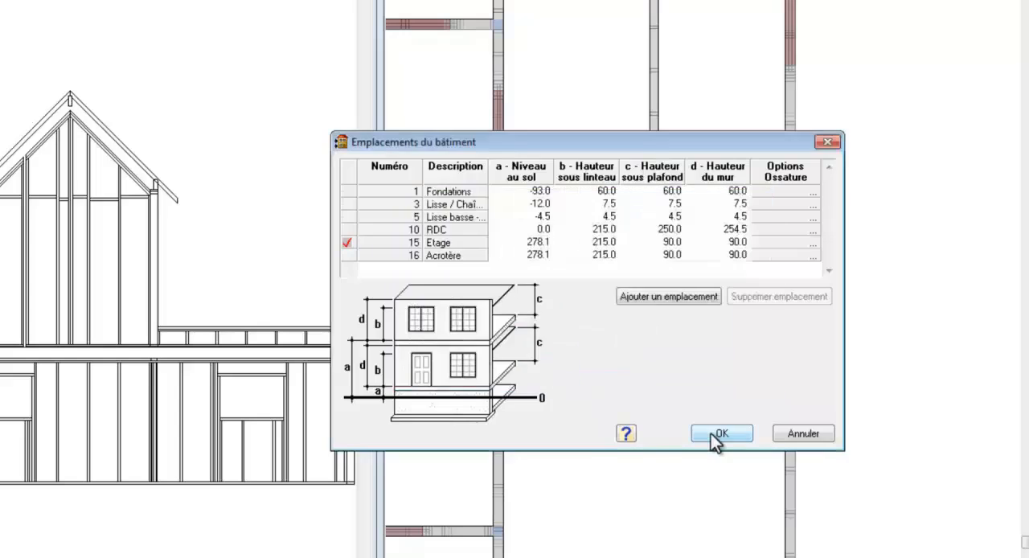
click(712, 433)
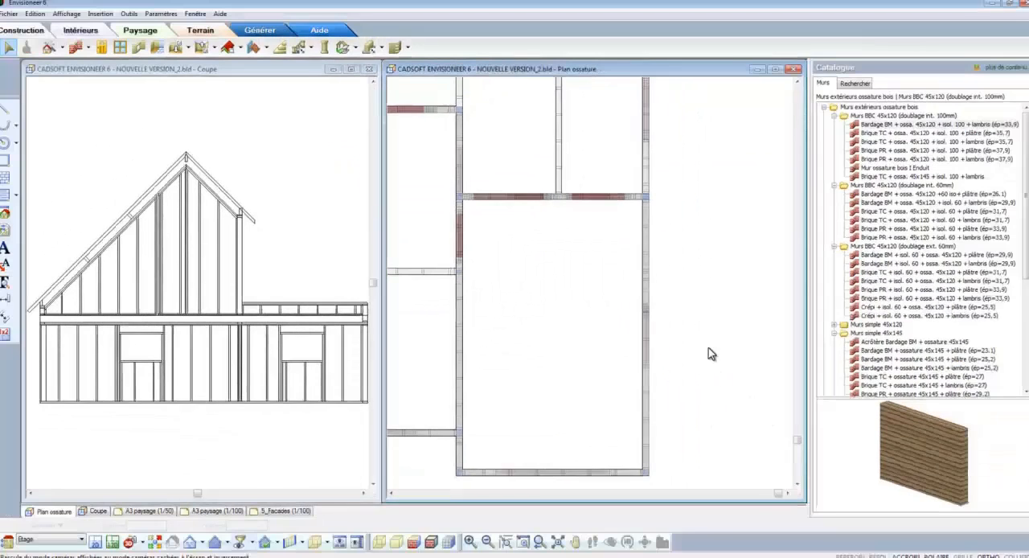
Step: With Etage as the current location, open the lower-right corner's intersection solution and display its preview rotated and rendered with edges
click(85, 535)
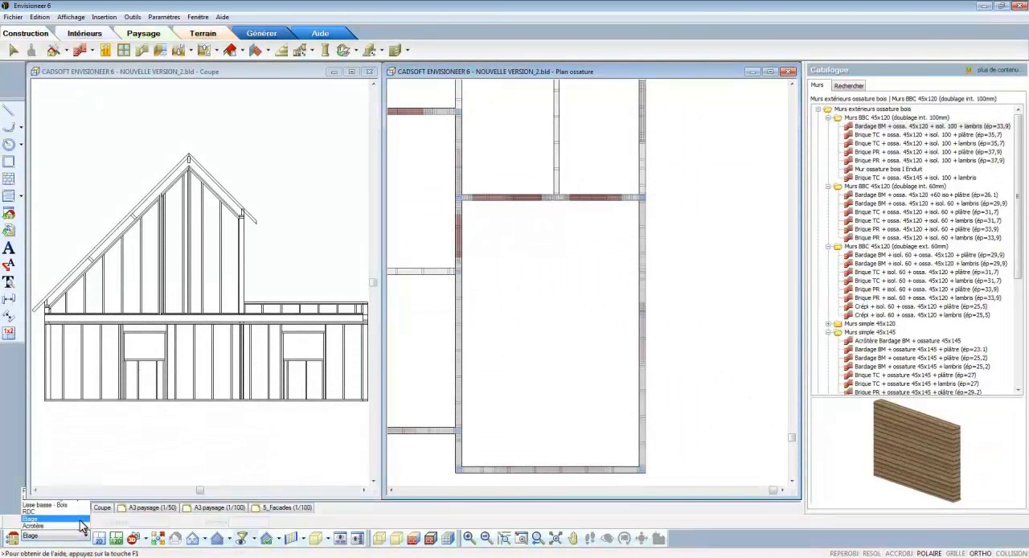
click(81, 520)
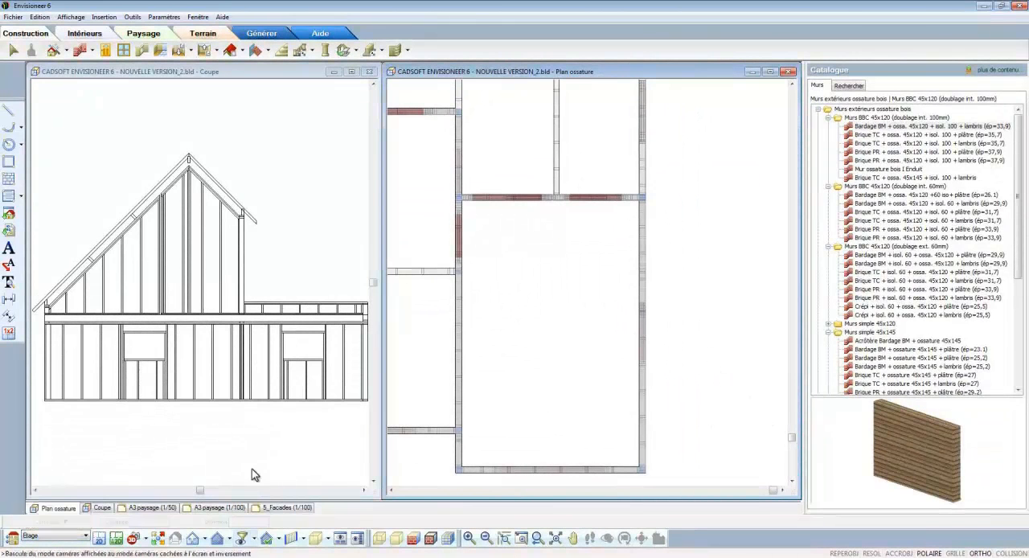
click(643, 470)
double_click(644, 472)
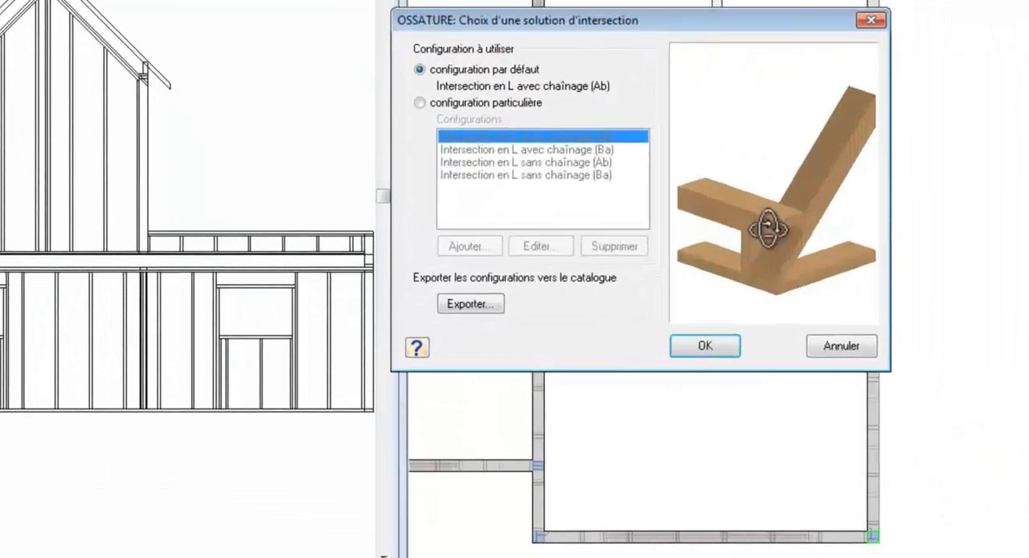
right_click(748, 207)
click(804, 314)
drag(831, 292, 807, 298)
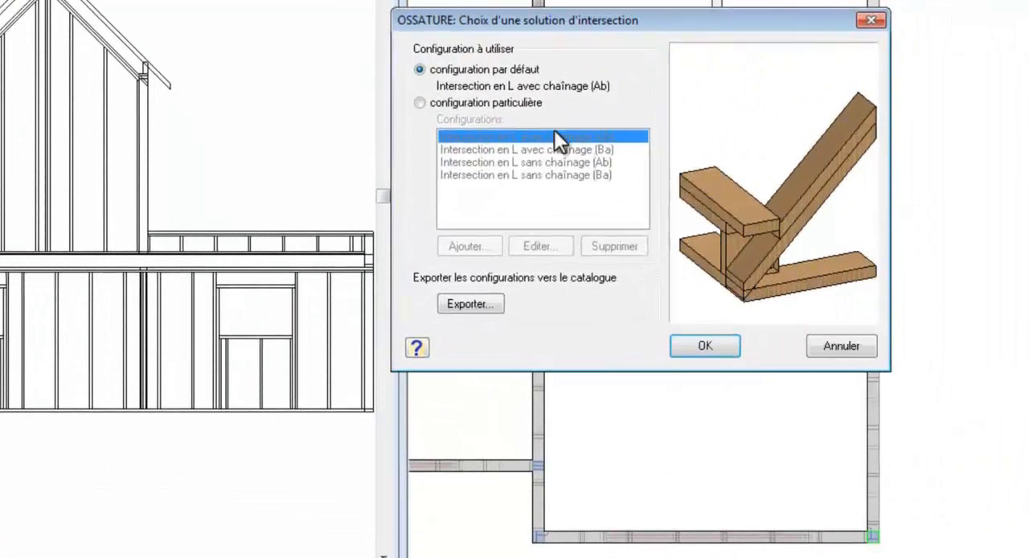
Step: Give the lower-right corner the specific configuration Intersection en L sans chaînage (Ba)
click(522, 104)
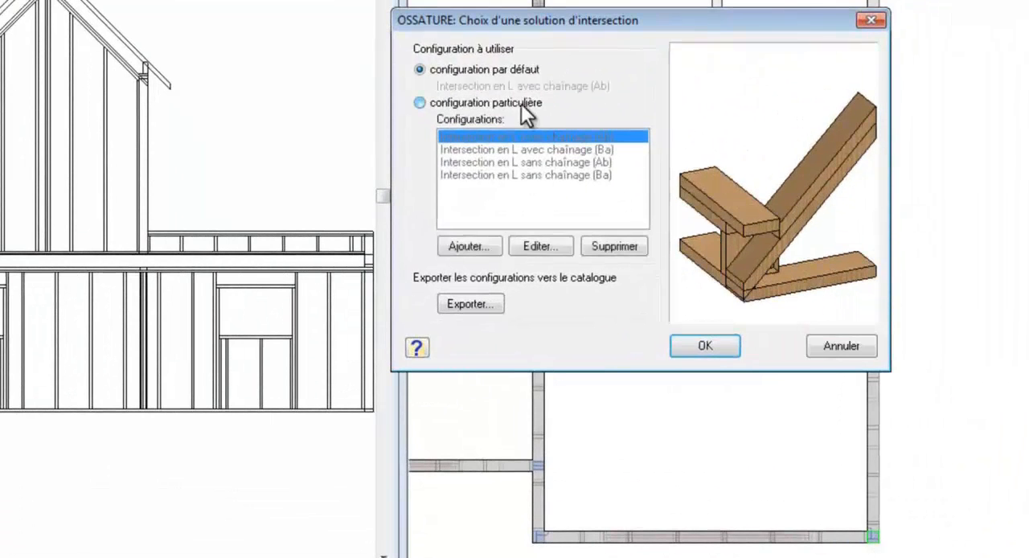
click(543, 161)
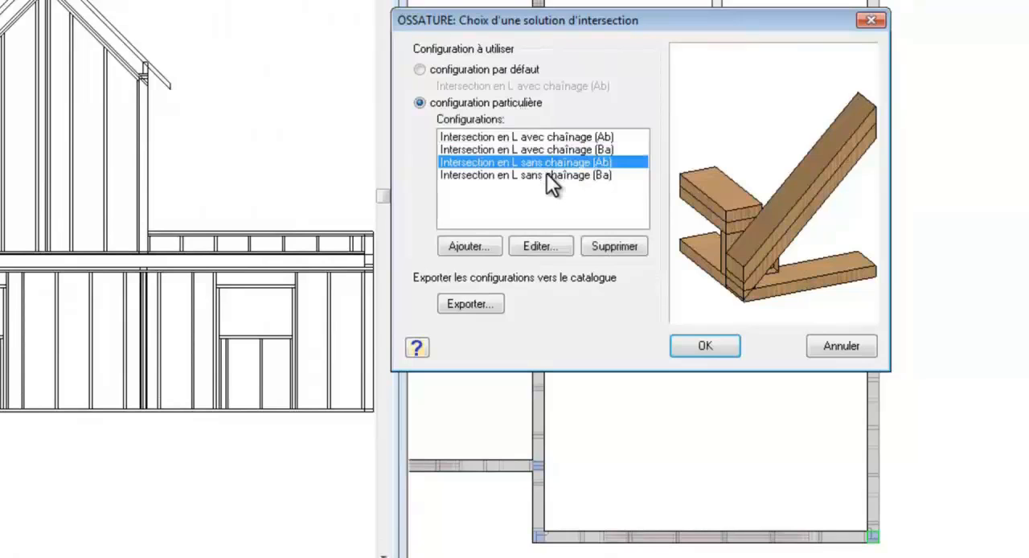
click(546, 174)
drag(772, 271, 765, 265)
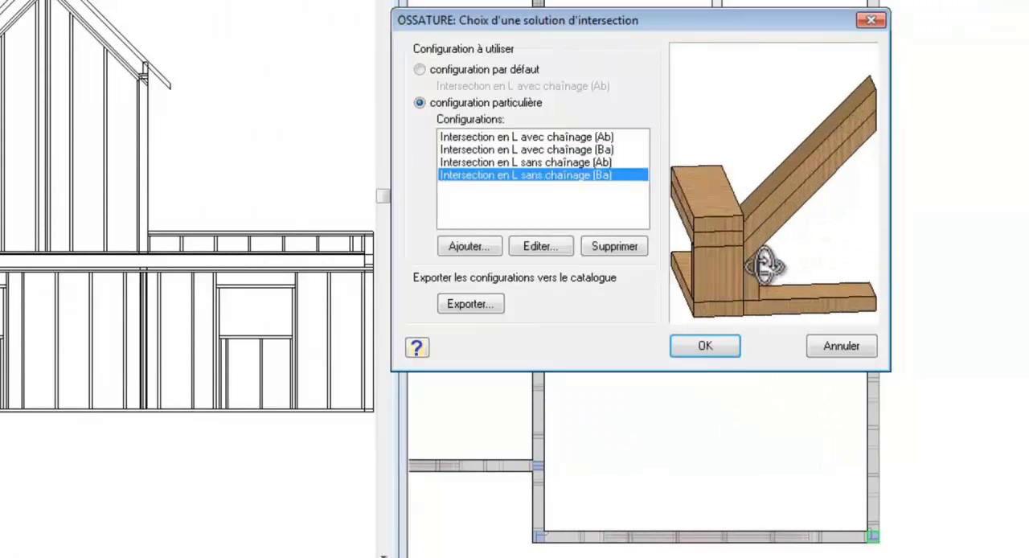
click(705, 345)
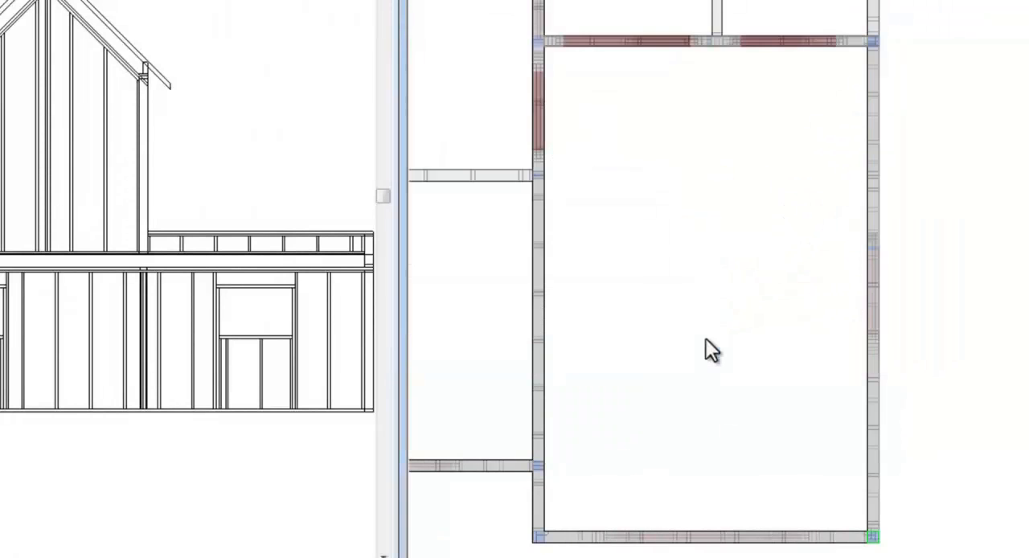
Step: Set the corner at the upper end of the right-hand wall to the specific configuration Intersection en L sans chaînage (Ab), checking its preview with edges
click(874, 42)
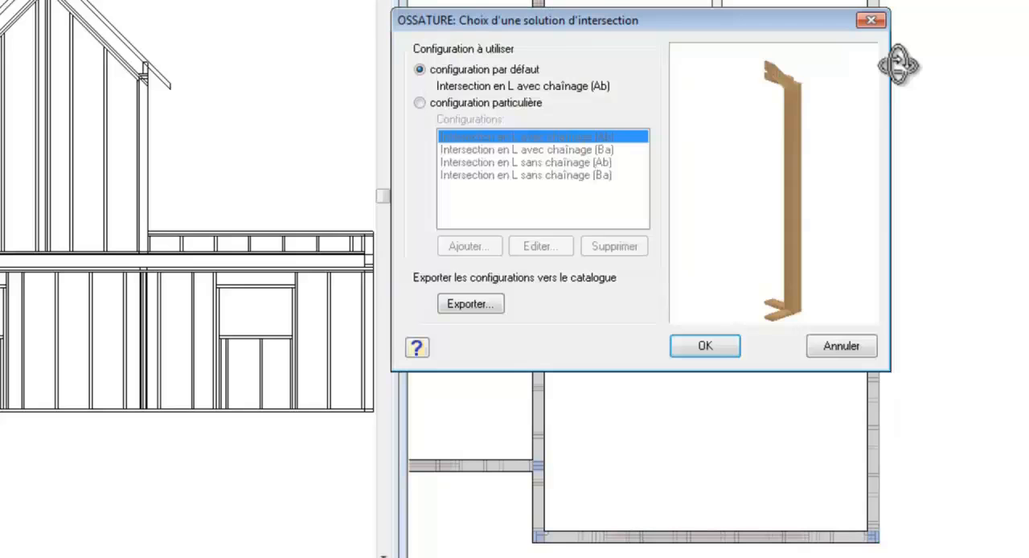
right_drag(780, 139, 716, 143)
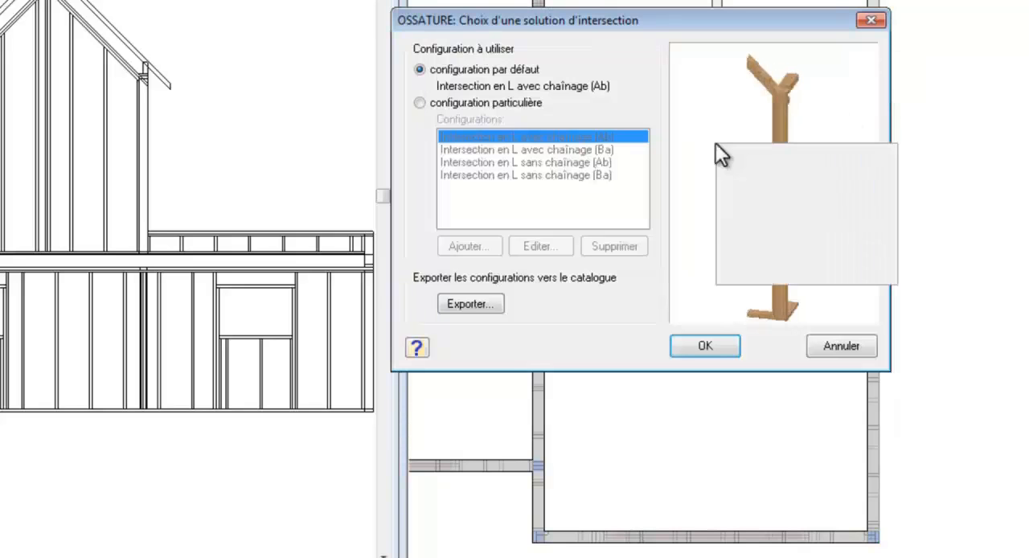
click(794, 251)
mouse_move(818, 250)
mouse_down()
mouse_move(799, 255)
mouse_move(820, 253)
mouse_up()
click(515, 105)
click(550, 160)
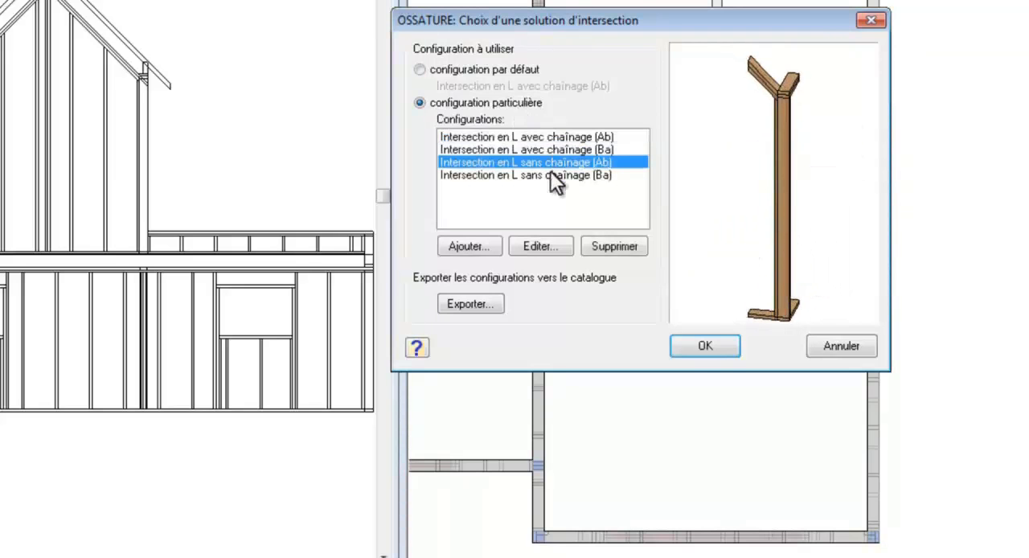
drag(779, 220, 793, 246)
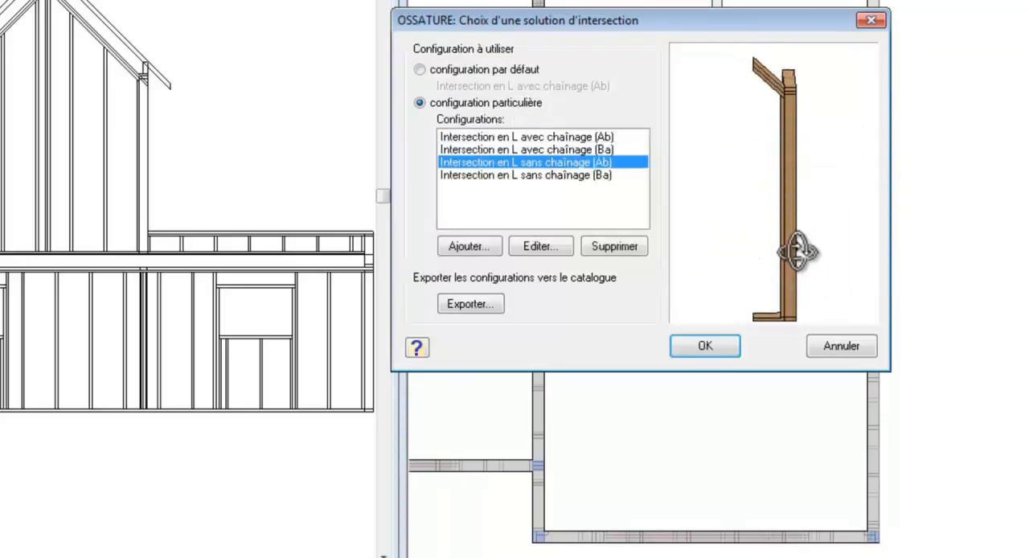
click(707, 346)
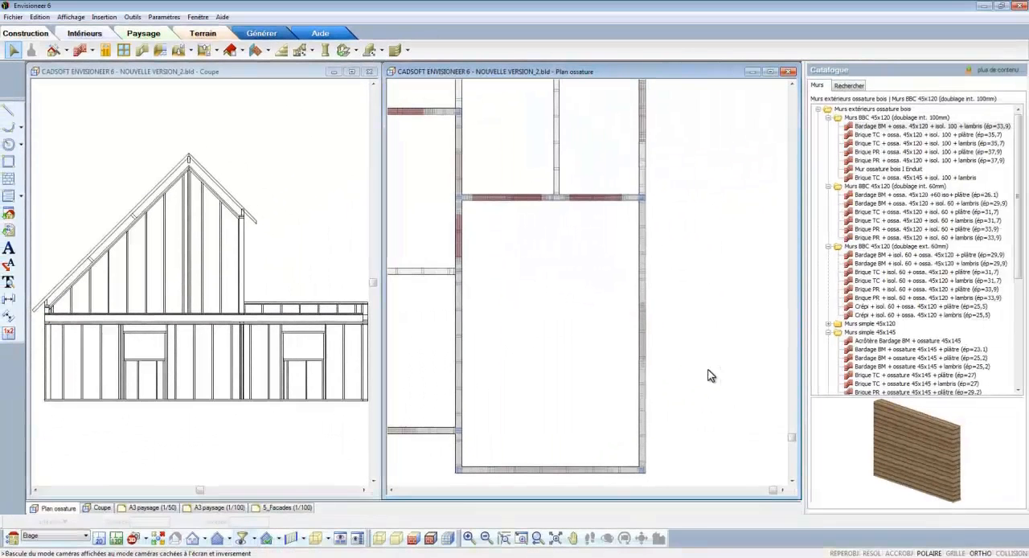
click(555, 537)
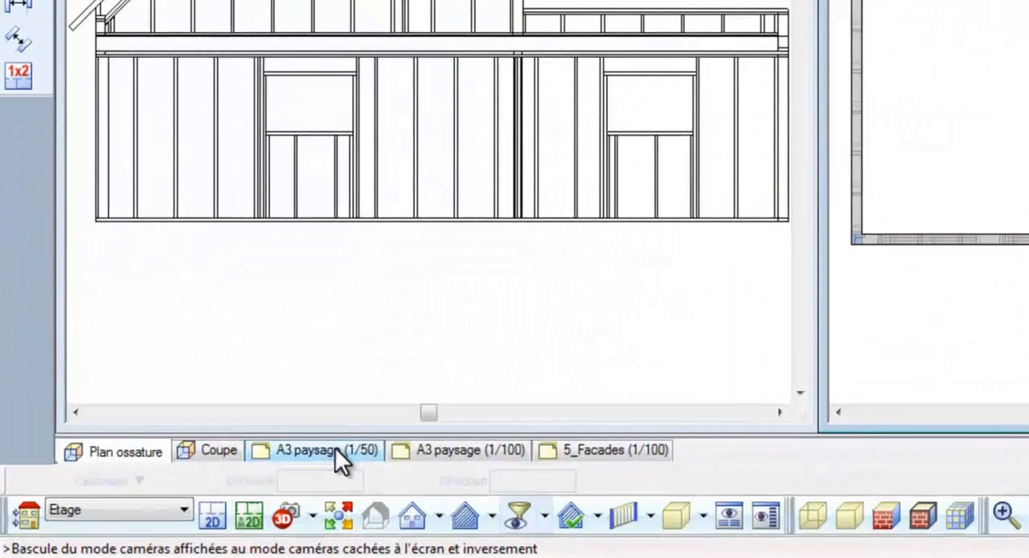
Step: Duplicate the A3 paysage (1/50) sheet and set its title block's Intitulé du titre 3 to PAN 1
right_click(334, 447)
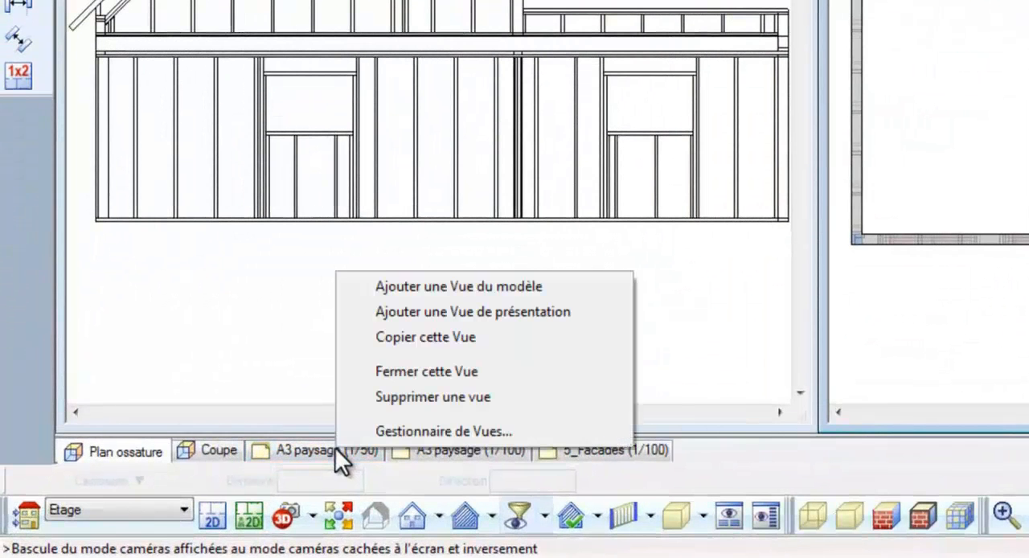
click(414, 336)
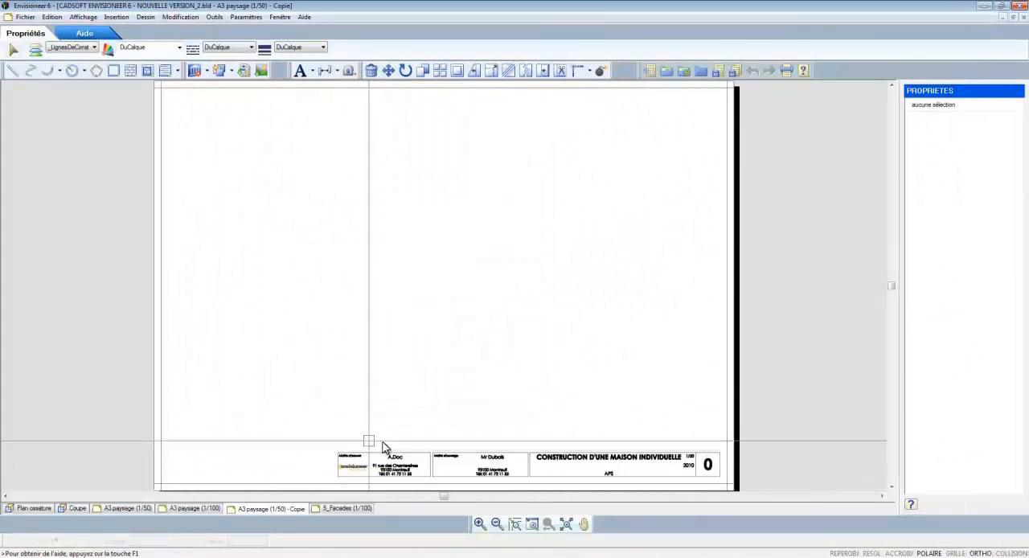
click(564, 460)
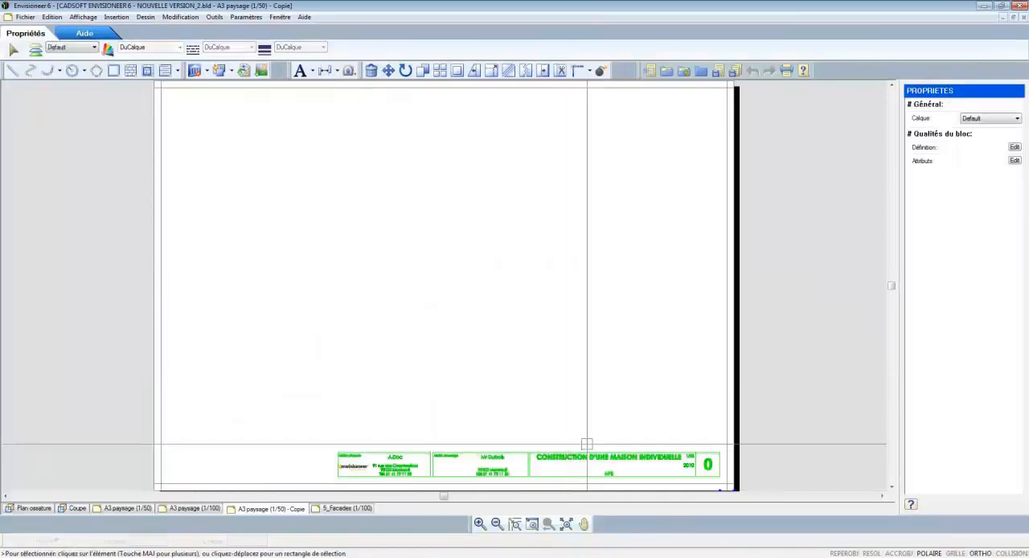
click(1016, 162)
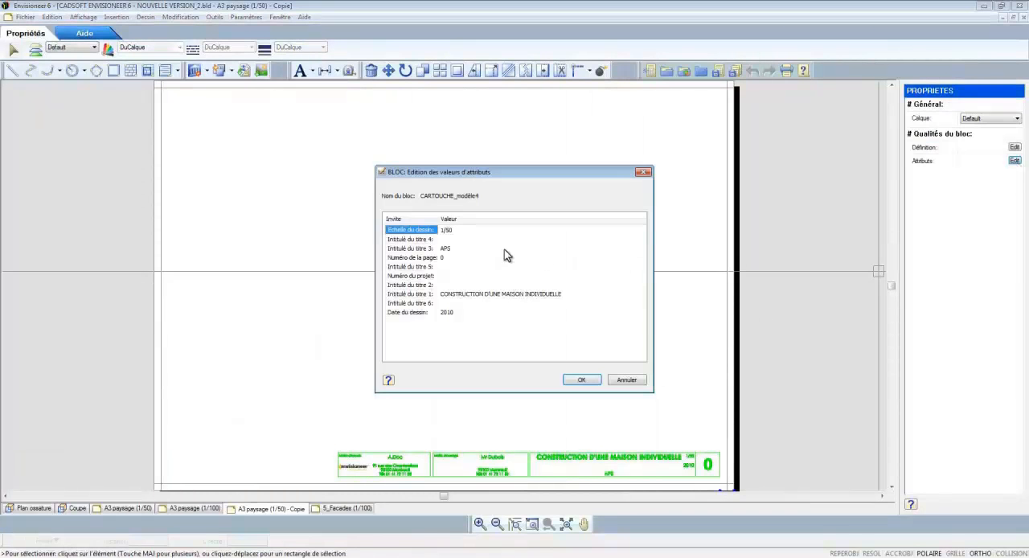
click(488, 248)
text(PAN 1)
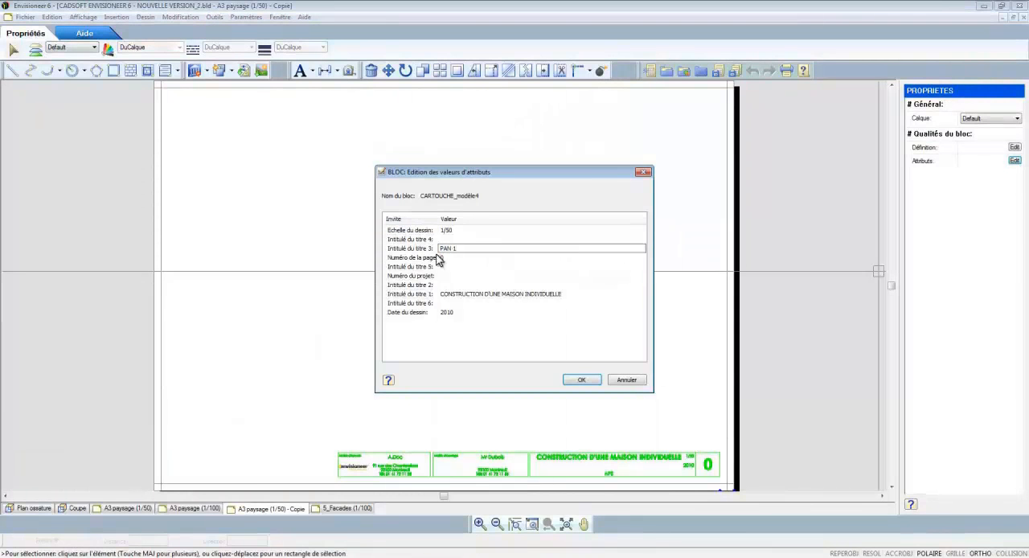
click(581, 380)
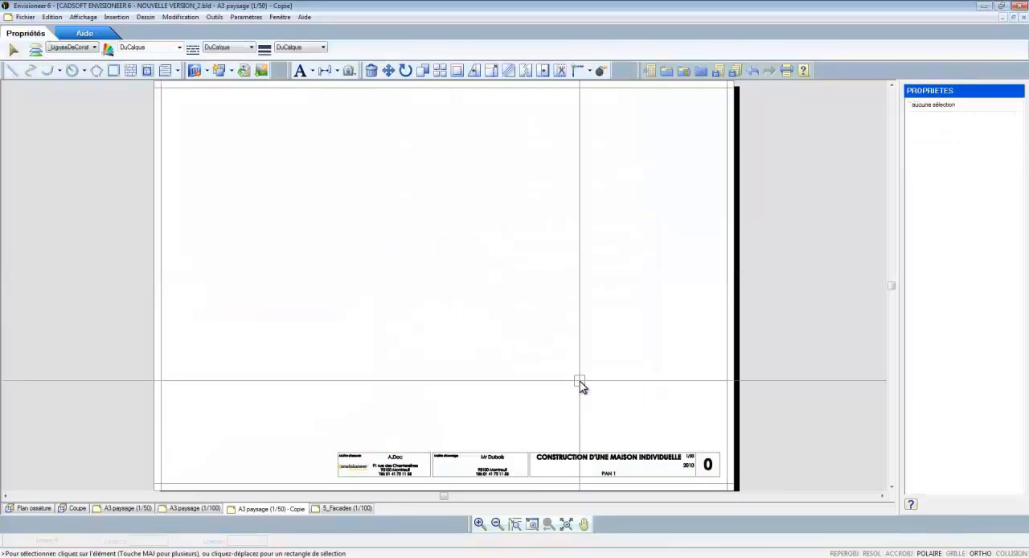
Step: Prepare a section view for insertion into the copied sheet, using the PAN 1 section as its source
click(208, 71)
click(231, 98)
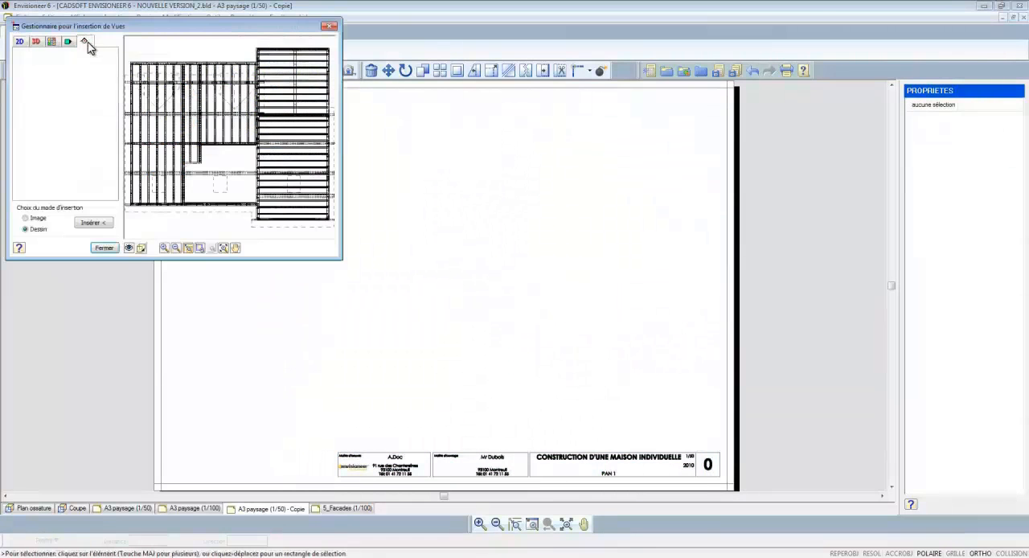
click(84, 41)
click(91, 58)
click(90, 90)
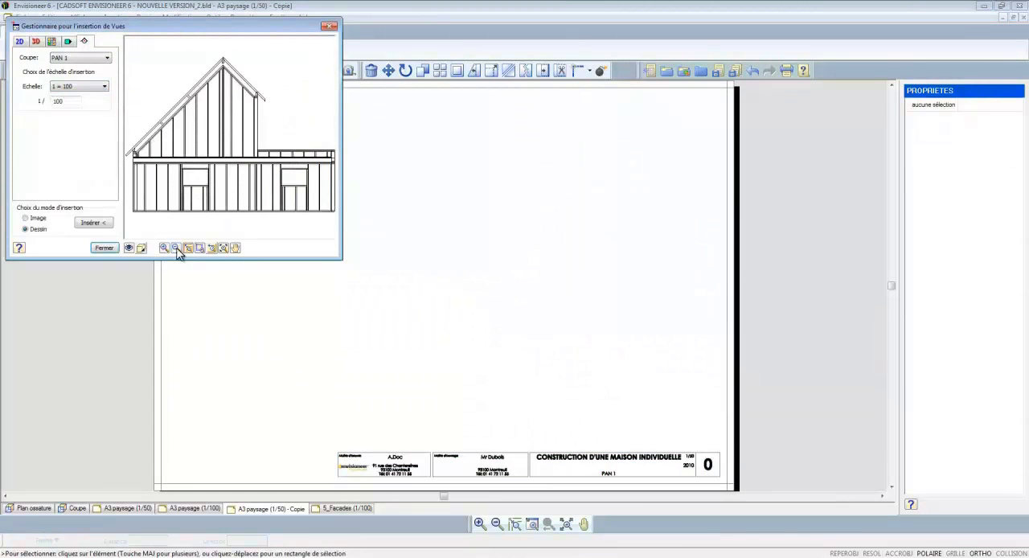
Step: Restrict the PAN 1 section's display filter to the RDC location so only the ground-floor wall framing is included
click(129, 248)
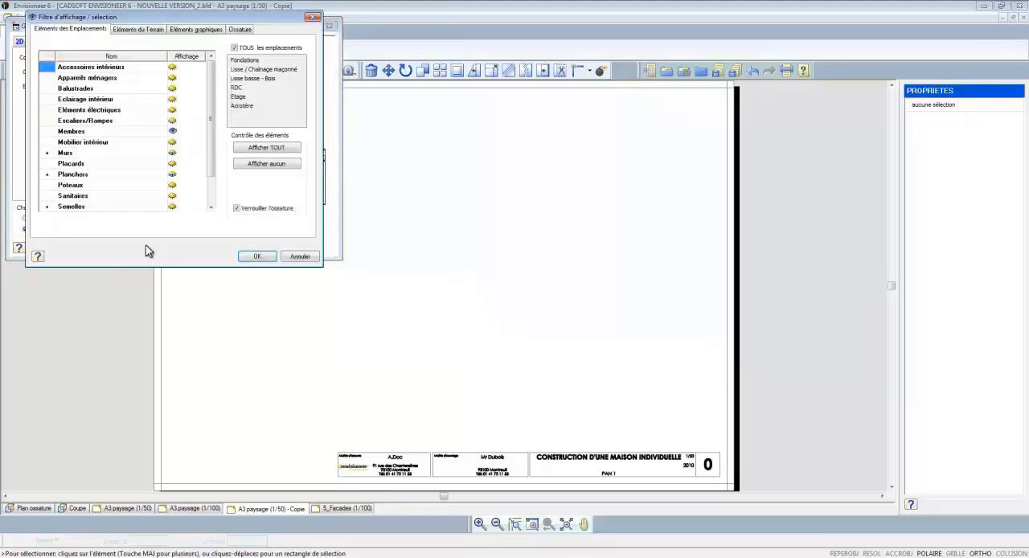
click(234, 47)
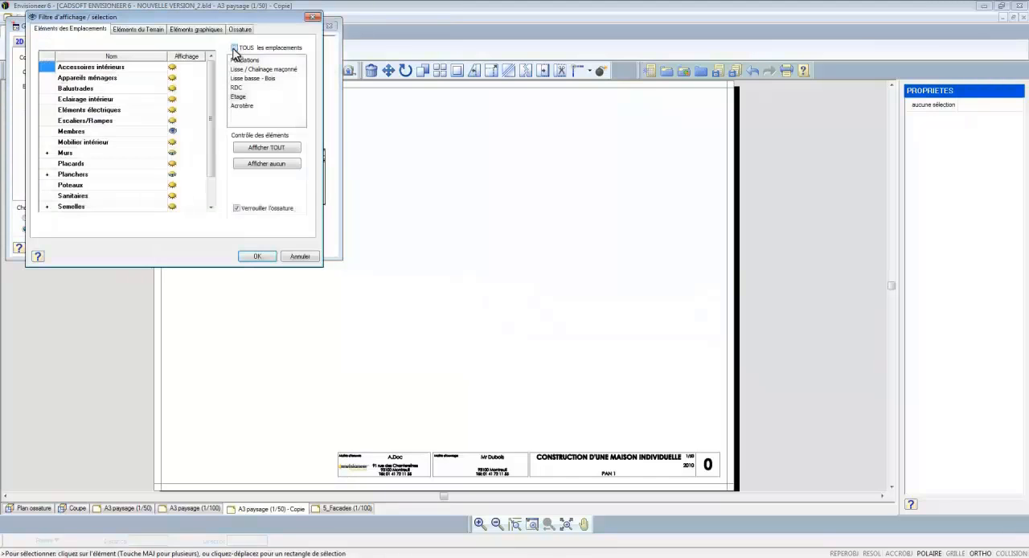
click(239, 96)
click(247, 210)
click(264, 166)
click(257, 255)
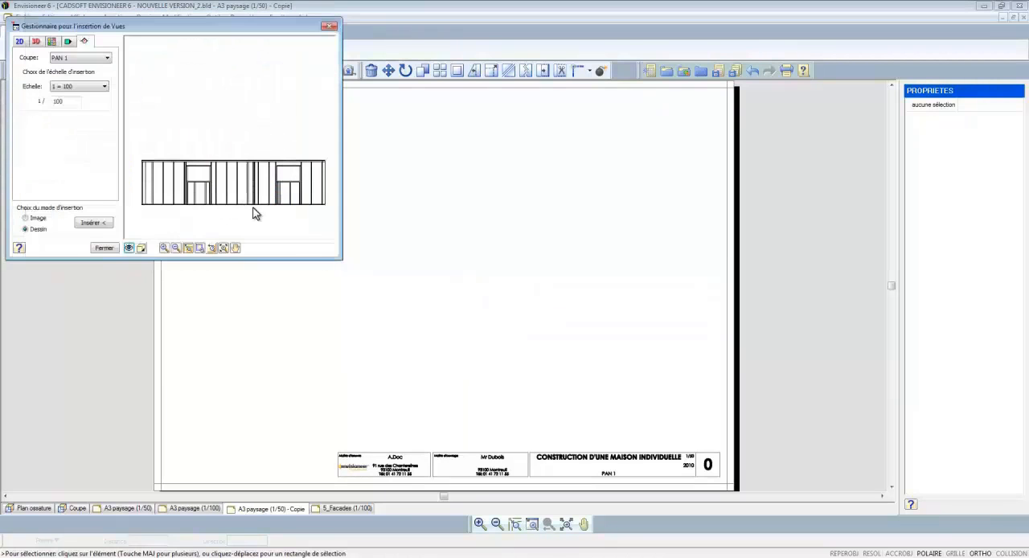
Step: Insert the PAN 1 section in Hachuré display at scale 1 = 50 in the upper right area of the sheet
click(141, 247)
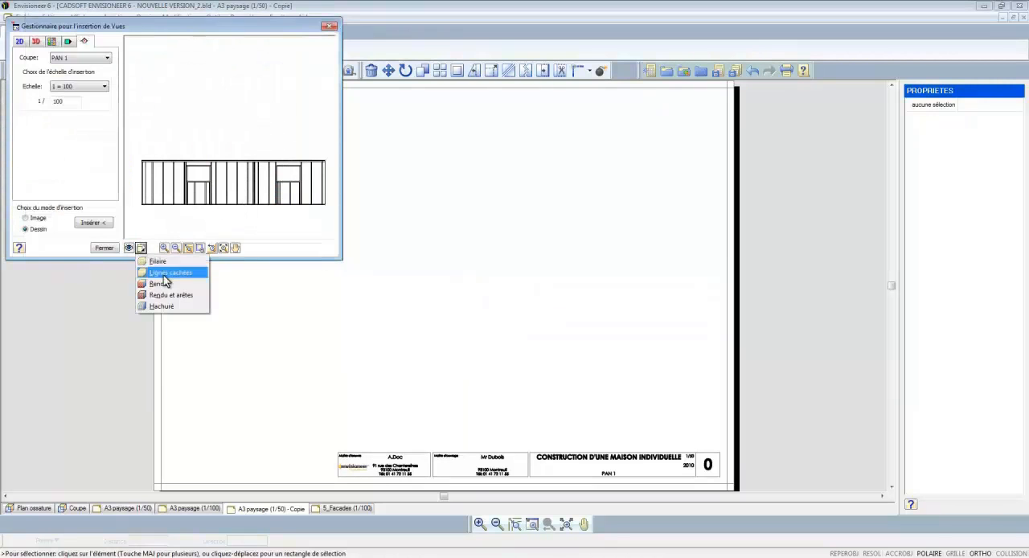
click(160, 307)
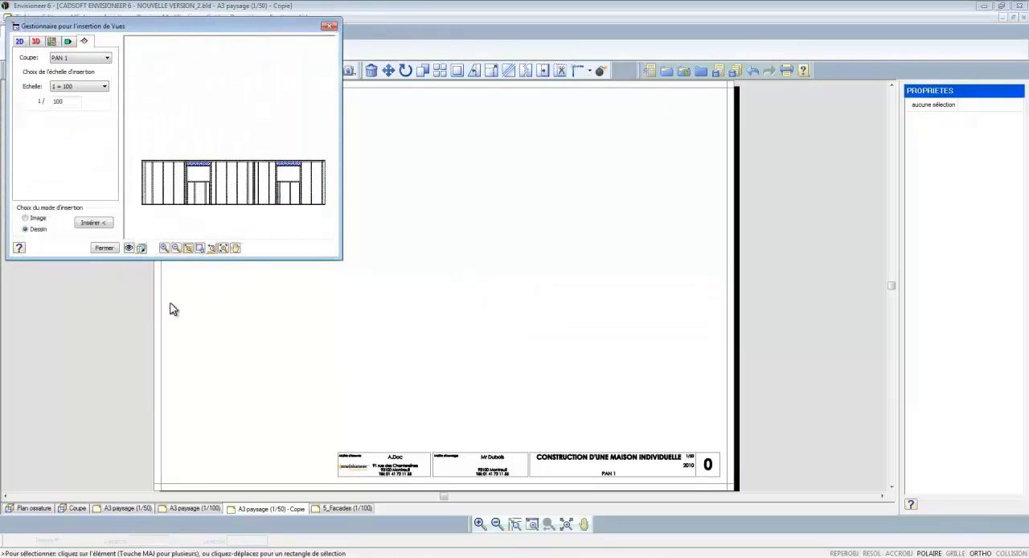
click(96, 87)
click(69, 144)
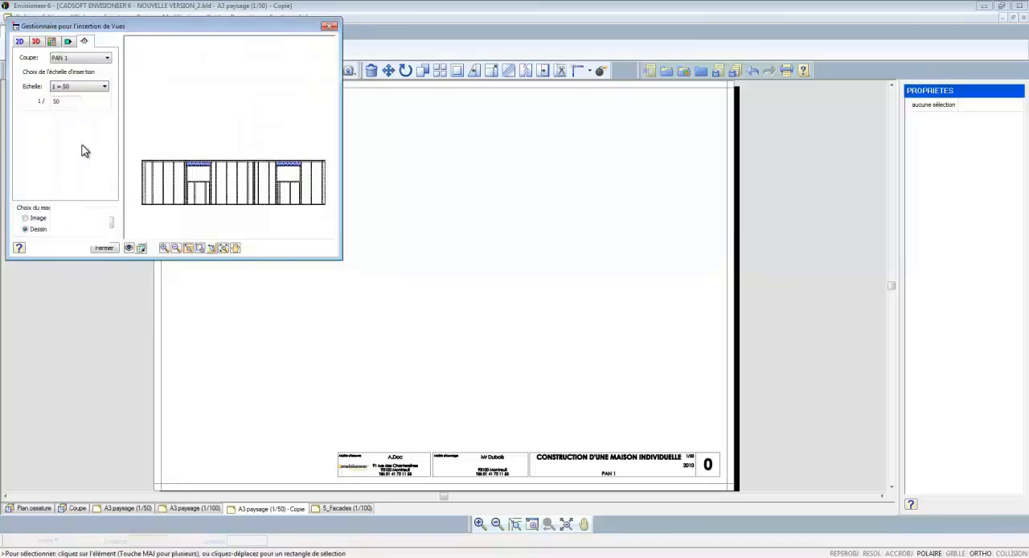
click(96, 223)
click(556, 133)
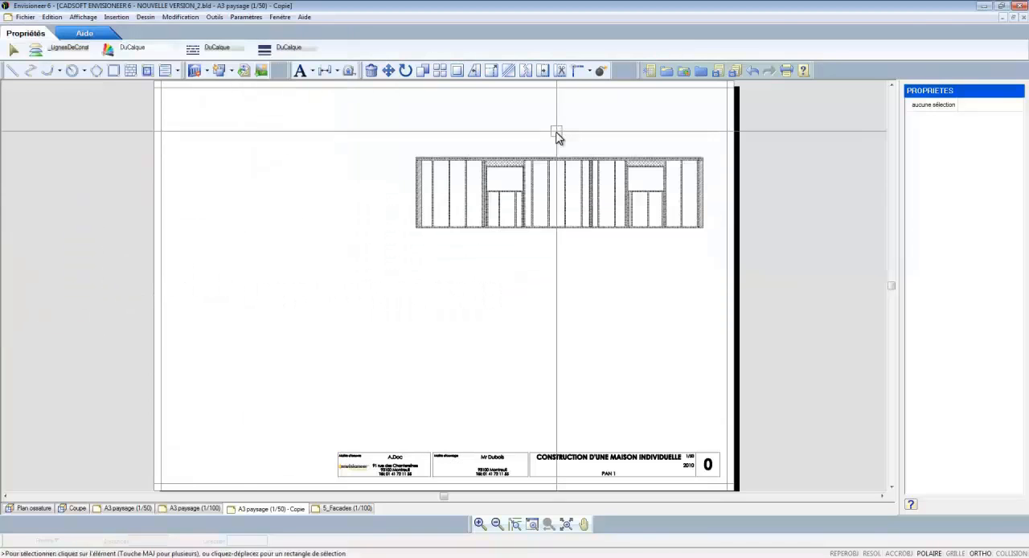
Step: Edit the inserted section's block definition and delete the hatched post beyond the last stud at the panel's right end
scroll(603, 171, up, 2)
scroll(668, 177, up, 3)
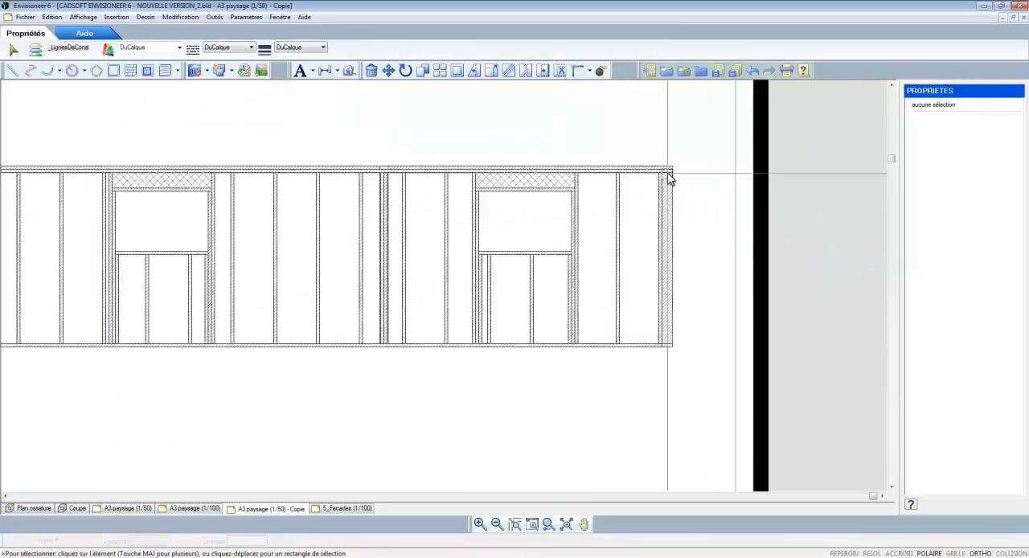
click(671, 178)
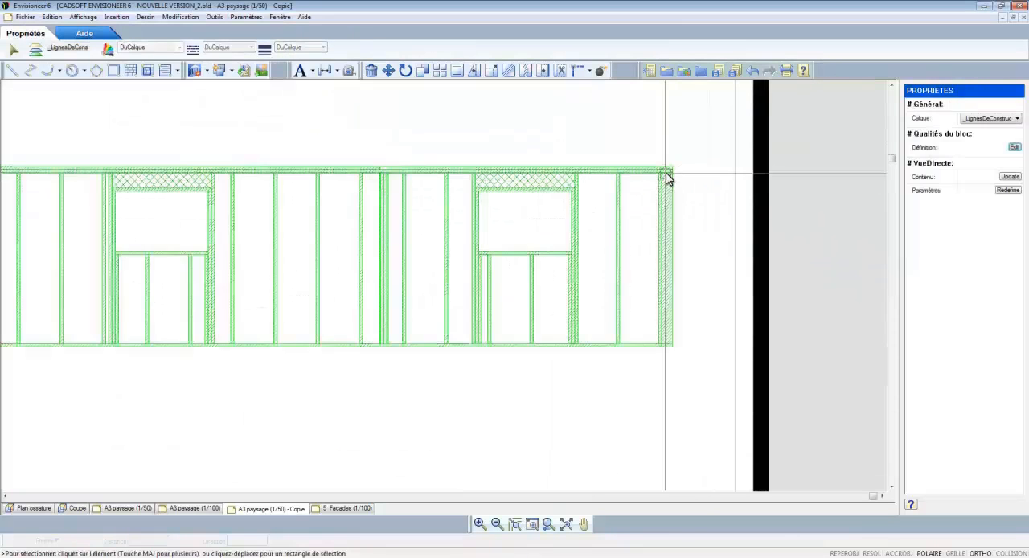
click(1016, 148)
drag(697, 360, 665, 177)
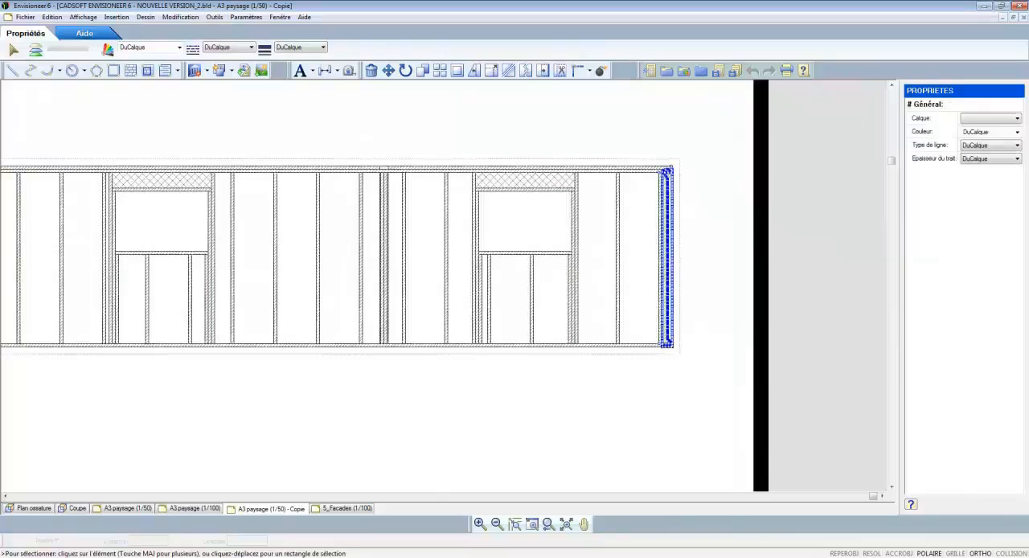
key(Delete)
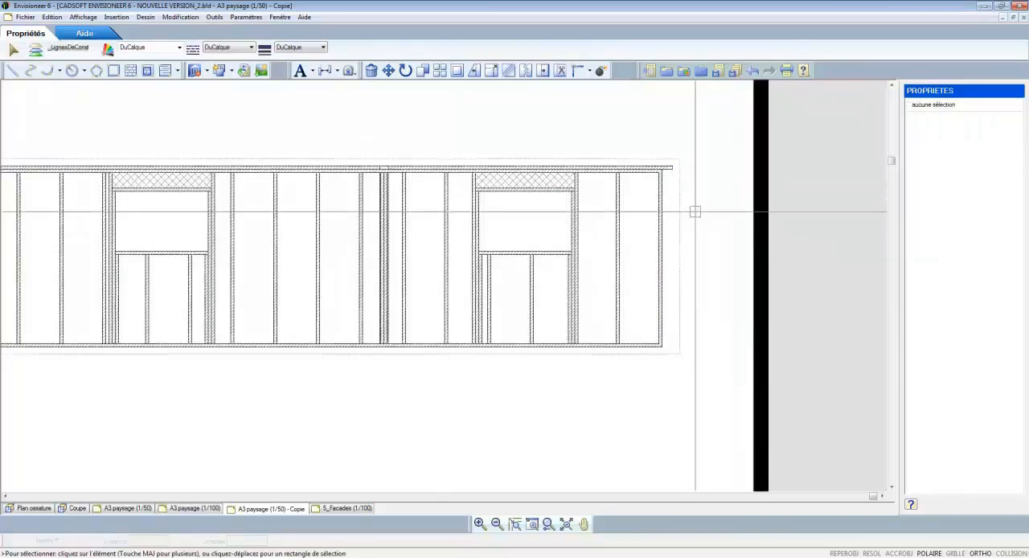
Step: Delete the short pieces of the upper top plate at the panel's left end and above the middle junction
scroll(715, 173, down, 2)
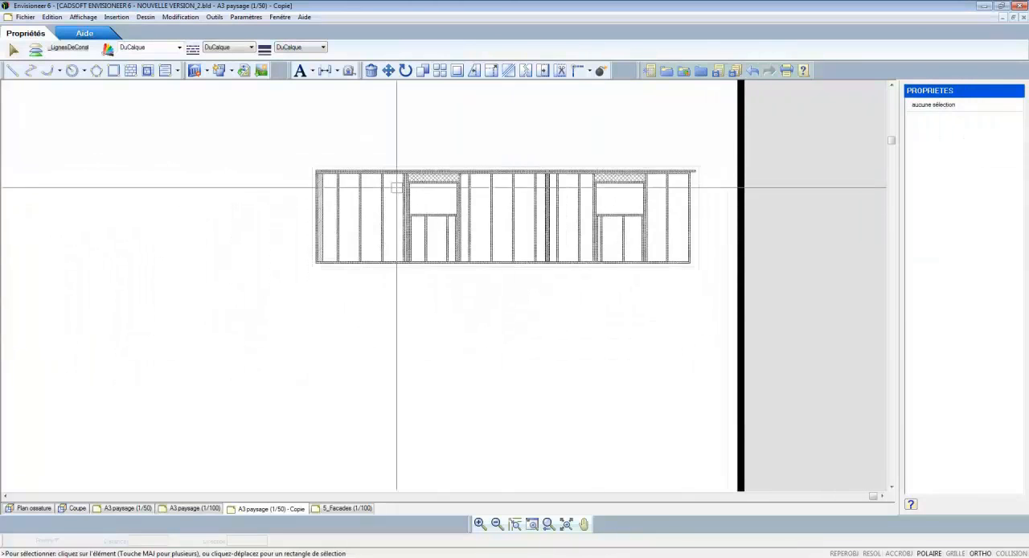
scroll(322, 183, up, 2)
scroll(321, 183, up, 1)
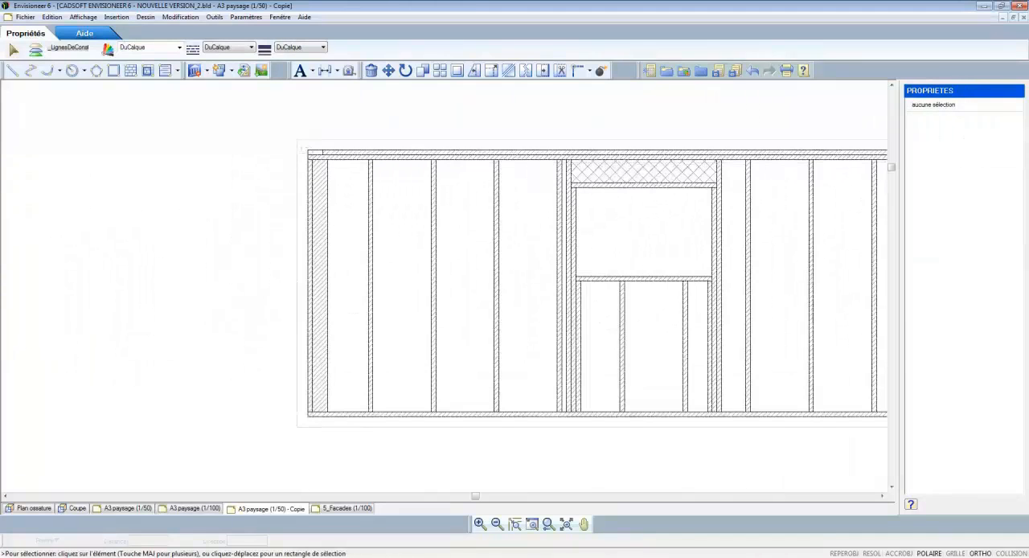
click(294, 143)
key(Delete)
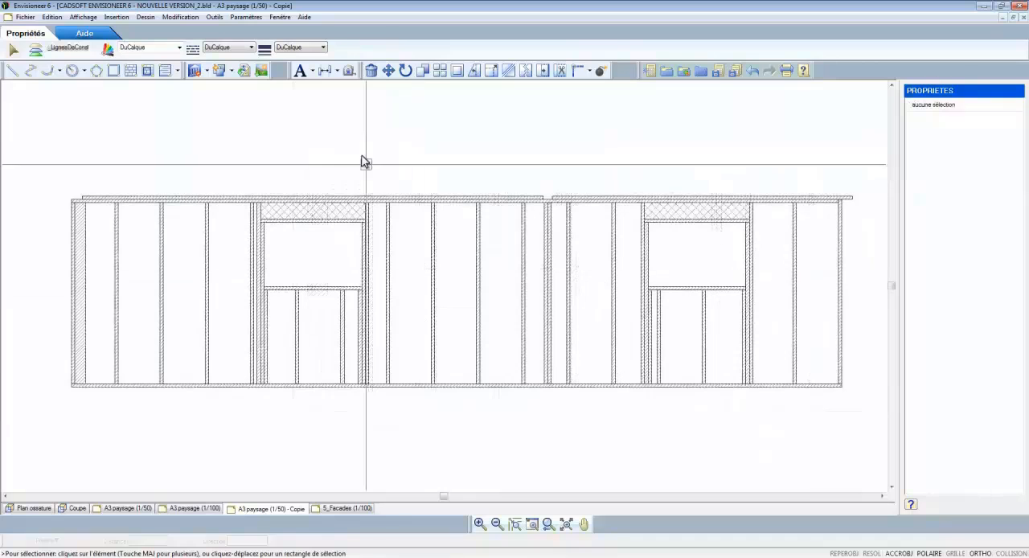
Step: Make Cotes continue - millimètre the current dimension style
click(249, 18)
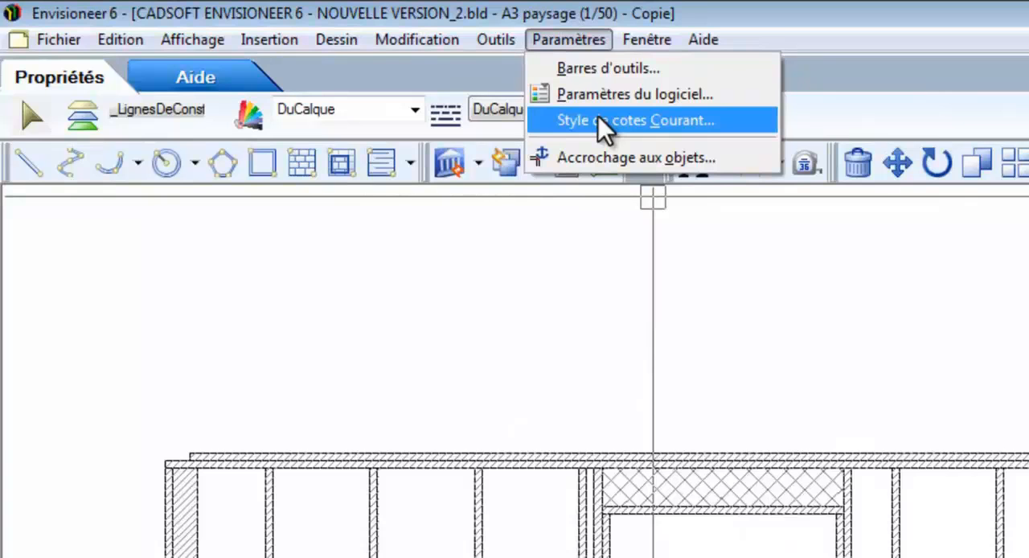
click(598, 120)
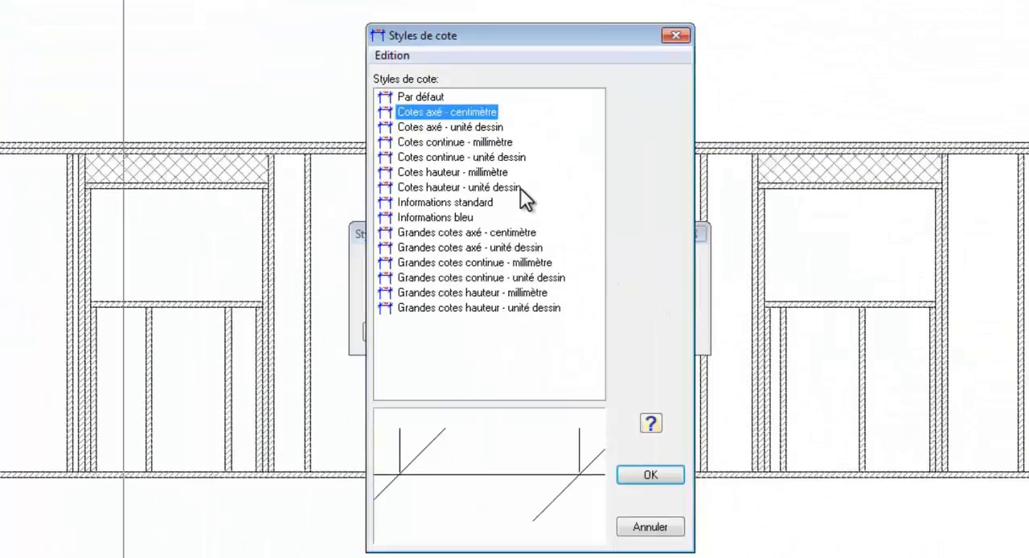
click(495, 145)
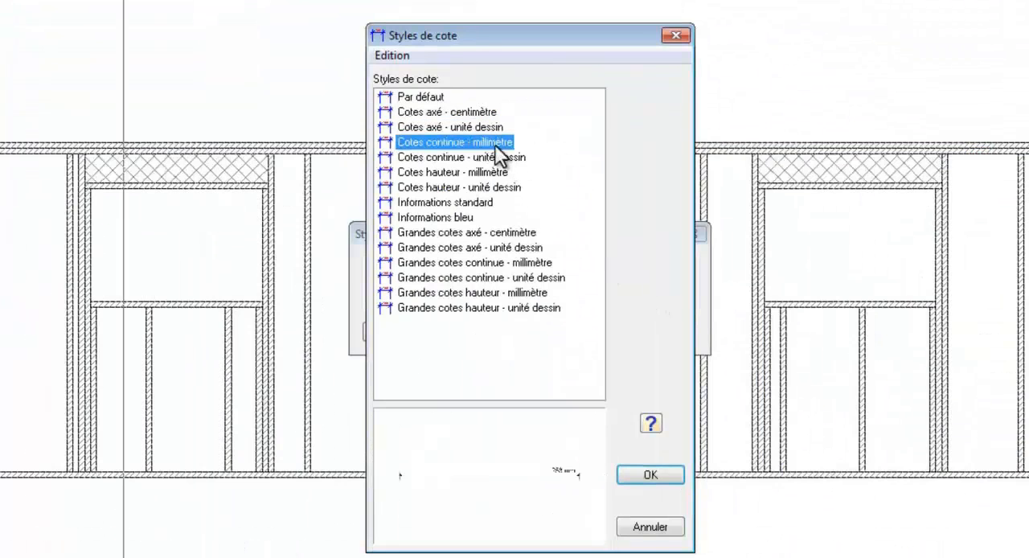
click(649, 474)
click(567, 332)
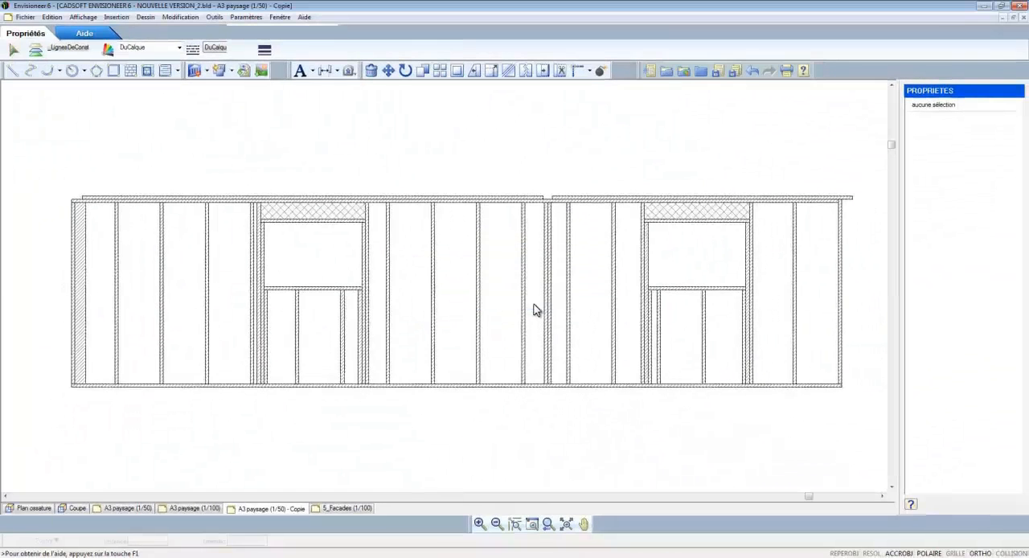
Step: Add a vertical linear dimension for the stud height, placed just outside the panel's left end
click(337, 70)
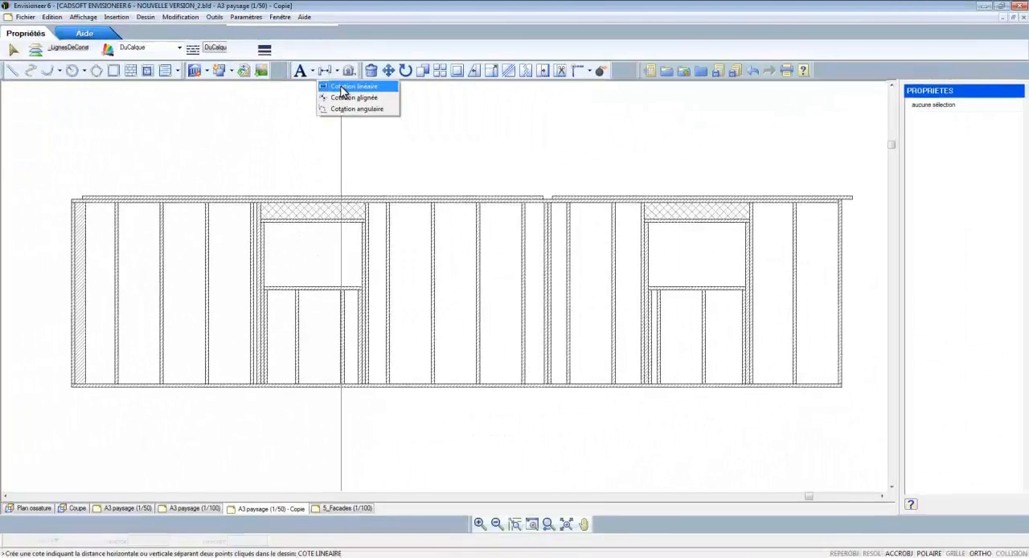
click(342, 87)
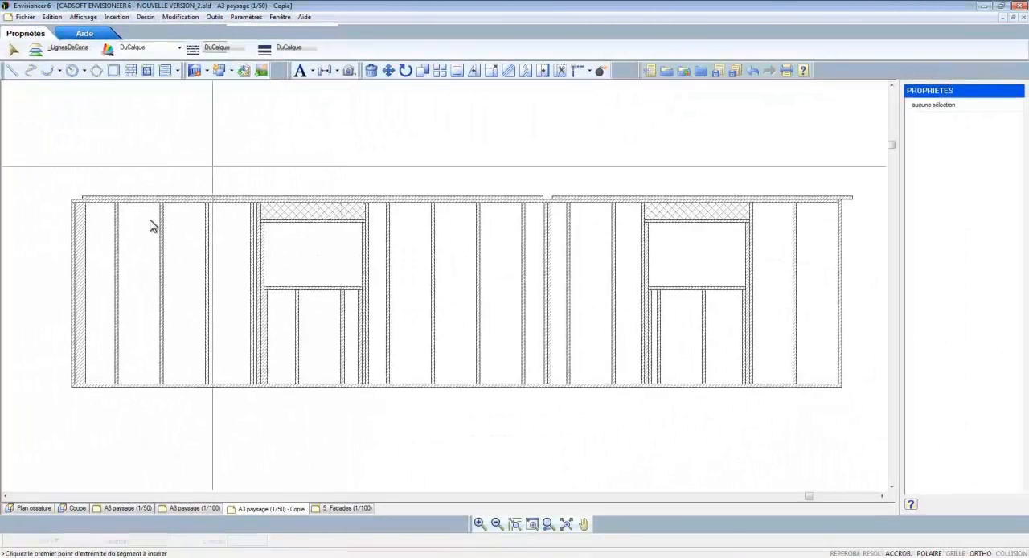
click(71, 386)
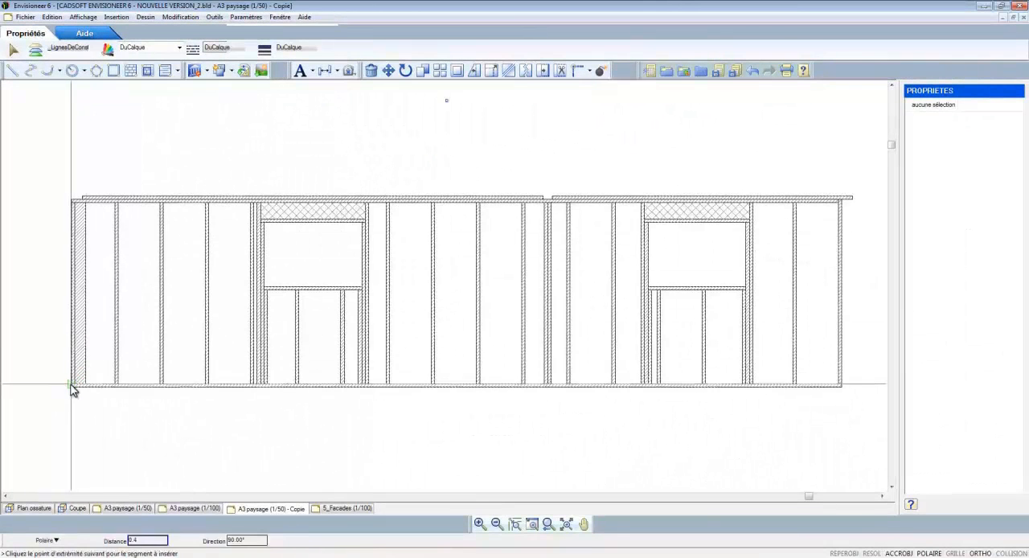
click(70, 207)
click(51, 205)
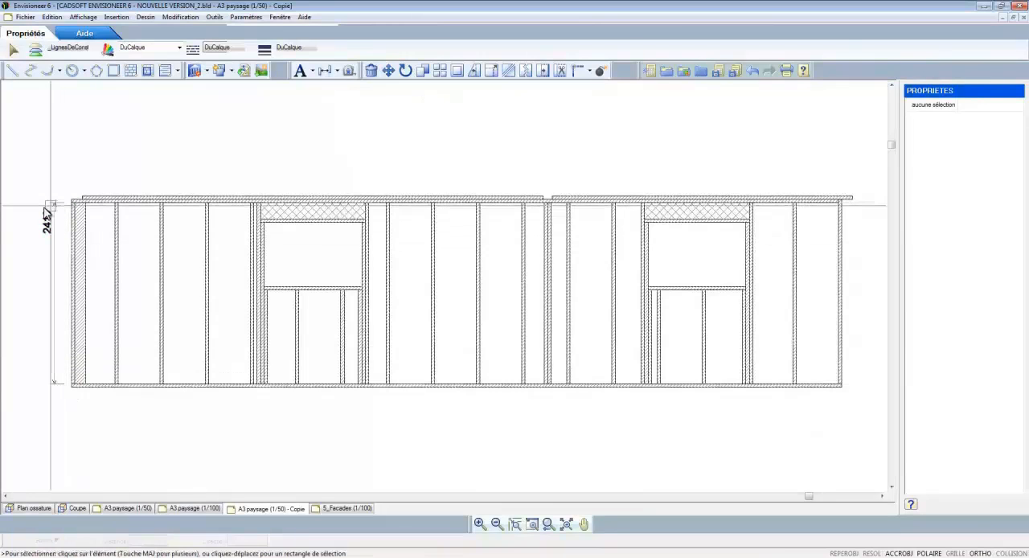
Step: Add a vertical linear dimension for the left window opening's height, placed inside the opening near its right side
right_click(20, 226)
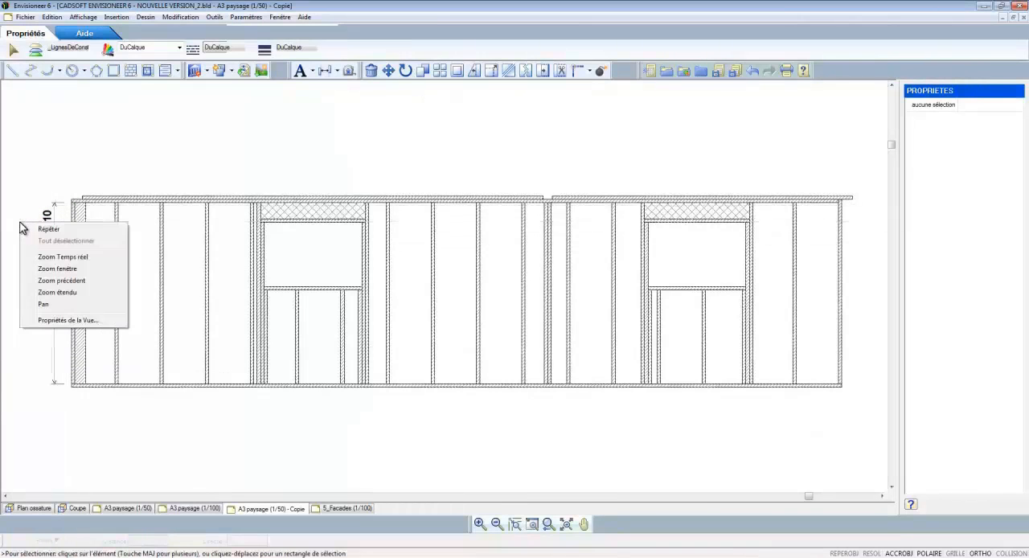
click(32, 235)
scroll(370, 235, up, 2)
scroll(372, 235, up, 1)
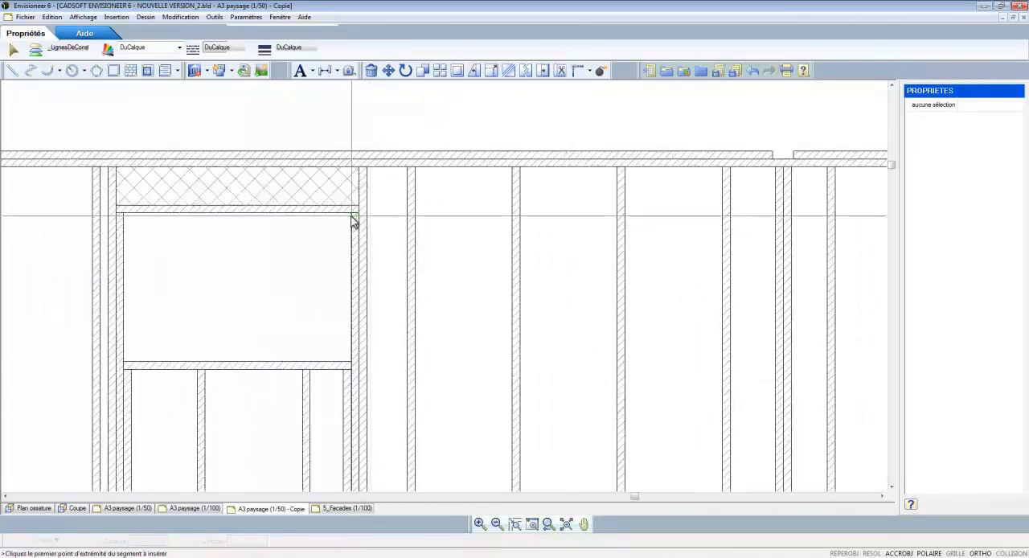
click(348, 360)
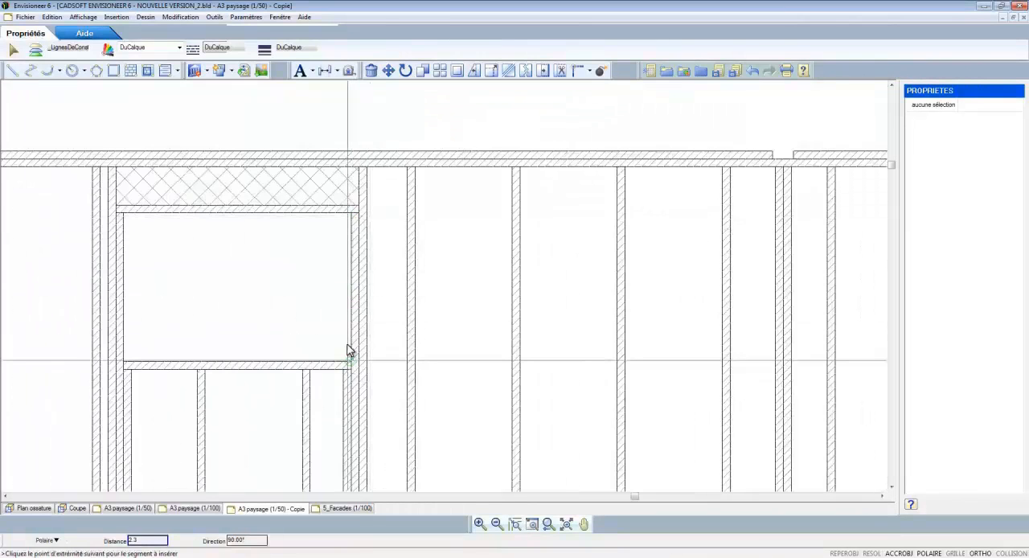
click(343, 216)
Step: Add a horizontal linear dimension for the left window opening's width, placed inside the opening near its lower edge
right_click(342, 216)
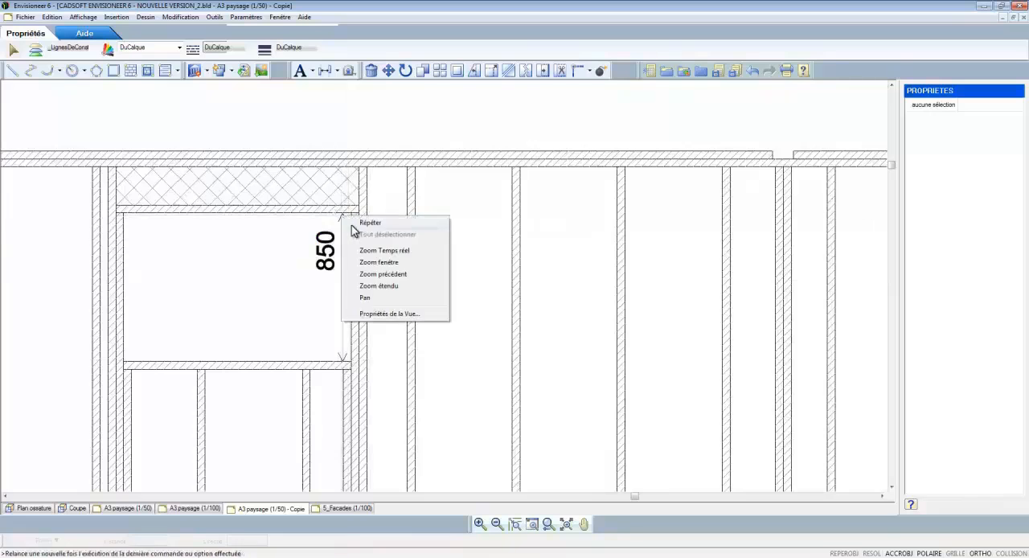
click(357, 220)
click(125, 213)
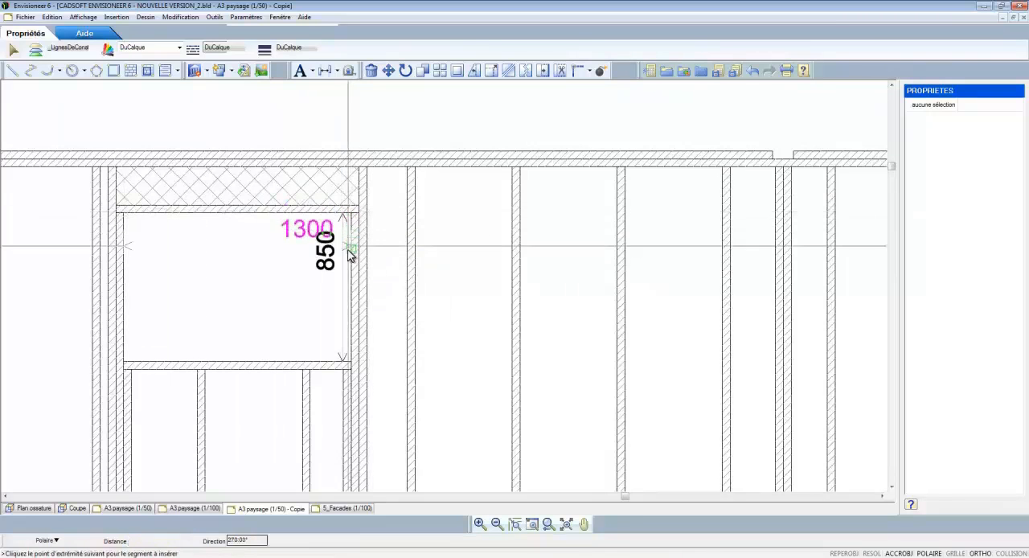
click(348, 352)
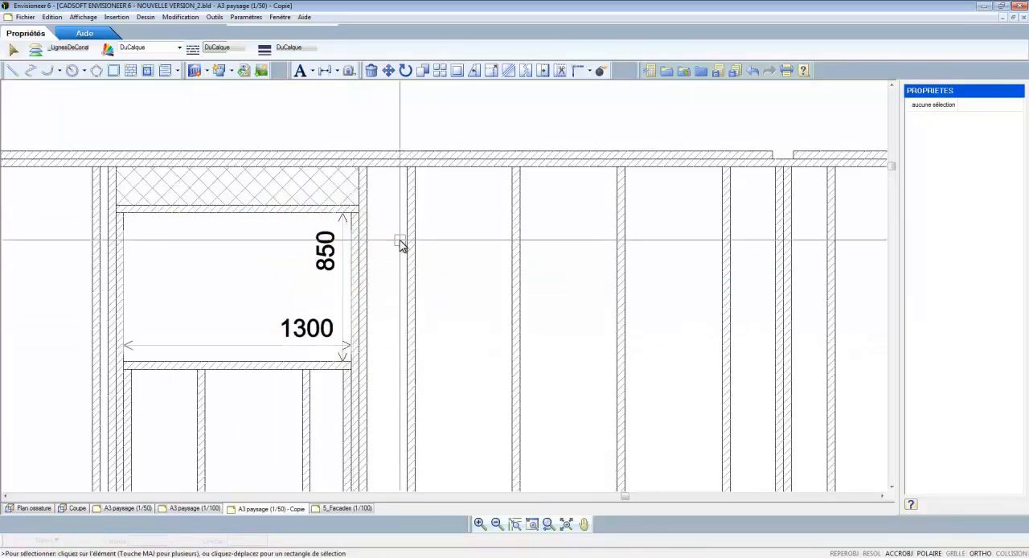
Step: Add a horizontal dimension from the panel's left end to the near face of the first intermediate stud, placed just below the bottom plate
scroll(402, 245, down, 2)
scroll(402, 245, down, 1)
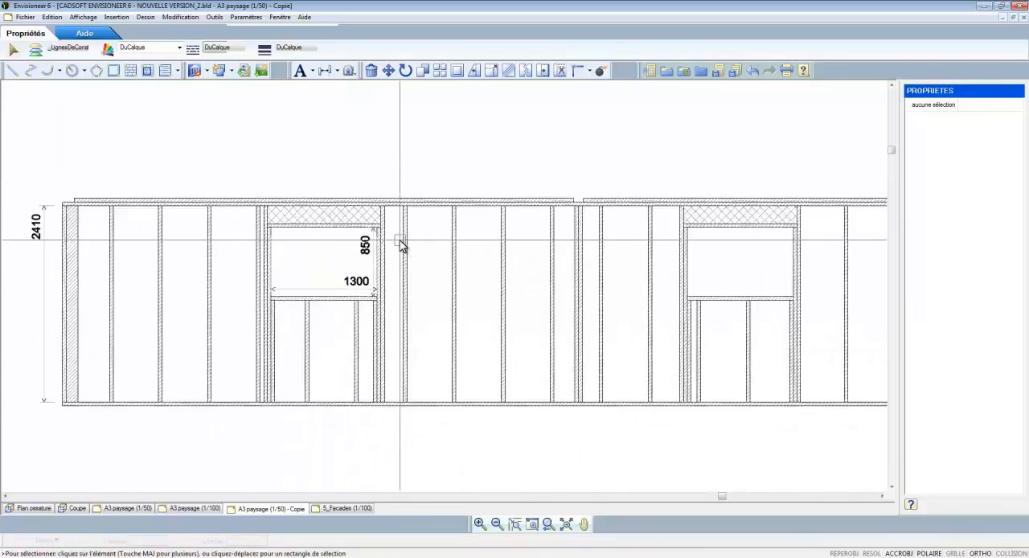
scroll(4, 350, up, 2)
right_click(4, 350)
click(24, 356)
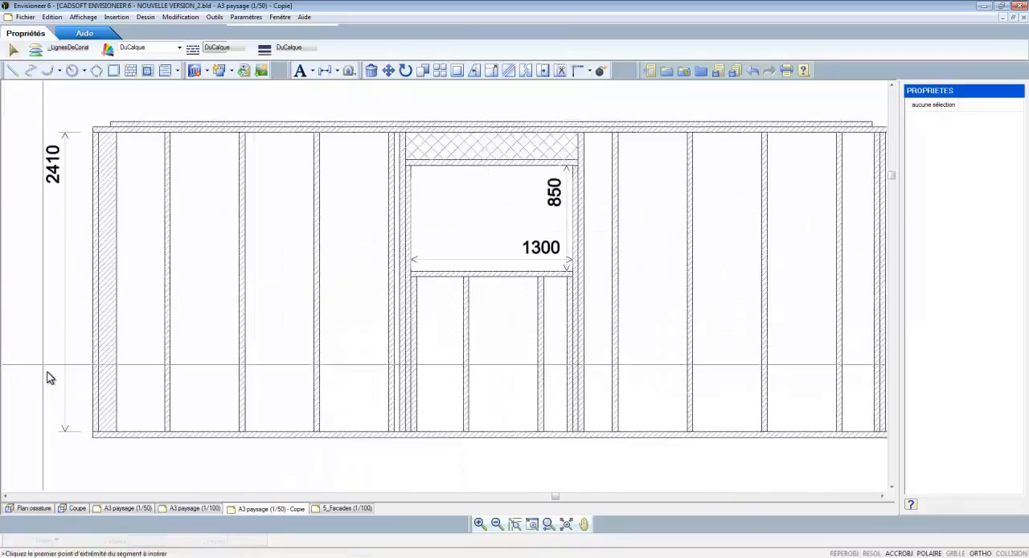
click(90, 433)
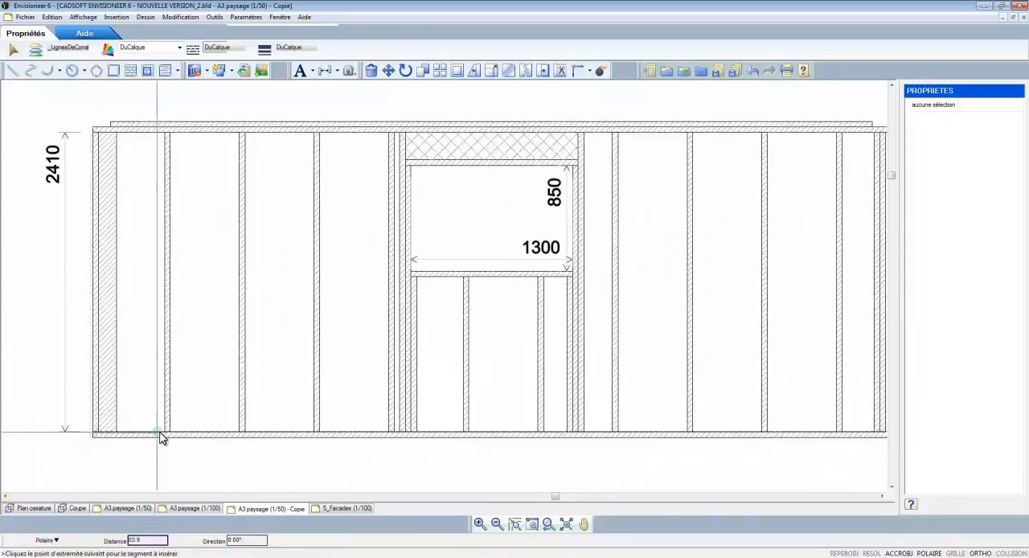
right_click(161, 476)
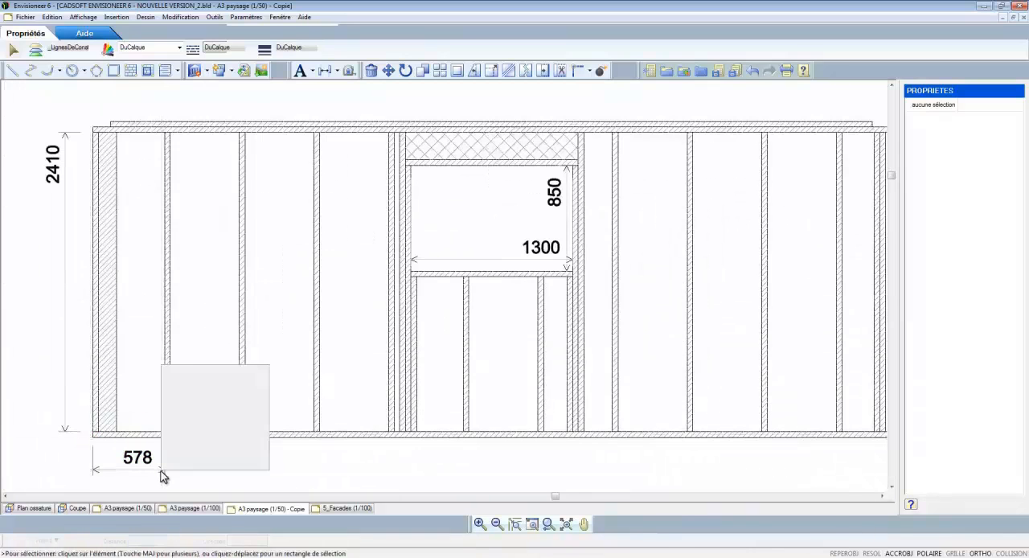
Step: Add a cumulative horizontal dimension from the panel's left end to the second intermediate stud, on the same line below the bottom plate
click(187, 371)
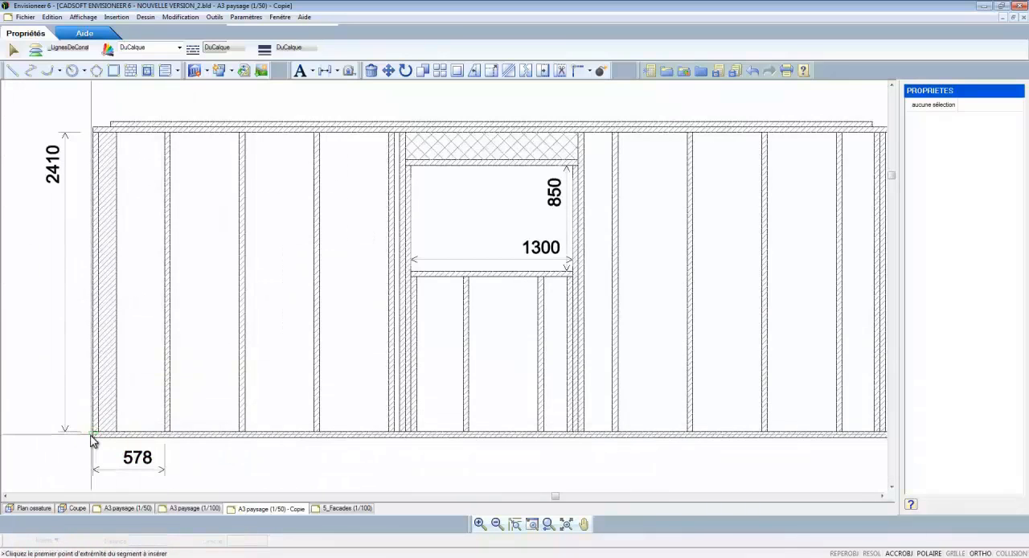
click(94, 433)
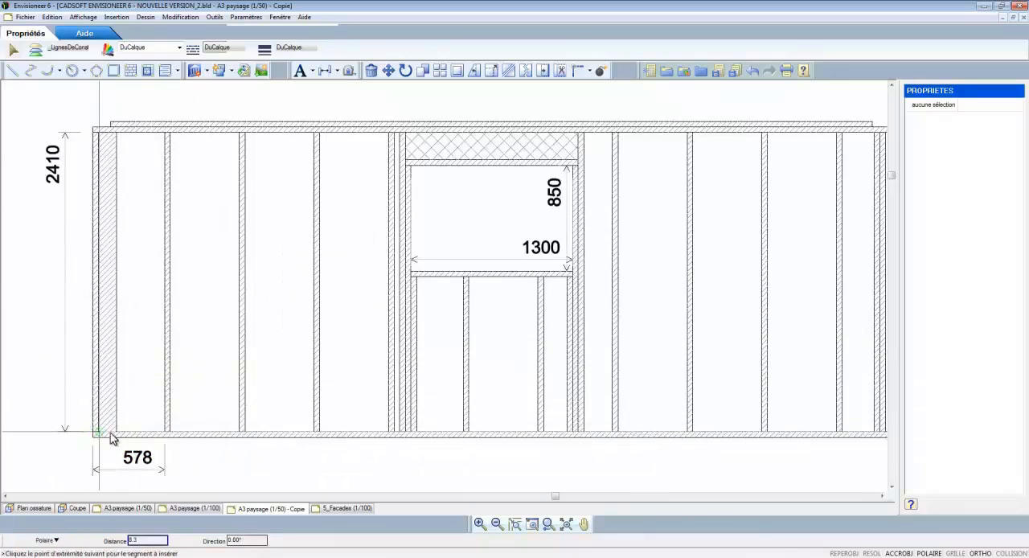
click(238, 436)
key(Escape)
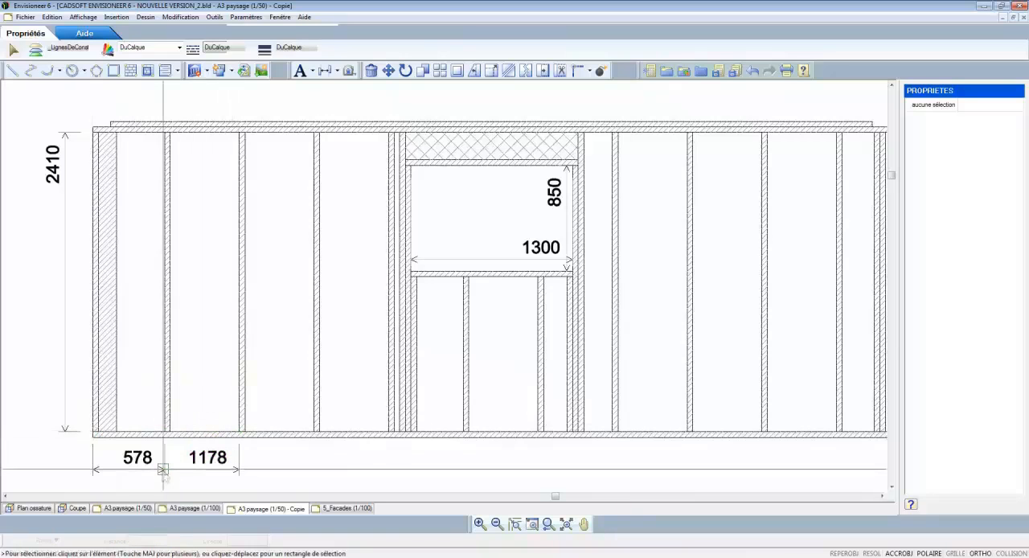
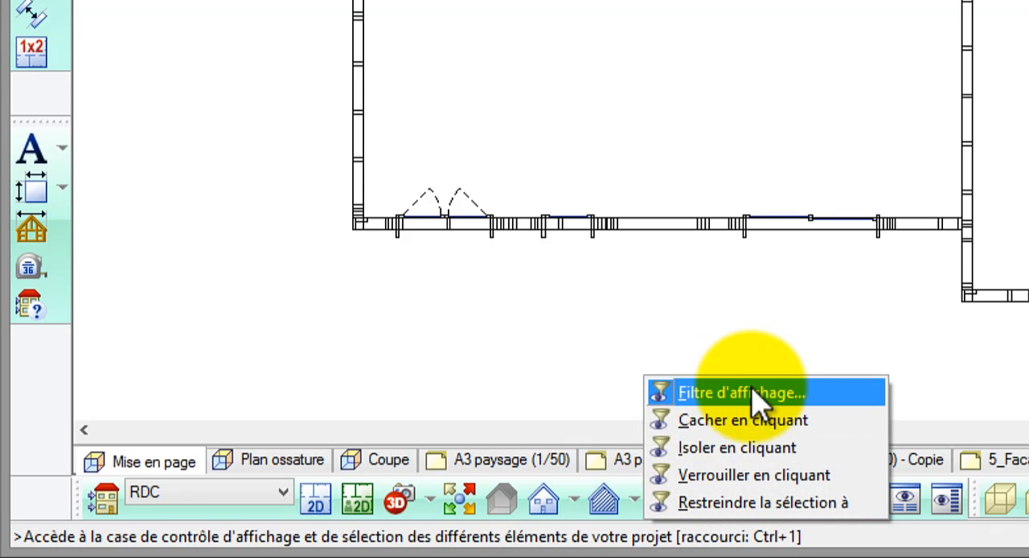
Step: Set the display filter to show the Repères pans ossature only for the RDC location
click(753, 391)
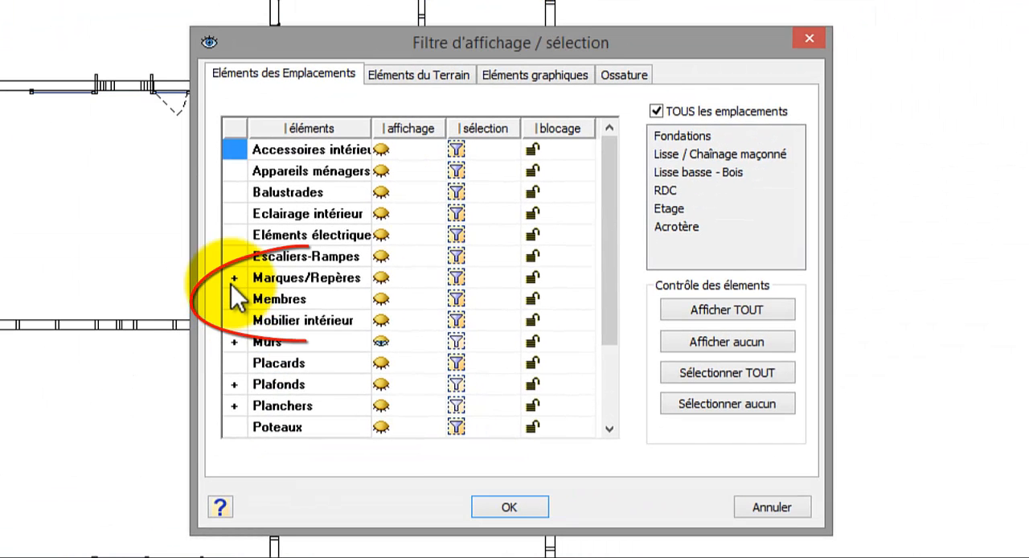
click(268, 257)
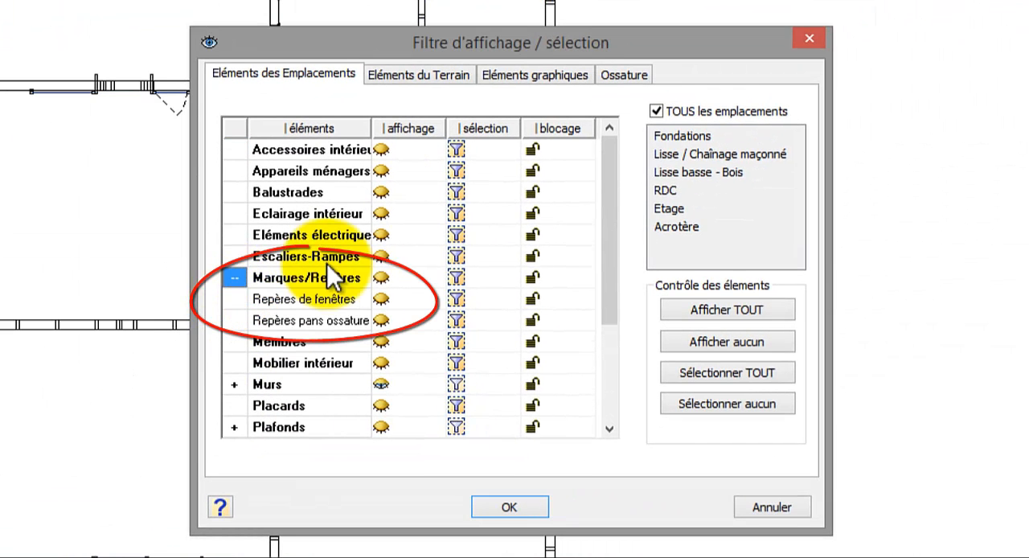
click(655, 111)
click(664, 190)
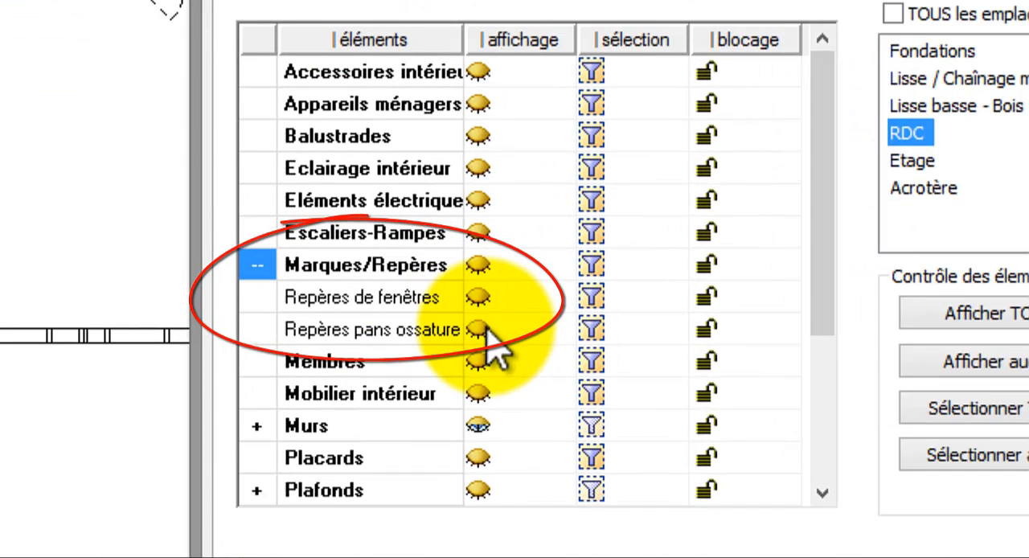
click(382, 319)
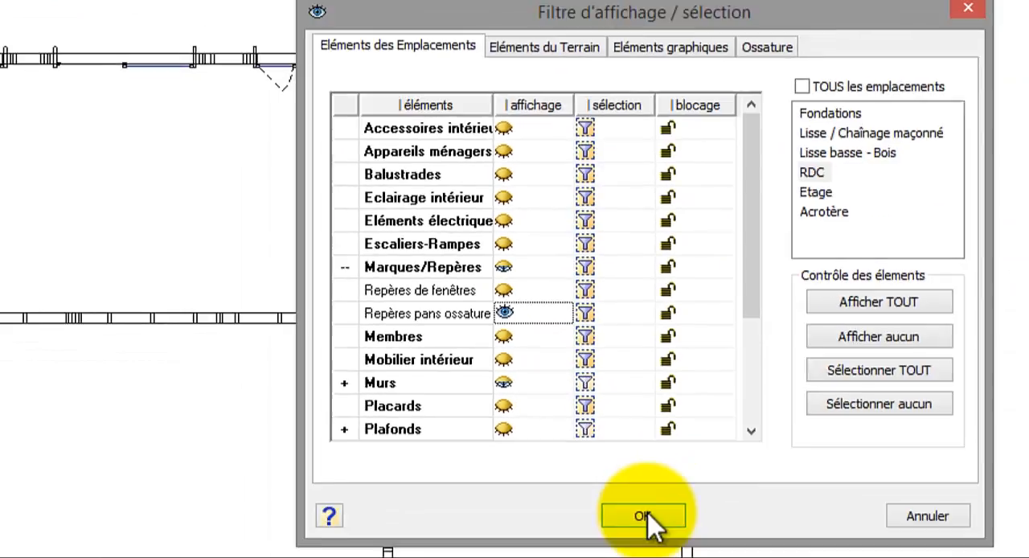
click(652, 521)
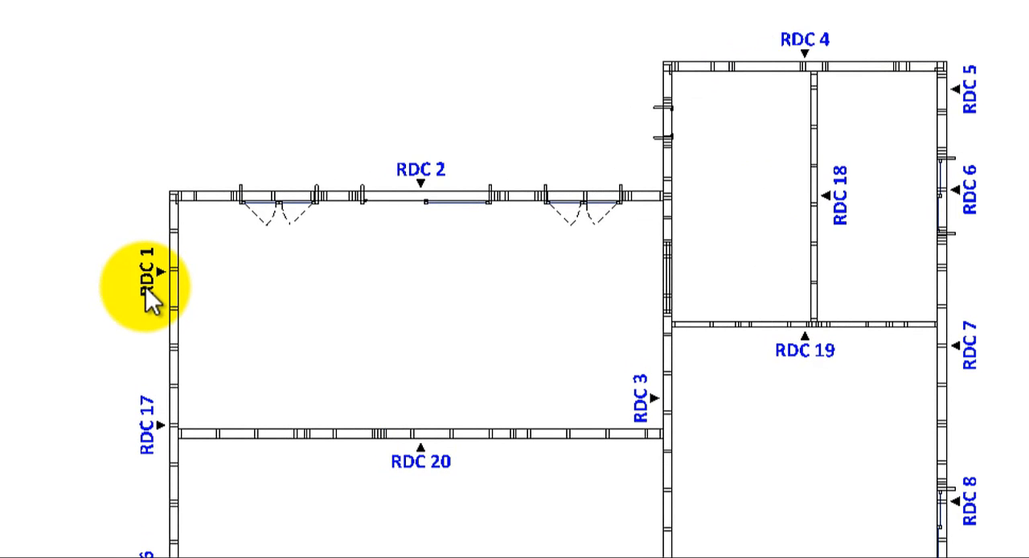
Step: Open the wall panel editor from the RDC 1 marker and preview panels RDC 1, RDC 2 and RDC 3
click(145, 287)
right_click(145, 287)
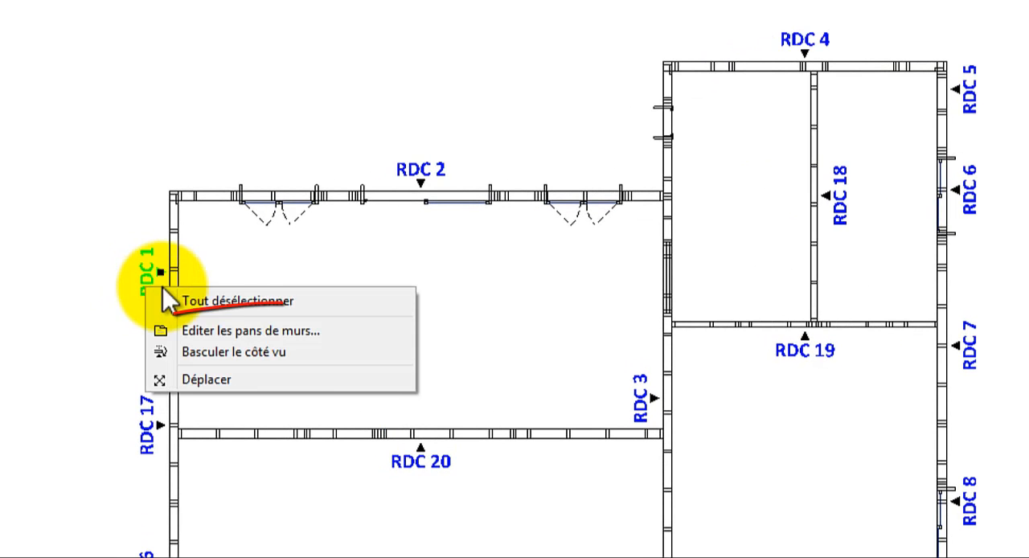
click(201, 330)
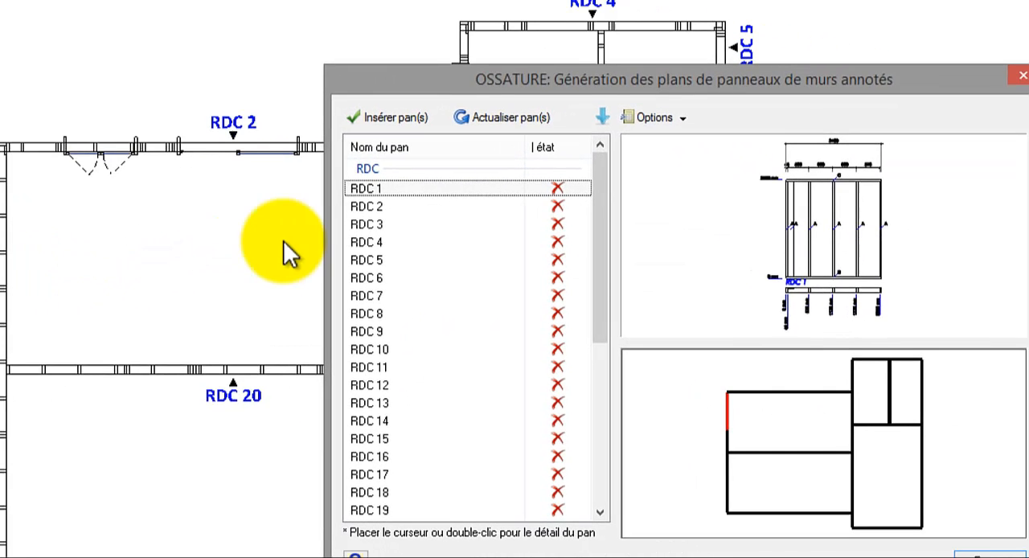
click(367, 188)
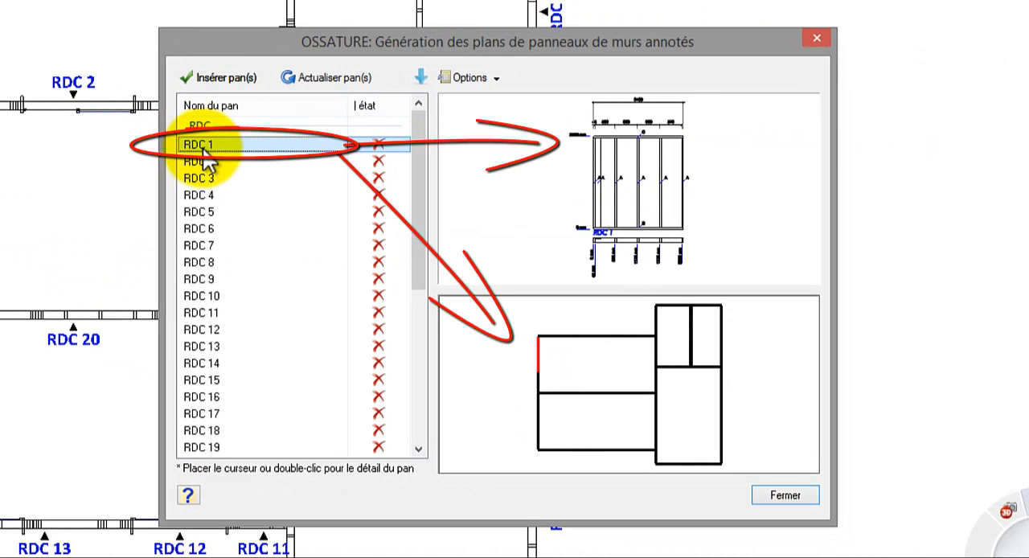
click(205, 161)
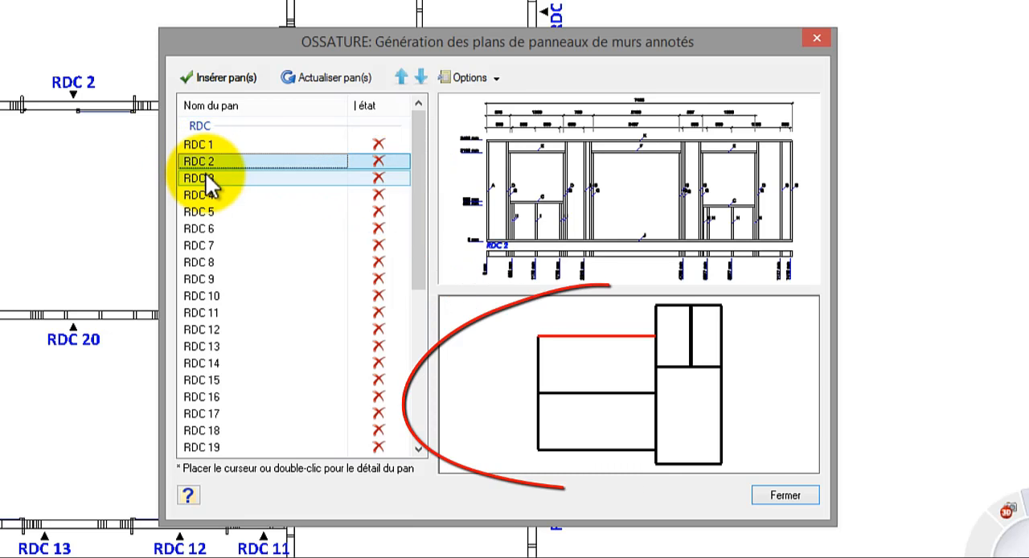
click(206, 177)
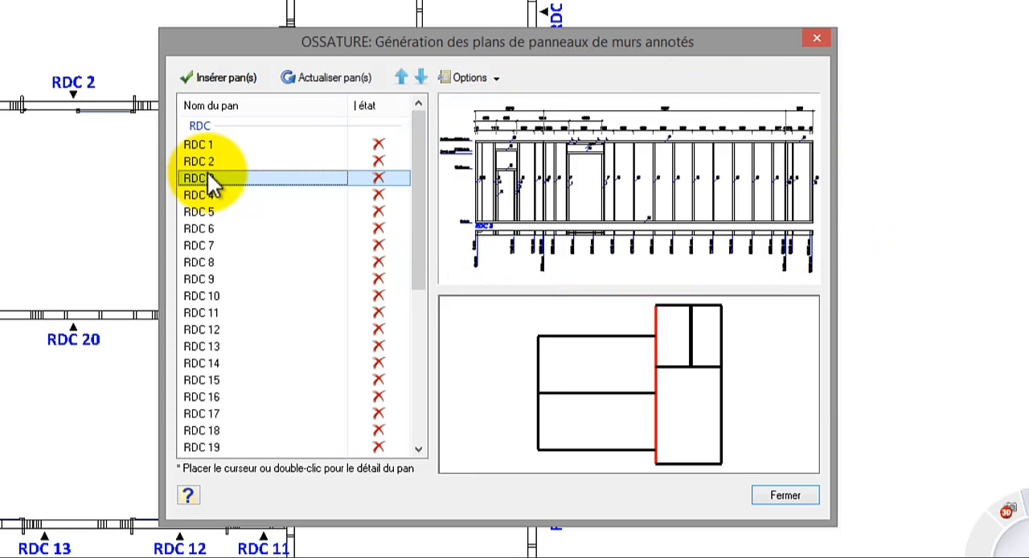
Step: Move panel RDC 3 up to first place in the panel list, and preview the renumbered panels RDC 2 and RDC 3
click(402, 81)
click(402, 80)
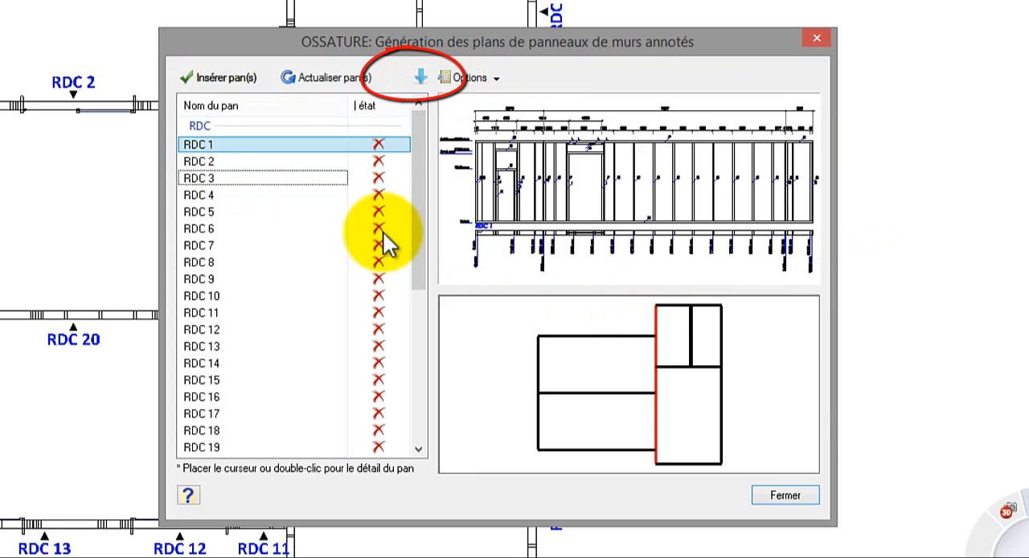
click(243, 165)
click(243, 178)
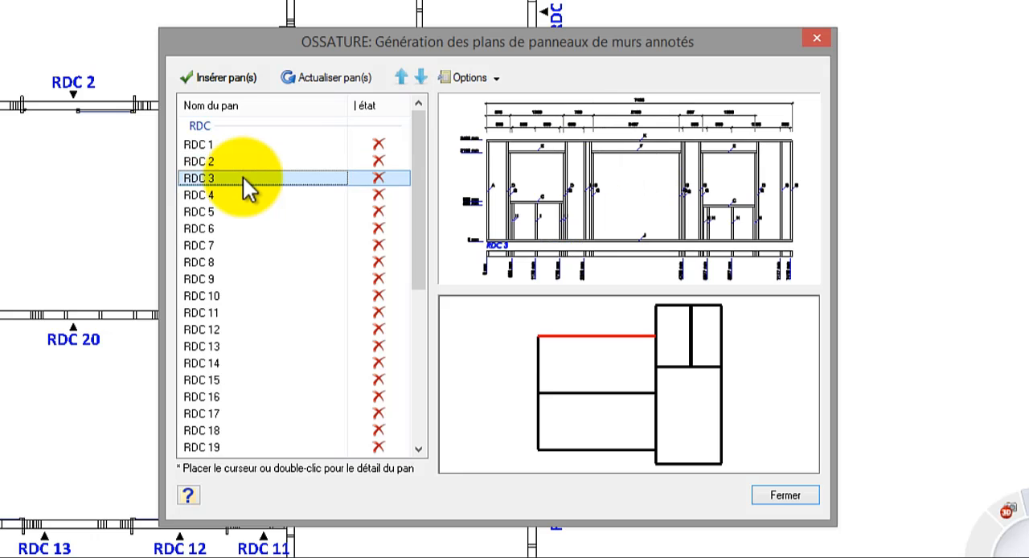
click(241, 164)
Step: Turn off the annotations in the properties of panel RDC 2 and close the panel list
right_click(237, 167)
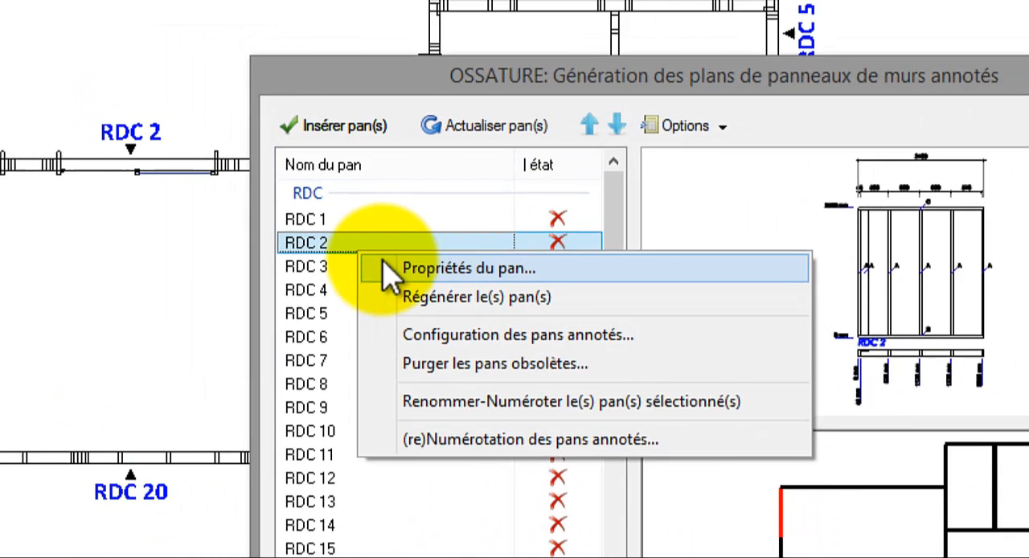
click(399, 278)
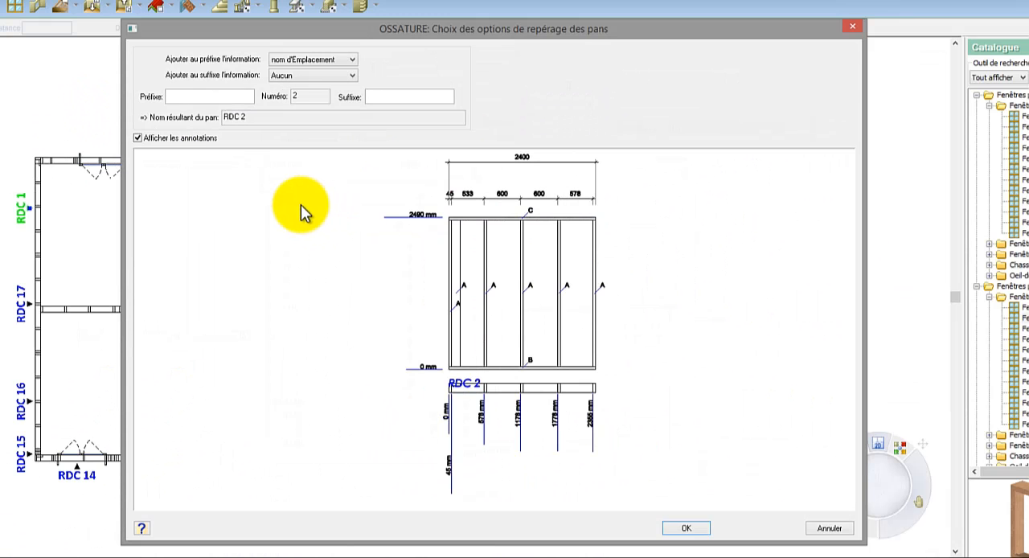
click(198, 138)
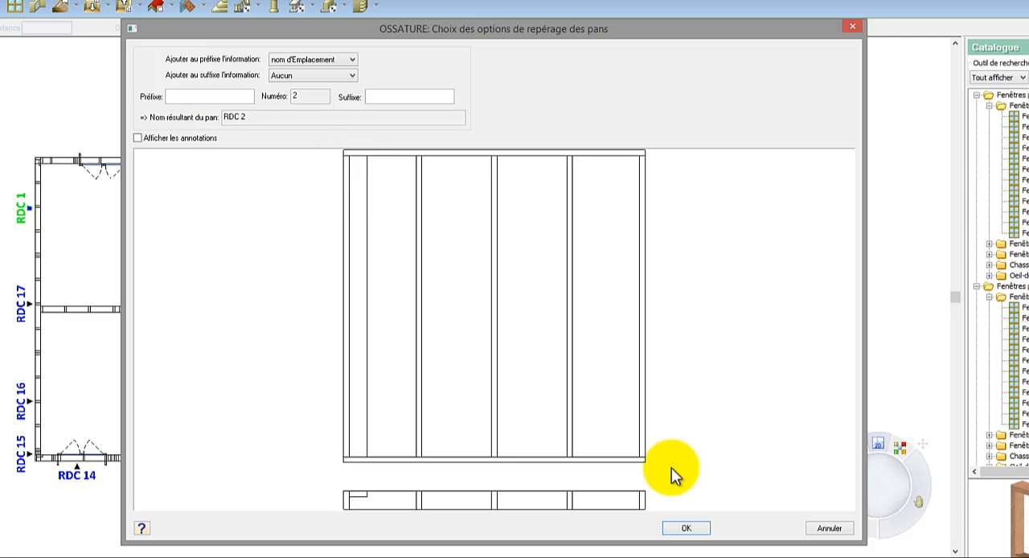
click(688, 528)
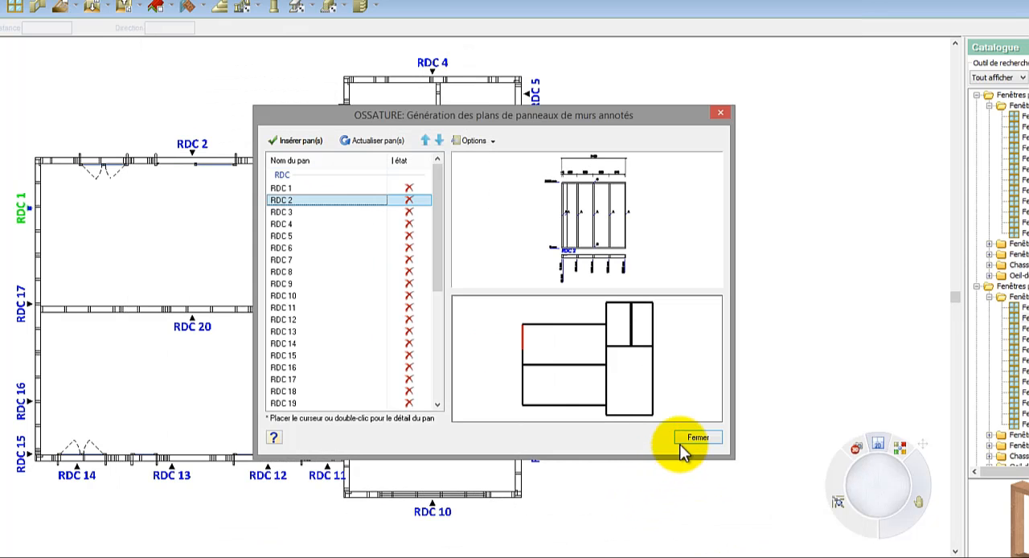
click(693, 438)
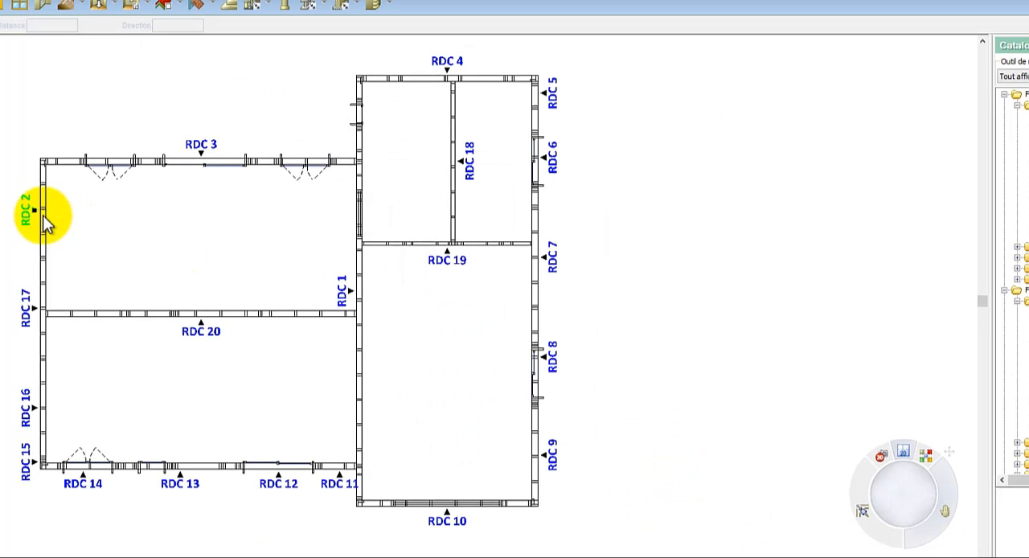
Step: Switch the viewed side of wall panel RDC 2 and check its detail view from the panel list
right_click(98, 243)
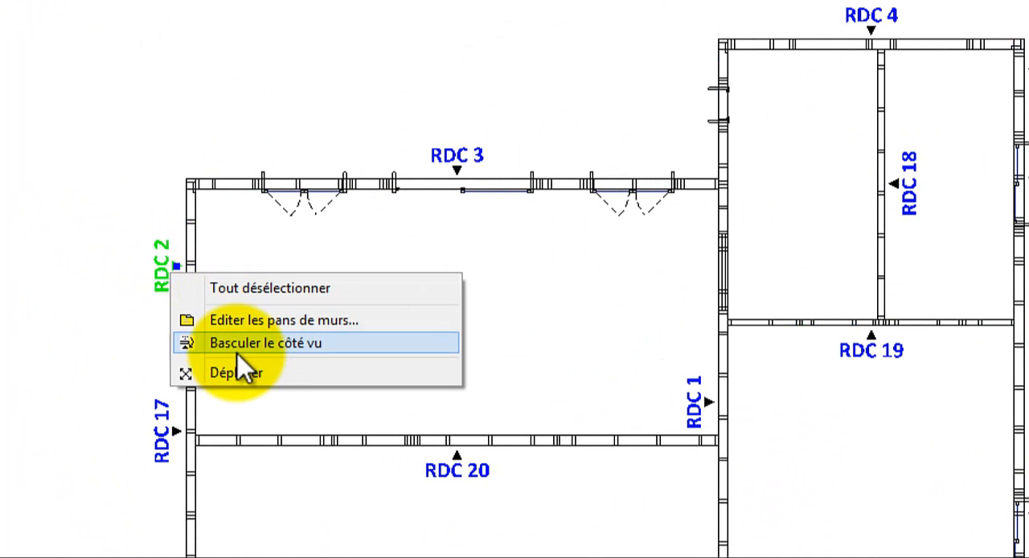
click(247, 351)
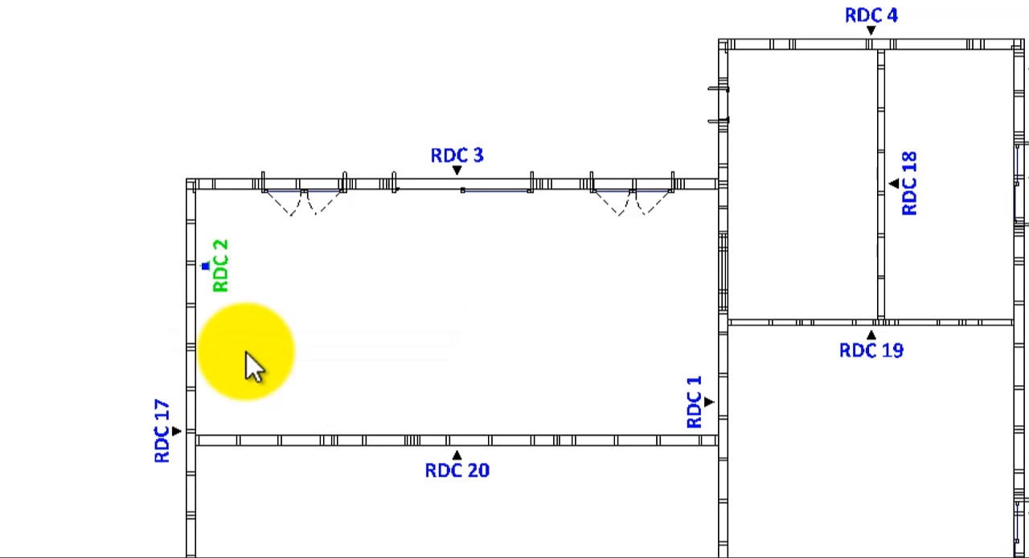
right_click(246, 347)
click(277, 396)
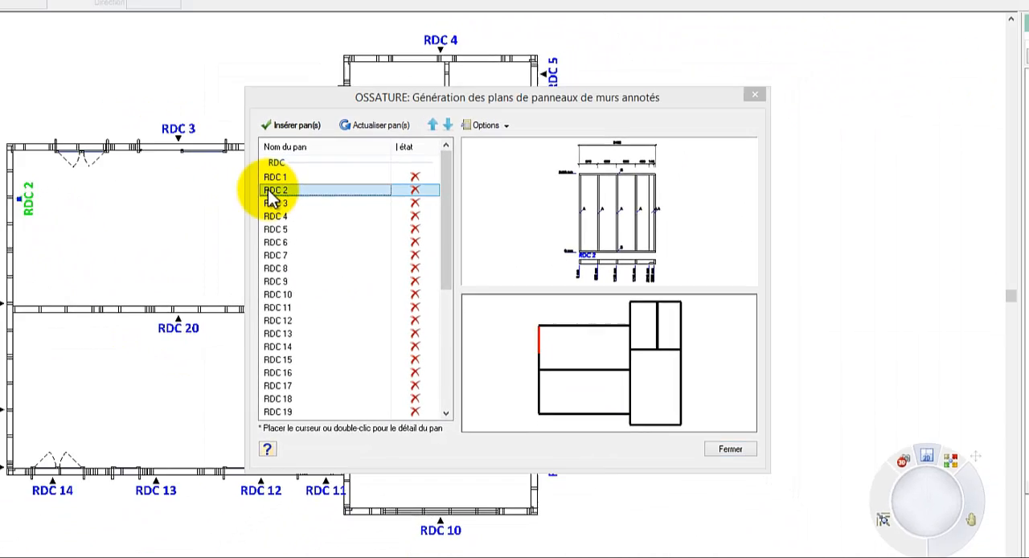
double_click(436, 214)
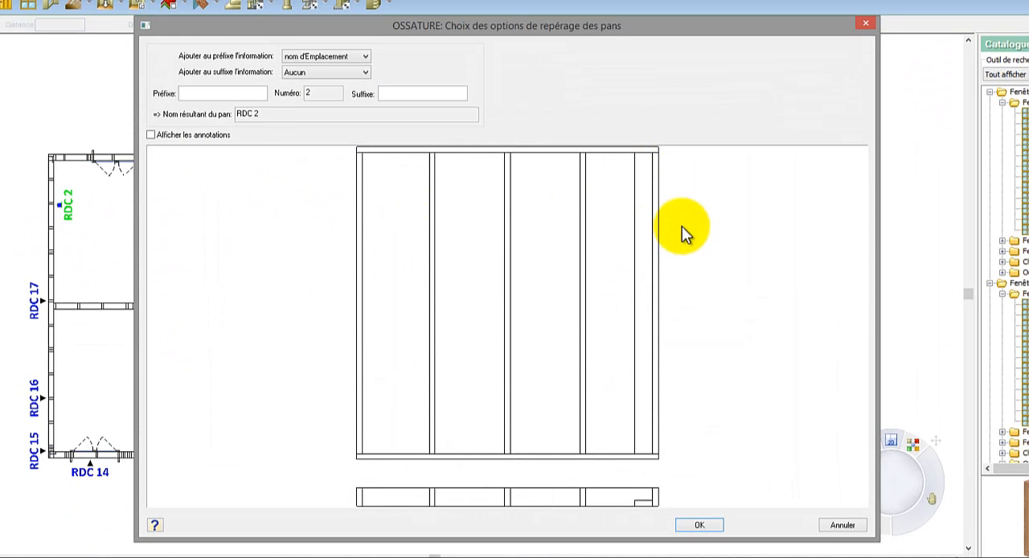
click(695, 524)
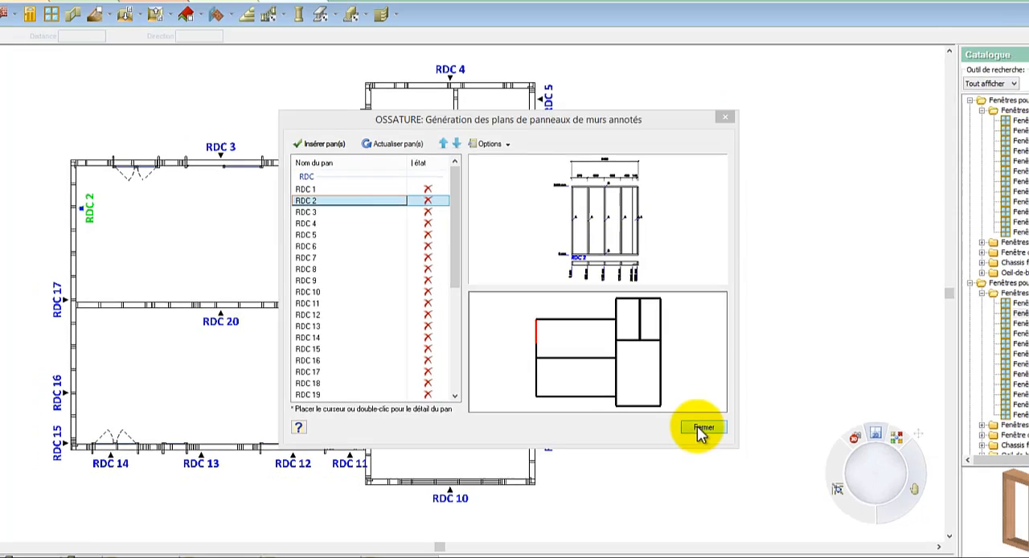
click(709, 435)
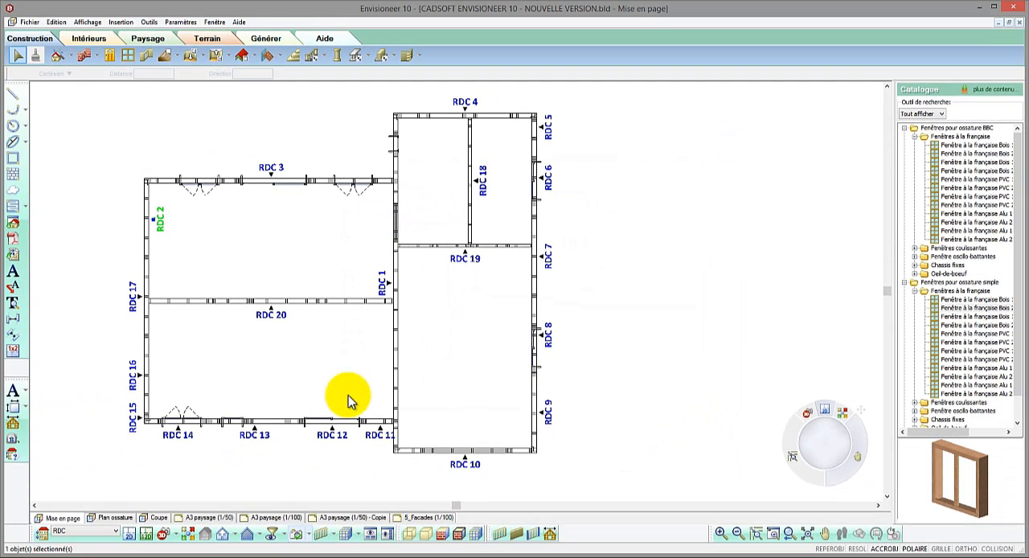
Step: Go to the A3 paysage (1/50) sheet, start inserting annotated panels and open the annotated panel configuration
click(218, 520)
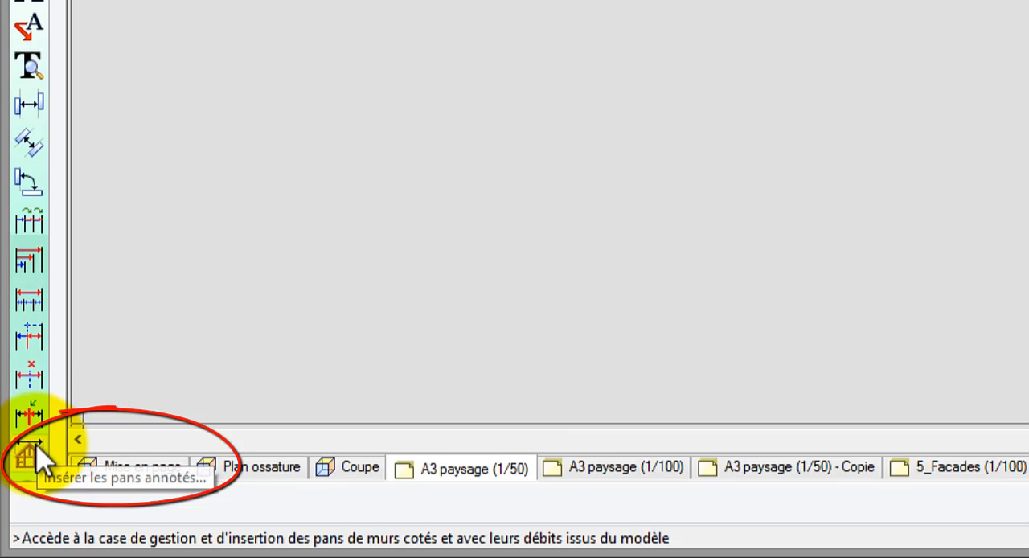
click(35, 449)
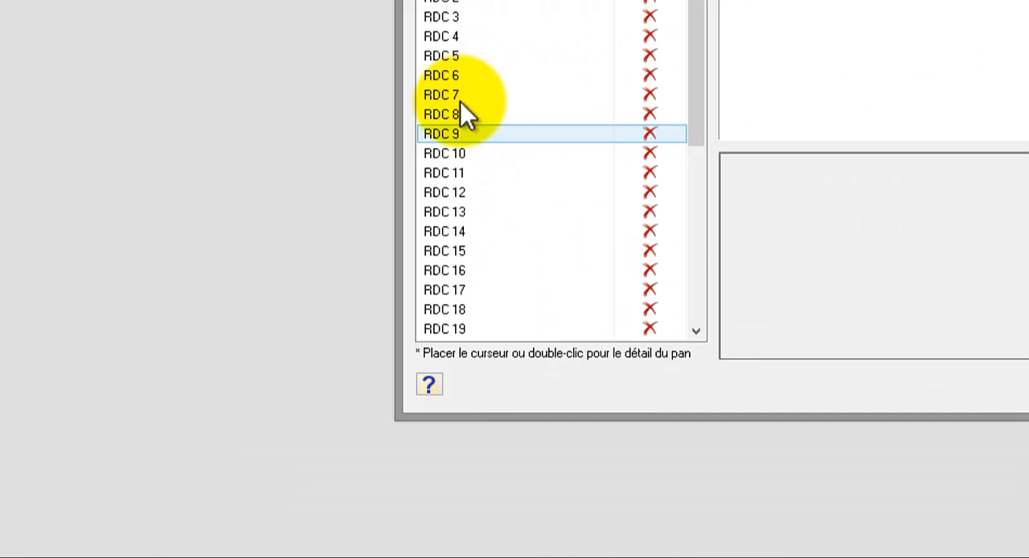
click(503, 77)
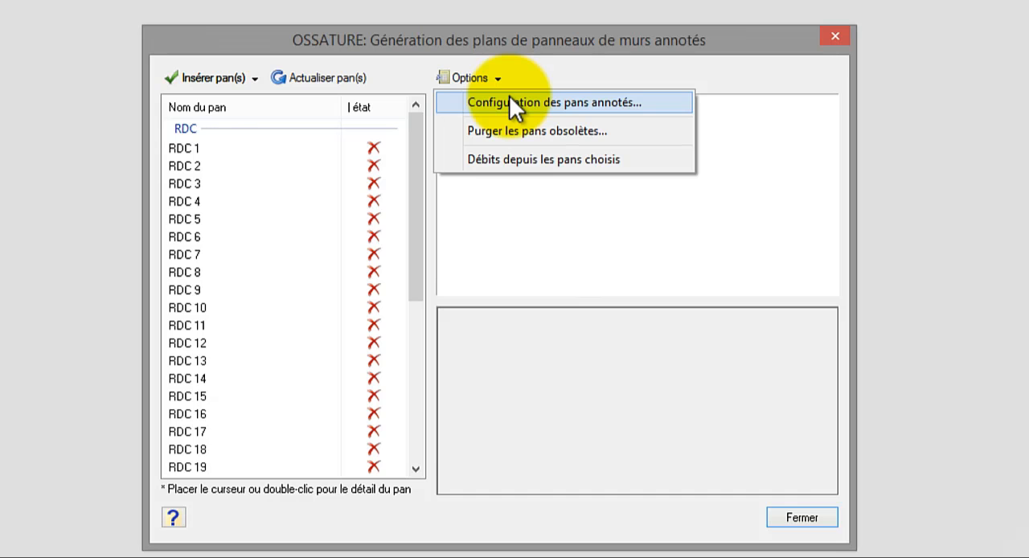
click(510, 100)
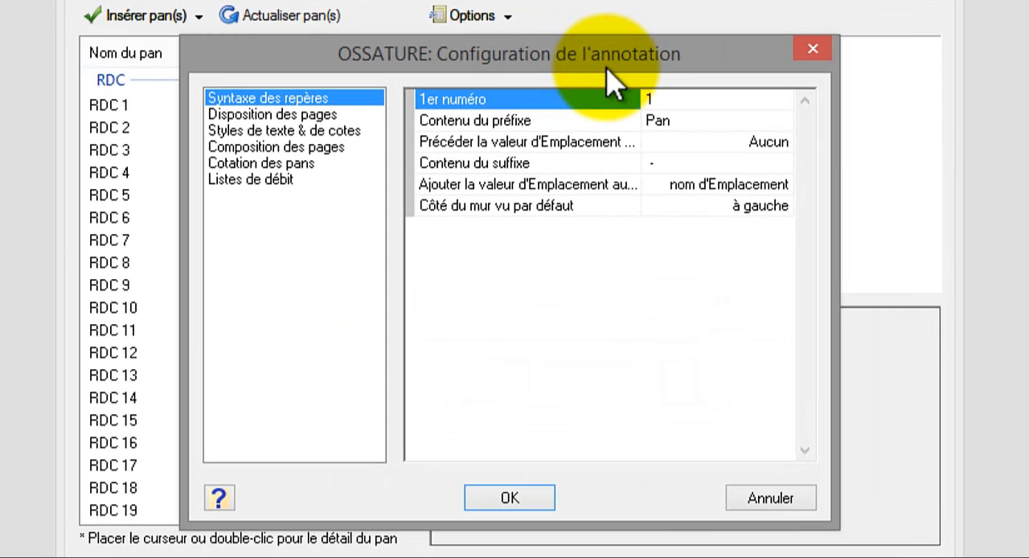
Step: Review the page layout, text and dimension styles, and page composition settings, keeping Inclure les lisses hautes at Non
click(334, 115)
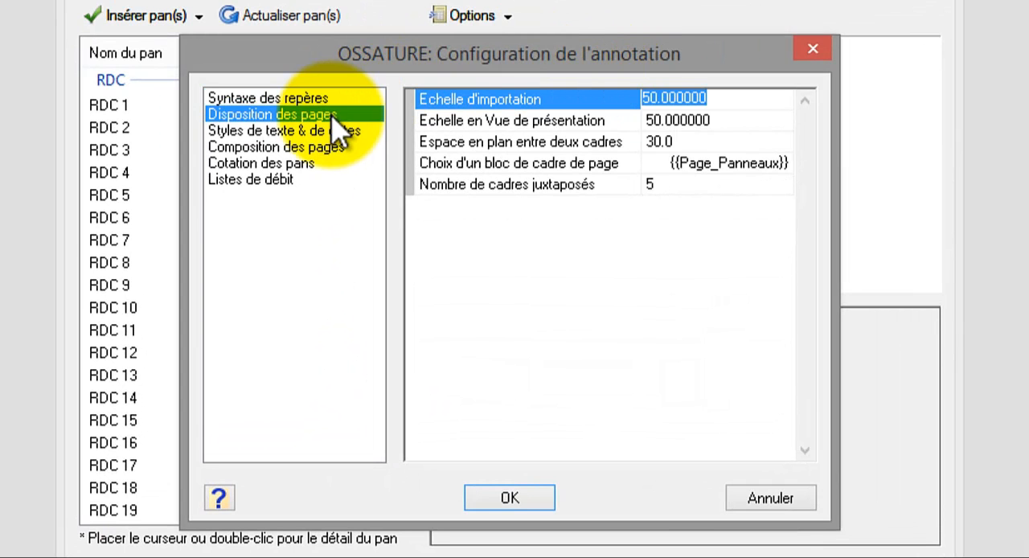
click(336, 131)
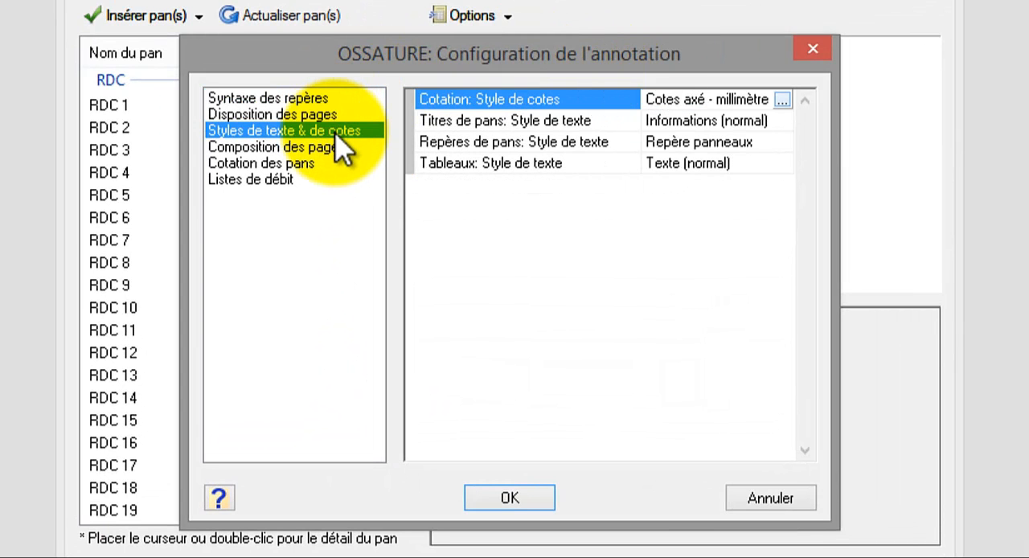
click(333, 147)
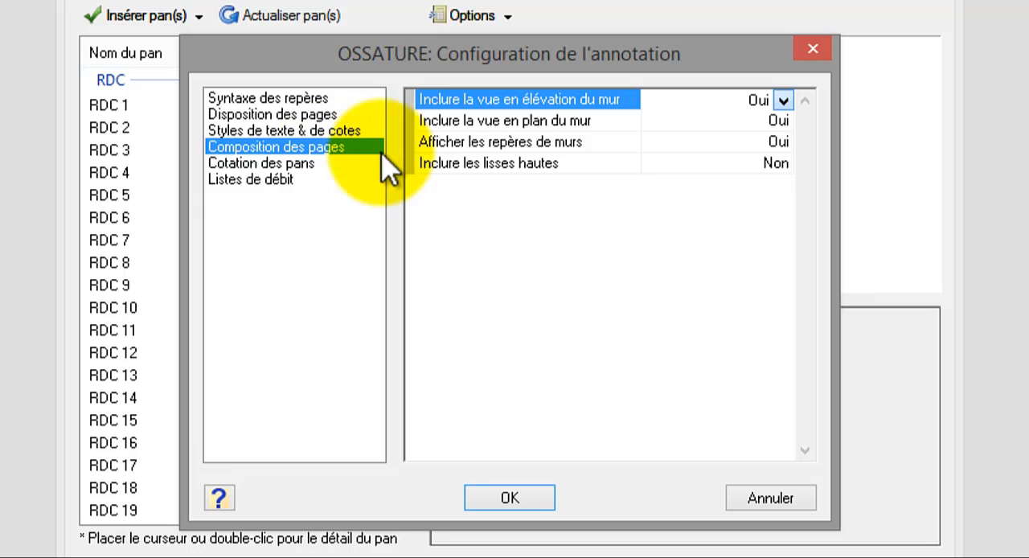
click(784, 164)
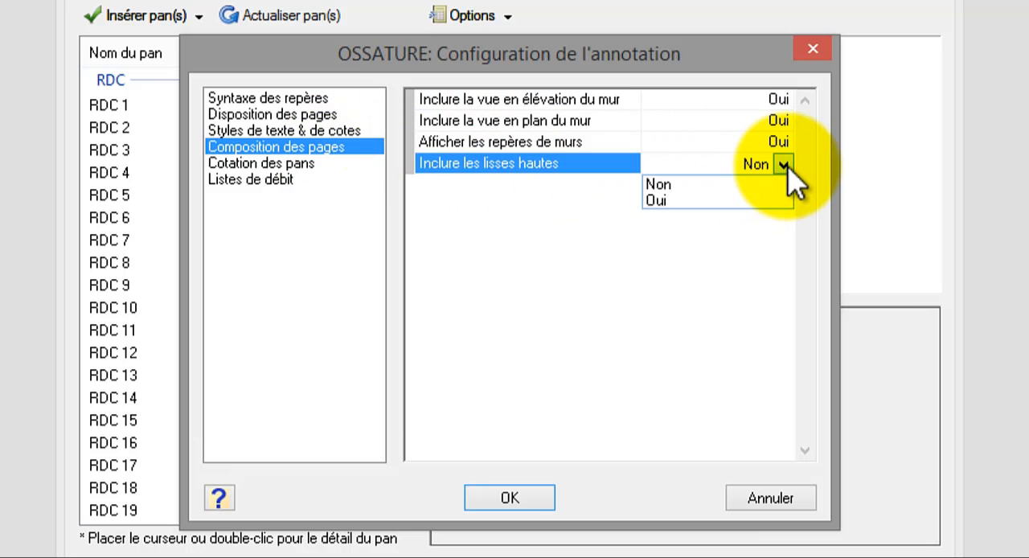
click(669, 186)
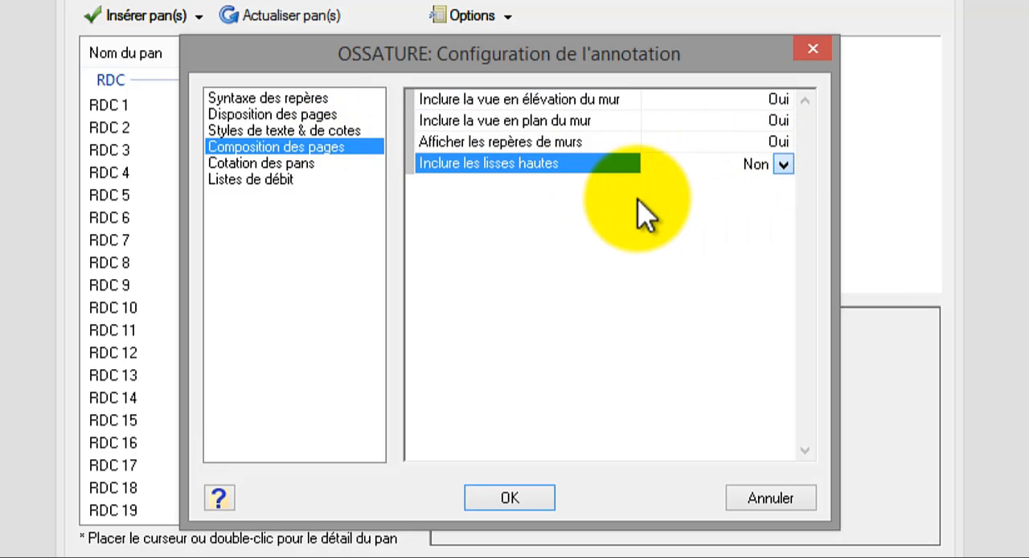
Step: Examine the Cotation des pans options from cumulative to global dimensioning, as well as the Listes de débit settings
click(291, 163)
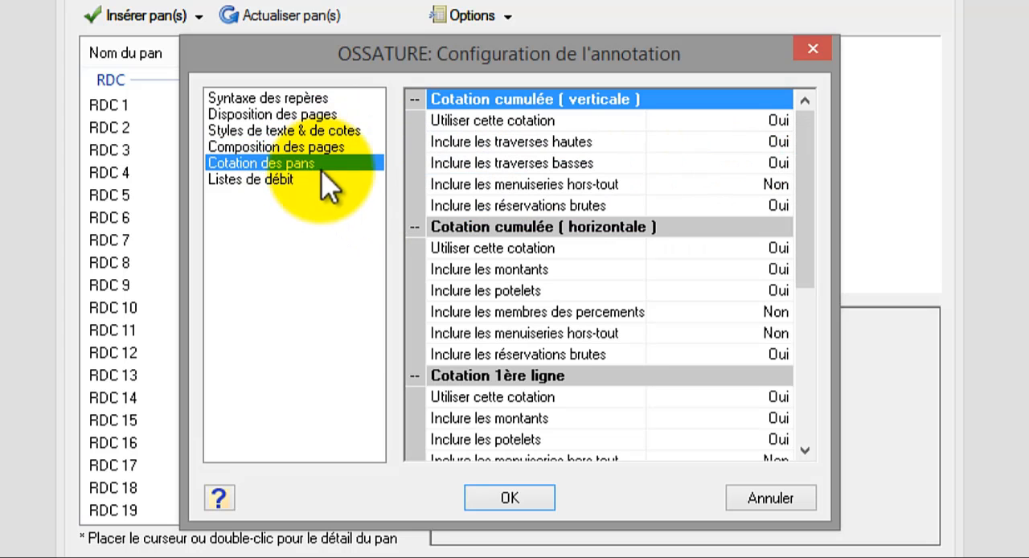
scroll(818, 273, down, 3)
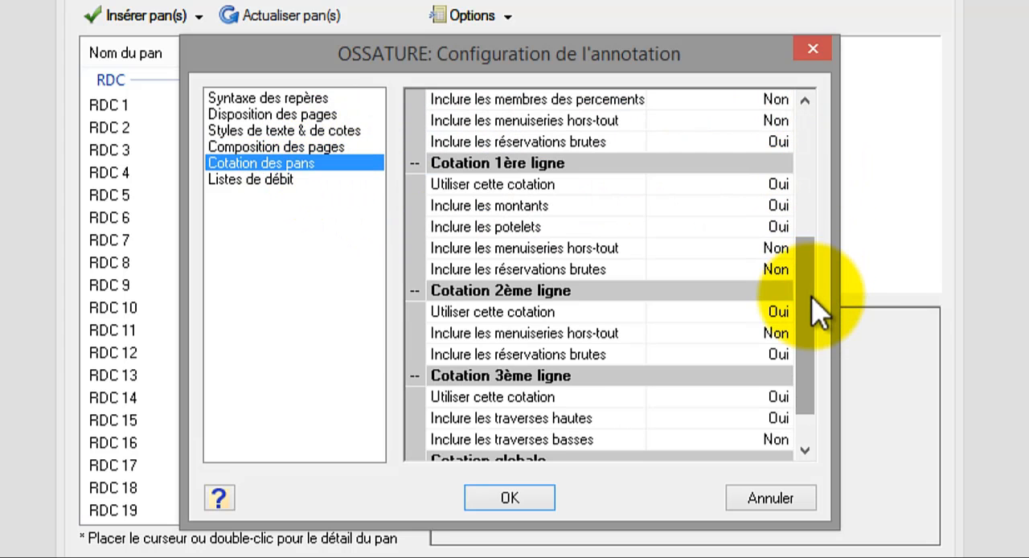
scroll(818, 350, down, 1)
scroll(818, 350, up, 3)
scroll(818, 350, down, 3)
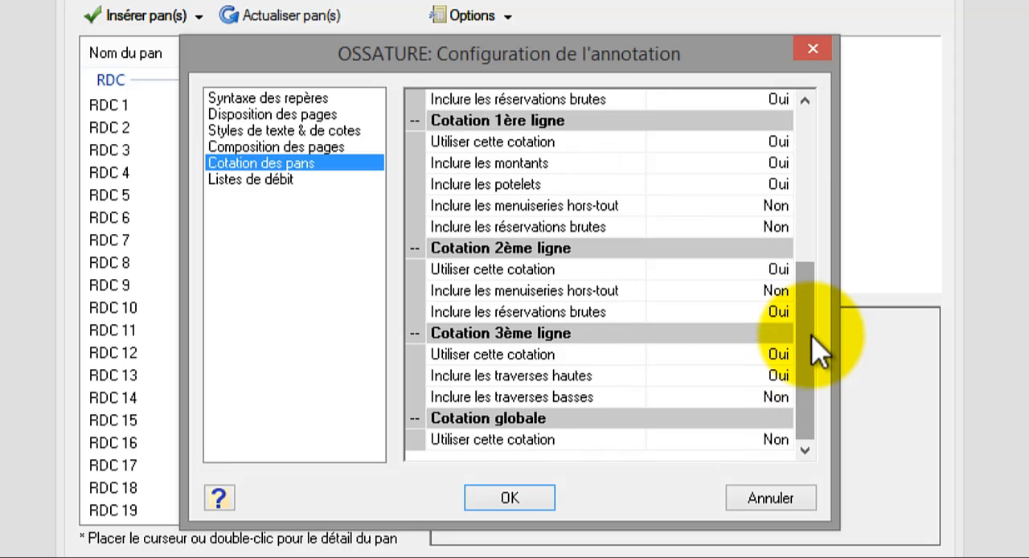
click(269, 180)
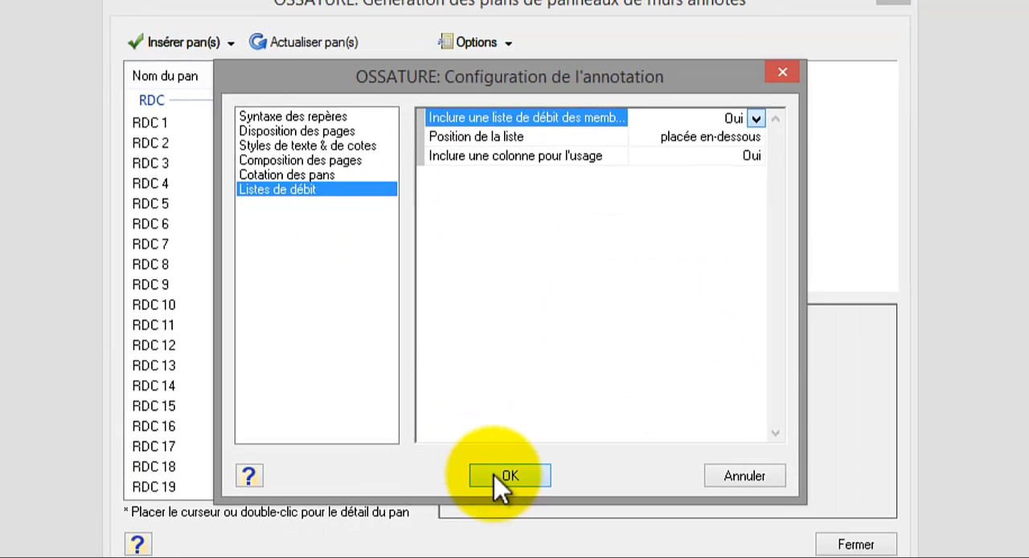
Step: Accept the annotation configuration and preview wall panels RDC 1, Etage 1 and Etage 2 from the panel list
click(510, 497)
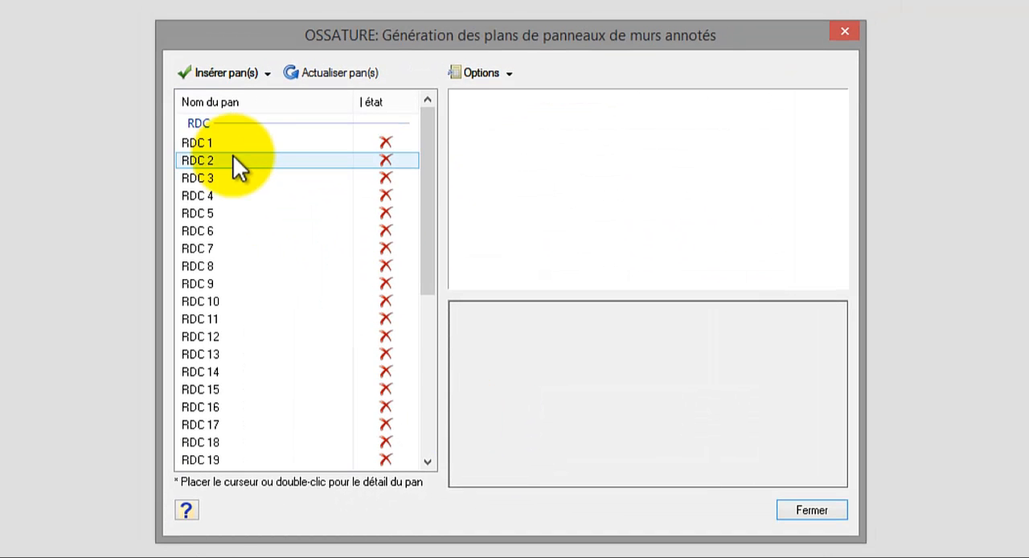
click(229, 143)
scroll(233, 171, down, 3)
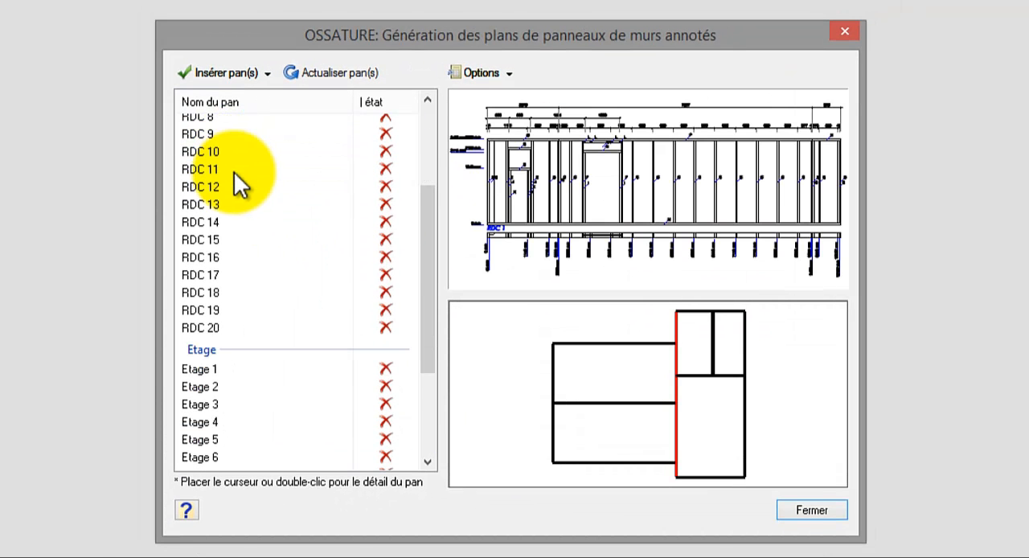
click(223, 370)
click(219, 387)
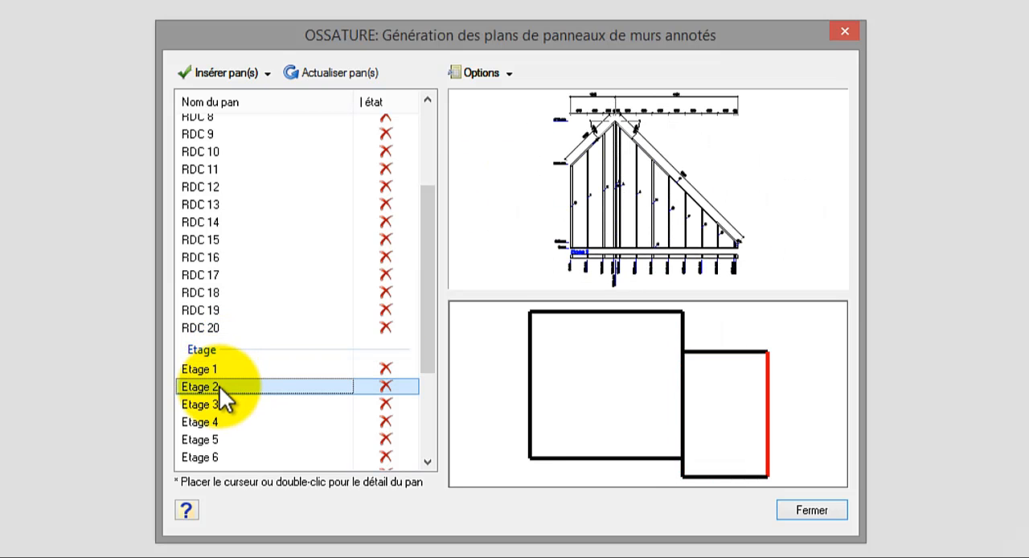
Step: Check wall panel Etage 2 with and without its annotations in the panel properties
right_click(220, 385)
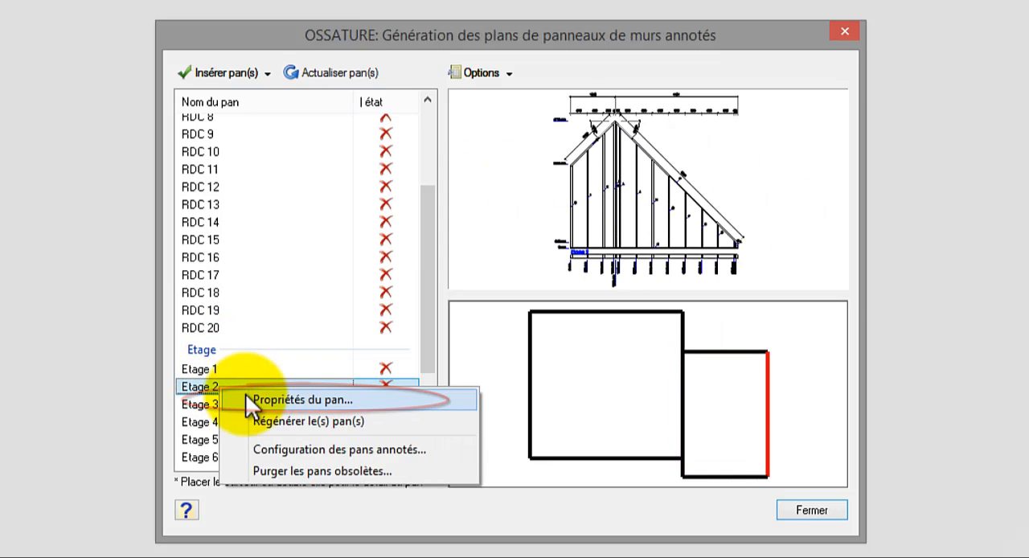
click(249, 398)
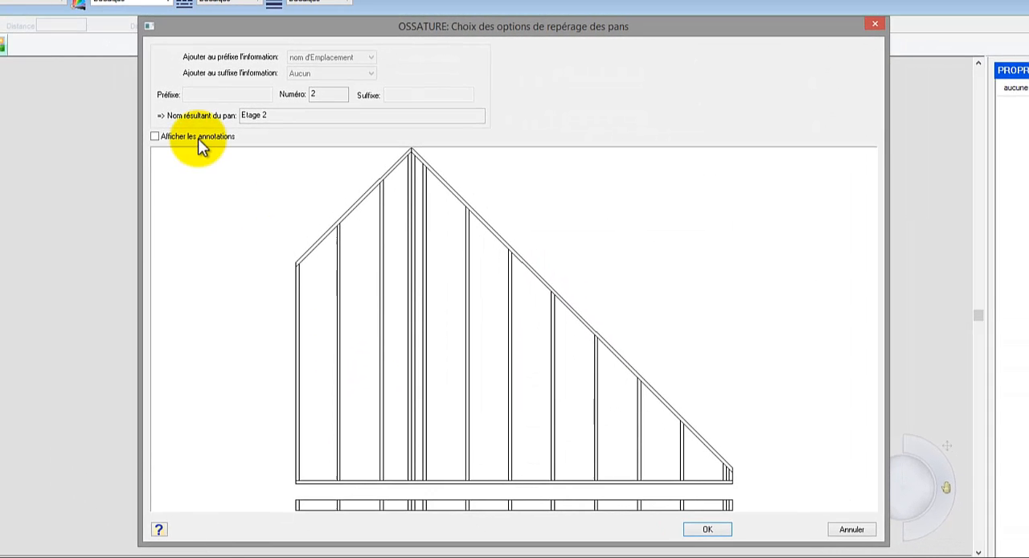
click(160, 119)
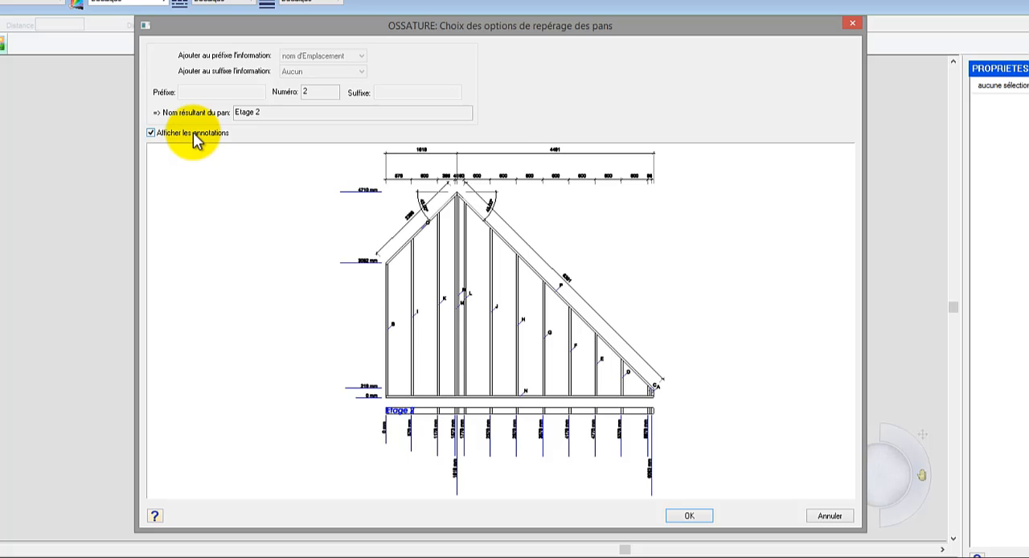
click(193, 133)
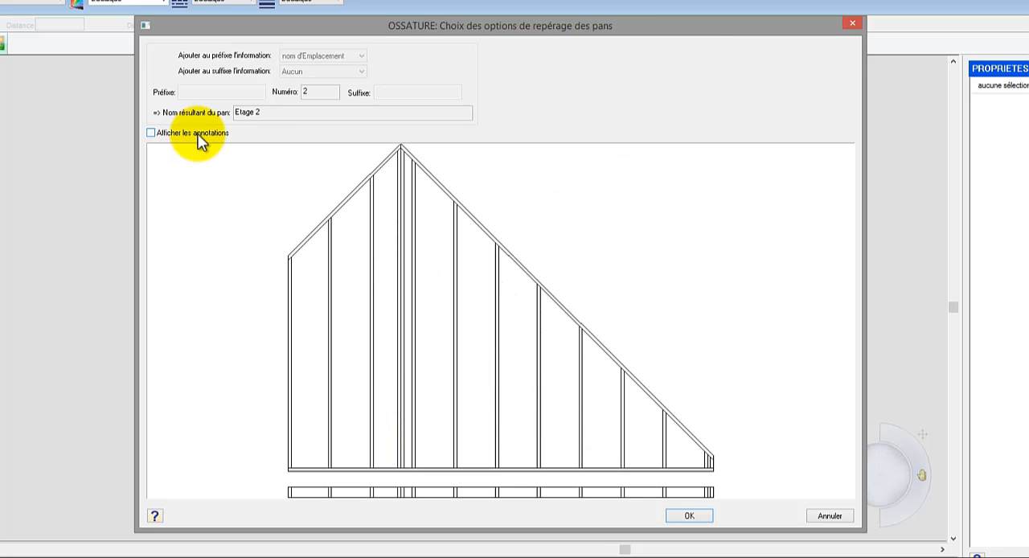
click(689, 515)
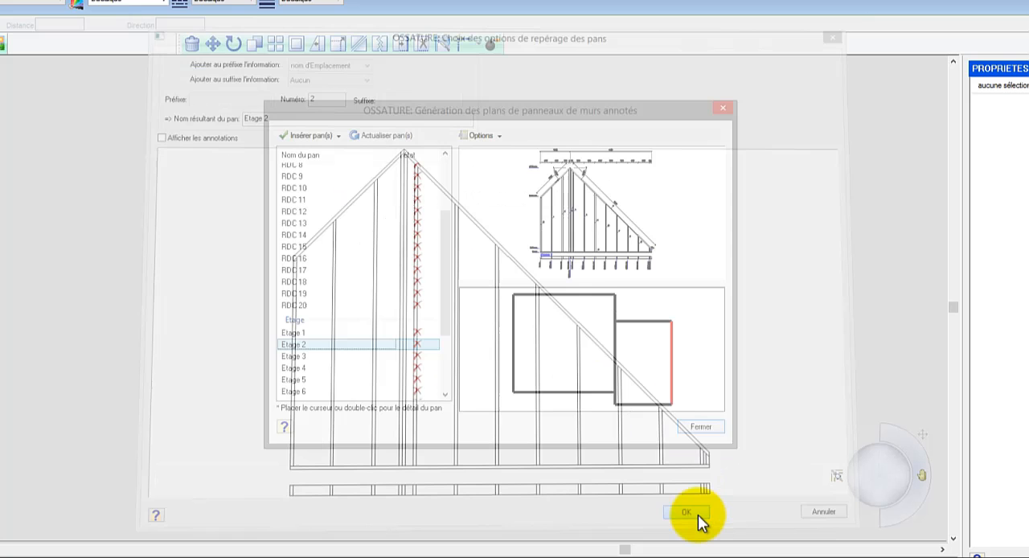
Step: Insert the annotated plans of all panels from RDC 1 to RDC 20 together into the current view
click(321, 305)
scroll(317, 298, up, 3)
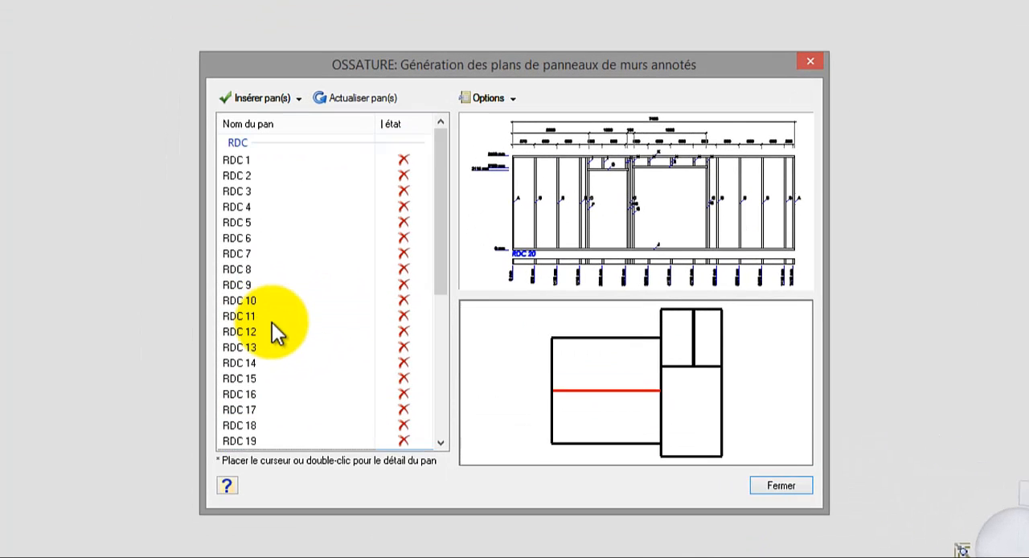
shift+click(221, 150)
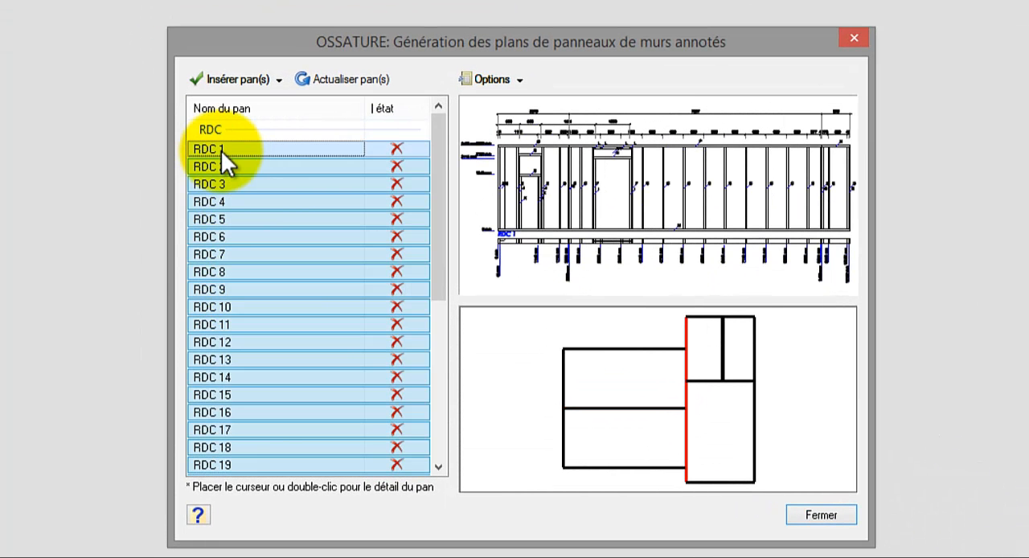
click(278, 80)
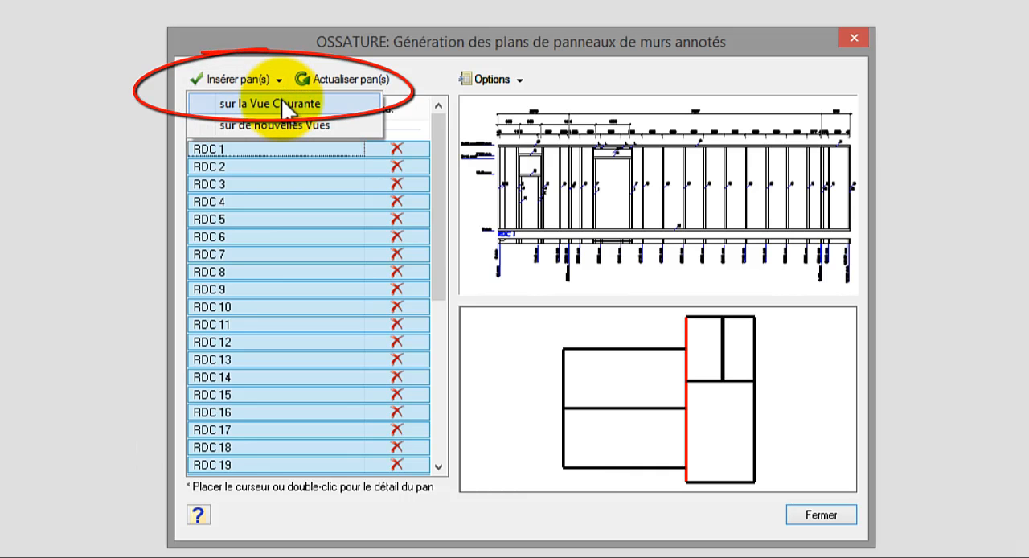
click(278, 104)
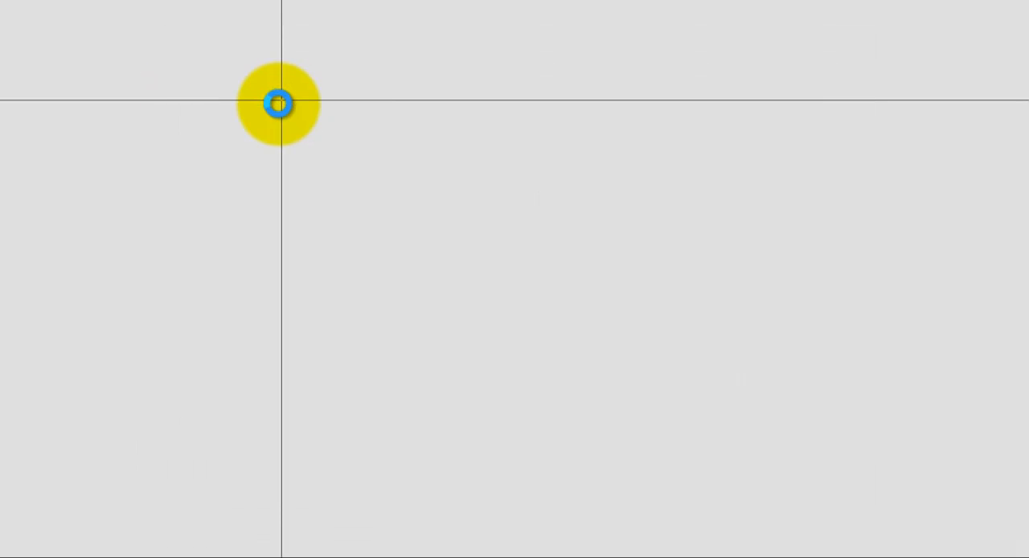
click(193, 174)
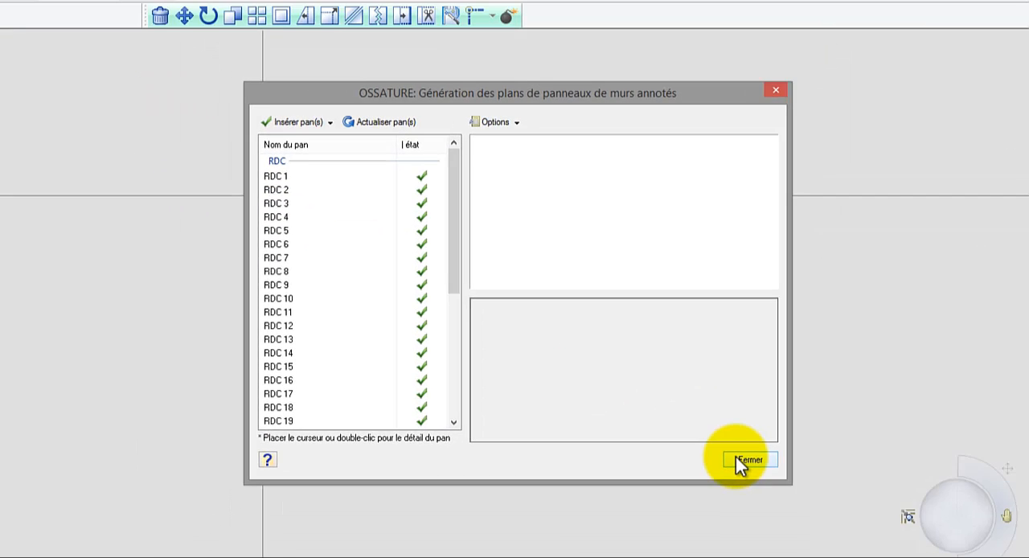
click(816, 511)
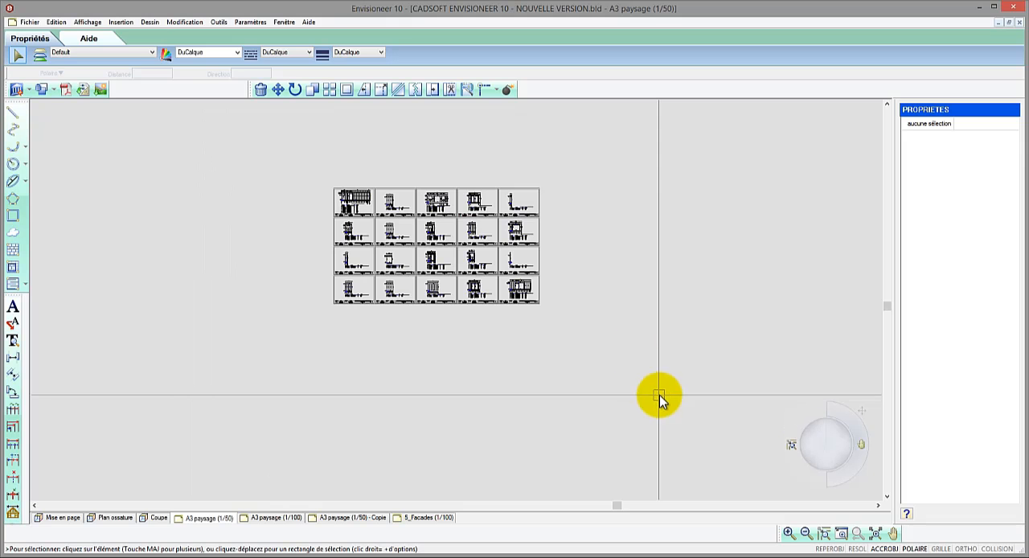
Step: Examine the inserted panel sheets, closing in on the dimensions and cutting list of panel RDC 3
scroll(357, 206, up, 1)
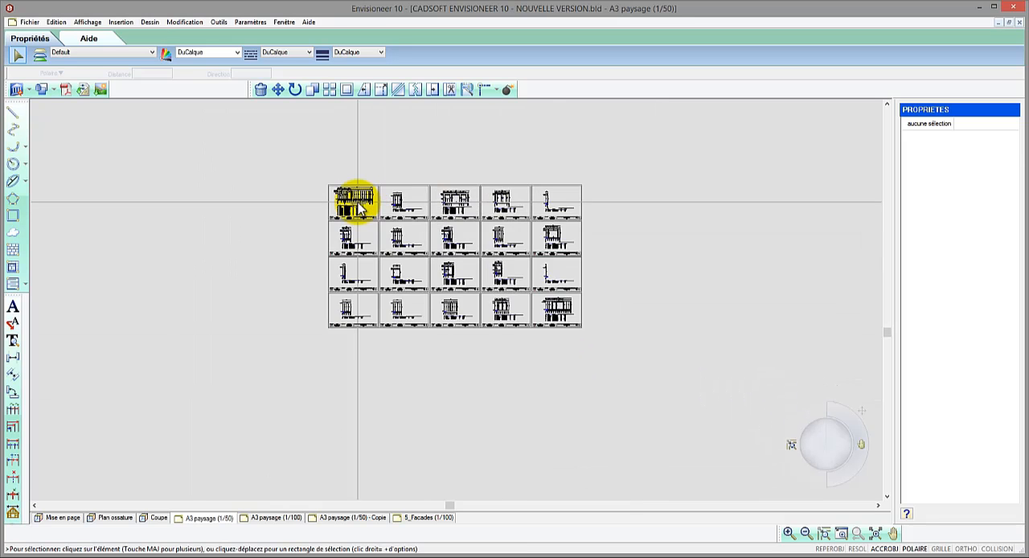
scroll(354, 201, up, 1)
scroll(350, 193, up, 1)
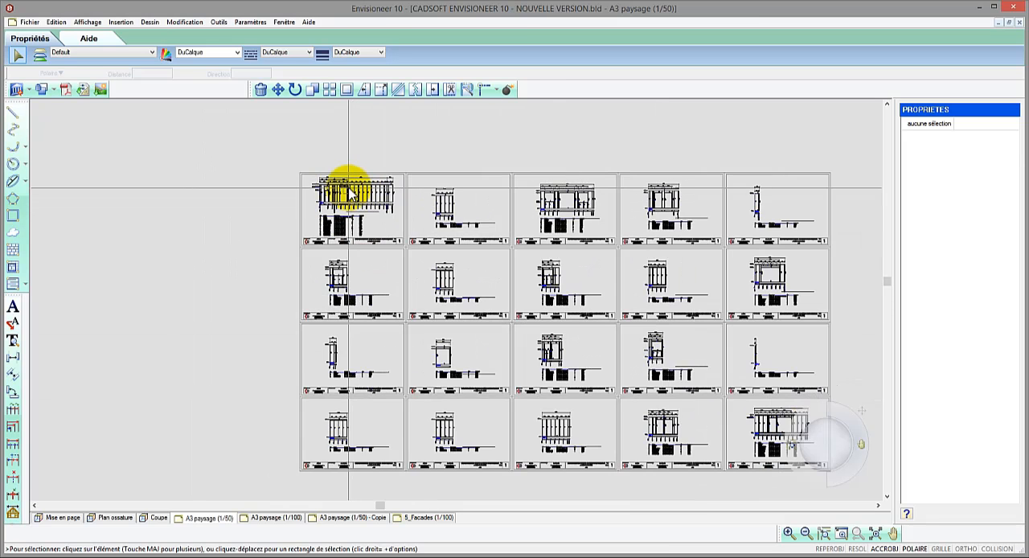
scroll(348, 193, up, 3)
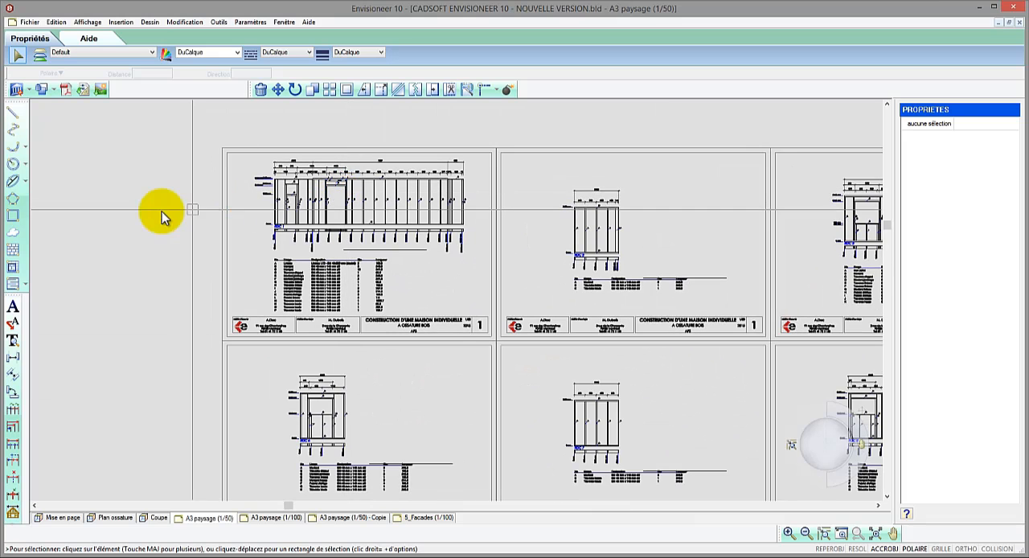
scroll(131, 214, down, 3)
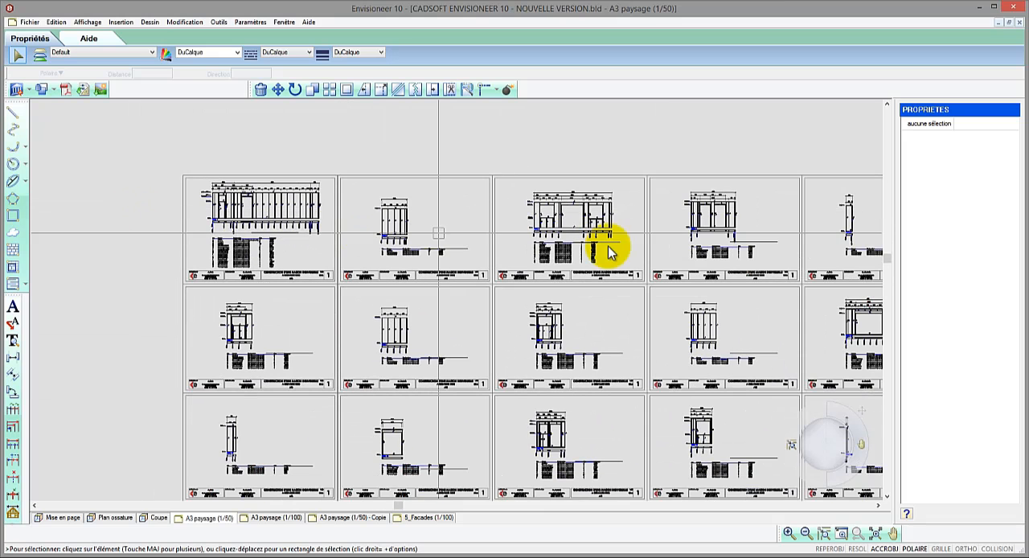
scroll(630, 222, up, 3)
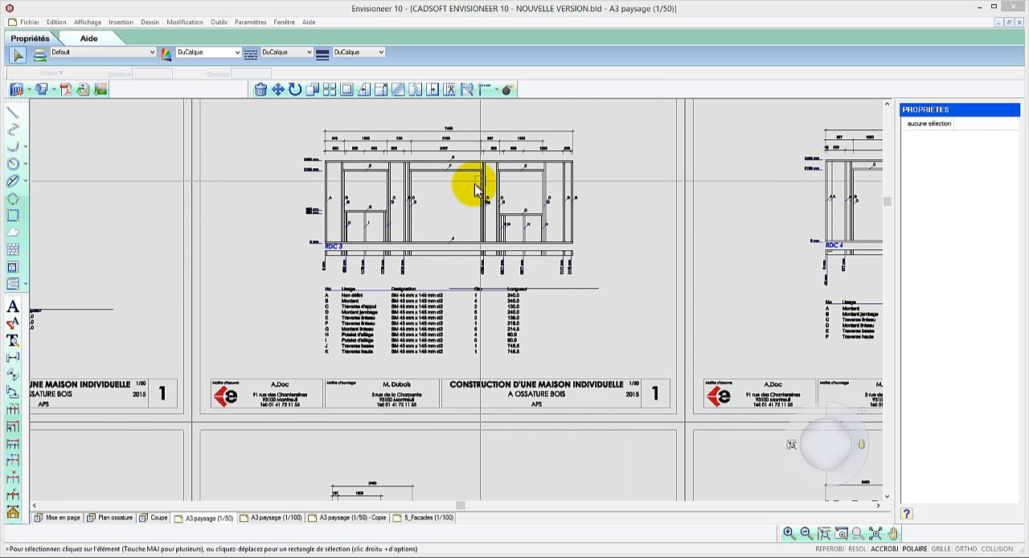
scroll(477, 187, up, 3)
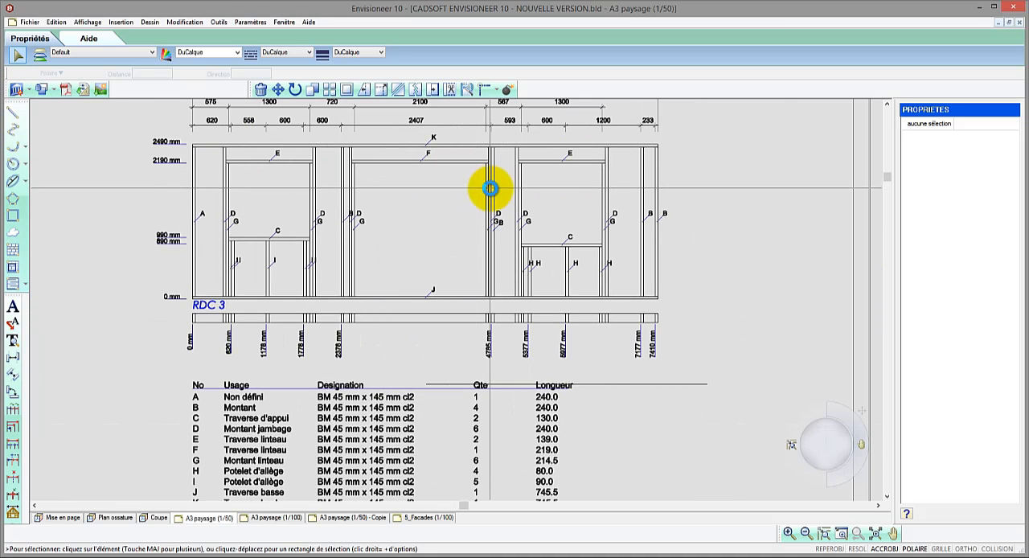
Step: In the Mise en page view, move the sliding window in wall RDC 3 to about 31.4 from the nearer neighbouring window
click(64, 519)
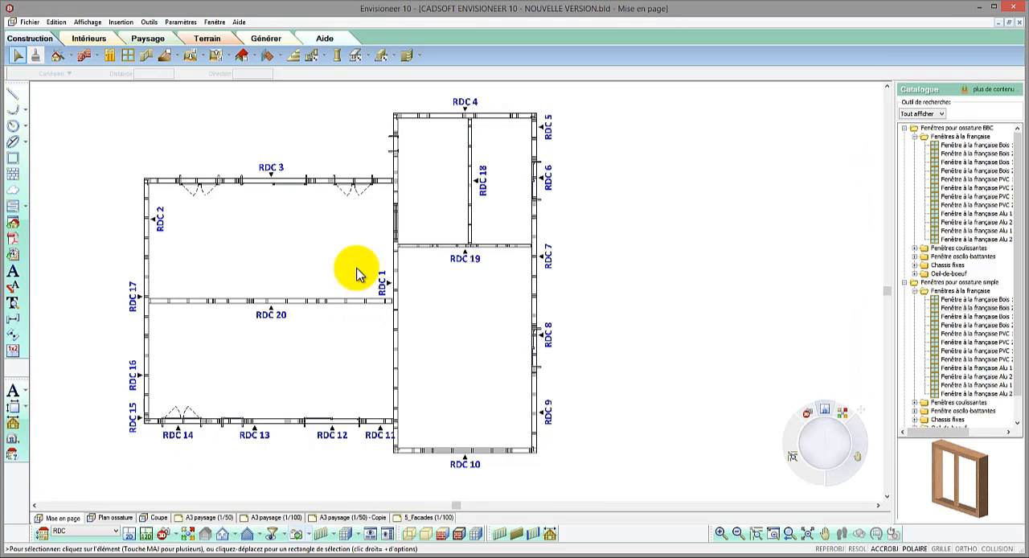
click(273, 184)
scroll(270, 184, up, 4)
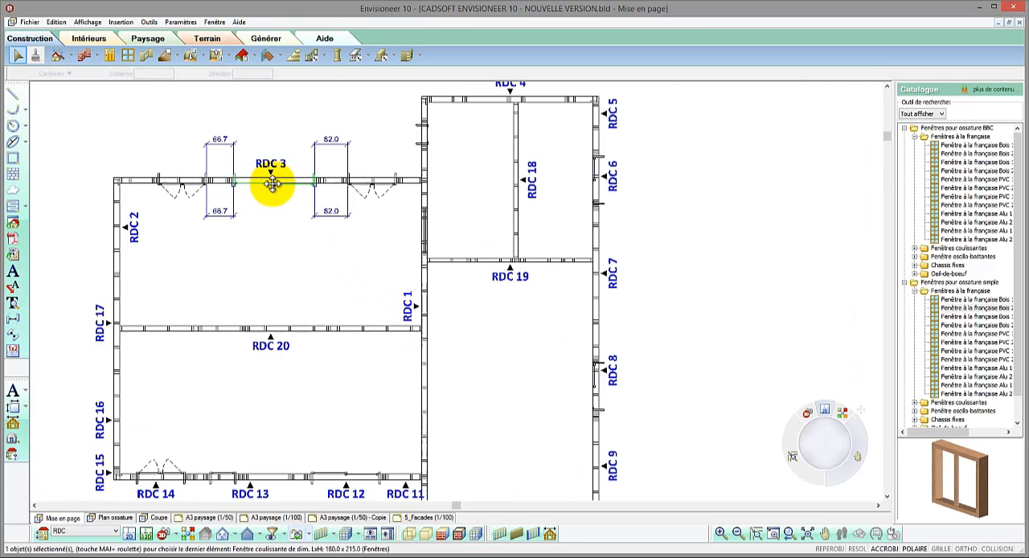
drag(201, 188, 239, 188)
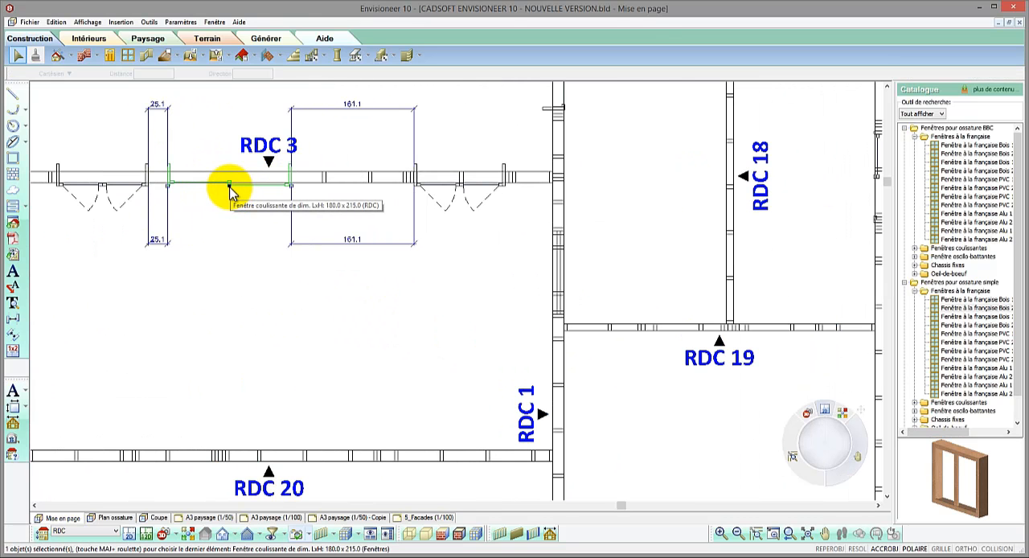
drag(227, 180, 232, 180)
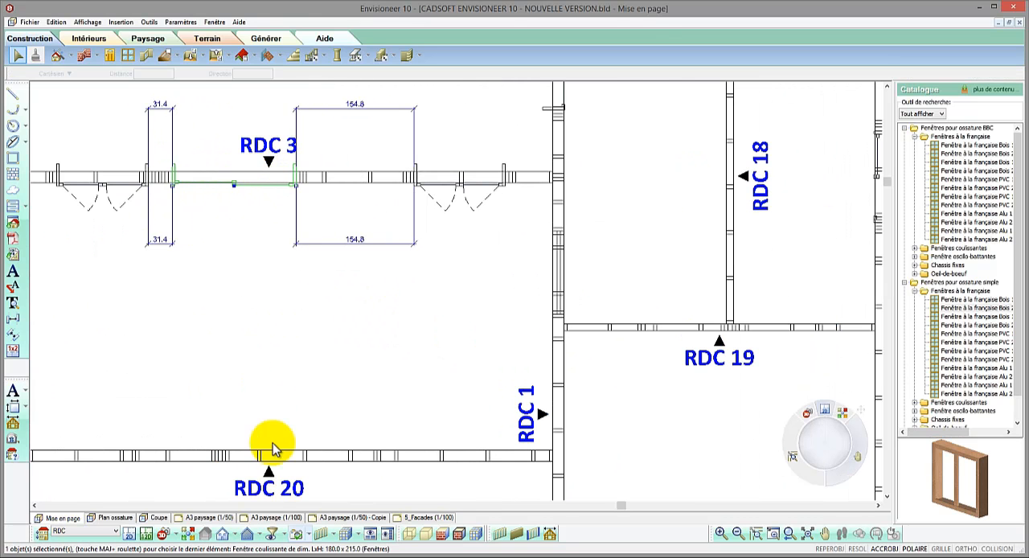
Step: Return to the A3 paysage (1/50) sheet and update the annotated plan of panel RDC 3 to match the modified wall
click(201, 519)
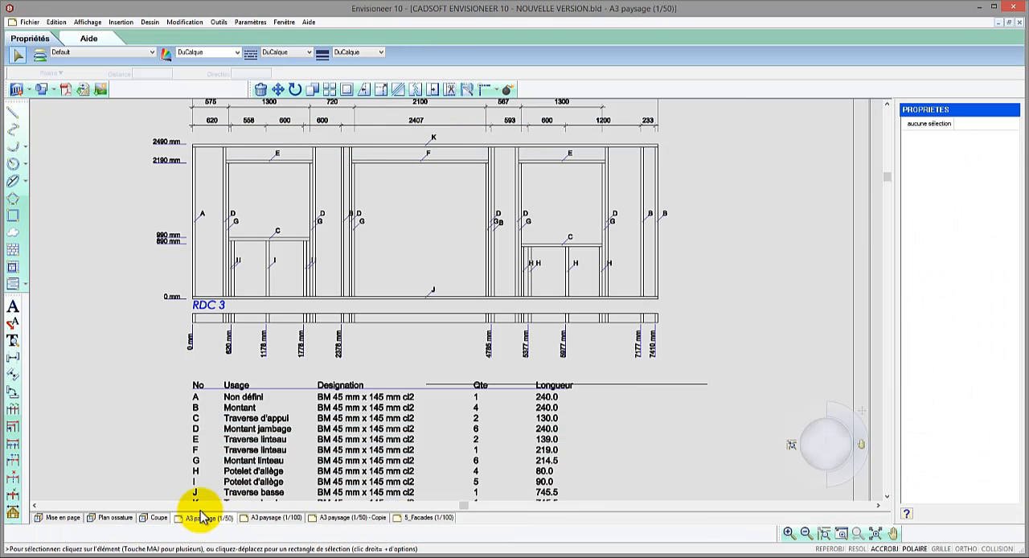
scroll(269, 242, down, 3)
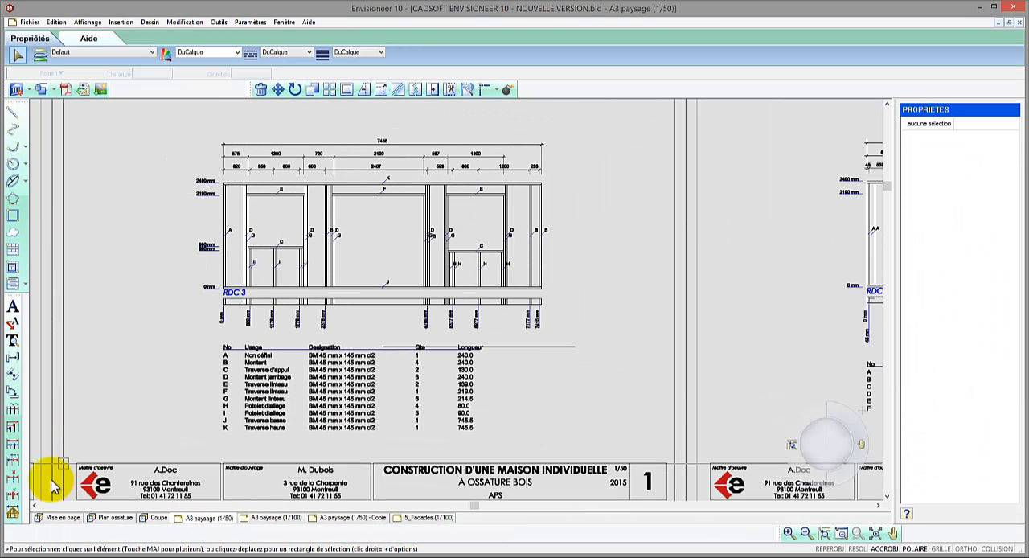
click(13, 515)
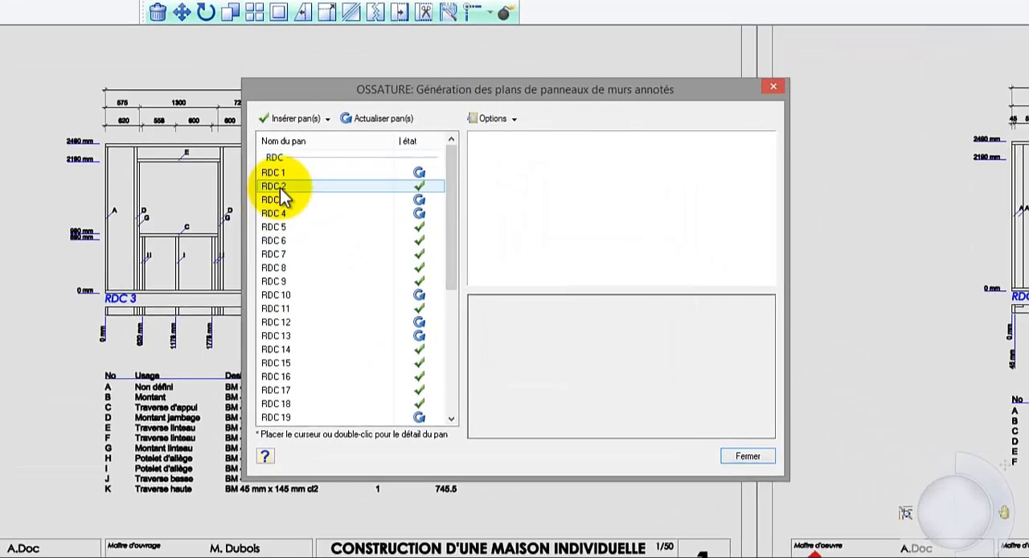
mouse_move(348, 216)
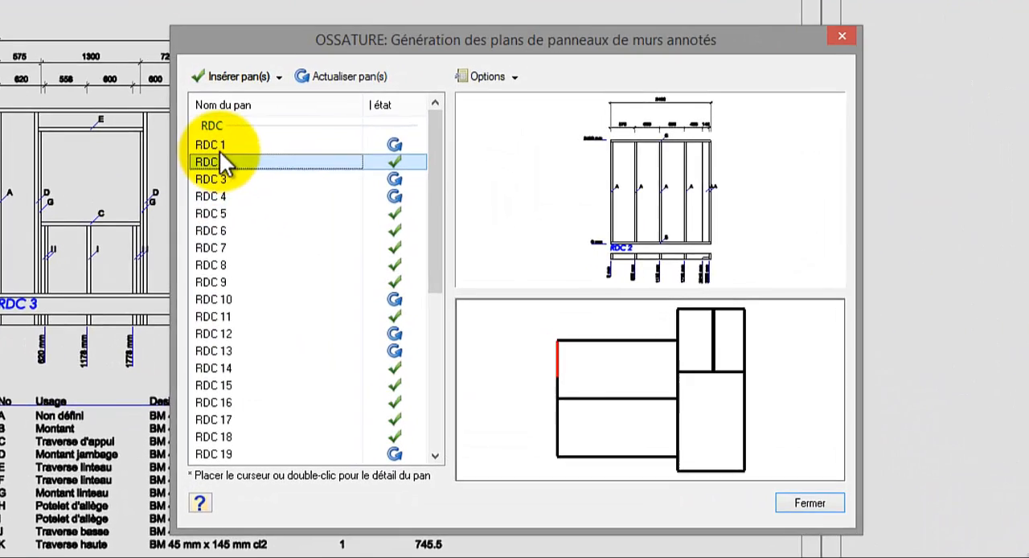
mouse_move(250, 163)
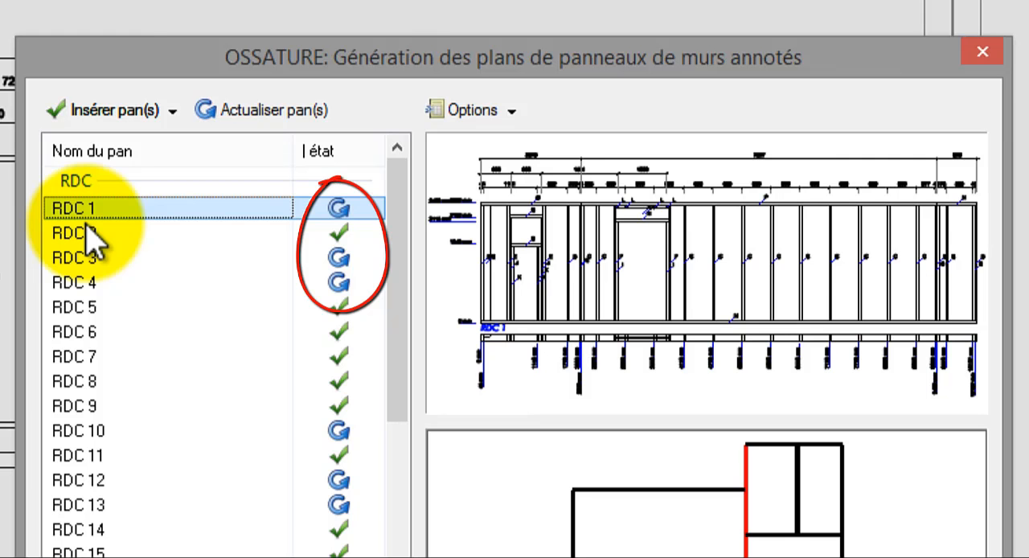
click(86, 257)
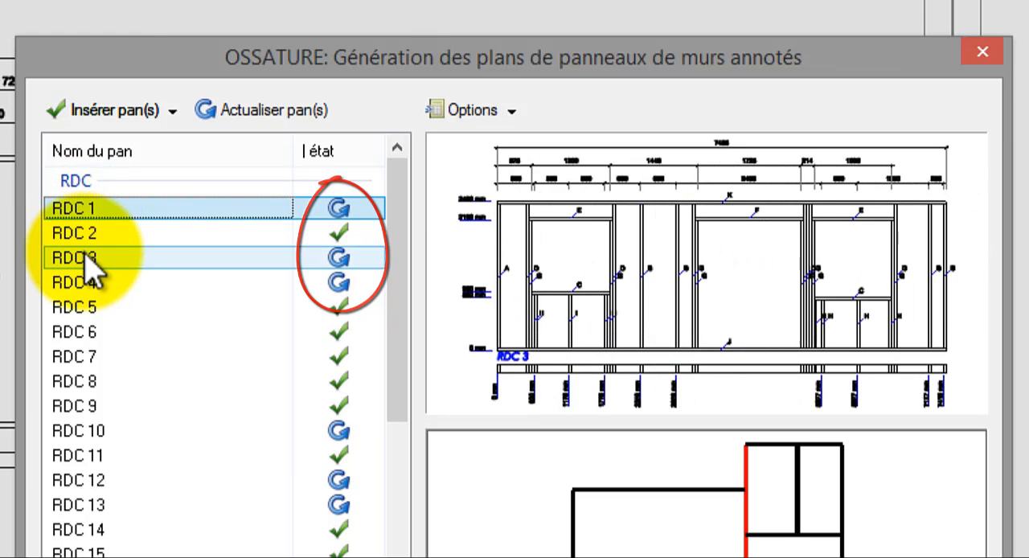
click(275, 110)
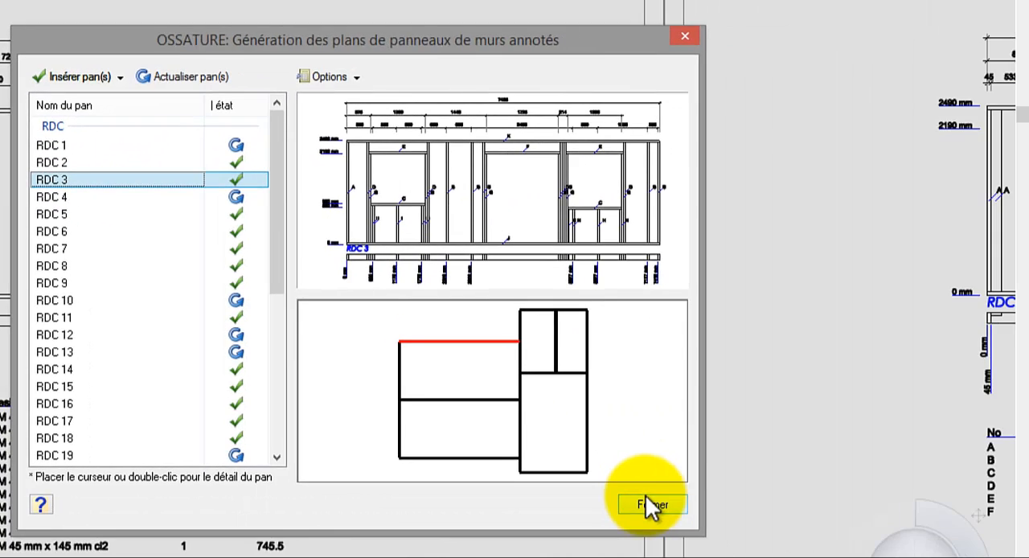
click(704, 543)
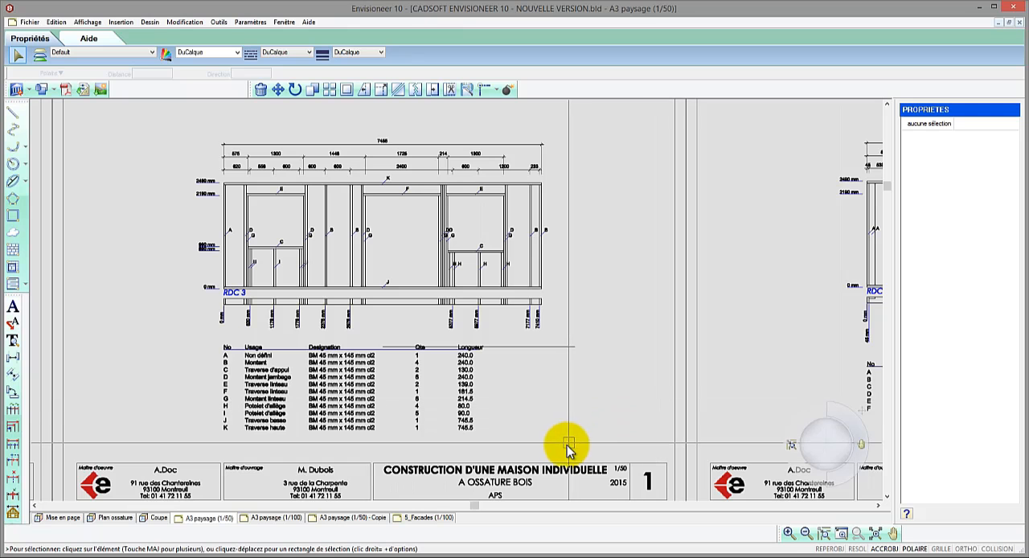
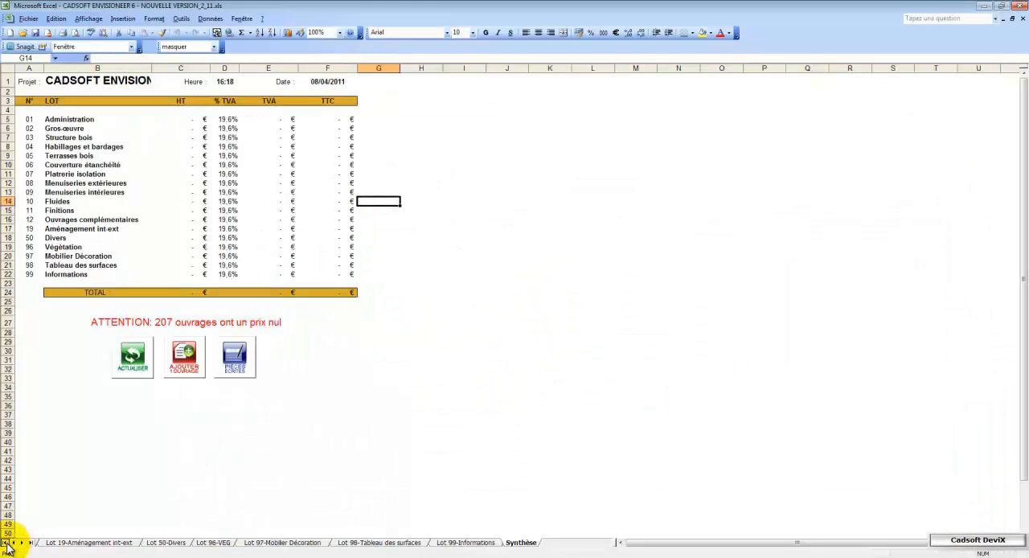
Step: In the Lot 03-Structure bois sheet, copy the code of the 45x145 (e=60cm) exterior walls of standard height
click(6, 543)
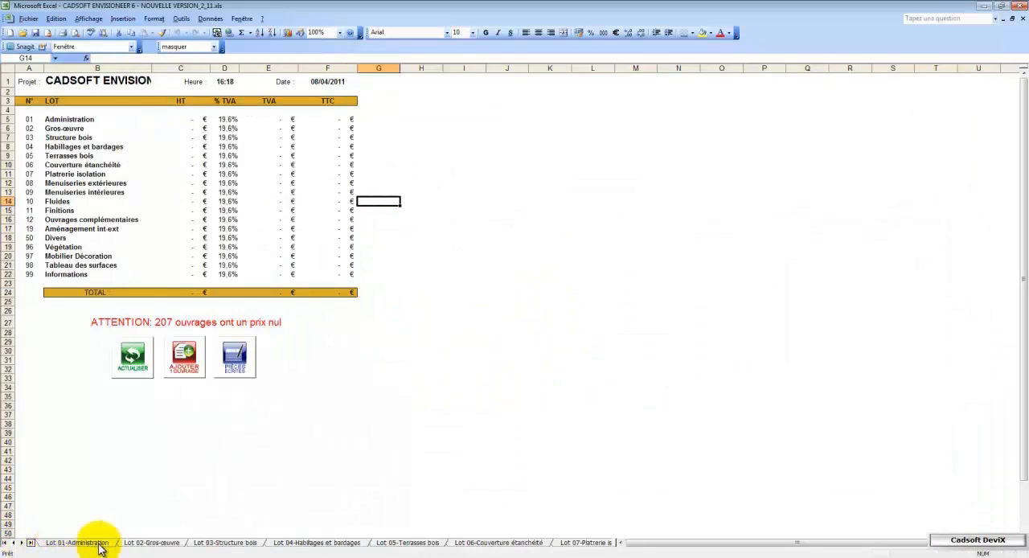
click(208, 542)
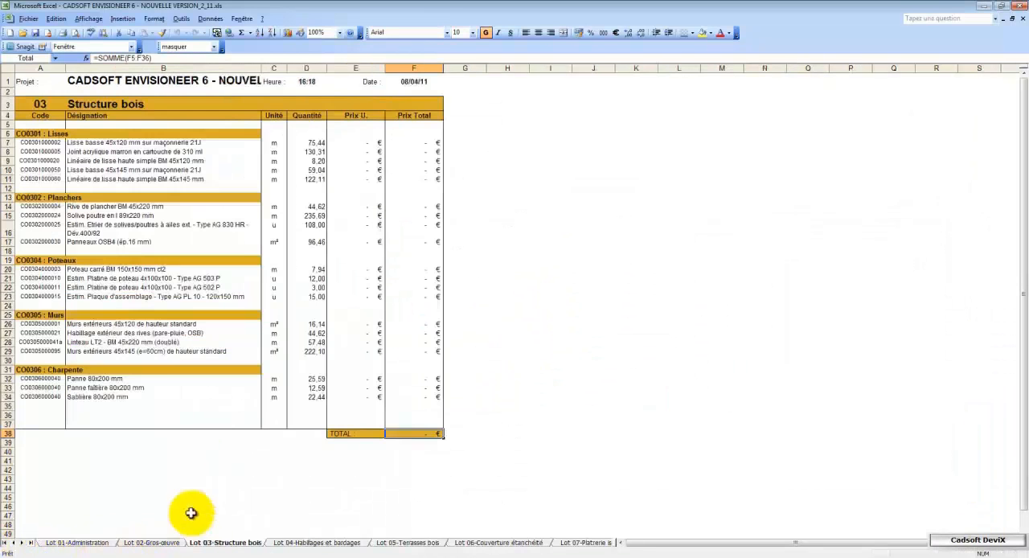
click(71, 352)
click(54, 351)
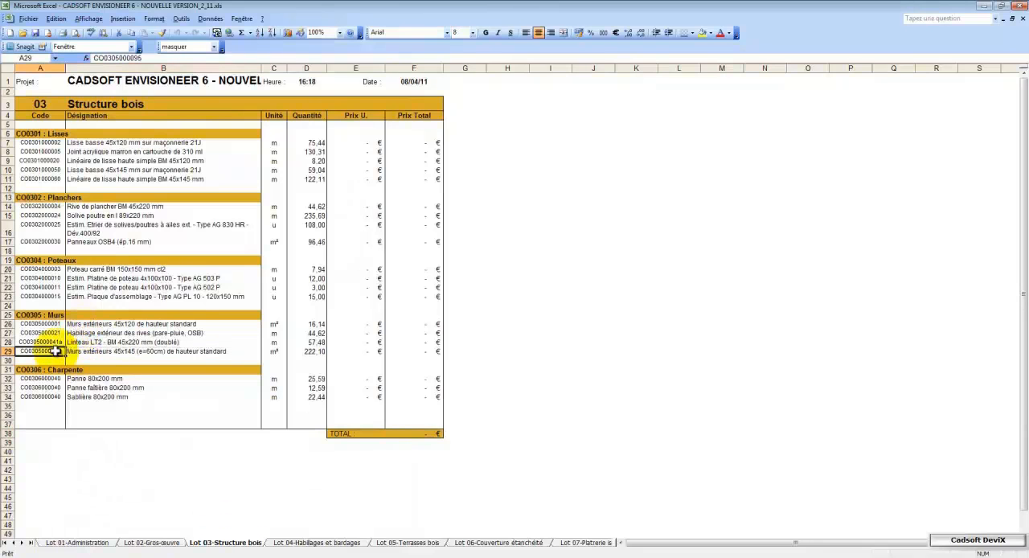
right_click(108, 289)
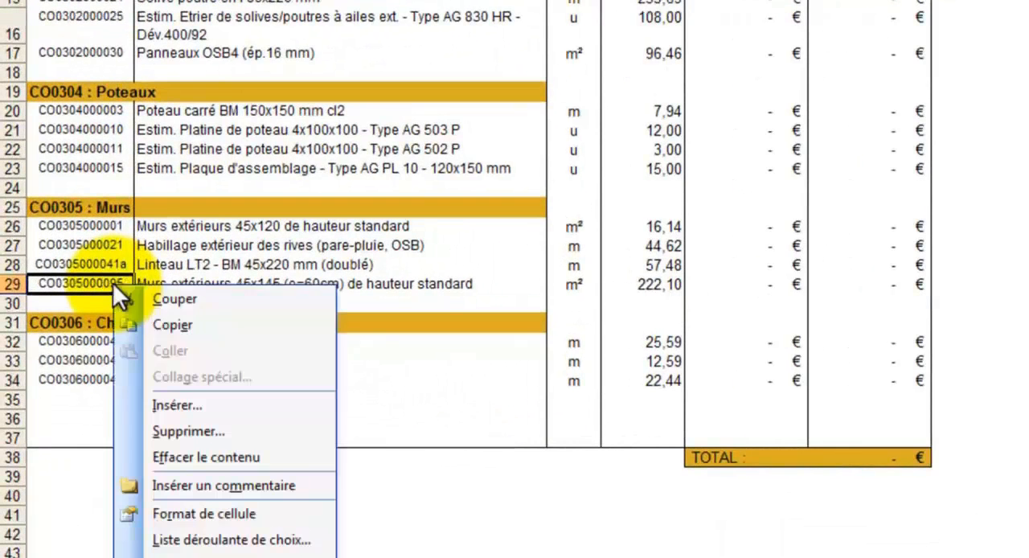
click(159, 323)
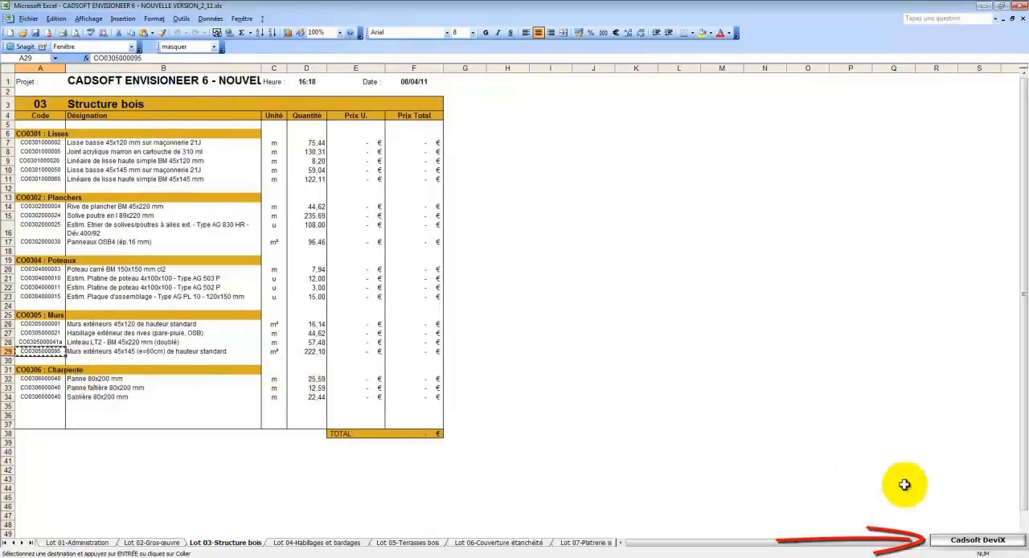
click(976, 540)
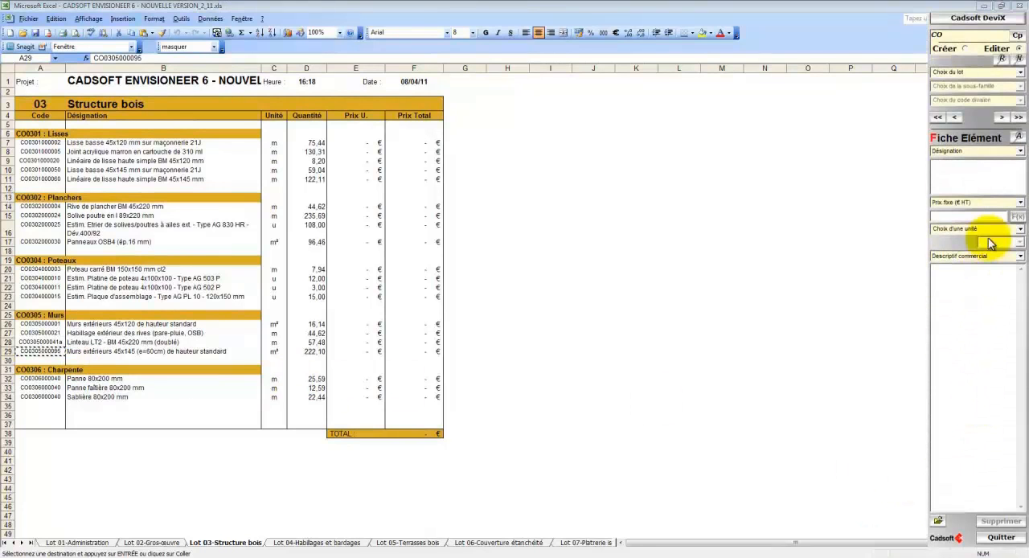
click(1001, 60)
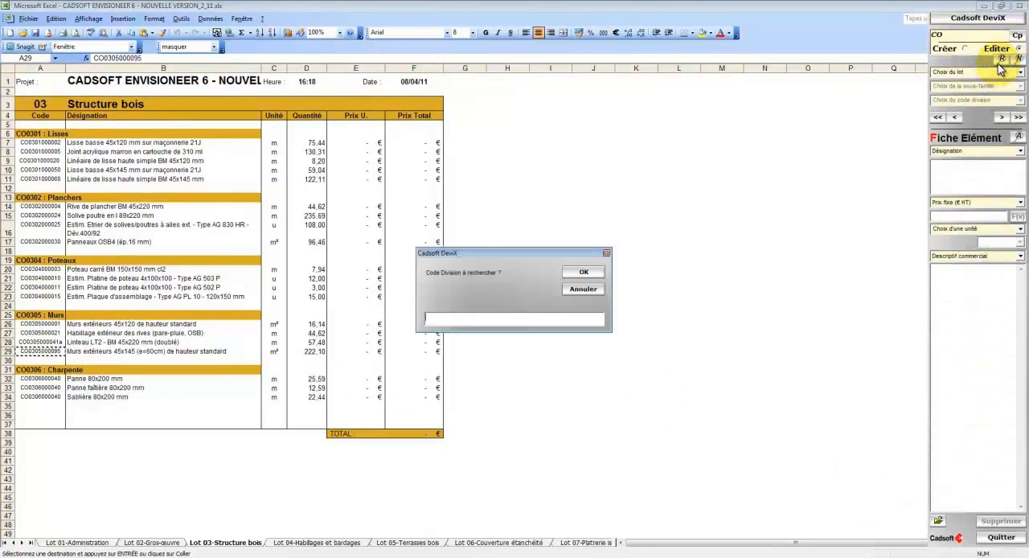
right_click(563, 322)
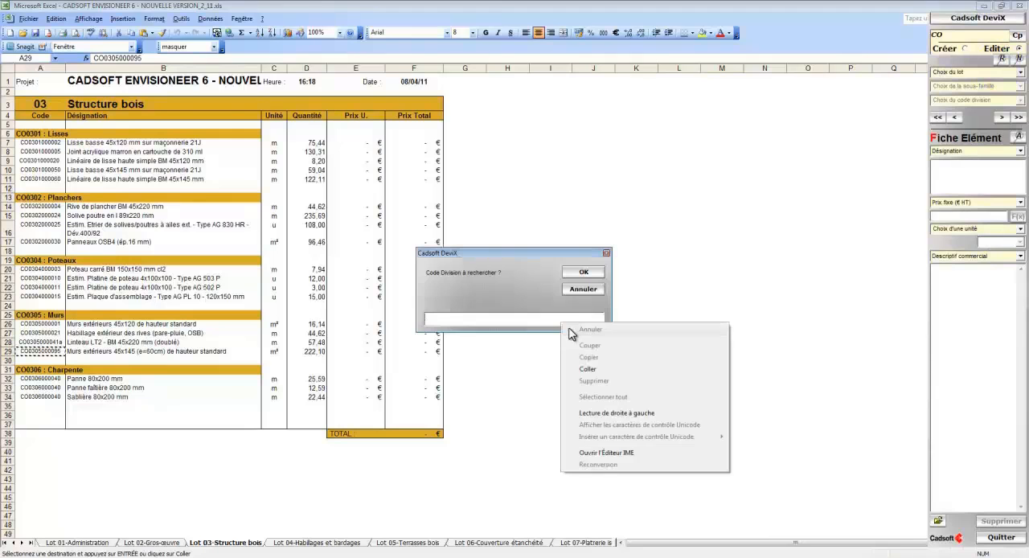
click(589, 371)
click(585, 273)
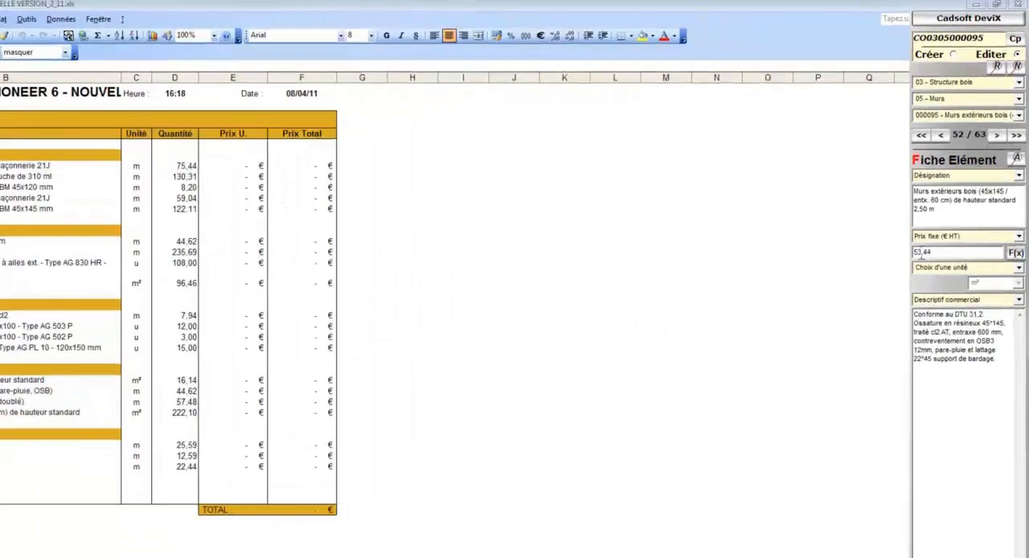
Step: Set the fixed price (Prix fixe € HT) of the 45x145 exterior timber walls to 56,44 and close DeviX
double_click(892, 310)
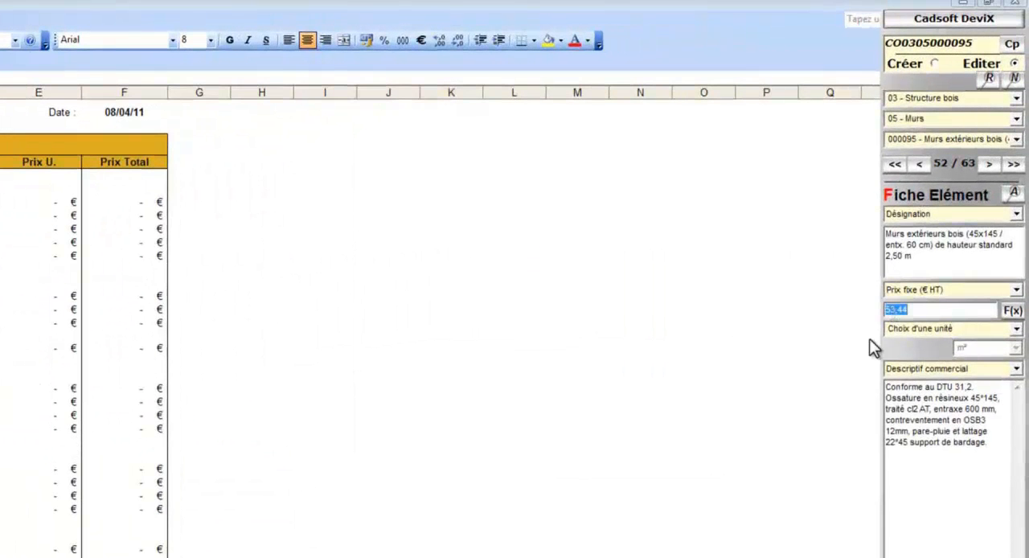
text(56,44)
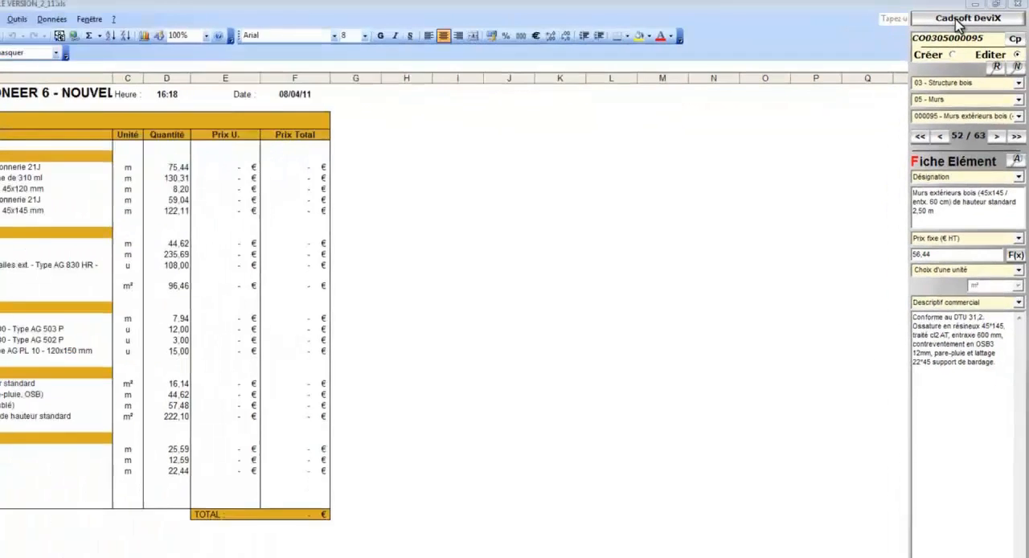
click(957, 20)
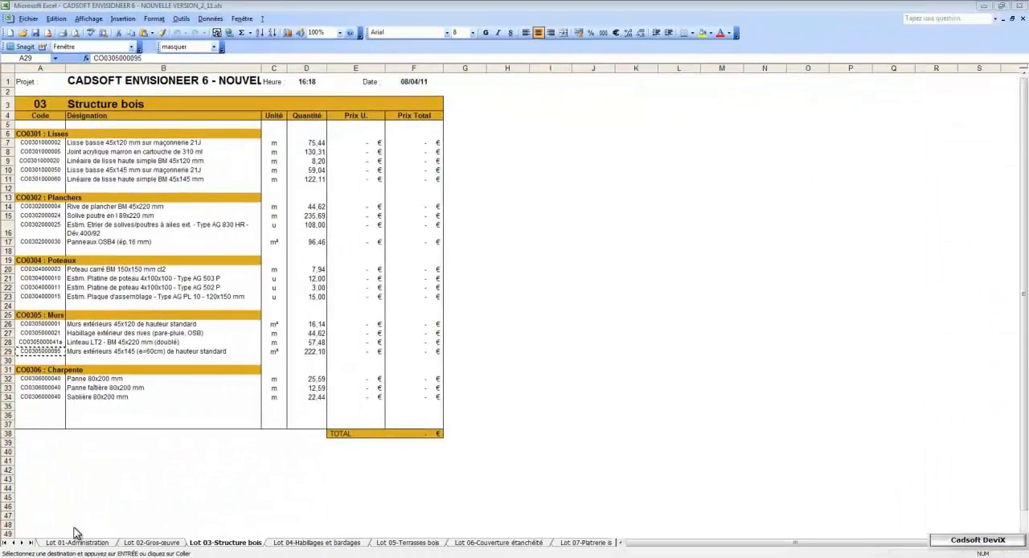
Step: From the Synthèse sheet, update the estimate, replacing current prices with Prix fixe (€ HT) and refreshing the units
click(30, 544)
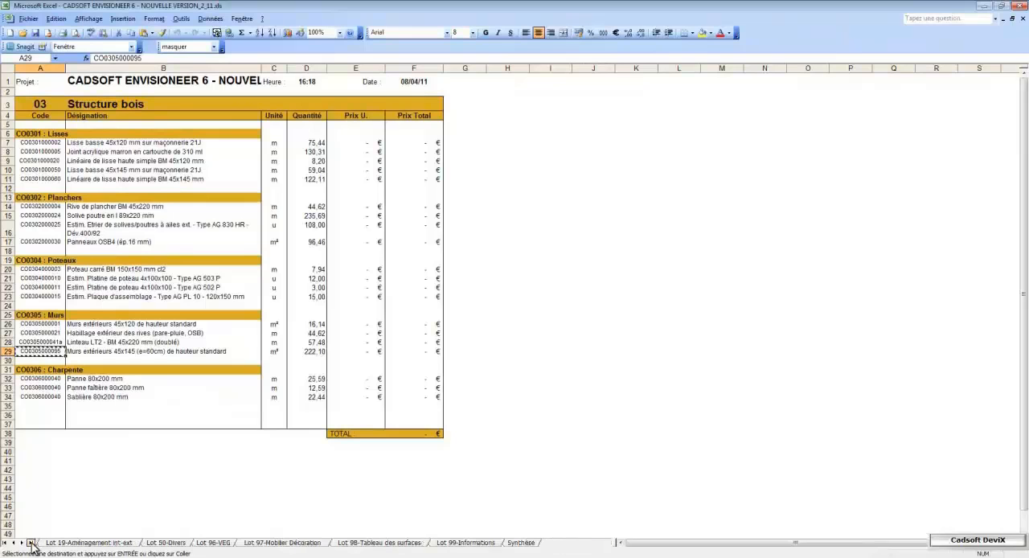
click(521, 543)
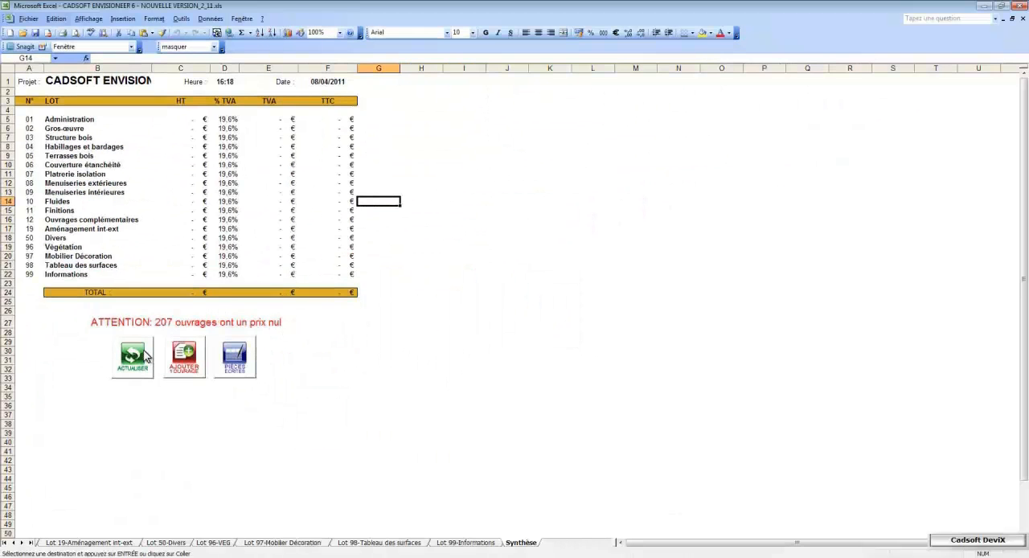
click(146, 357)
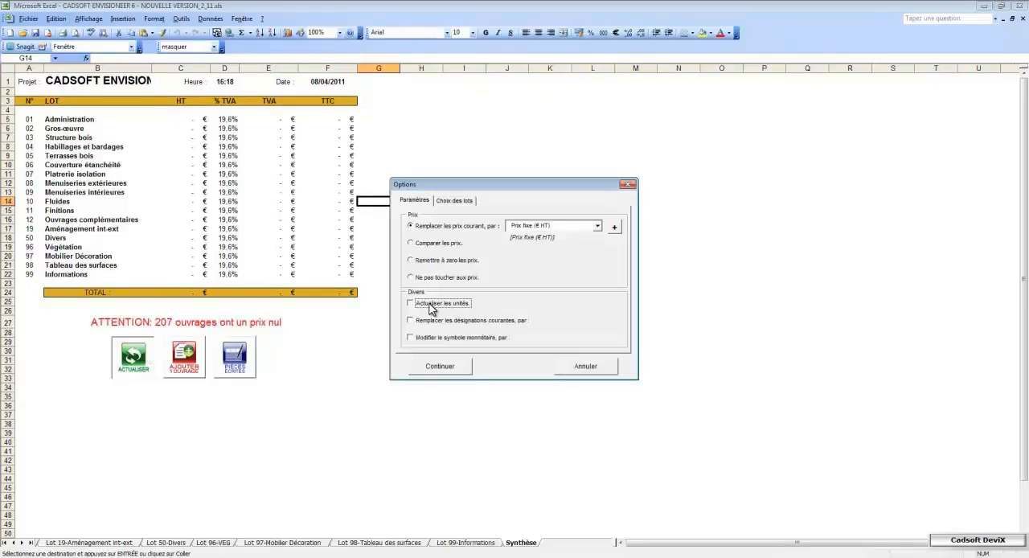
click(440, 365)
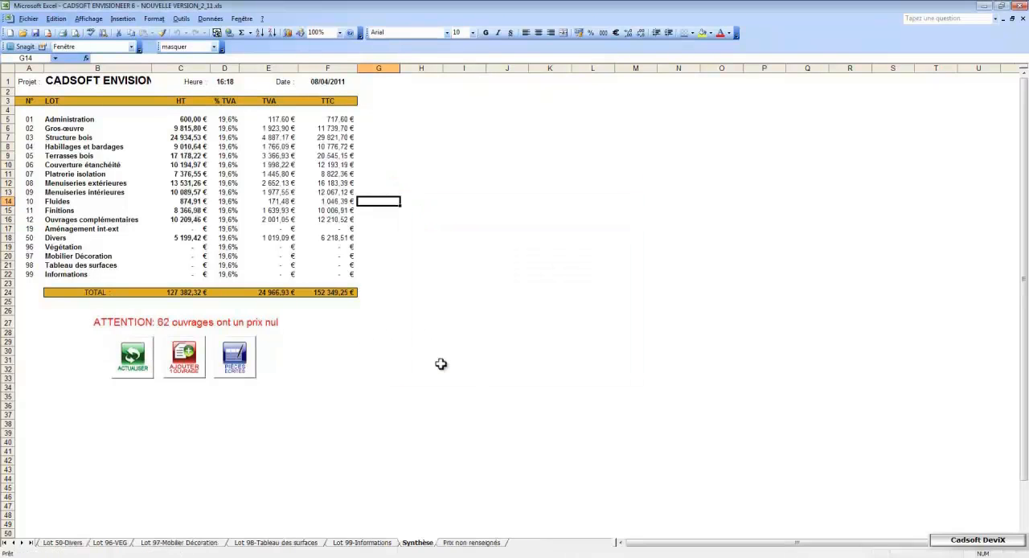
Step: Check the updated unit price of the 45x145 exterior walls in the Lot 03-Structure bois sheet
click(5, 543)
click(207, 544)
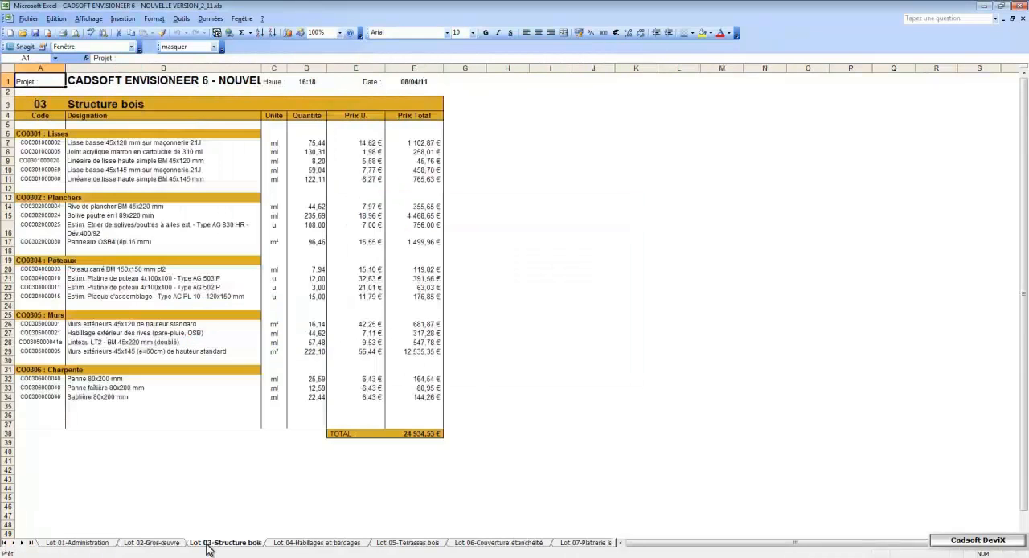
click(6, 351)
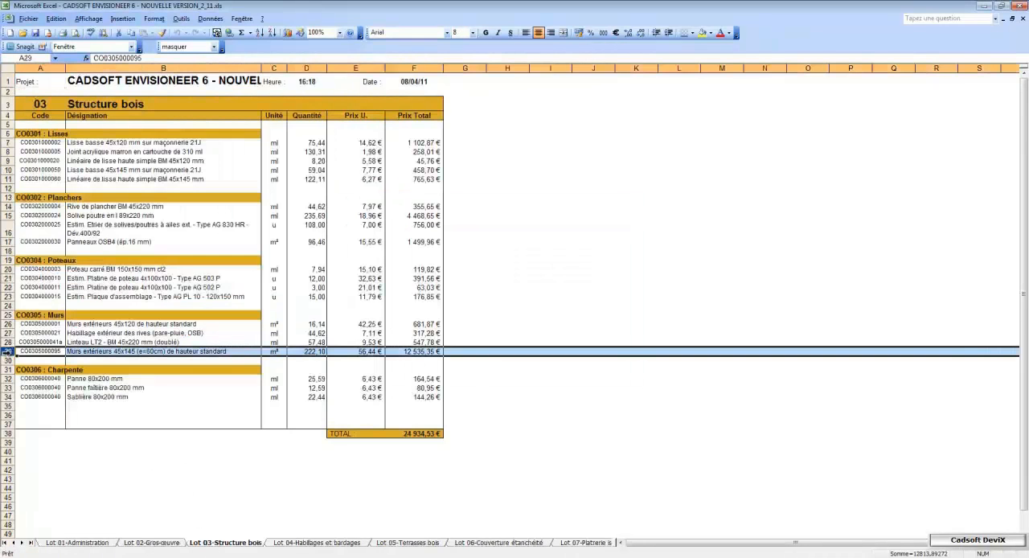
click(364, 352)
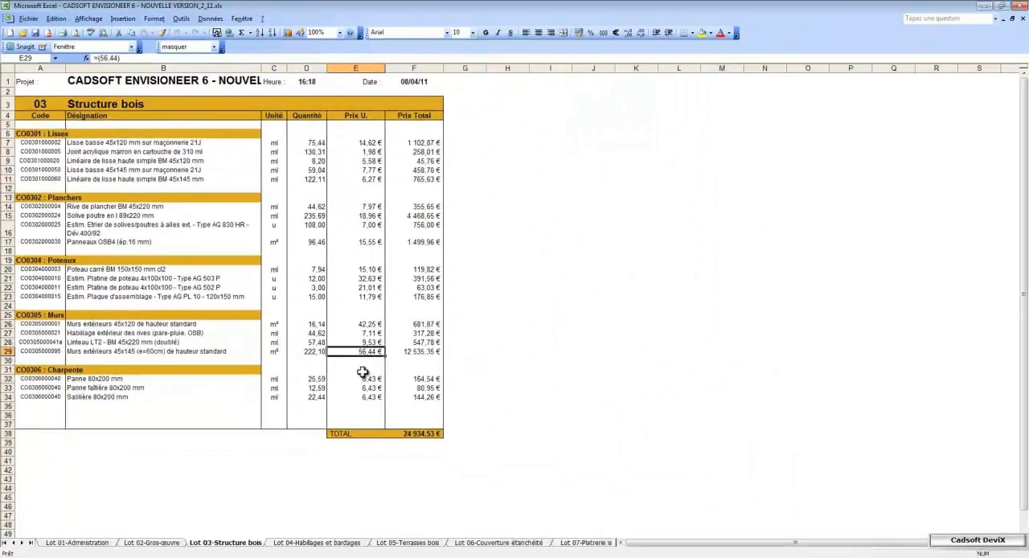
Step: From Synthèse, start adding works and select Dossier de permis de construire, Demande de label qualité and Etude thermique under Administration's Commercial Permis
click(30, 543)
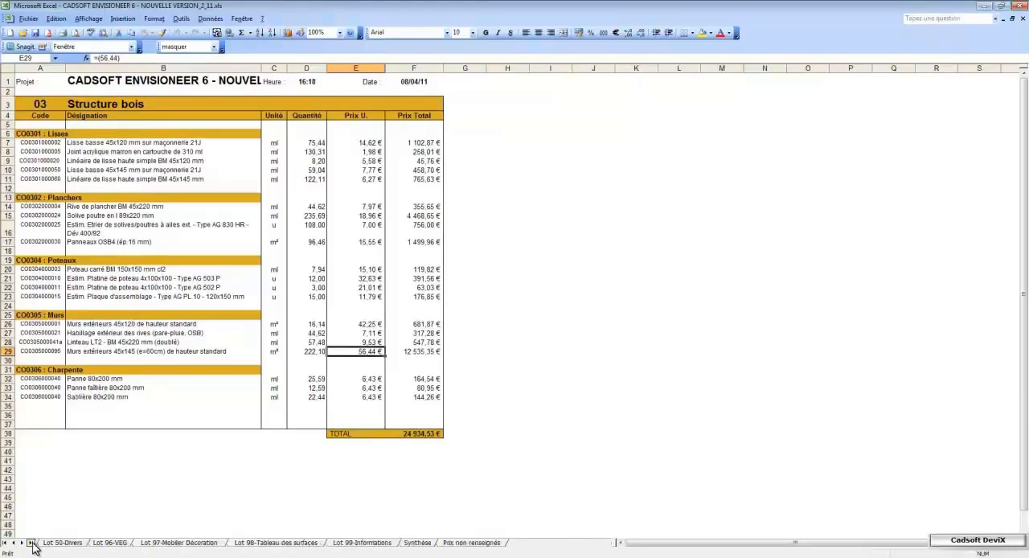
click(418, 544)
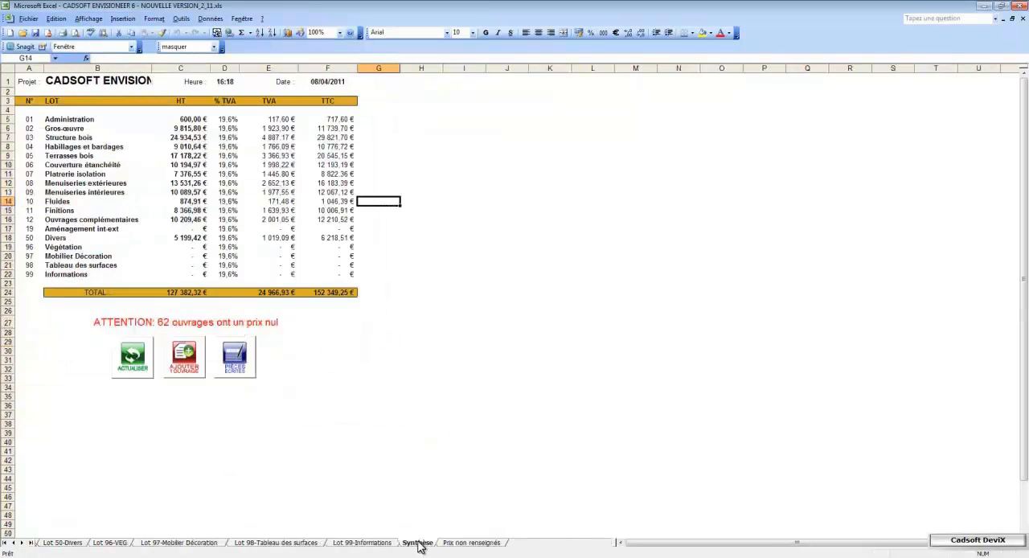
click(186, 362)
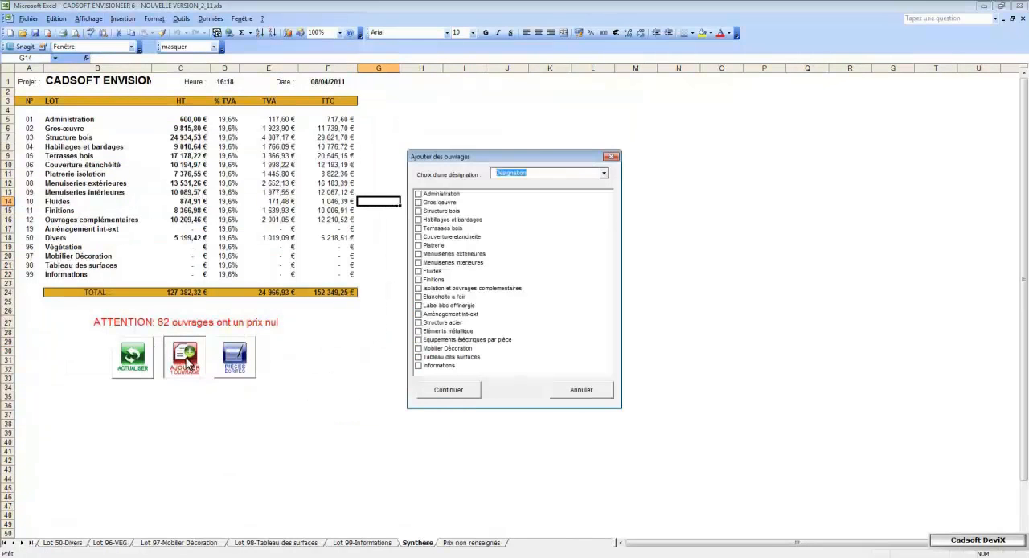
click(433, 195)
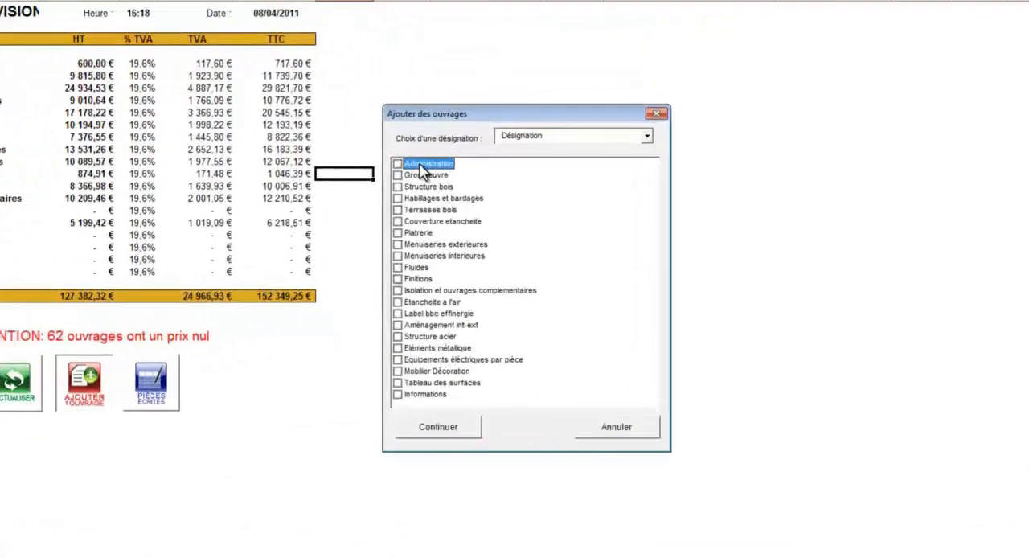
double_click(421, 165)
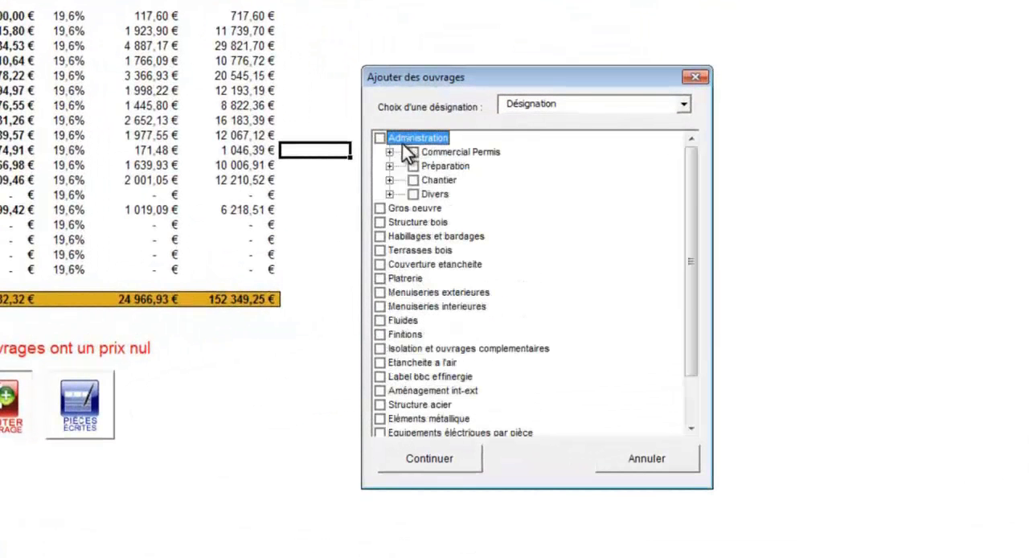
click(390, 152)
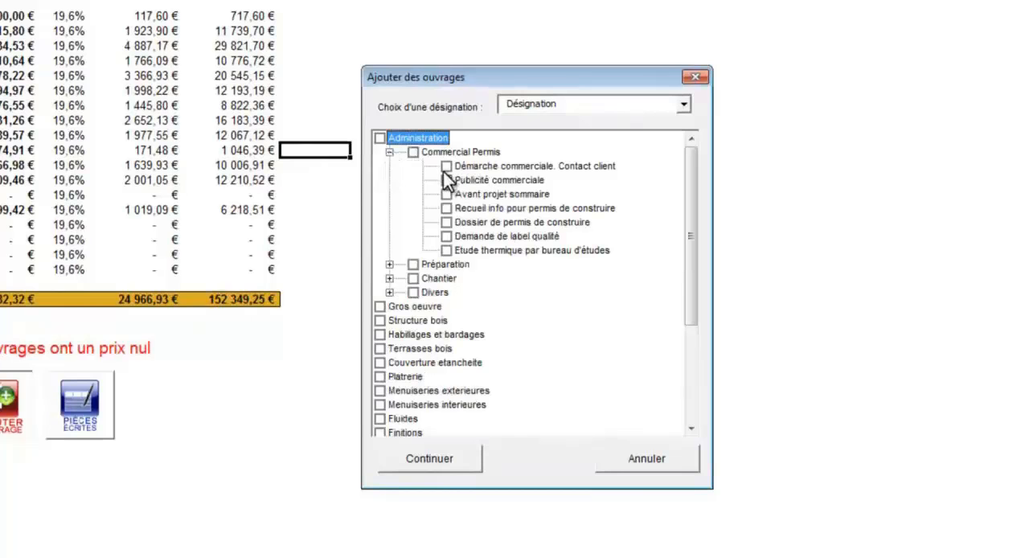
click(448, 223)
Step: Select Installation de chantier, Clôture de chantier and Sanitaires de chantier under Chantier, and add all selected works to the estimate
click(390, 278)
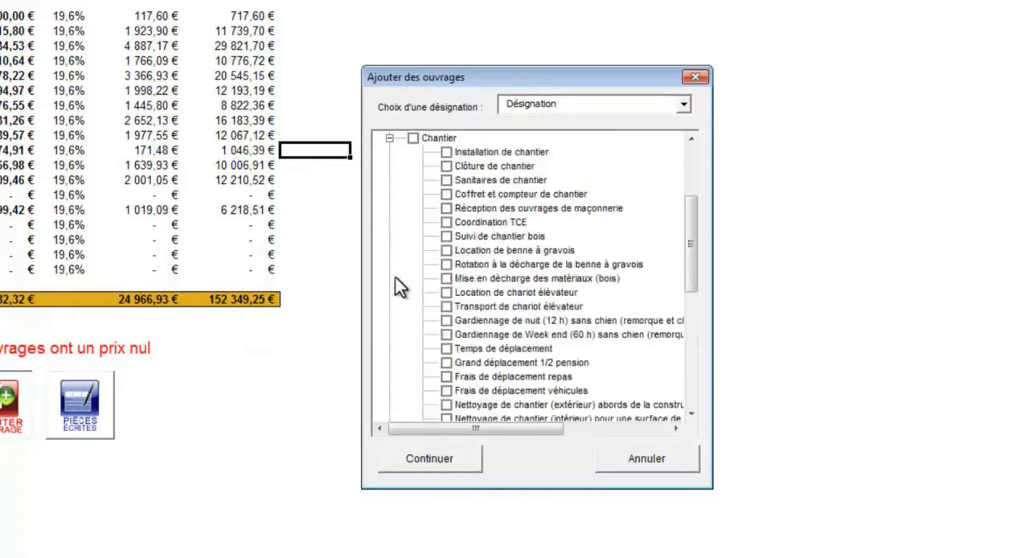
click(446, 152)
click(446, 166)
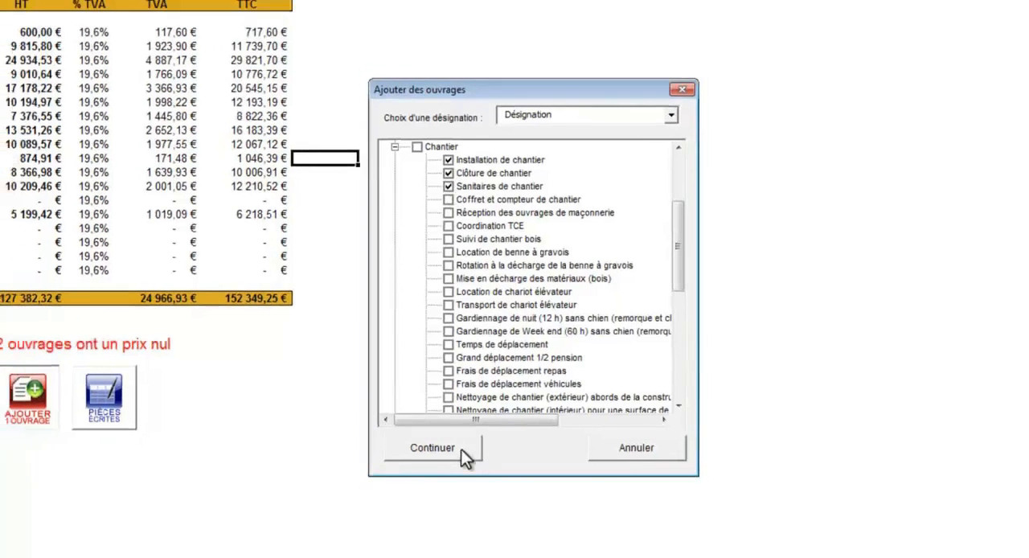
click(462, 449)
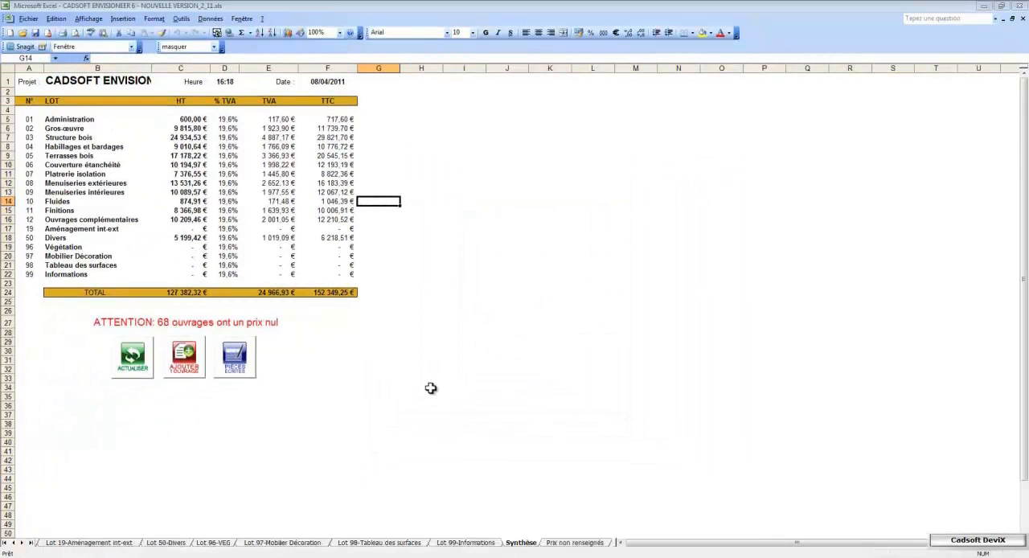
Step: Update the estimate's prices again with Prix fixe (€ HT) and open the Lot 01-Administration sheet
click(138, 362)
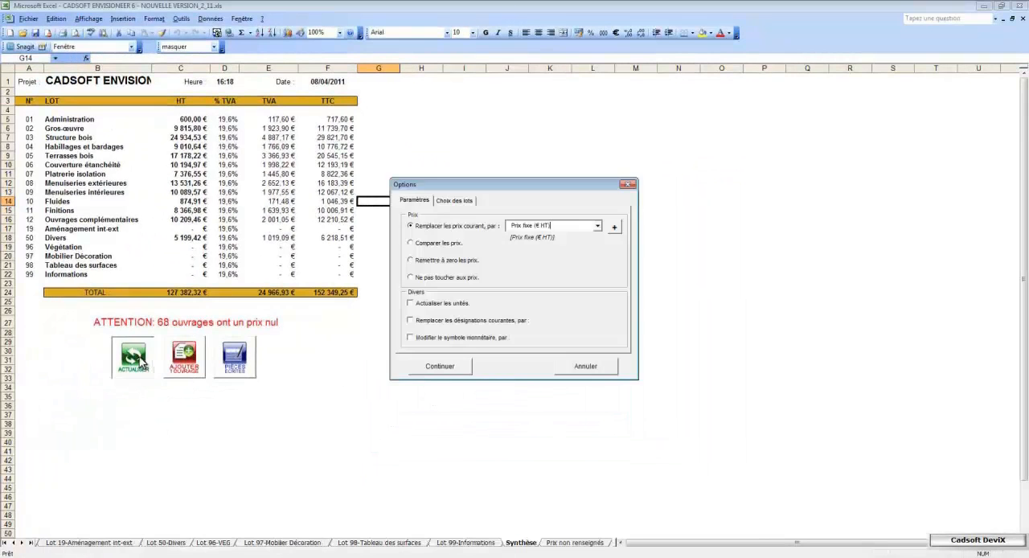
click(416, 364)
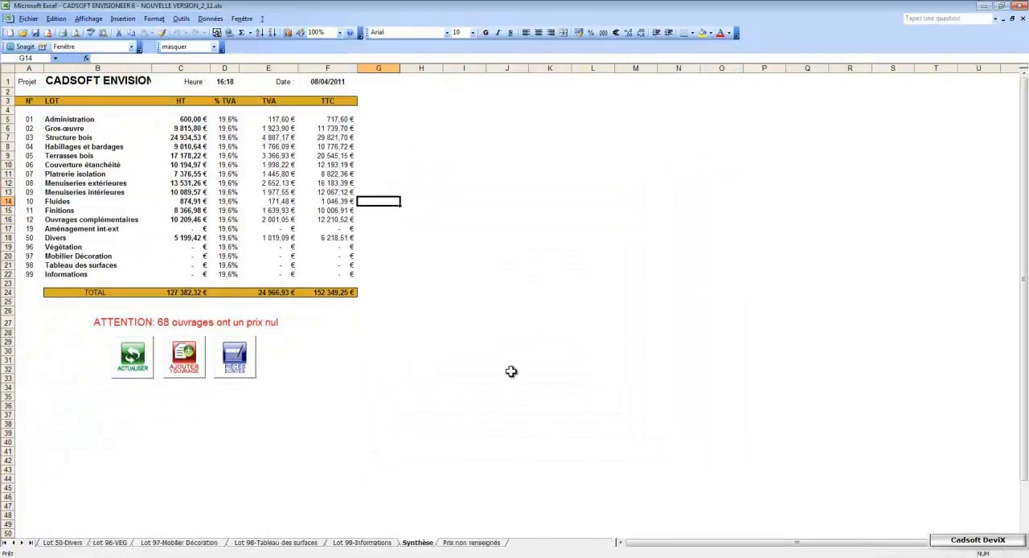
click(6, 542)
click(63, 544)
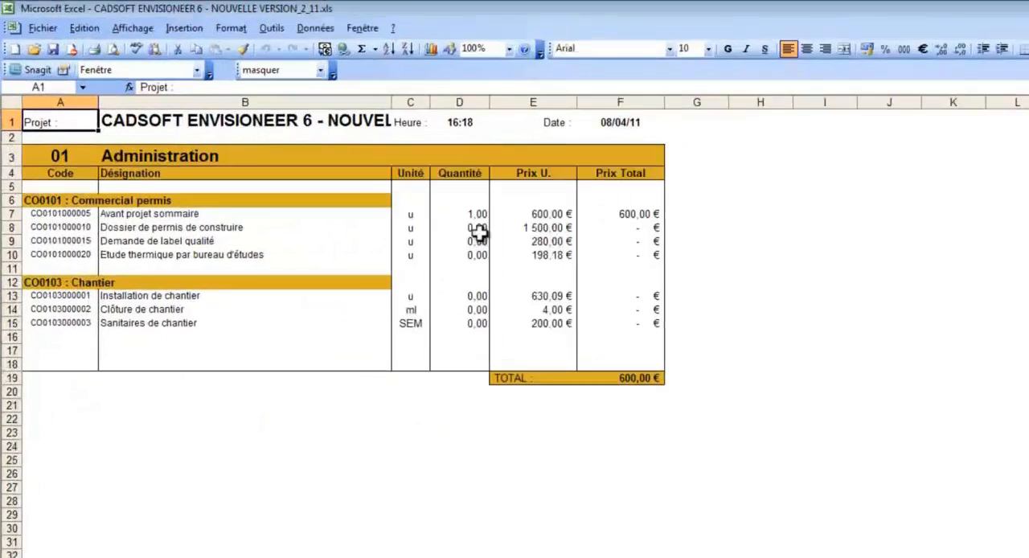
Step: Set the quantity to 1 for the building permit file, the quality label application and the thermal study
click(334, 158)
text(1)
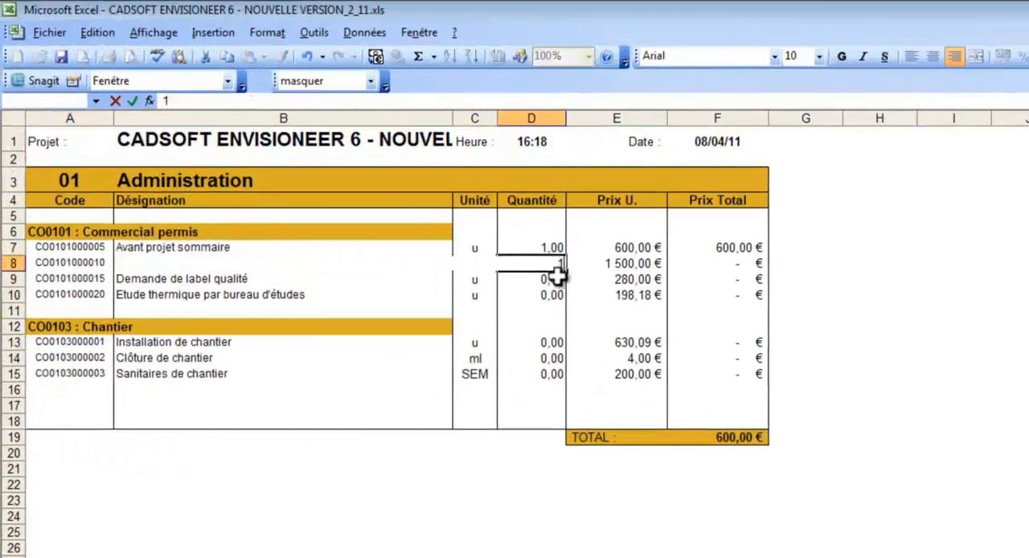
click(554, 282)
text(1)
click(555, 295)
text(1)
Step: Set the Chantier quantities to 1 for Installation de chantier, 50 for Clôture de chantier and 3 for Sanitaires de chantier
click(555, 341)
text(1)
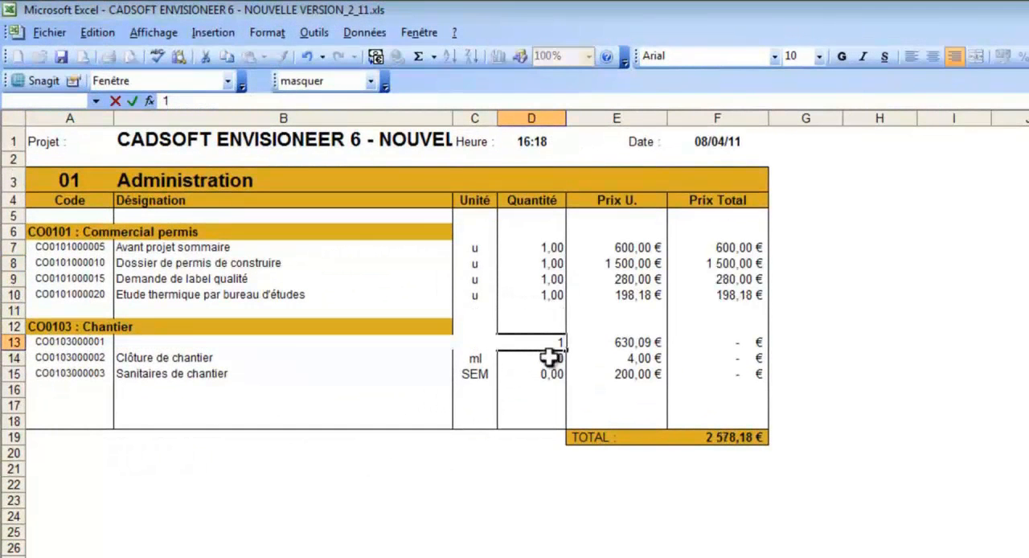
click(549, 358)
text(50)
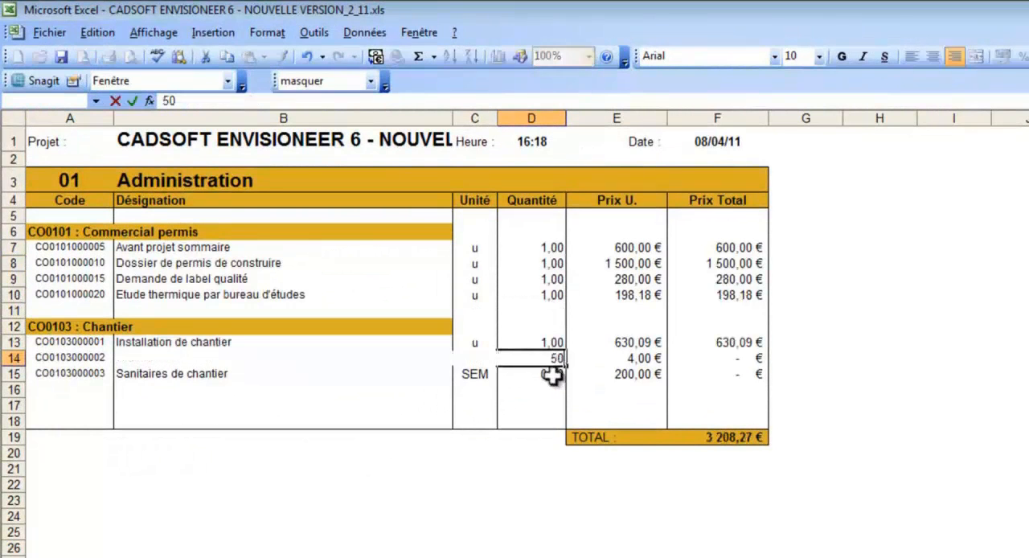
click(552, 375)
text(3)
click(550, 388)
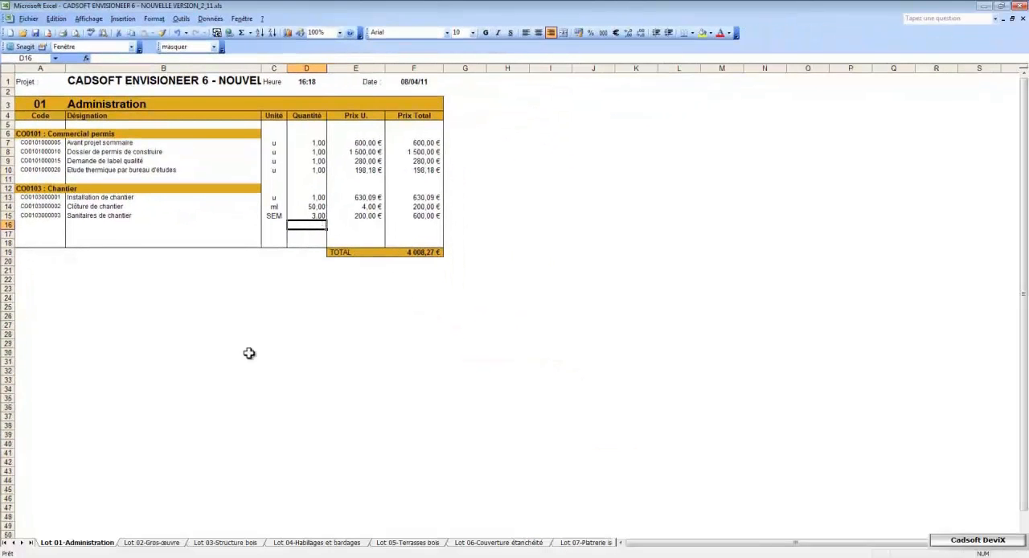
Step: Go to the Synthèse sheet of the estimate and open the Pièces Ecrites settings
click(31, 543)
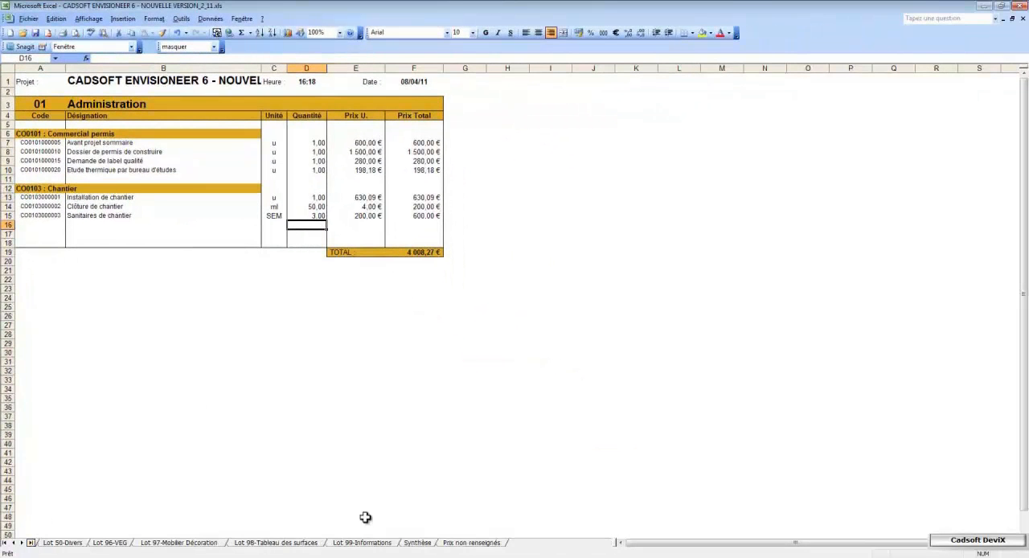
click(417, 544)
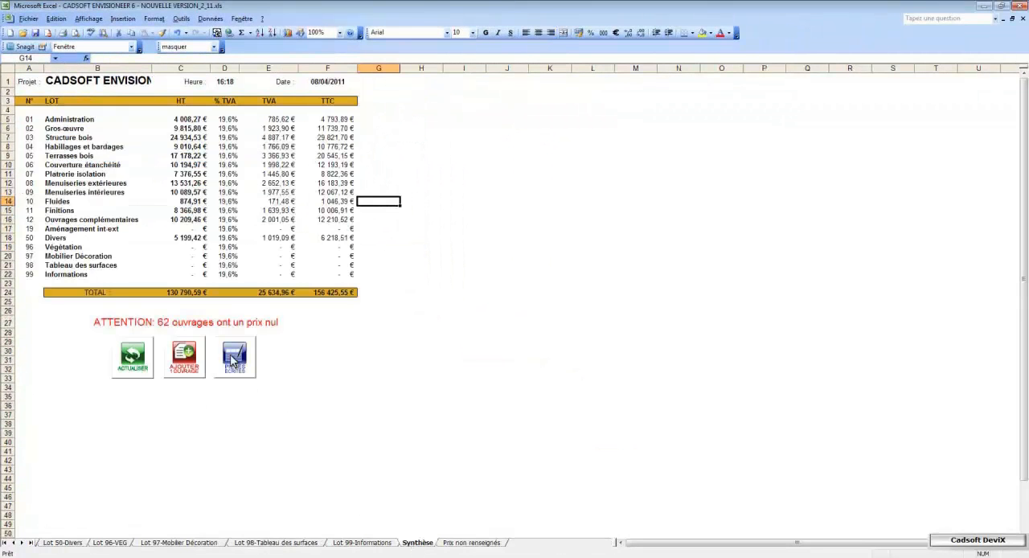
click(232, 360)
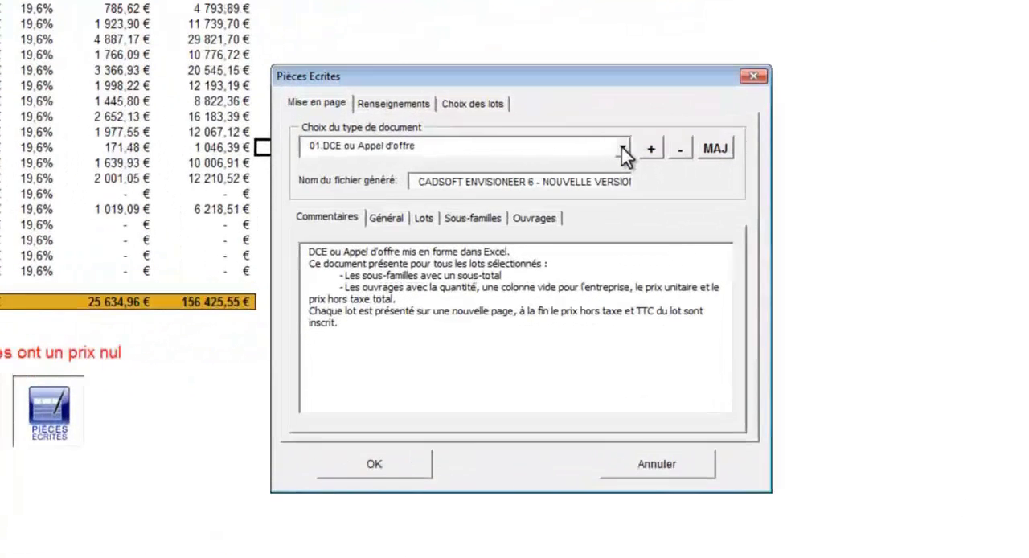
Step: Keep 01.DCE ou Appel d'offre as the document type and fill in the Affaire N° field
click(627, 143)
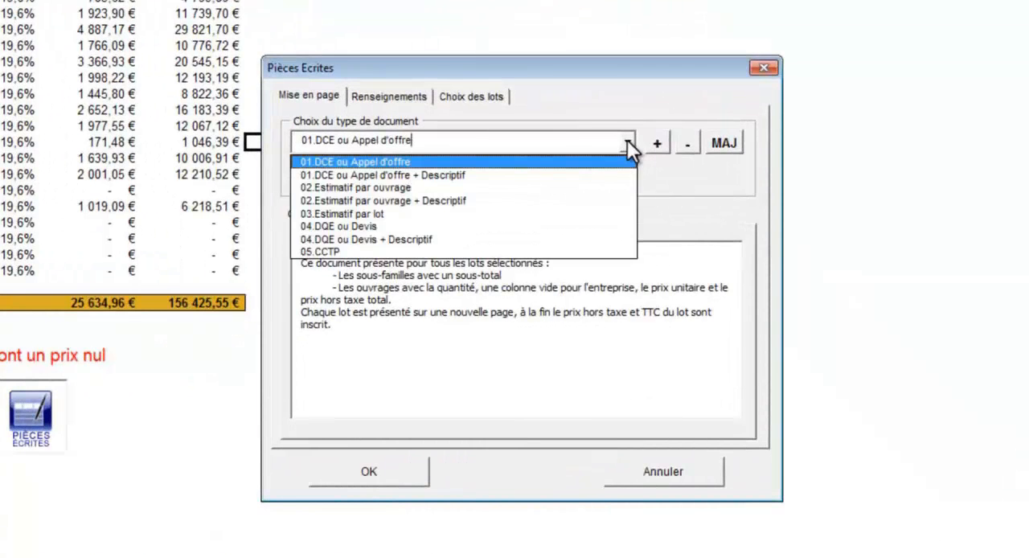
click(627, 140)
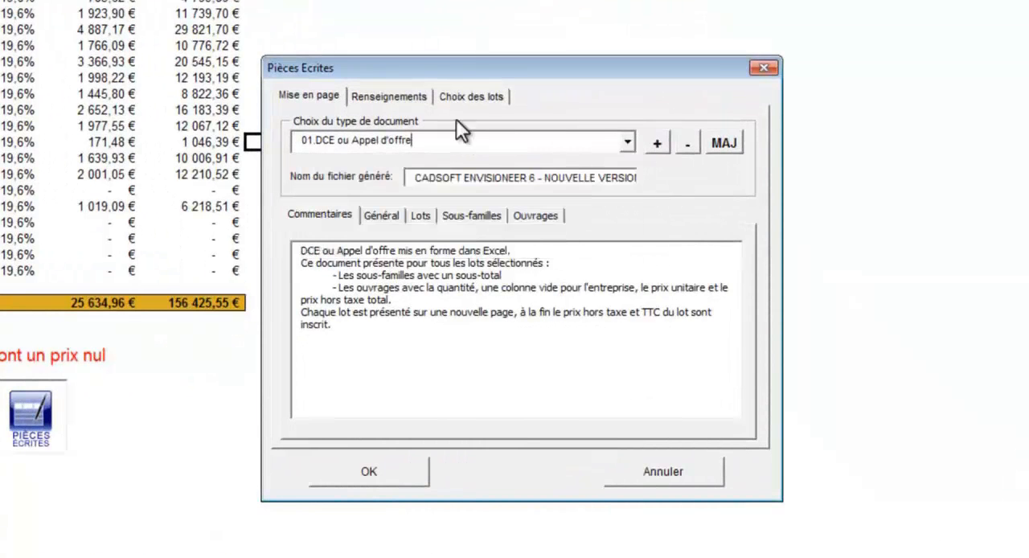
click(408, 98)
click(443, 192)
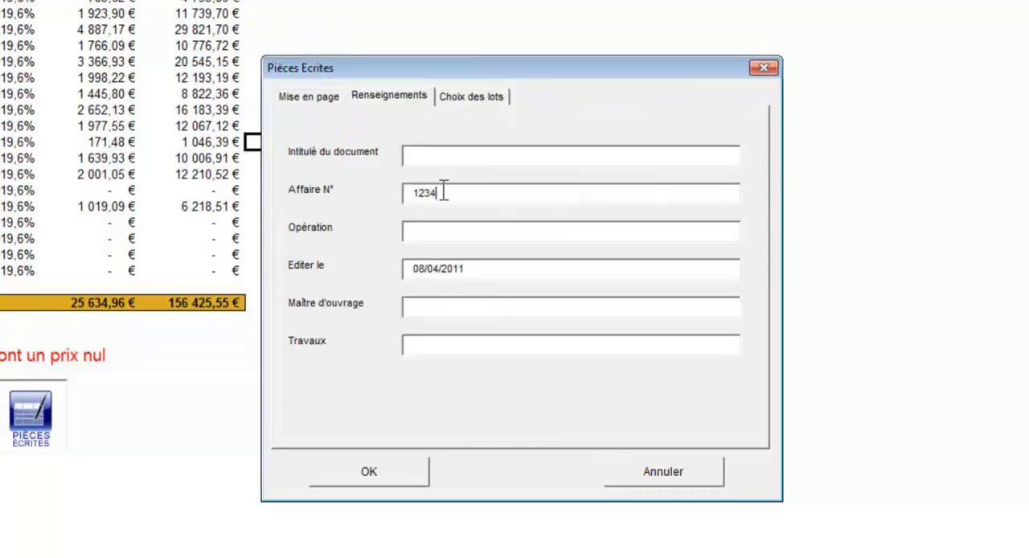
Step: Keep only Lot 02-Gros-œuvre, Lot 07-Platrerie isolation and Lot 11-Finitions among the included lots, and generate the tender document
click(469, 99)
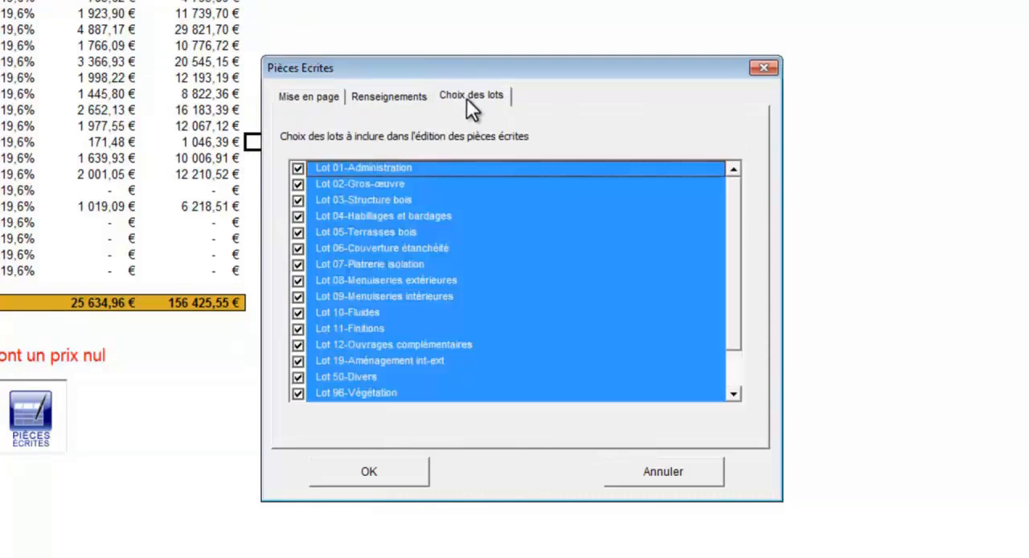
click(298, 170)
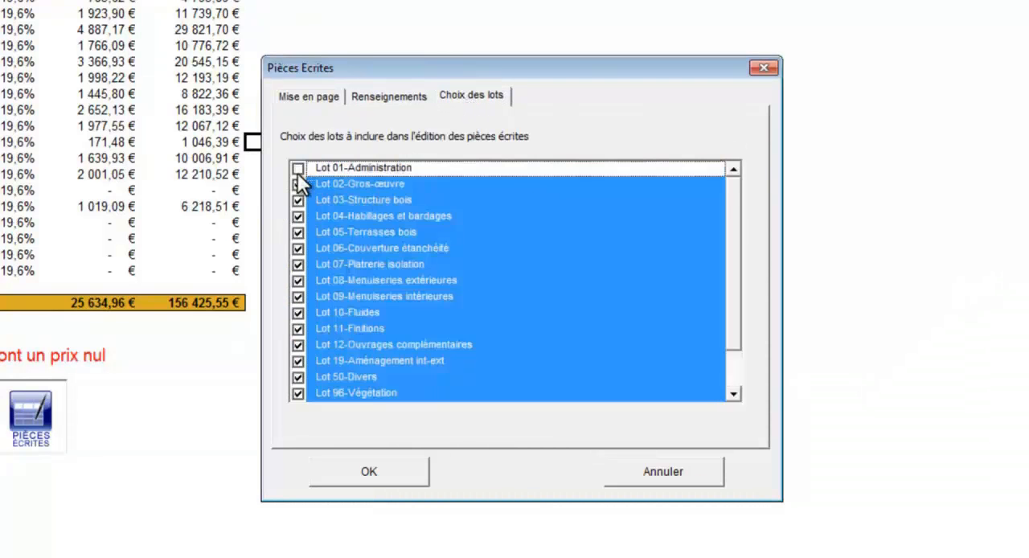
click(298, 201)
click(299, 217)
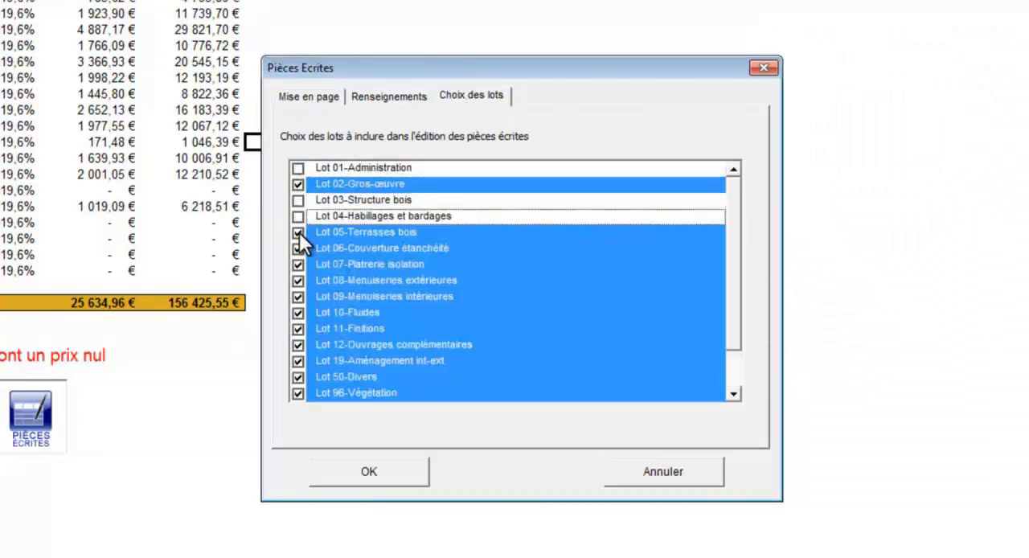
click(298, 233)
click(298, 249)
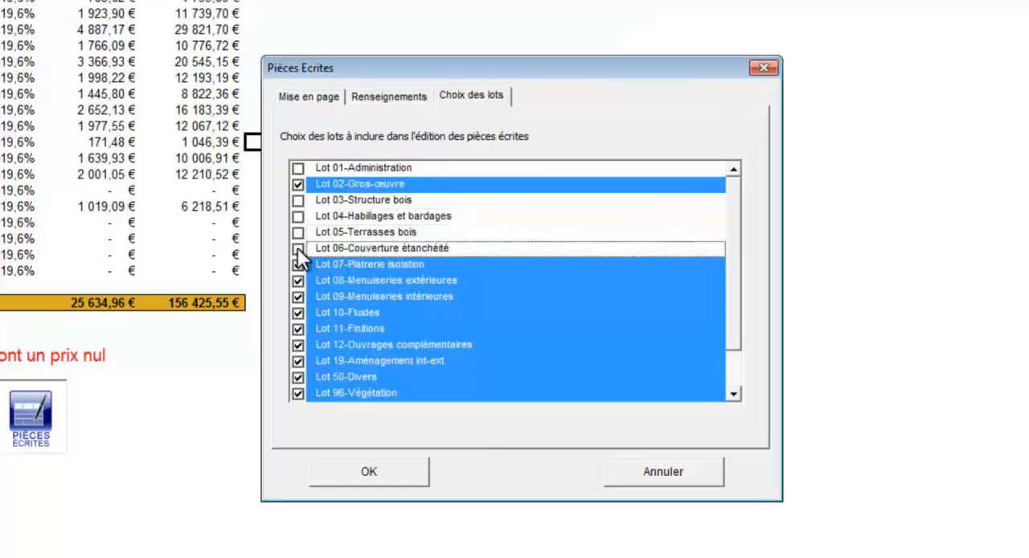
click(297, 281)
click(297, 296)
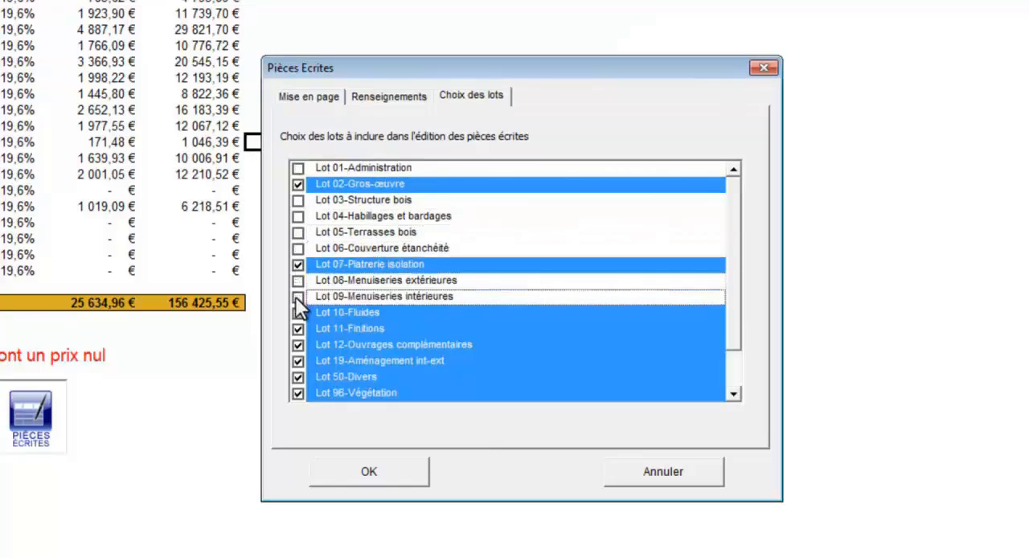
click(298, 313)
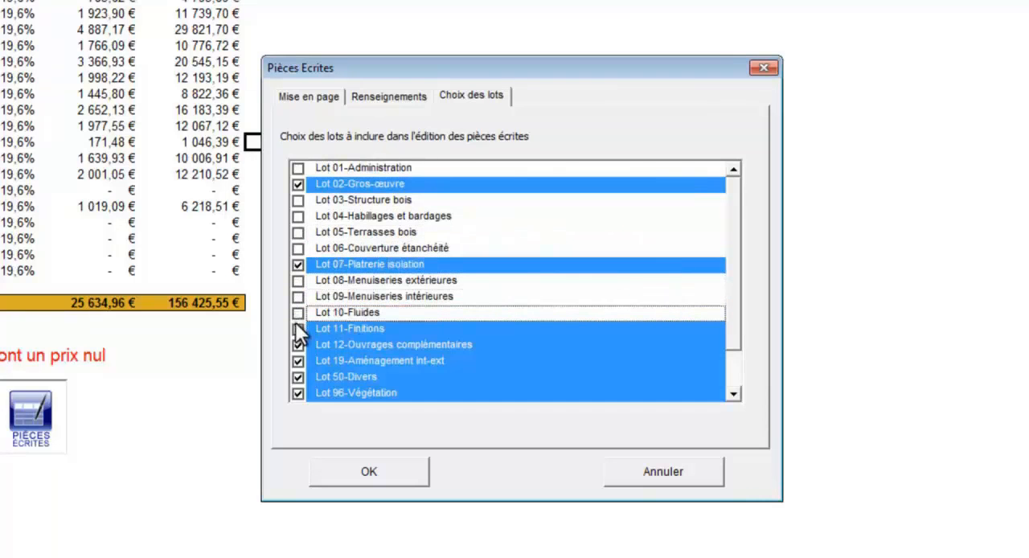
click(297, 345)
click(297, 361)
click(297, 377)
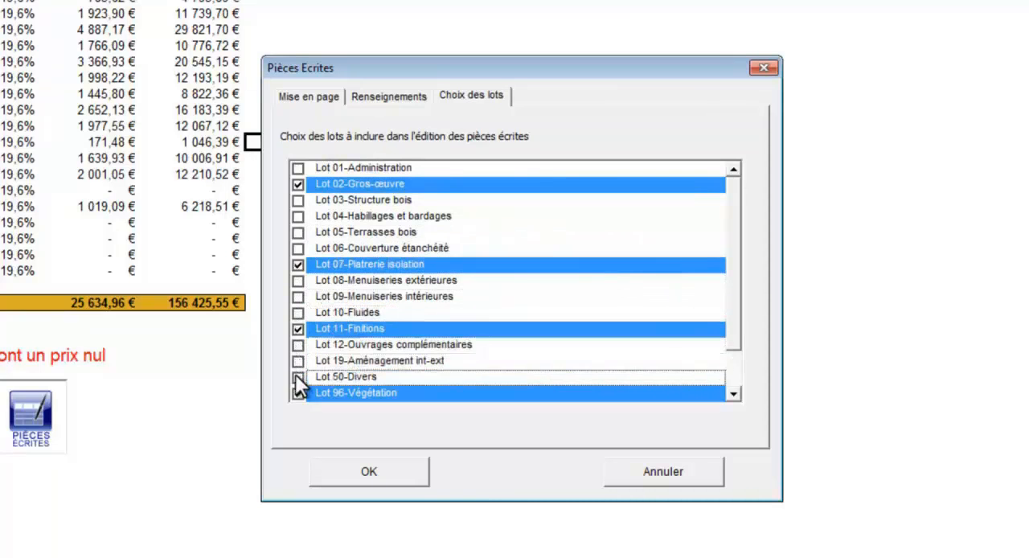
click(297, 393)
click(733, 393)
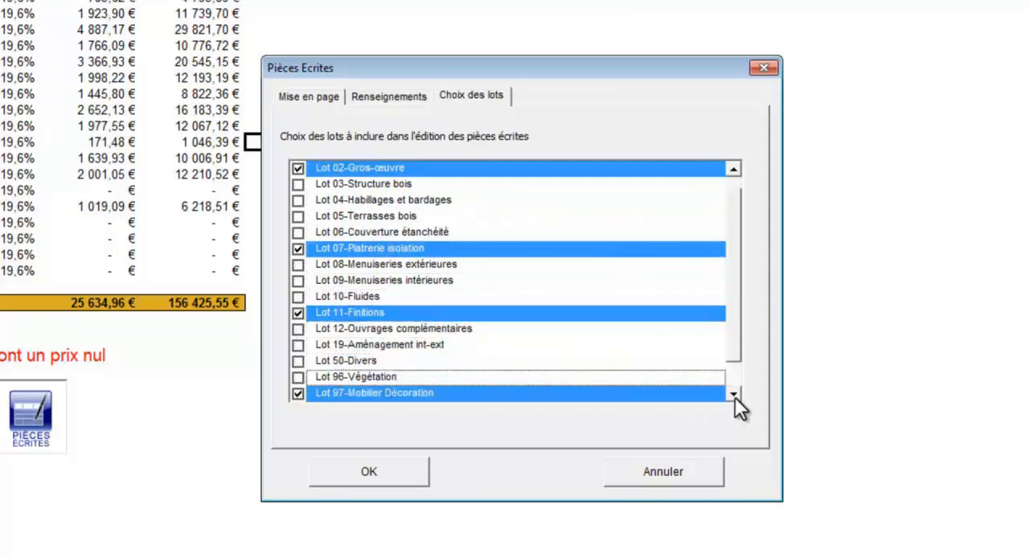
click(733, 393)
click(734, 393)
click(298, 362)
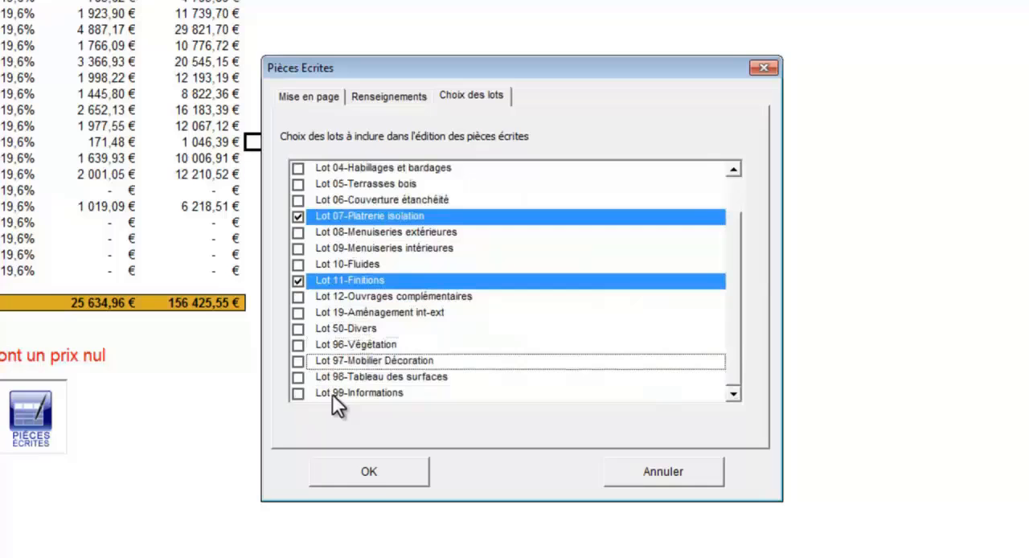
click(372, 471)
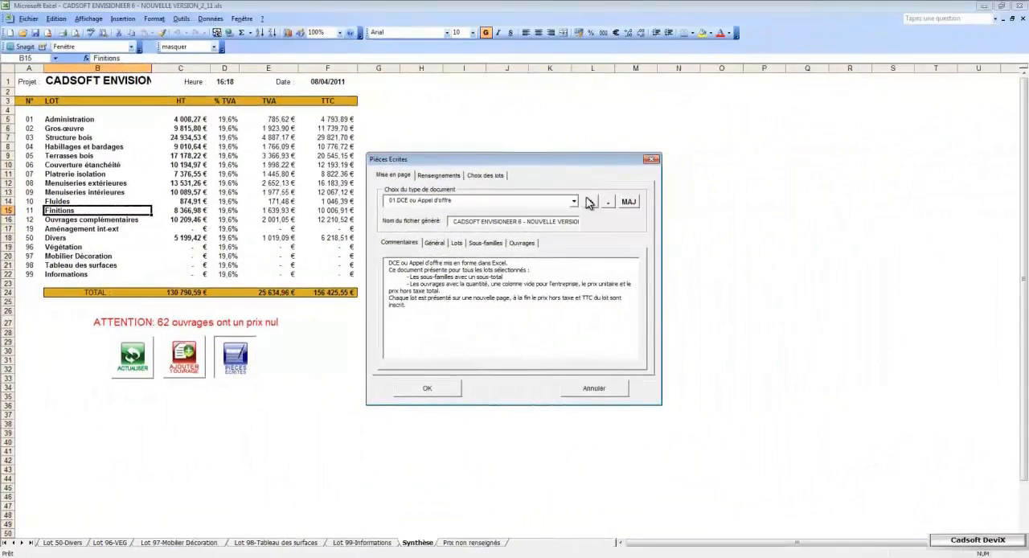
Step: Choose 04.DQE ou Devis + Descriptif as the written document type and generate it
click(574, 202)
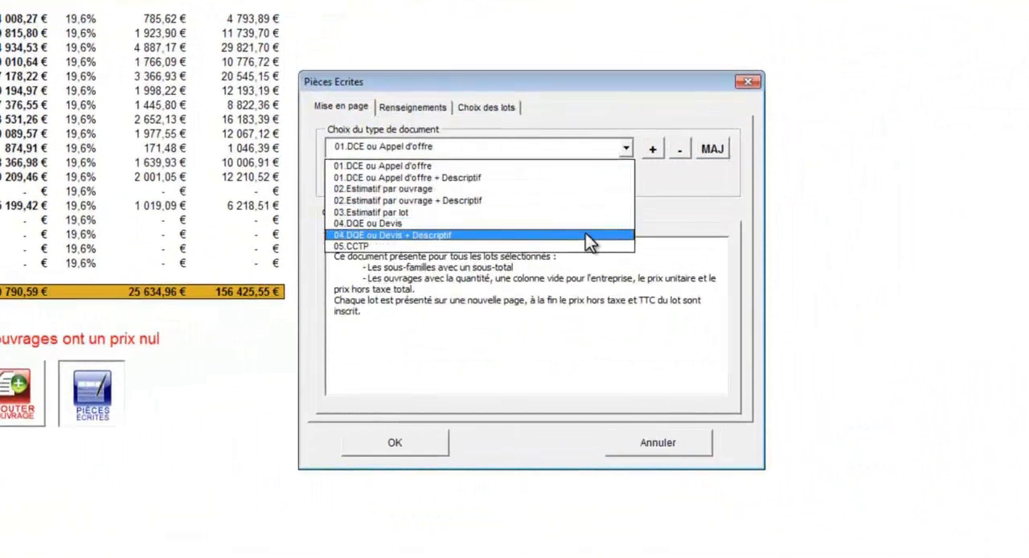
click(586, 234)
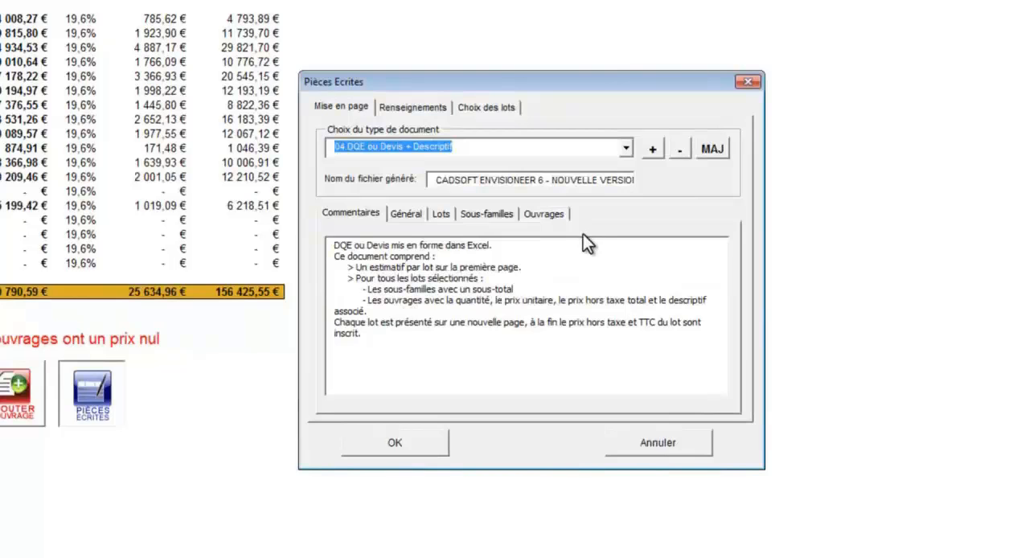
click(406, 442)
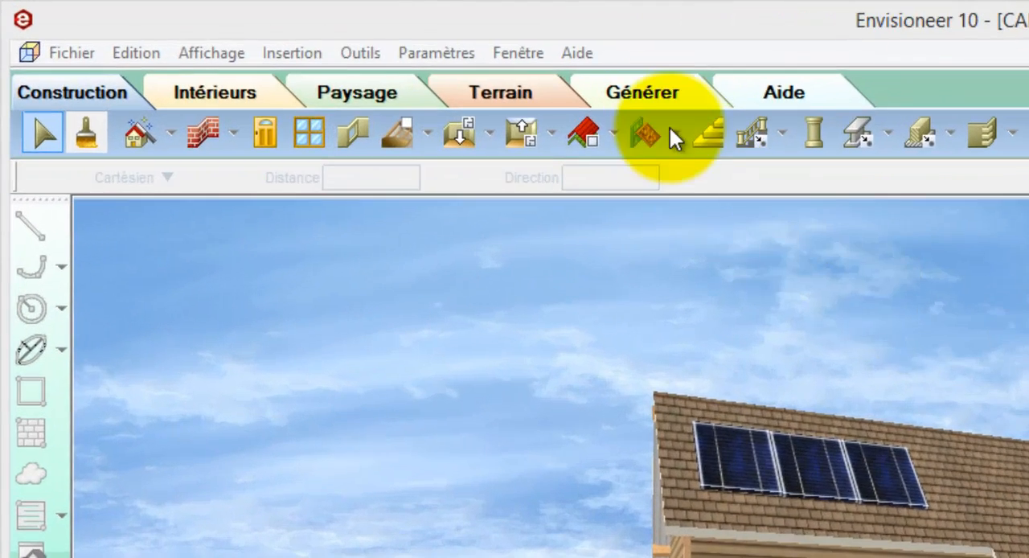
Step: In Envisioneer, export the house model to ArchiWIZARD as a new study
click(650, 92)
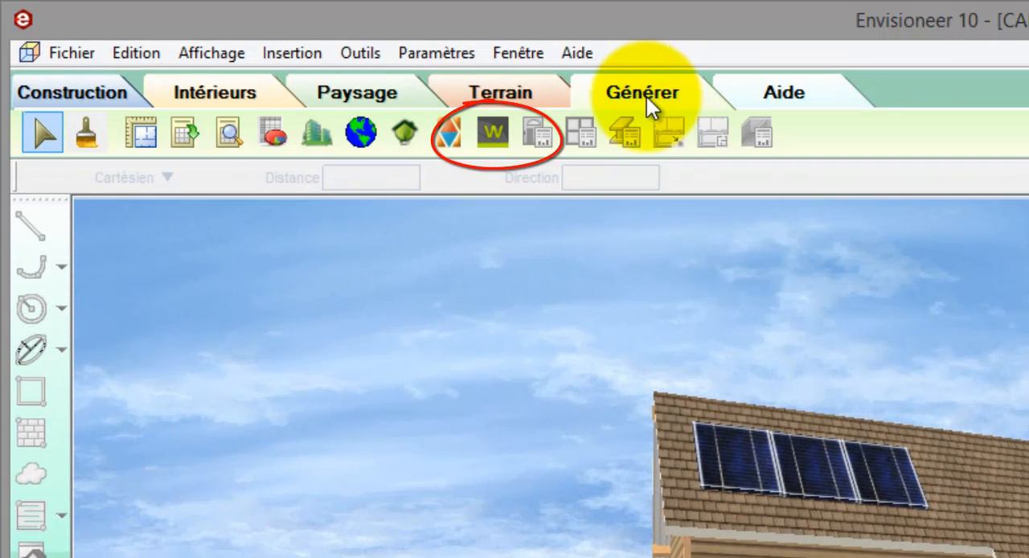
click(499, 137)
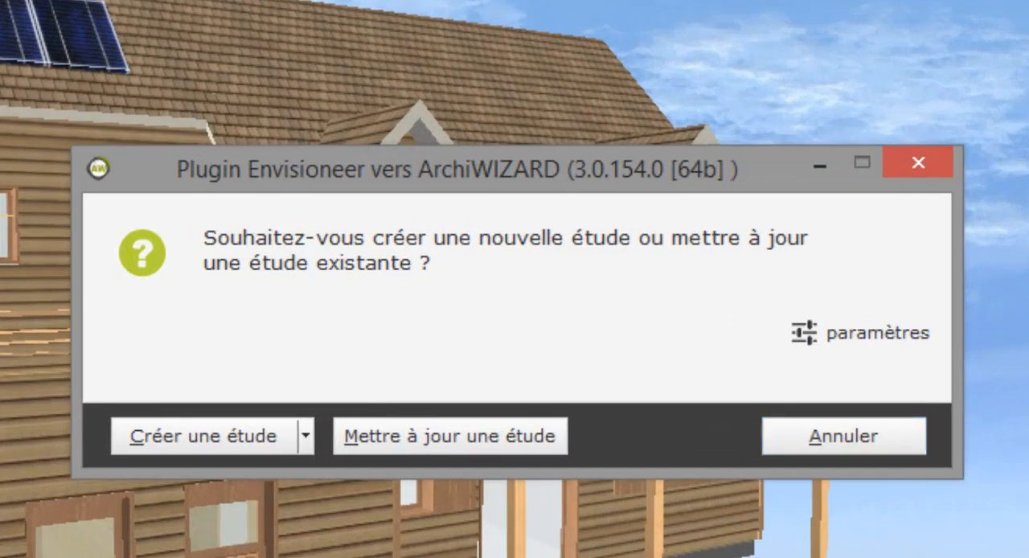
click(215, 443)
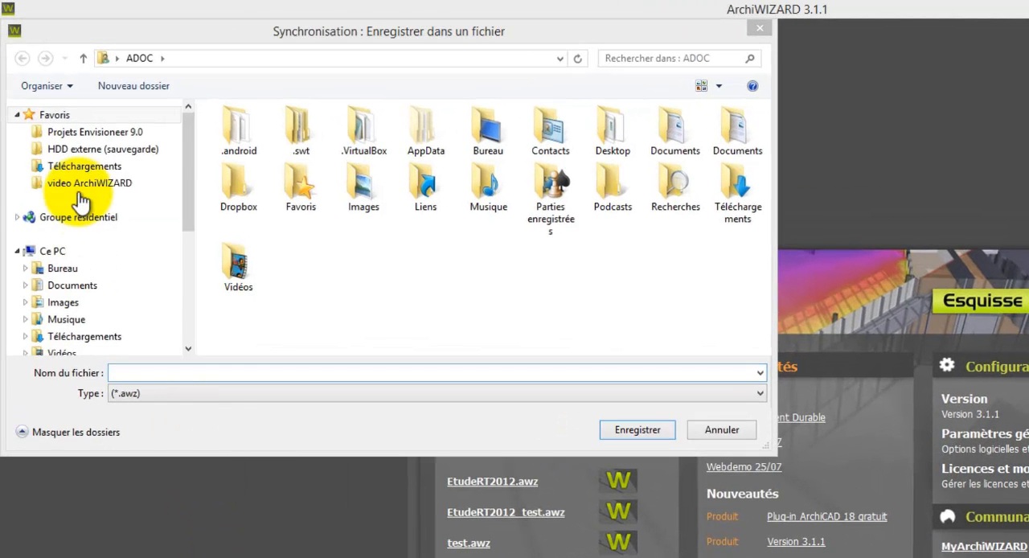
Step: Save the ArchiWIZARD study as EtudeRT2012 in the video ArchiWIZARD folder
click(89, 184)
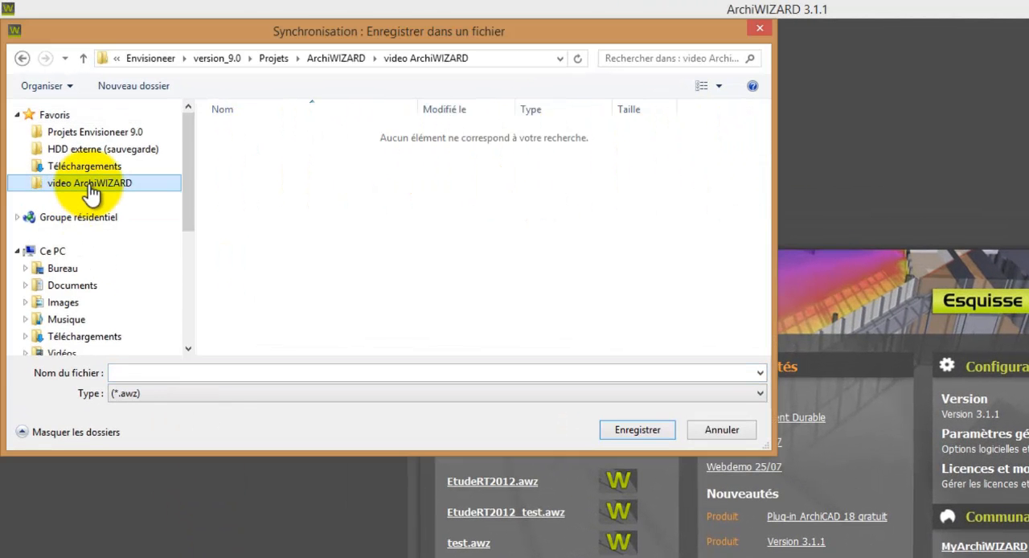
click(203, 375)
text(E)
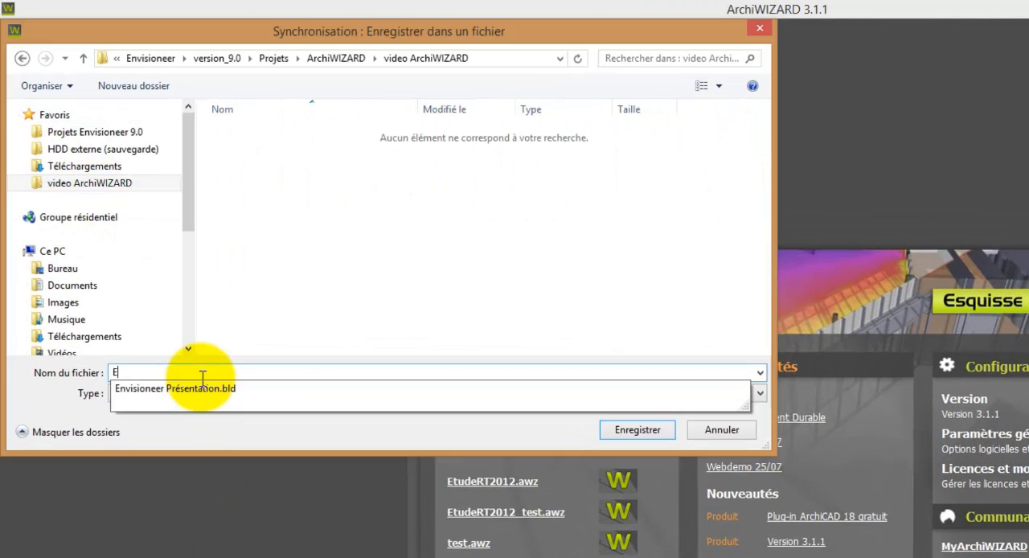
text(tudeRT)
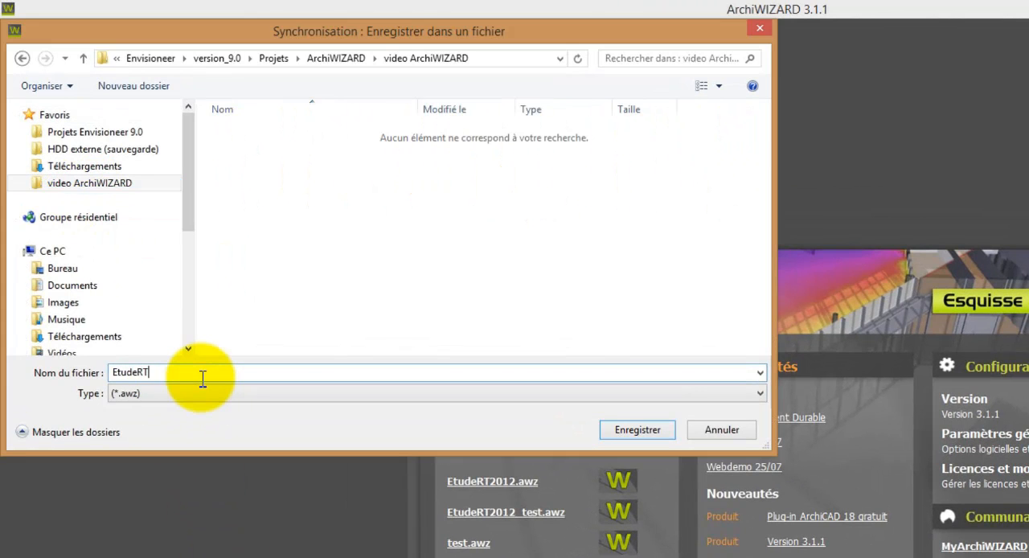
text(2012)
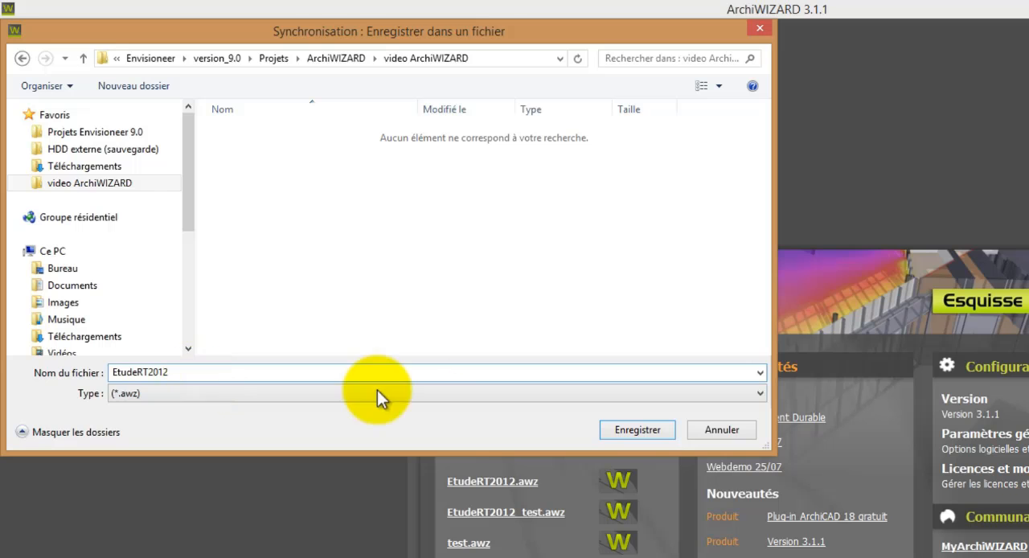
click(617, 433)
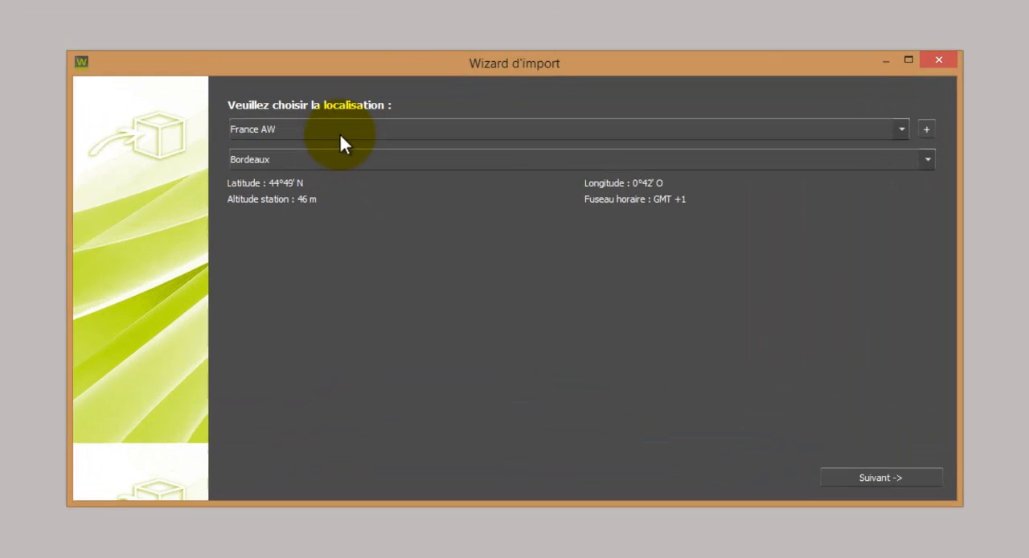
Step: Set the study's location to France_RT2012 with the THBCE2012_TRAPPES_H1a station and continue to the configuration page
click(405, 183)
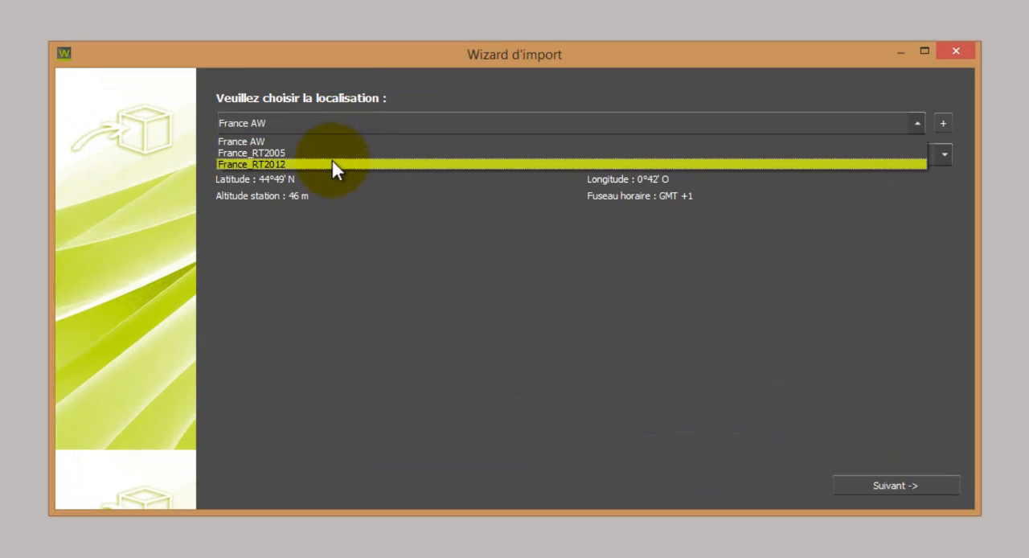
click(332, 164)
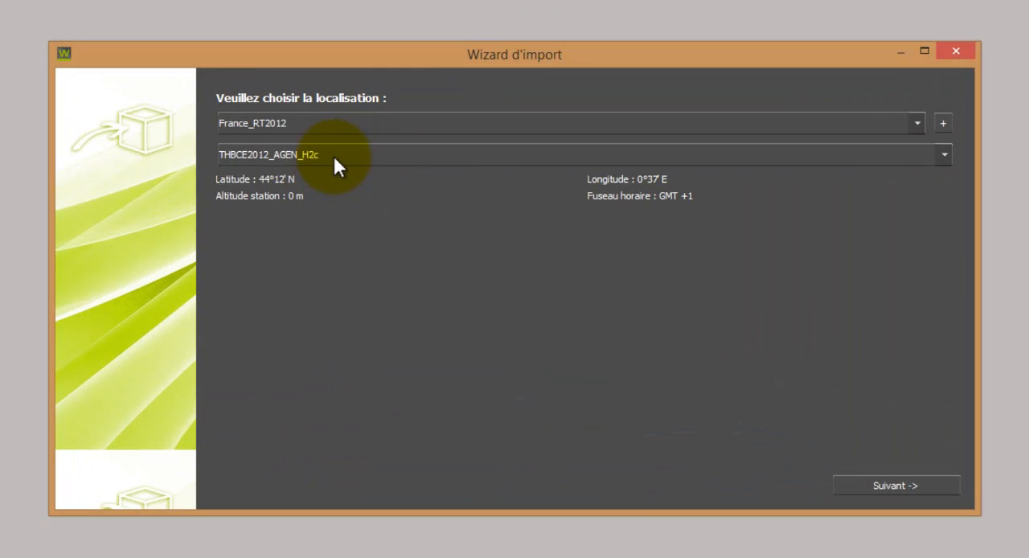
click(335, 156)
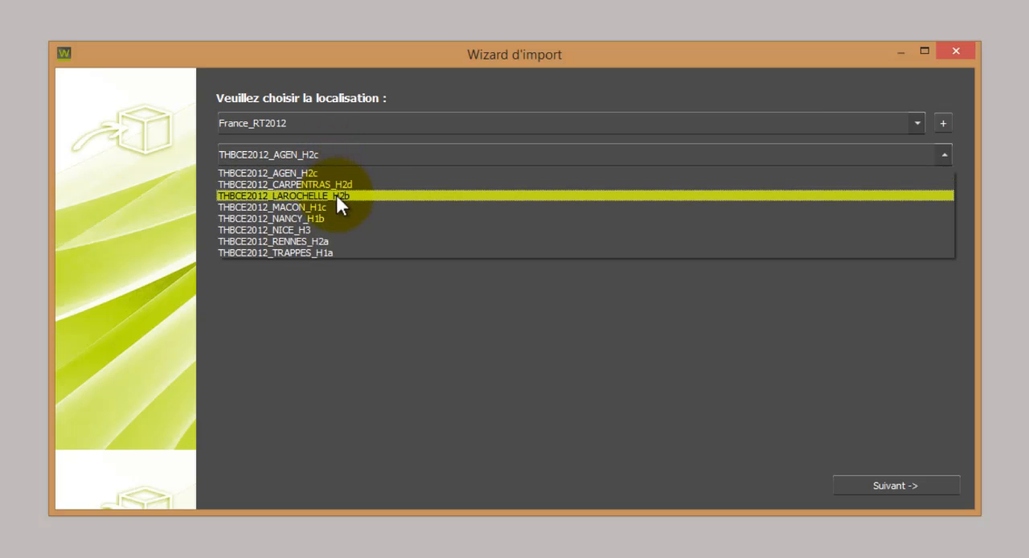
click(342, 253)
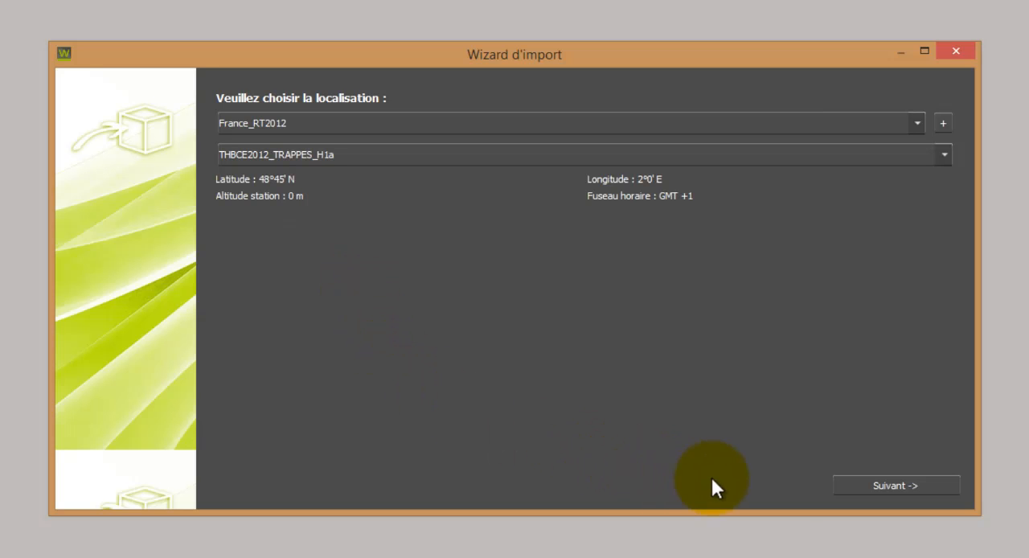
click(855, 486)
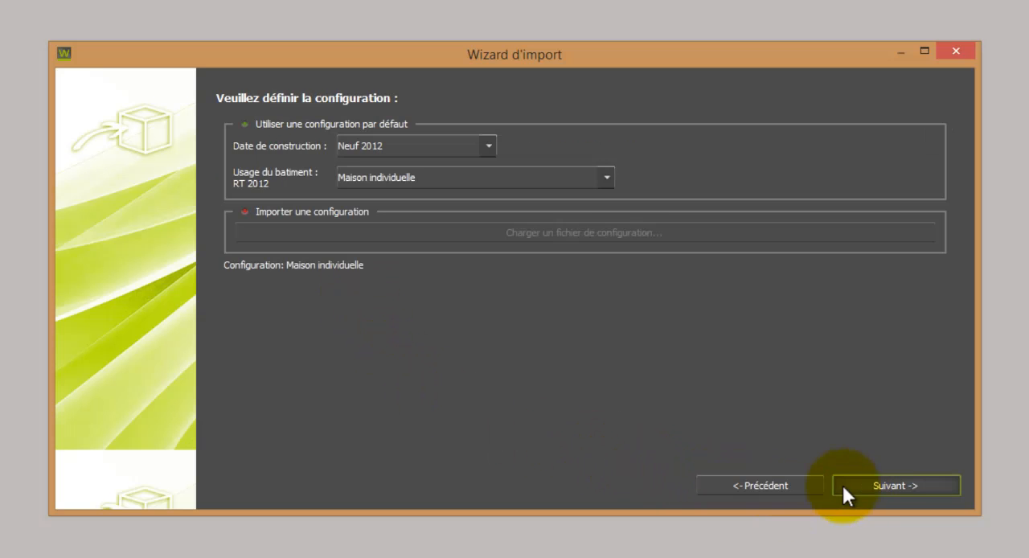
Step: Set the import configuration to Neuf (Bibliotheque Envisioneer) construction with a Bâtiment ossature bois individual dwelling and continue to the thermal model validation
click(488, 145)
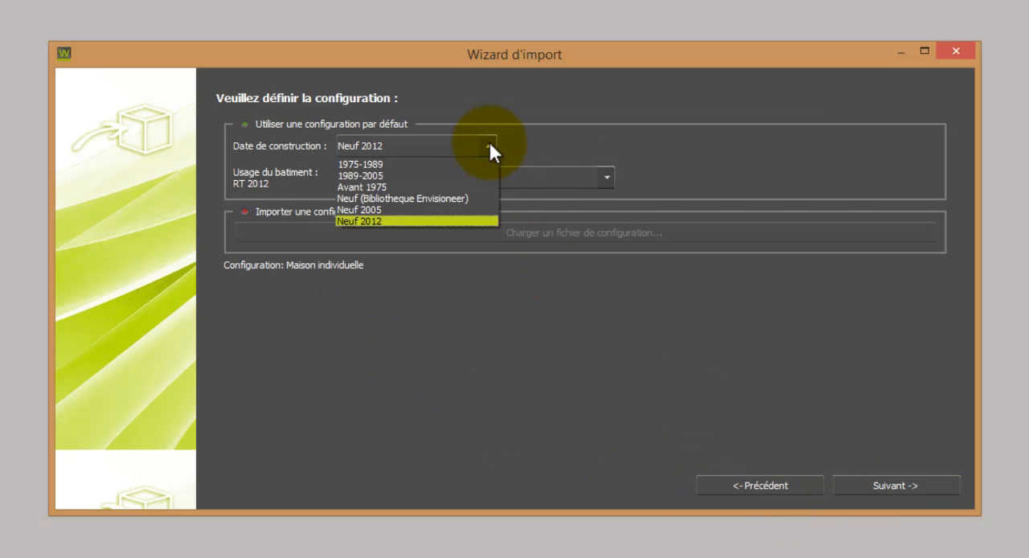
click(477, 197)
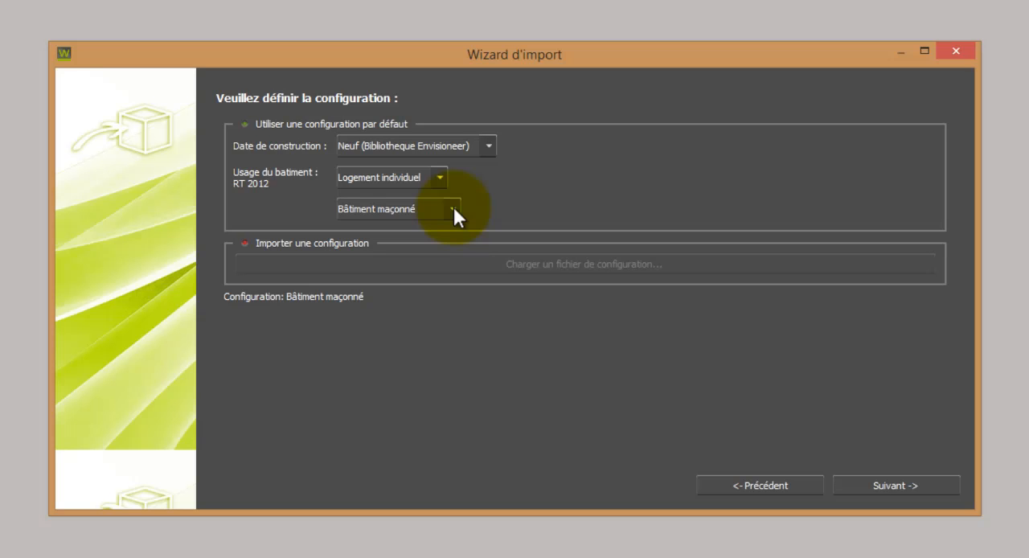
click(452, 209)
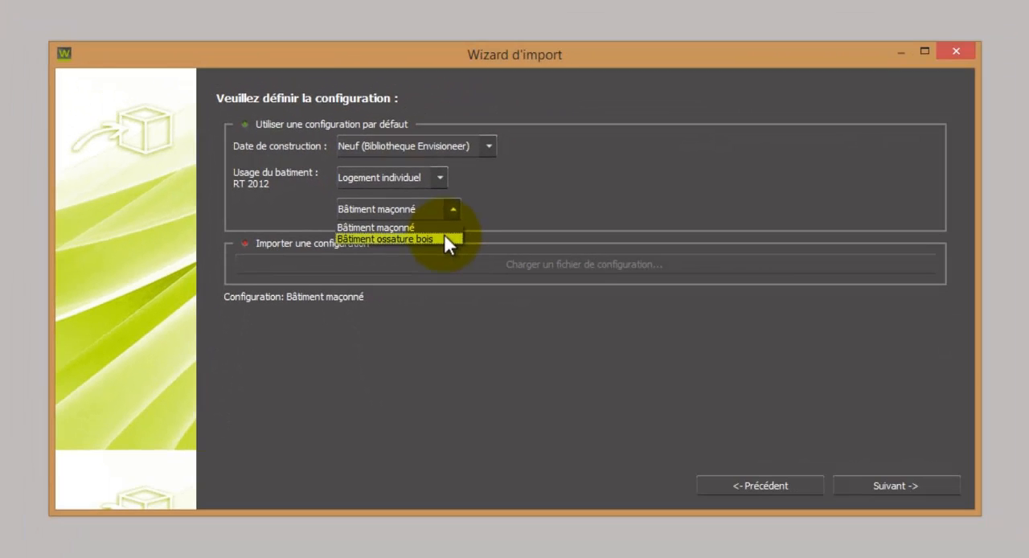
click(444, 238)
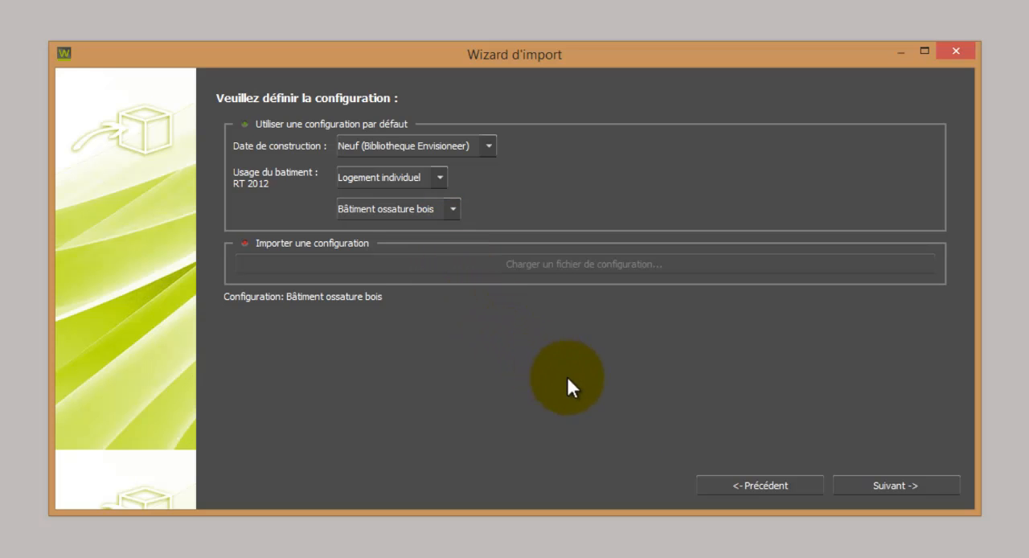
click(850, 482)
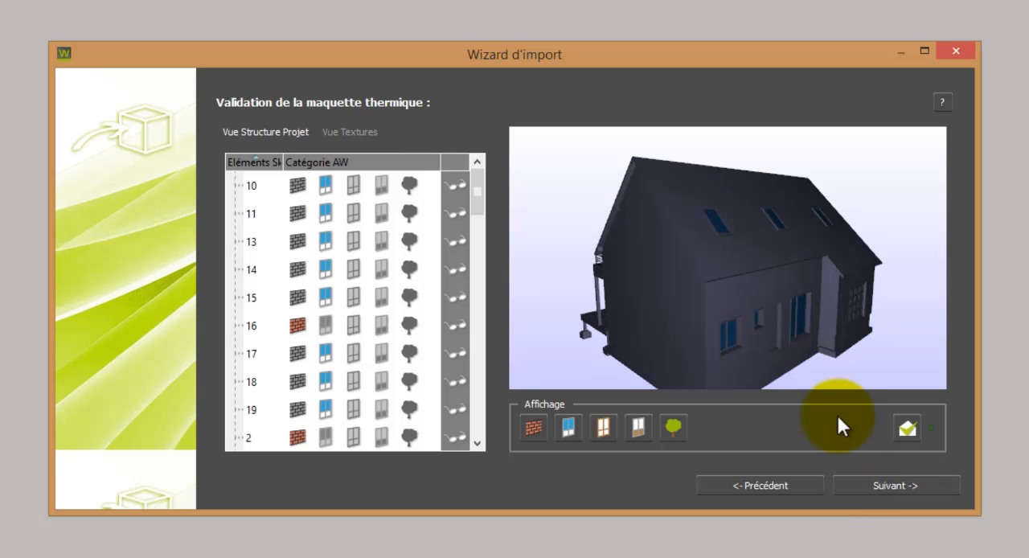
Step: In the thermal model, assign the garage door's element to the opaque door category and the window frames' element to the frame category
click(855, 312)
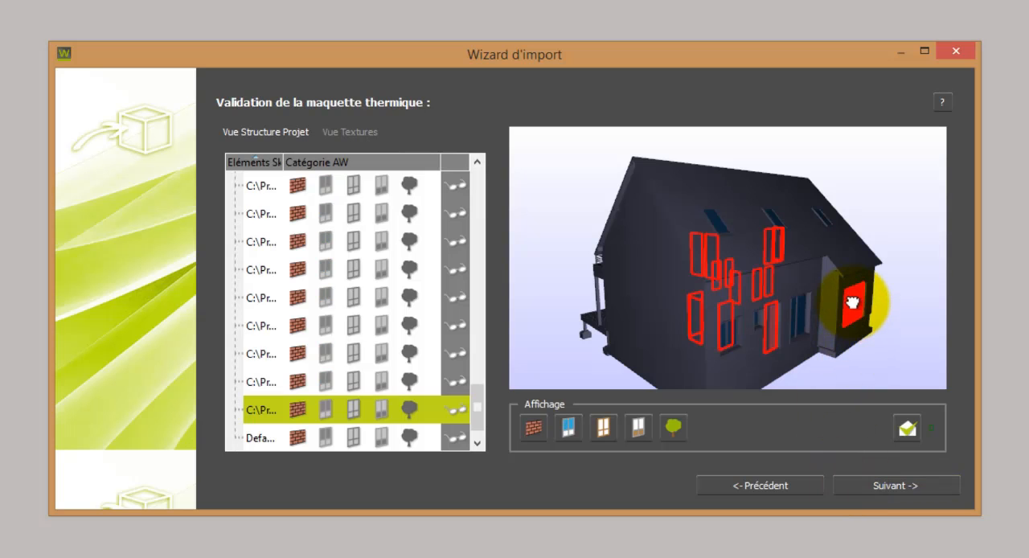
click(382, 410)
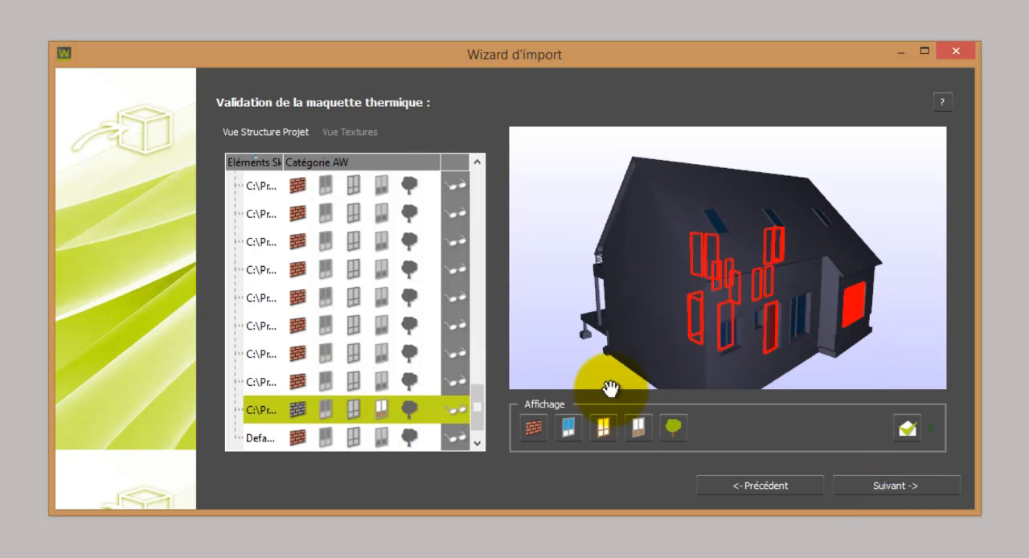
click(806, 321)
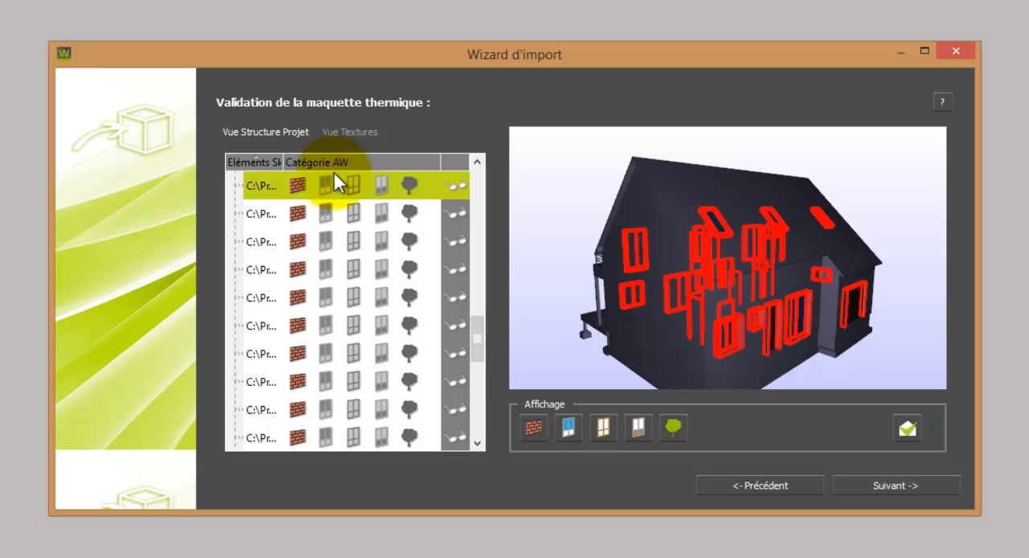
click(352, 189)
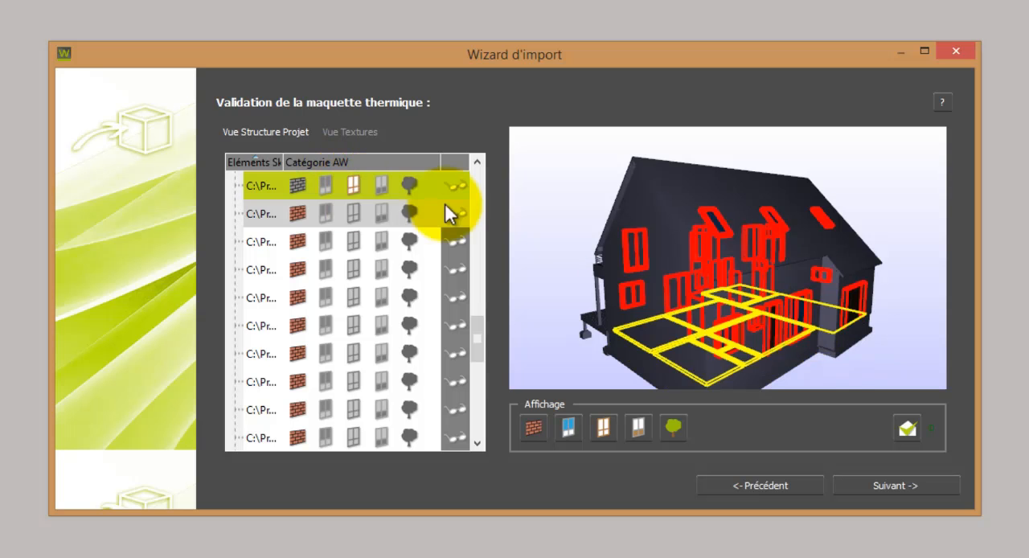
Step: Categorise the balcony railing and the window shutters as environment elements, and continue the import into ArchiWIZARD
drag(558, 294, 863, 308)
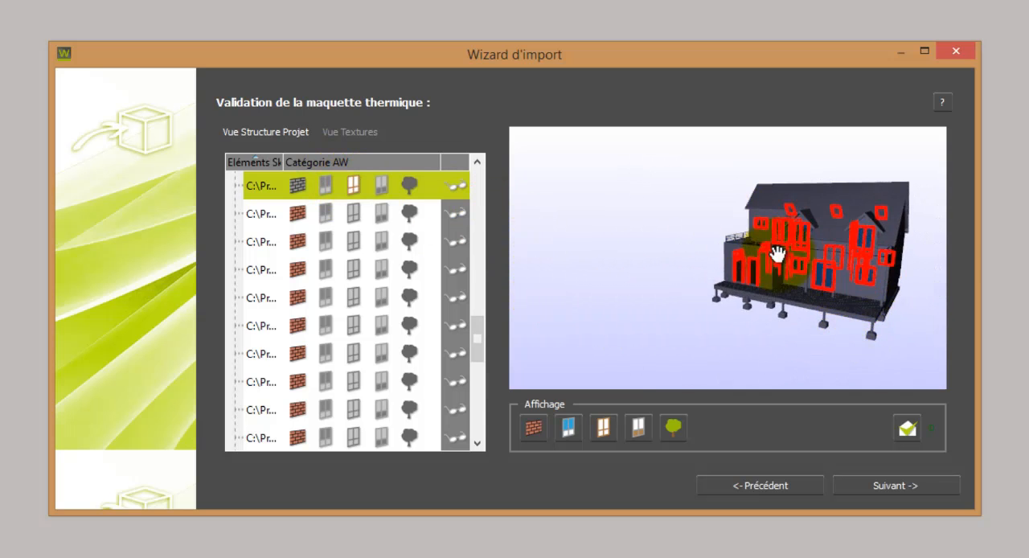
scroll(710, 214, up, 10)
scroll(700, 277, down, 10)
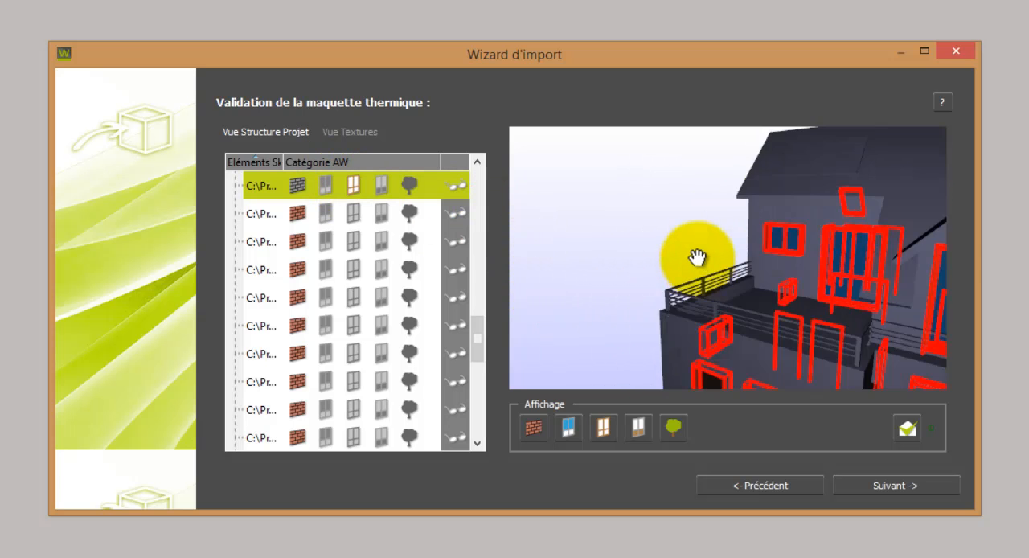
click(697, 275)
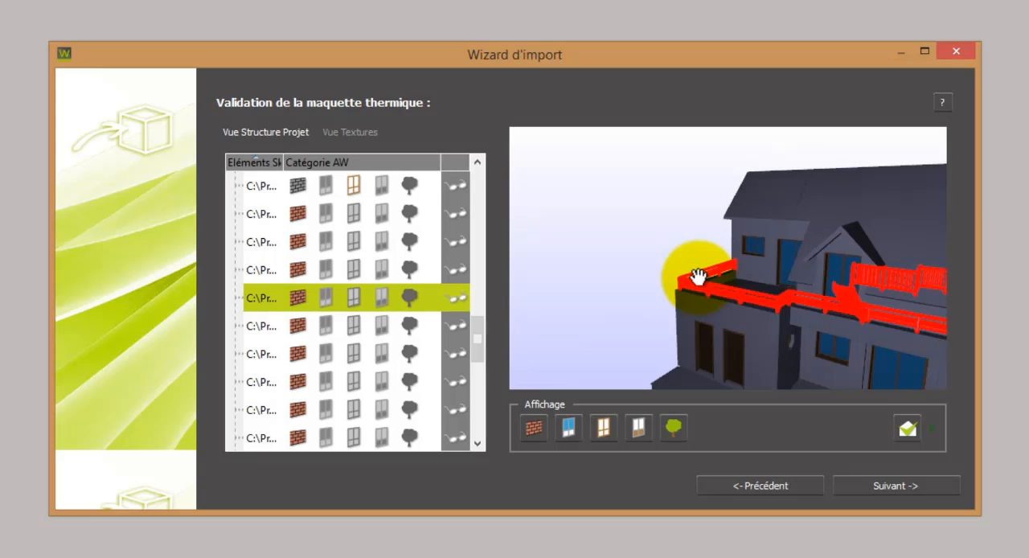
click(405, 296)
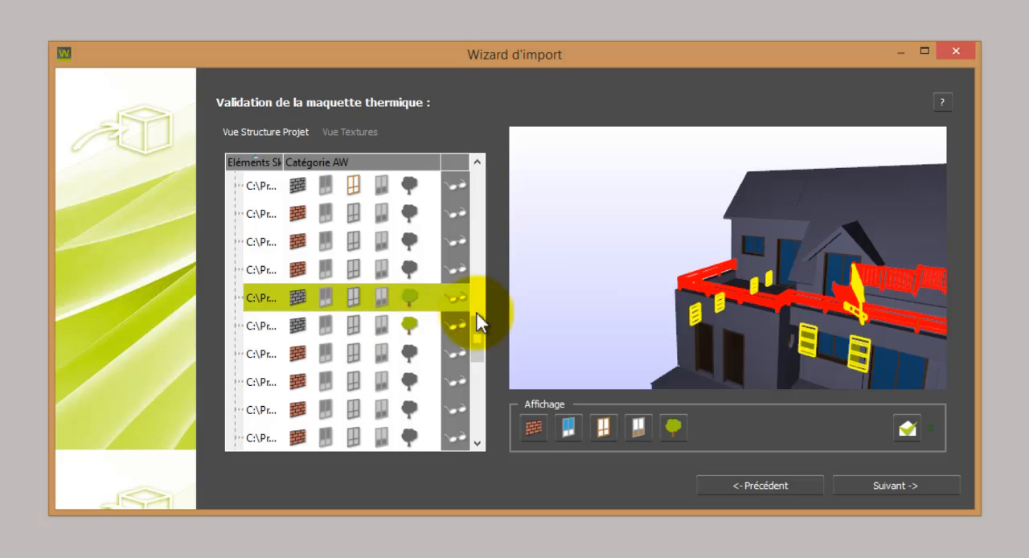
drag(616, 326, 786, 291)
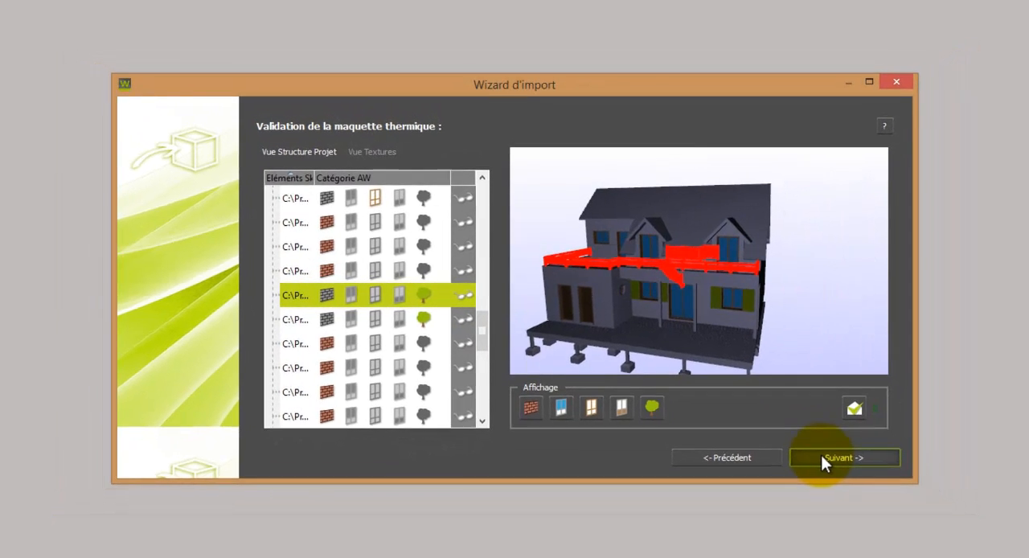
click(821, 454)
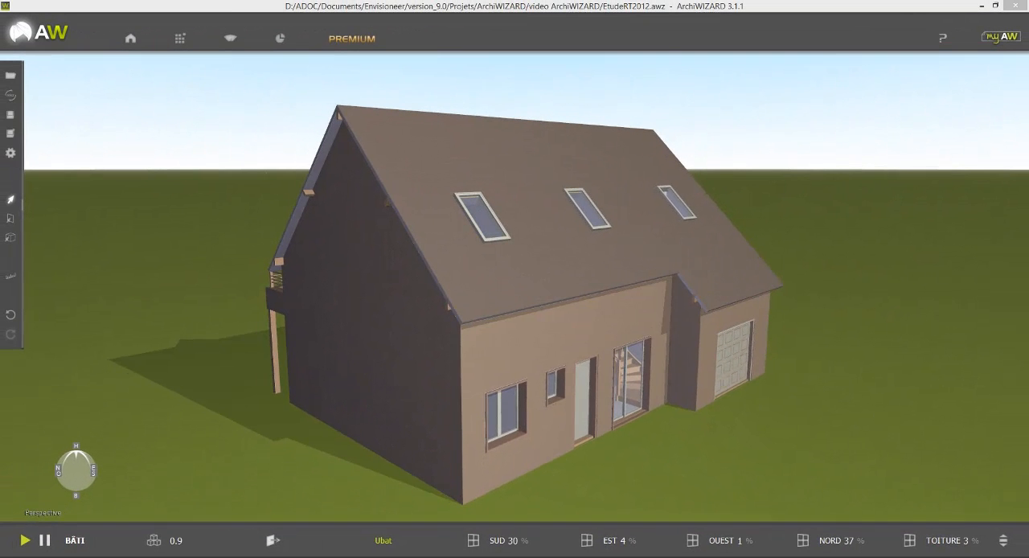
Step: Examine the imported house from the balcony and gable sides and in the top view
click(671, 460)
scroll(677, 462, down, 2)
drag(672, 479, 957, 457)
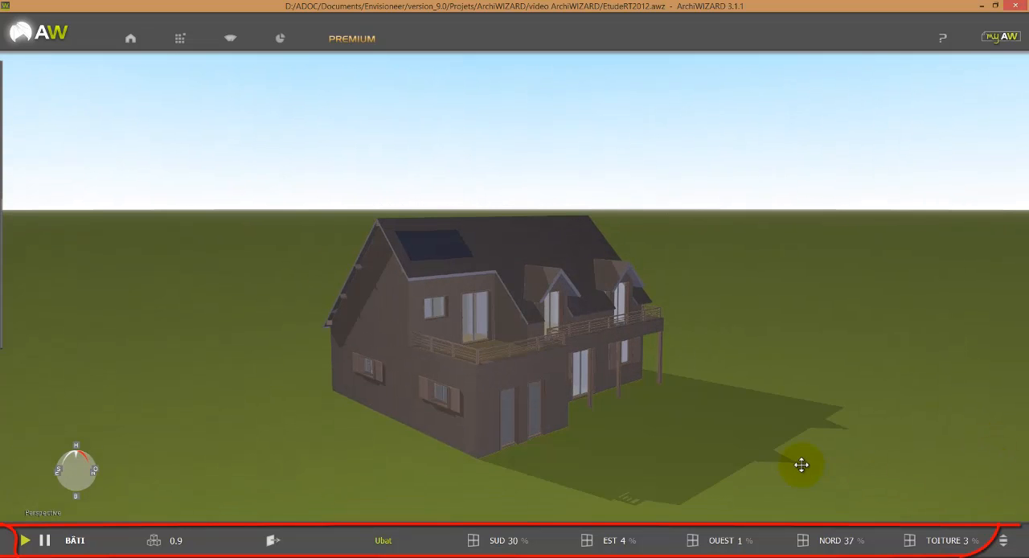
drag(805, 459, 699, 443)
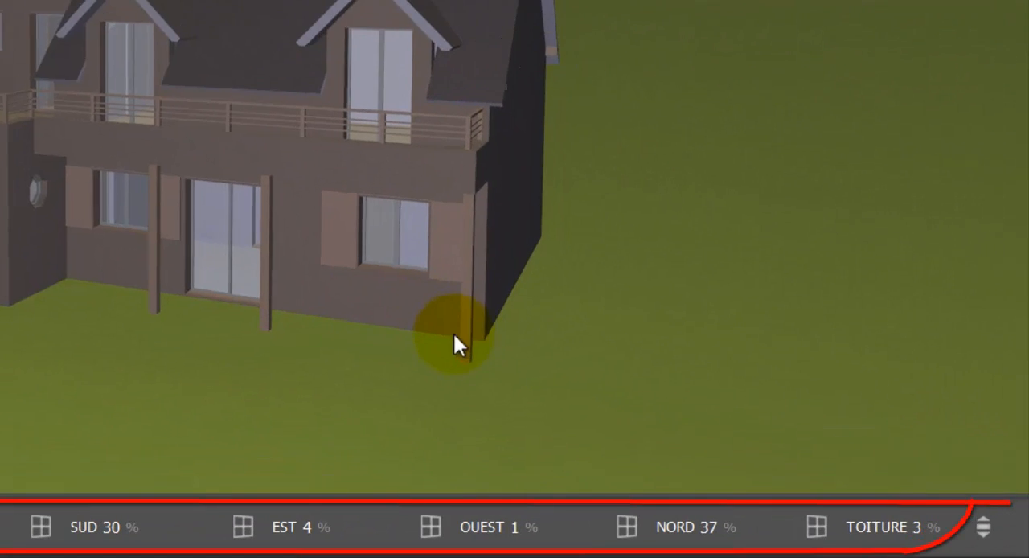
middle_drag(432, 288, 425, 254)
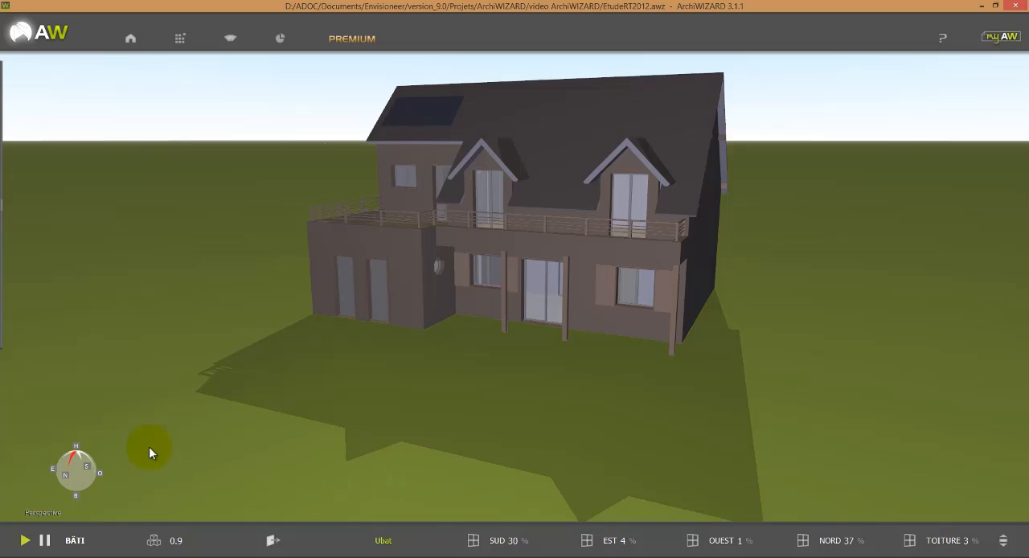
click(78, 452)
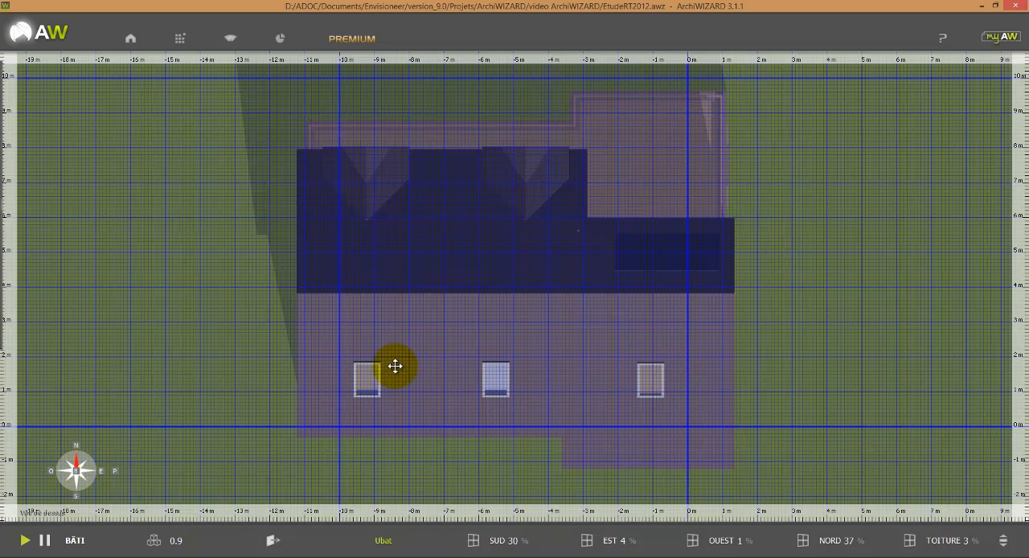
scroll(394, 365, down, 3)
scroll(498, 459, down, 1)
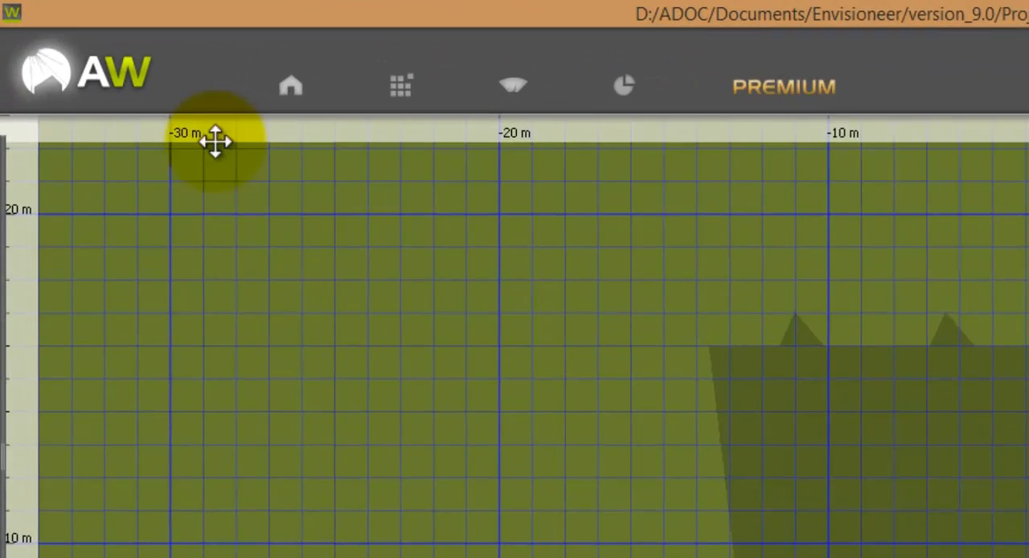
Step: In the Bâtiment settings, rotate the building to 172° and set its vertical offset to 0,20 m
click(291, 88)
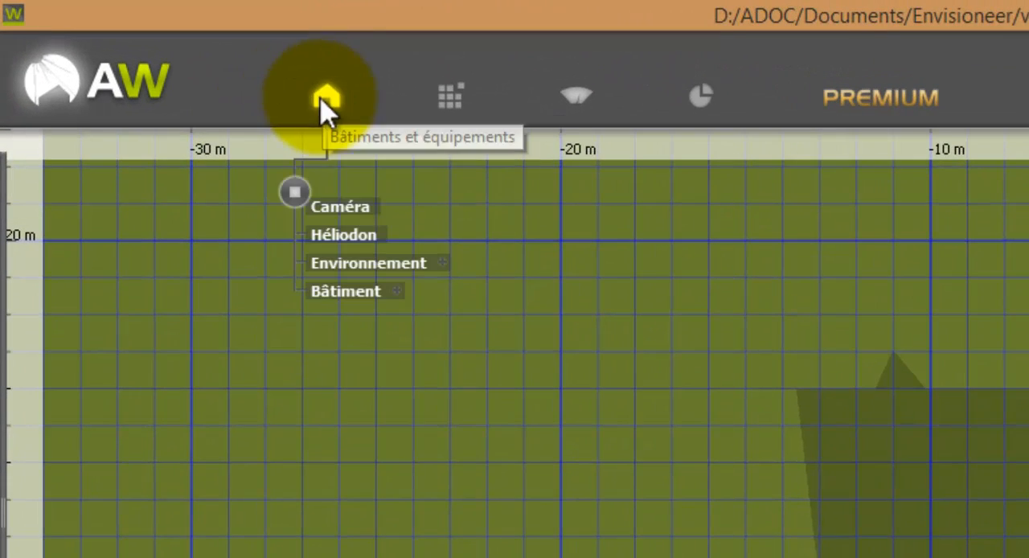
click(336, 291)
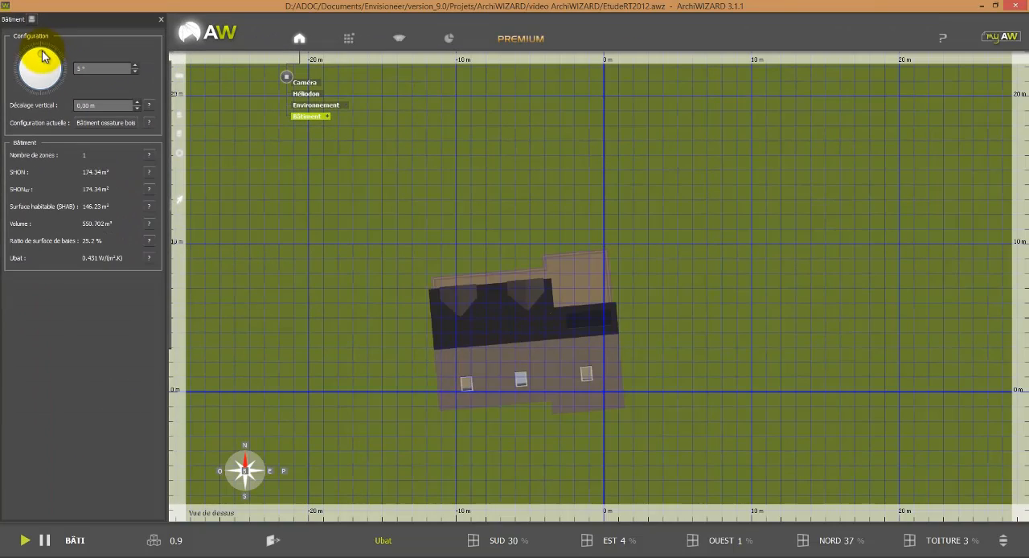
drag(56, 75, 43, 108)
mouse_move(377, 302)
mouse_down()
mouse_move(337, 233)
mouse_move(333, 193)
mouse_up()
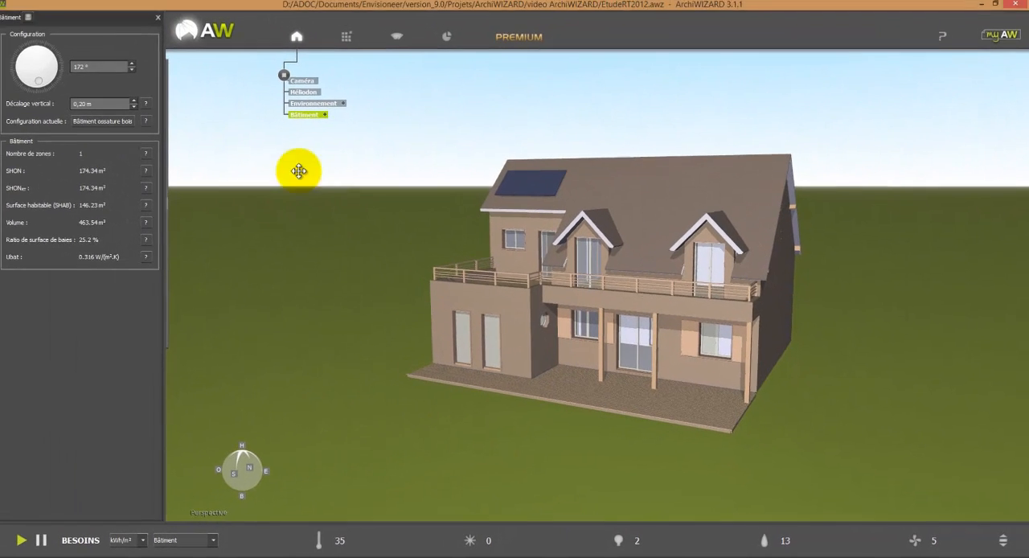
Step: Mark the attic room Pièce 3-1 as not heated or cooled and exclude it from the SHON
mouse_move(133, 120)
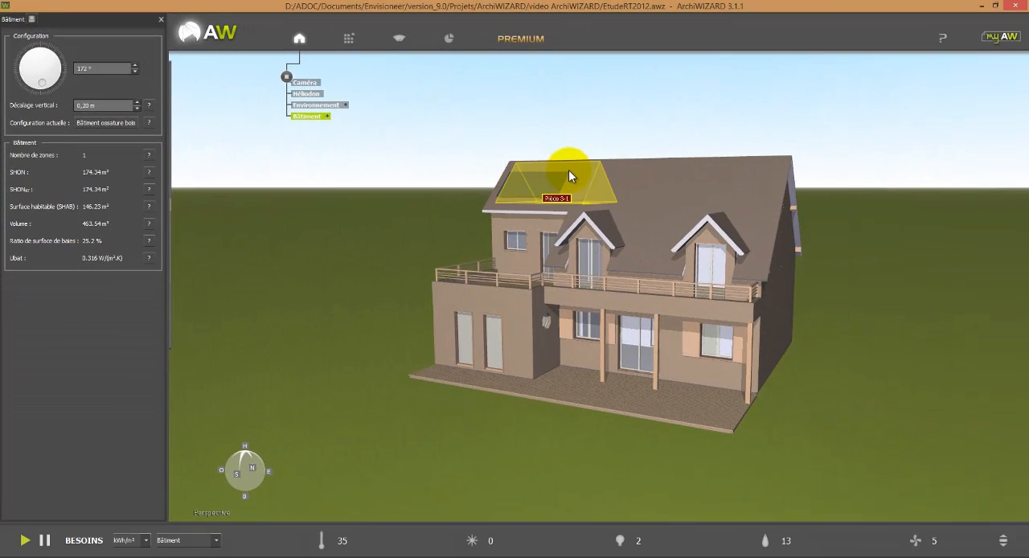
click(572, 173)
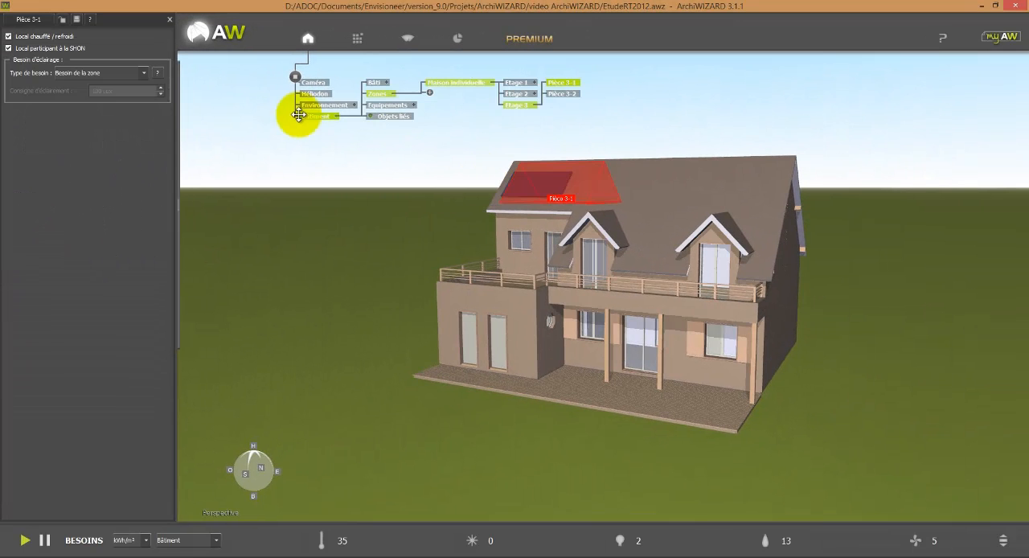
click(44, 37)
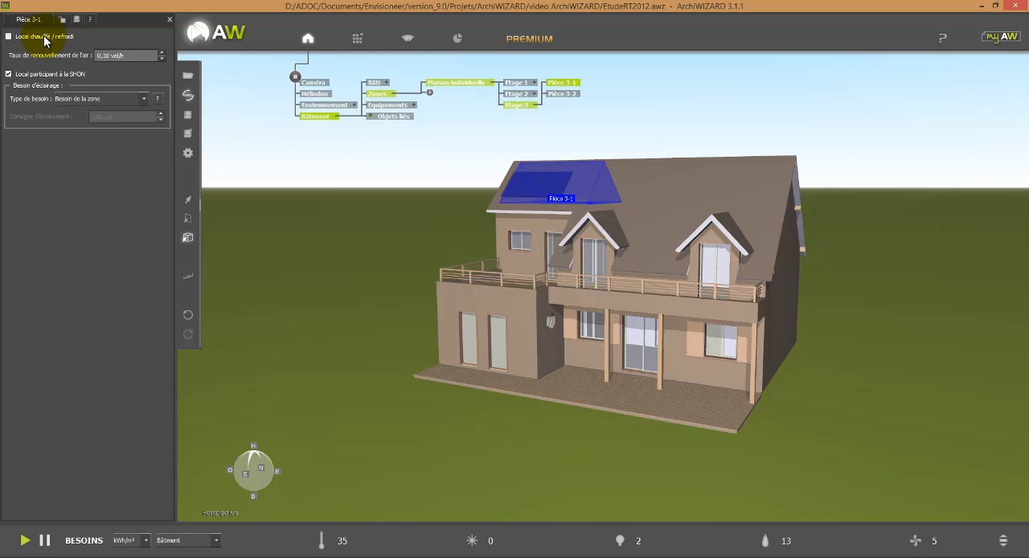
click(82, 108)
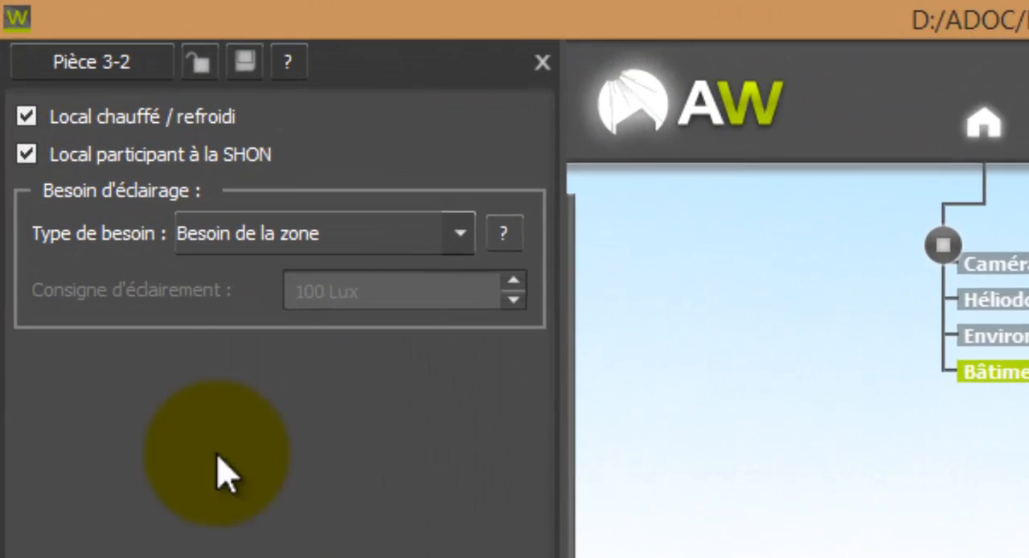
Step: Mark Pièce 3-2 as not heated or cooled, exclude it from the SHON, and set its lighting need to Aucun éclairage
click(119, 133)
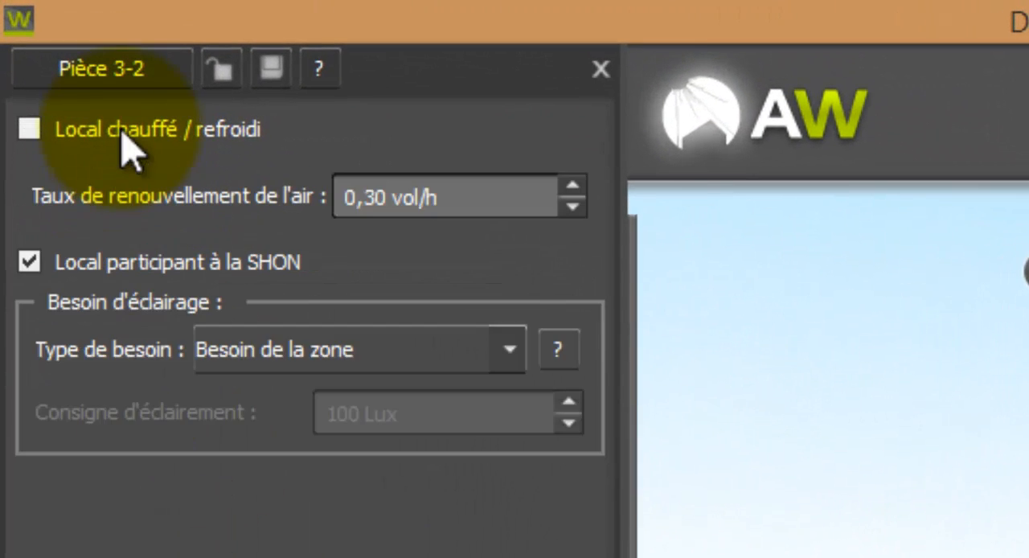
click(90, 269)
click(293, 363)
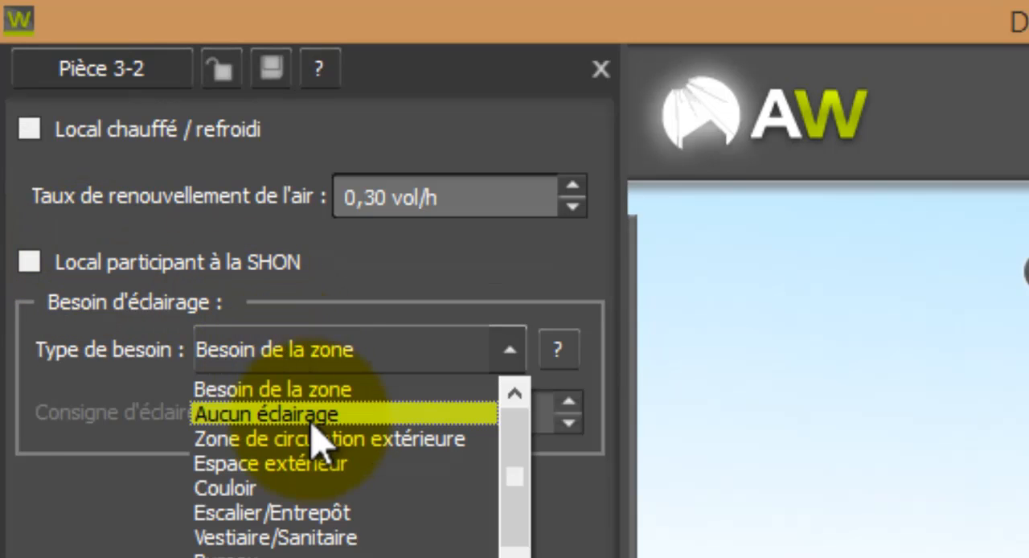
click(311, 421)
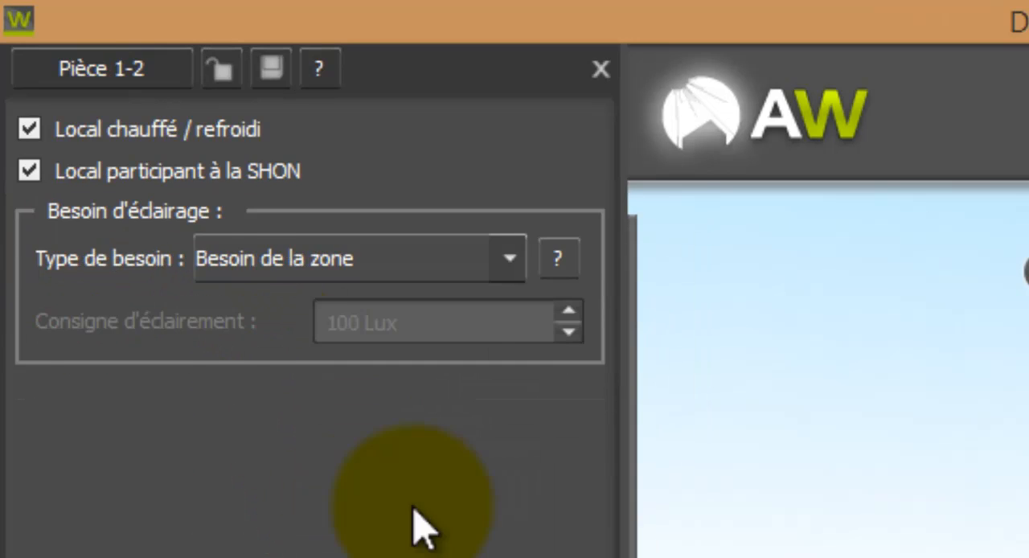
Step: Mark ground-floor rooms Pièce 1-2 and Pièce 1-3 as not heated or cooled and exclude both from the SHON
click(50, 133)
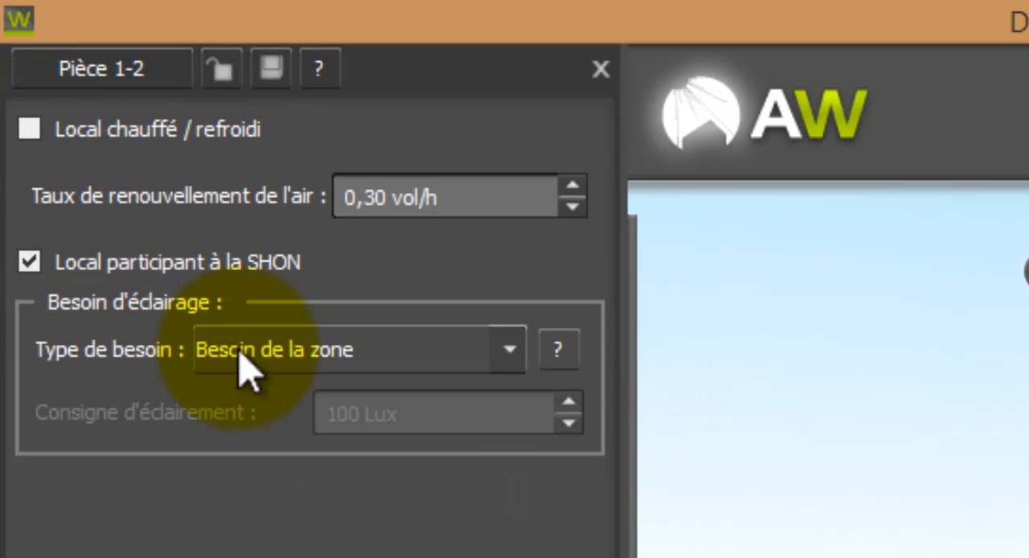
click(193, 262)
click(250, 353)
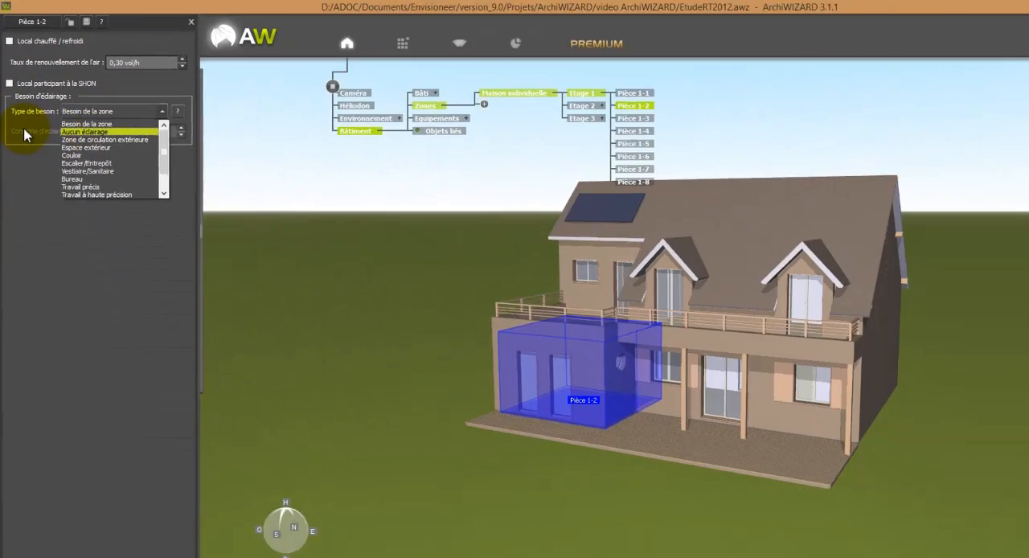
click(35, 180)
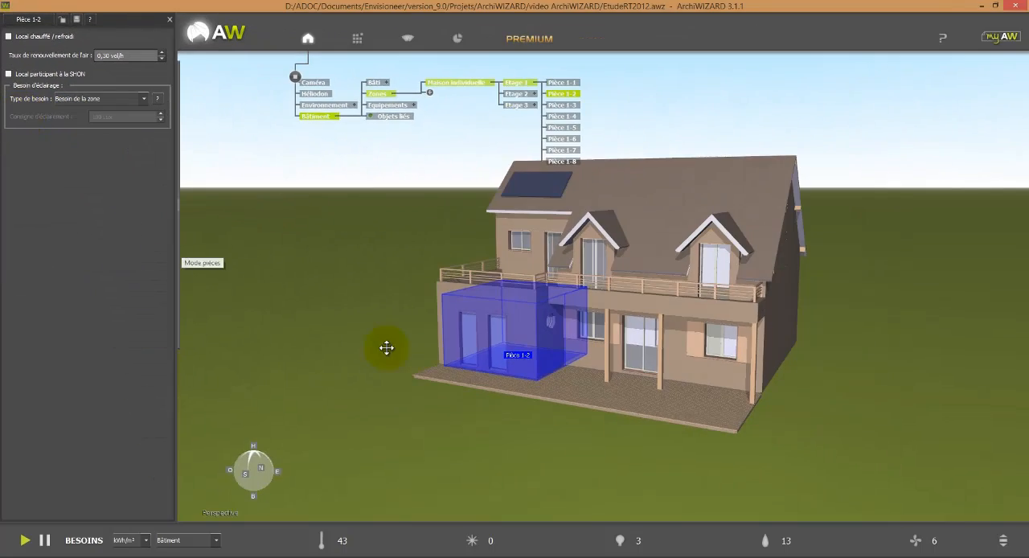
drag(386, 348, 521, 412)
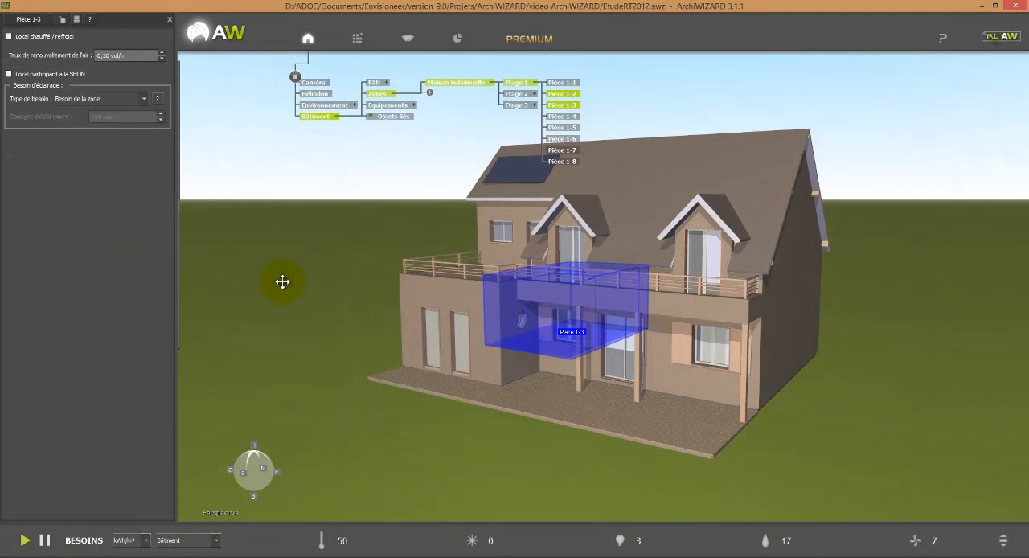
mouse_move(182, 227)
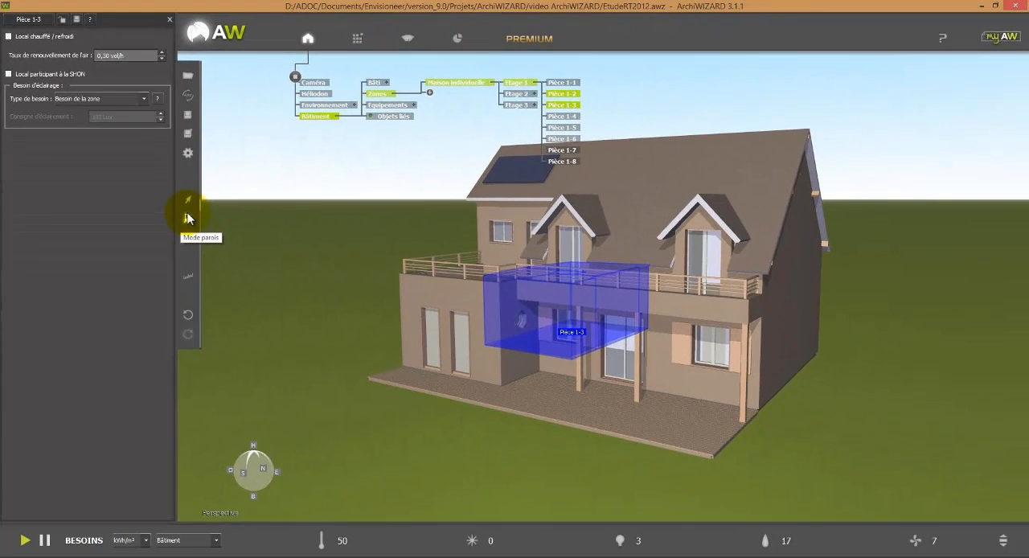
Step: Switch to wall mode and select the heat-loss wall group Murs déperditifs on the house
click(187, 219)
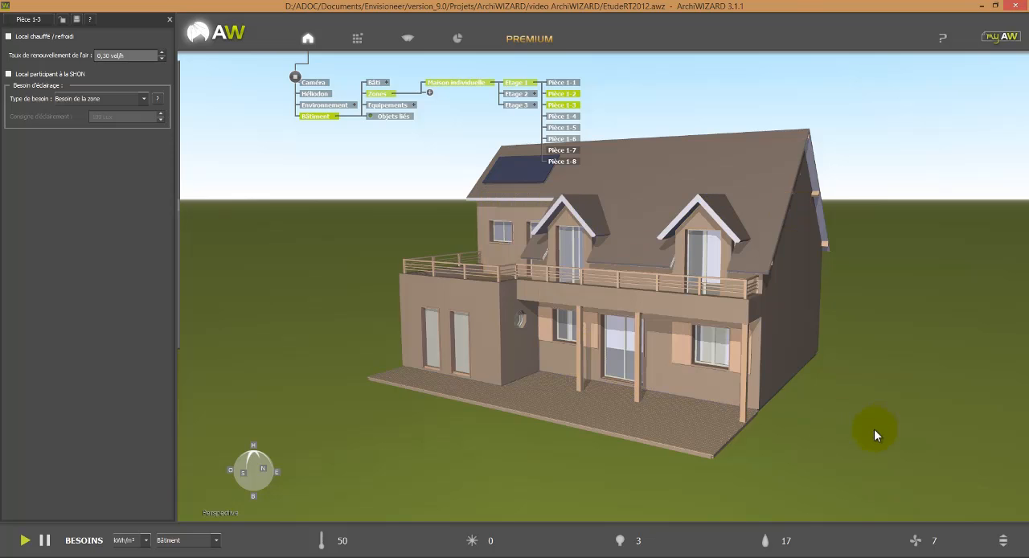
drag(874, 429, 853, 428)
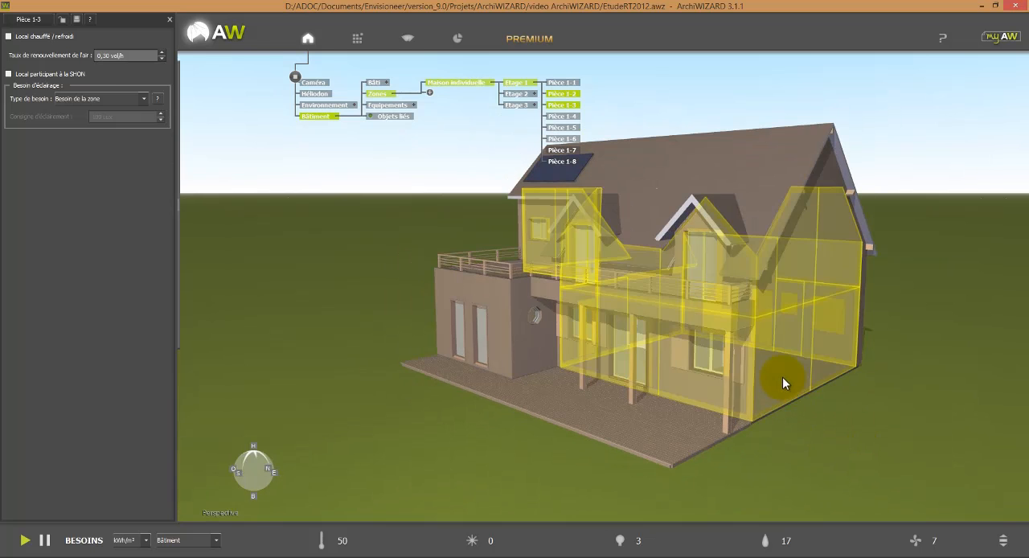
click(783, 377)
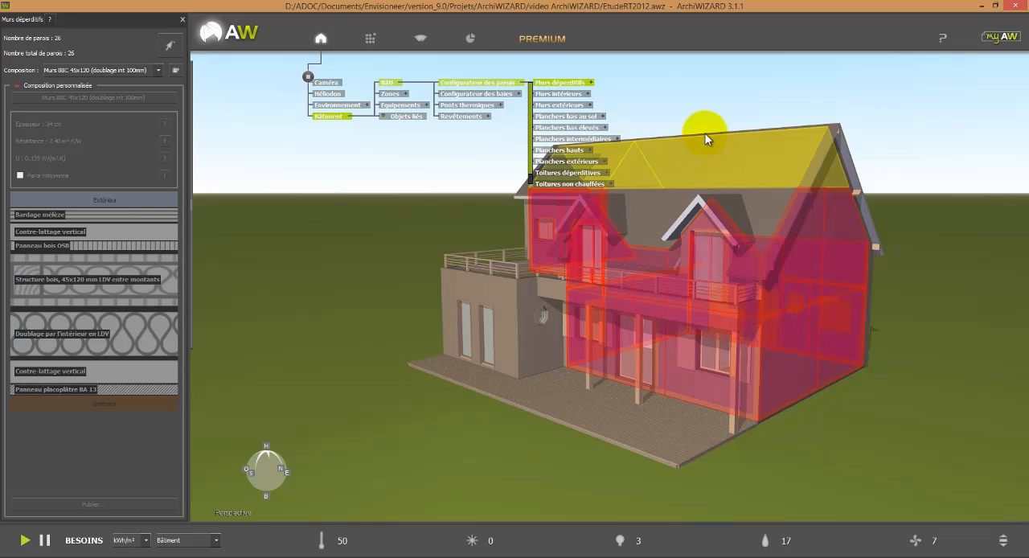
drag(818, 104, 825, 125)
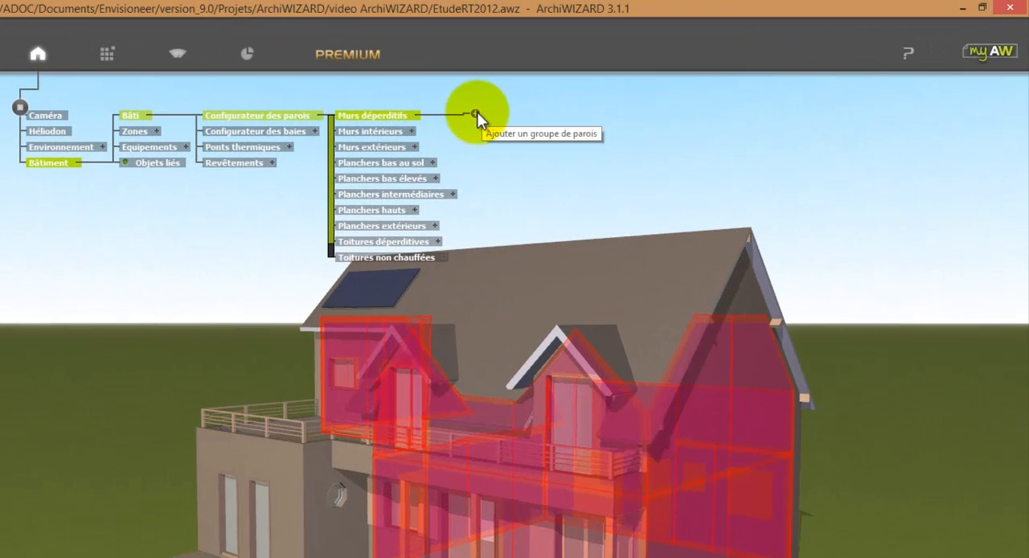
Step: Add a wall group named Murs garage under Murs déperditifs and open its settings
click(474, 113)
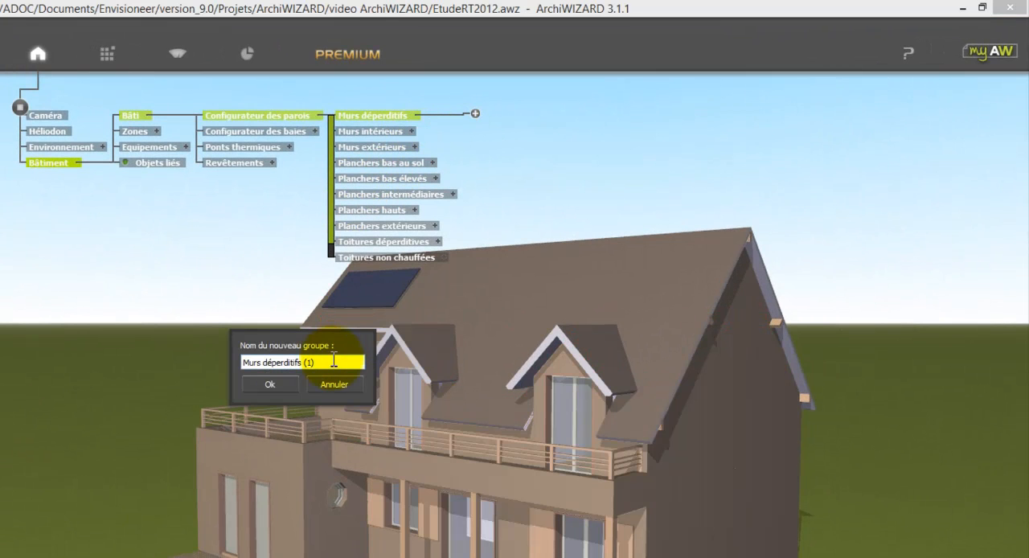
drag(335, 359, 243, 362)
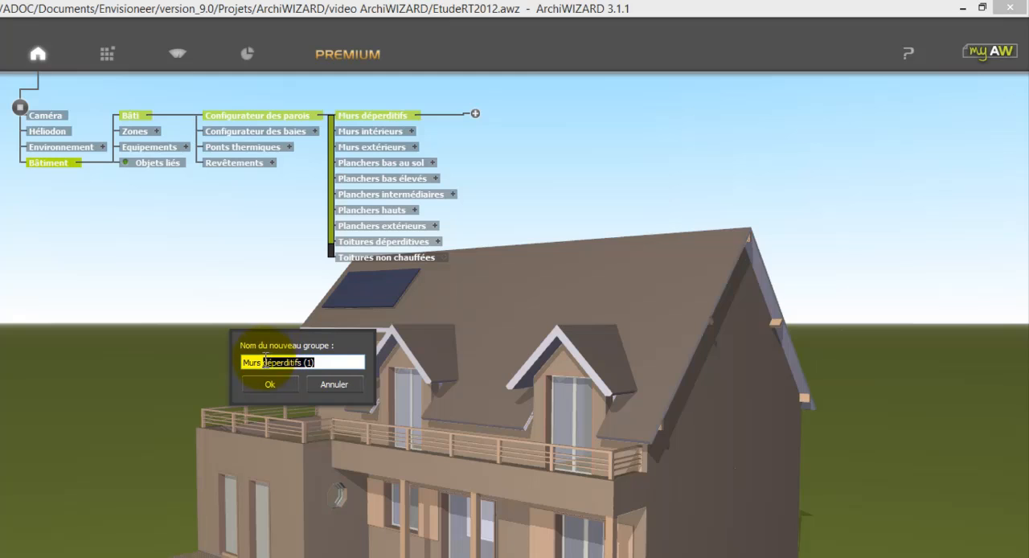
text(d)
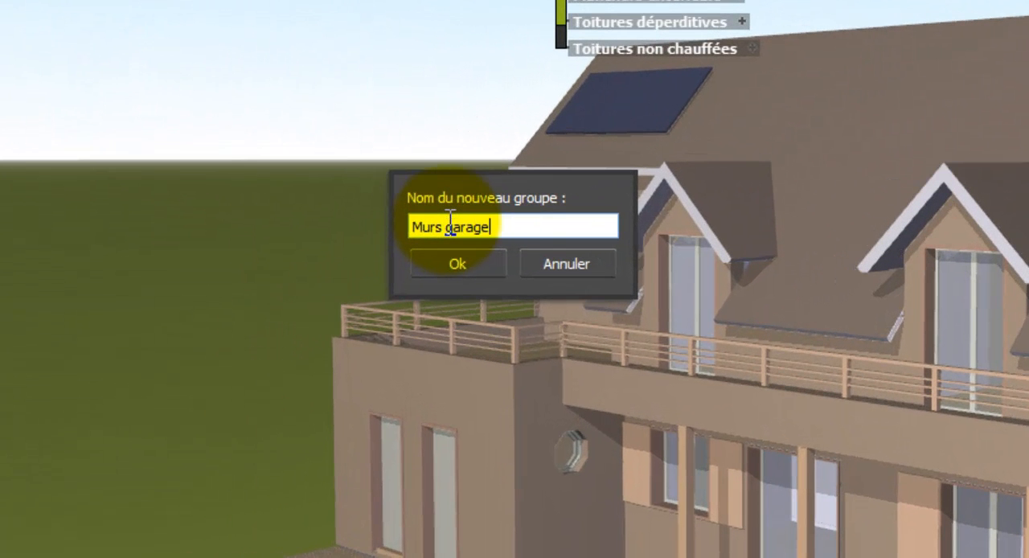
click(469, 269)
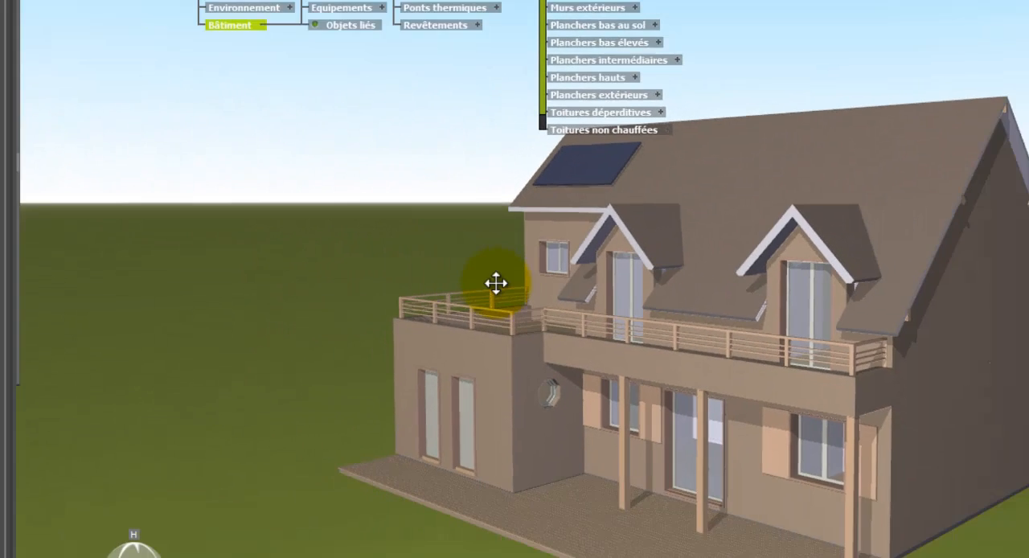
click(664, 83)
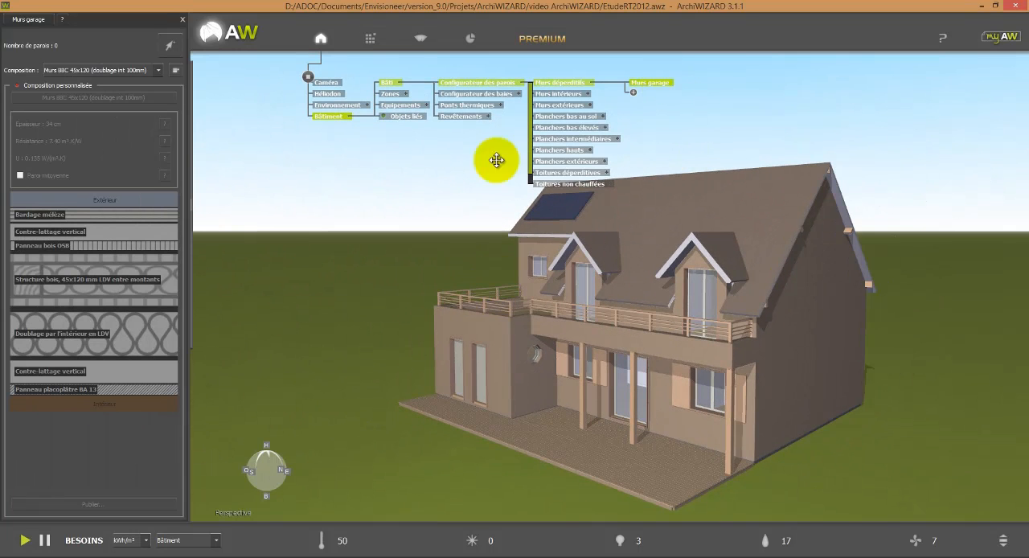
Step: Assign the three ground-floor wall segments separating the garage side from the heated rooms to the Murs garage group
mouse_move(193, 63)
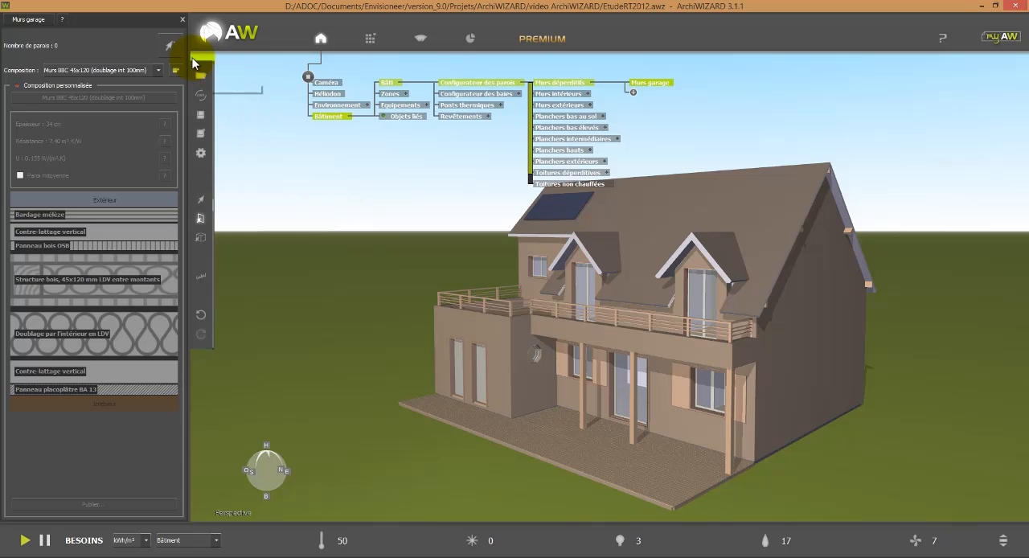
click(169, 47)
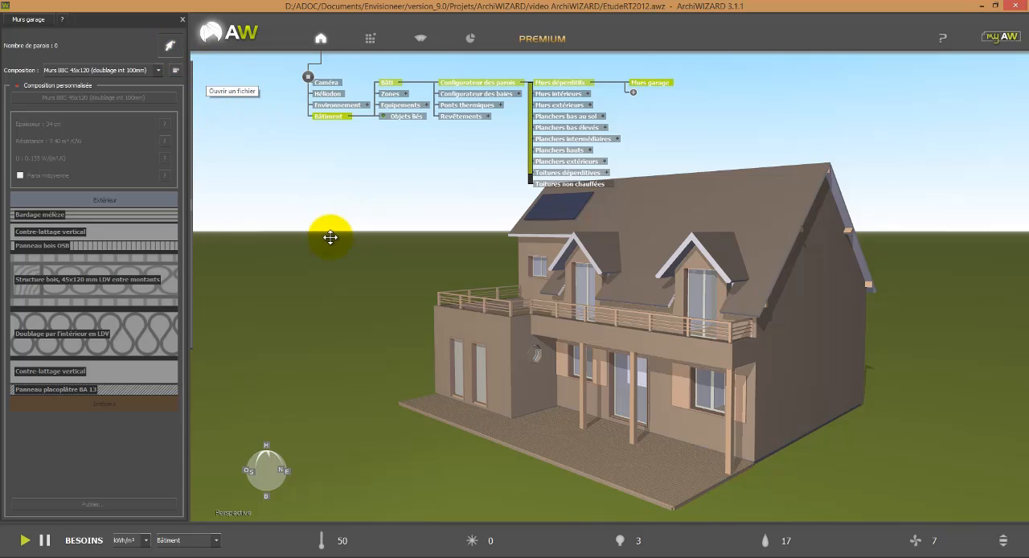
drag(331, 237, 630, 316)
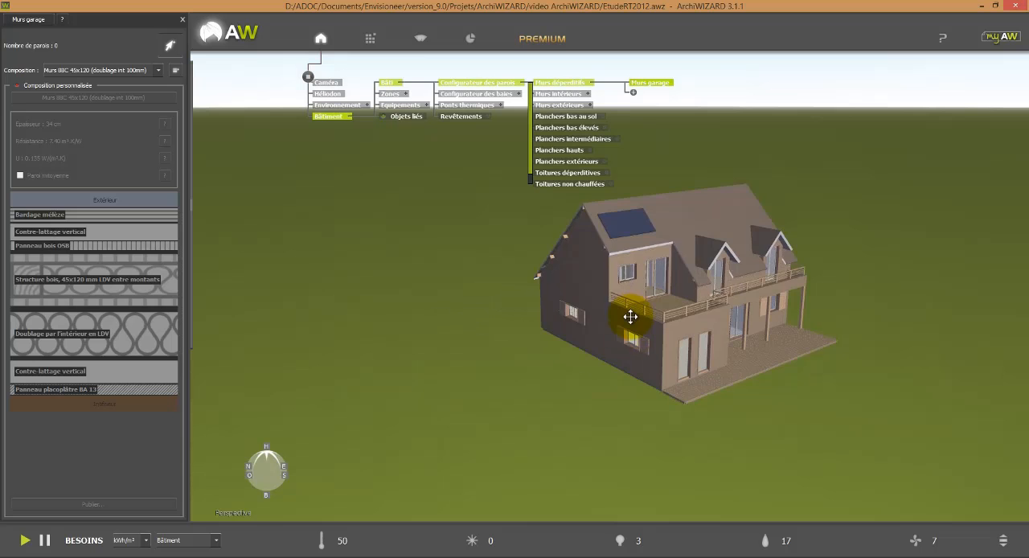
ctrl+scroll(626, 335, down, 10)
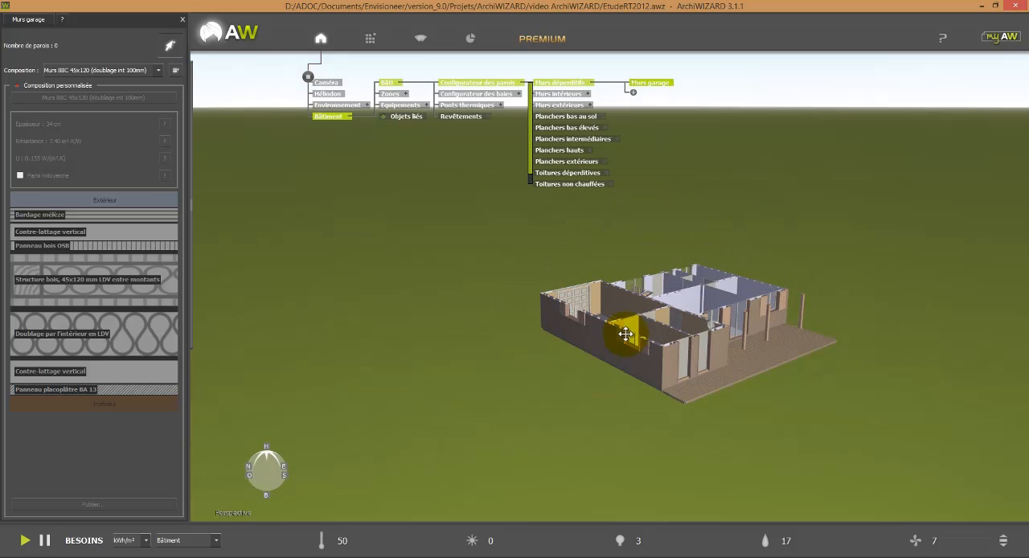
click(619, 303)
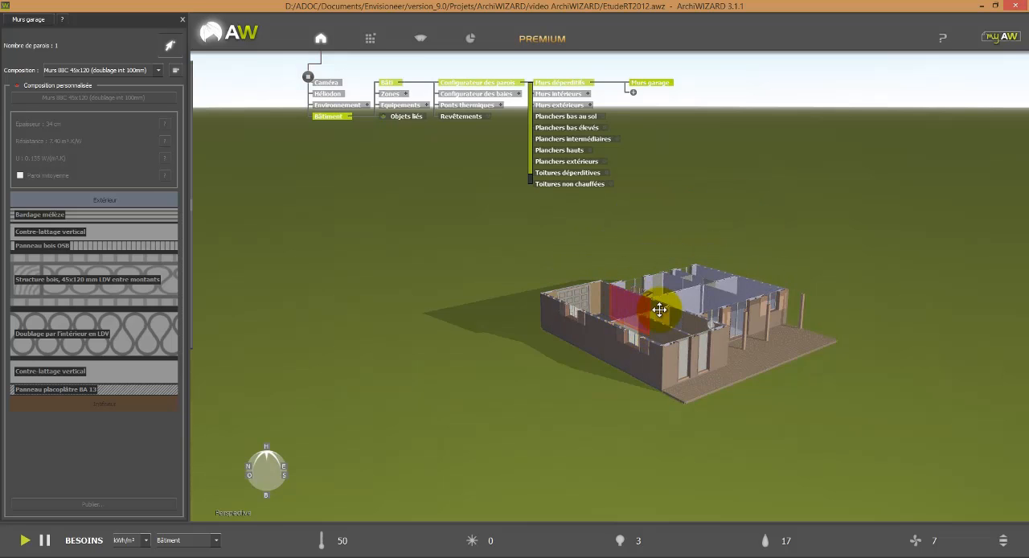
click(657, 304)
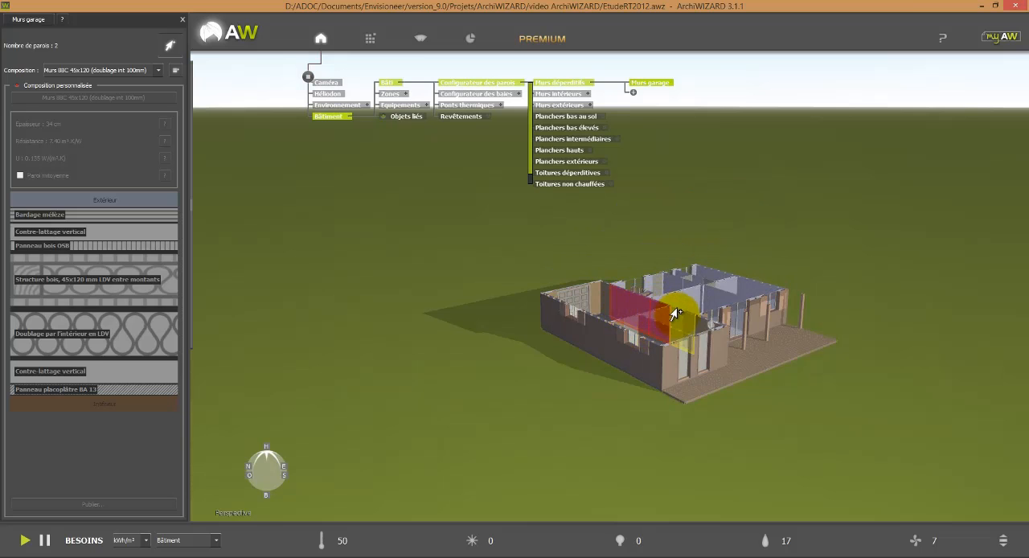
click(678, 317)
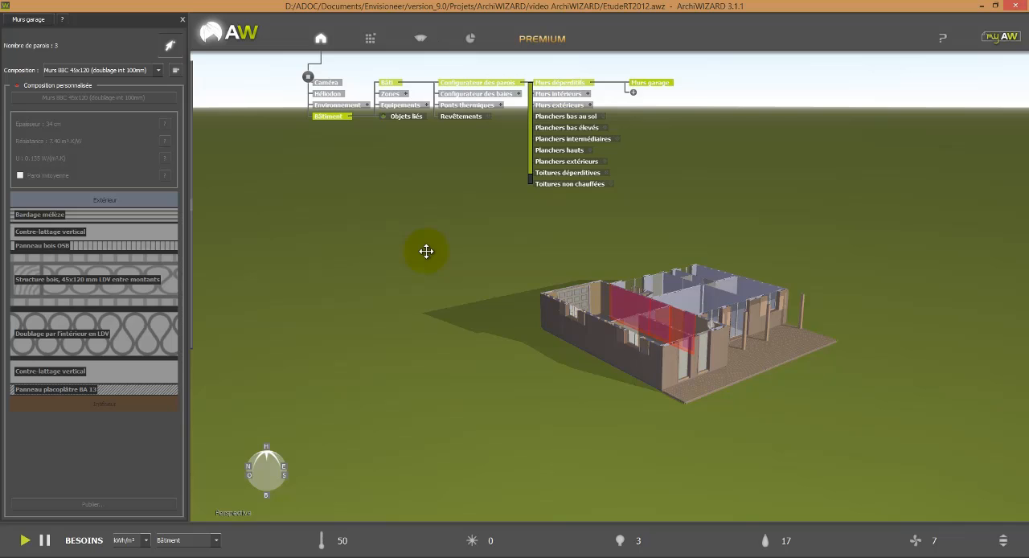
click(174, 53)
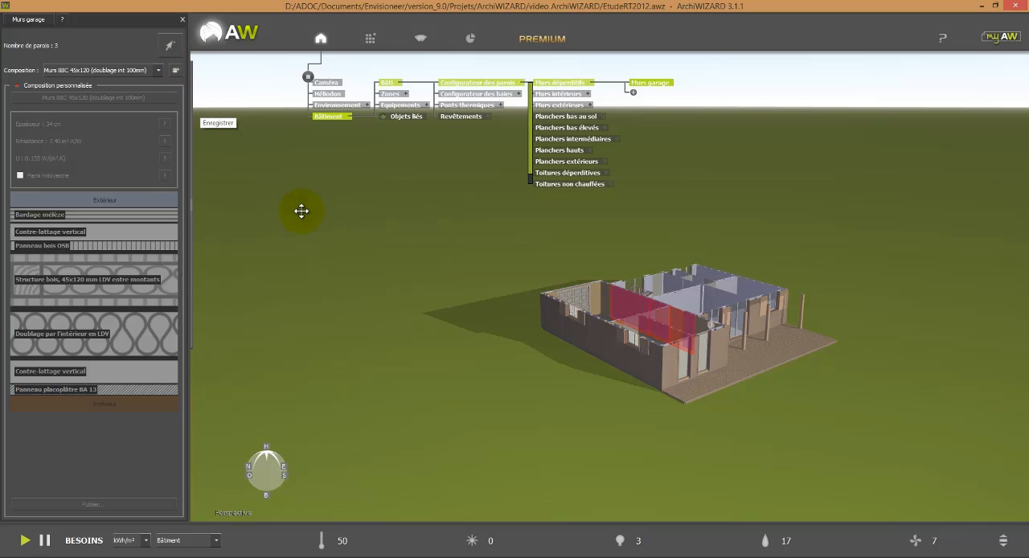
Step: Apply the Murs simple 45x120 composition from the Envisioneer library's exterior walls to the Murs garage group
drag(506, 383, 496, 388)
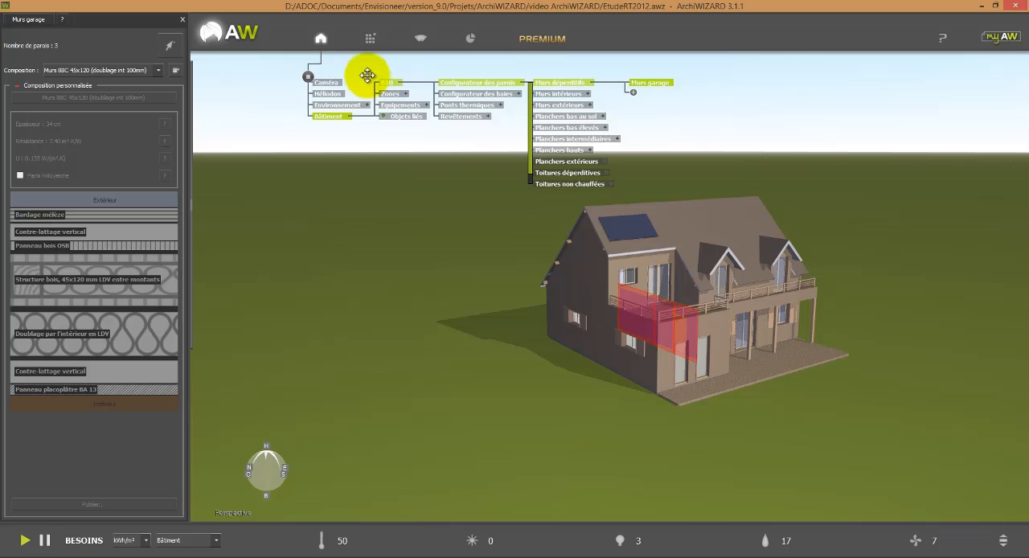
click(370, 38)
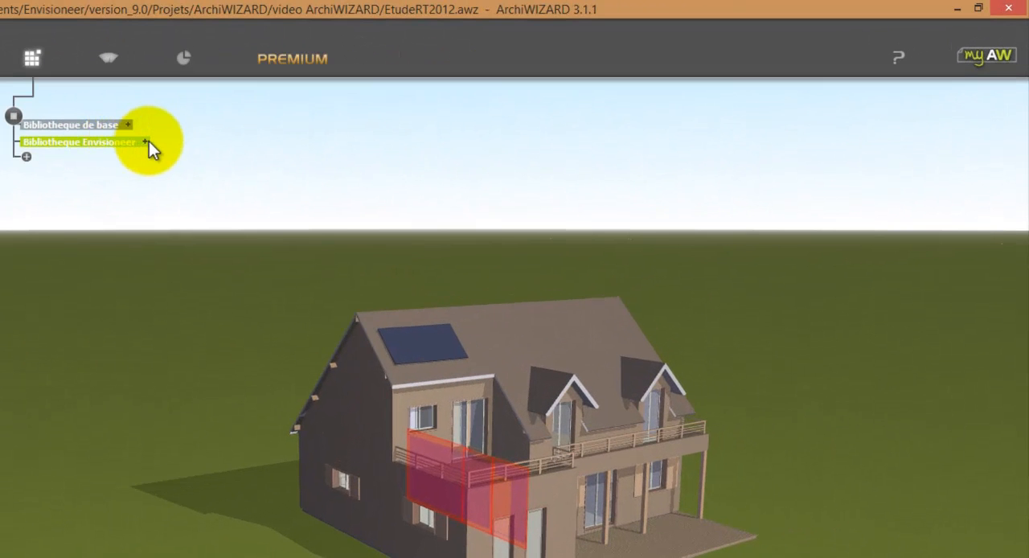
click(147, 141)
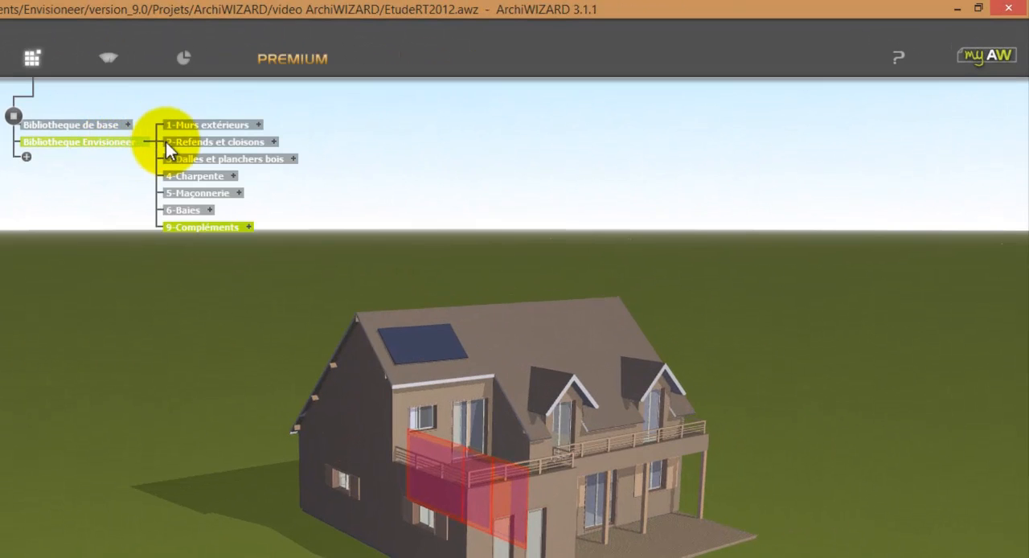
click(272, 142)
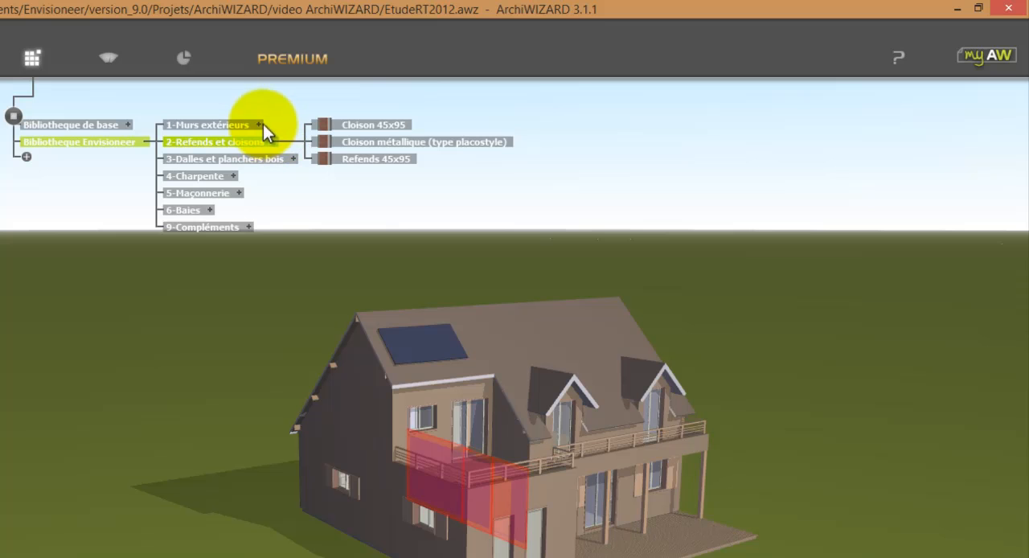
click(259, 124)
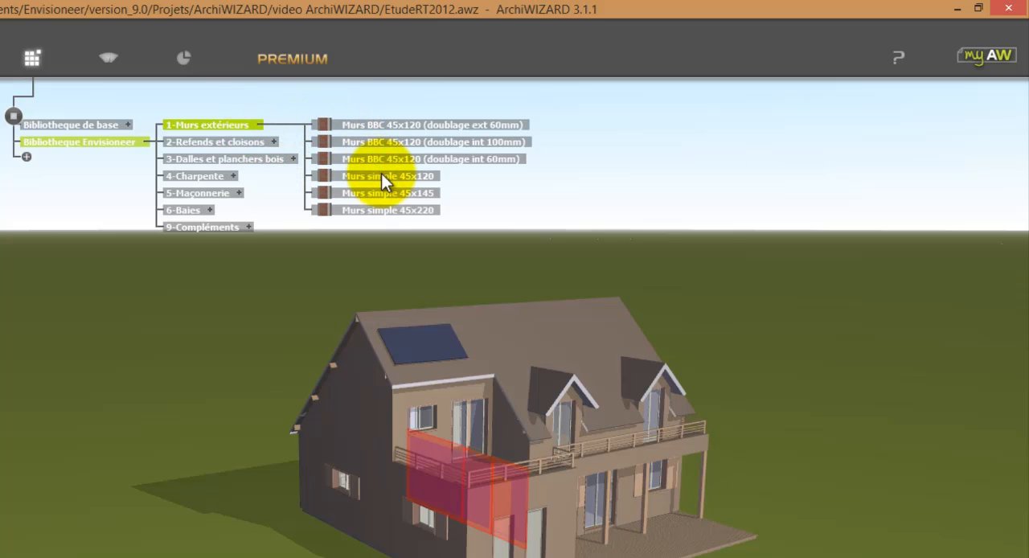
drag(382, 176, 305, 438)
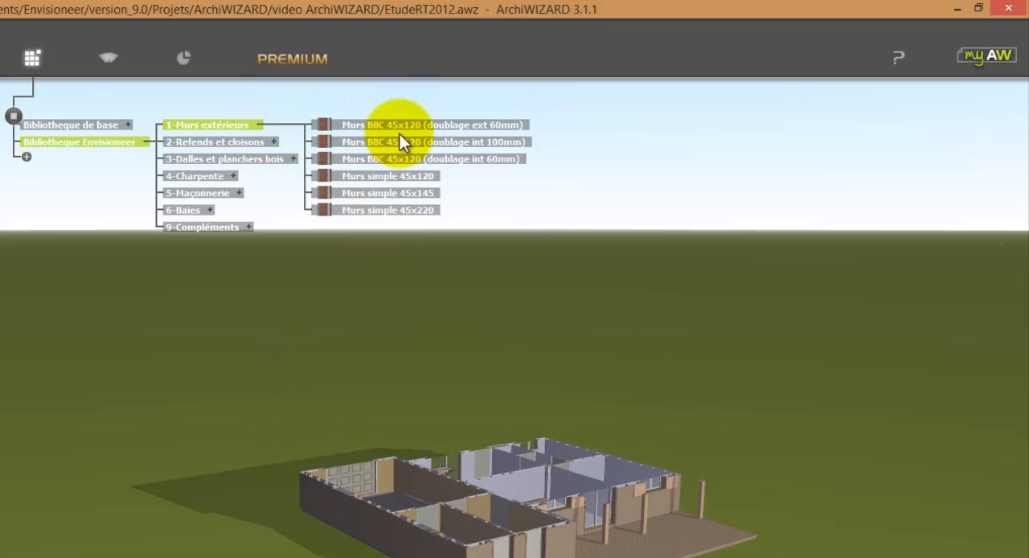
drag(414, 174, 434, 481)
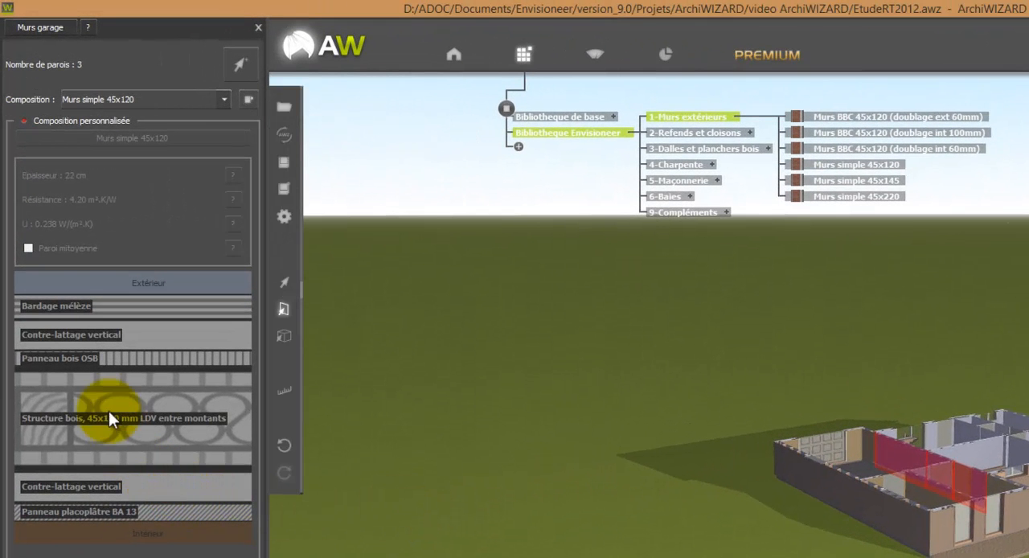
Step: Enable the custom composition and insert a 10 cm Laine minérale layer from the base library between the timber structure and the inner Contre-lattage vertical
click(24, 121)
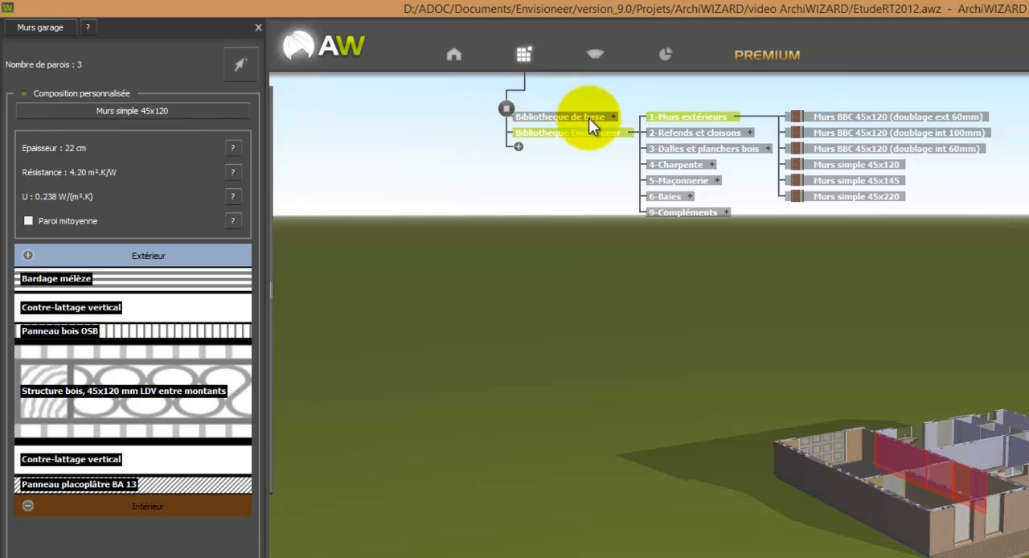
click(609, 118)
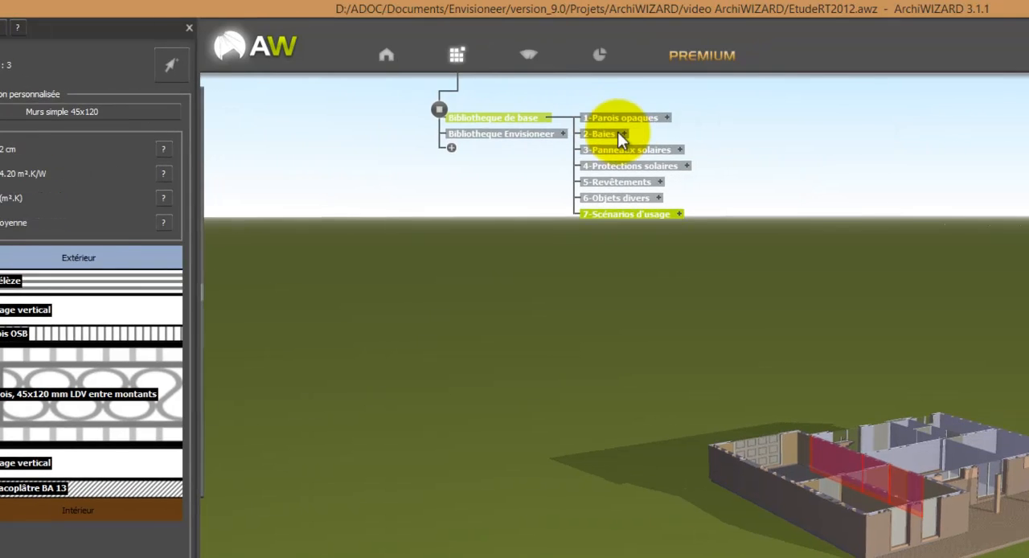
click(524, 122)
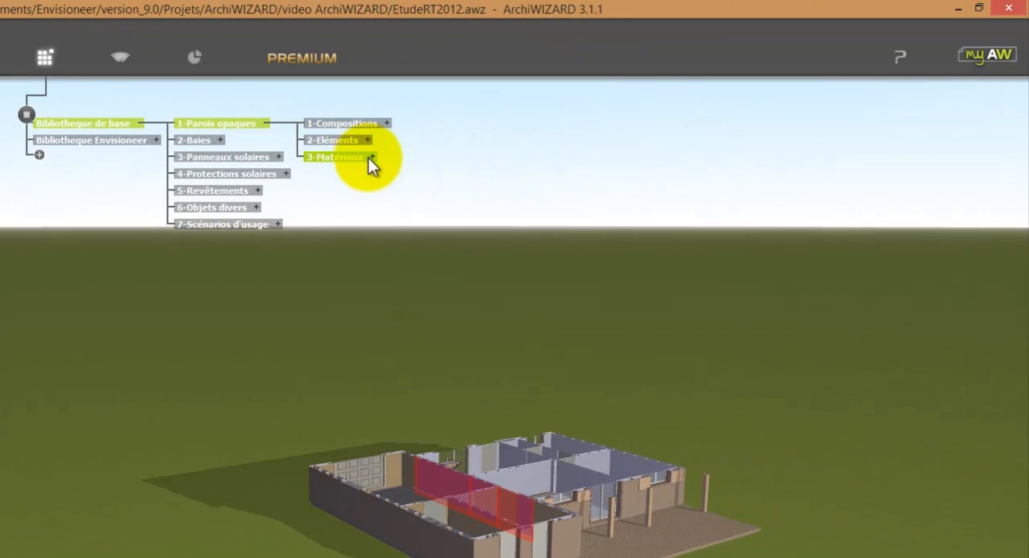
click(642, 152)
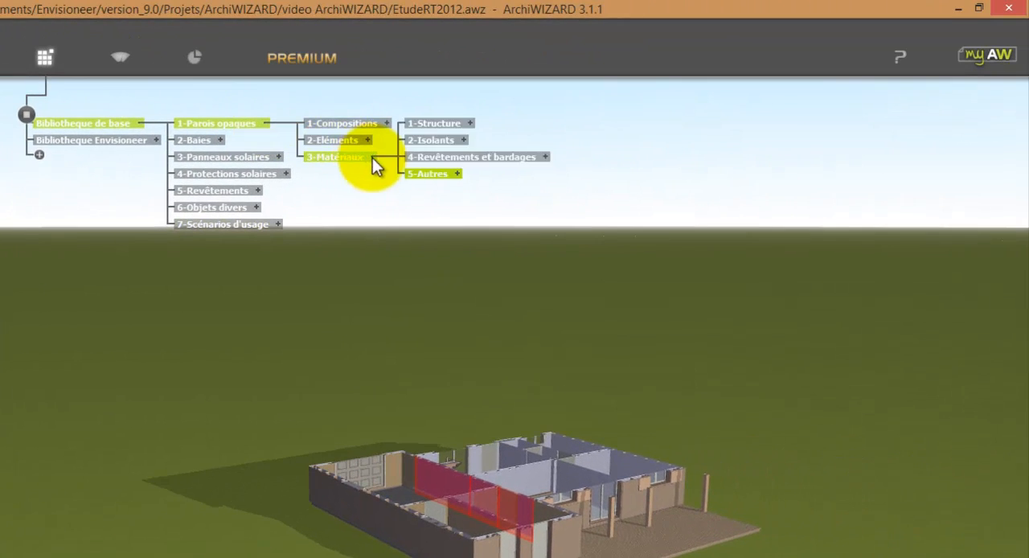
click(465, 140)
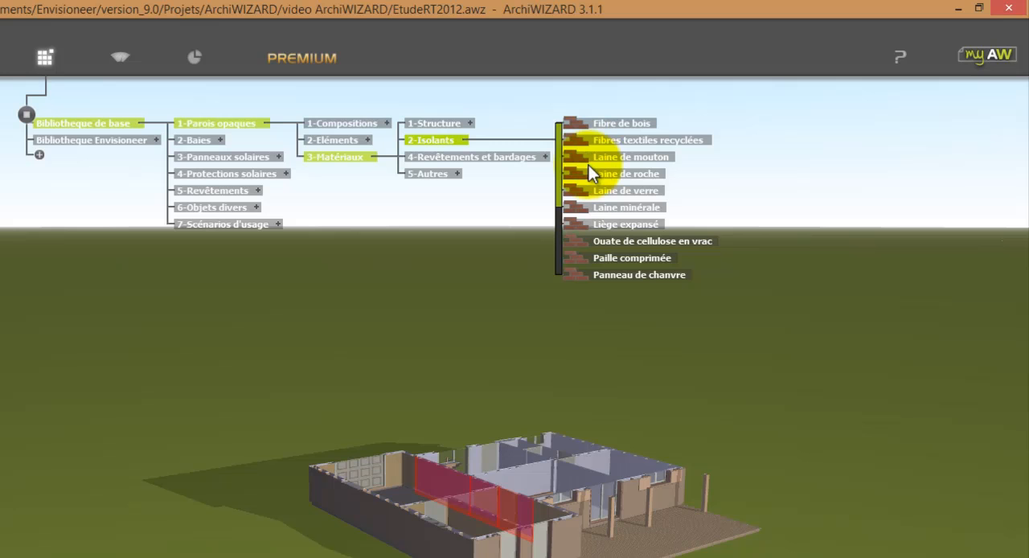
drag(630, 208, 195, 436)
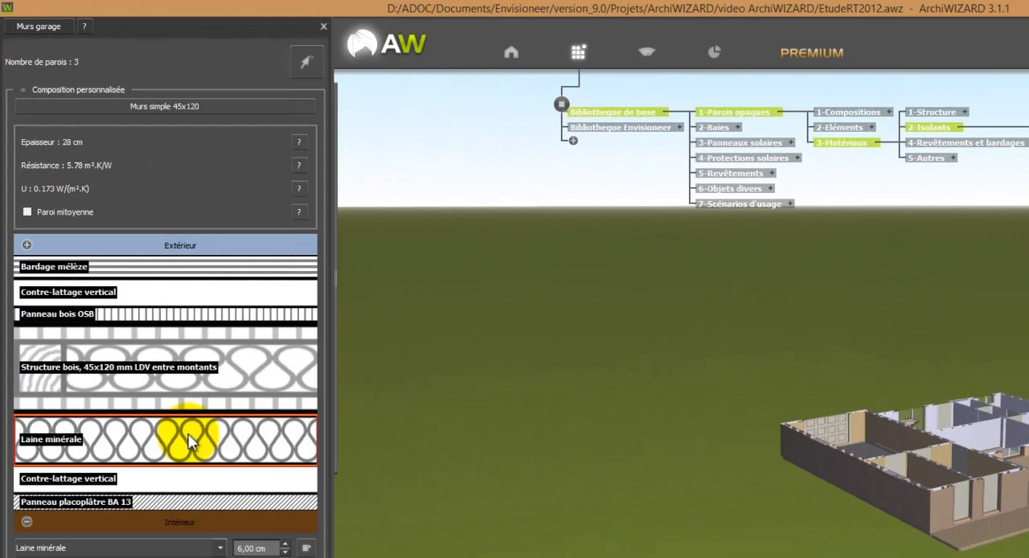
click(285, 544)
click(286, 544)
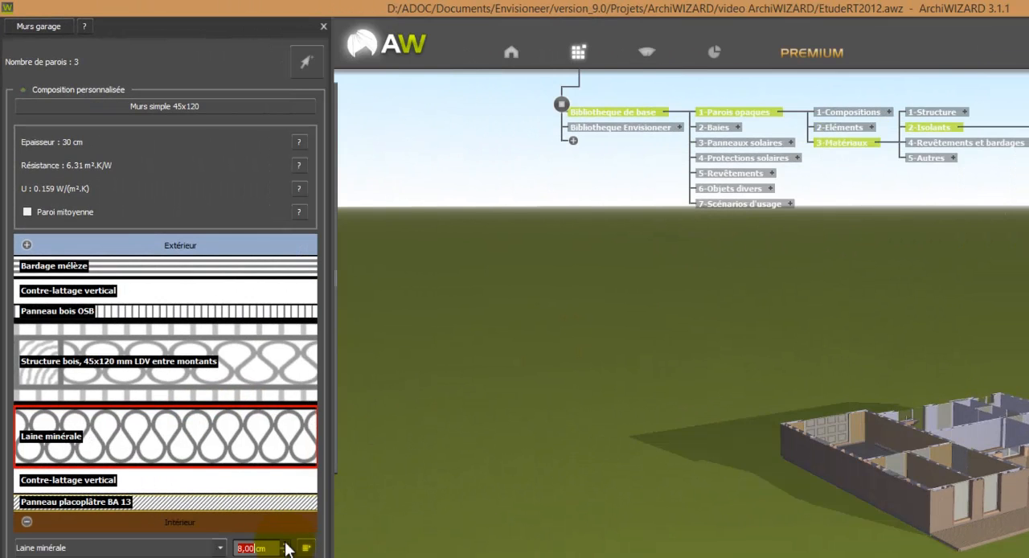
click(285, 544)
click(286, 544)
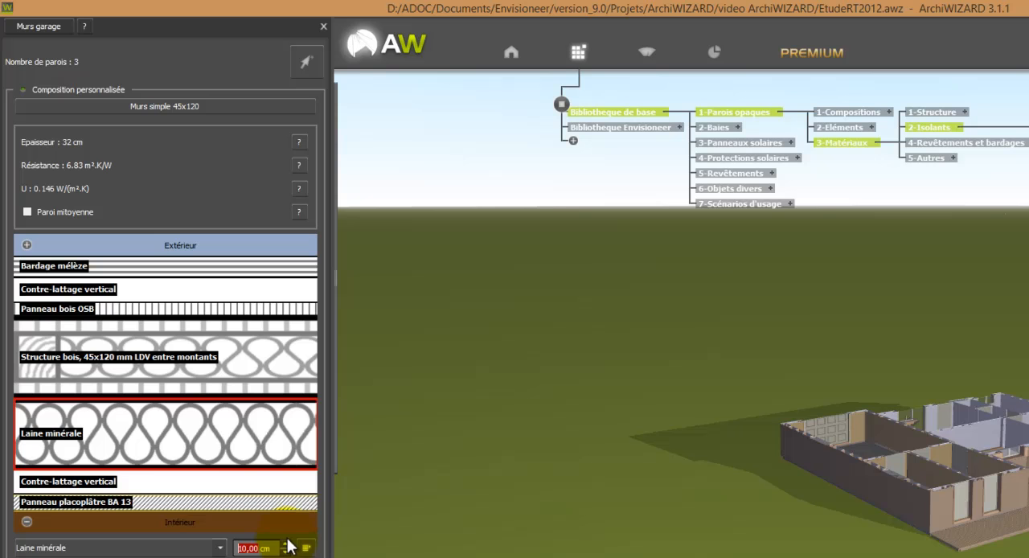
Step: Delete the Bardage mélèze and exterior-side Contre-lattage vertical layers from the Murs garage composition
click(224, 268)
key(Delete)
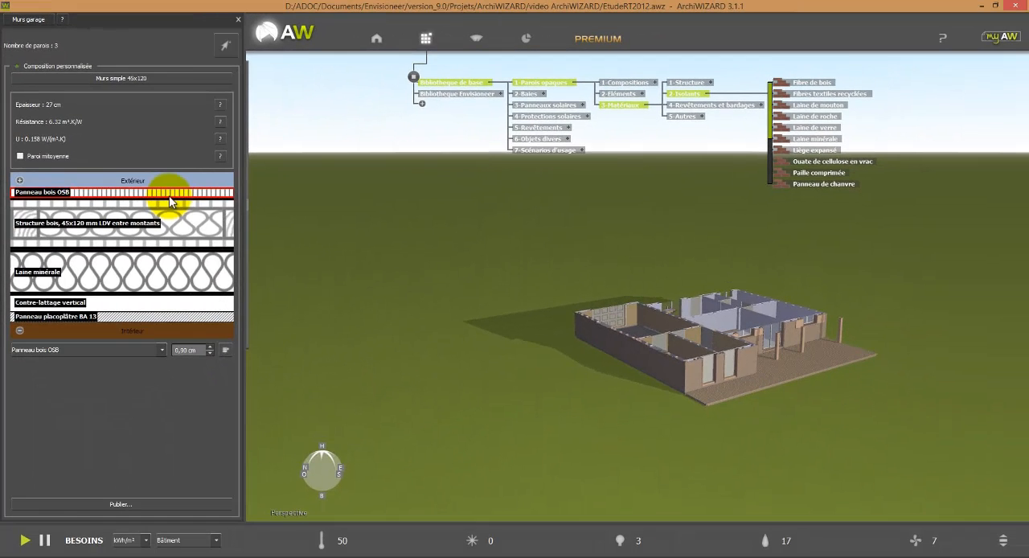
key(Delete)
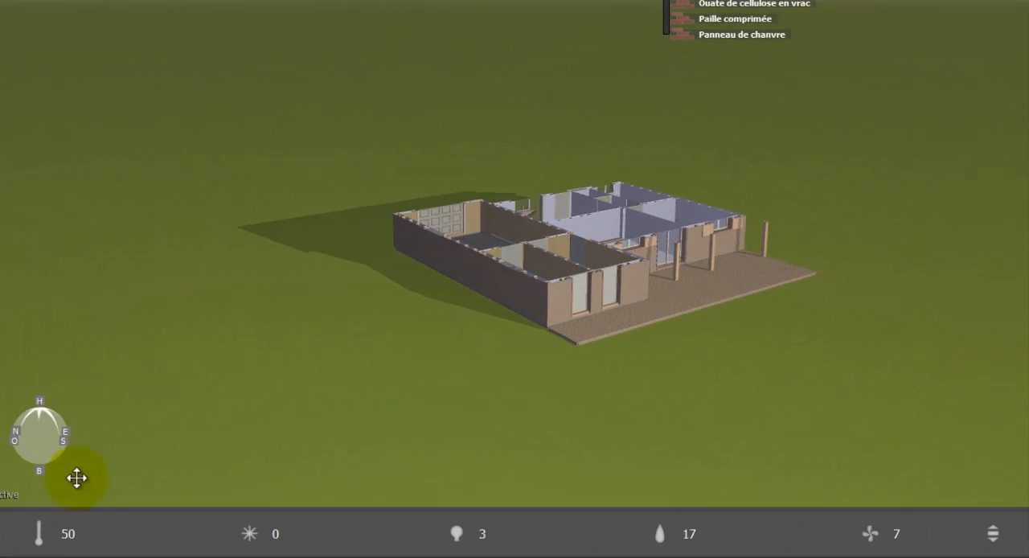
mouse_move(58, 539)
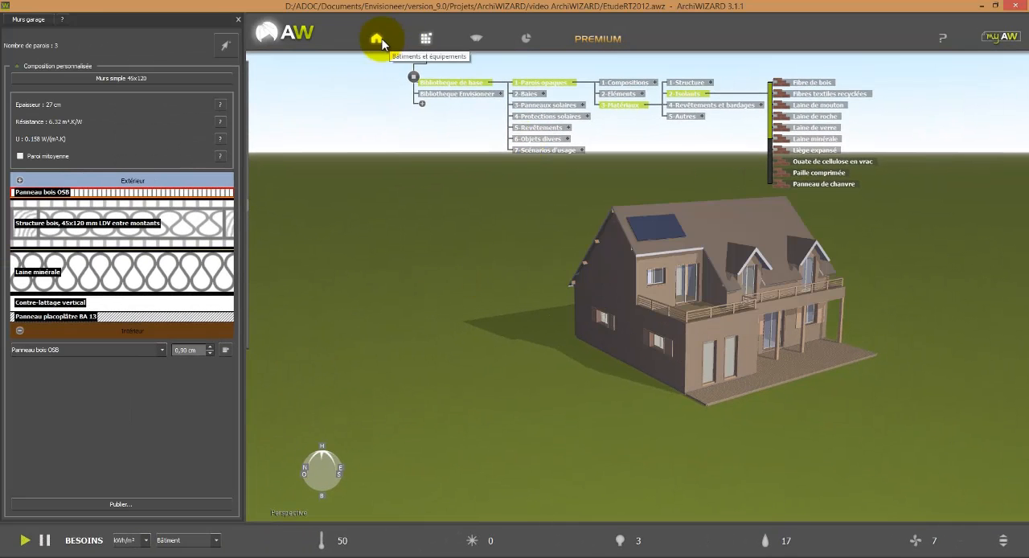
Step: Review the compositions assigned to the interior and exterior wall groups and to the ground, raised, intermediate, upper and exterior floor groups
click(378, 41)
click(629, 94)
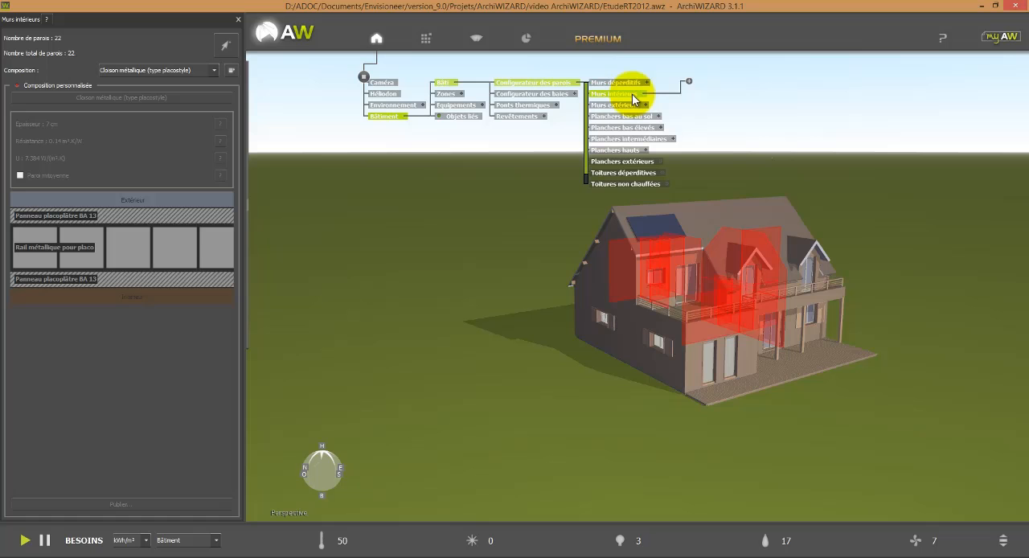
click(634, 105)
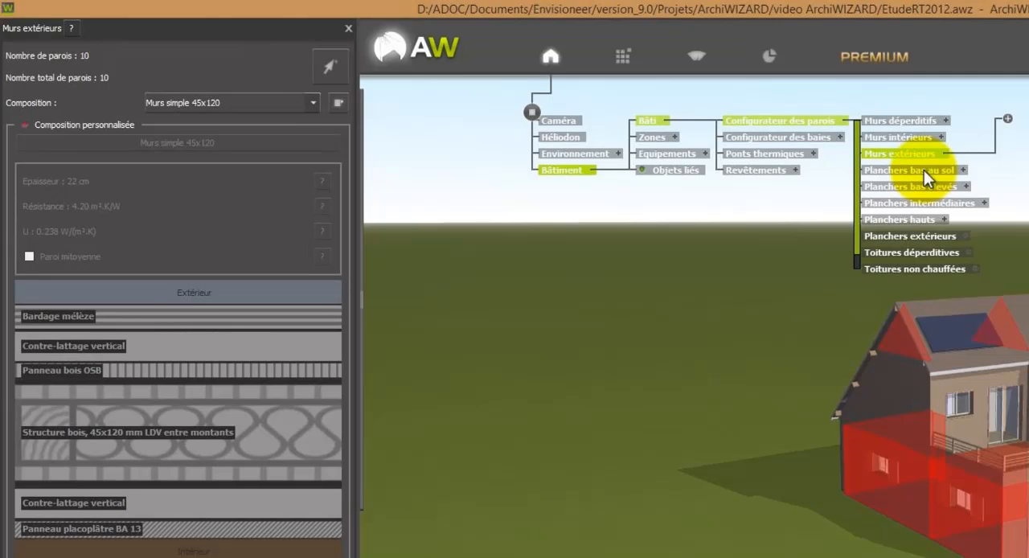
click(923, 169)
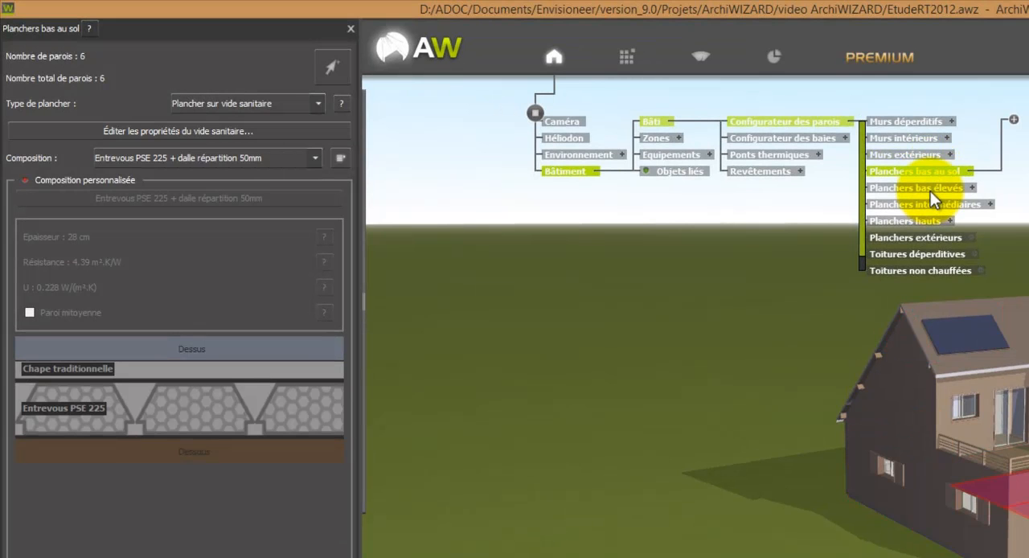
click(930, 190)
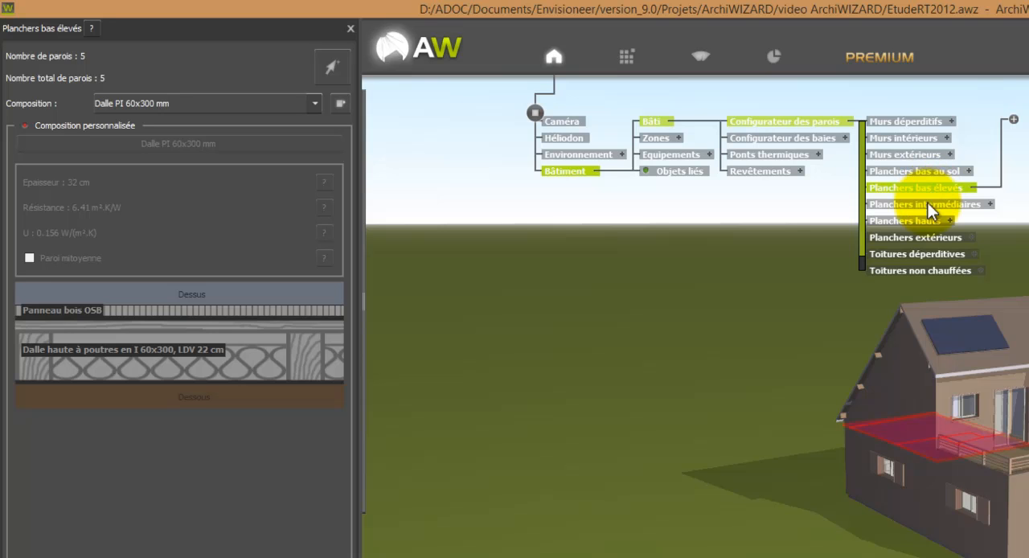
click(927, 207)
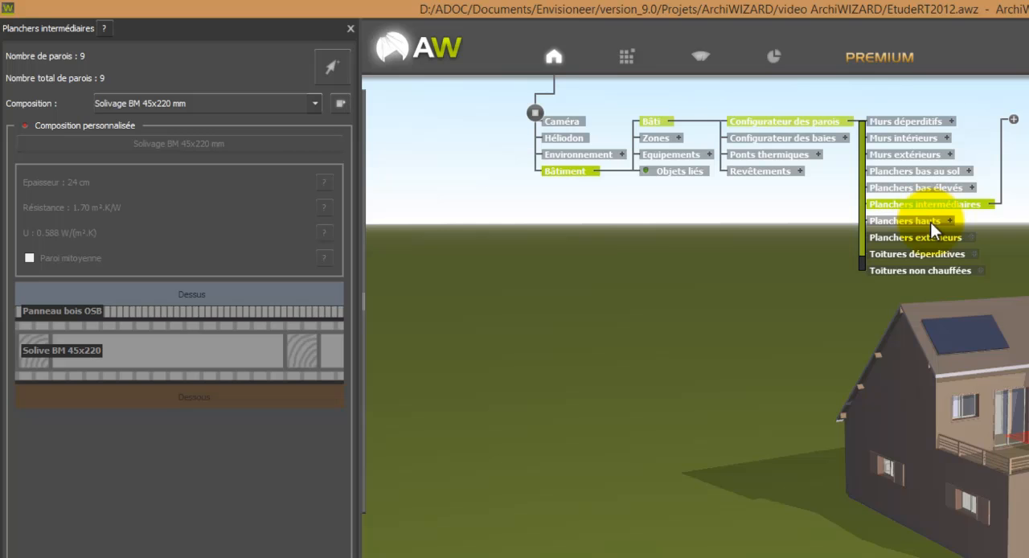
click(930, 221)
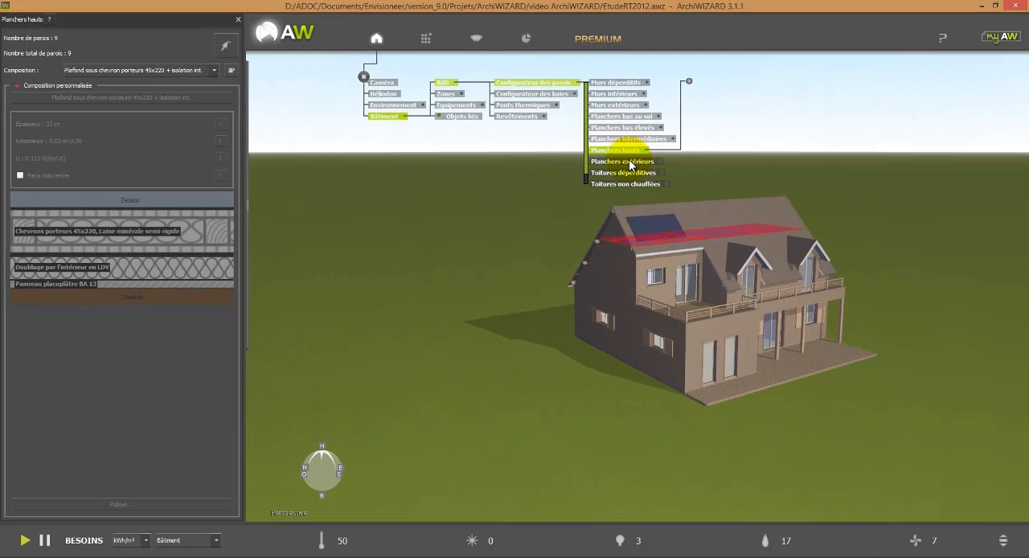
click(630, 162)
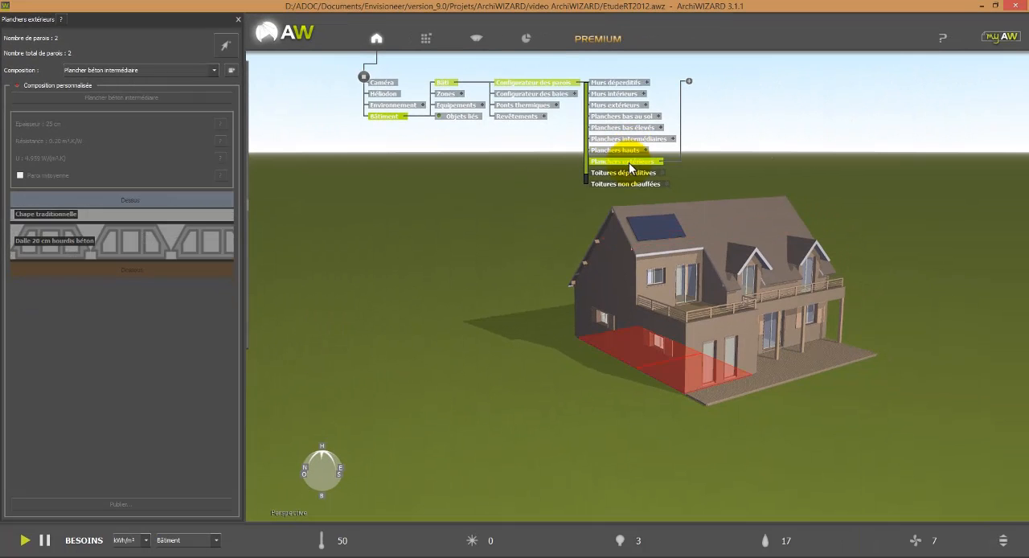
Step: Enable the custom composition for Toitures déperditives and delete its Doublage par l'intérieur en LDV layer
click(635, 173)
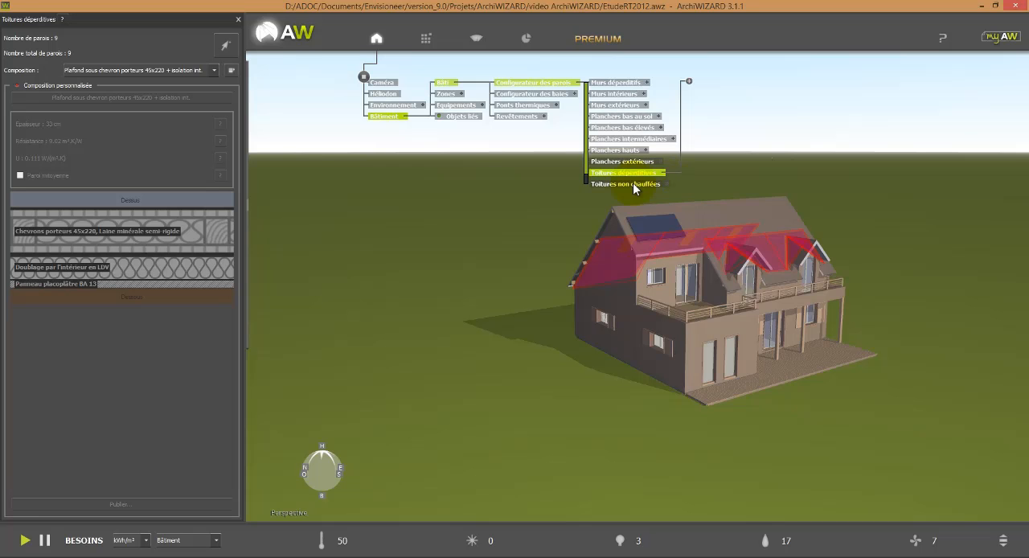
click(17, 86)
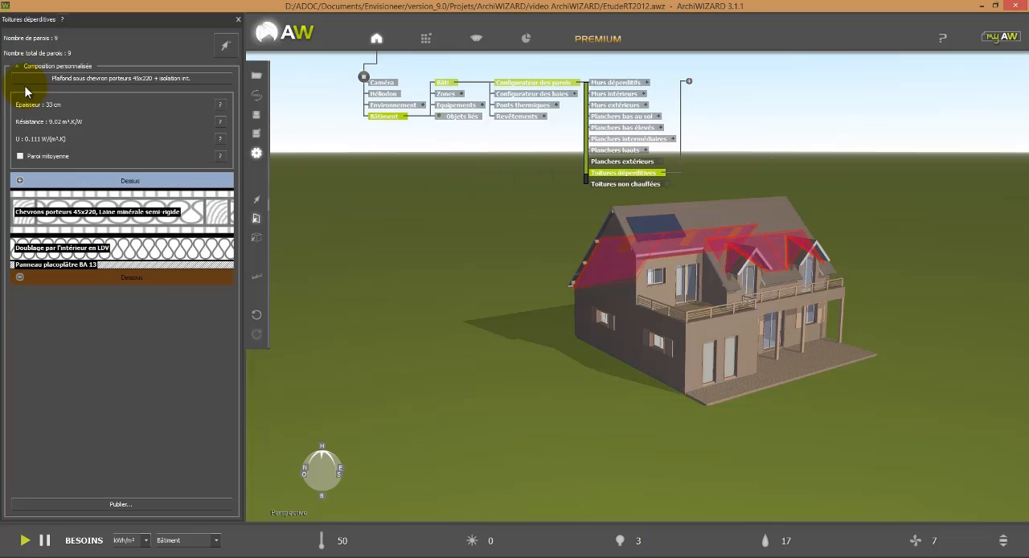
click(57, 201)
click(98, 252)
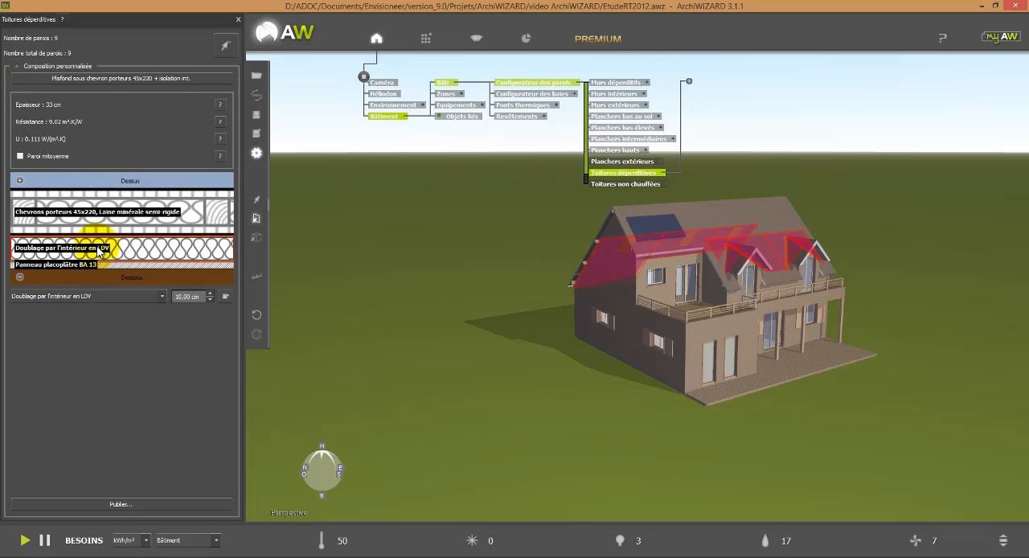
key(Delete)
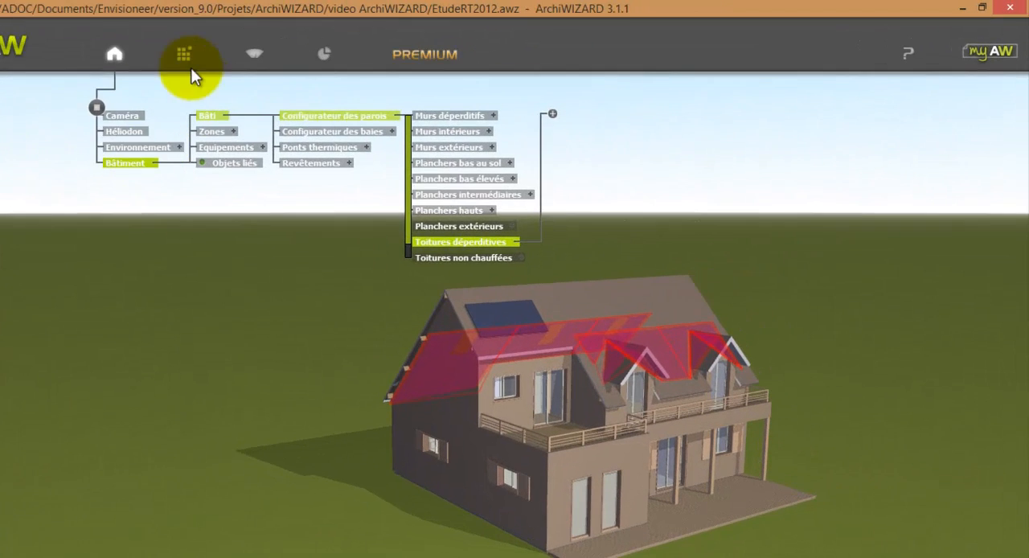
Step: Browse the Envisioneer library's complementary ACERMI insulation by manufacturer to the SAINT GOBAIN ISOVER products
click(429, 40)
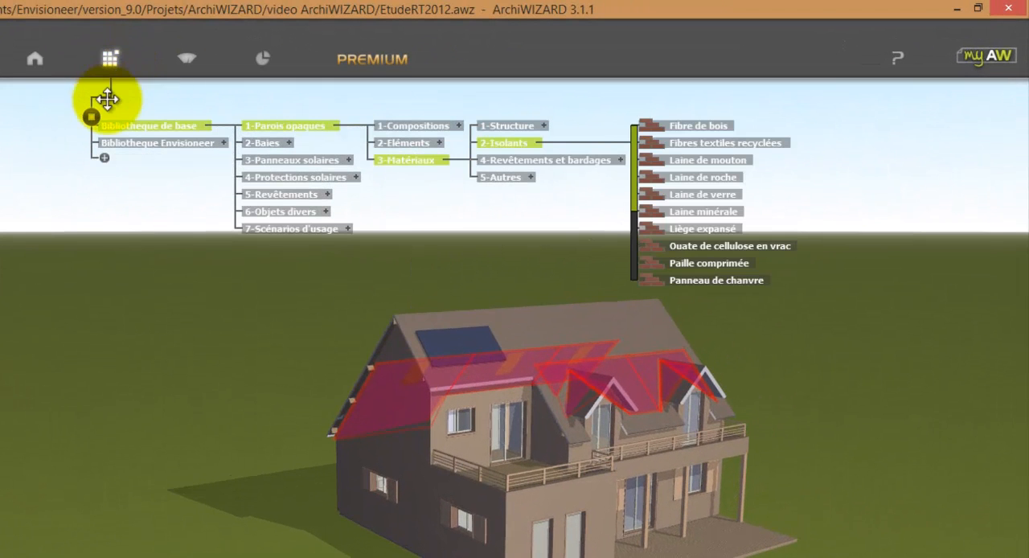
click(223, 143)
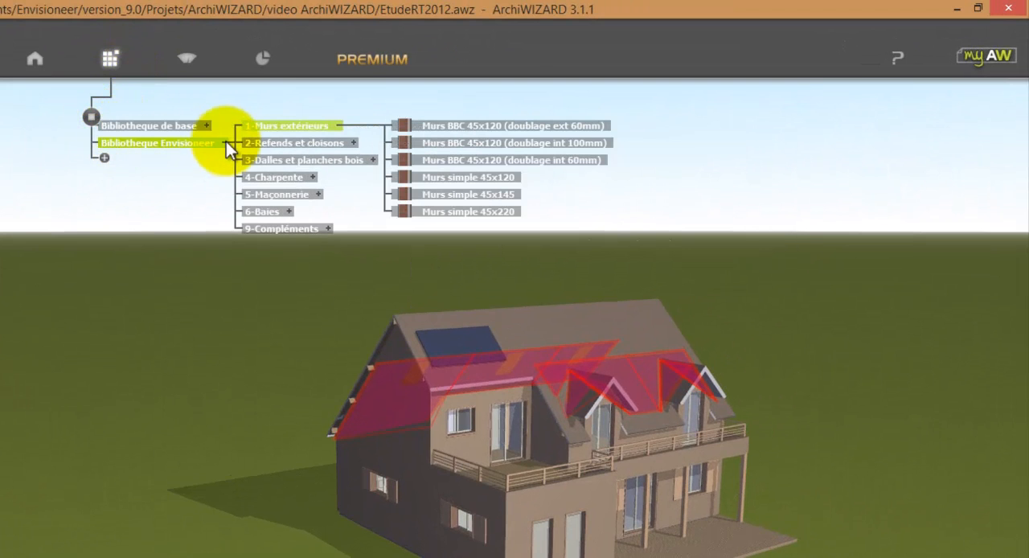
click(327, 228)
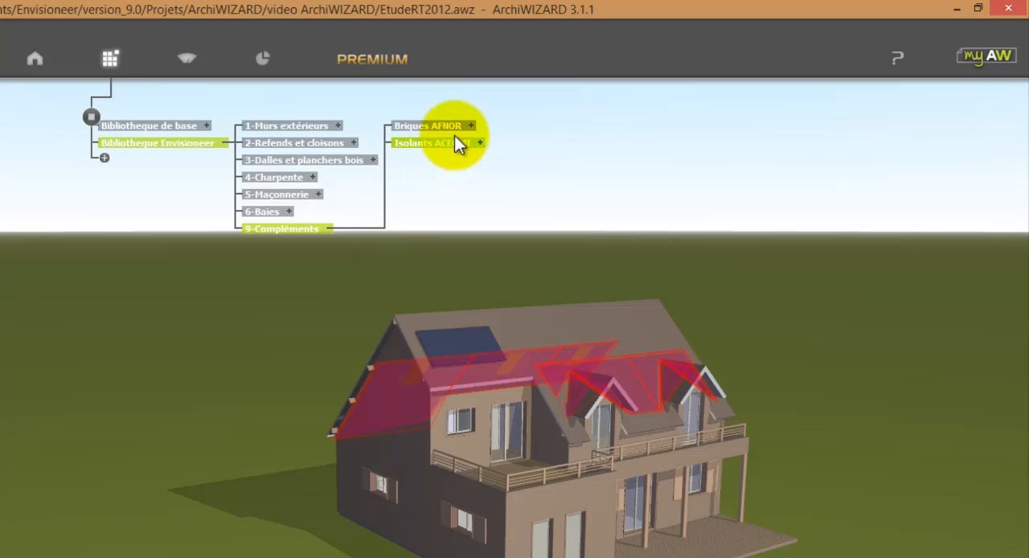
click(481, 143)
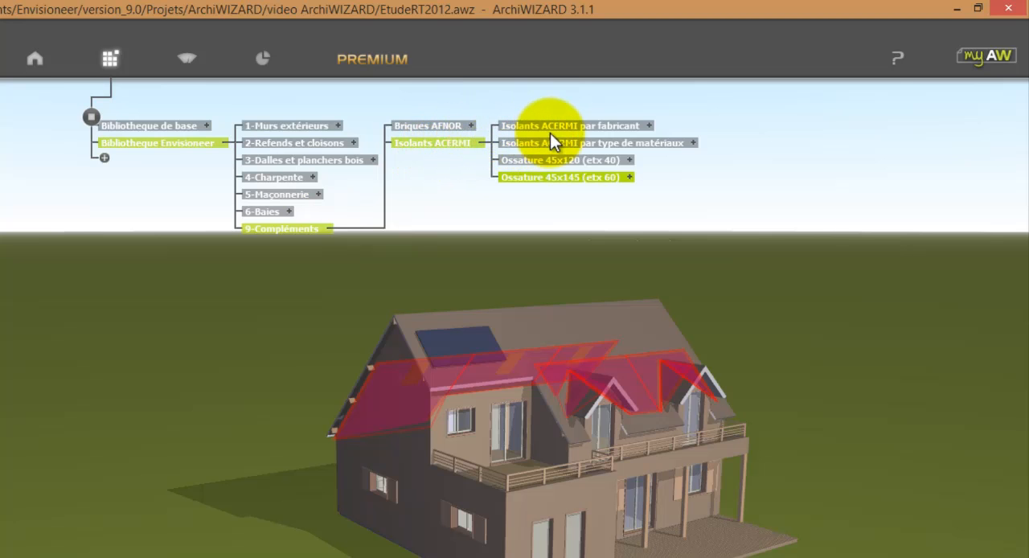
click(648, 126)
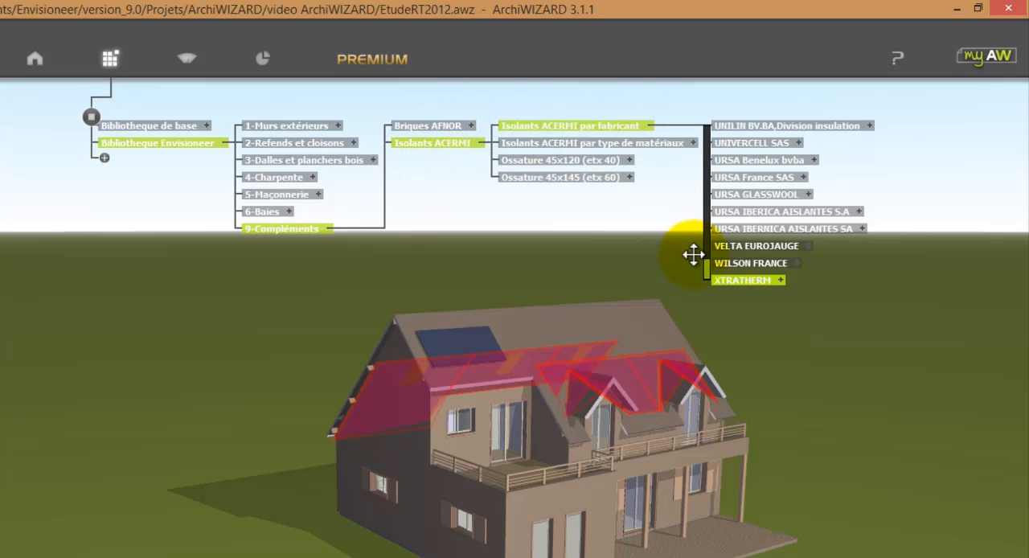
scroll(459, 480, up, 5)
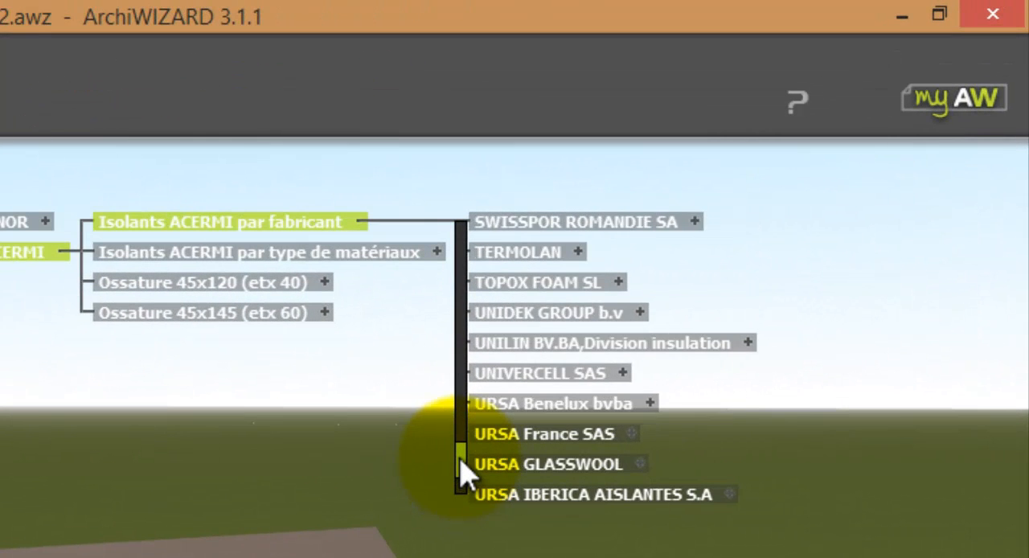
drag(461, 448, 475, 410)
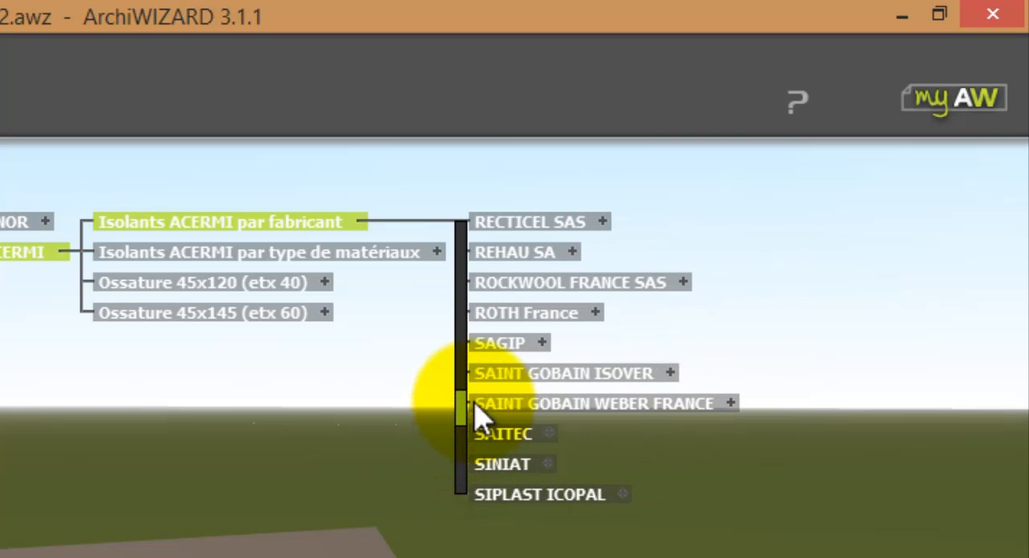
click(671, 373)
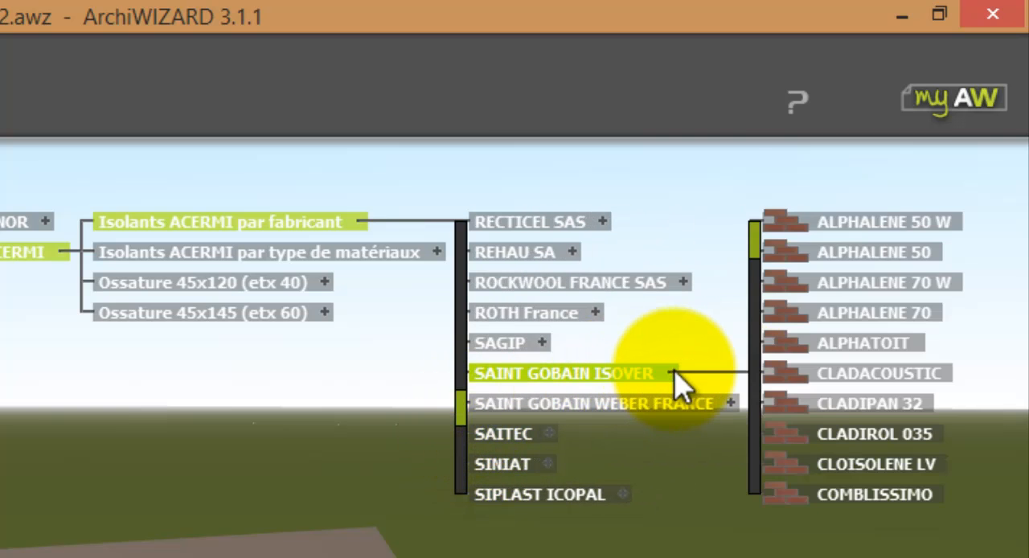
Step: Insert a 16 cm GR 32 REVETU KRAFT layer between the rafters and the BA 13 plasterboard in the Toitures déperditives composition
drag(754, 247, 743, 320)
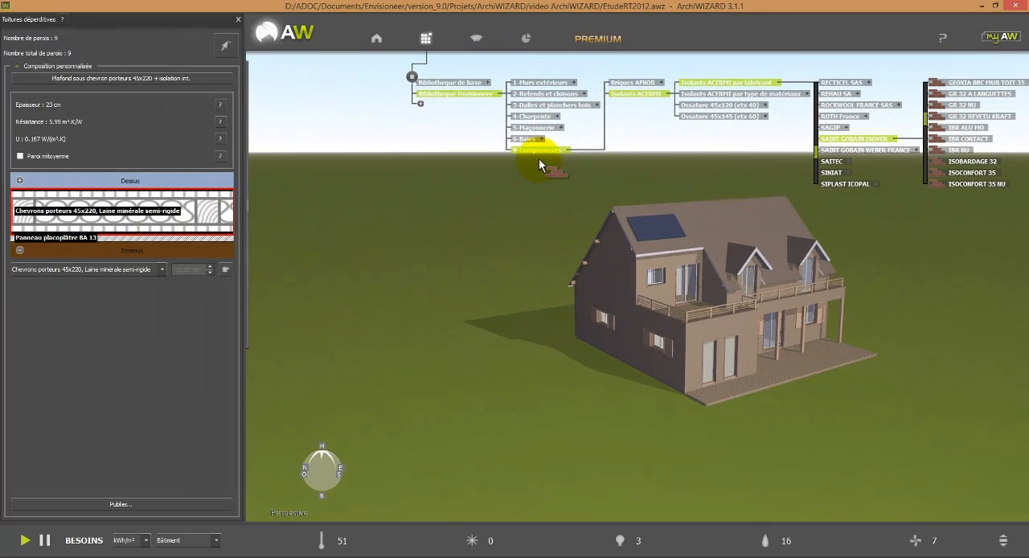
drag(288, 200, 209, 251)
click(224, 297)
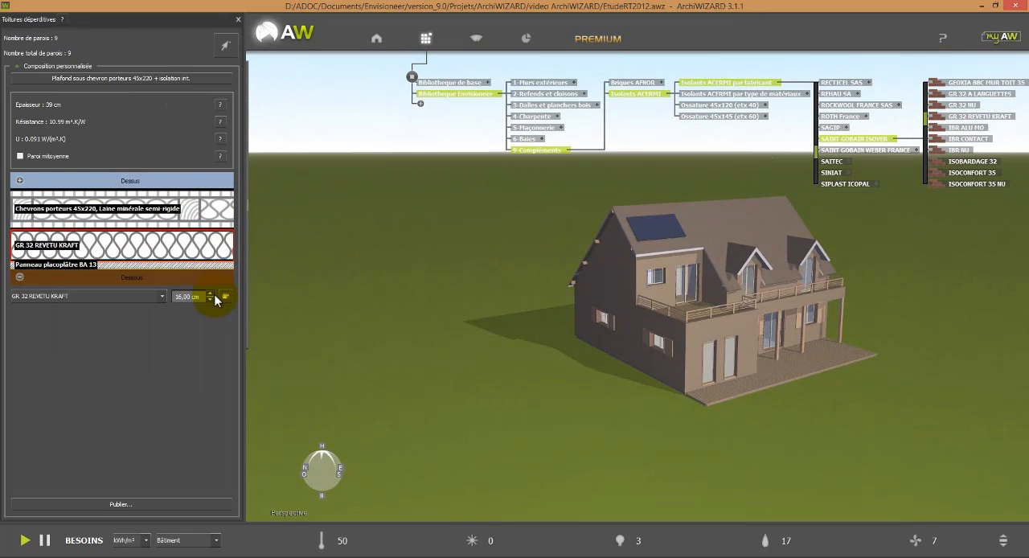
Step: Switch to object mode and open the bay configurator from the upper-floor glazed door on the balcony
mouse_move(261, 205)
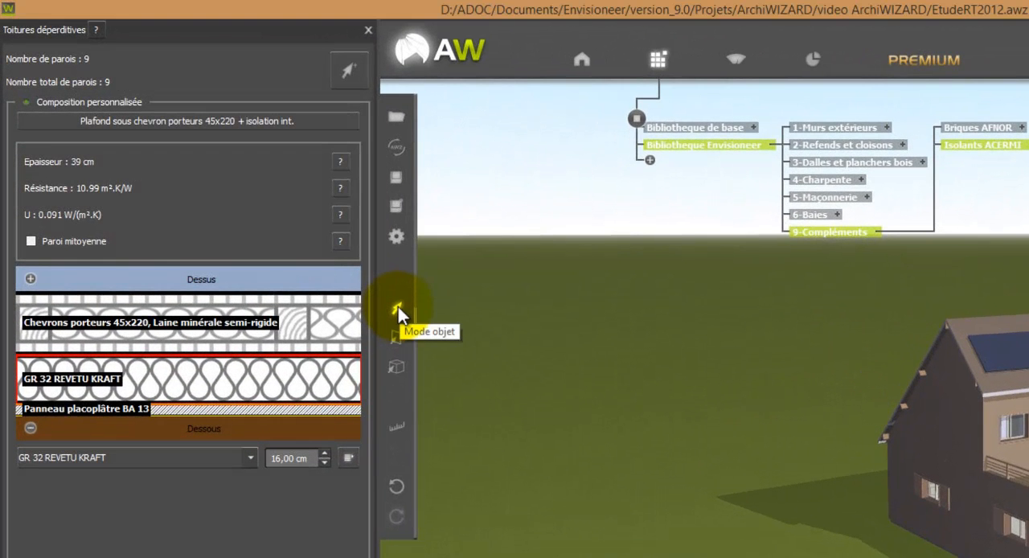
click(397, 310)
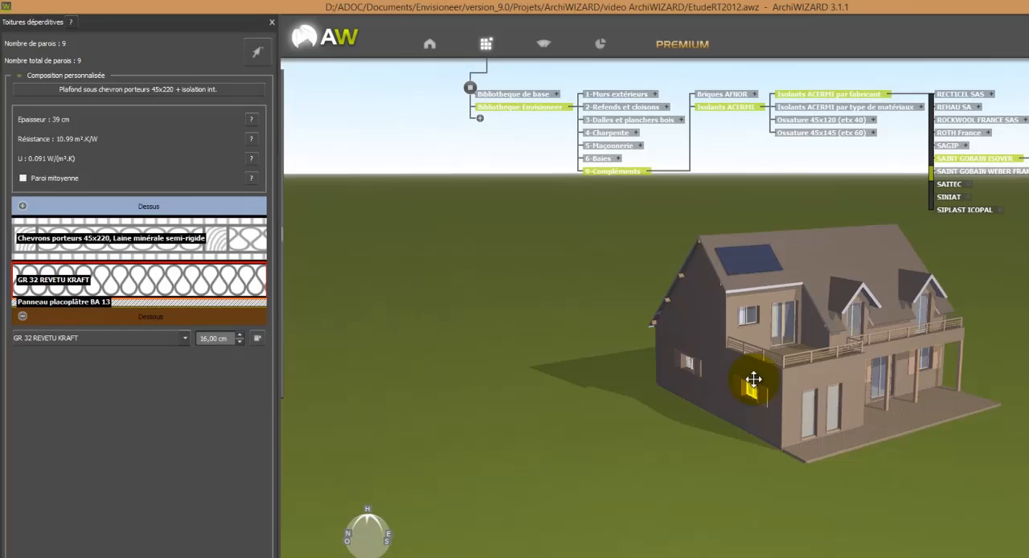
click(784, 328)
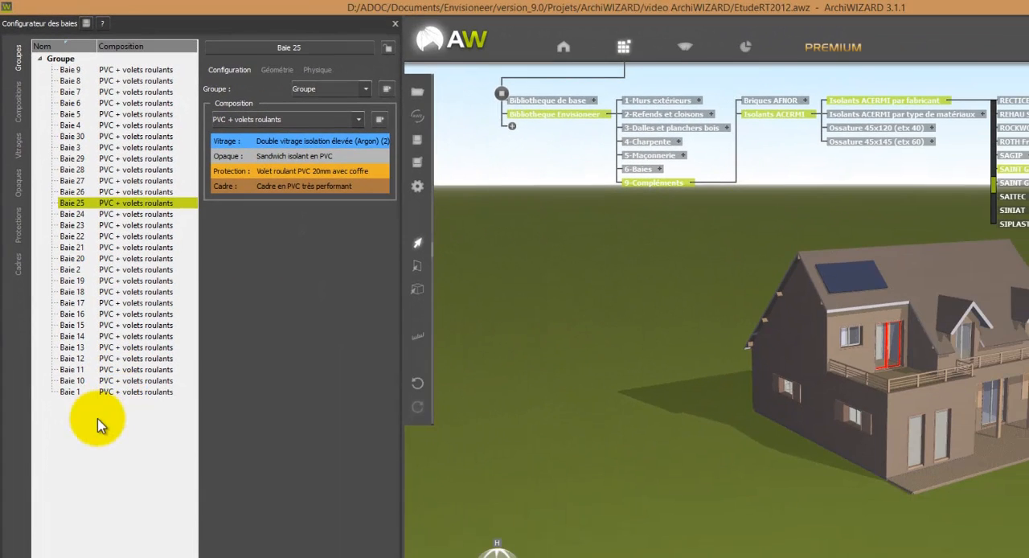
Step: Create a new bay group named Porte isolés
right_click(106, 454)
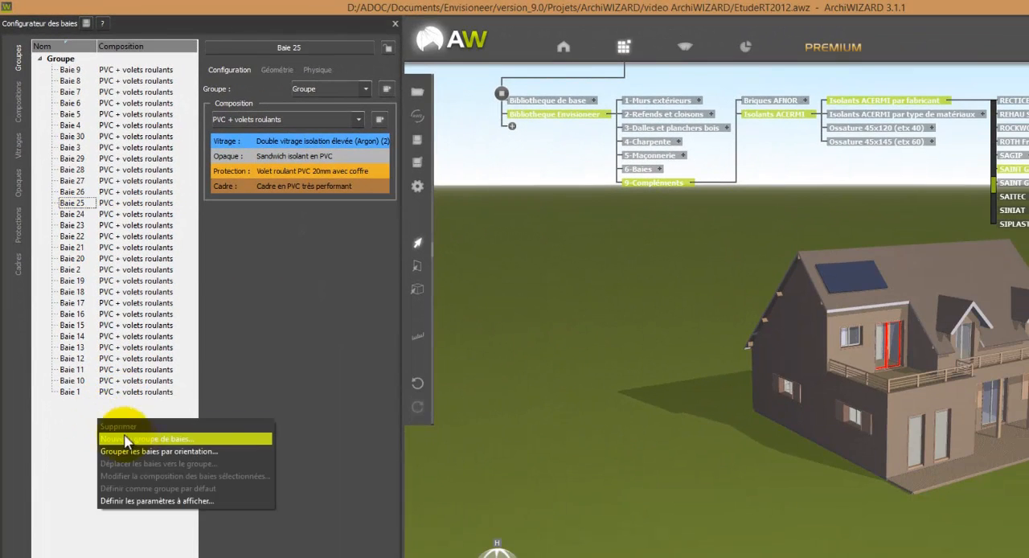
click(133, 441)
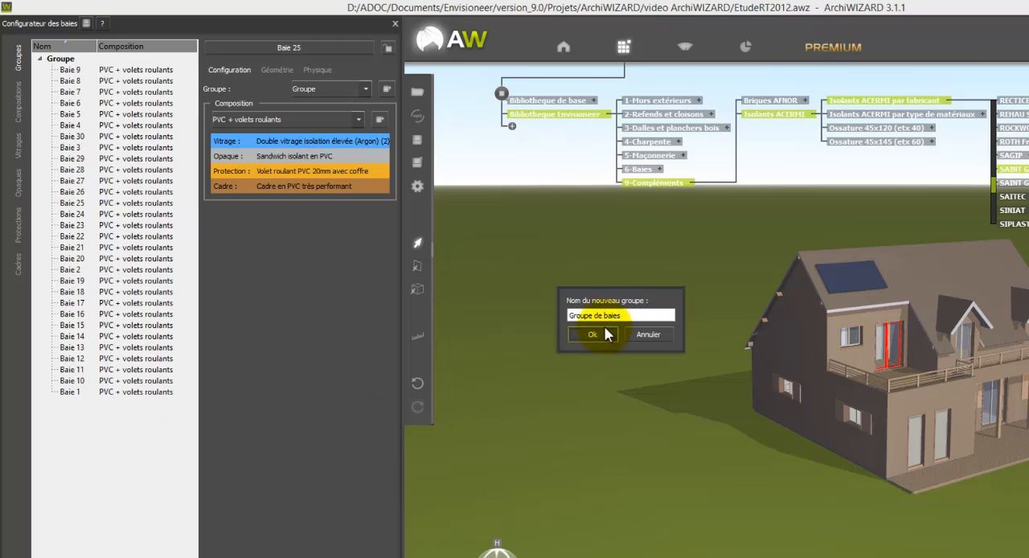
click(629, 315)
drag(630, 316, 545, 315)
text(P)
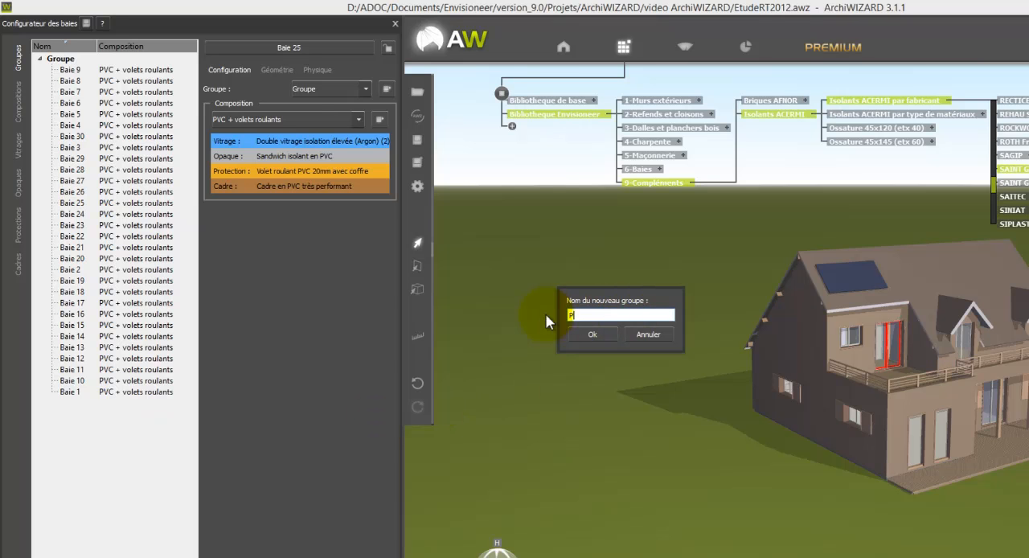
text(orte lsolés)
click(589, 334)
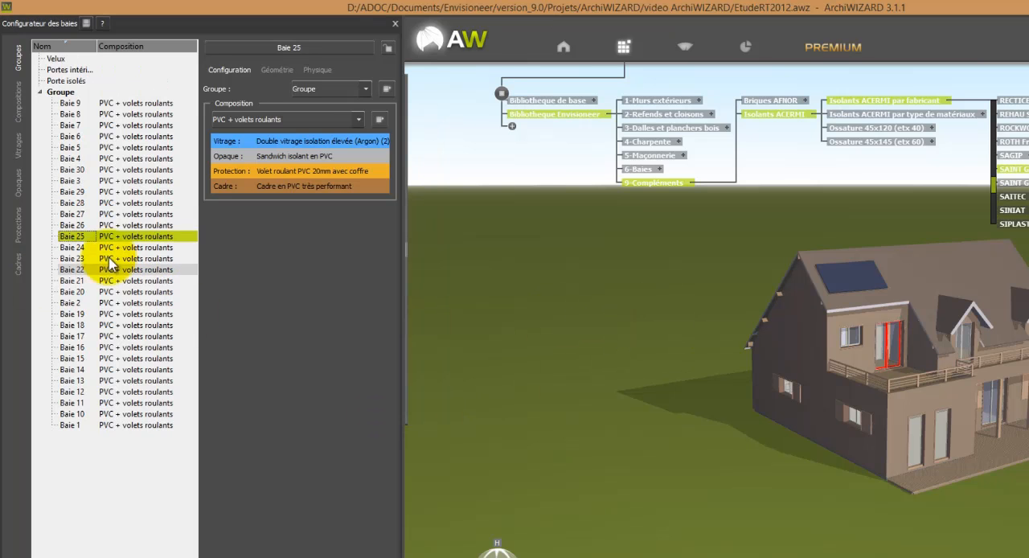
Step: Assign the three roof windows on the rear roof slope to the Velux group
click(103, 60)
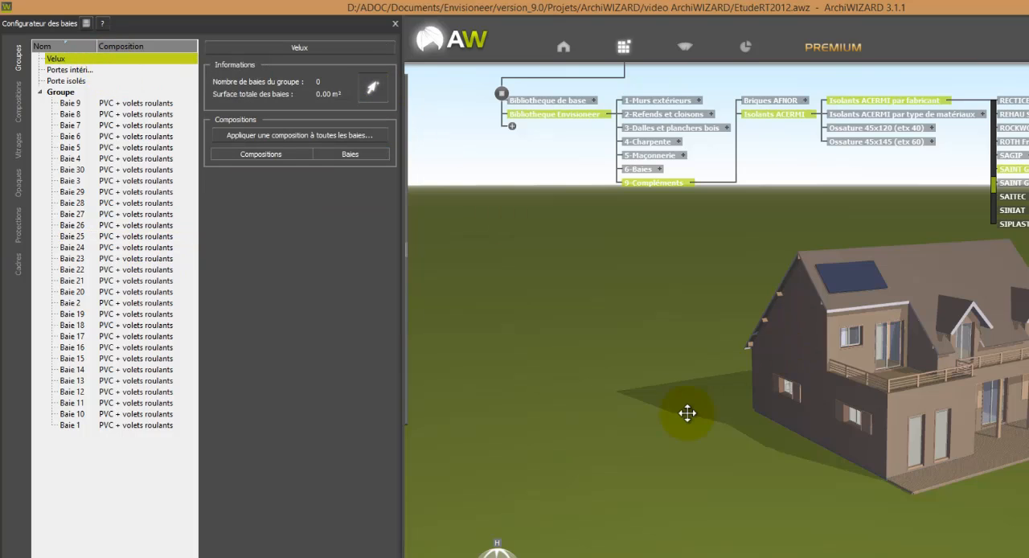
drag(686, 413, 960, 450)
click(880, 287)
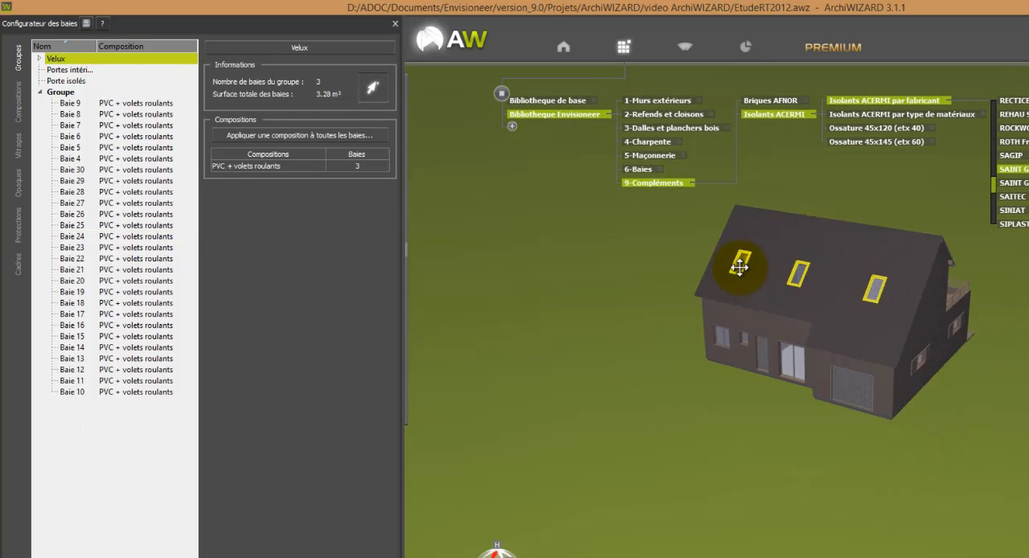
click(370, 90)
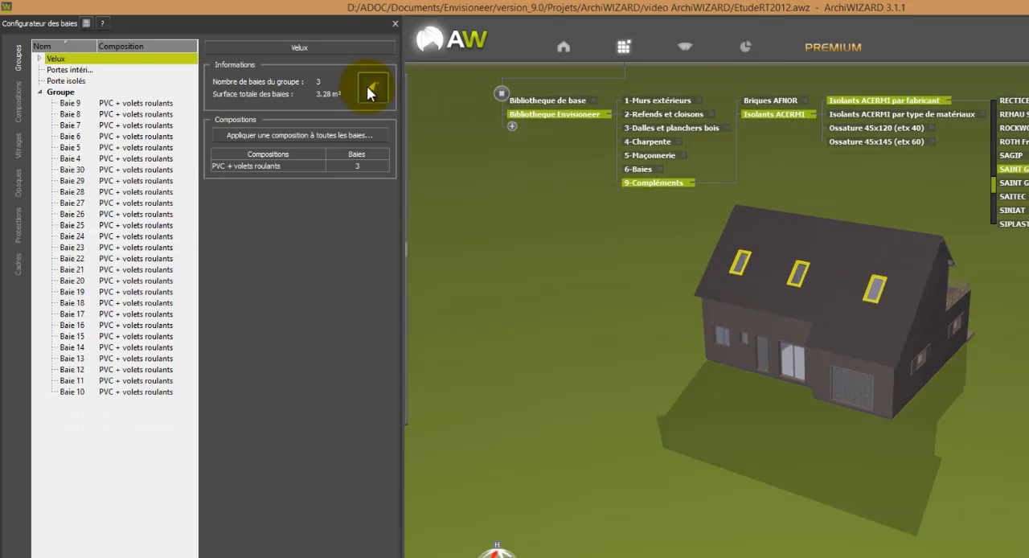
Step: Assign the garage door and the front entrance door to the Porte isolés group
click(76, 70)
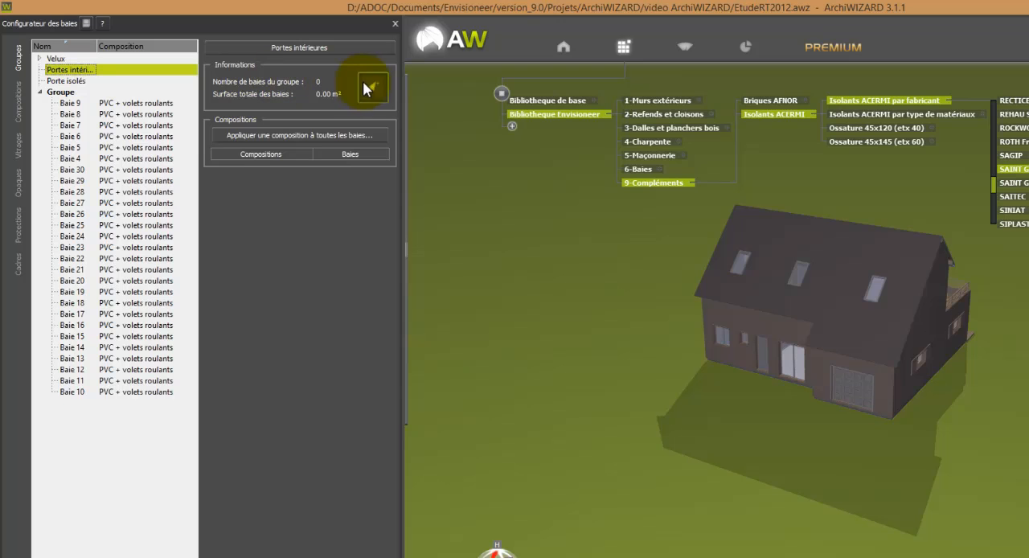
click(66, 81)
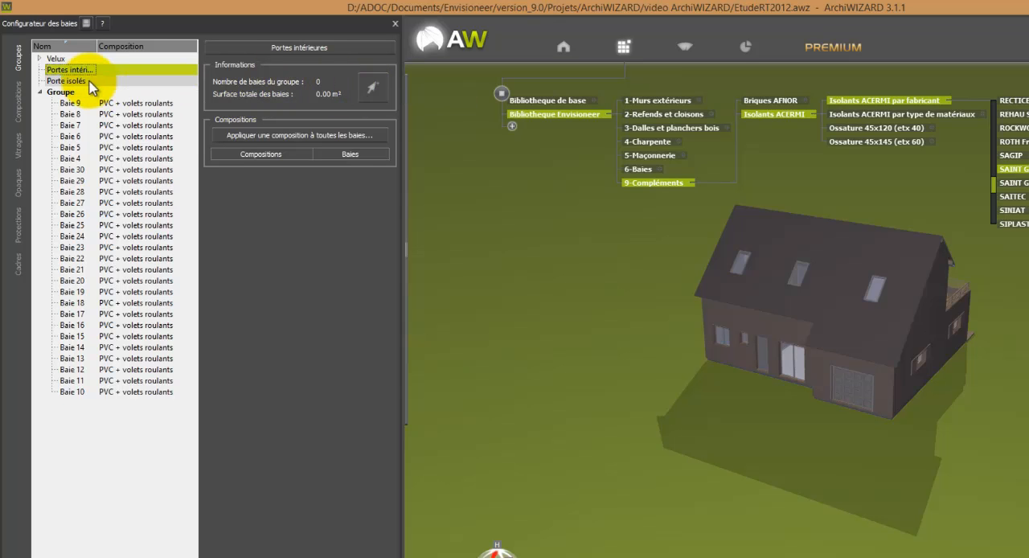
click(372, 88)
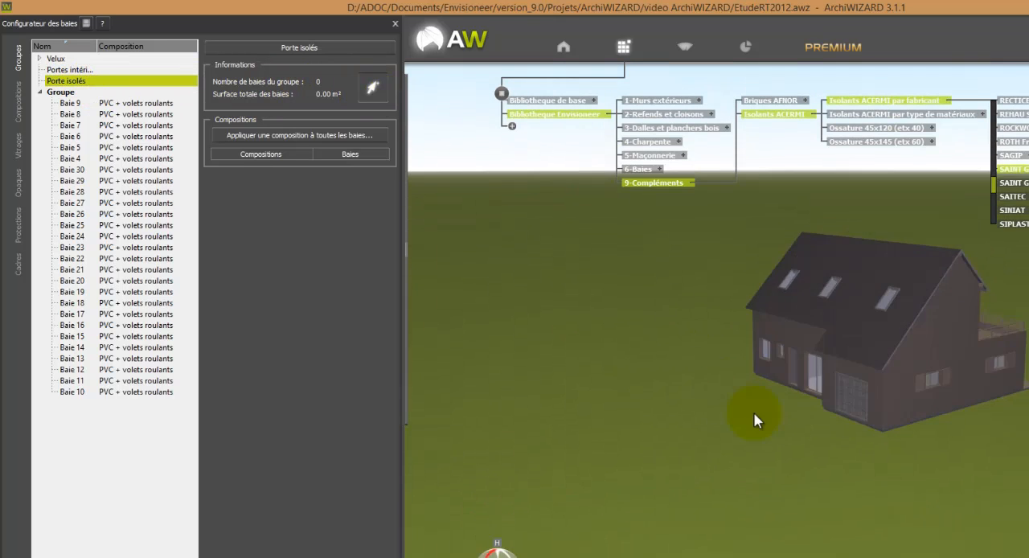
click(843, 399)
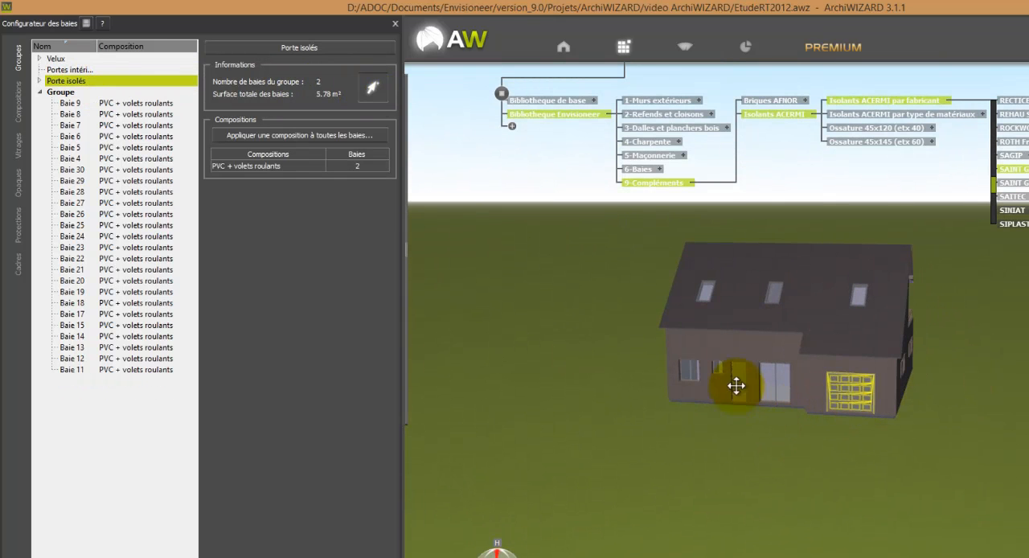
Step: Assign the two narrow glazed doors on the ground-floor projecting volume below the balcony to the Porte isolés group
drag(953, 471, 700, 478)
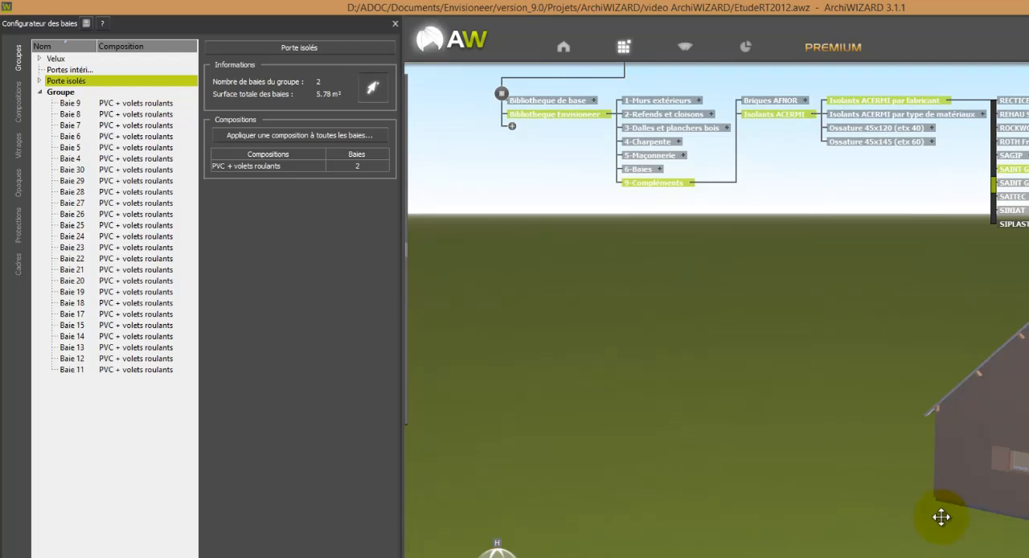
drag(861, 536, 716, 357)
drag(874, 555, 776, 482)
click(768, 393)
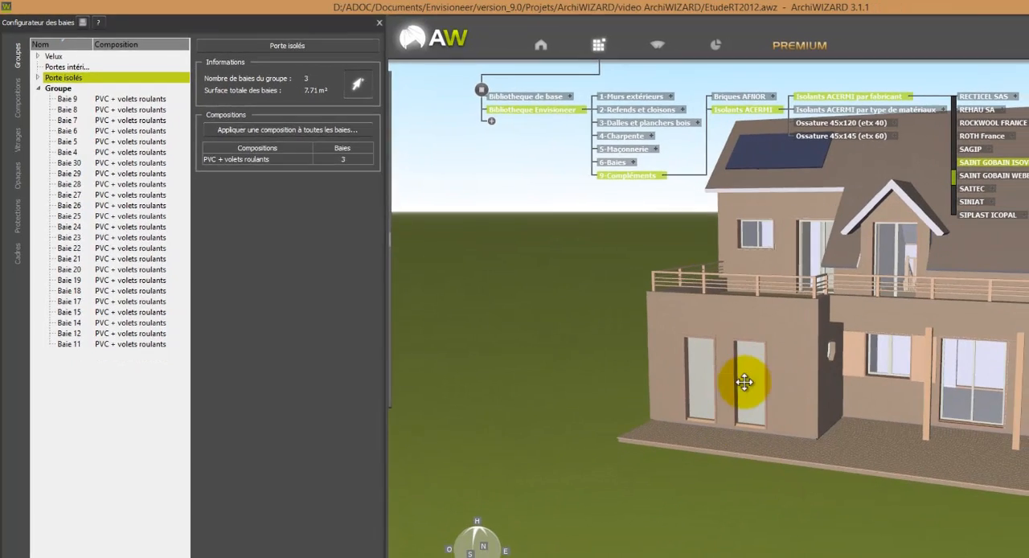
click(698, 378)
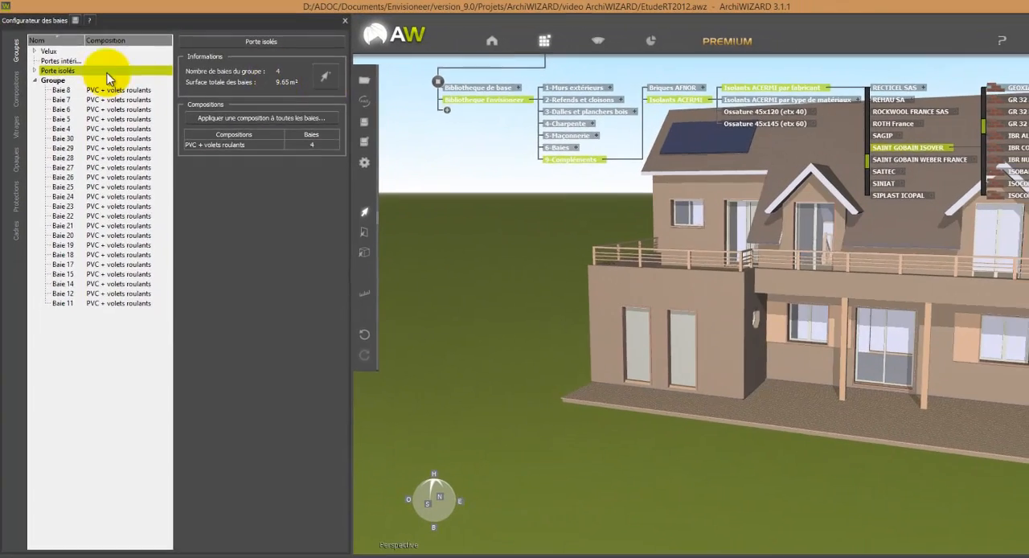
Step: Assign the interior doors inside the house to the Portes intérieures group
click(61, 60)
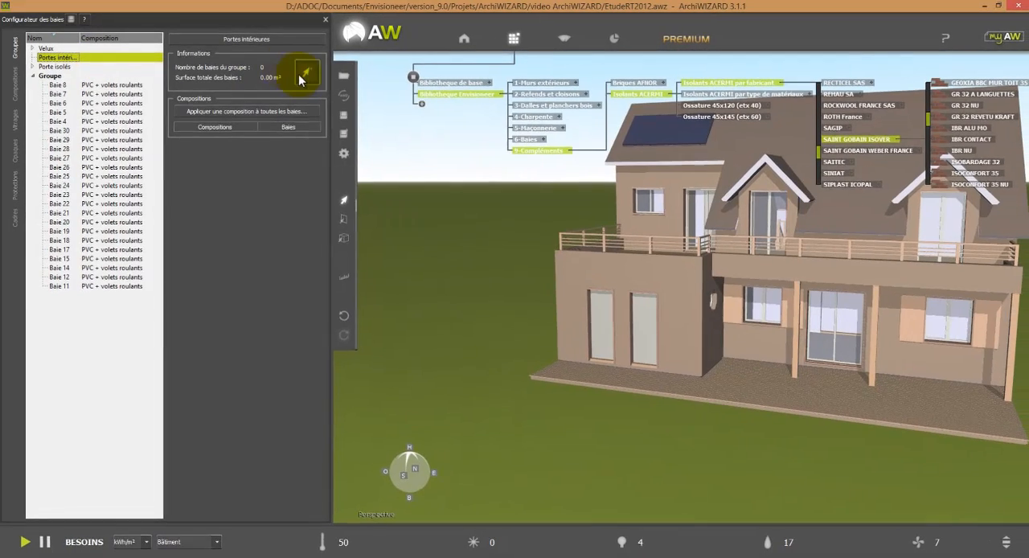
click(310, 78)
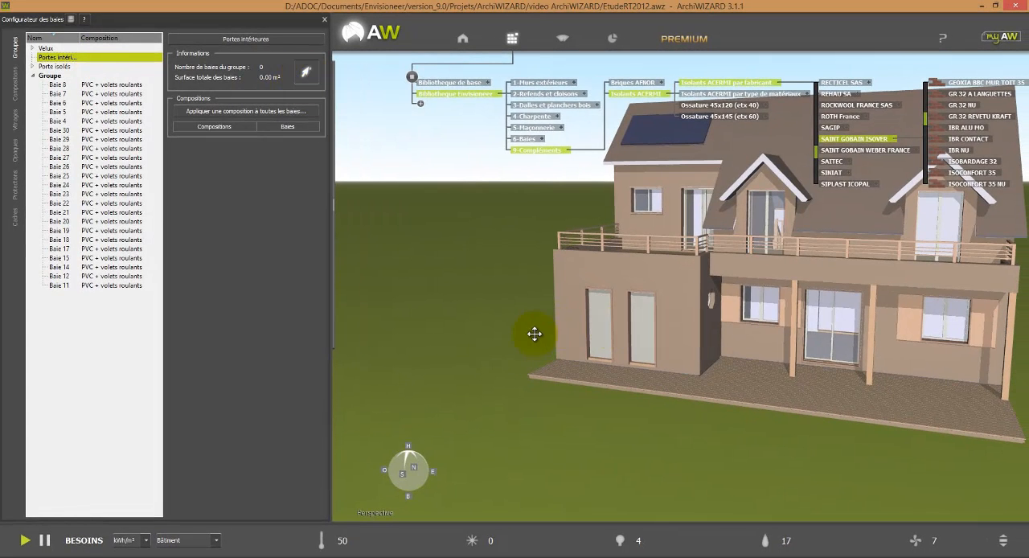
drag(534, 333, 457, 361)
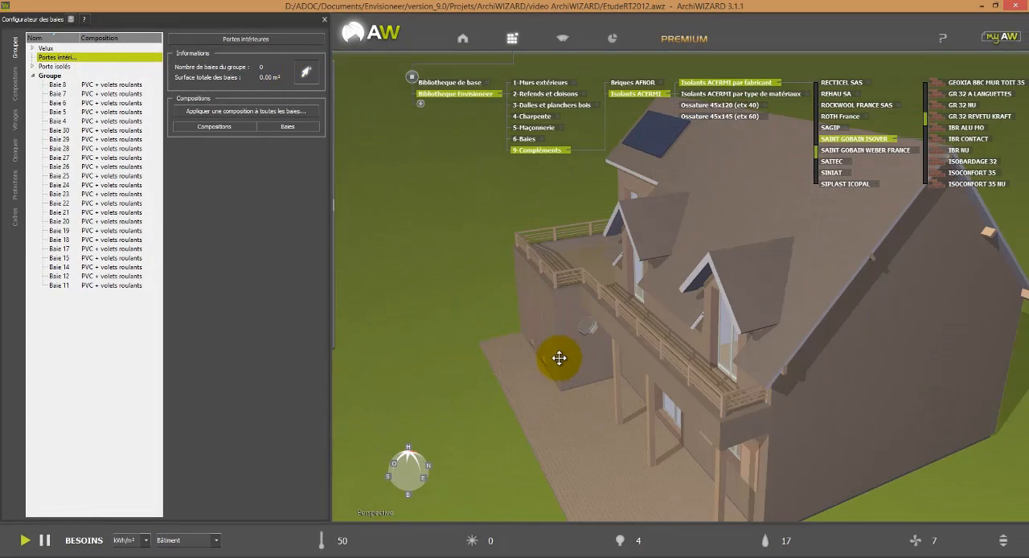
ctrl+scroll(548, 363, down, 5)
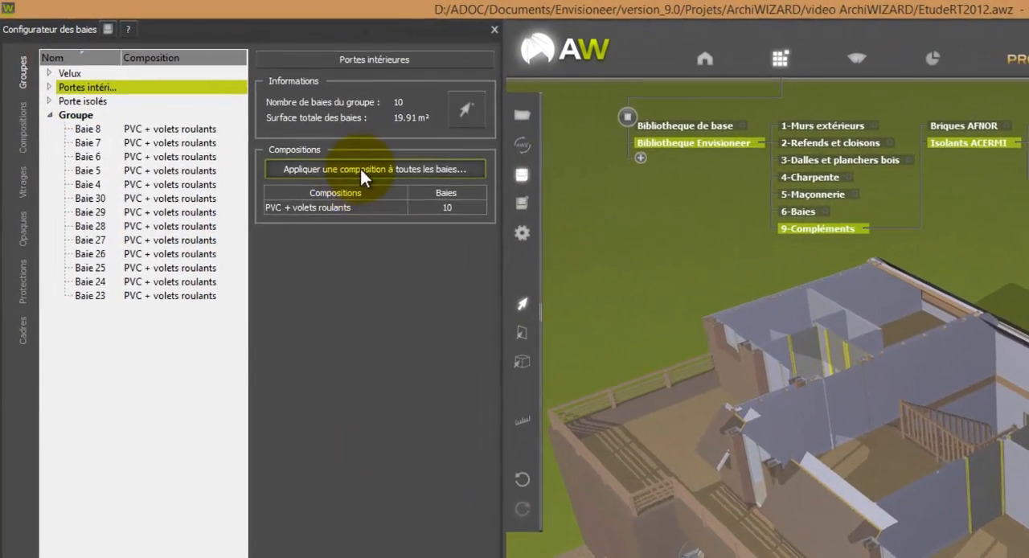
Step: Apply the Porte en bois composition to all bays of the Portes intérieures group
click(378, 176)
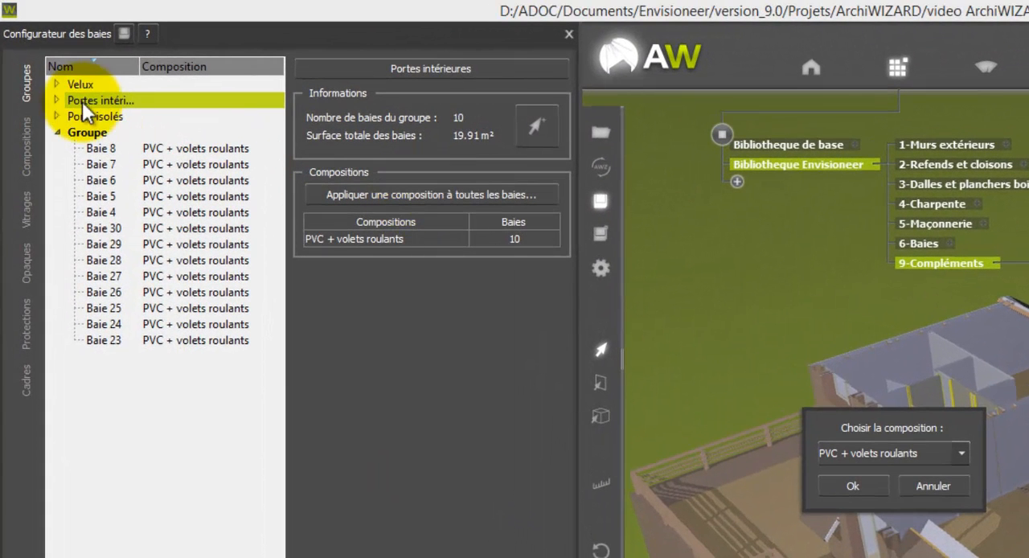
click(852, 485)
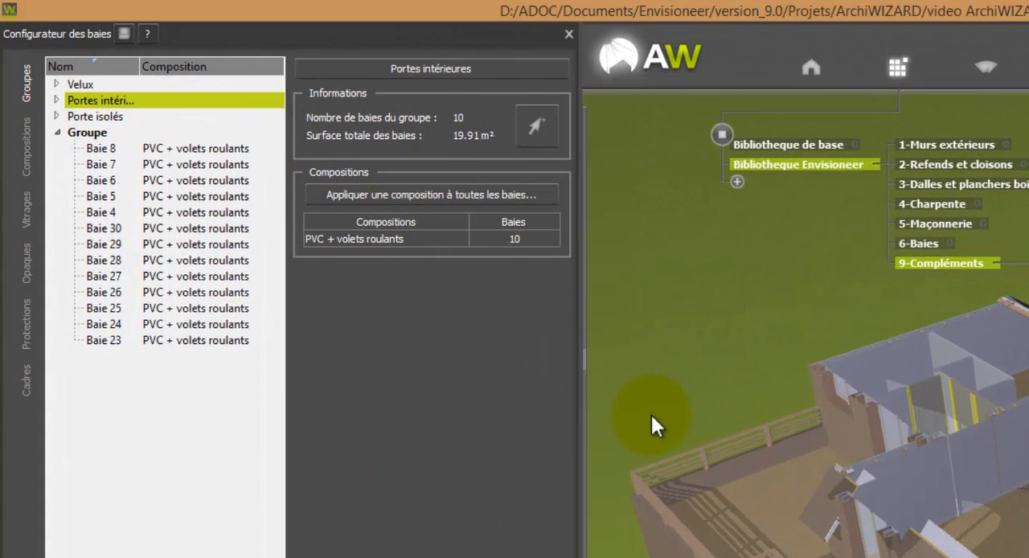
click(56, 101)
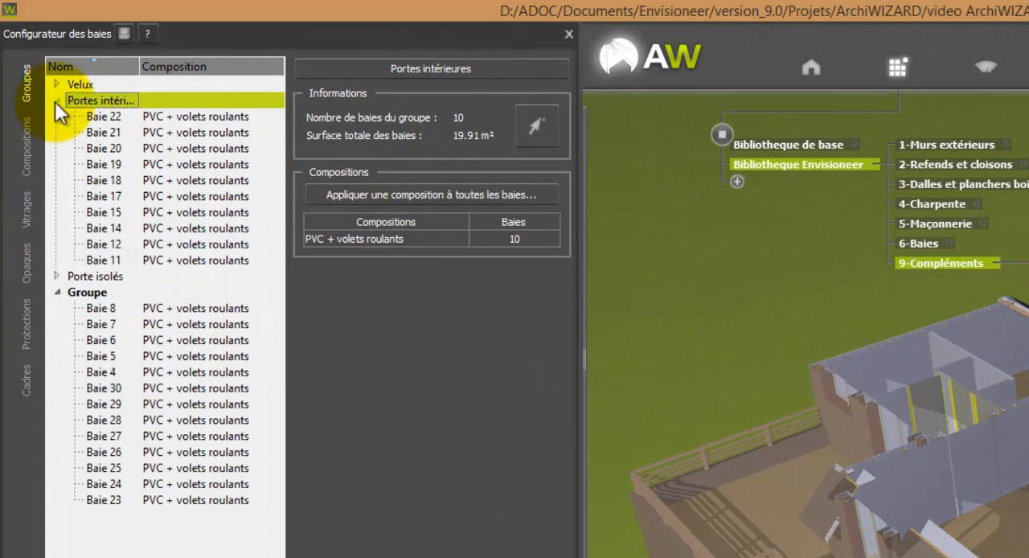
click(383, 196)
click(879, 454)
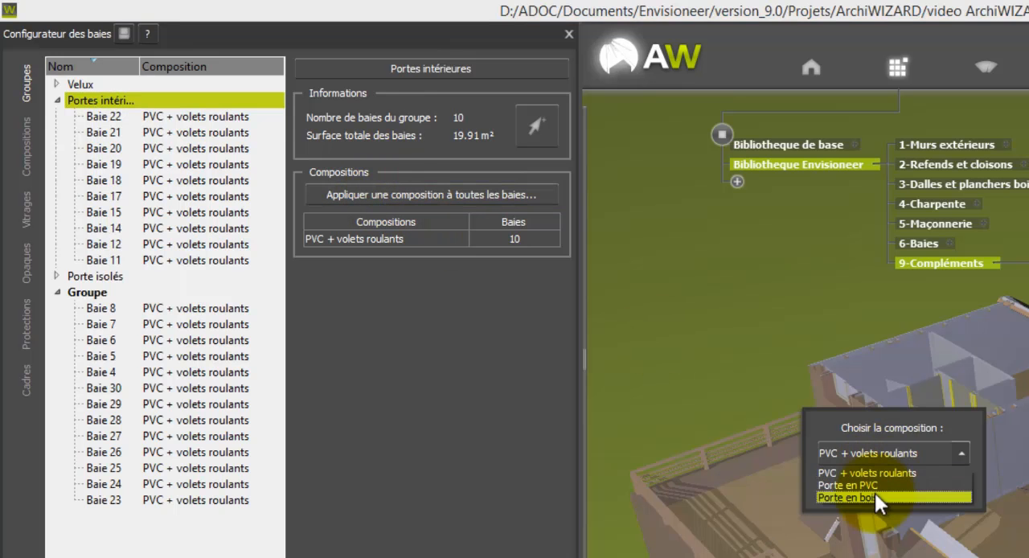
click(875, 493)
click(850, 487)
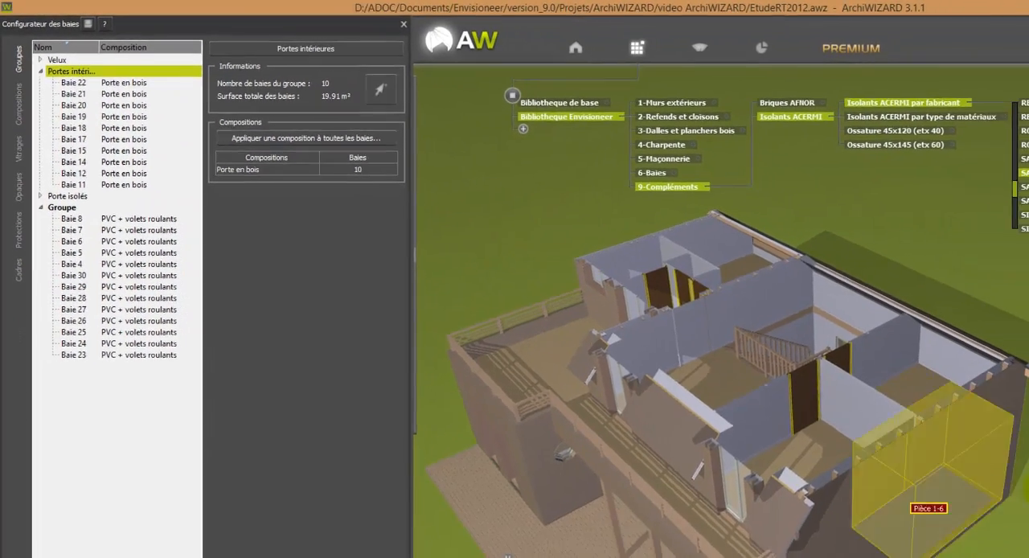
Step: Apply the base library composition Fenêtre en bois double vitrage classique to all bays of the Velux group through one roof window
middle_drag(997, 555, 886, 472)
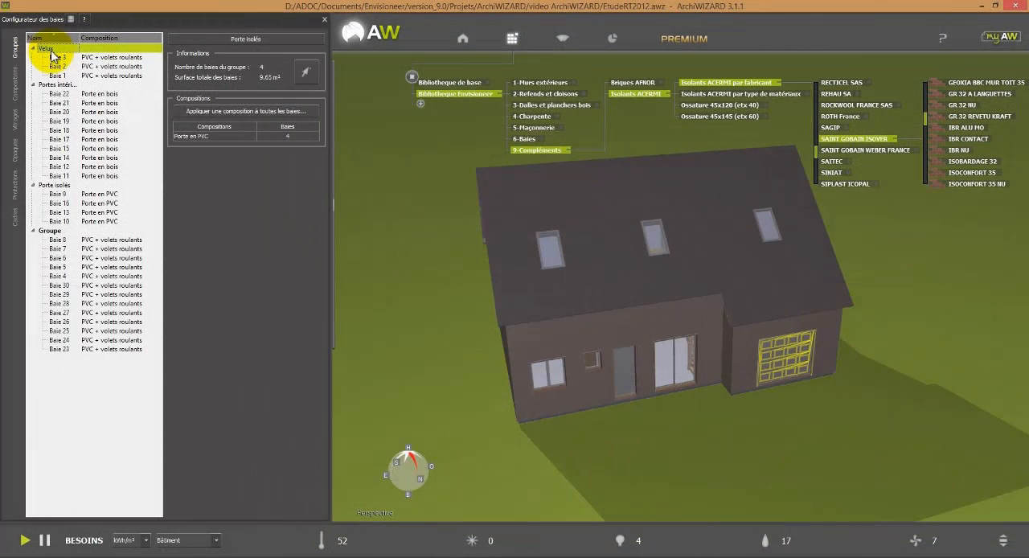
click(46, 49)
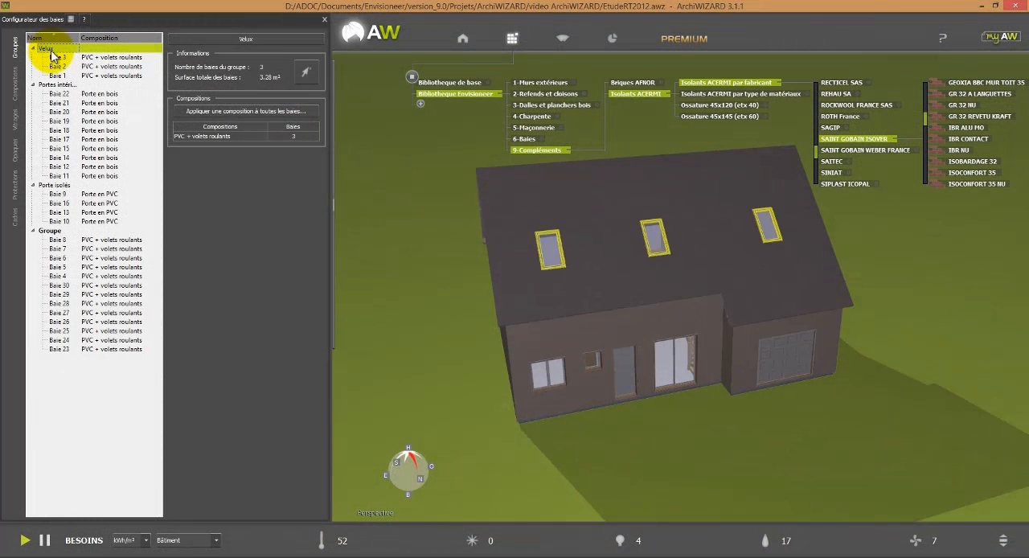
click(478, 82)
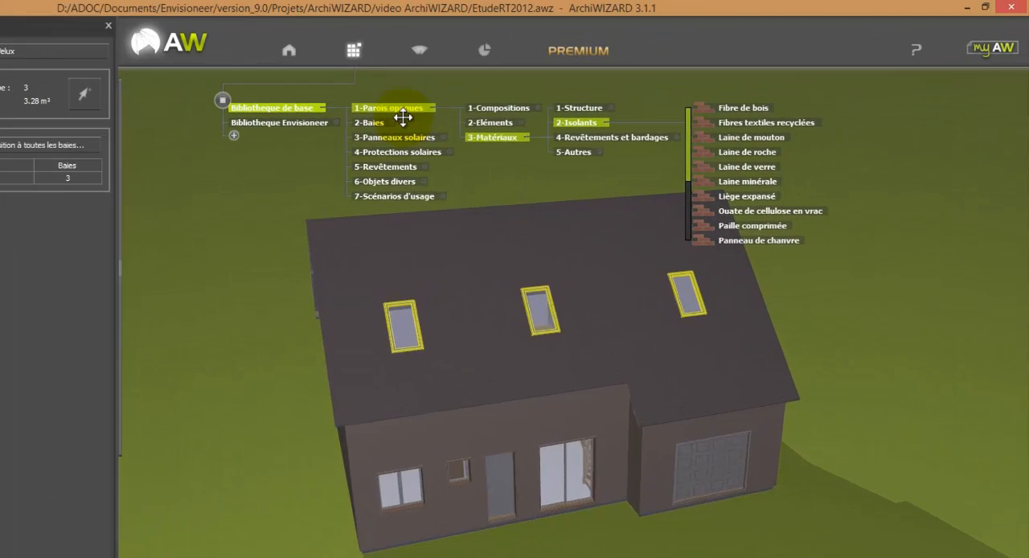
click(370, 122)
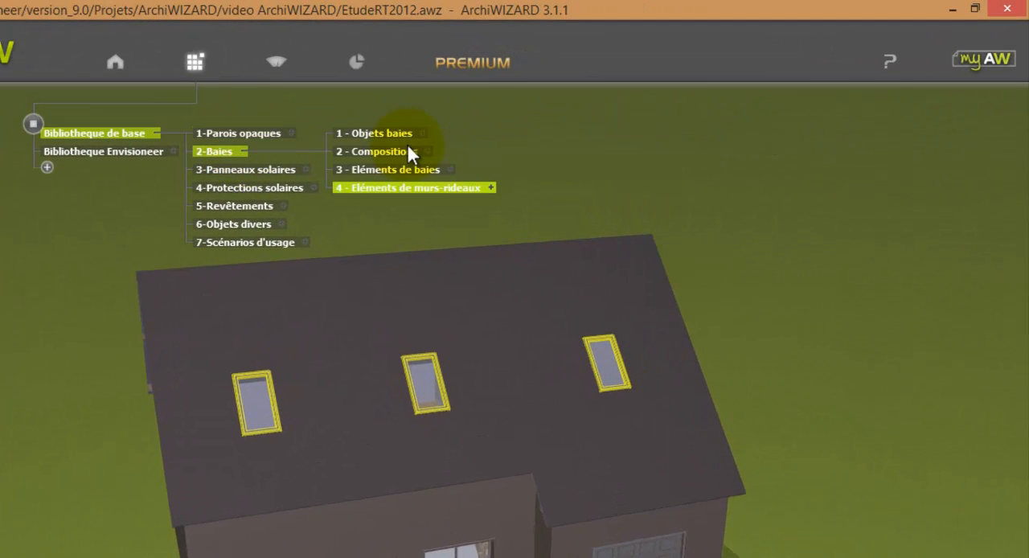
click(424, 151)
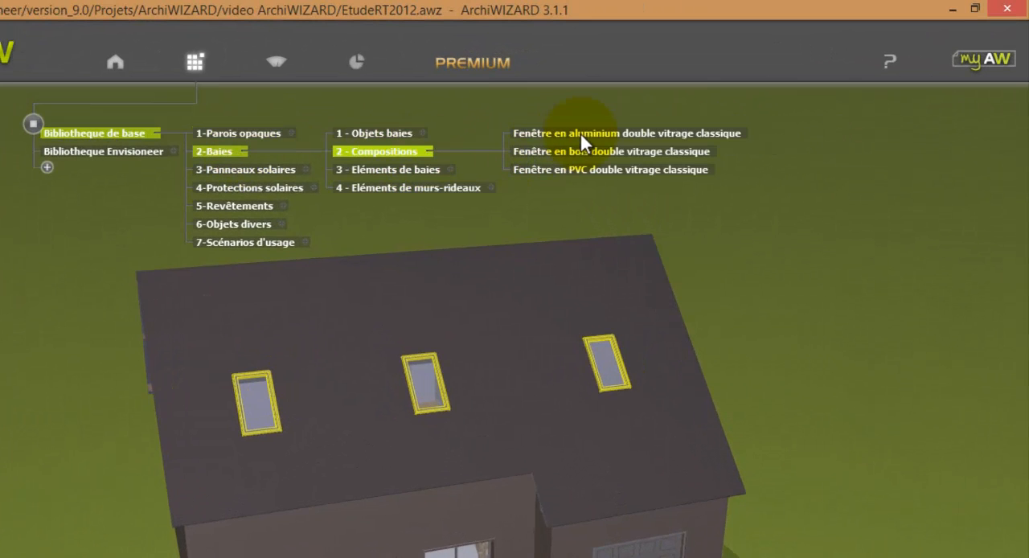
drag(600, 151, 507, 206)
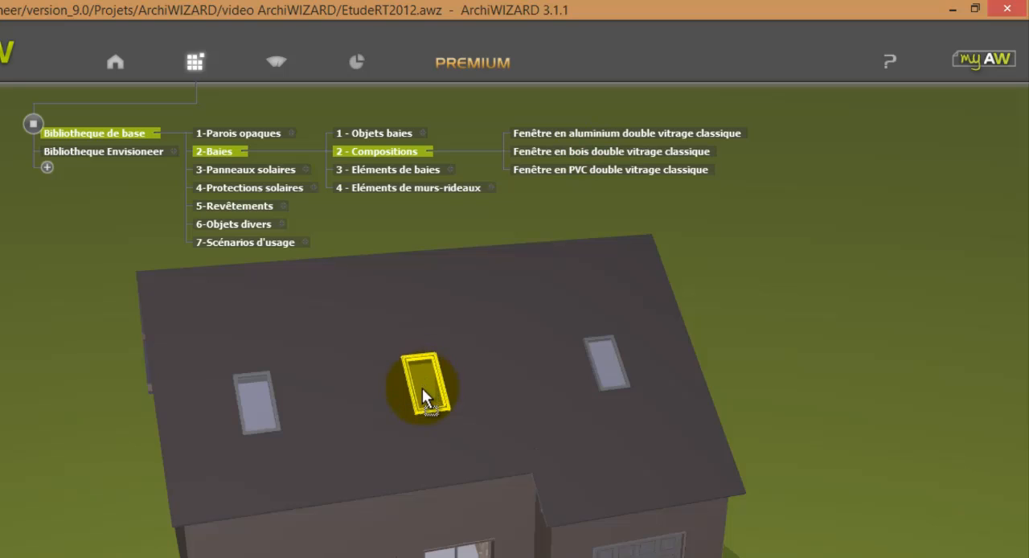
drag(422, 388, 422, 388)
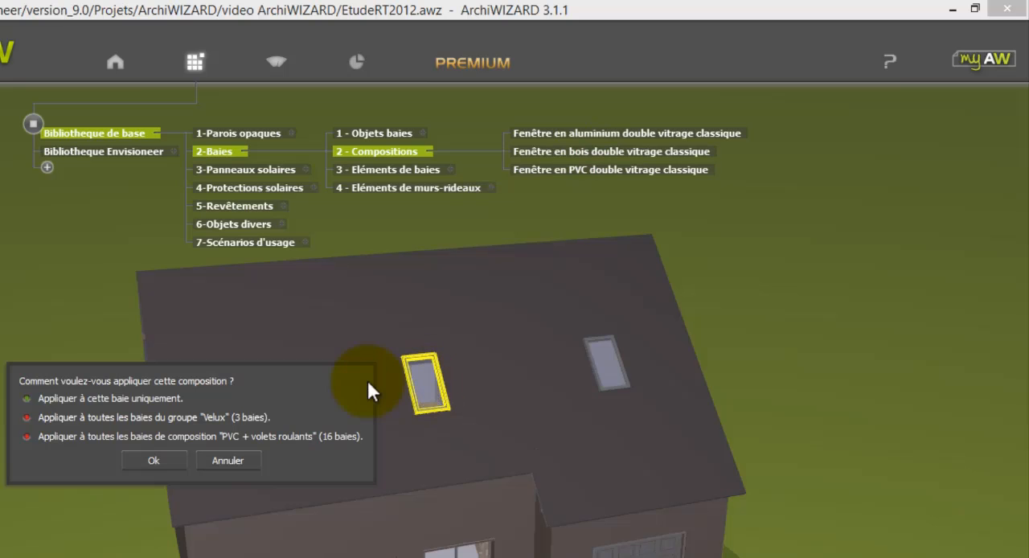
click(183, 418)
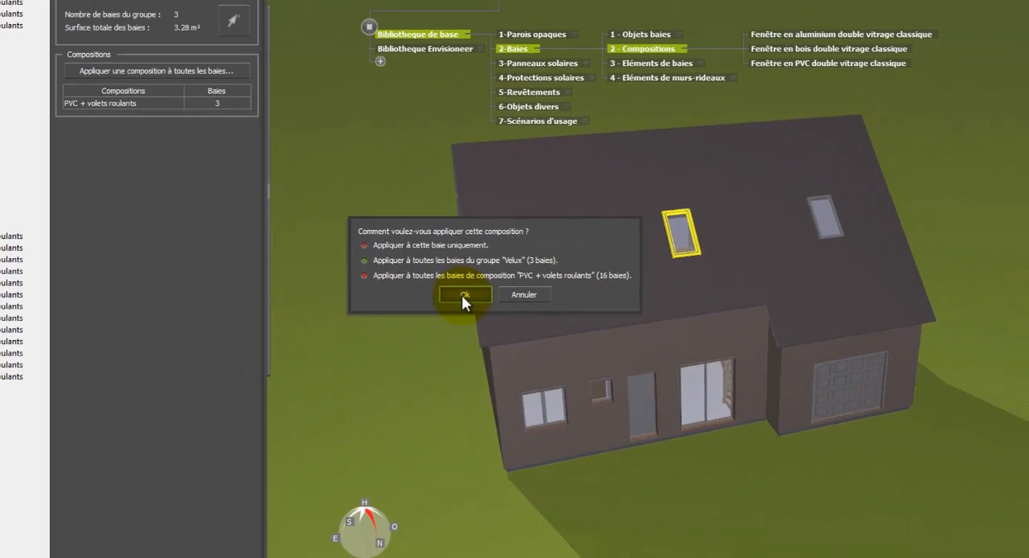
click(441, 305)
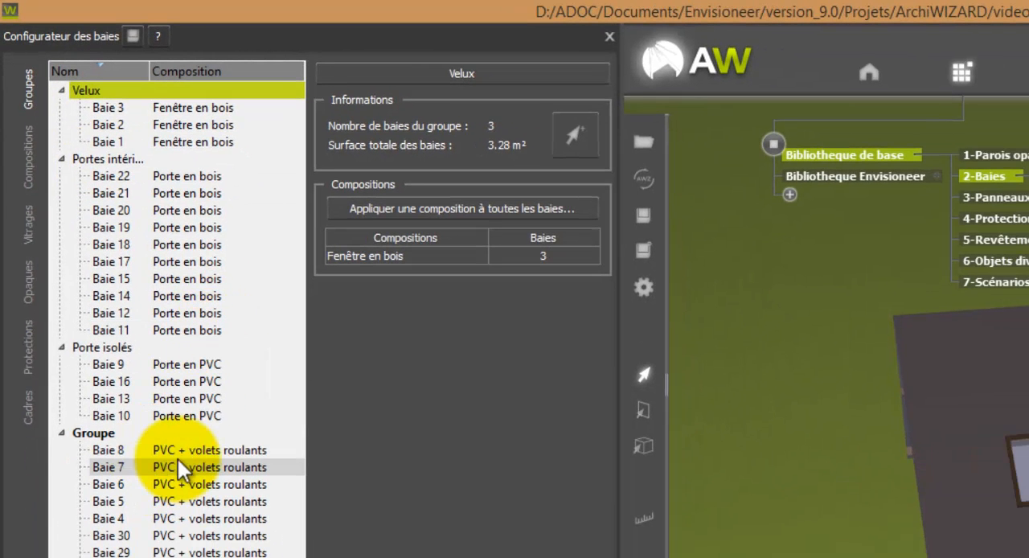
Step: Check the thermal transmission, solar factor and light transmission of Baie 7, the ground-floor glazed door
click(187, 449)
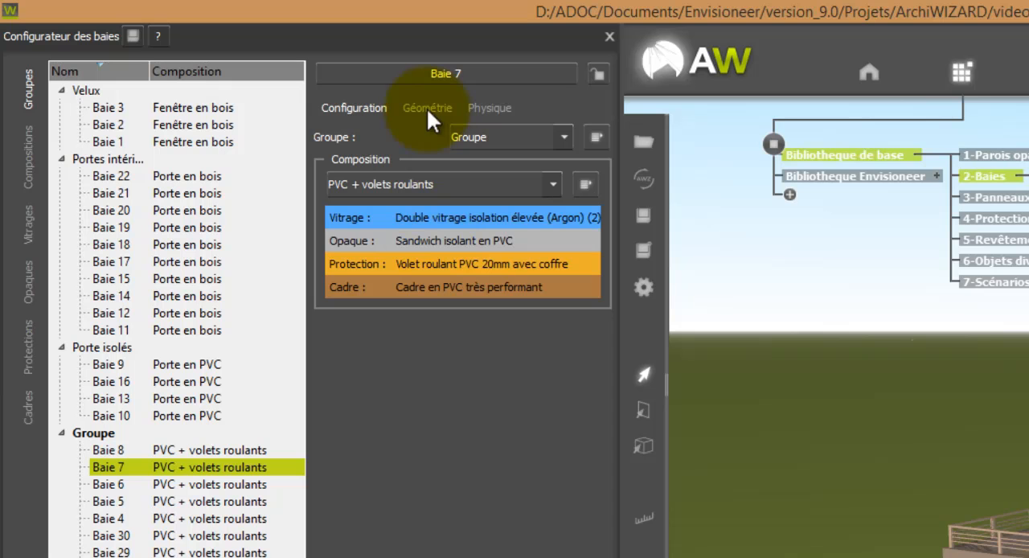
click(496, 110)
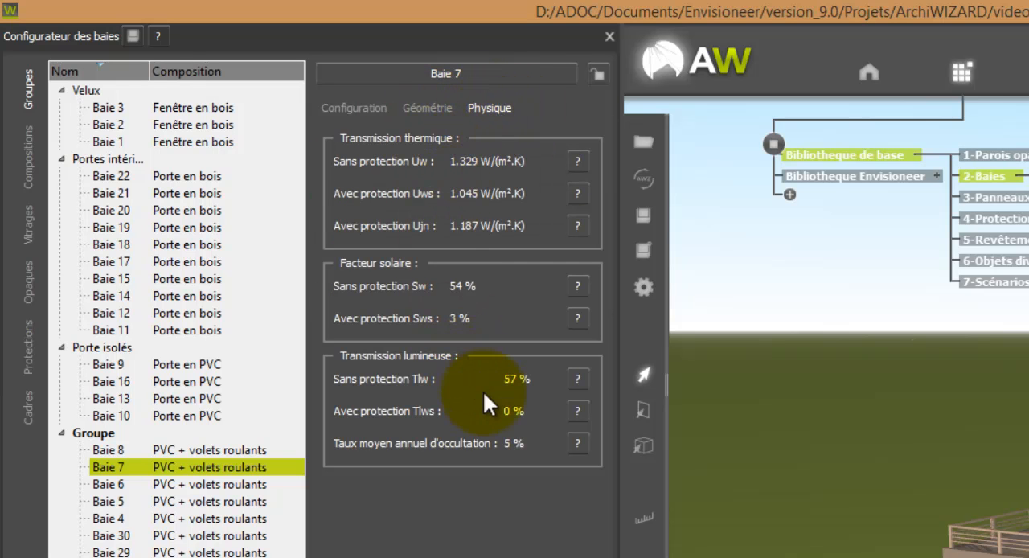
click(355, 110)
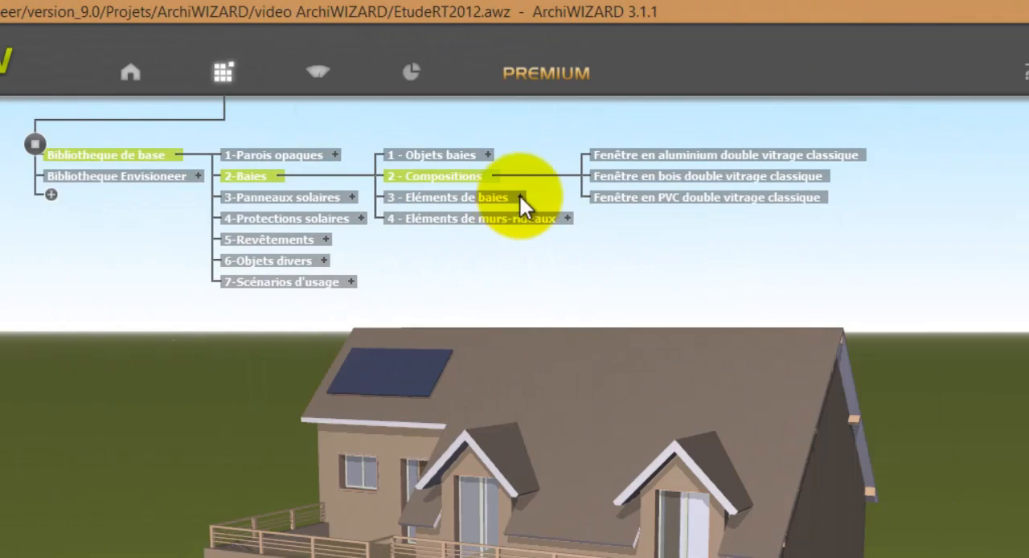
Step: Try another glazing from the base library's Vitrages on the ground-floor glazed door, and undo the change
click(519, 196)
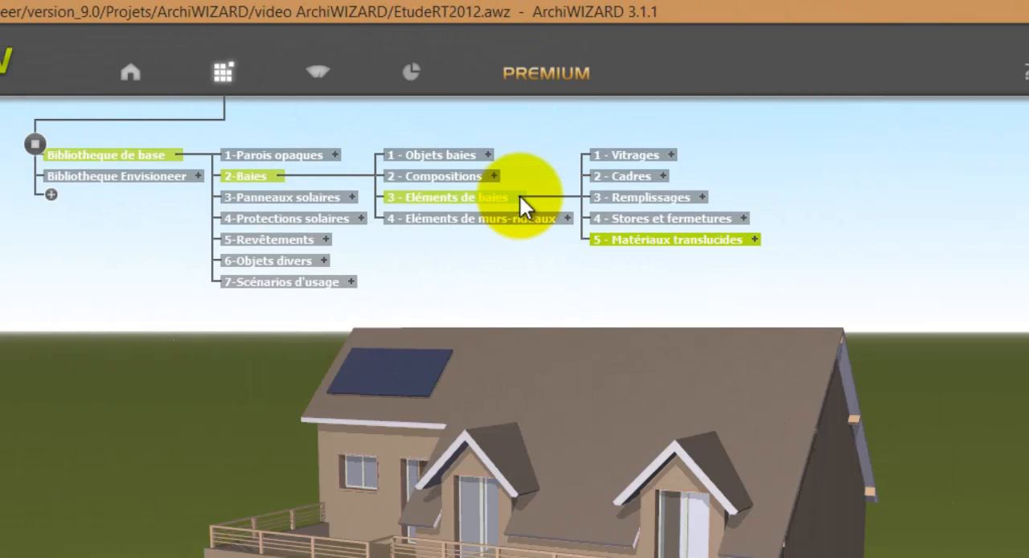
click(673, 155)
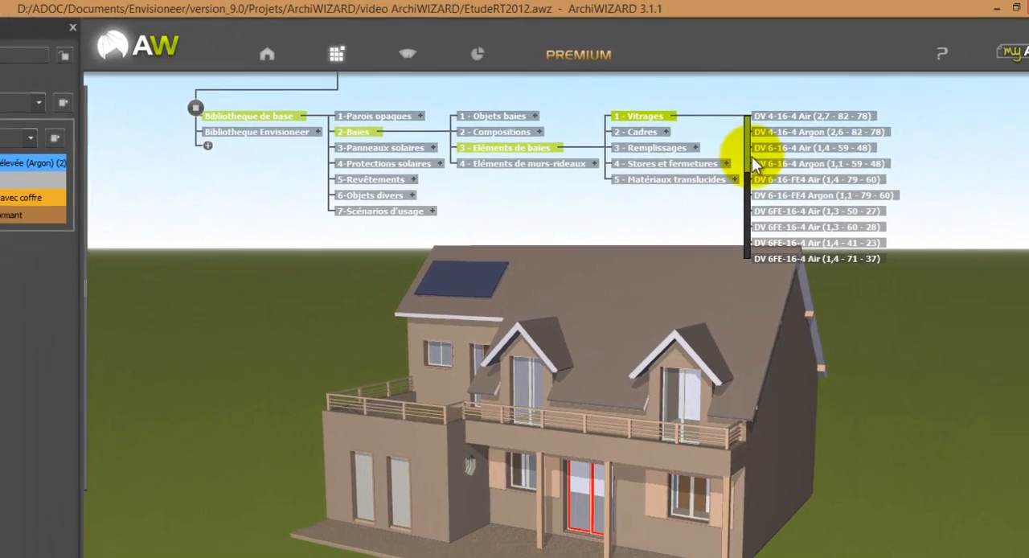
scroll(759, 185, down, 5)
scroll(743, 201, down, 1)
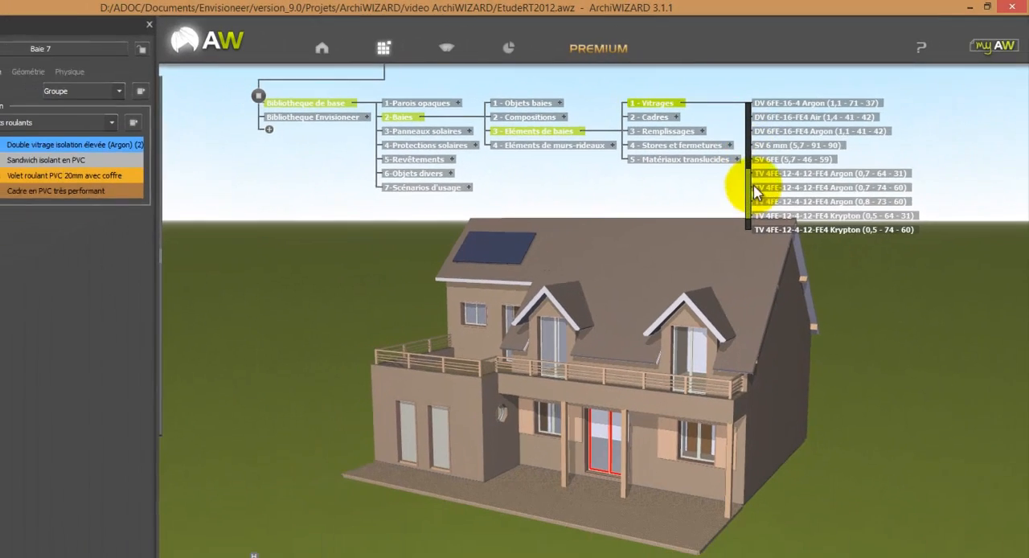
drag(732, 290, 659, 384)
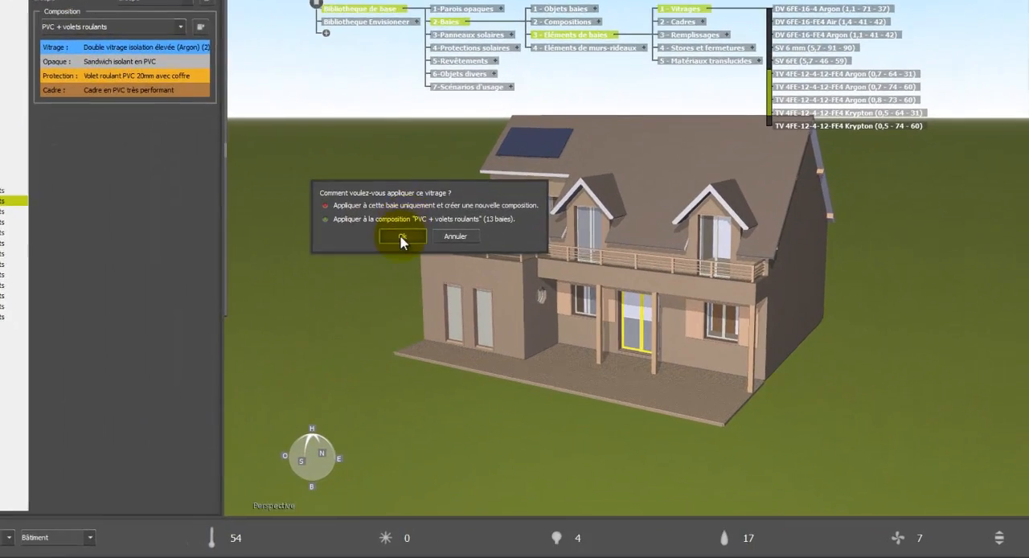
click(486, 278)
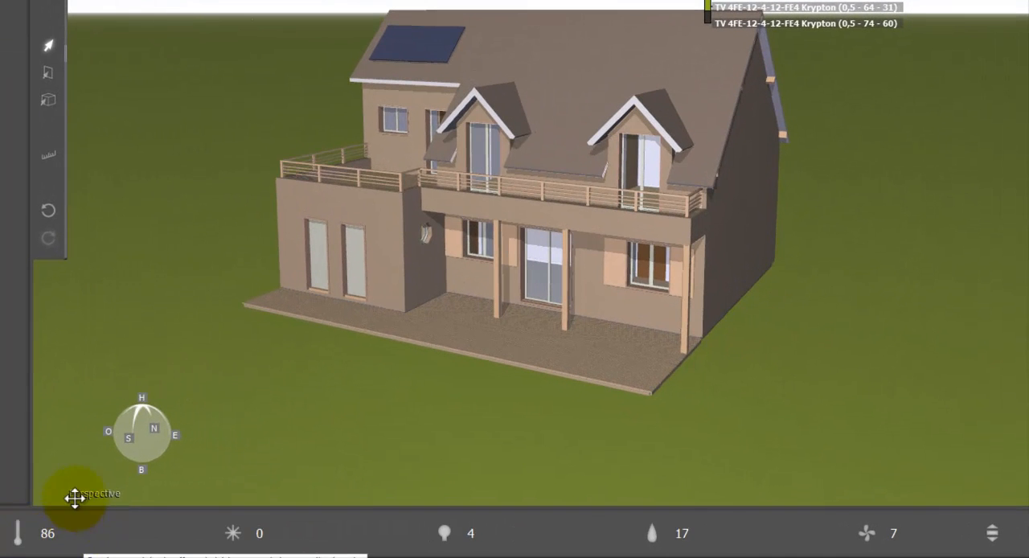
click(48, 212)
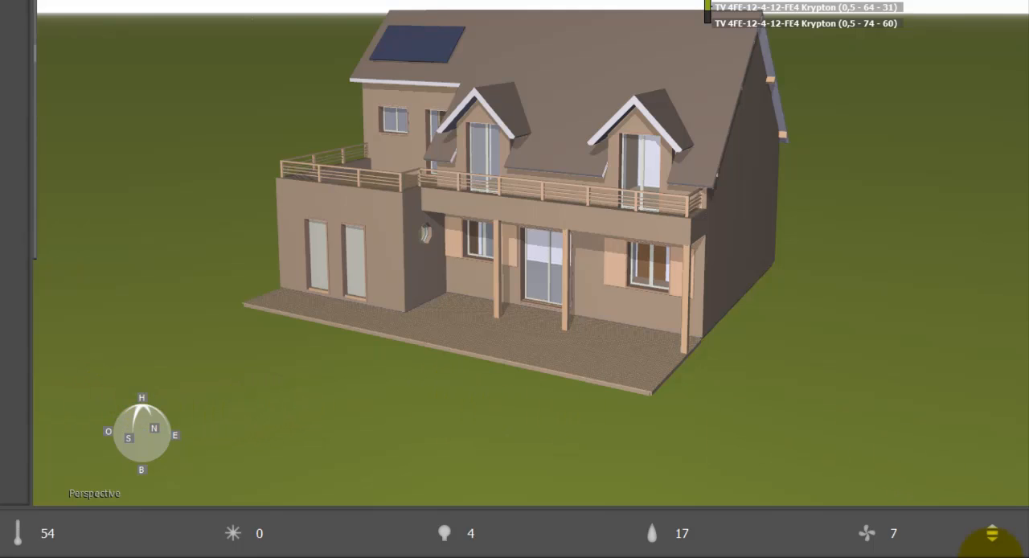
Step: Examine the project's comfort indicators, Ratio Ψ, linear thermal bridge value and bay-to-living-area ratio
click(993, 535)
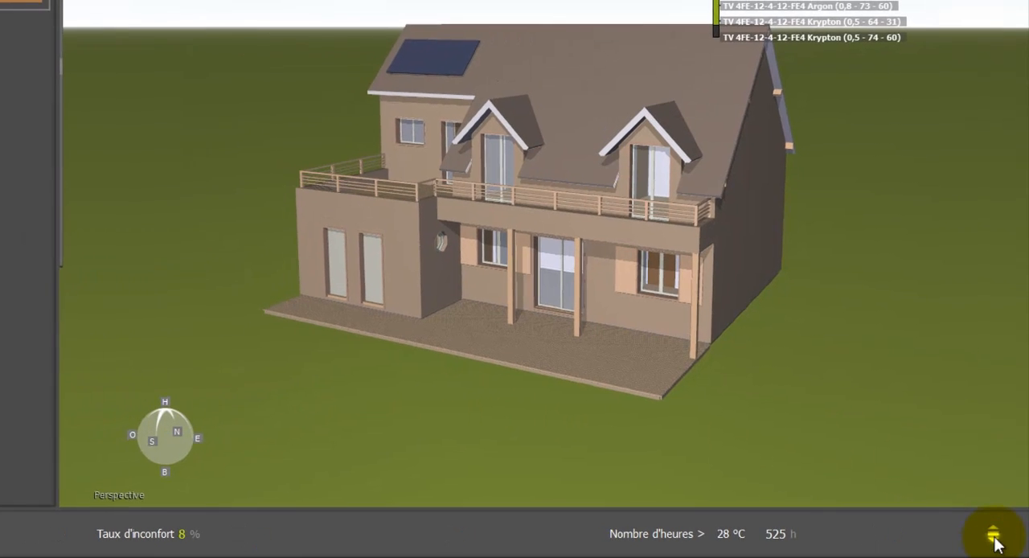
click(995, 534)
click(995, 535)
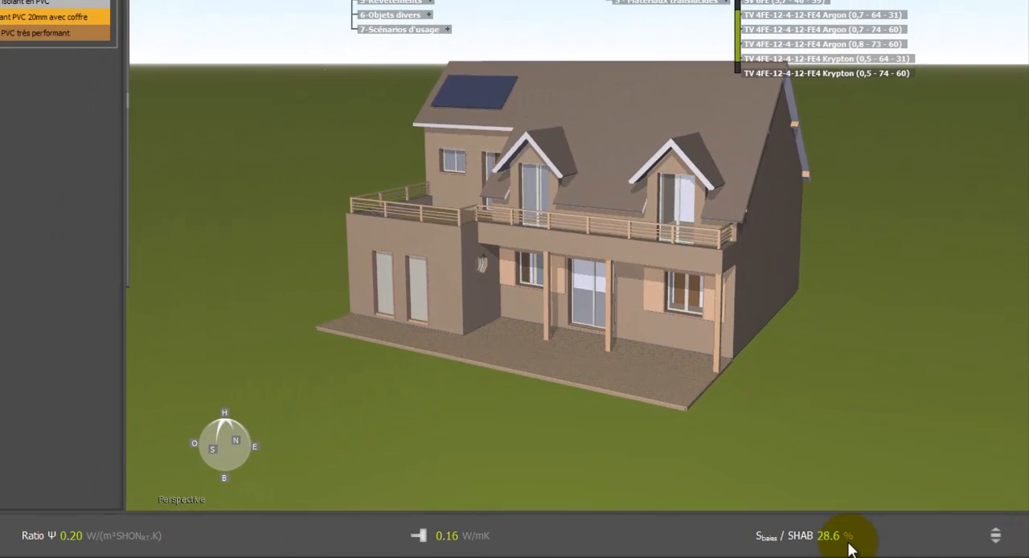
mouse_move(843, 547)
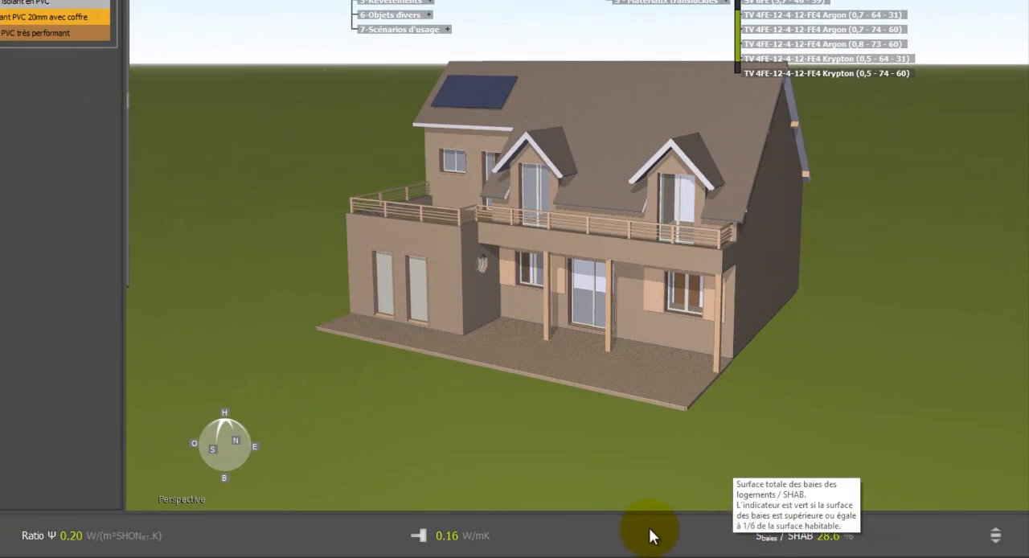
mouse_move(528, 535)
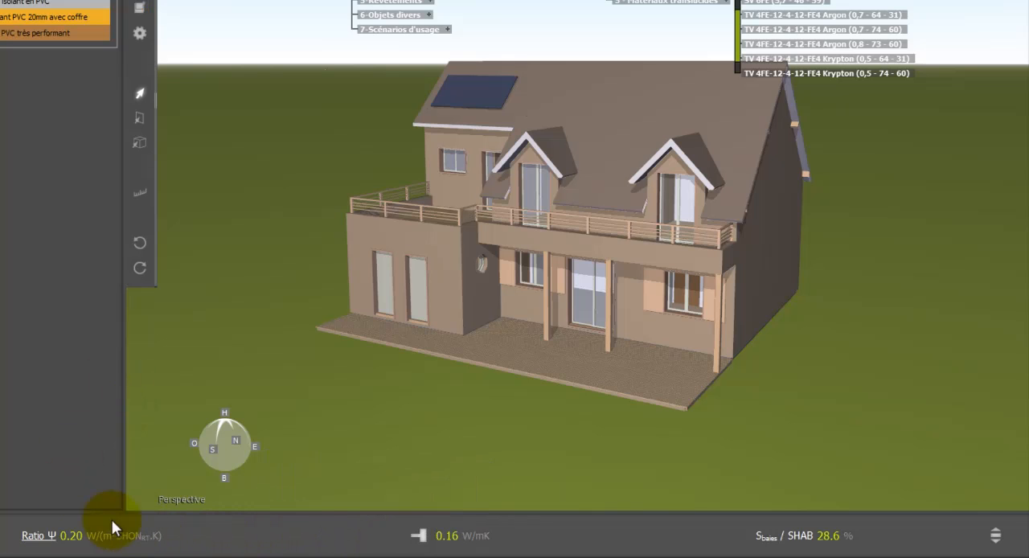
mouse_move(136, 523)
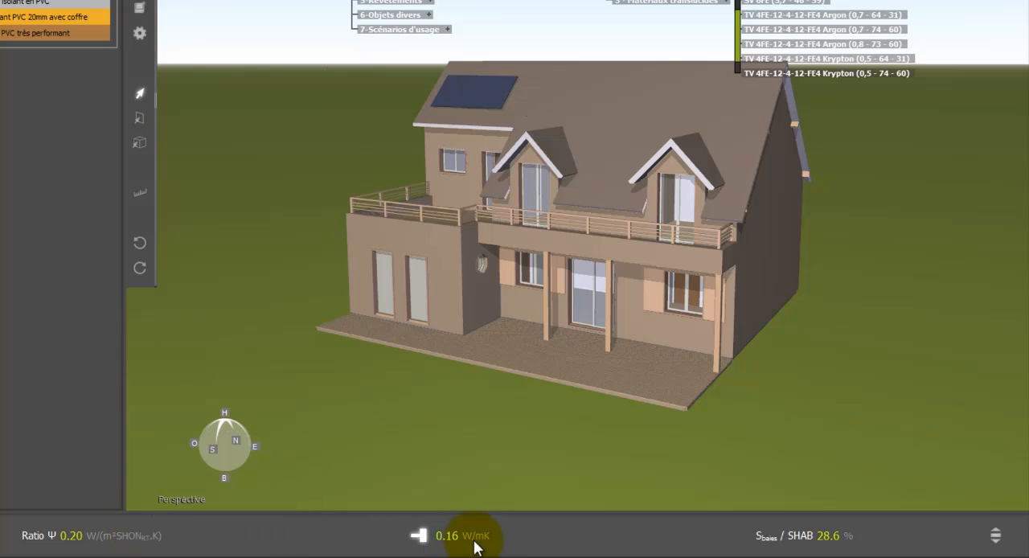
Step: Examine the building's thermal bridges, including the Plancher bas élevé / mur ext inf group, and the remaining groups listed
mouse_move(487, 542)
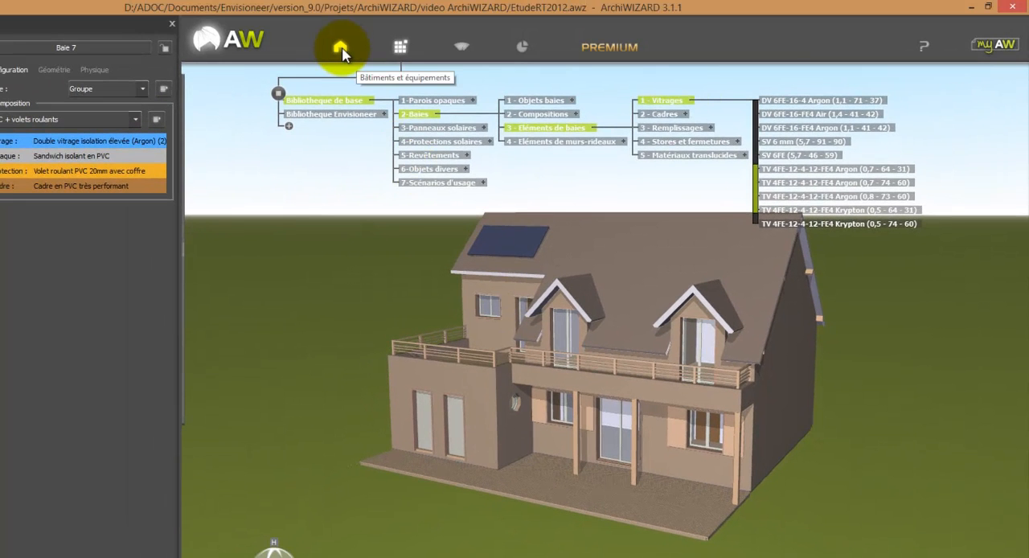
click(340, 51)
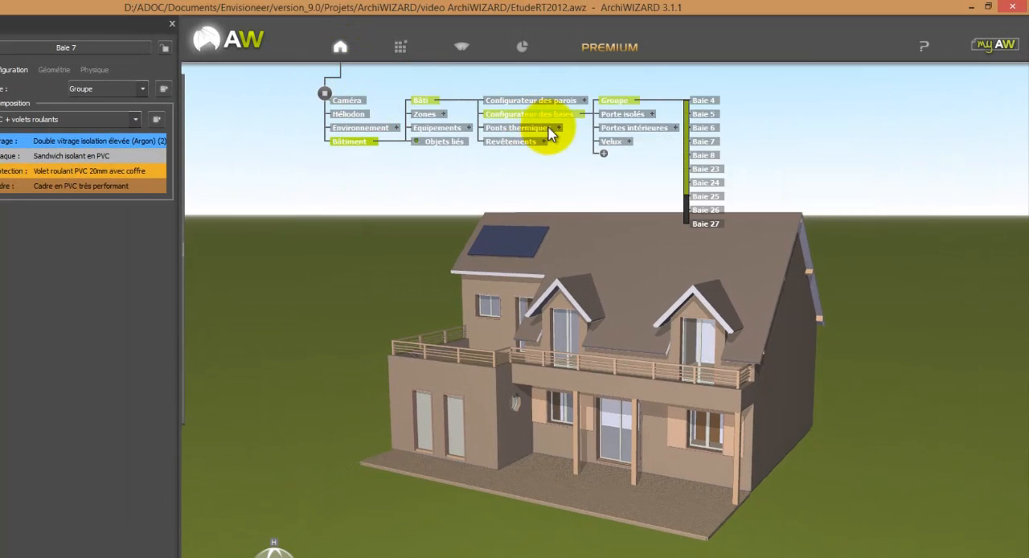
click(550, 127)
click(560, 128)
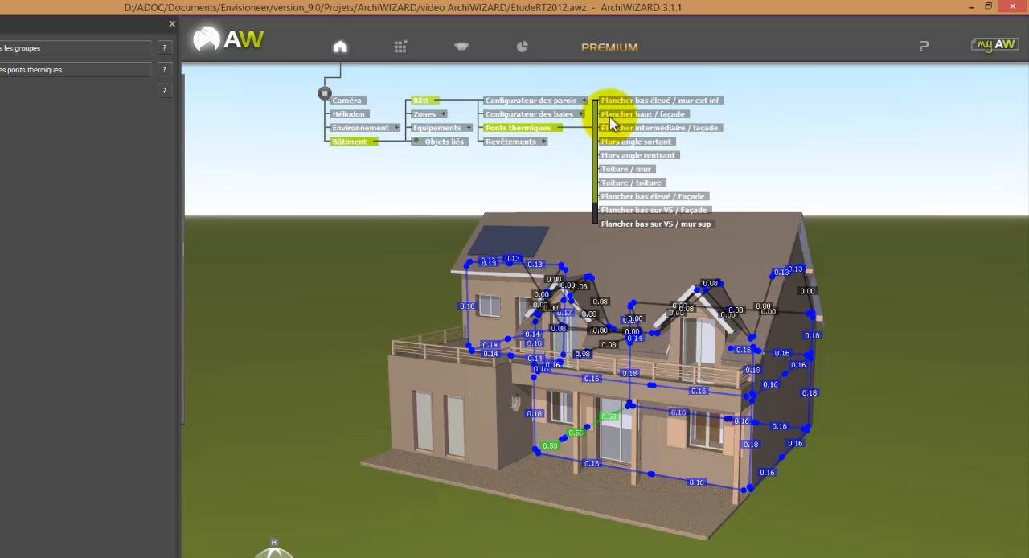
click(632, 103)
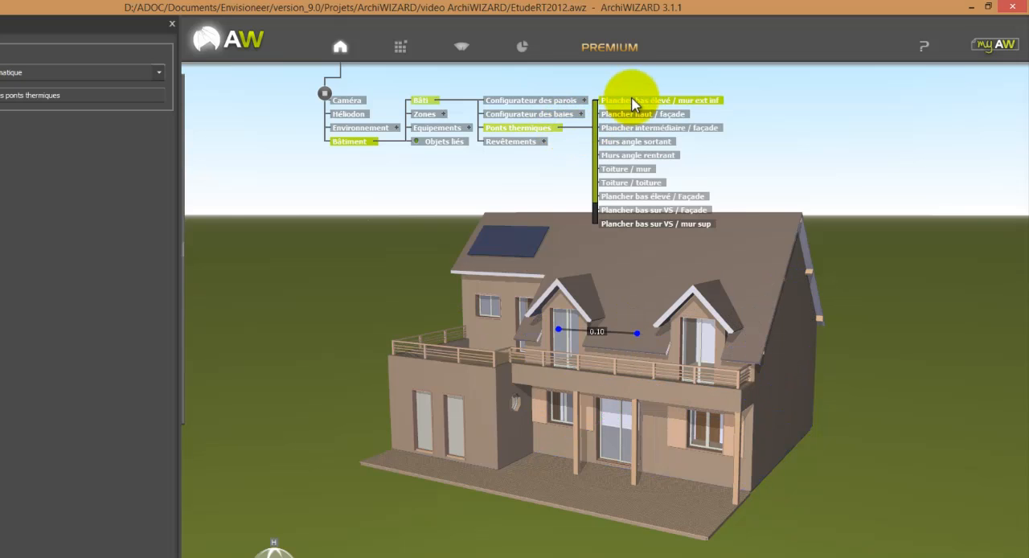
click(544, 132)
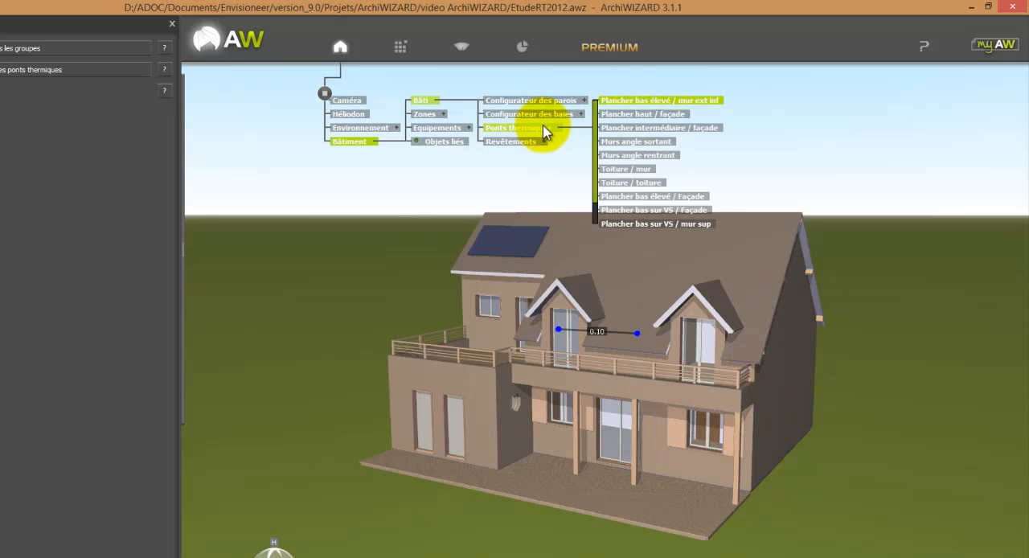
click(543, 132)
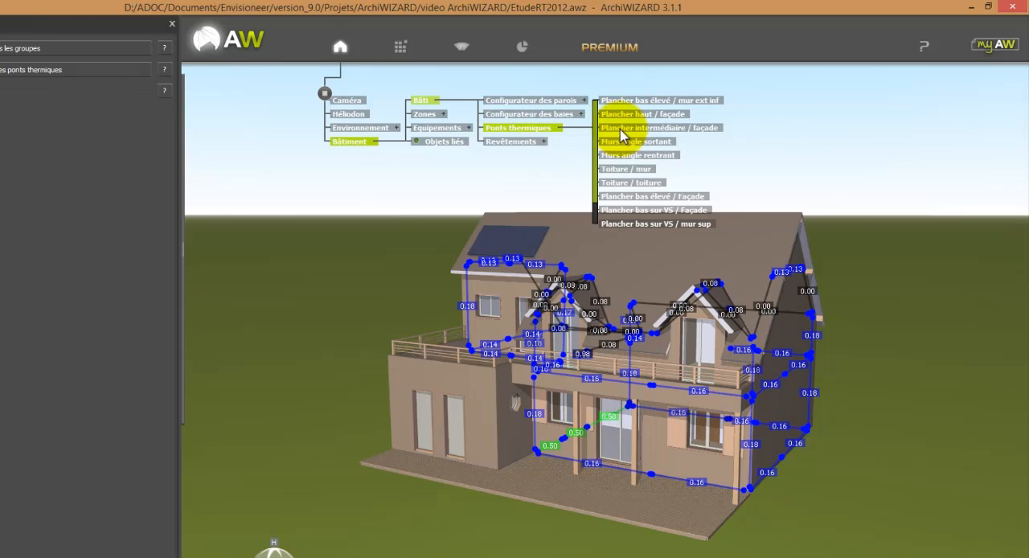
drag(596, 166, 596, 174)
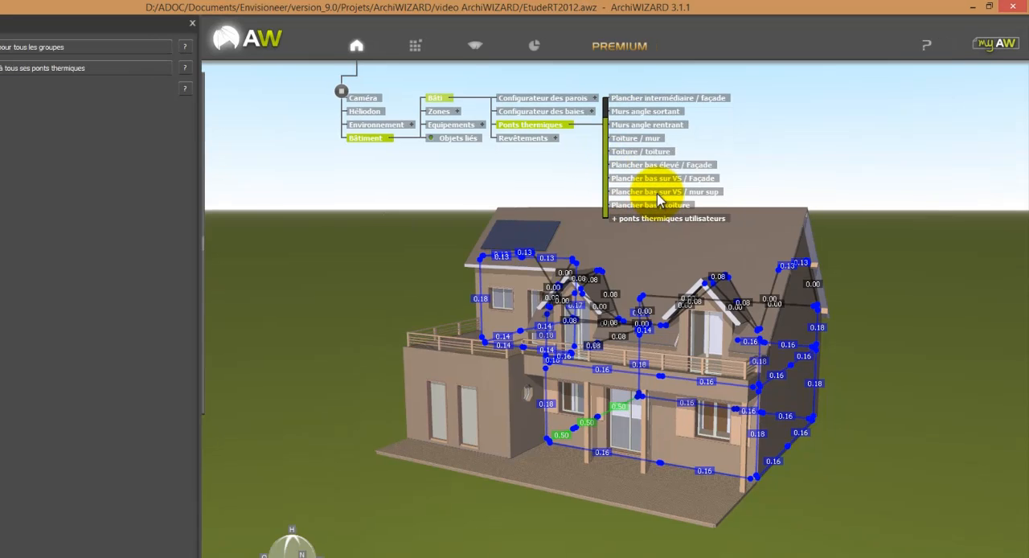
Step: Force the Ψ value of the Plancher bas sur VS / mur sup thermal bridges to 0.14 W/(m.K) and redisplay all thermal bridges
click(661, 192)
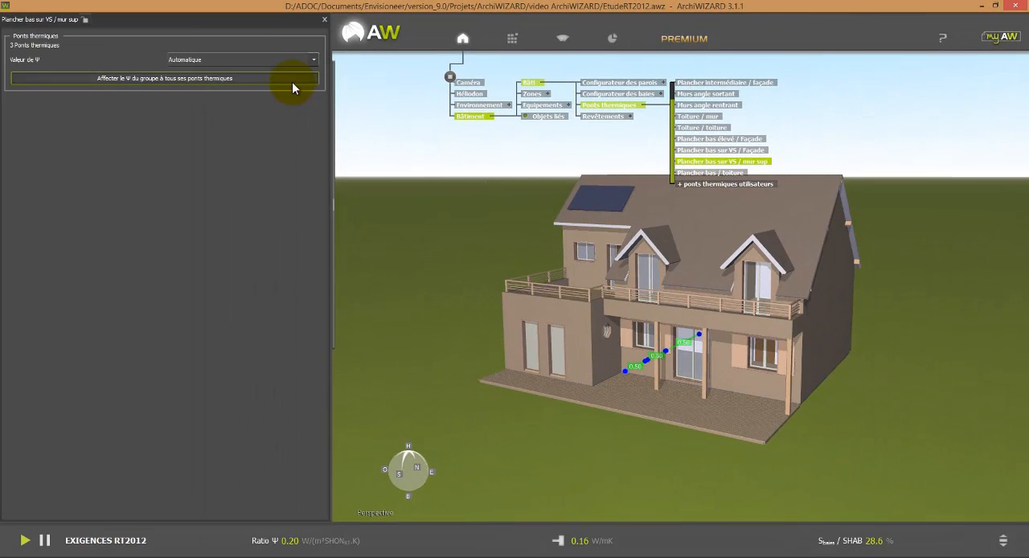
click(280, 64)
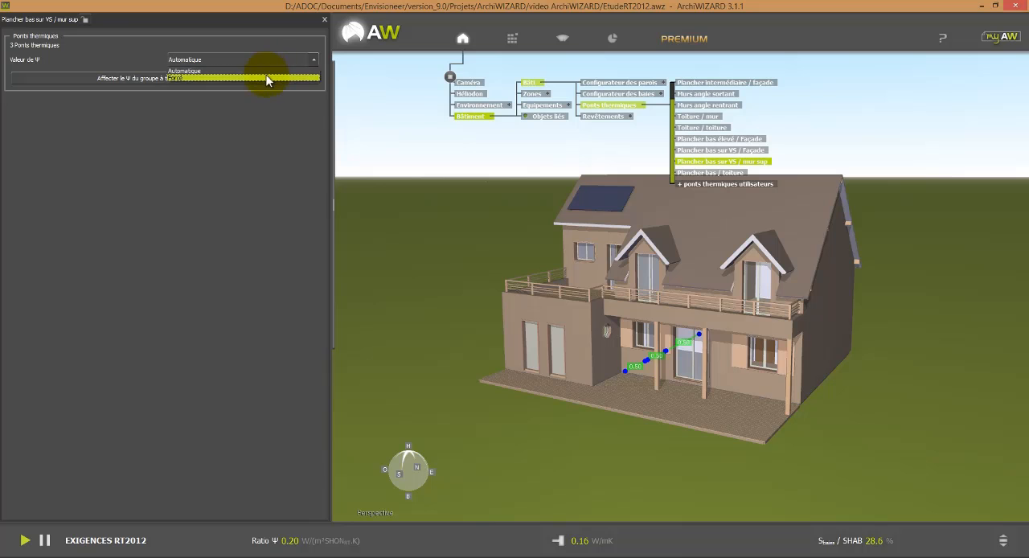
click(269, 77)
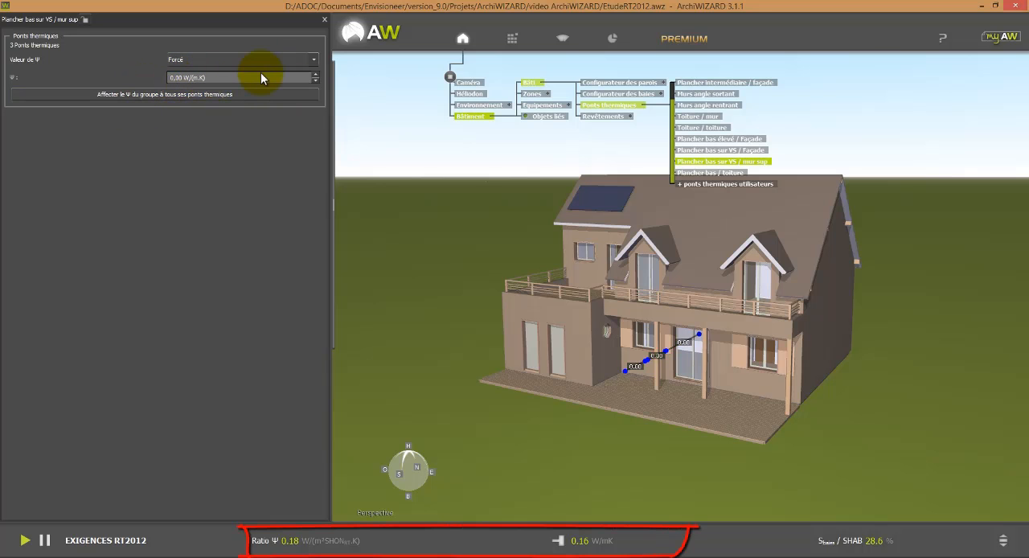
key(BackSpace)
key(BackSpace)
text(14)
key(Return)
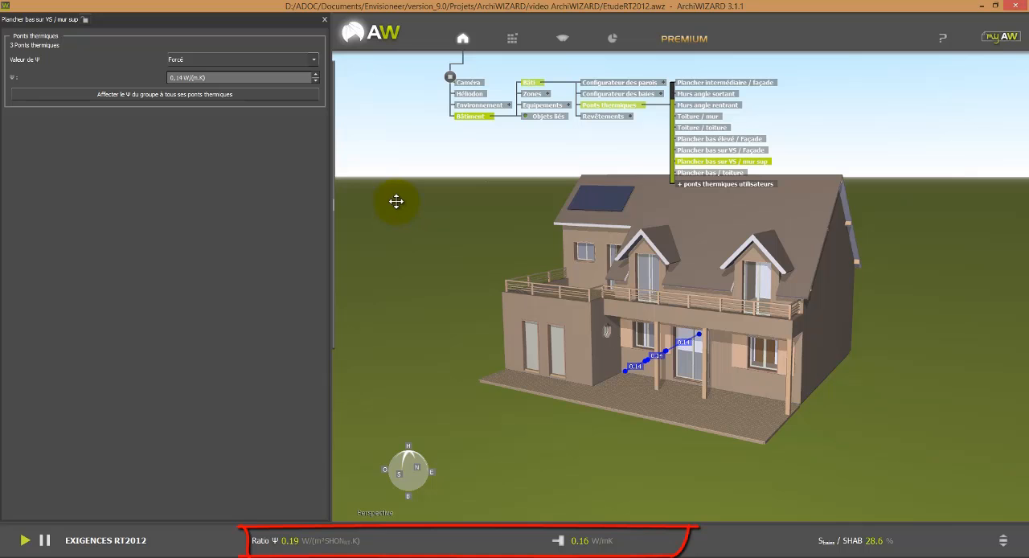
click(626, 109)
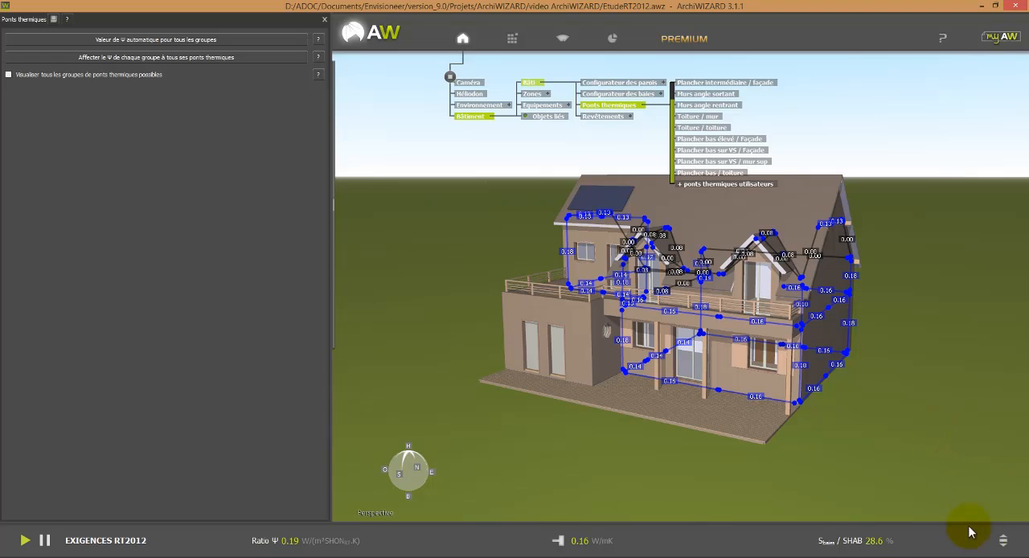
Step: Switch the indicators from the RT2012 requirements to ESTIMATION Bbio and run the Bbio calculation
click(1005, 538)
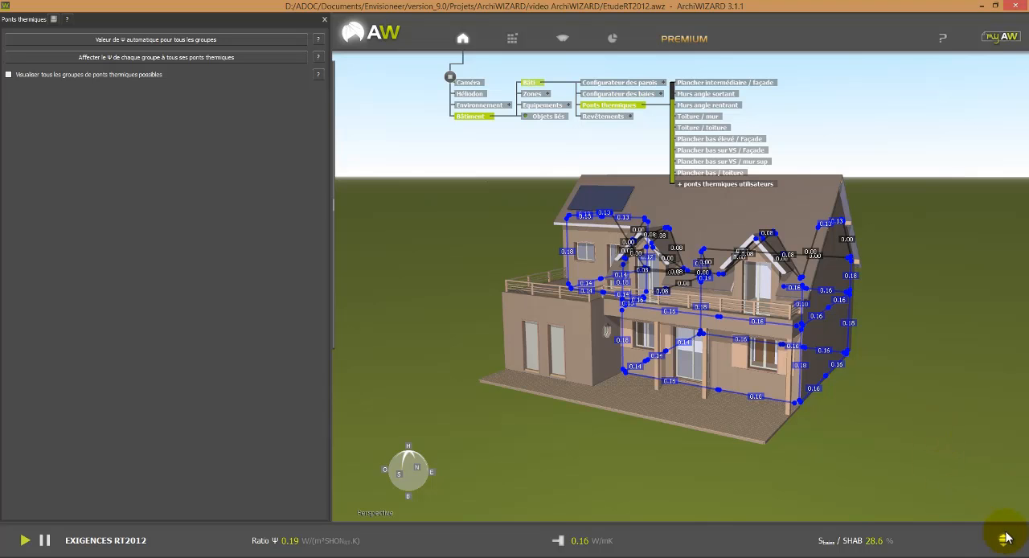
click(1004, 538)
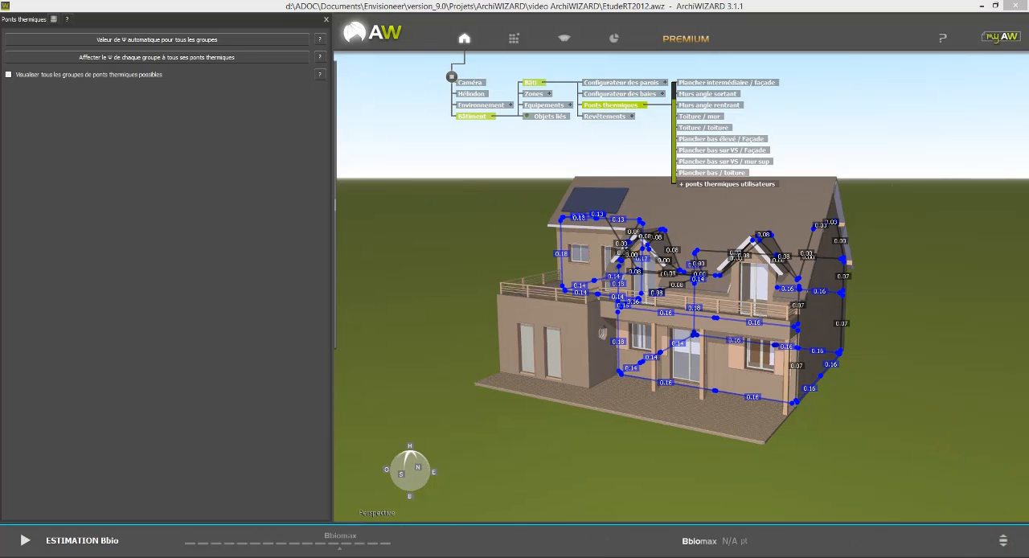
mouse_move(934, 547)
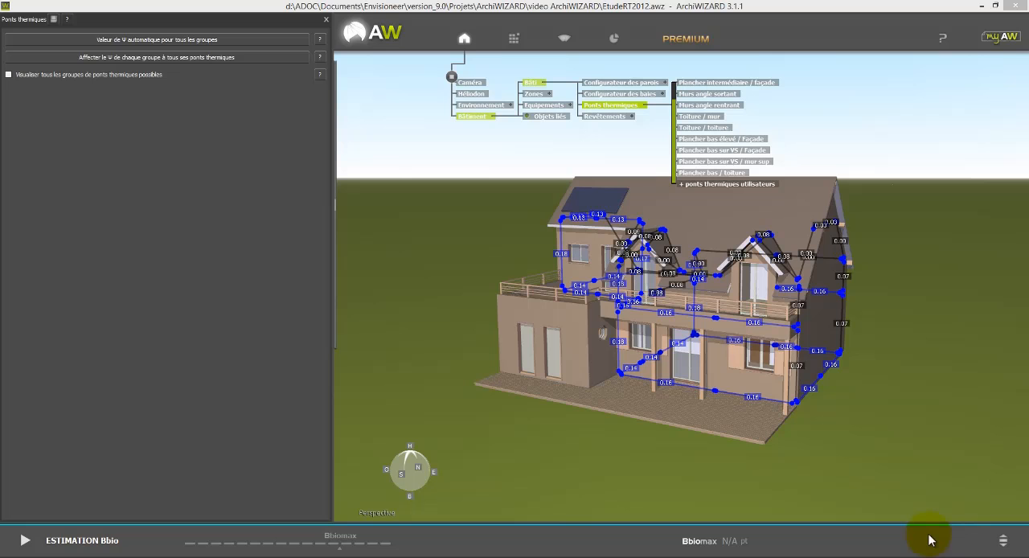
click(25, 541)
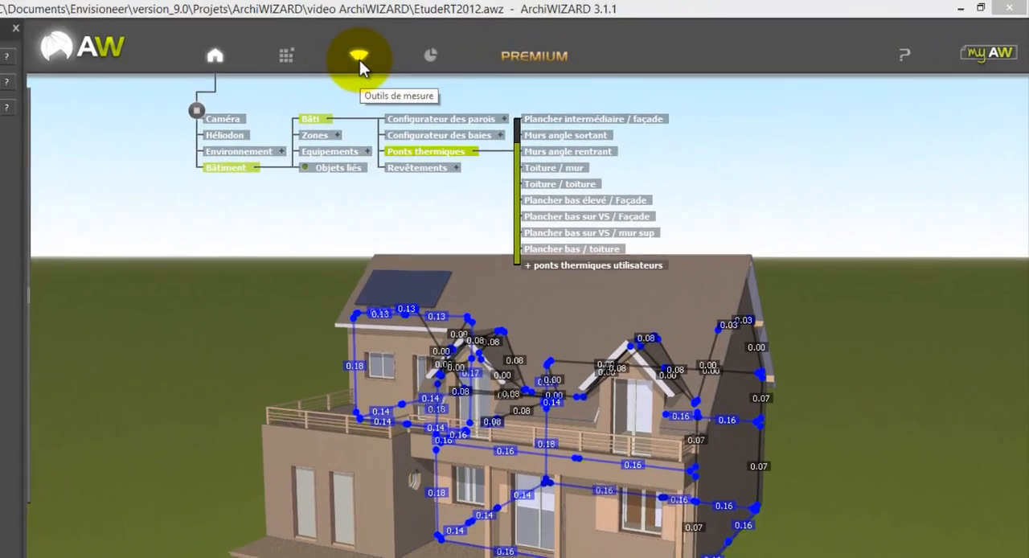
Step: Display the Imagerie solaire on the house, check the irradiation on the roof, and turn it off
click(359, 60)
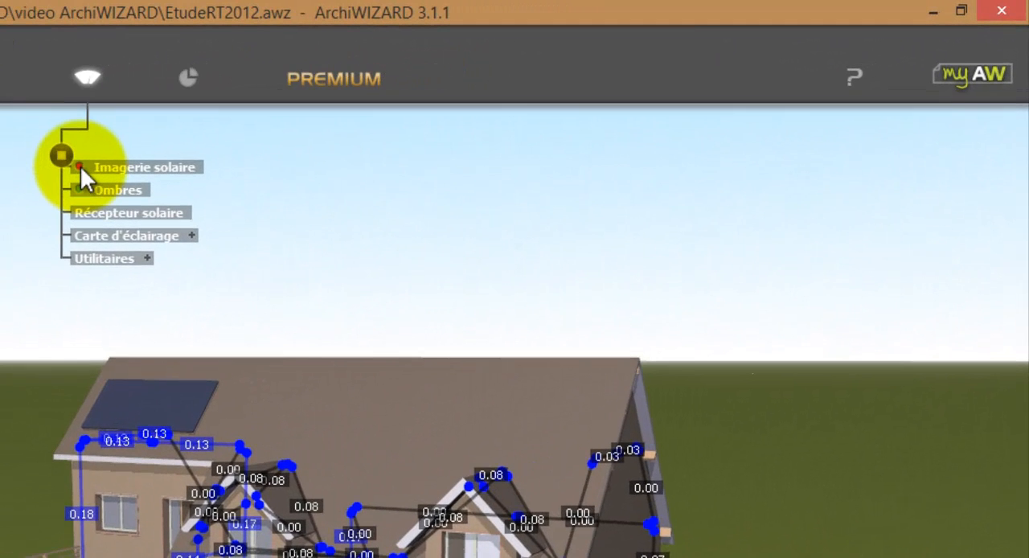
click(81, 165)
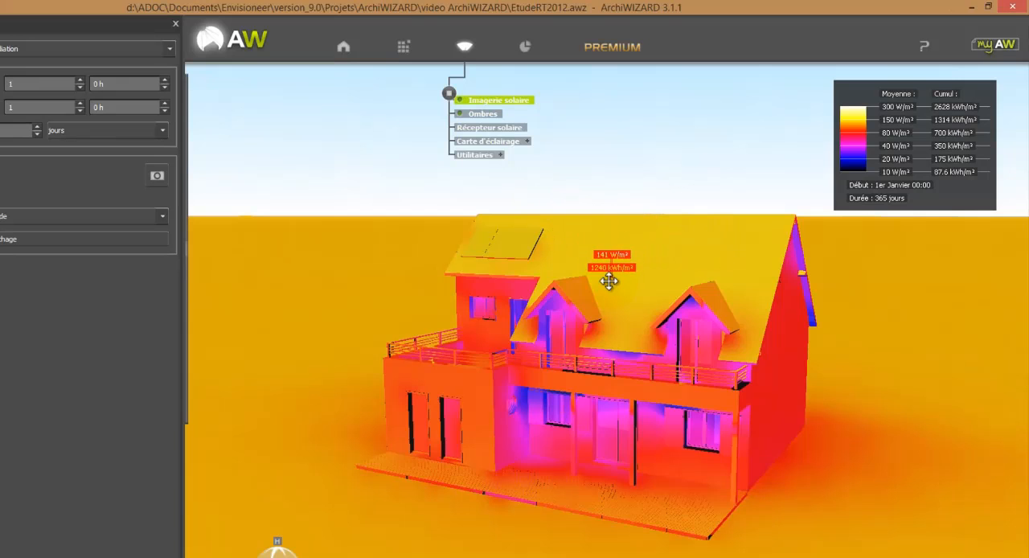
click(524, 207)
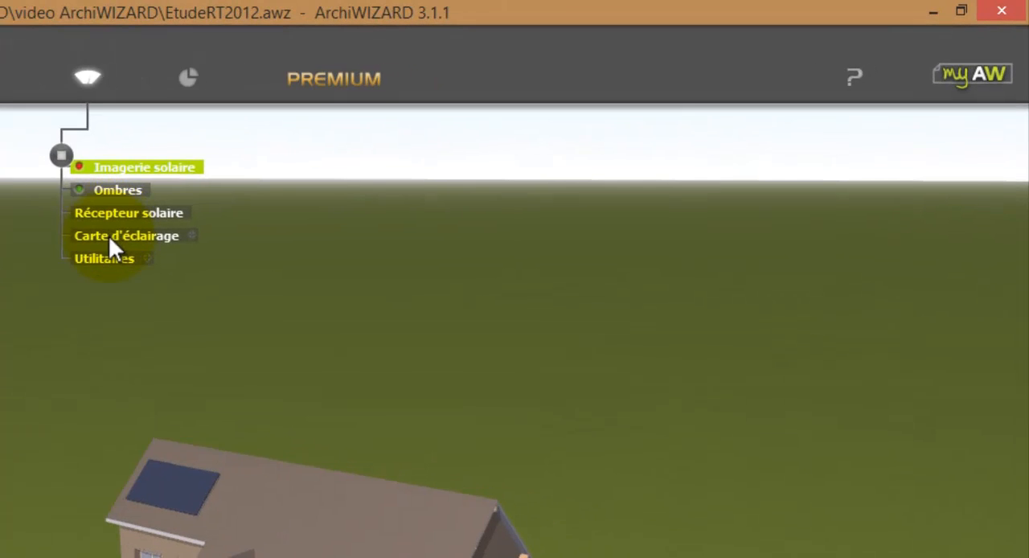
Step: Display Carte d'éclairage 3 from above and render it as Pseudo-couleurs + Courbes with Lissé enabled, keeping the Carte d'éclairement type
click(309, 184)
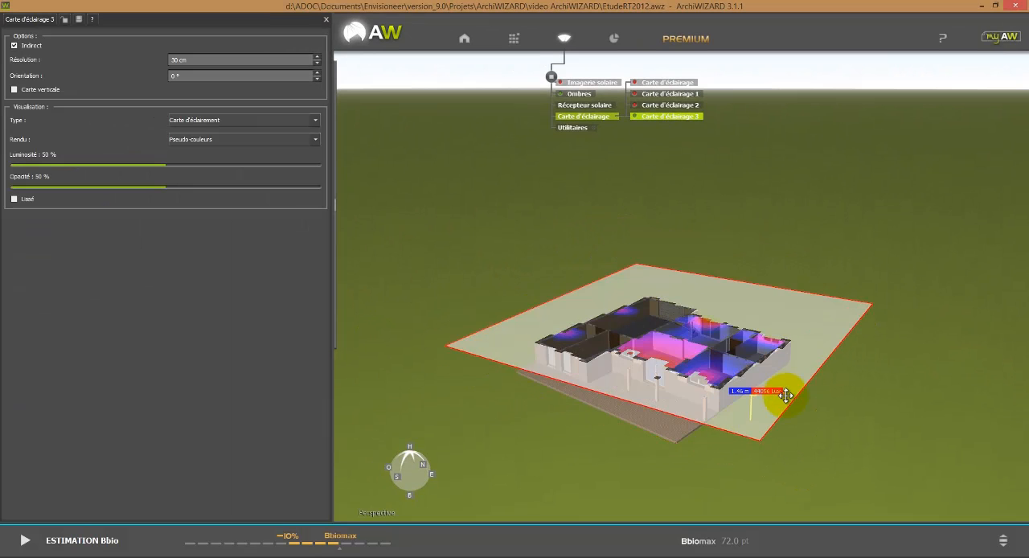
drag(870, 408, 910, 499)
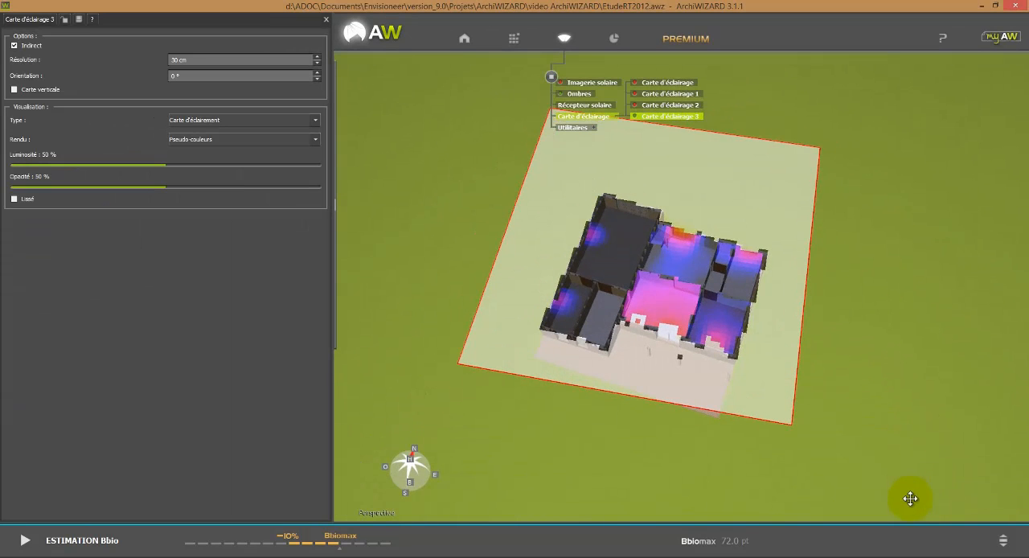
click(233, 121)
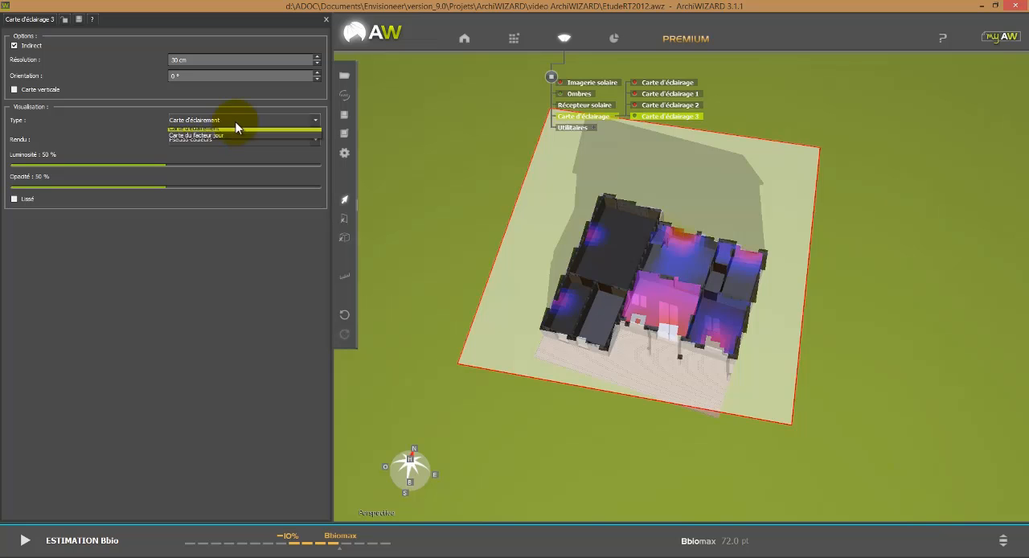
click(225, 131)
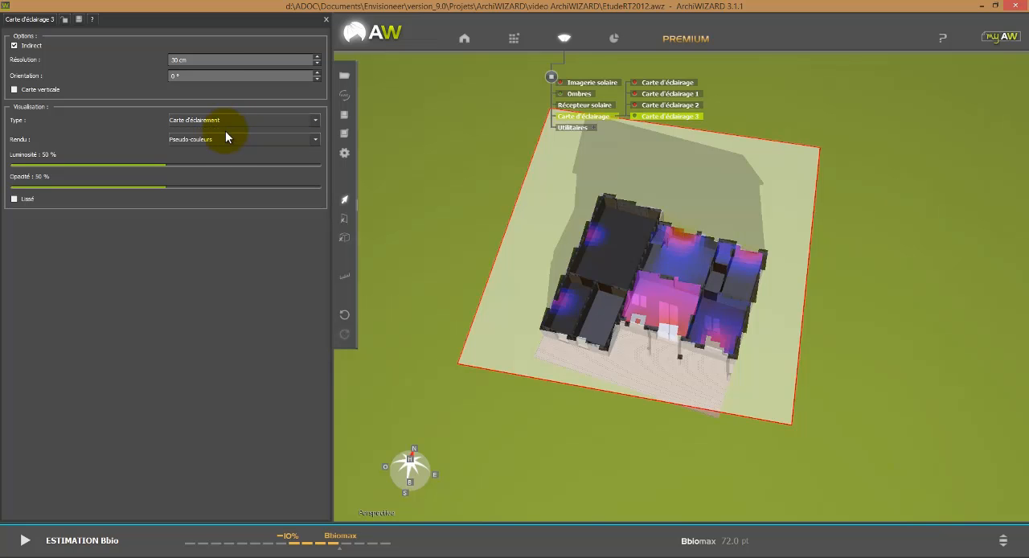
click(230, 140)
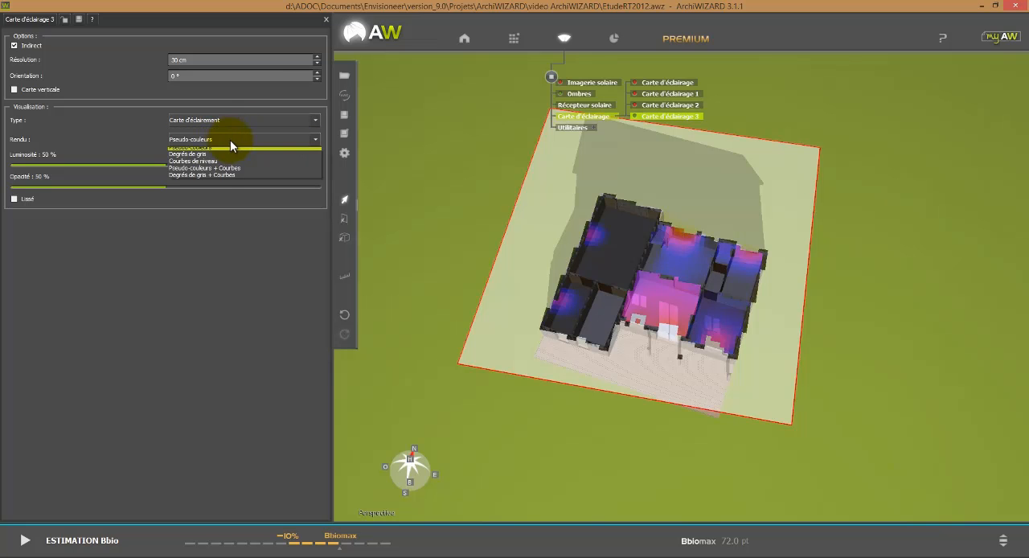
click(233, 171)
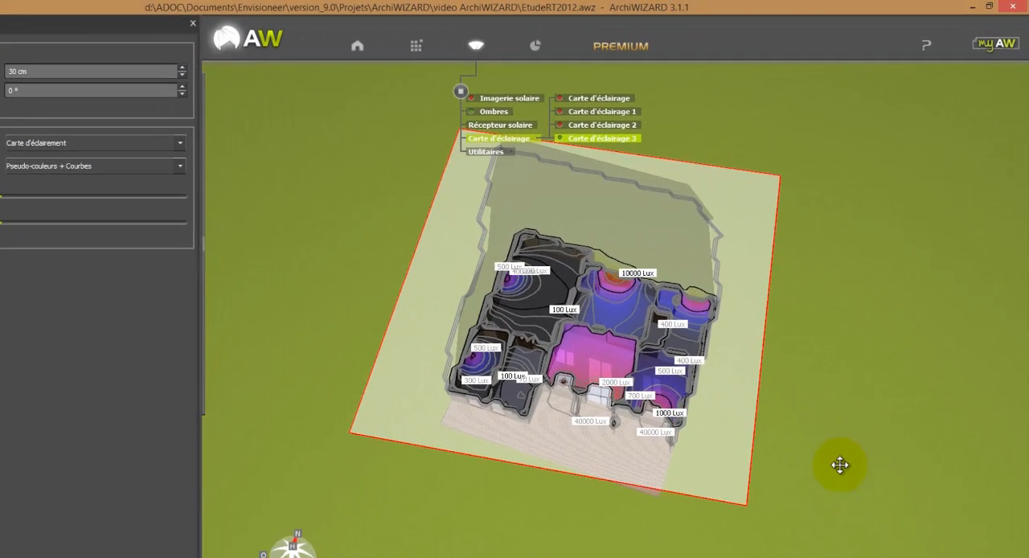
scroll(821, 390, up, 1)
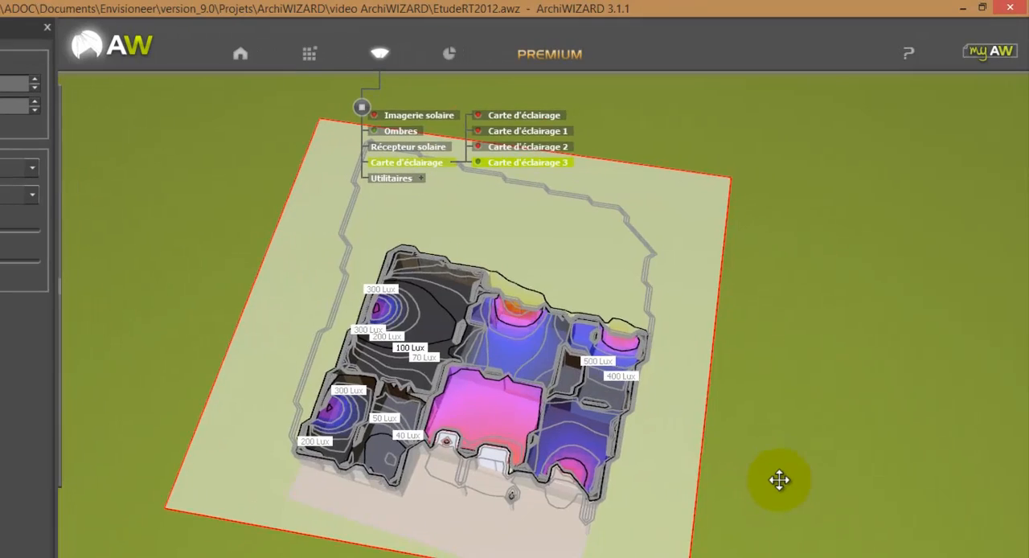
scroll(787, 461, up, 1)
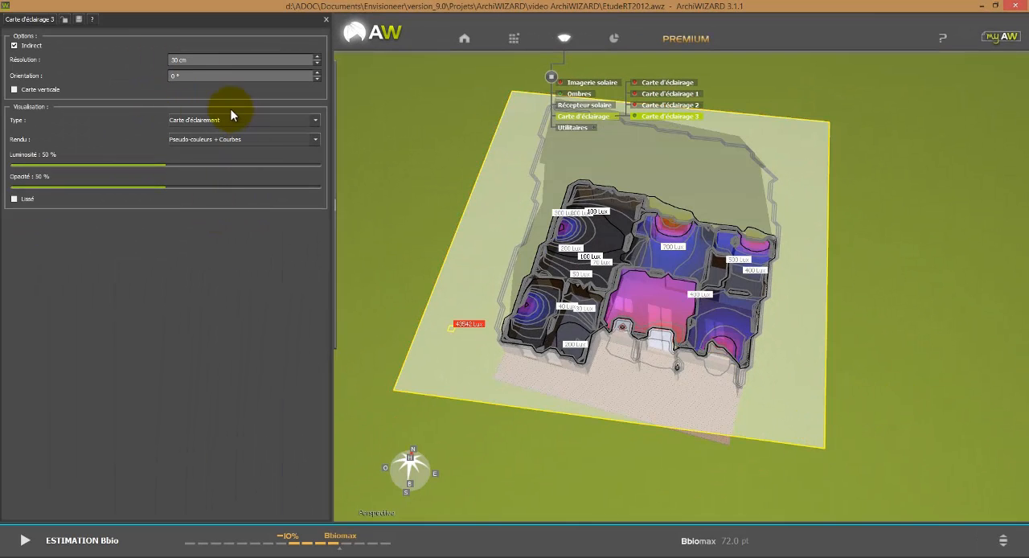
click(14, 199)
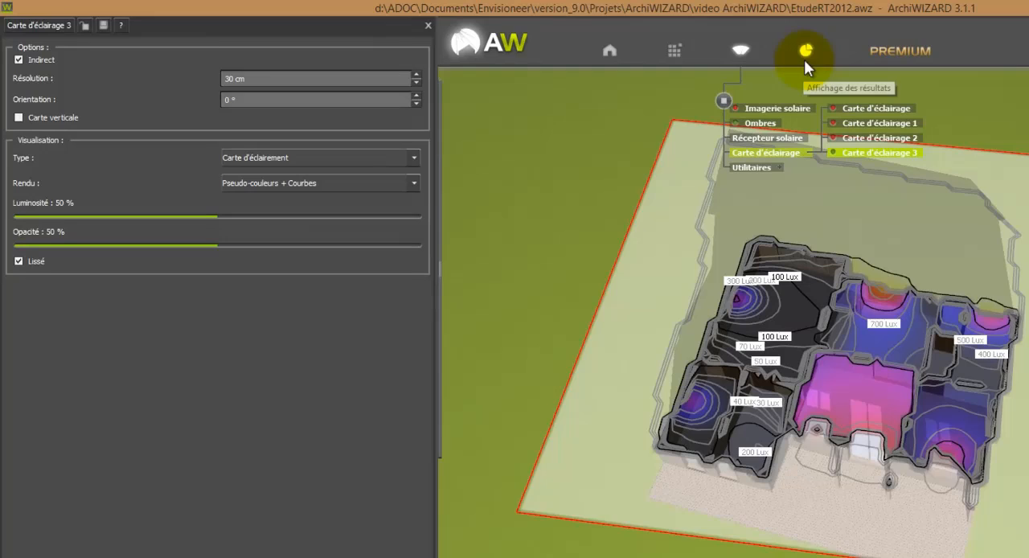
Step: Review the results of Carte d'éclairage 3: Chiffres clés, Carte du facteur jour and Carte d'éclairement
click(805, 53)
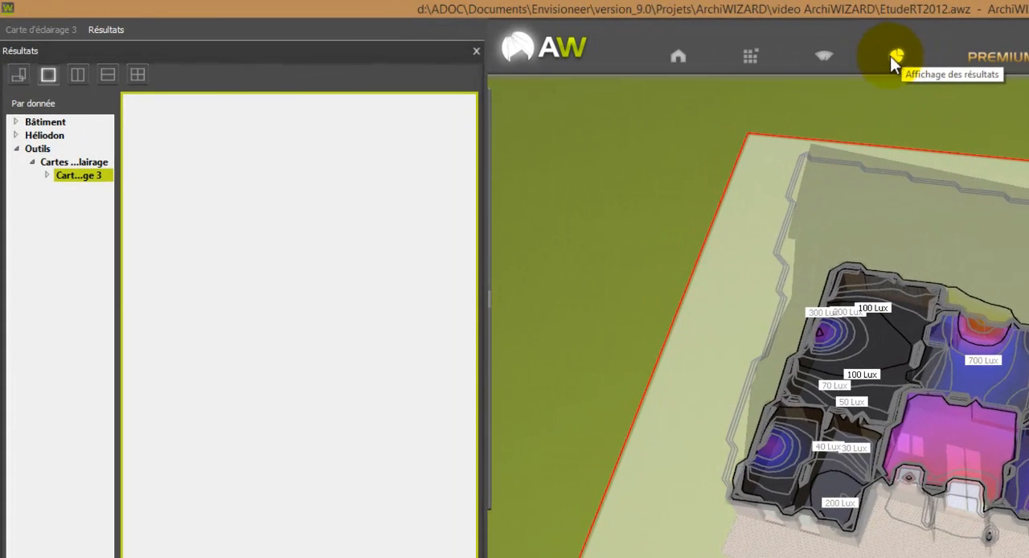
click(49, 176)
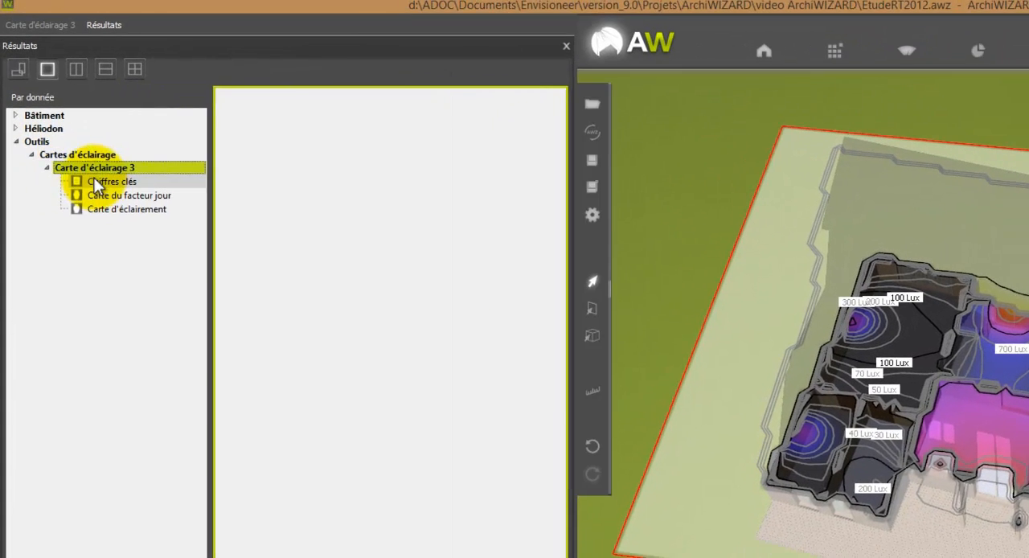
click(100, 188)
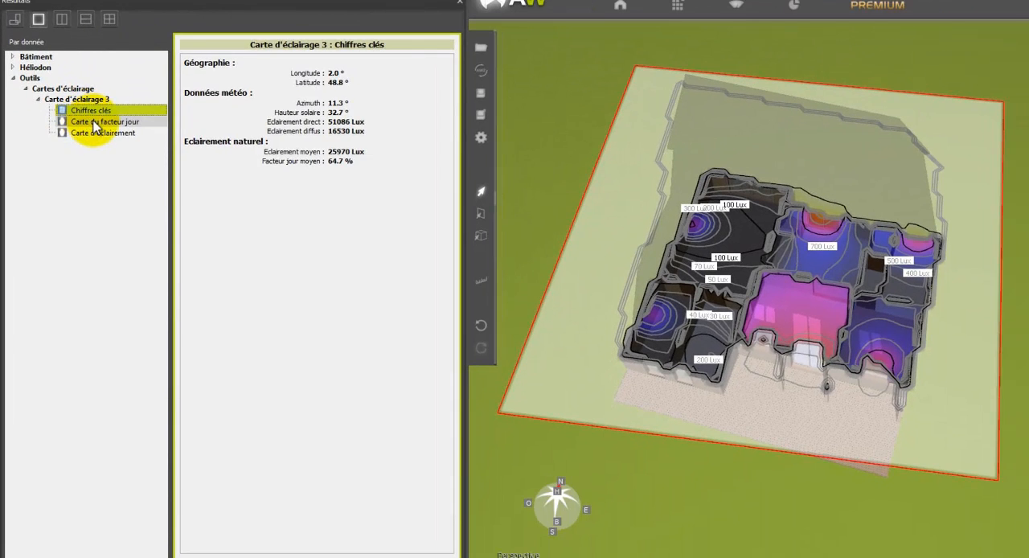
click(94, 123)
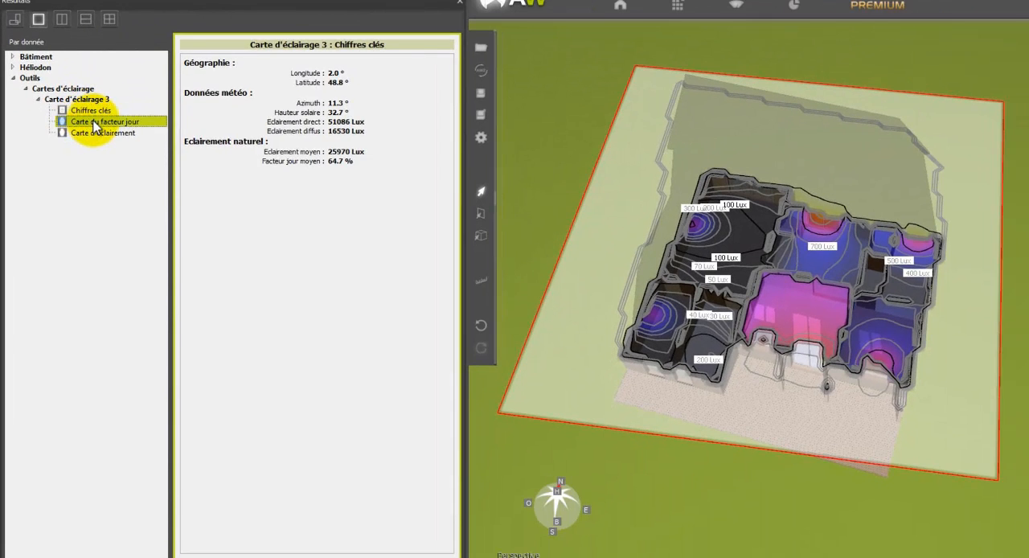
click(101, 134)
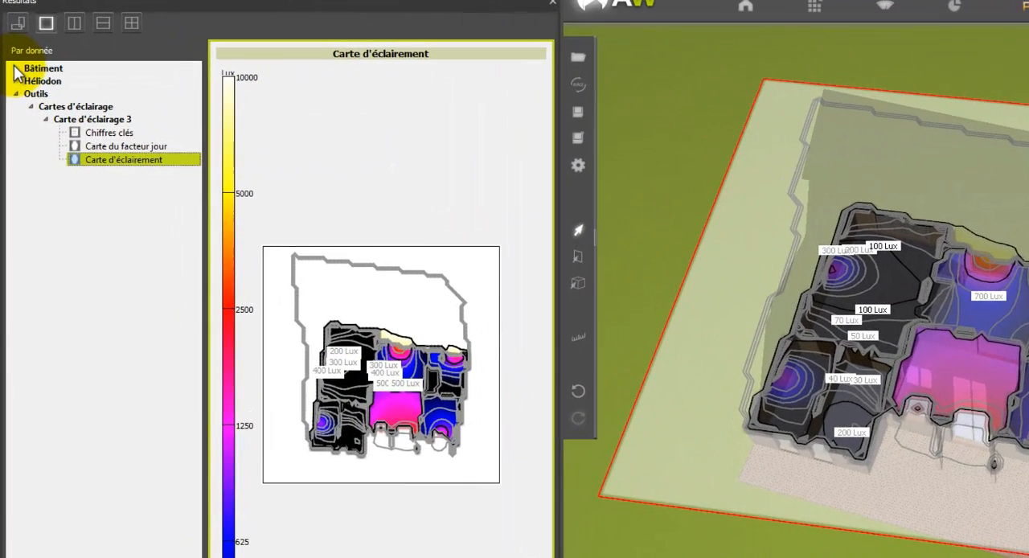
Step: Review the building's Chiffres clés and the tables and charts of its Balance énergétique and Besoins énergétiques
click(13, 57)
click(77, 88)
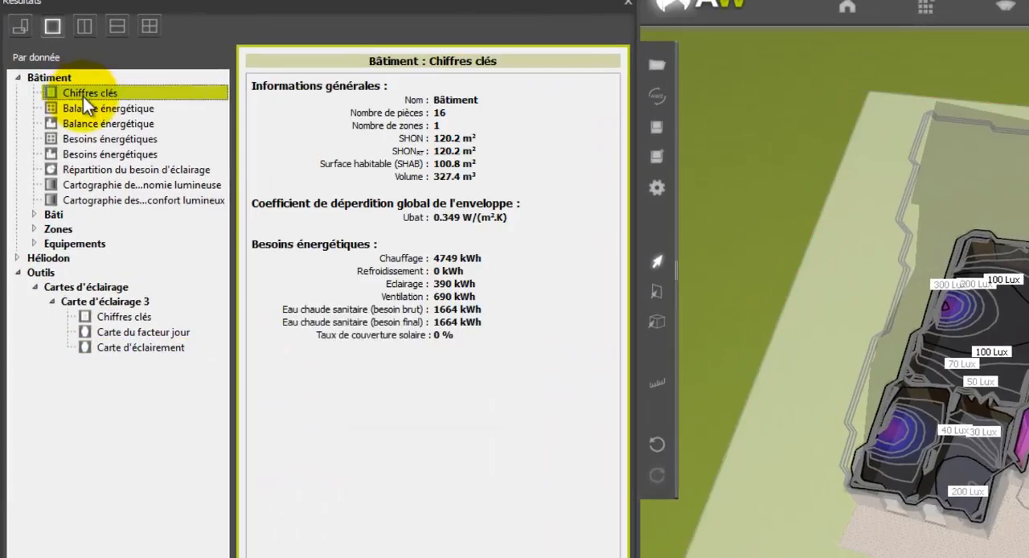
click(85, 102)
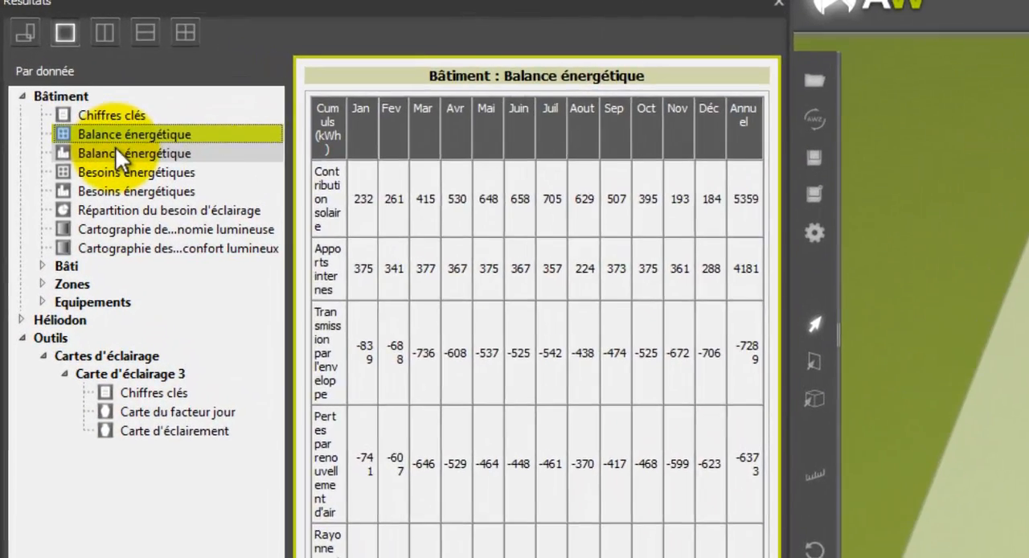
click(112, 145)
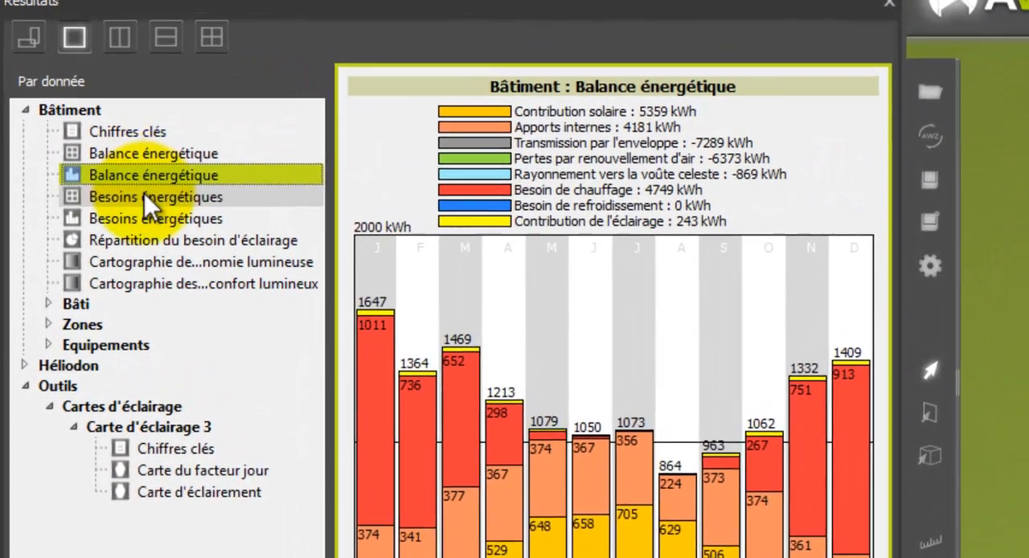
click(143, 196)
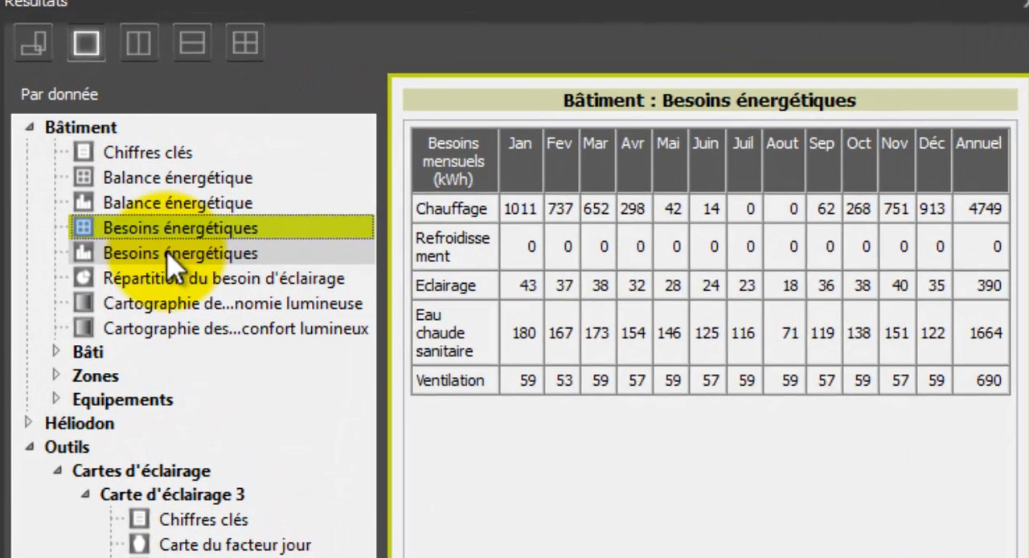
click(168, 251)
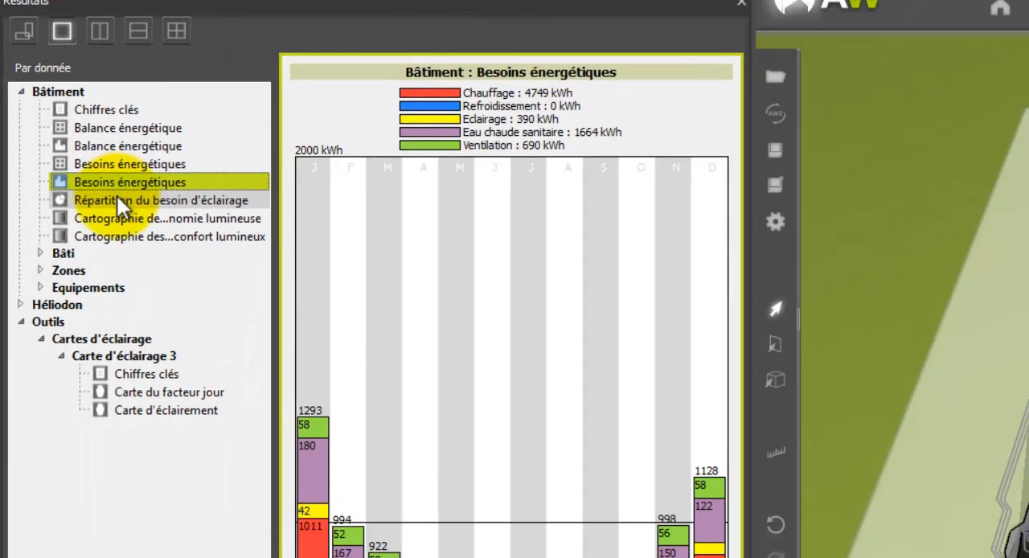
Step: Review the building's Répartition du besoin d'éclairage and the Bâti results: Chiffres clés, envelope heat-loss distribution, thermal bridge descriptions and the catalogue of bay compositions
click(174, 280)
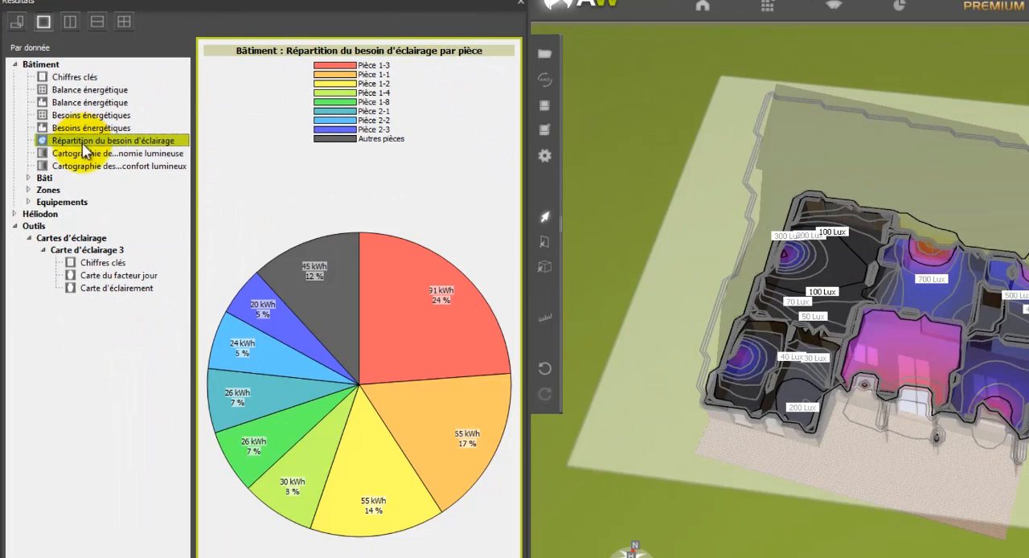
click(28, 177)
click(80, 192)
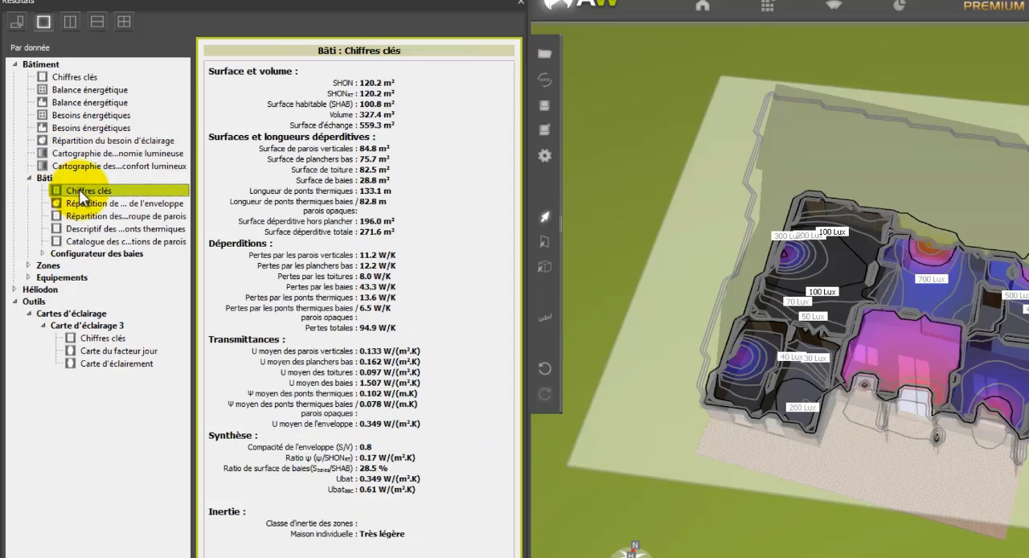
click(88, 203)
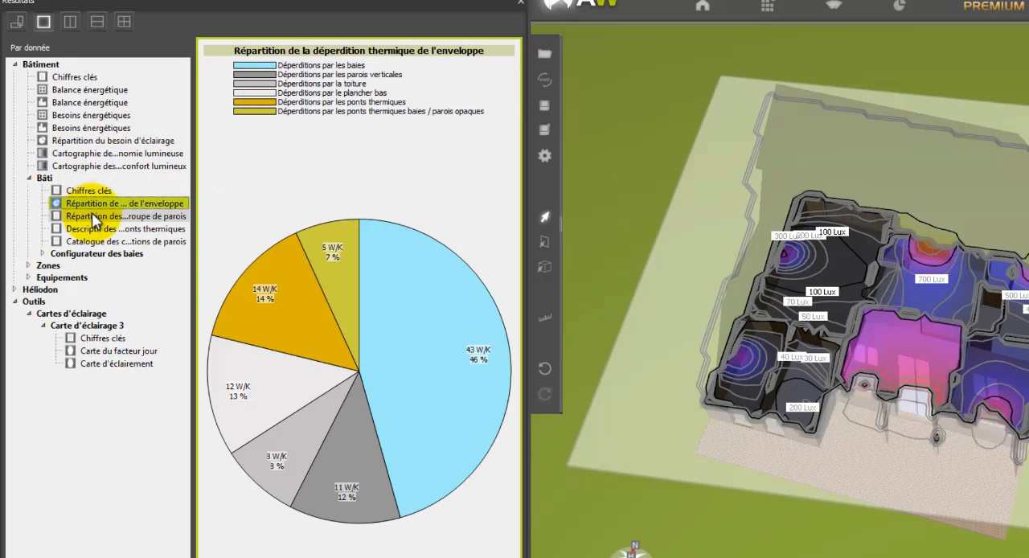
click(90, 216)
click(91, 228)
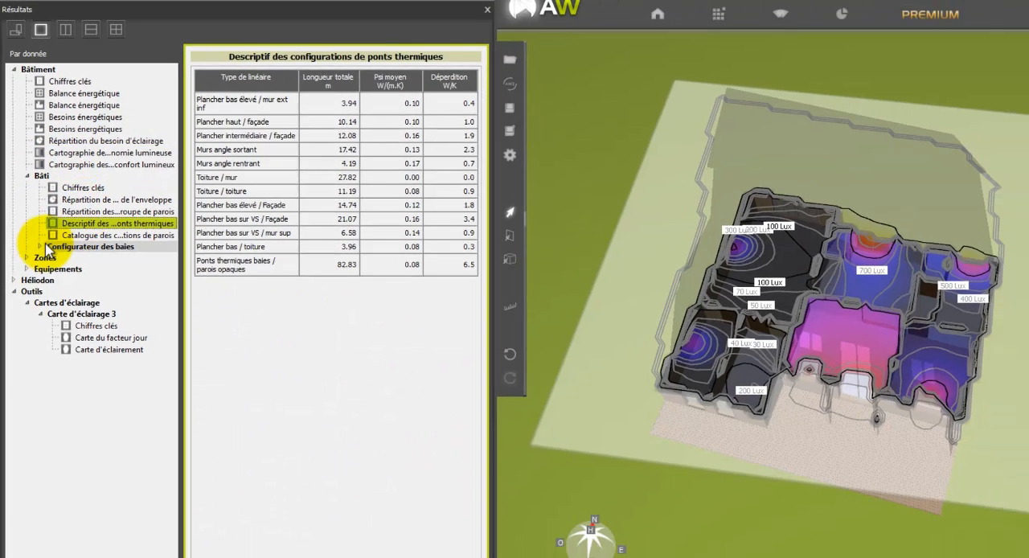
click(42, 253)
click(90, 267)
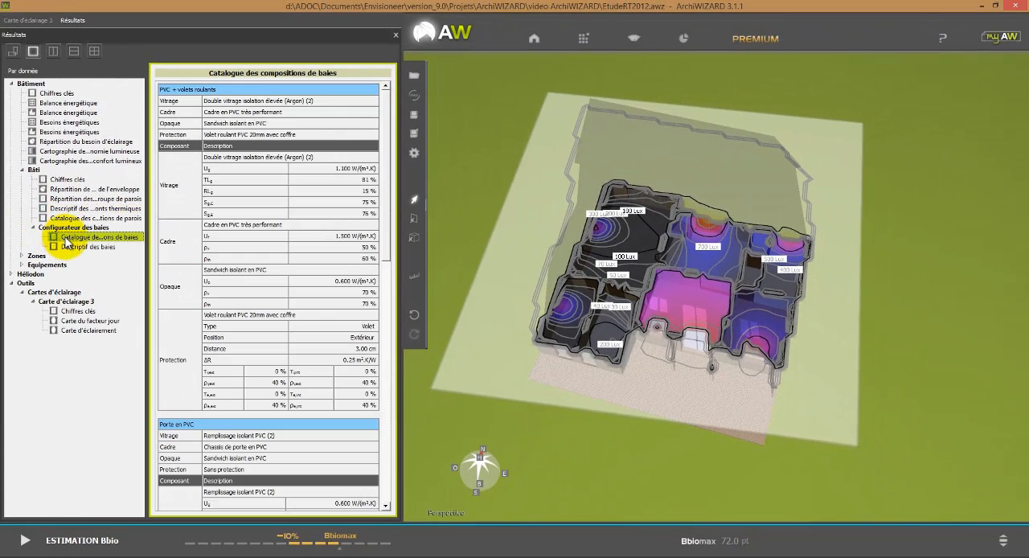
Step: Review the Maison individuelle zone's Chiffres clés, Besoins énergétiques table and Inertie quotidienne, and expand the list of Héliodon results
click(22, 255)
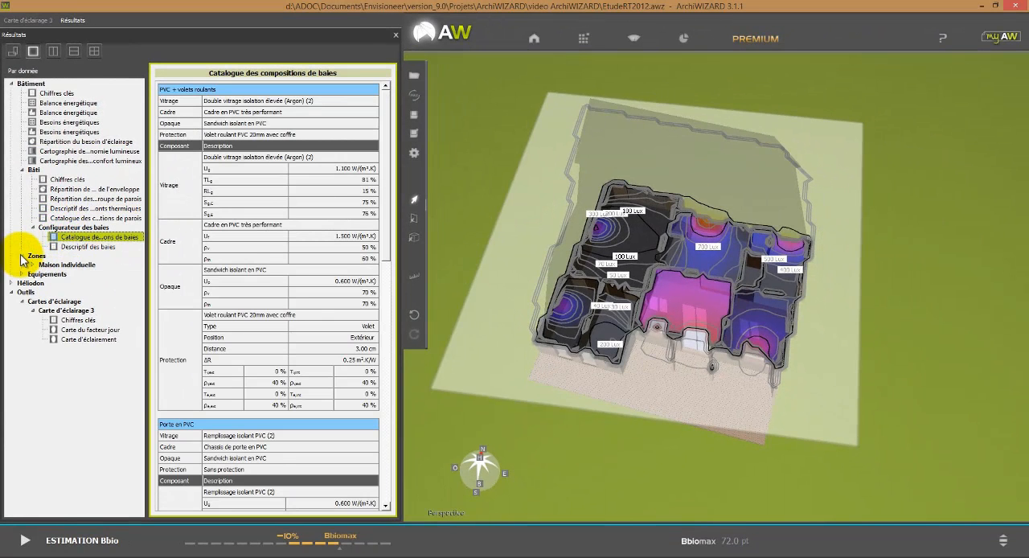
click(33, 264)
click(71, 275)
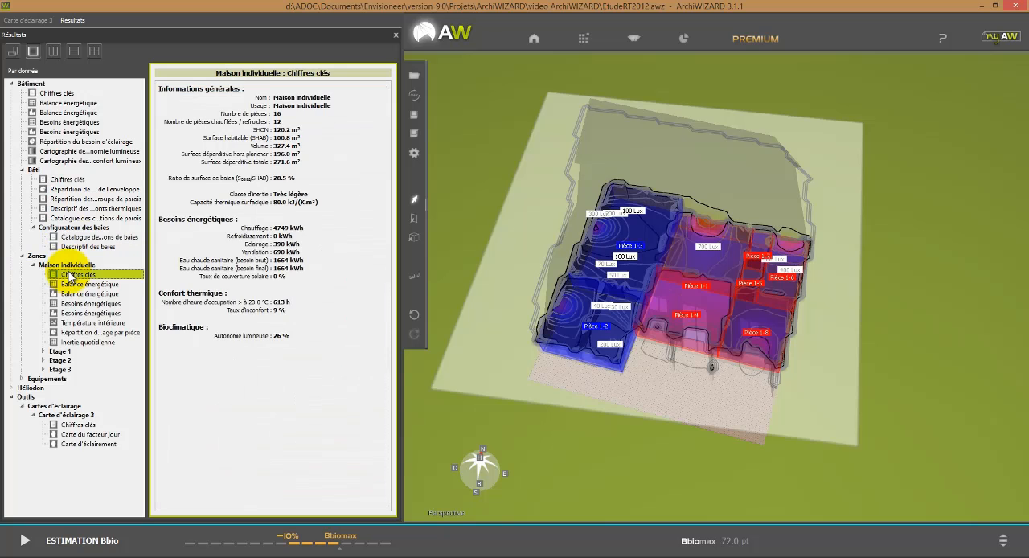
click(71, 303)
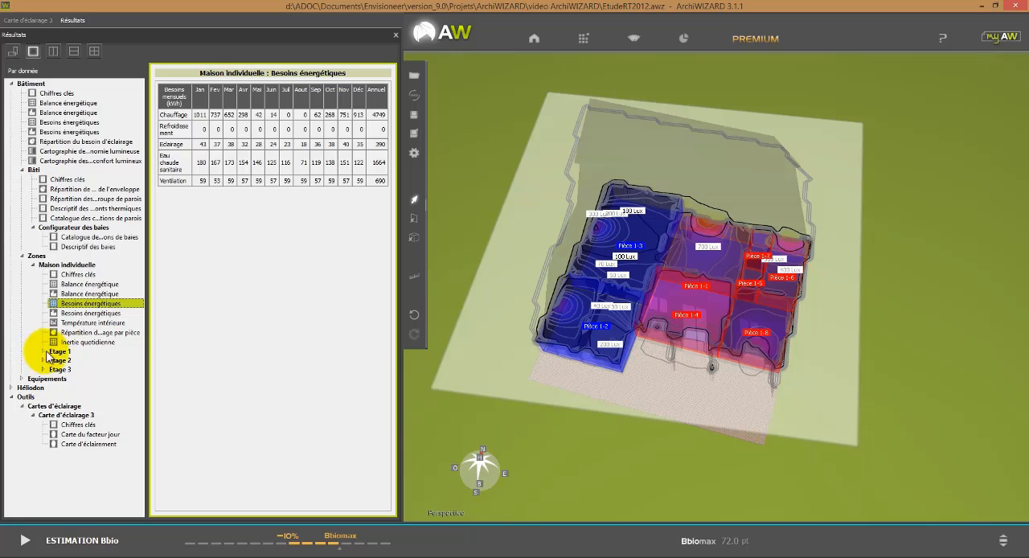
click(81, 343)
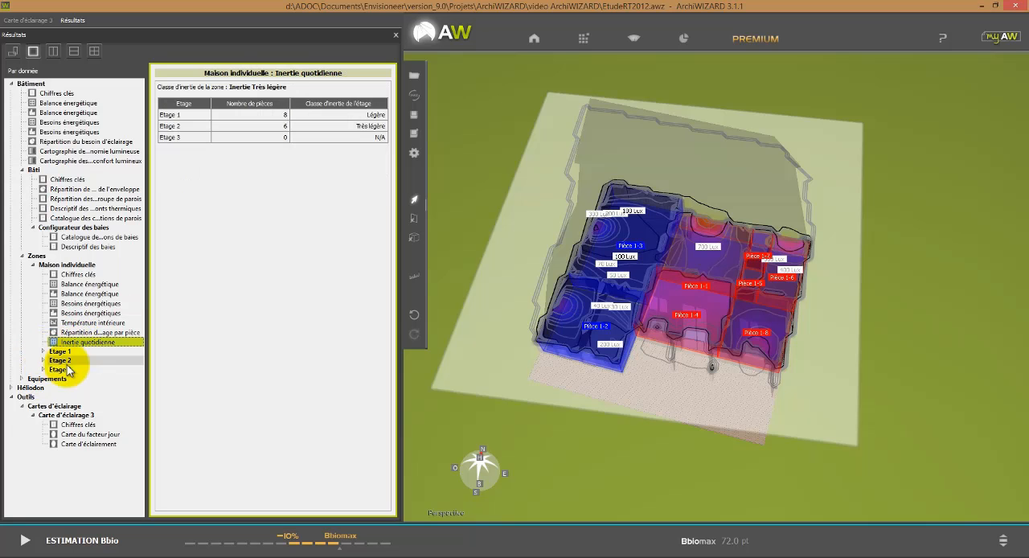
click(12, 388)
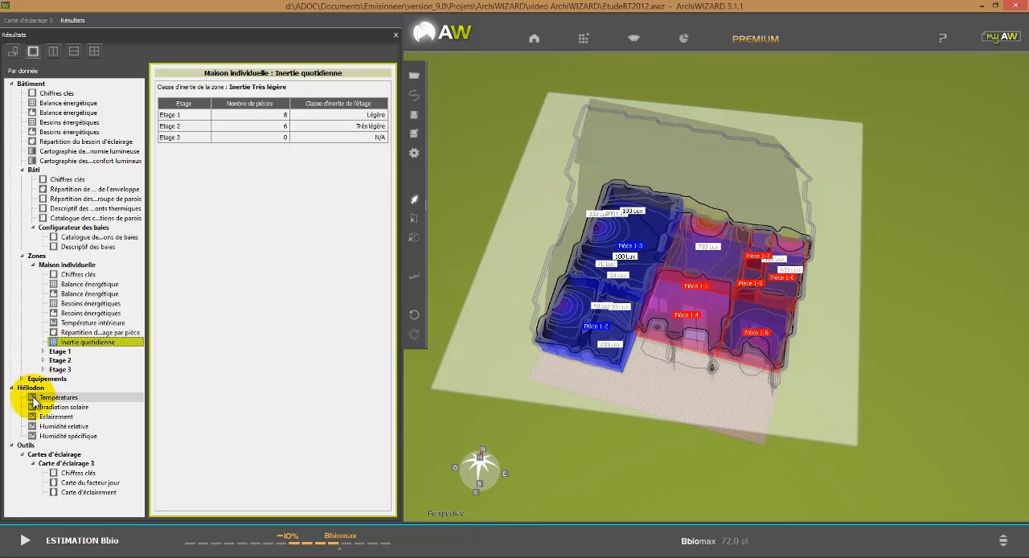
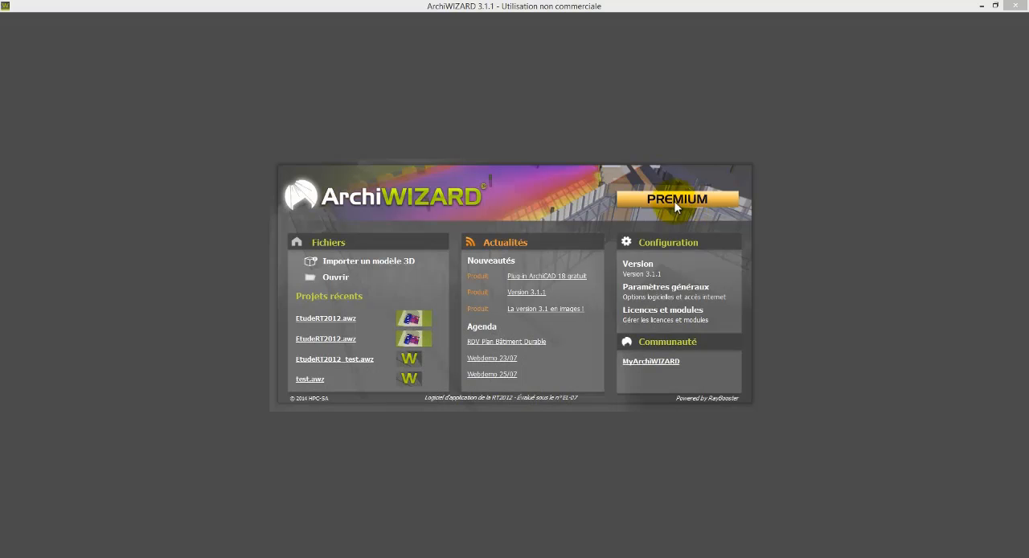
Step: Reopen the most recent EtudeRT2012.awz project and frame the house in the 3D view
click(329, 321)
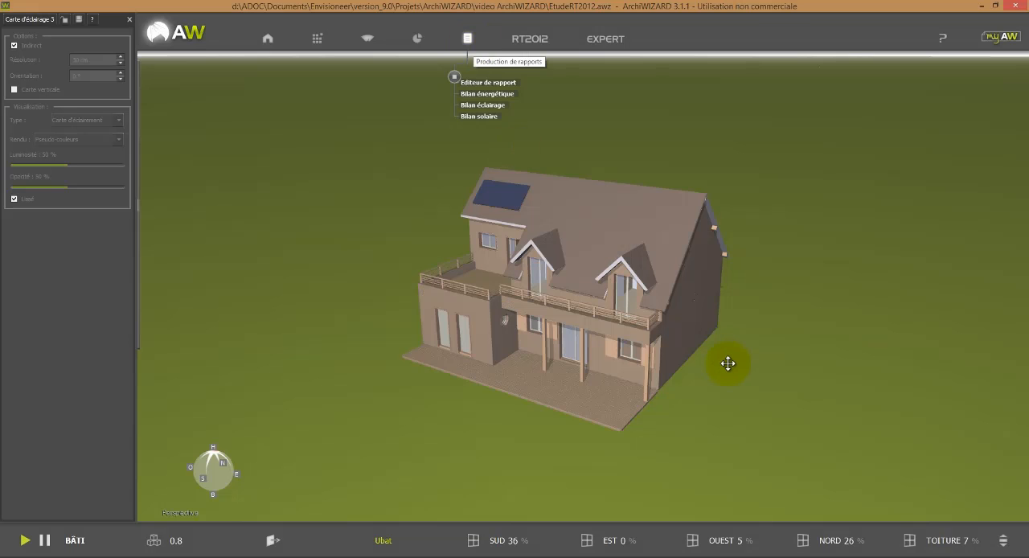
scroll(742, 346, up, 2)
middle_drag(742, 345, 755, 353)
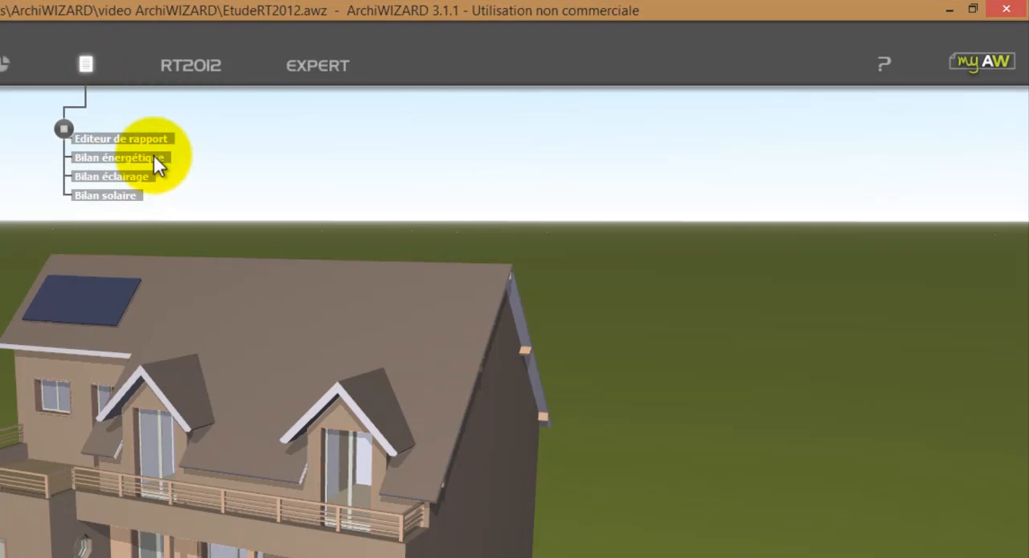
Step: Generate the Bilan énergétique report, read through to the envelope heat-loss distribution, and close it
click(155, 156)
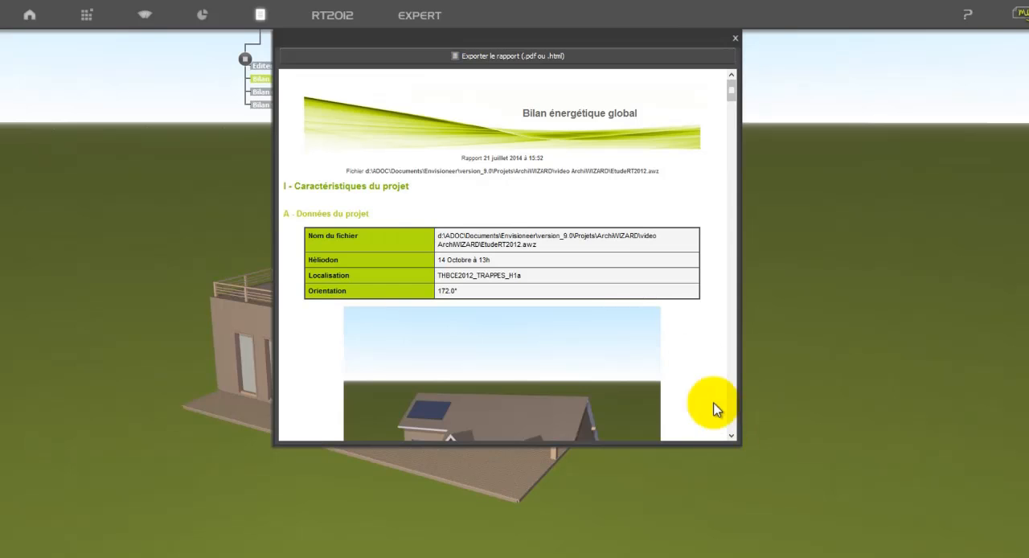
drag(731, 95, 728, 169)
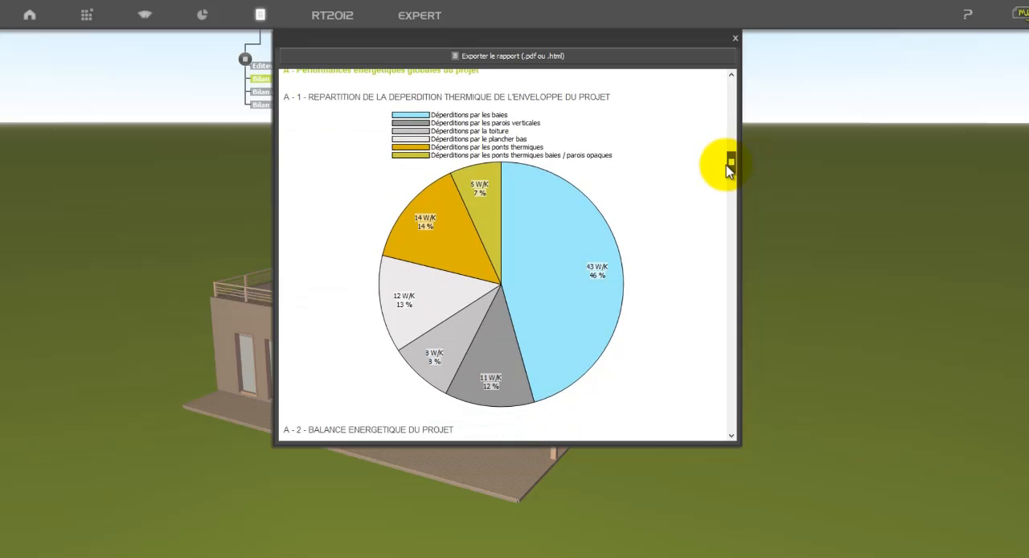
click(735, 39)
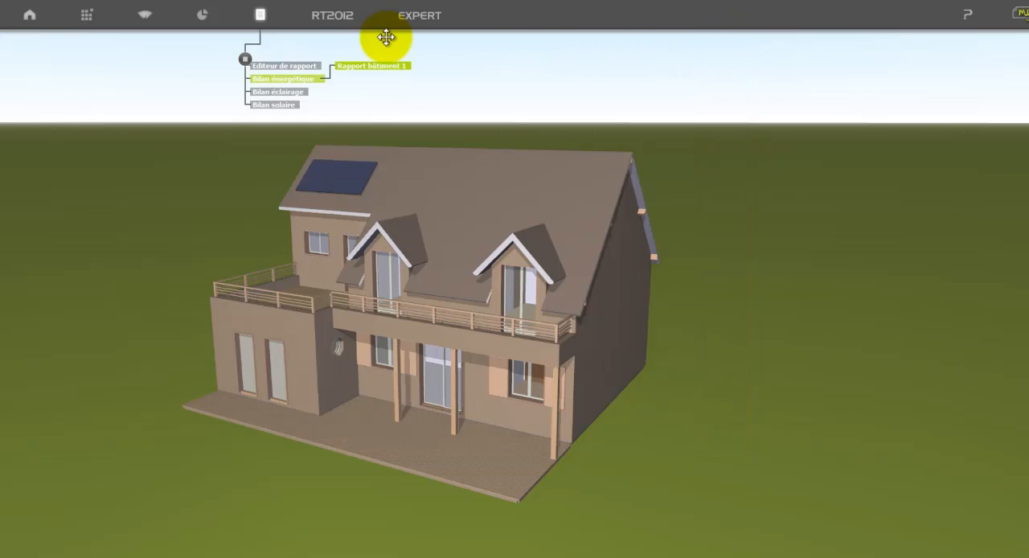
Step: Run the RT2012 calculation for the project, accepting the unvalidated elements and the Bbio-only calculation
click(339, 24)
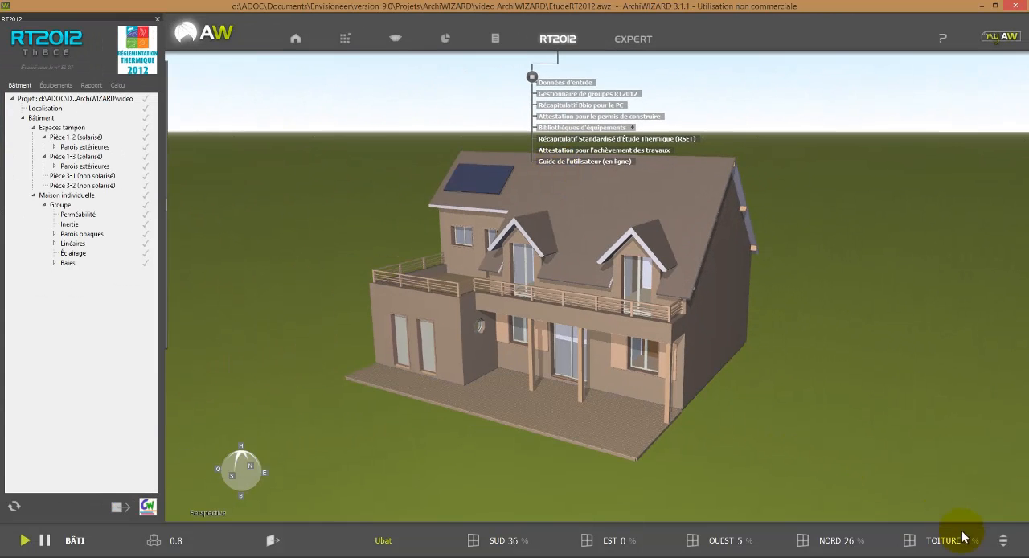
click(1004, 541)
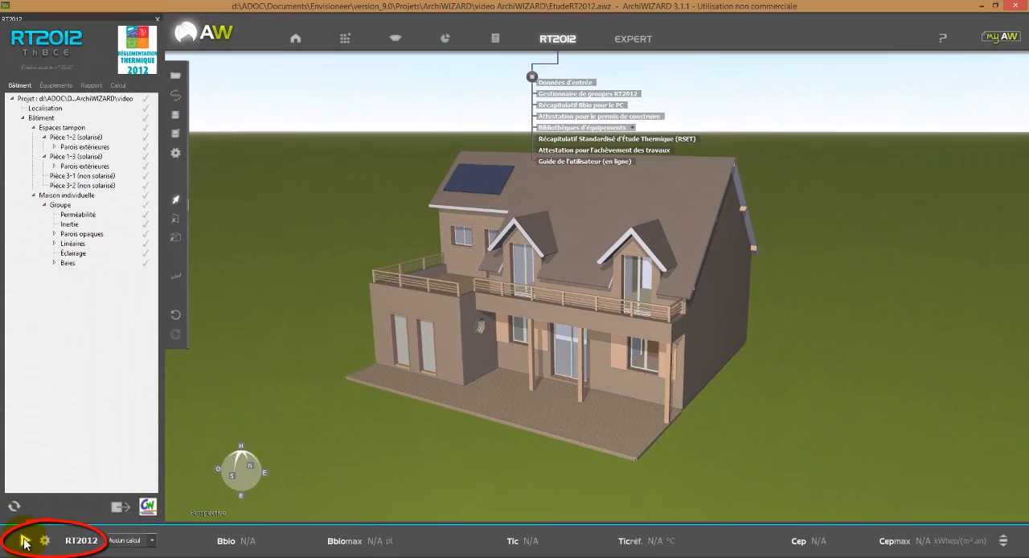
click(25, 542)
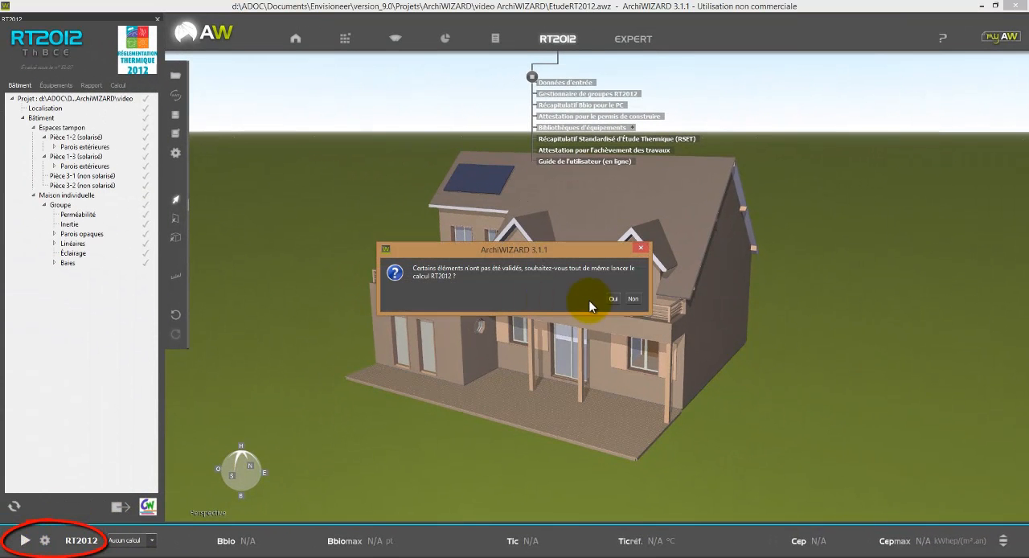
click(613, 300)
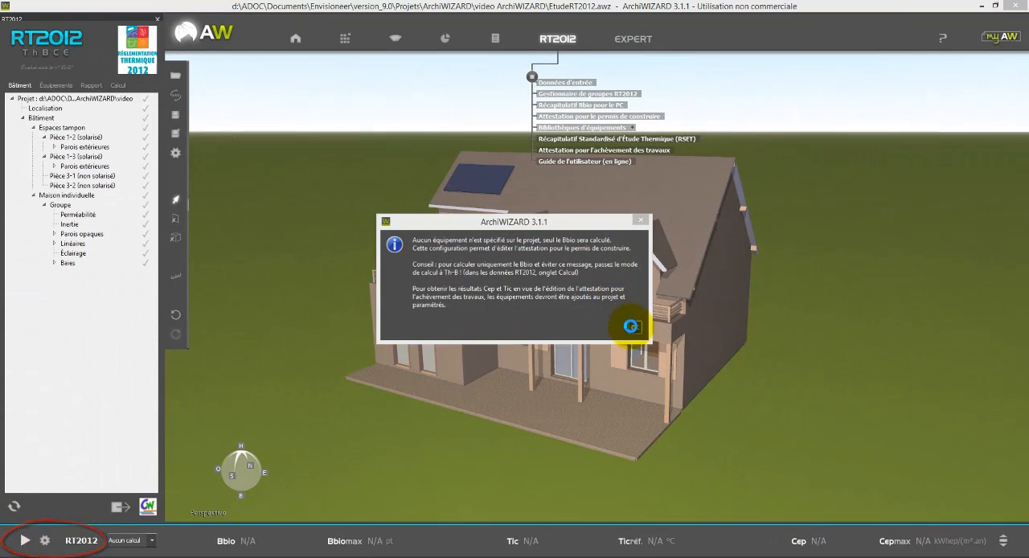
click(630, 322)
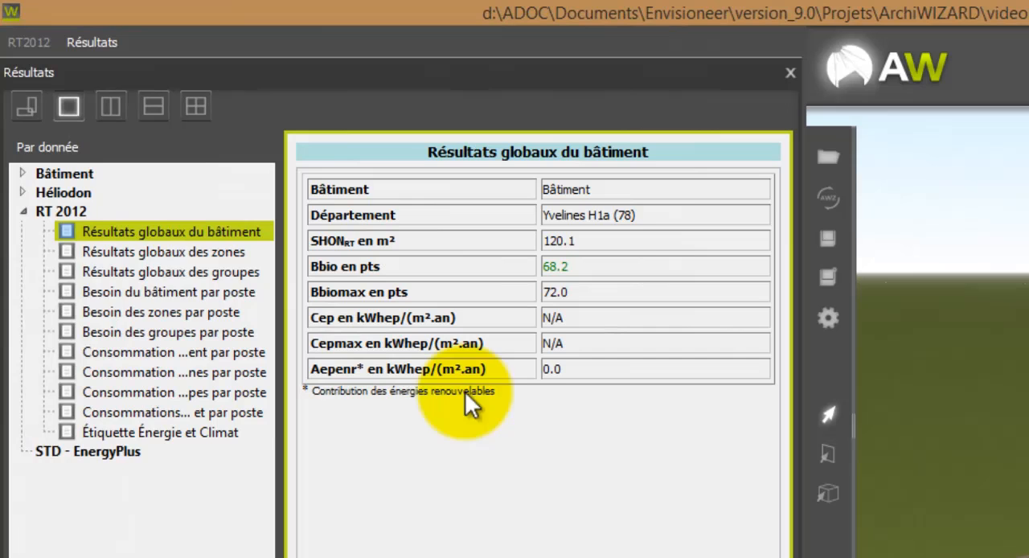
Step: Review the RT 2012 results: Résultats globaux des zones, Résultats globaux des groupes and Besoin du bâtiment par poste
click(154, 255)
click(171, 274)
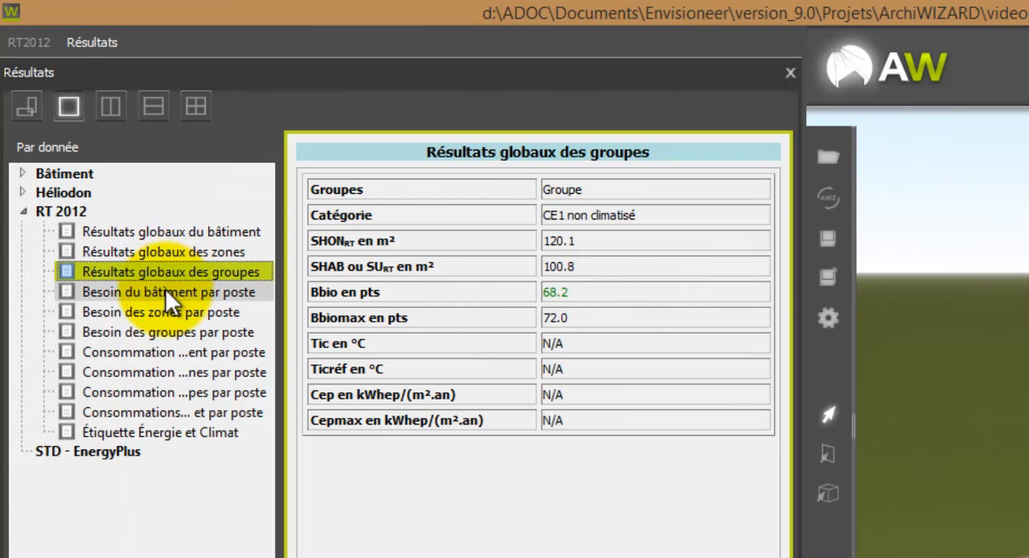
click(164, 291)
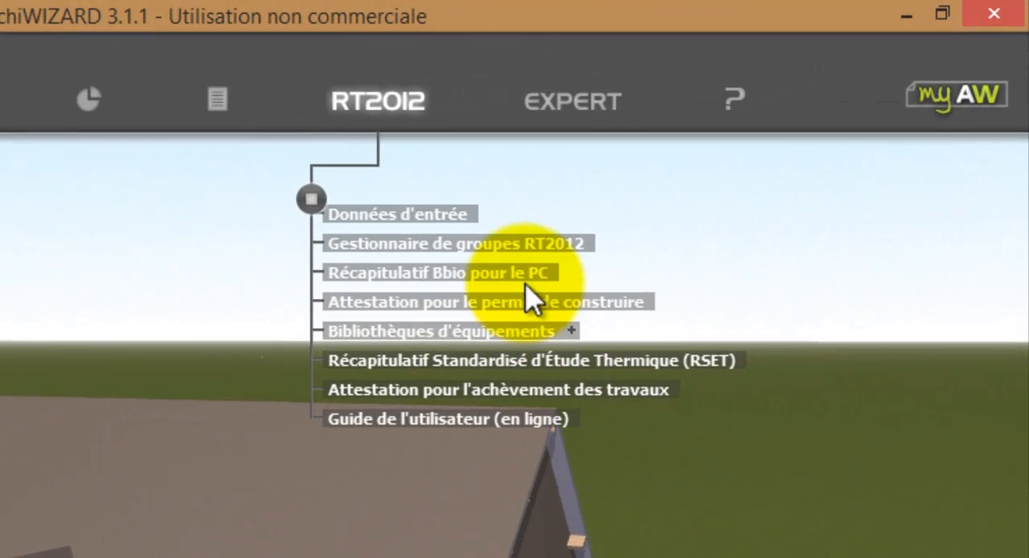
Step: Generate the Récapitulatif Bbio pour le PC, read through to the Chapter 3 natural lighting data, and close it
click(512, 297)
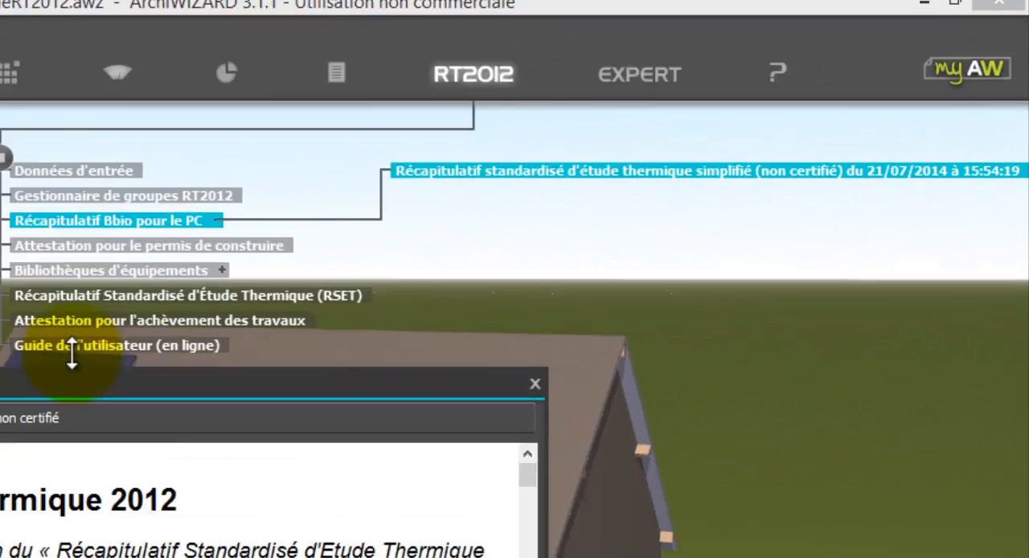
drag(71, 354, 450, 28)
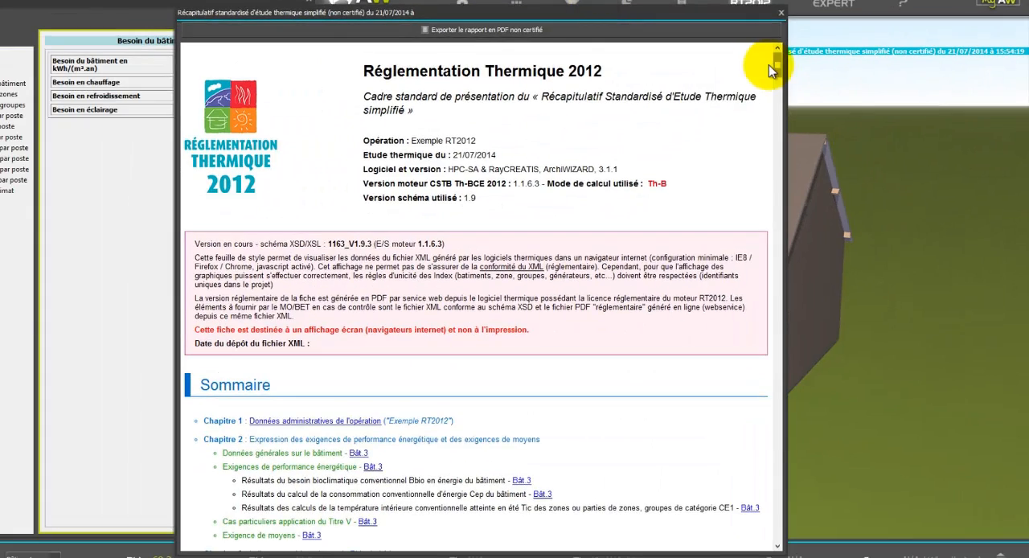
drag(693, 113, 694, 125)
drag(778, 78, 726, 320)
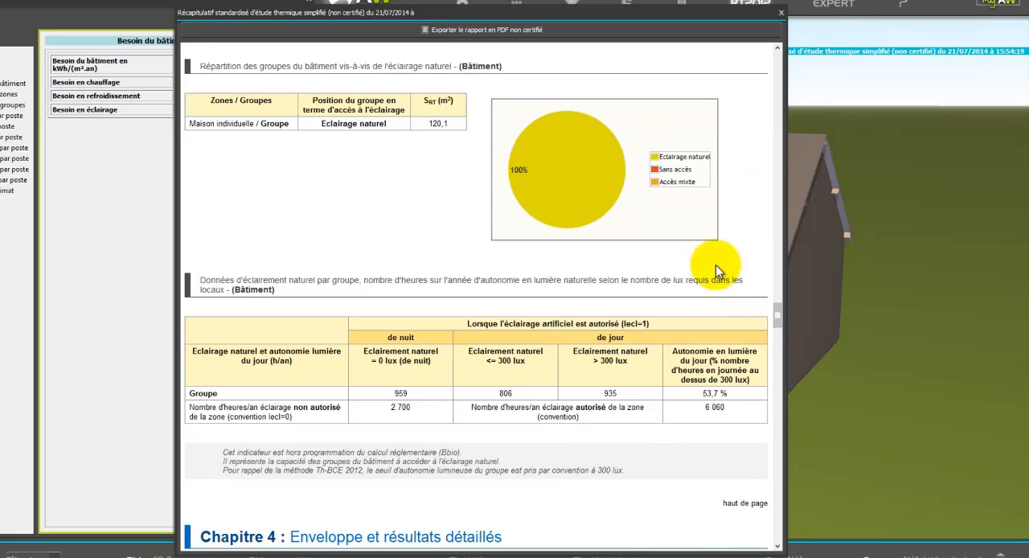
click(781, 13)
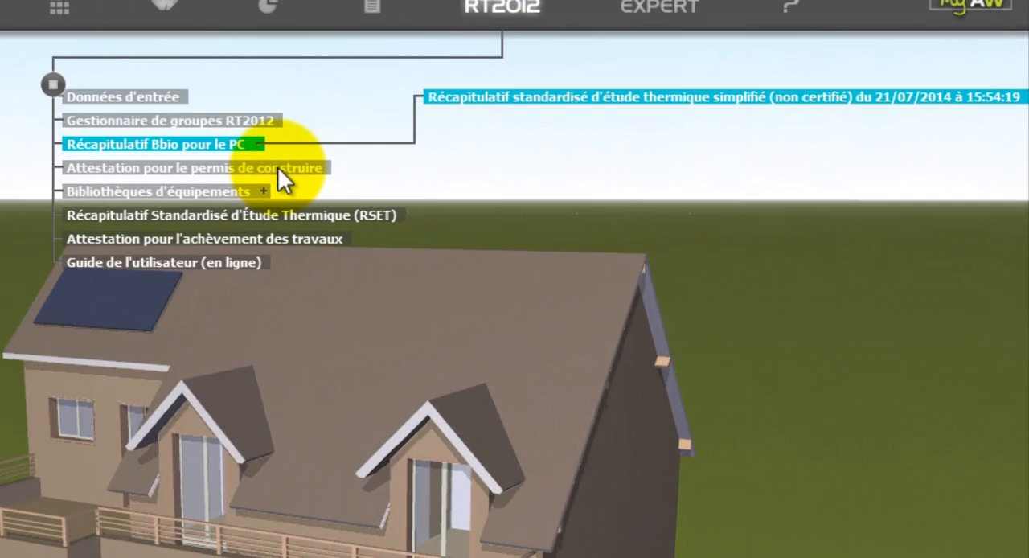
Step: Export the building permit attestation data as EtudeRT2012 - Récap Bbio.xml to the video ArchiWIZARD folder, accepting the unvalidated elements
click(277, 168)
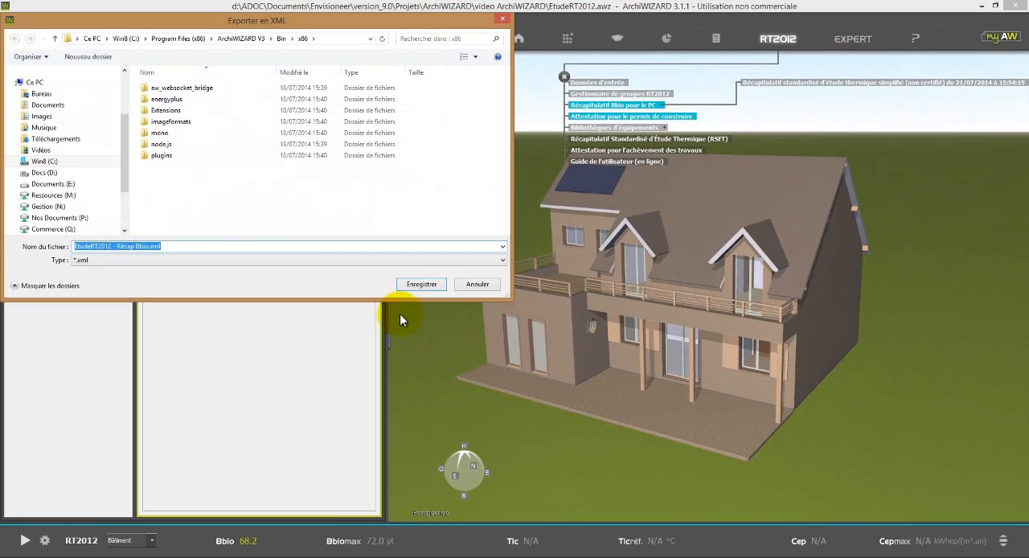
scroll(115, 93, up, 3)
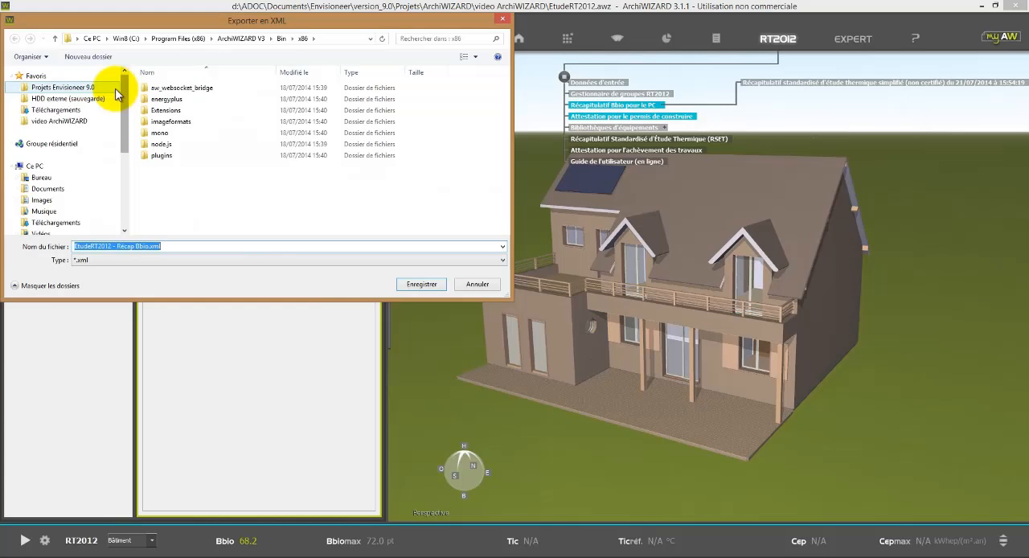
click(71, 123)
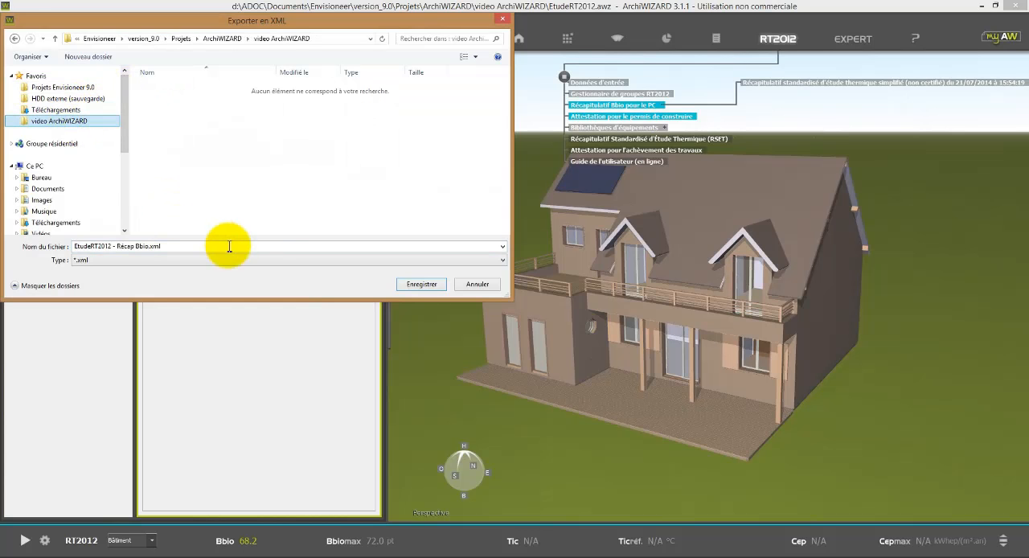
click(433, 287)
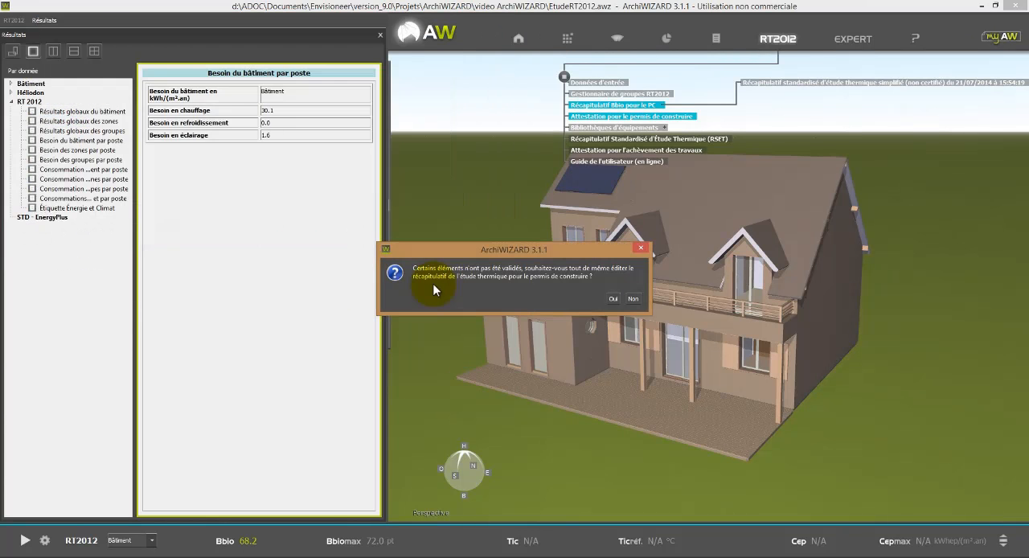
click(613, 298)
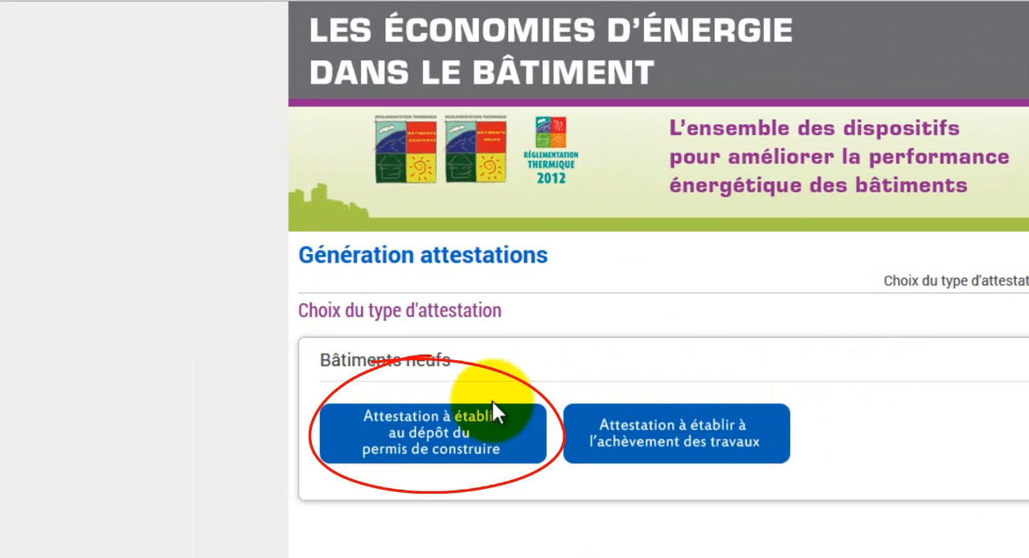
Step: On the Génération attestations website, start a building-permit attestation for new buildings and import EtudeRT2012 - Récap Bbio.xml under Autres opérations
click(456, 442)
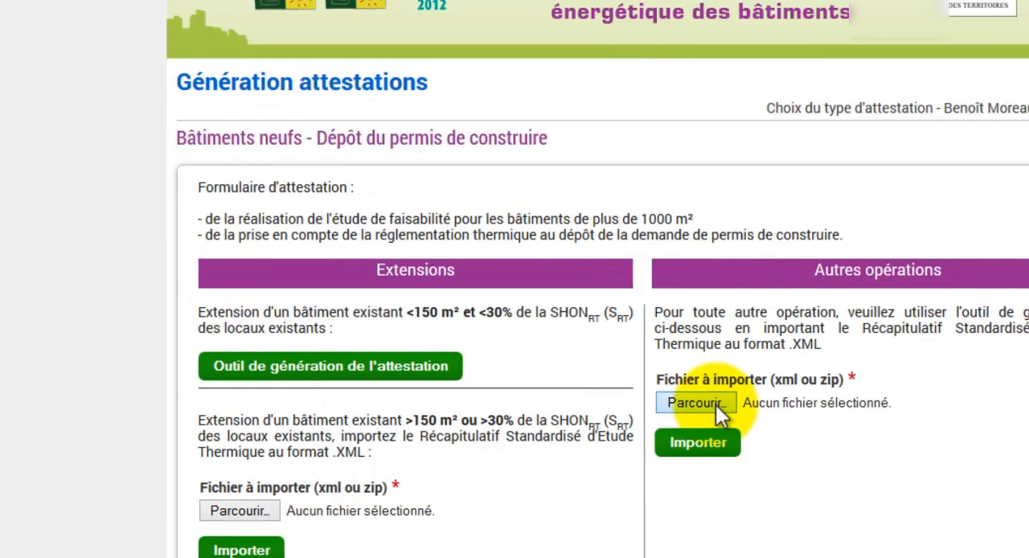
click(600, 316)
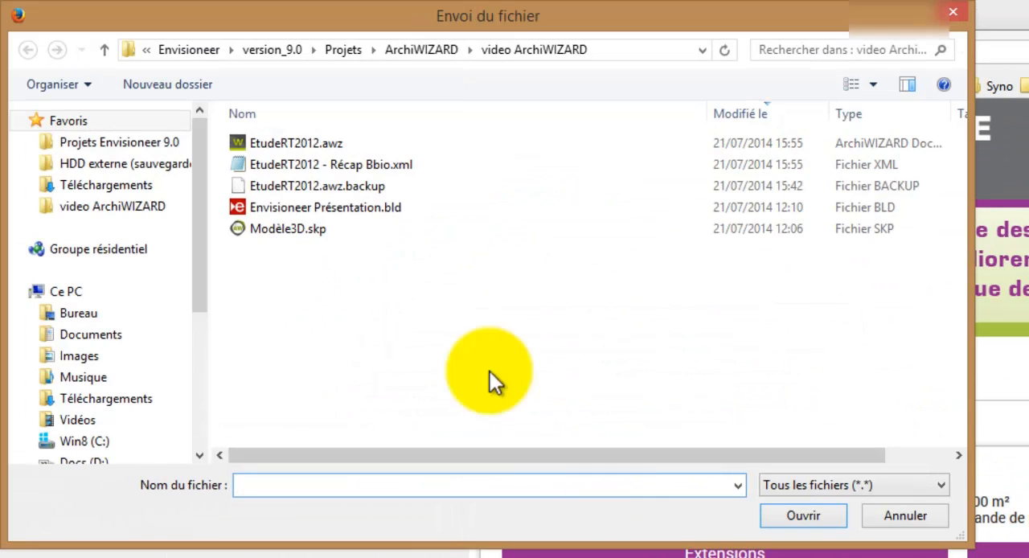
click(330, 166)
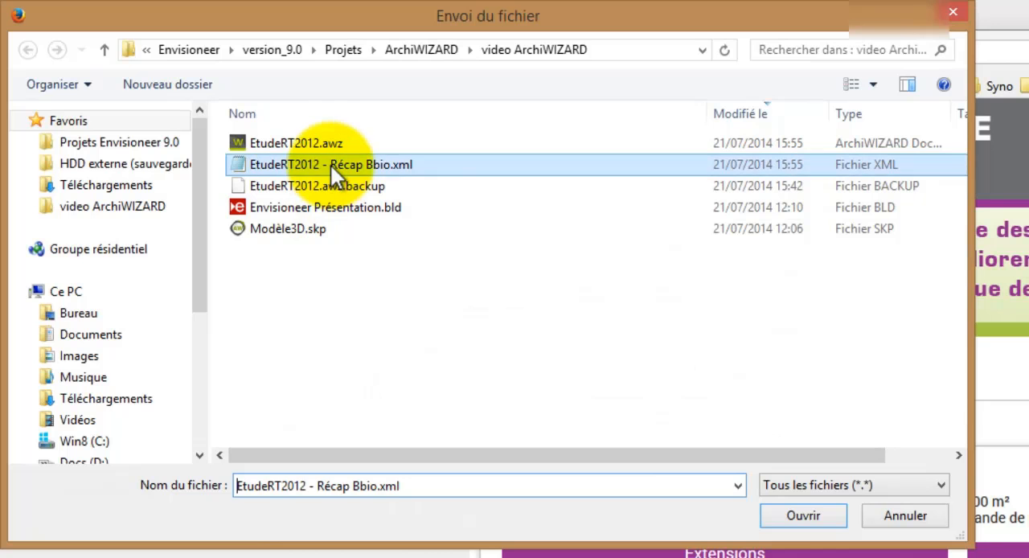
click(797, 516)
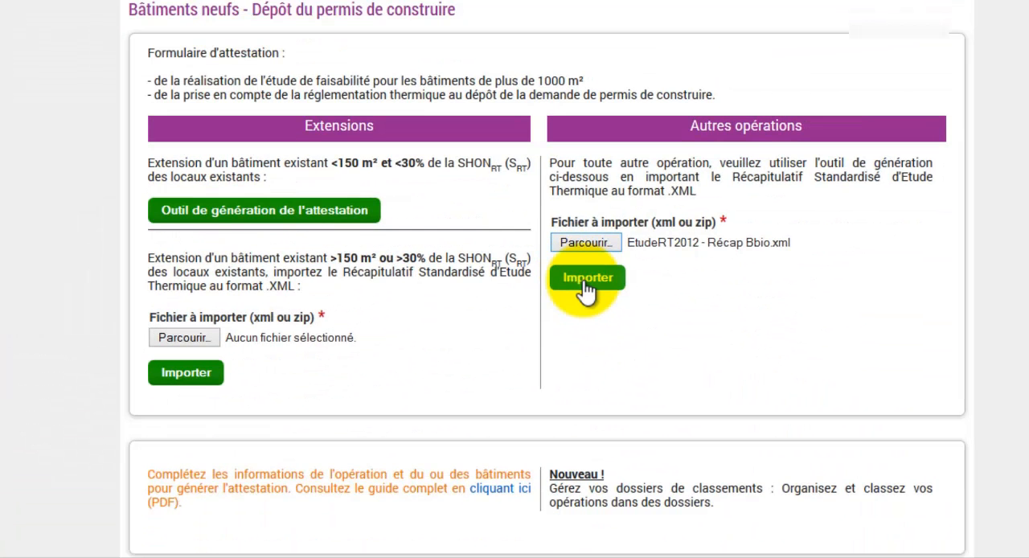
click(587, 288)
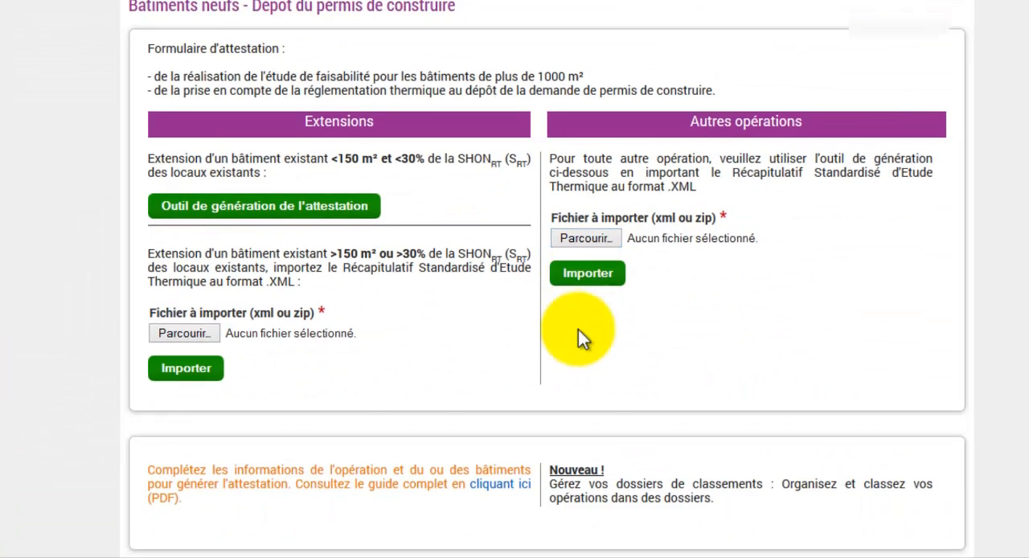
Step: Complete the Exemple RT2012 operation with A.Doc as Représentant MOA and a placeholder cadastral reference, and update it
scroll(581, 329, down, 4)
scroll(359, 350, down, 3)
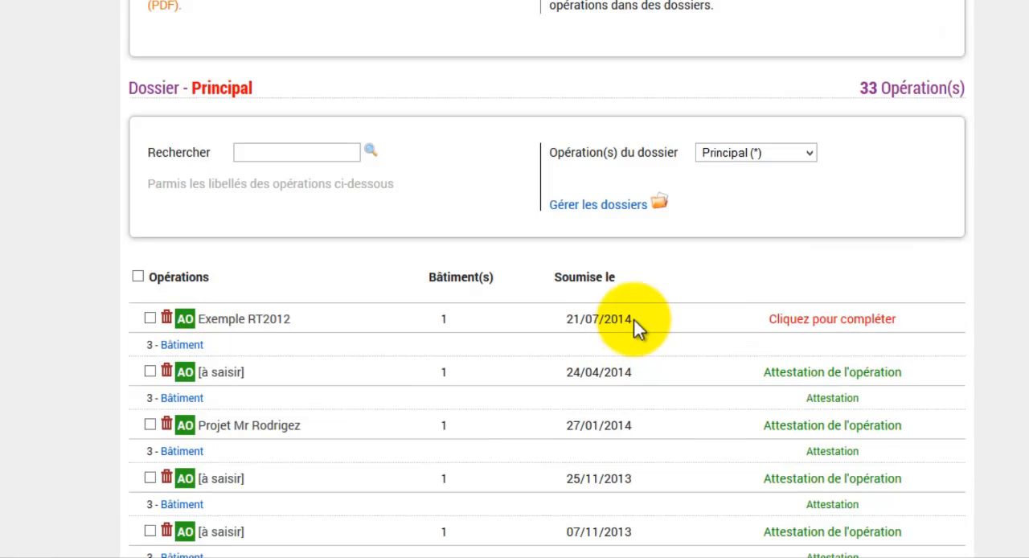
click(785, 325)
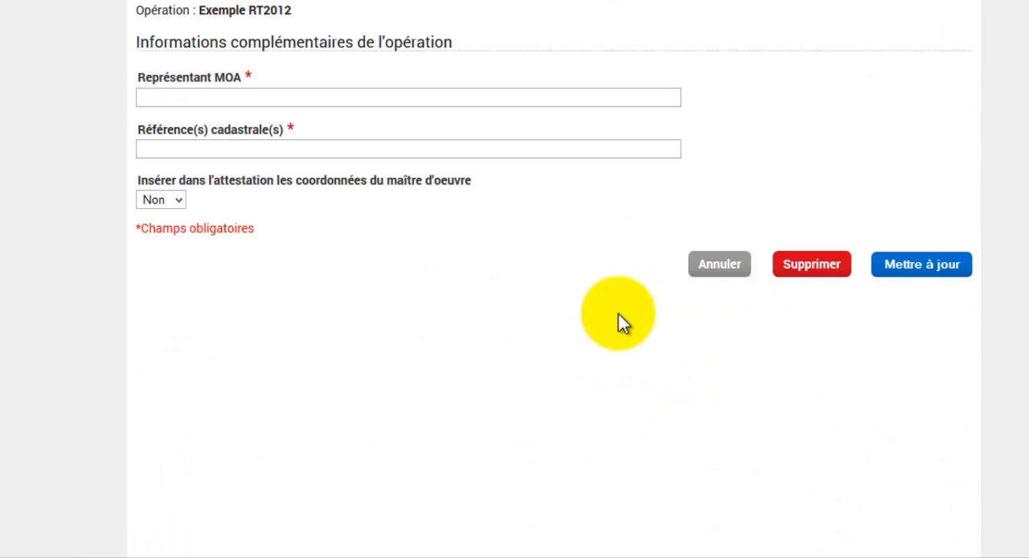
click(169, 98)
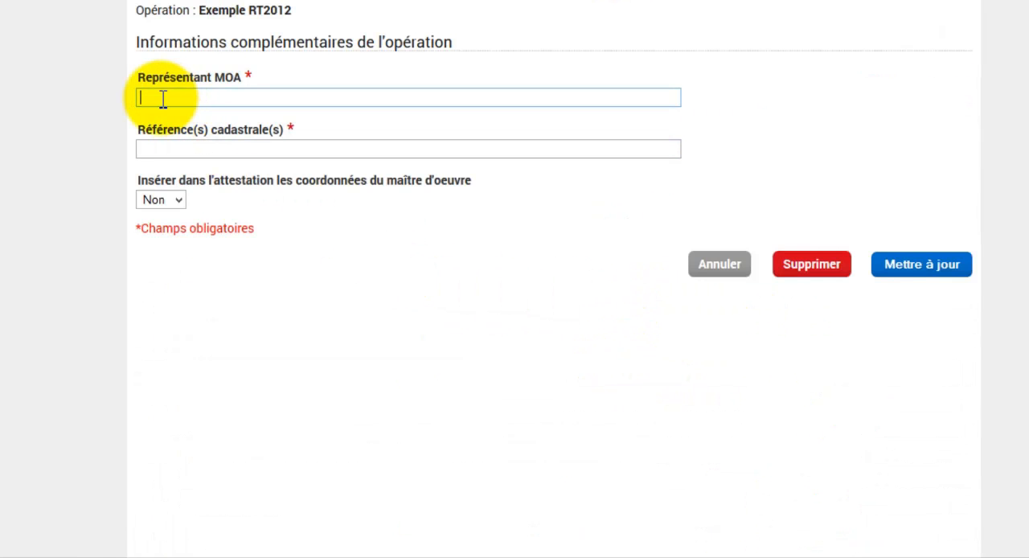
text(A.Doc)
click(217, 152)
text(xxxx)
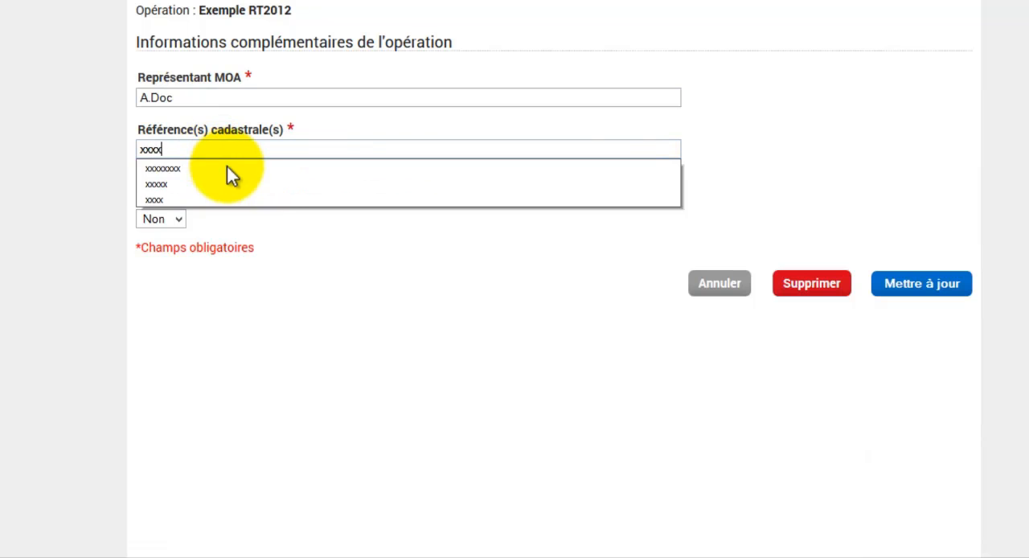
click(227, 167)
click(945, 288)
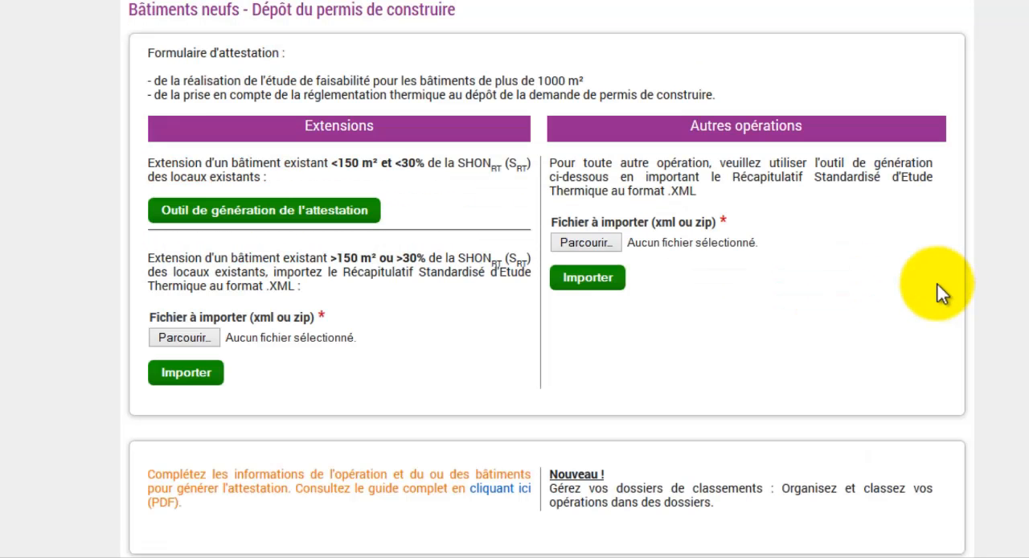
Step: Select Appareil électrique individuel de production d'eau chaude sanitaire thermodynamique as the renewable energy source for the Exemple RT2012 building and update it
scroll(925, 301, down, 4)
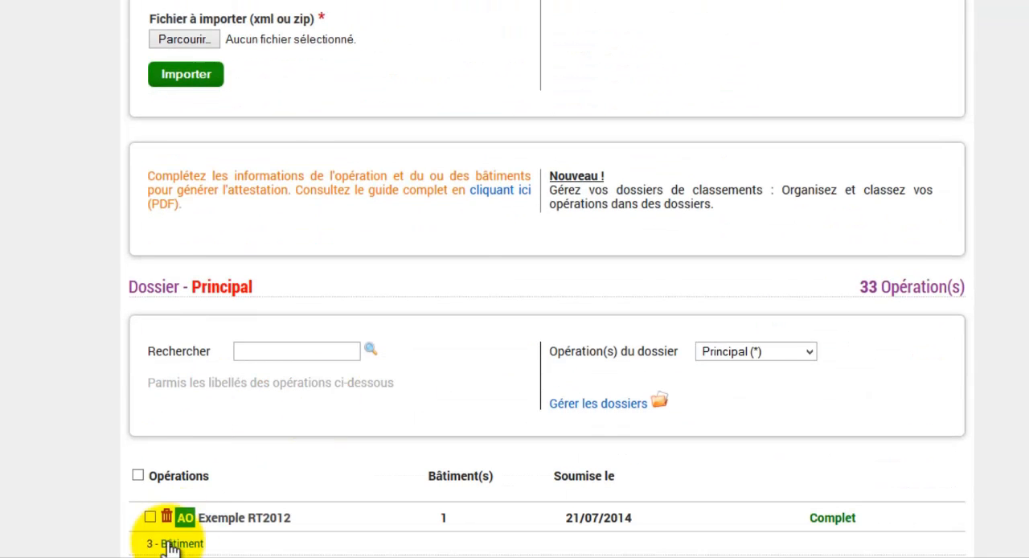
click(193, 546)
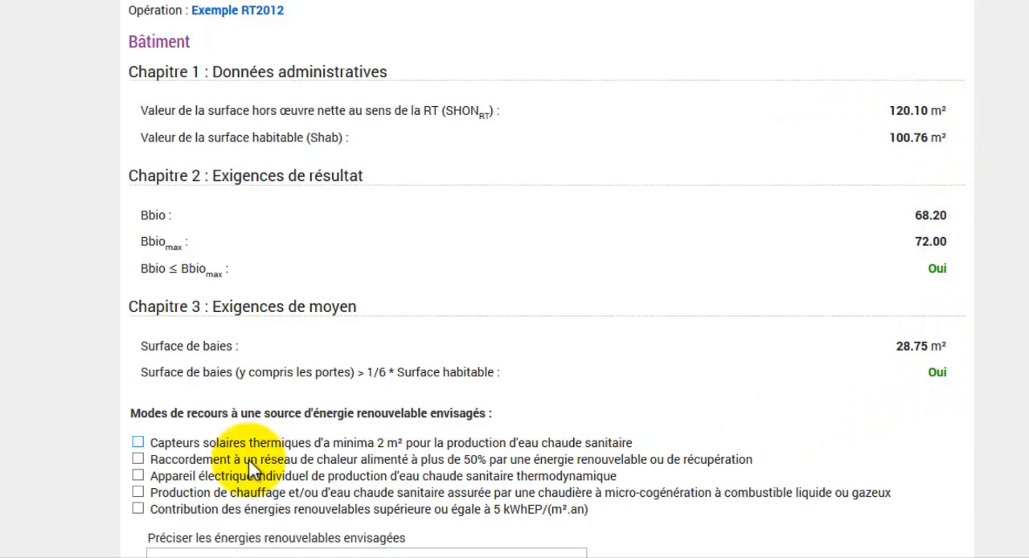
click(137, 476)
scroll(599, 487, down, 1)
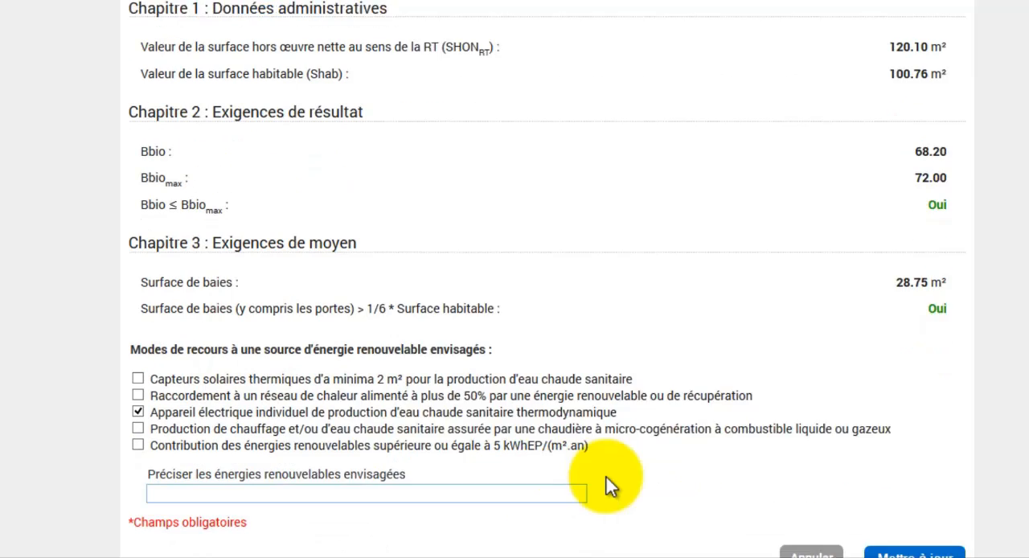
scroll(609, 486, down, 1)
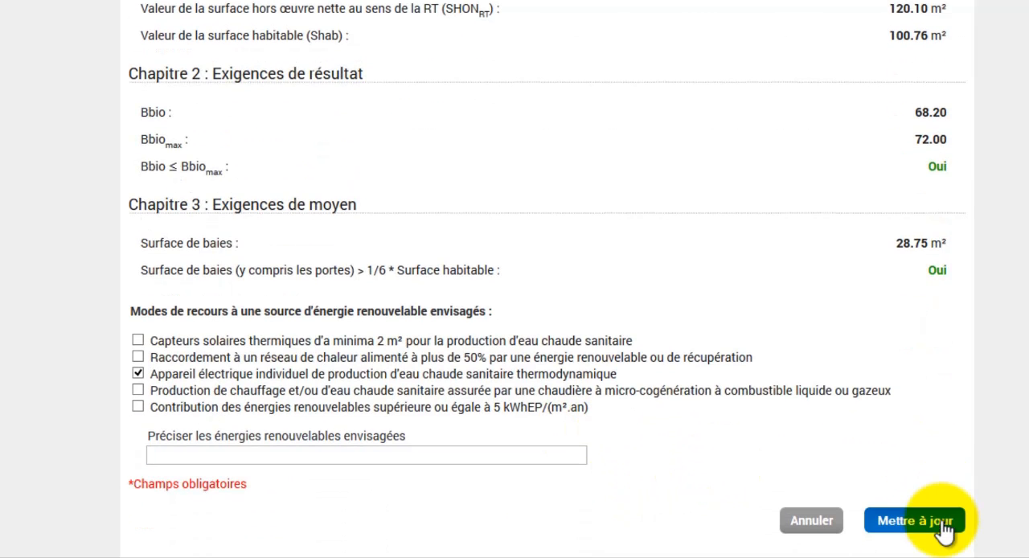
click(942, 529)
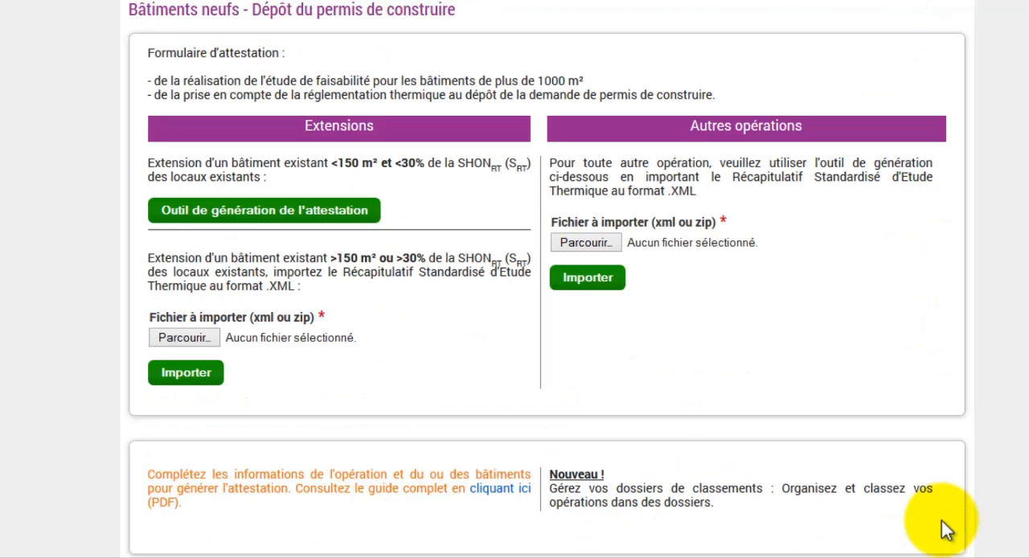
Step: Generate the Attestation for the Exemple RT2012 building and read the form through to its signature section
scroll(932, 520, down, 10)
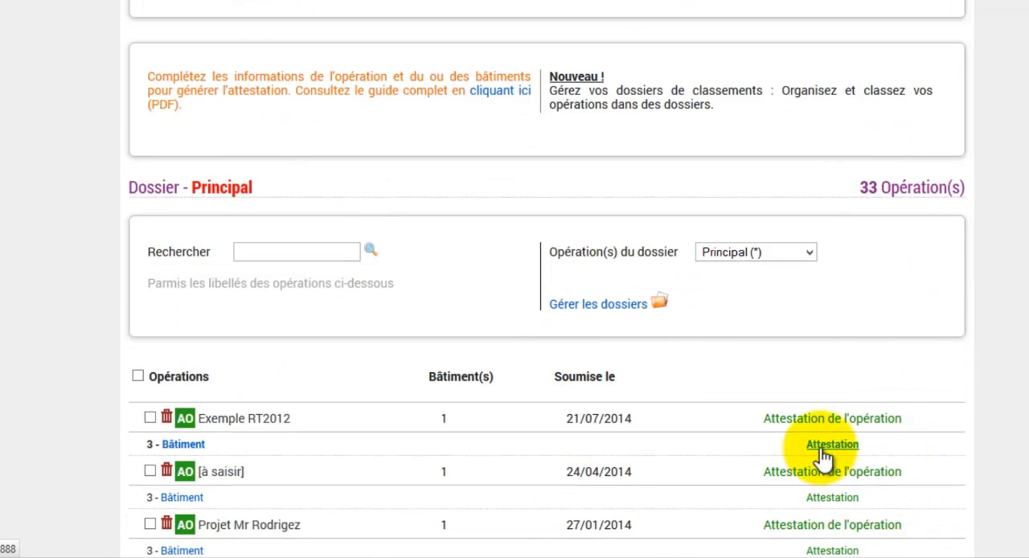
click(821, 455)
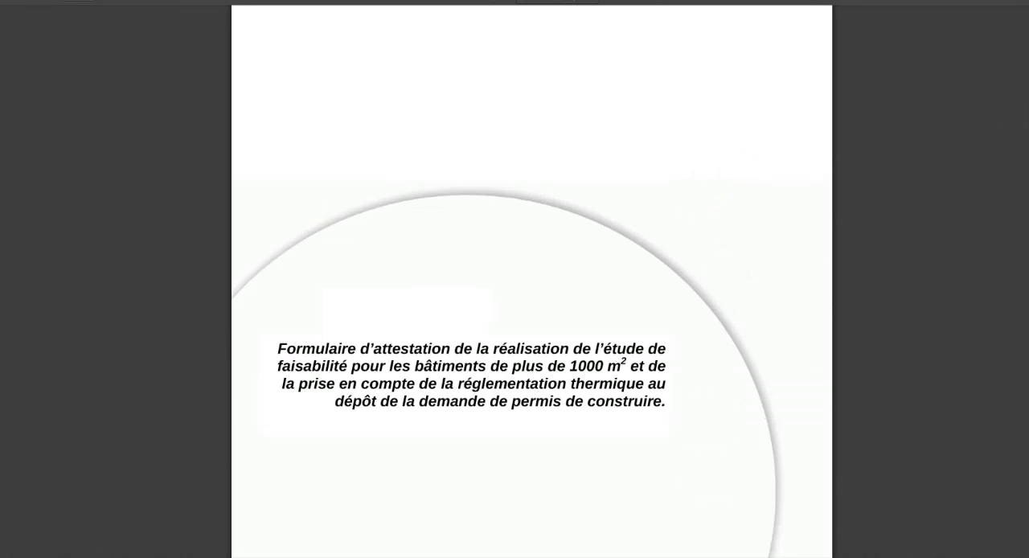
scroll(532, 322, down, 5)
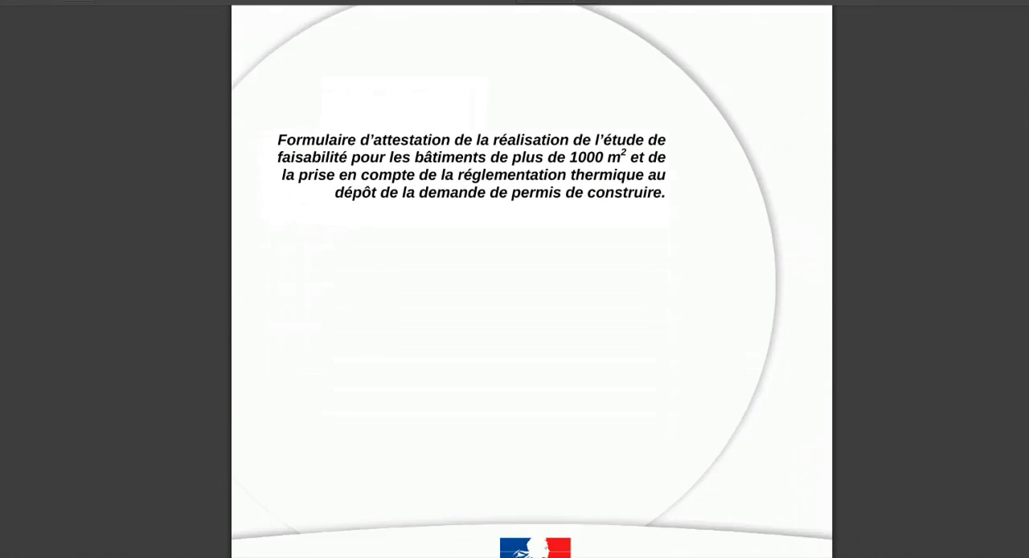
scroll(531, 282, down, 5)
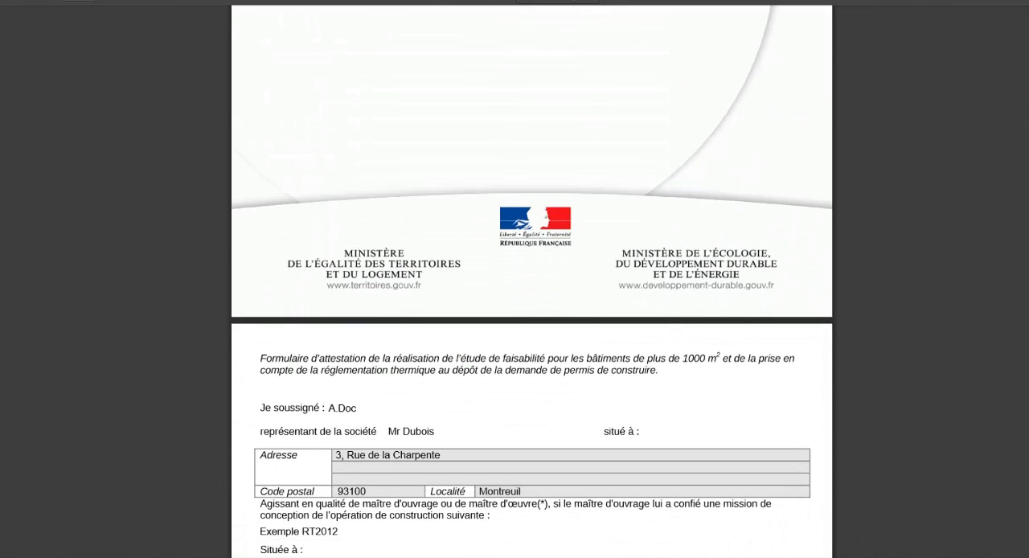
scroll(532, 281, down, 5)
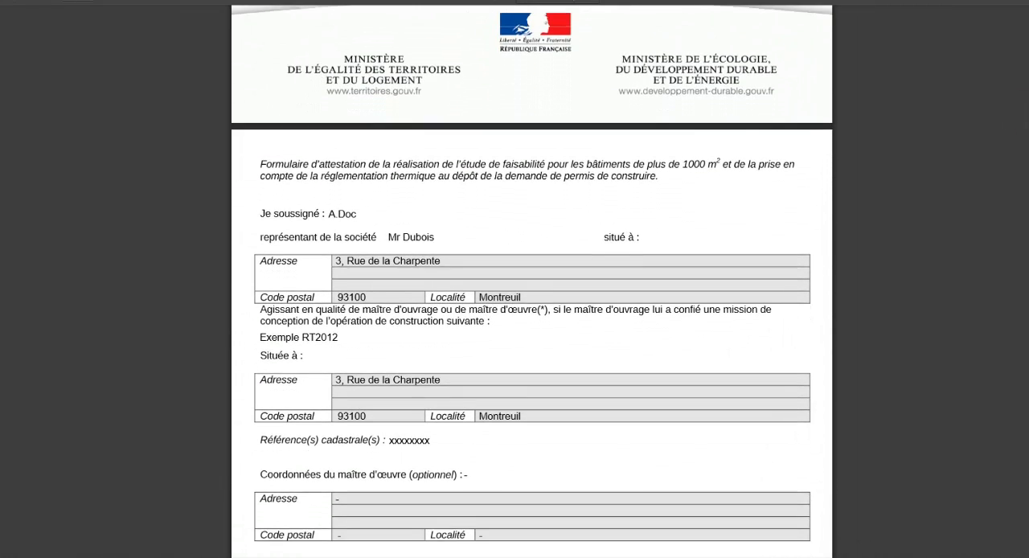
scroll(531, 282, down, 5)
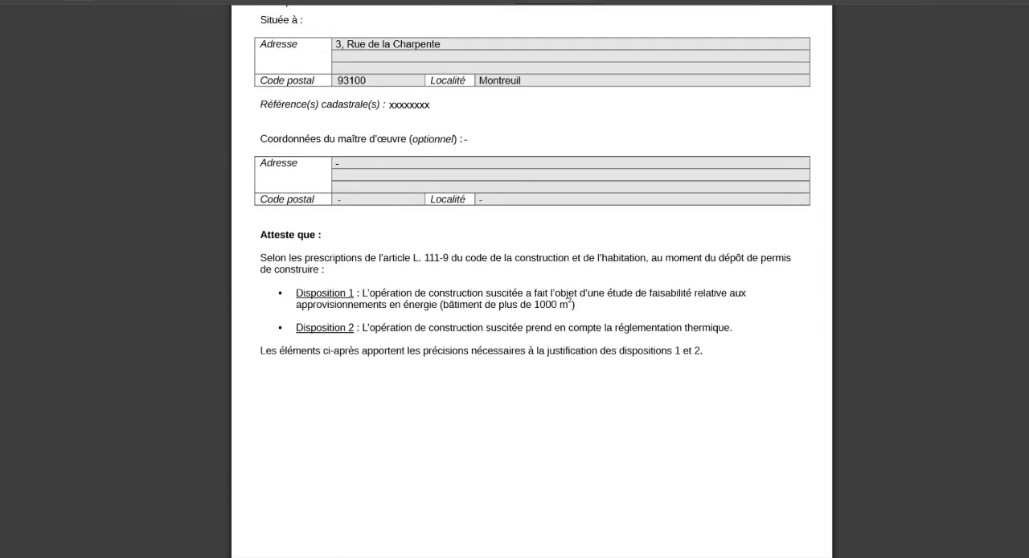
scroll(531, 281, down, 6)
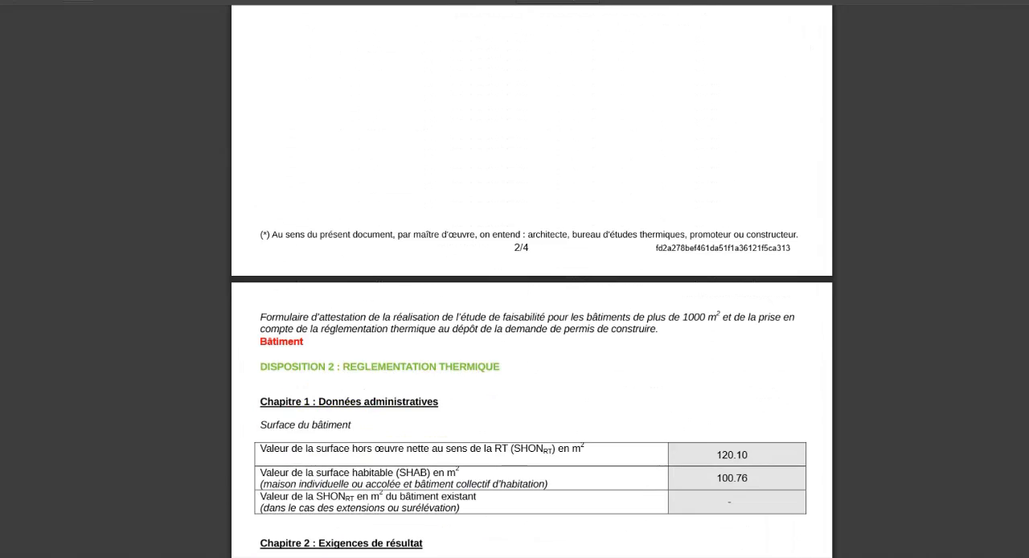
scroll(531, 282, down, 8)
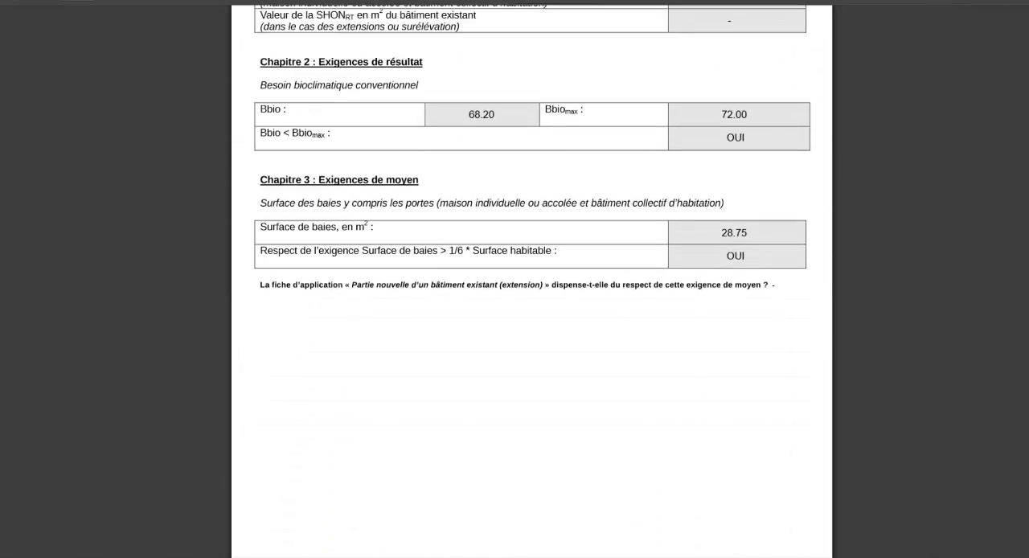
scroll(531, 281, down, 4)
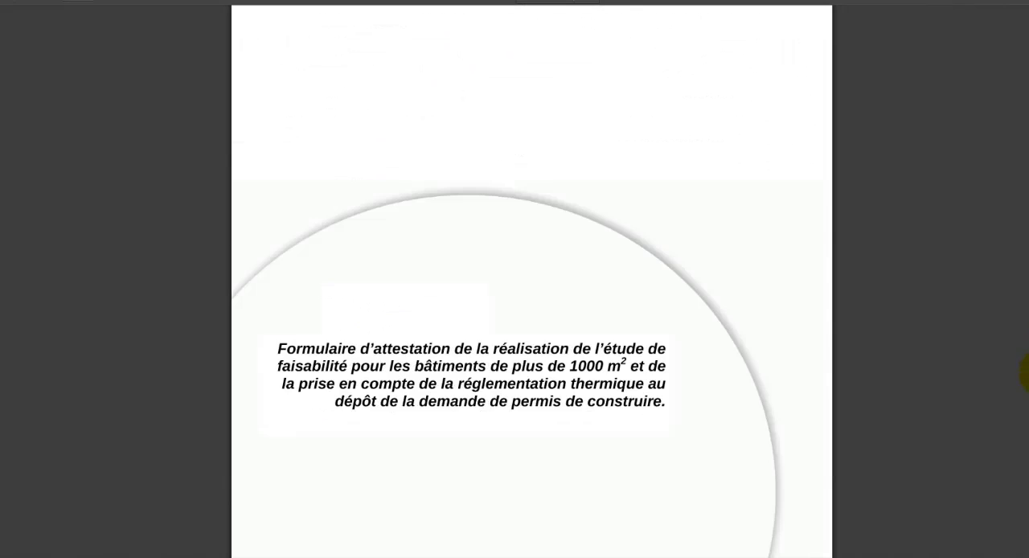
scroll(531, 281, down, 8)
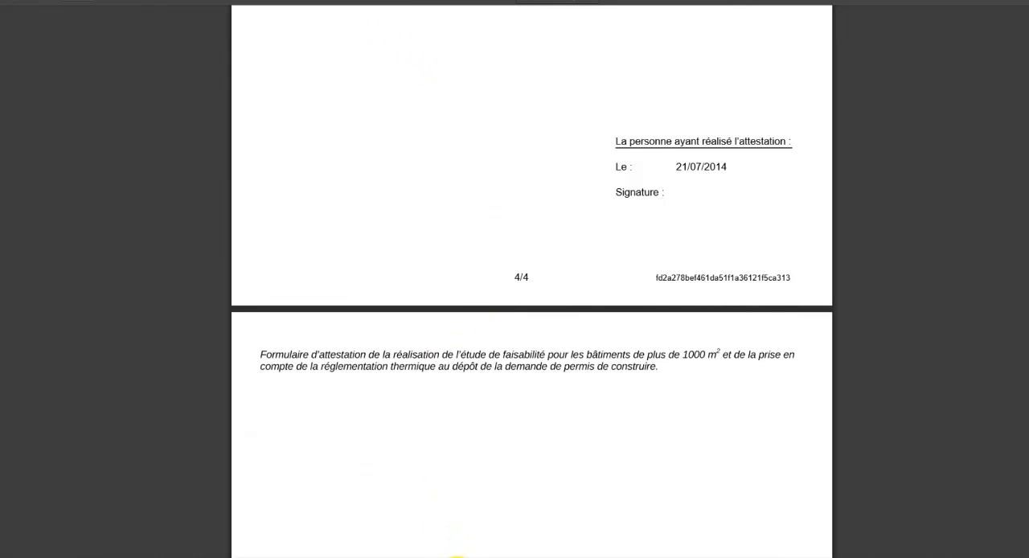
Step: Return to ArchiWIZARD and import chaudière gaz (ch+ECS) + plancher ch + VMC SF.xml from Ensembles d'equipements MI, keeping the generation and both distribution collections
click(456, 555)
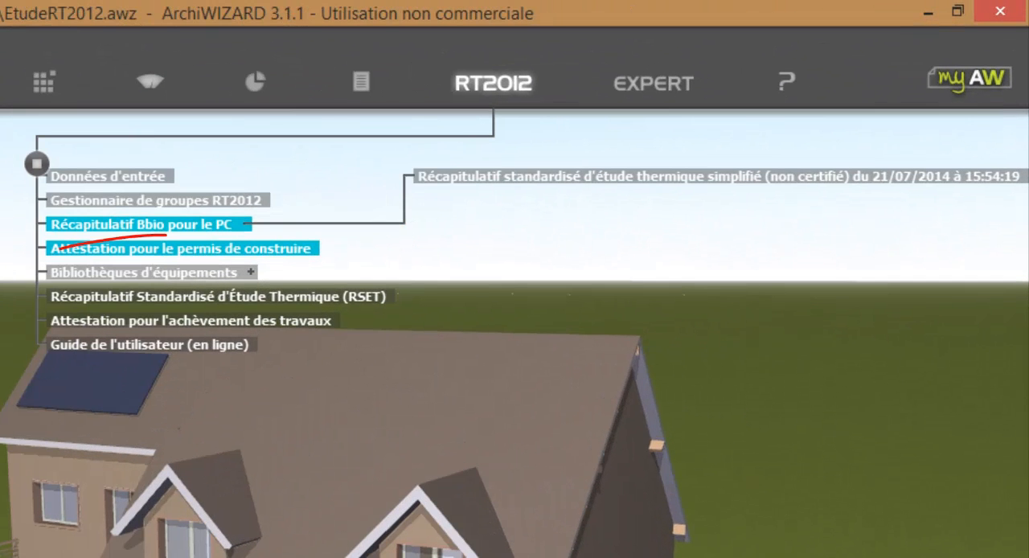
click(241, 274)
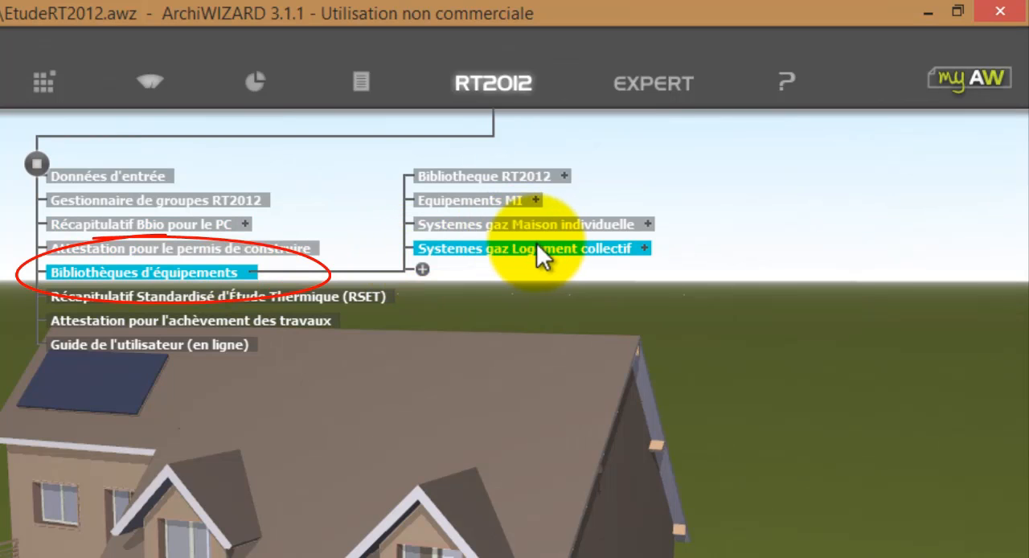
click(537, 200)
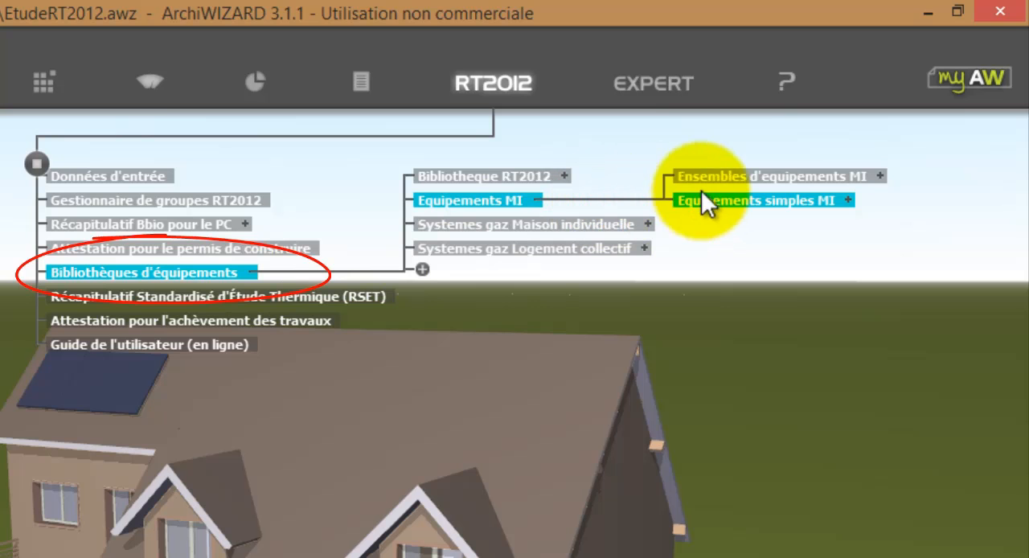
click(879, 174)
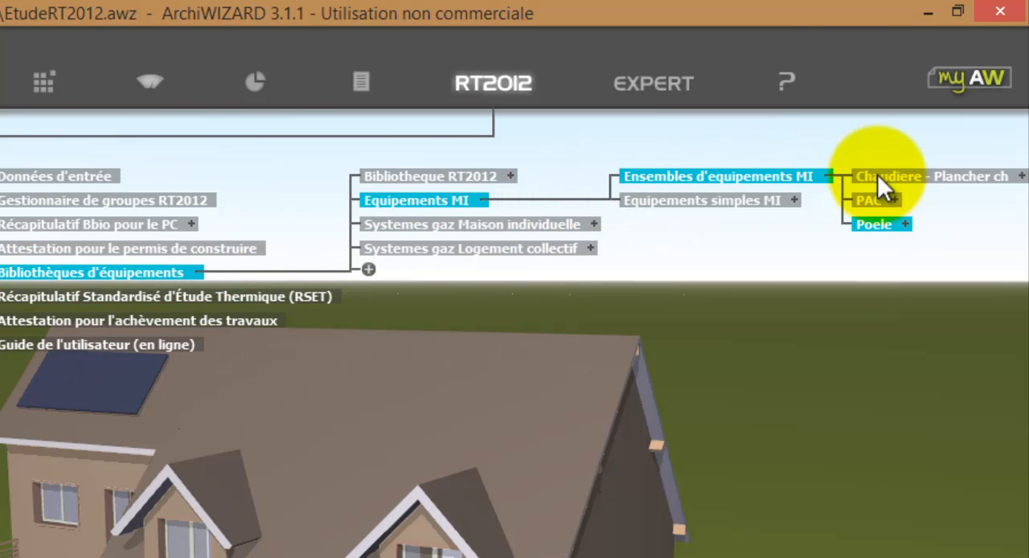
click(1023, 178)
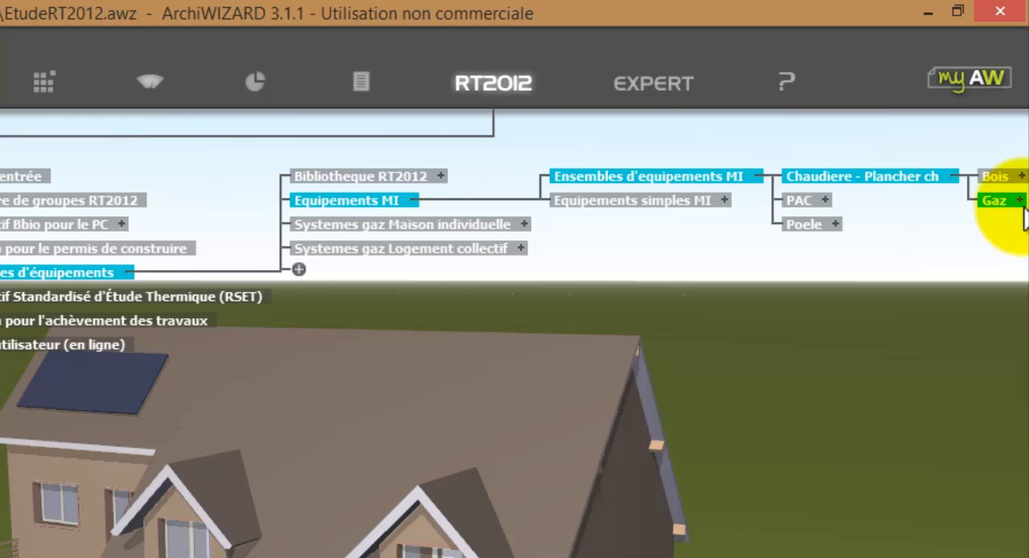
click(1021, 205)
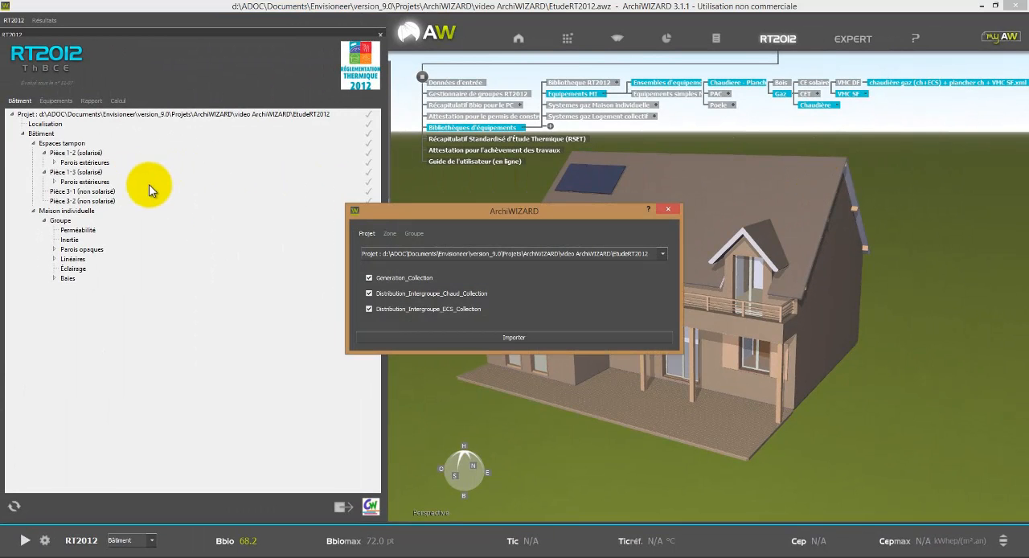
click(464, 342)
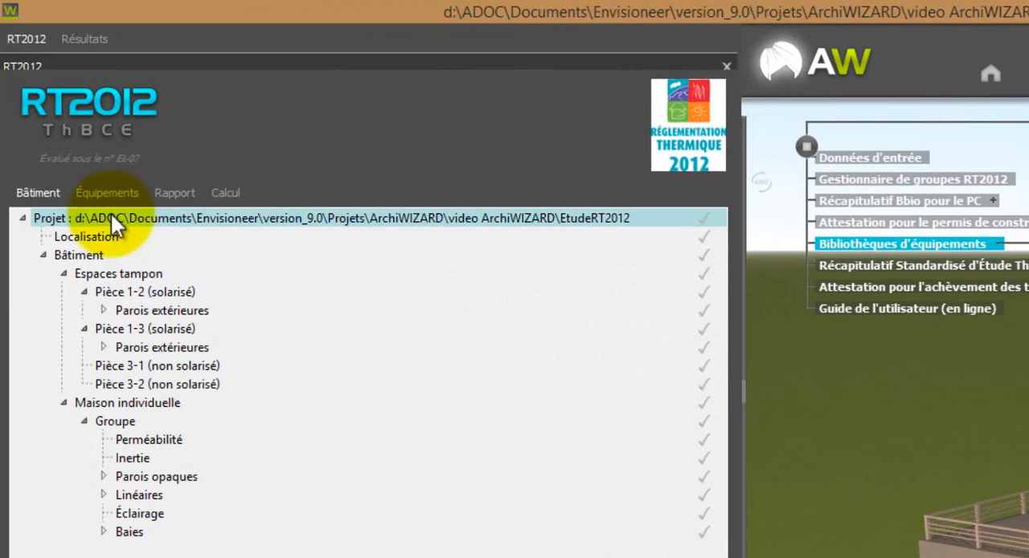
Step: Examine the imported equipment tree, expanding Generation, Emetteur Eau : Plancher chauffant and emetteur ECS
click(112, 193)
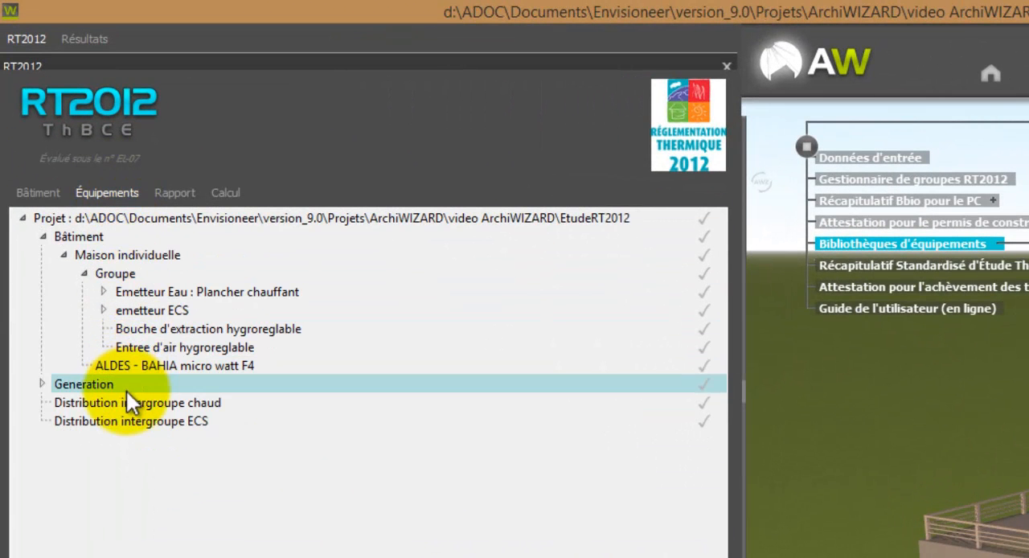
click(43, 383)
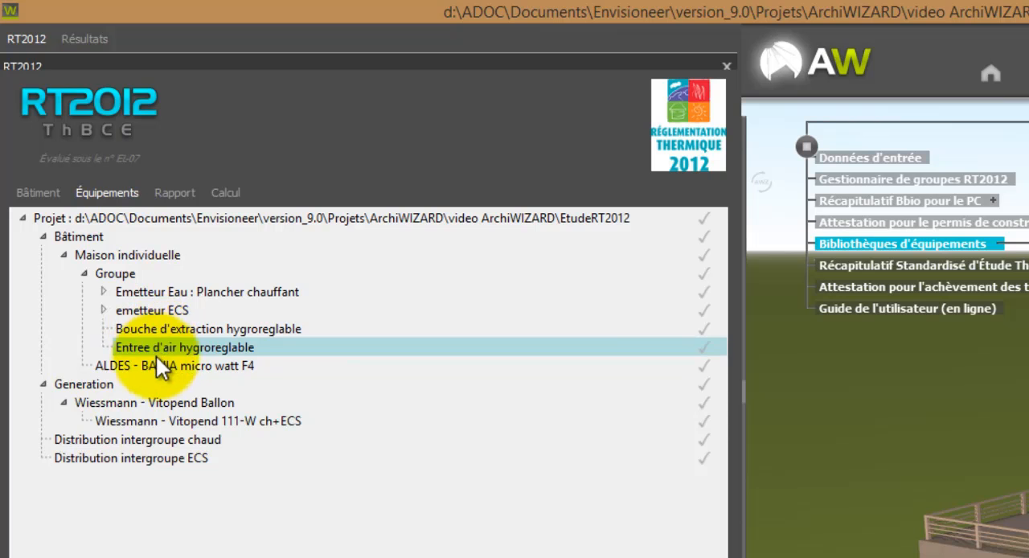
click(103, 291)
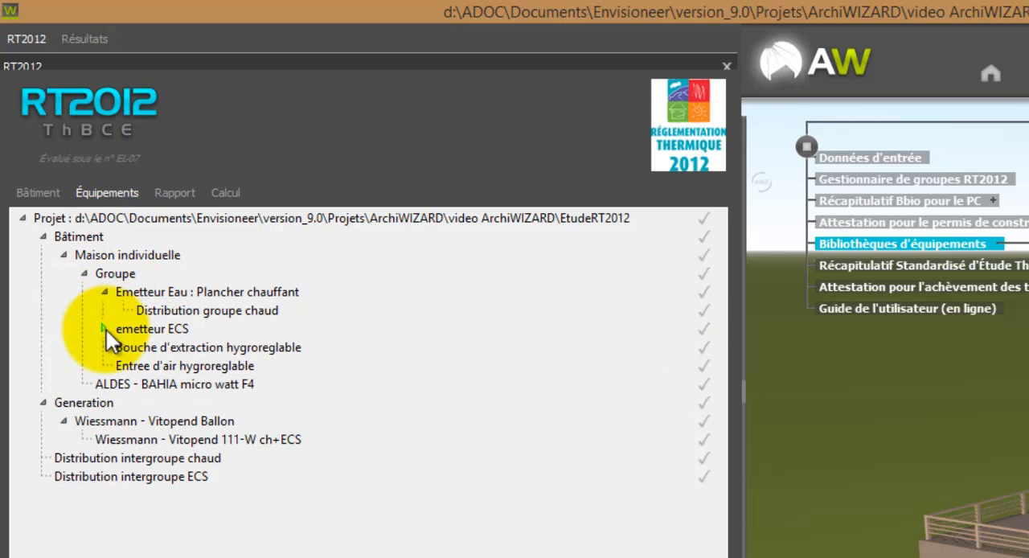
click(104, 328)
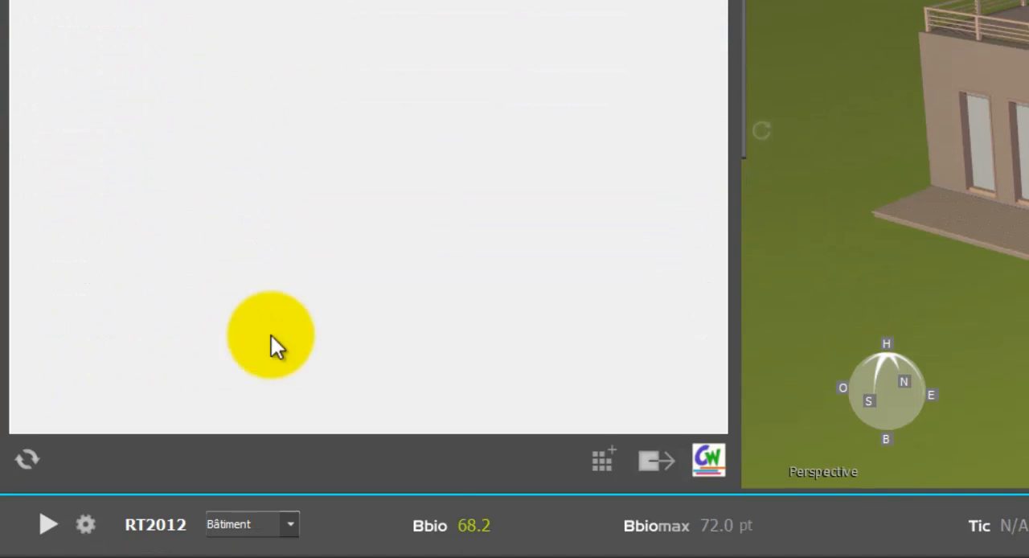
Step: Run the RT2012 calculation despite the unvalidated elements and check Cep against Cepmax
click(47, 525)
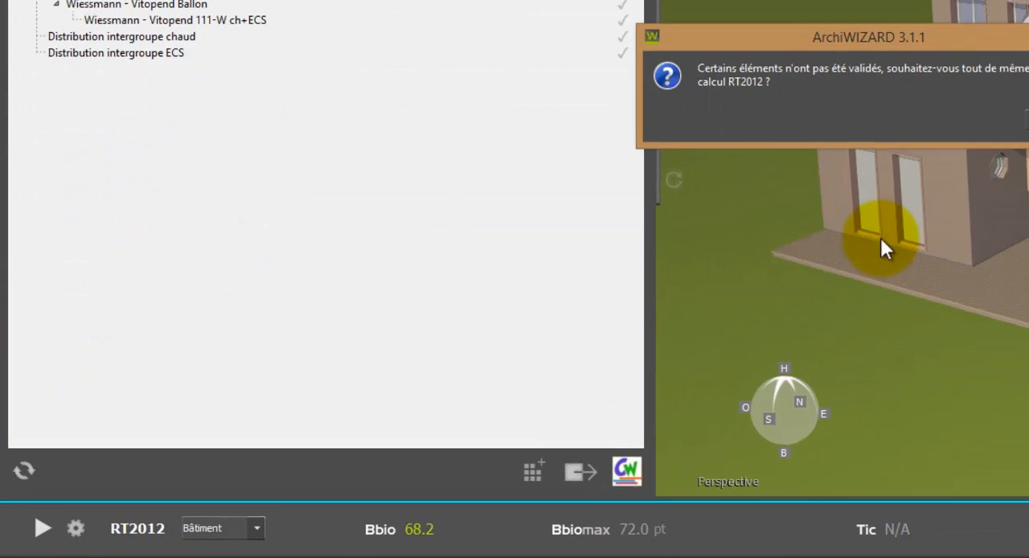
click(896, 157)
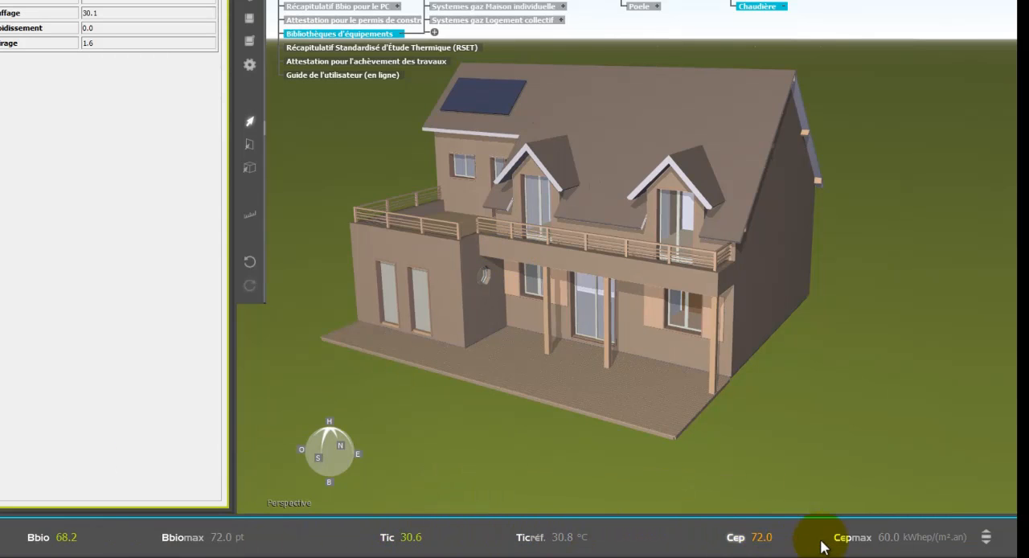
mouse_move(888, 555)
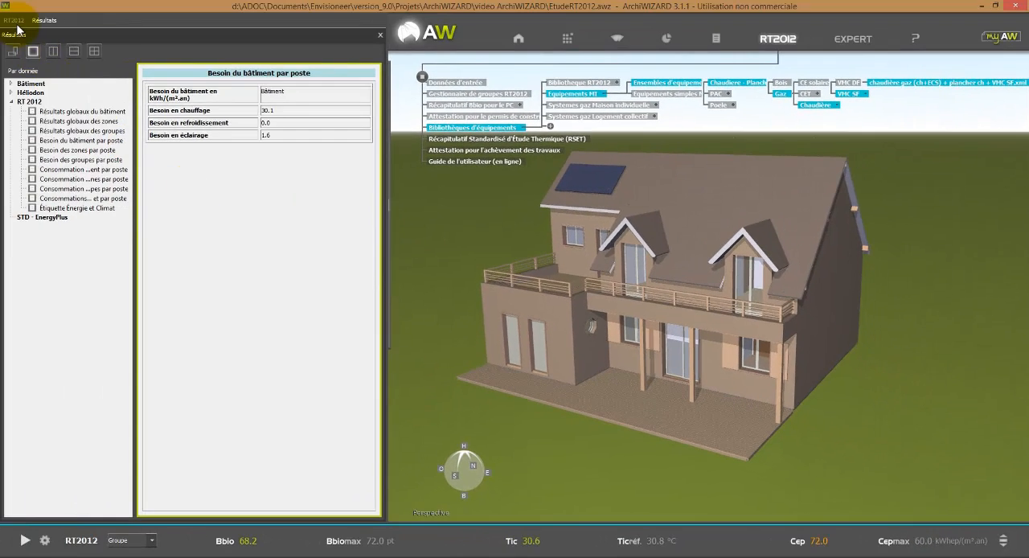
Step: Open the Wiessmann - Vitopend Ballon settings and import the VIESSMANN - VITODENS 200-W WB2C 65-26Kw condensing gas boiler from Equipements simples MI
click(16, 22)
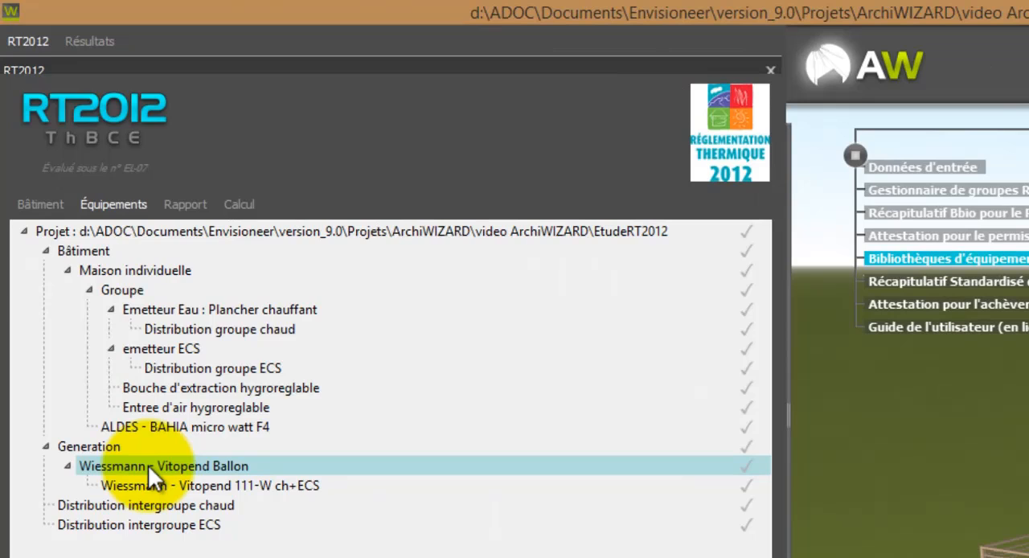
double_click(147, 465)
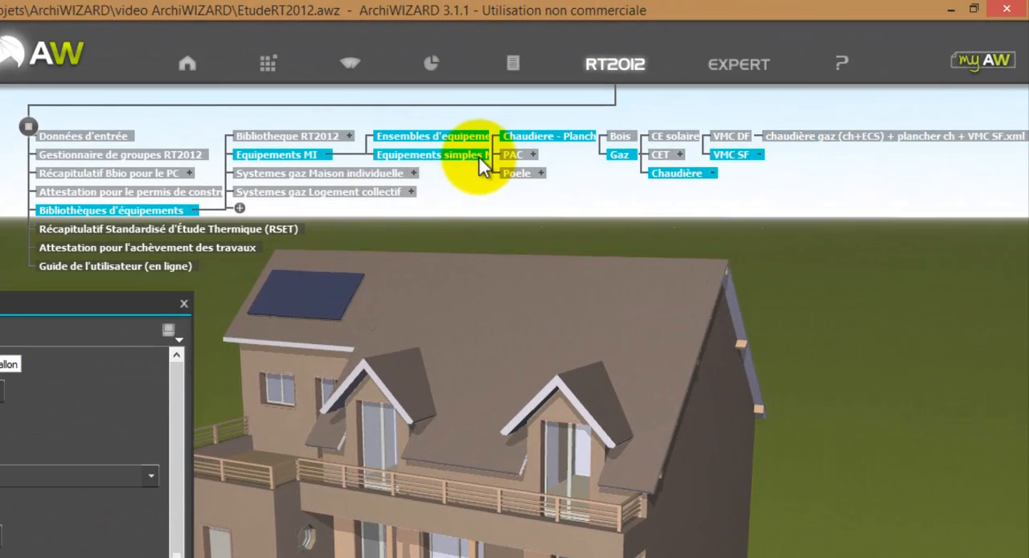
click(480, 158)
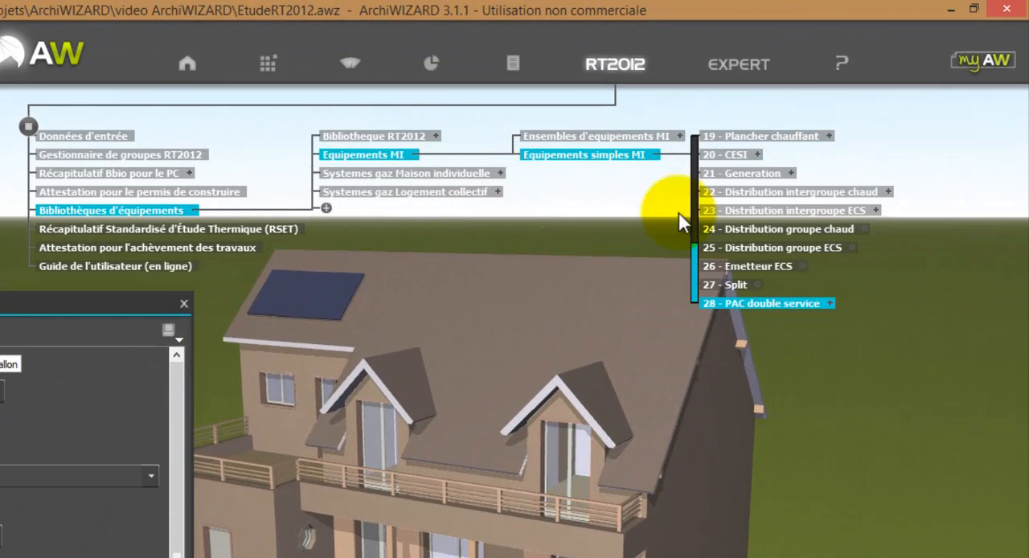
drag(695, 250, 725, 150)
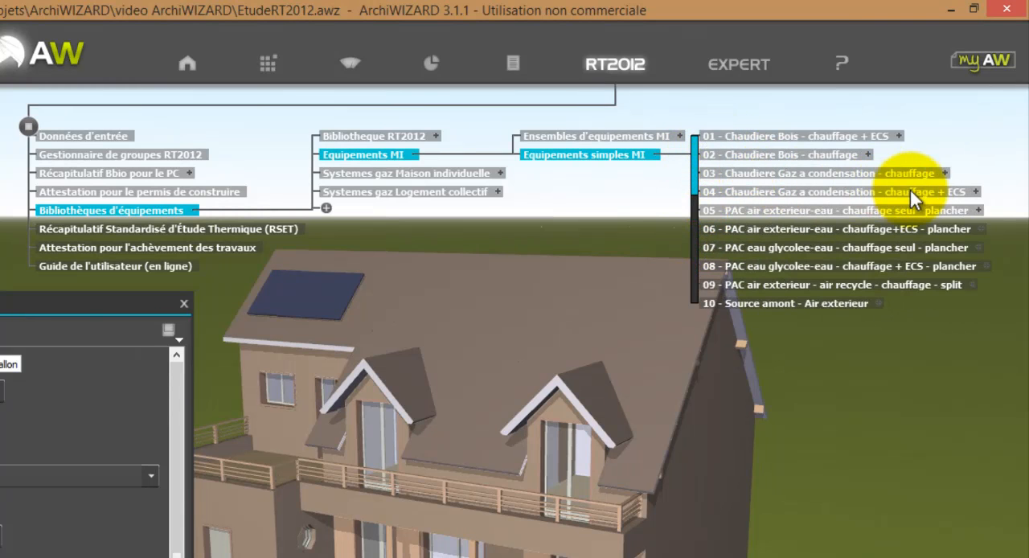
click(978, 192)
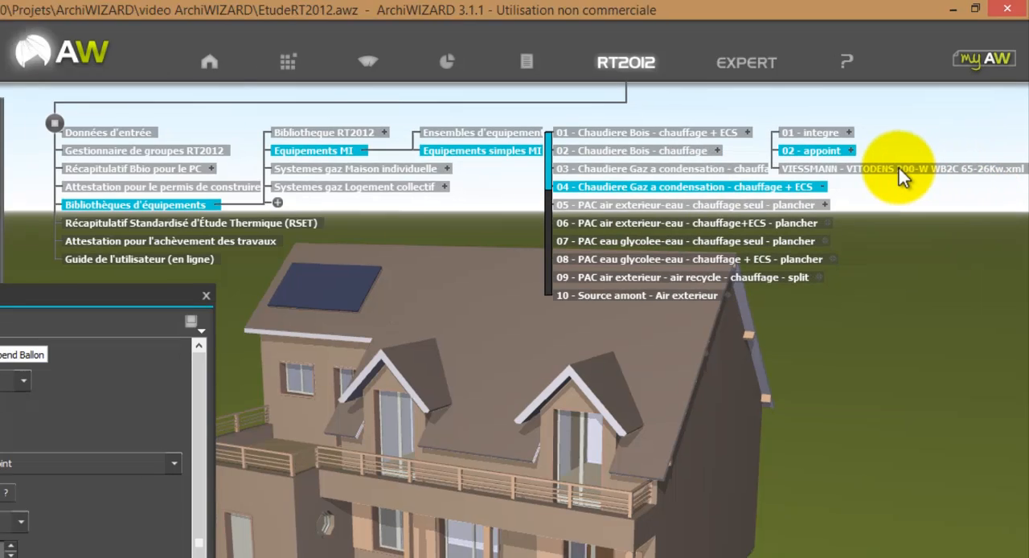
double_click(895, 172)
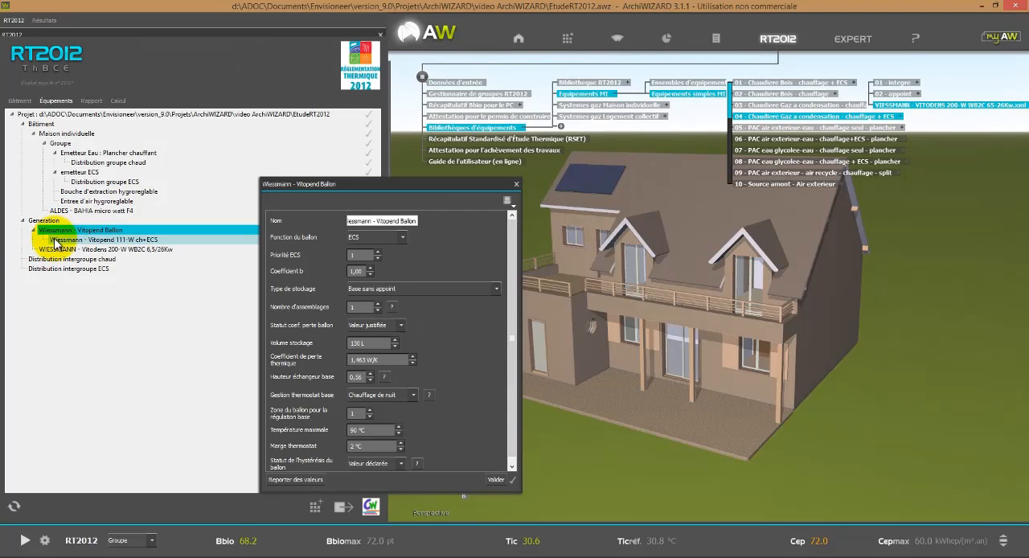
Step: Delete the Wiessmann - Vitopend Ballon from Generation and rerun the RT2012 calculation despite the unvalidated elements
key(Delete)
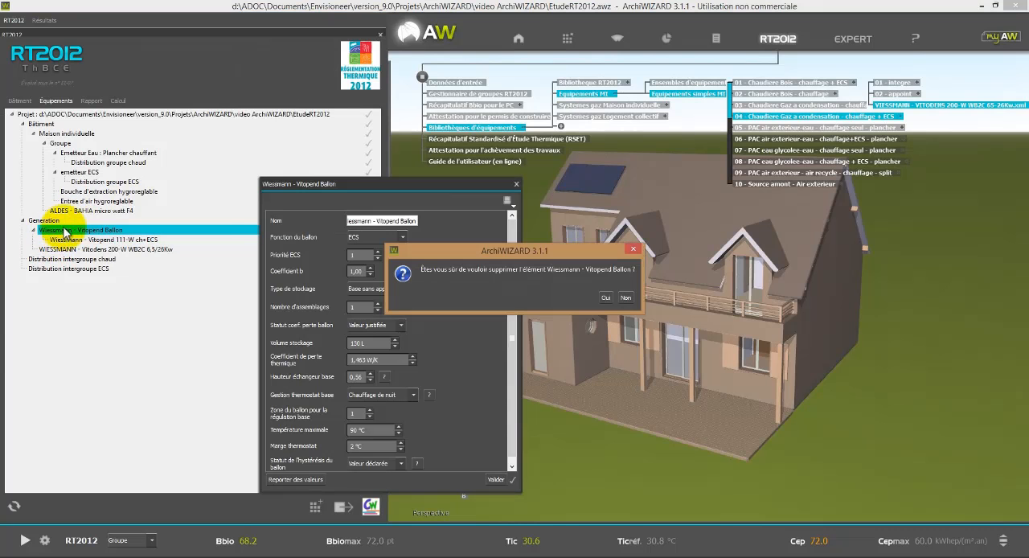
click(605, 298)
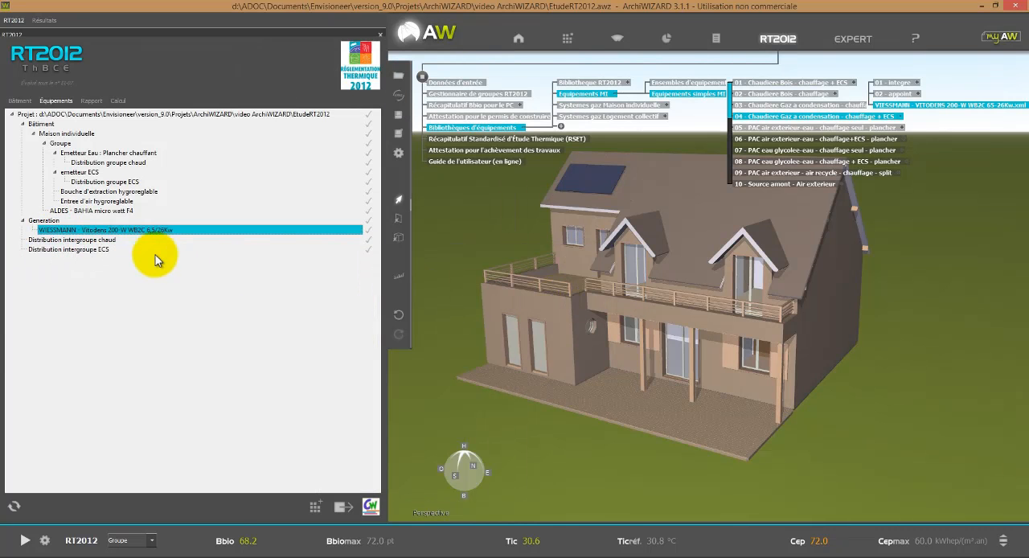
click(25, 540)
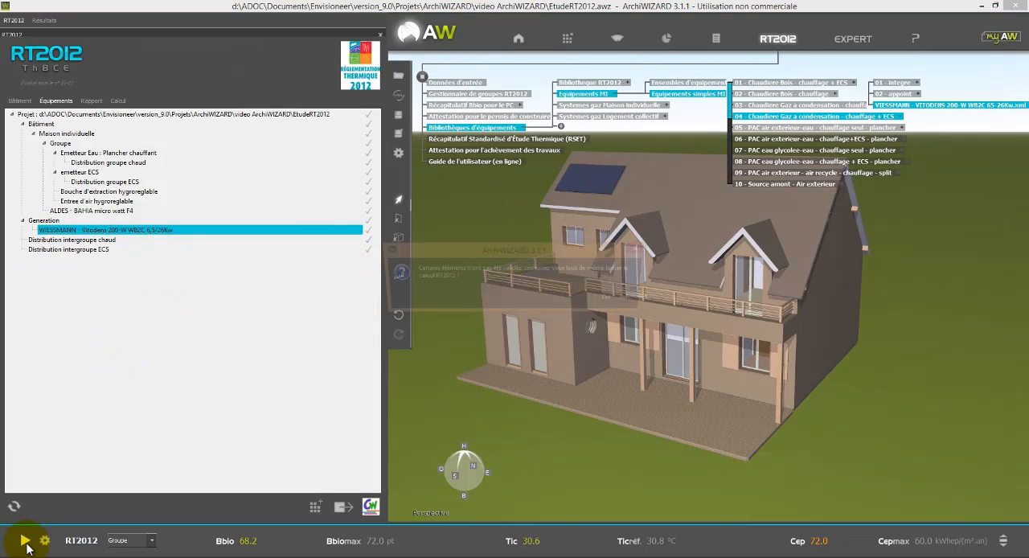
click(612, 299)
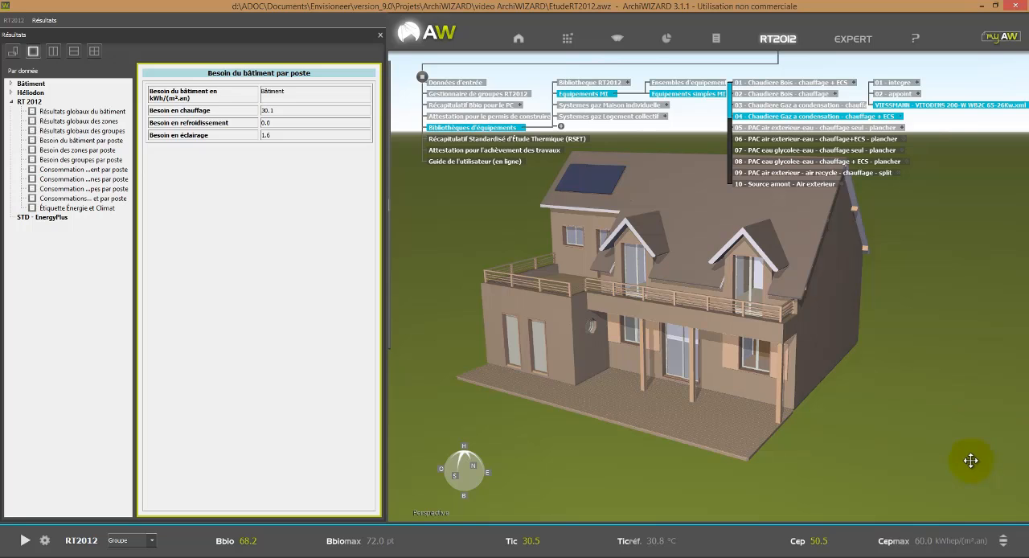
mouse_move(391, 61)
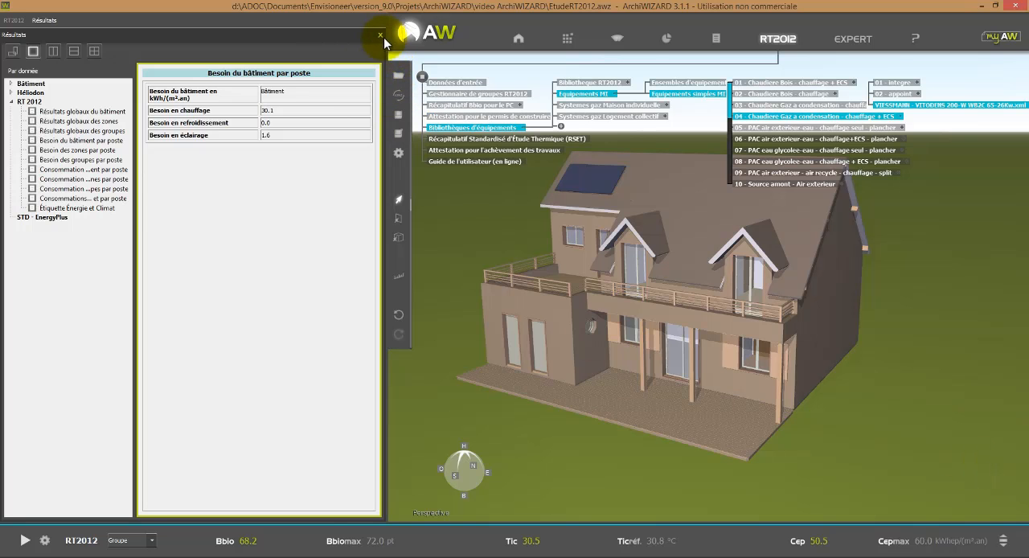
click(381, 36)
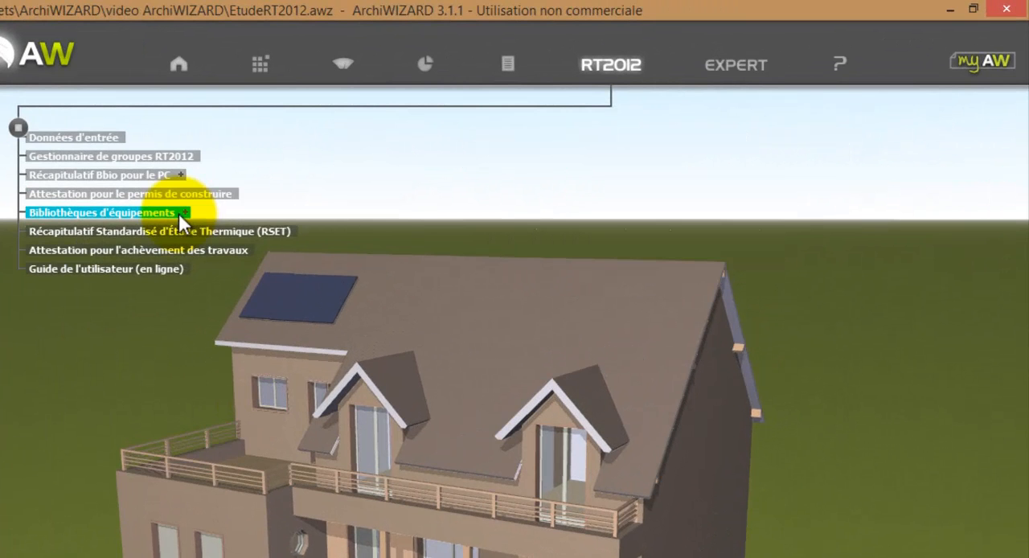
Step: Generate the Récapitulatif Standardisé d'Étude Thermique (RSET) and look through the uncertified report down to the wall and floor tables
click(173, 231)
click(336, 498)
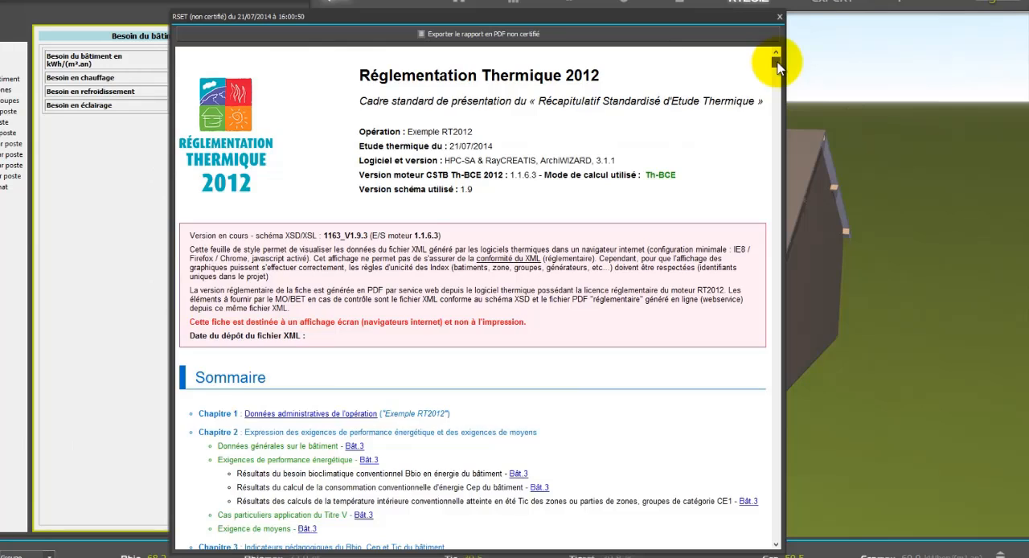
drag(776, 63, 736, 280)
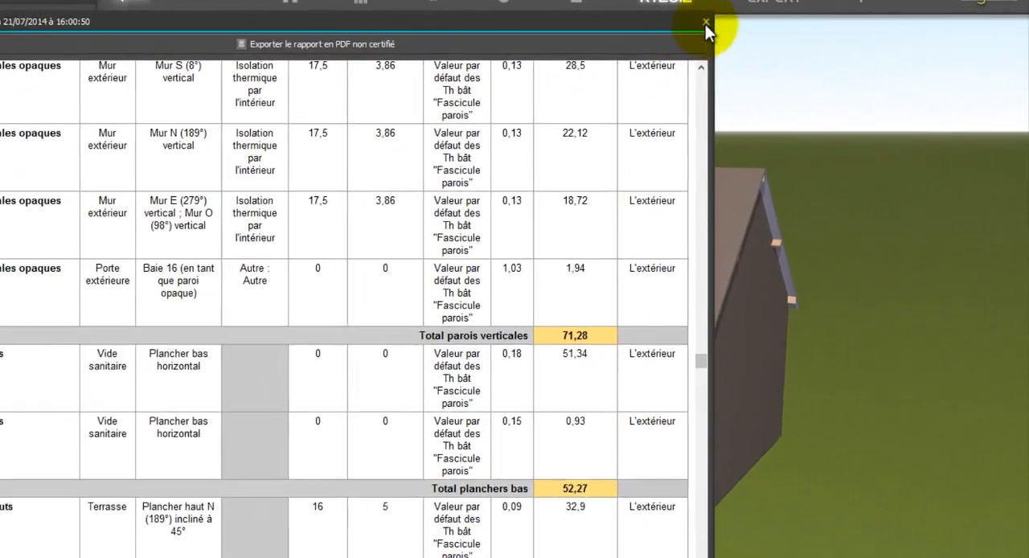
click(730, 20)
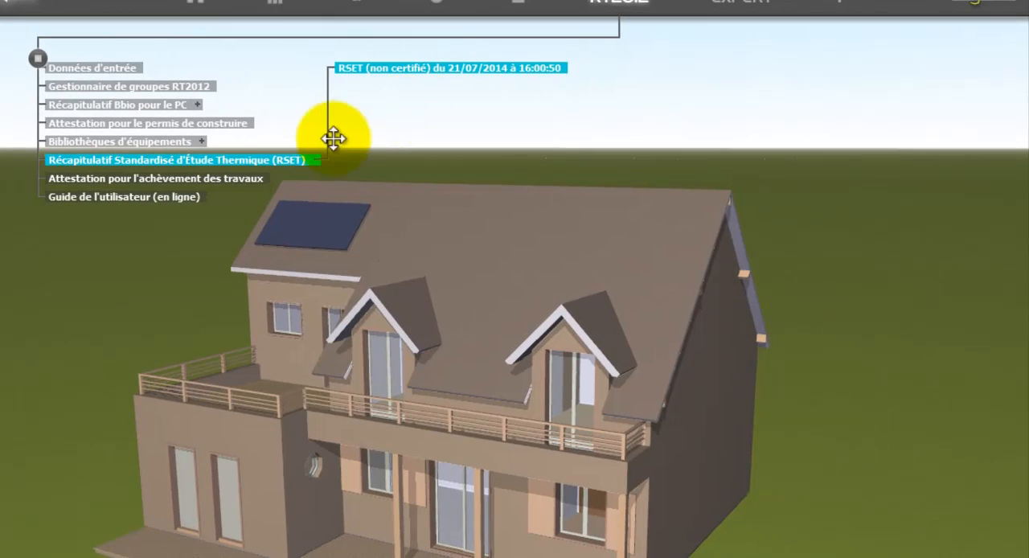
Step: Certify the RSET for the completion-of-works attestation and save it as EtudeRT2012 - RSET.xml in the video ArchiWIZARD folder
click(250, 178)
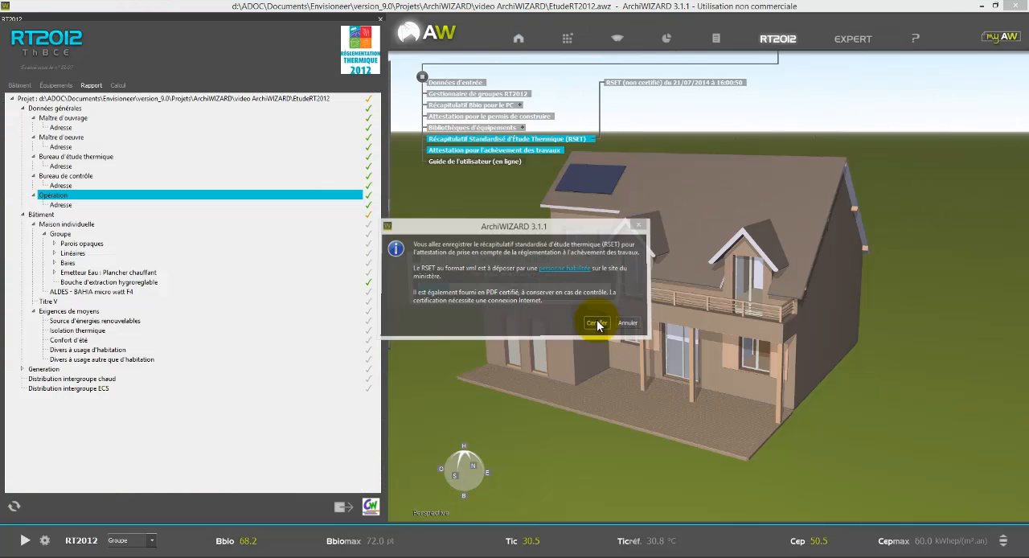
click(336, 459)
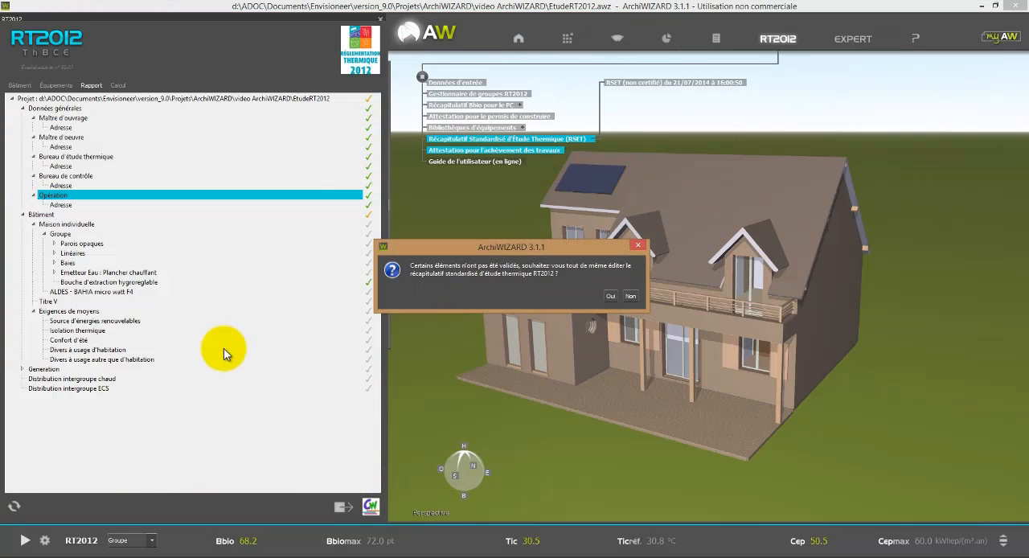
click(610, 297)
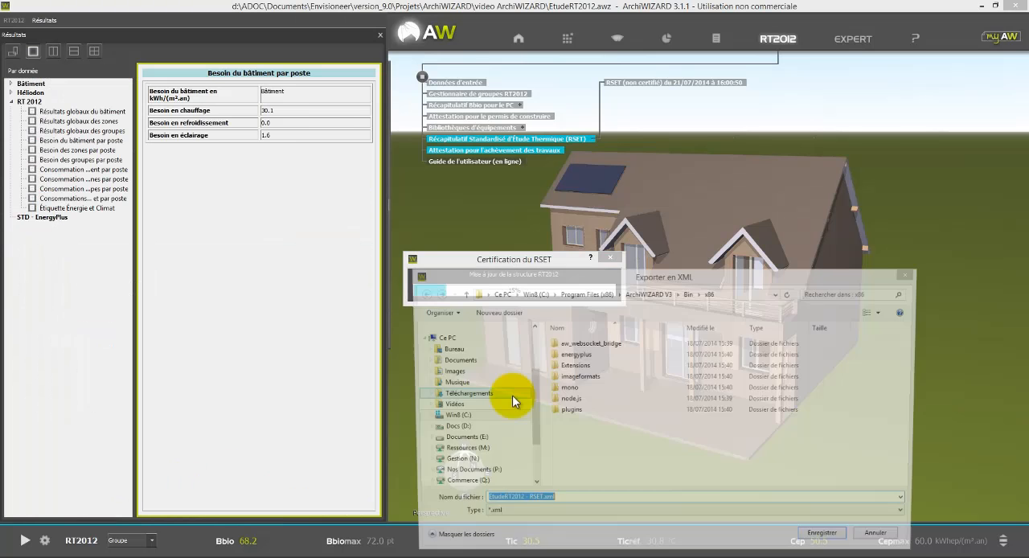
scroll(524, 376, up, 3)
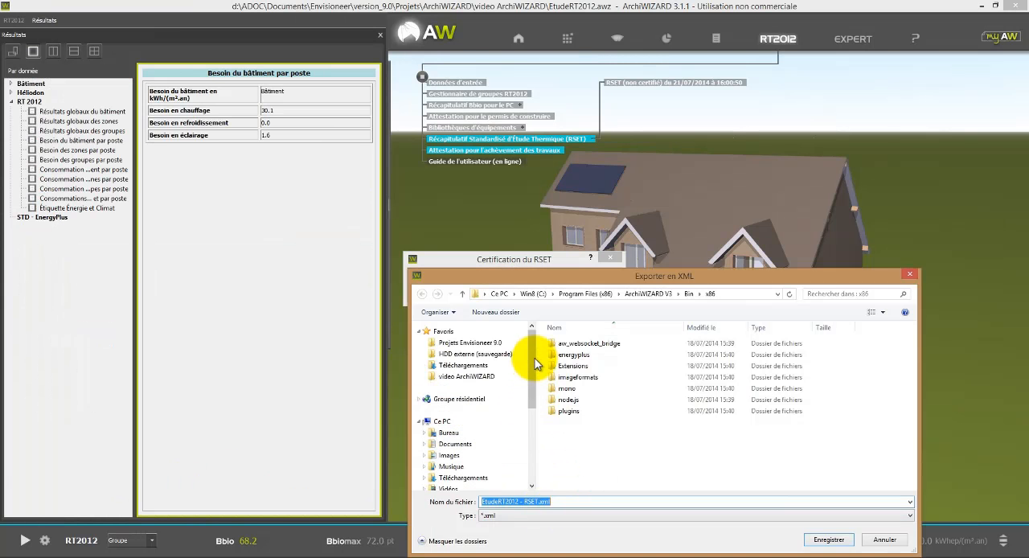
click(486, 377)
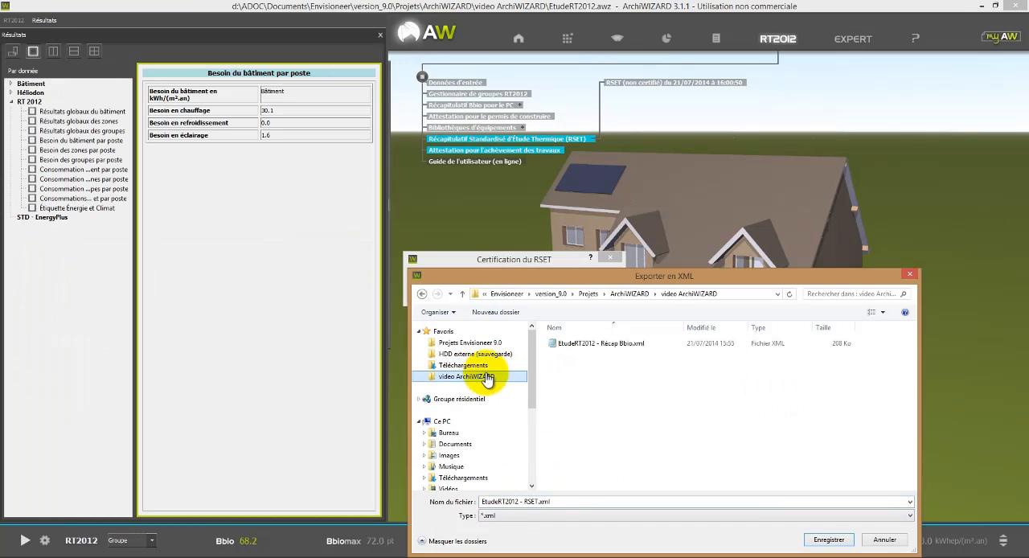
click(828, 539)
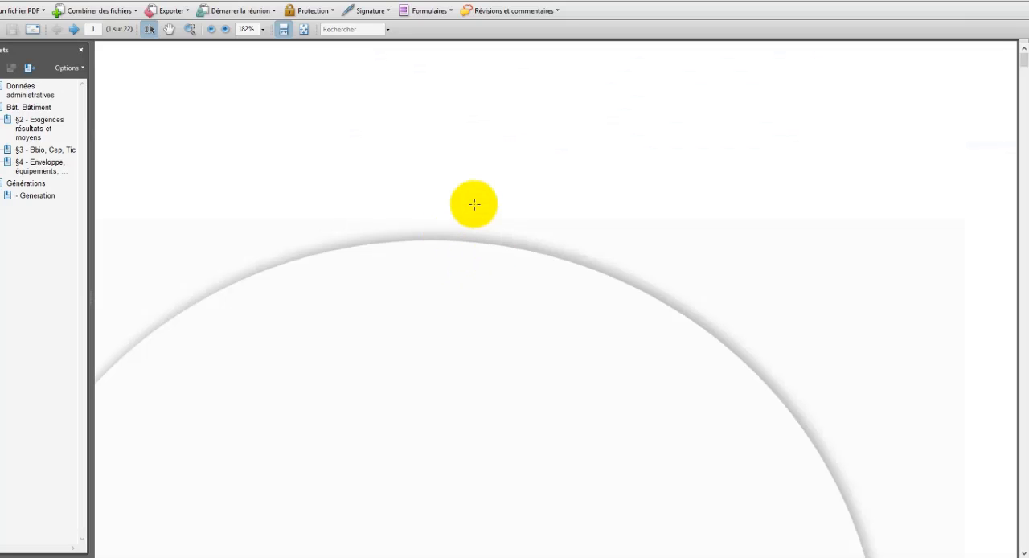
Step: Review the certified RSET PDF from the administrative data through the requirements, Bbio, Cep and Tic indicators to the equipment sheets
ctrl+scroll(496, 261, down, 1)
ctrl+scroll(495, 260, down, 3)
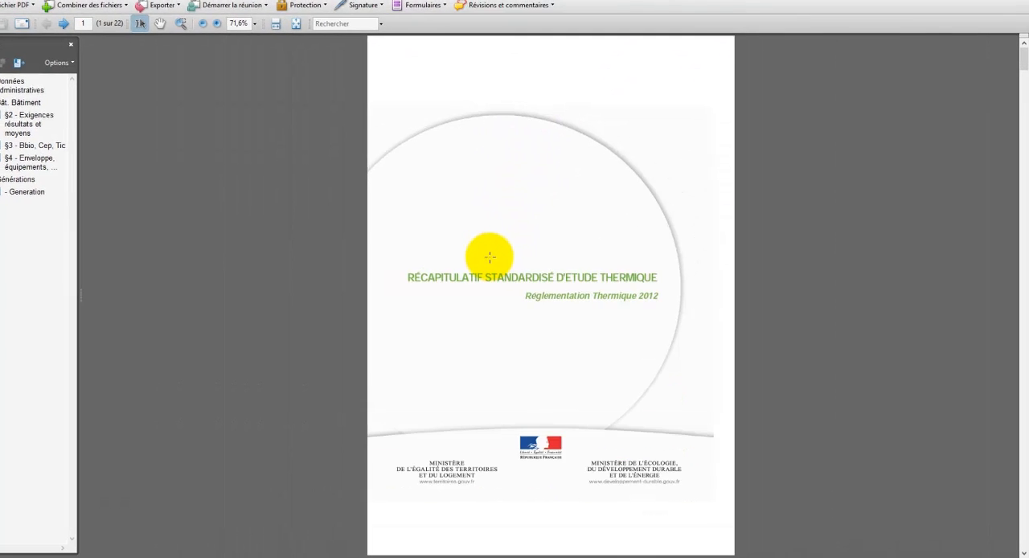
scroll(597, 267, down, 5)
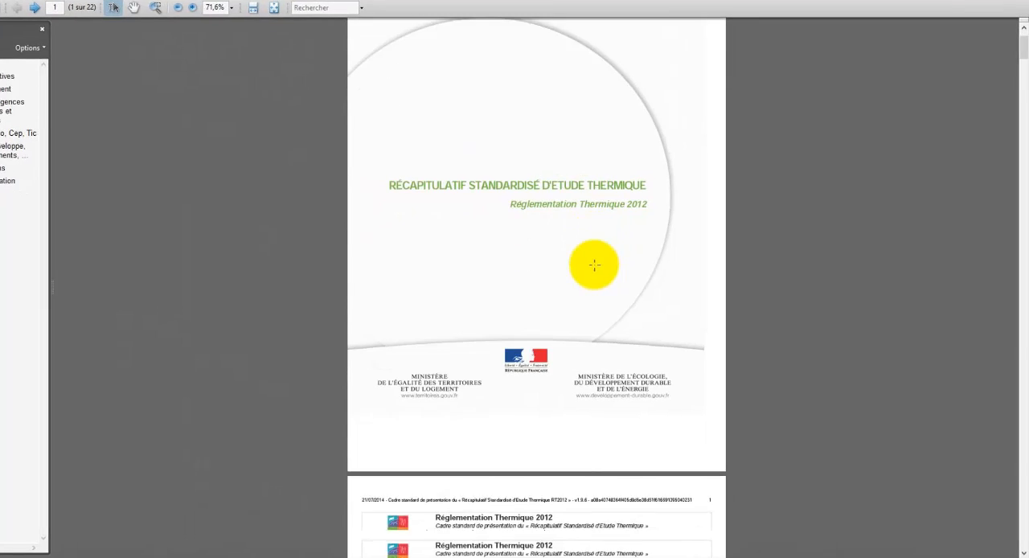
scroll(586, 266, down, 5)
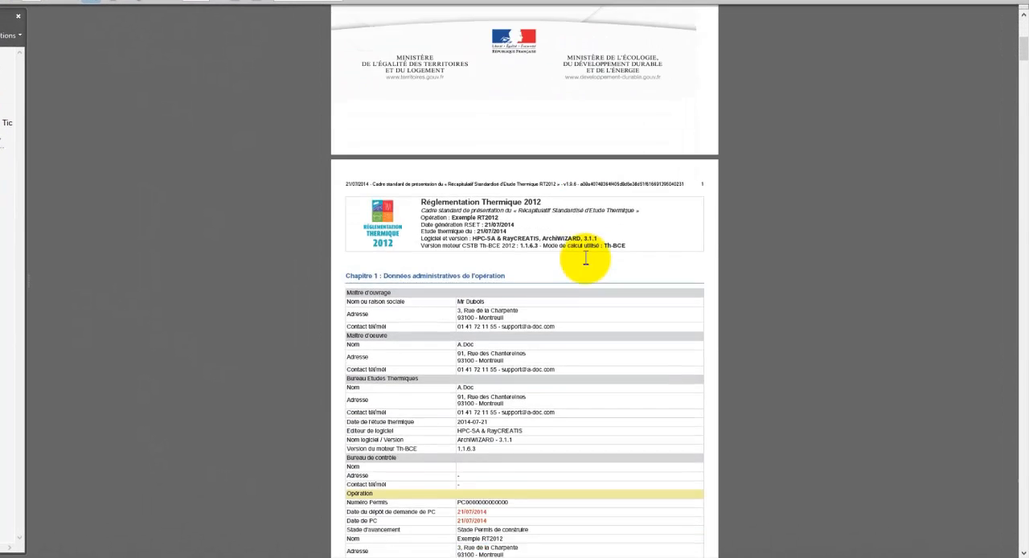
scroll(585, 258, down, 5)
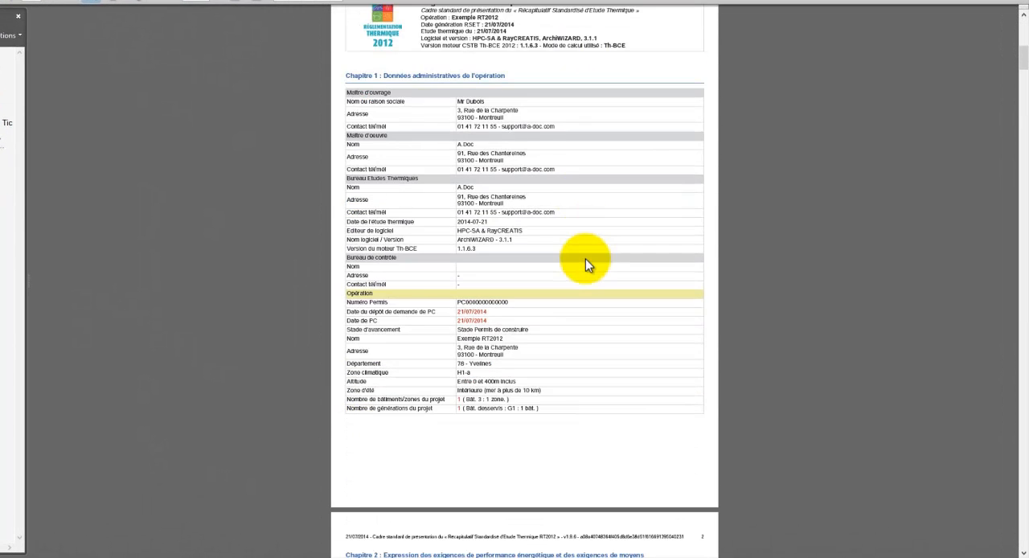
scroll(585, 258, down, 5)
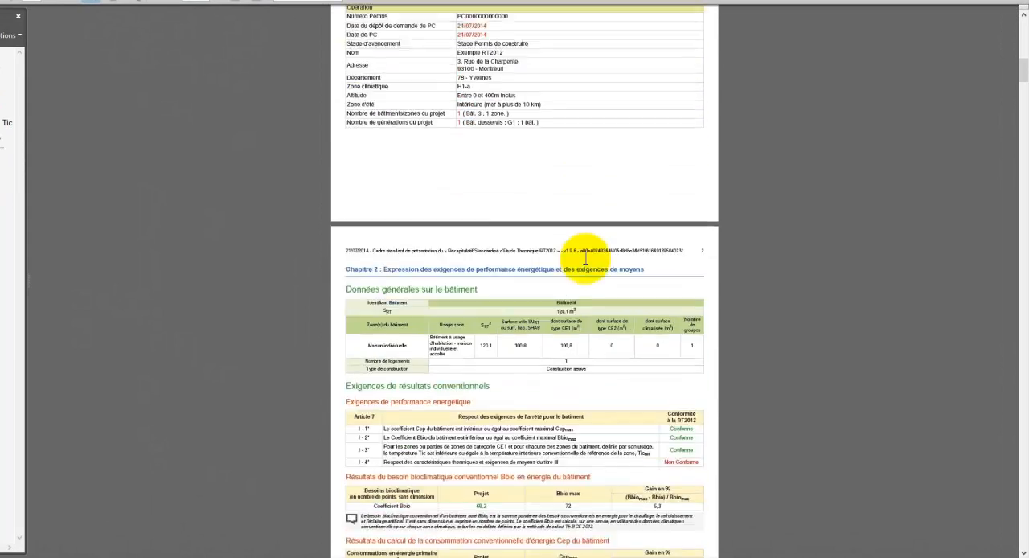
scroll(586, 258, down, 10)
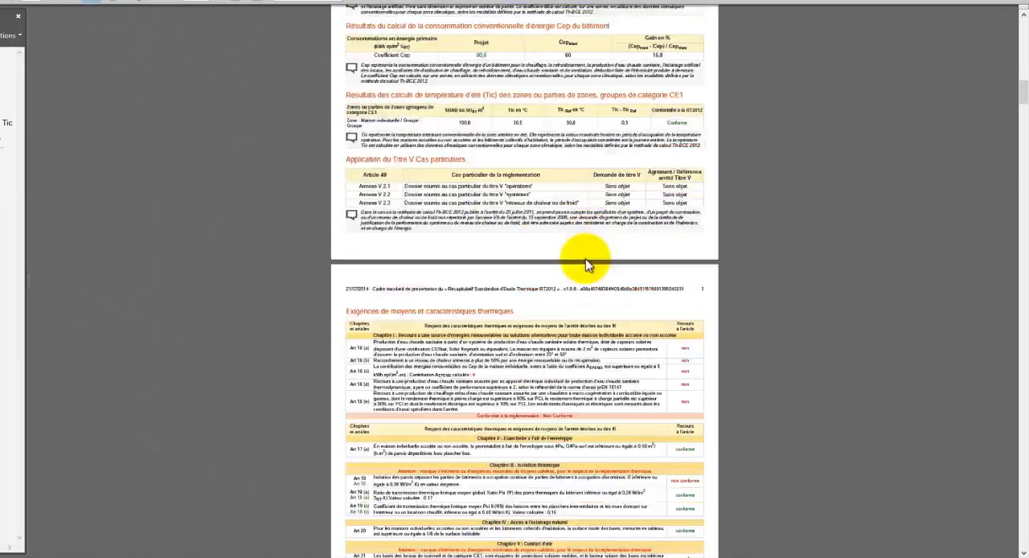
scroll(585, 258, down, 10)
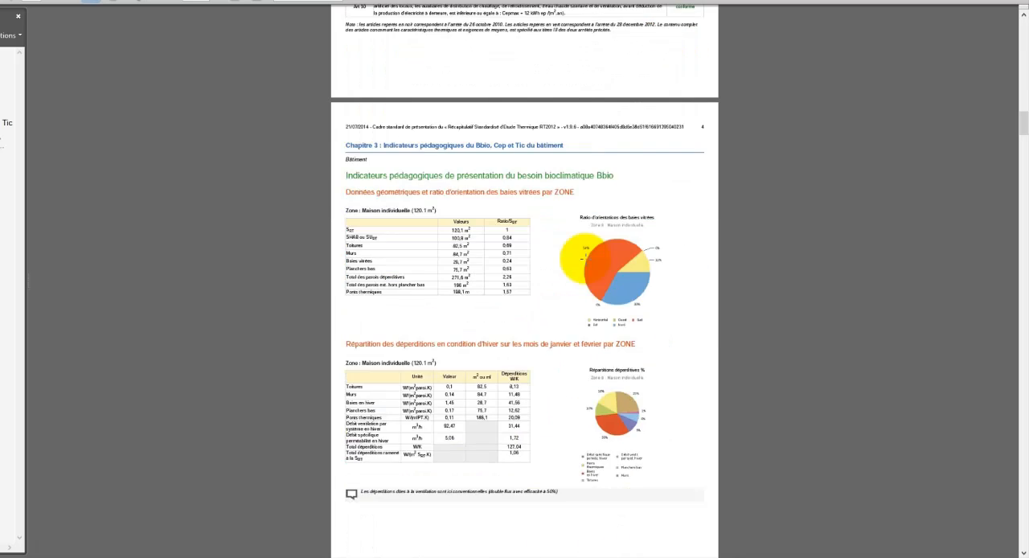
scroll(585, 259, down, 10)
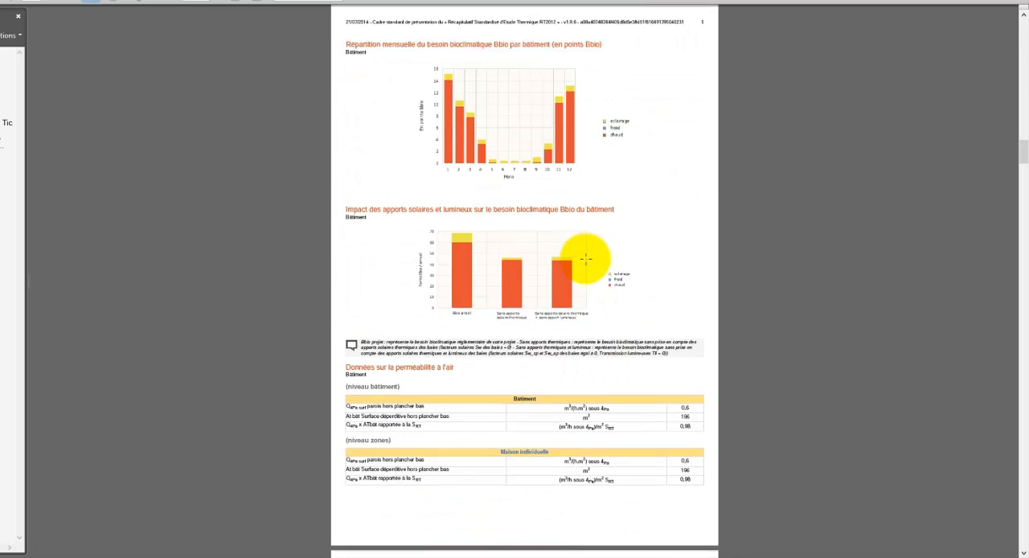
scroll(588, 255, down, 10)
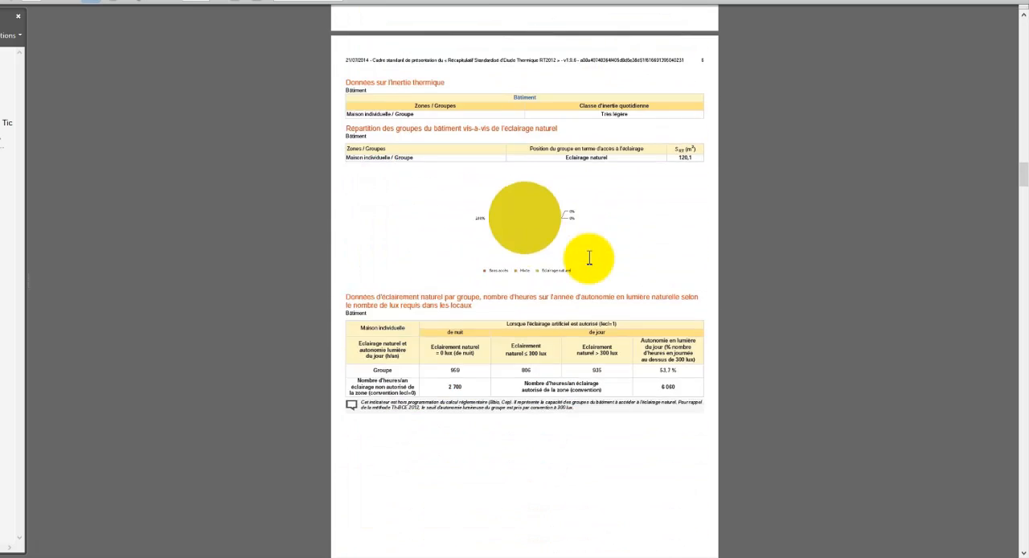
scroll(589, 257, down, 10)
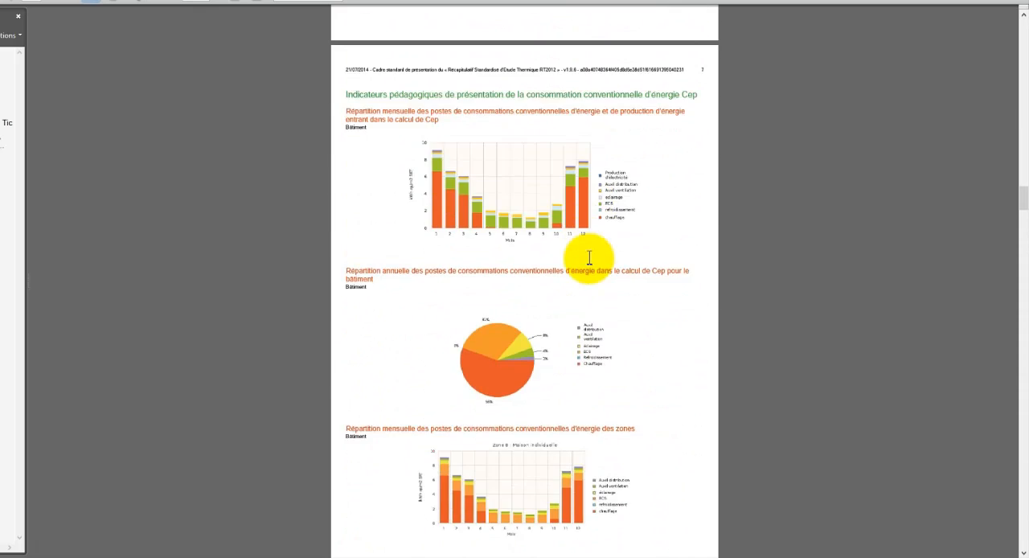
scroll(589, 259, down, 10)
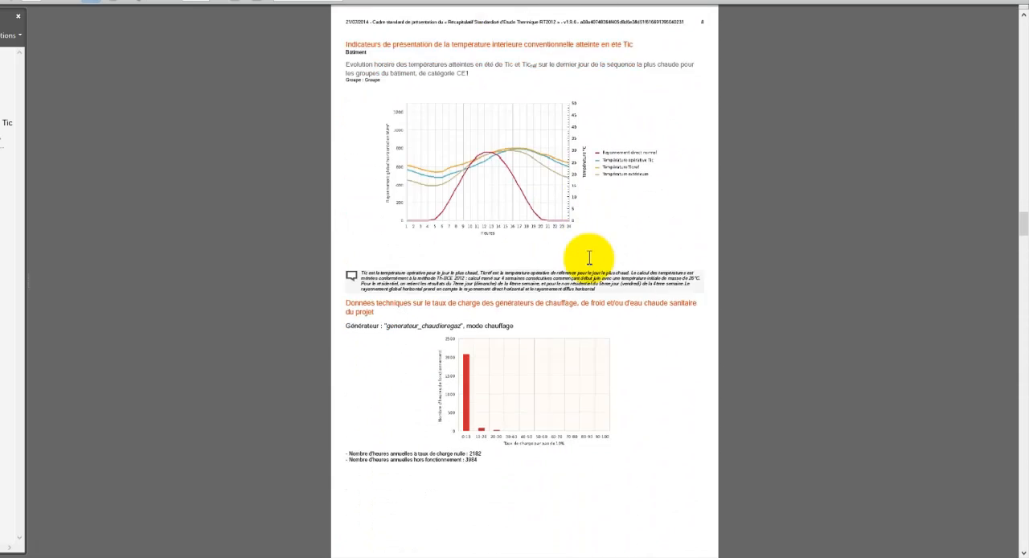
scroll(588, 260, down, 10)
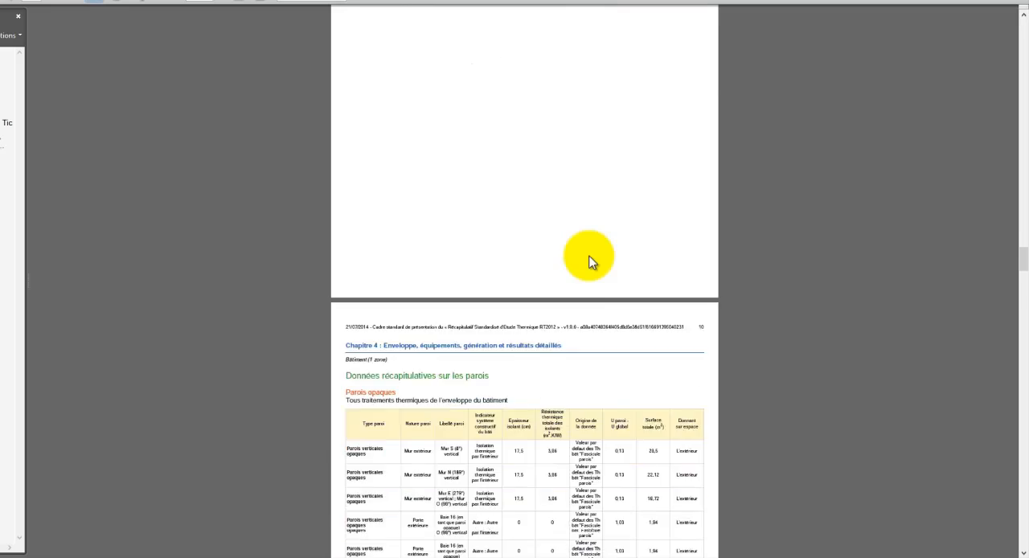
scroll(588, 252, down, 10)
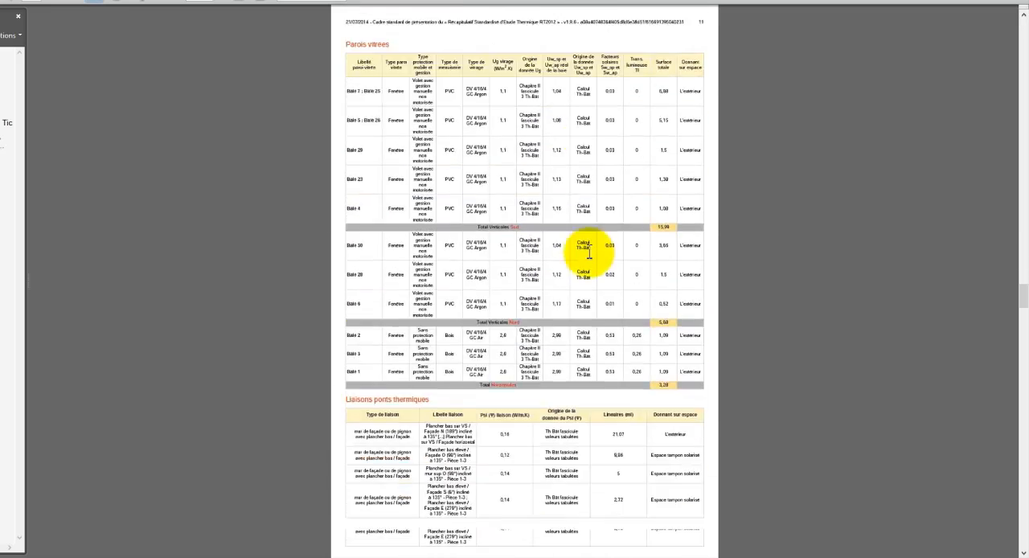
scroll(601, 246, down, 3)
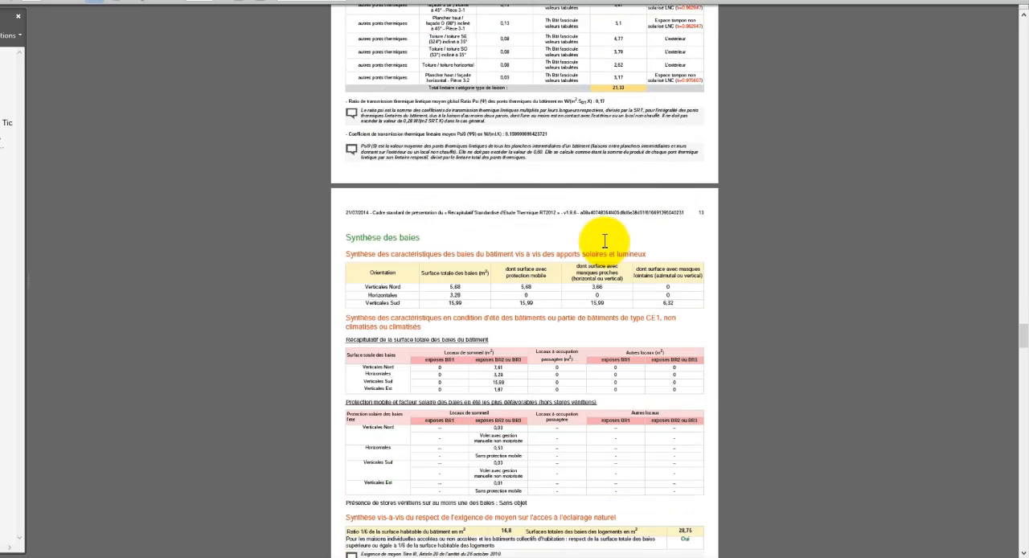
scroll(605, 241, down, 9)
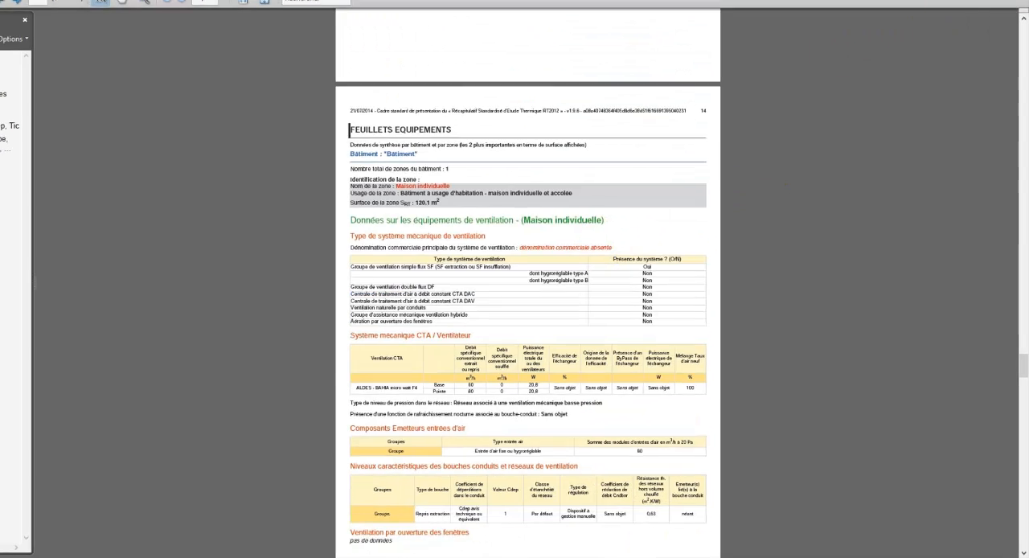
click(1015, 5)
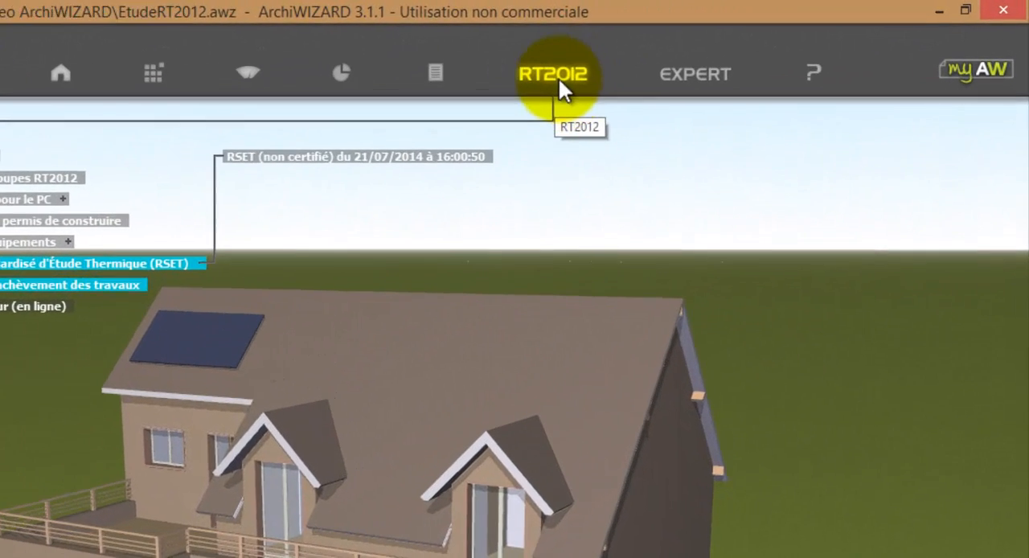
Step: Open the EN 12831 - Calcul des déperditions expert module for the house's heat-loss calculation
click(639, 60)
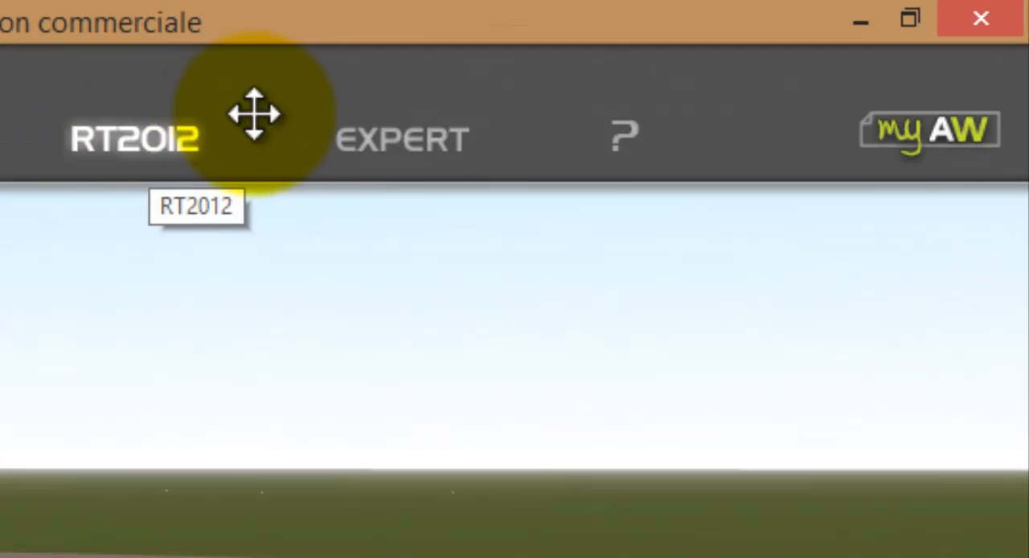
click(406, 145)
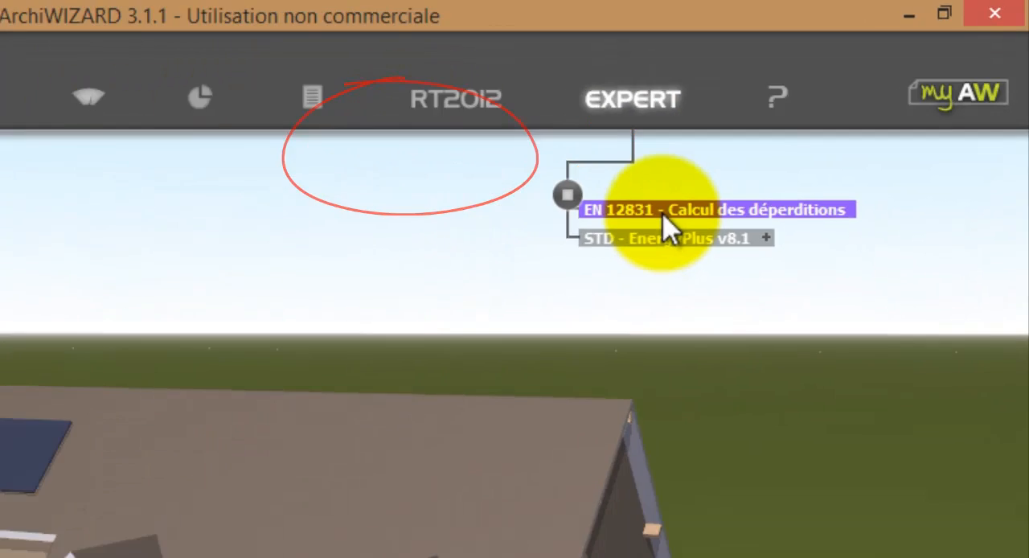
click(514, 304)
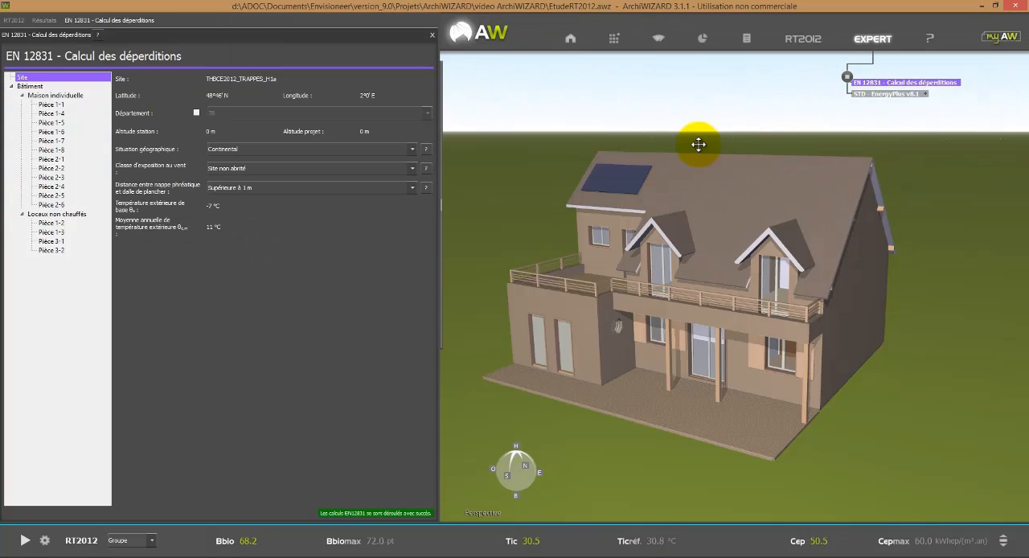
mouse_move(437, 236)
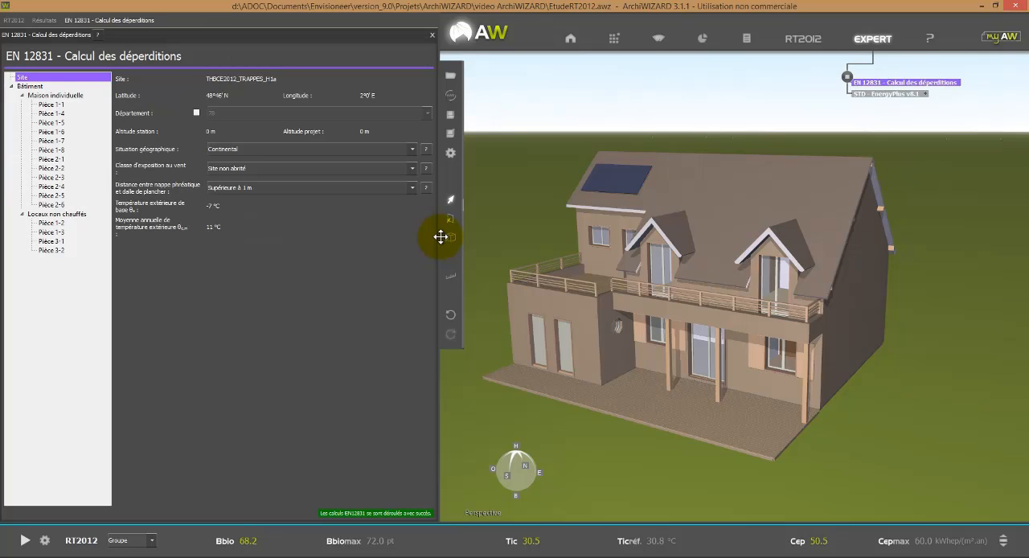
Step: Examine the EN 12831 site data and the Maison individuelle zone's room-by-room heating and ventilation losses
drag(440, 237, 531, 236)
drag(781, 346, 791, 344)
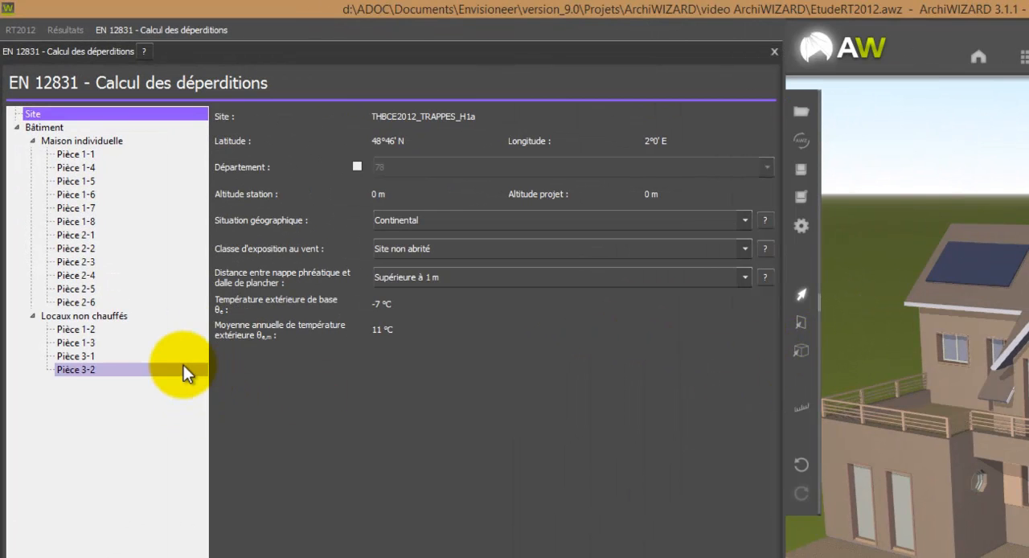
click(111, 155)
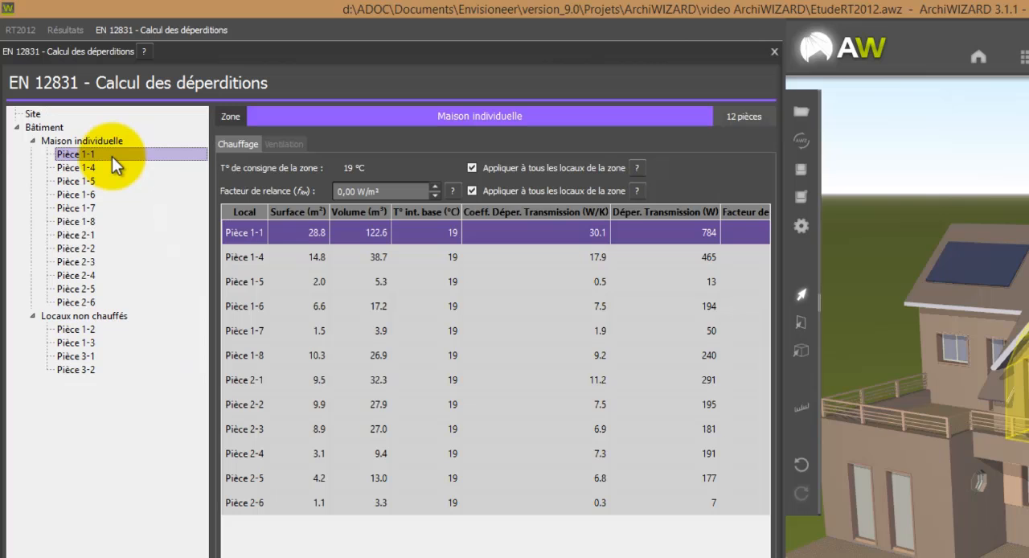
click(106, 144)
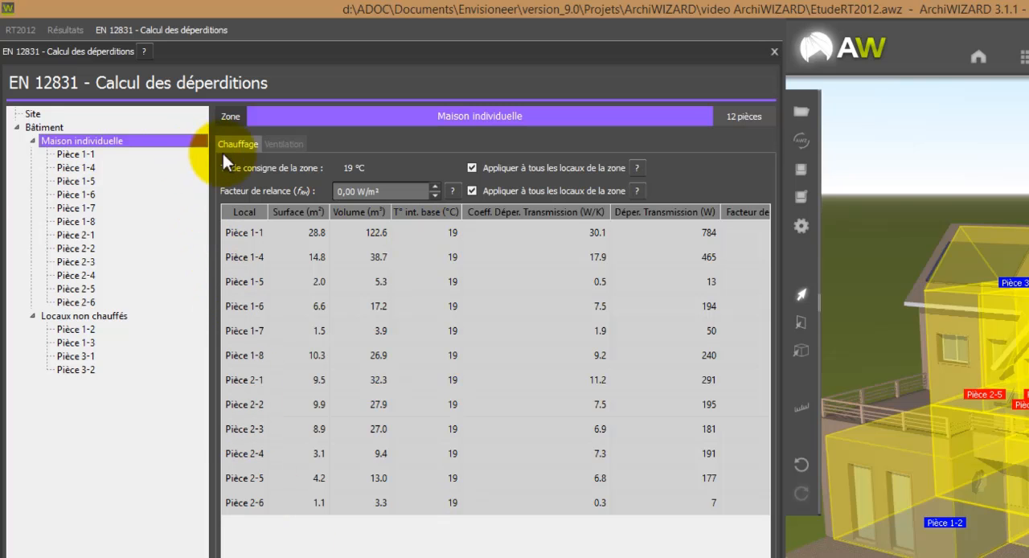
click(273, 144)
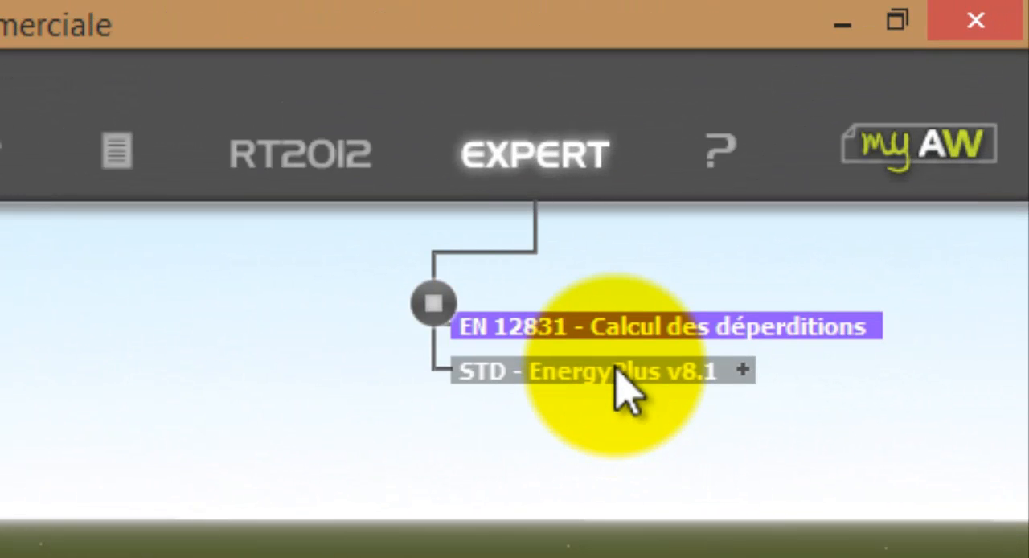
Step: Create an EnergyPlus v8.1 simulation covering 365 days from 1 January at a 60-minute time step, run it and close the simulation manager
click(616, 370)
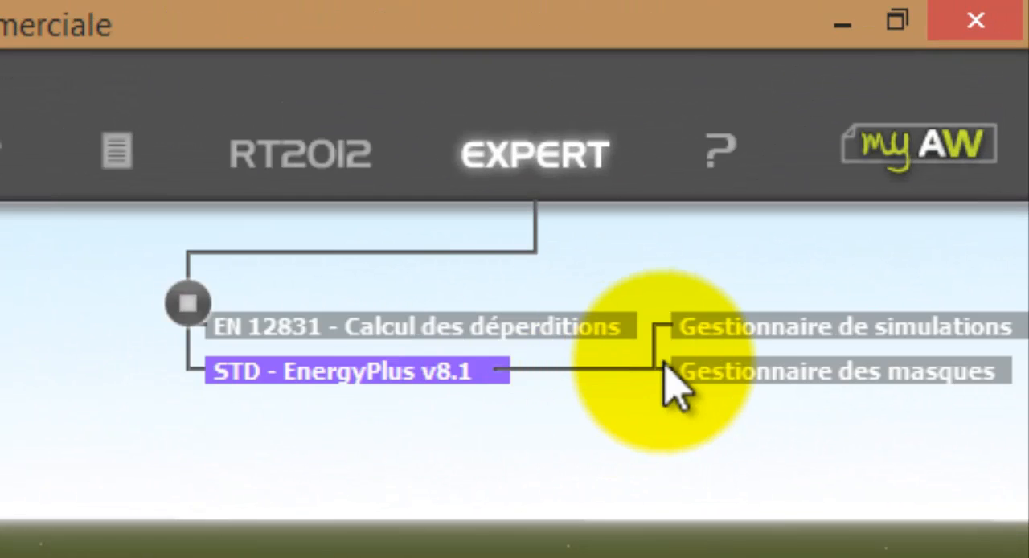
click(906, 324)
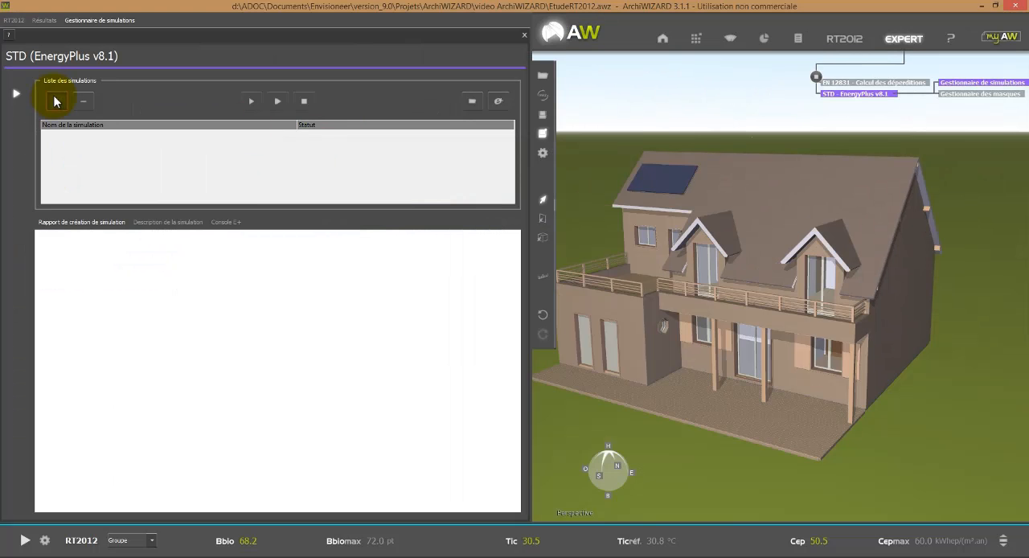
click(56, 102)
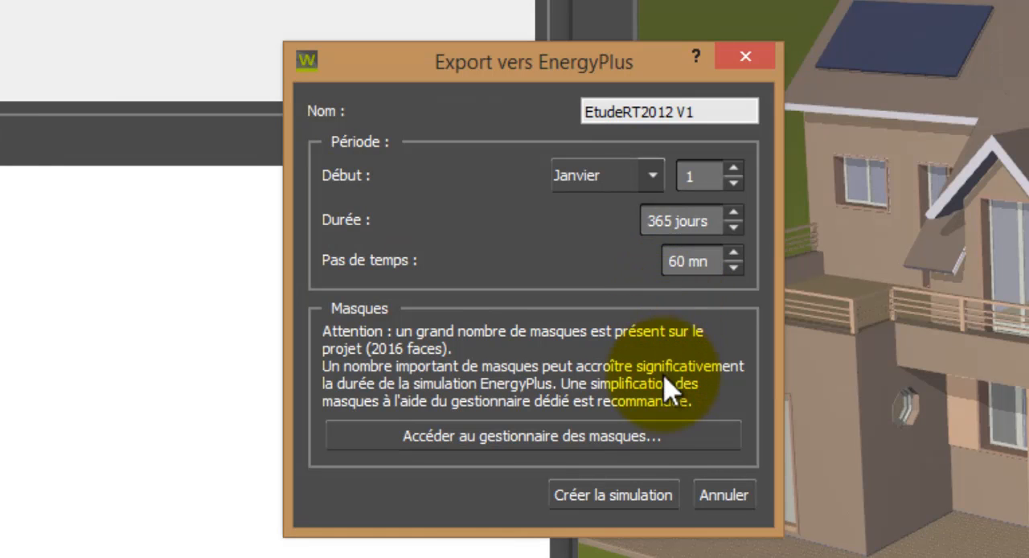
click(635, 496)
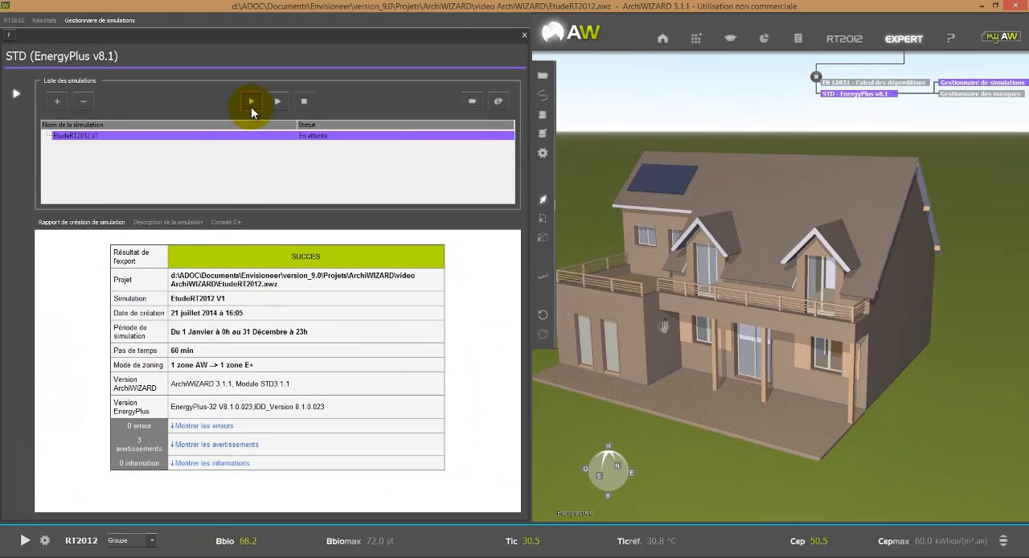
click(252, 107)
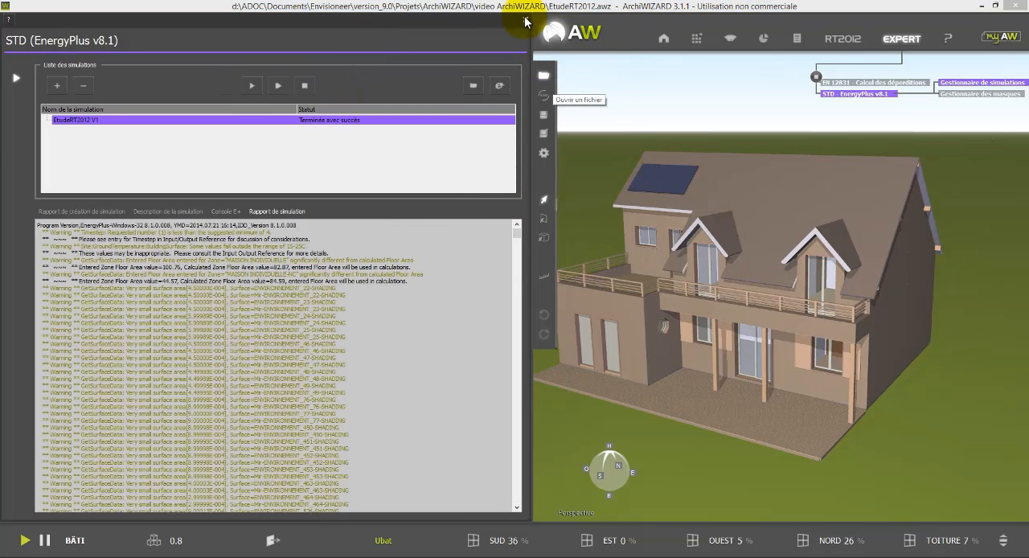
click(525, 21)
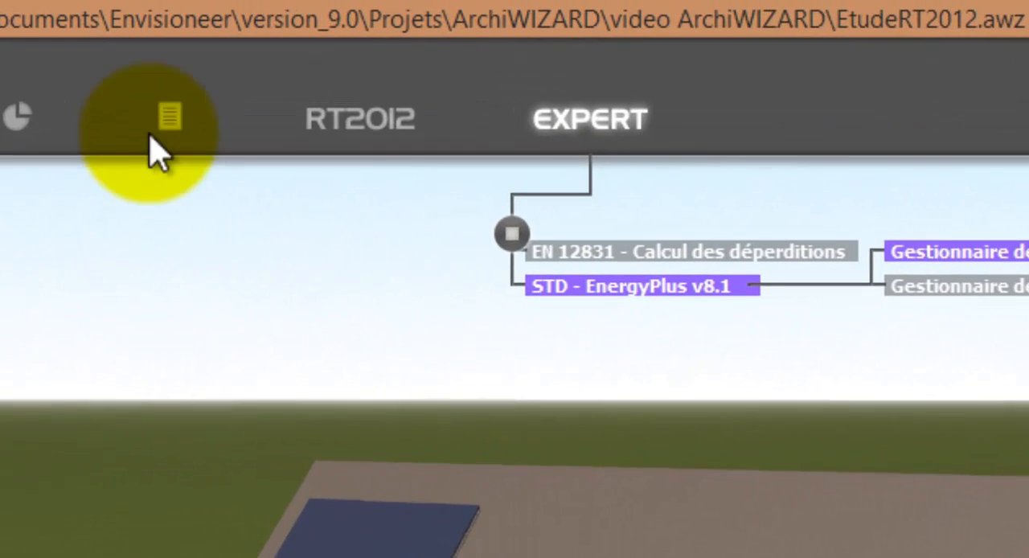
Step: Start a report in the Editeur de rapport with the building's Chiffres clés and the Balance énergétique as both table and chart
click(153, 133)
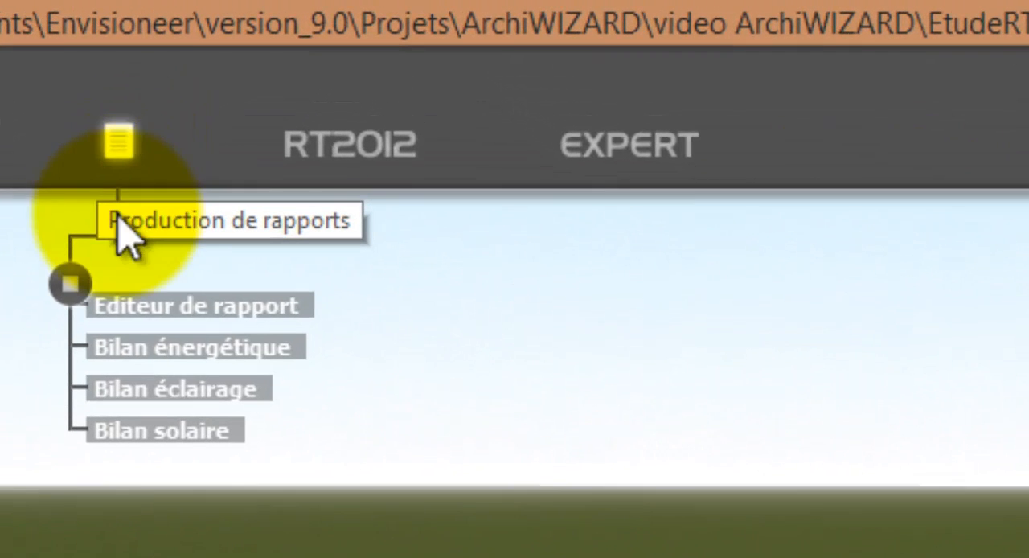
click(183, 310)
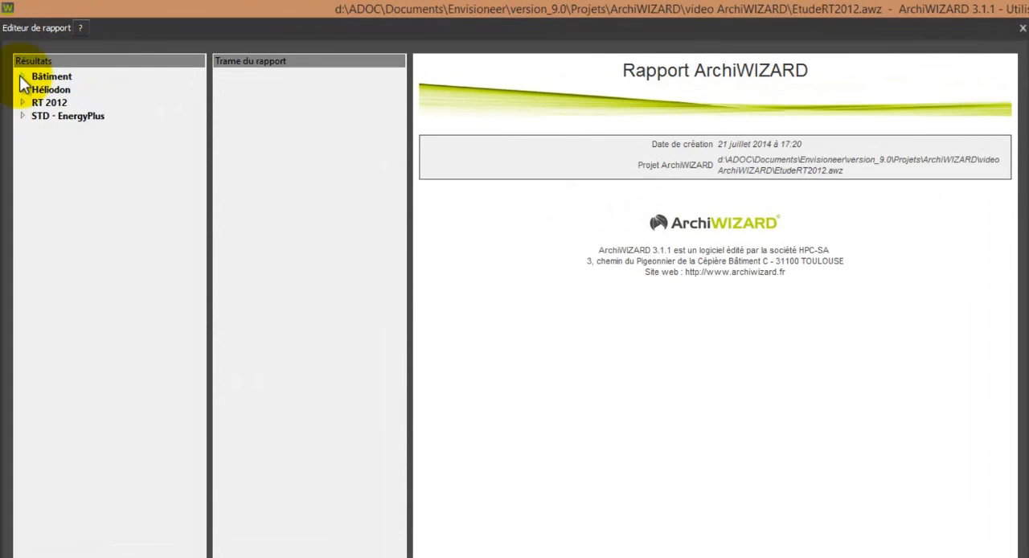
click(16, 53)
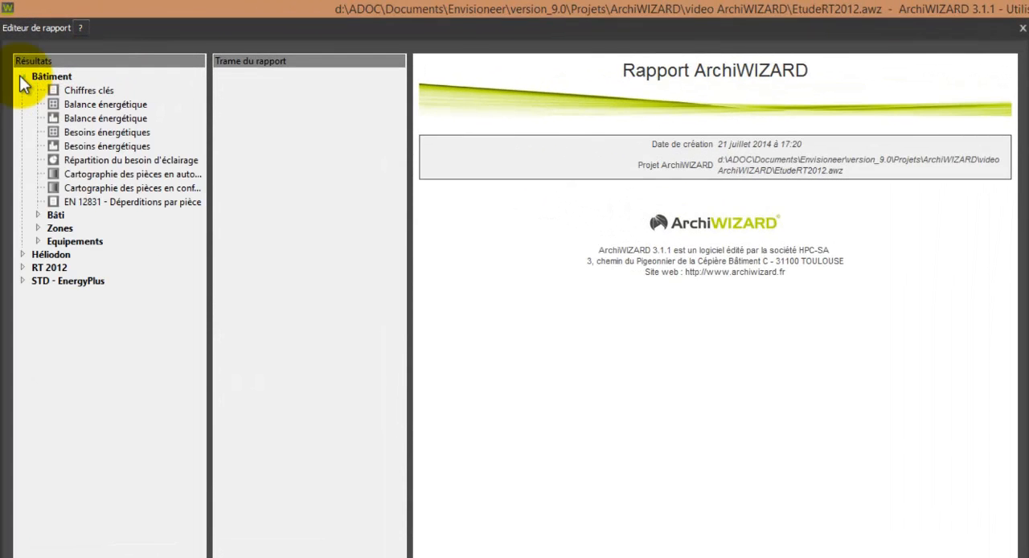
click(63, 103)
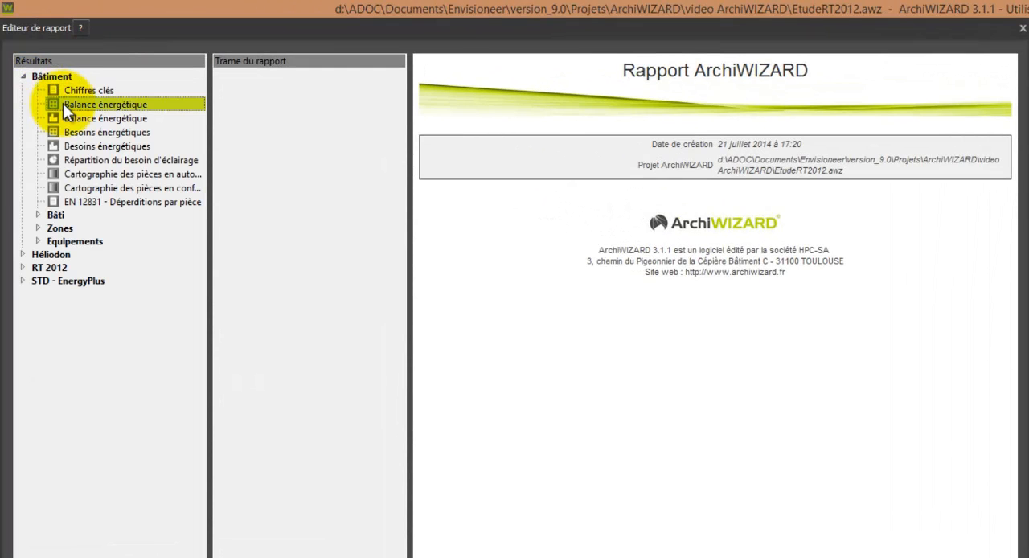
drag(70, 94, 215, 103)
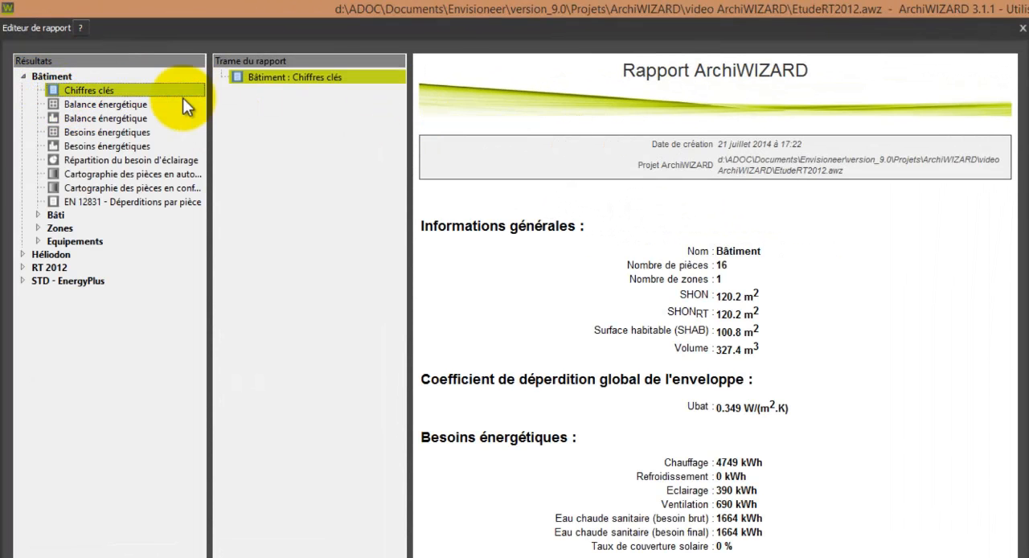
drag(94, 102, 274, 113)
click(140, 120)
drag(140, 120, 304, 117)
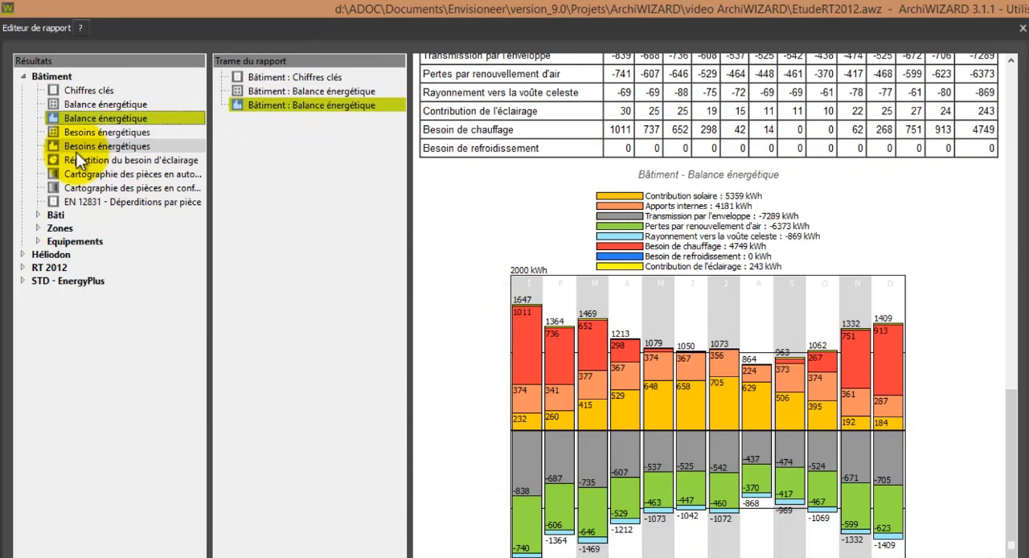
Step: Add the lighting-need breakdown, the room map of luminous comfort and the EN 12831 heat losses per room to the report
drag(80, 159, 338, 167)
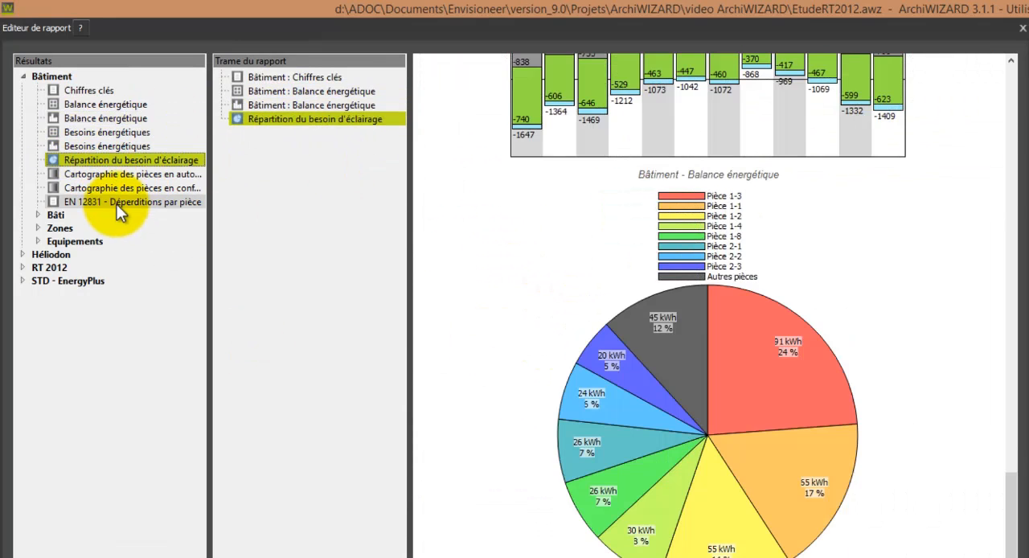
drag(120, 188, 328, 184)
drag(180, 203, 317, 186)
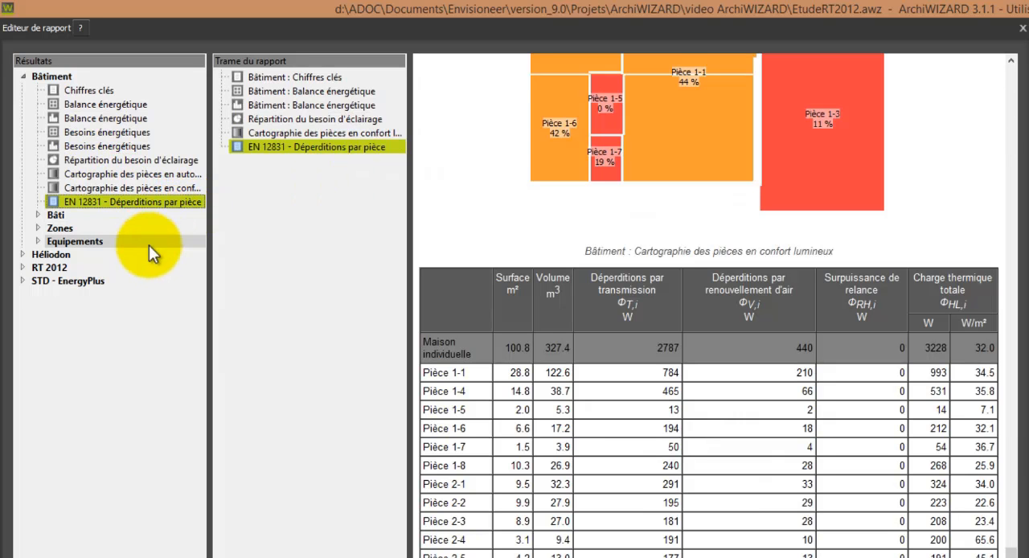
Step: Add the RT 2012 global results for building and zones, consumption by energy and use, and Étiquette Énergie et Climat to the report
click(22, 267)
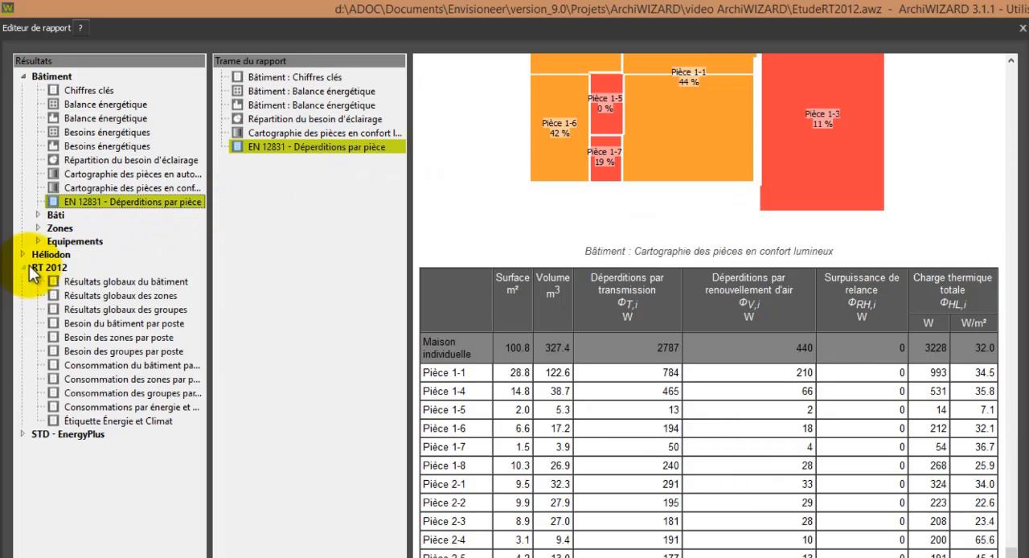
click(87, 282)
drag(87, 286, 303, 266)
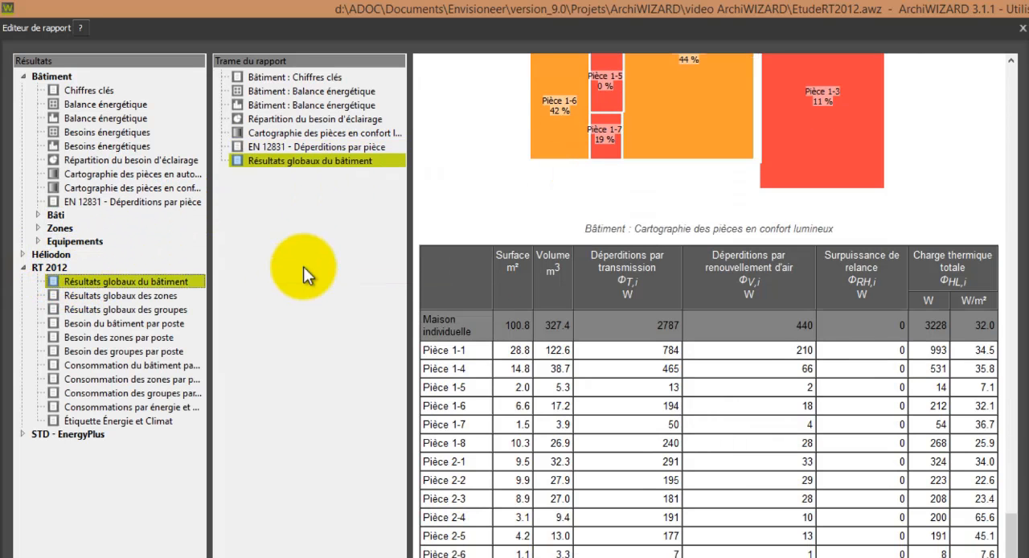
drag(127, 301, 287, 304)
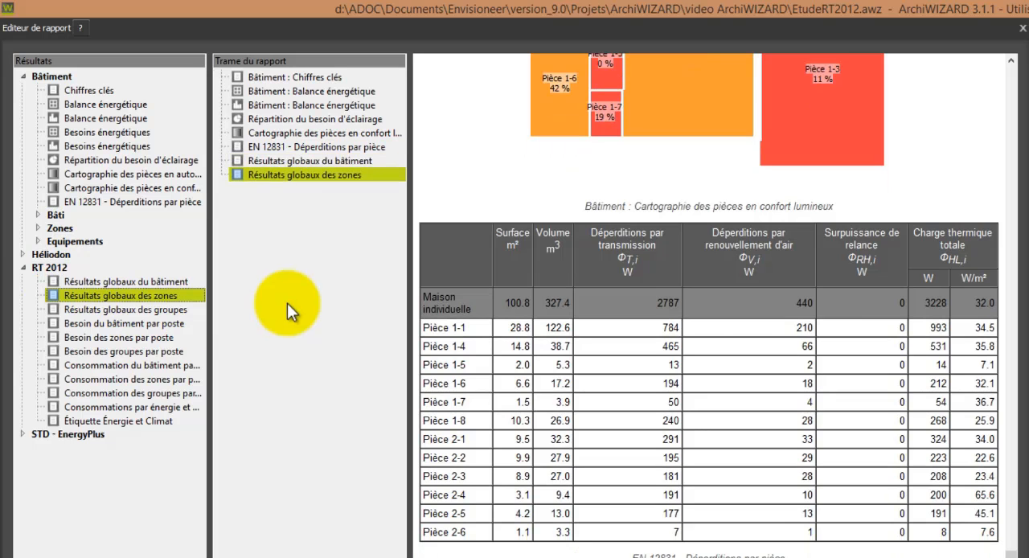
drag(133, 407, 233, 398)
click(125, 420)
drag(125, 420, 322, 402)
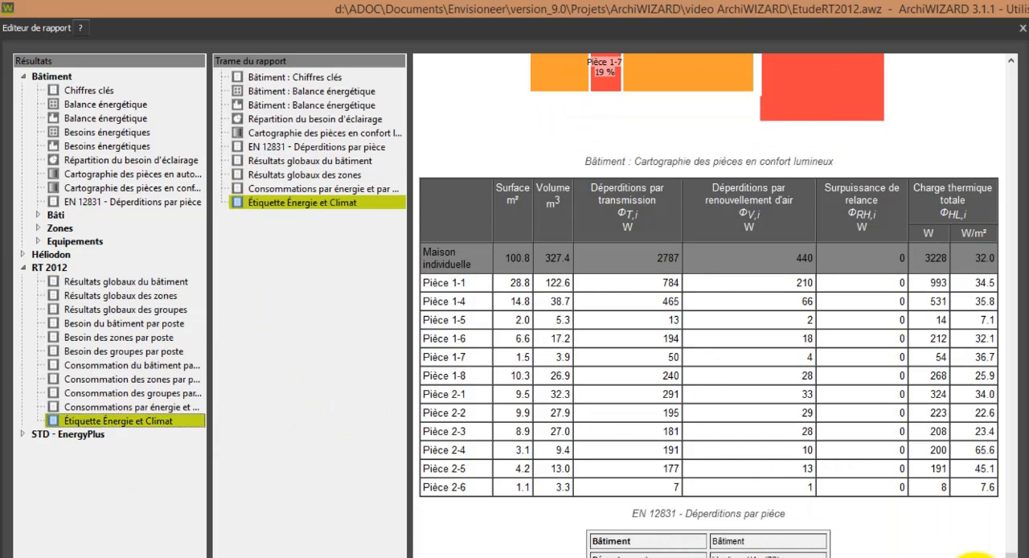
scroll(941, 555, down, 5)
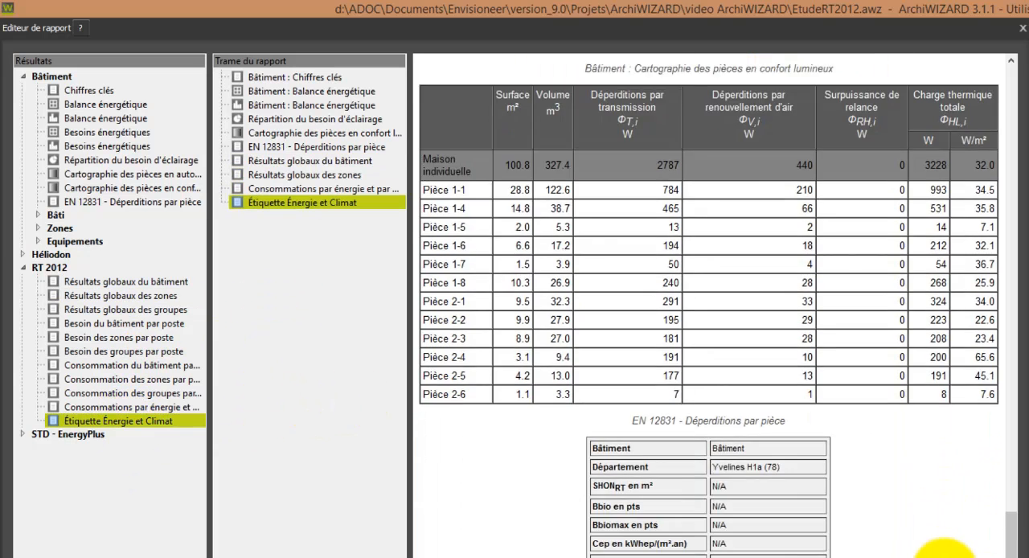
scroll(951, 548, up, 1)
scroll(951, 548, down, 1)
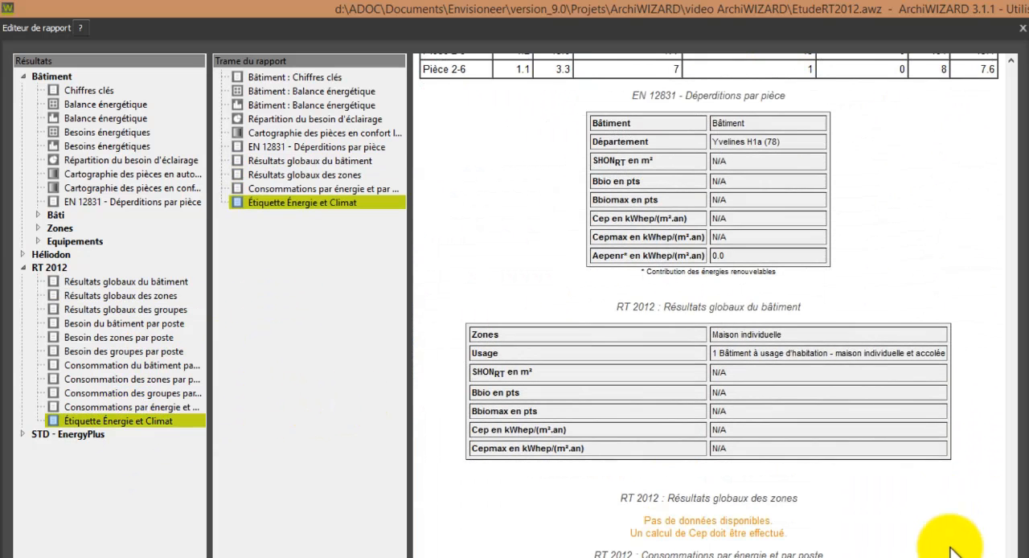
scroll(951, 549, up, 1)
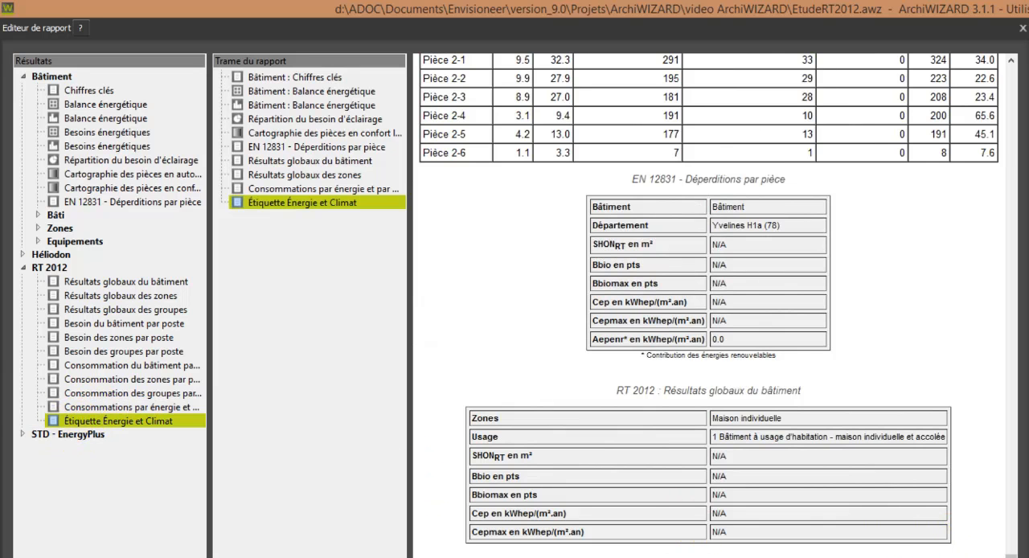
Step: Add the global Chiffres clés and Surfaces results of the EtudeRT2012 V1 EnergyPlus simulation to the report
click(24, 434)
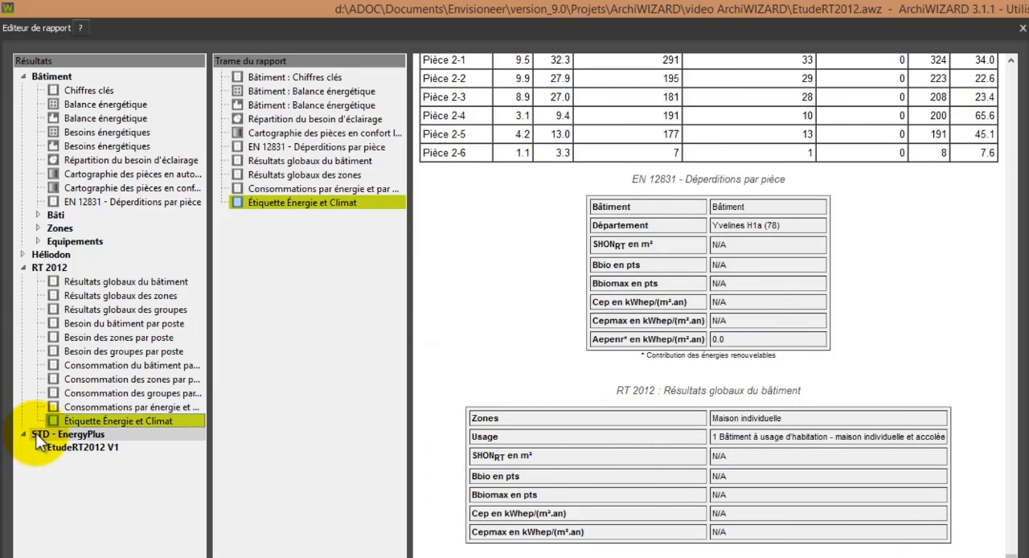
click(37, 446)
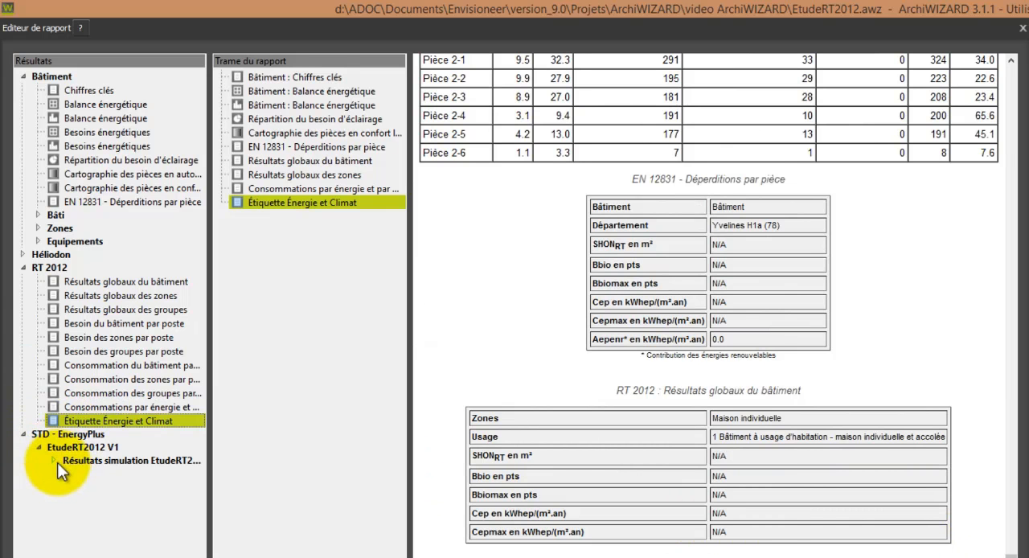
click(53, 460)
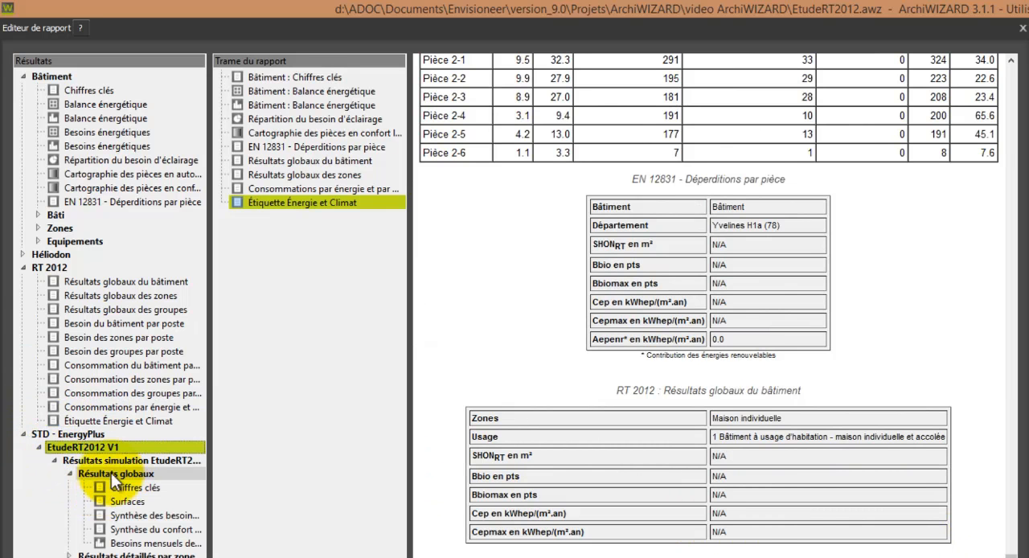
drag(118, 485, 308, 451)
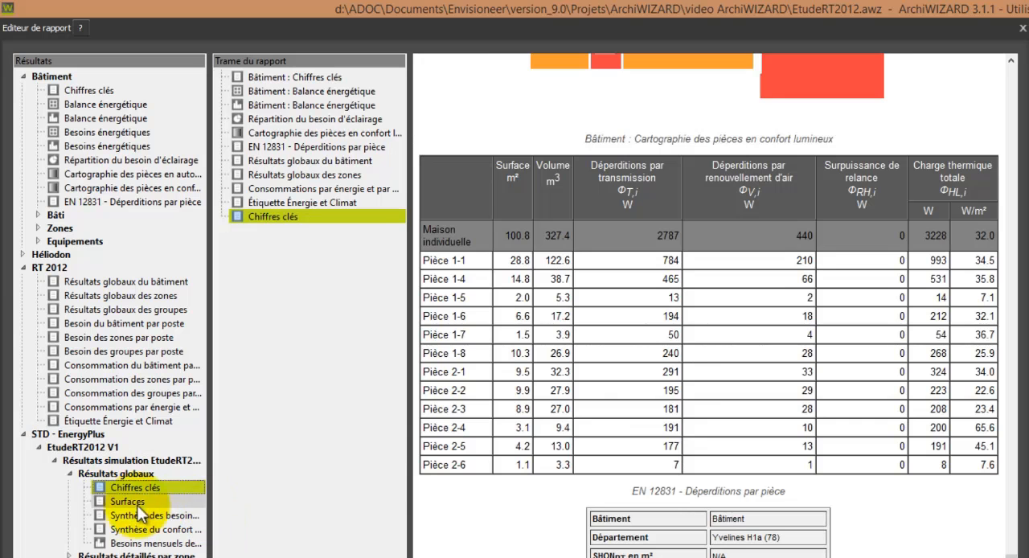
drag(127, 501, 332, 465)
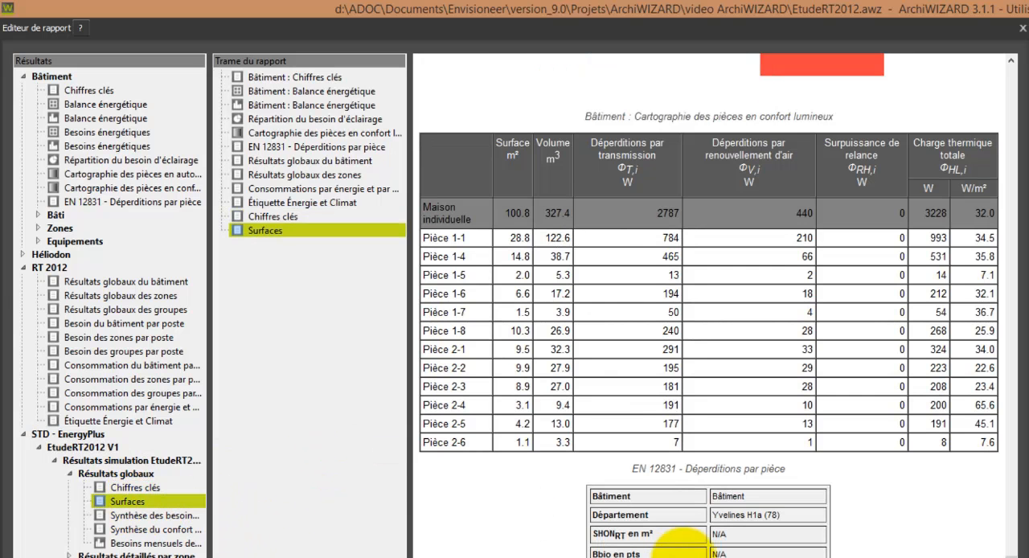
scroll(678, 540, down, 5)
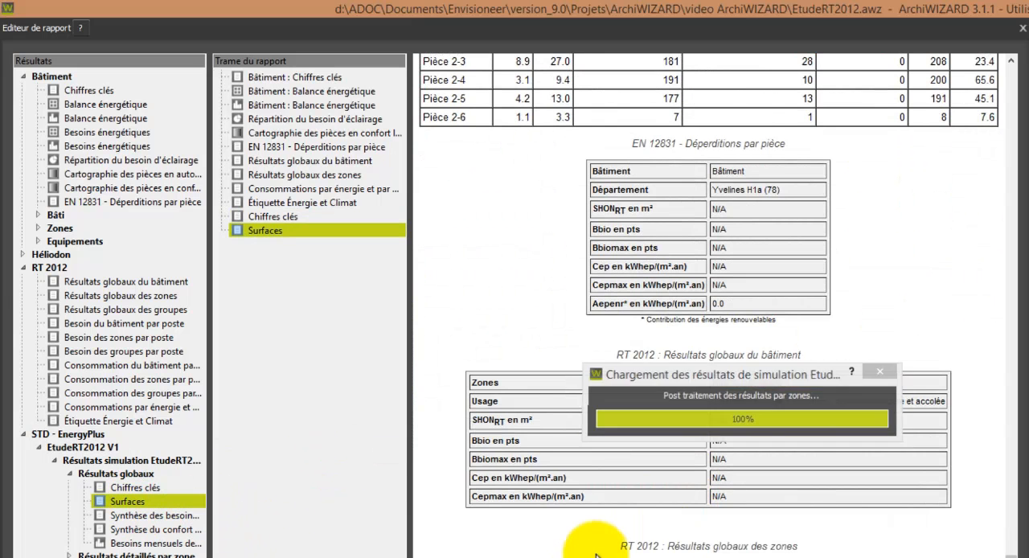
scroll(596, 555, down, 10)
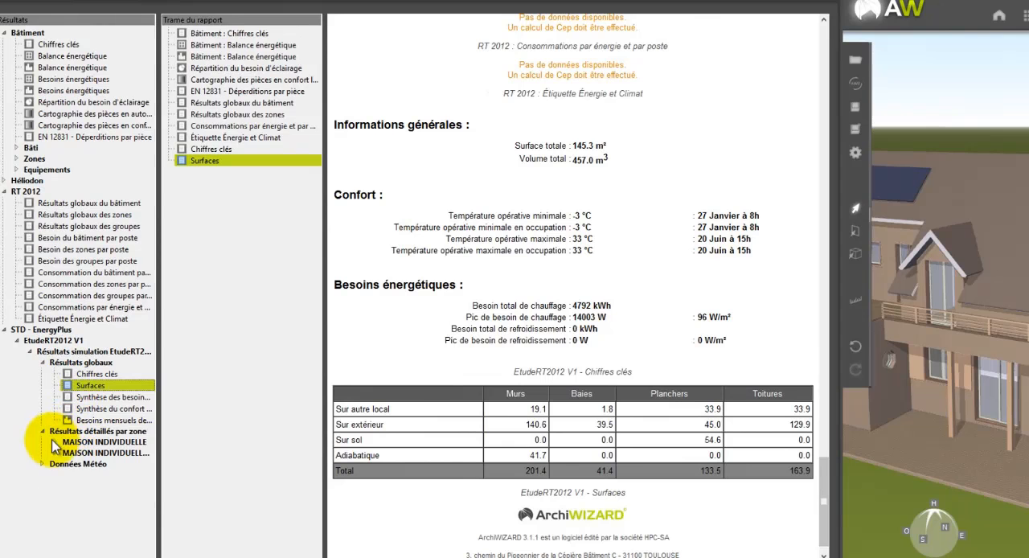
Step: Add the MAISON INDIVIDUELLE zone's two consecutive Température opérative intérieure results from the EnergyPlus simulation to the report
click(54, 441)
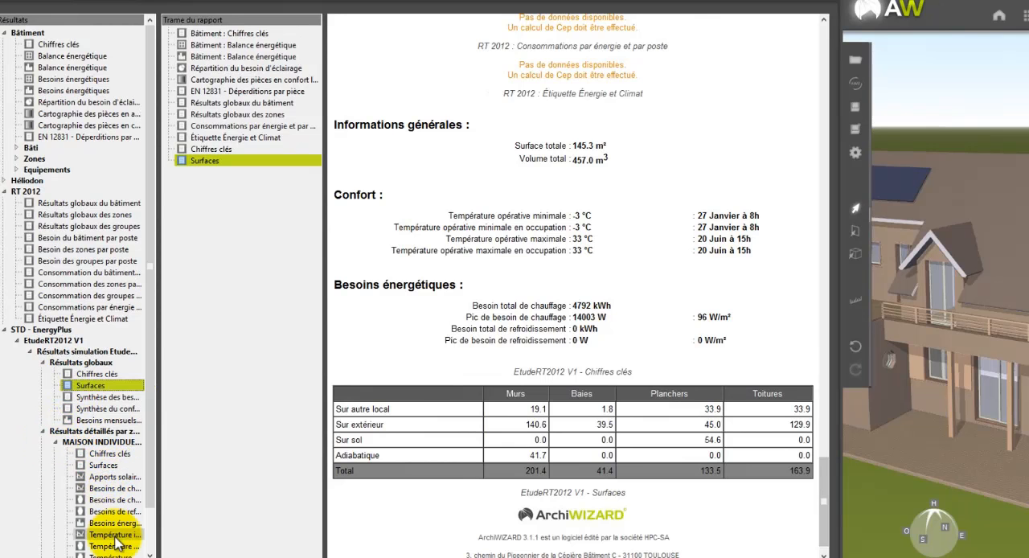
drag(111, 547, 252, 470)
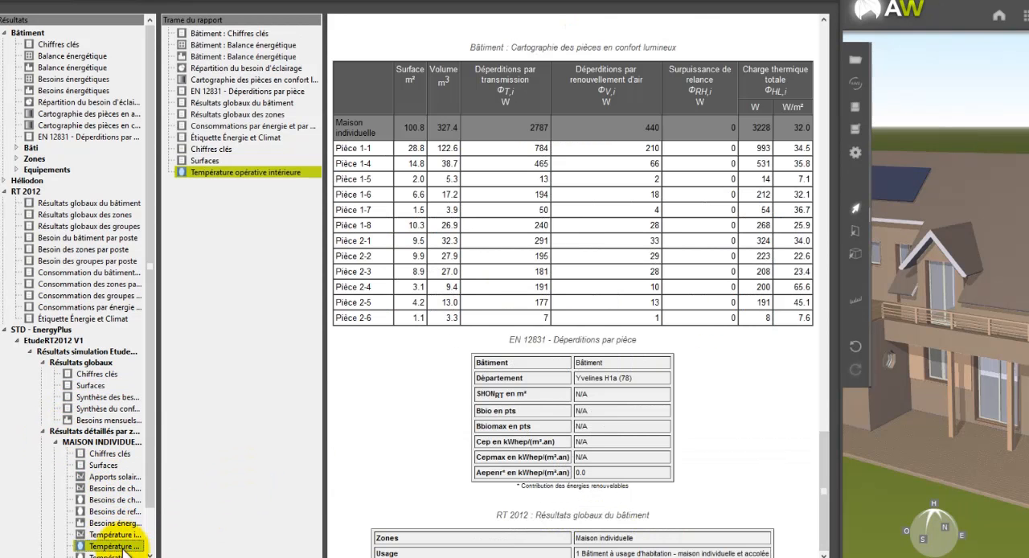
drag(108, 554, 233, 507)
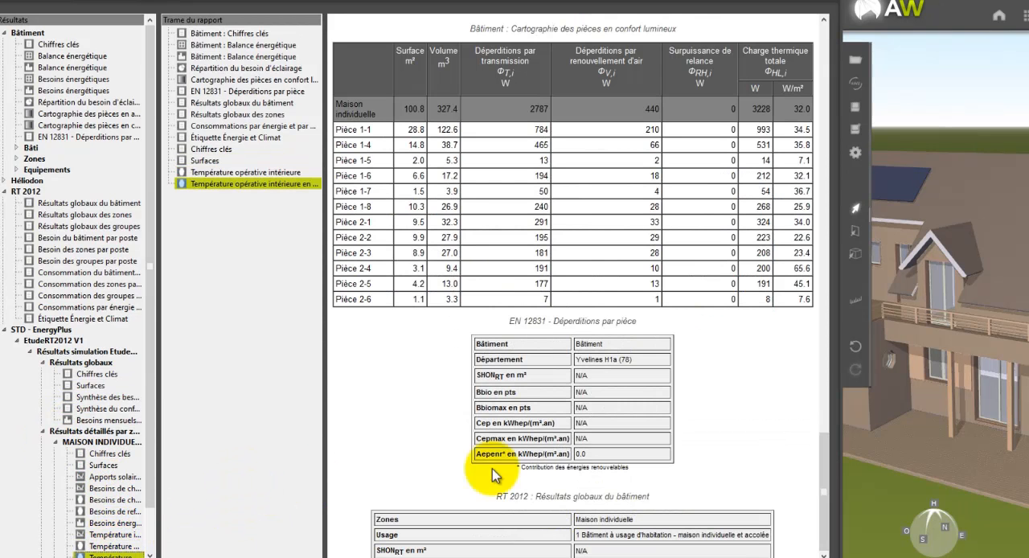
Step: Review the report preview from the EN 12831 room losses through to the MAISON INDIVIDUELLE operative temperature maps
scroll(674, 467, down, 10)
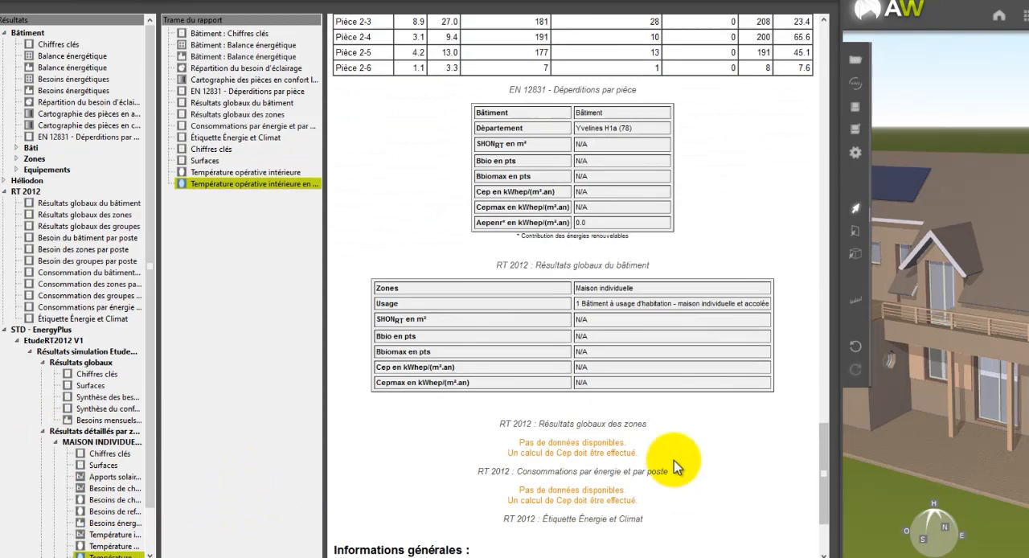
scroll(674, 467, down, 5)
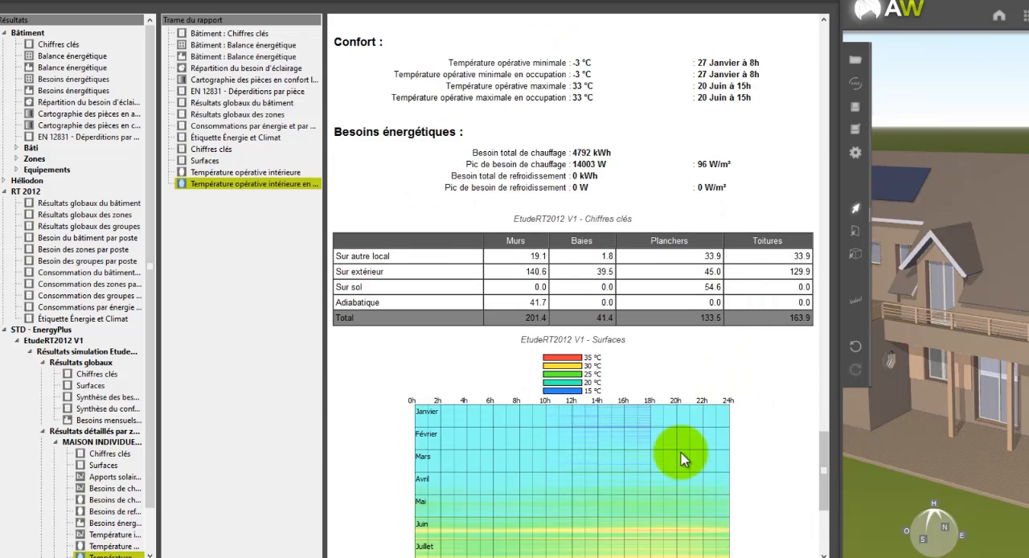
scroll(724, 434, down, 1)
scroll(760, 432, down, 4)
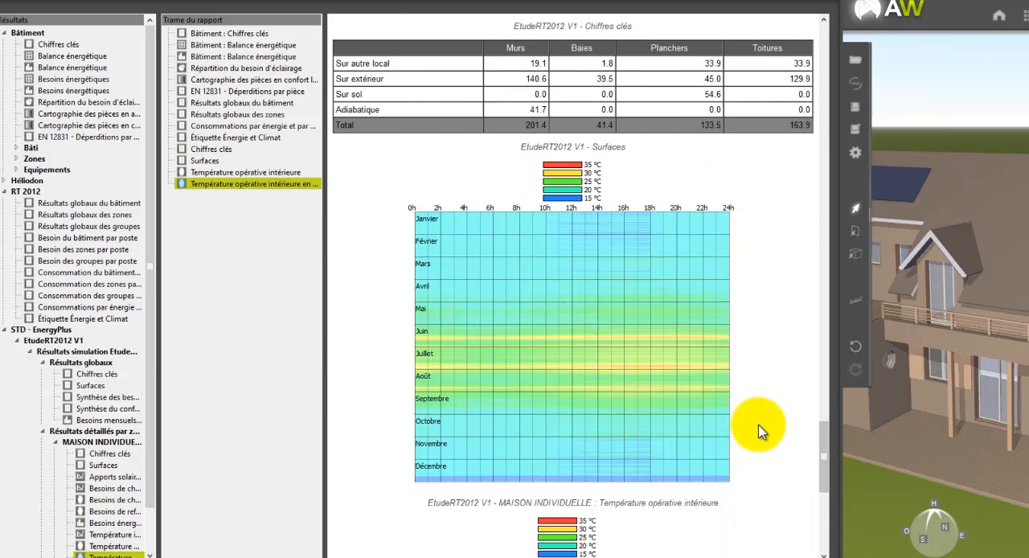
scroll(760, 432, down, 6)
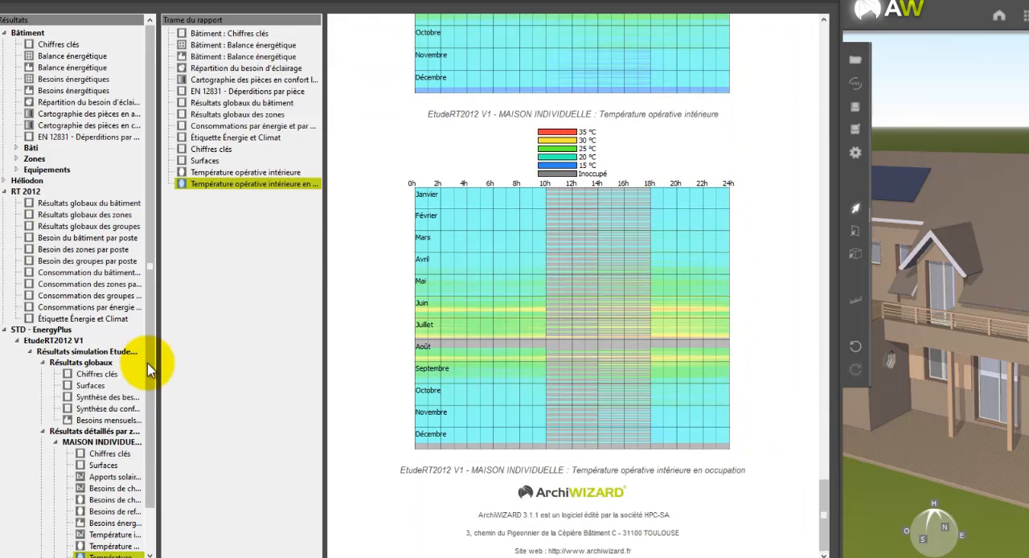
Step: Add the Températures chart from the EnergyPlus simulation's Données Météo to the end of the report and check its preview
scroll(151, 482, down, 2)
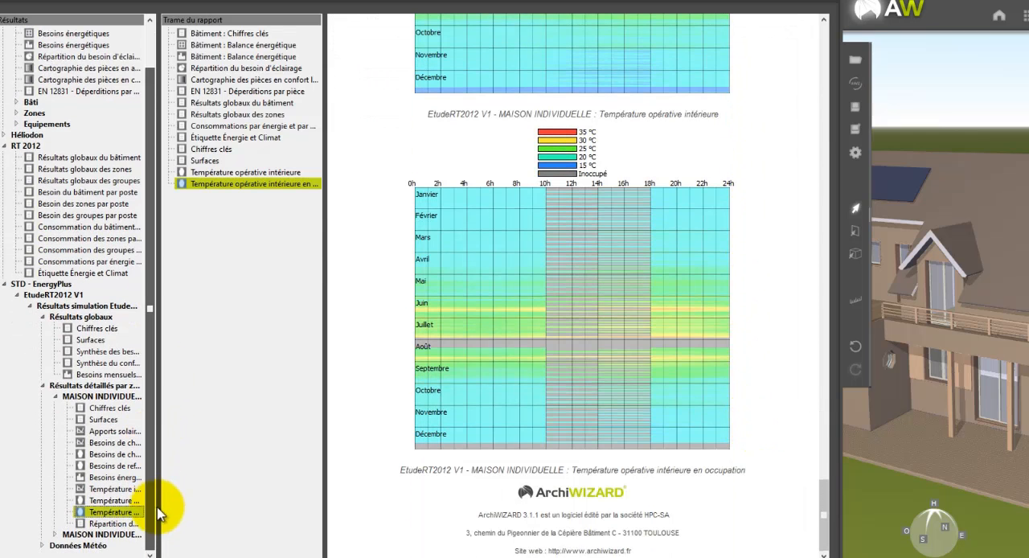
click(57, 535)
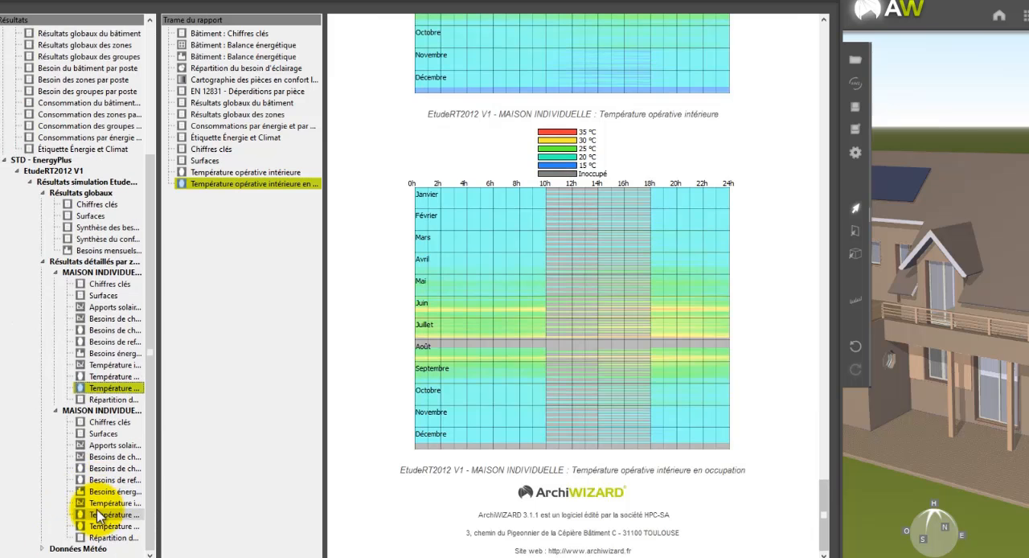
click(45, 548)
drag(103, 499, 223, 487)
scroll(640, 504, down, 15)
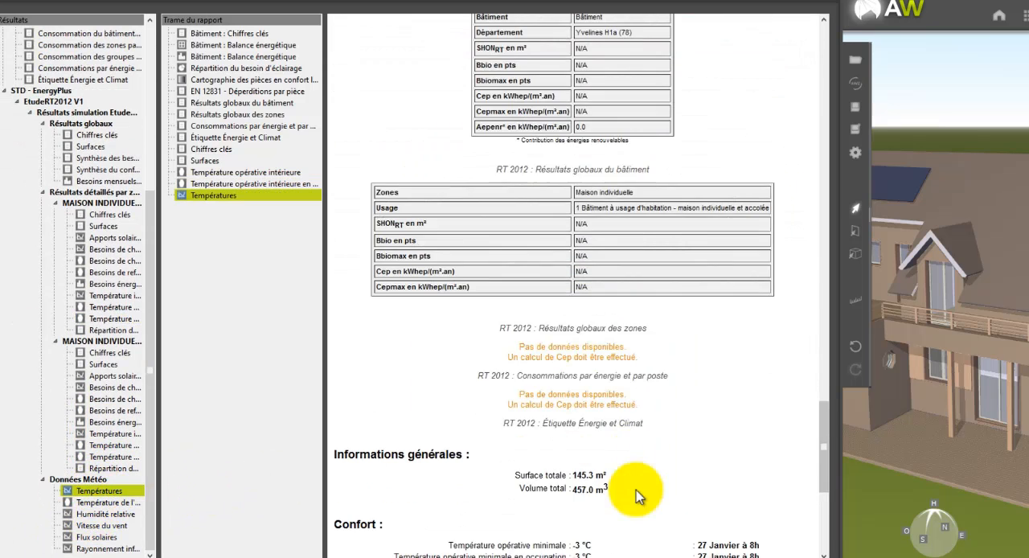
scroll(615, 500, down, 5)
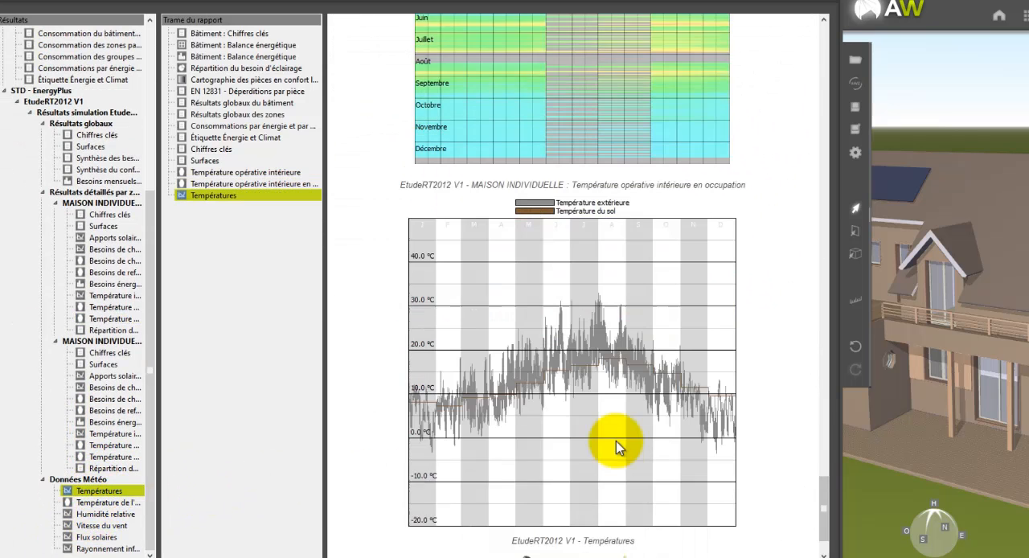